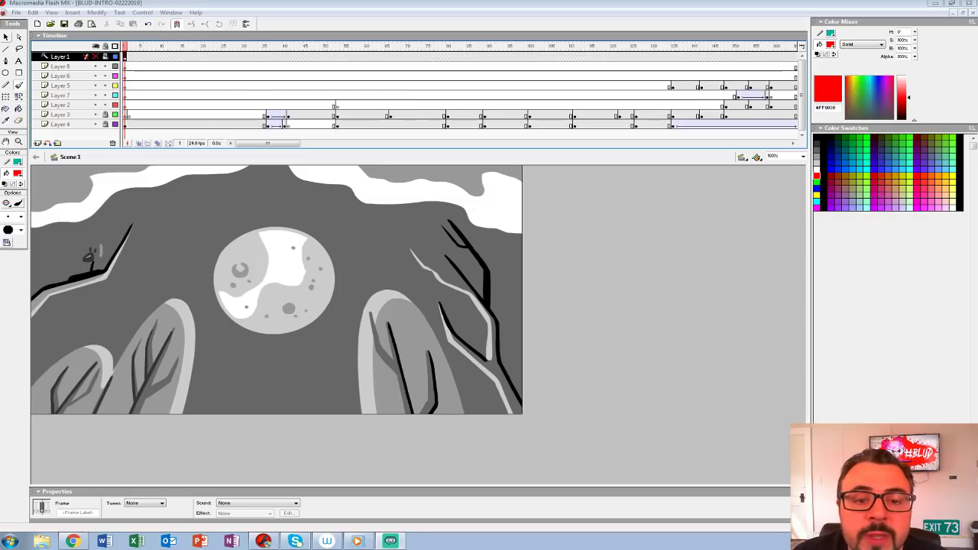
Step: Set the document background colour to dark grey
click(6, 37)
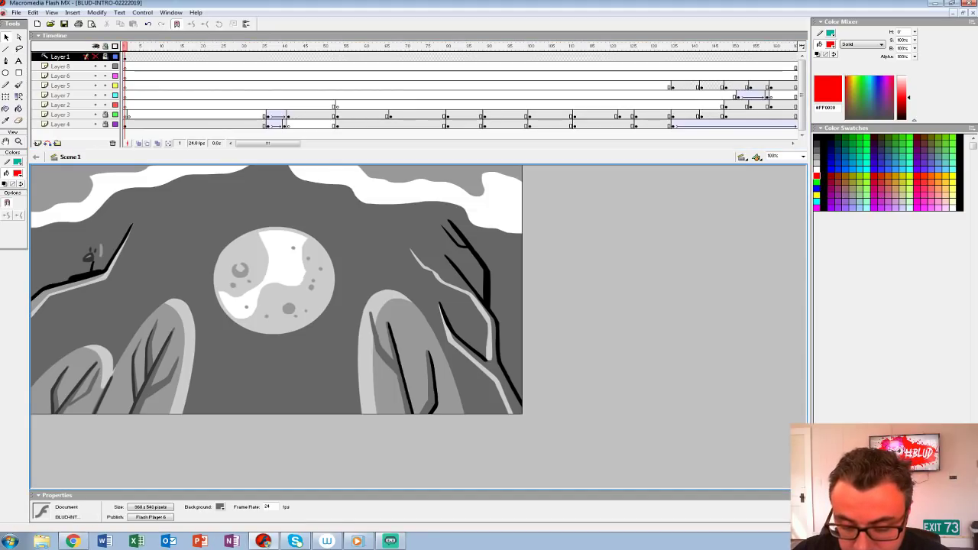
click(220, 507)
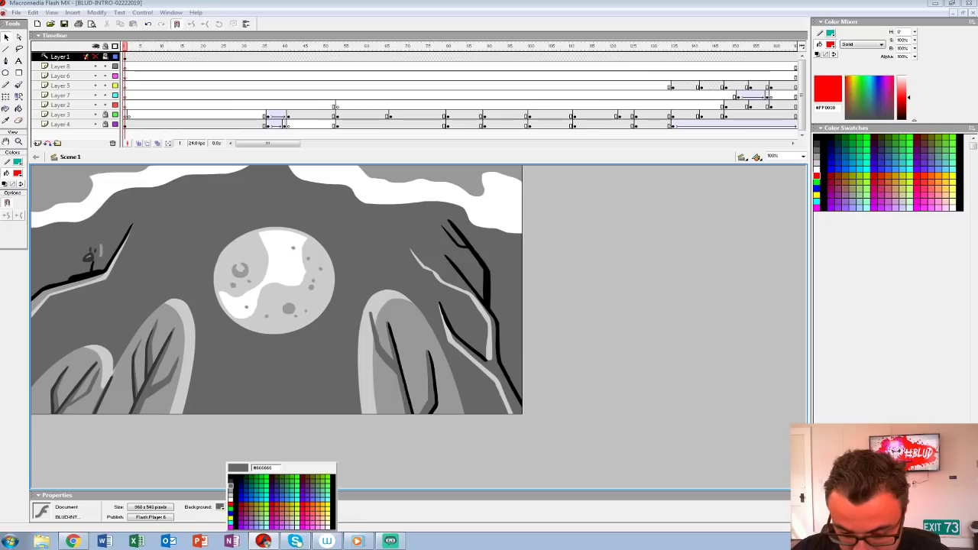
click(231, 485)
click(220, 507)
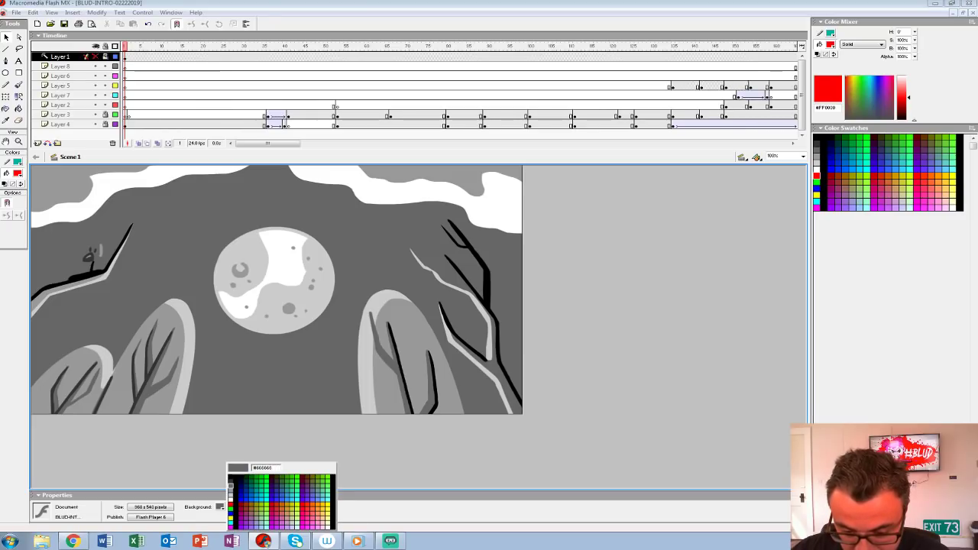
click(230, 480)
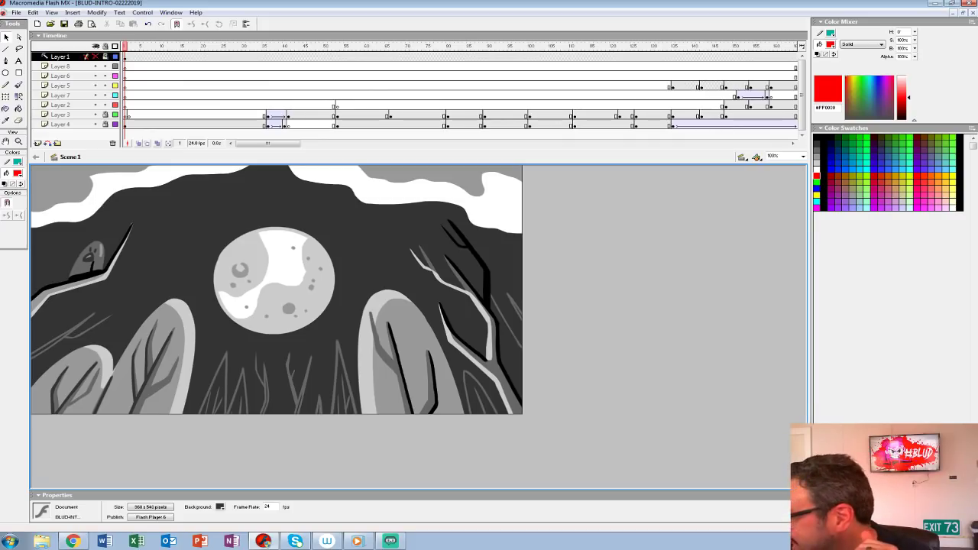
Step: Save a copy of the document as BLUD-INTRO-03152019 in the INTRO folder as a Flash MX Document
click(16, 13)
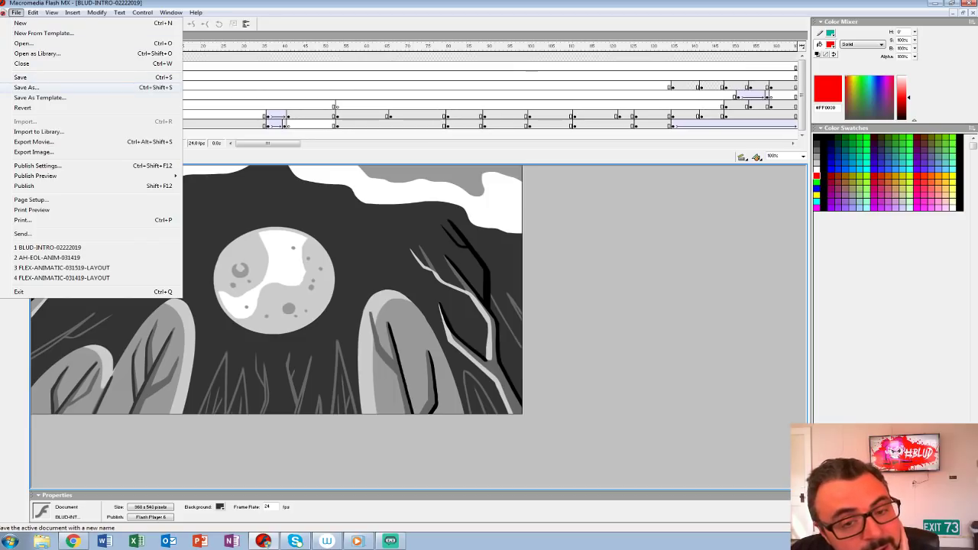
click(27, 87)
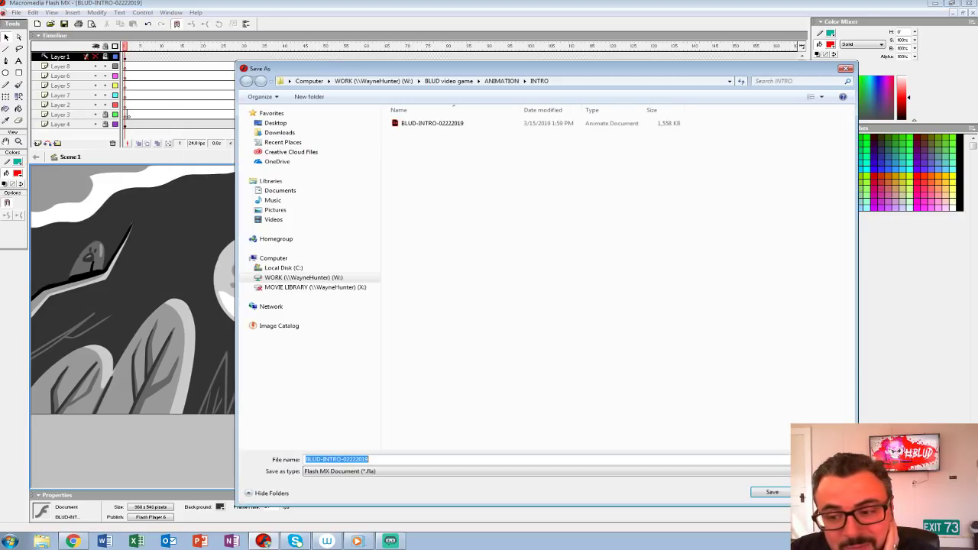
key(End)
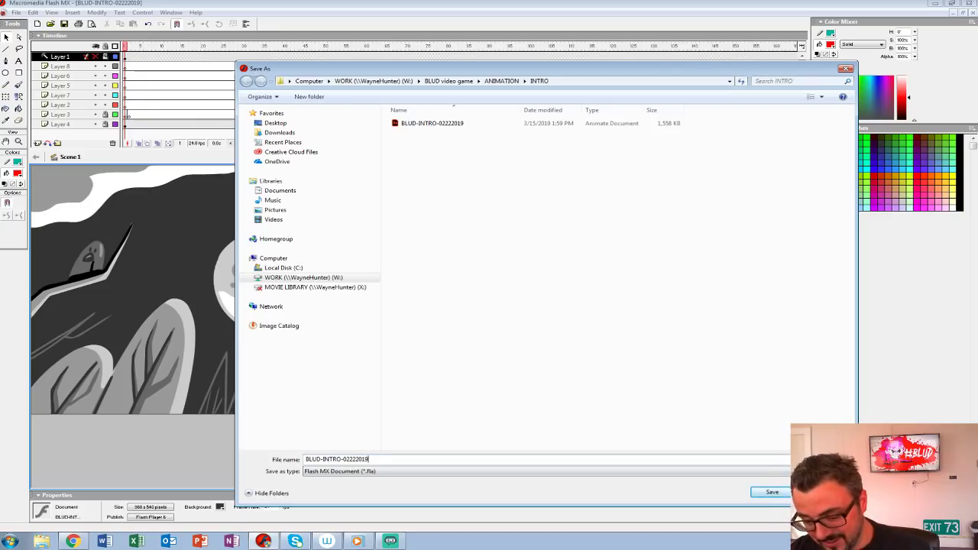
key(shift+Left)
key(shift+Left)
key(shift+Left)
key(shift+Left)
key(shift+Left)
key(shift+Left)
key(shift+Left)
text(315)
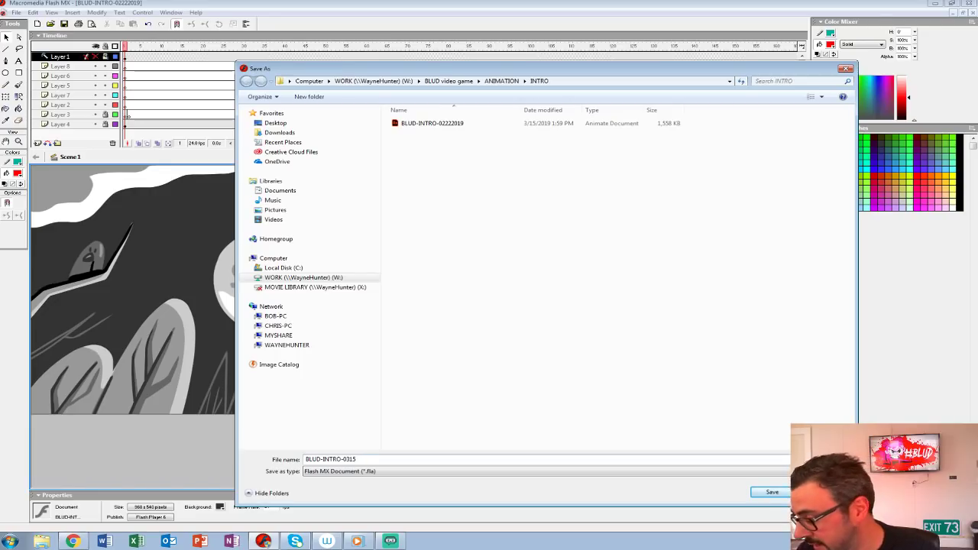
text(2019)
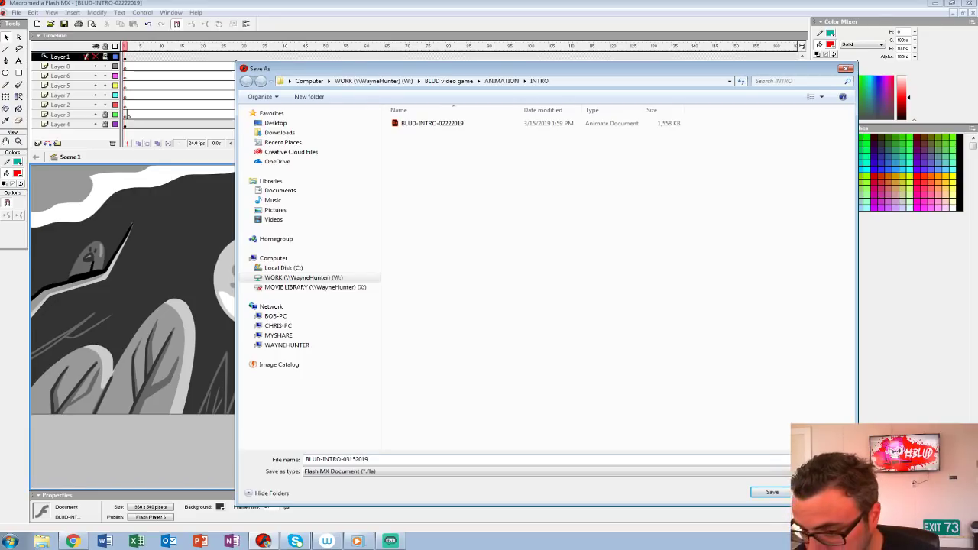
key(Return)
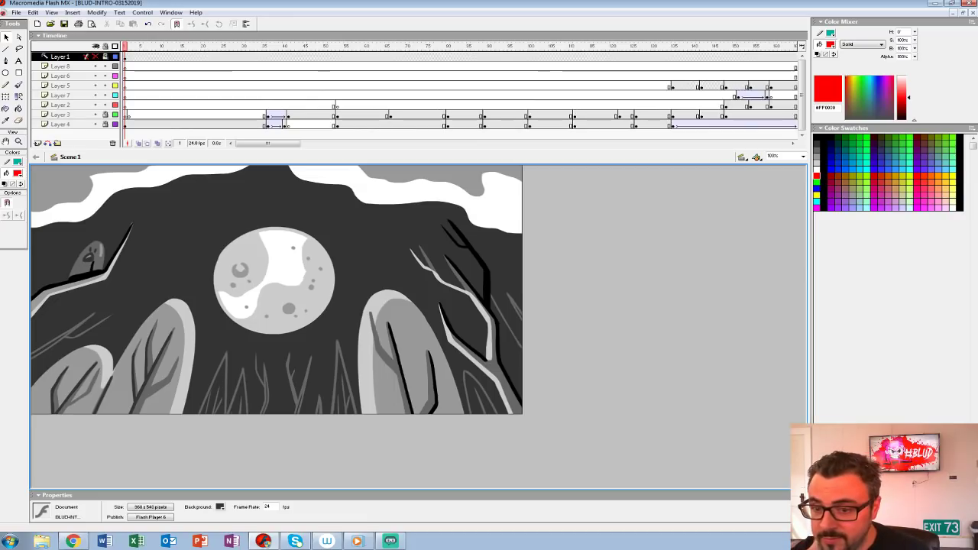
Step: Play the intro animation from the first frame to review the whole sequence
key(Return)
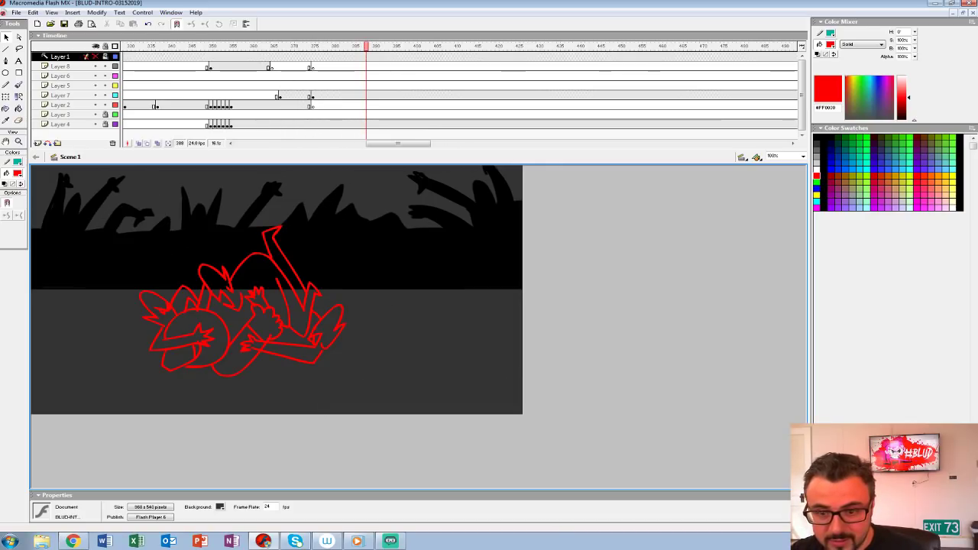
mouse_move(398, 143)
mouse_down()
mouse_move(365, 144)
mouse_move(403, 143)
mouse_up()
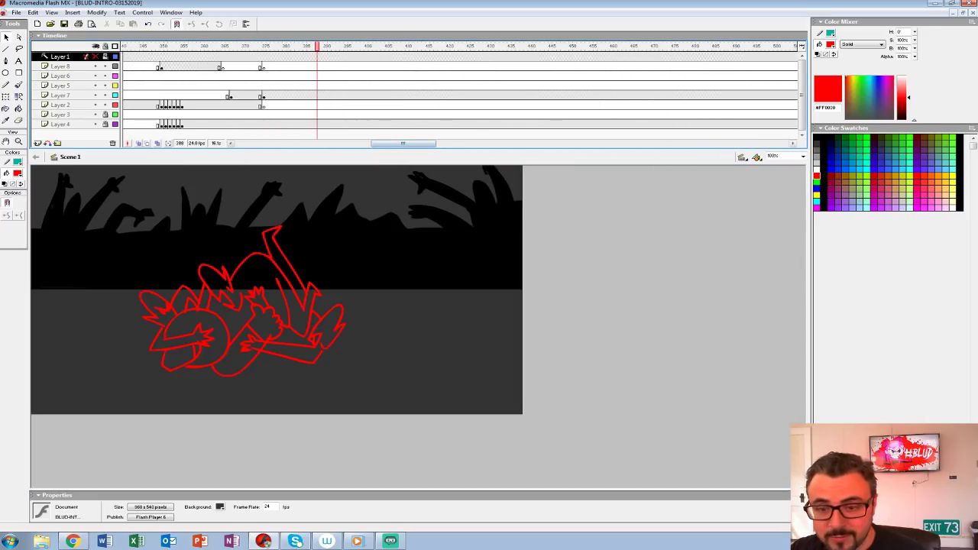
click(164, 85)
key(Return)
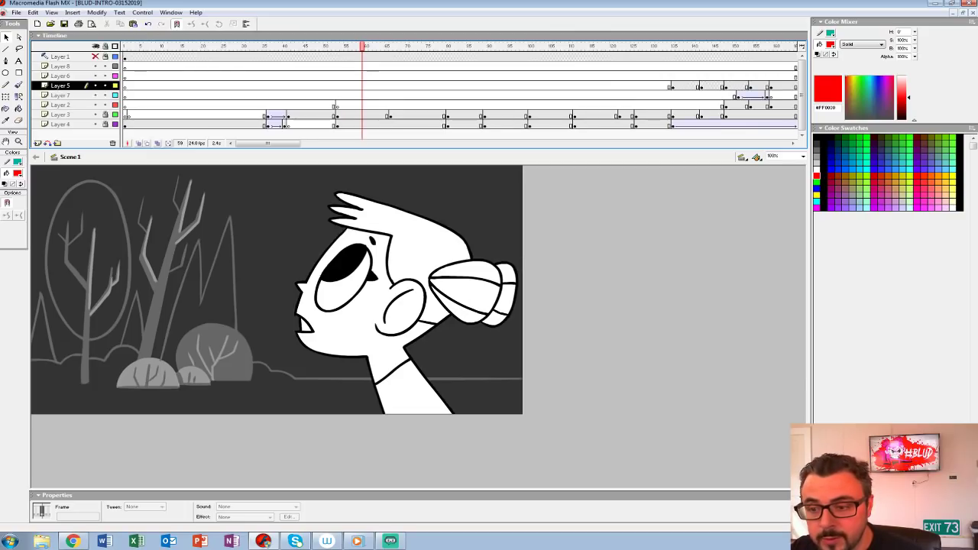
key(Return)
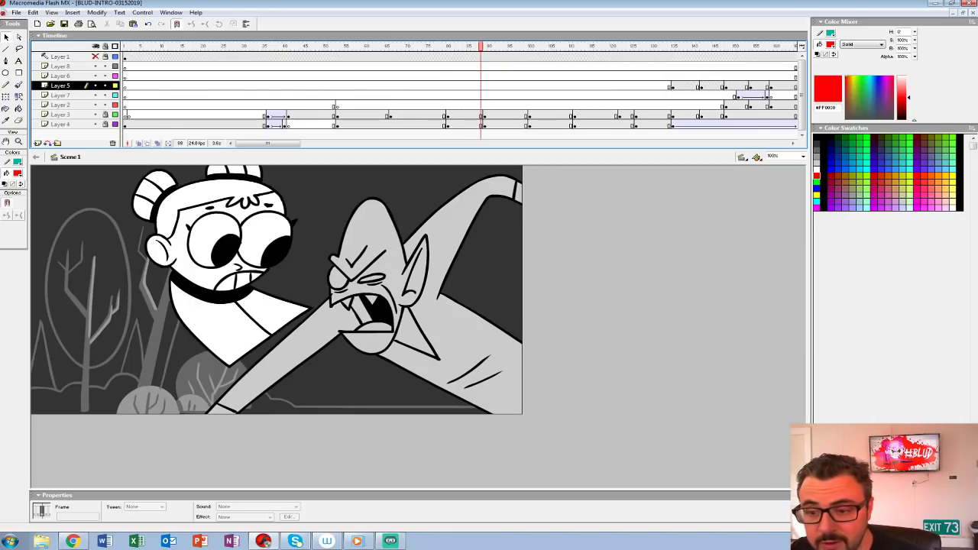
Step: Replay the girl's close-up and the creature's attack from around frame 53, then continue playback through the rest of the animation
click(338, 47)
key(Return)
key(Return)
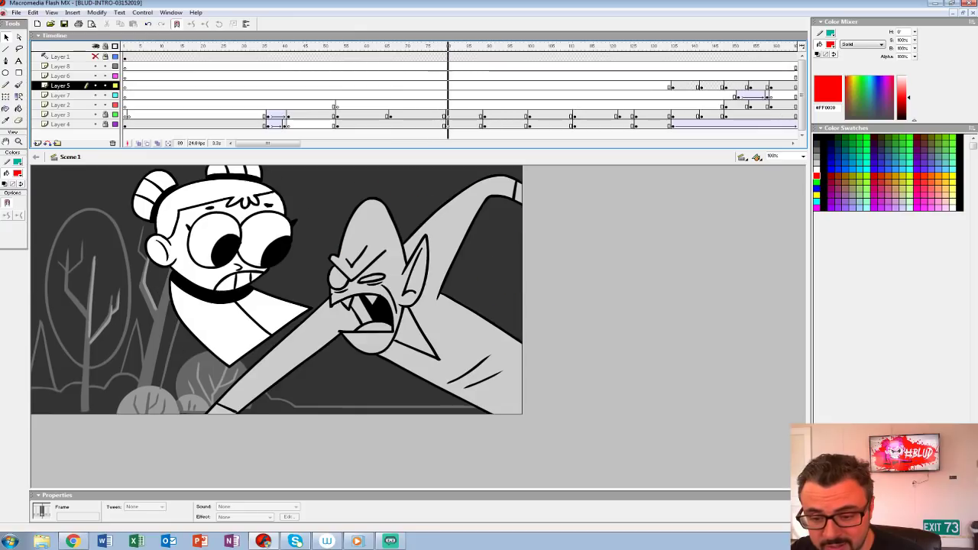
click(343, 46)
key(Return)
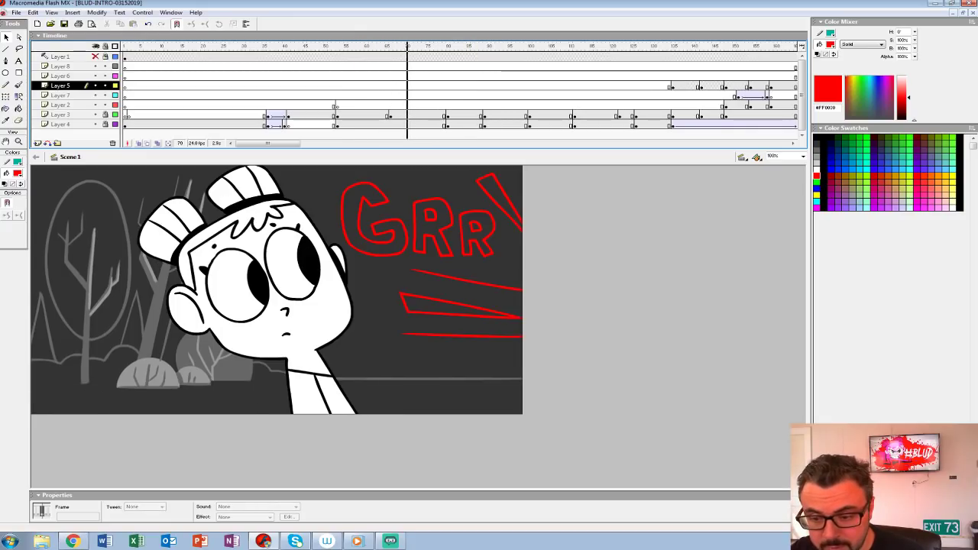
key(Return)
click(390, 46)
key(Return)
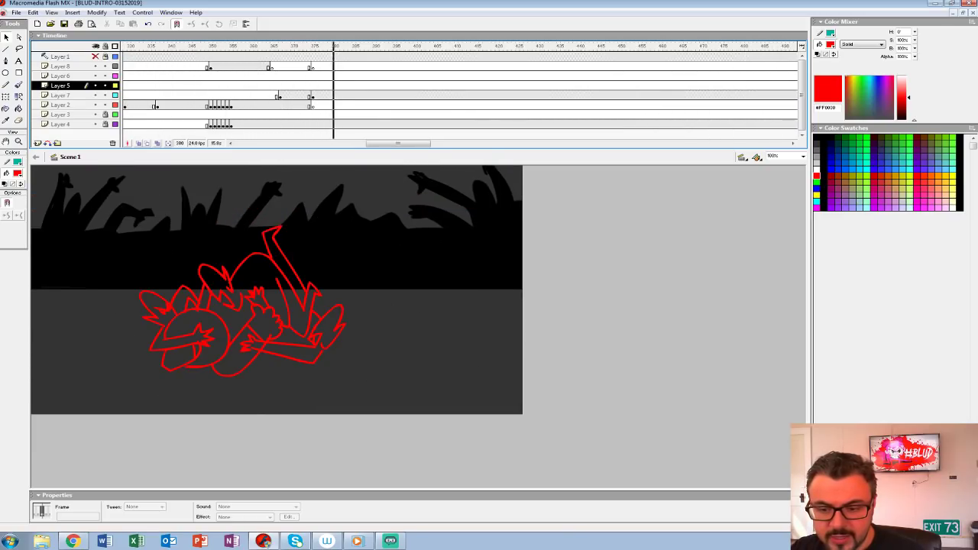
Step: Replay the ending from about frame 367, where the creatures surround the crouching character, to judge its timing
click(312, 97)
mouse_move(312, 47)
mouse_down()
mouse_move(140, 47)
mouse_move(410, 47)
mouse_move(194, 47)
mouse_move(280, 47)
mouse_up()
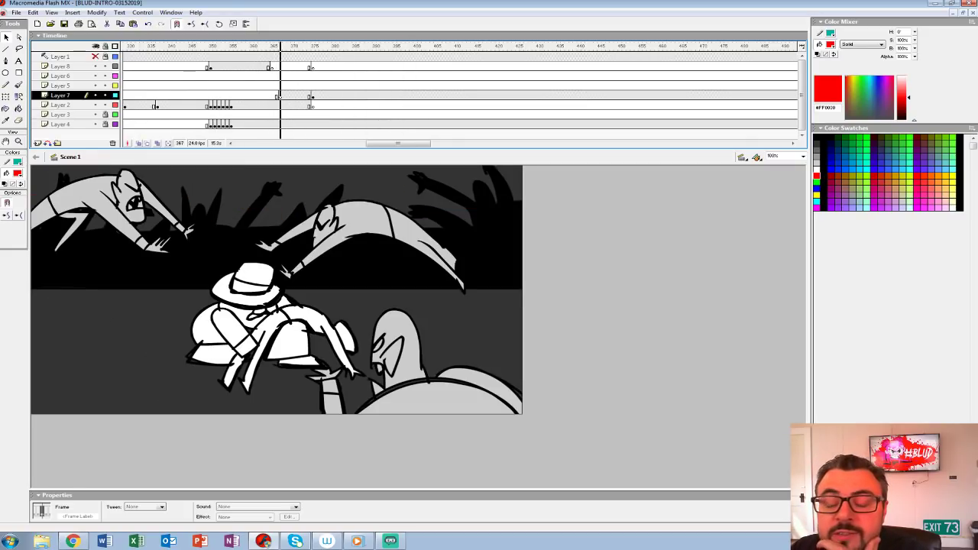
key(Return)
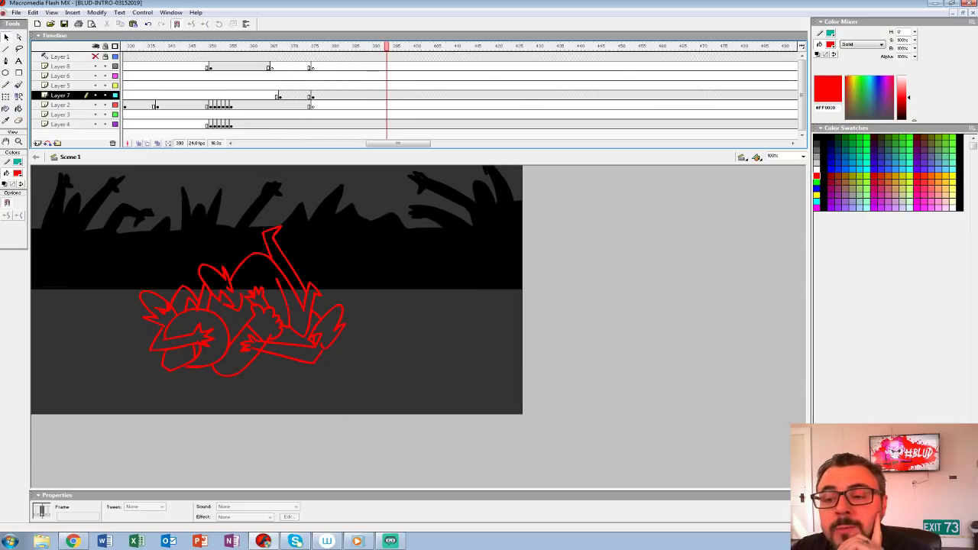
drag(386, 47, 285, 47)
key(Return)
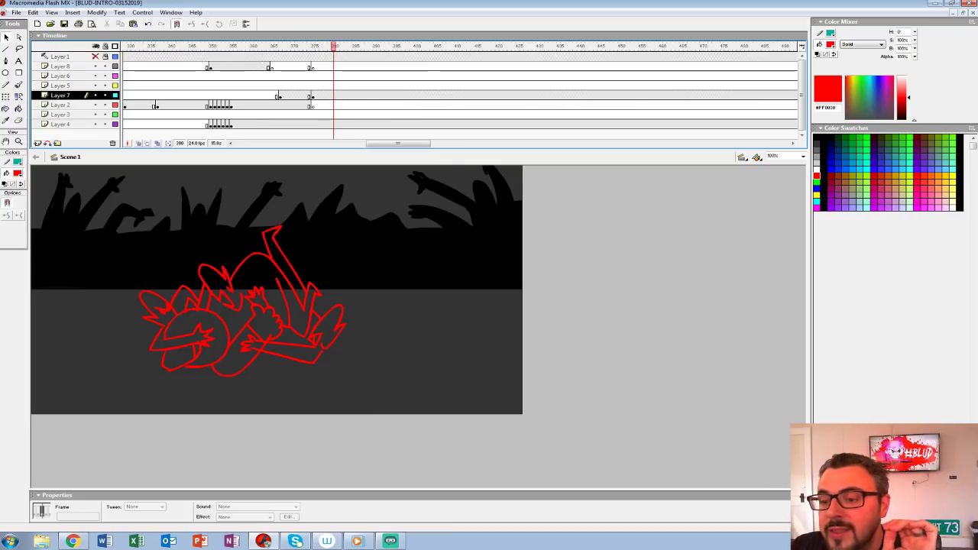
Step: Insert blank keyframes at frame 396 on Layer 7 and Layer 4 to end the current shot
click(398, 96)
key(F7)
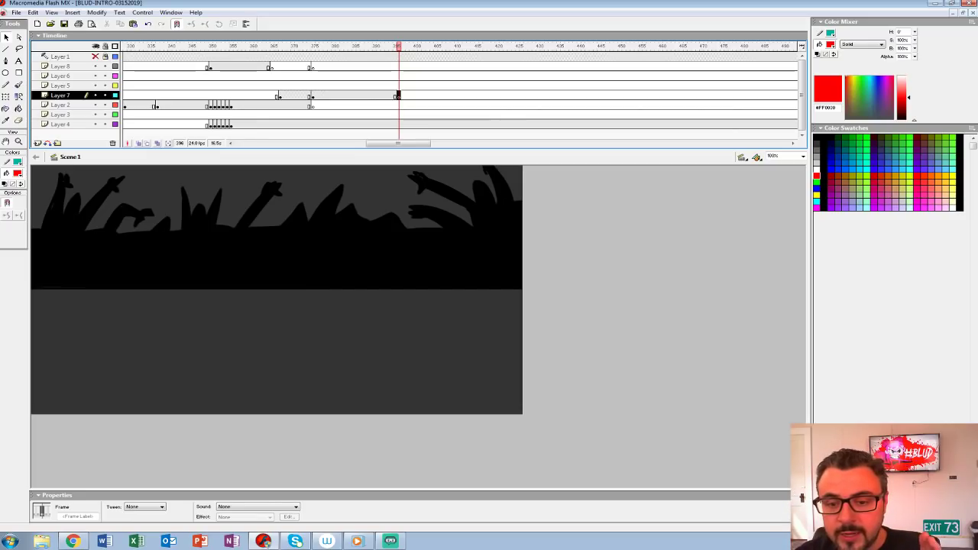
drag(398, 144, 407, 144)
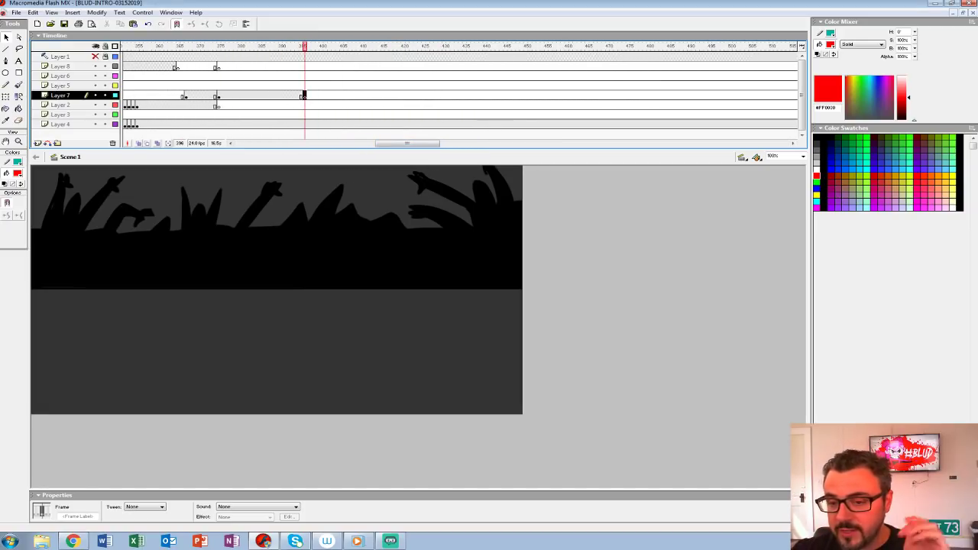
click(305, 124)
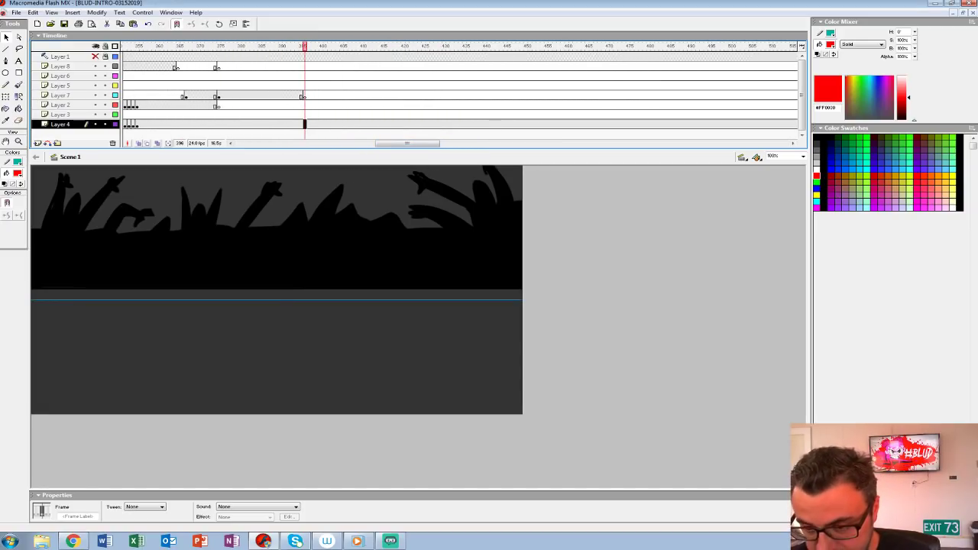
key(F7)
Step: Turn on onion skinning and hide Layers 2, 3 and 4 while working at frame 396 of Layer 7
click(139, 144)
click(235, 95)
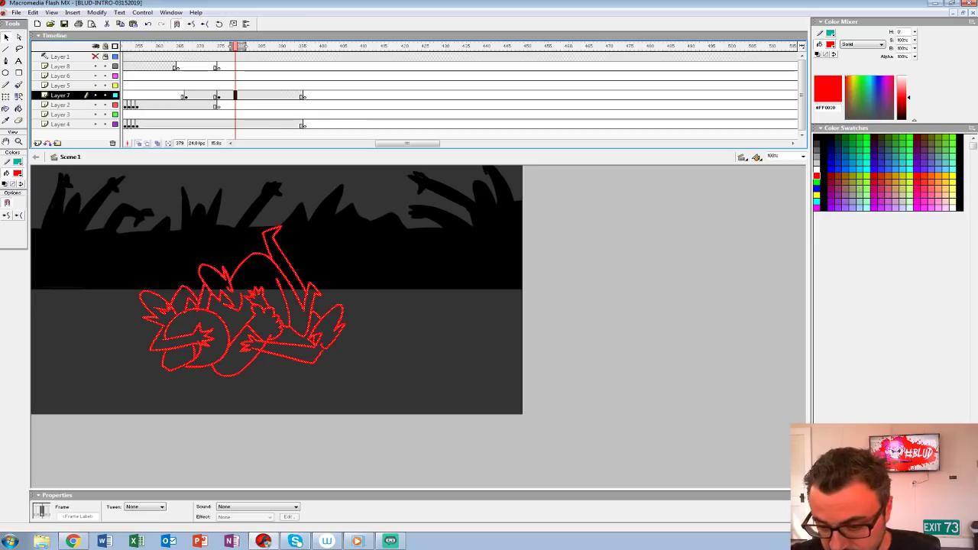
click(304, 95)
drag(95, 105, 96, 125)
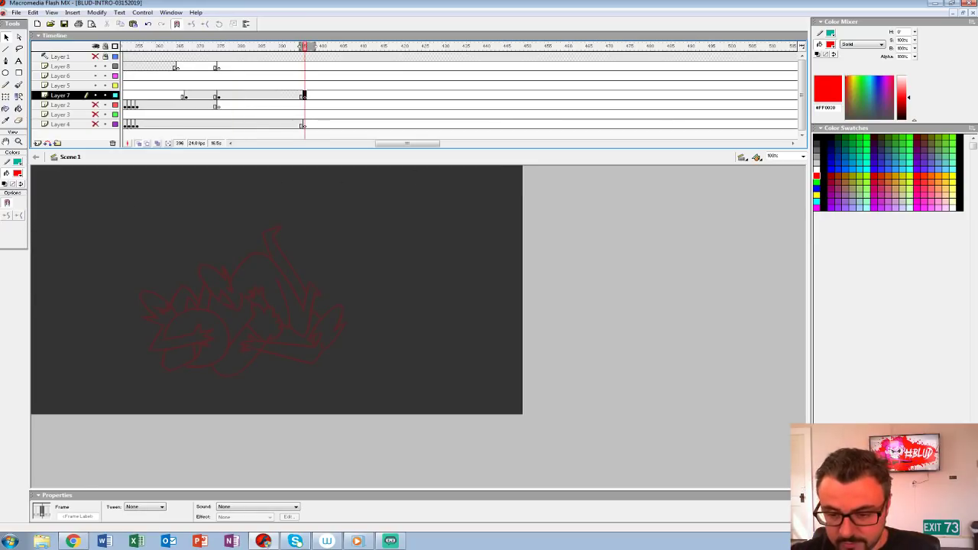
Step: Change the document background colour to light grey so the onion-skinned red sketch stands out
key(ctrl+2)
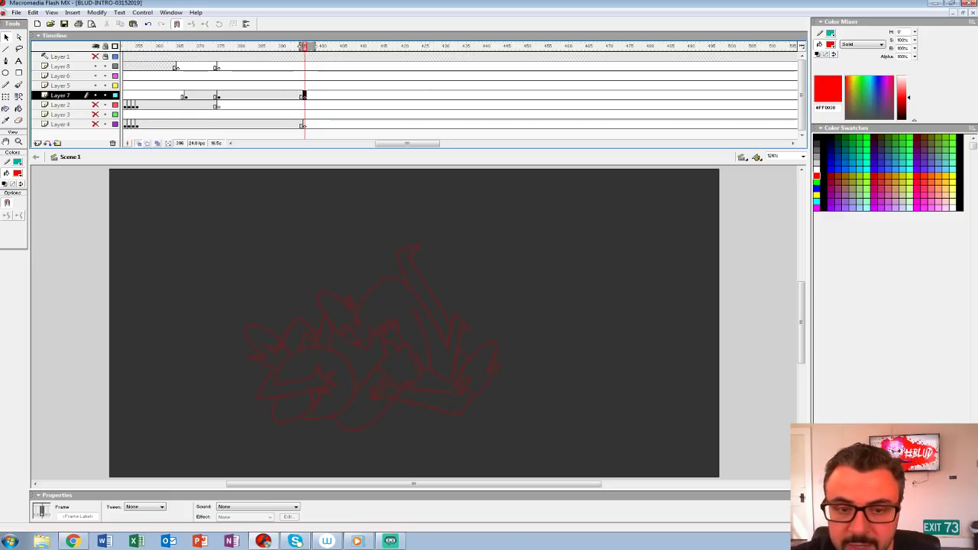
click(480, 254)
mouse_move(480, 254)
mouse_down()
mouse_move(412, 248)
mouse_move(419, 263)
mouse_move(417, 237)
mouse_up()
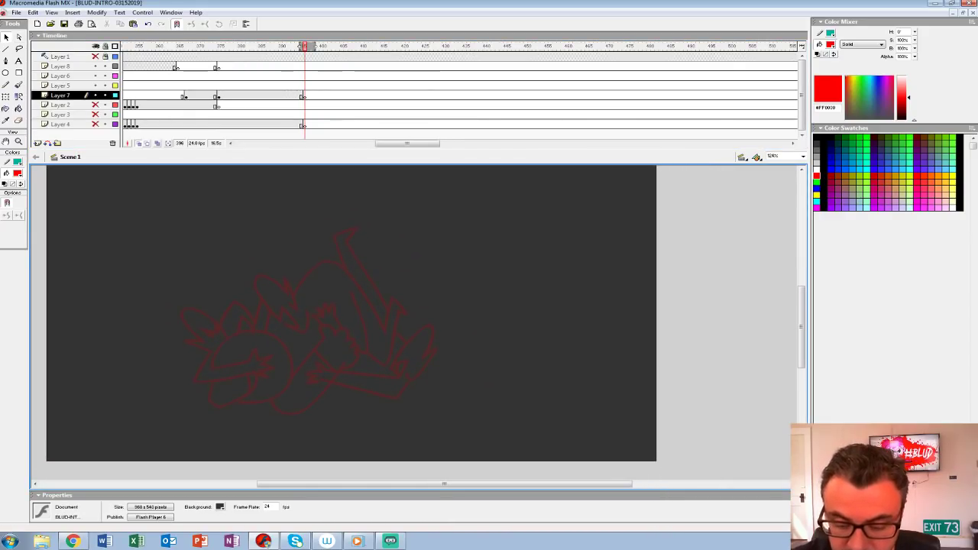
click(220, 506)
click(231, 497)
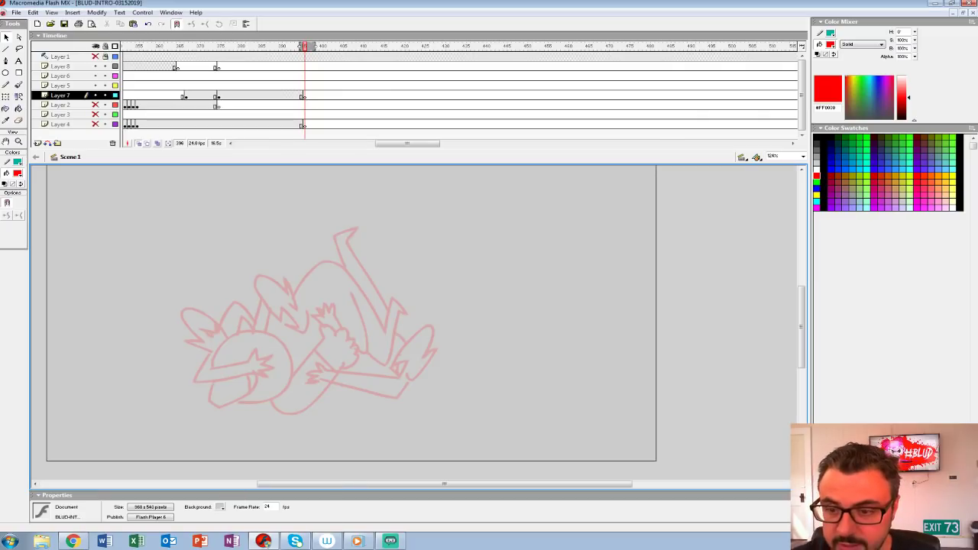
Step: Turn off onion skinning and enlarge the stage area by shortening the timeline, with the view at 100%
click(139, 144)
drag(320, 149, 321, 129)
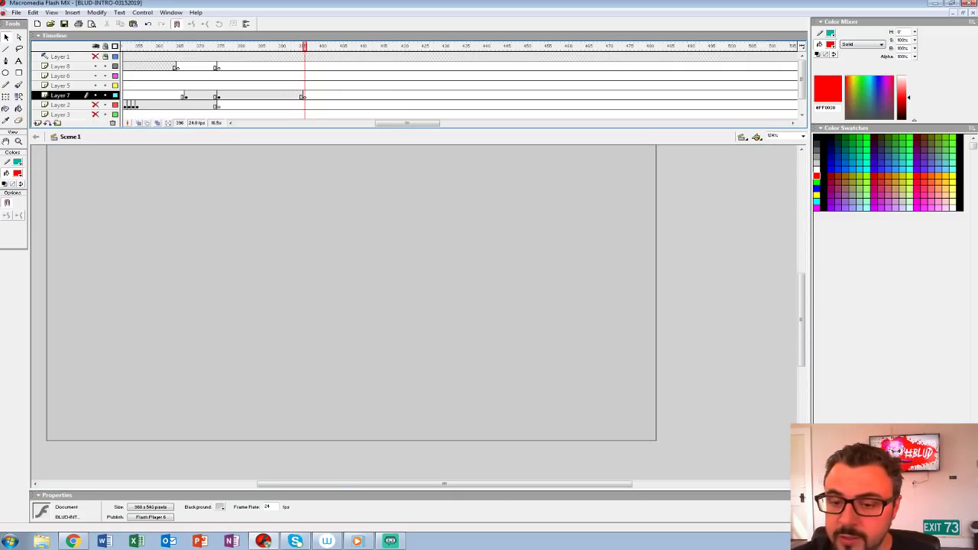
key(ctrl+1)
Step: Activate the Brush tool with the red fill and choose a brush size for rough sketching
key(b)
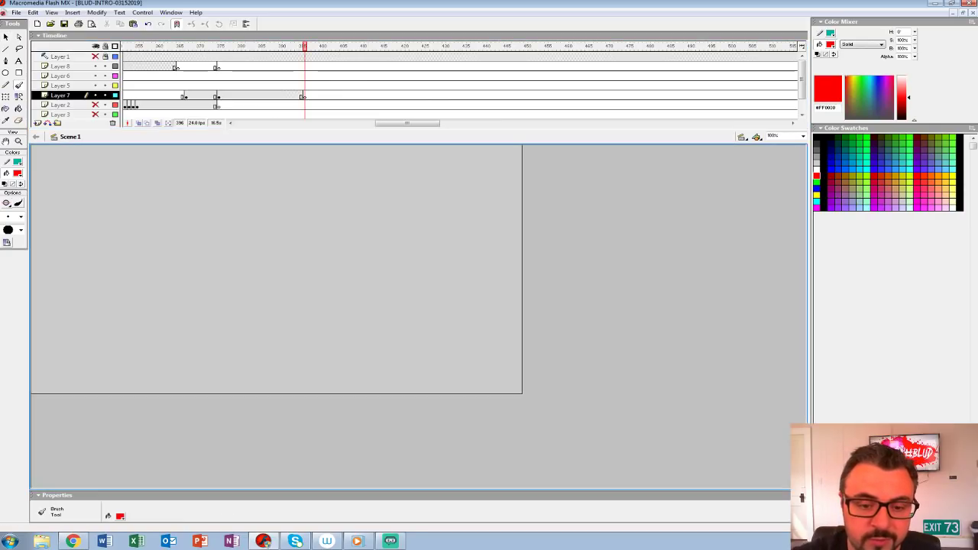
click(21, 217)
click(8, 233)
drag(148, 209, 185, 280)
key(ctrl+z)
drag(131, 373, 140, 251)
mouse_move(114, 304)
mouse_down()
mouse_move(150, 249)
mouse_move(165, 282)
mouse_up()
drag(394, 316, 327, 226)
mouse_move(313, 232)
mouse_down()
mouse_move(324, 256)
mouse_move(367, 246)
mouse_up()
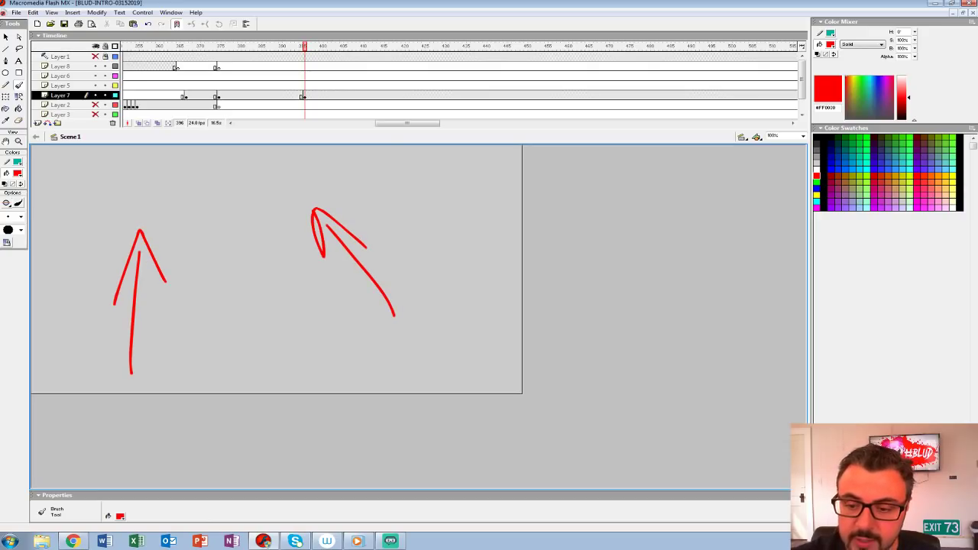
key(ctrl+z)
key(ctrl+z)
key(ctrl+z)
key(ctrl+z)
key(ctrl+z)
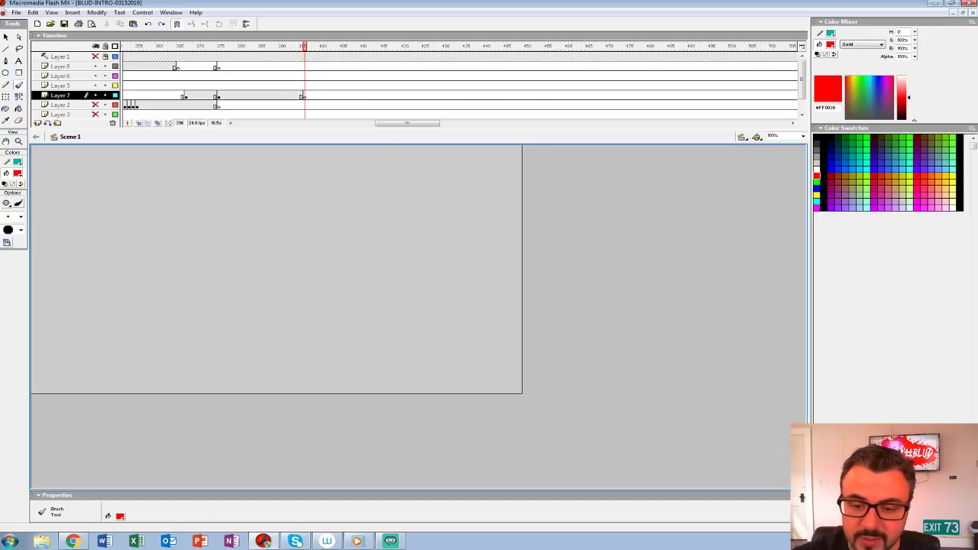
Step: Sketch a large tilted rounded head in red on frame 396 of Layer 7, with body lines running down from it
mouse_move(196, 183)
mouse_down()
mouse_move(142, 207)
mouse_move(163, 270)
mouse_move(295, 262)
mouse_move(231, 277)
mouse_up()
mouse_move(335, 246)
mouse_down()
mouse_move(304, 178)
mouse_move(230, 165)
mouse_move(191, 183)
mouse_up()
mouse_move(157, 199)
mouse_down()
mouse_move(283, 158)
mouse_move(335, 247)
mouse_up()
drag(236, 283, 260, 394)
drag(273, 270, 375, 394)
drag(274, 272, 355, 365)
Step: Sketch the bent arm and hand below the head, and add crossed facial guidelines across the head
mouse_move(236, 287)
mouse_down()
mouse_move(174, 339)
mouse_move(249, 359)
mouse_up()
drag(189, 348, 248, 359)
drag(238, 292, 209, 333)
drag(227, 170, 267, 268)
drag(162, 248, 316, 195)
mouse_move(231, 301)
mouse_down()
mouse_move(195, 333)
mouse_move(261, 349)
mouse_move(267, 376)
mouse_move(253, 379)
mouse_up()
Step: Sketch the hand beside the figure's body and the long raised diagonal form above it, with small details at its upper end
mouse_move(357, 314)
mouse_down()
mouse_move(343, 348)
mouse_move(342, 302)
mouse_up()
drag(345, 303, 341, 345)
mouse_move(346, 301)
mouse_down()
mouse_move(359, 328)
mouse_move(348, 304)
mouse_move(357, 309)
mouse_up()
mouse_move(393, 265)
mouse_down()
mouse_move(374, 297)
mouse_move(417, 241)
mouse_move(373, 313)
mouse_up()
drag(427, 200, 376, 310)
mouse_move(418, 228)
mouse_down()
mouse_move(382, 301)
mouse_move(451, 229)
mouse_up()
mouse_move(415, 224)
mouse_down()
mouse_move(419, 180)
mouse_move(372, 277)
mouse_up()
mouse_move(420, 180)
mouse_down()
mouse_move(364, 296)
mouse_move(412, 179)
mouse_move(432, 176)
mouse_up()
mouse_move(425, 173)
mouse_down()
mouse_move(428, 159)
mouse_move(434, 167)
mouse_up()
mouse_move(371, 315)
mouse_down()
mouse_move(370, 342)
mouse_move(358, 311)
mouse_up()
Step: Sketch the tapered lower section beneath the raised diagonal form and close it along its bottom edge
drag(359, 330, 349, 353)
mouse_move(349, 359)
mouse_down()
mouse_move(358, 381)
mouse_move(390, 379)
mouse_up()
drag(373, 327, 388, 382)
drag(375, 343, 382, 381)
mouse_move(369, 385)
mouse_down()
mouse_move(380, 387)
mouse_move(351, 388)
mouse_up()
drag(353, 387, 390, 382)
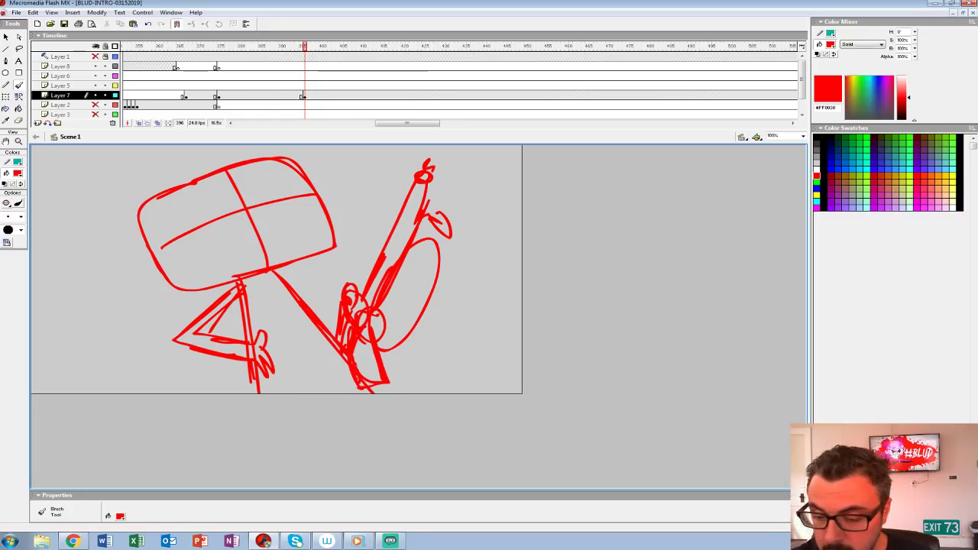
Step: Rough in the torso with a chest line between the arms and short slanted lines beneath it
mouse_move(286, 278)
mouse_down()
mouse_move(341, 342)
mouse_move(260, 334)
mouse_up()
mouse_move(307, 313)
mouse_down()
mouse_move(238, 339)
mouse_move(251, 330)
mouse_up()
drag(285, 328, 310, 374)
mouse_move(295, 339)
mouse_down()
mouse_move(299, 372)
mouse_move(326, 381)
mouse_up()
drag(288, 322, 304, 353)
drag(309, 354, 327, 380)
Step: Add a V-shaped neckline under the head and rework the head's lower contour along the jaw
mouse_move(243, 291)
mouse_down()
mouse_move(273, 272)
mouse_move(275, 289)
mouse_move(266, 255)
mouse_move(313, 241)
mouse_up()
mouse_move(272, 252)
mouse_down()
mouse_move(330, 233)
mouse_move(275, 156)
mouse_move(142, 237)
mouse_move(189, 295)
mouse_up()
drag(182, 293, 219, 287)
Step: Add an ear at the head's lower rear corner, a sideburn above it, and a hairline with a small tuft along the top
drag(177, 182, 214, 168)
mouse_move(178, 263)
mouse_down()
mouse_move(144, 264)
mouse_move(173, 289)
mouse_move(178, 264)
mouse_up()
key(ctrl+z)
drag(158, 257, 176, 274)
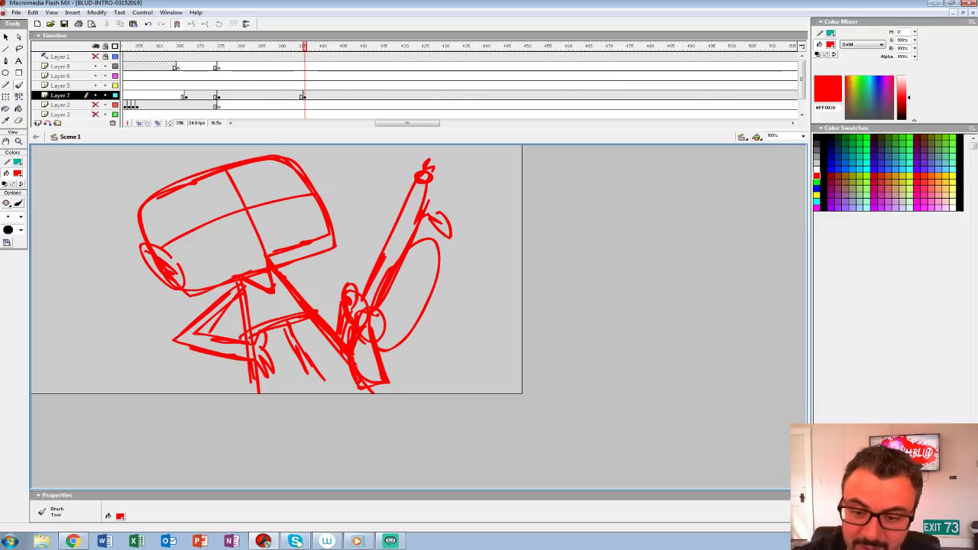
mouse_move(162, 219)
mouse_down()
mouse_move(173, 253)
mouse_move(168, 243)
mouse_up()
drag(188, 186, 154, 213)
drag(224, 162, 186, 184)
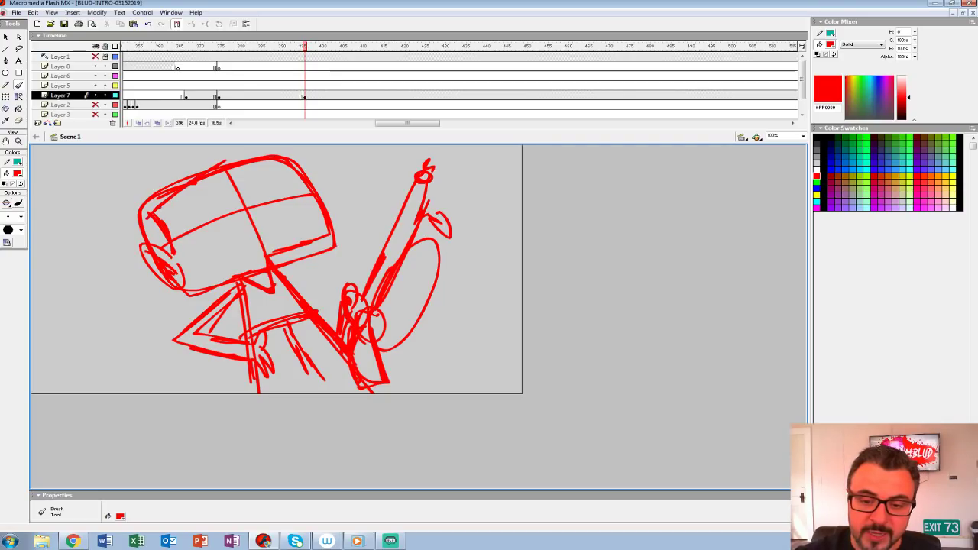
mouse_move(125, 210)
mouse_down()
mouse_move(136, 228)
mouse_move(263, 150)
mouse_up()
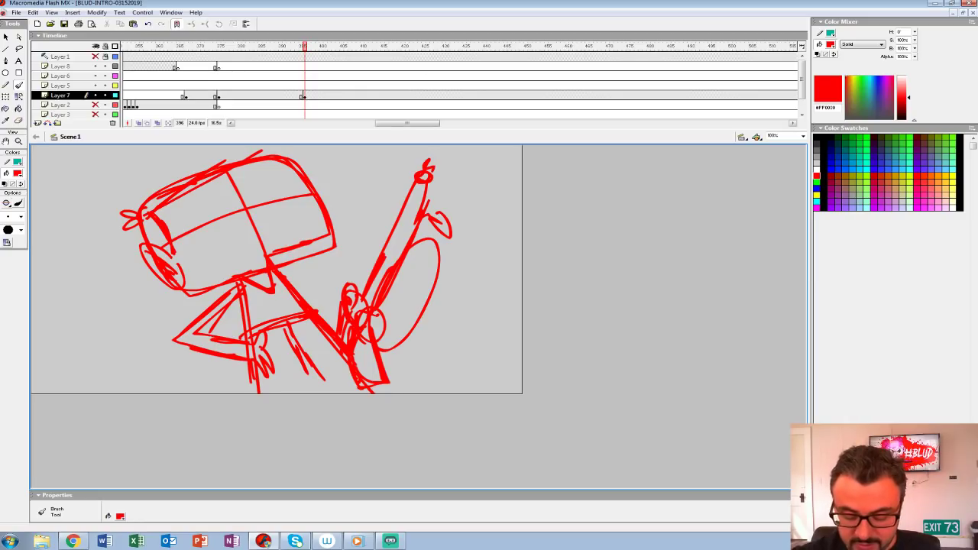
Step: Sketch jagged hair spikes above the head and go over the head and torso contours
key(ctrl+2)
drag(359, 229, 321, 273)
mouse_move(230, 272)
mouse_down()
mouse_move(335, 217)
mouse_move(274, 197)
mouse_move(281, 217)
mouse_move(224, 223)
mouse_move(184, 277)
mouse_up()
drag(359, 321, 324, 248)
mouse_move(209, 299)
mouse_down()
mouse_move(296, 281)
mouse_move(307, 346)
mouse_up()
drag(292, 304, 321, 470)
drag(330, 278, 476, 450)
mouse_move(359, 259)
mouse_down()
mouse_move(353, 331)
mouse_move(403, 310)
mouse_up()
drag(333, 209, 382, 256)
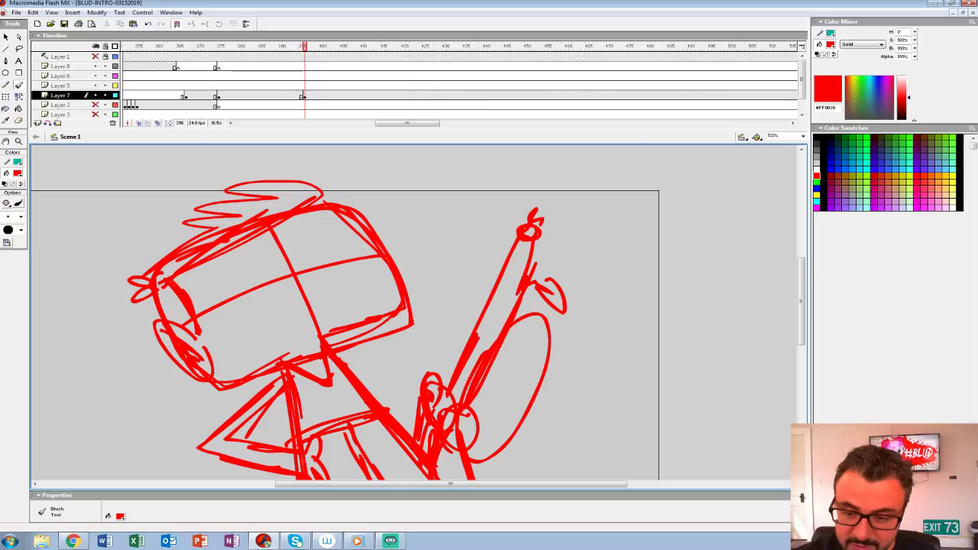
Step: Draw two large round glasses lenses on the face with a temple arm reaching back to the ear
mouse_move(210, 280)
mouse_down()
mouse_move(230, 253)
mouse_move(213, 277)
mouse_move(240, 316)
mouse_up()
mouse_move(314, 220)
mouse_down()
mouse_move(295, 229)
mouse_move(318, 275)
mouse_up()
mouse_move(318, 275)
mouse_down()
mouse_move(307, 230)
mouse_move(313, 268)
mouse_up()
drag(223, 245, 167, 314)
drag(204, 281, 165, 314)
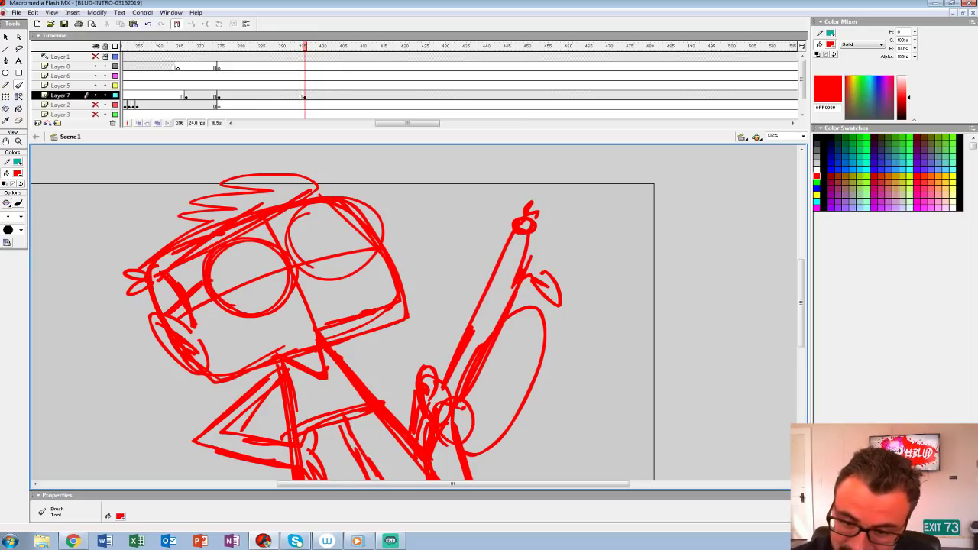
Step: Add angular eye marks inside the lenses, a small nose between them, and a wide grin with a tooth
mouse_move(264, 260)
mouse_down()
mouse_move(222, 262)
mouse_move(265, 286)
mouse_move(262, 275)
mouse_up()
mouse_move(319, 206)
mouse_down()
mouse_move(304, 247)
mouse_move(324, 257)
mouse_up()
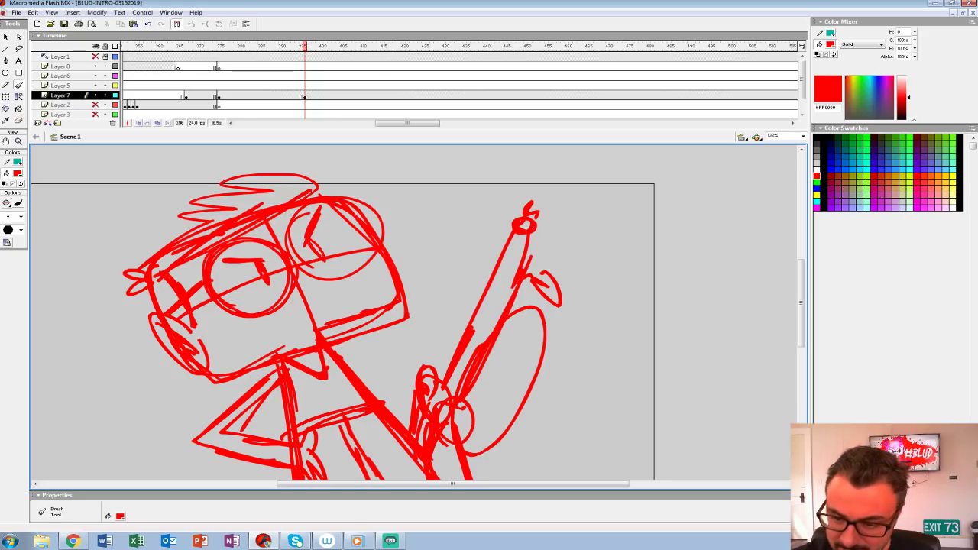
mouse_move(363, 284)
mouse_down()
mouse_move(224, 319)
mouse_move(364, 283)
mouse_move(253, 327)
mouse_move(342, 316)
mouse_move(342, 304)
mouse_up()
drag(304, 269, 315, 273)
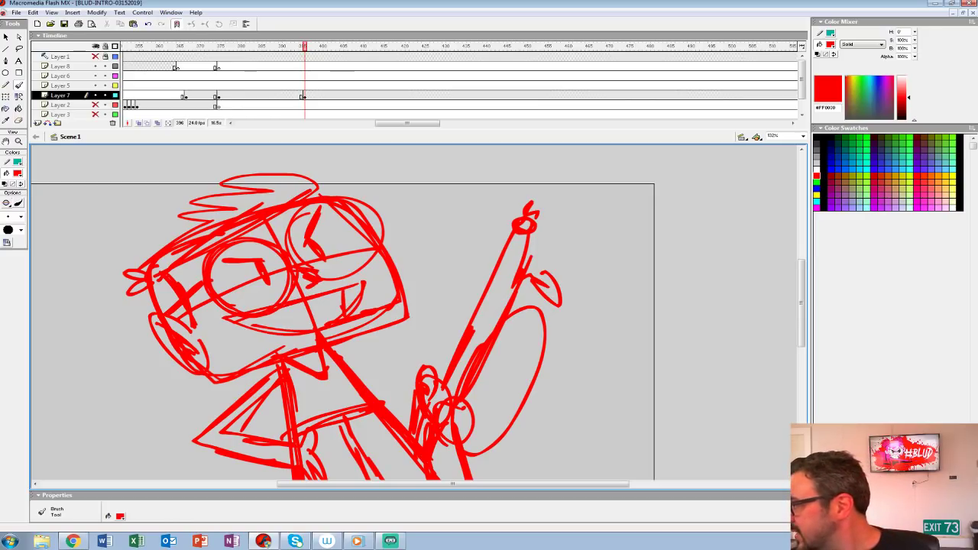
Step: Go over the glasses lenses, jaw and neck with additional brush strokes
mouse_move(239, 244)
mouse_down()
mouse_move(268, 296)
mouse_move(238, 243)
mouse_up()
mouse_move(300, 208)
mouse_down()
mouse_move(362, 237)
mouse_move(367, 262)
mouse_up()
drag(328, 339, 400, 306)
mouse_move(281, 350)
mouse_down()
mouse_move(209, 364)
mouse_move(265, 356)
mouse_up()
drag(397, 382, 409, 266)
drag(286, 228, 310, 350)
drag(258, 283, 270, 292)
mouse_move(290, 250)
mouse_down()
mouse_move(229, 302)
mouse_move(241, 316)
mouse_move(299, 327)
mouse_up()
Step: Strengthen the torso lines and straps beneath the chest line, and draw a horizontal line across the figure's base
drag(436, 343, 379, 372)
drag(388, 380, 425, 423)
drag(353, 344, 433, 444)
drag(285, 409, 376, 391)
drag(294, 397, 309, 466)
drag(346, 397, 394, 468)
drag(240, 440, 512, 440)
drag(412, 336, 440, 391)
Step: Refine the front of the face and the rear hair tuft, and rework the jaw's lower contour
drag(284, 320, 304, 338)
drag(306, 303, 367, 277)
drag(369, 233, 378, 268)
drag(357, 196, 368, 215)
drag(367, 305, 410, 308)
drag(153, 243, 169, 246)
drag(170, 250, 156, 259)
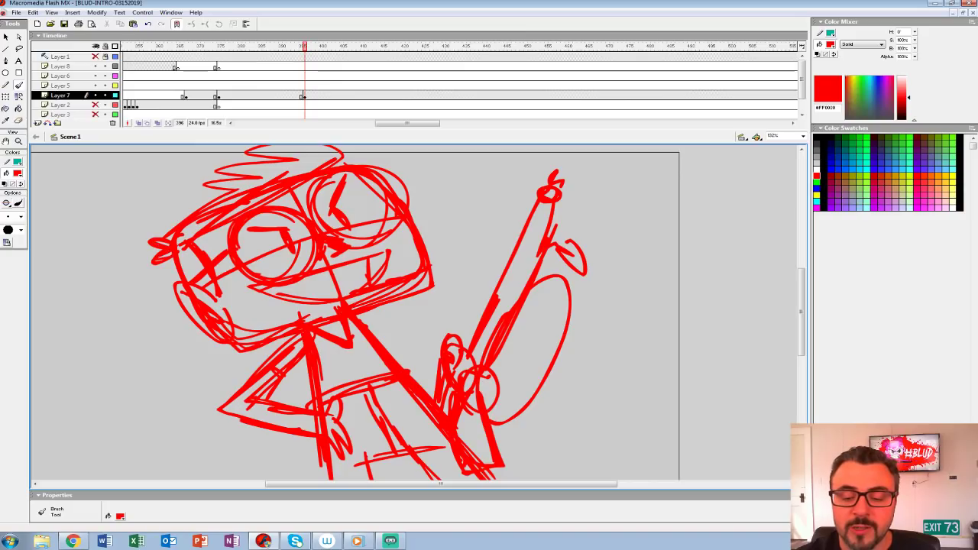
mouse_move(225, 323)
mouse_down()
mouse_move(259, 335)
mouse_move(296, 327)
mouse_up()
drag(265, 327, 418, 281)
drag(413, 290, 402, 312)
key(ctrl+1)
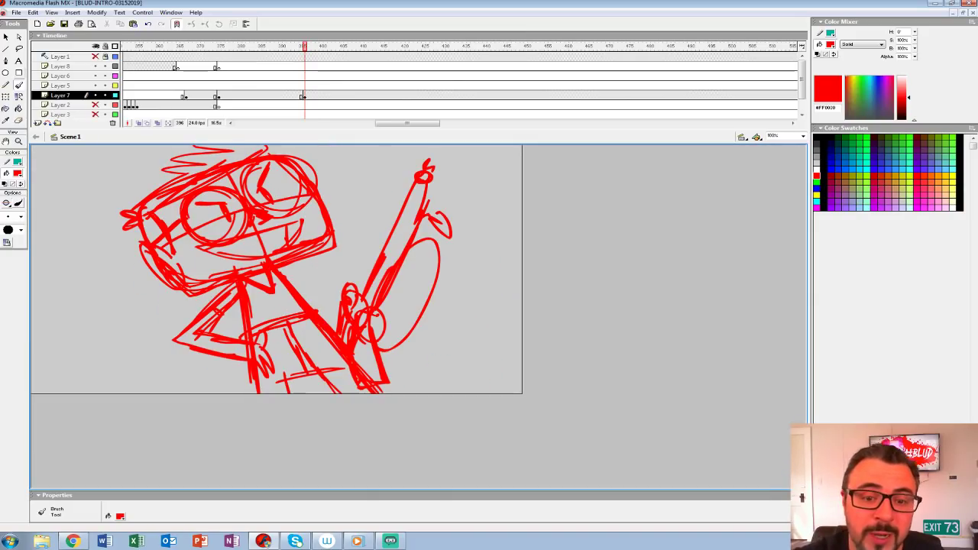
Step: Select the whole drawing on Layer 7 and skew it so the side with the raised diagonal form sits slightly lower
click(302, 96)
key(ctrl+2)
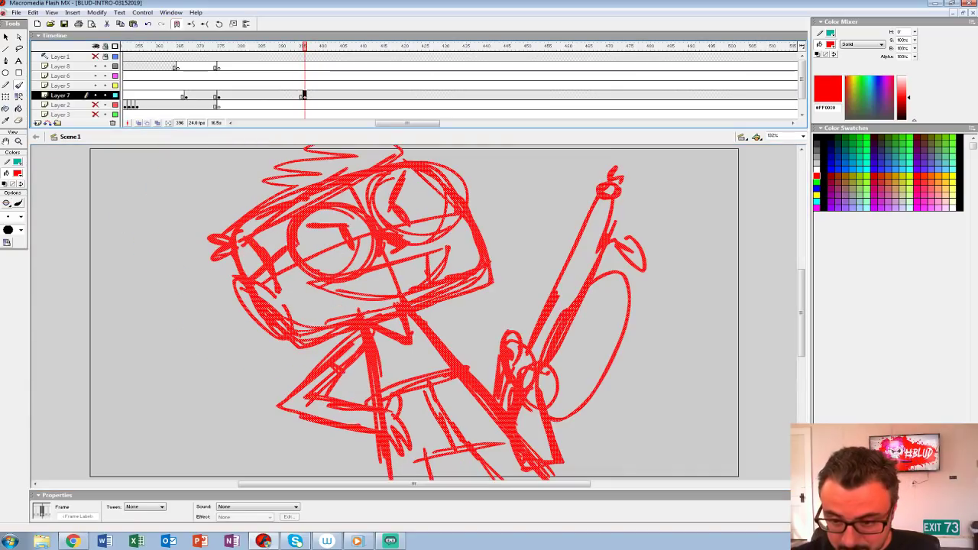
click(19, 142)
alt+click(458, 252)
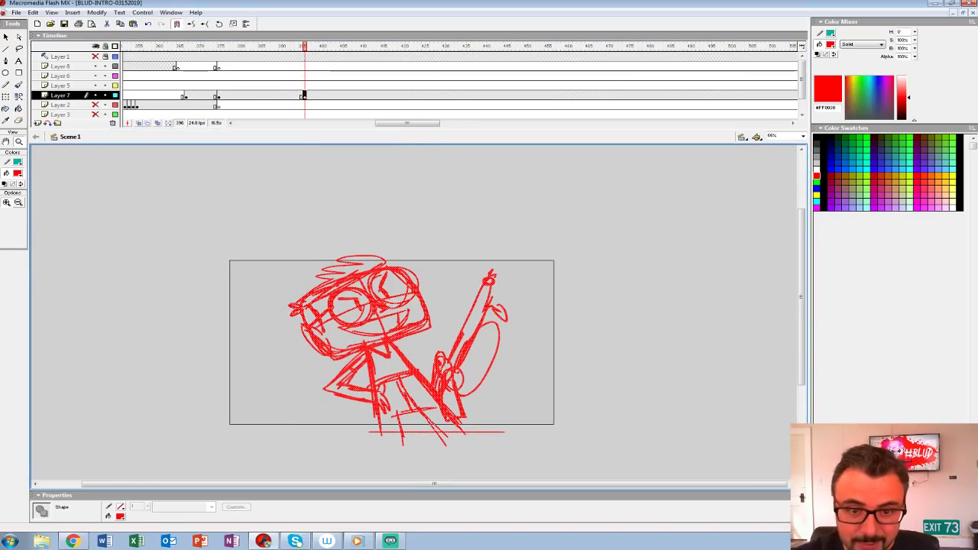
key(l)
click(308, 95)
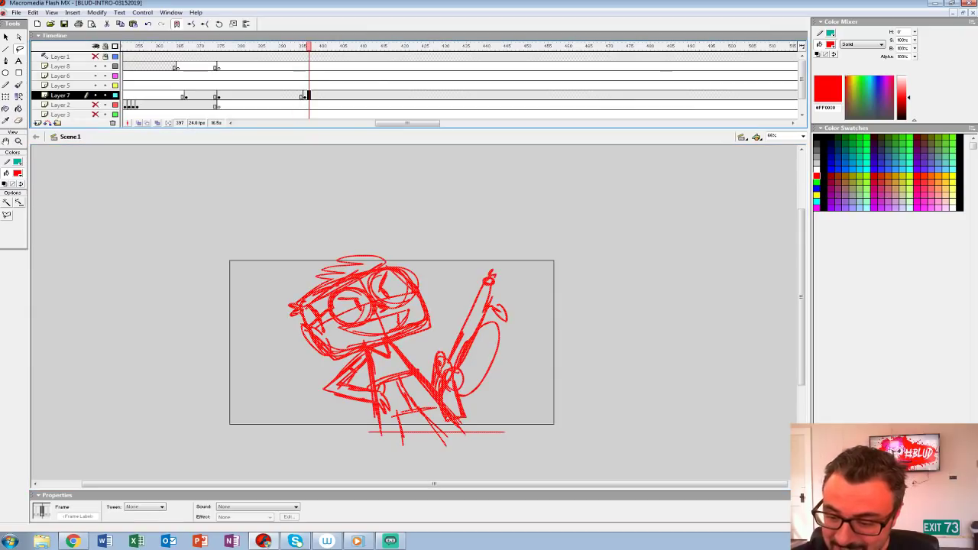
key(ctrl+1)
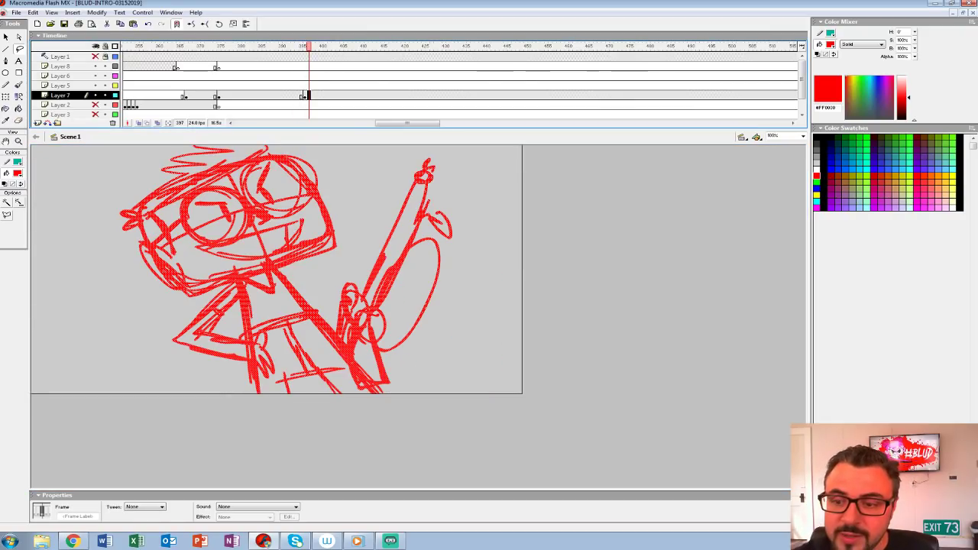
key(q)
drag(452, 260, 452, 269)
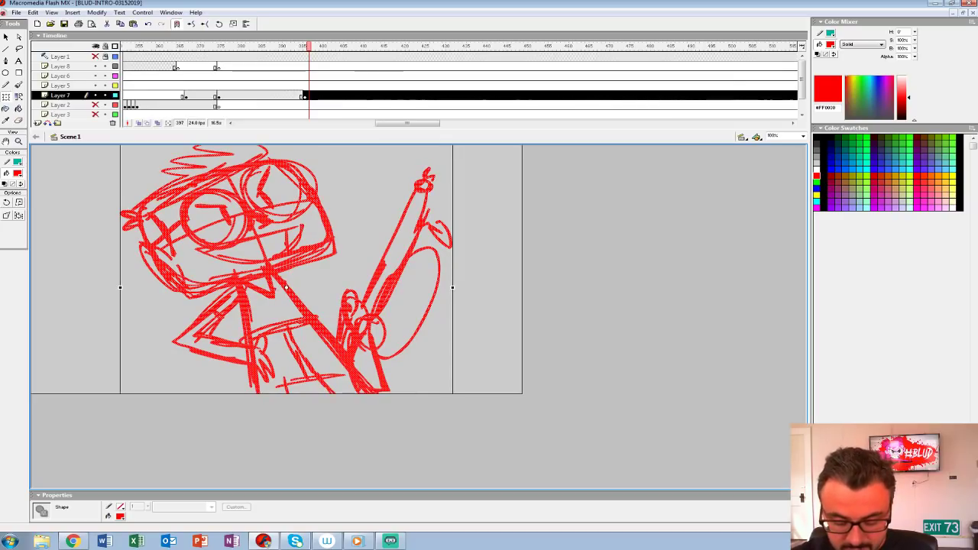
Step: Distort the frame 396 drawing by pulling its two lower corners outward so the figure widens toward its base
key(ctrl+2)
click(18, 142)
alt+click(373, 219)
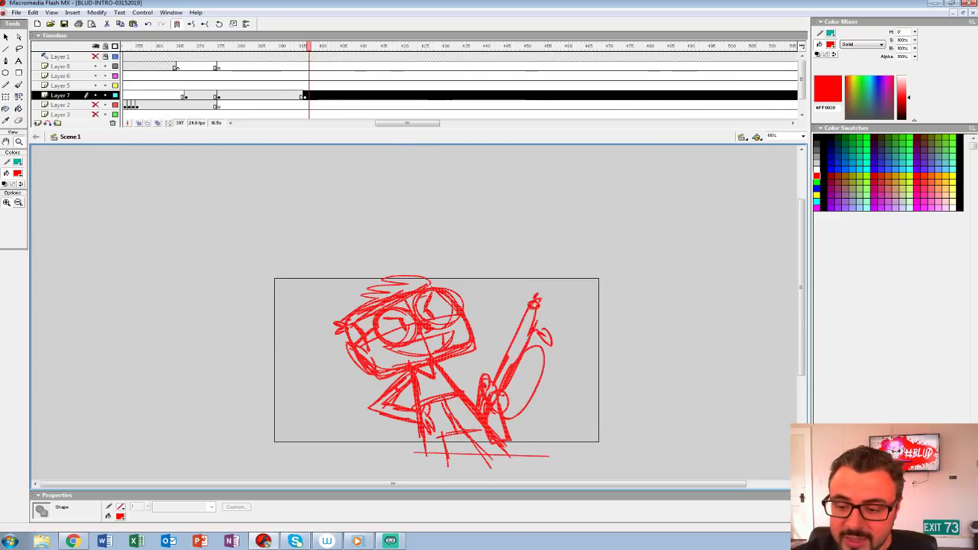
drag(373, 218, 329, 190)
key(q)
click(304, 97)
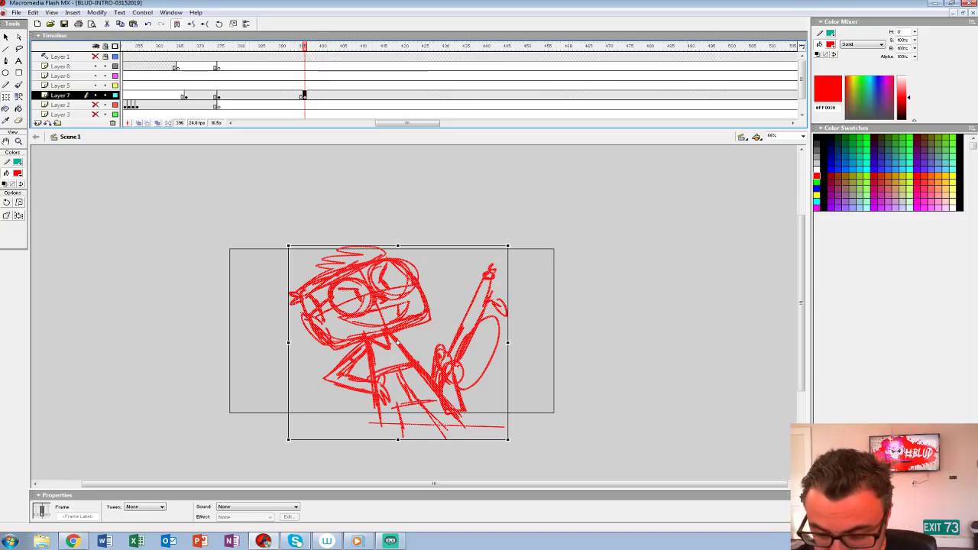
drag(288, 439, 237, 440)
mouse_move(507, 440)
mouse_down()
mouse_move(563, 437)
mouse_move(550, 439)
mouse_up()
drag(277, 439, 281, 440)
Step: Adjust the distorted figure's height from its upper and lower edges and reposition it slightly lower on the stage
drag(436, 358, 437, 377)
drag(416, 460, 416, 446)
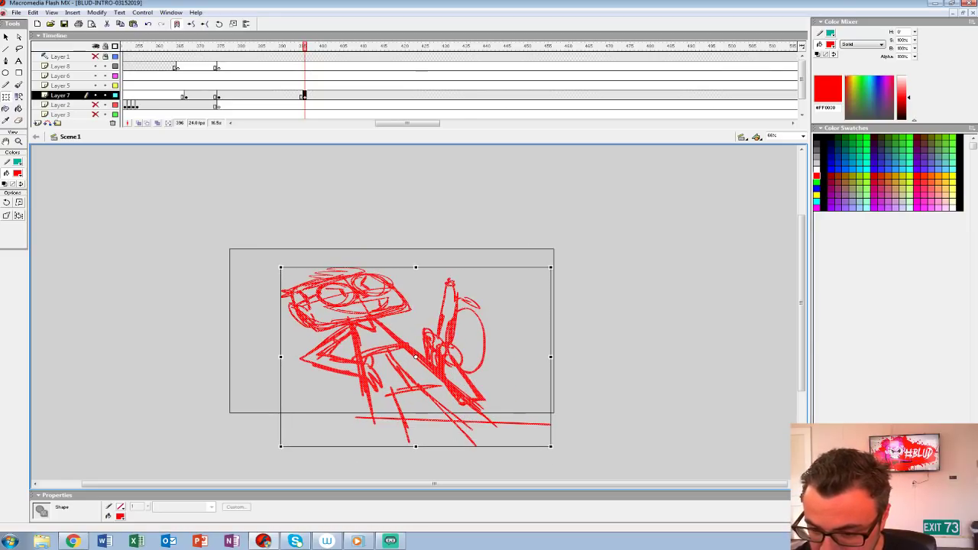
drag(416, 268, 416, 258)
drag(416, 446, 415, 451)
key(Escape)
key(ctrl+1)
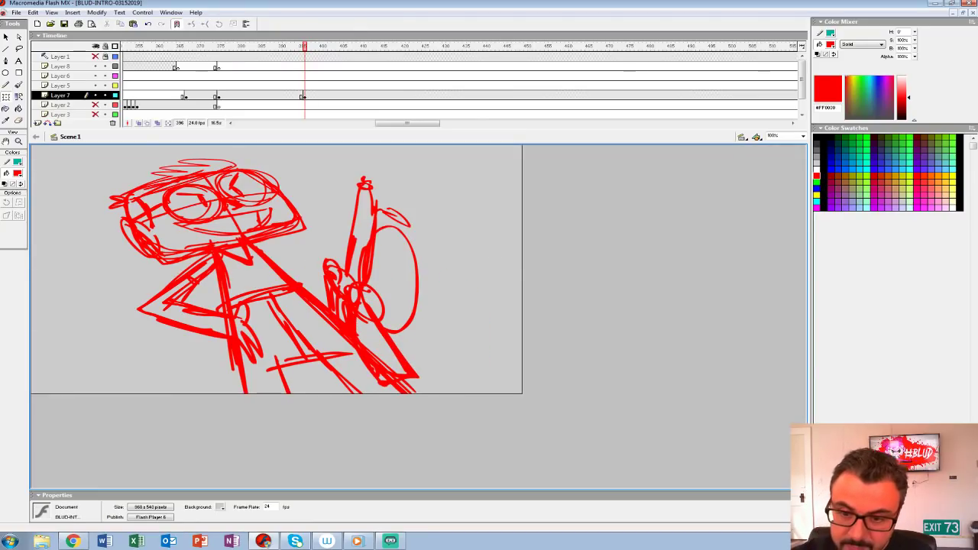
click(305, 96)
drag(299, 287, 307, 305)
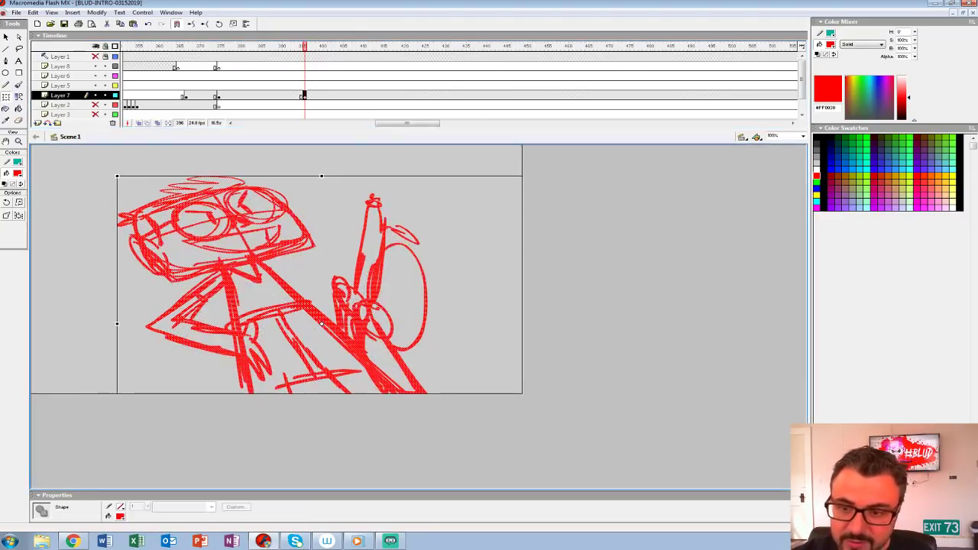
Step: Insert a blank keyframe at frame 391 on Layer 7
click(262, 95)
click(418, 269)
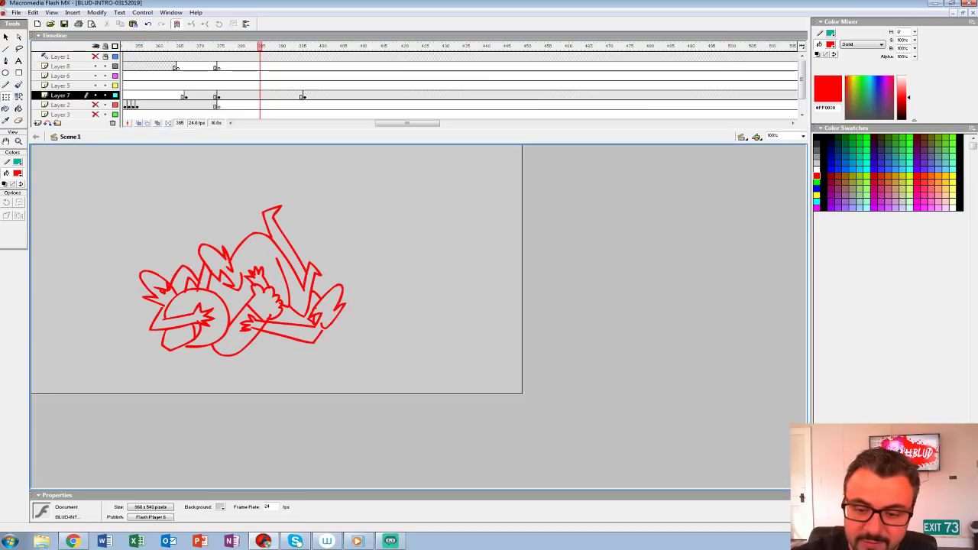
click(283, 96)
key(F7)
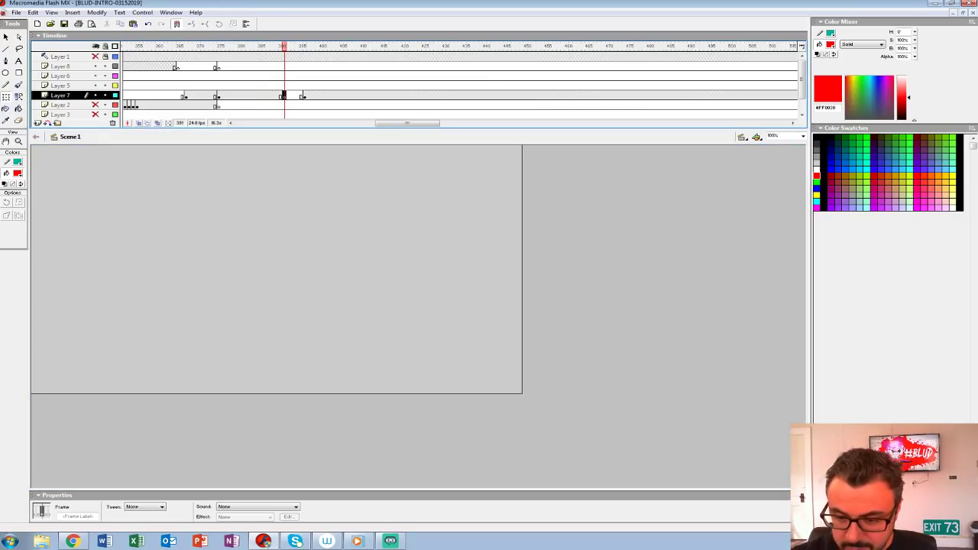
Step: Brush in a second character's face with two round eyes, a nose and a rounded jaw, plus a hand below the chin
key(b)
drag(189, 281, 183, 287)
key(ctrl+z)
drag(232, 246, 227, 249)
mouse_move(295, 258)
mouse_down()
mouse_move(280, 296)
mouse_move(296, 260)
mouse_up()
mouse_move(237, 279)
mouse_down()
mouse_move(284, 299)
mouse_move(268, 272)
mouse_move(265, 281)
mouse_move(229, 256)
mouse_up()
key(ctrl+z)
key(ctrl+z)
key(ctrl+z)
mouse_move(263, 288)
mouse_down()
mouse_move(198, 315)
mouse_move(315, 304)
mouse_up()
mouse_move(259, 356)
mouse_down()
mouse_move(330, 321)
mouse_move(371, 317)
mouse_move(388, 346)
mouse_move(289, 385)
mouse_move(266, 359)
mouse_move(229, 364)
mouse_move(261, 386)
mouse_up()
Step: Sketch an outstretched arm with a hand beside the face and a wide-brimmed hat with a rounded crown above the eyes
mouse_move(229, 282)
mouse_down()
mouse_move(141, 308)
mouse_move(185, 320)
mouse_move(147, 315)
mouse_up()
drag(156, 324, 145, 339)
mouse_move(200, 245)
mouse_down()
mouse_move(252, 240)
mouse_move(347, 286)
mouse_up()
drag(231, 229, 326, 260)
mouse_move(272, 241)
mouse_down()
mouse_move(327, 228)
mouse_move(334, 246)
mouse_move(231, 264)
mouse_up()
Step: Finish the face with a jaw stroke on the far cheek, a downturned mouth and lid lines in both eyes
drag(312, 297, 307, 304)
drag(227, 318, 269, 335)
drag(309, 276, 286, 266)
drag(239, 266, 249, 261)
Step: Shift the hatted character down and to the left, and scale it to 90%
click(284, 97)
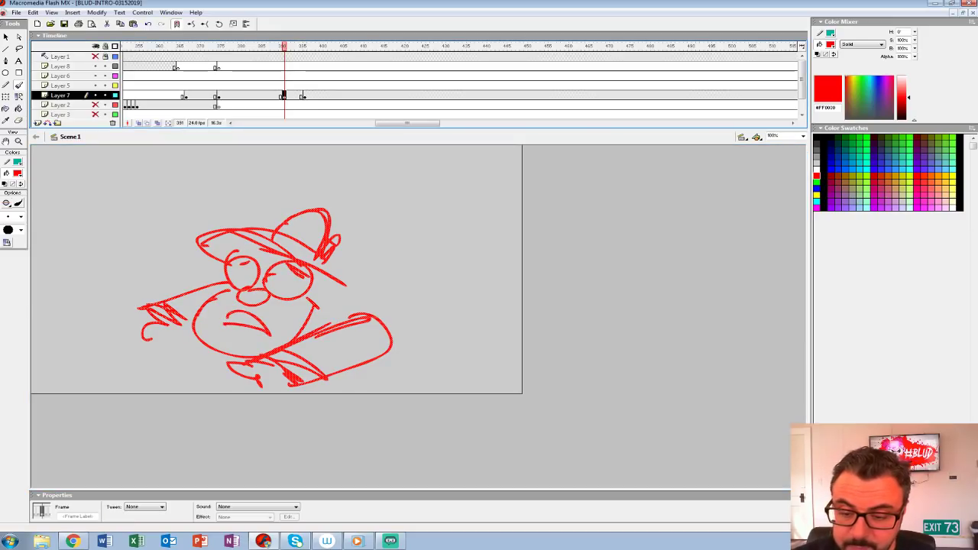
key(shift+Down)
key(shift+Down)
key(shift+Left)
key(shift+Left)
key(shift+Left)
key(ctrl+alt+s)
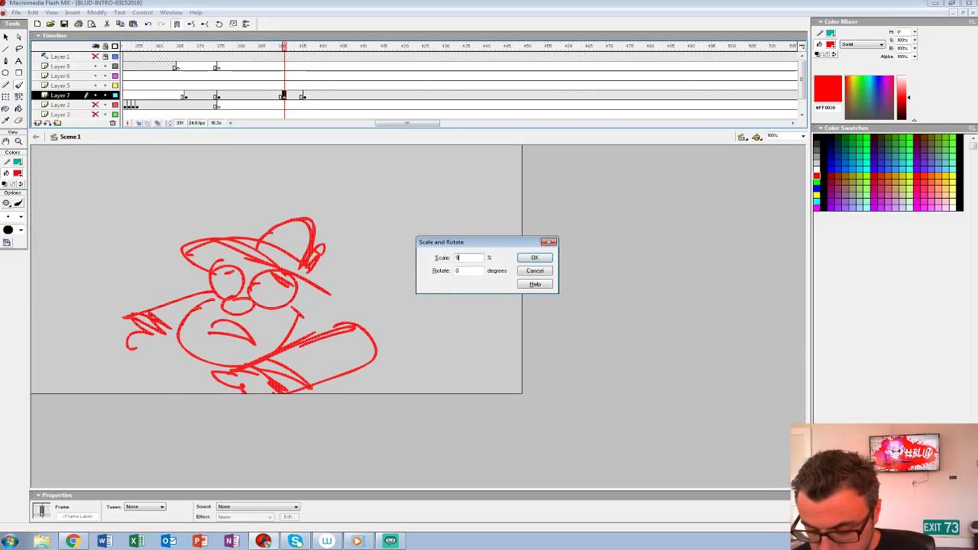
text(90)
key(Return)
Step: Nudge the scaled character further left on the stage and show Layer 1 with its framing guides
key(shift+Up)
key(shift+Up)
key(shift+Left)
key(shift+Left)
key(shift+Left)
key(shift+Left)
key(shift+Down)
key(shift+Down)
key(shift+Left)
key(shift+Left)
key(shift+Left)
key(shift+Left)
key(shift+Left)
click(96, 56)
Step: Sketch the character's back behind the hat and a bent leg ending in a raised oval foot
drag(271, 267, 317, 292)
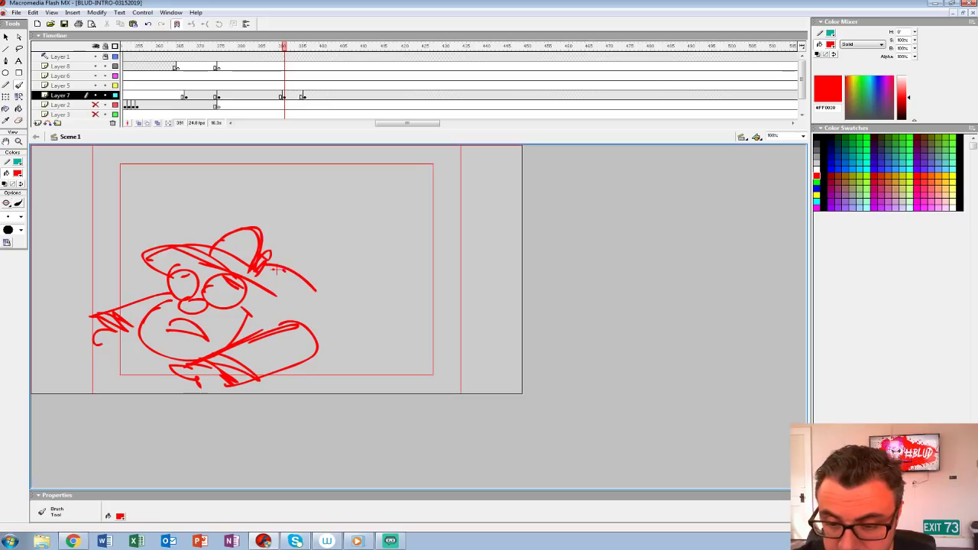
drag(308, 356, 387, 336)
drag(295, 271, 376, 324)
mouse_move(343, 188)
mouse_down()
mouse_move(359, 188)
mouse_move(346, 263)
mouse_move(373, 296)
mouse_up()
key(ctrl+z)
mouse_move(348, 265)
mouse_down()
mouse_move(333, 329)
mouse_move(305, 326)
mouse_move(345, 329)
mouse_up()
drag(341, 258, 377, 294)
drag(298, 195, 335, 267)
drag(310, 207, 340, 257)
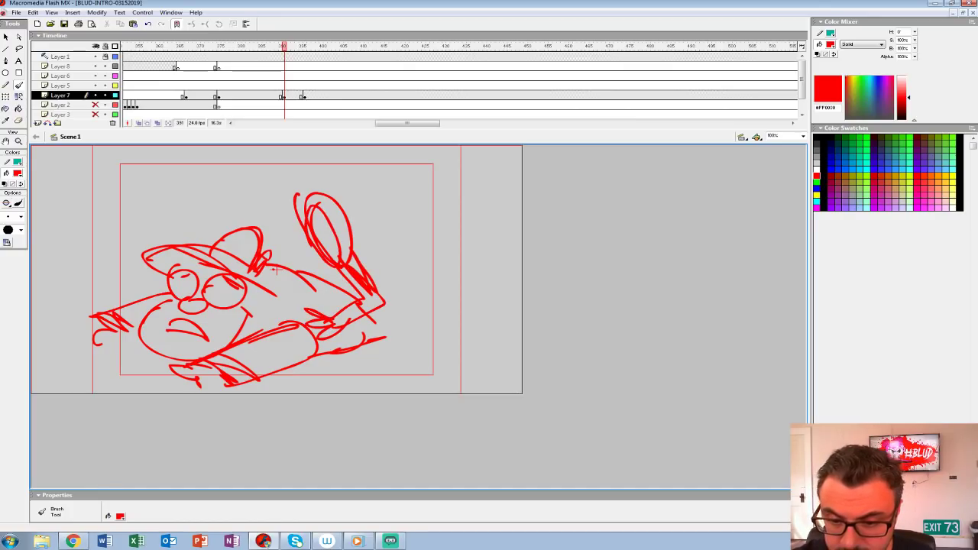
Step: Add angled strokes around the hat, an oval above it, and a circle with pointed sides beyond the raised foot
drag(268, 271, 289, 245)
drag(144, 246, 136, 290)
mouse_move(160, 222)
mouse_down()
mouse_move(130, 287)
mouse_move(191, 263)
mouse_up()
mouse_move(183, 167)
mouse_down()
mouse_move(205, 218)
mouse_move(187, 166)
mouse_up()
mouse_move(365, 193)
mouse_down()
mouse_move(404, 164)
mouse_move(395, 184)
mouse_move(419, 170)
mouse_up()
mouse_move(375, 185)
mouse_down()
mouse_move(349, 158)
mouse_move(363, 194)
mouse_up()
Step: Add a second bent leg behind the first and darken the inside of the raised oval foot
drag(372, 334, 413, 310)
drag(399, 272, 401, 273)
drag(388, 327, 369, 272)
drag(414, 296, 427, 318)
drag(373, 274, 434, 312)
drag(308, 222, 337, 262)
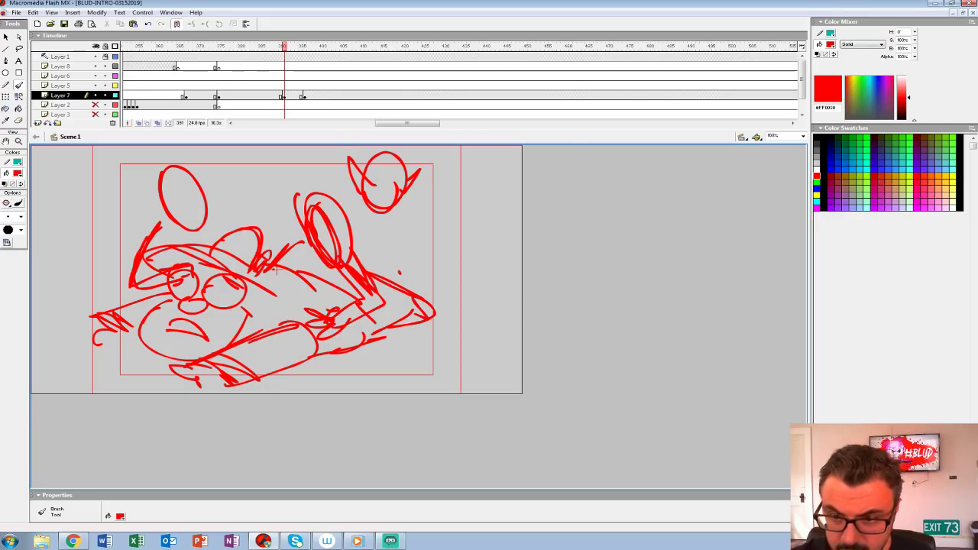
Step: Scale the character sketch at frame 391 on Layer 7 to 90% and nudge it left
click(284, 96)
key(ctrl+alt+s)
text(90)
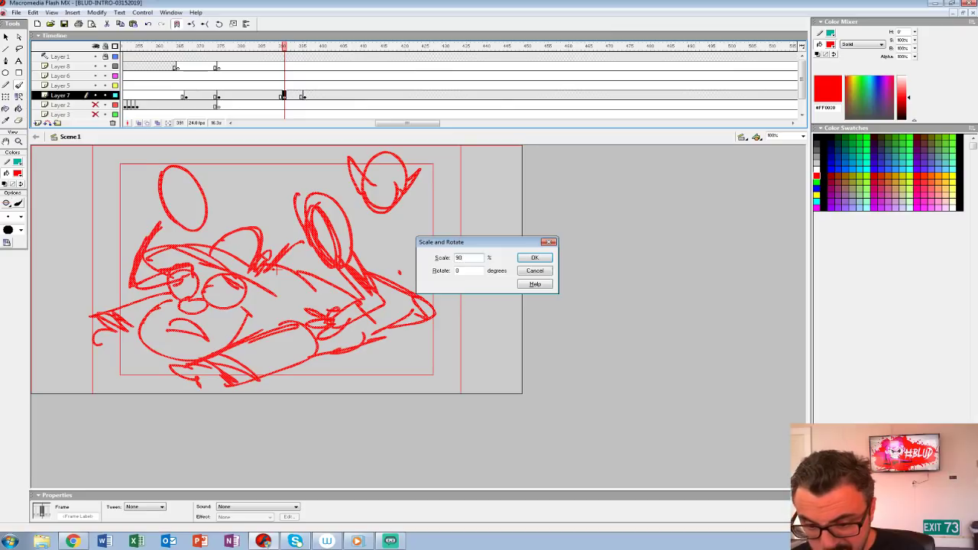
key(Return)
key(shift+Left)
Step: Step back and forth through the frames around 391 to compare the pose with its neighbouring drawings
key(comma)
key(comma)
key(comma)
key(period)
key(period)
key(period)
key(period)
key(period)
key(period)
key(period)
key(period)
key(comma)
key(comma)
key(comma)
key(comma)
key(comma)
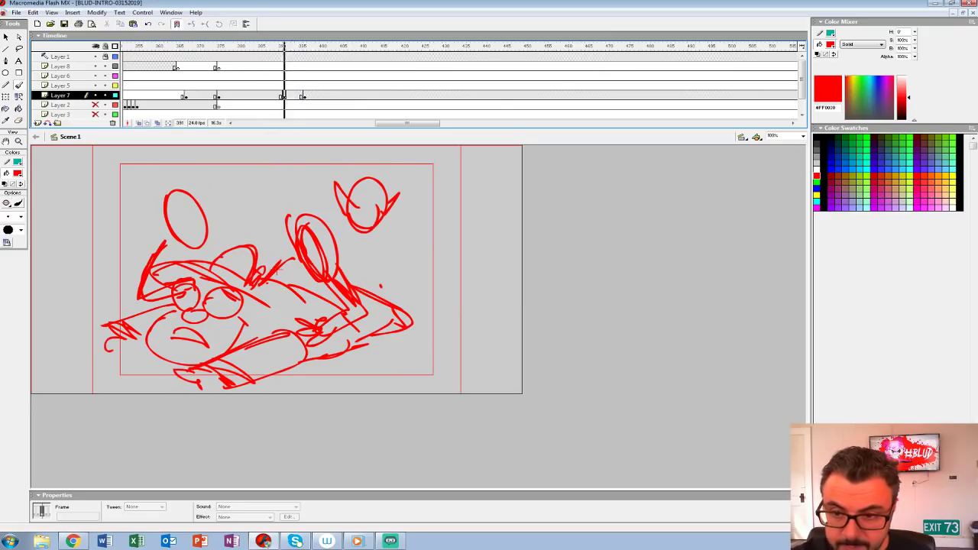
Step: Scale the whole frame 391 sketch to 110% and nudge it slightly upward
key(ctrl+a)
key(ctrl+alt+s)
text(110)
key(Return)
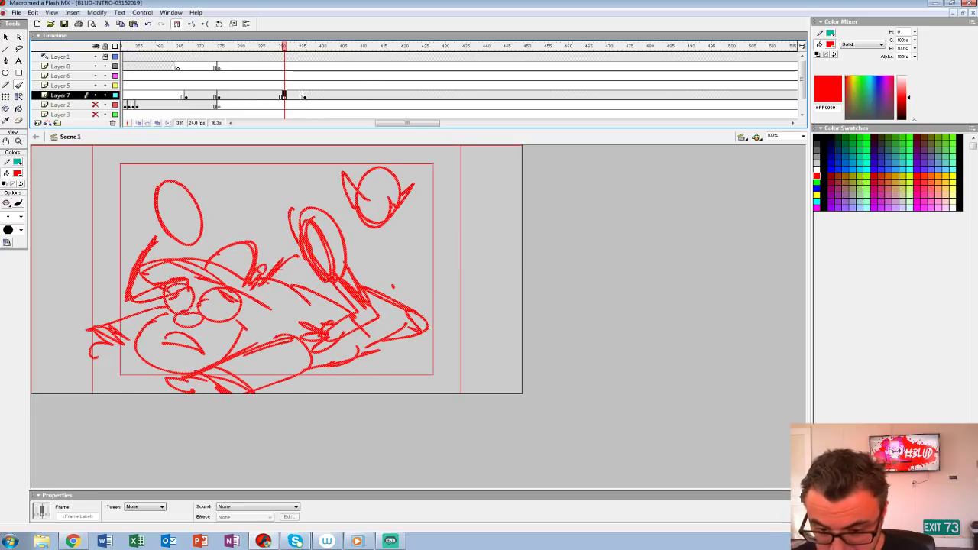
key(Up)
key(Up)
key(Up)
key(Up)
key(Up)
key(Up)
key(Up)
key(Up)
key(Up)
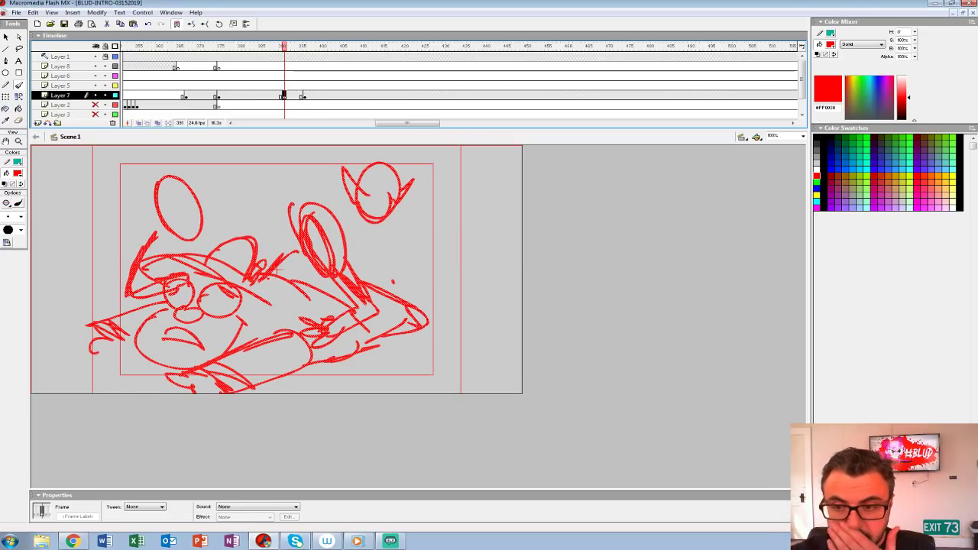
Step: Move Layer 7's frame 396 keyframe to about frame 403, then add a blank keyframe at 393 with onion skinning on
click(304, 96)
drag(304, 96, 333, 97)
click(292, 96)
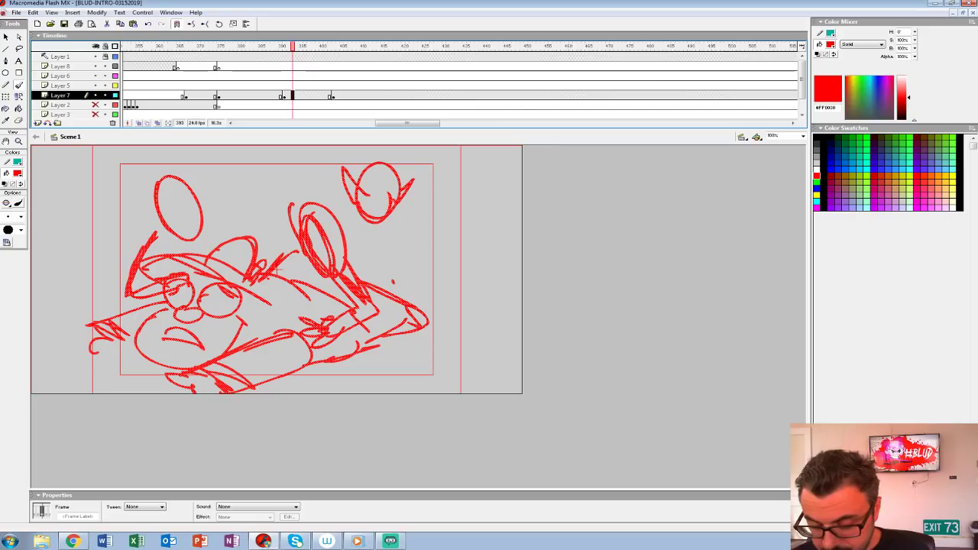
key(F7)
click(139, 123)
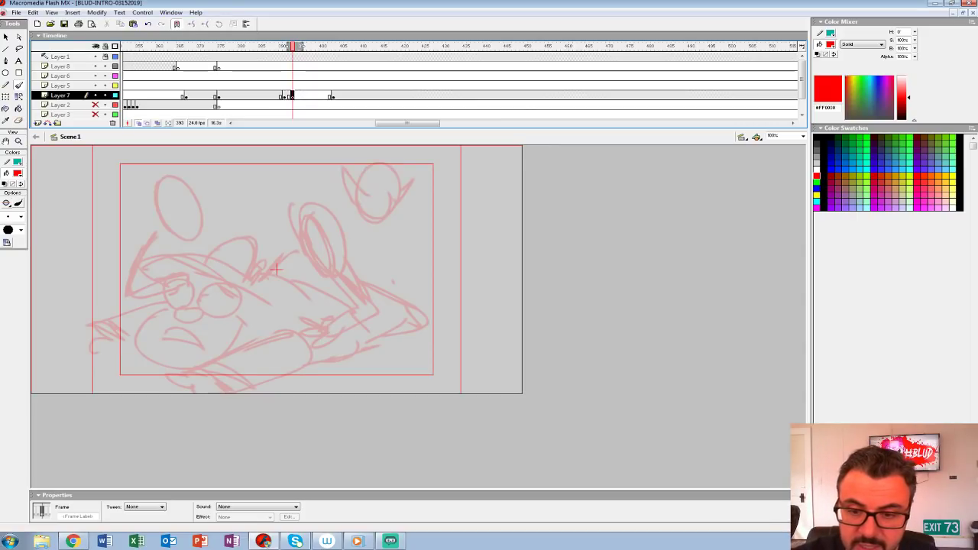
Step: Brush long diagonal streaks running into the oval above the hat, a cloud shape around it, and a small mark near the raised foot
click(276, 268)
drag(59, 174, 175, 208)
drag(50, 159, 216, 218)
mouse_move(110, 194)
mouse_down()
mouse_move(186, 218)
mouse_move(170, 229)
mouse_move(241, 203)
mouse_move(182, 191)
mouse_move(184, 212)
mouse_up()
drag(44, 156, 171, 202)
mouse_move(90, 183)
mouse_down()
mouse_move(186, 214)
mouse_move(163, 234)
mouse_move(183, 251)
mouse_up()
drag(325, 190, 333, 206)
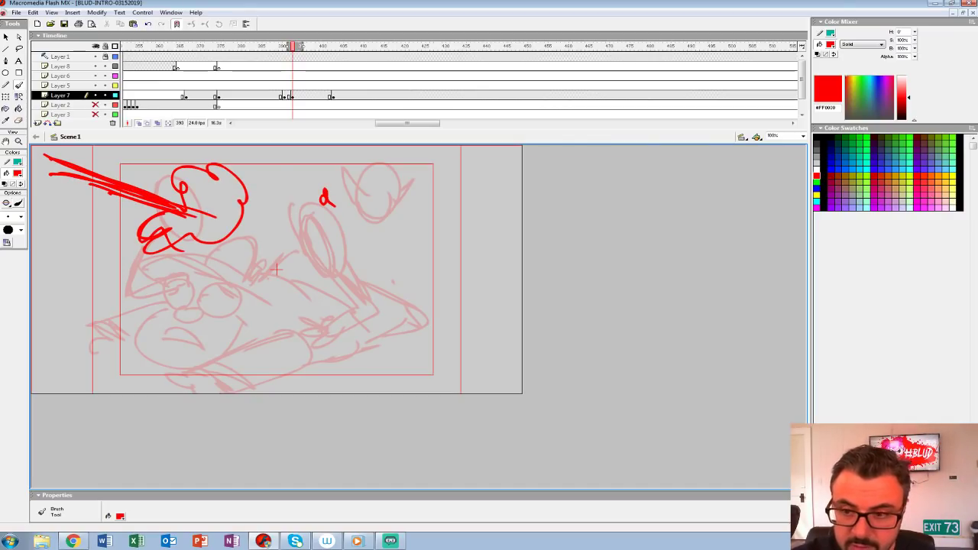
Step: Transfer the streak and cloud drawing from frame 393 of Layer 7 to a new blank keyframe at frame 396 on Layer 5, in place
key(period)
key(period)
key(period)
key(period)
key(comma)
key(comma)
key(comma)
key(comma)
key(comma)
key(comma)
key(comma)
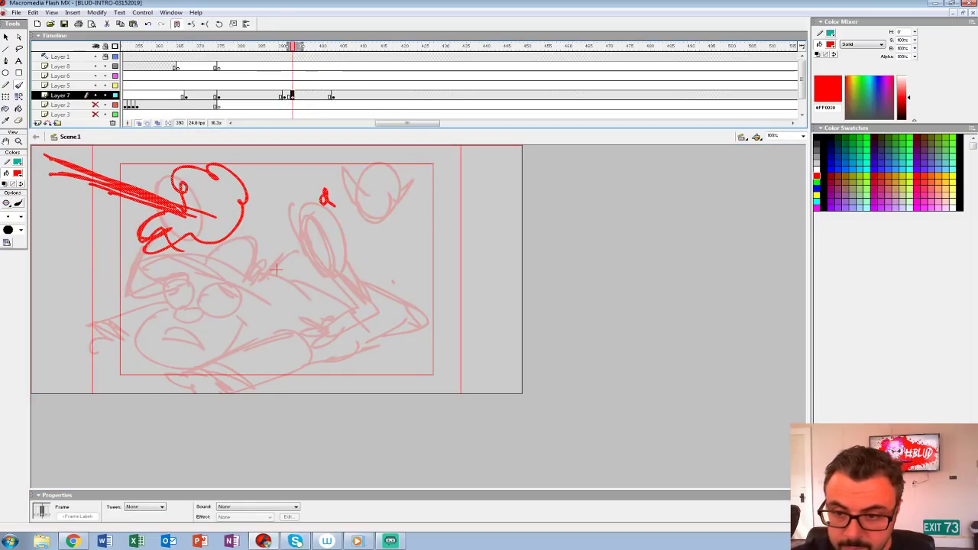
key(shift+F6)
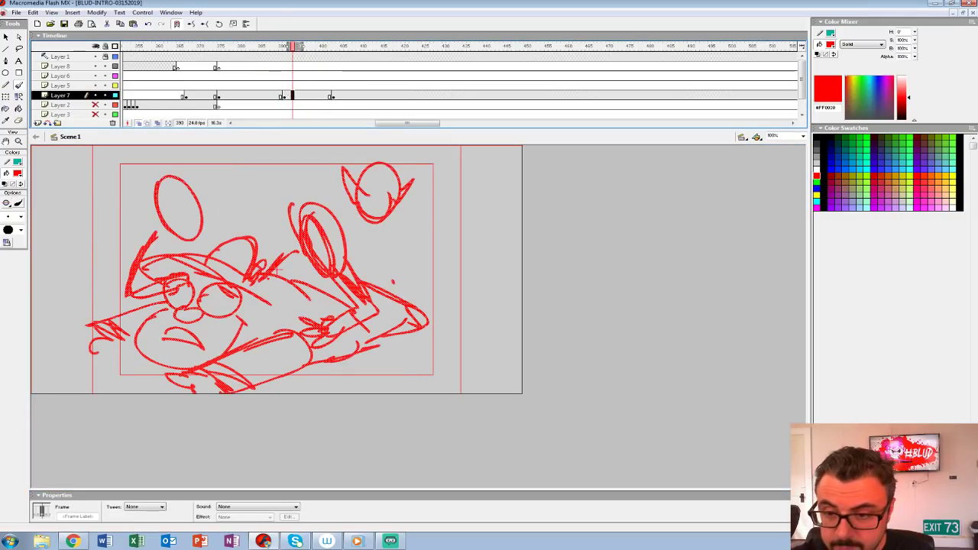
click(305, 86)
key(F7)
key(ctrl+shift+v)
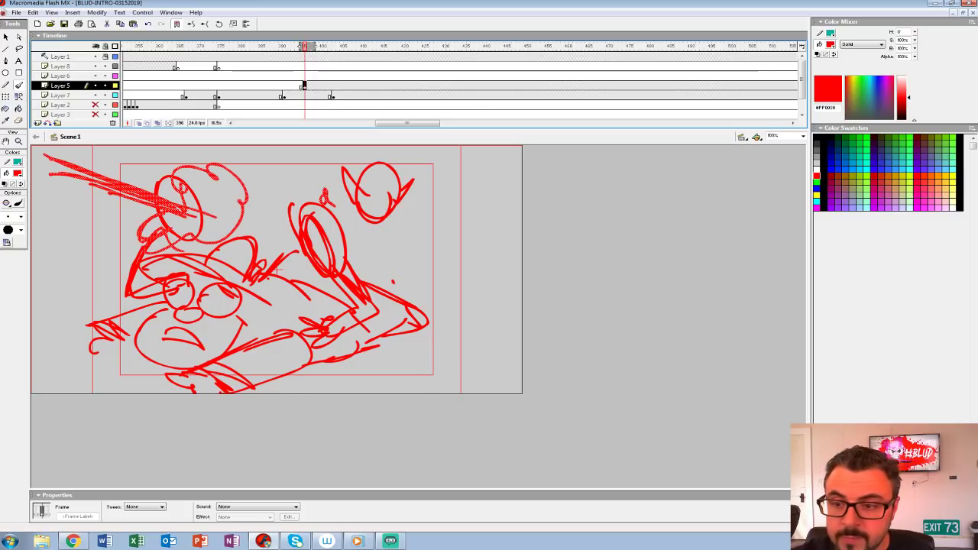
Step: Play back the timing and move the streak and cloud keyframe on Layer 5 to frame 401
key(Return)
click(249, 76)
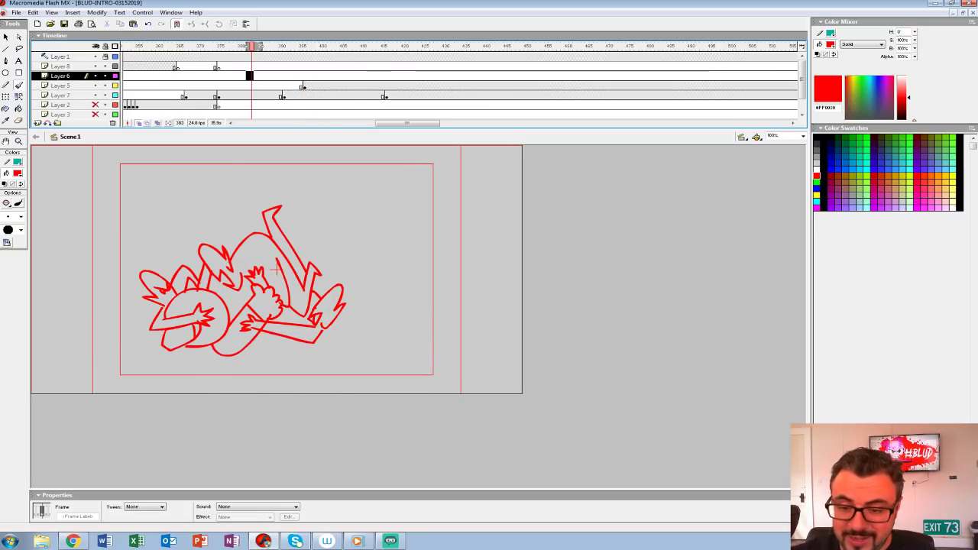
key(Return)
click(303, 85)
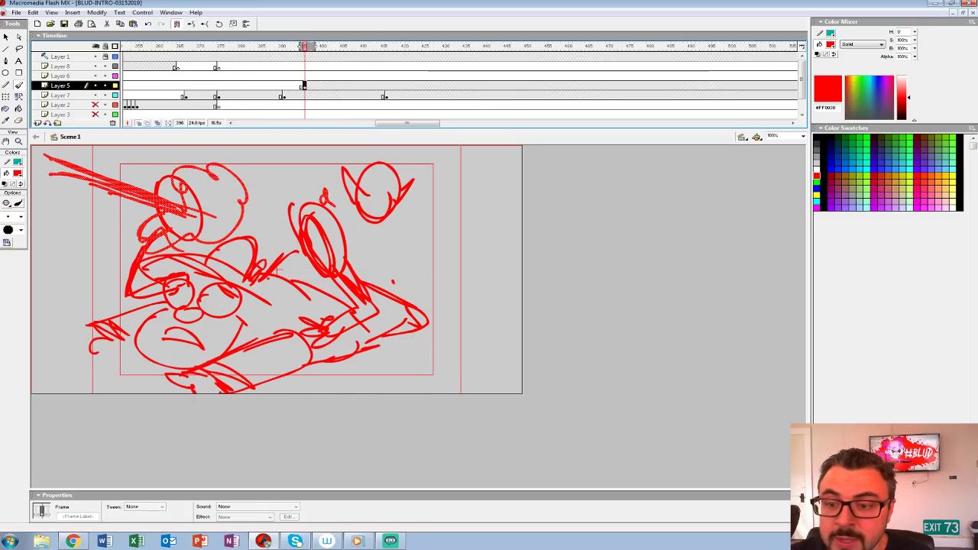
drag(321, 86, 325, 86)
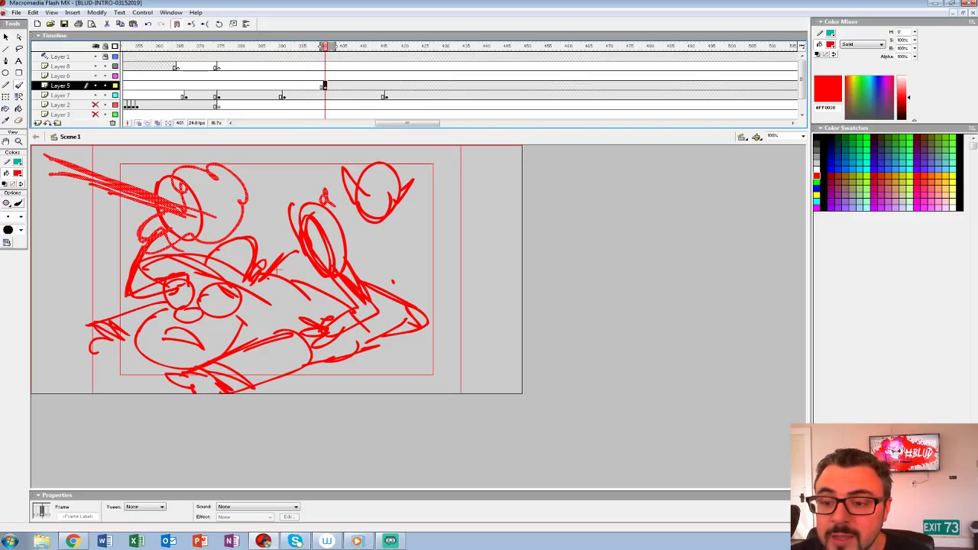
click(250, 75)
key(Return)
click(366, 86)
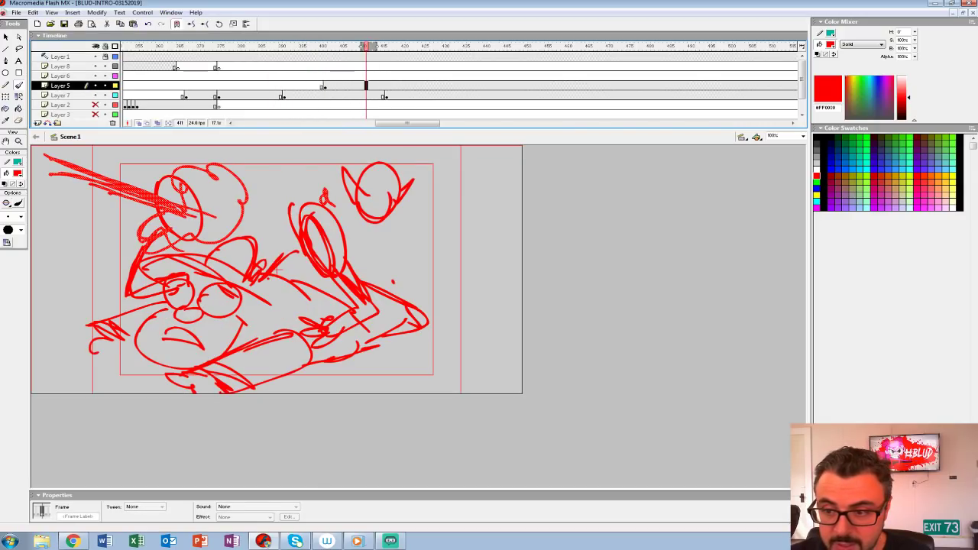
Step: Move the last Layer 7 keyframe to frame 428 and insert blank keyframes at frame 415 on Layers 5 and 7
click(386, 95)
drag(385, 96, 434, 95)
click(382, 95)
click(382, 85)
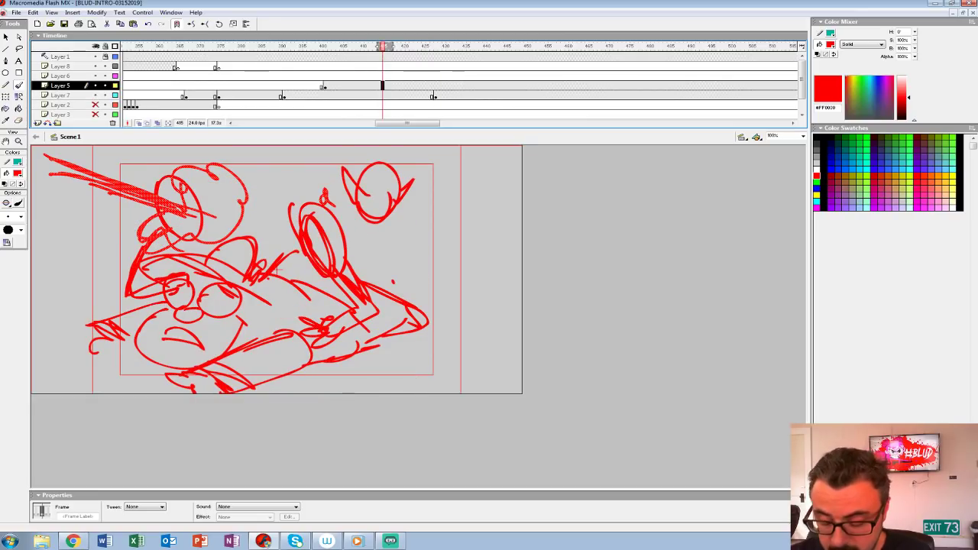
key(F7)
click(382, 95)
key(F7)
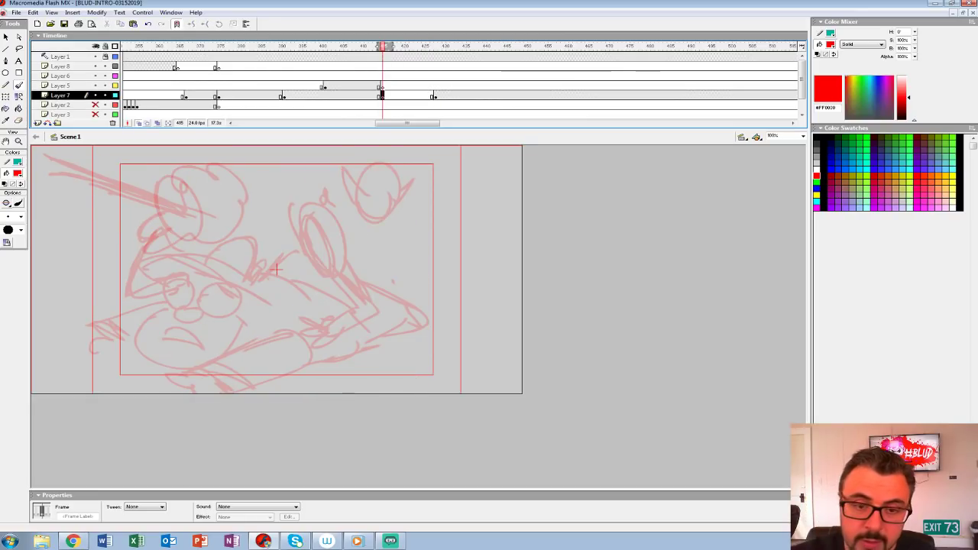
Step: Draw a wavy smoke puff at each side of the framing guides with small curls and ovals between them
key(b)
mouse_move(148, 288)
mouse_down()
mouse_move(97, 258)
mouse_move(87, 188)
mouse_move(124, 257)
mouse_up()
mouse_move(168, 168)
mouse_down()
mouse_move(159, 170)
mouse_move(180, 170)
mouse_up()
mouse_move(418, 313)
mouse_down()
mouse_move(450, 248)
mouse_move(404, 211)
mouse_move(420, 227)
mouse_move(421, 309)
mouse_up()
mouse_move(333, 176)
mouse_down()
mouse_move(355, 184)
mouse_move(289, 216)
mouse_up()
drag(264, 205, 274, 206)
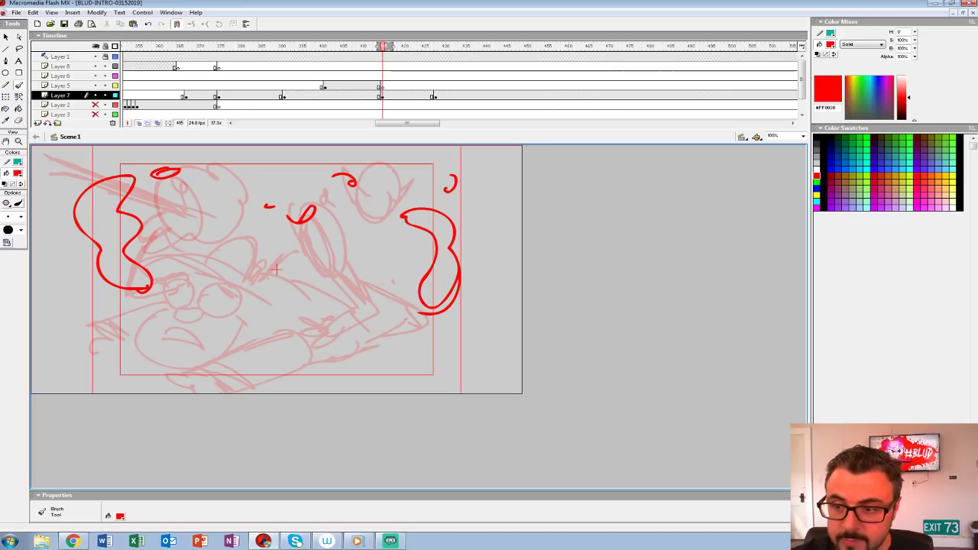
Step: Play back the transition past frame 415 and add a blank keyframe at frame 429 on Layer 7
click(60, 76)
click(395, 76)
key(Return)
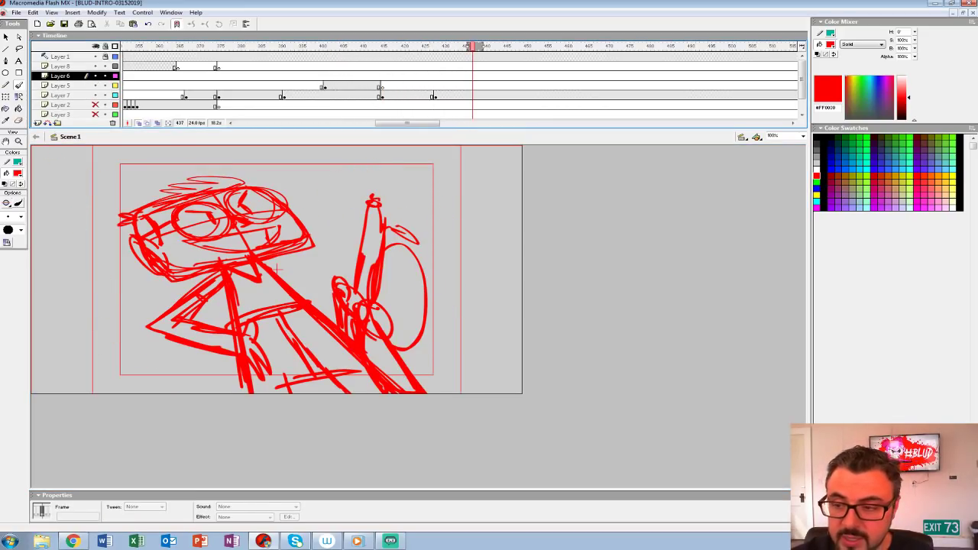
click(434, 95)
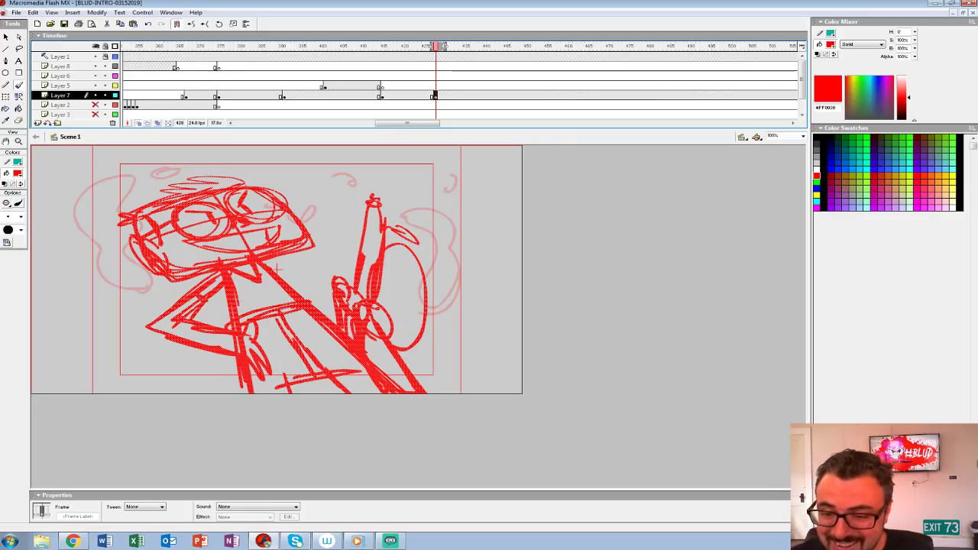
key(period)
key(F7)
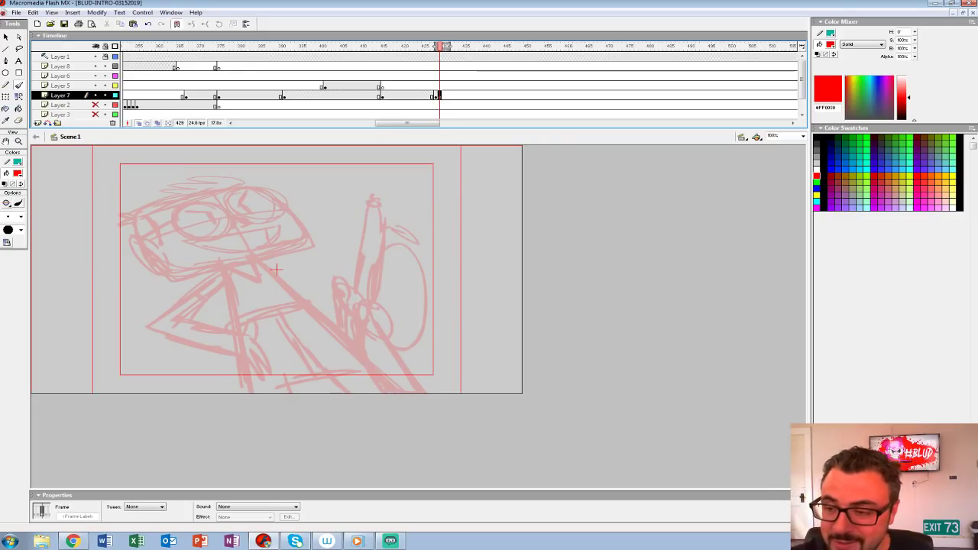
Step: Show Layer 1's guides as outlines and trace the character's ear, jaw, and bent arm with hand over the onion-skinned rough
key(ctrl+2)
mouse_move(415, 312)
mouse_down()
mouse_move(399, 273)
mouse_move(401, 304)
mouse_move(388, 281)
mouse_up()
click(116, 57)
key(b)
mouse_move(239, 255)
mouse_down()
mouse_move(200, 264)
mouse_move(245, 295)
mouse_move(249, 277)
mouse_move(241, 282)
mouse_move(314, 279)
mouse_up()
key(ctrl+z)
drag(246, 288, 313, 280)
key(ctrl+z)
mouse_move(246, 287)
mouse_down()
mouse_move(291, 284)
mouse_move(313, 254)
mouse_move(226, 302)
mouse_move(316, 308)
mouse_move(345, 299)
mouse_move(372, 353)
mouse_move(372, 328)
mouse_move(290, 327)
mouse_move(226, 303)
mouse_up()
scroll(388, 283, down, 2)
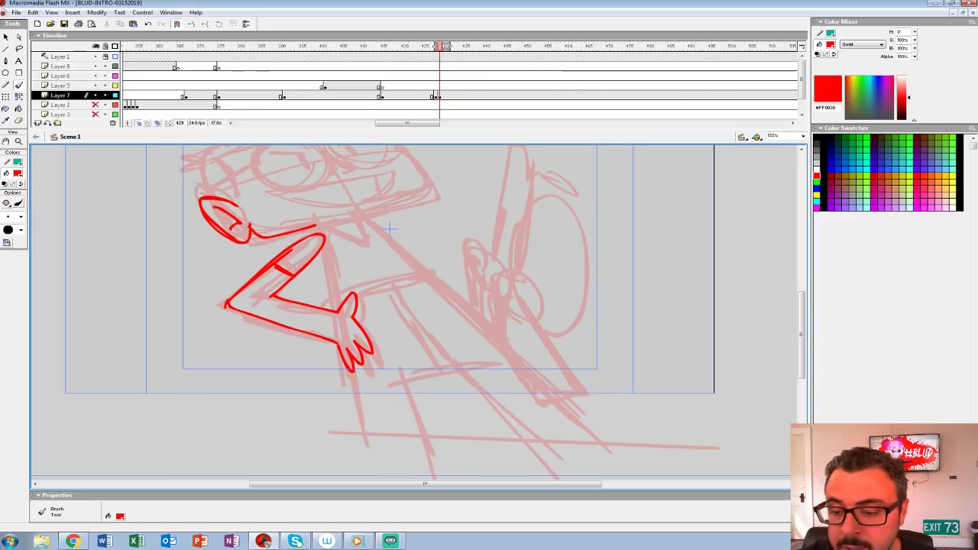
Step: Trace both sides of the torso, the first leg hem, and a curved line across the chest
drag(390, 227, 291, 233)
drag(224, 249, 233, 302)
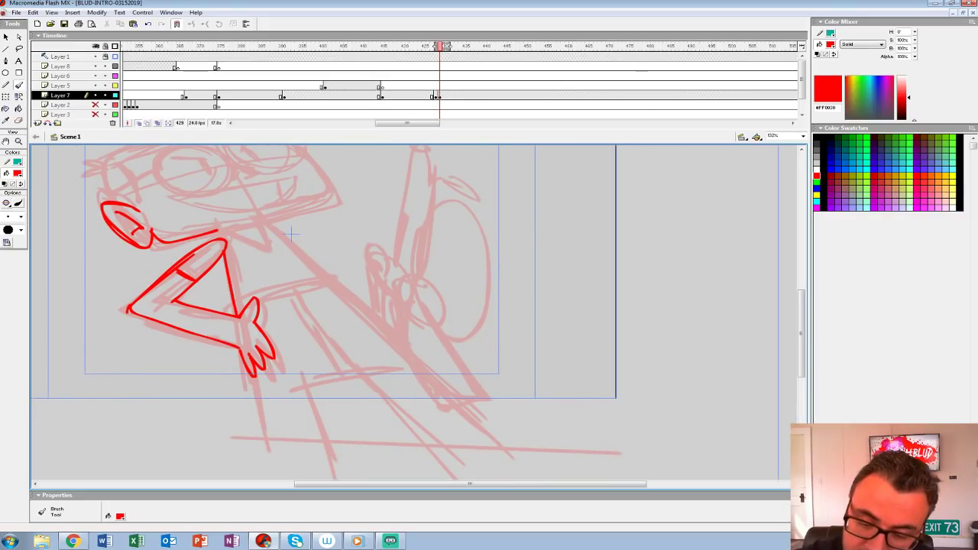
mouse_move(247, 373)
mouse_down()
mouse_move(261, 426)
mouse_move(321, 424)
mouse_up()
mouse_move(291, 233)
mouse_down()
mouse_move(327, 302)
mouse_move(281, 254)
mouse_move(498, 461)
mouse_up()
mouse_move(228, 335)
mouse_down()
mouse_move(264, 304)
mouse_move(312, 292)
mouse_up()
key(ctrl+z)
drag(227, 334, 300, 283)
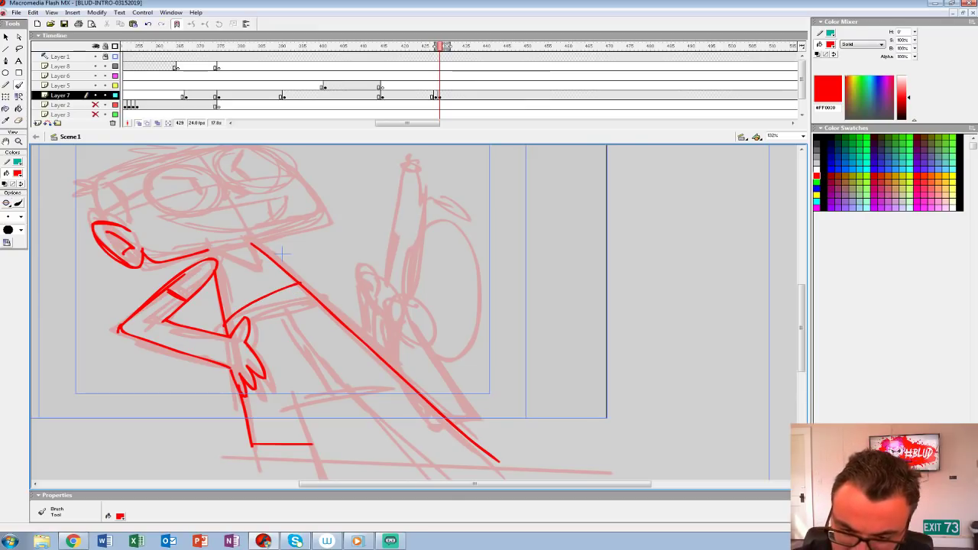
Step: Add the pointed collar, the divided chest band, a zigzag below it, and the inner lines of the legs
drag(215, 254, 248, 245)
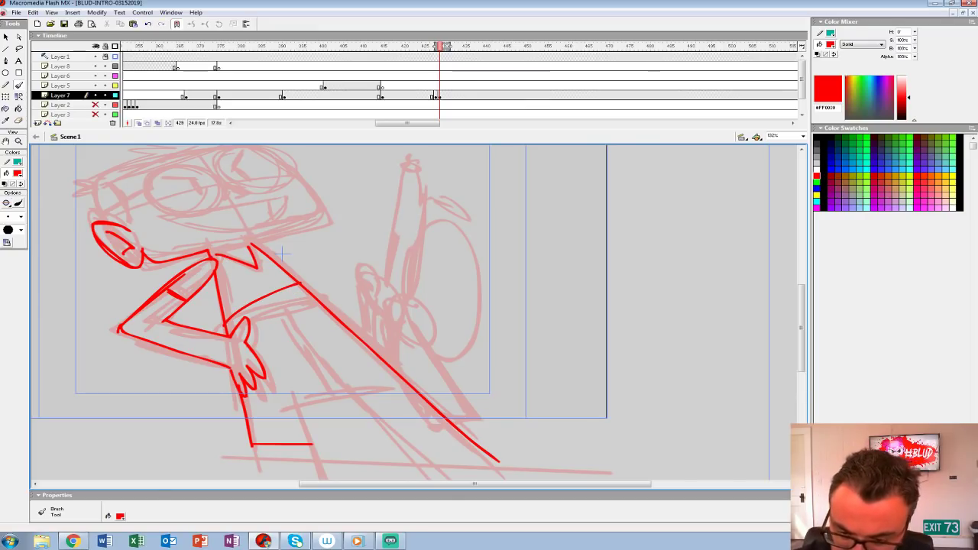
drag(246, 329, 313, 293)
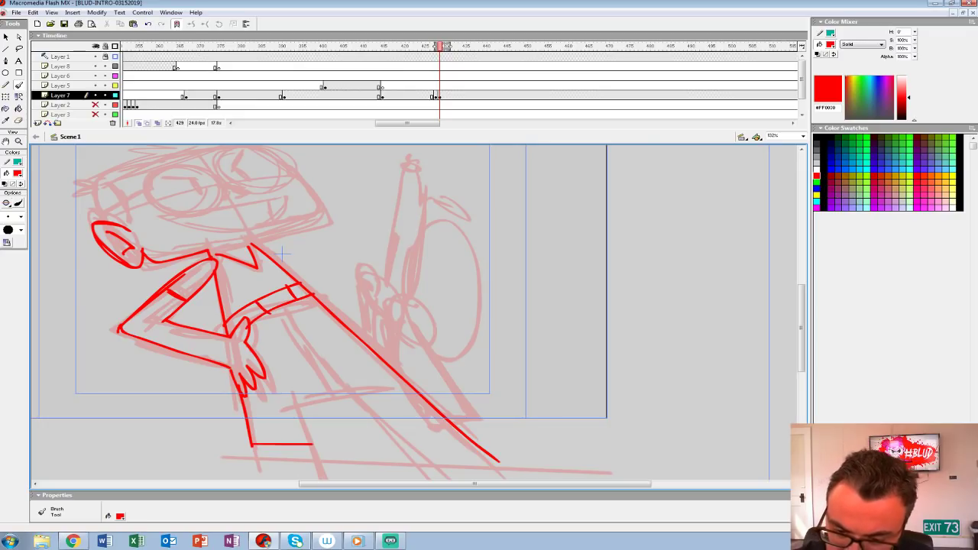
drag(289, 335, 326, 330)
mouse_move(343, 370)
mouse_down()
mouse_move(291, 386)
mouse_move(319, 443)
mouse_move(239, 396)
mouse_up()
drag(265, 322, 328, 391)
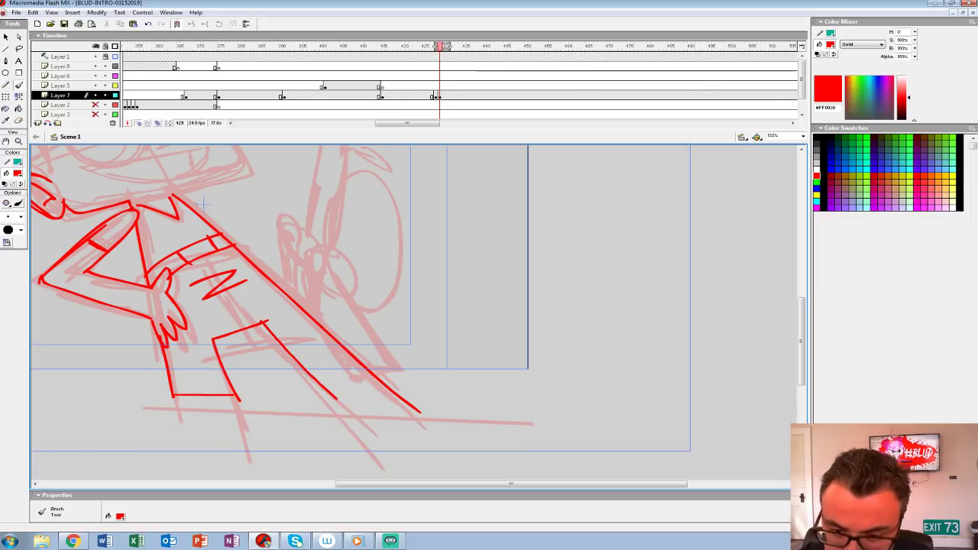
Step: Trace the angular head outline, the spiky hair, and the first round glasses lens with its arm
mouse_move(204, 203)
mouse_down()
mouse_move(285, 312)
mouse_move(361, 337)
mouse_move(348, 316)
mouse_move(400, 296)
mouse_move(378, 261)
mouse_move(321, 218)
mouse_move(221, 246)
mouse_move(188, 273)
mouse_move(216, 313)
mouse_up()
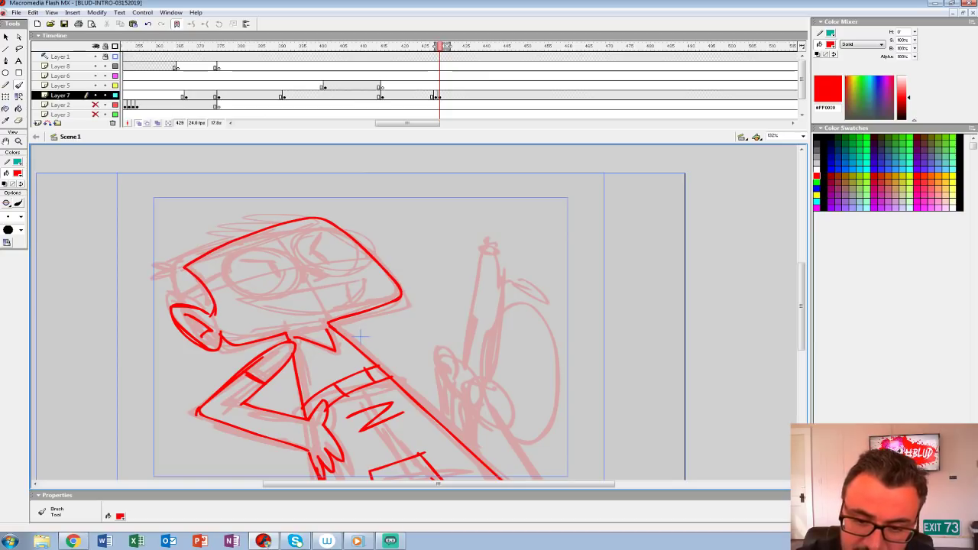
drag(172, 260, 180, 301)
drag(176, 263, 223, 236)
mouse_move(315, 217)
mouse_down()
mouse_move(222, 205)
mouse_move(199, 232)
mouse_move(228, 233)
mouse_move(188, 300)
mouse_move(286, 246)
mouse_move(258, 295)
mouse_move(294, 276)
mouse_up()
drag(226, 251, 288, 280)
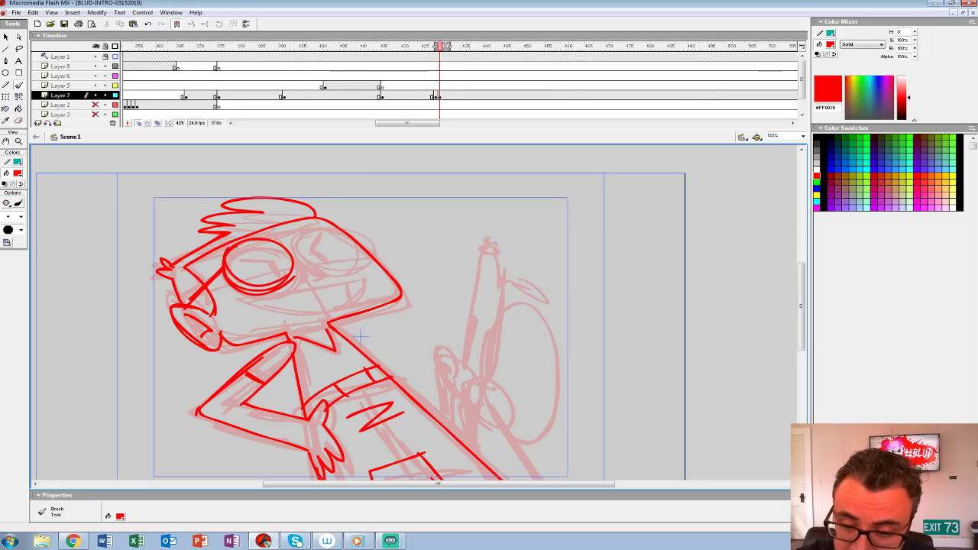
Step: Draw the angry eyes, the second glasses lens with its bridge, and the wide open grin
drag(243, 250, 276, 255)
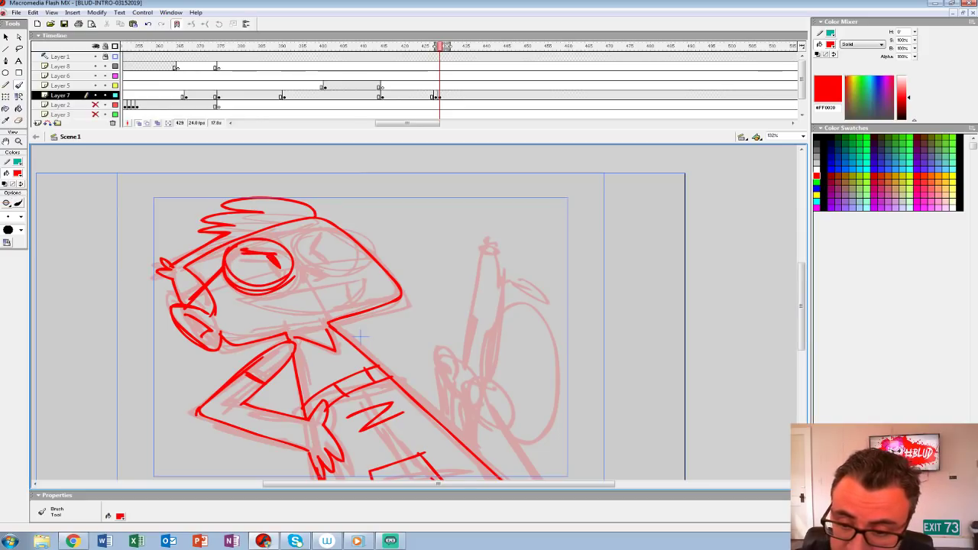
mouse_move(305, 223)
mouse_down()
mouse_move(365, 232)
mouse_move(347, 264)
mouse_up()
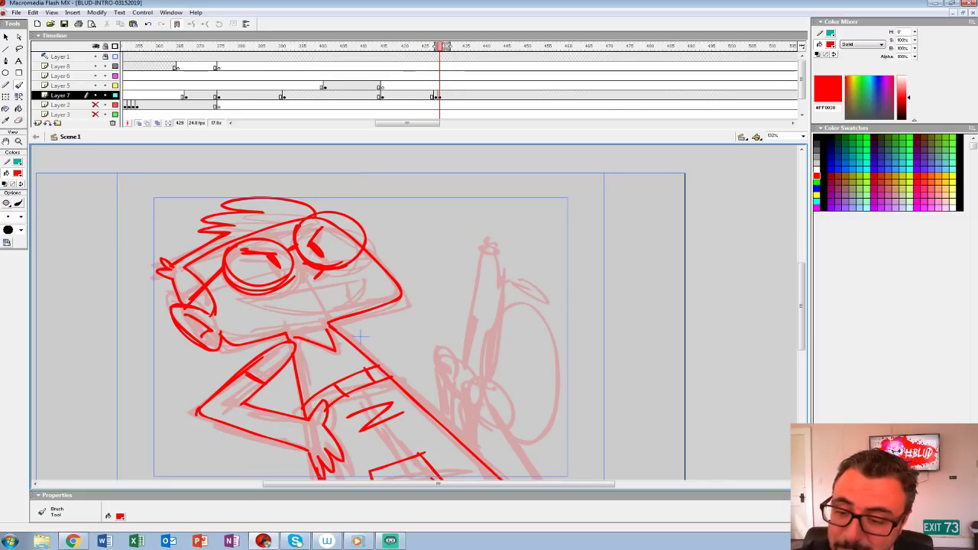
mouse_move(355, 275)
mouse_down()
mouse_move(243, 305)
mouse_move(369, 272)
mouse_up()
drag(264, 312, 367, 280)
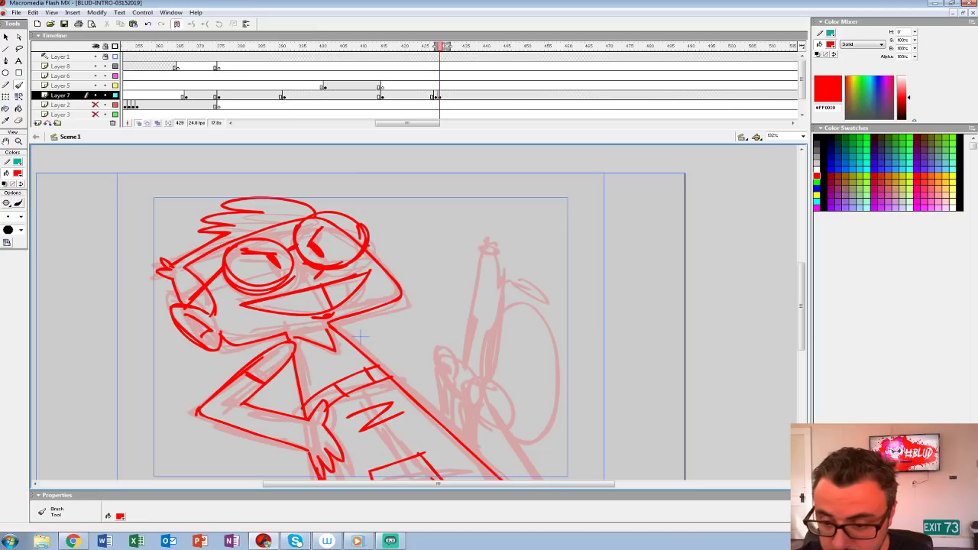
drag(367, 246, 377, 259)
drag(374, 321, 371, 308)
mouse_move(295, 221)
mouse_down()
mouse_move(353, 240)
mouse_move(296, 222)
mouse_up()
Step: Draw the second hand gripping a tall upright shaft, a large oval behind it, and an angular piece below the hand
drag(357, 324, 252, 262)
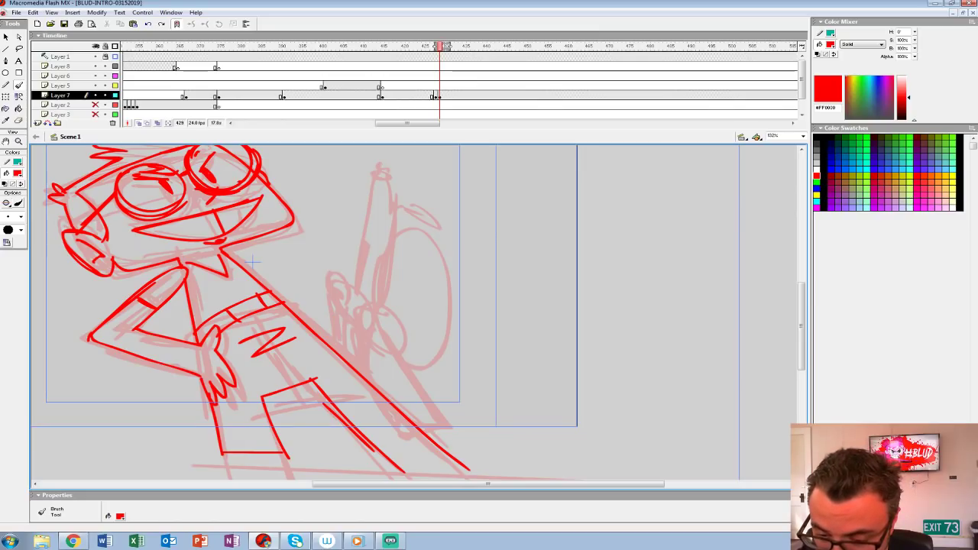
drag(327, 320, 353, 332)
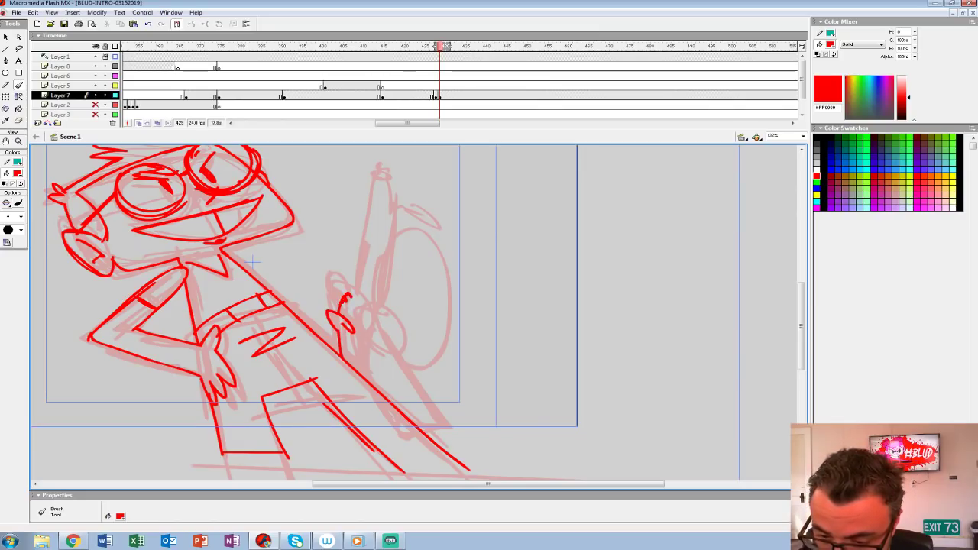
mouse_move(320, 339)
mouse_down()
mouse_move(324, 177)
mouse_move(324, 243)
mouse_up()
mouse_move(319, 396)
mouse_down()
mouse_move(322, 221)
mouse_move(334, 366)
mouse_move(339, 277)
mouse_move(375, 395)
mouse_move(353, 391)
mouse_up()
mouse_move(338, 306)
mouse_down()
mouse_move(341, 359)
mouse_move(383, 415)
mouse_move(386, 451)
mouse_move(378, 449)
mouse_up()
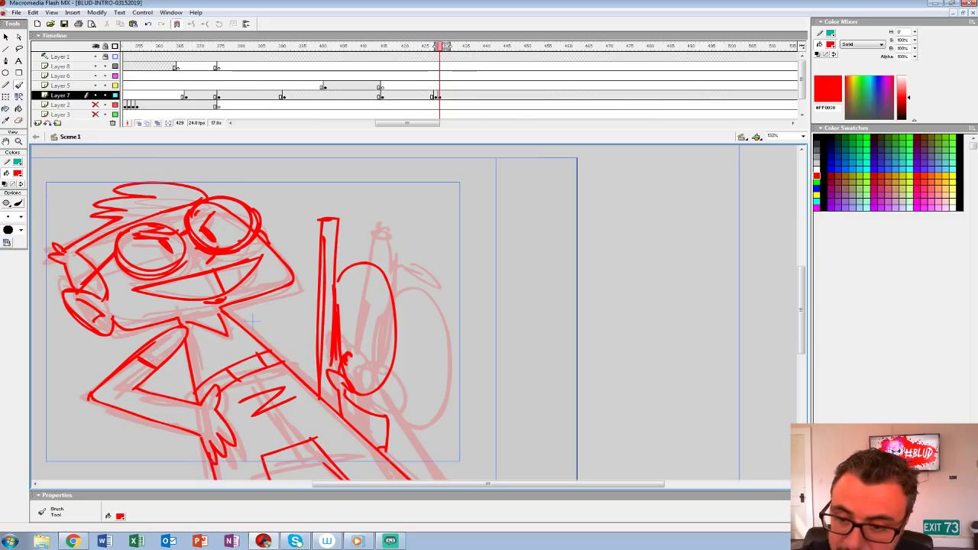
Step: Finish the shaft's capped tip and the raised arm, and replace the rough pose at frame 428 with this cleaned drawing
mouse_move(319, 195)
mouse_down()
mouse_move(314, 220)
mouse_move(337, 196)
mouse_move(321, 382)
mouse_up()
drag(321, 379, 315, 356)
drag(227, 297, 319, 356)
mouse_move(174, 297)
mouse_down()
mouse_move(228, 315)
mouse_move(290, 305)
mouse_up()
key(comma)
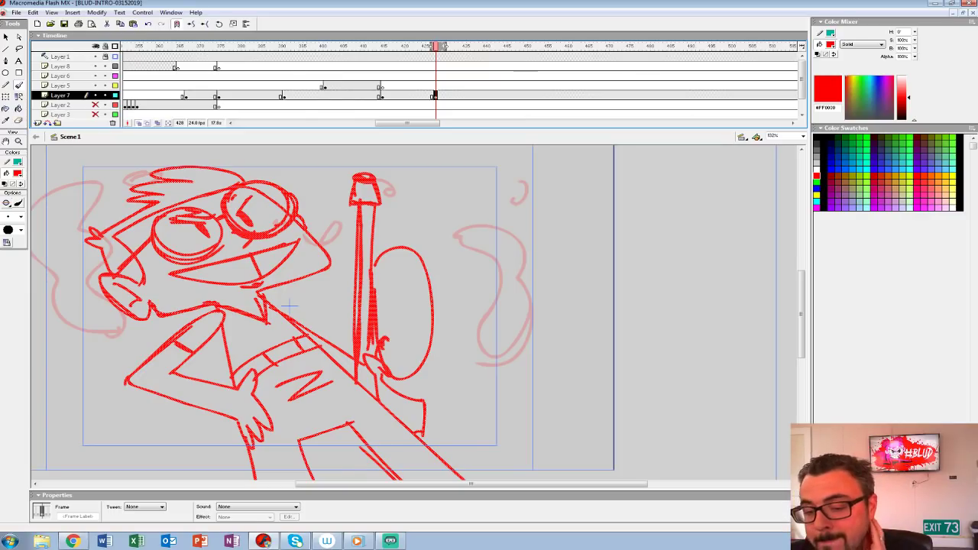
Step: Play back the hit and smoke transition into the cleaned frame 428 pose to check its timing
key(ctrl+1)
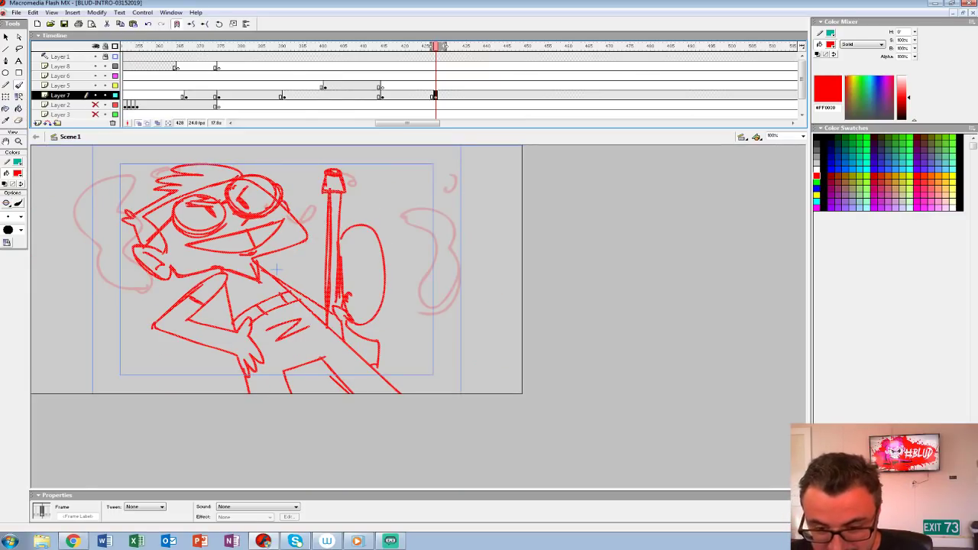
click(395, 76)
key(Return)
click(437, 96)
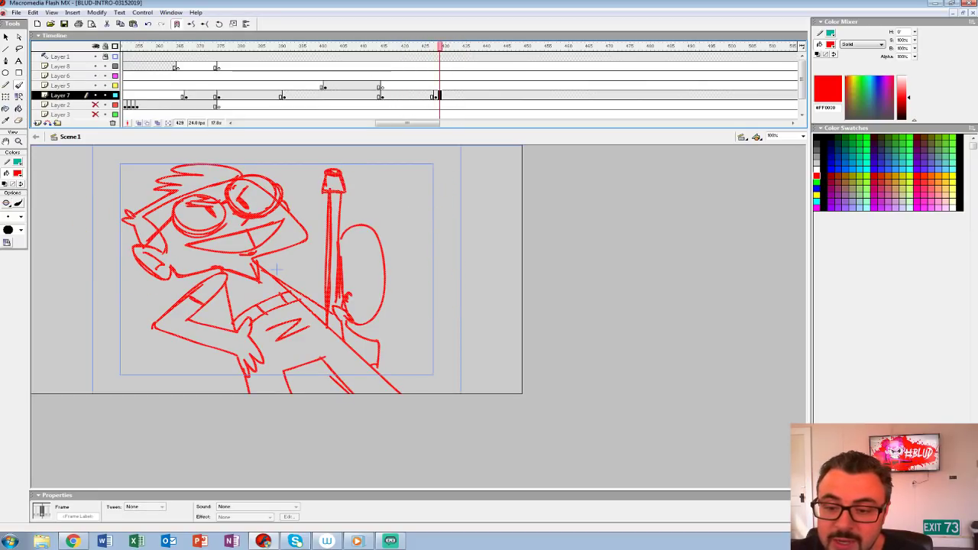
click(368, 86)
key(Return)
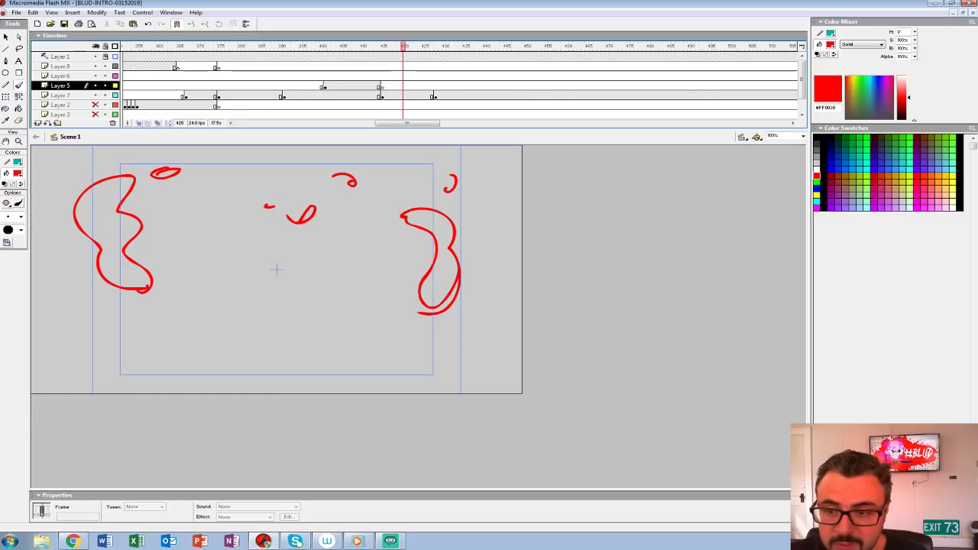
click(207, 66)
key(Return)
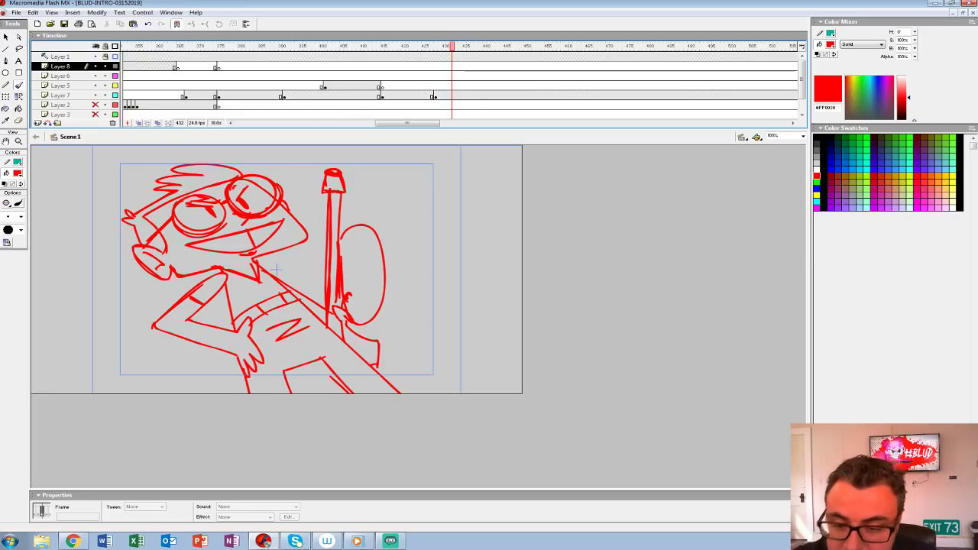
Step: Erase the arm resting on the hip and sketch on Layer 8 a hand holding a round capped object beside the torso
click(19, 121)
mouse_move(208, 299)
mouse_down()
mouse_move(161, 327)
mouse_move(256, 375)
mouse_move(248, 329)
mouse_move(203, 329)
mouse_move(184, 302)
mouse_move(196, 332)
mouse_move(198, 321)
mouse_up()
click(19, 85)
key(ctrl+z)
mouse_move(195, 308)
mouse_down()
mouse_move(201, 317)
mouse_move(203, 305)
mouse_move(223, 375)
mouse_move(201, 367)
mouse_move(215, 372)
mouse_move(239, 356)
mouse_up()
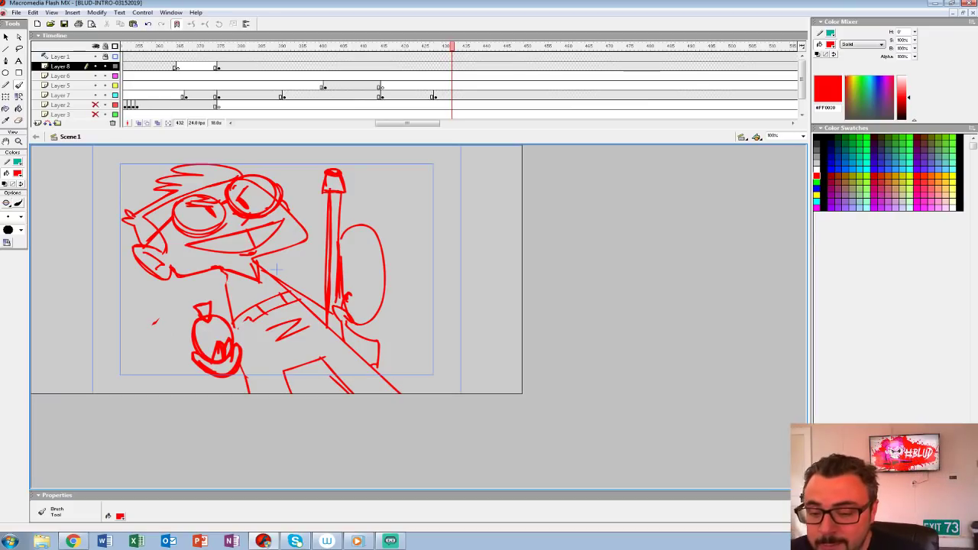
mouse_move(227, 285)
mouse_down()
mouse_move(213, 275)
mouse_move(172, 379)
mouse_move(199, 367)
mouse_up()
key(ctrl+z)
mouse_move(221, 270)
mouse_down()
mouse_move(172, 318)
mouse_move(197, 367)
mouse_up()
drag(161, 343, 190, 364)
drag(202, 284, 159, 351)
drag(228, 276, 186, 334)
drag(197, 293, 209, 299)
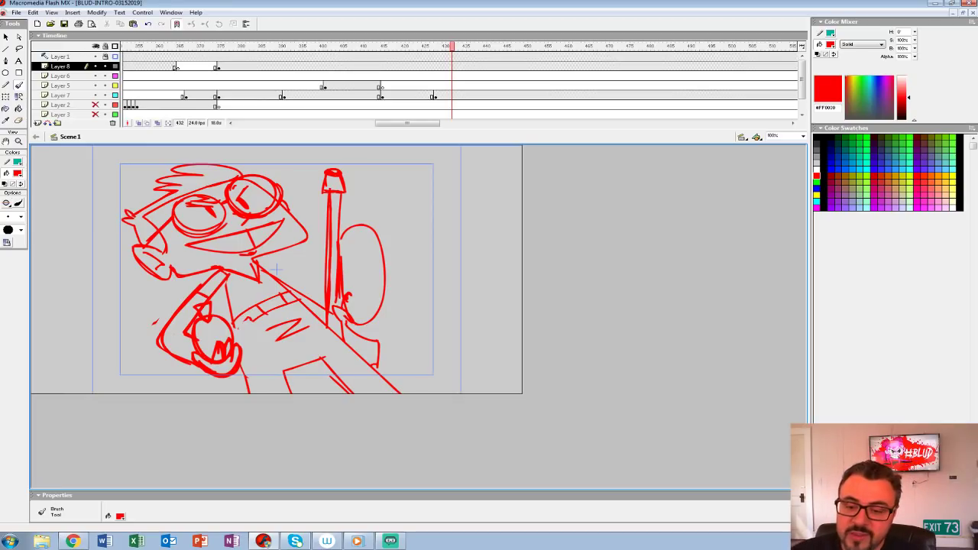
key(ctrl+z)
key(ctrl+z)
key(ctrl+z)
key(ctrl+z)
key(ctrl+z)
key(ctrl+z)
mouse_move(217, 270)
mouse_down()
mouse_move(222, 306)
mouse_move(222, 270)
mouse_up()
key(ctrl+z)
key(ctrl+z)
drag(211, 305, 222, 272)
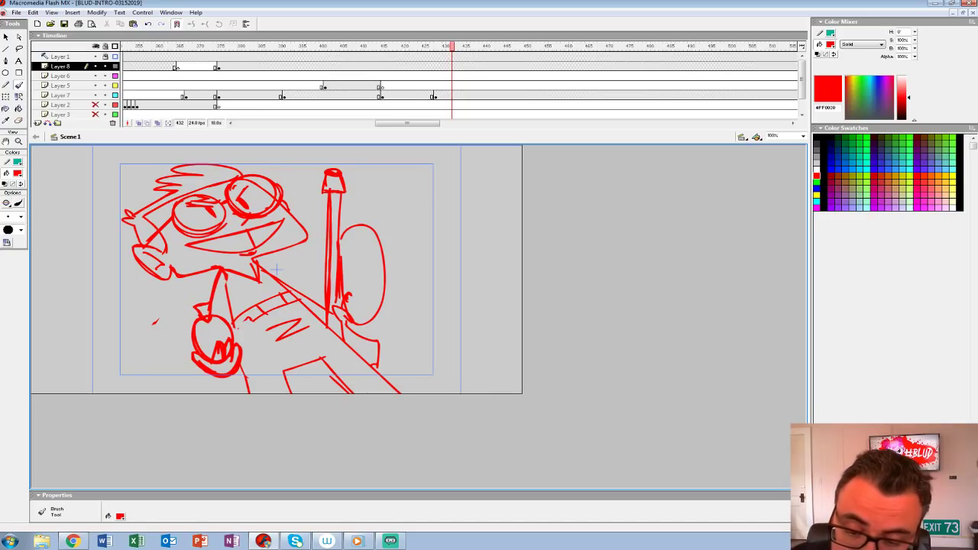
drag(215, 359, 229, 350)
key(ctrl+z)
key(ctrl+z)
key(ctrl+z)
key(ctrl+z)
Step: Delete the sketched hand and round object, and redraw the torso's side line and the chest strap's lower edge
key(l)
mouse_move(144, 298)
mouse_down()
mouse_move(174, 356)
mouse_move(241, 351)
mouse_move(204, 289)
mouse_move(243, 390)
mouse_up()
key(Delete)
key(b)
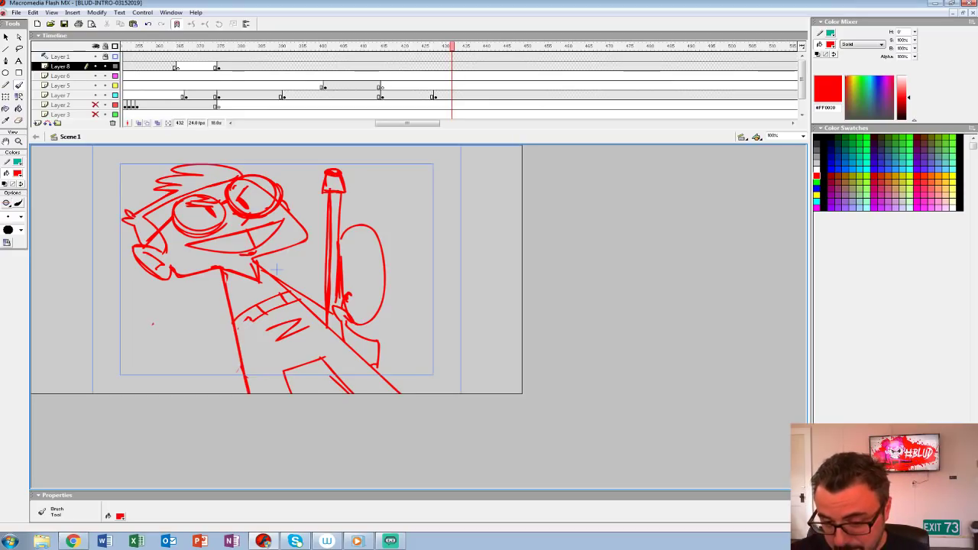
drag(236, 330, 281, 304)
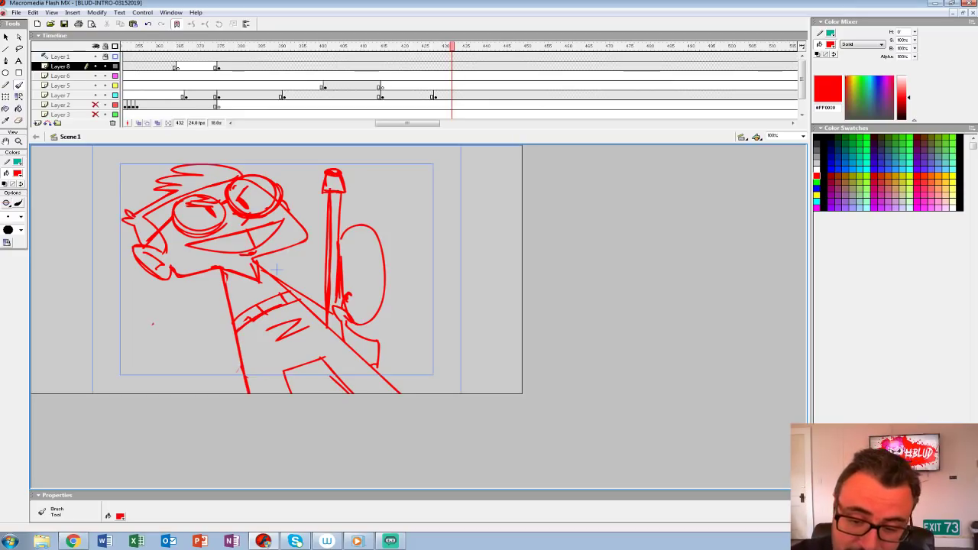
Step: Draw a raised hand holding a round capped object out from the body, joined to the shoulder by a bent arm
mouse_move(147, 304)
mouse_down()
mouse_move(160, 340)
mouse_move(136, 292)
mouse_move(192, 319)
mouse_move(179, 329)
mouse_move(156, 317)
mouse_move(173, 346)
mouse_move(188, 342)
mouse_move(204, 375)
mouse_move(230, 313)
mouse_up()
key(ctrl+z)
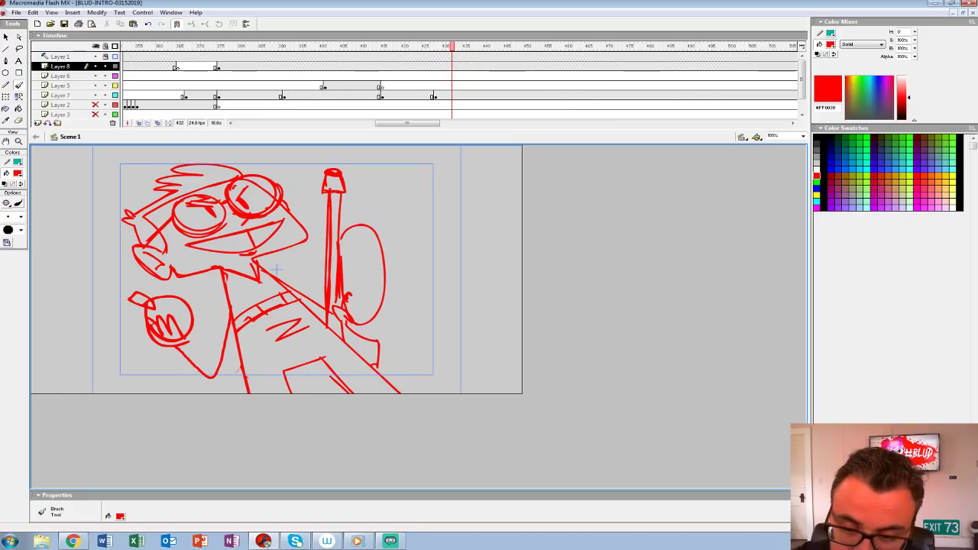
drag(175, 349, 231, 298)
mouse_move(186, 332)
mouse_down()
mouse_move(207, 350)
mouse_move(224, 280)
mouse_move(221, 367)
mouse_up()
mouse_move(216, 306)
mouse_down()
mouse_move(229, 313)
mouse_move(200, 339)
mouse_move(188, 330)
mouse_move(220, 373)
mouse_up()
drag(222, 281, 217, 301)
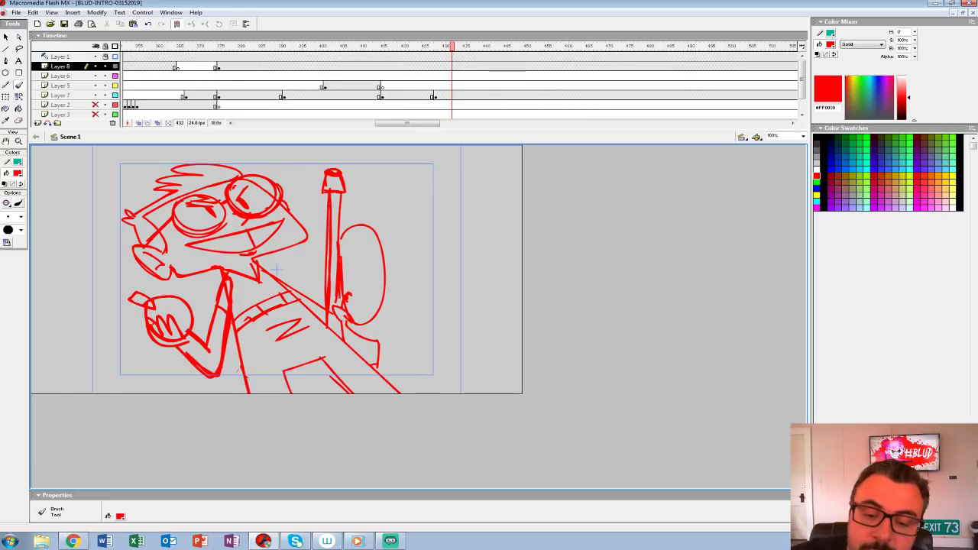
Step: Thicken the outlines of the held object, fingers and arm, and reinforce the chin and torso side lines
mouse_move(143, 297)
mouse_down()
mouse_move(127, 299)
mouse_move(142, 321)
mouse_up()
mouse_move(191, 300)
mouse_down()
mouse_move(157, 343)
mouse_move(139, 334)
mouse_up()
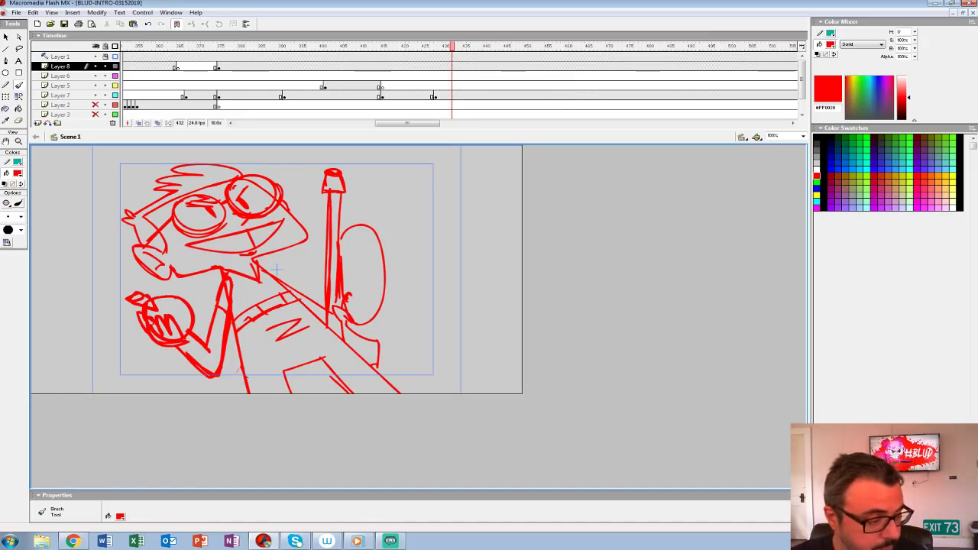
drag(217, 297, 209, 350)
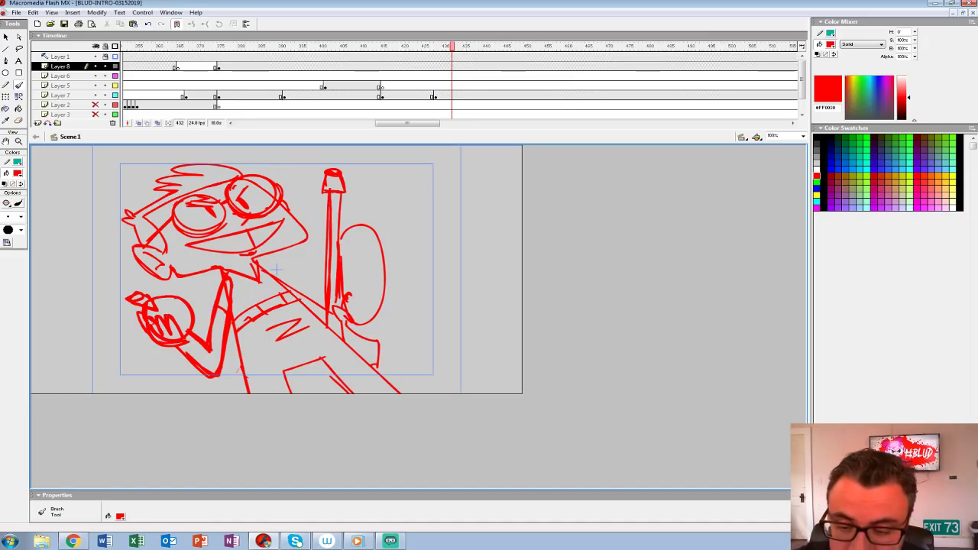
drag(233, 287, 233, 319)
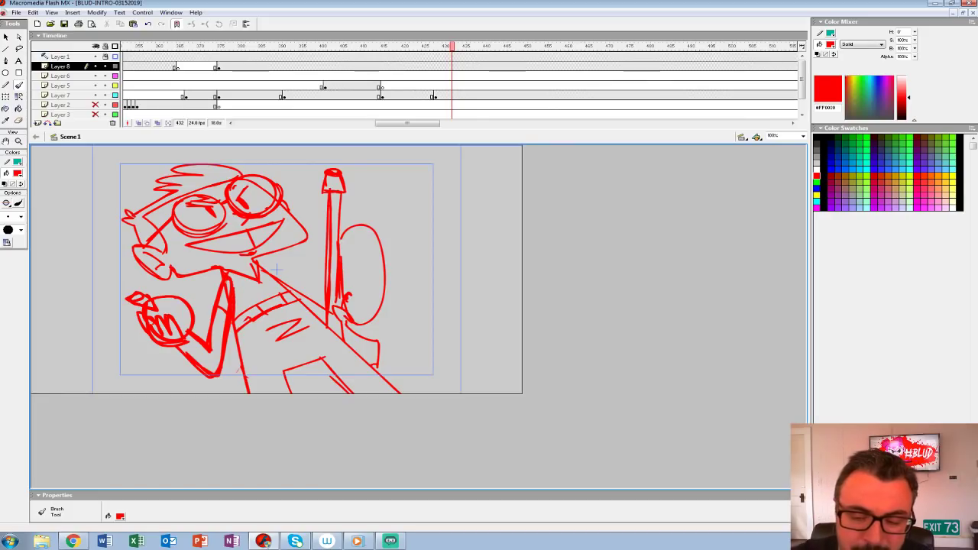
drag(252, 257, 245, 259)
drag(279, 249, 256, 253)
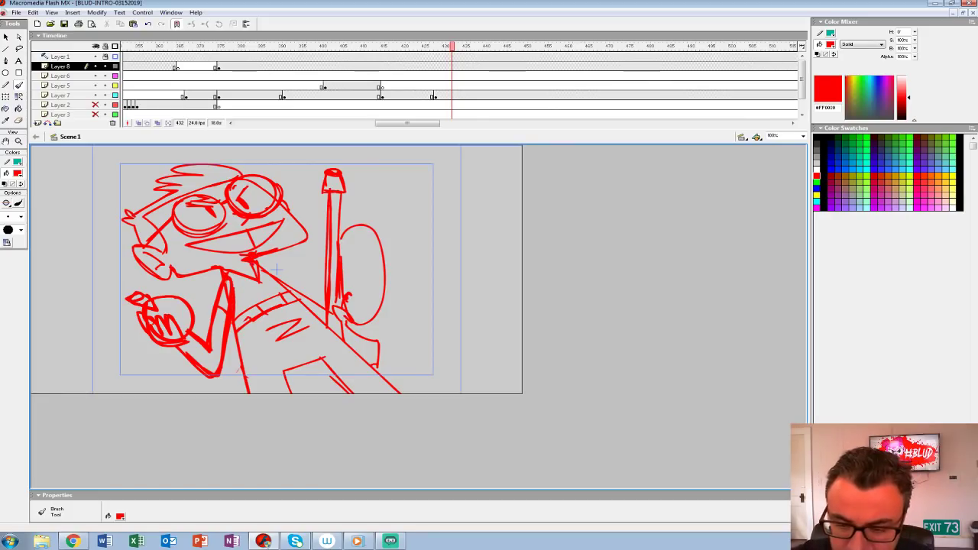
drag(241, 349, 252, 393)
Step: Move the new arm drawing from Layer 8 in place onto Layer 7 at frame 428
click(406, 96)
key(Return)
key(Return)
click(435, 96)
click(435, 67)
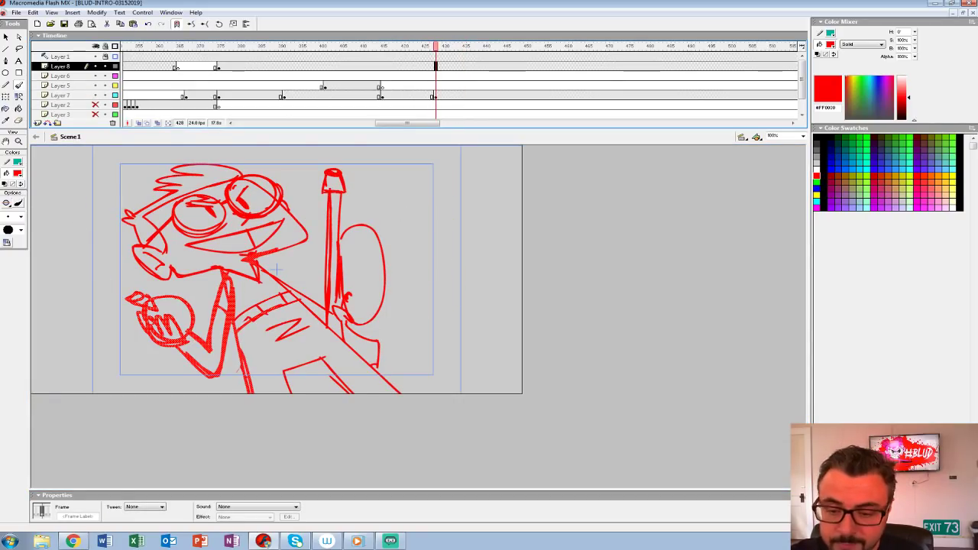
key(Delete)
click(435, 96)
key(ctrl+shift+v)
Step: Play back the smoke transition to check how the pose with the raised object reads from frame 428
click(423, 96)
key(Return)
click(435, 97)
click(254, 87)
key(Return)
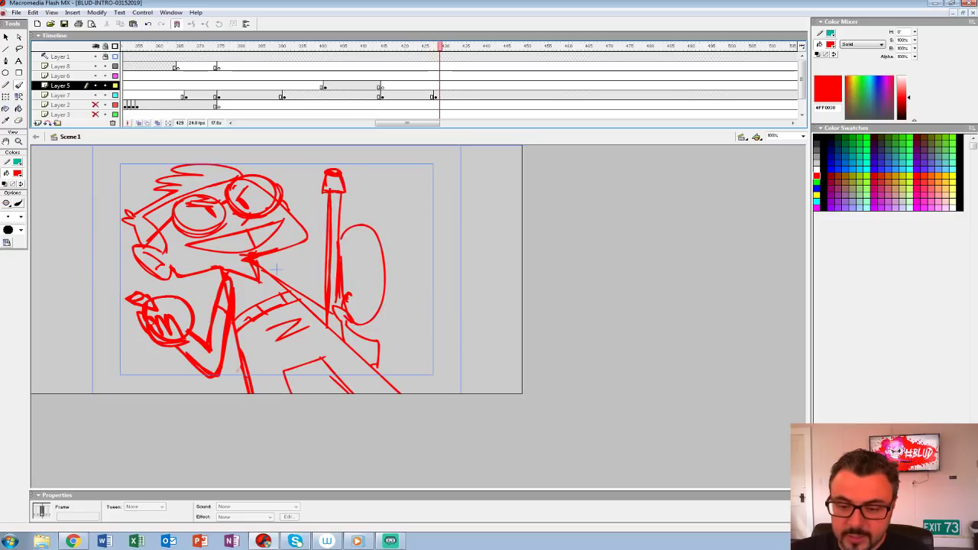
click(375, 86)
key(Return)
key(Return)
click(435, 97)
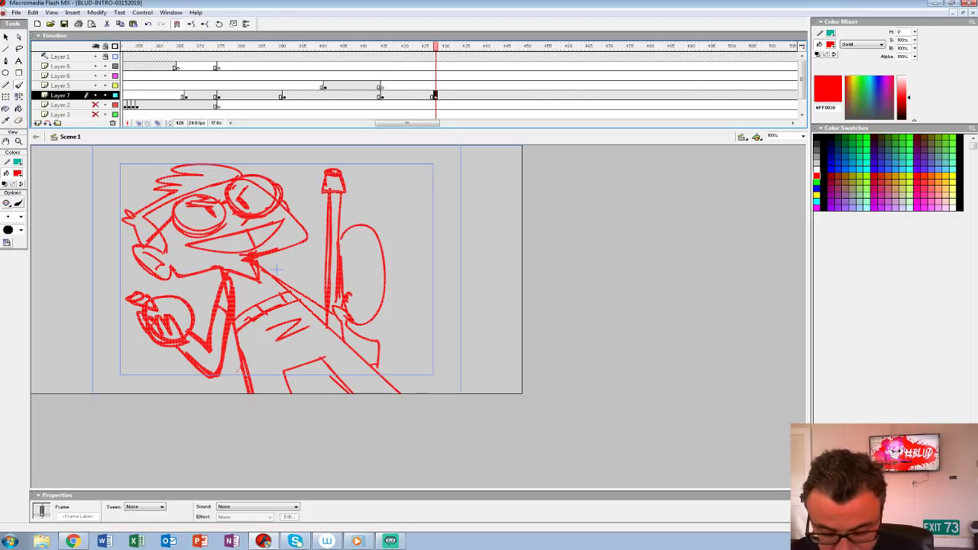
Step: Rotate the whole frame 428 pose slightly clockwise with Free Transform and play it back
key(ctrl+2)
click(19, 141)
alt+click(428, 267)
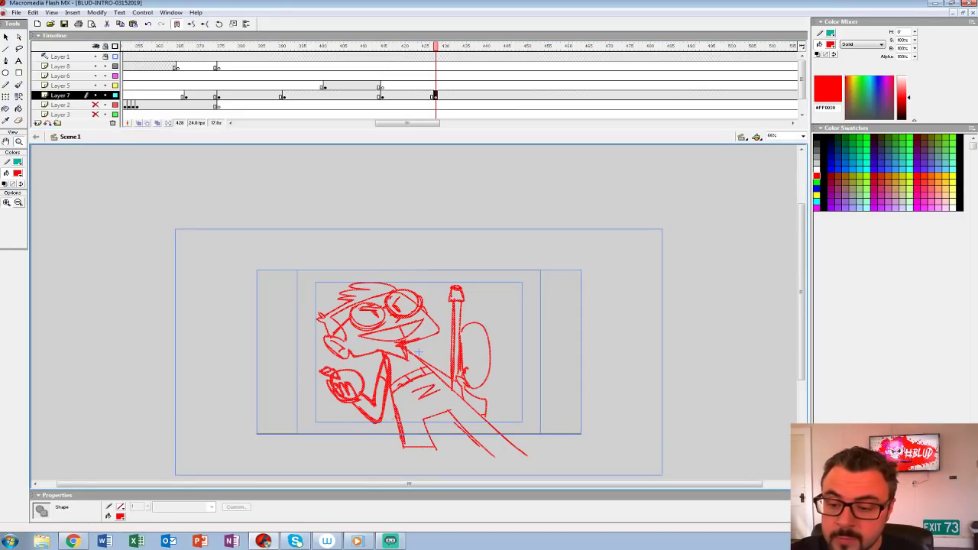
key(q)
drag(503, 249, 523, 278)
key(ctrl+z)
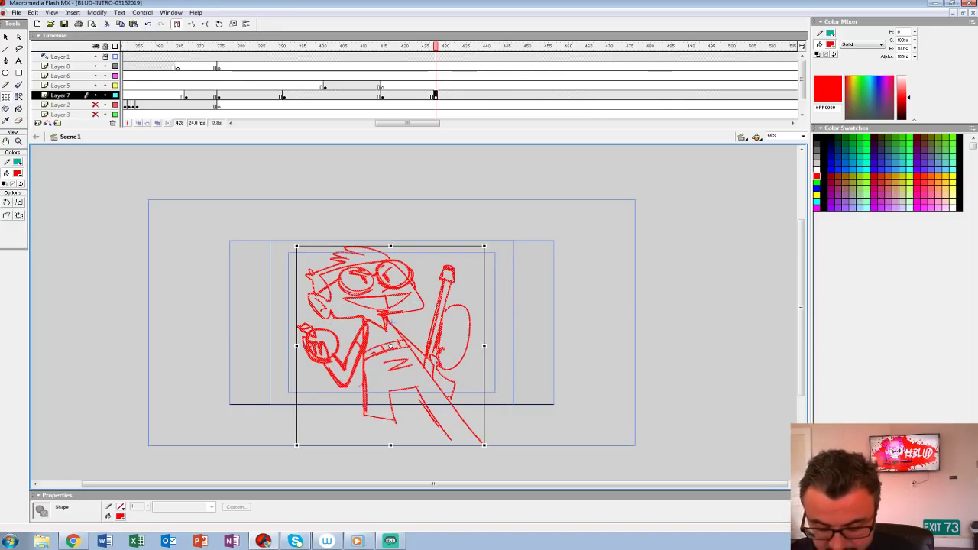
key(ctrl+1)
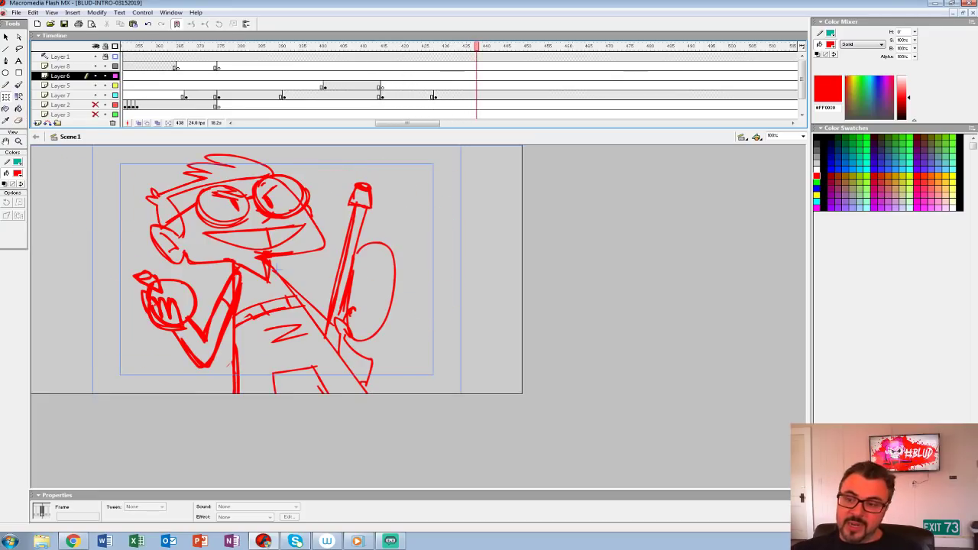
click(435, 96)
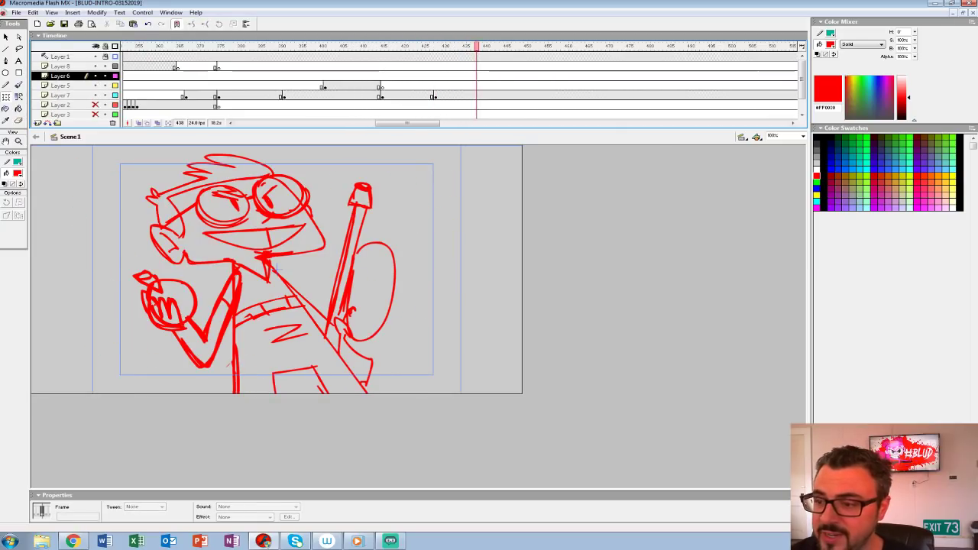
Step: Insert a blank keyframe on Layer 5 at frame 450 and get the Brush ready
click(525, 86)
key(F7)
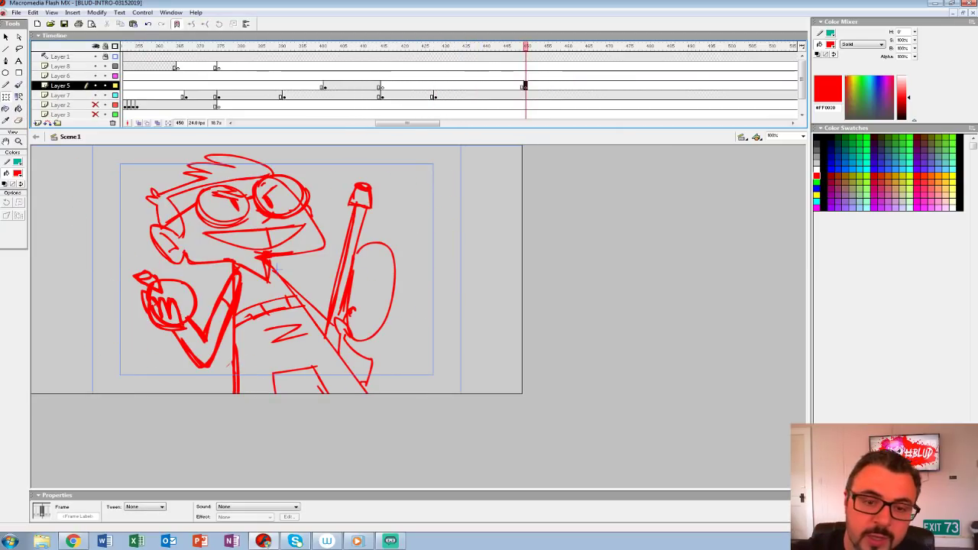
key(b)
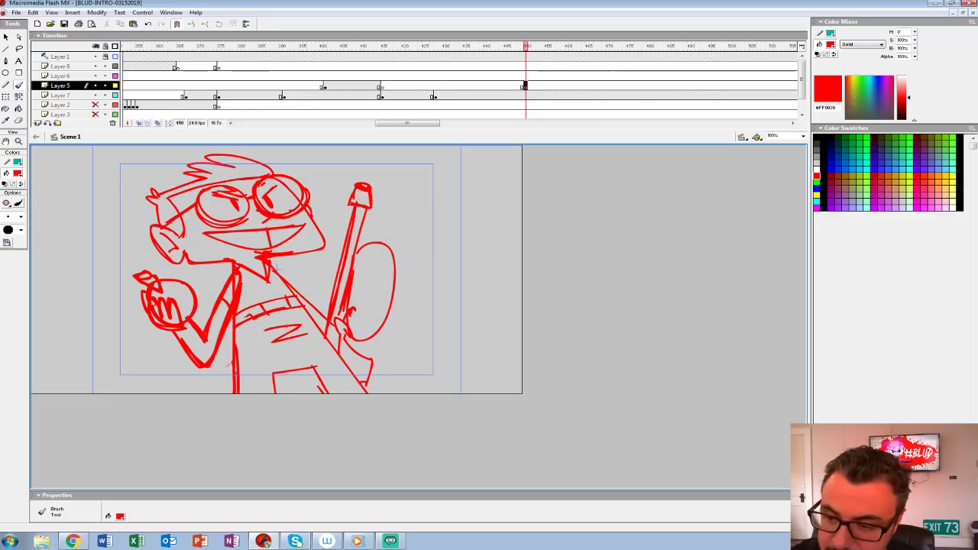
Step: Scale the Layer 7 character pose to 90% twice and nudge it into place on the stage
click(484, 95)
key(ctrl+alt+s)
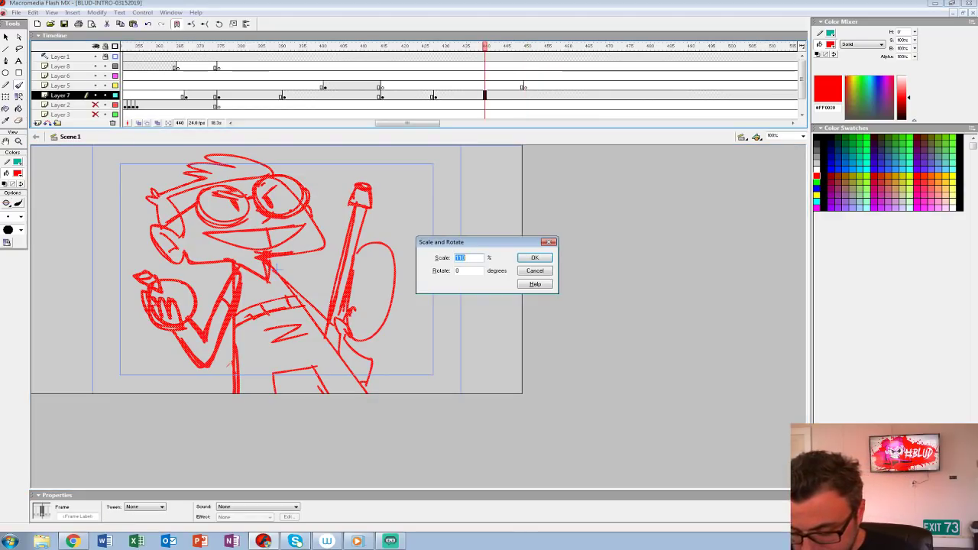
text(90)
key(Return)
key(shift+Down)
key(shift+Down)
key(ctrl+alt+s)
key(Return)
key(shift+Up)
key(shift+Up)
key(shift+Left)
key(shift+Up)
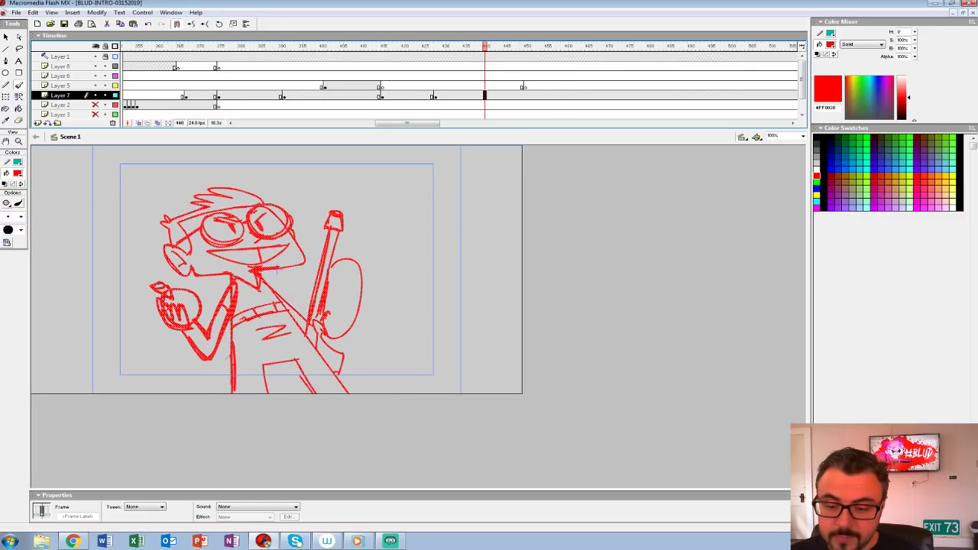
Step: Scale the Layer 7 character pose to 110% and return to frame 450 on Layer 5
key(ctrl+alt+s)
text(110)
key(Return)
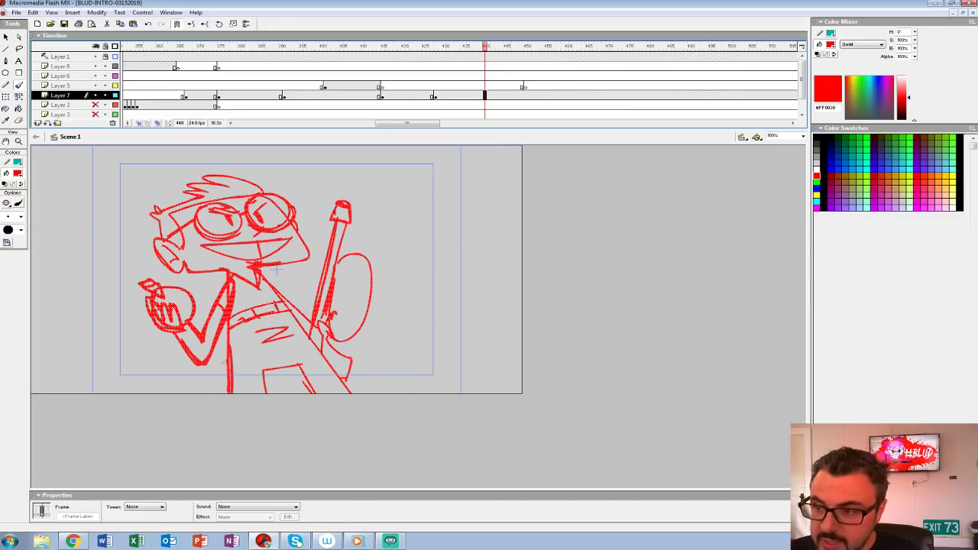
click(524, 85)
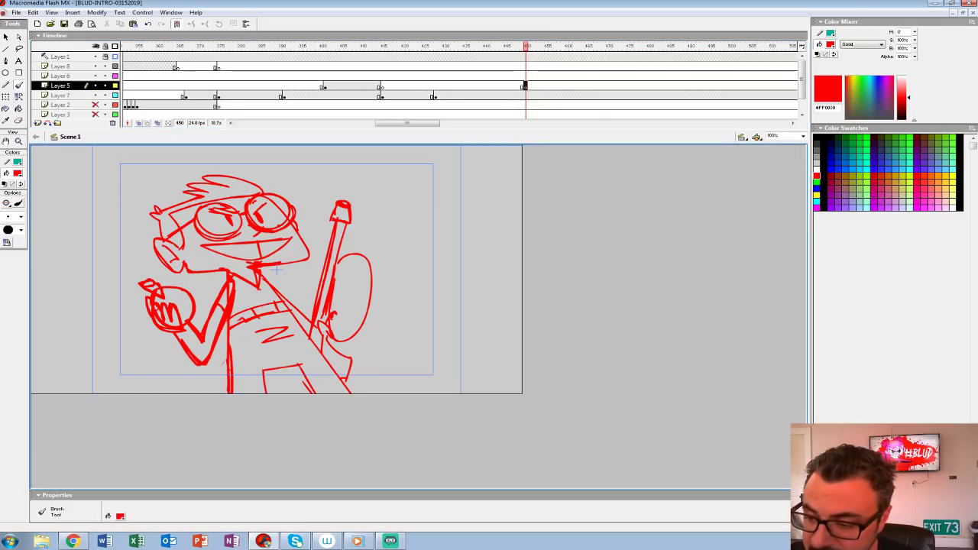
mouse_move(374, 163)
mouse_down()
mouse_move(365, 214)
mouse_move(373, 156)
mouse_up()
drag(389, 184, 523, 233)
drag(397, 210, 458, 329)
key(ctrl+z)
Step: Draw a raised foreground hand with spread fingers and a long slanting arm to the right of the character
key(ctrl+z)
key(ctrl+z)
mouse_move(375, 159)
mouse_down()
mouse_move(404, 211)
mouse_move(396, 188)
mouse_move(374, 202)
mouse_up()
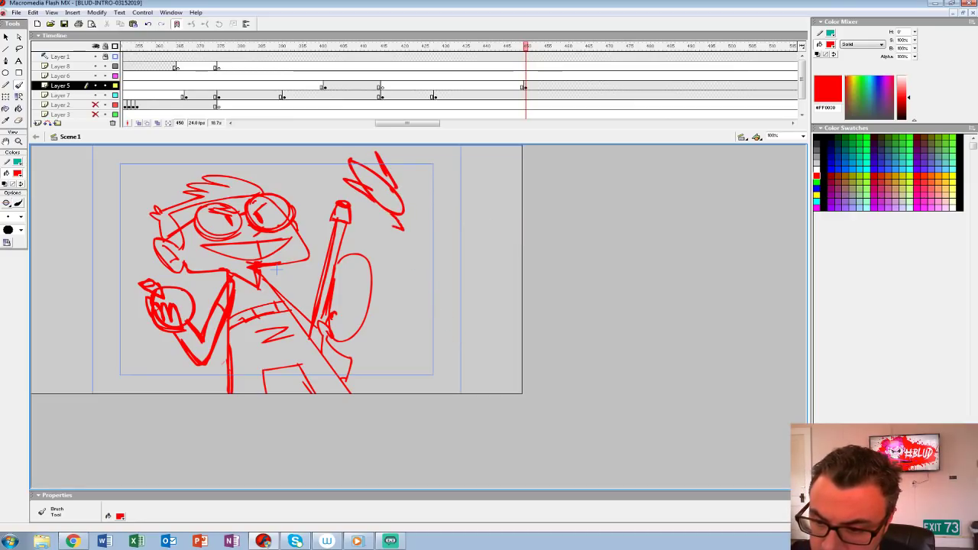
drag(371, 230, 413, 164)
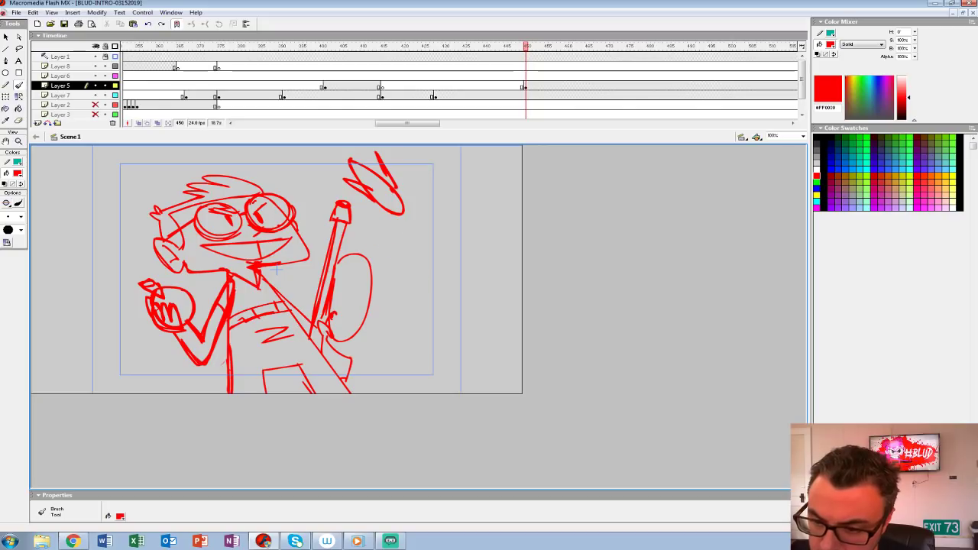
mouse_move(393, 213)
mouse_down()
mouse_move(462, 372)
mouse_move(522, 256)
mouse_move(410, 260)
mouse_move(436, 317)
mouse_up()
mouse_move(78, 170)
mouse_down()
mouse_move(102, 179)
mouse_move(77, 169)
mouse_up()
key(ctrl+z)
Step: Draw a large foreground head in profile with hair, eye, open mouth and jaw at the stage's left edge
mouse_move(94, 207)
mouse_down()
mouse_move(116, 203)
mouse_move(107, 183)
mouse_up()
mouse_move(96, 211)
mouse_down()
mouse_move(113, 184)
mouse_move(113, 216)
mouse_up()
mouse_move(112, 187)
mouse_down()
mouse_move(98, 162)
mouse_move(47, 174)
mouse_move(32, 213)
mouse_up()
drag(39, 157, 56, 202)
drag(39, 159, 41, 224)
drag(115, 222, 113, 264)
mouse_move(95, 238)
mouse_down()
mouse_move(103, 263)
mouse_move(74, 270)
mouse_up()
drag(73, 271, 116, 275)
drag(113, 260, 112, 275)
drag(84, 311, 74, 321)
drag(77, 299, 32, 309)
mouse_move(66, 384)
mouse_down()
mouse_move(109, 340)
mouse_move(100, 357)
mouse_up()
Step: Add a second arm reaching in from the right, two rounded shapes along the stage's lower edge, and a circle above the character
mouse_move(435, 171)
mouse_down()
mouse_move(522, 184)
mouse_move(473, 199)
mouse_move(522, 220)
mouse_move(421, 181)
mouse_move(438, 169)
mouse_move(522, 191)
mouse_up()
drag(425, 201, 522, 231)
drag(379, 393, 439, 392)
drag(104, 393, 143, 393)
mouse_move(156, 156)
mouse_down()
mouse_move(131, 187)
mouse_move(165, 157)
mouse_up()
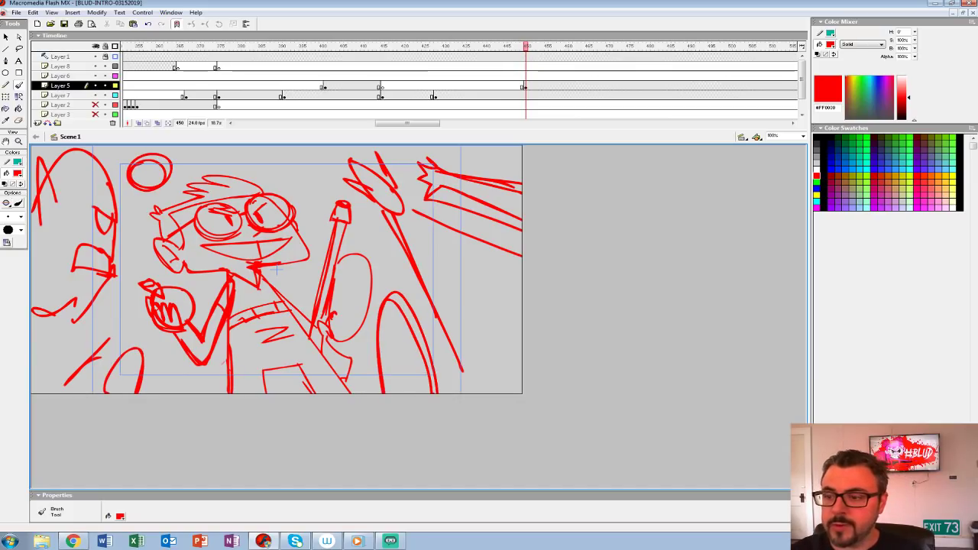
Step: Move the circle from Layer 5 in place onto a new Layer 2 keyframe at frame 428, with the hidden layers shown
click(525, 86)
key(v)
drag(122, 151, 177, 196)
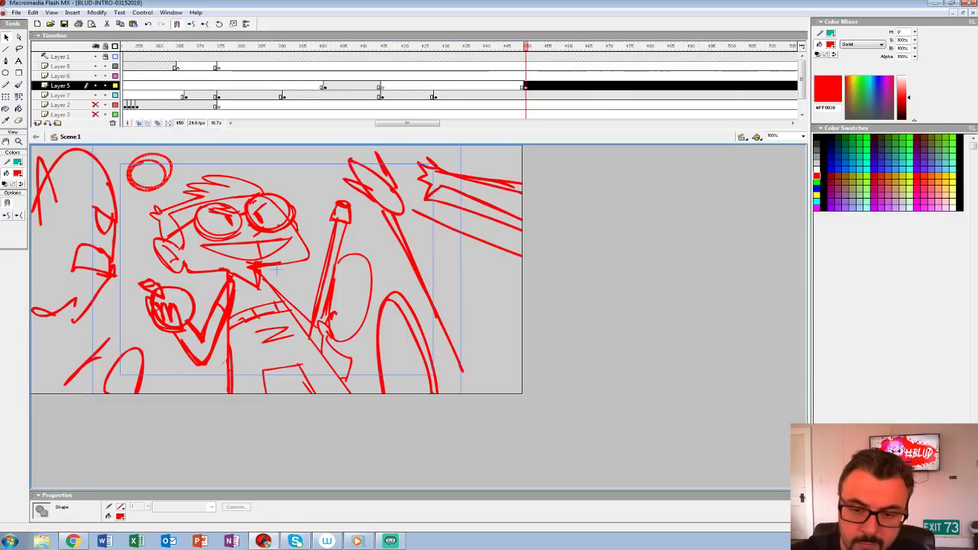
click(306, 164)
click(436, 105)
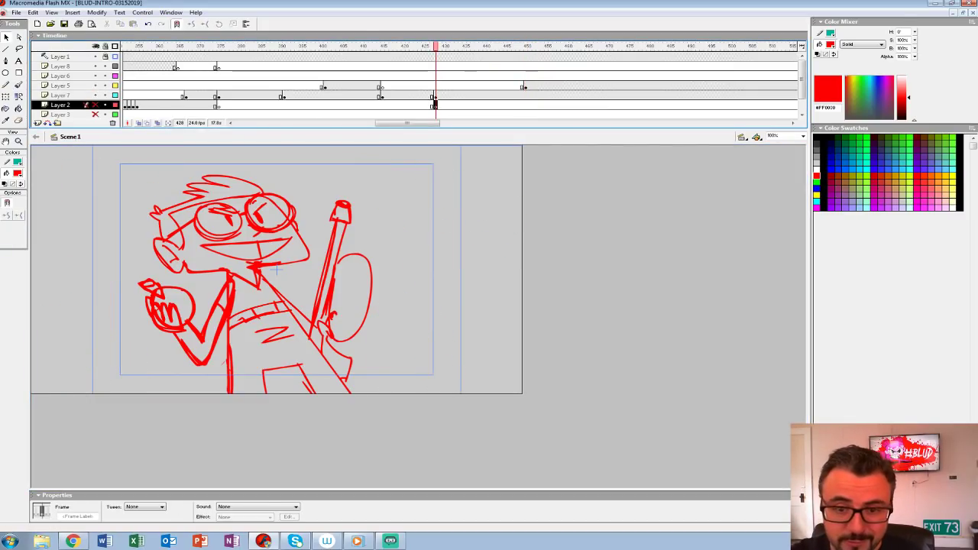
click(96, 46)
key(ctrl+shift+v)
click(436, 96)
click(436, 104)
Step: Step back and forth around frame 450 to compare the shot with and without the Layer 5 foreground drawing
click(529, 85)
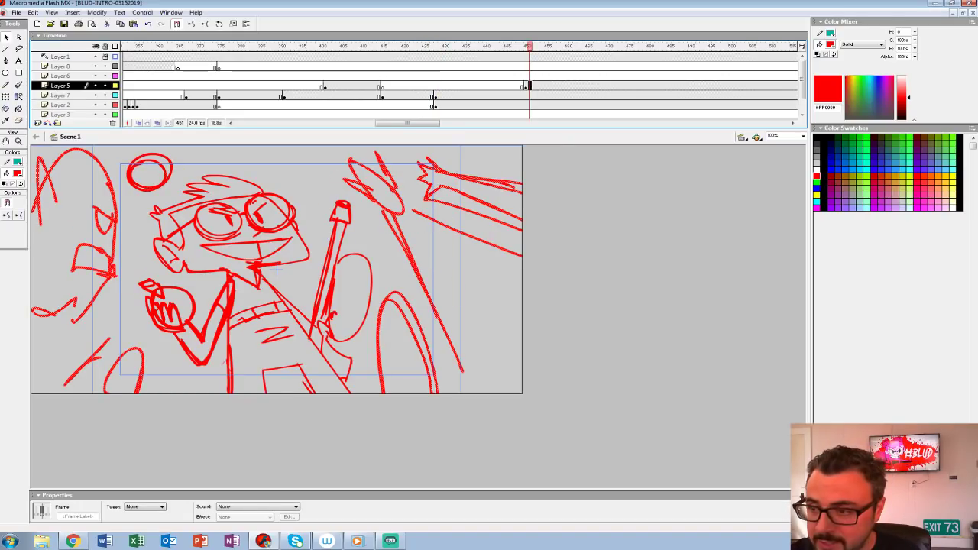
key(comma)
key(Delete)
key(comma)
key(comma)
key(period)
key(period)
key(period)
key(comma)
key(ctrl+z)
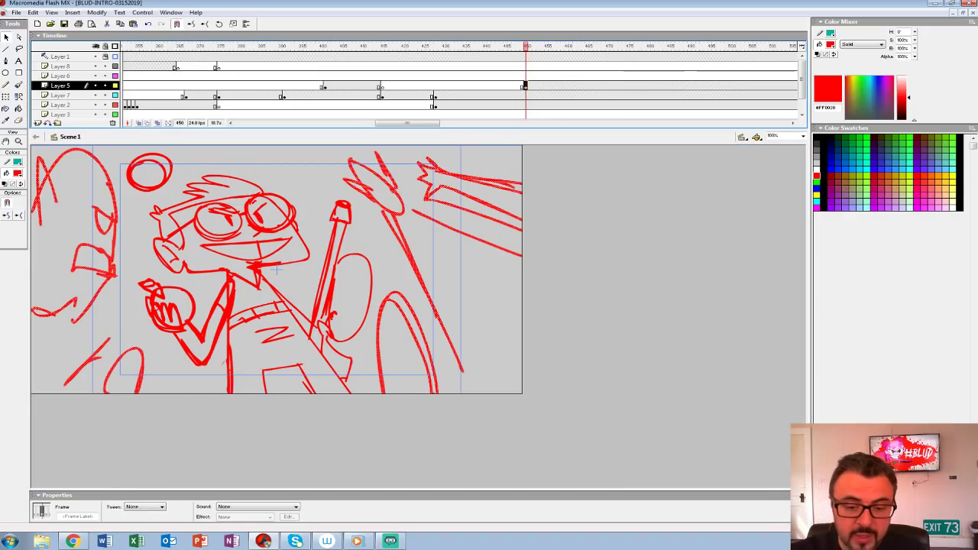
Step: Add teeth, a fuller lower jaw, an angry brow and extra hair strokes to the foreground profile head at frame 450
key(b)
mouse_move(111, 272)
mouse_down()
mouse_move(61, 297)
mouse_move(50, 289)
mouse_up()
drag(49, 295, 63, 305)
drag(112, 278, 72, 315)
mouse_move(91, 249)
mouse_down()
mouse_move(93, 269)
mouse_move(106, 270)
mouse_up()
drag(89, 202, 115, 220)
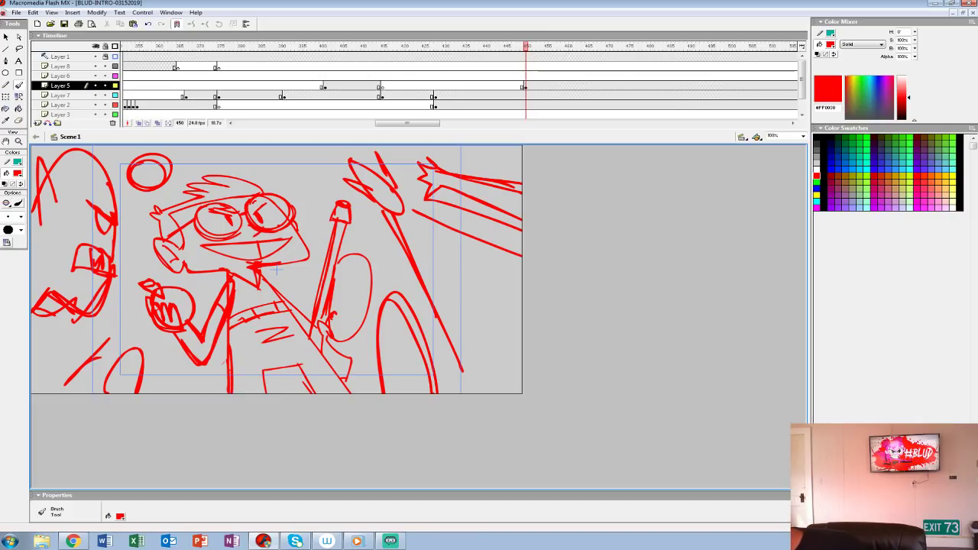
mouse_move(63, 152)
mouse_down()
mouse_move(108, 182)
mouse_move(35, 238)
mouse_move(48, 237)
mouse_up()
drag(39, 163, 46, 216)
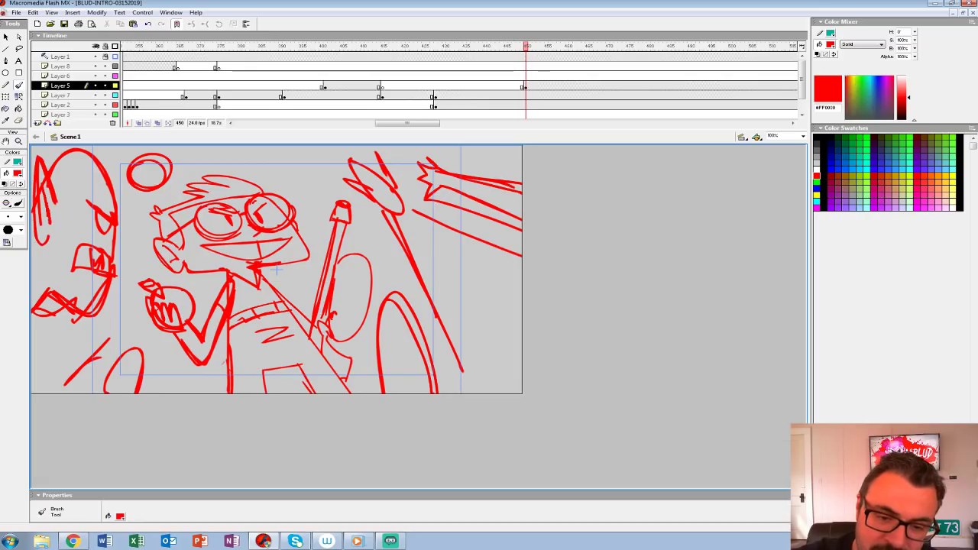
Step: Add a final stroke along the foreground profile's forehead, then play back the shot around the Layer 5 foreground drawing
drag(120, 226, 72, 152)
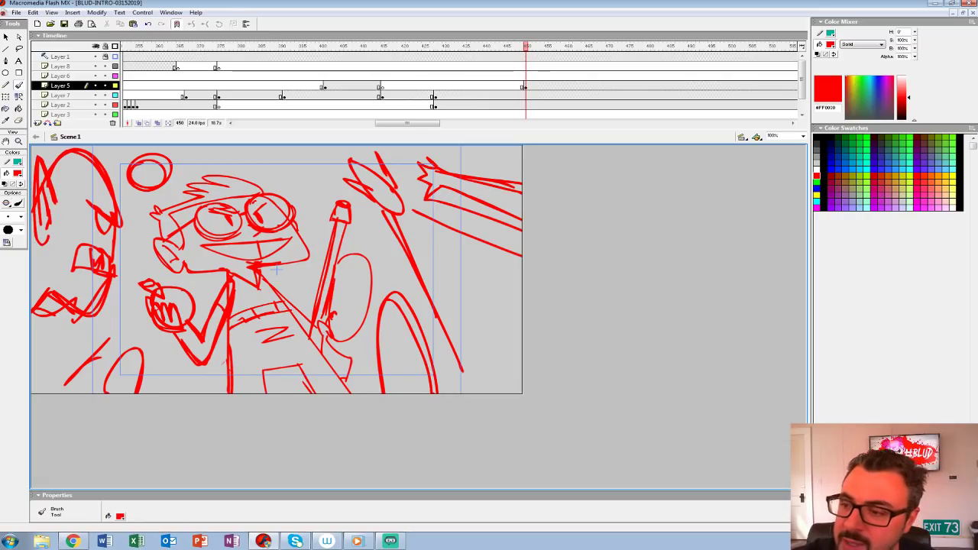
click(529, 86)
click(424, 86)
key(Return)
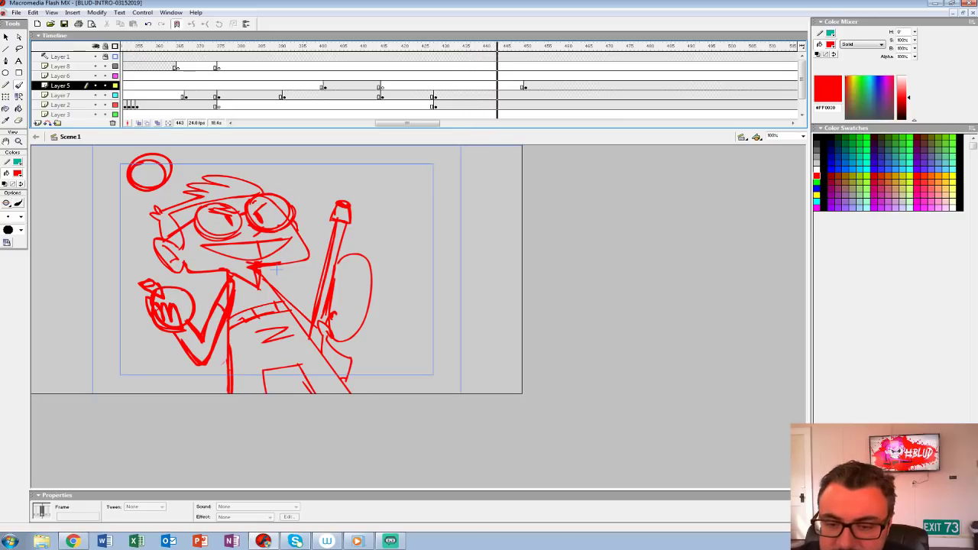
click(367, 66)
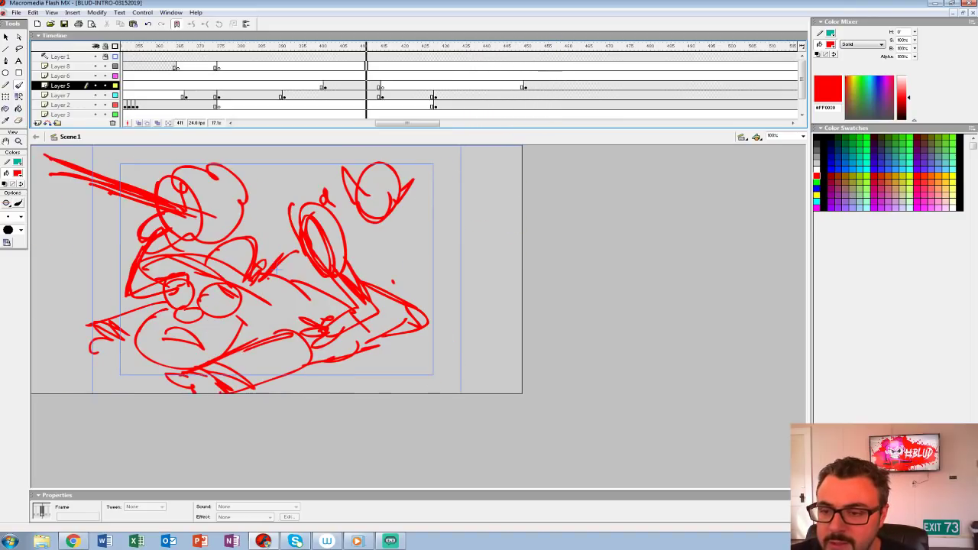
key(Return)
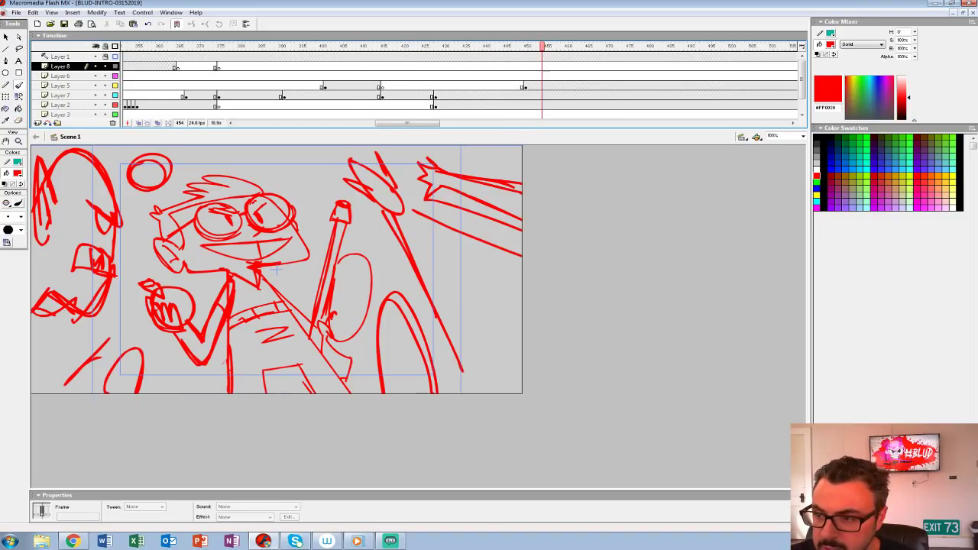
click(440, 75)
key(Return)
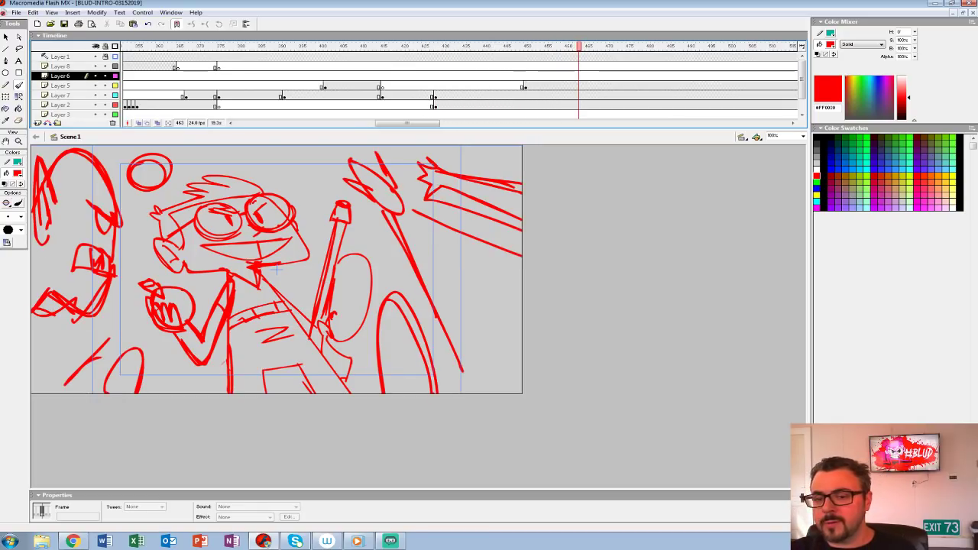
Step: Insert a blank keyframe on Layer 7 at frame 465 and onion-skin the preceding character drawing as a reference
drag(407, 123, 427, 123)
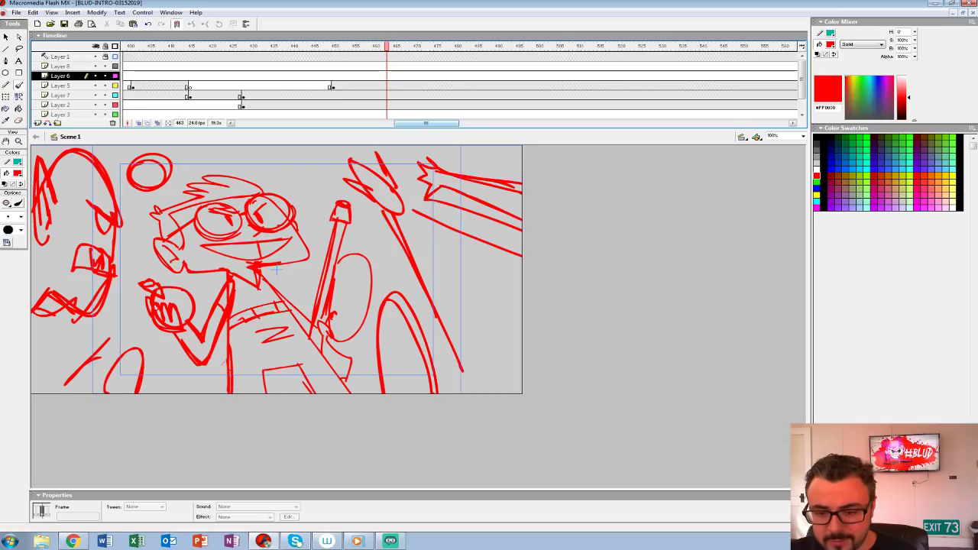
click(395, 96)
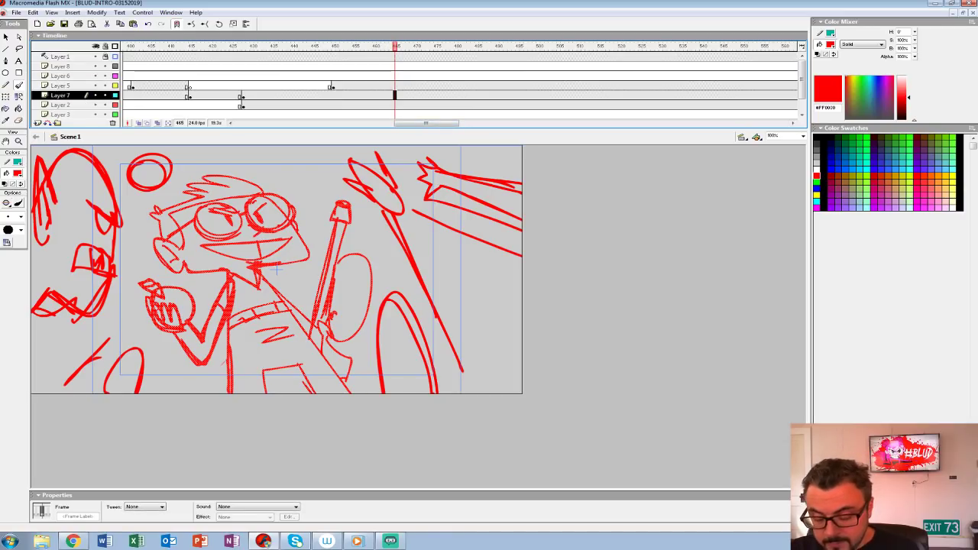
key(F7)
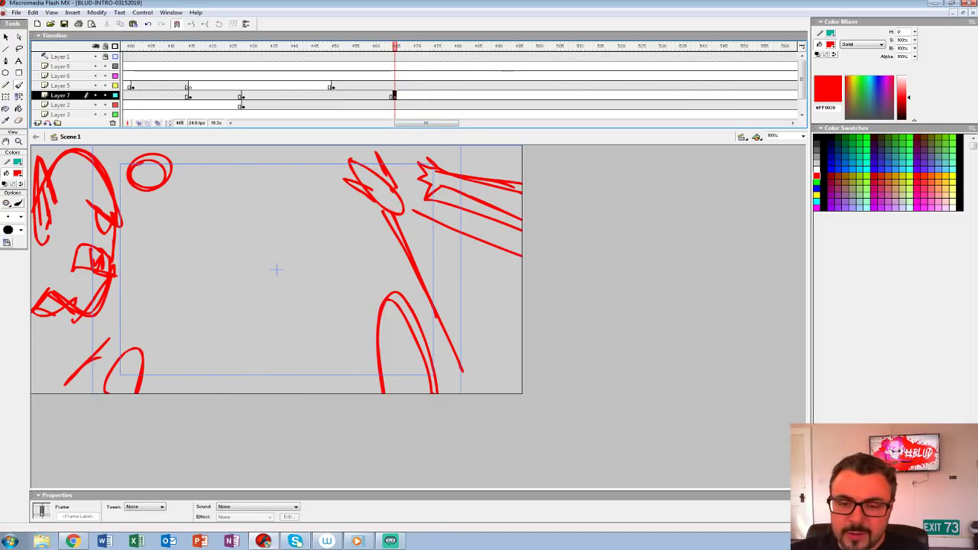
click(139, 123)
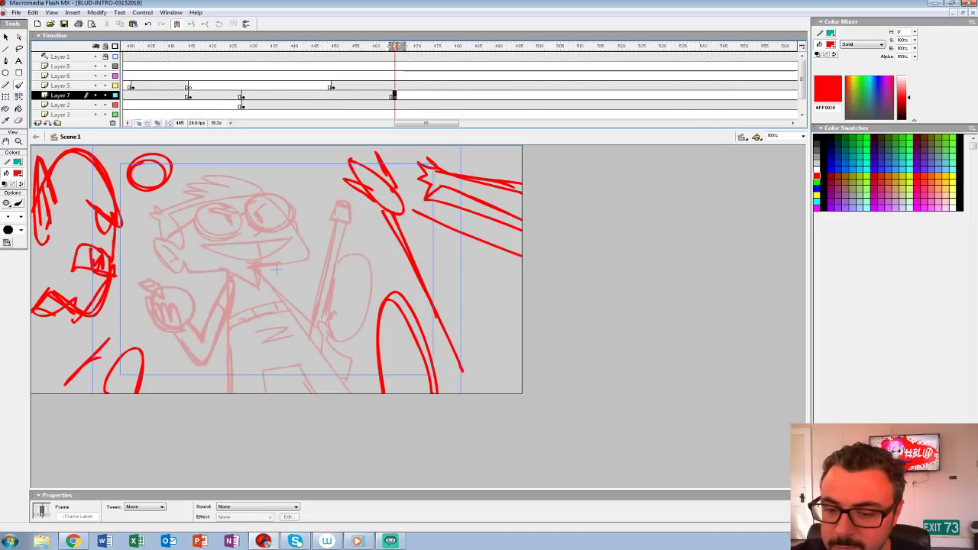
drag(403, 46, 395, 47)
key(ctrl+2)
mouse_move(428, 329)
mouse_down()
mouse_move(395, 280)
mouse_move(402, 323)
mouse_move(395, 313)
mouse_up()
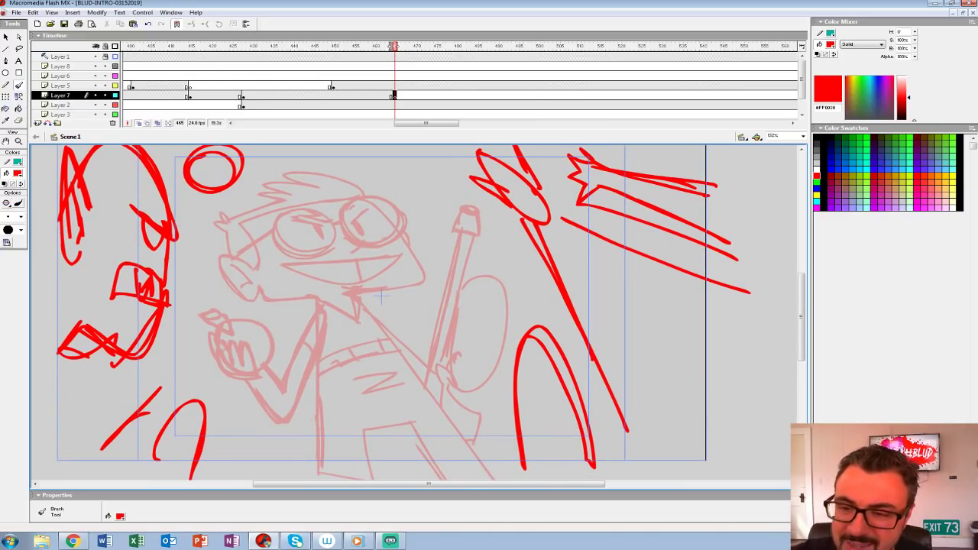
Step: Lock Layer 2 and display Layers 2 and 3 as outlines
click(106, 104)
click(116, 104)
click(115, 115)
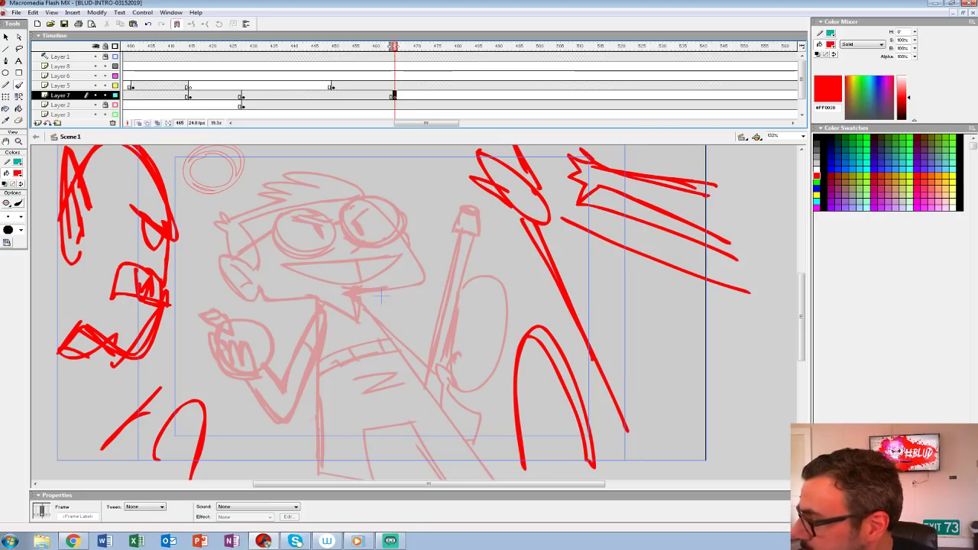
Step: Draw the character's round glasses with wide-open pupils and a side arm over the onion-skinned head on Layer 7
key(b)
mouse_move(307, 192)
mouse_down()
mouse_move(284, 226)
mouse_move(336, 201)
mouse_move(313, 193)
mouse_up()
key(ctrl+z)
mouse_move(304, 193)
mouse_down()
mouse_move(284, 227)
mouse_move(333, 199)
mouse_move(281, 220)
mouse_move(326, 221)
mouse_move(292, 246)
mouse_move(293, 193)
mouse_move(333, 230)
mouse_move(313, 219)
mouse_move(315, 200)
mouse_move(325, 232)
mouse_up()
key(ctrl+z)
key(ctrl+z)
key(ctrl+z)
key(ctrl+z)
mouse_move(340, 184)
mouse_down()
mouse_move(369, 239)
mouse_move(340, 184)
mouse_move(362, 223)
mouse_move(359, 197)
mouse_up()
mouse_move(276, 229)
mouse_down()
mouse_move(199, 240)
mouse_move(236, 237)
mouse_up()
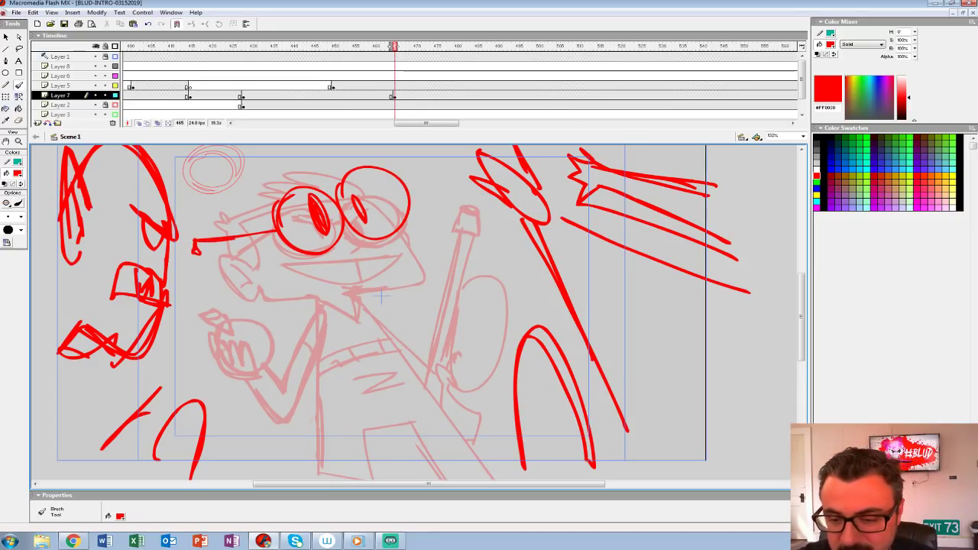
drag(341, 177, 380, 237)
mouse_move(356, 192)
mouse_down()
mouse_move(368, 222)
mouse_move(362, 194)
mouse_up()
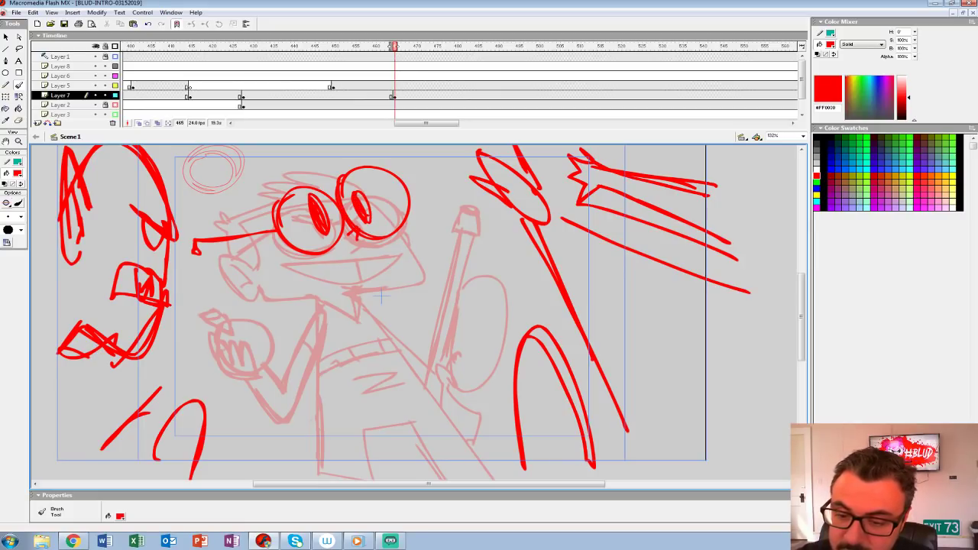
Step: Draw the character's ear, jaw, small zigzag mouth and spiky hair around the glasses
mouse_move(252, 265)
mouse_down()
mouse_move(222, 251)
mouse_move(256, 286)
mouse_move(227, 252)
mouse_move(237, 284)
mouse_up()
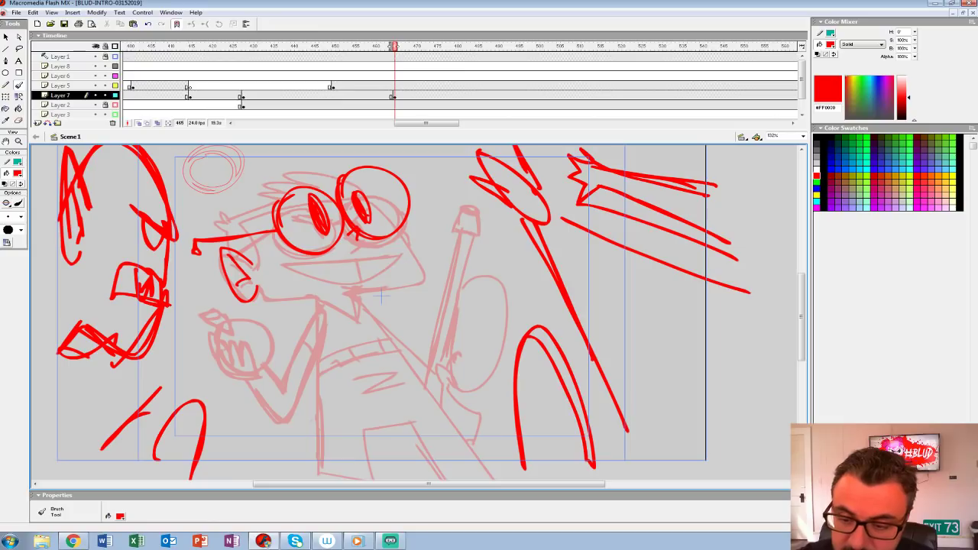
mouse_move(402, 226)
mouse_down()
mouse_move(430, 287)
mouse_move(365, 293)
mouse_up()
drag(260, 295, 313, 306)
mouse_move(381, 273)
mouse_down()
mouse_move(362, 277)
mouse_move(381, 271)
mouse_up()
mouse_move(334, 175)
mouse_down()
mouse_move(221, 237)
mouse_move(224, 245)
mouse_move(233, 224)
mouse_move(274, 204)
mouse_up()
key(ctrl+z)
mouse_move(238, 260)
mouse_down()
mouse_move(222, 229)
mouse_move(200, 228)
mouse_move(273, 189)
mouse_move(246, 179)
mouse_move(259, 167)
mouse_move(349, 171)
mouse_up()
key(ctrl+z)
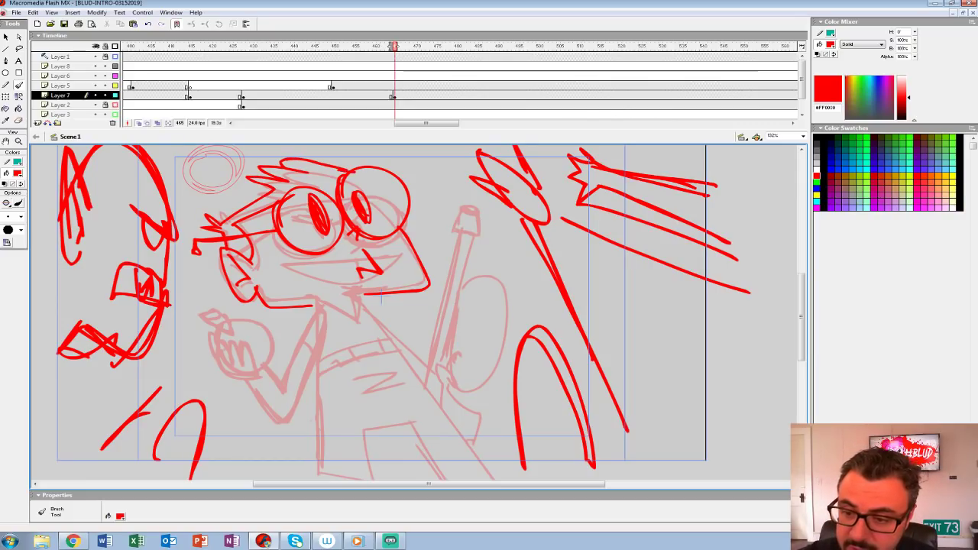
Step: Draw the character's collar, torso sides, chest strap, zigzag shirt mark and upper legs over the onion-skinned body
mouse_move(322, 318)
mouse_down()
mouse_move(308, 292)
mouse_move(281, 276)
mouse_move(295, 429)
mouse_up()
key(ctrl+z)
drag(280, 268, 304, 431)
key(ctrl+z)
mouse_move(280, 268)
mouse_down()
mouse_move(310, 443)
mouse_move(280, 405)
mouse_move(281, 444)
mouse_up()
drag(281, 363, 298, 352)
mouse_move(273, 262)
mouse_down()
mouse_move(275, 286)
mouse_move(316, 281)
mouse_move(314, 254)
mouse_move(480, 480)
mouse_up()
mouse_move(297, 328)
mouse_down()
mouse_move(362, 313)
mouse_move(345, 298)
mouse_move(318, 327)
mouse_up()
drag(344, 300, 340, 321)
mouse_move(318, 336)
mouse_down()
mouse_move(370, 348)
mouse_move(315, 390)
mouse_move(334, 451)
mouse_up()
drag(368, 378, 414, 471)
Step: Draw the character's far arm and hand with the upright stick and large oval over the onion-skinned reference
key(space)
mouse_move(366, 321)
mouse_down()
mouse_move(323, 359)
mouse_move(303, 353)
mouse_up()
mouse_move(258, 293)
mouse_down()
mouse_move(350, 382)
mouse_move(361, 370)
mouse_move(345, 324)
mouse_move(397, 336)
mouse_move(369, 380)
mouse_move(350, 382)
mouse_move(349, 245)
mouse_move(330, 336)
mouse_up()
mouse_move(368, 223)
mouse_down()
mouse_move(348, 321)
mouse_move(376, 223)
mouse_move(373, 197)
mouse_move(345, 228)
mouse_move(364, 197)
mouse_up()
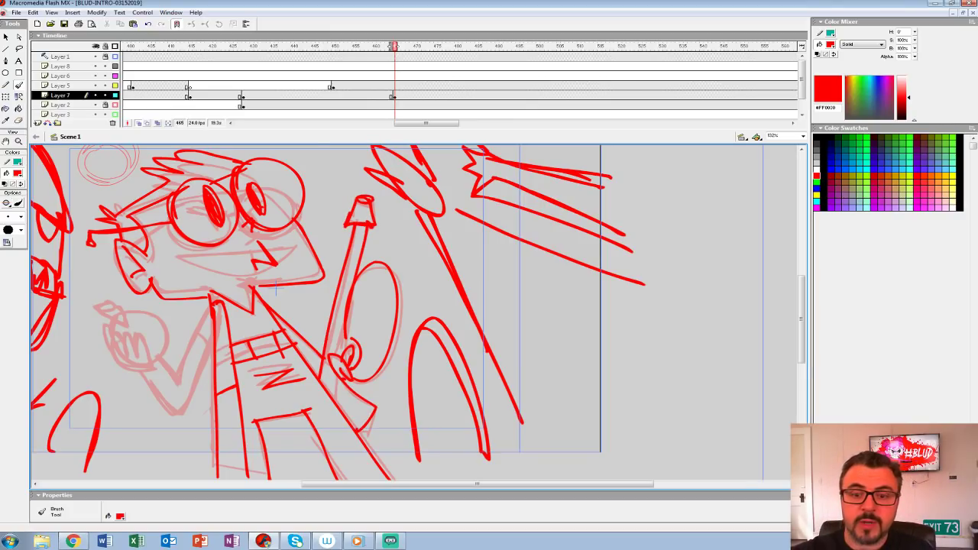
Step: Turn off onion skinning, play the shot with the new pose and restore the stage to 100% zoom
click(139, 123)
click(214, 67)
key(Return)
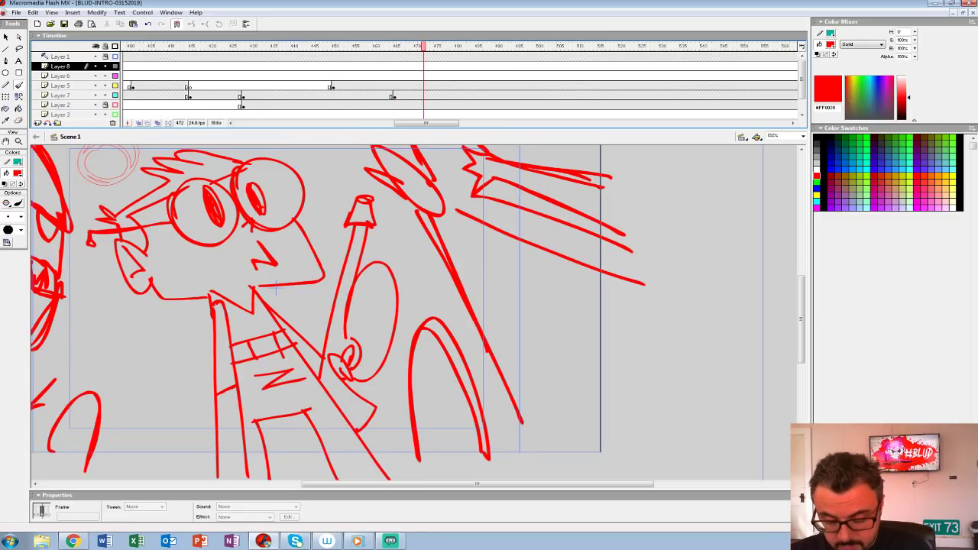
key(ctrl+1)
Step: Move the Layer 7 pose keyframe to about frame 457 and the Layer 5 foreground keyframe to about frame 446
click(395, 96)
drag(394, 97, 317, 87)
click(332, 86)
click(240, 96)
Step: Play back the retimed shot to check when the foreground drawing and the new pose appear
click(206, 86)
key(Return)
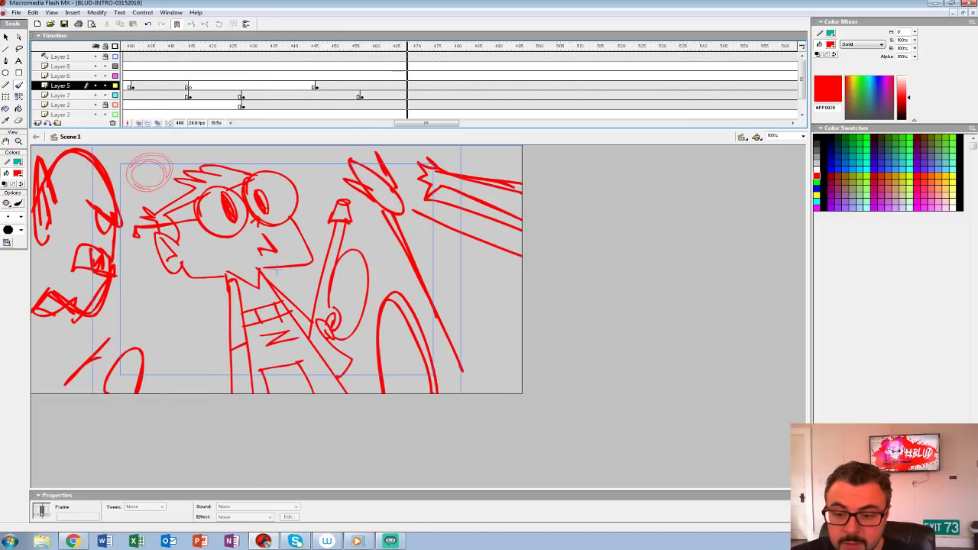
click(256, 75)
key(Return)
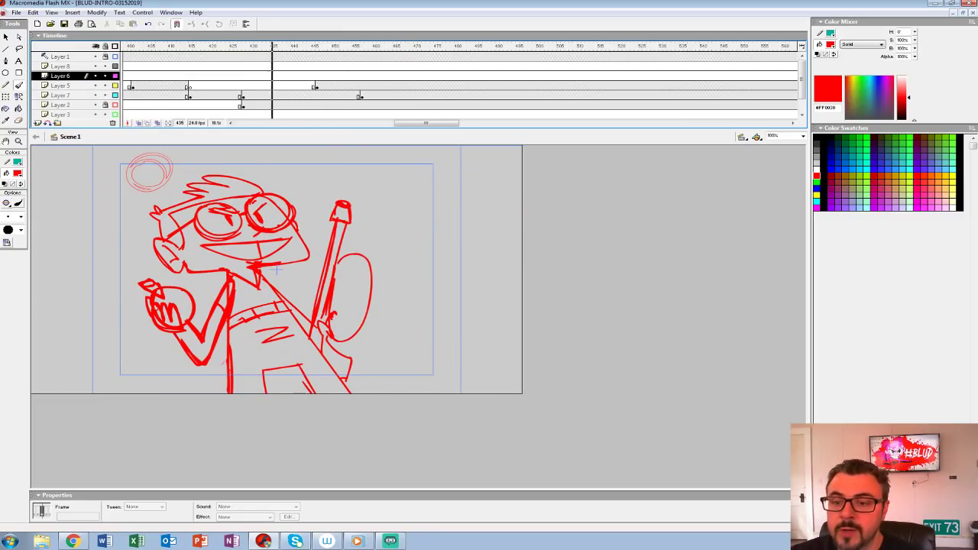
key(Return)
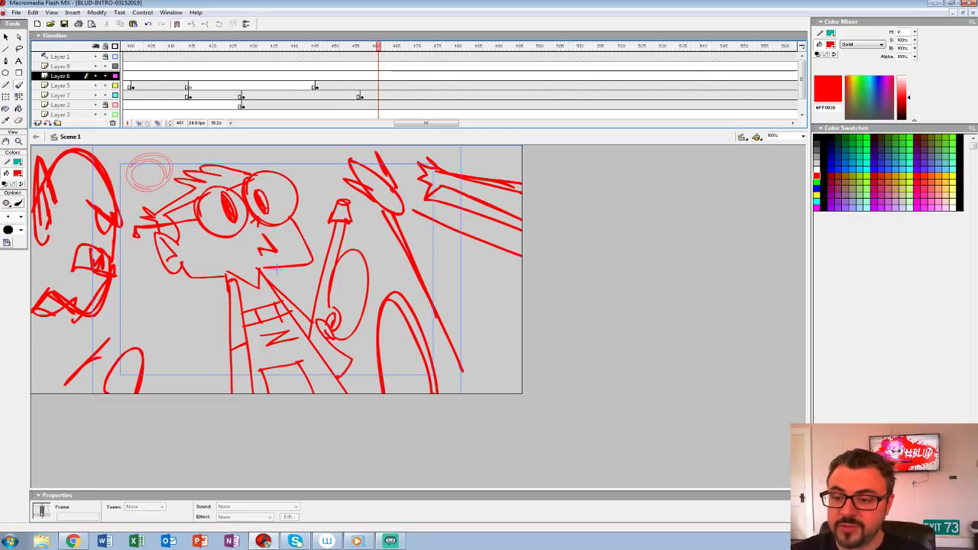
Step: Insert blank keyframes on Layers 5, 7 and 2 at frame 469, unlock Layer 2 and turn on onion skinning
click(407, 95)
drag(411, 105, 411, 86)
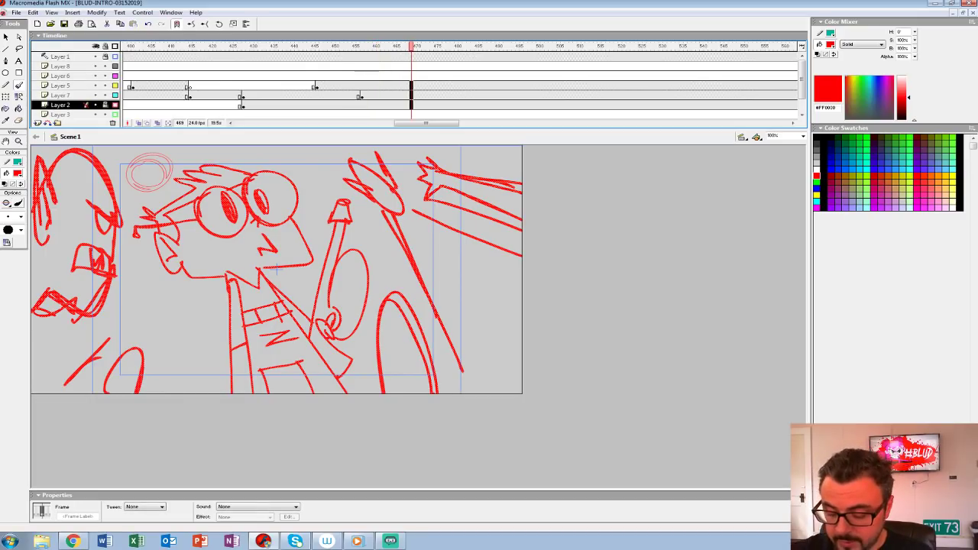
key(F7)
key(b)
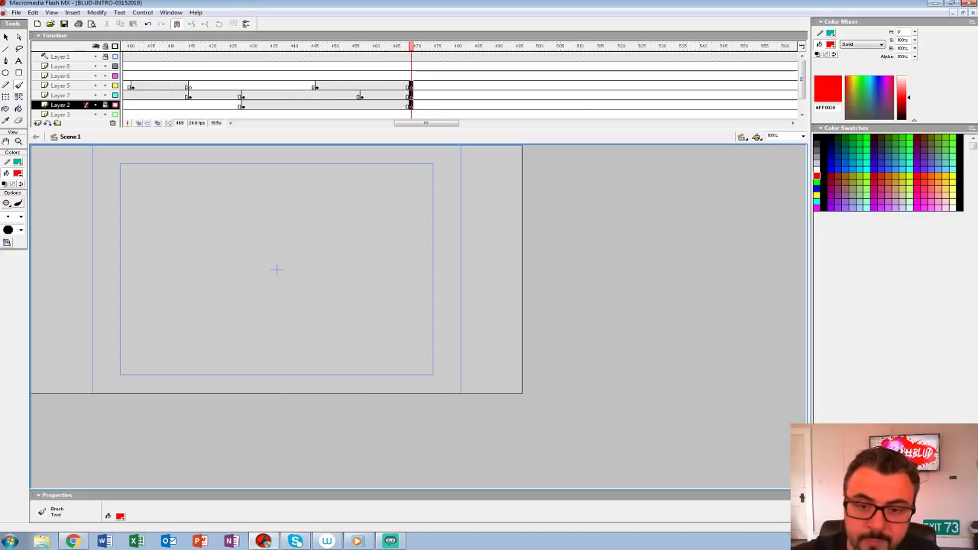
click(105, 104)
key(b)
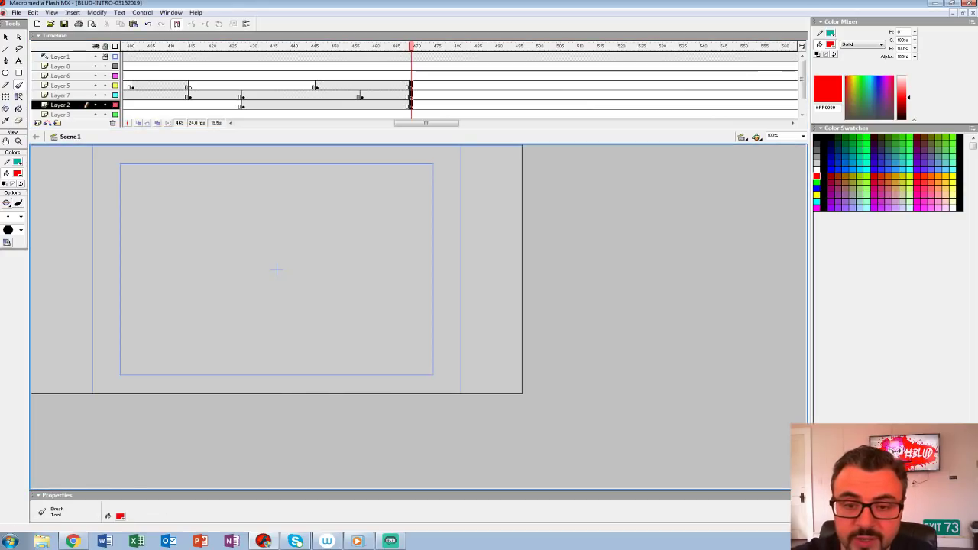
click(139, 123)
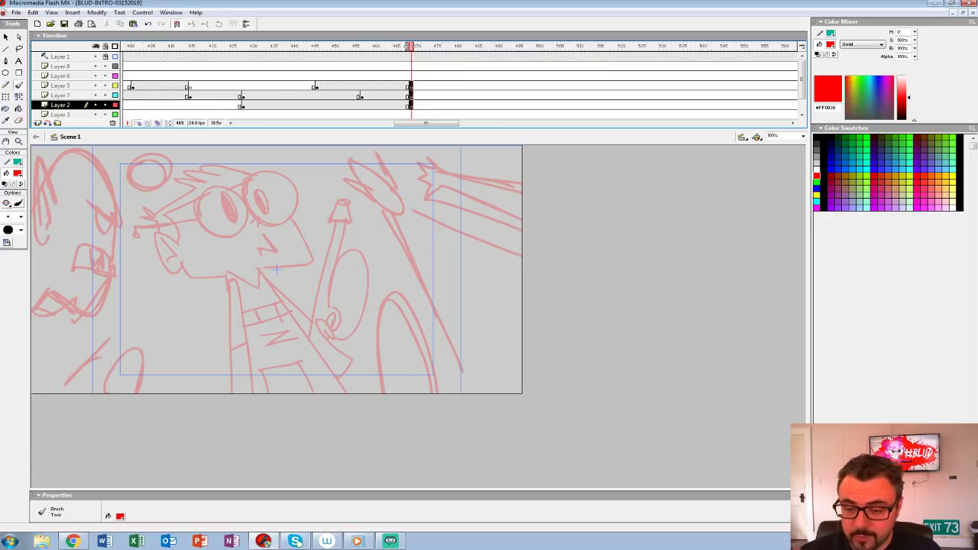
Step: Draw a horizontal ground line and a small running figure with outstretched arms on Layer 2 at frame 469
drag(121, 314, 405, 314)
mouse_move(345, 241)
mouse_down()
mouse_move(336, 268)
mouse_move(341, 239)
mouse_up()
mouse_move(320, 273)
mouse_down()
mouse_move(293, 300)
mouse_move(349, 291)
mouse_move(327, 287)
mouse_move(387, 229)
mouse_up()
drag(333, 257, 373, 212)
drag(327, 291, 331, 311)
drag(341, 298, 355, 291)
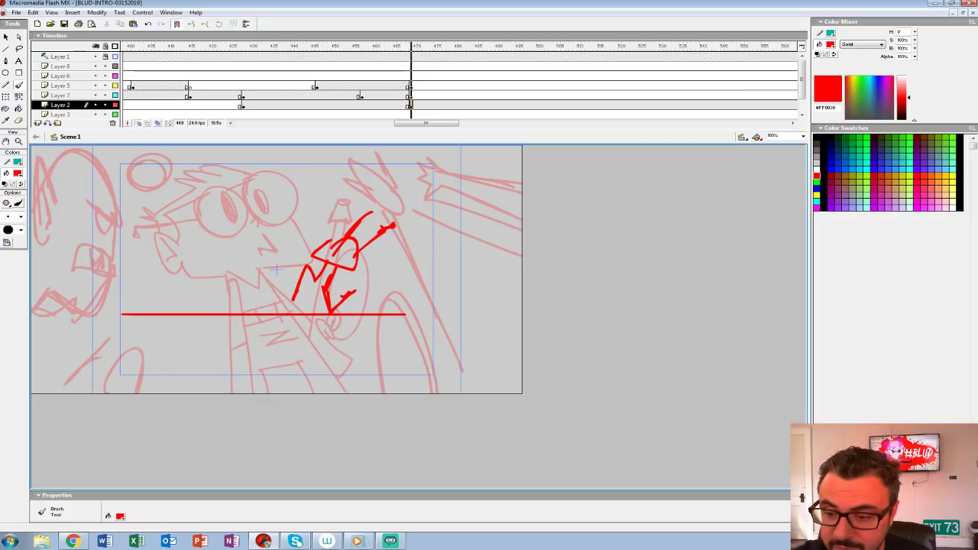
Step: Turn off onion skinning and reinforce the running figure's raised arms and back leg
click(411, 106)
click(139, 123)
mouse_move(357, 250)
mouse_down()
mouse_move(344, 235)
mouse_move(354, 273)
mouse_move(365, 252)
mouse_move(333, 229)
mouse_move(394, 221)
mouse_up()
drag(350, 232, 369, 208)
mouse_move(312, 282)
mouse_down()
mouse_move(324, 291)
mouse_move(298, 299)
mouse_up()
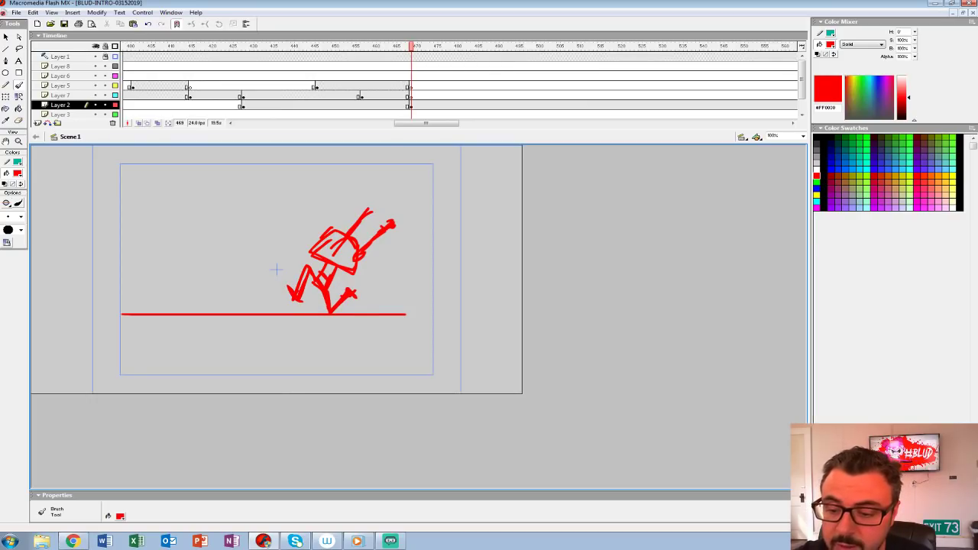
Step: Lasso the running figure and raise it off the ground, then draw a longer ground line across the full stage width
key(l)
mouse_move(251, 247)
mouse_down()
mouse_move(280, 301)
mouse_move(415, 192)
mouse_move(381, 172)
mouse_up()
drag(334, 264, 328, 249)
key(b)
drag(50, 311, 521, 310)
key(ctrl+z)
drag(432, 318, 32, 317)
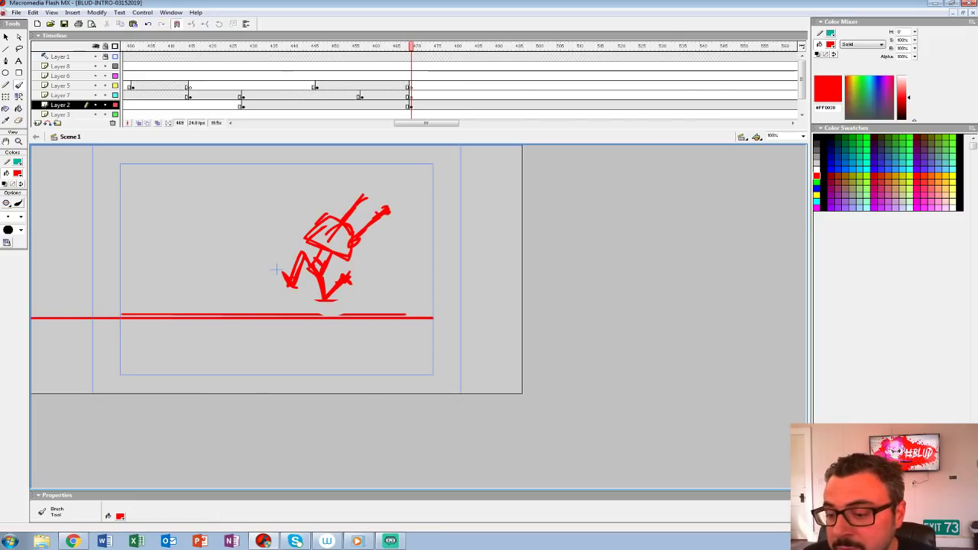
drag(430, 318, 522, 318)
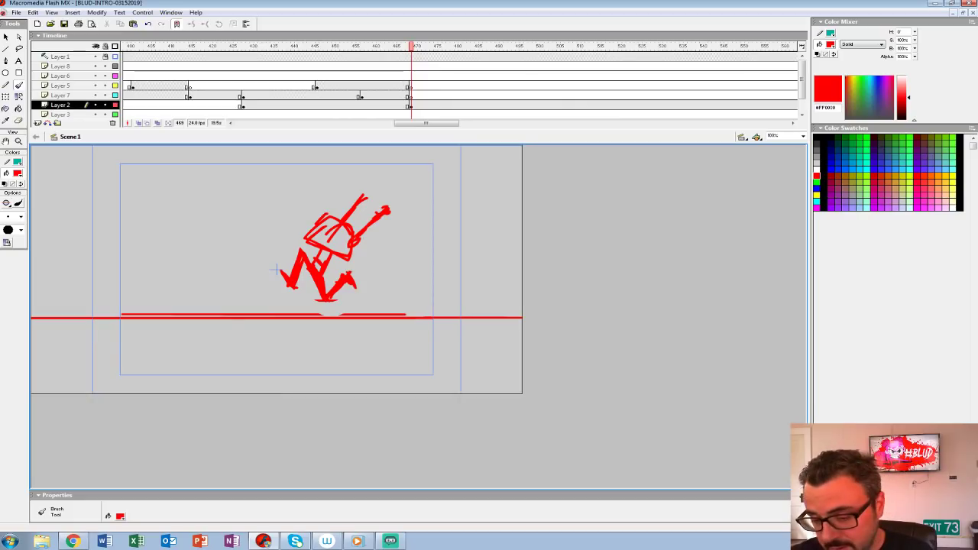
Step: Select the whole Layer 2 drawing at frame 469 and shift it down and to the left
click(411, 105)
key(shift+Down)
key(shift+Down)
key(shift+Down)
key(shift+Left)
key(shift+Left)
key(shift+Left)
key(shift+Left)
key(shift+Down)
key(shift+Down)
key(shift+Left)
key(shift+Left)
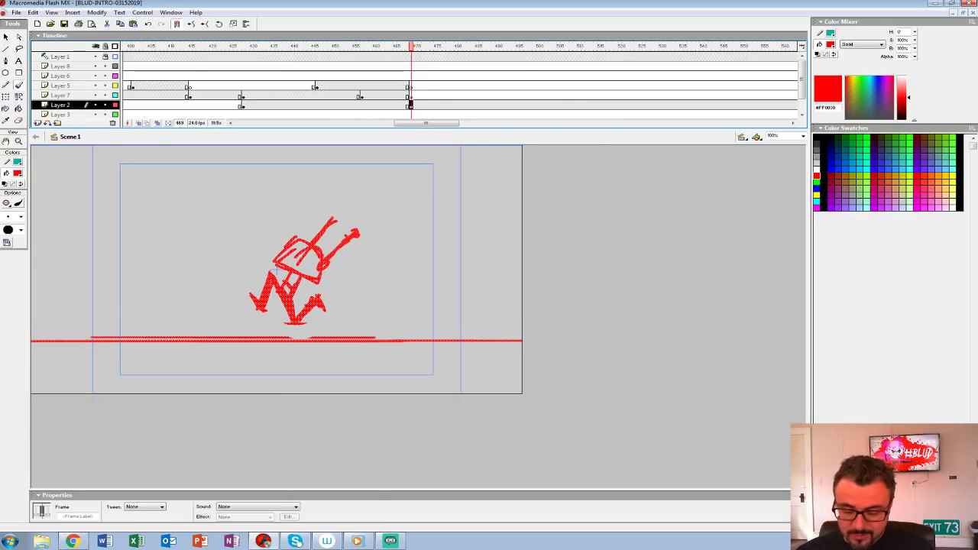
Step: Lasso the running figure alone and move it farther left and slightly up from the ground line
click(19, 48)
mouse_move(218, 284)
mouse_down()
mouse_move(233, 308)
mouse_move(306, 178)
mouse_move(220, 279)
mouse_up()
key(shift+Up)
key(shift+Up)
key(shift+Left)
key(shift+Left)
key(shift+Left)
key(shift+Left)
key(shift+Down)
key(shift+Left)
key(shift+Left)
Step: Draw the legs and elongated oval head of a second, larger figure behind the running figure
key(b)
mouse_move(399, 287)
mouse_down()
mouse_move(342, 304)
mouse_move(325, 293)
mouse_move(343, 304)
mouse_move(401, 267)
mouse_move(428, 323)
mouse_move(418, 317)
mouse_move(363, 368)
mouse_up()
drag(425, 319, 462, 351)
drag(374, 219, 388, 265)
drag(380, 210, 386, 265)
drag(405, 228, 395, 249)
mouse_move(384, 218)
mouse_down()
mouse_move(392, 242)
mouse_move(370, 222)
mouse_up()
drag(370, 246, 379, 265)
Step: Draw the second figure's leaning torso, back foot and two arms reaching toward the running figure
mouse_move(392, 237)
mouse_down()
mouse_move(391, 262)
mouse_move(423, 311)
mouse_up()
mouse_move(429, 317)
mouse_down()
mouse_move(451, 347)
mouse_move(459, 305)
mouse_up()
mouse_move(384, 273)
mouse_down()
mouse_move(321, 278)
mouse_move(333, 279)
mouse_up()
drag(383, 271, 324, 268)
mouse_move(374, 264)
mouse_down()
mouse_move(340, 266)
mouse_move(392, 232)
mouse_up()
drag(409, 224, 395, 250)
Step: Lasso the second figure and shift it right, away from the running figure
key(l)
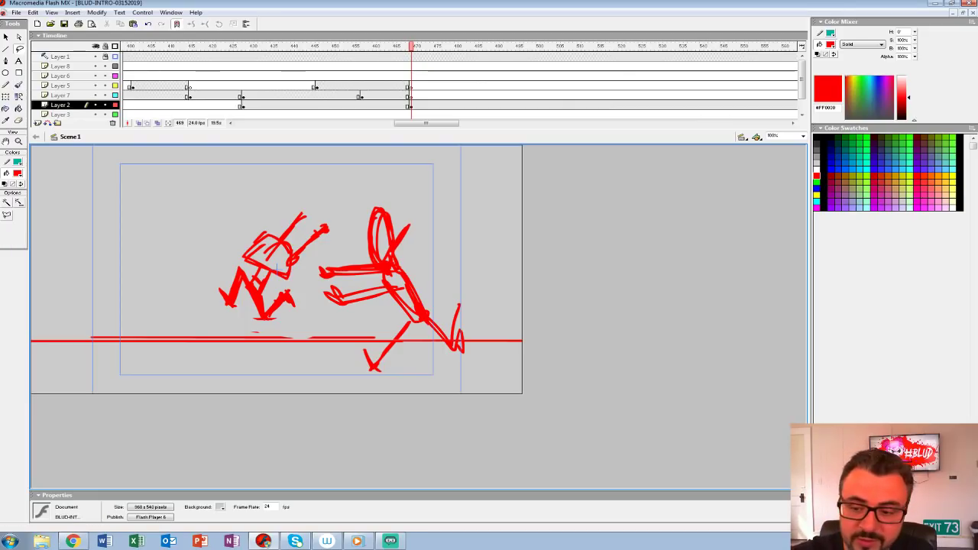
mouse_move(304, 289)
mouse_down()
mouse_move(375, 319)
mouse_move(355, 357)
mouse_move(433, 393)
mouse_move(470, 294)
mouse_move(382, 184)
mouse_up()
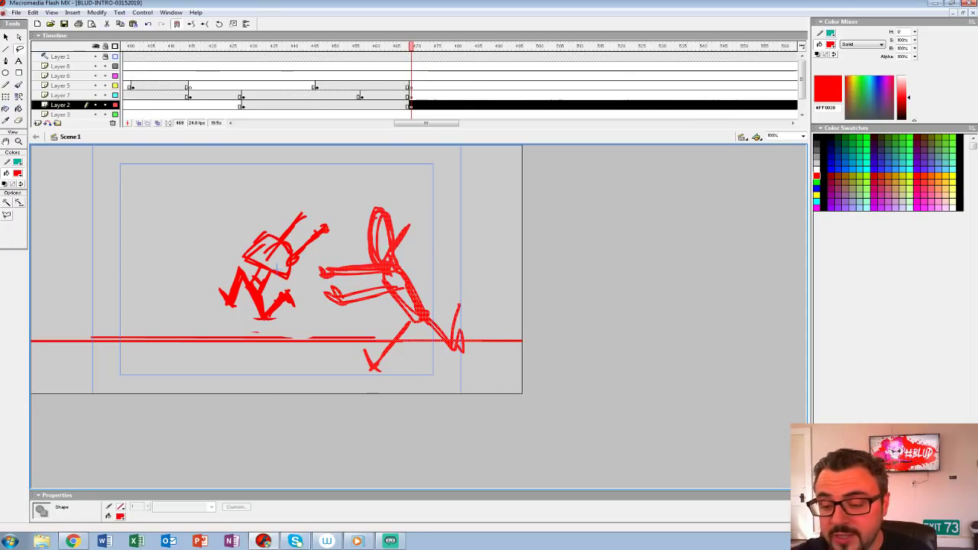
key(shift+Right)
key(shift+Right)
key(shift+Right)
key(shift+Right)
key(shift+Right)
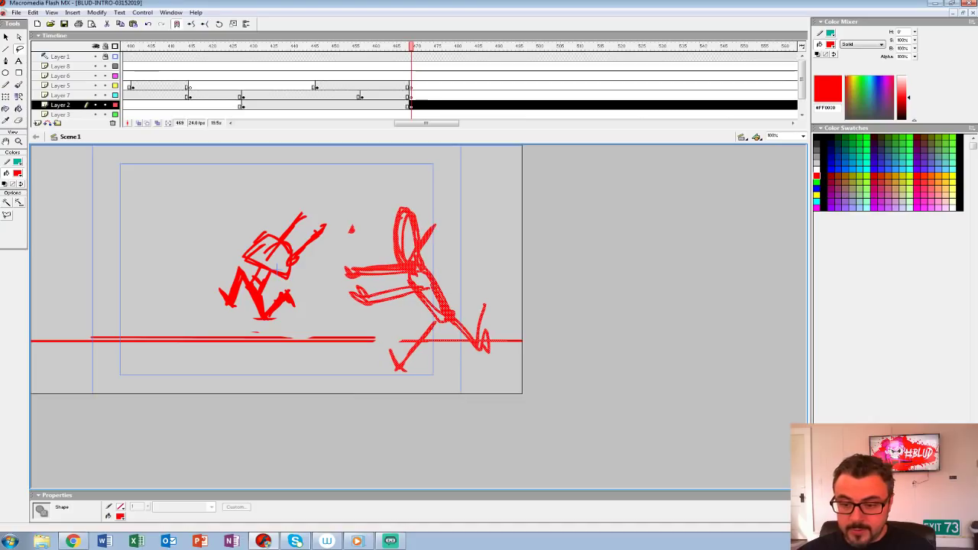
Step: Nudge the selected second figure slightly farther right and up from the running figure
key(shift+Down)
key(shift+Up)
key(shift+Up)
key(shift+Right)
key(shift+Right)
Step: Brush in a foreground pursuer at the frame's lower edge, with a scribbled oval head and two rough arms
key(b)
drag(346, 314, 341, 364)
drag(330, 336, 346, 328)
drag(369, 321, 341, 363)
drag(348, 305, 325, 330)
mouse_move(322, 331)
mouse_down()
mouse_move(317, 340)
mouse_move(343, 348)
mouse_up()
mouse_move(343, 348)
mouse_down()
mouse_move(317, 357)
mouse_move(350, 367)
mouse_up()
drag(288, 356, 348, 376)
mouse_move(288, 362)
mouse_down()
mouse_move(378, 371)
mouse_move(403, 393)
mouse_up()
Step: Sketch a third pursuer in the stage's upper-right corner, with an oval head and arms, undoing stray strokes
mouse_move(463, 185)
mouse_down()
mouse_move(499, 165)
mouse_move(493, 190)
mouse_move(480, 162)
mouse_up()
key(ctrl+z)
key(ctrl+z)
drag(466, 163, 489, 188)
mouse_move(458, 159)
mouse_down()
mouse_move(469, 180)
mouse_move(452, 236)
mouse_up()
key(ctrl+z)
mouse_move(496, 189)
mouse_down()
mouse_move(522, 171)
mouse_move(430, 192)
mouse_move(484, 203)
mouse_move(522, 239)
mouse_up()
mouse_move(406, 148)
mouse_down()
mouse_move(356, 157)
mouse_move(359, 222)
mouse_up()
key(ctrl+z)
click(423, 105)
key(F7)
mouse_move(447, 153)
mouse_down()
mouse_move(402, 147)
mouse_move(226, 275)
mouse_move(363, 272)
mouse_move(510, 310)
mouse_up()
drag(316, 237, 304, 264)
key(ctrl+z)
key(ctrl+z)
mouse_move(334, 153)
mouse_down()
mouse_move(217, 285)
mouse_move(480, 330)
mouse_up()
drag(157, 364, 107, 231)
mouse_move(99, 285)
mouse_down()
mouse_move(139, 301)
mouse_move(187, 288)
mouse_move(143, 312)
mouse_move(170, 335)
mouse_up()
key(ctrl+z)
key(ctrl+z)
key(ctrl+z)
key(ctrl+z)
key(ctrl+z)
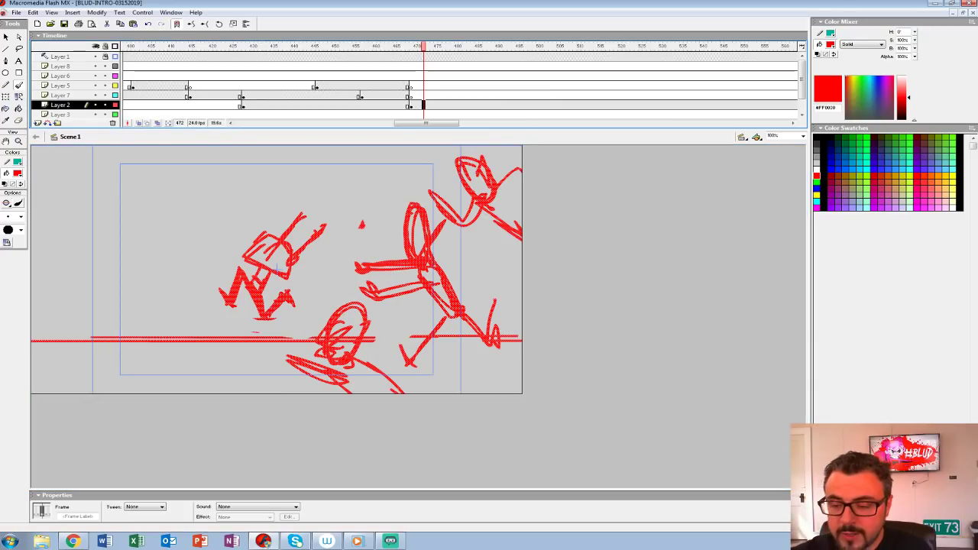
Step: Review the earlier crowd shot around frame 376 and return to the chase shot at frame 469
click(300, 104)
mouse_move(300, 47)
mouse_down()
mouse_move(124, 47)
mouse_move(235, 46)
mouse_up()
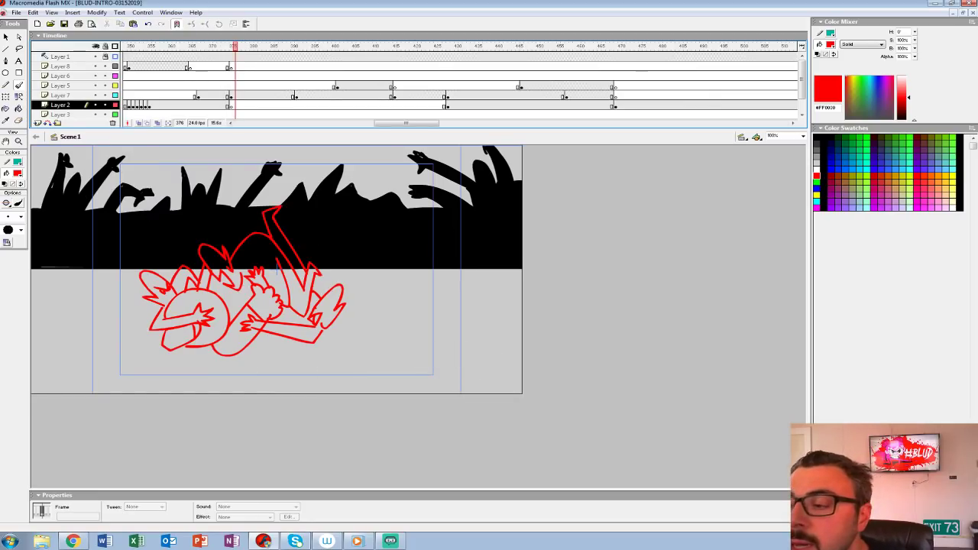
click(615, 105)
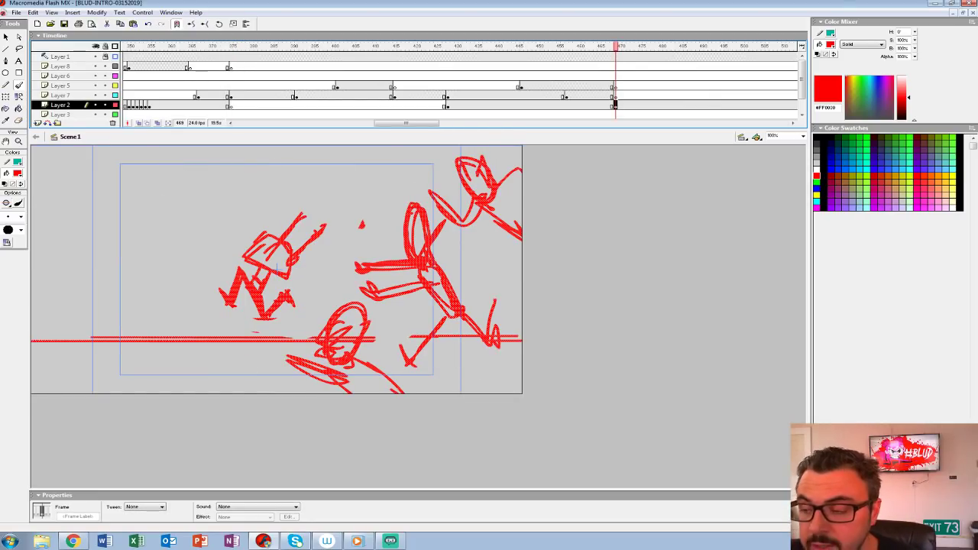
Step: Open a gap before the chase shot with keyframes at frame 467 on Layers 5, 7 and 2, starting the chase at frame 476
click(199, 76)
mouse_move(203, 46)
mouse_down()
mouse_move(788, 47)
mouse_move(270, 47)
mouse_move(484, 46)
mouse_move(431, 47)
mouse_up()
click(417, 96)
drag(431, 95, 431, 105)
mouse_move(432, 104)
mouse_down()
mouse_move(461, 105)
mouse_move(424, 105)
mouse_up()
key(F7)
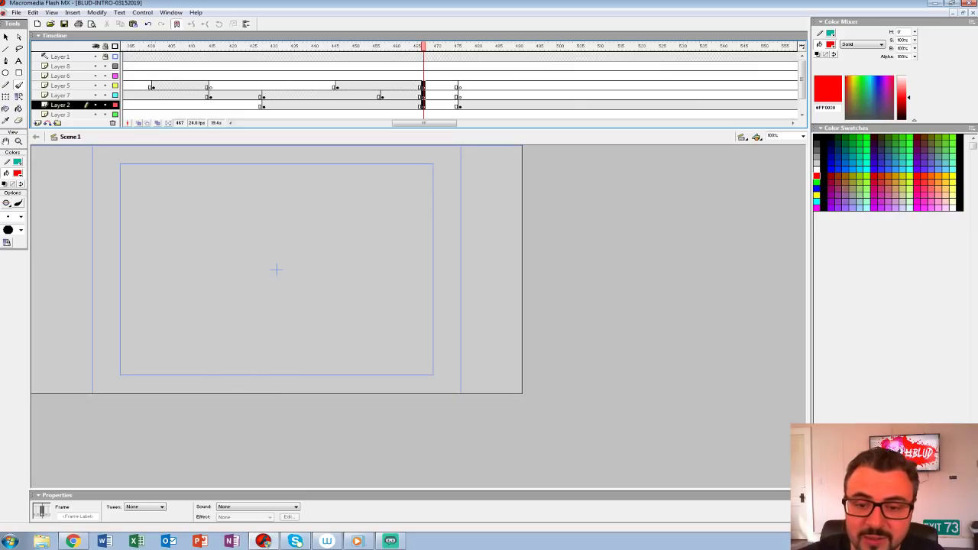
key(ctrl+z)
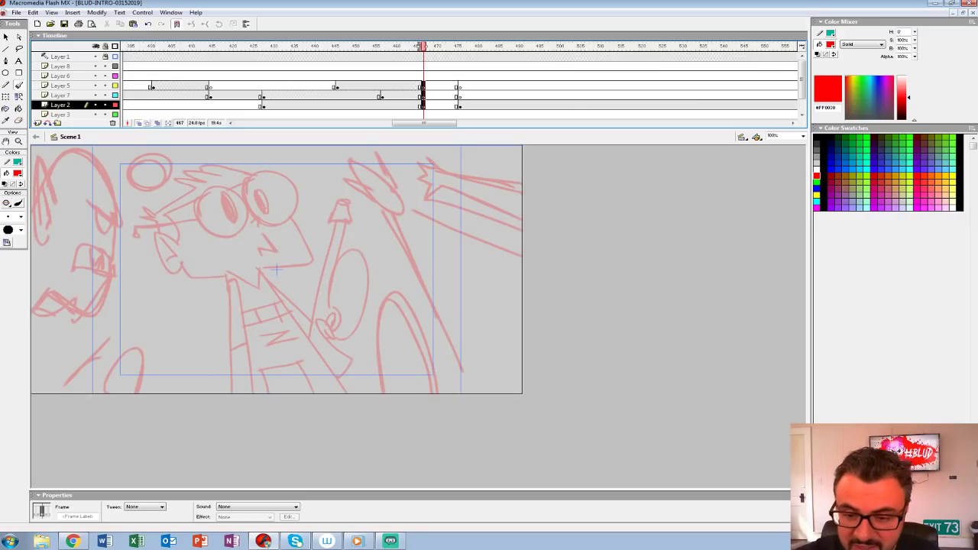
Step: Rough in a new Layer 2 drawing at frame 467 over the onion-skinned shocked character and reaching arms
mouse_move(98, 185)
mouse_down()
mouse_move(341, 372)
mouse_move(492, 234)
mouse_up()
mouse_move(340, 170)
mouse_down()
mouse_move(422, 249)
mouse_move(350, 163)
mouse_move(382, 167)
mouse_move(340, 164)
mouse_up()
key(ctrl+z)
key(ctrl+z)
mouse_move(150, 180)
mouse_down()
mouse_move(192, 158)
mouse_move(132, 227)
mouse_up()
mouse_move(234, 206)
mouse_down()
mouse_move(220, 258)
mouse_move(242, 213)
mouse_up()
mouse_move(308, 205)
mouse_down()
mouse_move(298, 238)
mouse_move(314, 243)
mouse_up()
mouse_move(276, 273)
mouse_down()
mouse_move(256, 285)
mouse_move(280, 298)
mouse_move(306, 350)
mouse_move(329, 362)
mouse_up()
drag(97, 157, 32, 305)
drag(77, 179, 33, 297)
mouse_move(468, 191)
mouse_down()
mouse_move(495, 336)
mouse_move(437, 357)
mouse_up()
mouse_move(399, 86)
mouse_down()
mouse_move(496, 84)
mouse_move(431, 76)
mouse_move(479, 77)
mouse_move(428, 85)
mouse_move(481, 86)
mouse_up()
drag(162, 234, 181, 315)
mouse_move(169, 216)
mouse_down()
mouse_move(190, 254)
mouse_move(147, 254)
mouse_move(187, 262)
mouse_move(193, 314)
mouse_up()
key(ctrl+z)
key(ctrl+z)
key(ctrl+z)
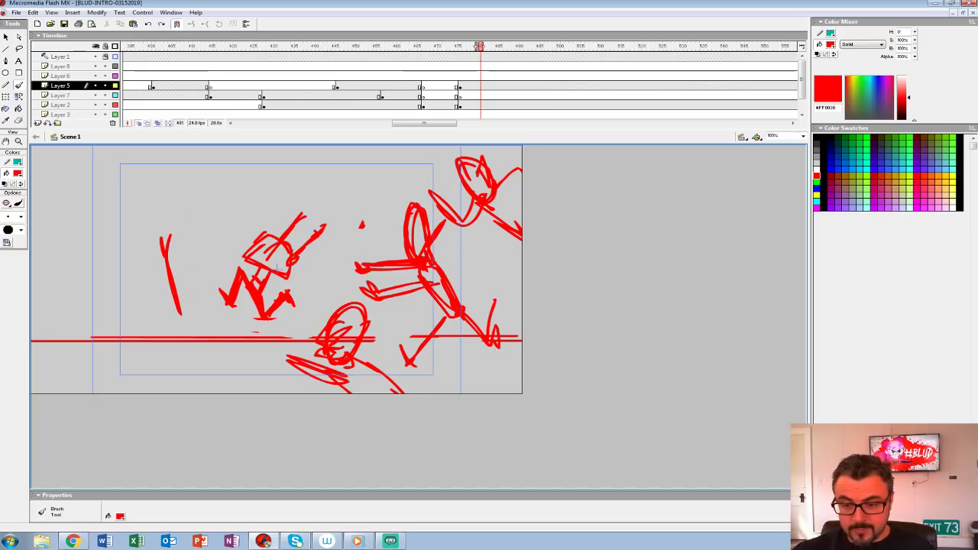
key(ctrl+z)
Step: Play back the shocked-character shot into the chase shot to check the timing
click(386, 85)
key(Return)
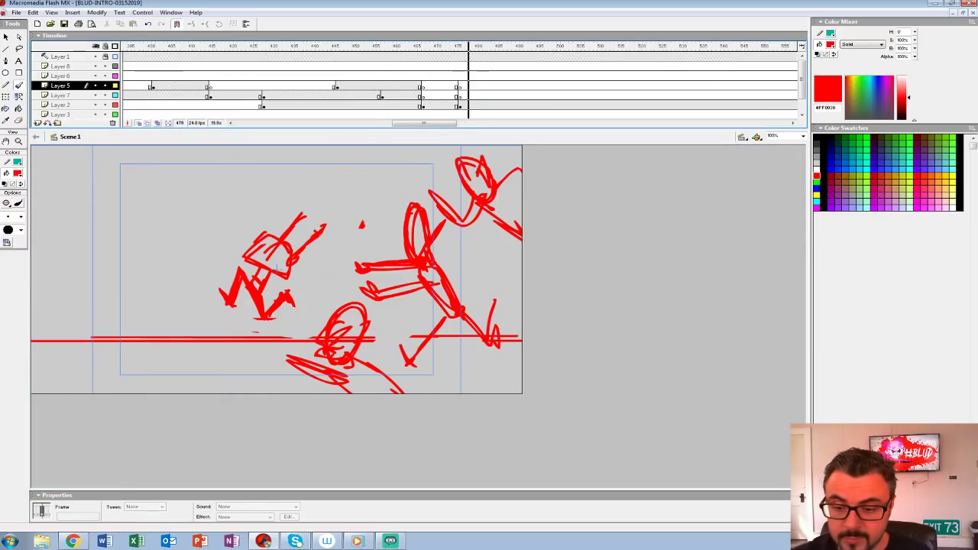
click(396, 75)
key(Return)
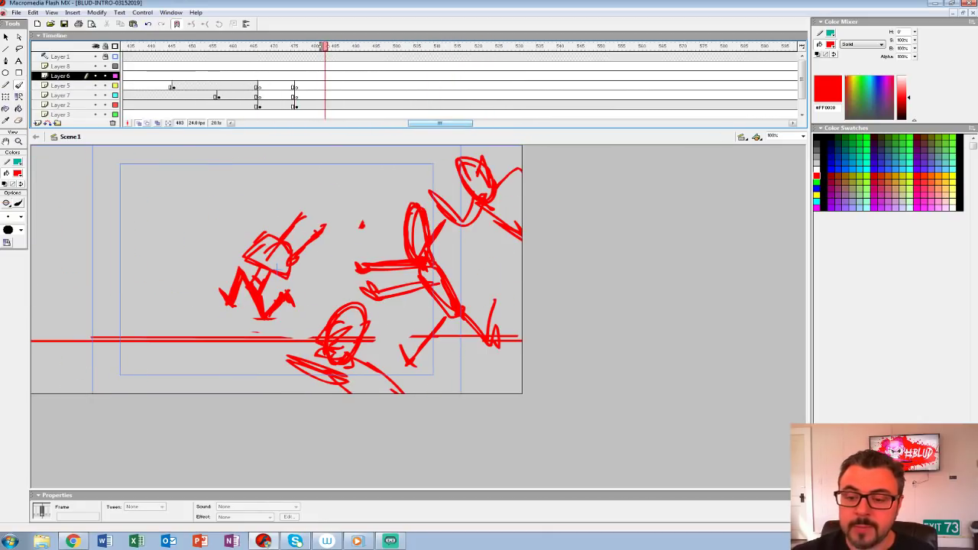
Step: Remove the surplus frames beyond about frame 720 on all visible layers
drag(440, 123, 512, 123)
drag(554, 66, 615, 107)
key(shift+F5)
Step: Enlarge the timeline to show all layers and insert a blank keyframe at frame 519 on Layer 2
drag(802, 90, 802, 77)
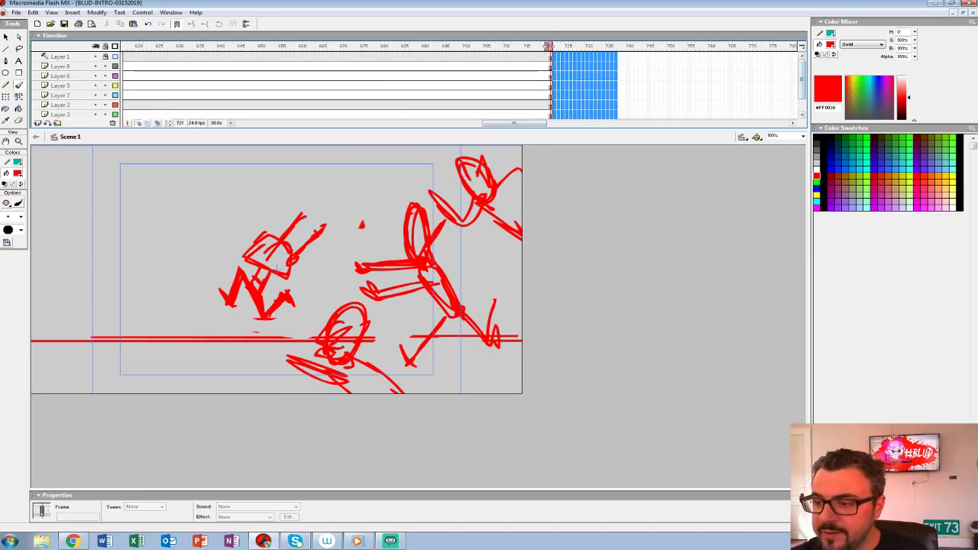
drag(785, 128, 785, 183)
drag(515, 178, 438, 178)
click(501, 46)
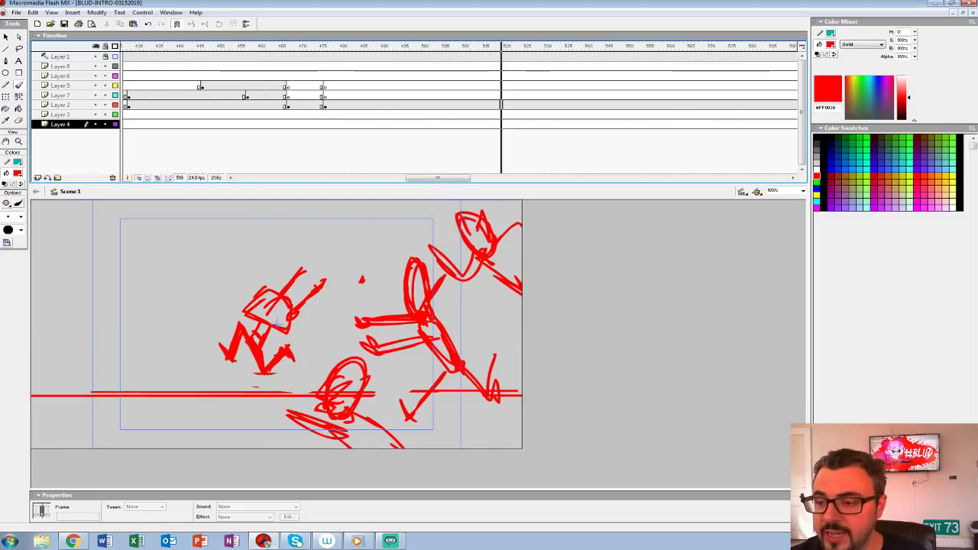
click(500, 105)
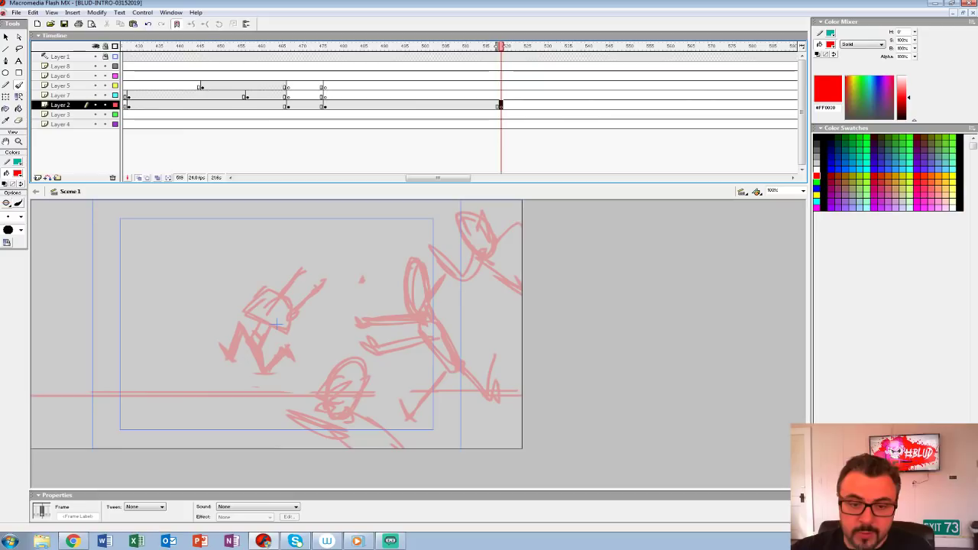
key(F7)
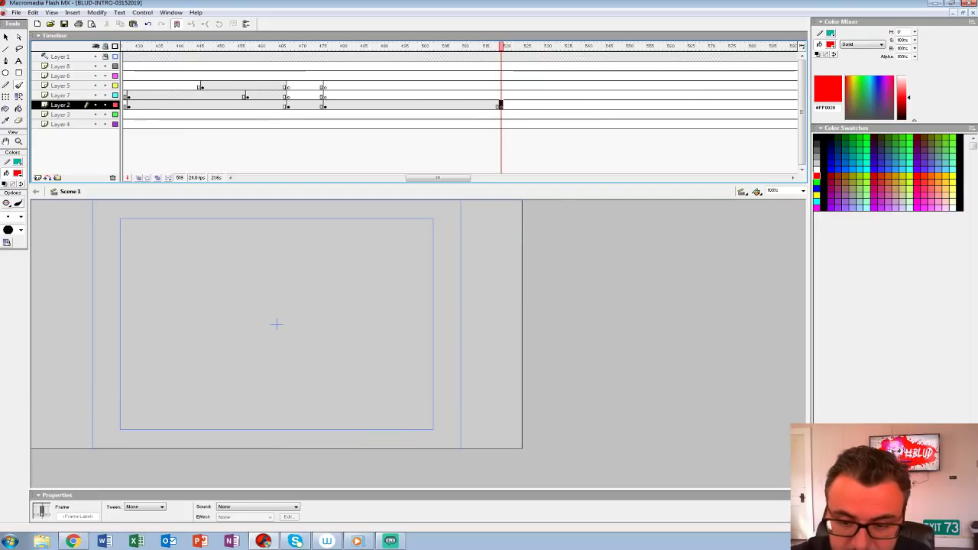
Step: Reduce the timeline's height and recentre the enlarged empty stage for drawing the new shot
key(ctrl+2)
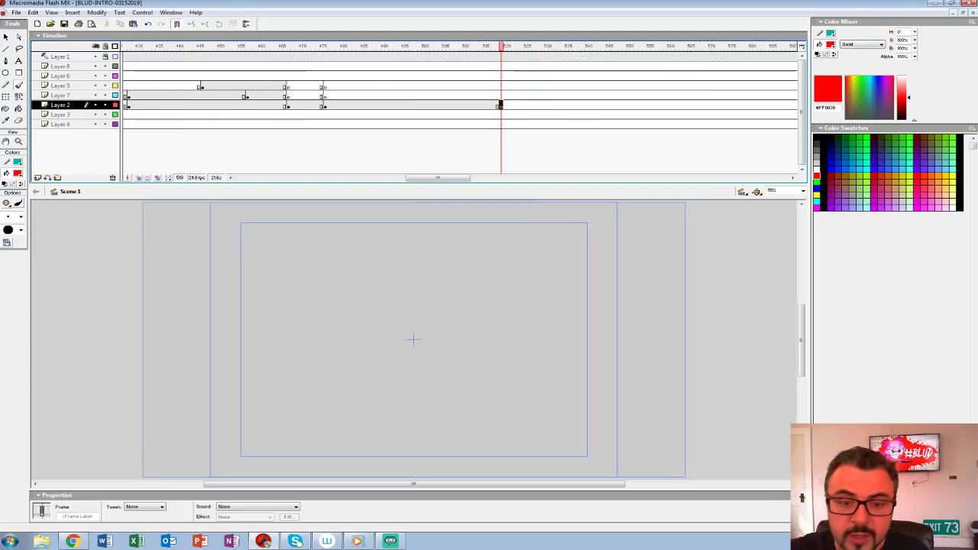
click(19, 142)
alt+click(501, 275)
click(426, 372)
drag(298, 339, 297, 330)
key(b)
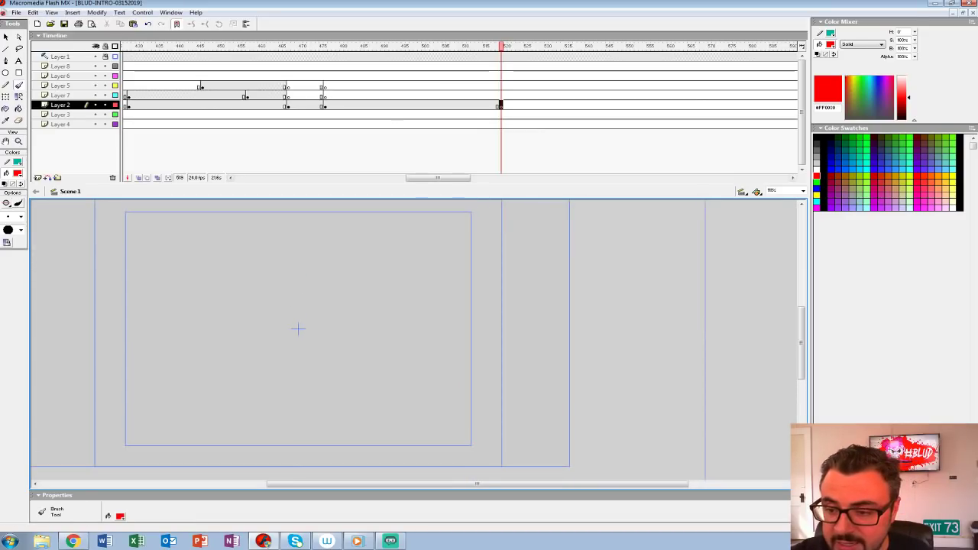
drag(283, 197, 283, 151)
drag(298, 282, 338, 304)
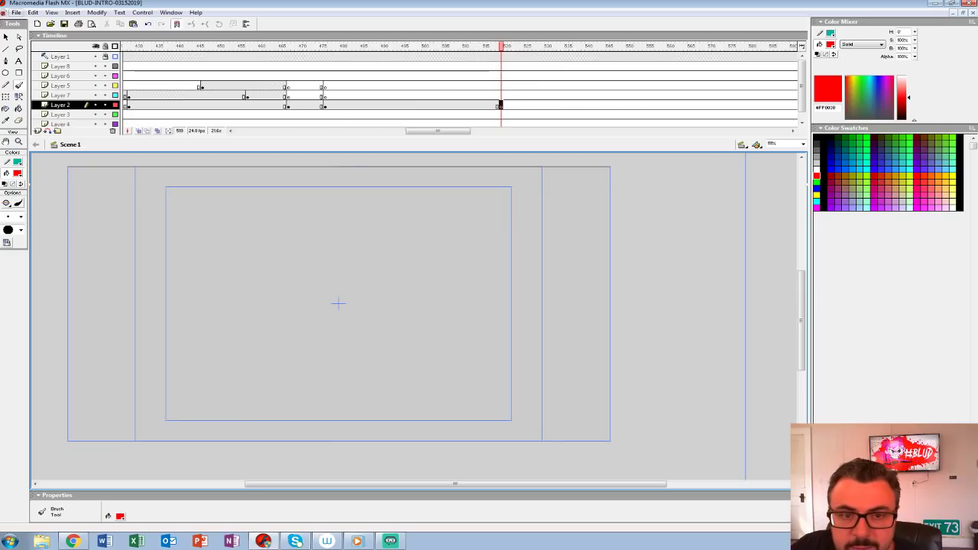
click(16, 12)
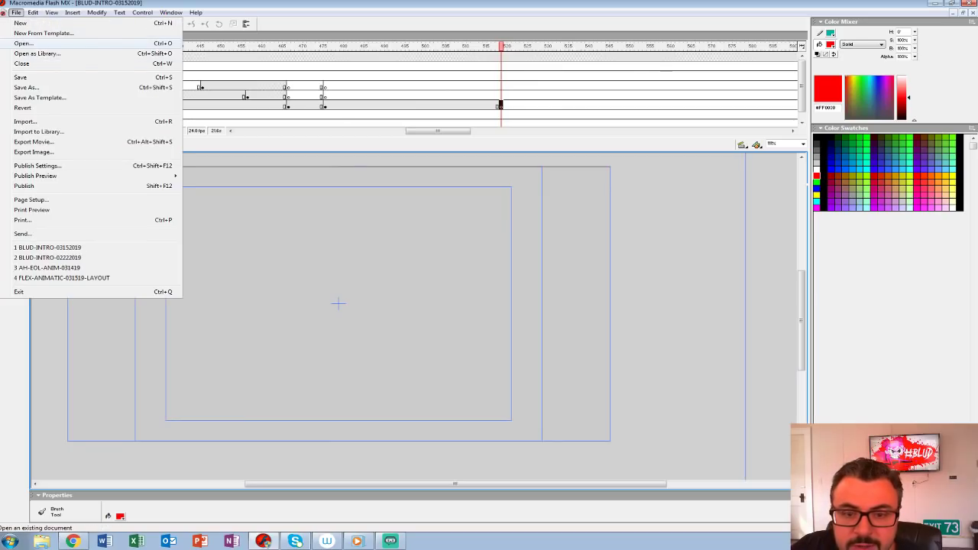
key(Return)
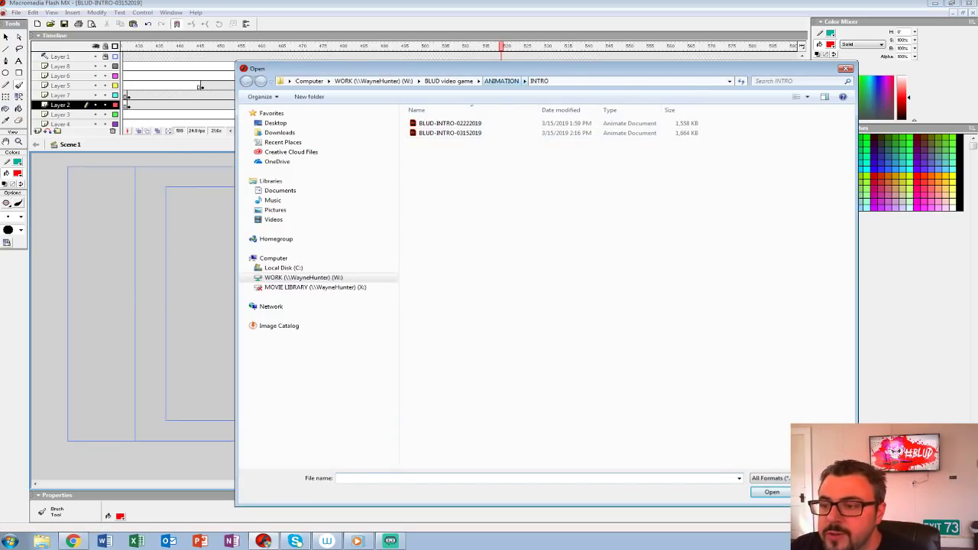
click(501, 80)
click(448, 80)
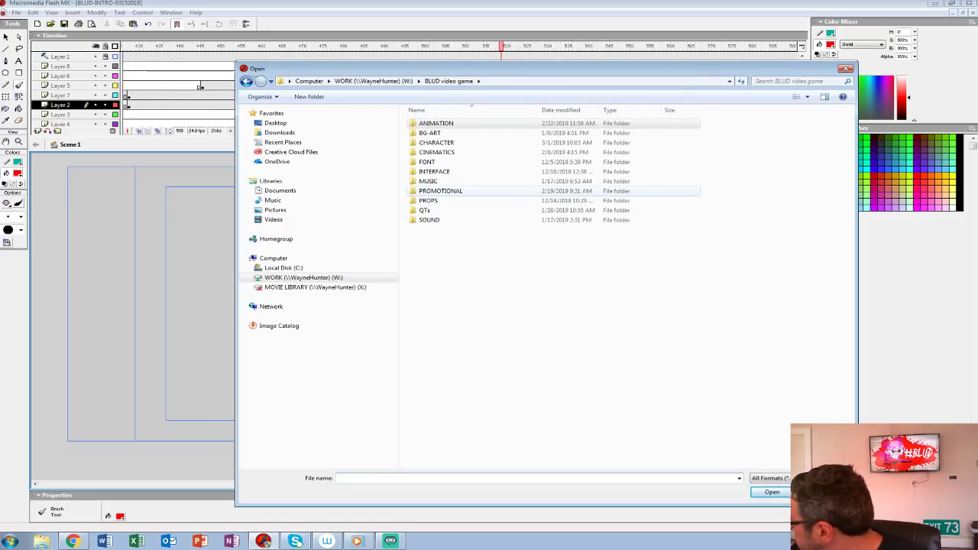
double_click(440, 190)
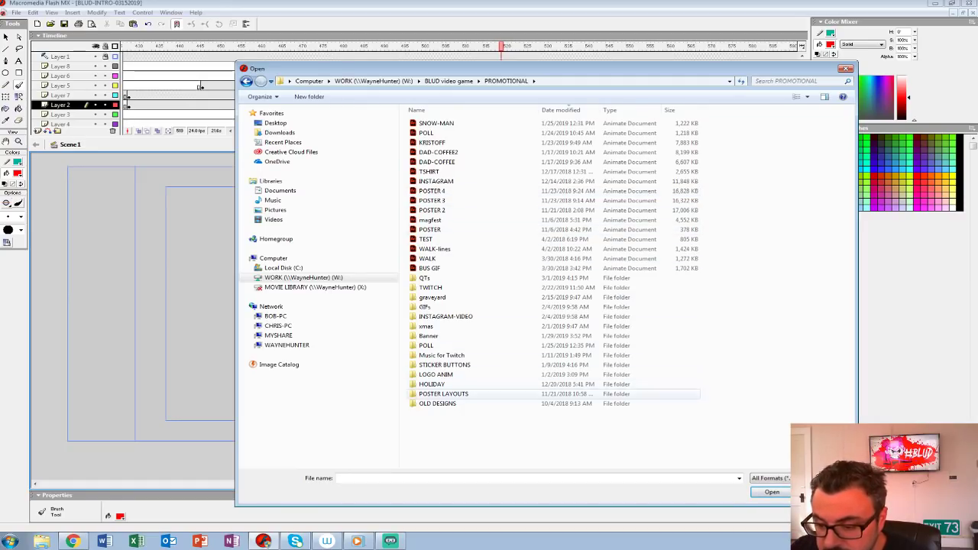
double_click(443, 394)
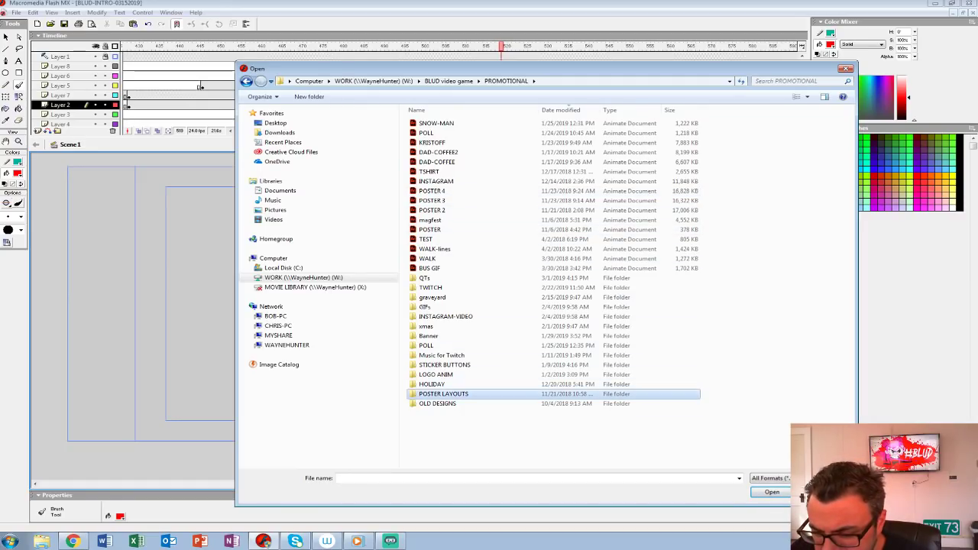
click(506, 81)
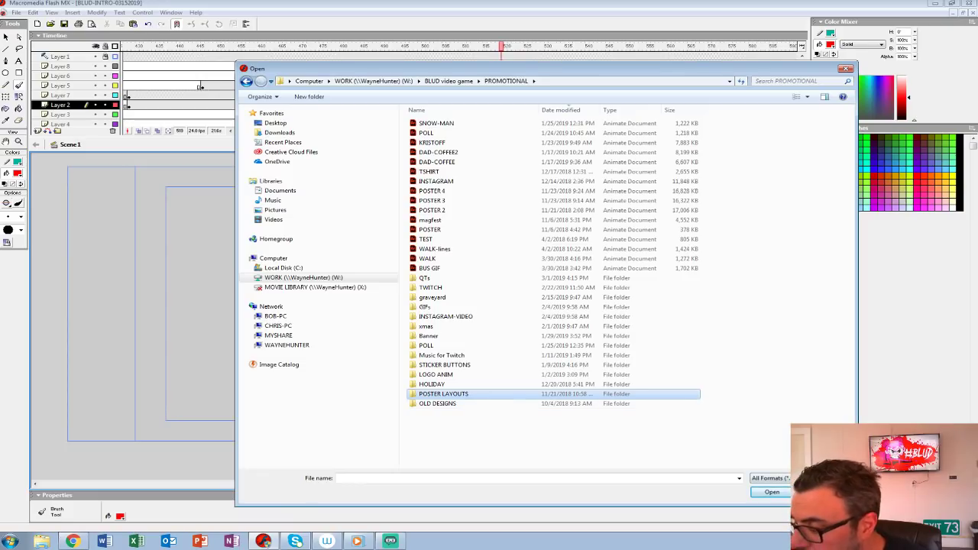
key(Escape)
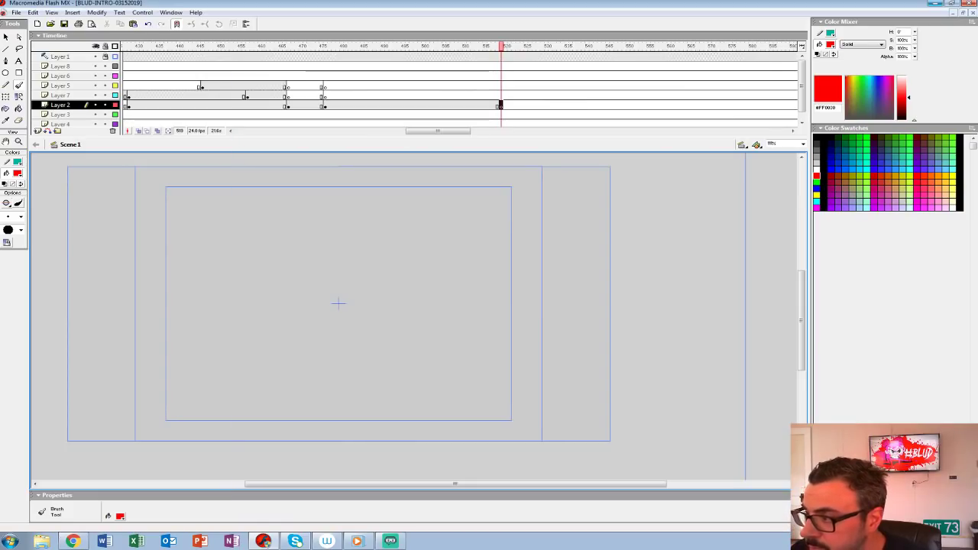
Step: Switch to Windows Explorer and browse the PROMOTIONAL folder inside BLUD video game on the W: drive
click(935, 3)
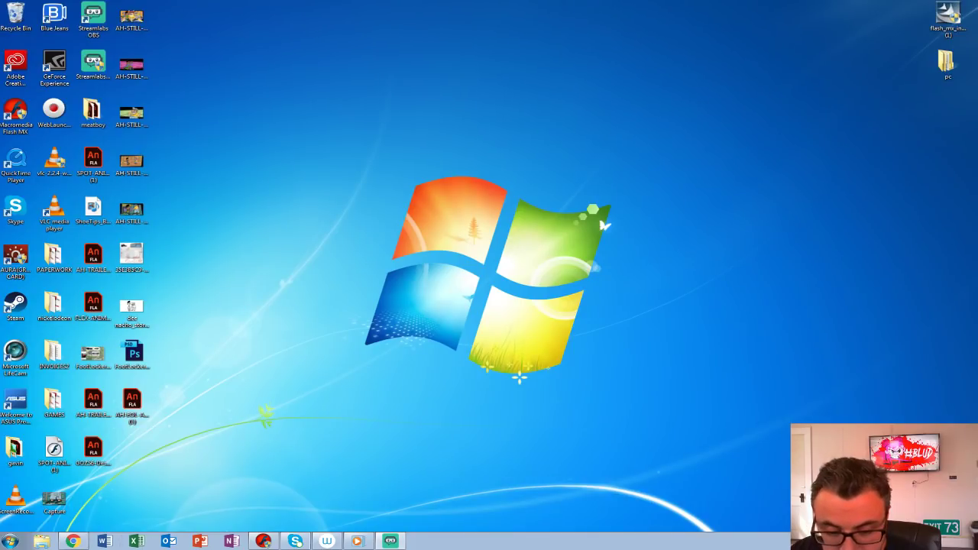
click(42, 540)
click(418, 333)
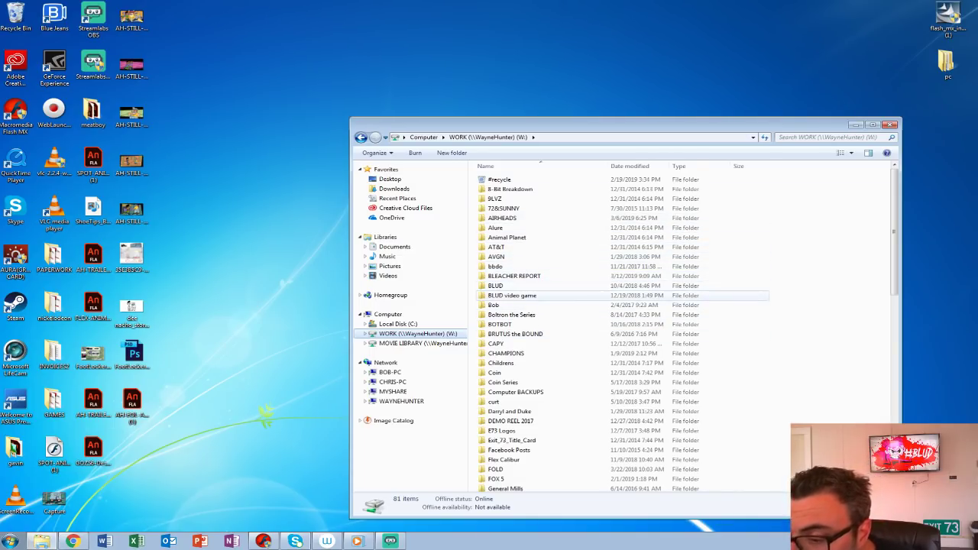
double_click(512, 295)
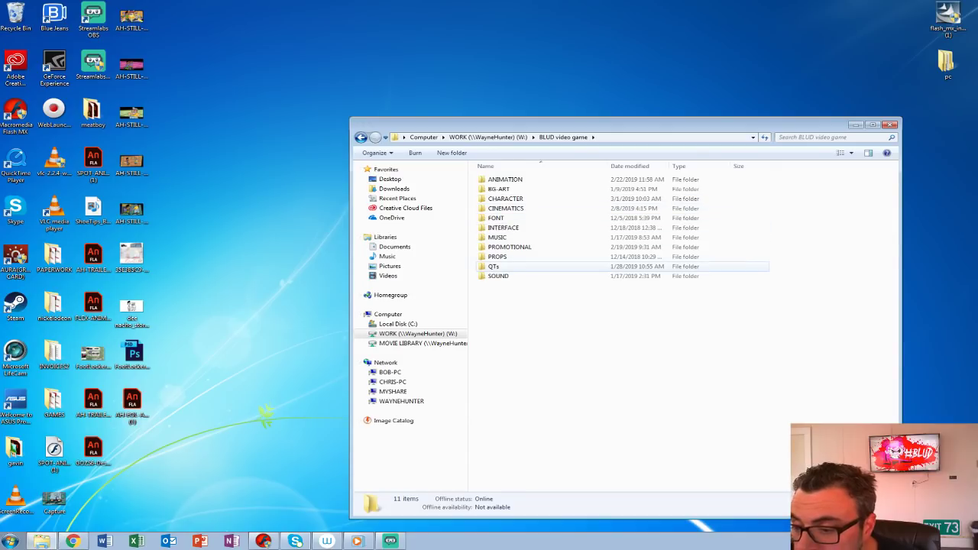
double_click(509, 247)
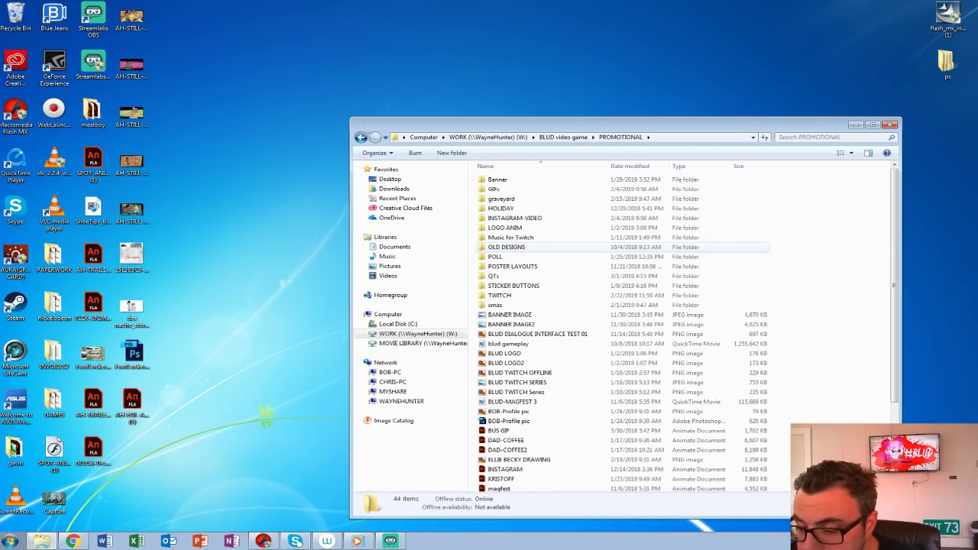
scroll(535, 246, down, 1)
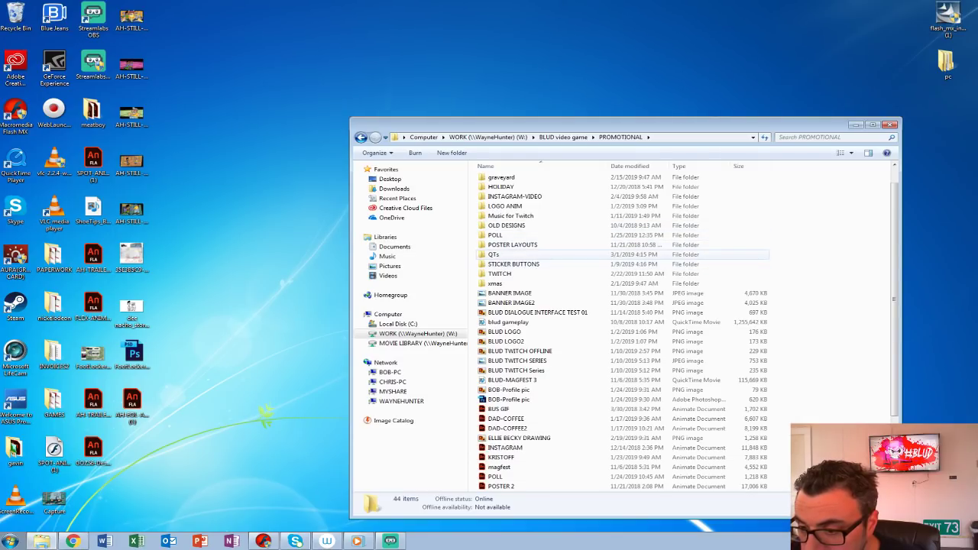
scroll(535, 253, up, 1)
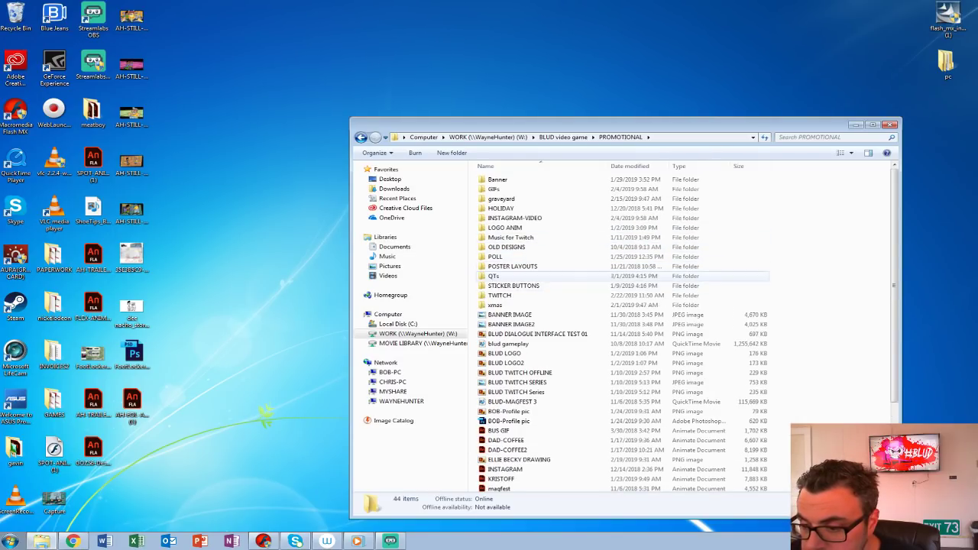
Step: Open the POSTER LAYOUTS folder and view the images POSTER LAYOUTS_0004 through POSTER LAYOUTS_0001
double_click(512, 265)
double_click(520, 208)
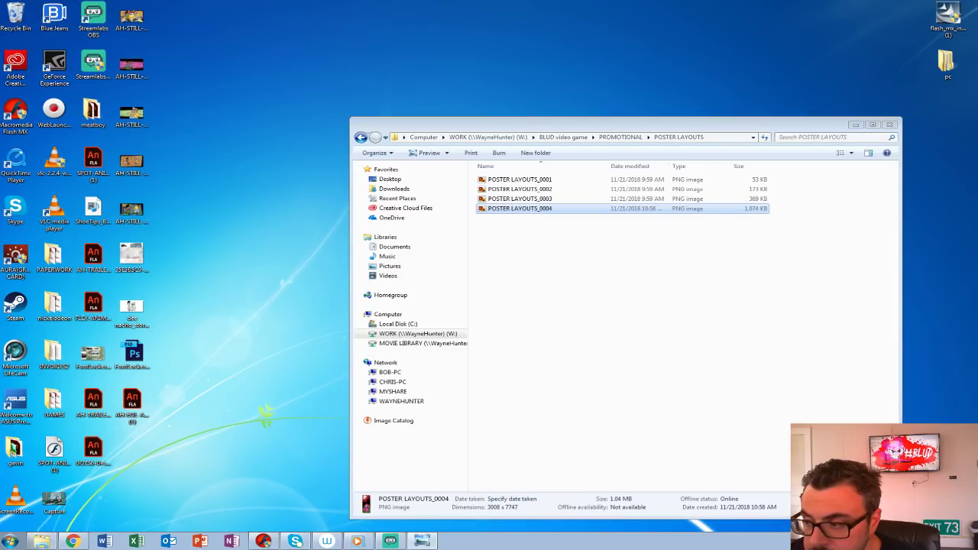
double_click(519, 199)
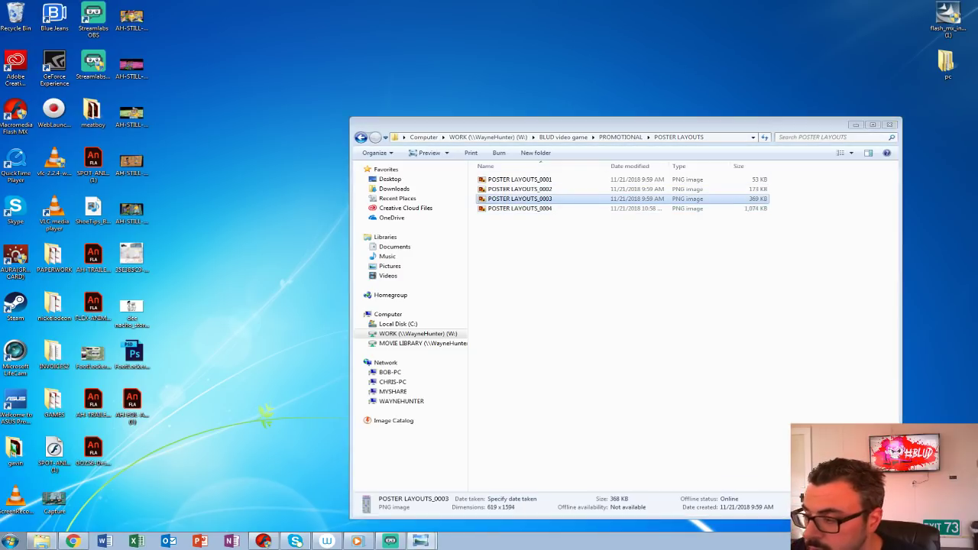
double_click(520, 189)
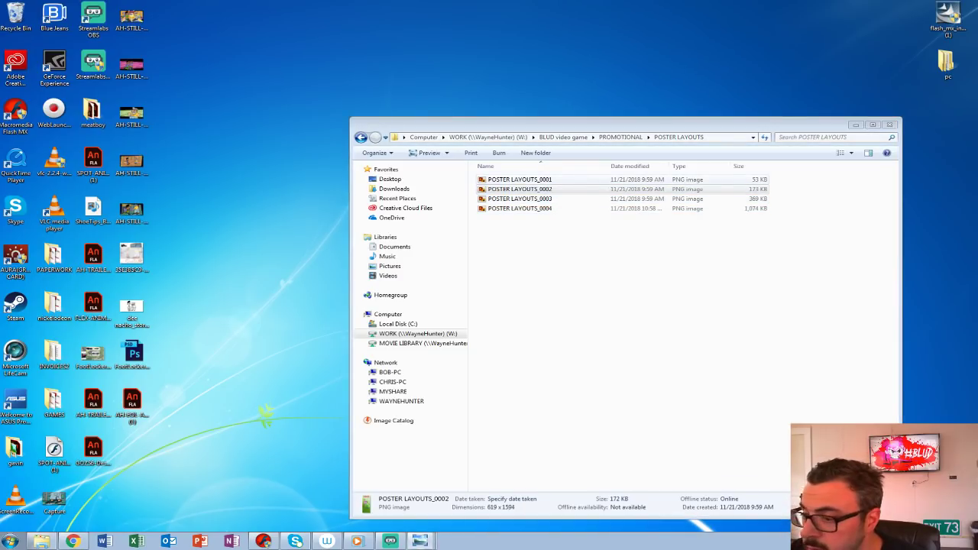
double_click(519, 179)
Step: Open the Banner folder in PROMOTIONAL and view the BLUD-BANNER poster image in a maximized window
click(621, 138)
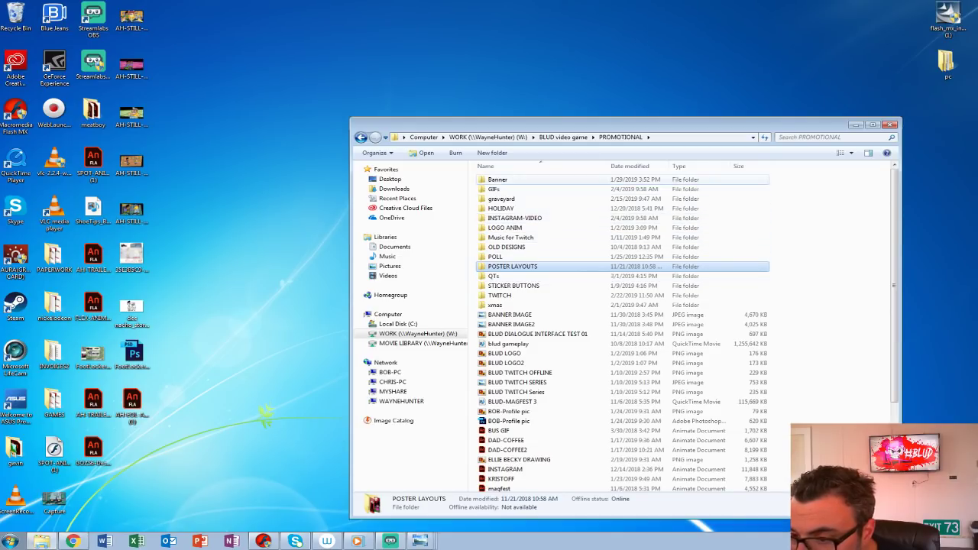
double_click(498, 179)
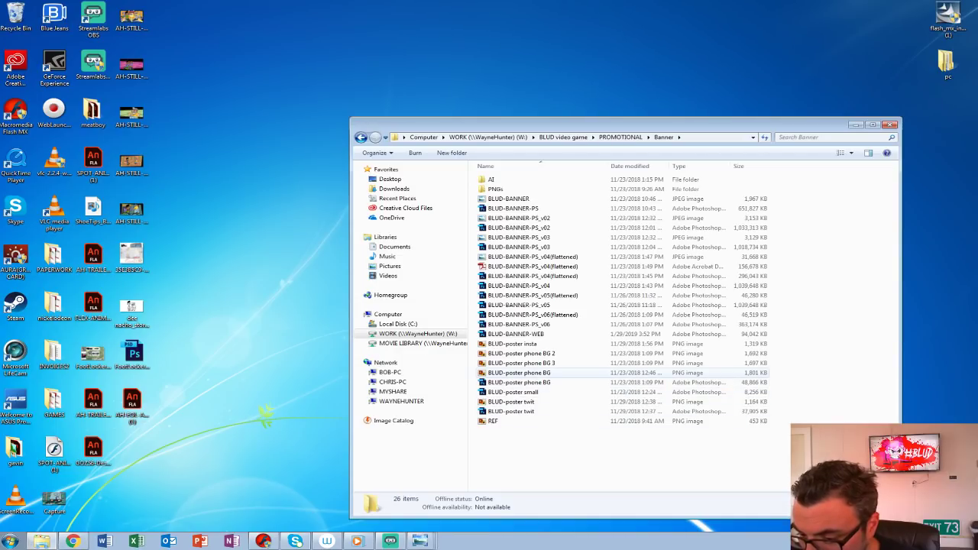
double_click(509, 198)
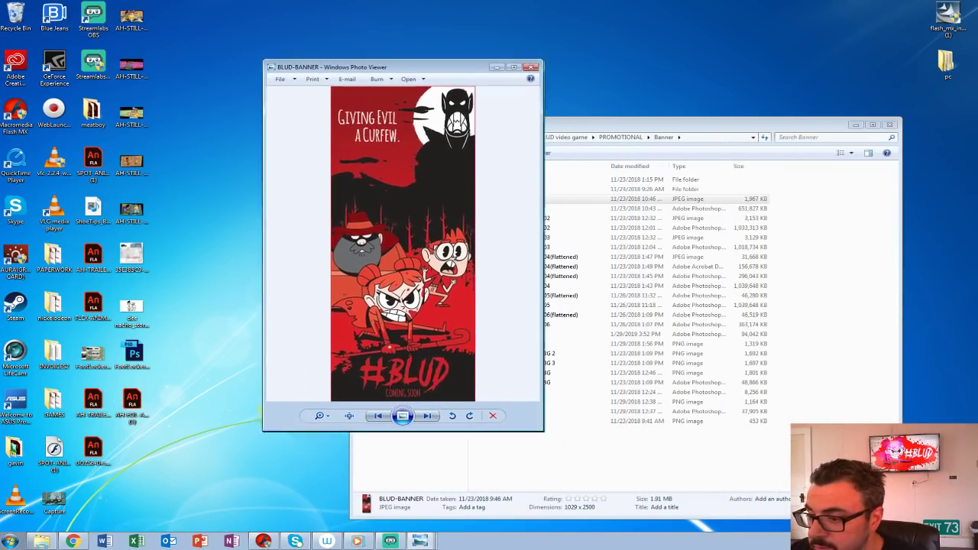
click(524, 73)
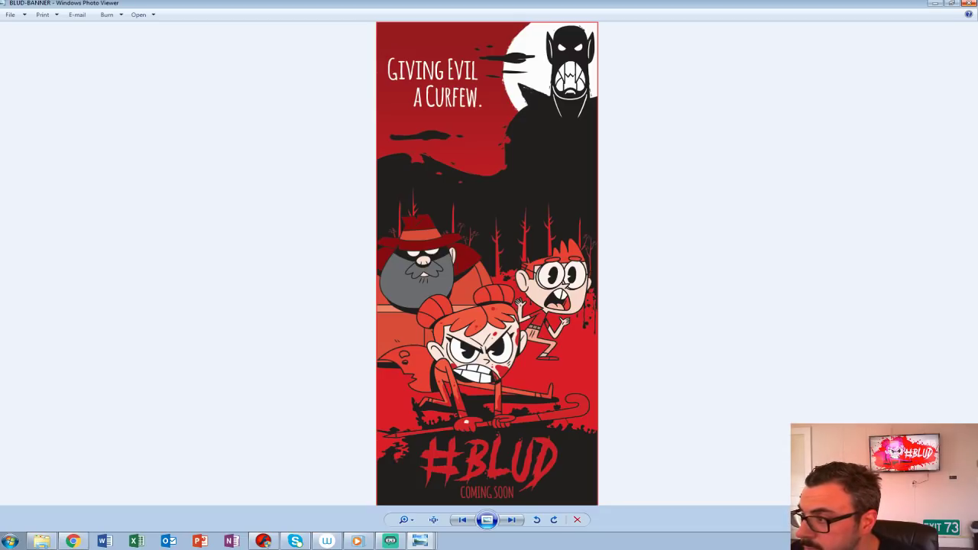
Step: Close the banner image, return to Macromedia Flash MX, and check the previous chase drawing behind frame 519 with onion skinning
click(968, 3)
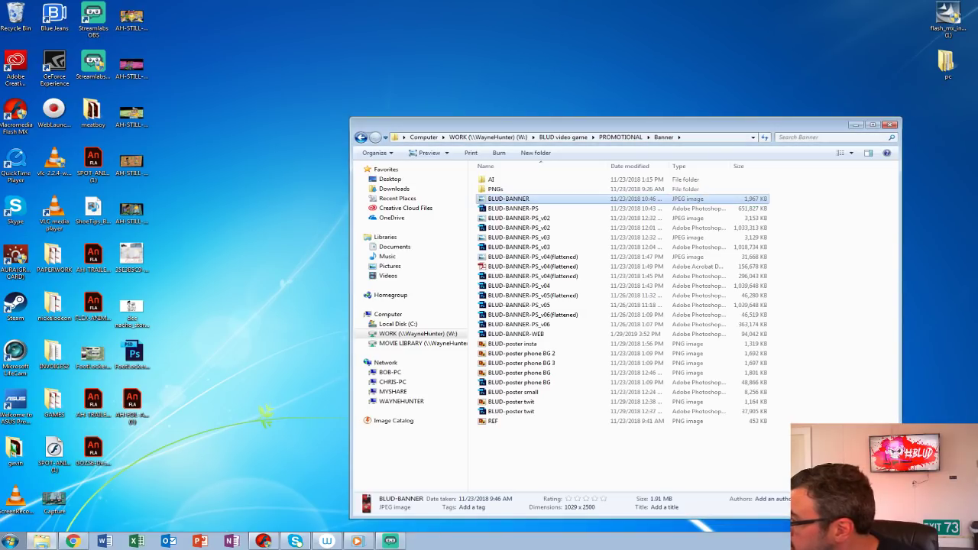
click(263, 541)
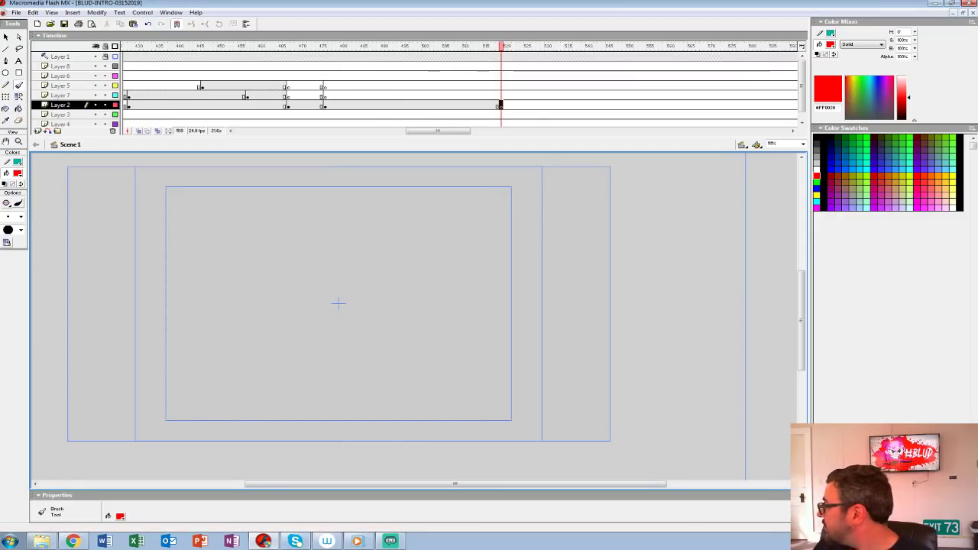
click(139, 131)
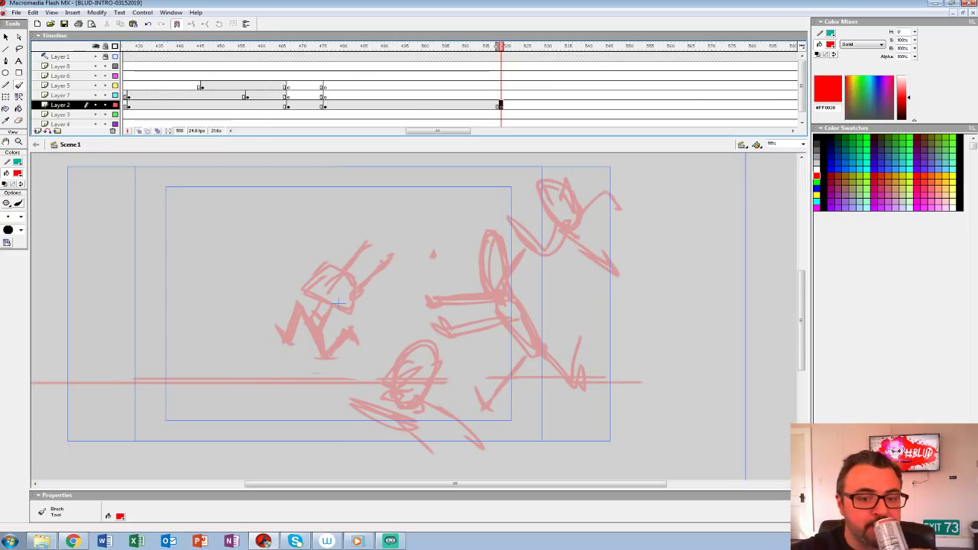
key(z)
click(139, 130)
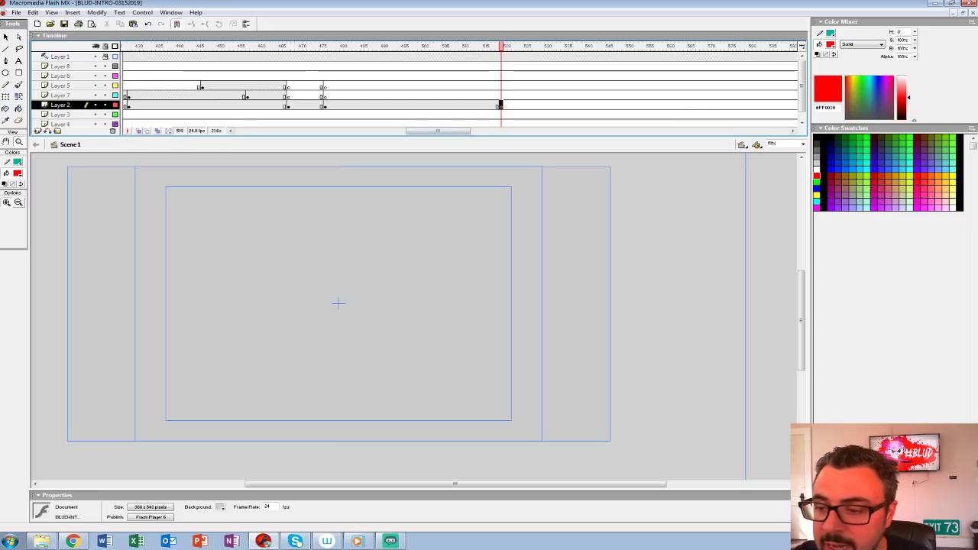
drag(419, 137, 418, 97)
drag(418, 252, 420, 283)
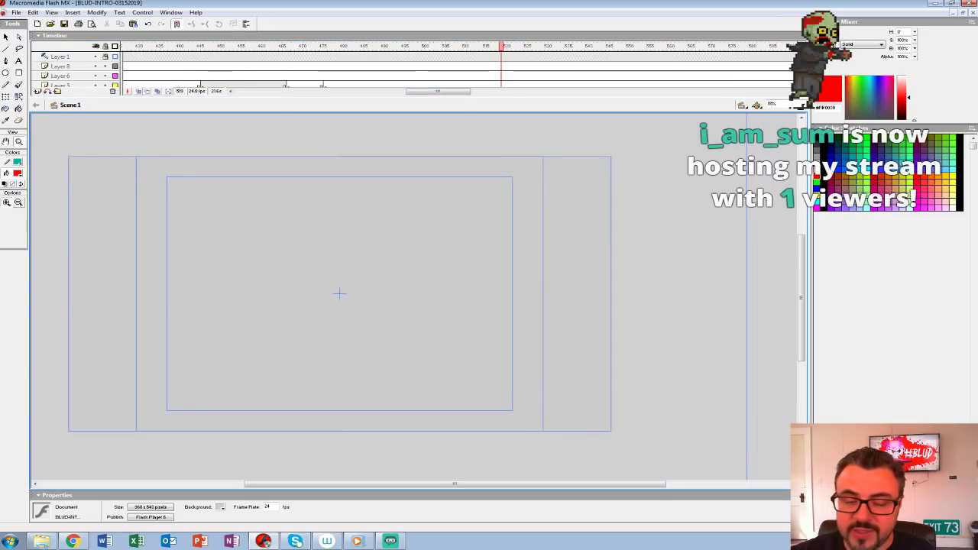
Step: Open FLEX-FIGHT-PART-004-FINAL-MX Export from the PART-004 folder of Flex Calibur's ANIM folder on the W: drive
click(17, 13)
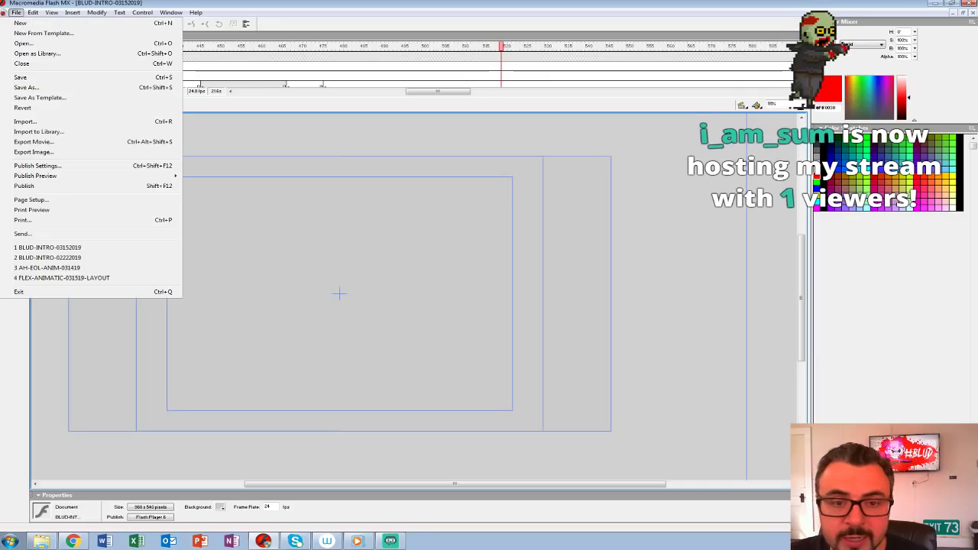
click(25, 43)
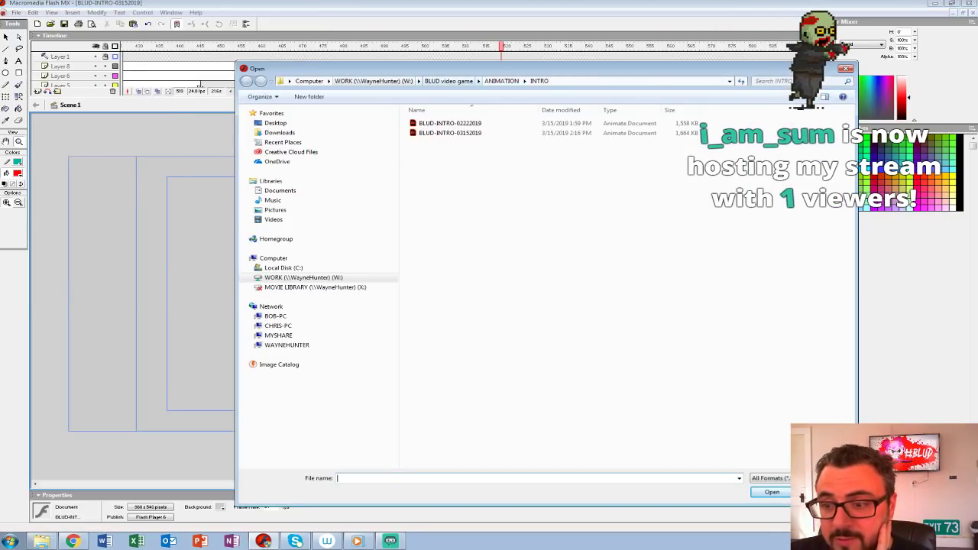
click(373, 81)
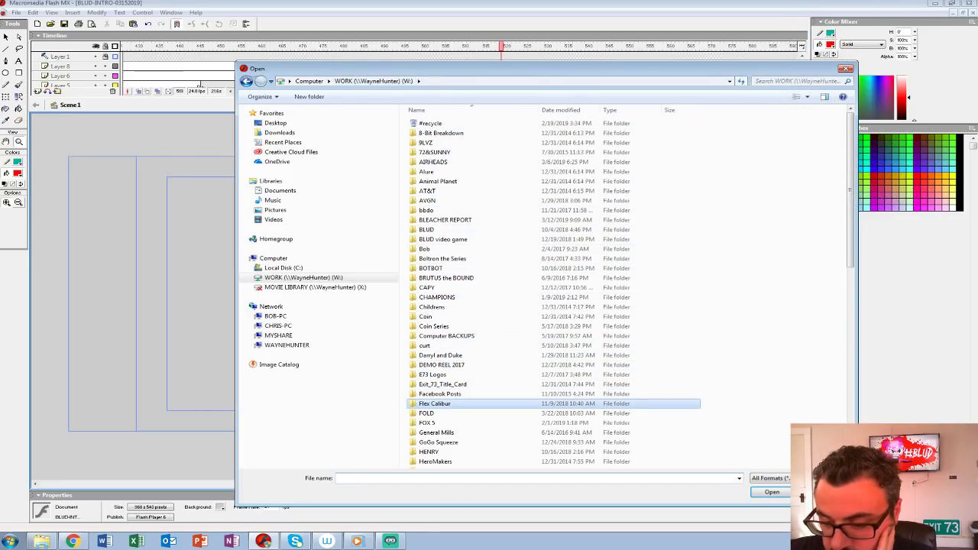
double_click(434, 403)
double_click(428, 132)
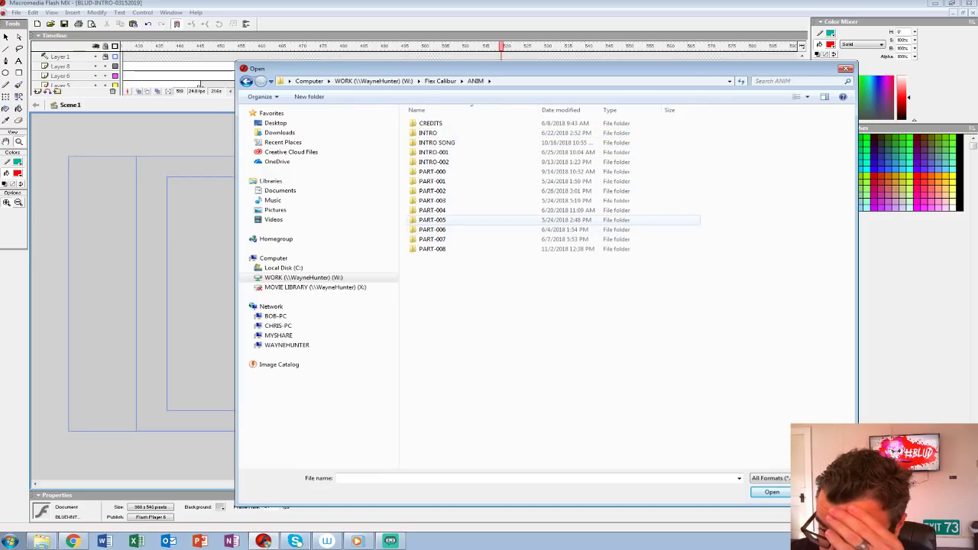
double_click(431, 210)
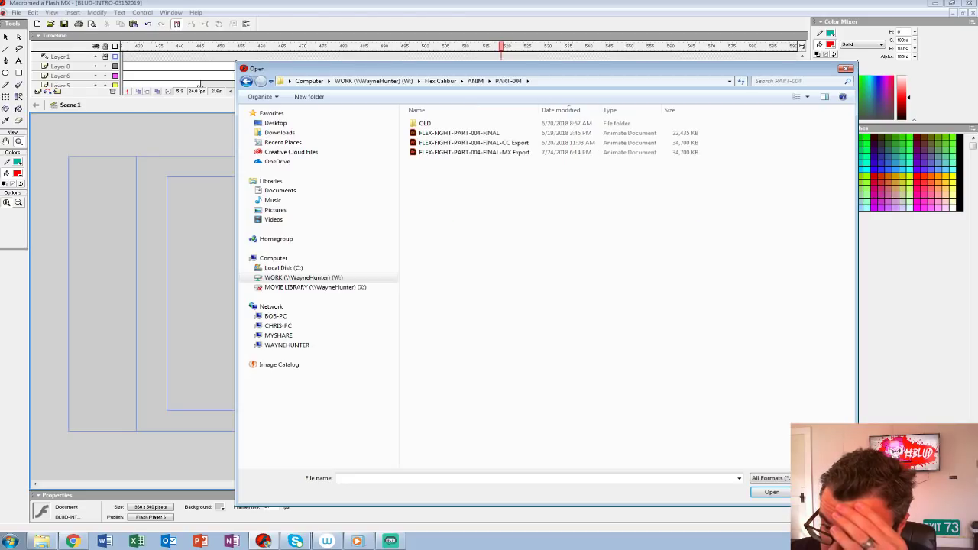
double_click(474, 152)
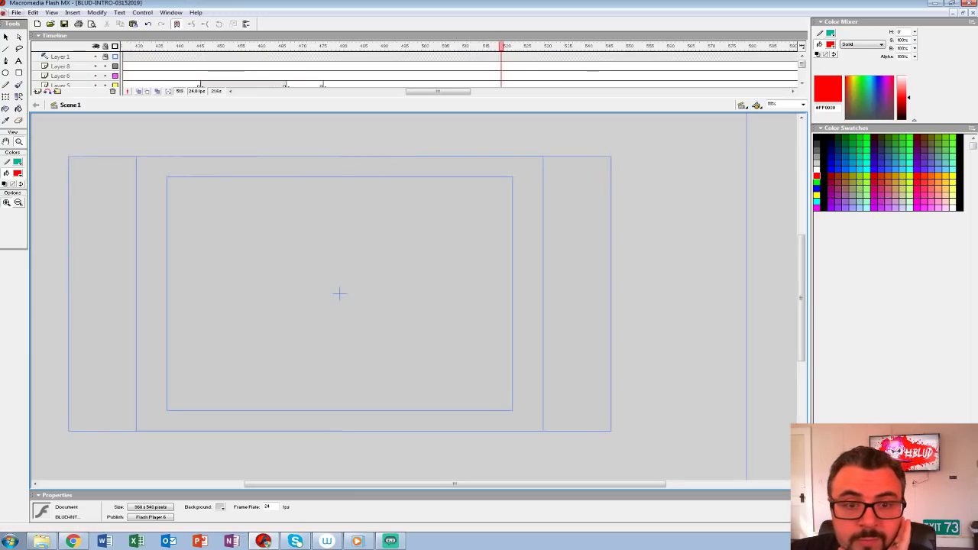
Step: Replace the opened fight file with FLEX-FIGHT-PART-003-052418-final - MX export from the PART-003 folder
click(16, 12)
click(27, 44)
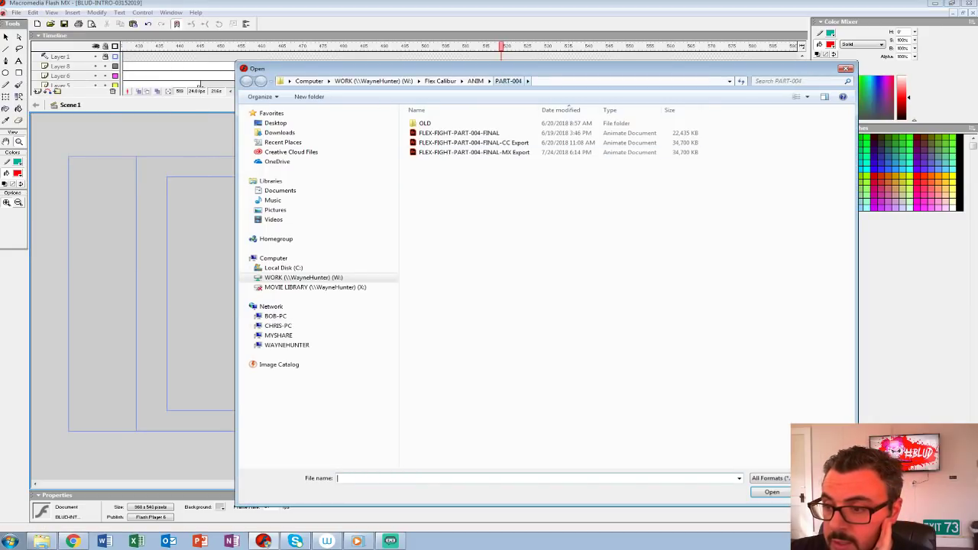
click(476, 81)
double_click(432, 200)
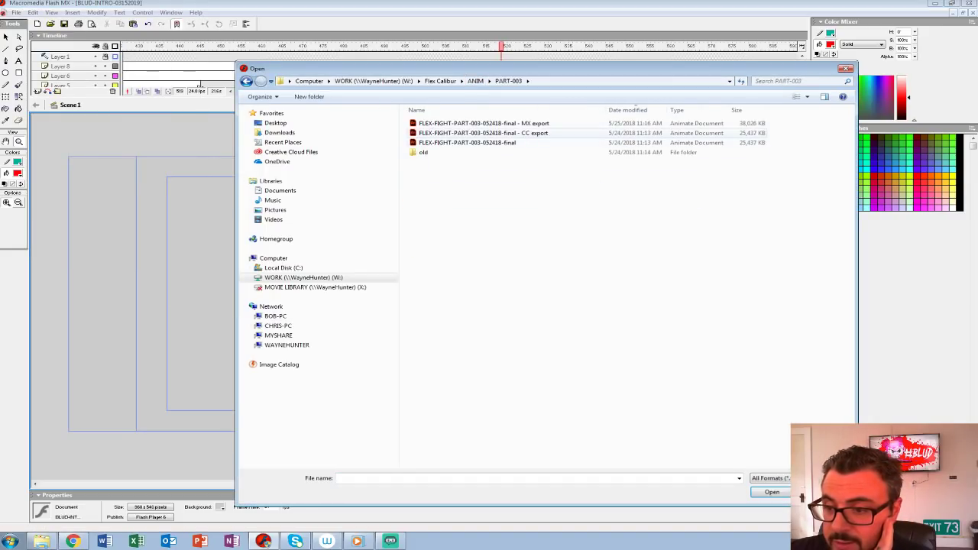
double_click(484, 123)
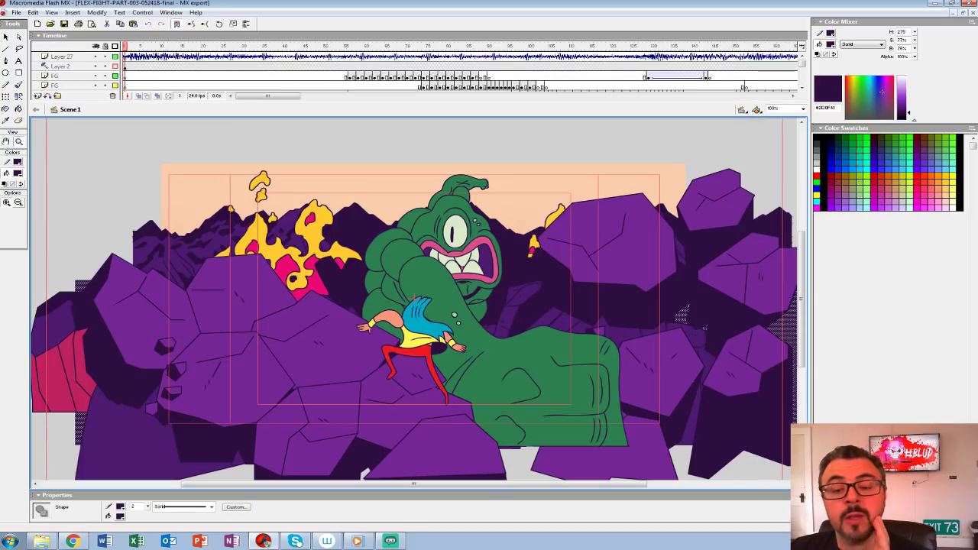
Step: Examine the full layer stack of the fight scene in an enlarged timeline with the stage at 100%
key(ctrl+shift+w)
drag(419, 101, 418, 199)
key(ctrl+shift+w)
key(ctrl+shift+w)
drag(419, 199, 419, 319)
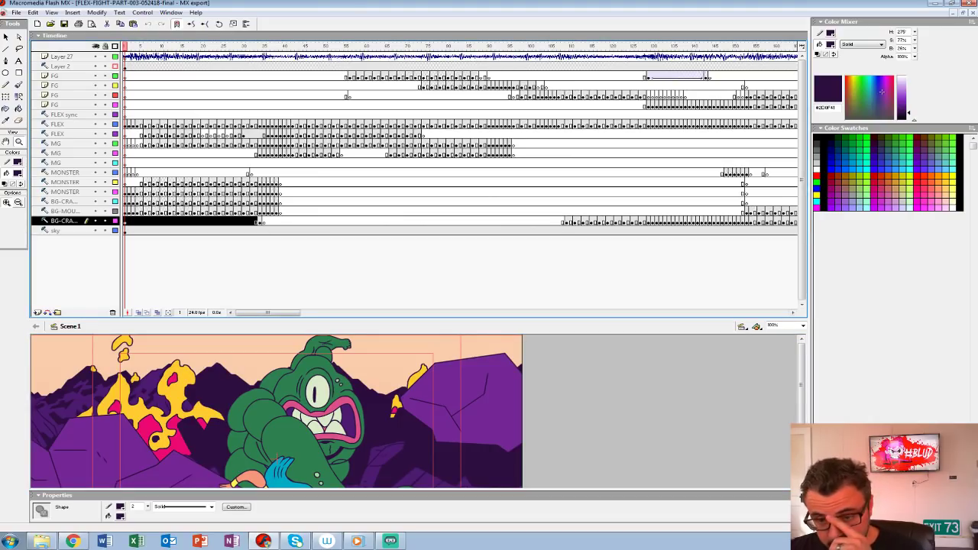
drag(418, 319, 419, 131)
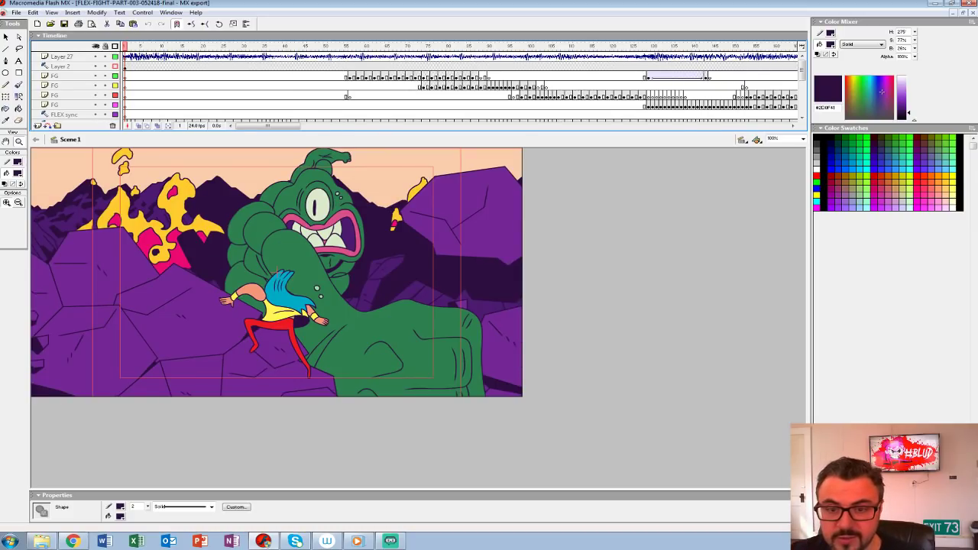
Step: Play the fight scene briefly and lower the volume envelope of the SC-FIGHT PART 1 sound on Layer 27
key(Return)
click(424, 56)
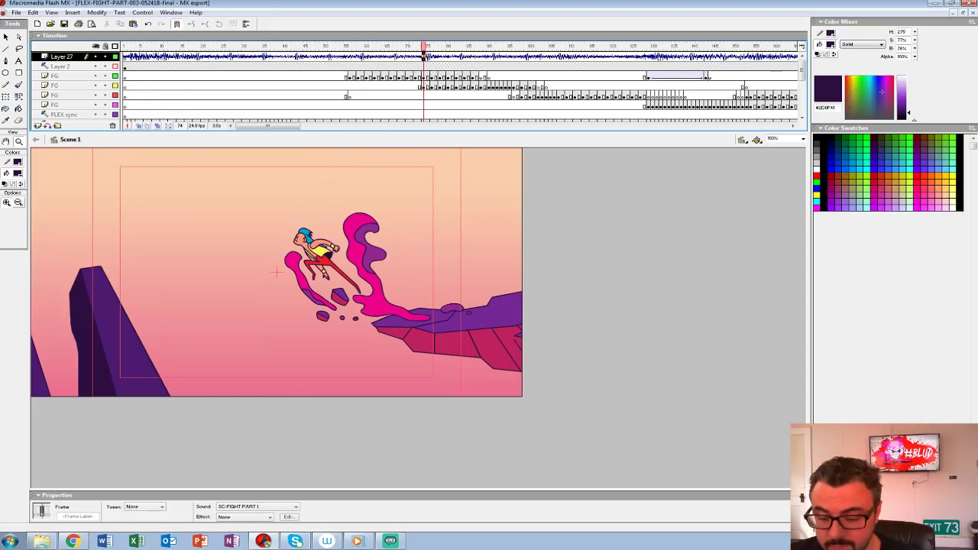
click(288, 517)
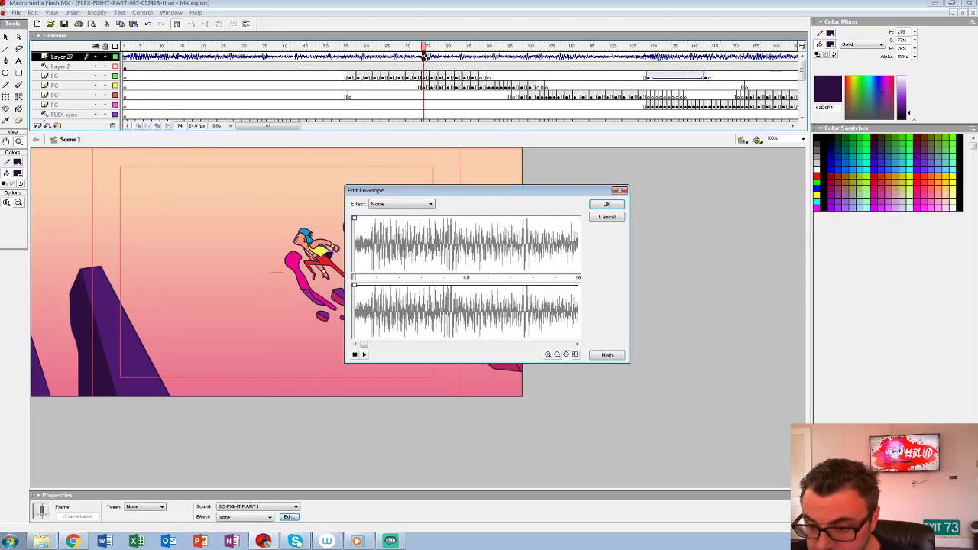
drag(353, 218, 353, 327)
key(Return)
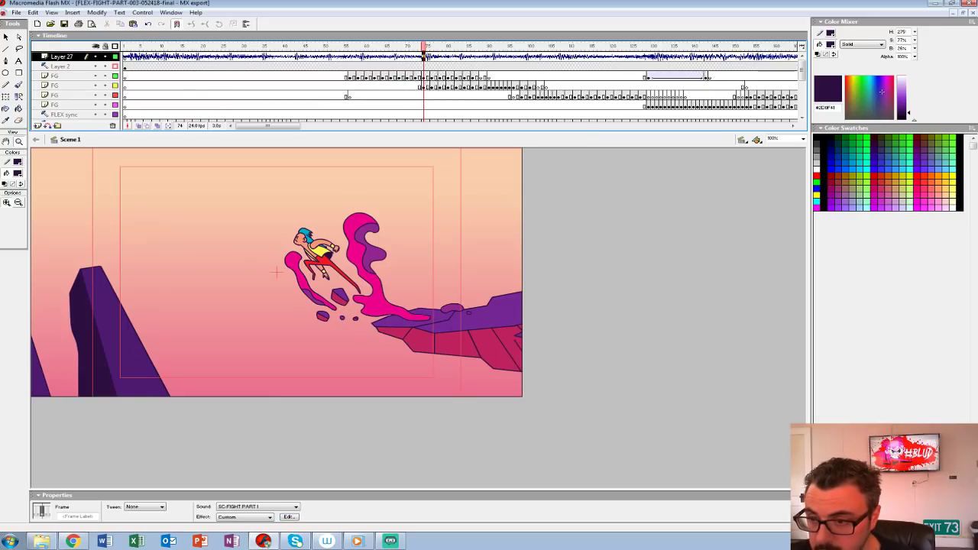
Step: Play the fight scene from its first frame, replay part of it, and close the file to return to BLUD-INTRO-03152019
drag(424, 45, 125, 46)
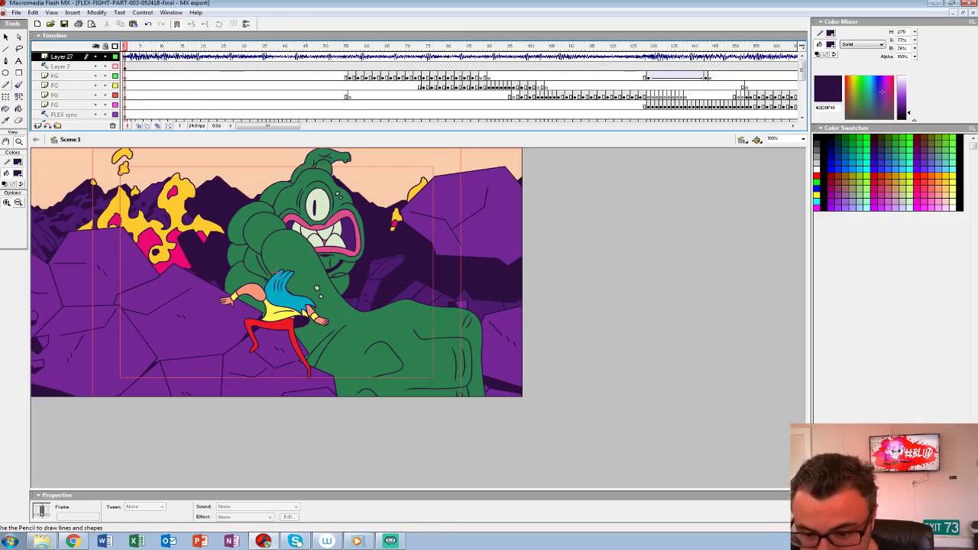
key(Return)
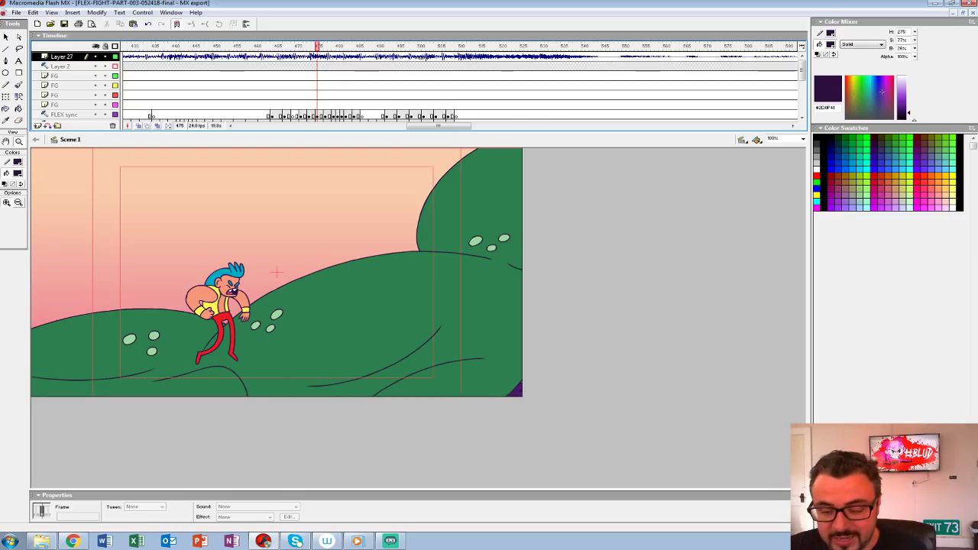
drag(317, 47, 218, 47)
key(Return)
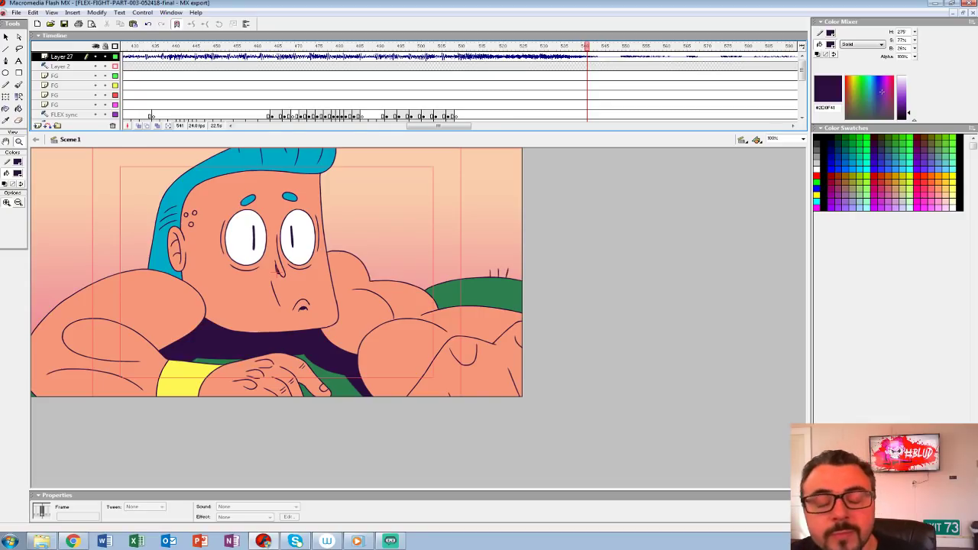
click(313, 86)
key(Return)
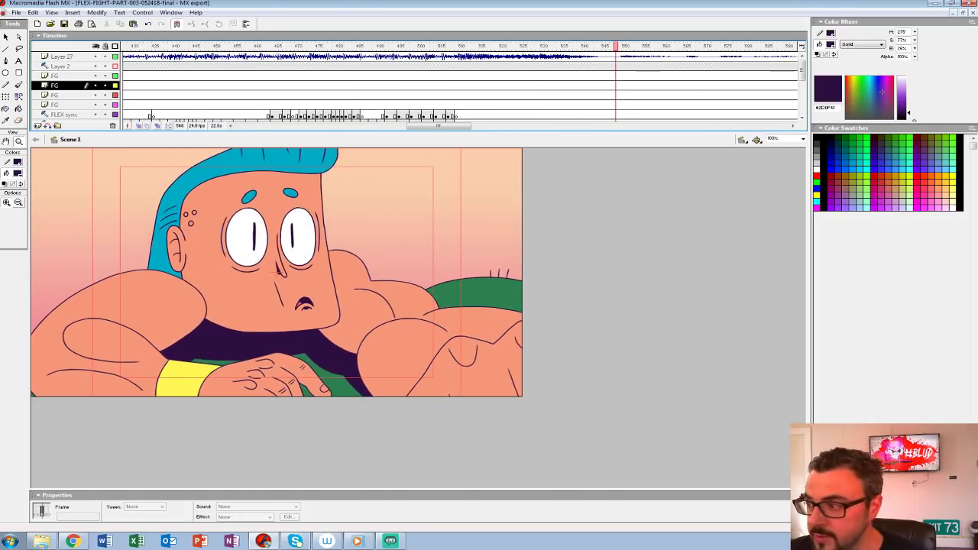
key(ctrl+w)
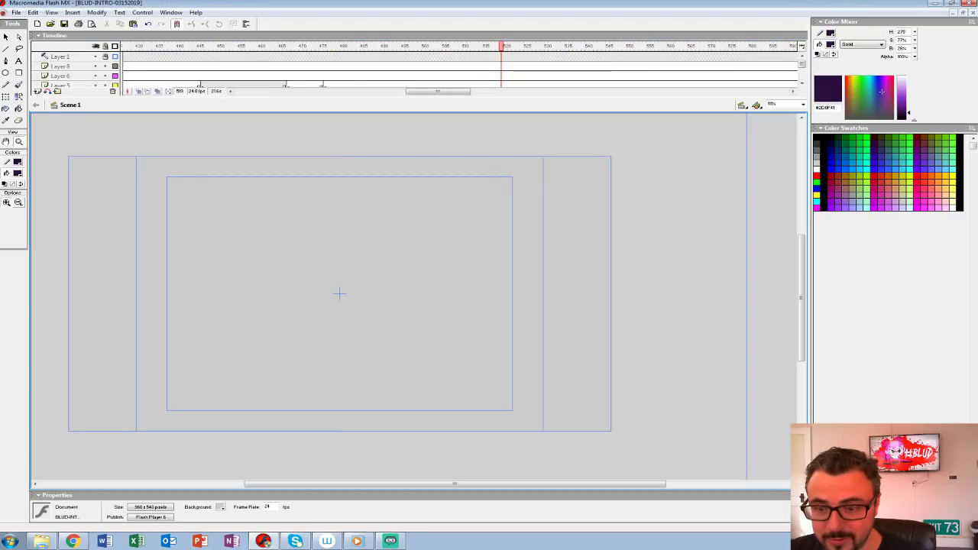
Step: Hide Layer 4 and play the animatic from frame 391 with the stage at 100%
drag(419, 110, 419, 214)
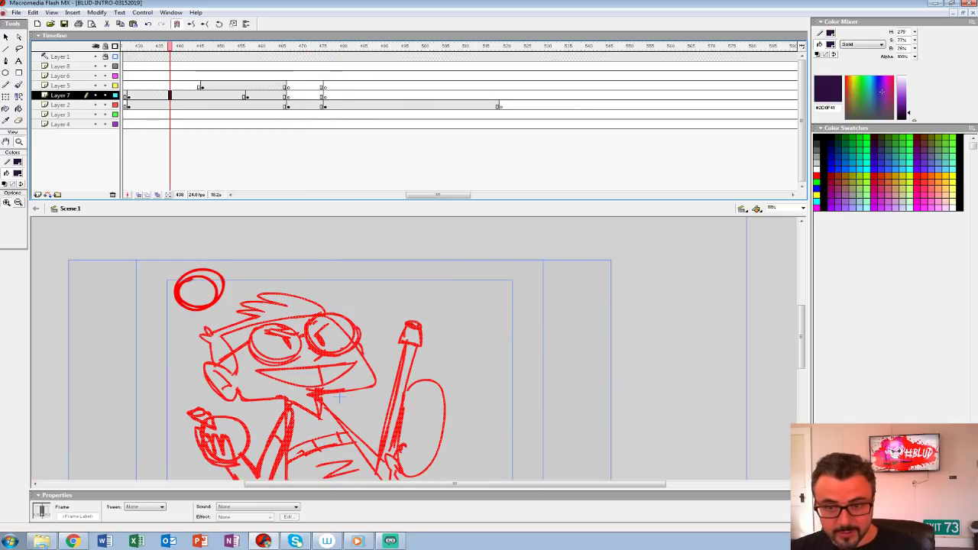
drag(170, 47, 375, 47)
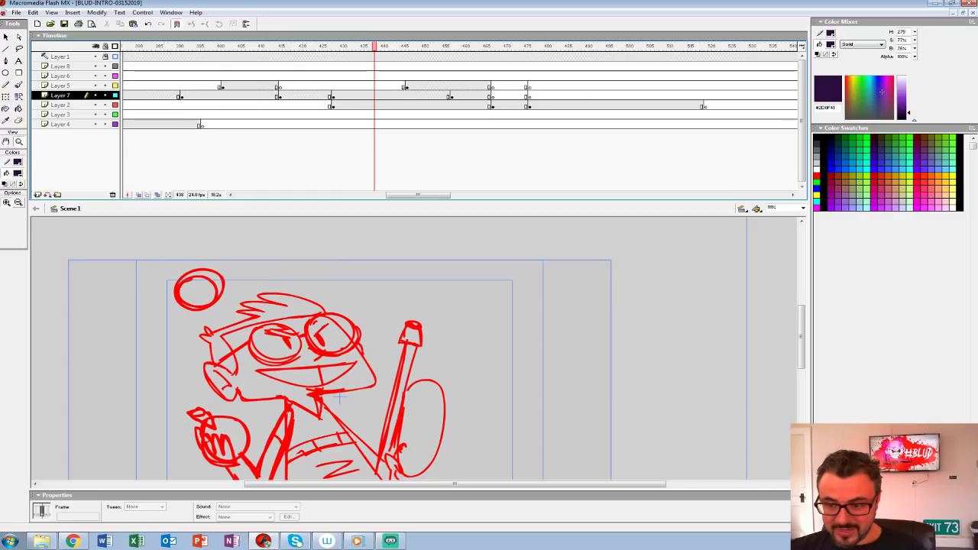
drag(374, 201, 374, 141)
click(182, 86)
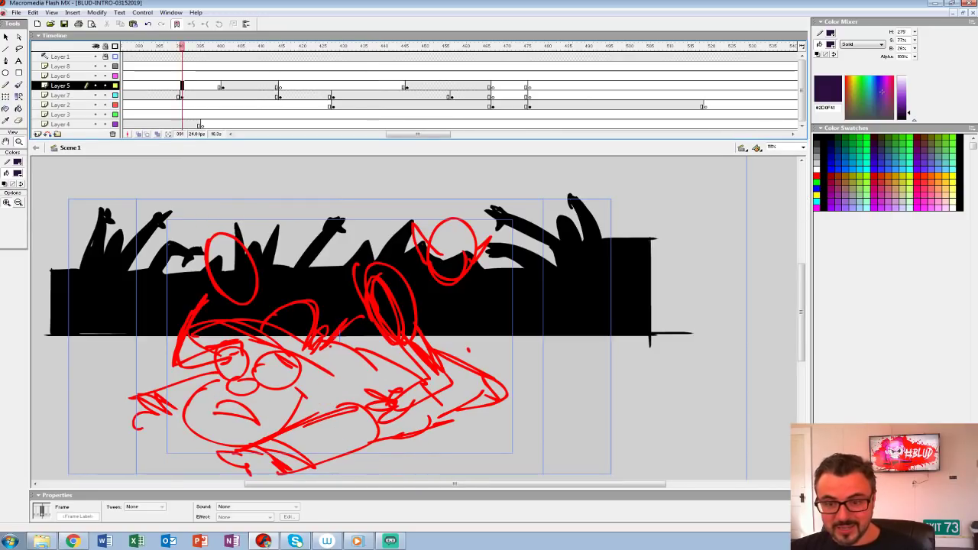
key(ctrl+shift+w)
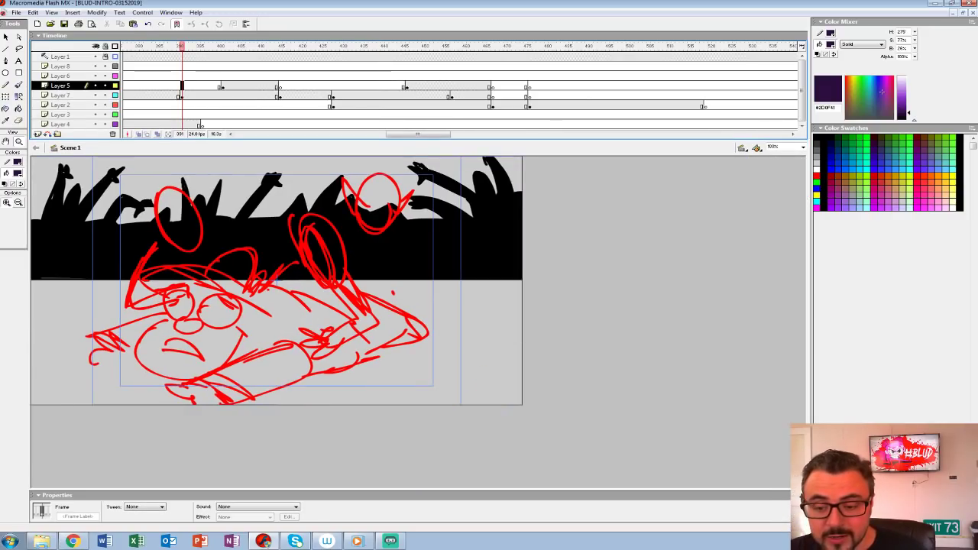
drag(306, 140, 305, 156)
click(95, 123)
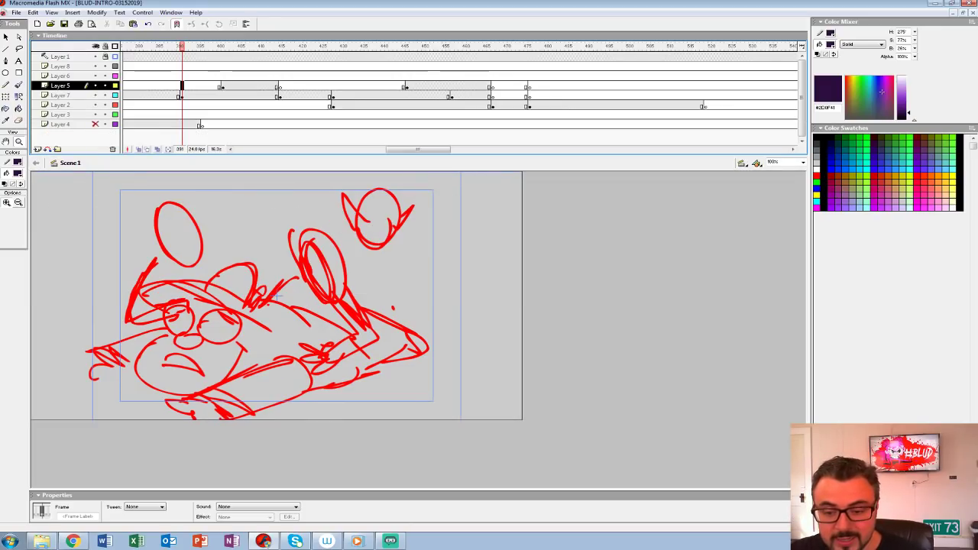
key(Return)
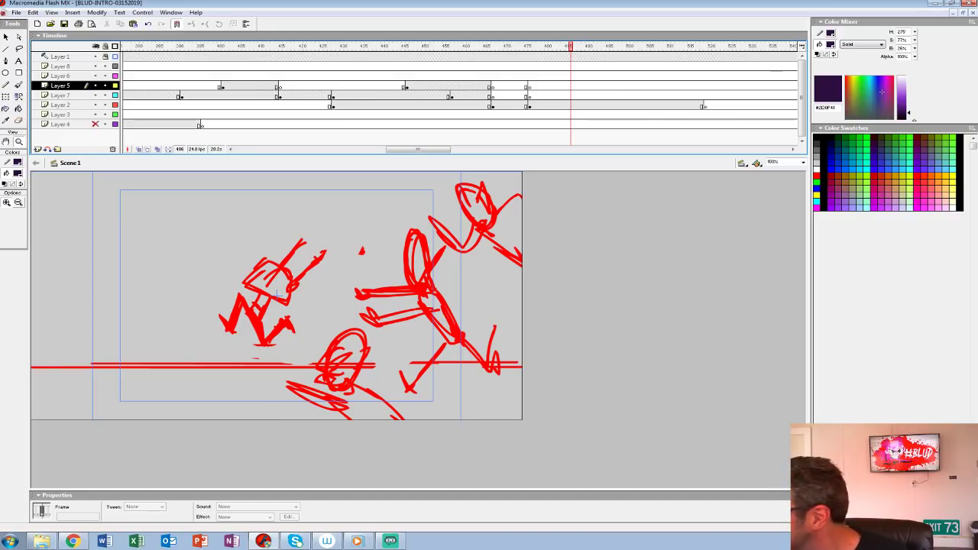
Step: Check the chase drawing at frame 476 and select the empty keyframe at frame 519 on Layer 2
click(527, 47)
click(529, 104)
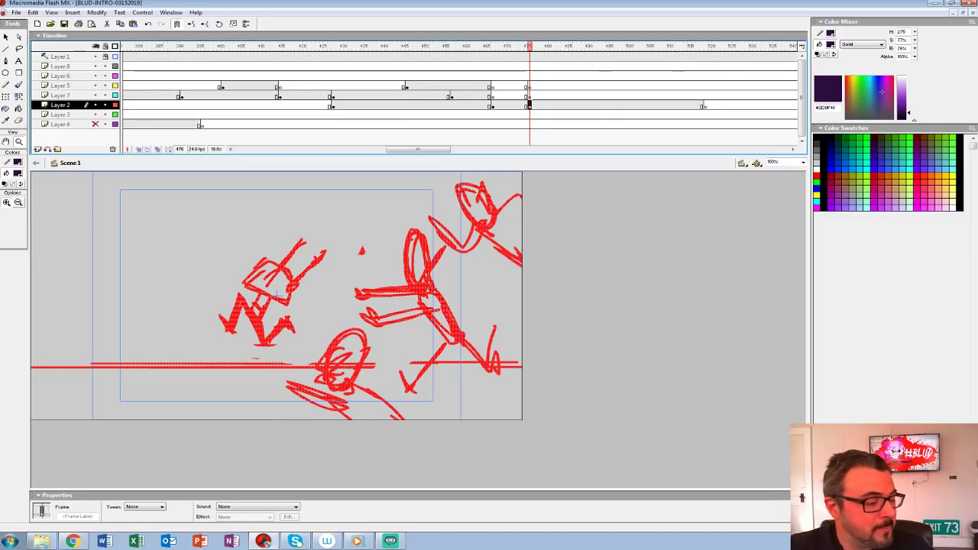
drag(418, 149, 450, 149)
click(386, 105)
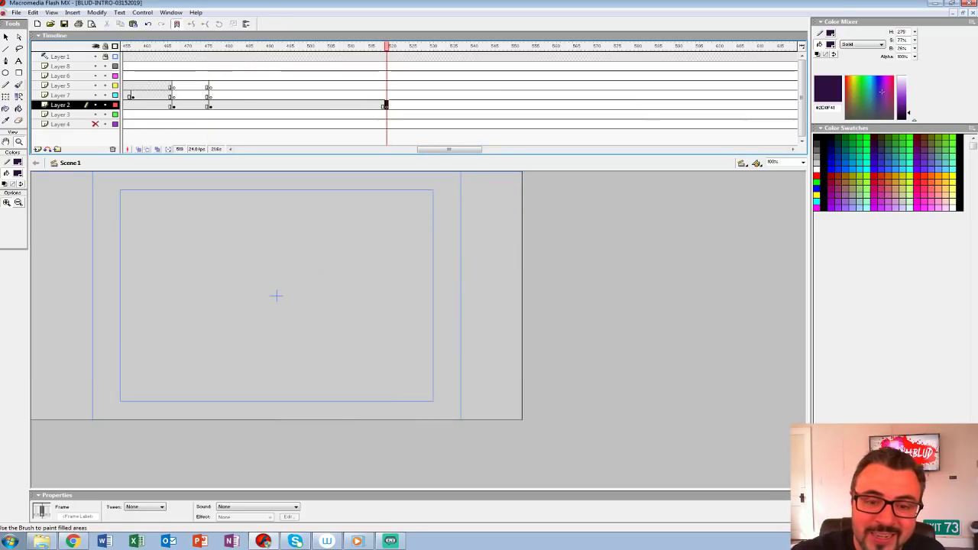
Step: Show the preceding chase drawing with onion skinning, zoom the stage out to 70%, and enlarge the timeline to reveal all layers
key(b)
drag(452, 155, 452, 108)
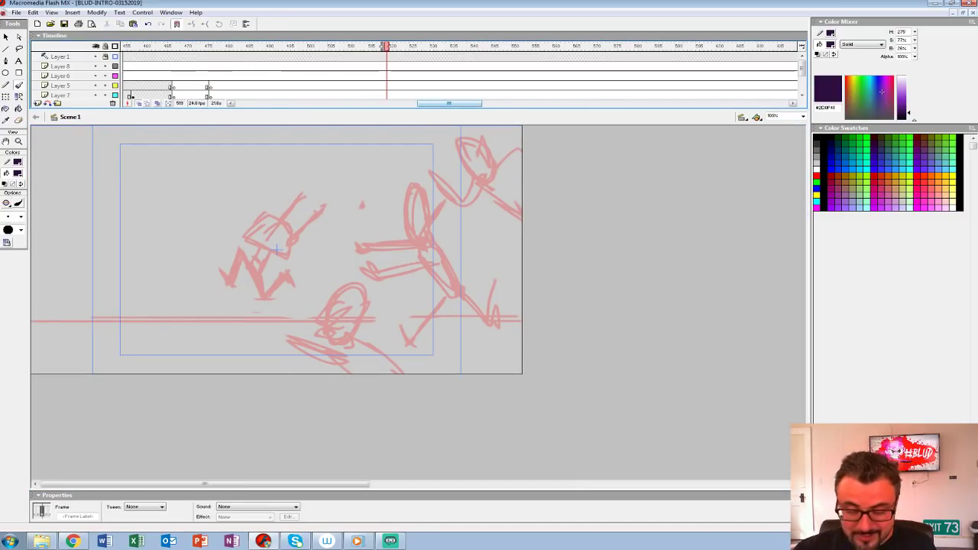
key(z)
click(277, 250)
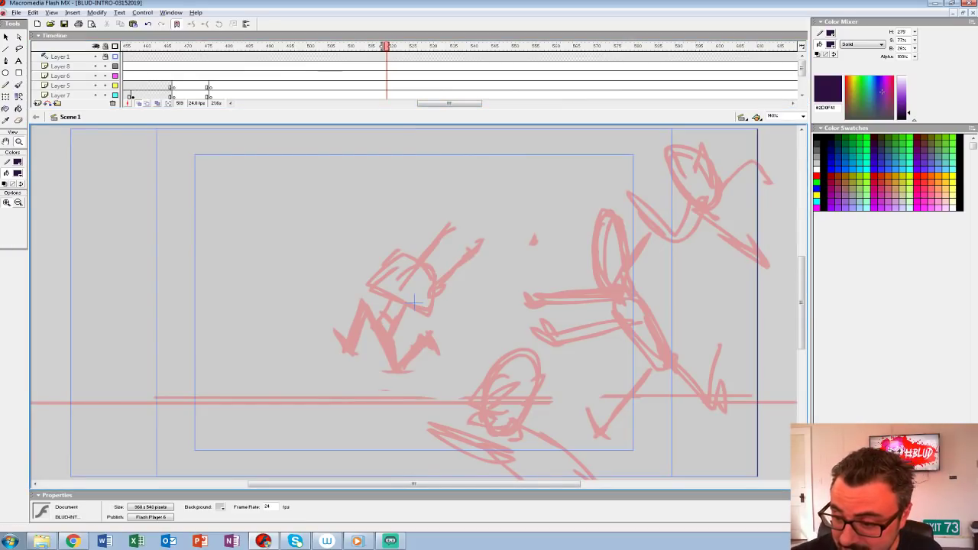
alt+click(507, 305)
drag(452, 109, 452, 164)
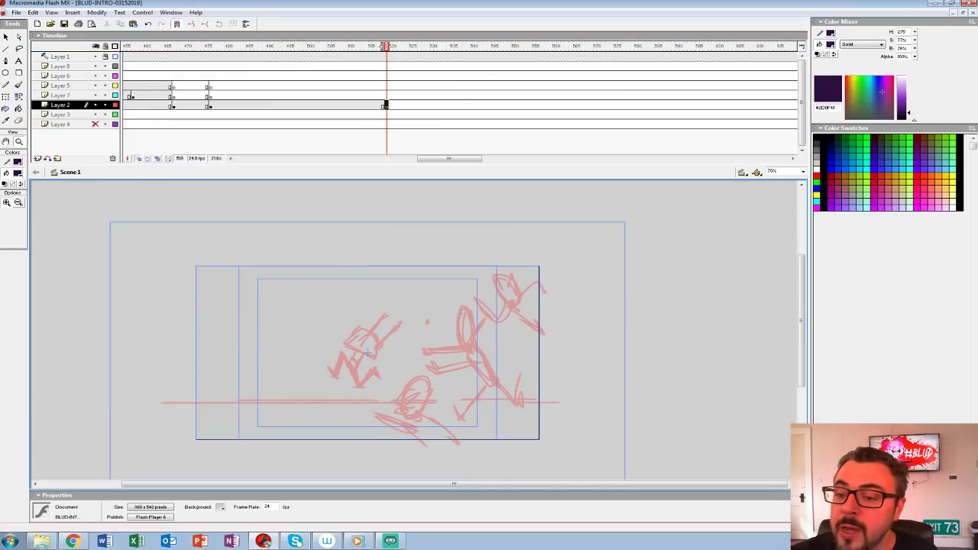
Step: Turn off onion skinning at frame 519 of Layer 2 and shorten the timeline to make room for drawing with the Brush tool
key(b)
drag(387, 47, 271, 46)
click(386, 105)
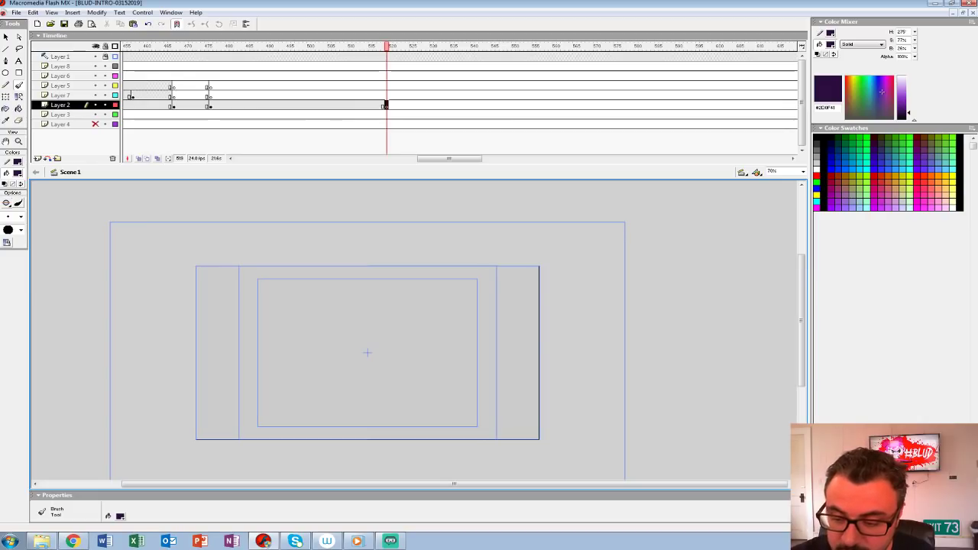
key(z)
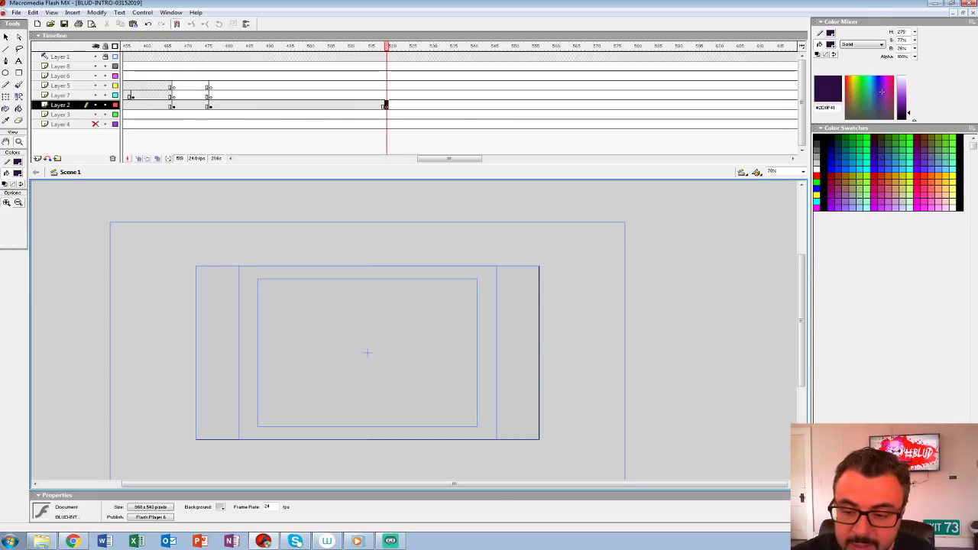
click(399, 331)
drag(446, 165, 446, 108)
alt+click(444, 226)
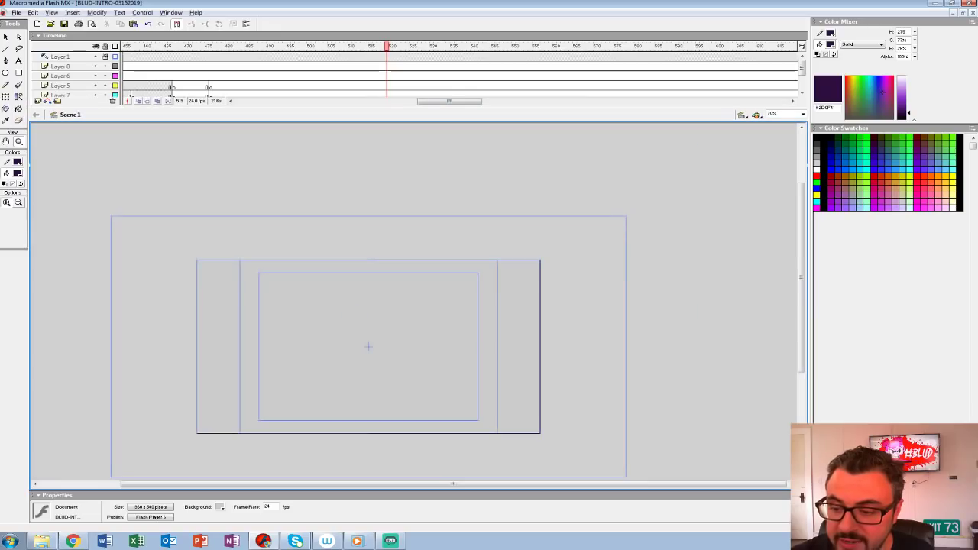
click(377, 345)
drag(376, 344, 313, 308)
alt+click(426, 219)
key(b)
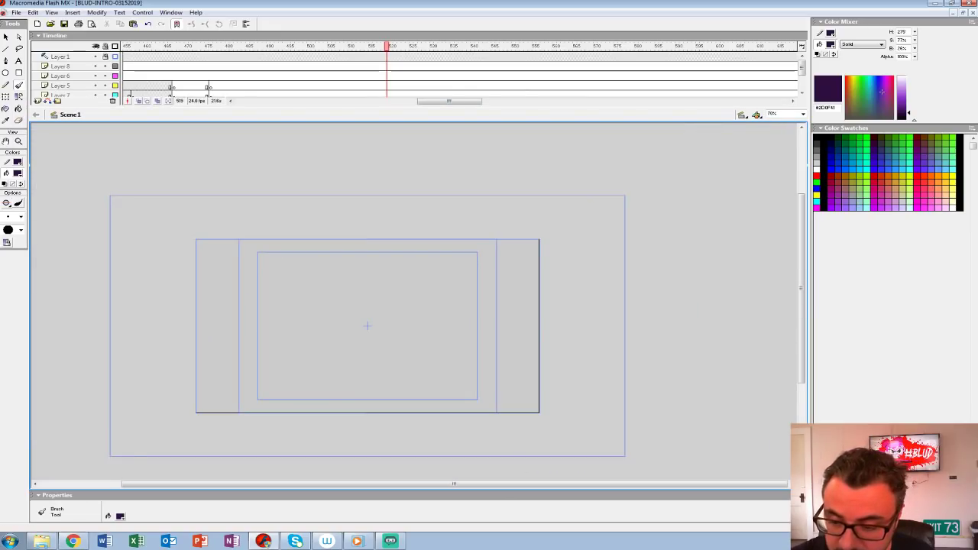
Step: Draw a red (#FF0000) ground line across the stage with the Brush tool and sketch three small distant figures along it
drag(177, 380, 602, 380)
key(ctrl+z)
click(17, 174)
click(4, 221)
drag(182, 373, 580, 369)
scroll(367, 305, down, 1)
drag(300, 311, 296, 341)
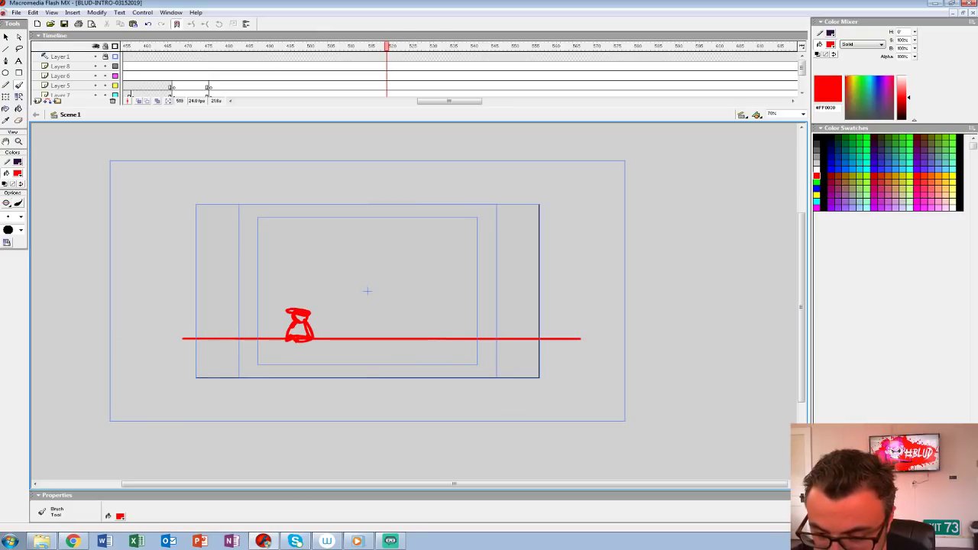
drag(432, 321, 431, 342)
mouse_move(437, 333)
mouse_down()
mouse_move(446, 342)
mouse_move(397, 351)
mouse_move(398, 370)
mouse_up()
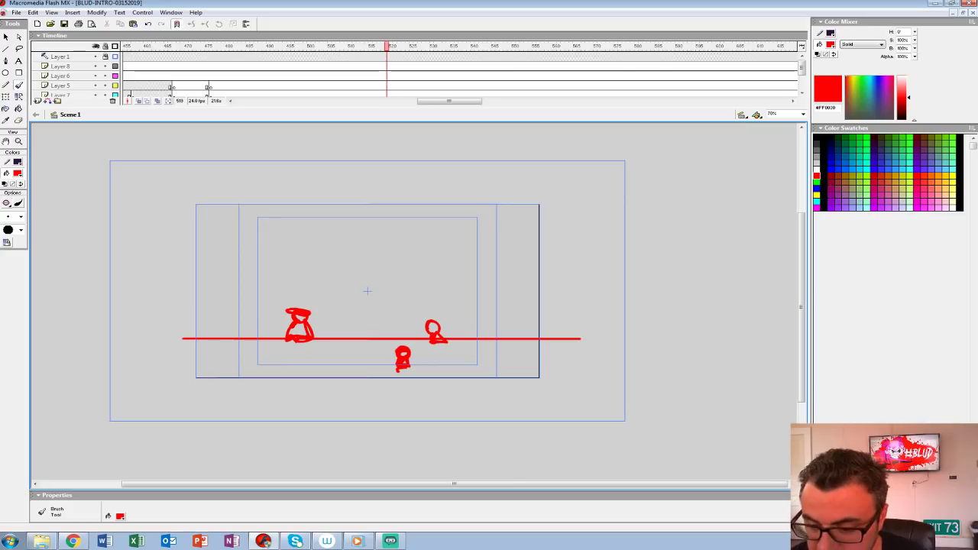
Step: Set the stage to 100%, reveal all timeline layers, and play the animatic past frame 519 to judge the new shot's timing
scroll(401, 367, up, 3)
scroll(401, 367, down, 1)
key(ctrl+shift+w)
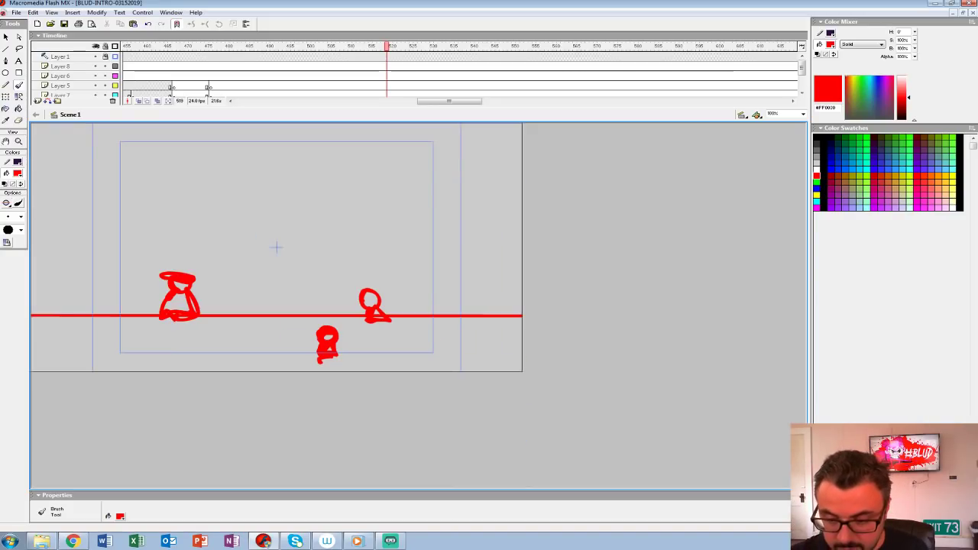
drag(385, 108, 385, 178)
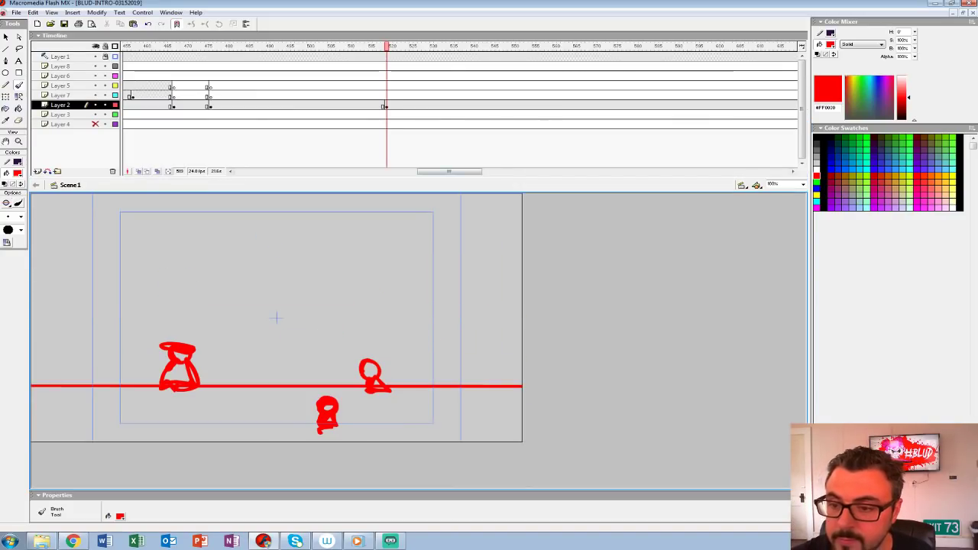
click(385, 105)
key(ctrl+c)
click(395, 104)
click(391, 104)
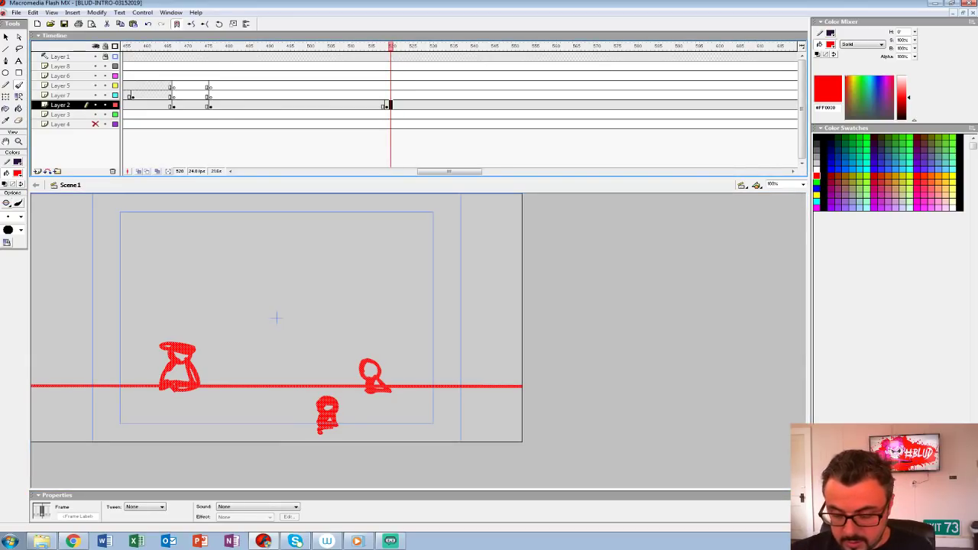
key(Return)
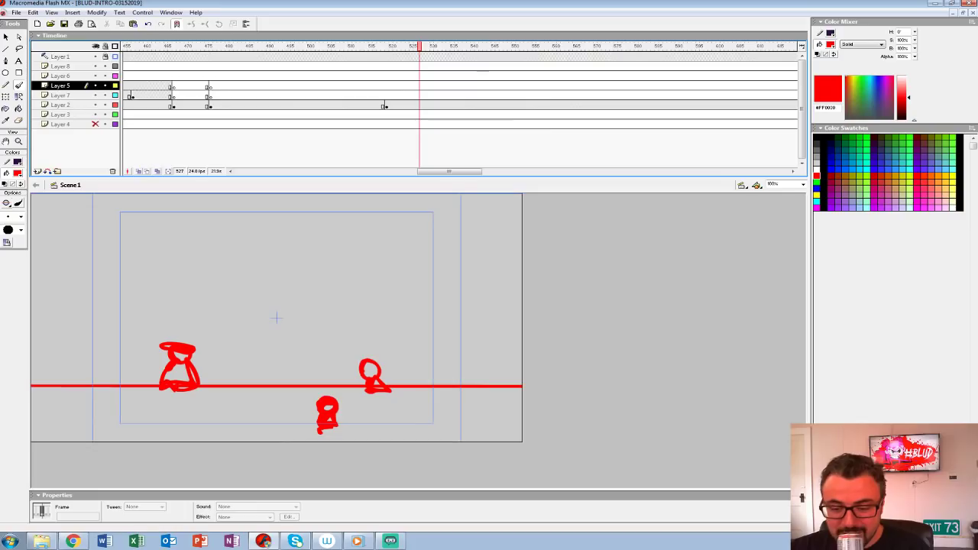
click(277, 47)
mouse_move(278, 55)
mouse_down()
mouse_move(219, 56)
mouse_move(292, 56)
mouse_up()
click(293, 48)
key(Return)
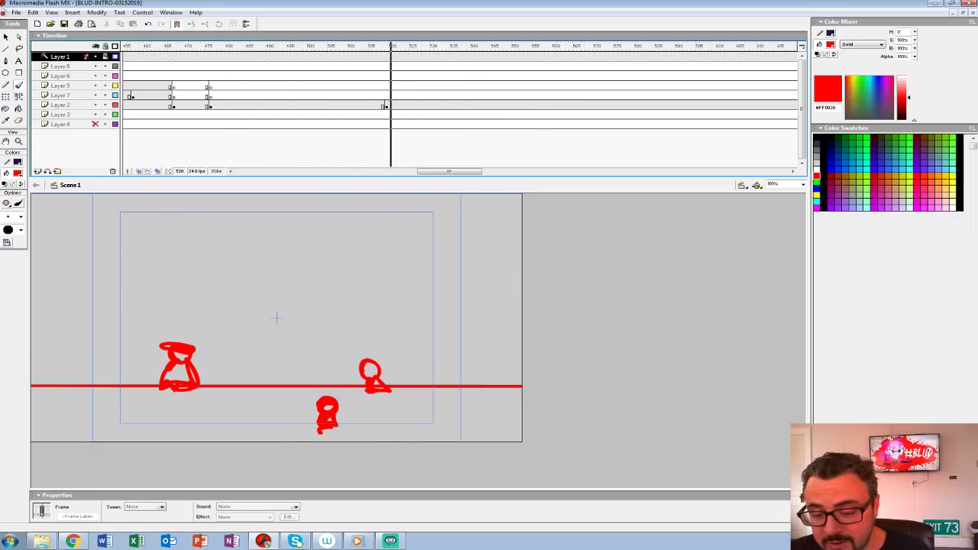
Step: Insert a blank keyframe at frame 521 on Layer 2 and show the preceding figures drawing with onion skinning
click(385, 105)
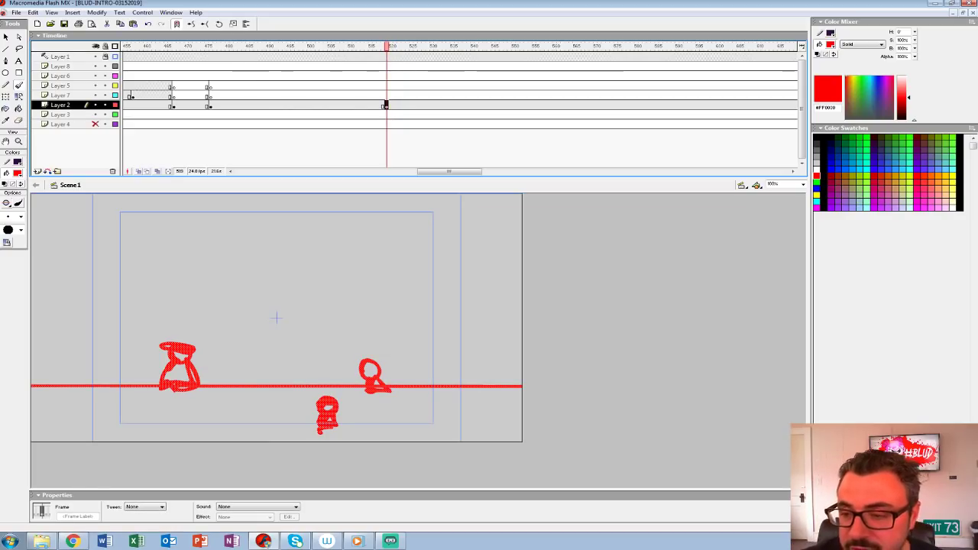
key(period)
key(period)
key(F7)
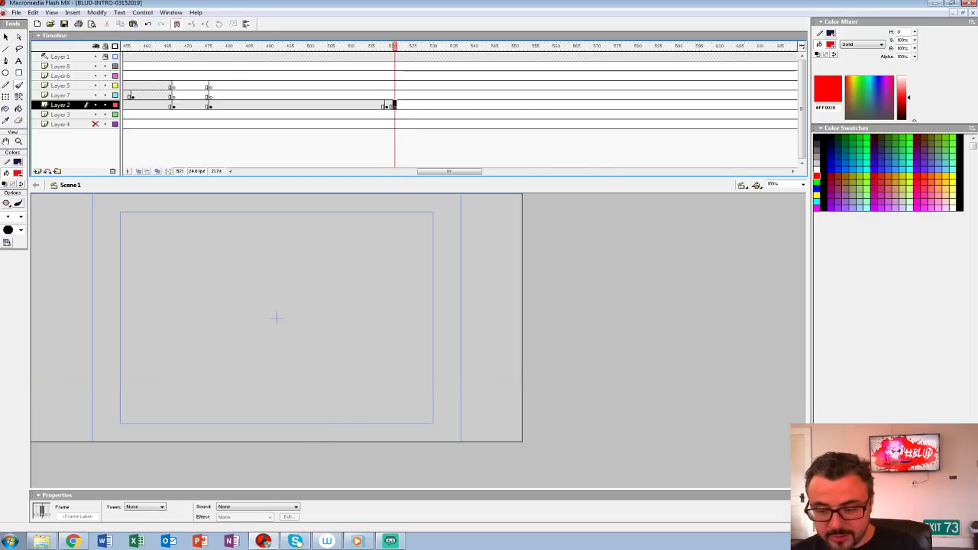
key(alt+shift+o)
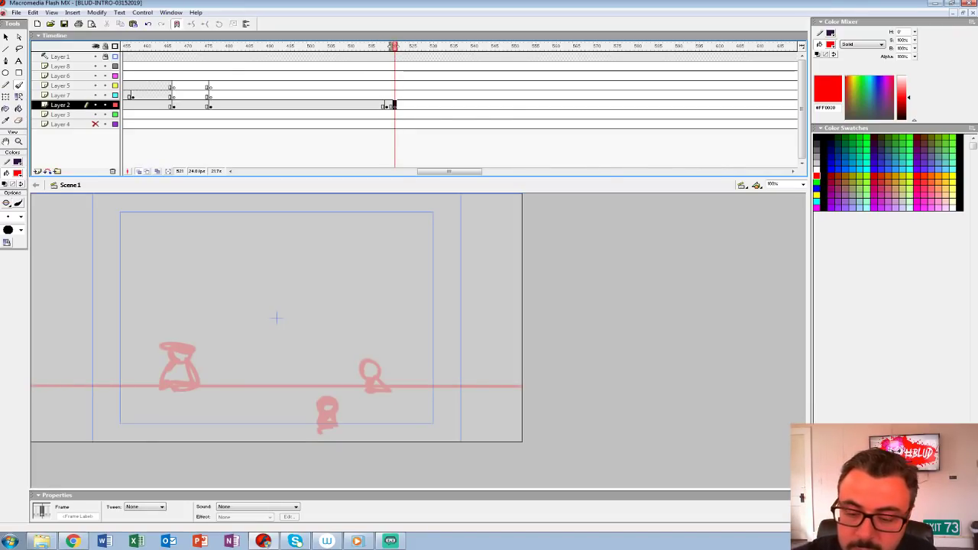
mouse_move(182, 384)
mouse_down()
mouse_move(171, 351)
mouse_move(215, 377)
mouse_move(226, 361)
mouse_move(254, 394)
mouse_move(218, 356)
mouse_move(219, 288)
mouse_up()
key(ctrl+z)
key(ctrl+z)
key(ctrl+z)
Step: Sketch a large monster head with pointed ears, slanted angry eyes and a jaw rising through the ground line
mouse_move(225, 369)
mouse_down()
mouse_move(229, 275)
mouse_move(272, 233)
mouse_move(326, 230)
mouse_move(347, 366)
mouse_move(340, 263)
mouse_move(277, 223)
mouse_move(227, 285)
mouse_move(223, 350)
mouse_up()
mouse_move(345, 363)
mouse_down()
mouse_move(376, 289)
mouse_move(348, 336)
mouse_up()
mouse_move(249, 304)
mouse_down()
mouse_move(276, 336)
mouse_move(325, 311)
mouse_move(295, 346)
mouse_up()
mouse_move(244, 391)
mouse_down()
mouse_move(211, 356)
mouse_move(184, 370)
mouse_move(198, 398)
mouse_move(222, 413)
mouse_up()
mouse_move(239, 388)
mouse_down()
mouse_move(264, 411)
mouse_move(299, 401)
mouse_move(322, 413)
mouse_up()
mouse_move(356, 364)
mouse_down()
mouse_move(377, 391)
mouse_move(365, 411)
mouse_up()
mouse_move(388, 339)
mouse_down()
mouse_move(419, 318)
mouse_move(413, 336)
mouse_up()
drag(437, 307, 440, 319)
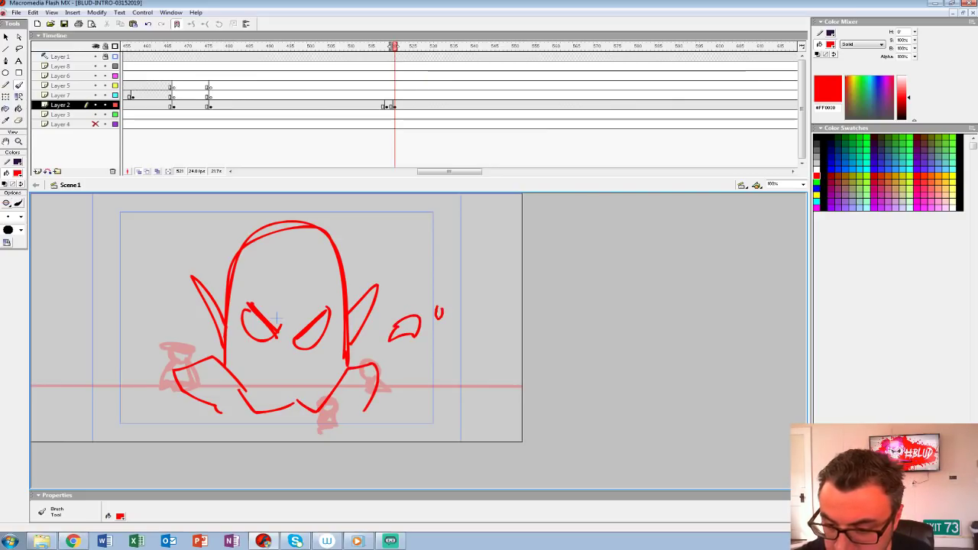
Step: Sketch small pieces of debris flying around the monster's head and strengthen the outlines of its pointed ears
drag(161, 298, 149, 341)
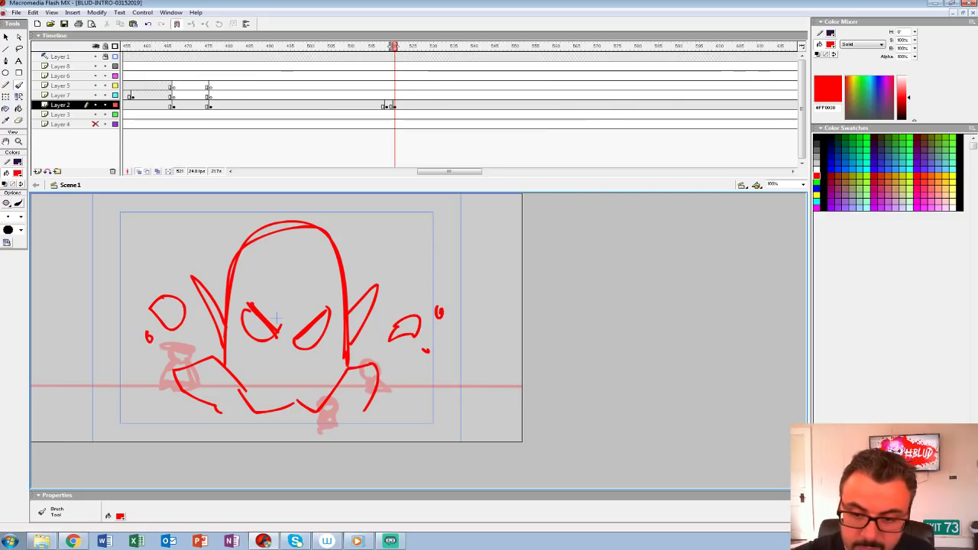
mouse_move(349, 324)
mouse_down()
mouse_move(383, 277)
mouse_move(349, 327)
mouse_up()
drag(230, 328, 193, 278)
mouse_move(195, 284)
mouse_down()
mouse_move(225, 364)
mouse_move(224, 340)
mouse_up()
drag(359, 300, 383, 275)
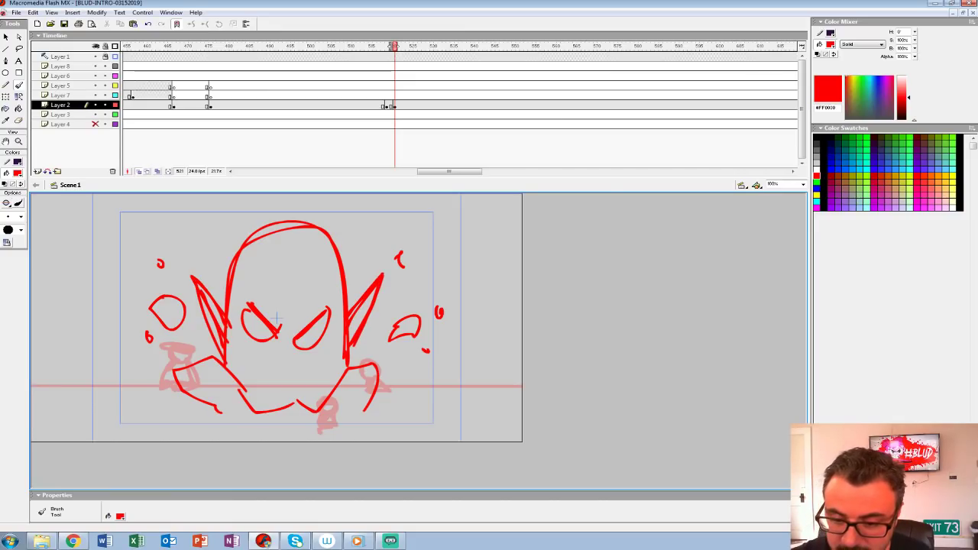
Step: Add furrowed brow lines between the monster's eyes and draw a wide mouth full of sharp teeth
mouse_move(251, 313)
mouse_down()
mouse_move(280, 339)
mouse_move(304, 343)
mouse_move(327, 298)
mouse_up()
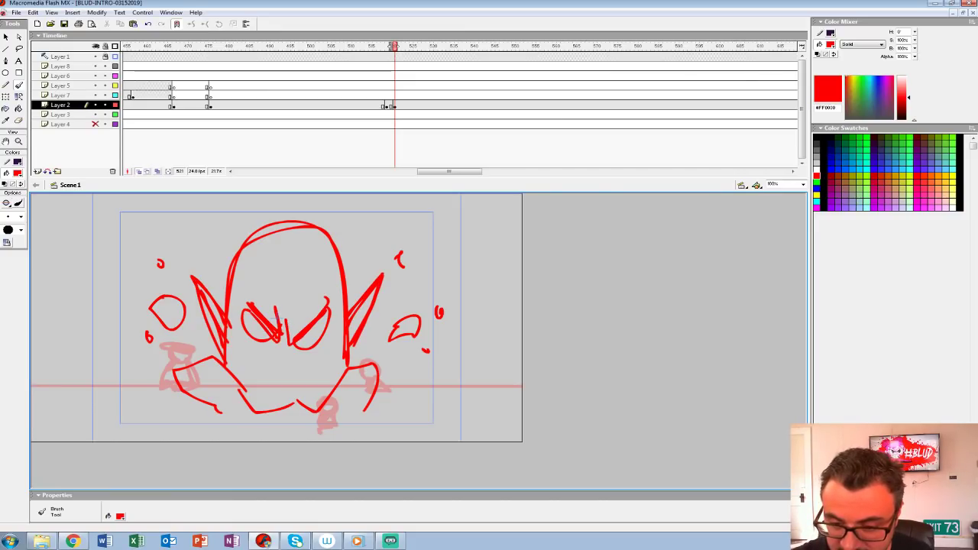
mouse_move(242, 380)
mouse_down()
mouse_move(307, 385)
mouse_move(253, 356)
mouse_move(339, 378)
mouse_move(231, 386)
mouse_move(261, 410)
mouse_up()
key(ctrl+z)
drag(329, 352, 321, 403)
mouse_move(272, 375)
mouse_down()
mouse_move(293, 383)
mouse_move(308, 374)
mouse_move(321, 405)
mouse_up()
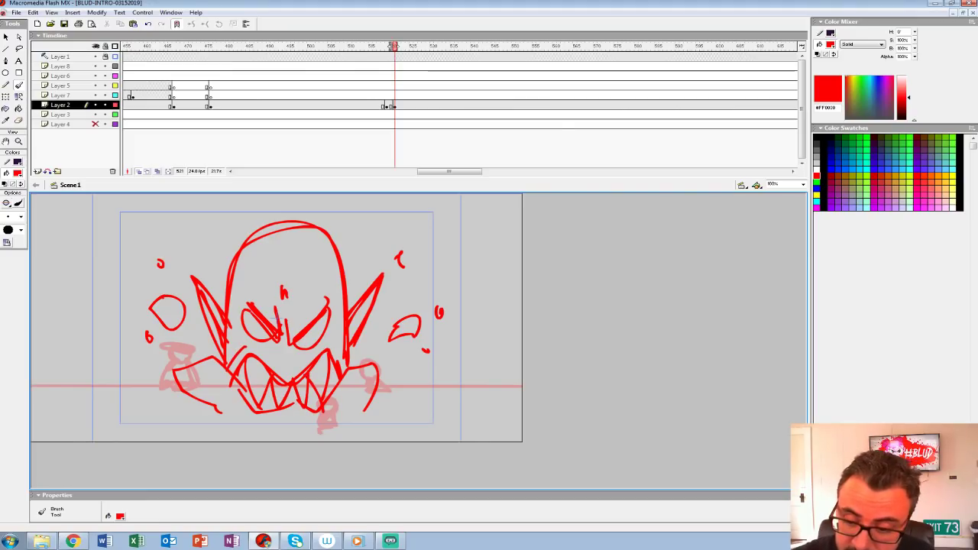
Step: Sketch broken ground chunks below the monster's jaw and out along the ground line on both sides, with small debris between them
mouse_move(231, 374)
mouse_down()
mouse_move(196, 356)
mouse_move(243, 416)
mouse_move(218, 362)
mouse_move(238, 402)
mouse_up()
mouse_move(335, 370)
mouse_down()
mouse_move(359, 391)
mouse_move(344, 420)
mouse_move(366, 375)
mouse_move(330, 417)
mouse_up()
mouse_move(251, 417)
mouse_down()
mouse_move(285, 406)
mouse_move(263, 412)
mouse_up()
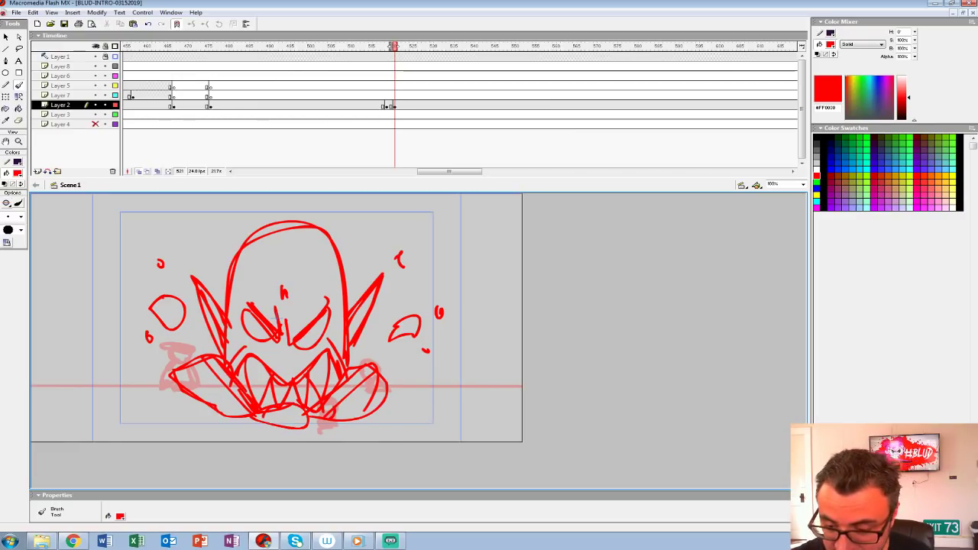
mouse_move(390, 386)
mouse_down()
mouse_move(434, 366)
mouse_move(421, 397)
mouse_move(398, 400)
mouse_move(420, 365)
mouse_move(480, 374)
mouse_move(443, 394)
mouse_up()
mouse_move(174, 363)
mouse_down()
mouse_move(145, 362)
mouse_move(191, 402)
mouse_up()
mouse_move(138, 359)
mouse_down()
mouse_move(178, 402)
mouse_move(191, 397)
mouse_move(158, 413)
mouse_up()
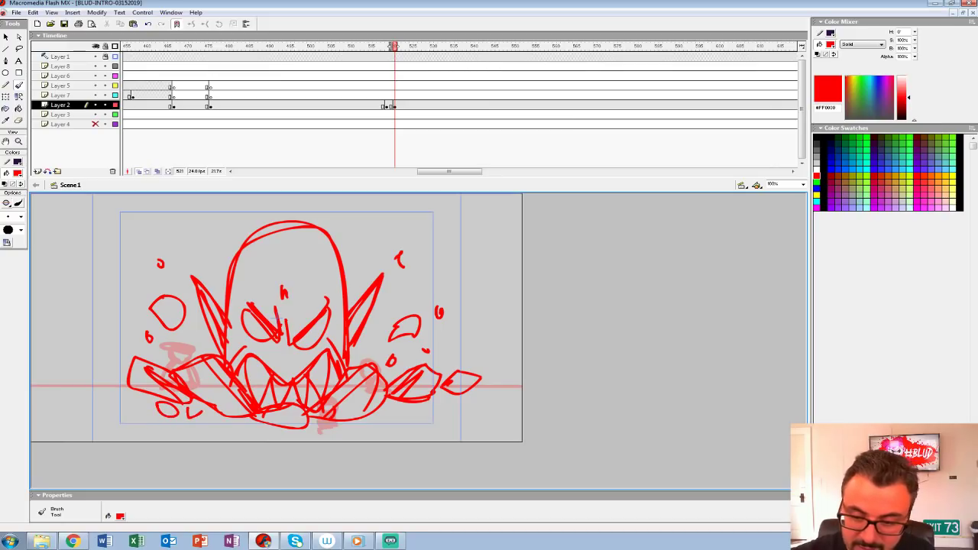
drag(400, 411, 396, 417)
mouse_move(479, 375)
mouse_down()
mouse_move(522, 353)
mouse_move(521, 398)
mouse_move(452, 398)
mouse_up()
mouse_move(127, 371)
mouse_down()
mouse_move(81, 363)
mouse_move(94, 413)
mouse_move(126, 434)
mouse_up()
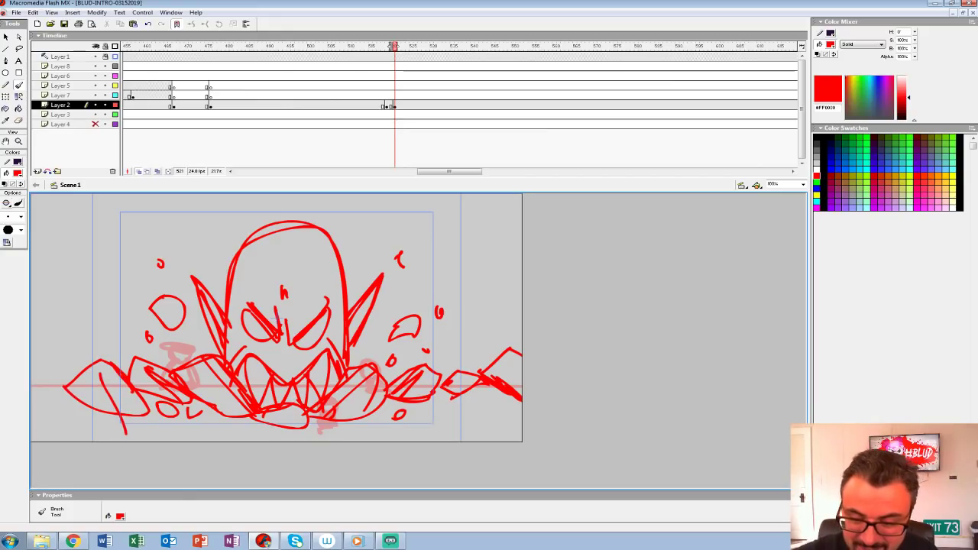
Step: Move the monster keyframe on Layer 2 to frame 531 and play the animatic to check its timing
key(comma)
click(394, 105)
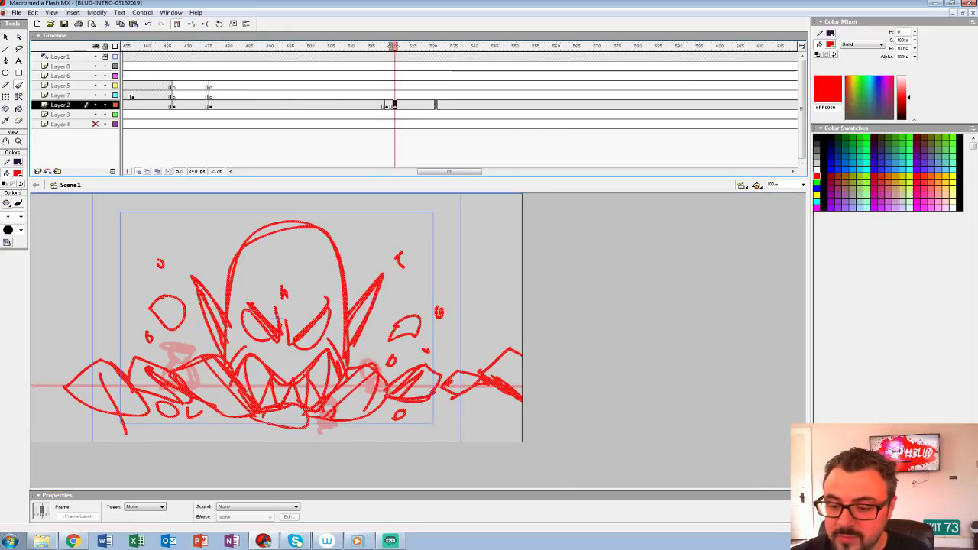
drag(395, 106, 436, 105)
click(350, 86)
key(Return)
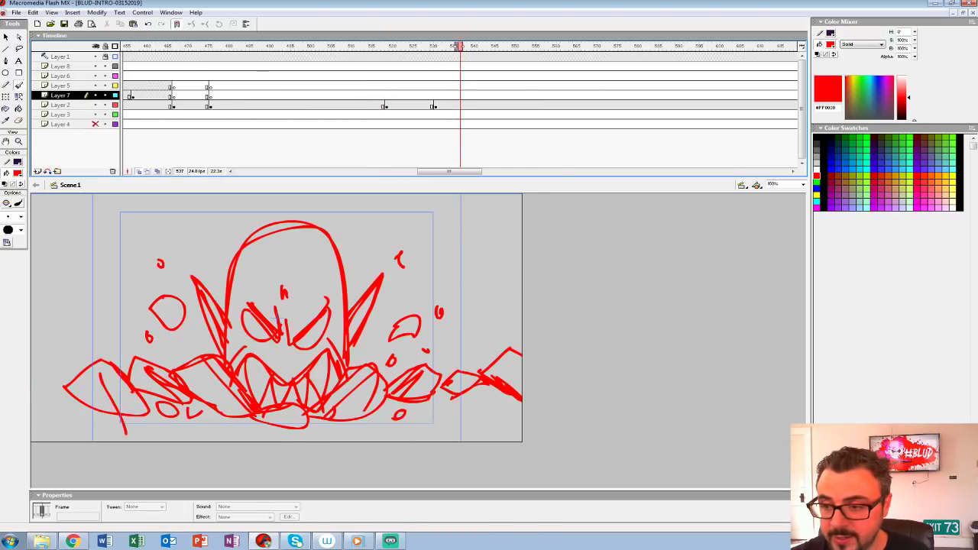
Step: Insert a blank keyframe at frame 537 on Layer 2 and get the Brush tool ready over the onion-skinned monster
click(476, 105)
click(460, 106)
key(F7)
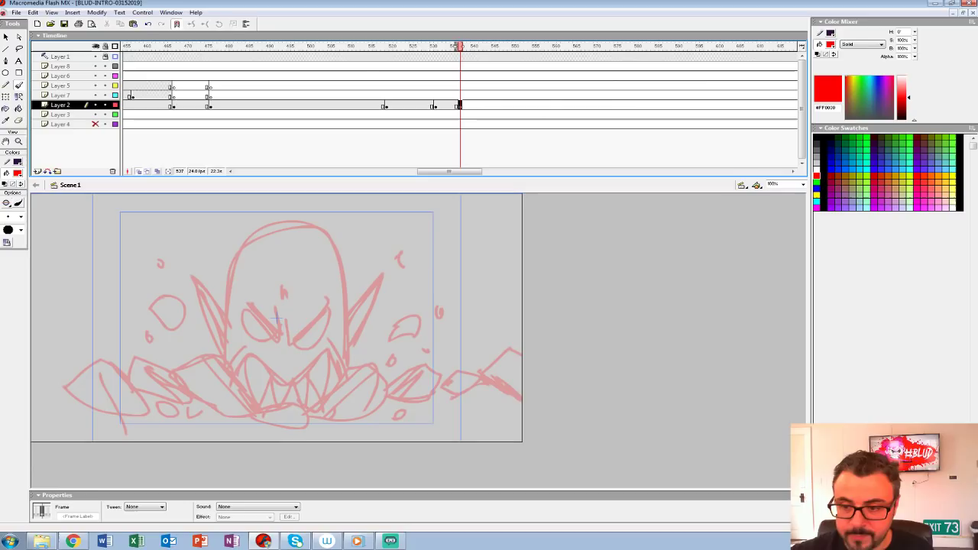
drag(231, 177, 231, 163)
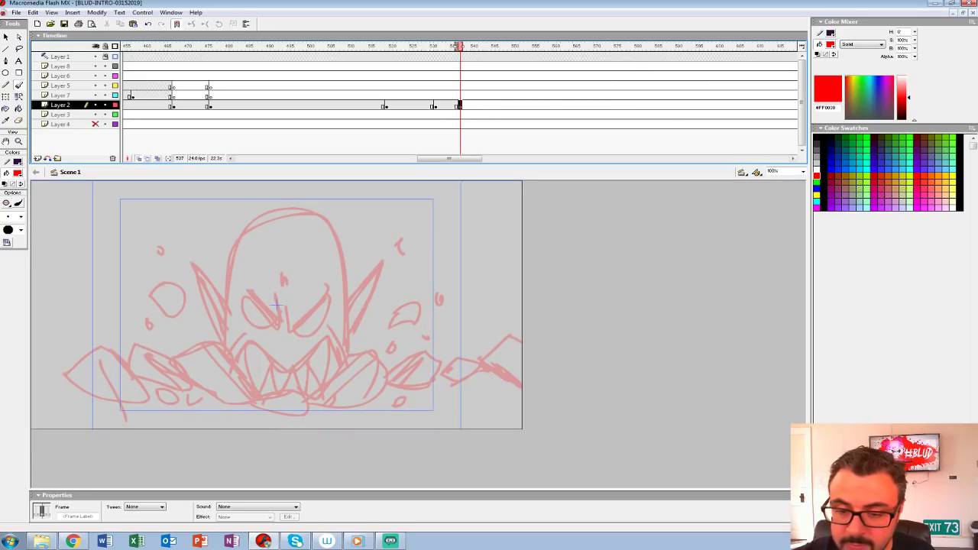
key(b)
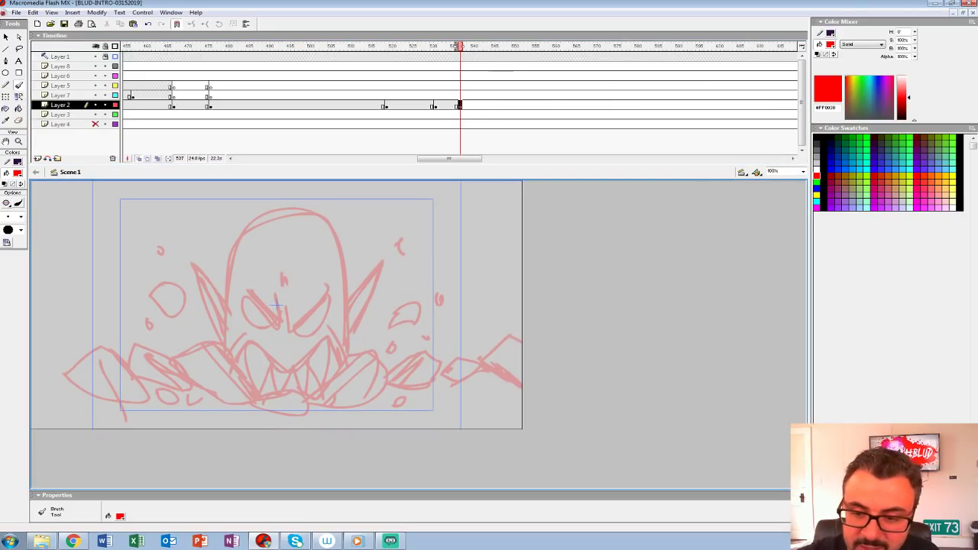
Step: Rough in a character's topknot, large eye shape, ear and neck over the onion-skinned monster at frame 537
mouse_move(228, 204)
mouse_down()
mouse_move(272, 249)
mouse_move(254, 196)
mouse_up()
key(ctrl+z)
drag(273, 230, 269, 241)
mouse_move(208, 265)
mouse_down()
mouse_move(233, 244)
mouse_move(328, 259)
mouse_move(319, 260)
mouse_up()
drag(248, 243, 226, 292)
mouse_move(197, 260)
mouse_down()
mouse_move(205, 309)
mouse_move(252, 340)
mouse_move(260, 365)
mouse_up()
Step: Draw the character's second eye, mouth line and cheek, and close the contour of the head
mouse_move(324, 350)
mouse_down()
mouse_move(348, 300)
mouse_move(280, 232)
mouse_move(202, 264)
mouse_up()
mouse_move(283, 253)
mouse_down()
mouse_move(276, 276)
mouse_move(216, 269)
mouse_move(292, 254)
mouse_up()
mouse_move(283, 270)
mouse_down()
mouse_move(336, 263)
mouse_move(319, 282)
mouse_up()
drag(274, 289, 313, 293)
drag(317, 296, 332, 312)
drag(338, 246, 351, 290)
drag(259, 232, 336, 246)
Step: Draw the character's bent, raised arm and open hand on the ear side
mouse_move(201, 261)
mouse_down()
mouse_move(210, 283)
mouse_move(189, 285)
mouse_move(205, 292)
mouse_move(201, 269)
mouse_move(187, 345)
mouse_move(149, 297)
mouse_up()
mouse_move(149, 296)
mouse_down()
mouse_move(198, 339)
mouse_move(218, 299)
mouse_move(182, 300)
mouse_up()
mouse_move(182, 300)
mouse_down()
mouse_move(152, 271)
mouse_move(179, 304)
mouse_up()
mouse_move(180, 304)
mouse_down()
mouse_move(188, 283)
mouse_move(141, 273)
mouse_move(149, 289)
mouse_up()
drag(191, 346, 207, 322)
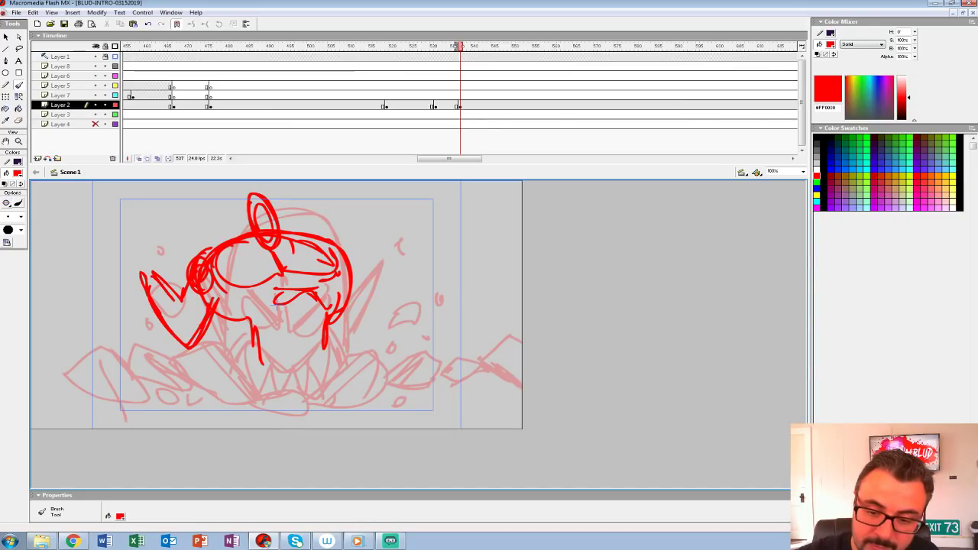
mouse_move(153, 272)
mouse_down()
mouse_move(145, 252)
mouse_move(155, 268)
mouse_move(119, 272)
mouse_move(143, 261)
mouse_move(141, 277)
mouse_up()
Step: Draw the character's other bent arm raised outward on the side opposite the ear
drag(348, 285, 386, 318)
mouse_move(338, 300)
mouse_down()
mouse_move(384, 326)
mouse_move(398, 290)
mouse_up()
drag(351, 265, 377, 288)
drag(398, 293, 406, 273)
drag(368, 298, 402, 263)
mouse_move(391, 301)
mouse_down()
mouse_move(412, 260)
mouse_move(391, 256)
mouse_up()
mouse_move(391, 256)
mouse_down()
mouse_move(402, 271)
mouse_move(393, 272)
mouse_up()
Step: Add the lower mouth line, torso with a waist line, upper legs and shoulder strokes to the character
drag(301, 293, 269, 302)
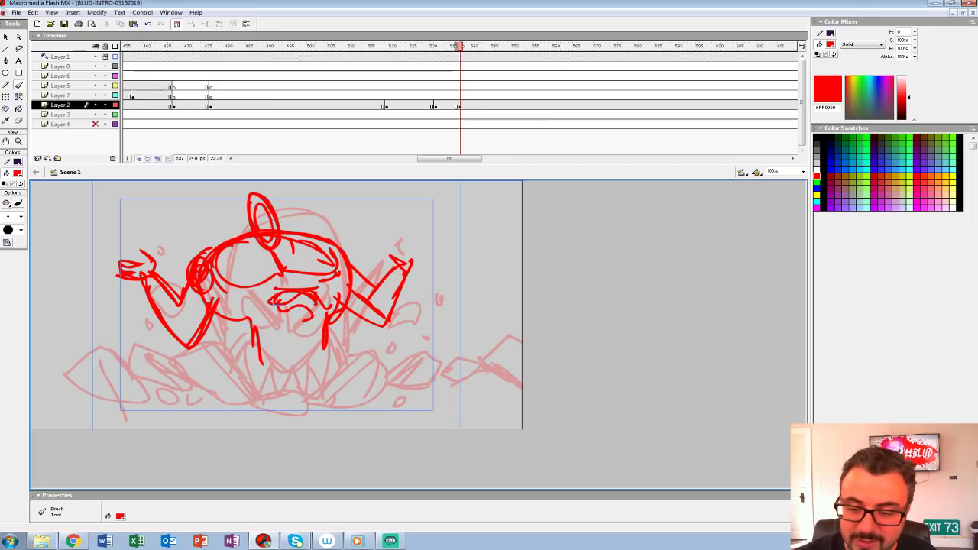
drag(252, 336, 254, 368)
drag(330, 334, 326, 355)
drag(261, 353, 336, 350)
mouse_move(255, 388)
mouse_down()
mouse_move(246, 322)
mouse_move(242, 414)
mouse_up()
drag(330, 334, 344, 385)
drag(335, 351, 347, 382)
mouse_move(269, 301)
mouse_down()
mouse_move(213, 305)
mouse_move(227, 315)
mouse_up()
drag(328, 314, 348, 292)
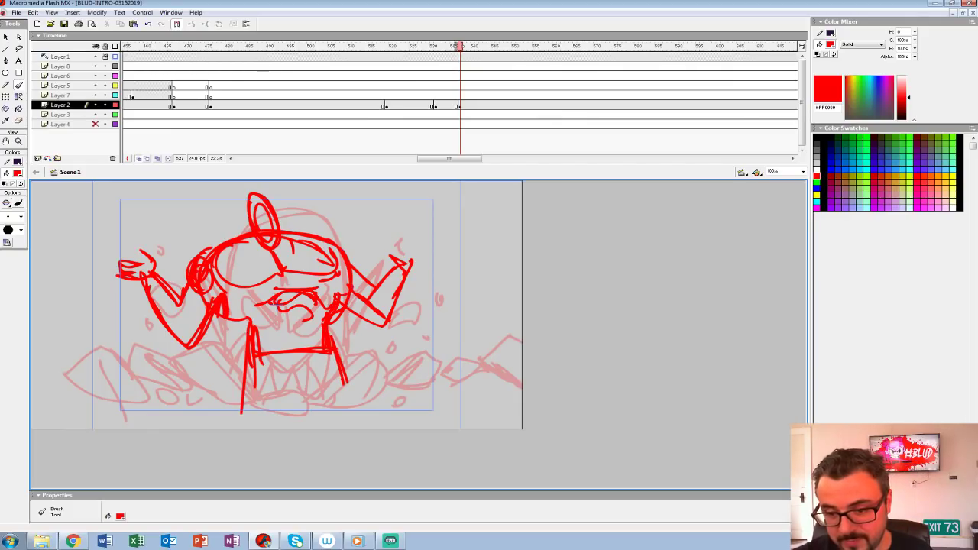
Step: Add pupil marks to the character's eye, loose hair beside the topknot, and fingers on the hand opposite the ear
drag(290, 253, 315, 263)
drag(294, 265, 312, 255)
mouse_move(231, 232)
mouse_down()
mouse_move(269, 197)
mouse_move(275, 226)
mouse_move(251, 217)
mouse_up()
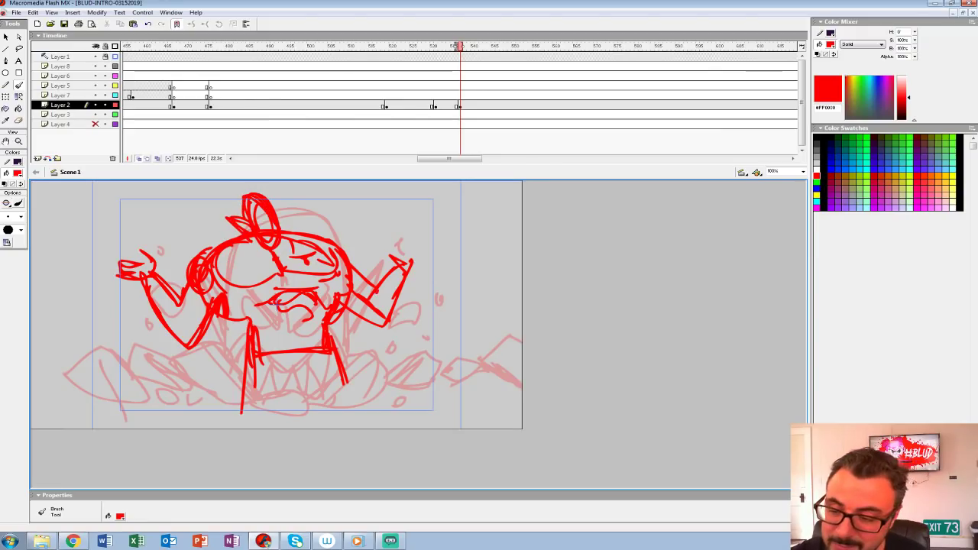
drag(385, 243, 398, 257)
drag(410, 273, 434, 262)
drag(428, 265, 431, 250)
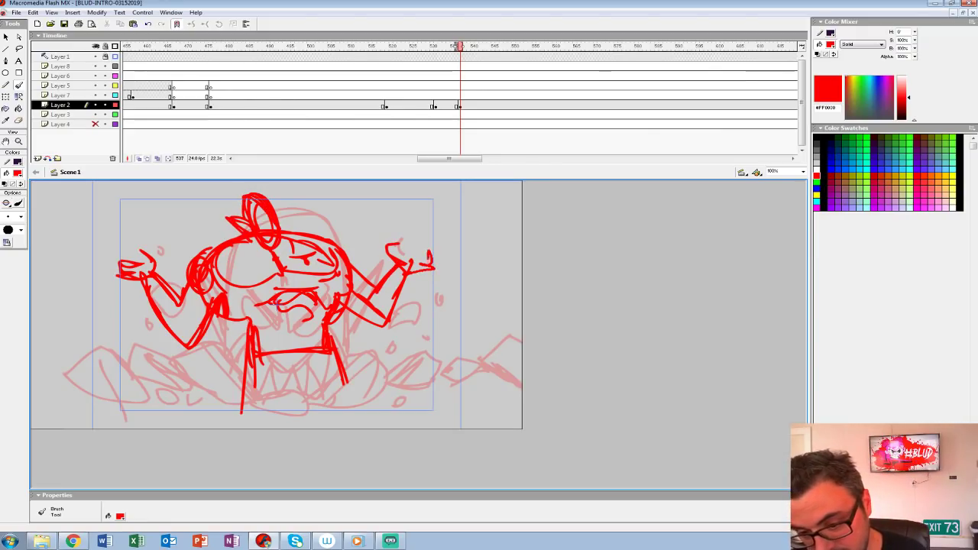
Step: Extend the character's leg and sketch jagged rubble chunks around the feet along the frame's lower edge
mouse_move(342, 368)
mouse_down()
mouse_move(350, 418)
mouse_move(376, 385)
mouse_move(394, 425)
mouse_move(354, 387)
mouse_up()
mouse_move(348, 403)
mouse_down()
mouse_move(348, 422)
mouse_move(431, 386)
mouse_move(399, 416)
mouse_up()
drag(404, 360, 395, 378)
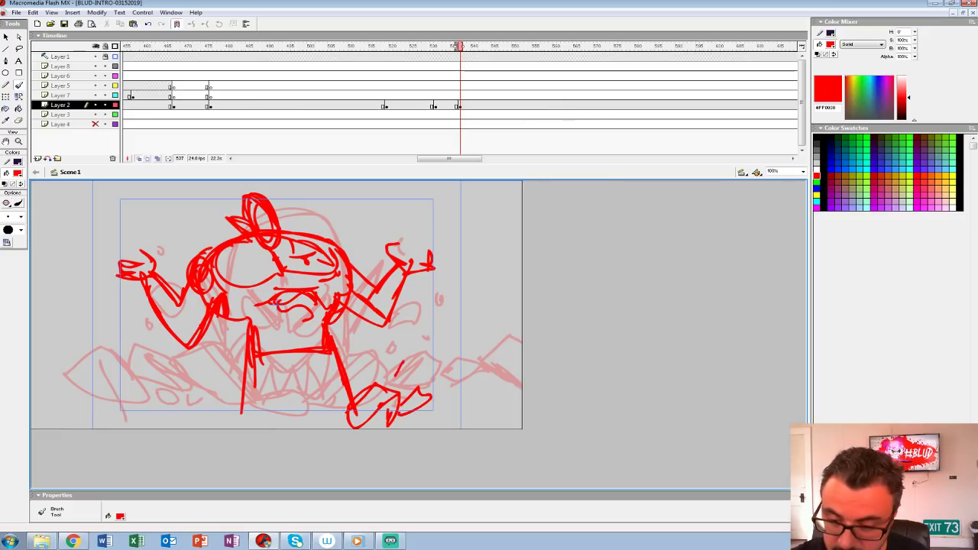
mouse_move(208, 421)
mouse_down()
mouse_move(239, 385)
mouse_move(264, 425)
mouse_up()
drag(223, 395, 205, 428)
drag(275, 406, 276, 424)
mouse_move(273, 405)
mouse_down()
mouse_move(308, 399)
mouse_move(331, 422)
mouse_up()
mouse_move(265, 415)
mouse_down()
mouse_move(302, 398)
mouse_move(267, 424)
mouse_up()
mouse_move(330, 422)
mouse_down()
mouse_move(336, 402)
mouse_move(351, 404)
mouse_up()
mouse_move(358, 406)
mouse_down()
mouse_move(361, 424)
mouse_move(348, 401)
mouse_up()
Step: Add more rubble pieces beside both legs and a boxy block between them
drag(270, 400, 306, 413)
mouse_move(226, 362)
mouse_down()
mouse_move(237, 394)
mouse_move(217, 382)
mouse_up()
drag(246, 385, 248, 396)
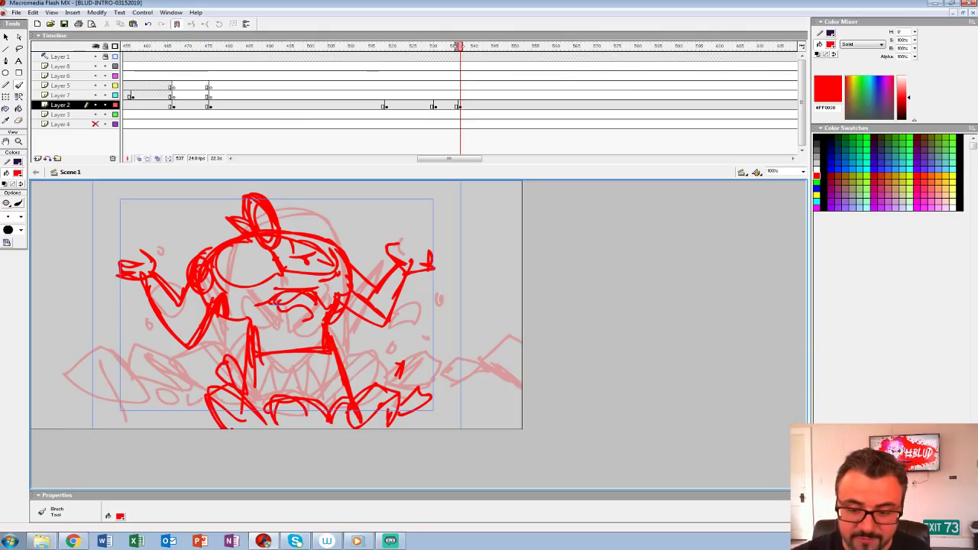
mouse_move(347, 373)
mouse_down()
mouse_move(357, 364)
mouse_move(374, 384)
mouse_up()
mouse_move(278, 380)
mouse_down()
mouse_move(317, 381)
mouse_move(289, 397)
mouse_up()
drag(314, 381, 319, 413)
drag(248, 381, 244, 418)
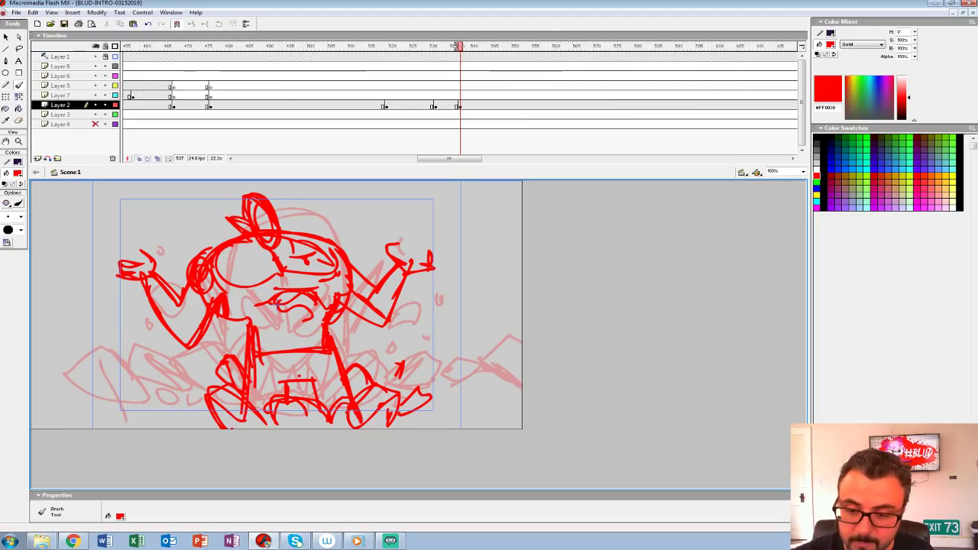
Step: Add overall strap lines on the character's chest and reinforce the upper arm and shoulder strokes beside the ear
drag(267, 335, 281, 359)
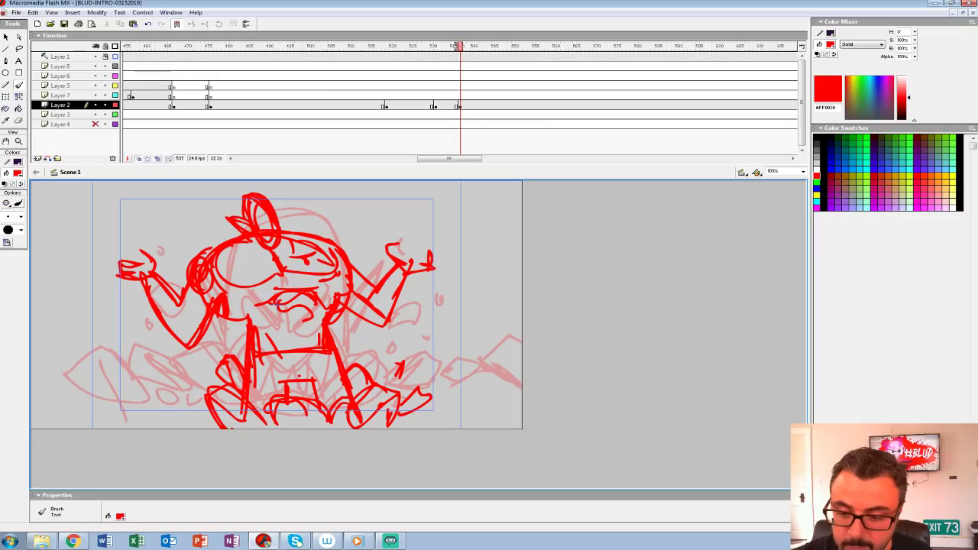
drag(217, 314, 191, 349)
drag(156, 306, 189, 346)
drag(230, 282, 226, 296)
Step: Extend the rubble and ground lines to both sides of the legs and sketch a flying rock on each side
drag(403, 396, 521, 419)
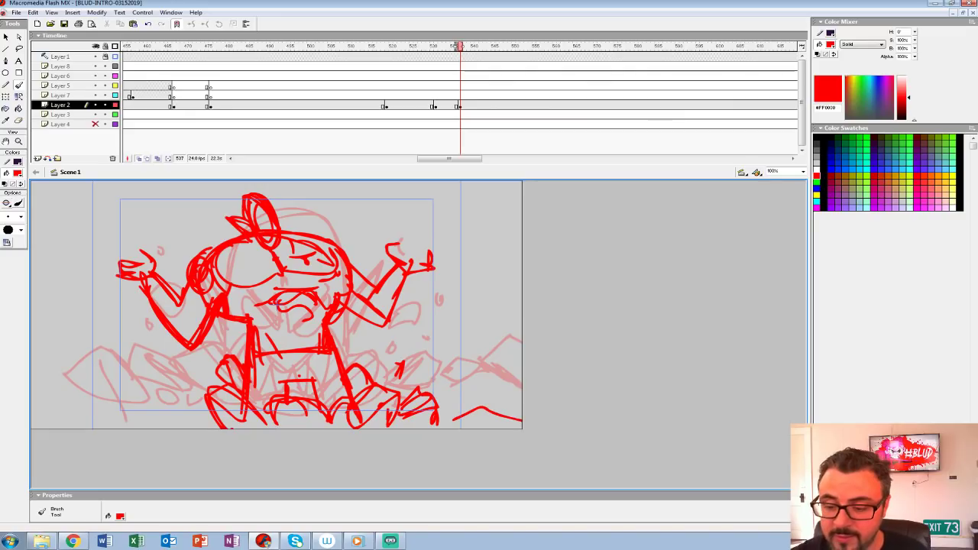
mouse_move(425, 314)
mouse_down()
mouse_move(453, 305)
mouse_move(426, 316)
mouse_up()
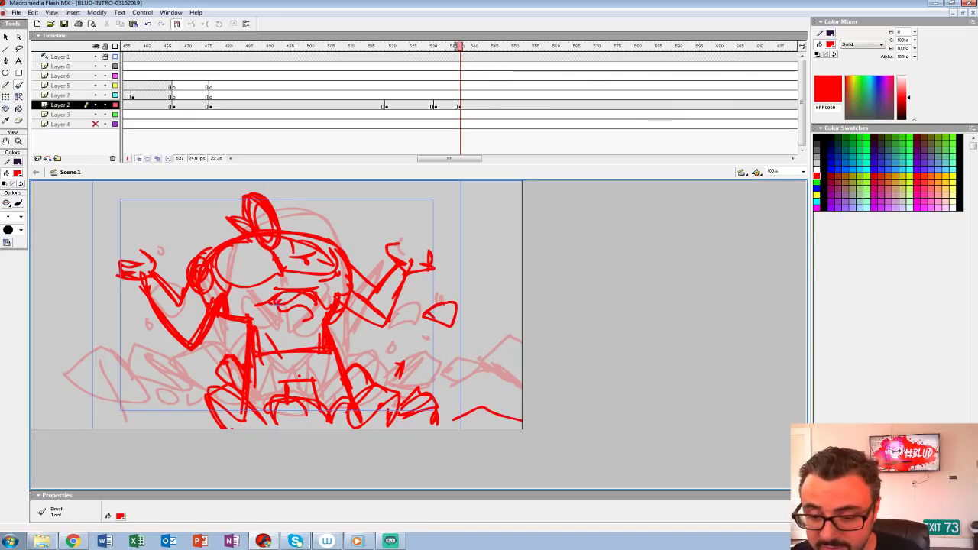
mouse_move(120, 345)
mouse_down()
mouse_move(150, 342)
mouse_move(123, 348)
mouse_up()
mouse_move(210, 414)
mouse_down()
mouse_move(176, 402)
mouse_move(137, 422)
mouse_move(217, 425)
mouse_up()
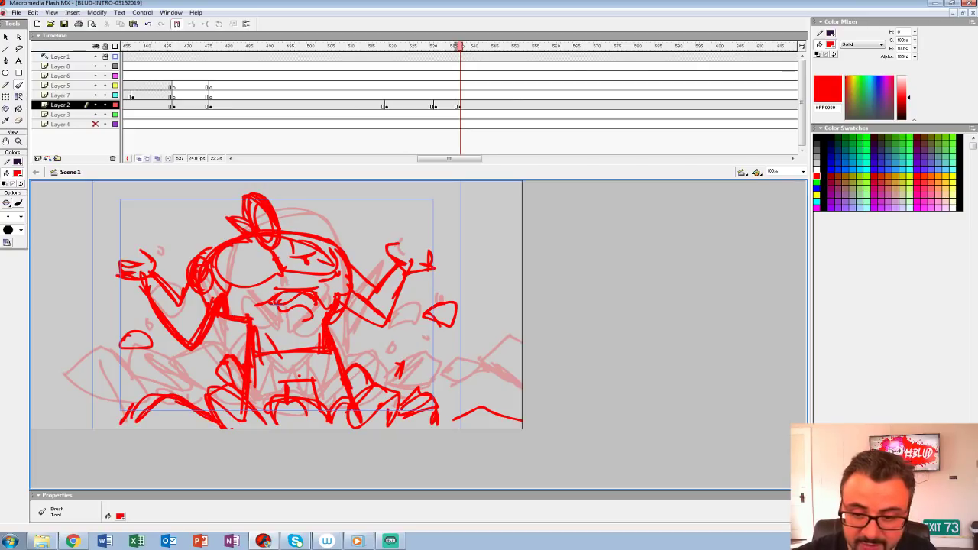
Step: Move the character shot's keyframe on Layer 2 to frame 543 and play back the sequence to check its timing
click(460, 105)
drag(460, 106, 484, 105)
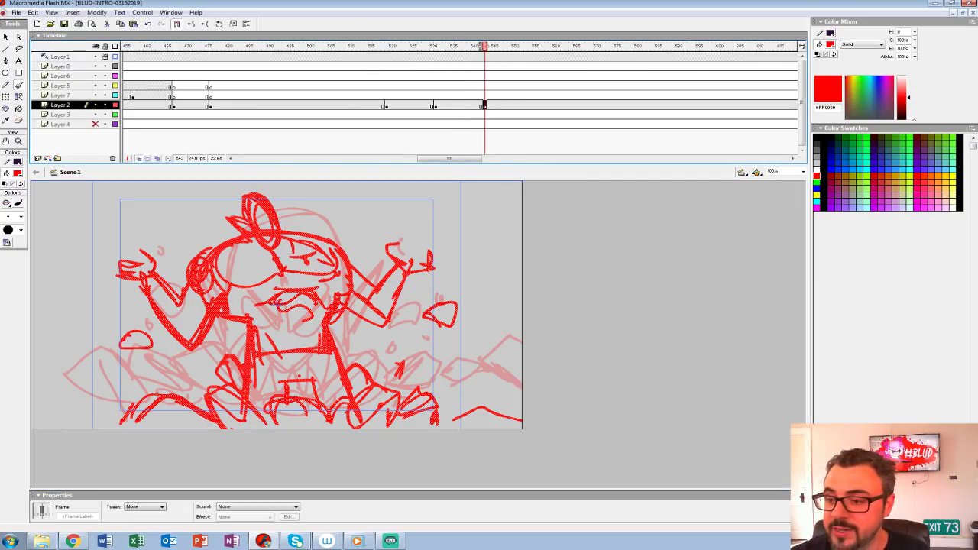
click(412, 85)
key(Return)
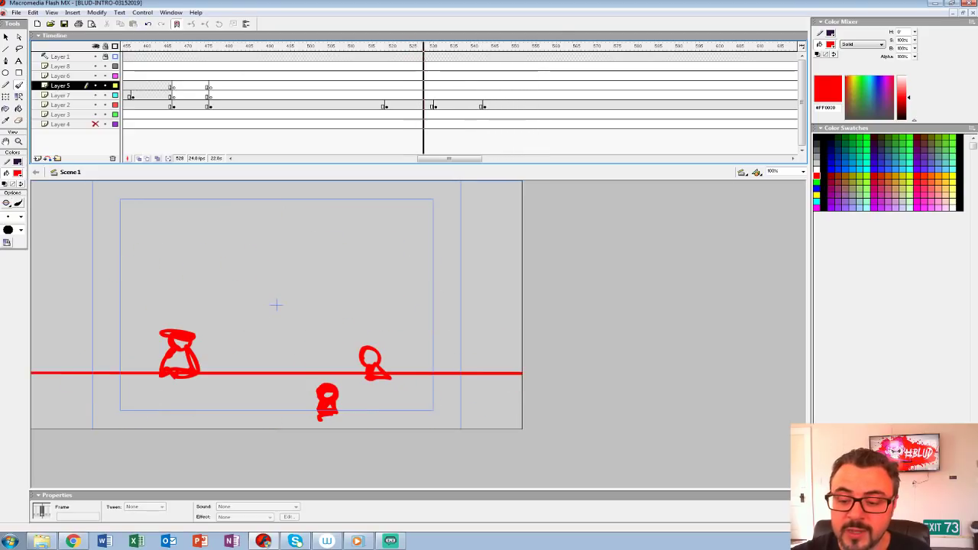
click(460, 86)
key(Return)
click(460, 106)
key(Return)
Step: Add small airborne debris marks on both sides of the character and play the sequence again from the earlier shot
click(427, 359)
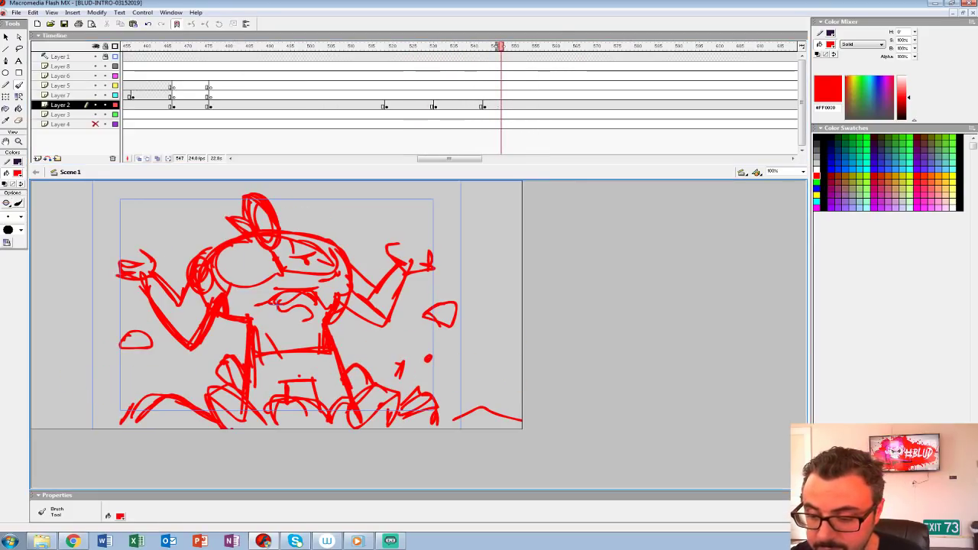
click(146, 369)
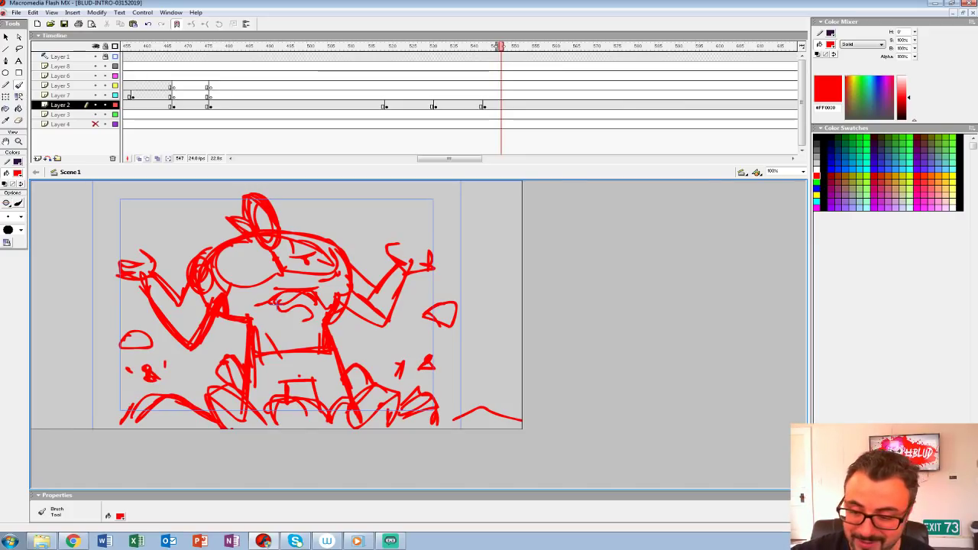
click(338, 76)
key(Return)
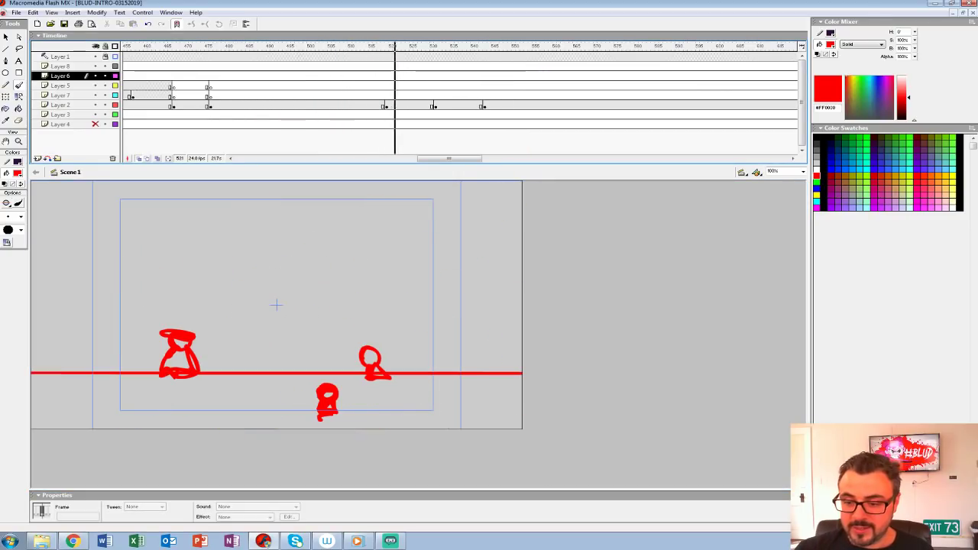
key(Return)
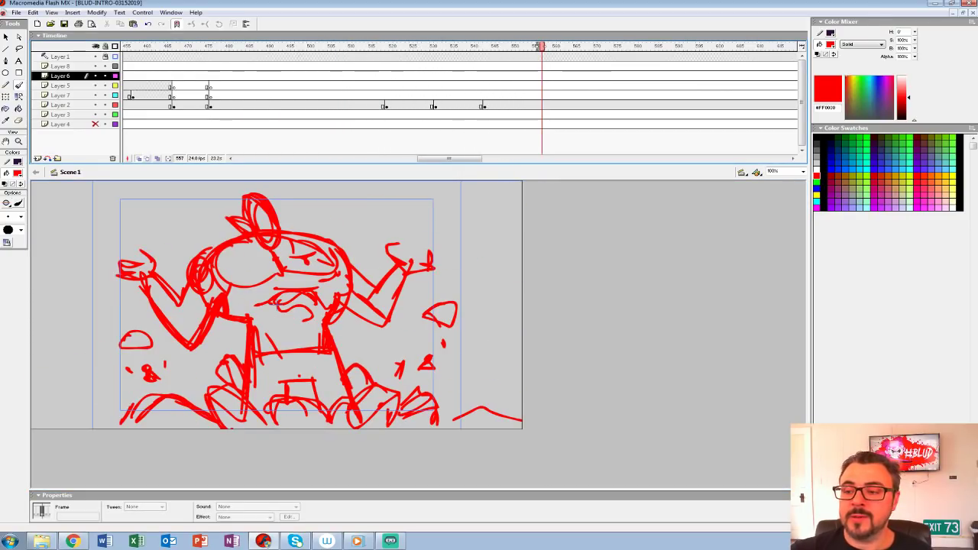
click(467, 85)
key(Return)
key(Return)
Step: Insert a blank keyframe on Layer 2 at frame 557, undoing the trial brush stroke on it
click(541, 105)
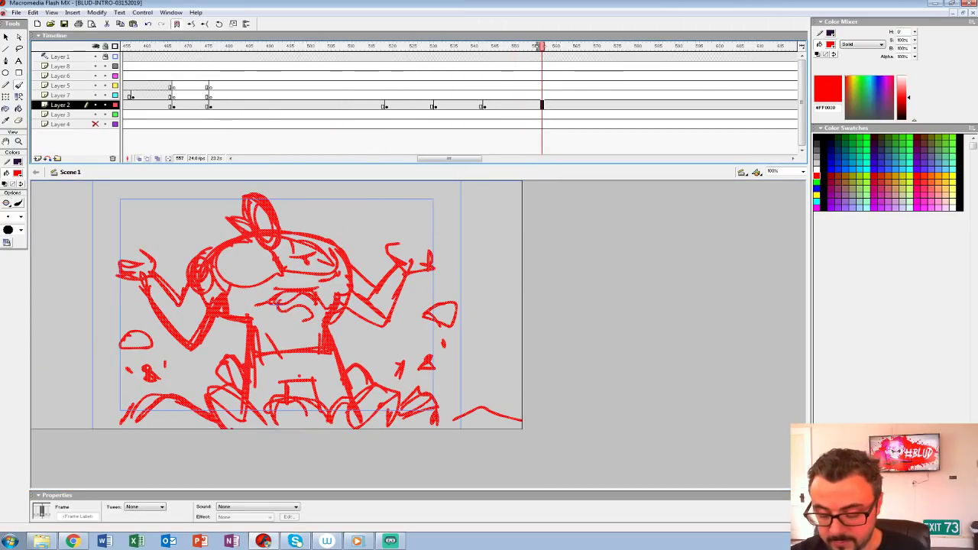
key(F7)
click(299, 376)
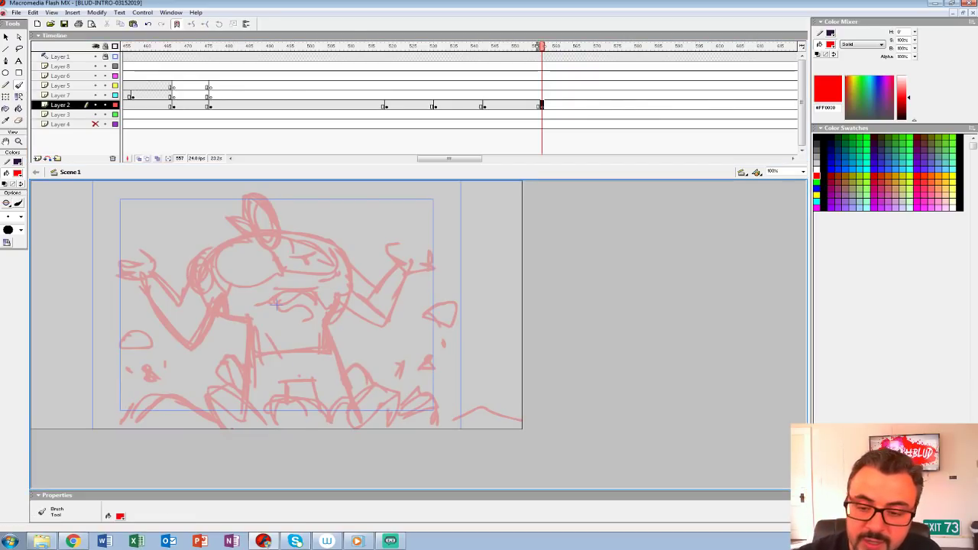
mouse_move(256, 236)
mouse_down()
mouse_move(246, 281)
mouse_move(264, 233)
mouse_up()
key(ctrl+z)
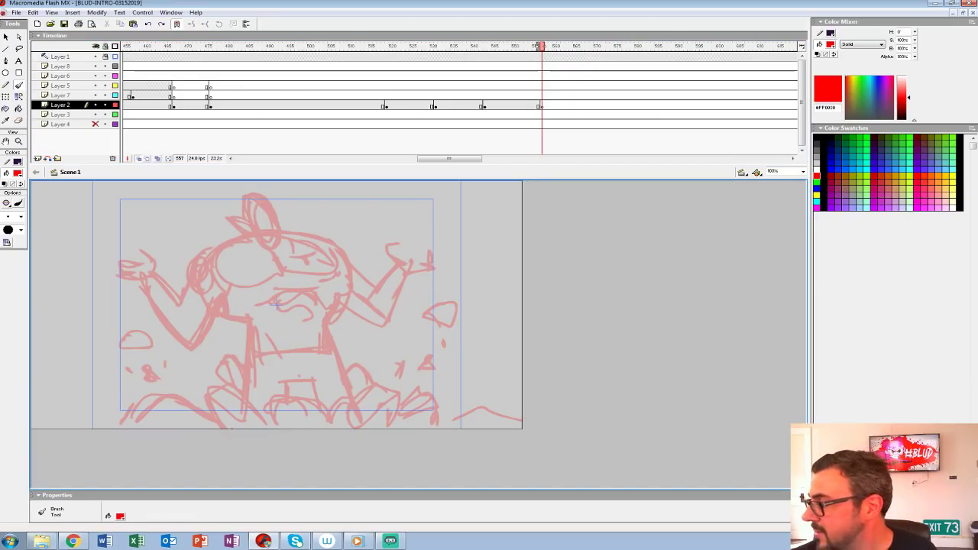
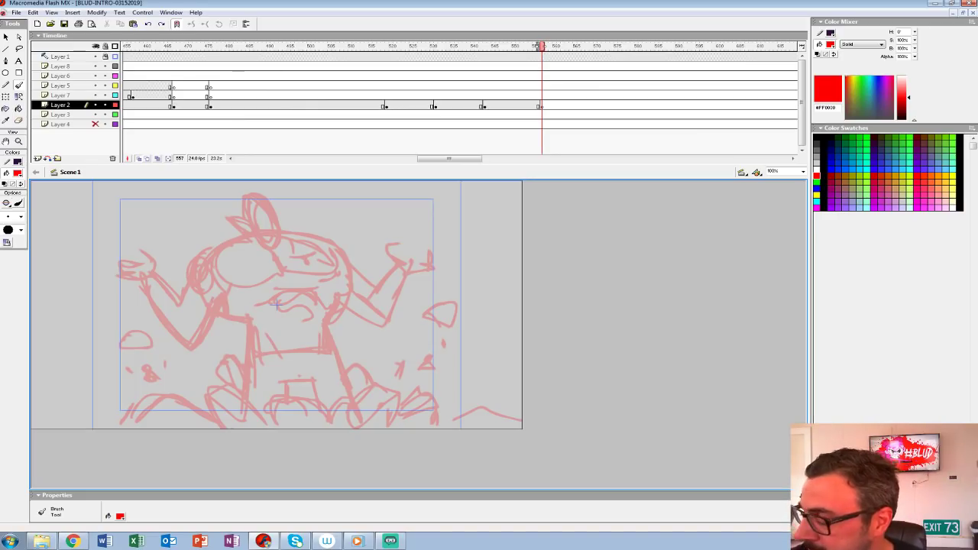
mouse_move(251, 277)
mouse_down()
mouse_move(255, 249)
mouse_move(246, 287)
mouse_up()
key(ctrl+z)
mouse_move(239, 239)
mouse_down()
mouse_move(241, 299)
mouse_move(233, 272)
mouse_up()
drag(269, 245, 259, 284)
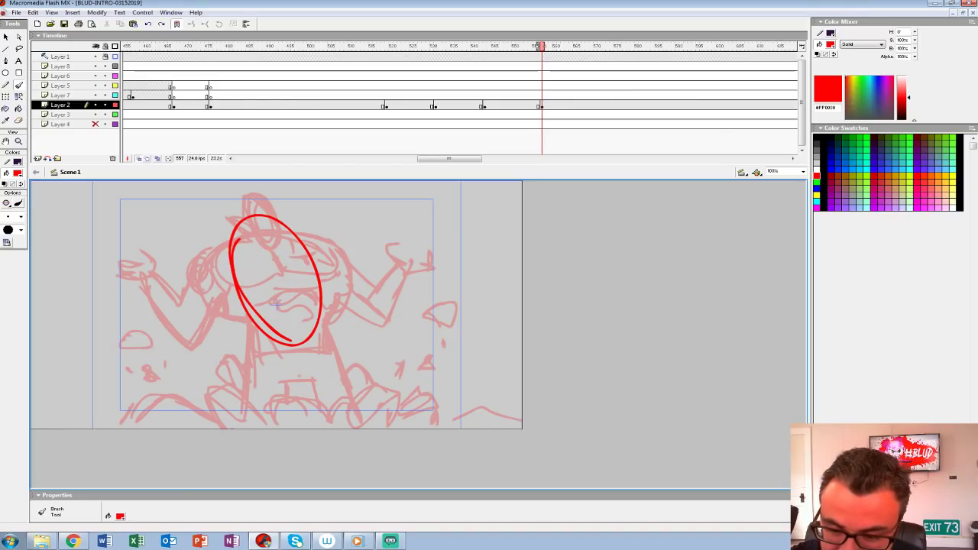
key(ctrl+z)
key(ctrl+z)
Step: Sketch a large tilted oval with a pointed inner shape on frame 557, plus diagonal and jagged outlines running toward the stage's lower right
mouse_move(229, 236)
mouse_down()
mouse_move(297, 356)
mouse_move(229, 230)
mouse_move(226, 246)
mouse_move(265, 292)
mouse_up()
mouse_move(269, 246)
mouse_down()
mouse_move(290, 292)
mouse_move(275, 333)
mouse_move(298, 330)
mouse_move(301, 312)
mouse_move(279, 328)
mouse_up()
mouse_move(237, 218)
mouse_down()
mouse_move(332, 306)
mouse_move(355, 345)
mouse_move(419, 330)
mouse_up()
mouse_move(310, 374)
mouse_down()
mouse_move(430, 306)
mouse_move(416, 363)
mouse_up()
drag(411, 309, 288, 395)
mouse_move(358, 397)
mouse_down()
mouse_move(255, 428)
mouse_move(368, 421)
mouse_up()
mouse_move(378, 396)
mouse_down()
mouse_move(438, 376)
mouse_move(466, 382)
mouse_up()
drag(380, 382, 498, 429)
mouse_move(418, 361)
mouse_down()
mouse_move(503, 387)
mouse_move(482, 341)
mouse_up()
drag(436, 319, 275, 394)
drag(308, 358, 276, 421)
Step: Thicken the tilted oval's outline, add small shapes at its base and extend the jagged outlines to the stage's right edge
mouse_move(219, 229)
mouse_down()
mouse_move(238, 307)
mouse_move(255, 317)
mouse_move(240, 330)
mouse_up()
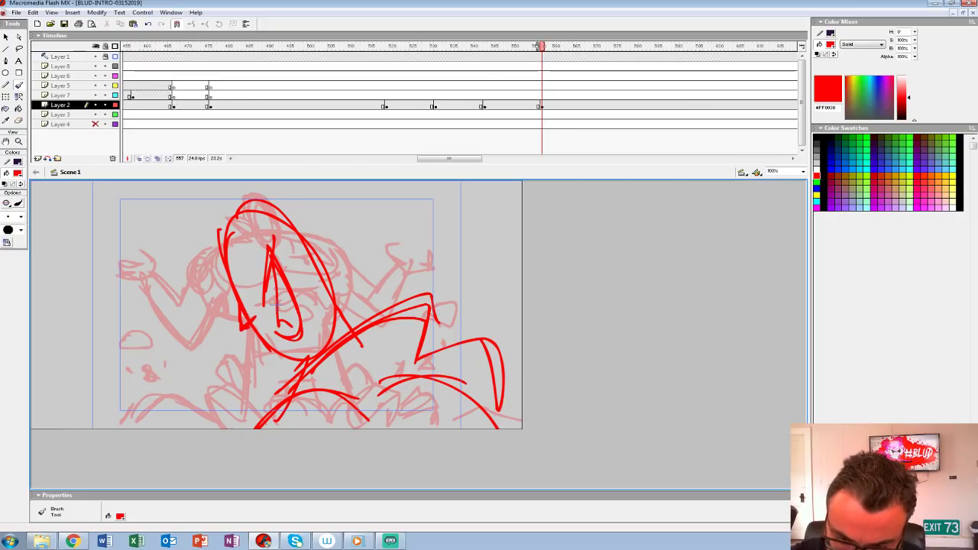
drag(300, 360, 278, 372)
drag(299, 339, 279, 372)
mouse_move(252, 310)
mouse_down()
mouse_move(226, 200)
mouse_move(345, 324)
mouse_up()
drag(229, 191, 252, 315)
drag(432, 287, 420, 356)
drag(356, 393, 392, 376)
mouse_move(458, 388)
mouse_down()
mouse_move(507, 428)
mouse_move(523, 406)
mouse_up()
drag(433, 365, 492, 353)
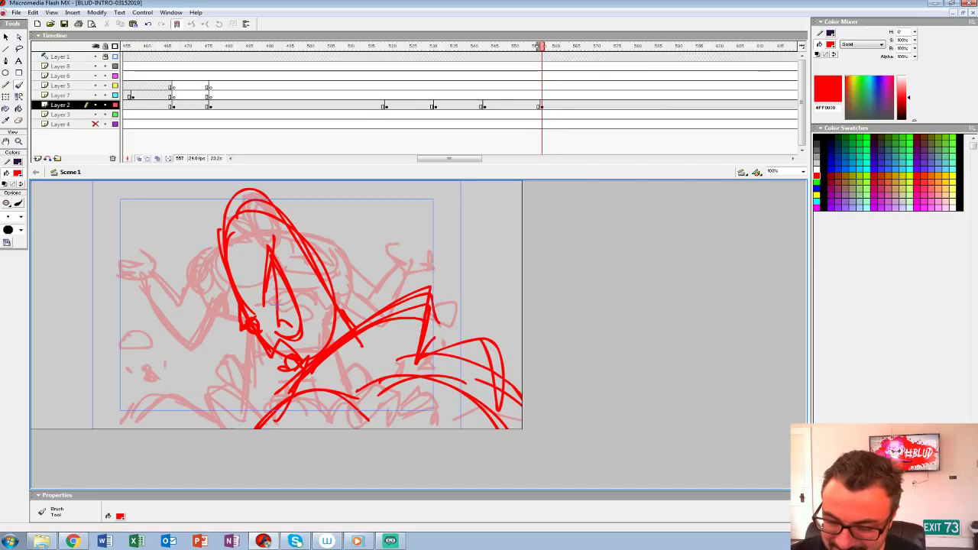
Step: Turn off onion skinning and play back the frames leading into the shot at frame 557 to check its timing
click(139, 159)
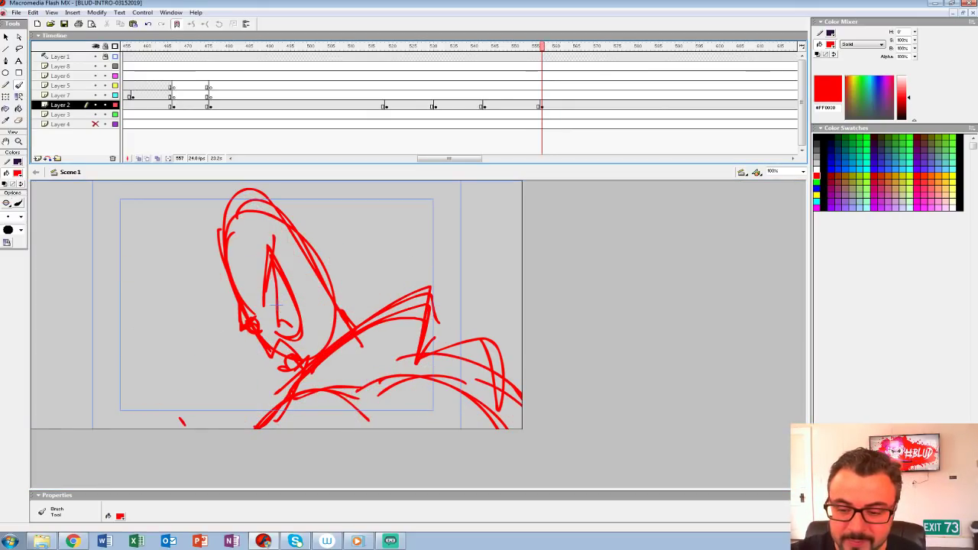
click(395, 76)
key(Return)
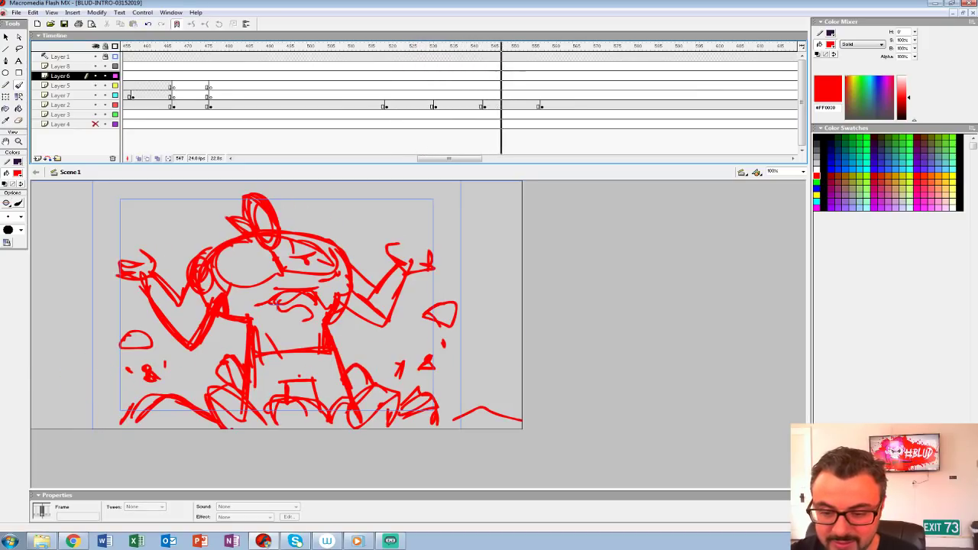
key(Return)
click(483, 76)
key(Return)
key(Return)
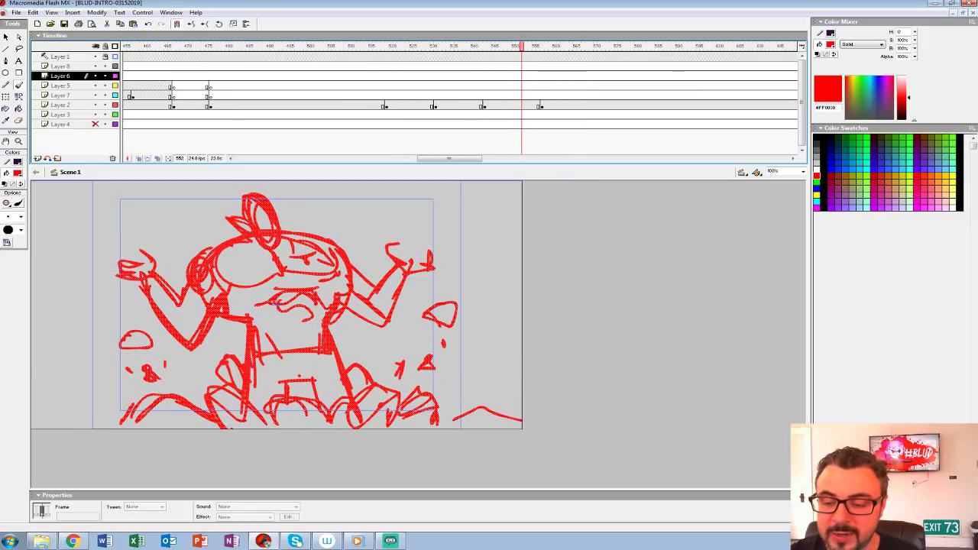
Step: Strengthen the lines of the frame 557 sketch and duplicate it to a new keyframe on Layer 2 at frame 558
click(541, 105)
mouse_move(418, 360)
mouse_down()
mouse_move(429, 310)
mouse_move(267, 416)
mouse_up()
key(comma)
key(period)
key(F6)
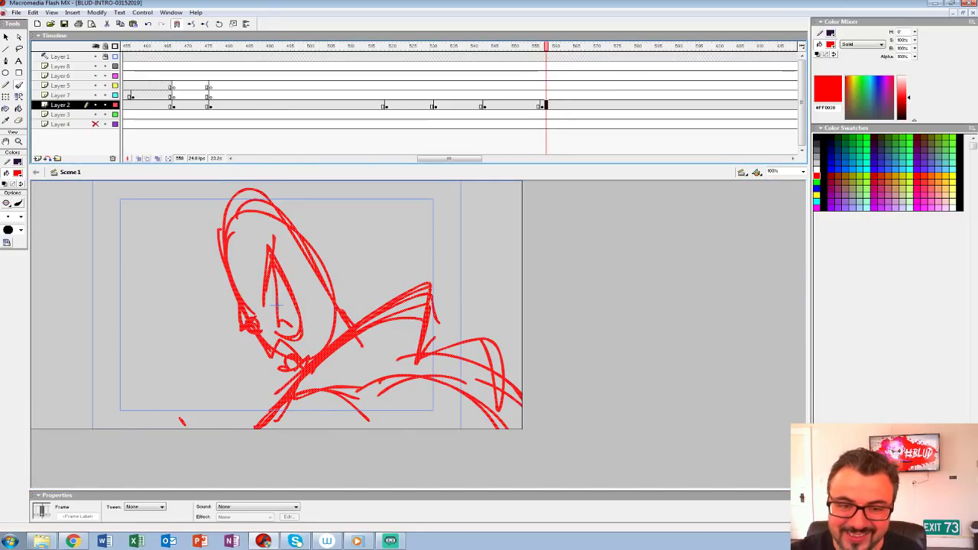
Step: Scale the duplicated sketch to 110%, nudge it upward and step through the neighbouring frames to compare
key(ctrl+alt+s)
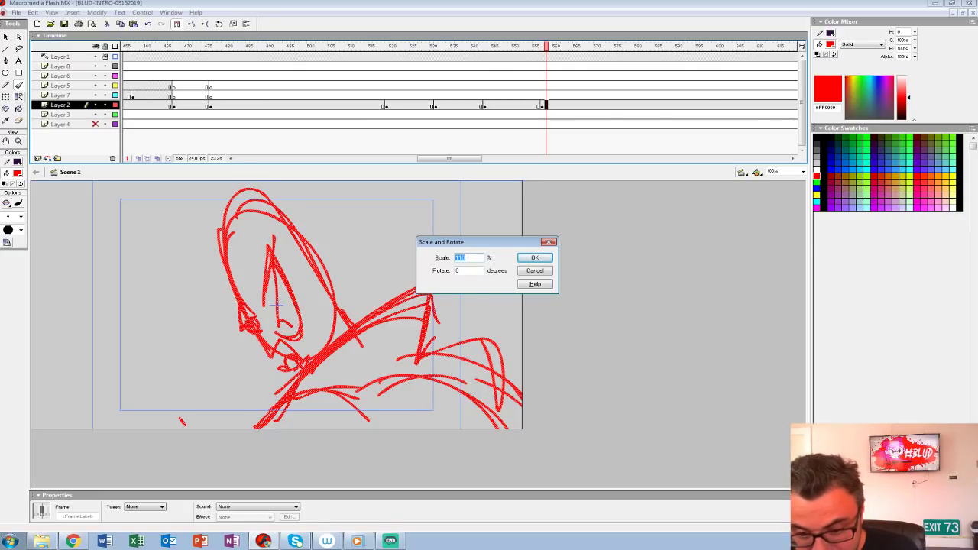
key(Return)
key(shift+Up)
key(shift+Up)
key(comma)
key(comma)
key(comma)
key(comma)
key(comma)
key(comma)
key(comma)
key(period)
key(period)
key(period)
key(period)
key(period)
key(period)
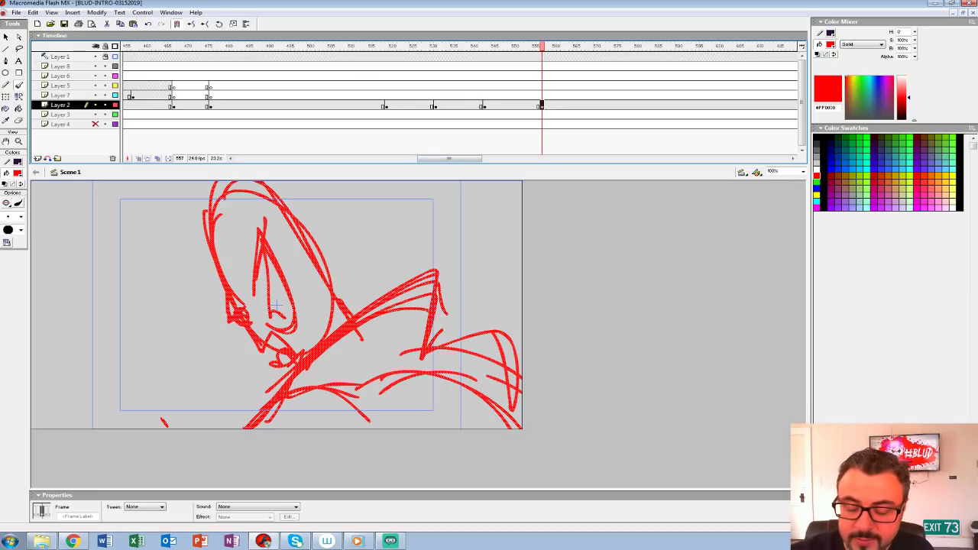
Step: Nudge the enlarged sketch to the right on frame 557 and draw three small circles in the empty area beside it
key(shift+Right)
key(shift+Right)
key(shift+Right)
key(shift+Right)
key(shift+Right)
key(shift+Right)
key(shift+Right)
key(shift+Right)
key(shift+Right)
key(shift+Right)
key(shift+Right)
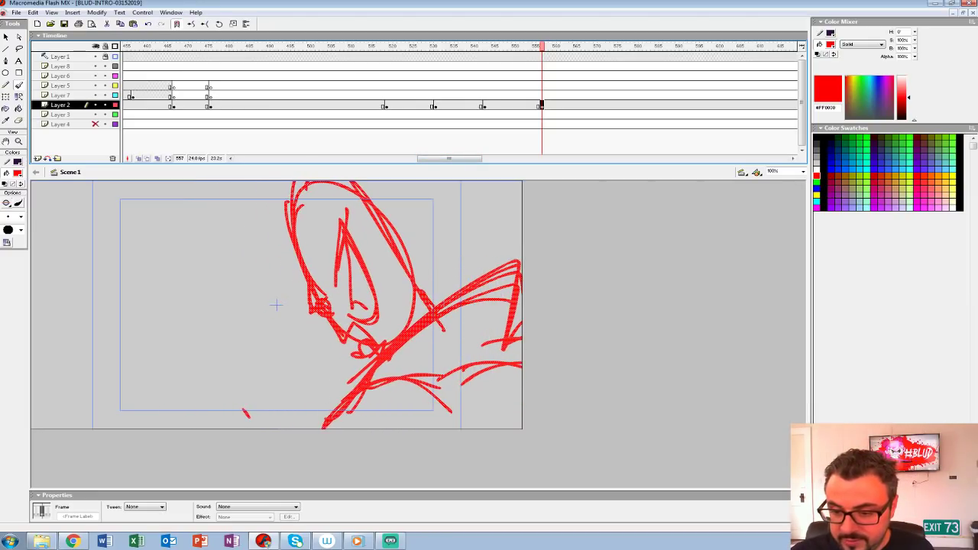
key(shift+Right)
key(shift+Right)
key(shift+Right)
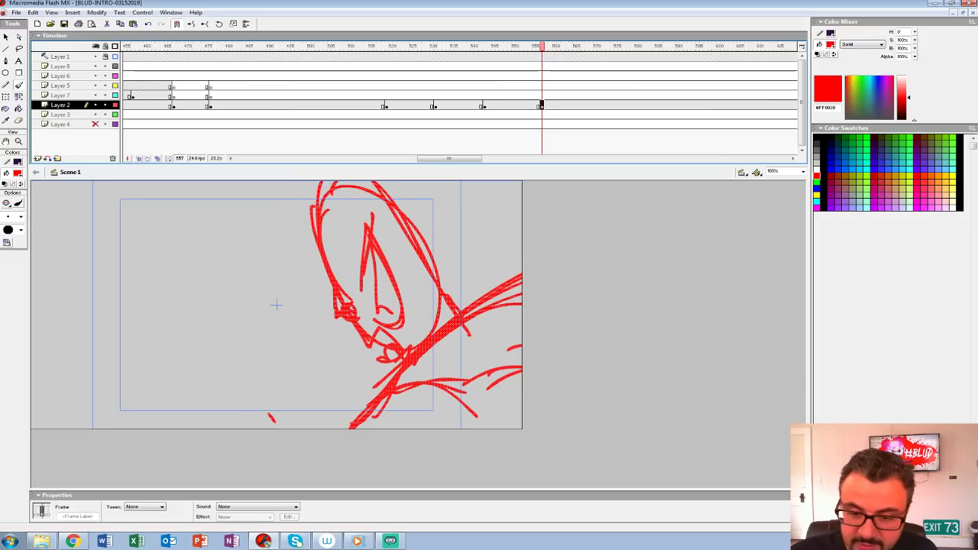
mouse_move(177, 355)
mouse_down()
mouse_move(209, 364)
mouse_move(197, 376)
mouse_up()
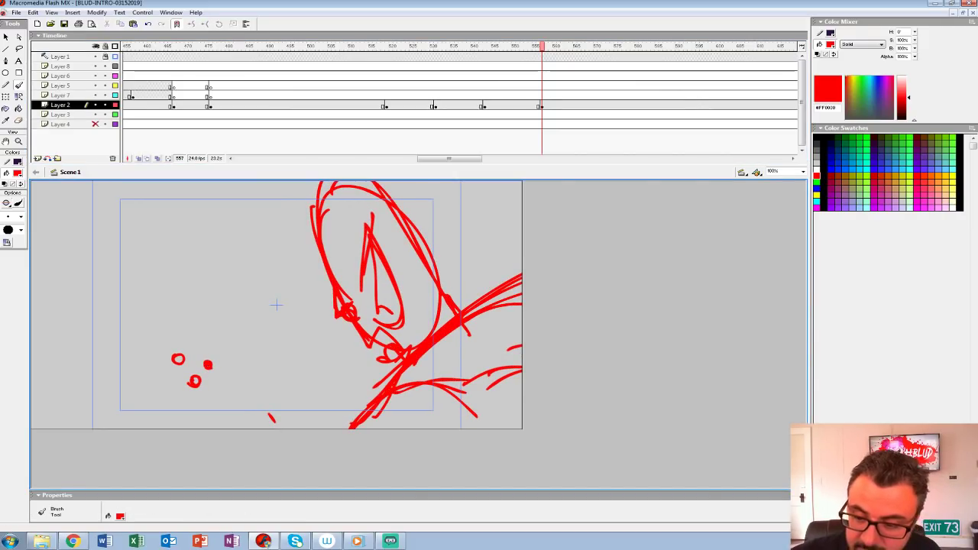
Step: Play the shot, insert a blank keyframe on Layer 2 at frame 568 and play back again to check the cut
key(Return)
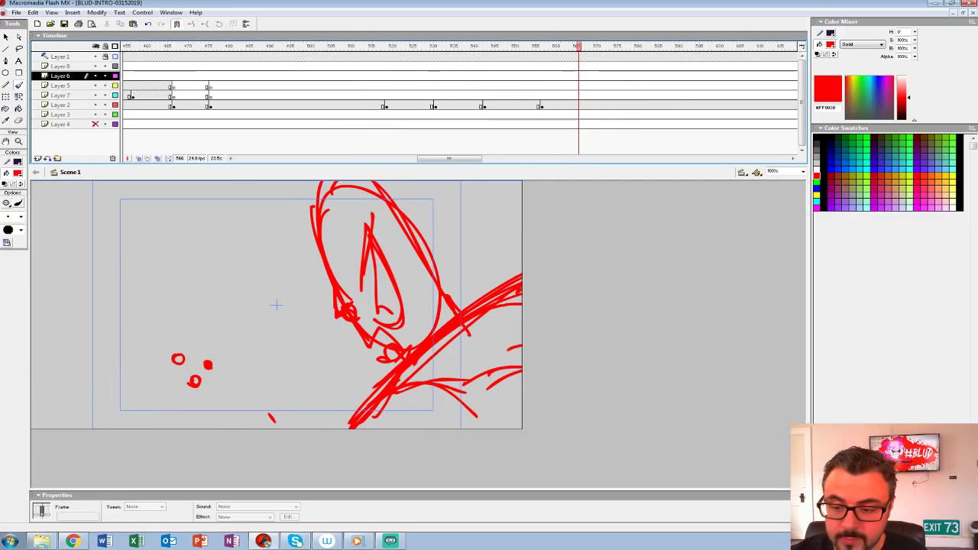
click(587, 105)
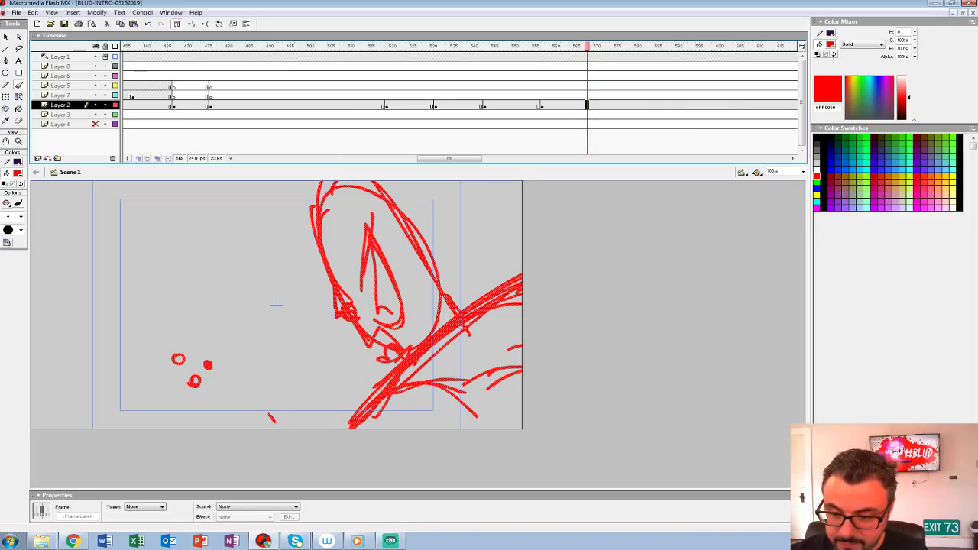
key(Return)
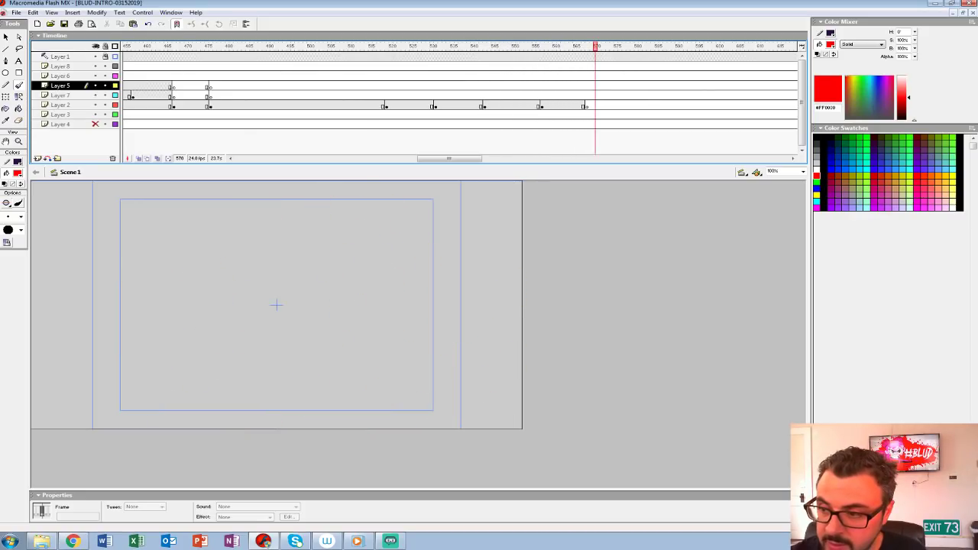
Step: Turn on onion skinning, rough in long diagonal lines over the oval sketch and insert a blank keyframe on Layer 2 at frame 558
click(586, 106)
click(139, 159)
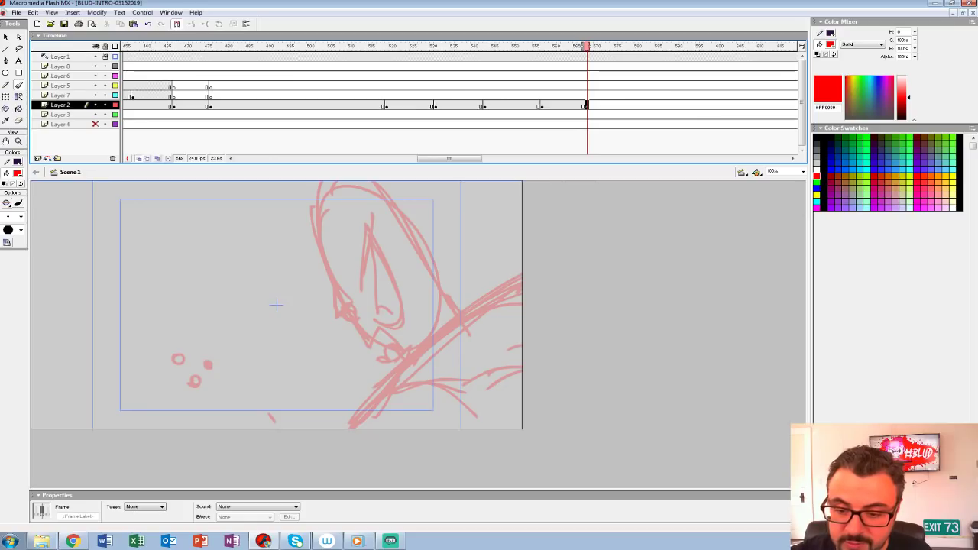
click(545, 105)
key(comma)
key(period)
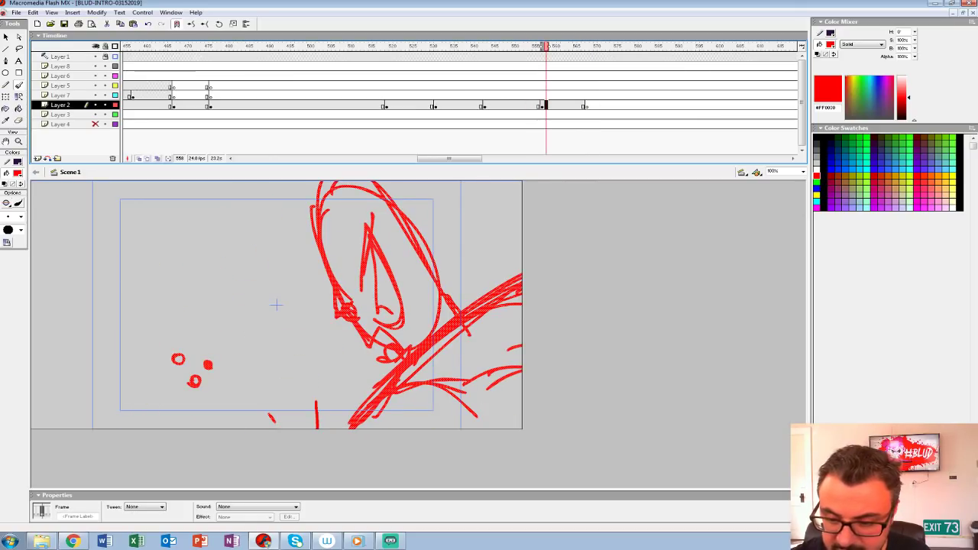
key(ctrl+a)
mouse_move(512, 291)
mouse_down()
mouse_move(255, 428)
mouse_move(521, 276)
mouse_up()
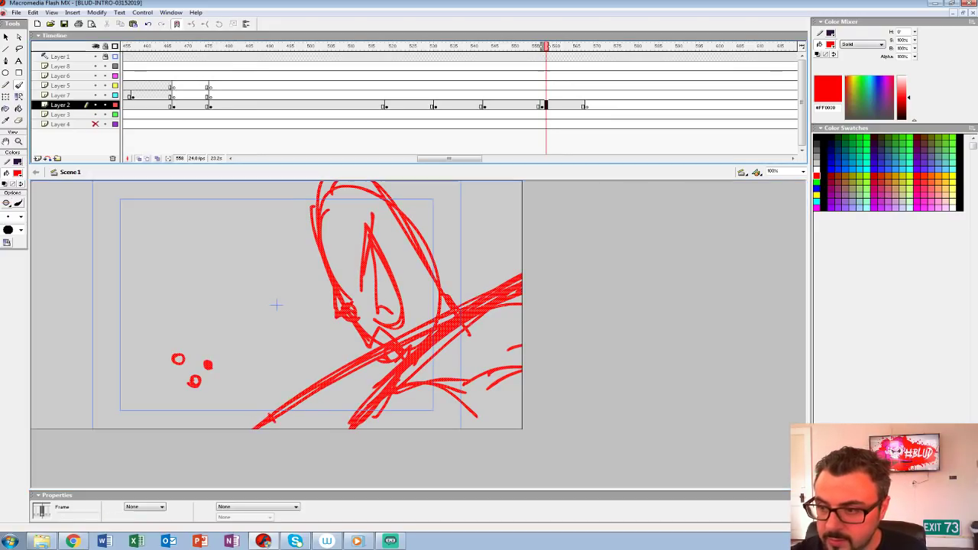
key(F7)
mouse_move(204, 425)
mouse_down()
mouse_move(522, 302)
mouse_move(233, 408)
mouse_up()
drag(510, 299, 459, 233)
mouse_move(458, 232)
mouse_down()
mouse_move(506, 275)
mouse_move(474, 219)
mouse_move(521, 262)
mouse_move(475, 250)
mouse_move(447, 223)
mouse_up()
mouse_move(448, 226)
mouse_down()
mouse_move(460, 202)
mouse_move(479, 219)
mouse_move(484, 202)
mouse_up()
drag(465, 210, 456, 224)
mouse_move(521, 255)
mouse_down()
mouse_move(466, 214)
mouse_move(481, 196)
mouse_up()
mouse_move(312, 375)
mouse_down()
mouse_move(212, 281)
mouse_move(383, 337)
mouse_up()
mouse_move(348, 304)
mouse_down()
mouse_move(294, 371)
mouse_move(278, 191)
mouse_move(397, 370)
mouse_up()
key(ctrl+z)
key(ctrl+z)
key(ctrl+a)
key(Delete)
Step: Sketch long rising diagonal edge lines on frame 558 and a raised limb with a round end at the upper right of the shot
drag(239, 415, 502, 294)
drag(322, 368, 505, 290)
drag(471, 208, 429, 345)
key(ctrl+z)
mouse_move(433, 217)
mouse_down()
mouse_move(519, 291)
mouse_move(521, 261)
mouse_move(428, 221)
mouse_up()
mouse_move(444, 203)
mouse_down()
mouse_move(439, 214)
mouse_move(522, 259)
mouse_up()
mouse_move(465, 233)
mouse_down()
mouse_move(485, 250)
mouse_move(497, 321)
mouse_up()
Step: Sketch a tall rounded shape with a pointed inner form standing on the diagonal edge, plus a peaked outline and curves below it
mouse_move(307, 351)
mouse_down()
mouse_move(287, 208)
mouse_move(372, 319)
mouse_move(305, 361)
mouse_up()
mouse_move(301, 315)
mouse_down()
mouse_move(301, 283)
mouse_move(327, 335)
mouse_move(322, 359)
mouse_up()
drag(331, 252, 382, 333)
drag(308, 326, 269, 396)
mouse_move(282, 395)
mouse_down()
mouse_move(505, 267)
mouse_move(506, 309)
mouse_move(379, 340)
mouse_move(226, 428)
mouse_up()
drag(290, 394, 340, 428)
drag(400, 353, 500, 429)
drag(296, 374, 413, 296)
drag(413, 298, 409, 324)
mouse_move(298, 372)
mouse_down()
mouse_move(400, 302)
mouse_move(411, 342)
mouse_up()
drag(330, 236, 354, 285)
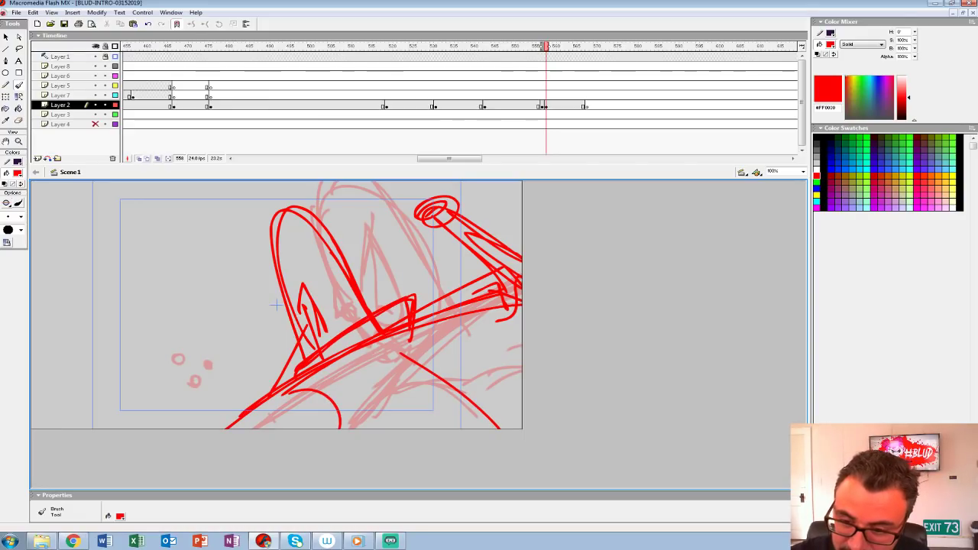
Step: Thicken the tall shape's outline, inner point and raised limb, and add small round marks in the shot's lower left
drag(278, 295, 284, 197)
drag(284, 197, 340, 254)
drag(300, 291, 289, 333)
drag(304, 290, 310, 353)
mouse_move(439, 224)
mouse_down()
mouse_move(492, 272)
mouse_move(503, 243)
mouse_up()
click(545, 105)
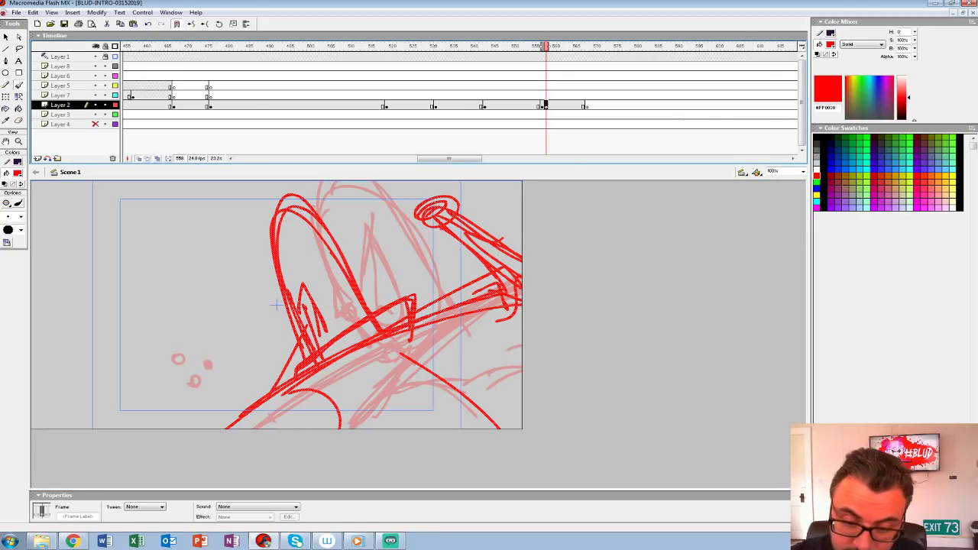
drag(191, 376, 189, 376)
Step: Move the redrawn shot's keyframe on Layer 2 from frame 558 to 557 and play back the sequence
click(545, 105)
drag(546, 106, 542, 105)
click(471, 95)
key(Return)
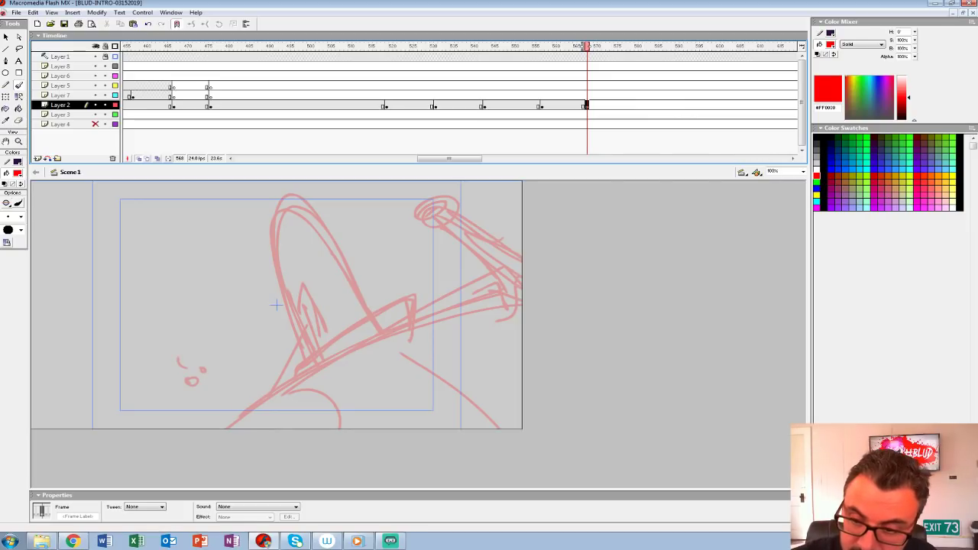
mouse_move(228, 280)
mouse_down()
mouse_move(226, 349)
mouse_move(229, 278)
mouse_move(181, 304)
mouse_up()
key(ctrl+z)
key(ctrl+z)
key(ctrl+z)
Step: Sketch a round form on frame 568 with a long limb stretching diagonally to the top of the stage and a curved line across it
drag(255, 281, 218, 374)
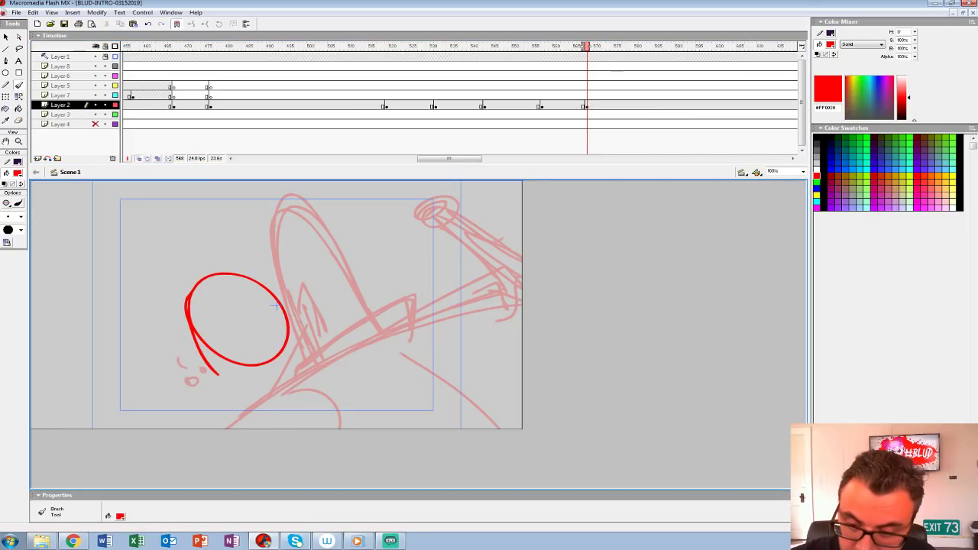
mouse_move(277, 307)
mouse_down()
mouse_move(275, 343)
mouse_move(228, 349)
mouse_move(173, 337)
mouse_move(223, 283)
mouse_move(424, 203)
mouse_move(451, 181)
mouse_up()
drag(278, 308, 464, 181)
mouse_move(250, 280)
mouse_down()
mouse_move(314, 181)
mouse_move(329, 181)
mouse_up()
drag(282, 238, 354, 282)
mouse_move(283, 238)
mouse_down()
mouse_move(348, 262)
mouse_move(183, 306)
mouse_move(208, 372)
mouse_move(305, 325)
mouse_up()
drag(218, 287, 200, 364)
Step: Add diagonal speed lines on both sides of the limb to show the round form's movement
drag(237, 218, 190, 269)
drag(236, 222, 171, 280)
drag(226, 196, 150, 285)
drag(349, 295, 411, 247)
drag(367, 307, 430, 256)
Step: Play back the sequence repeatedly from earlier frames to judge the timing of the shots at frames 557 and 568
click(370, 76)
key(Return)
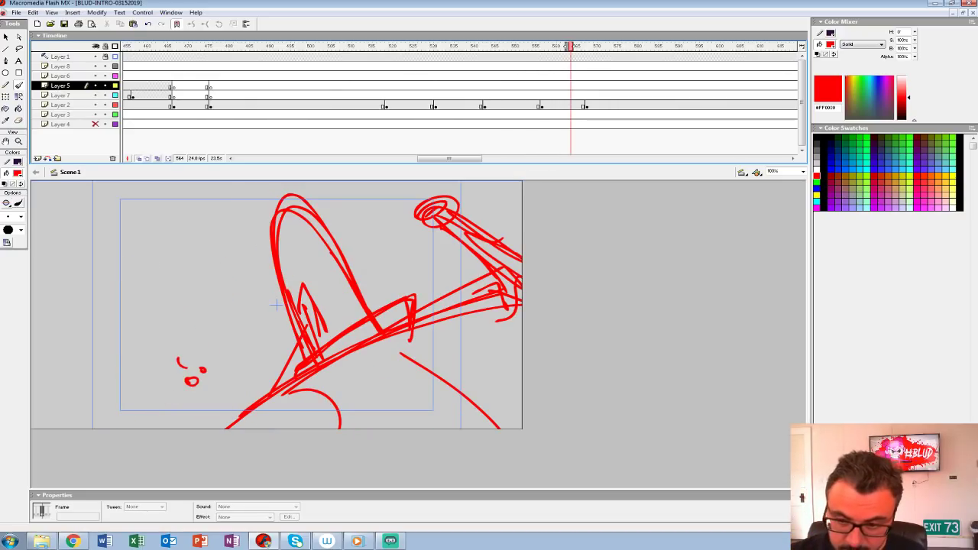
click(332, 85)
key(Return)
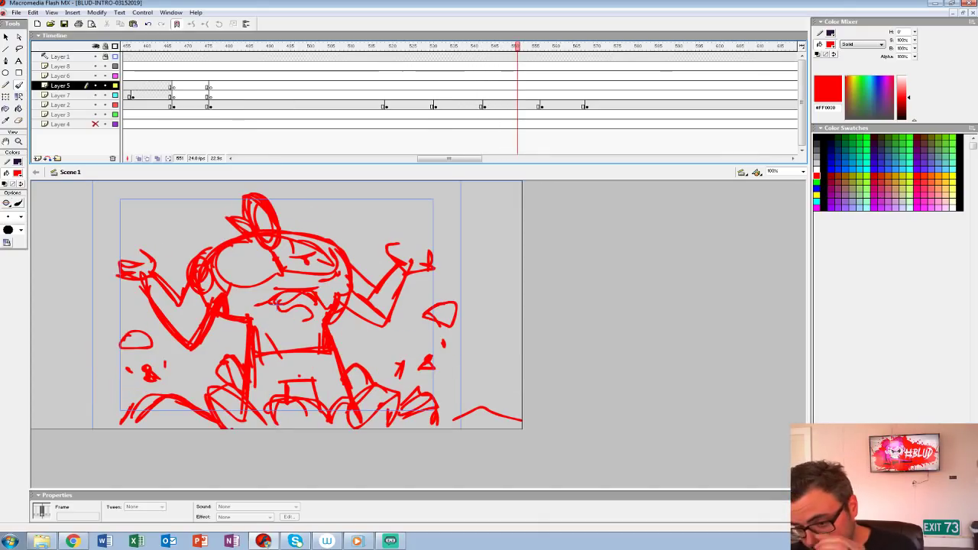
click(370, 86)
key(Return)
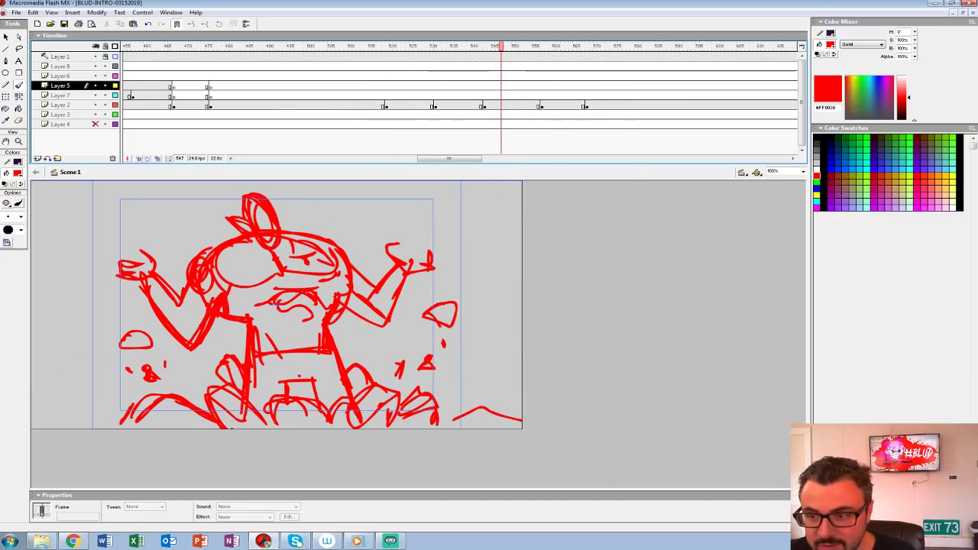
click(363, 76)
key(Return)
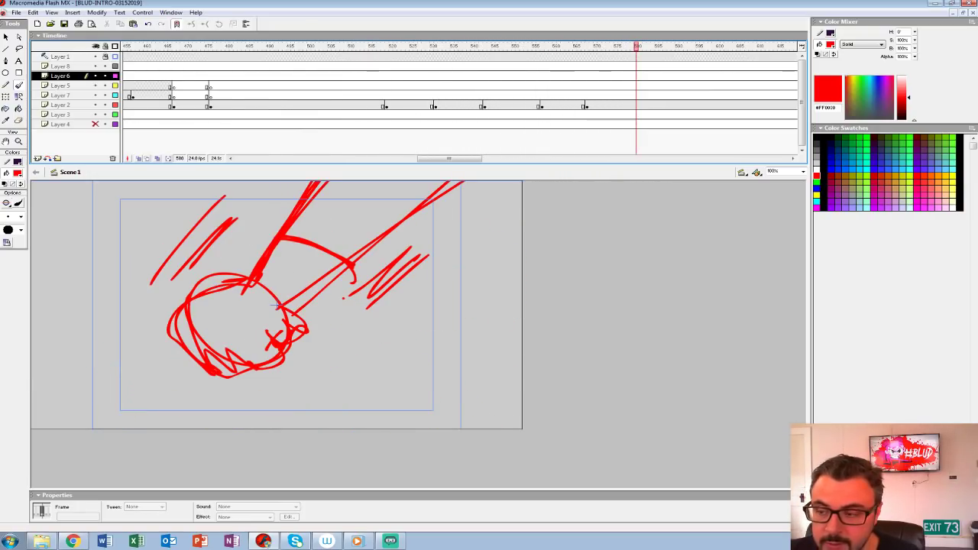
click(489, 96)
key(Return)
key(Return)
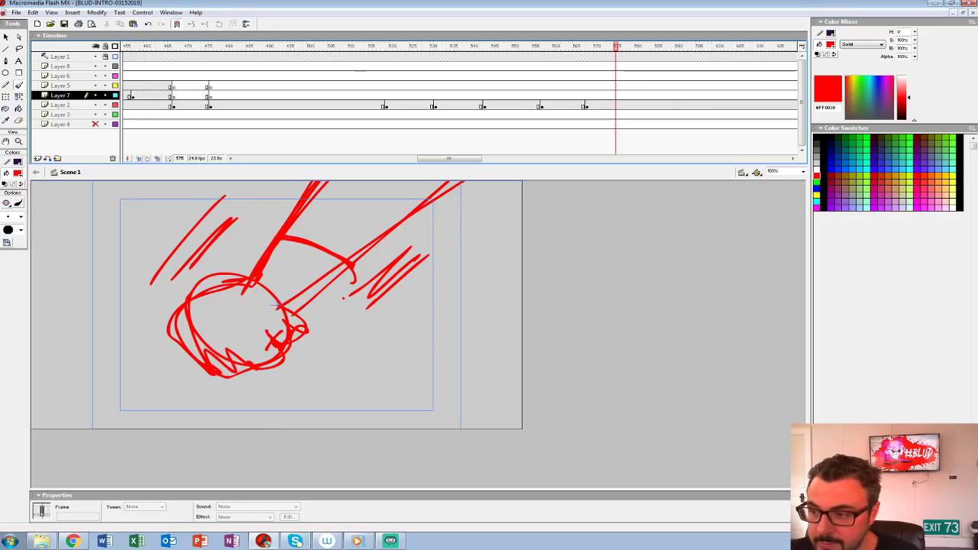
Step: Insert a blank keyframe on Layer 2 at frame 582 and turn on onion skinning
click(637, 105)
click(644, 105)
key(F7)
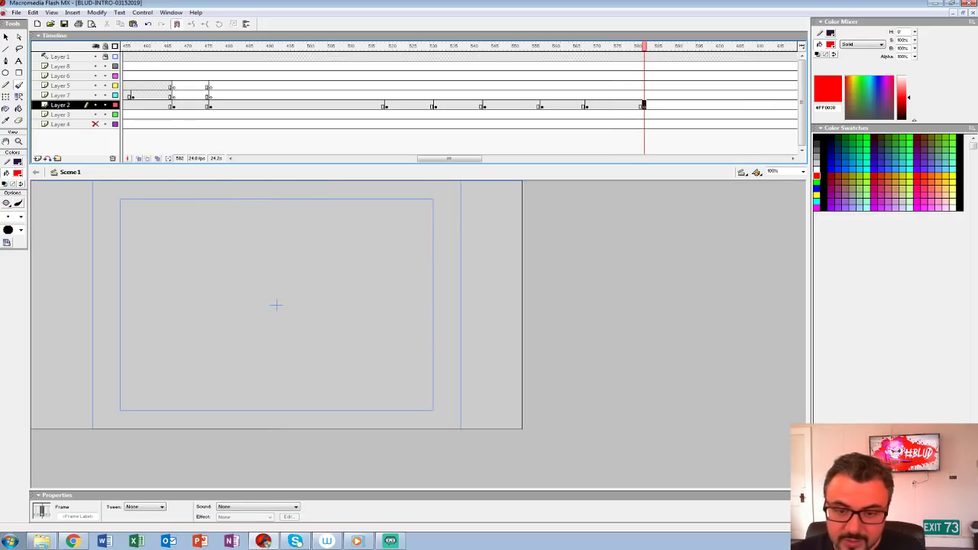
click(139, 158)
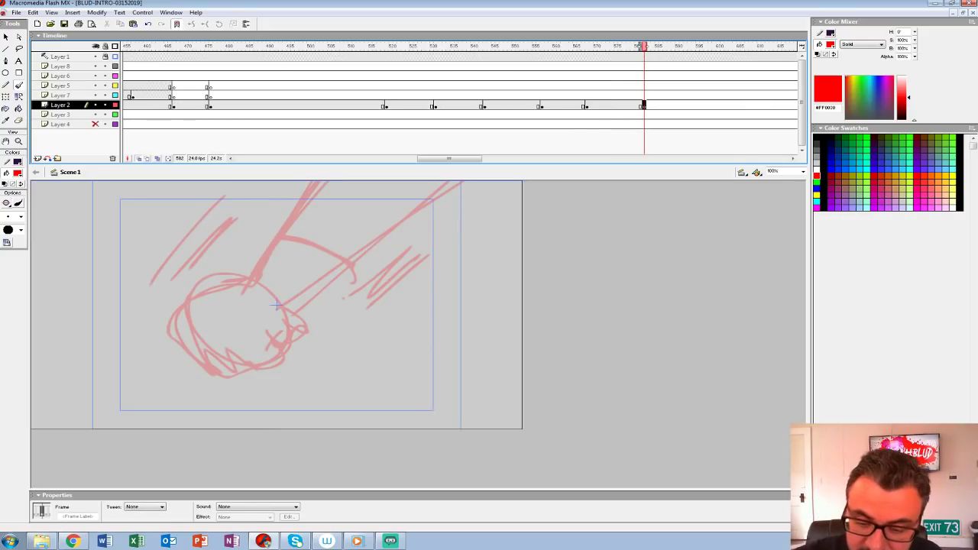
Step: Sketch the limb's two long diagonal edges plunging into a jagged ground line on frame 582, with small debris pieces to the right
mouse_move(239, 398)
mouse_down()
mouse_move(347, 354)
mouse_move(416, 367)
mouse_move(412, 403)
mouse_move(521, 373)
mouse_up()
key(ctrl+z)
drag(421, 400, 521, 368)
mouse_move(317, 370)
mouse_down()
mouse_move(261, 409)
mouse_move(459, 181)
mouse_up()
drag(306, 190, 223, 382)
drag(249, 316, 353, 344)
mouse_move(396, 289)
mouse_down()
mouse_move(382, 304)
mouse_move(403, 286)
mouse_up()
drag(441, 269, 449, 279)
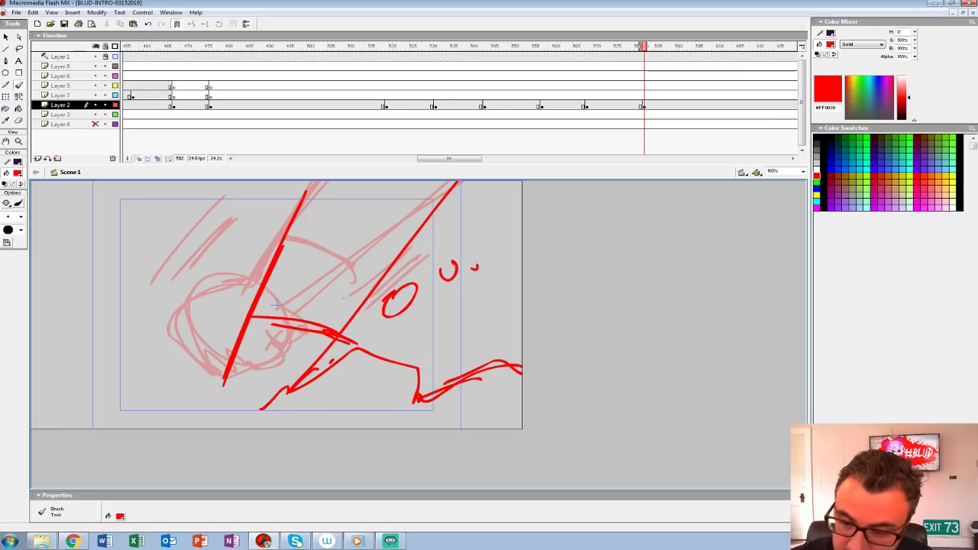
Step: Sketch three small round-headed figures thrown into the air left of the limb on frame 582
drag(231, 286, 236, 283)
drag(224, 373, 210, 398)
mouse_move(139, 293)
mouse_down()
mouse_move(156, 282)
mouse_move(136, 285)
mouse_move(147, 329)
mouse_up()
key(ctrl+z)
click(155, 298)
drag(200, 258, 204, 309)
drag(214, 217, 212, 226)
drag(204, 229, 204, 239)
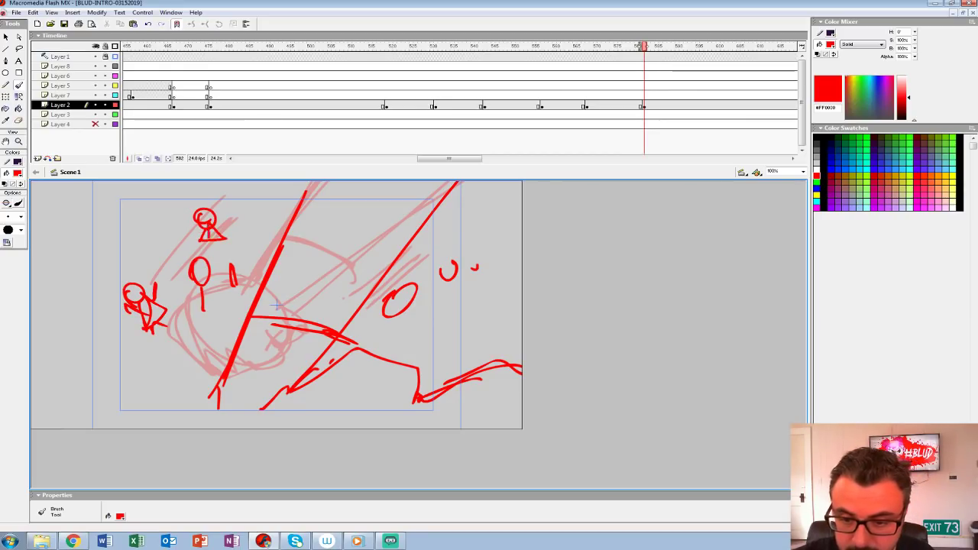
Step: Add jagged ground and a large rock chunk left of the limb, reinforce its base, and turn off onion skinning
drag(236, 335, 213, 399)
mouse_move(248, 395)
mouse_down()
mouse_move(244, 404)
mouse_move(145, 361)
mouse_move(154, 419)
mouse_up()
mouse_move(145, 371)
mouse_down()
mouse_move(135, 384)
mouse_move(99, 352)
mouse_up()
drag(86, 335, 60, 367)
mouse_move(54, 366)
mouse_down()
mouse_move(78, 426)
mouse_move(94, 347)
mouse_move(78, 424)
mouse_up()
drag(65, 336, 55, 344)
drag(315, 387, 290, 418)
mouse_move(306, 377)
mouse_down()
mouse_move(267, 426)
mouse_move(295, 392)
mouse_up()
click(139, 159)
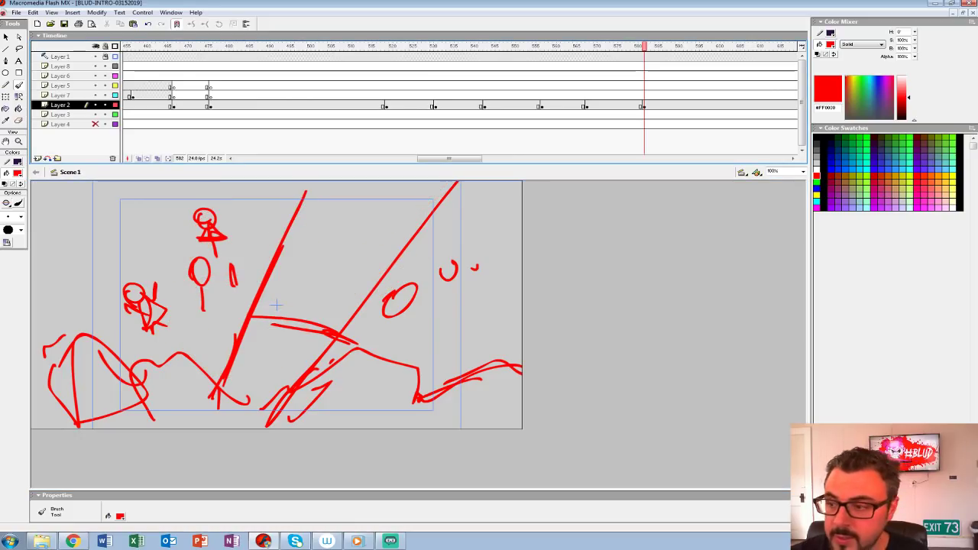
Step: Play on from the frame 582 shot and insert a blank keyframe on Layer 2 at frame 597
click(485, 75)
key(Return)
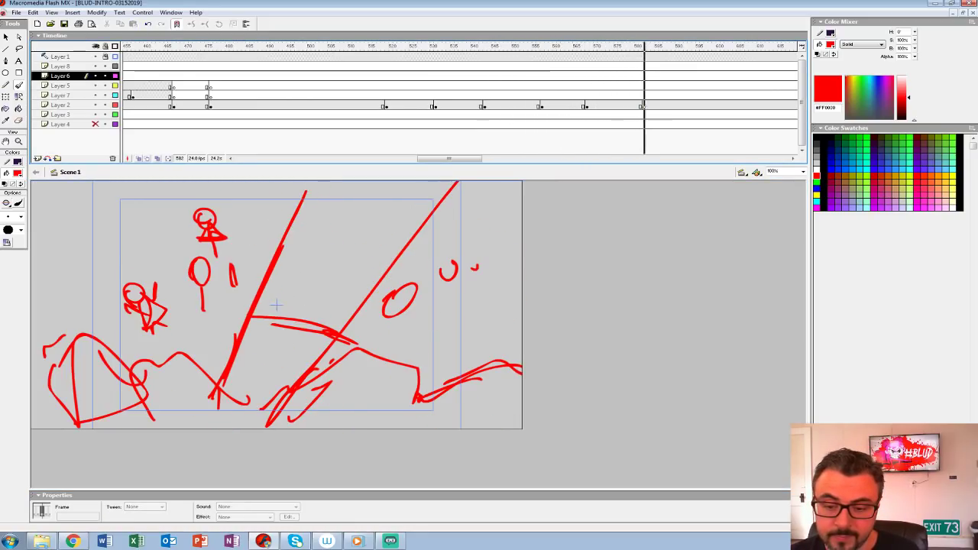
drag(449, 159, 472, 159)
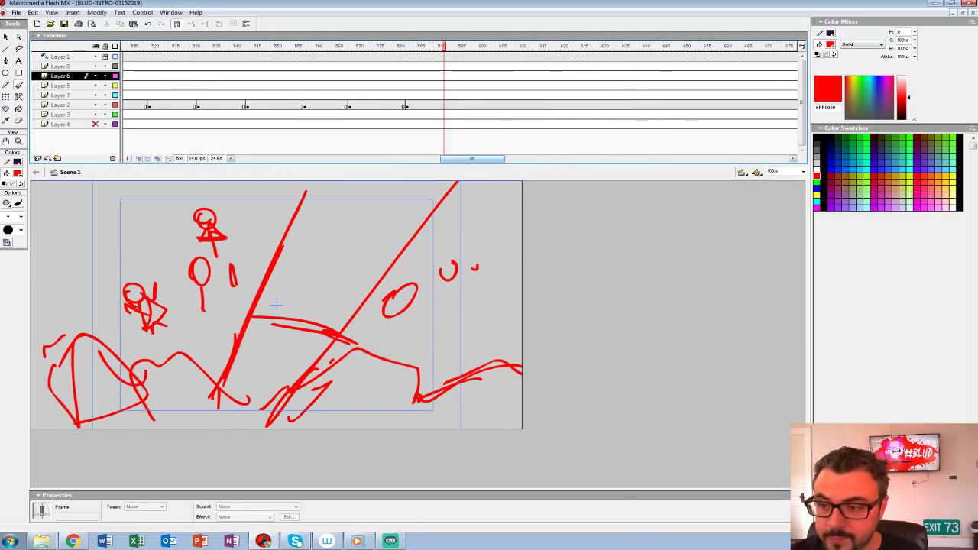
click(469, 105)
key(Delete)
Step: Sketch two long diagonal ground edges on frame 597 with a small crouching figure on the upper edge
drag(109, 410, 520, 245)
key(ctrl+z)
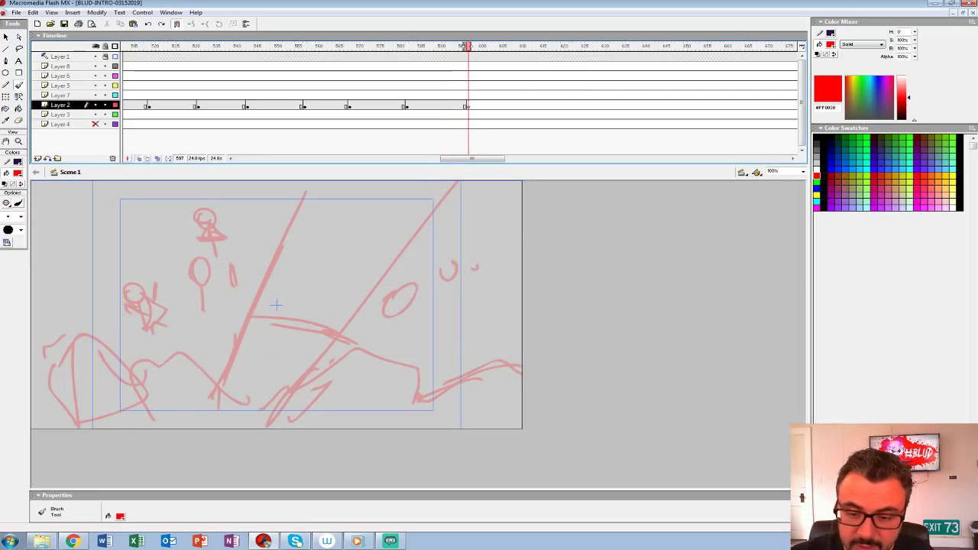
drag(138, 398, 522, 230)
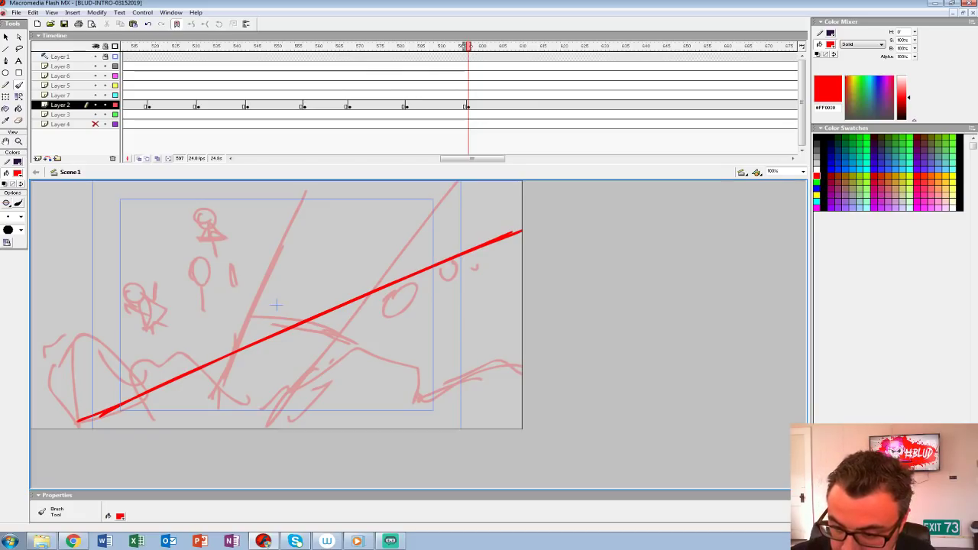
drag(257, 426, 522, 369)
mouse_move(304, 276)
mouse_down()
mouse_move(301, 299)
mouse_move(304, 276)
mouse_move(315, 273)
mouse_move(287, 324)
mouse_move(319, 314)
mouse_move(311, 295)
mouse_up()
key(ctrl+z)
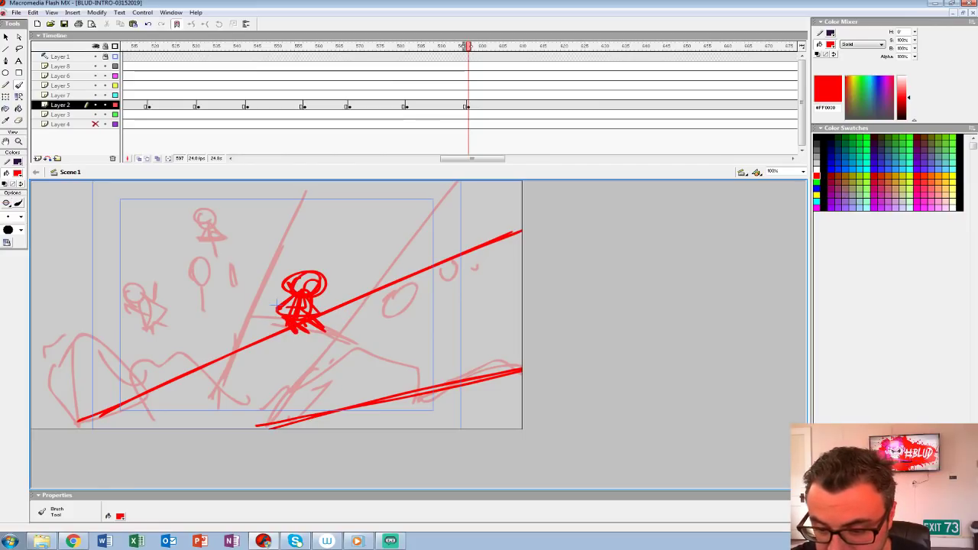
drag(265, 313, 280, 326)
Step: Sketch a fallen figure below the upper diagonal edge and another figure with raised limbs at its lower end
mouse_move(217, 388)
mouse_down()
mouse_move(246, 389)
mouse_move(221, 386)
mouse_move(234, 365)
mouse_move(249, 373)
mouse_move(242, 390)
mouse_up()
key(ctrl+z)
mouse_move(228, 362)
mouse_down()
mouse_move(265, 362)
mouse_move(267, 385)
mouse_up()
mouse_move(261, 395)
mouse_down()
mouse_move(280, 395)
mouse_move(260, 404)
mouse_move(291, 397)
mouse_up()
mouse_move(216, 376)
mouse_down()
mouse_move(239, 409)
mouse_move(192, 404)
mouse_move(211, 418)
mouse_up()
mouse_move(183, 330)
mouse_down()
mouse_move(144, 344)
mouse_move(186, 336)
mouse_up()
drag(165, 351, 165, 369)
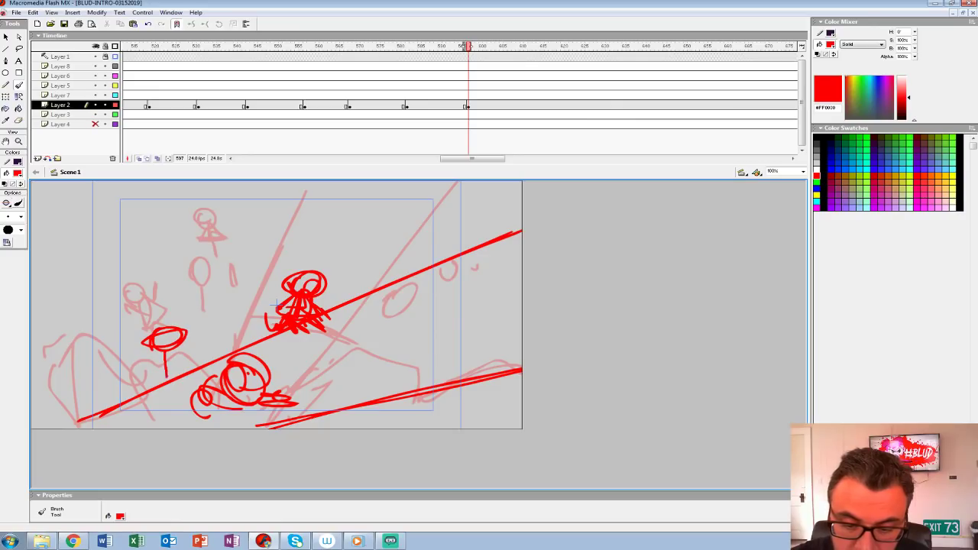
drag(162, 359, 136, 338)
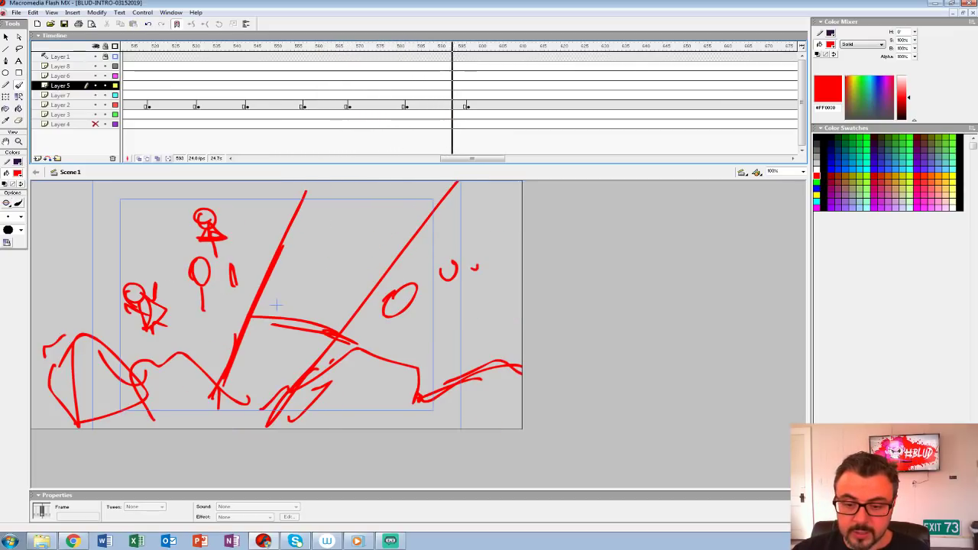
Step: Insert a blank keyframe on Layer 2 at frame 608
click(514, 104)
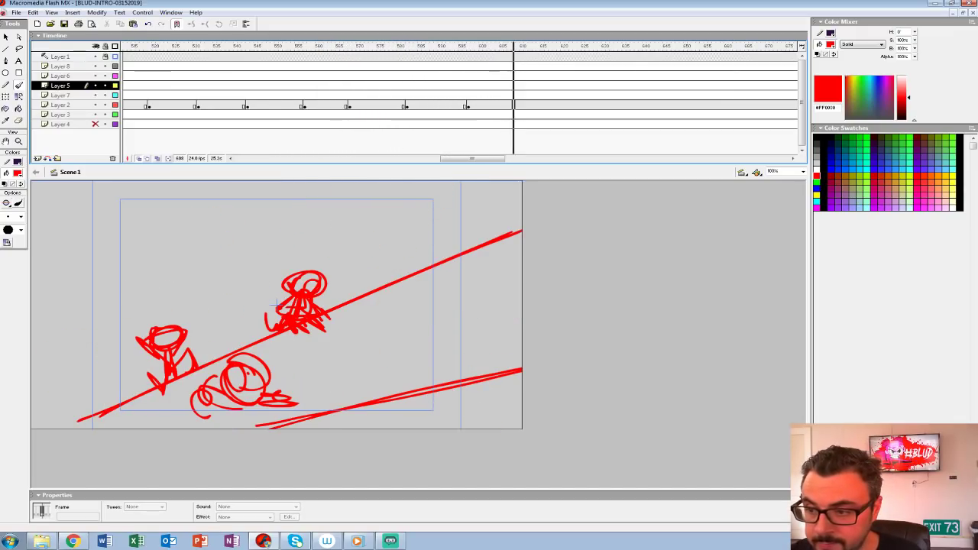
key(F7)
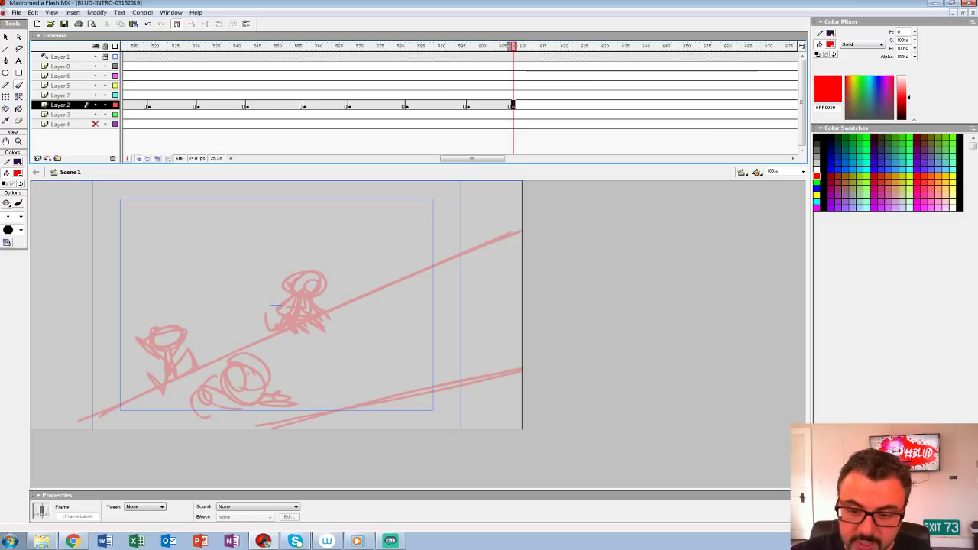
drag(309, 243, 136, 361)
mouse_move(183, 304)
mouse_down()
mouse_move(142, 359)
mouse_move(176, 349)
mouse_up()
key(ctrl+z)
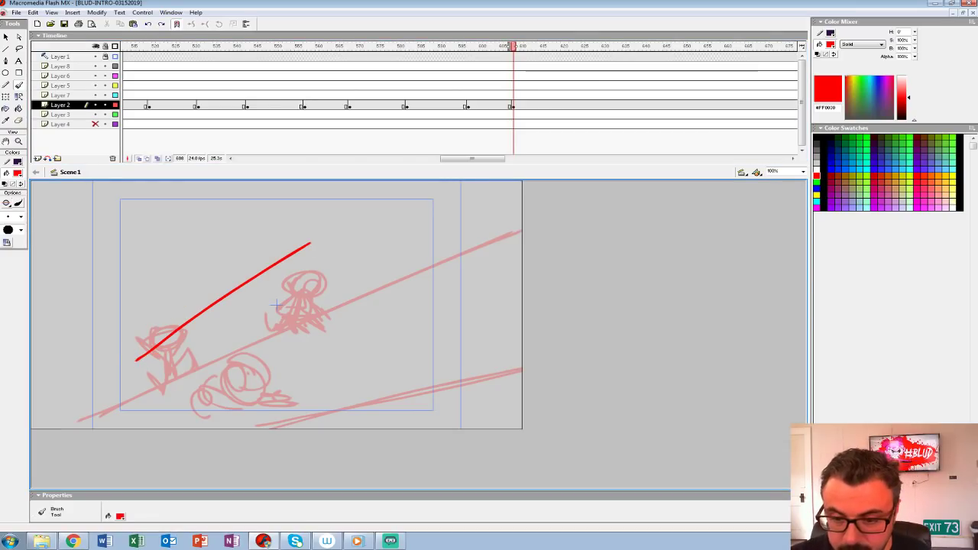
key(ctrl+z)
click(514, 104)
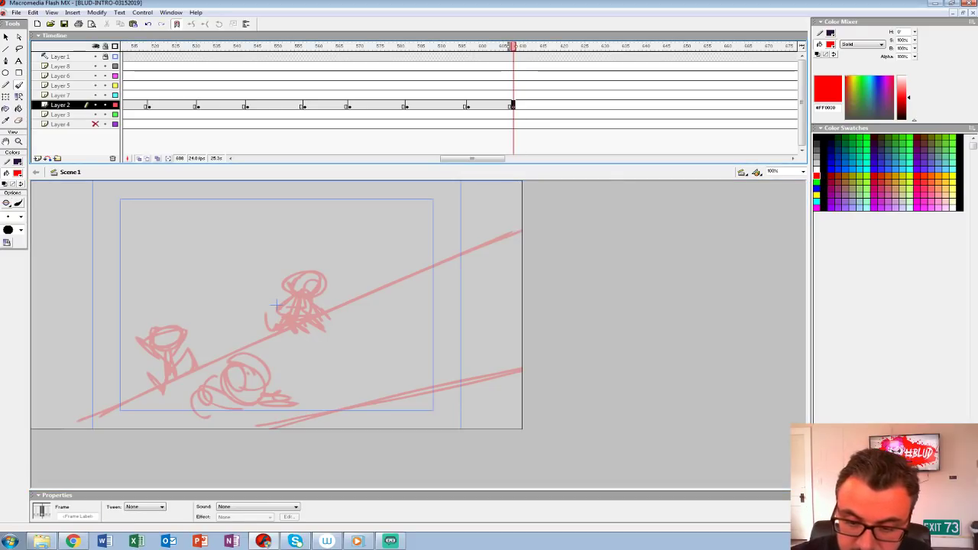
mouse_move(413, 249)
mouse_down()
mouse_move(256, 356)
mouse_move(356, 405)
mouse_up()
key(ctrl+z)
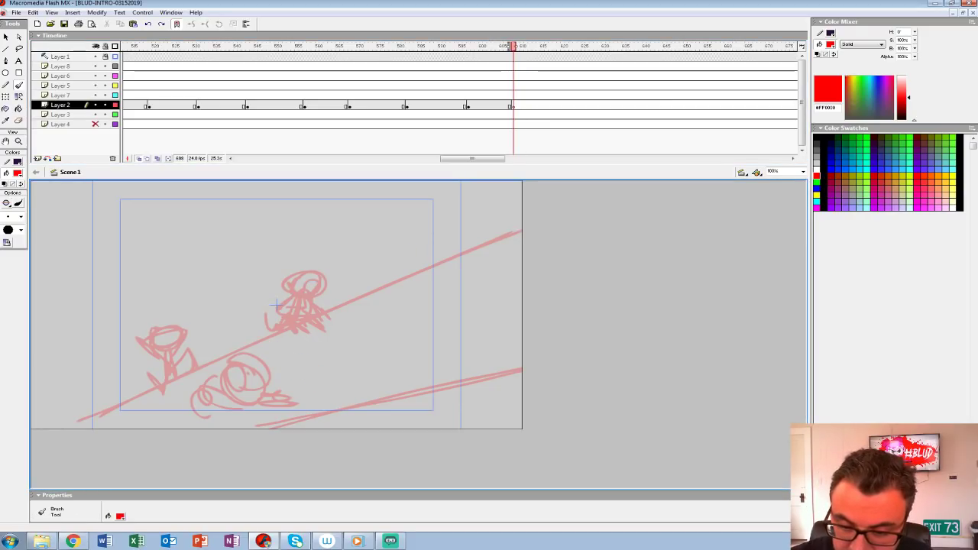
Step: Sketch a broad curved band with an angled end on frame 608 and a second long curved outline beneath it
mouse_move(372, 293)
mouse_down()
mouse_move(218, 401)
mouse_move(273, 428)
mouse_up()
drag(240, 348, 436, 283)
drag(359, 300, 522, 286)
drag(320, 310, 523, 233)
key(ctrl+z)
mouse_move(266, 294)
mouse_down()
mouse_move(426, 241)
mouse_move(522, 234)
mouse_up()
Step: Select the curved artwork on frame 608 and move it down and to the left
click(512, 105)
key(shift+Down)
key(shift+Down)
key(shift+Down)
key(shift+Down)
key(shift+Left)
key(shift+Left)
key(shift+Left)
key(shift+Left)
key(shift+Left)
key(shift+Down)
key(shift+Down)
key(shift+Down)
key(shift+Down)
key(shift+Down)
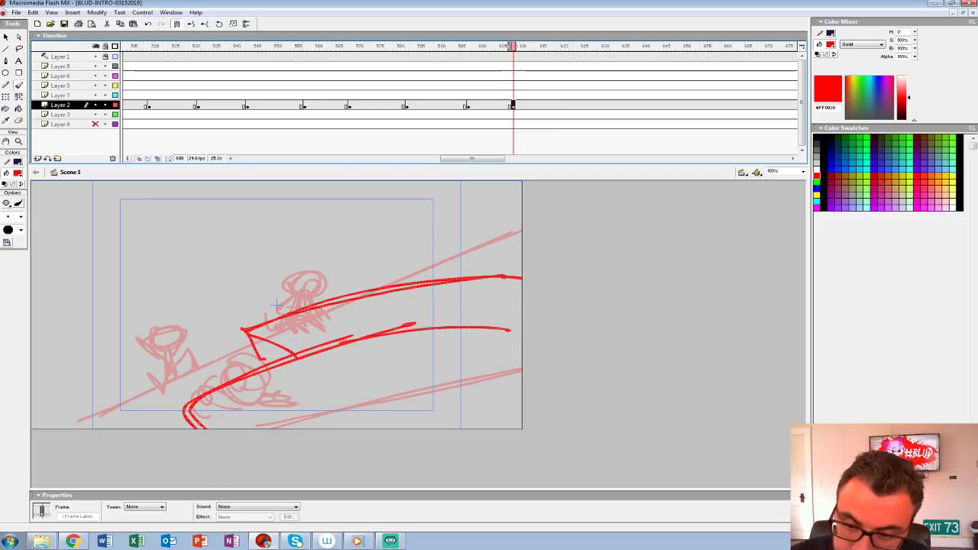
Step: Sketch the large character's two slanted eyes and brow marks above the curved band
drag(288, 227, 268, 269)
mouse_move(285, 236)
mouse_down()
mouse_move(300, 281)
mouse_move(272, 264)
mouse_up()
mouse_move(211, 268)
mouse_down()
mouse_move(252, 277)
mouse_move(246, 287)
mouse_up()
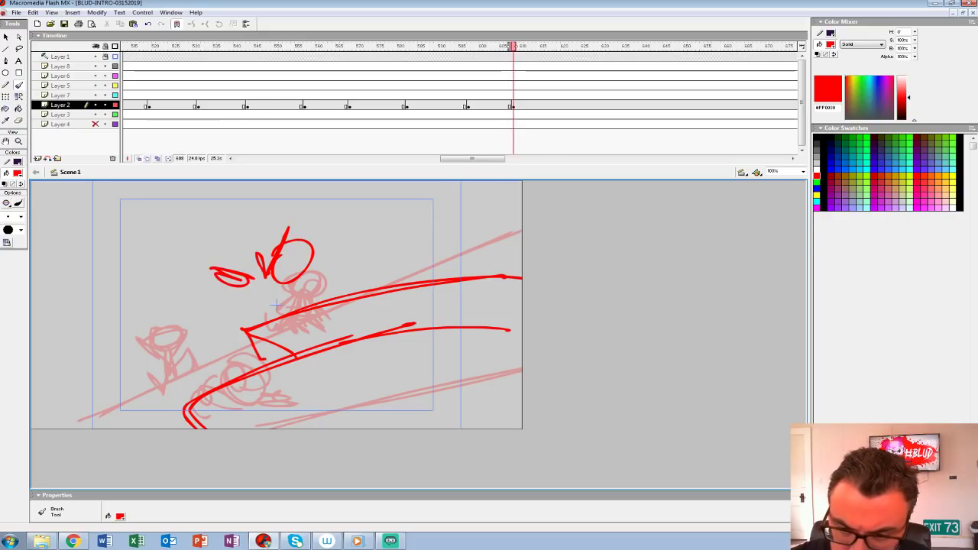
Step: Sketch the character's tall domed head with a shaded pointed ear, darken the eyes and add an arched mouth
mouse_move(253, 325)
mouse_down()
mouse_move(220, 183)
mouse_move(359, 263)
mouse_move(370, 294)
mouse_up()
drag(347, 197, 370, 294)
drag(341, 208, 353, 281)
drag(337, 234, 350, 264)
drag(334, 210, 340, 251)
mouse_move(334, 232)
mouse_down()
mouse_move(292, 186)
mouse_move(333, 231)
mouse_up()
drag(222, 208, 237, 272)
drag(212, 216, 260, 336)
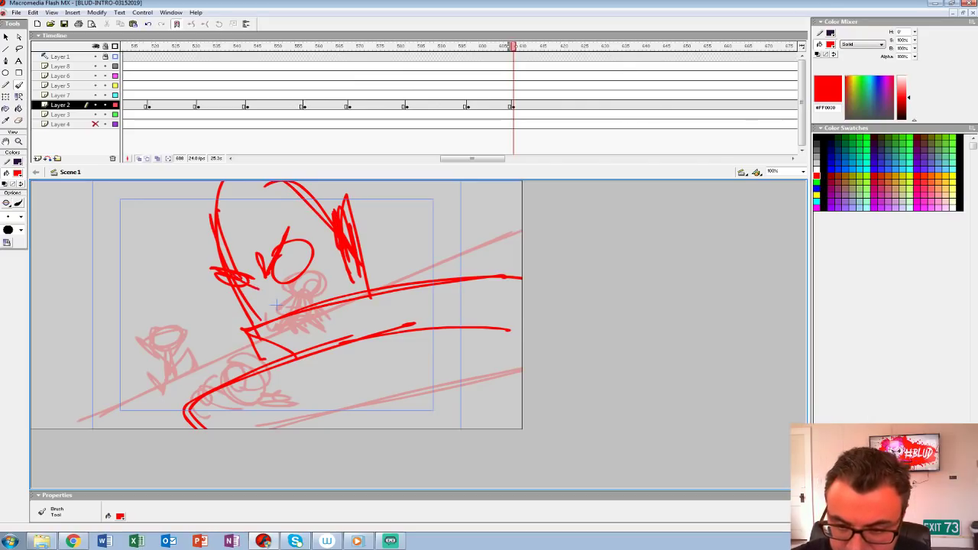
drag(288, 243, 277, 280)
mouse_move(262, 320)
mouse_down()
mouse_move(340, 298)
mouse_move(261, 323)
mouse_up()
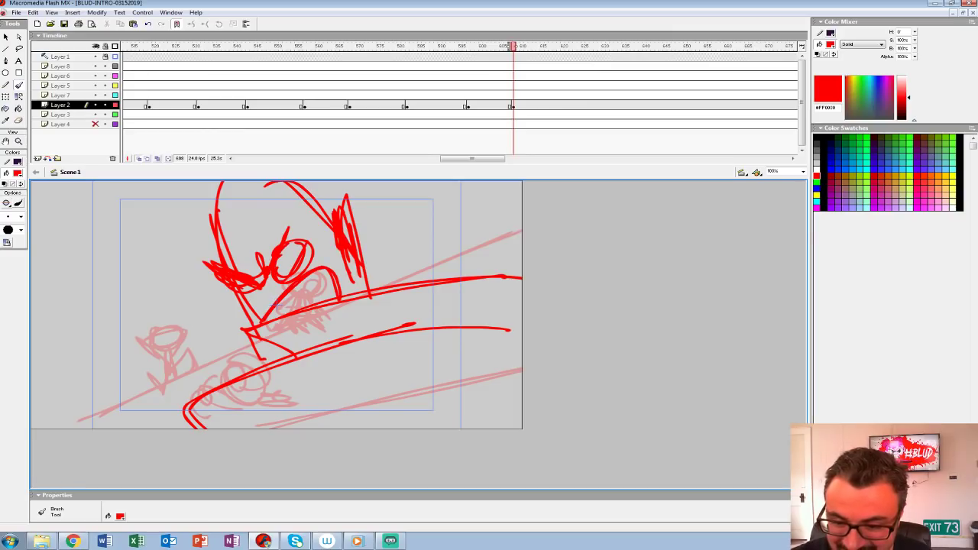
Step: Reinforce the band's edges, add its cross stripes and the slope beneath, and draw tiny figures on the lower outline
drag(295, 360, 240, 340)
drag(229, 336, 478, 284)
mouse_move(418, 336)
mouse_down()
mouse_move(522, 425)
mouse_move(523, 330)
mouse_up()
drag(483, 280, 483, 324)
drag(260, 332, 359, 306)
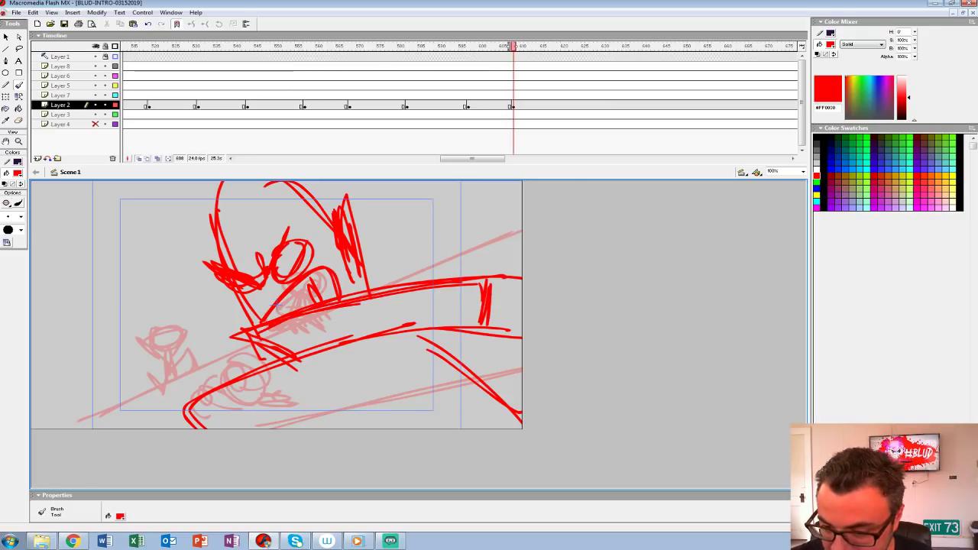
drag(269, 318, 434, 293)
mouse_move(370, 292)
mouse_down()
mouse_move(351, 209)
mouse_move(365, 249)
mouse_up()
drag(200, 240, 217, 262)
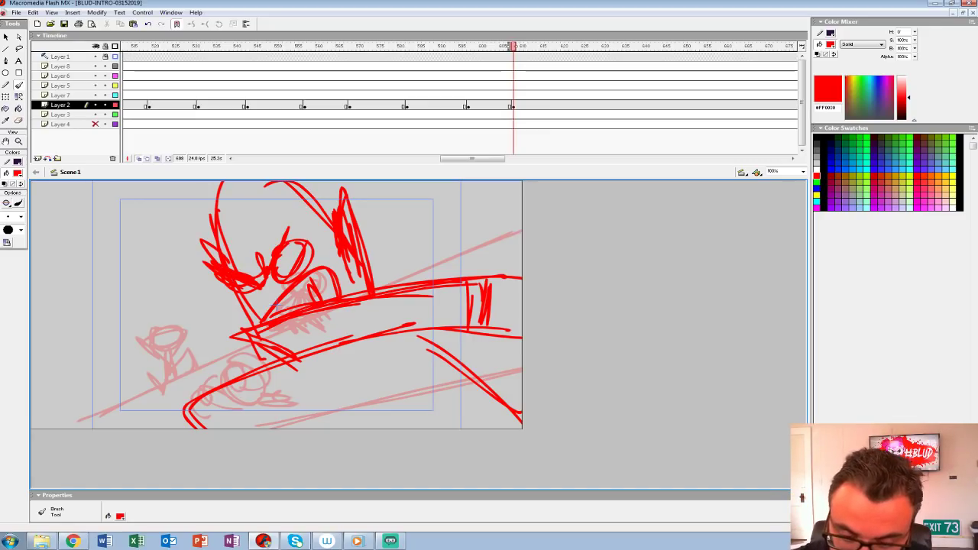
drag(211, 359, 212, 386)
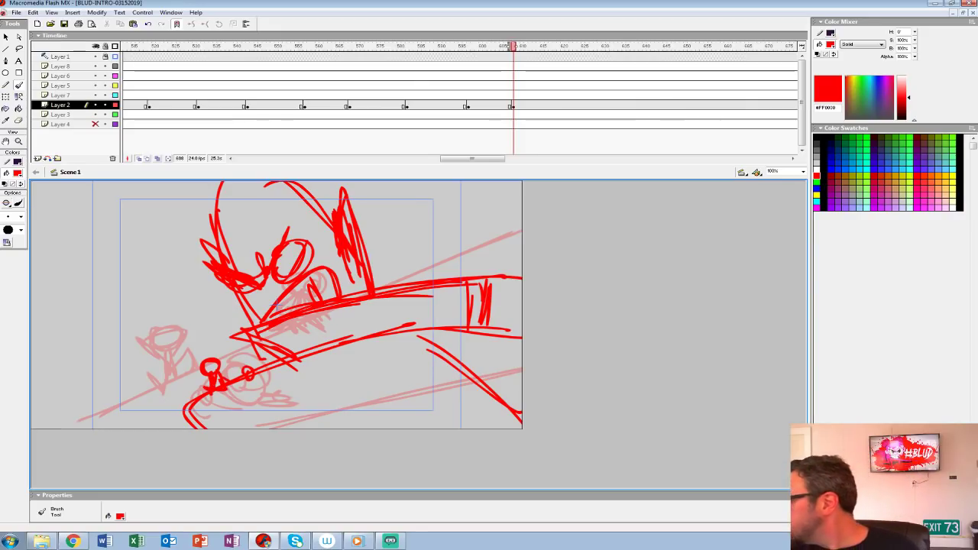
Step: Play back the shots around frames 597 and 608 repeatedly to judge their timing
drag(428, 75, 555, 76)
click(493, 76)
key(Return)
click(488, 95)
key(Return)
key(Return)
Step: Insert a blank keyframe on Layer 2 at frame 613 and select the Brush tool
click(533, 105)
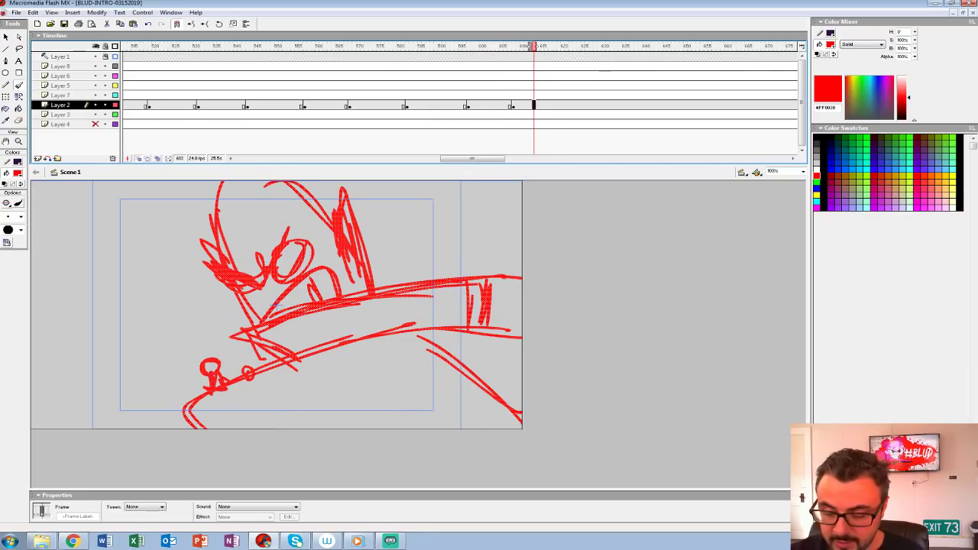
key(F7)
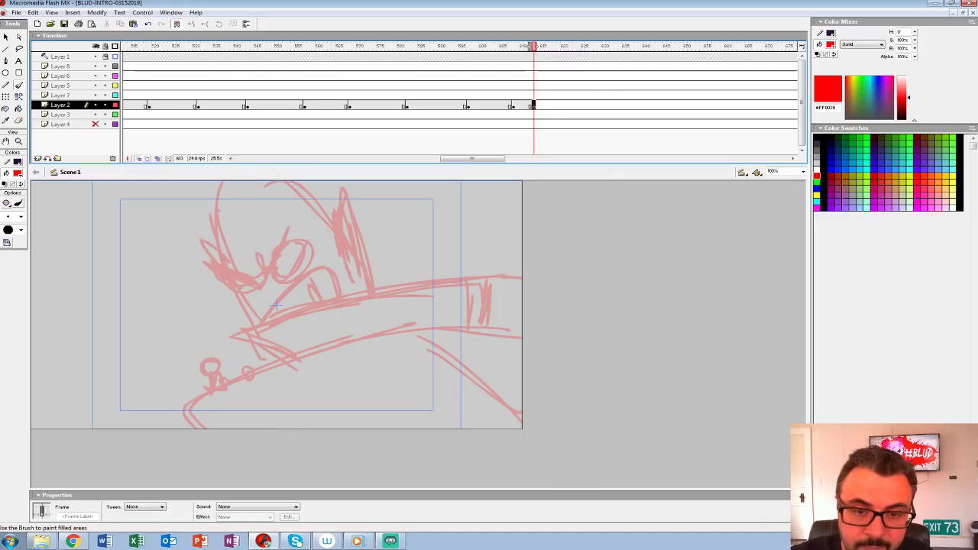
key(b)
key(comma)
key(period)
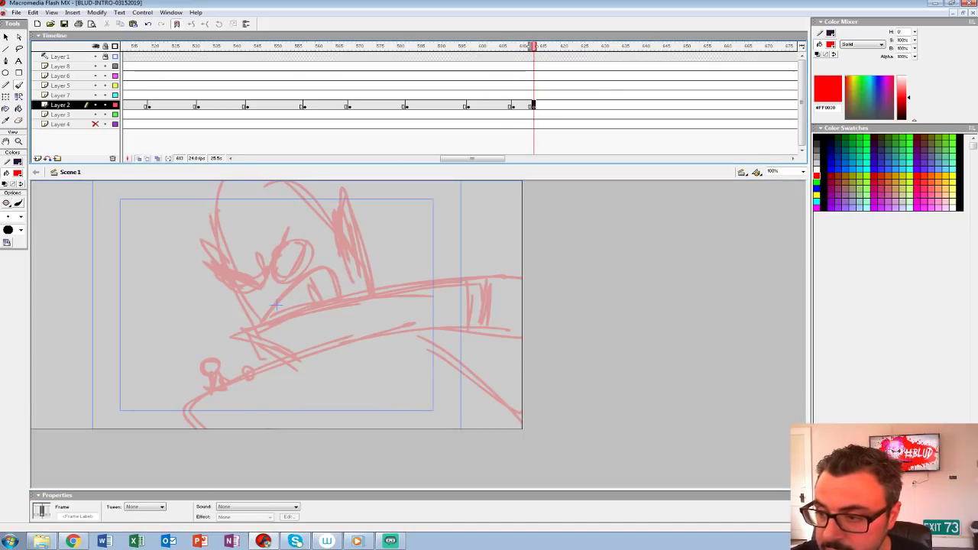
Step: Turn off onion skinning and play back from frame 582 to judge the timing of the new shots
click(491, 106)
click(521, 106)
click(405, 86)
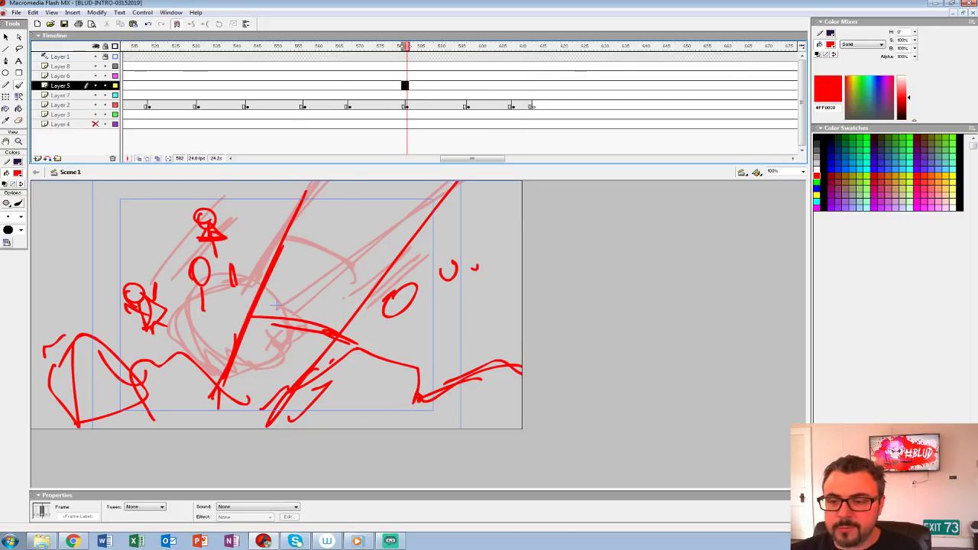
click(139, 159)
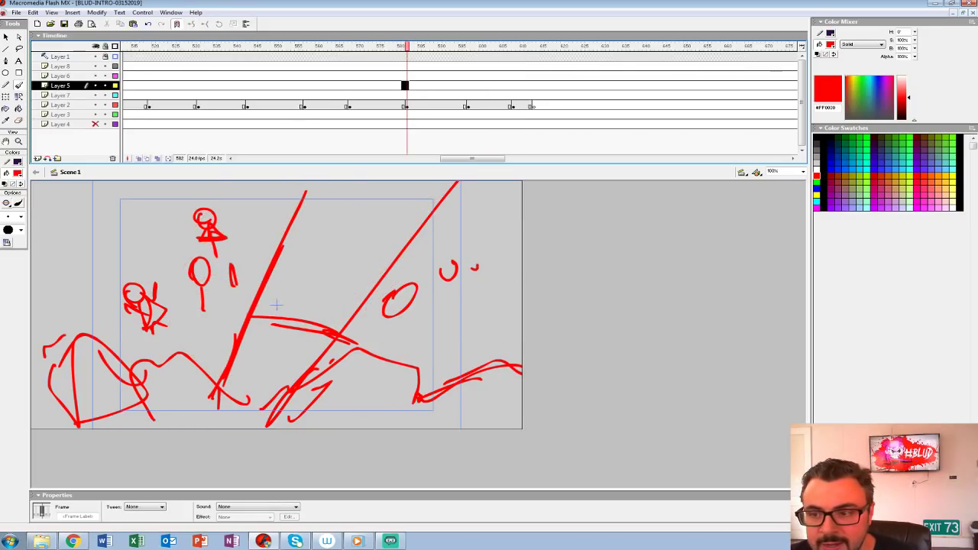
key(Return)
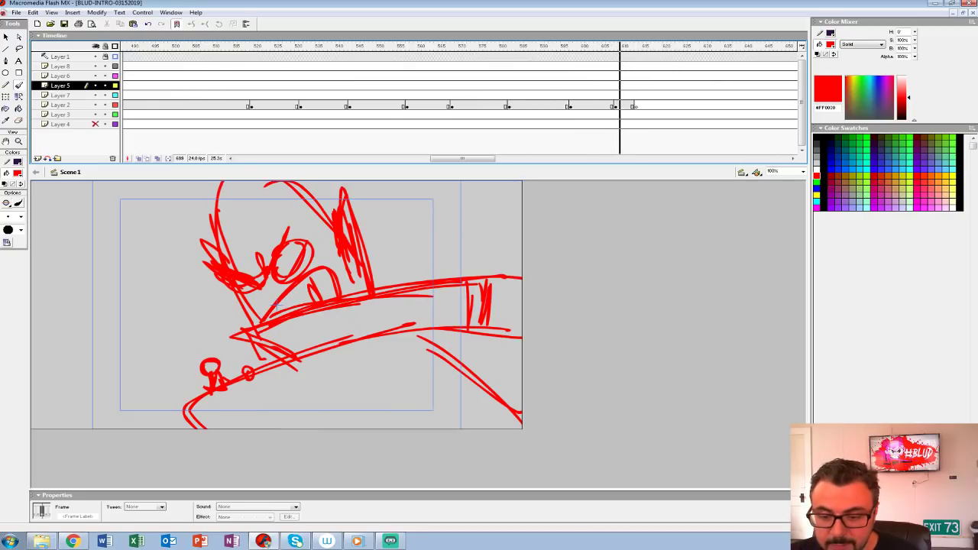
key(Return)
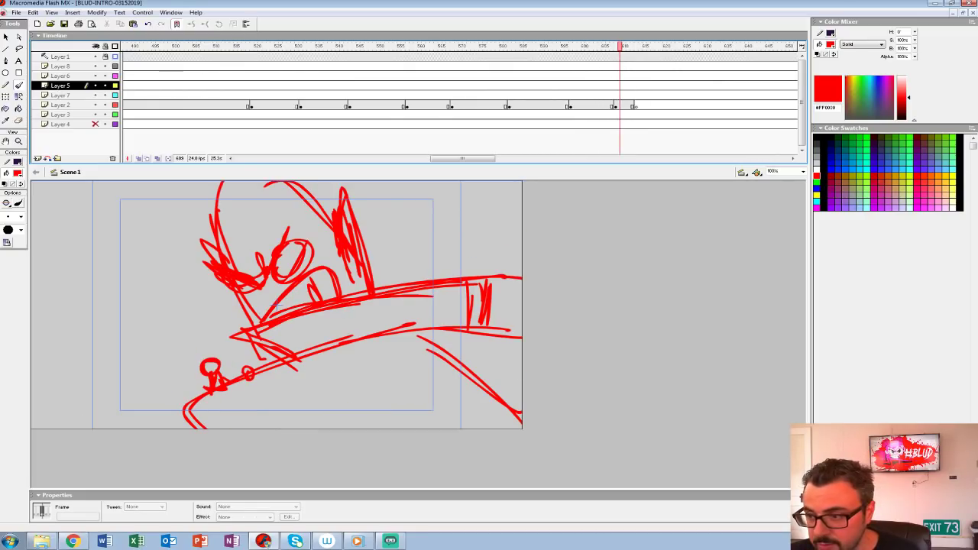
Step: Turn on onion skinning at frame 613 and sketch a large arched shoulder curve and a tilted domed head outline
click(635, 106)
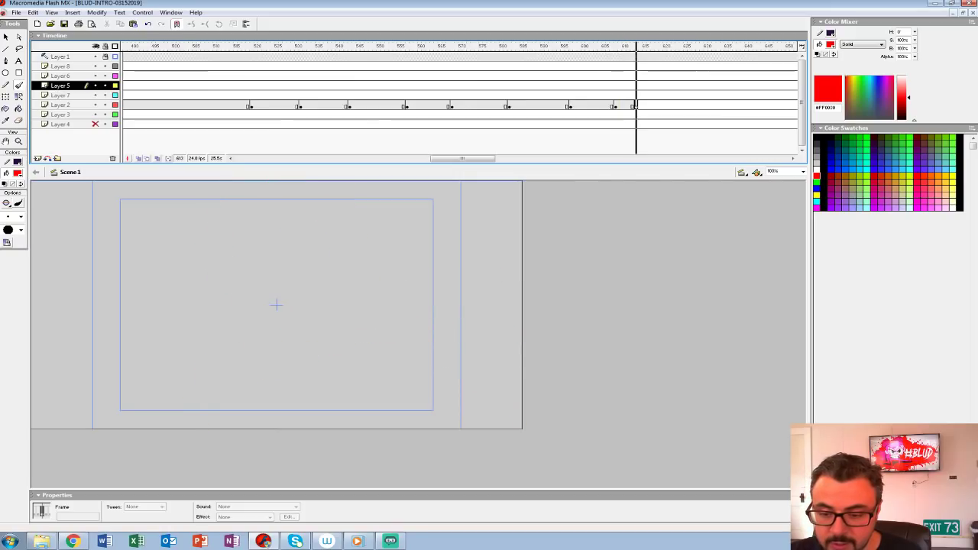
click(138, 159)
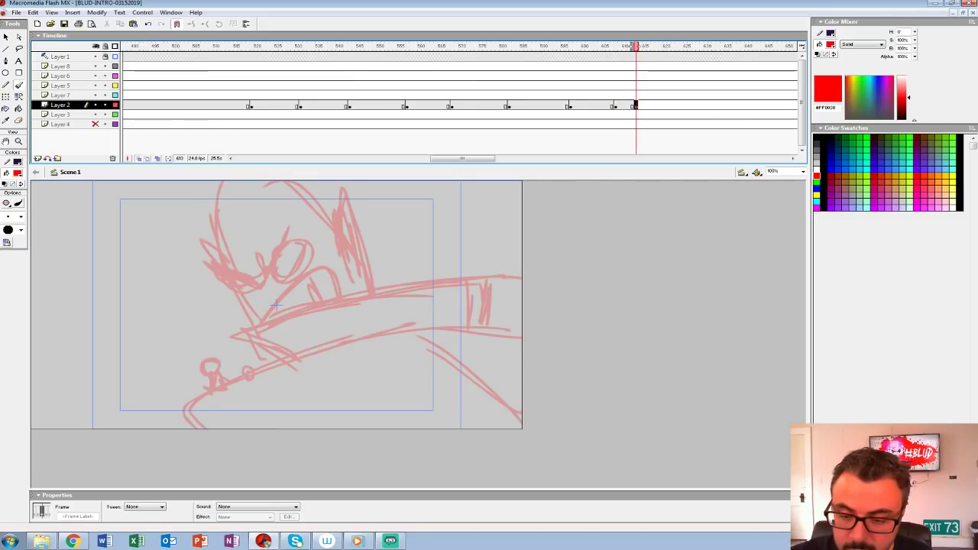
drag(177, 371, 246, 330)
key(ctrl+z)
mouse_move(380, 316)
mouse_down()
mouse_move(521, 376)
mouse_move(322, 380)
mouse_move(318, 390)
mouse_up()
mouse_move(329, 365)
mouse_down()
mouse_move(441, 308)
mouse_move(459, 327)
mouse_move(298, 429)
mouse_up()
mouse_move(178, 226)
mouse_down()
mouse_move(198, 330)
mouse_move(327, 268)
mouse_move(262, 211)
mouse_up()
key(ctrl+z)
mouse_move(165, 191)
mouse_down()
mouse_move(181, 242)
mouse_move(177, 191)
mouse_move(330, 293)
mouse_up()
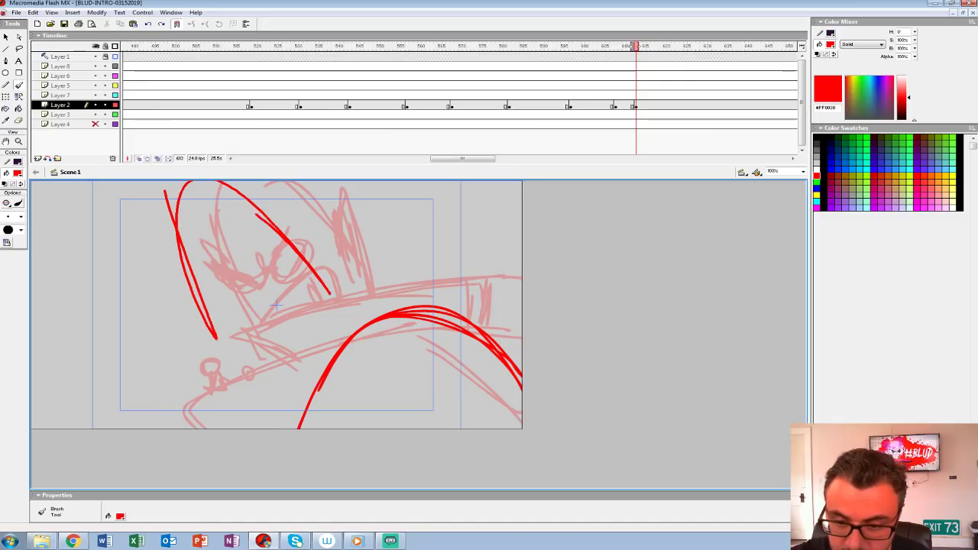
Step: Draw the character's angry brows, two eyes and wide open mouth inside the tilted head
drag(193, 273, 249, 294)
drag(204, 281, 254, 299)
drag(292, 238, 271, 286)
drag(291, 236, 273, 293)
drag(216, 272, 263, 291)
mouse_move(257, 291)
mouse_down()
mouse_move(283, 278)
mouse_move(309, 326)
mouse_up()
mouse_move(245, 340)
mouse_down()
mouse_move(298, 349)
mouse_move(413, 298)
mouse_up()
Step: Draw a pointed shape rising behind the shoulder curve with a small fist at its end, and reinforce the shoulder
mouse_move(407, 308)
mouse_down()
mouse_move(423, 288)
mouse_move(381, 283)
mouse_move(357, 304)
mouse_up()
drag(383, 270, 350, 309)
mouse_move(437, 285)
mouse_down()
mouse_move(427, 292)
mouse_move(433, 283)
mouse_up()
drag(439, 290, 446, 317)
drag(437, 291, 449, 304)
drag(389, 289, 336, 343)
drag(343, 349, 321, 387)
Step: Sketch a clenched fist in the lower-left corner of the shot with short strokes beneath it
mouse_move(117, 369)
mouse_down()
mouse_move(146, 397)
mouse_move(92, 396)
mouse_move(147, 396)
mouse_move(122, 399)
mouse_move(150, 385)
mouse_up()
key(ctrl+z)
mouse_move(120, 378)
mouse_down()
mouse_move(81, 403)
mouse_move(97, 413)
mouse_up()
mouse_move(123, 397)
mouse_down()
mouse_move(145, 394)
mouse_move(159, 414)
mouse_up()
drag(137, 414, 142, 428)
drag(119, 414, 114, 428)
Step: Sketch the angular collar beneath the character's jaw and reinforce the shoulder curve beside it
mouse_move(237, 373)
mouse_down()
mouse_move(246, 375)
mouse_move(178, 349)
mouse_up()
drag(189, 361, 285, 416)
drag(333, 324, 435, 286)
mouse_move(271, 392)
mouse_down()
mouse_move(272, 429)
mouse_move(378, 322)
mouse_move(522, 366)
mouse_up()
mouse_move(522, 372)
mouse_down()
mouse_move(407, 314)
mouse_move(300, 427)
mouse_up()
drag(177, 367, 240, 370)
drag(214, 337, 171, 366)
drag(171, 367, 284, 427)
drag(234, 382, 263, 406)
mouse_move(218, 361)
mouse_down()
mouse_move(298, 428)
mouse_move(304, 404)
mouse_up()
Step: Darken the head's right edge and draw the pointed ears on both sides of the face
drag(305, 267, 356, 360)
drag(265, 227, 327, 301)
drag(232, 201, 337, 318)
mouse_move(177, 222)
mouse_down()
mouse_move(217, 333)
mouse_move(150, 287)
mouse_up()
drag(150, 287, 234, 362)
mouse_move(182, 296)
mouse_down()
mouse_move(227, 330)
mouse_move(146, 286)
mouse_up()
drag(146, 286, 200, 313)
drag(314, 272, 318, 242)
drag(322, 256, 341, 316)
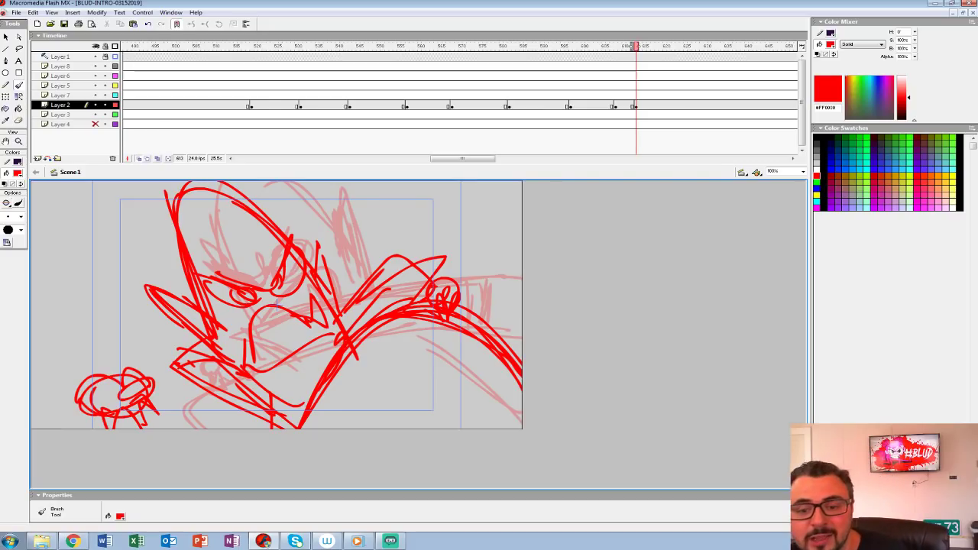
Step: Turn off onion skinning and draw the forearm beneath the lower-left fist and a thick curved stroke below the collar
click(139, 158)
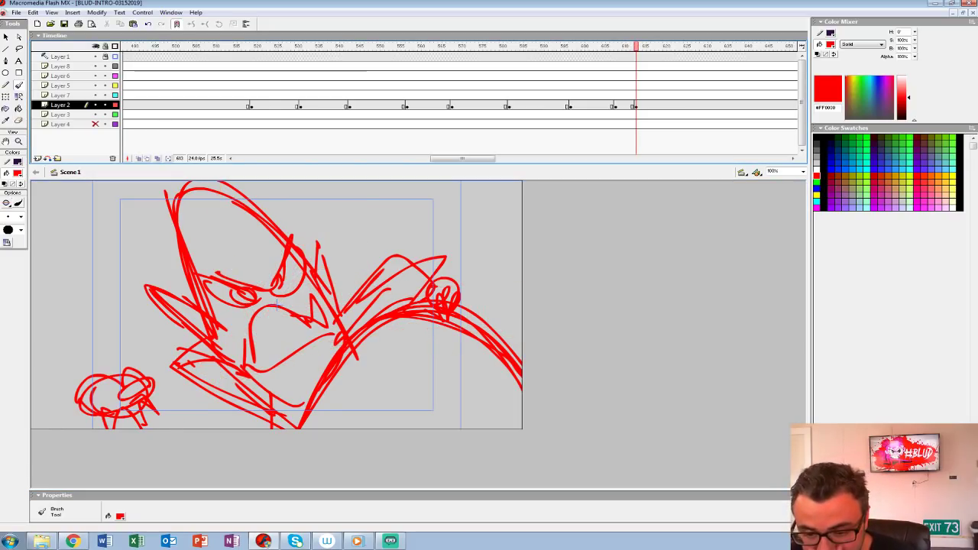
mouse_move(188, 428)
mouse_down()
mouse_move(216, 396)
mouse_move(188, 428)
mouse_up()
drag(204, 392, 185, 427)
drag(143, 397, 164, 429)
mouse_move(145, 399)
mouse_down()
mouse_move(166, 429)
mouse_move(129, 429)
mouse_up()
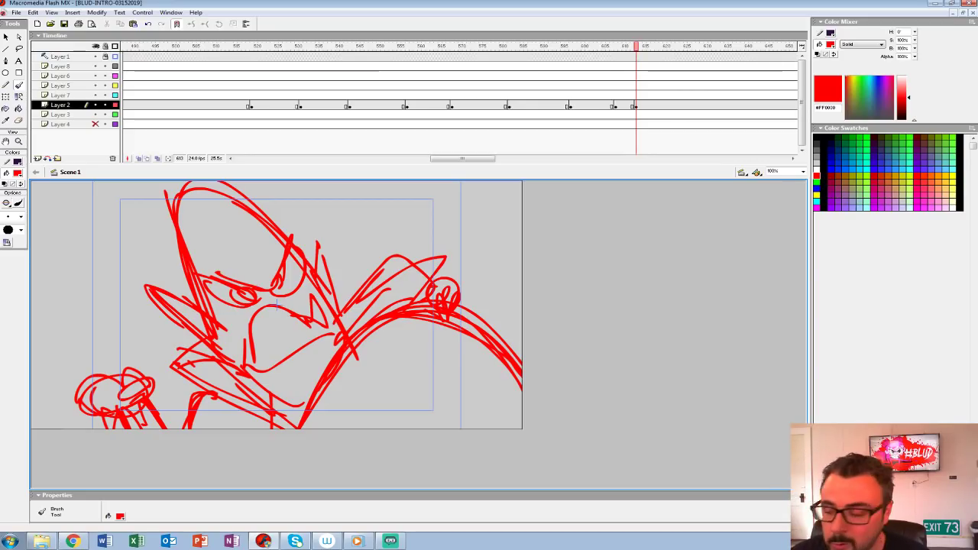
click(634, 106)
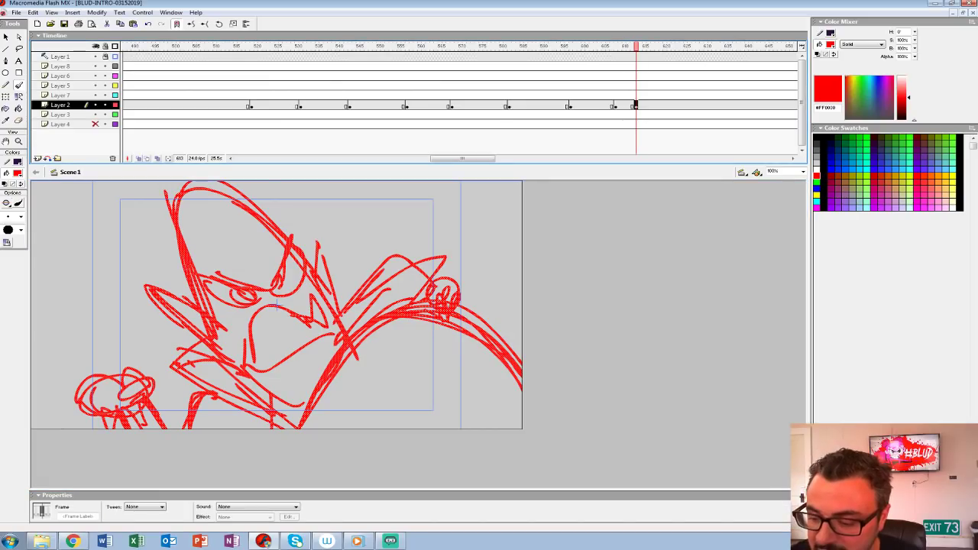
Step: Draw the raised sleeve between the face and the hand with heavy strokes, and reinforce the mouth, collar and shoulder lines
key(b)
drag(325, 314, 405, 257)
drag(420, 266, 417, 301)
mouse_move(334, 313)
mouse_down()
mouse_move(414, 256)
mouse_move(409, 262)
mouse_up()
drag(345, 303, 413, 254)
drag(412, 275, 415, 298)
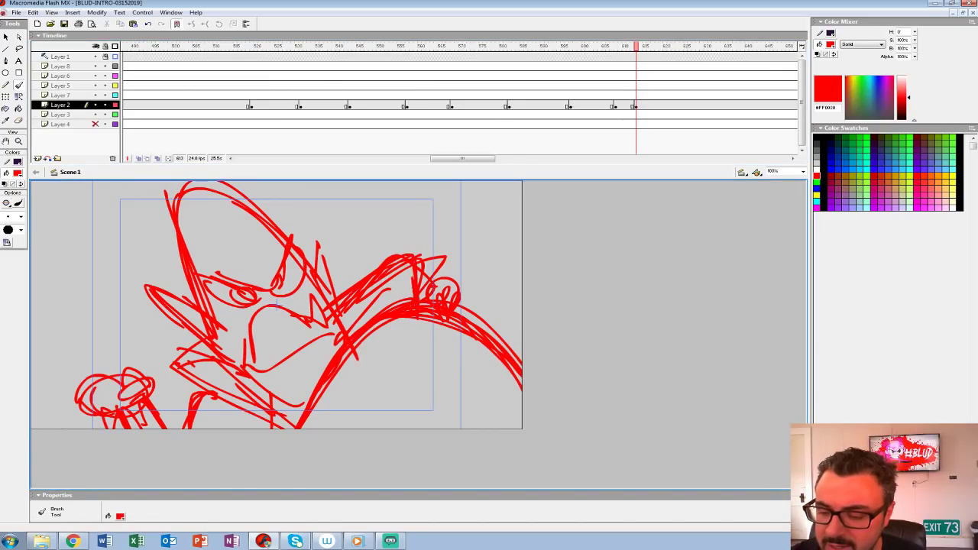
mouse_move(353, 284)
mouse_down()
mouse_move(408, 251)
mouse_move(389, 257)
mouse_up()
drag(322, 286, 389, 256)
drag(205, 341, 178, 364)
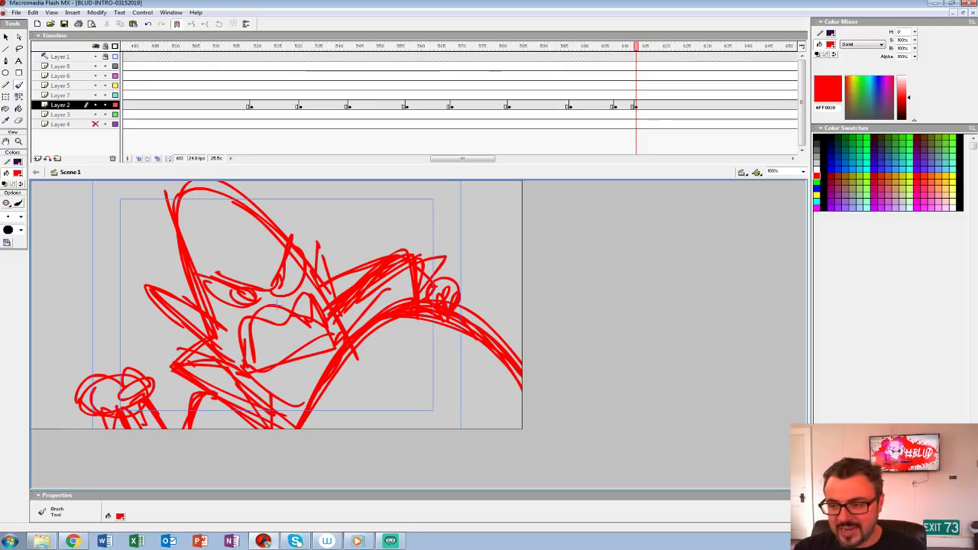
Step: Play back the animatic from frame 515 and repeatedly from around frames 582 to 600 to judge the timing of the latest shots
click(234, 86)
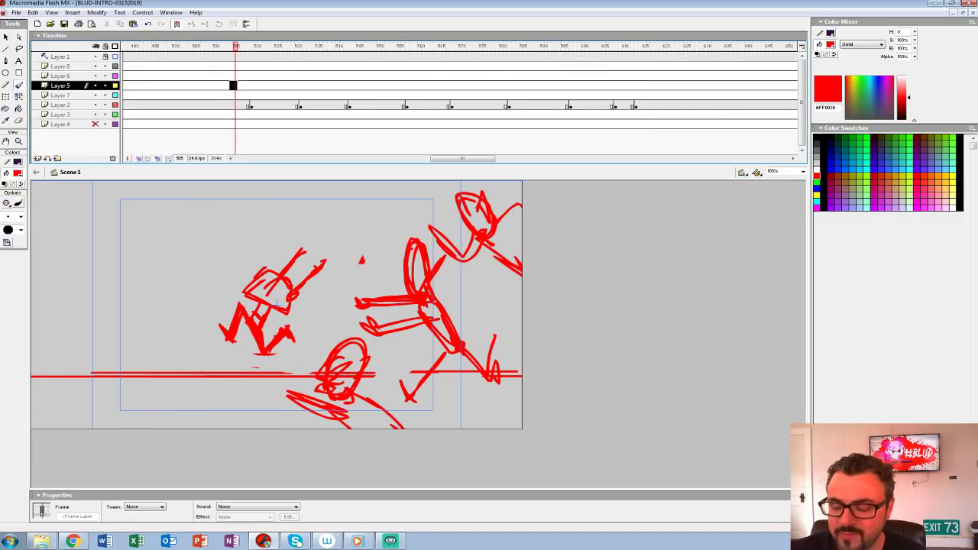
key(Return)
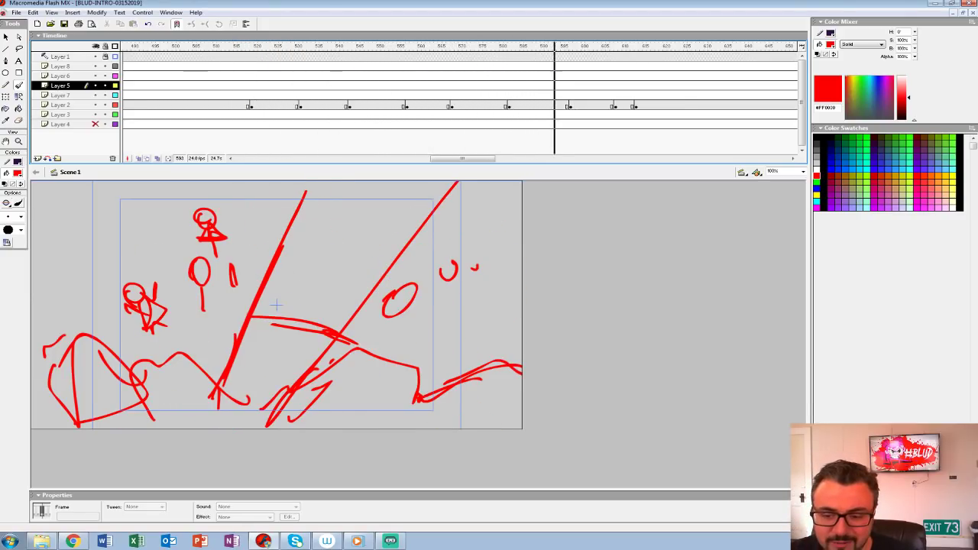
key(Return)
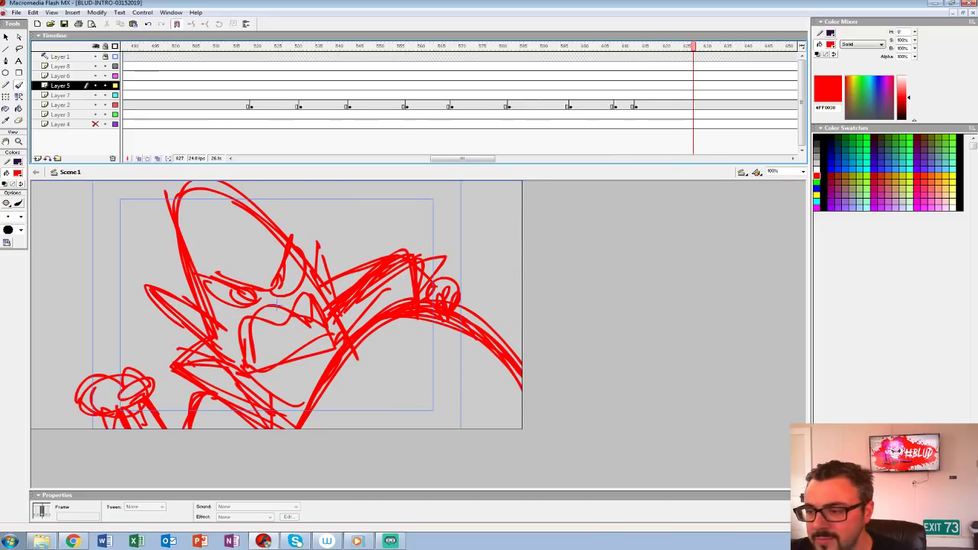
click(517, 76)
key(Return)
key(Return)
click(535, 76)
key(Return)
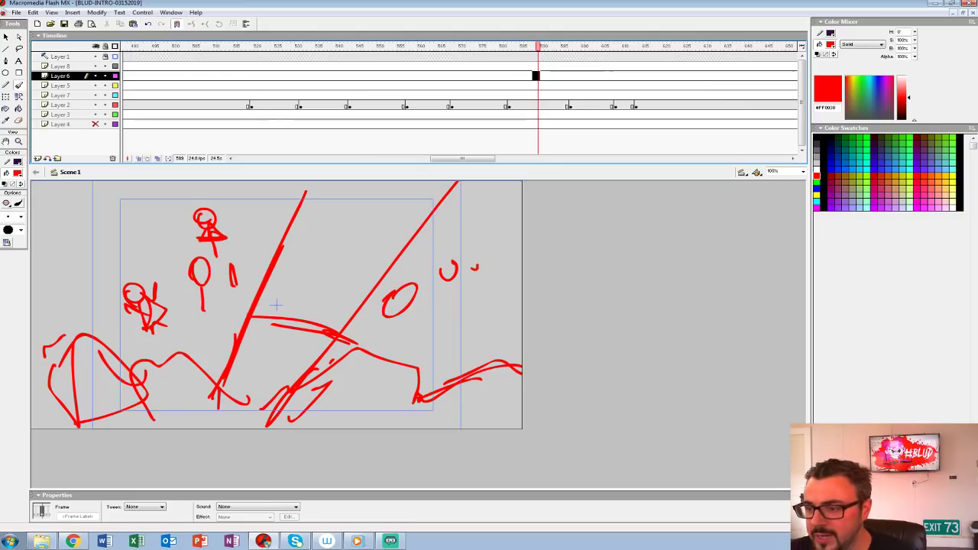
click(583, 95)
key(Return)
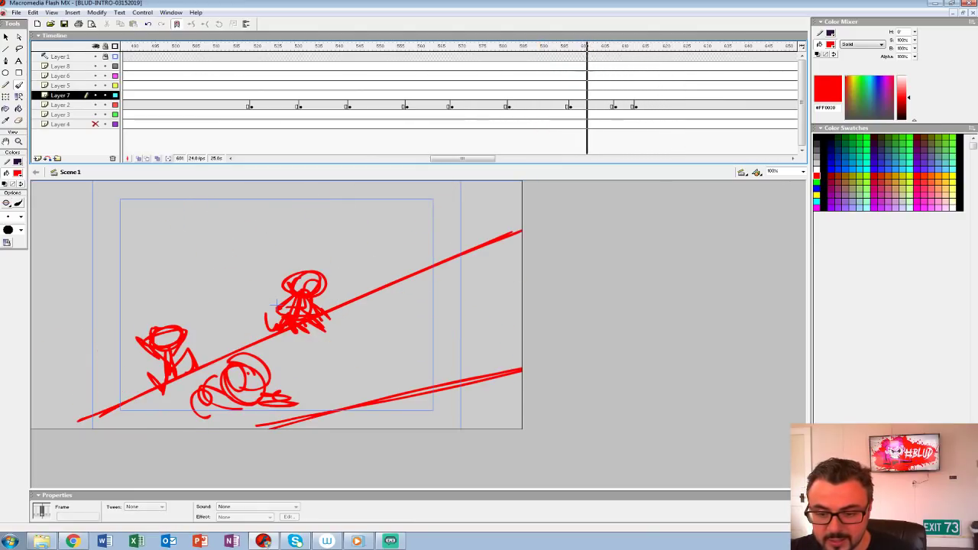
click(510, 85)
key(Return)
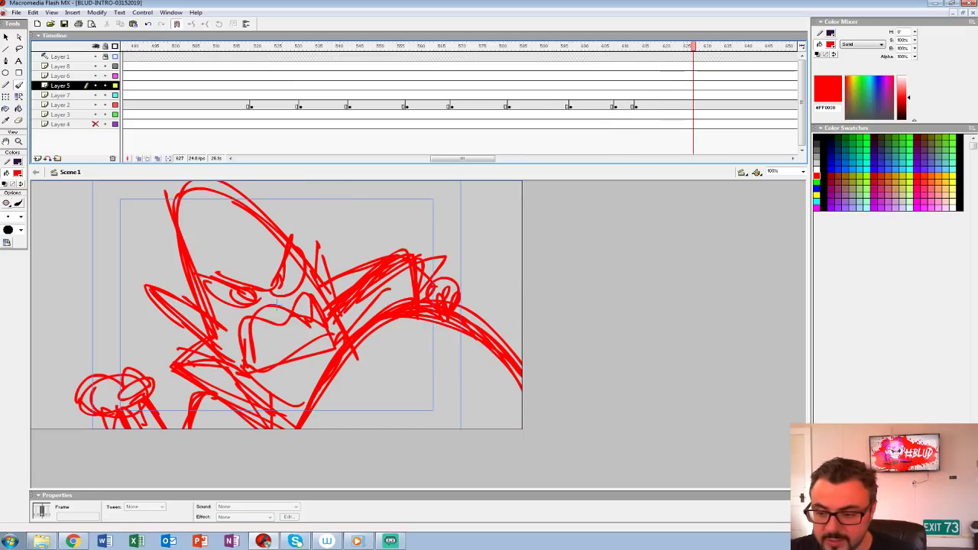
Step: Insert a blank keyframe at frame 623 on Layer 2 and turn on onion skinning
click(676, 105)
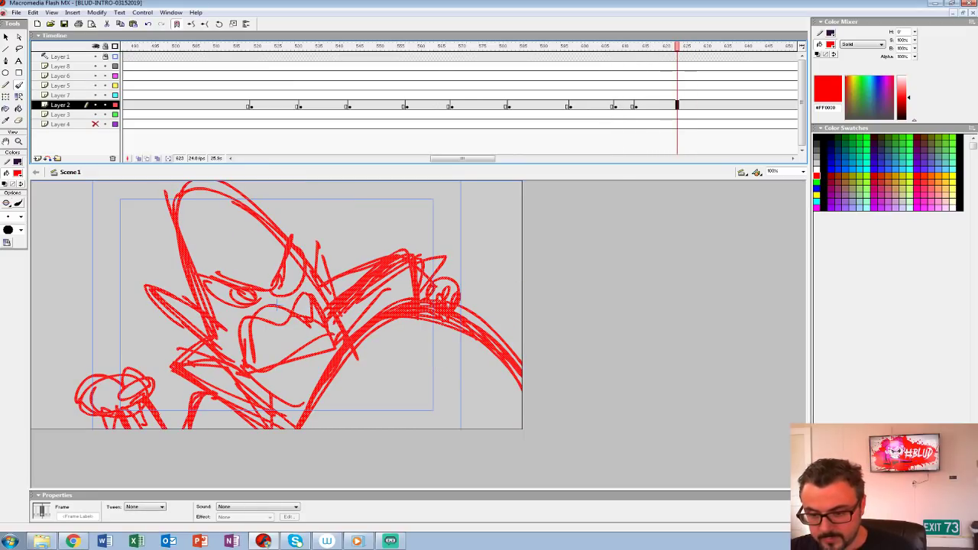
key(F7)
click(139, 158)
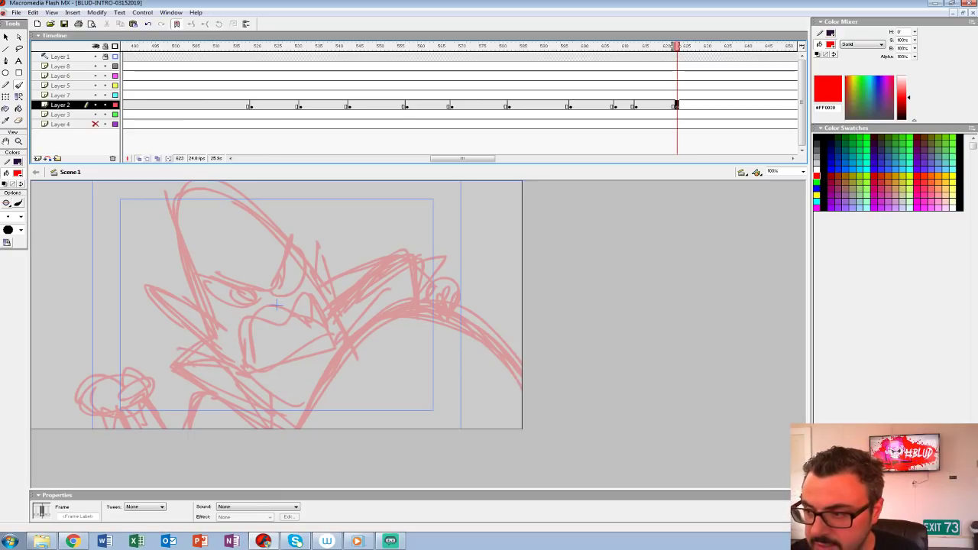
click(461, 76)
key(Return)
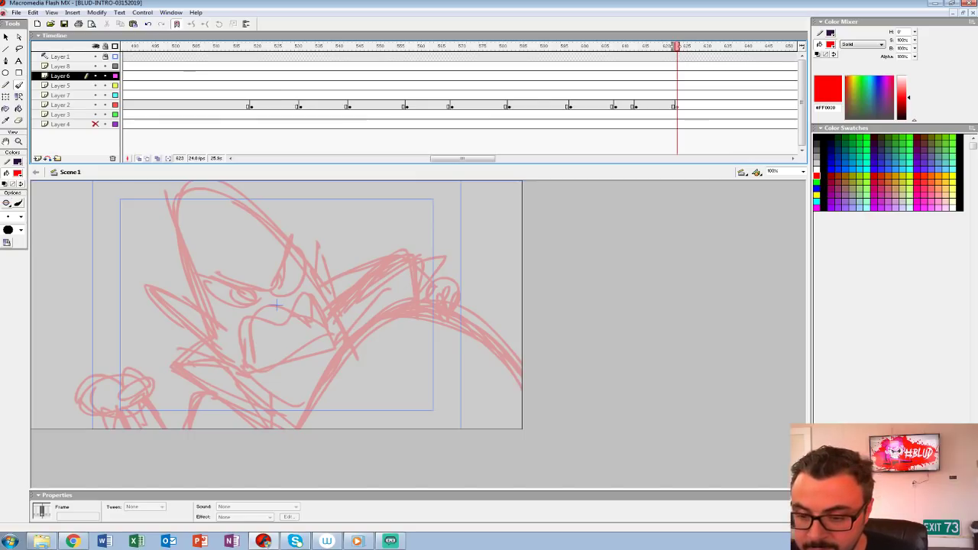
click(677, 105)
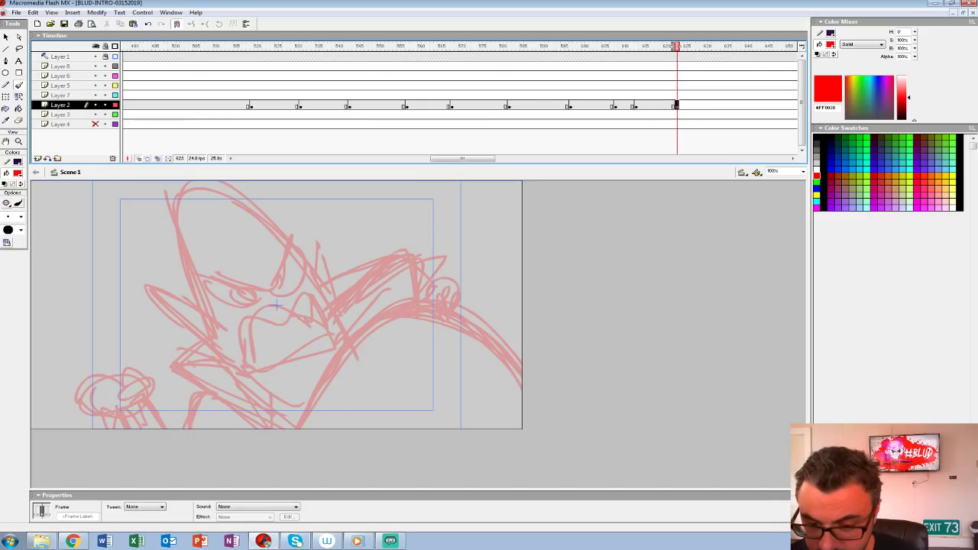
click(624, 106)
click(640, 106)
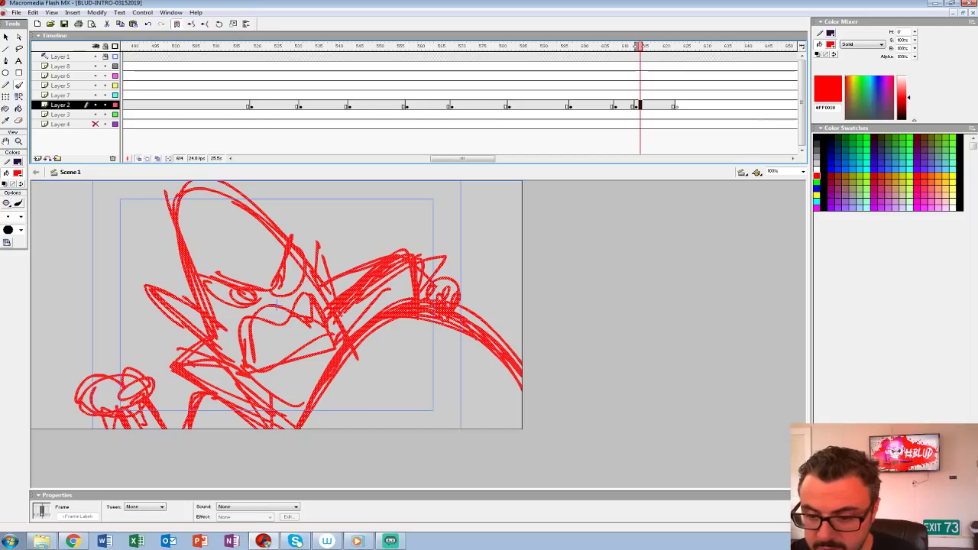
click(677, 105)
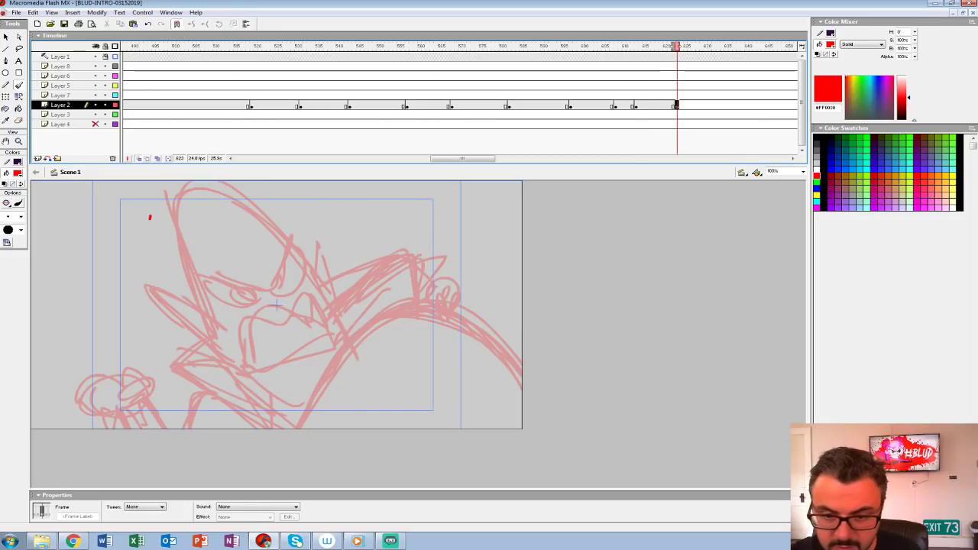
Step: Sketch the character's tall oval head with pointed ear, curved centre line and outstretched shoulder in the new shot
mouse_move(149, 217)
mouse_down()
mouse_move(135, 318)
mouse_move(193, 187)
mouse_move(237, 335)
mouse_up()
drag(129, 325, 249, 267)
mouse_move(150, 291)
mouse_down()
mouse_move(120, 300)
mouse_move(137, 342)
mouse_up()
mouse_move(210, 196)
mouse_down()
mouse_move(200, 338)
mouse_move(168, 427)
mouse_up()
mouse_move(132, 294)
mouse_down()
mouse_move(182, 316)
mouse_move(249, 310)
mouse_move(214, 373)
mouse_move(386, 359)
mouse_move(424, 426)
mouse_up()
drag(295, 377, 200, 417)
drag(233, 333, 277, 390)
Step: Draw the round fist beside the head and add the angry eyes, brows and mouth to the face
mouse_move(64, 371)
mouse_down()
mouse_move(58, 403)
mouse_move(69, 352)
mouse_move(116, 382)
mouse_up()
drag(90, 362, 87, 386)
mouse_move(217, 213)
mouse_down()
mouse_move(215, 273)
mouse_move(169, 412)
mouse_up()
mouse_move(153, 286)
mouse_down()
mouse_move(197, 332)
mouse_move(154, 286)
mouse_up()
mouse_move(237, 299)
mouse_down()
mouse_move(208, 329)
mouse_move(239, 300)
mouse_up()
mouse_move(158, 308)
mouse_down()
mouse_move(189, 341)
mouse_move(215, 341)
mouse_up()
mouse_move(234, 308)
mouse_down()
mouse_move(211, 341)
mouse_move(142, 368)
mouse_up()
mouse_move(191, 345)
mouse_down()
mouse_move(217, 363)
mouse_move(217, 396)
mouse_up()
mouse_move(136, 368)
mouse_down()
mouse_move(214, 393)
mouse_move(211, 402)
mouse_up()
Step: Extend the arched shoulder line and sketch small round-headed figures on top of it
mouse_move(258, 399)
mouse_down()
mouse_move(297, 379)
mouse_move(424, 424)
mouse_up()
mouse_move(370, 316)
mouse_down()
mouse_move(369, 327)
mouse_move(376, 306)
mouse_move(374, 354)
mouse_up()
key(ctrl+z)
drag(379, 321, 391, 357)
mouse_move(375, 321)
mouse_down()
mouse_move(376, 355)
mouse_move(390, 356)
mouse_up()
drag(380, 322, 391, 351)
drag(343, 324, 333, 357)
drag(344, 341, 362, 362)
Step: Thicken the arch beneath the small figures, reinforce the shoulder, and outline the arm around the fist
mouse_move(354, 343)
mouse_down()
mouse_move(359, 355)
mouse_move(410, 342)
mouse_up()
drag(397, 362, 414, 379)
drag(327, 372, 397, 360)
drag(415, 378, 435, 425)
drag(261, 405, 335, 370)
drag(399, 362, 437, 425)
drag(243, 344, 310, 319)
mouse_move(71, 306)
mouse_down()
mouse_move(126, 324)
mouse_move(39, 421)
mouse_up()
mouse_move(65, 370)
mouse_down()
mouse_move(100, 399)
mouse_move(38, 422)
mouse_up()
drag(92, 410, 93, 429)
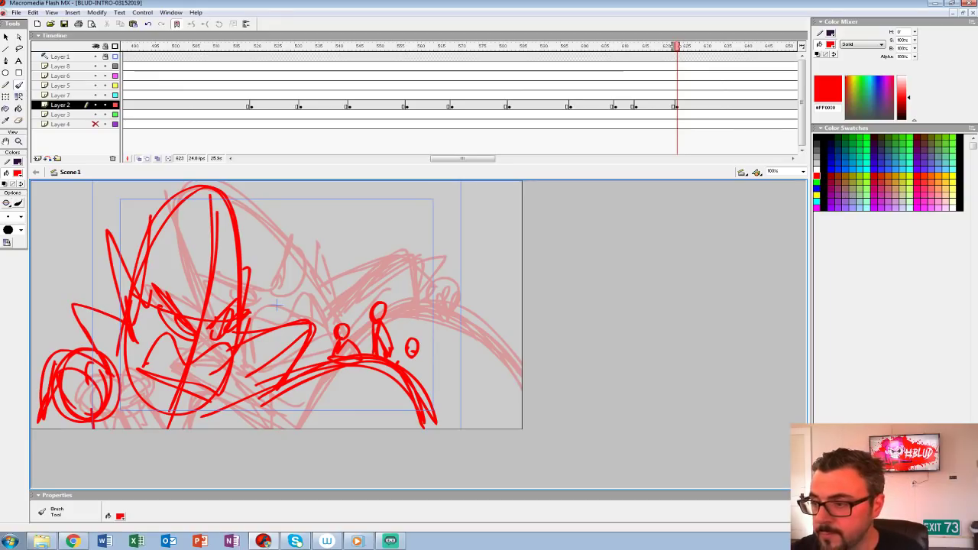
Step: Play back the sequence and insert a blank keyframe at frame 636 on Layer 2
click(494, 86)
key(Return)
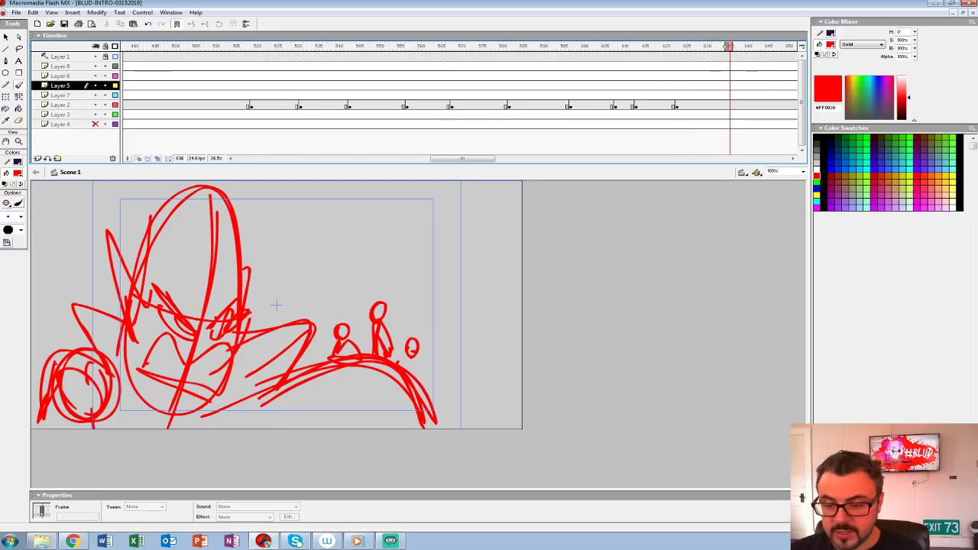
key(comma)
key(comma)
key(comma)
key(comma)
key(comma)
key(comma)
key(comma)
key(comma)
key(comma)
key(comma)
key(comma)
key(comma)
key(comma)
key(comma)
key(comma)
key(comma)
key(comma)
key(comma)
key(comma)
key(comma)
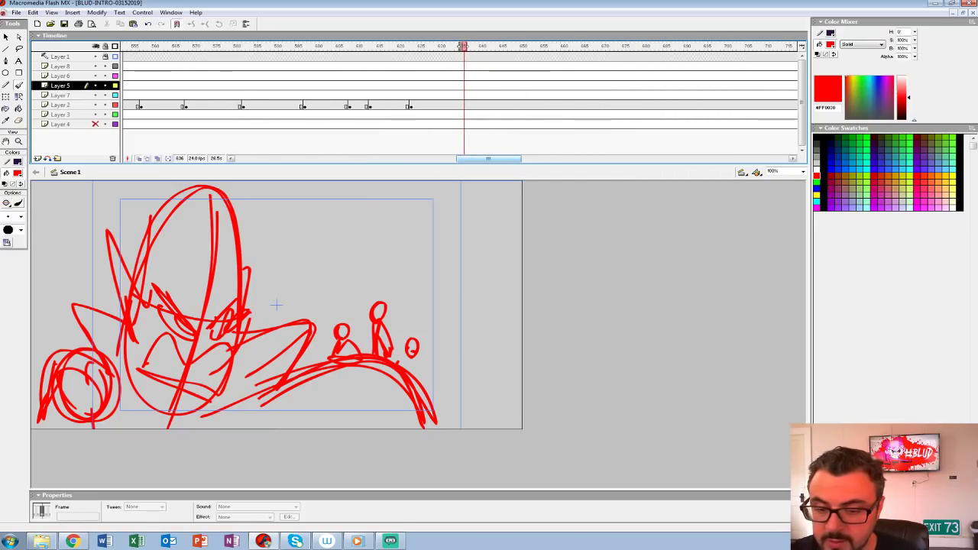
key(Return)
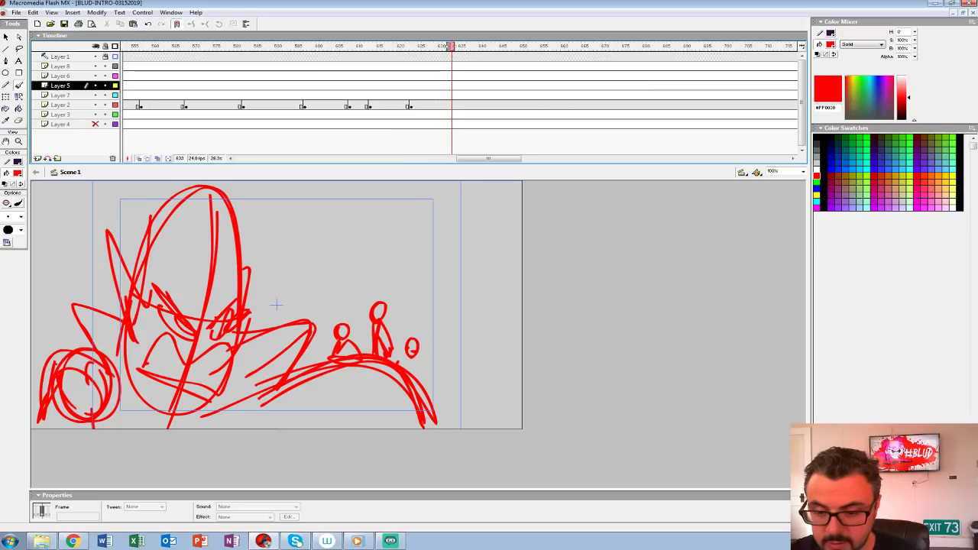
key(ctrl+a)
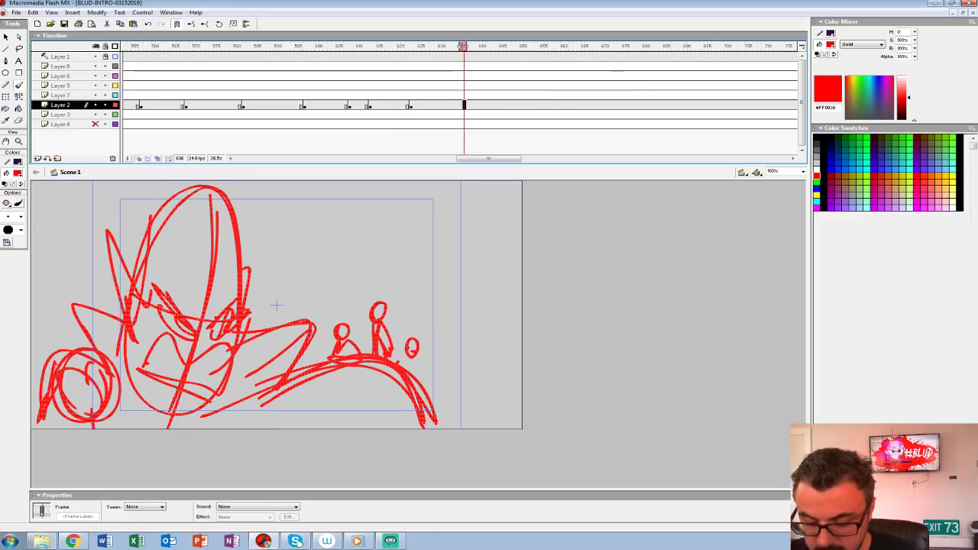
key(ctrl+a)
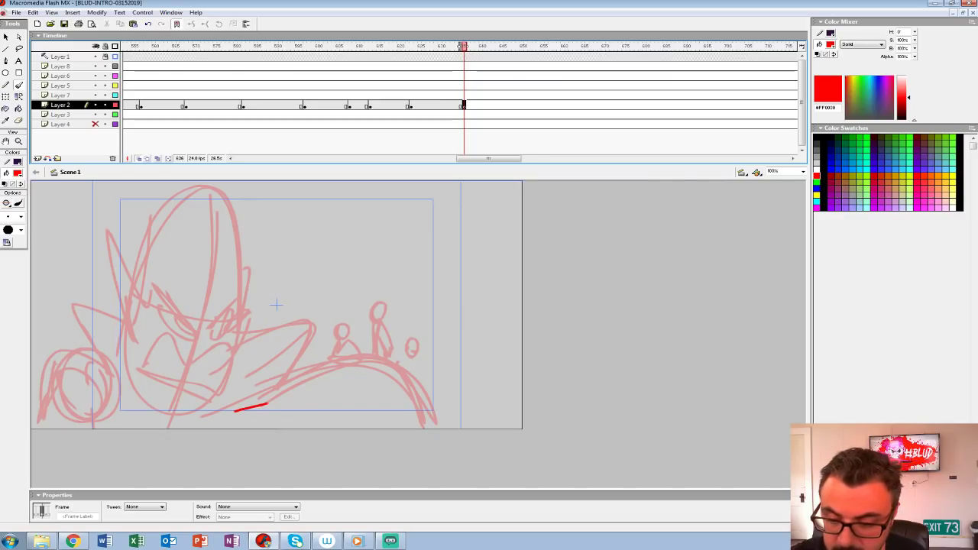
drag(257, 406, 449, 428)
key(ctrl+z)
mouse_move(325, 276)
mouse_down()
mouse_move(389, 286)
mouse_move(359, 271)
mouse_up()
key(ctrl+z)
Step: Sketch two standing figures with round heads on the right side of the shot and a third round head above them
mouse_move(315, 326)
mouse_down()
mouse_move(379, 325)
mouse_move(322, 345)
mouse_move(295, 394)
mouse_up()
mouse_move(347, 353)
mouse_down()
mouse_move(347, 400)
mouse_move(290, 394)
mouse_move(348, 401)
mouse_up()
drag(319, 397, 287, 396)
mouse_move(390, 330)
mouse_down()
mouse_move(385, 352)
mouse_move(432, 348)
mouse_up()
mouse_move(416, 356)
mouse_down()
mouse_move(416, 376)
mouse_move(370, 376)
mouse_up()
drag(420, 351, 428, 401)
drag(371, 414, 428, 352)
mouse_move(390, 295)
mouse_down()
mouse_move(368, 263)
mouse_move(424, 252)
mouse_move(428, 260)
mouse_up()
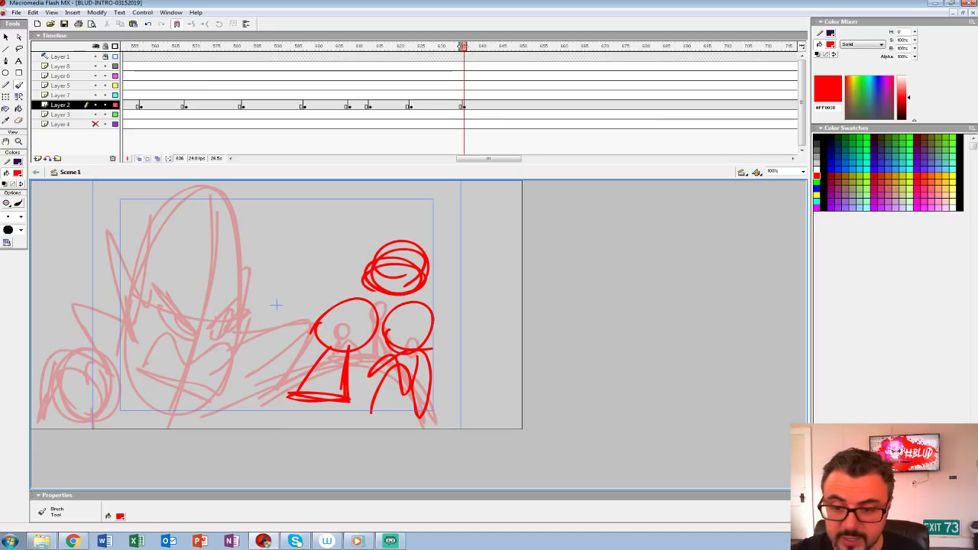
Step: Draw the jagged upper teeth, large lower teeth and inner curves of a giant open mouth facing the figures
drag(279, 188, 293, 304)
mouse_move(215, 209)
mouse_down()
mouse_move(293, 304)
mouse_move(216, 257)
mouse_move(181, 252)
mouse_move(133, 212)
mouse_up()
mouse_move(279, 188)
mouse_down()
mouse_move(84, 229)
mouse_move(43, 262)
mouse_move(176, 427)
mouse_up()
mouse_move(80, 330)
mouse_down()
mouse_move(118, 359)
mouse_move(116, 372)
mouse_up()
drag(117, 372, 169, 426)
drag(60, 295, 161, 321)
mouse_move(162, 300)
mouse_down()
mouse_move(199, 378)
mouse_move(185, 412)
mouse_up()
Step: Darken the mouth's front diagonal edge and outline the giant mouth along its upper and rear sides
mouse_move(237, 232)
mouse_down()
mouse_move(216, 276)
mouse_move(239, 242)
mouse_move(191, 418)
mouse_up()
drag(252, 273, 191, 428)
drag(238, 223, 205, 339)
mouse_move(47, 252)
mouse_down()
mouse_move(85, 228)
mouse_move(293, 187)
mouse_up()
mouse_move(180, 182)
mouse_down()
mouse_move(65, 385)
mouse_move(72, 405)
mouse_up()
drag(50, 324, 173, 428)
Step: Add strokes at the mouth's upper and lower corners and small flying debris marks around the figures
drag(311, 182, 264, 244)
mouse_move(165, 394)
mouse_down()
mouse_move(151, 415)
mouse_move(159, 428)
mouse_up()
mouse_move(316, 238)
mouse_down()
mouse_move(391, 197)
mouse_move(364, 216)
mouse_up()
mouse_move(395, 220)
mouse_down()
mouse_move(432, 200)
mouse_move(468, 223)
mouse_move(458, 241)
mouse_up()
mouse_move(238, 376)
mouse_down()
mouse_move(279, 421)
mouse_move(298, 422)
mouse_up()
Step: Play back the open-mouth shot up to frame 645 to check its timing
click(297, 76)
key(Return)
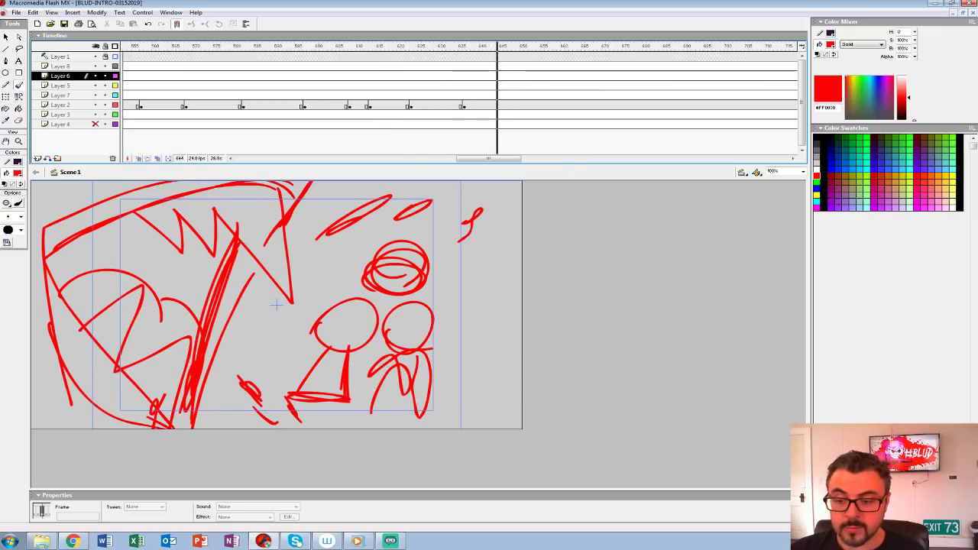
click(439, 96)
key(Return)
key(Return)
Step: Hatch the gums above the upper teeth, add details to the three figures and draw ground strokes beneath them
mouse_move(193, 249)
mouse_down()
mouse_move(165, 294)
mouse_move(132, 274)
mouse_move(93, 223)
mouse_move(40, 297)
mouse_up()
mouse_move(334, 312)
mouse_down()
mouse_move(361, 328)
mouse_move(329, 330)
mouse_up()
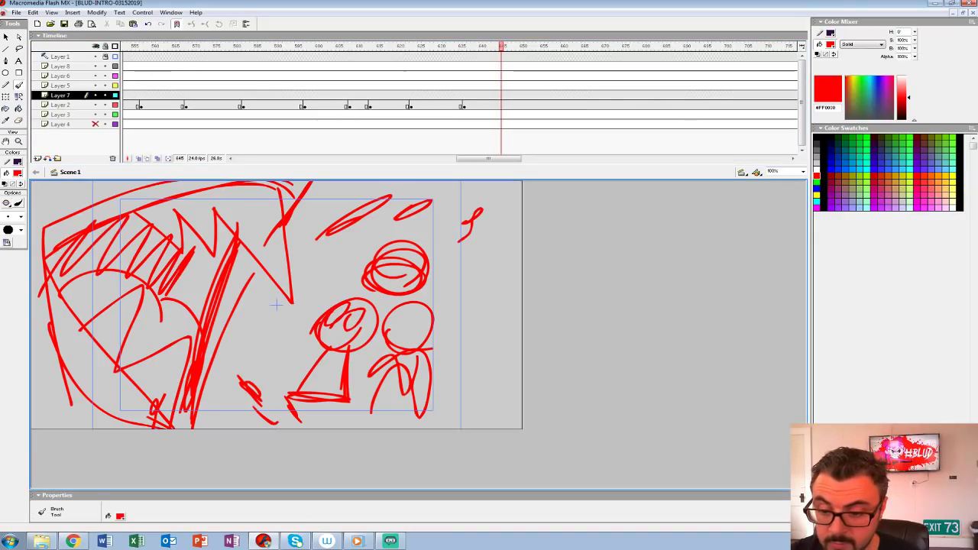
mouse_move(438, 280)
mouse_down()
mouse_move(358, 256)
mouse_move(404, 231)
mouse_move(437, 278)
mouse_move(390, 319)
mouse_move(393, 391)
mouse_up()
drag(424, 361, 424, 393)
drag(405, 378, 375, 405)
drag(422, 359, 425, 386)
mouse_move(419, 428)
mouse_down()
mouse_move(289, 409)
mouse_move(293, 427)
mouse_up()
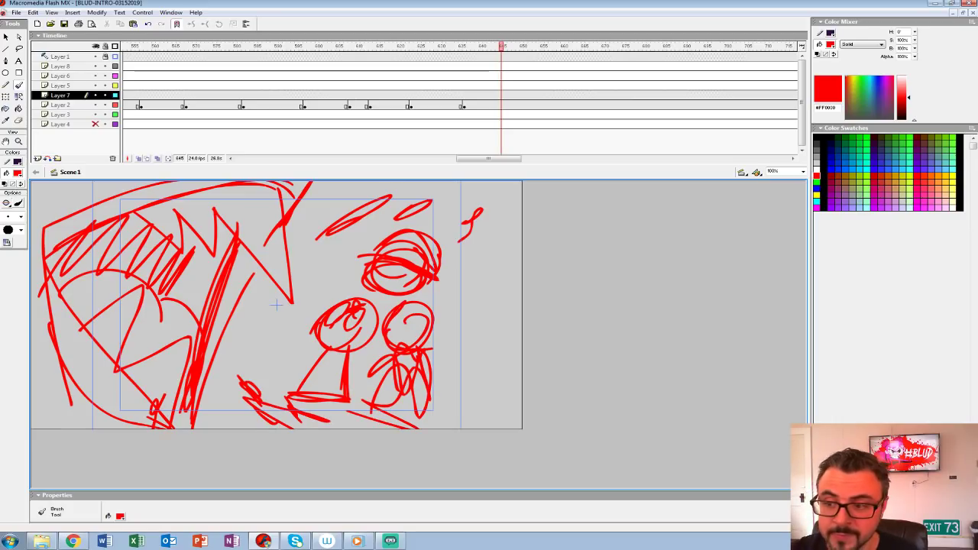
Step: Move the added strokes from Layer 7 to the same position on Layer 2 at frame 636, and play back the shot
click(407, 76)
click(463, 96)
key(ctrl+x)
click(464, 105)
key(ctrl+shift+v)
click(427, 96)
key(Return)
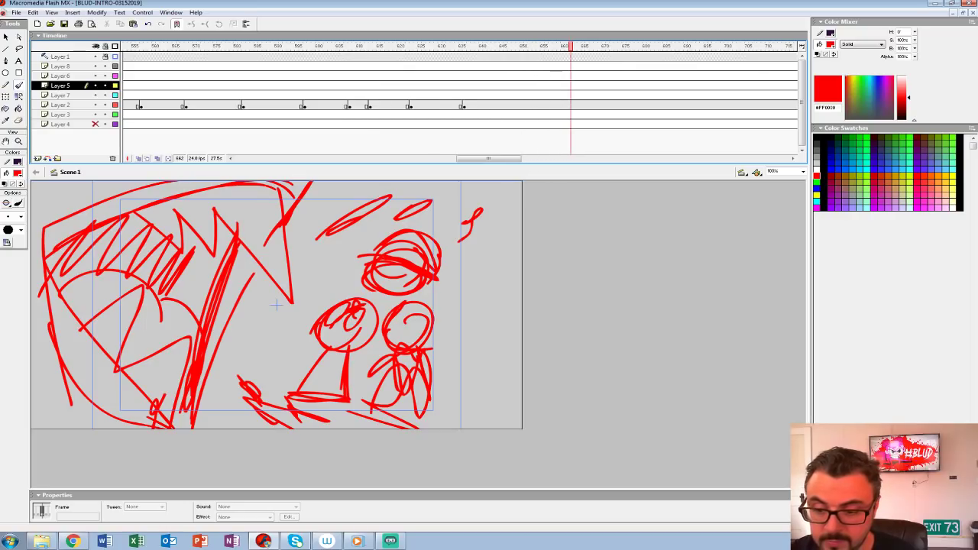
Step: Add a blank keyframe on Layer 2, place it at frame 653 and turn on onion skinning
click(550, 106)
key(Delete)
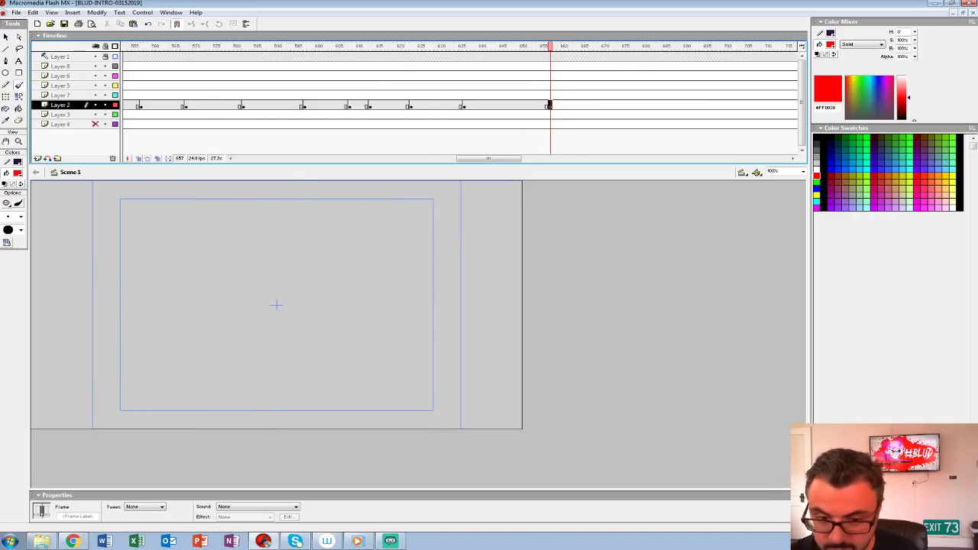
click(138, 159)
click(534, 106)
click(550, 105)
drag(550, 105, 534, 106)
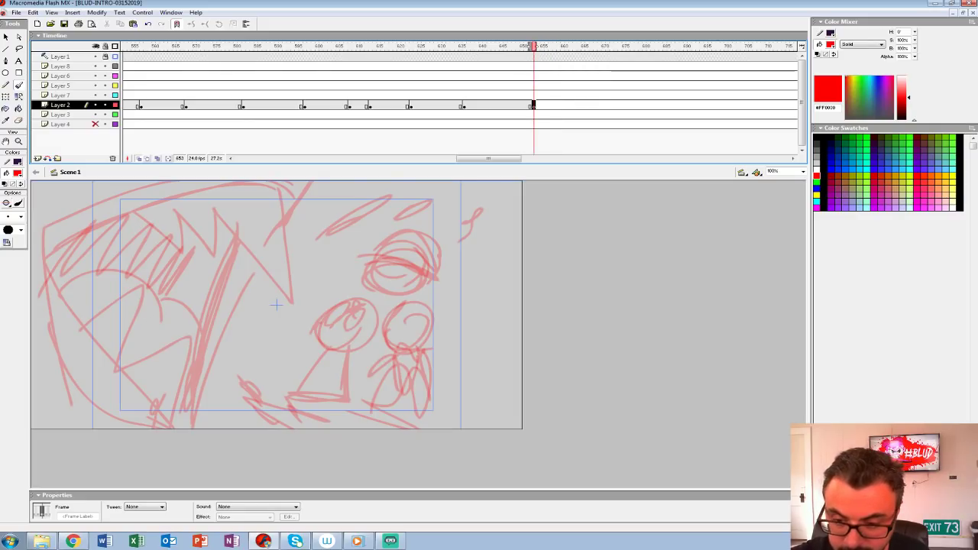
Step: Sketch the close-up face's slanted eye and brow, open mouth, pointed snout and chin
drag(266, 317, 322, 339)
key(ctrl+z)
drag(263, 294, 329, 316)
drag(298, 264, 334, 314)
mouse_move(257, 283)
mouse_down()
mouse_move(333, 313)
mouse_move(275, 304)
mouse_move(345, 361)
mouse_move(243, 336)
mouse_move(212, 374)
mouse_up()
mouse_move(228, 341)
mouse_down()
mouse_move(306, 381)
mouse_move(380, 388)
mouse_move(326, 426)
mouse_up()
drag(359, 387, 382, 391)
Step: Draw the large curved cranium above the eye and the long pointed ear behind the face
mouse_move(298, 256)
mouse_down()
mouse_move(202, 181)
mouse_move(100, 250)
mouse_move(105, 275)
mouse_up()
drag(231, 190, 314, 279)
mouse_move(188, 302)
mouse_down()
mouse_move(79, 242)
mouse_move(143, 349)
mouse_up()
drag(86, 304, 142, 370)
drag(123, 314, 156, 404)
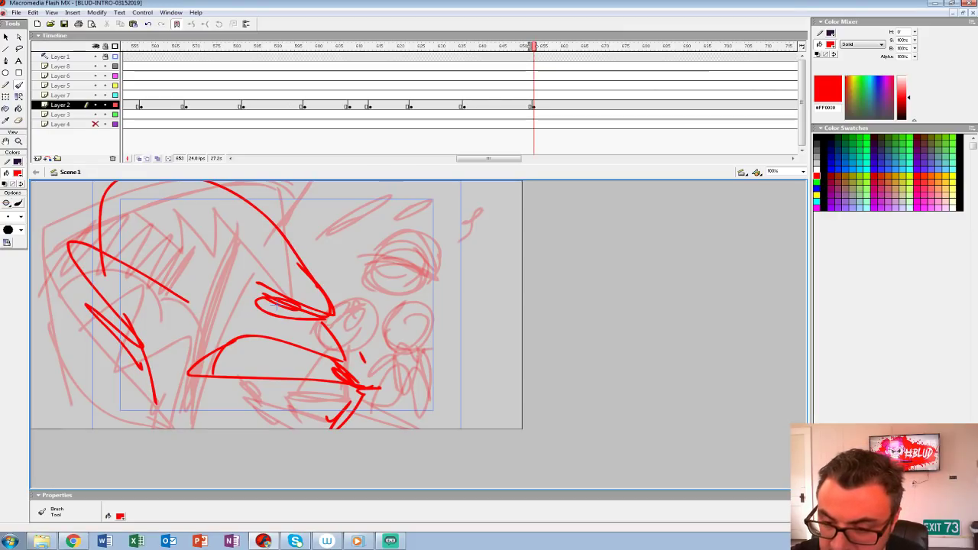
Step: Draw a diagonal chain of small round-headed figures in front of the face
mouse_move(391, 280)
mouse_down()
mouse_move(375, 275)
mouse_move(398, 300)
mouse_move(397, 315)
mouse_up()
key(ctrl+z)
drag(355, 251, 373, 300)
Step: Fill the open mouth with teeth, outline the lips and draw the neck strokes behind the ear
mouse_move(243, 339)
mouse_down()
mouse_move(267, 382)
mouse_move(290, 346)
mouse_up()
mouse_move(290, 348)
mouse_down()
mouse_move(331, 360)
mouse_move(289, 351)
mouse_up()
drag(280, 360, 191, 372)
mouse_move(253, 326)
mouse_down()
mouse_move(311, 349)
mouse_move(162, 382)
mouse_move(328, 408)
mouse_up()
drag(107, 334, 86, 425)
mouse_move(132, 352)
mouse_down()
mouse_move(83, 372)
mouse_move(58, 427)
mouse_up()
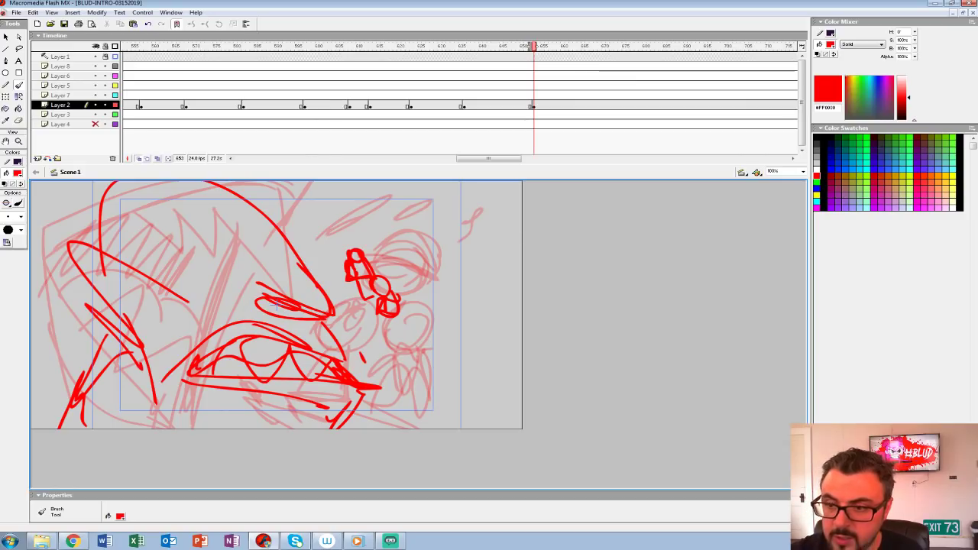
Step: Play back the close-up shot for timing and start a blank keyframe at frame 663 on Layer 2
click(303, 76)
key(Return)
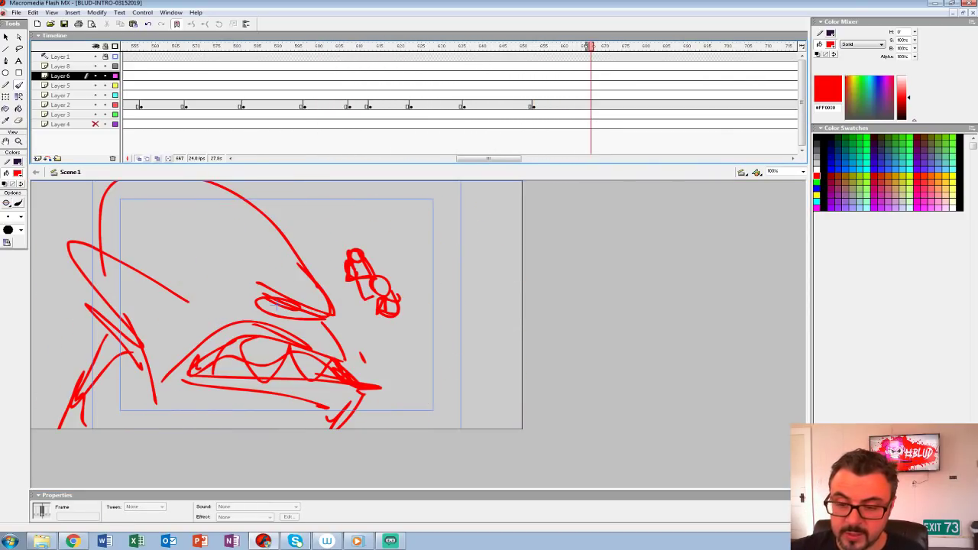
click(574, 105)
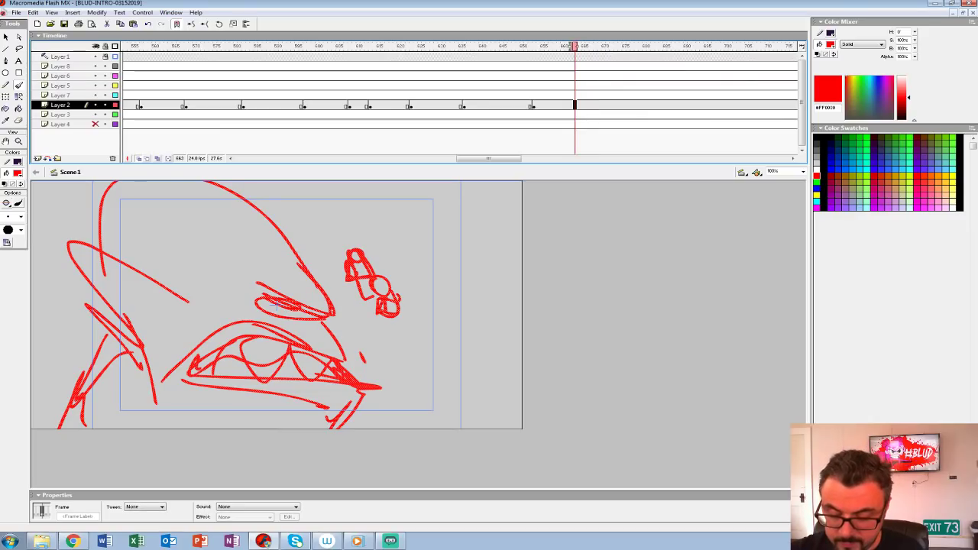
key(Delete)
mouse_move(246, 223)
mouse_down()
mouse_move(255, 204)
mouse_move(262, 220)
mouse_move(296, 223)
mouse_up()
key(ctrl+z)
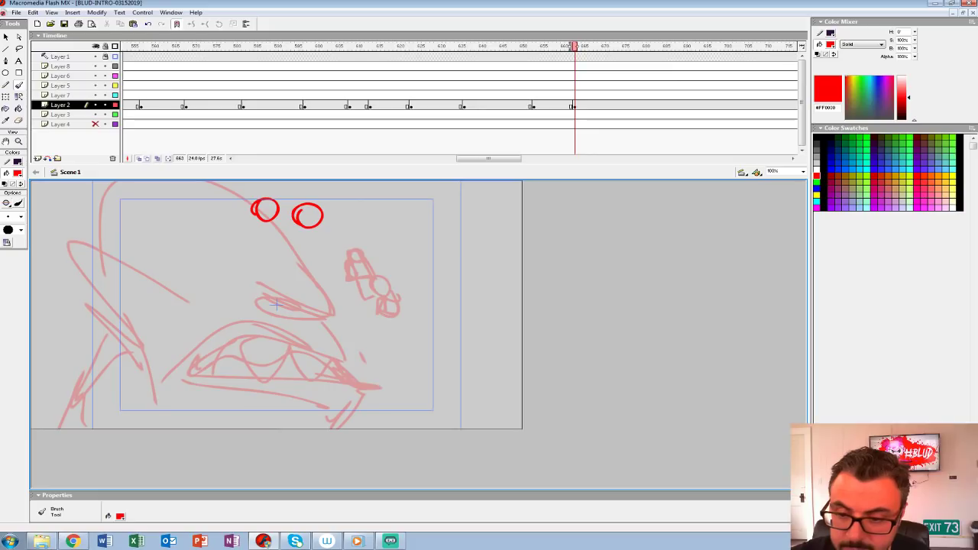
key(ctrl+z)
key(ctrl+z)
Step: Sketch a small pointed-hat figure in a cape with two round-headed companions beside it in the upper part of the frame
mouse_move(226, 224)
mouse_down()
mouse_move(240, 221)
mouse_move(226, 223)
mouse_up()
mouse_move(264, 194)
mouse_down()
mouse_move(260, 209)
mouse_move(269, 196)
mouse_up()
mouse_move(307, 212)
mouse_down()
mouse_move(299, 220)
mouse_move(357, 220)
mouse_up()
mouse_move(264, 229)
mouse_down()
mouse_move(290, 238)
mouse_move(300, 217)
mouse_up()
mouse_move(230, 243)
mouse_down()
mouse_move(195, 265)
mouse_move(205, 282)
mouse_move(268, 268)
mouse_move(262, 243)
mouse_up()
drag(186, 265, 259, 220)
mouse_move(229, 217)
mouse_down()
mouse_move(225, 199)
mouse_move(249, 212)
mouse_up()
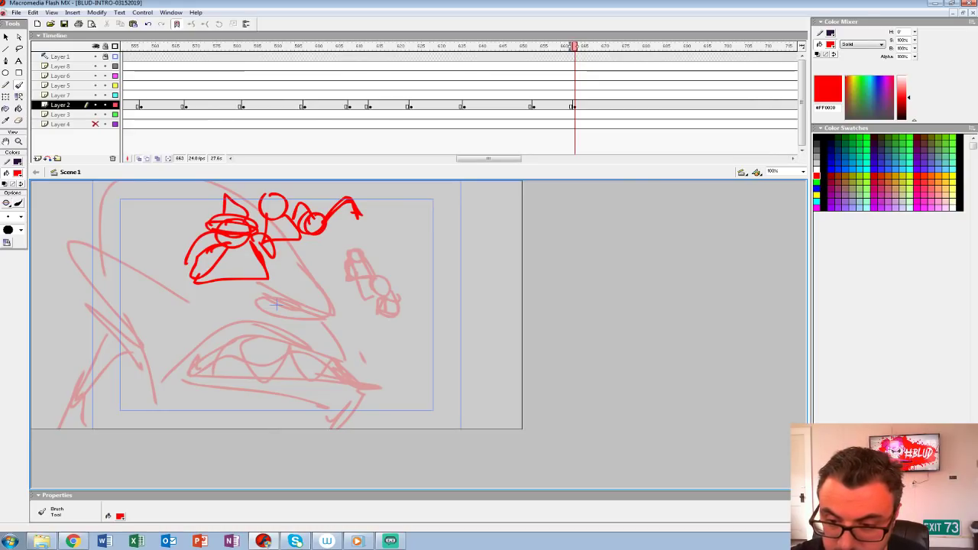
mouse_move(321, 243)
mouse_down()
mouse_move(347, 232)
mouse_move(357, 245)
mouse_up()
drag(315, 238, 322, 250)
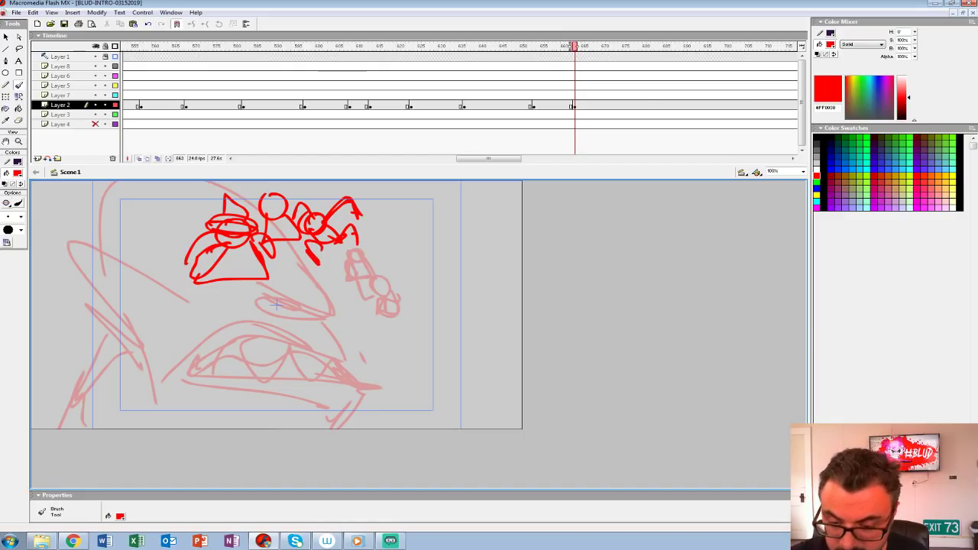
Step: Draw the large rounded head and its pointed ear rising from the lower right edge of the frame
mouse_move(253, 425)
mouse_down()
mouse_move(451, 405)
mouse_move(456, 428)
mouse_up()
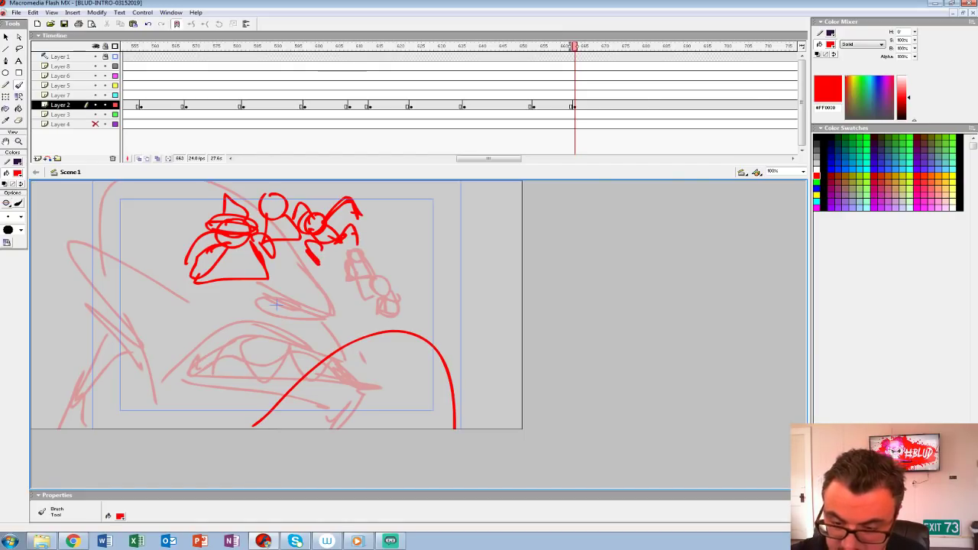
key(ctrl+z)
mouse_move(287, 419)
mouse_down()
mouse_move(493, 340)
mouse_move(501, 428)
mouse_up()
drag(418, 317, 506, 386)
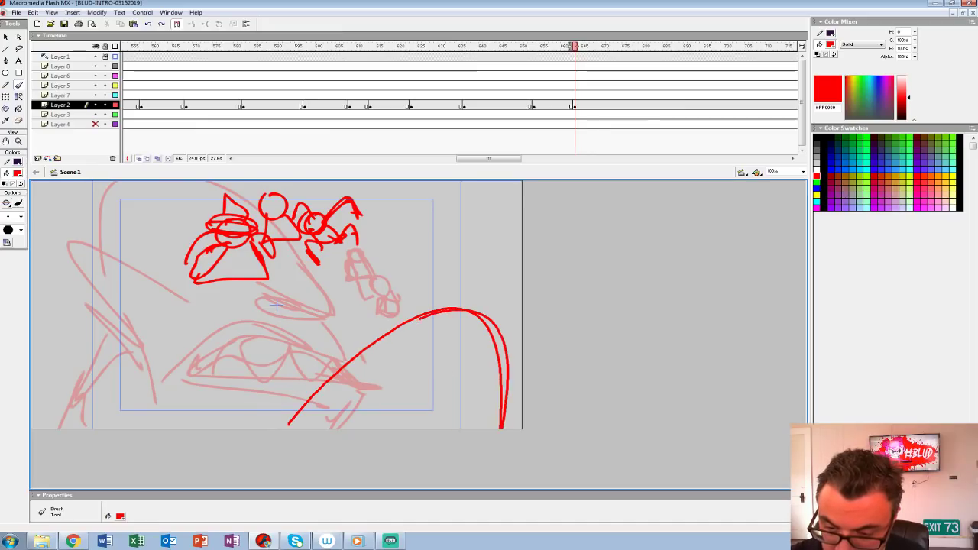
drag(293, 427, 504, 360)
mouse_move(321, 348)
mouse_down()
mouse_move(273, 427)
mouse_move(308, 428)
mouse_up()
drag(325, 382, 496, 428)
drag(269, 427, 309, 352)
Step: Run the shot past its start for timing and insert a blank keyframe at frame 674 on Layer 2
drag(391, 85, 571, 84)
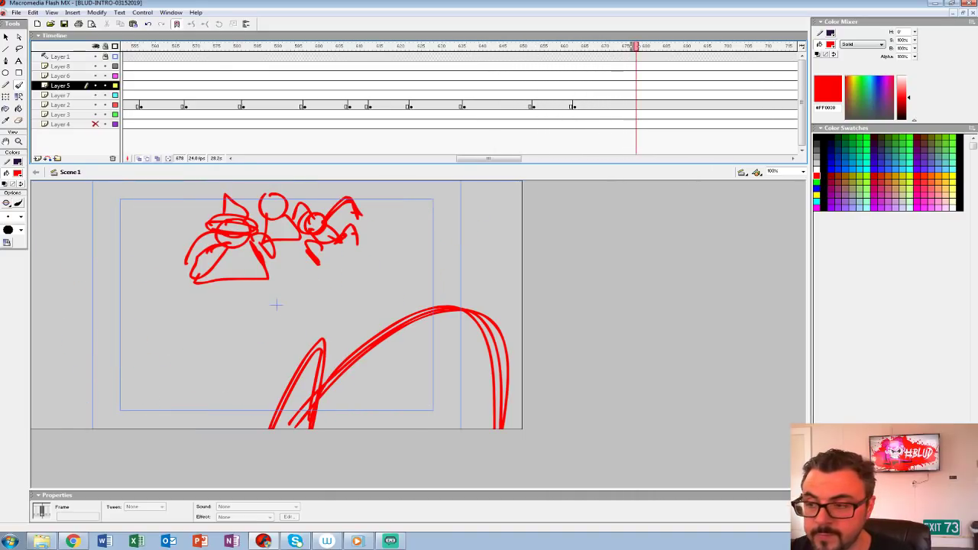
click(620, 106)
key(F7)
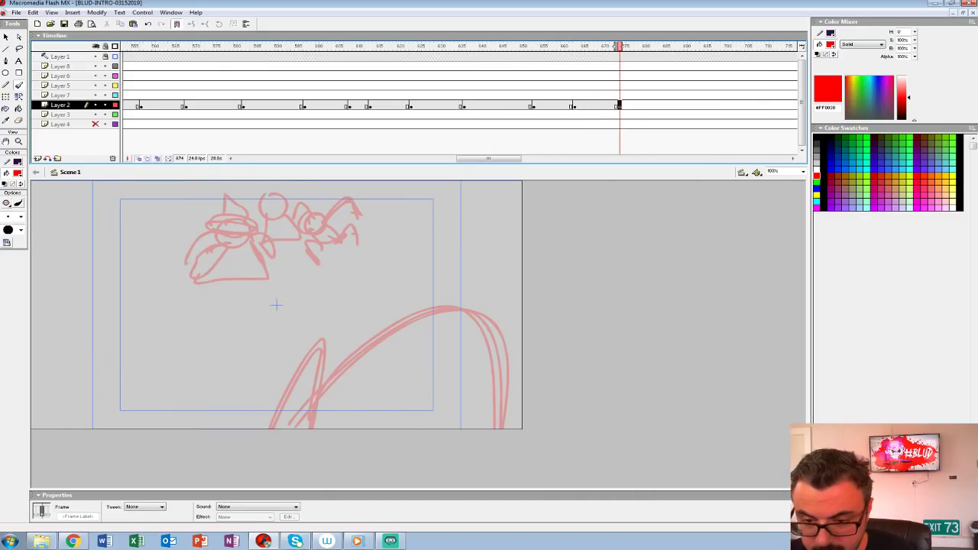
Step: Play back the preceding shots twice to check the timing, returning to frame 674 on Layer 2
click(158, 76)
key(Return)
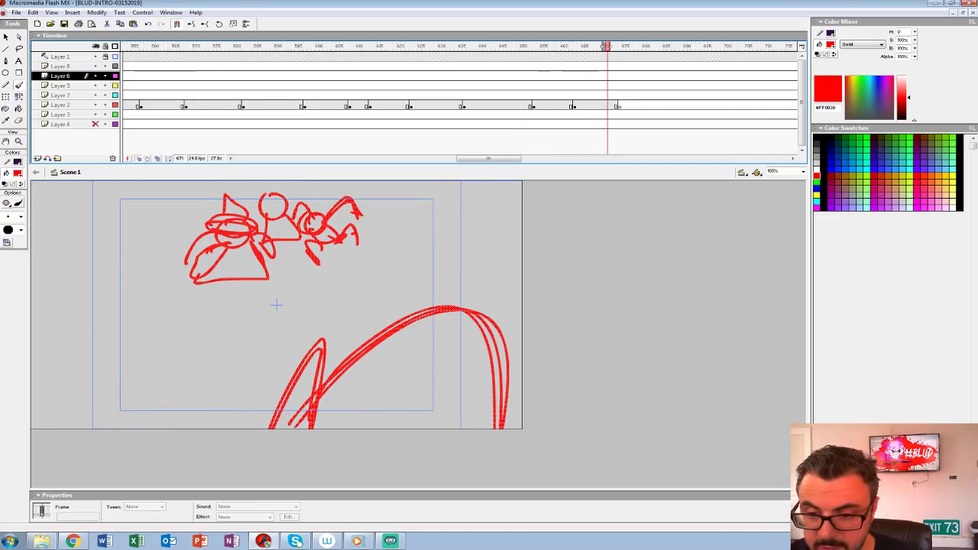
click(620, 105)
click(19, 85)
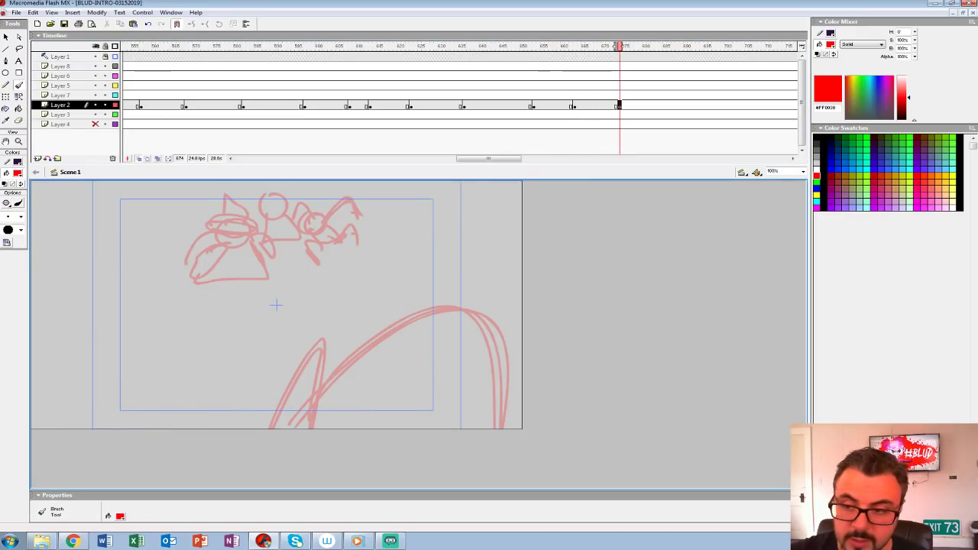
click(468, 76)
key(Return)
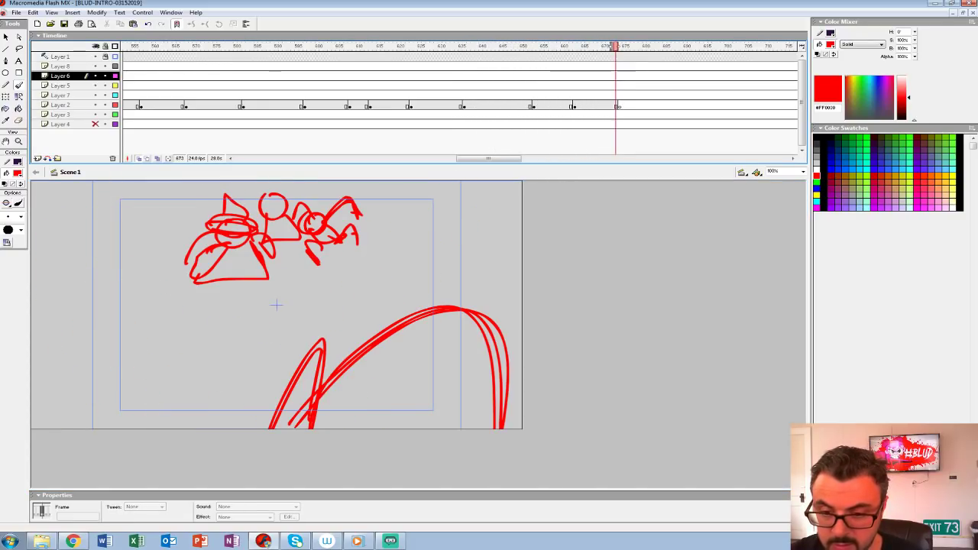
click(619, 105)
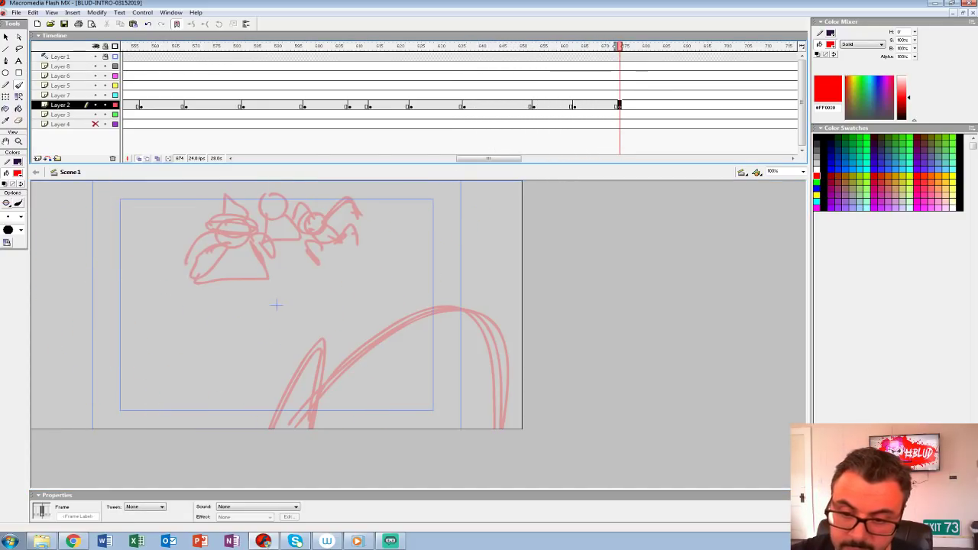
Step: Sketch the middle character with a round tilted head, a tapered body and two angry slanted eyes
mouse_move(226, 242)
mouse_down()
mouse_move(244, 288)
mouse_move(328, 283)
mouse_move(273, 199)
mouse_move(211, 250)
mouse_move(335, 275)
mouse_move(224, 246)
mouse_up()
drag(264, 298, 257, 369)
mouse_move(312, 294)
mouse_down()
mouse_move(336, 372)
mouse_move(315, 382)
mouse_move(249, 368)
mouse_up()
mouse_move(288, 310)
mouse_down()
mouse_move(283, 385)
mouse_move(285, 361)
mouse_up()
mouse_move(238, 235)
mouse_down()
mouse_move(283, 254)
mouse_move(243, 246)
mouse_up()
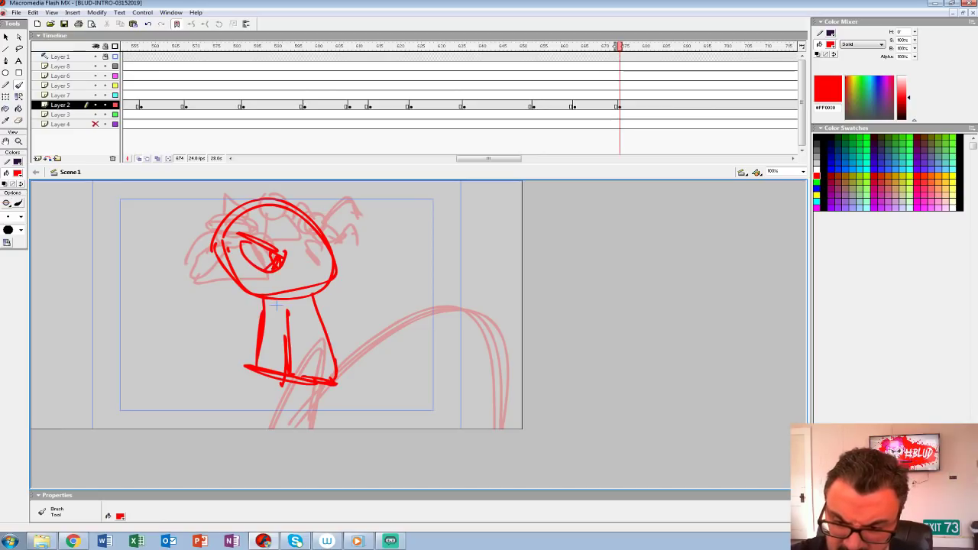
mouse_move(319, 226)
mouse_down()
mouse_move(327, 252)
mouse_move(309, 264)
mouse_up()
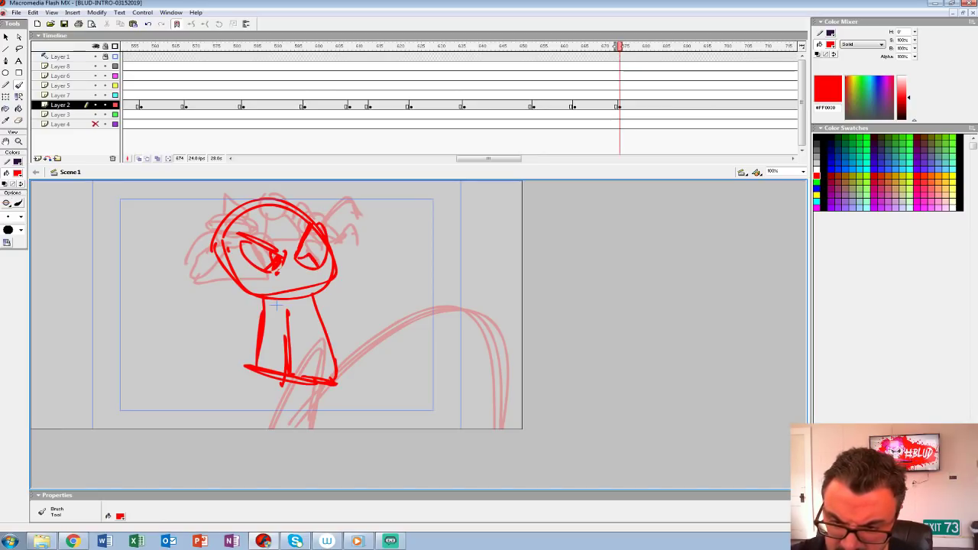
Step: Add heavy brows, an open mouth, long diagonal strokes over the head and a bent arm to the middle character
mouse_move(313, 217)
mouse_down()
mouse_move(303, 255)
mouse_move(295, 246)
mouse_up()
drag(267, 231, 258, 242)
mouse_move(267, 298)
mouse_down()
mouse_move(326, 285)
mouse_move(310, 286)
mouse_up()
drag(197, 195, 260, 293)
drag(308, 244, 321, 281)
drag(269, 182, 302, 234)
mouse_move(259, 301)
mouse_down()
mouse_move(246, 364)
mouse_move(286, 352)
mouse_move(348, 292)
mouse_move(320, 401)
mouse_up()
drag(299, 363, 345, 327)
drag(293, 359, 324, 377)
Step: Draw the large round-headed character on the left with angry eyes, a nose, a wide muzzle and a hat brim
mouse_move(84, 285)
mouse_down()
mouse_move(156, 332)
mouse_move(182, 328)
mouse_move(214, 264)
mouse_up()
mouse_move(100, 289)
mouse_down()
mouse_move(113, 353)
mouse_move(226, 256)
mouse_up()
mouse_move(103, 258)
mouse_down()
mouse_move(149, 302)
mouse_move(194, 246)
mouse_move(172, 295)
mouse_up()
mouse_move(117, 287)
mouse_down()
mouse_move(113, 307)
mouse_move(172, 298)
mouse_up()
mouse_move(172, 295)
mouse_down()
mouse_move(205, 271)
mouse_move(199, 263)
mouse_up()
mouse_move(156, 311)
mouse_down()
mouse_move(164, 395)
mouse_move(229, 305)
mouse_up()
drag(128, 344, 194, 347)
drag(167, 339, 94, 388)
mouse_move(94, 388)
mouse_down()
mouse_move(112, 368)
mouse_move(103, 374)
mouse_move(171, 382)
mouse_up()
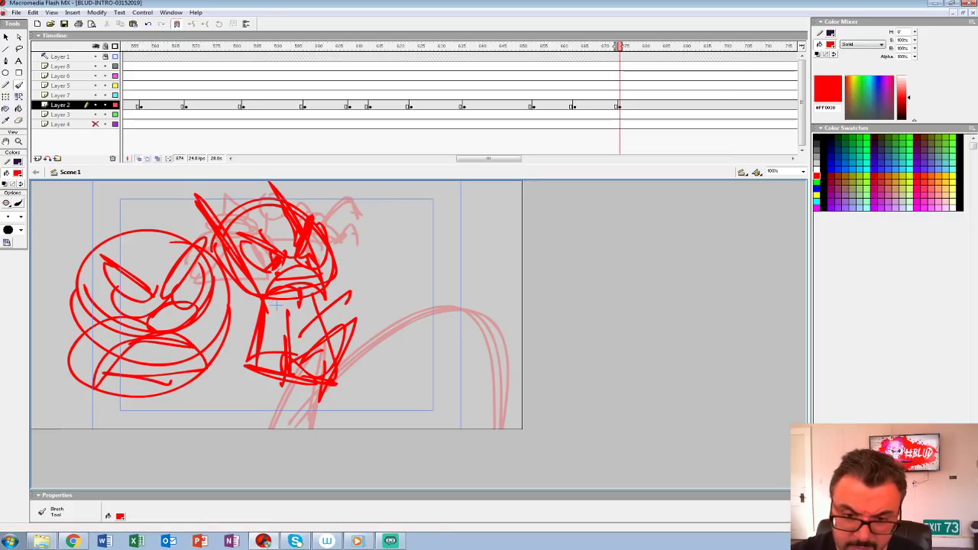
mouse_move(127, 254)
mouse_down()
mouse_move(50, 246)
mouse_move(207, 216)
mouse_up()
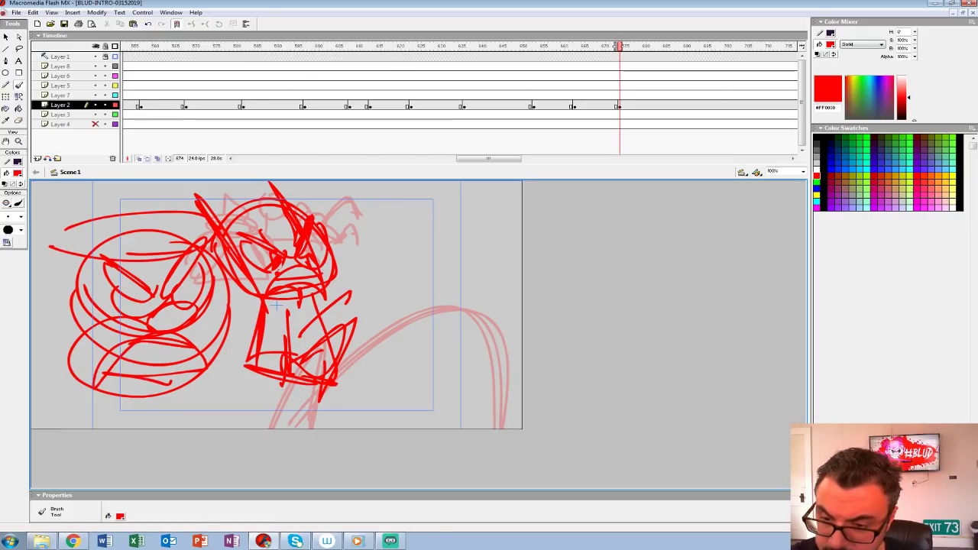
Step: Sketch the dome-headed character on the right with two round eyes and long teeth
mouse_move(349, 212)
mouse_down()
mouse_move(439, 264)
mouse_move(345, 204)
mouse_move(432, 259)
mouse_move(371, 193)
mouse_move(417, 238)
mouse_move(393, 220)
mouse_up()
mouse_move(360, 206)
mouse_down()
mouse_move(371, 246)
mouse_move(379, 246)
mouse_up()
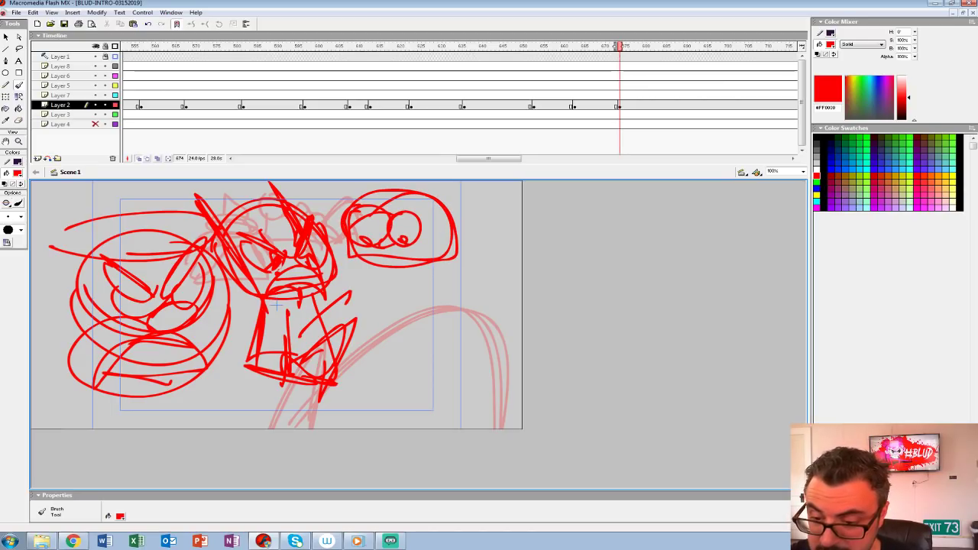
mouse_move(374, 260)
mouse_down()
mouse_move(440, 266)
mouse_move(360, 276)
mouse_move(398, 191)
mouse_up()
Step: Play back the three-character shot and insert a blank keyframe at frame 688 on Layer 2
drag(317, 76, 404, 76)
key(Return)
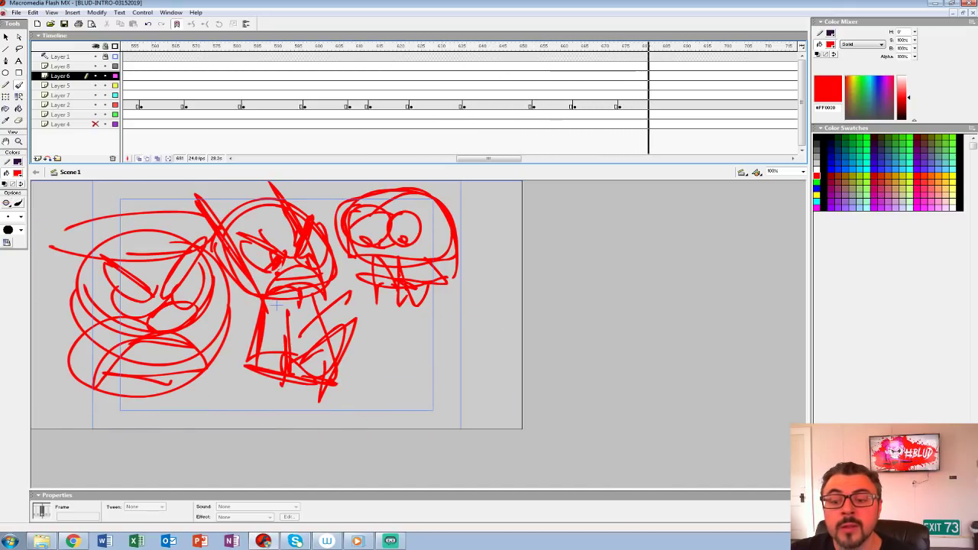
click(677, 95)
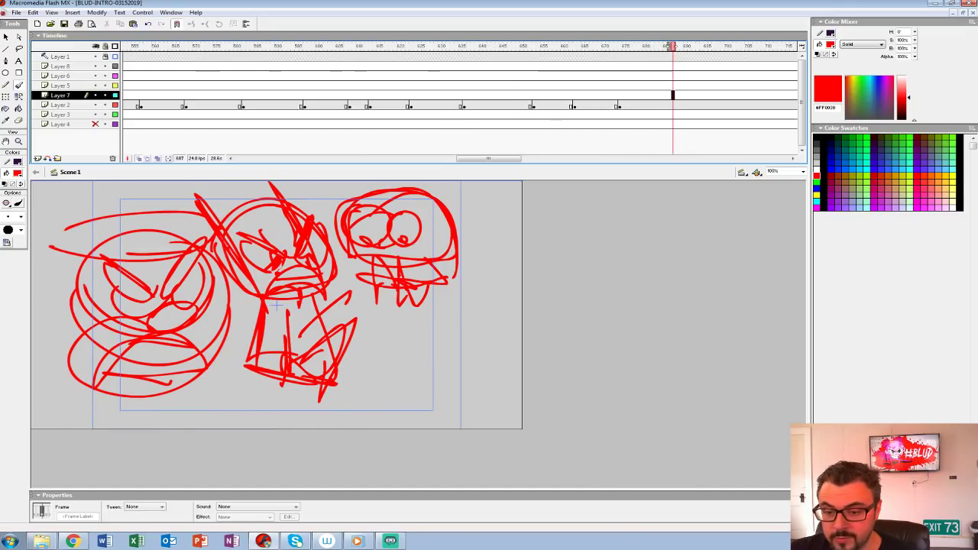
click(677, 105)
key(F7)
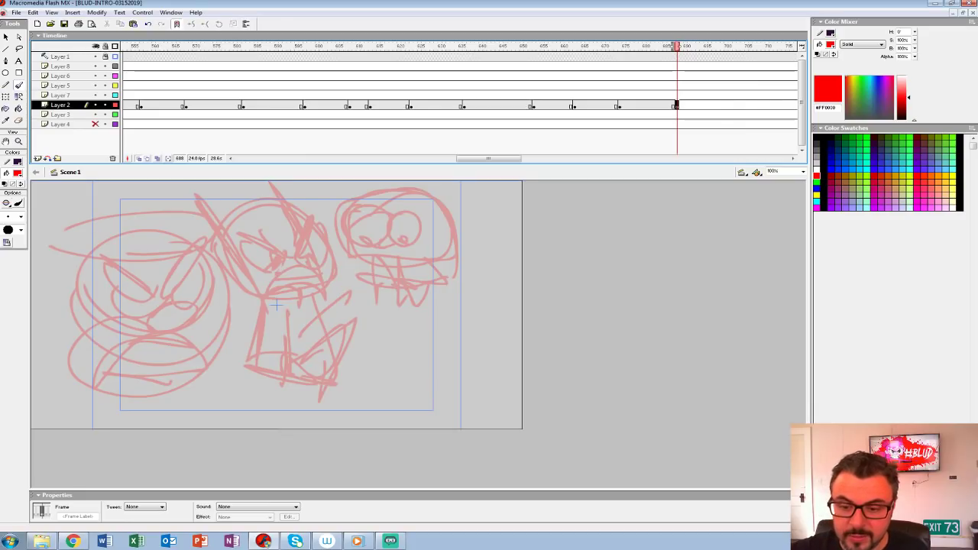
drag(170, 243, 360, 339)
key(ctrl+z)
key(F7)
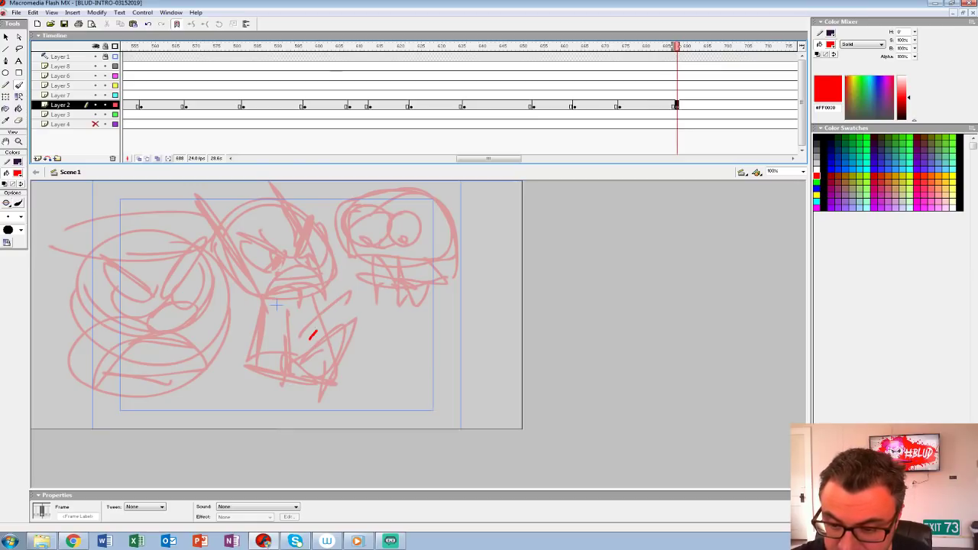
drag(316, 330, 403, 275)
key(ctrl+z)
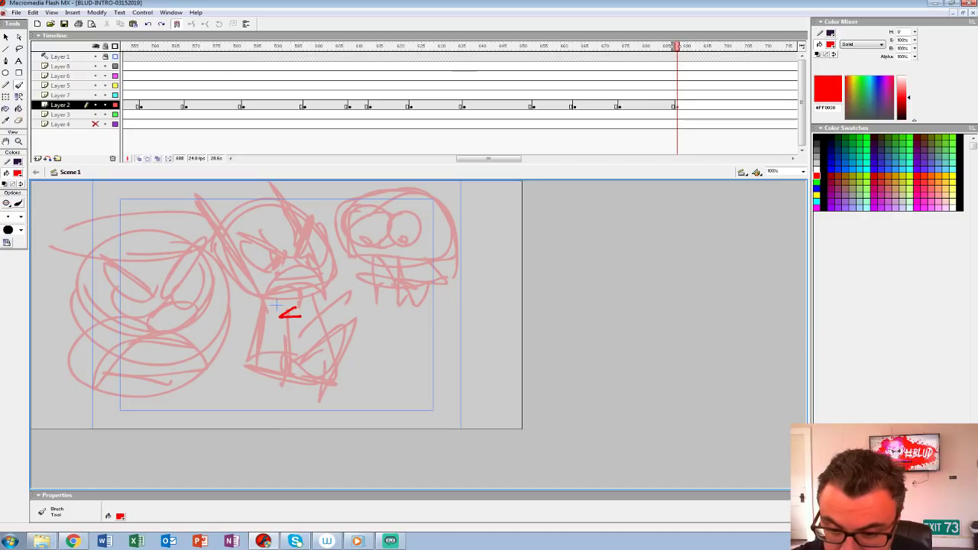
Step: Sketch the monster's head with a wide-open toothed mouth and slanted eye, with small circles above the mouth
drag(300, 305, 319, 354)
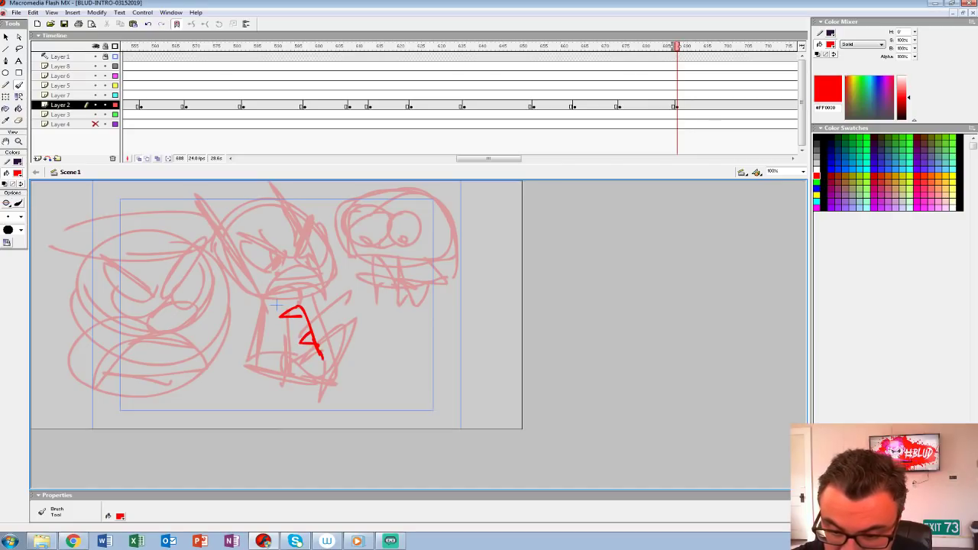
mouse_move(308, 383)
mouse_down()
mouse_move(226, 368)
mouse_move(283, 388)
mouse_up()
mouse_move(283, 309)
mouse_down()
mouse_move(362, 298)
mouse_move(433, 346)
mouse_move(284, 415)
mouse_up()
drag(327, 380, 388, 375)
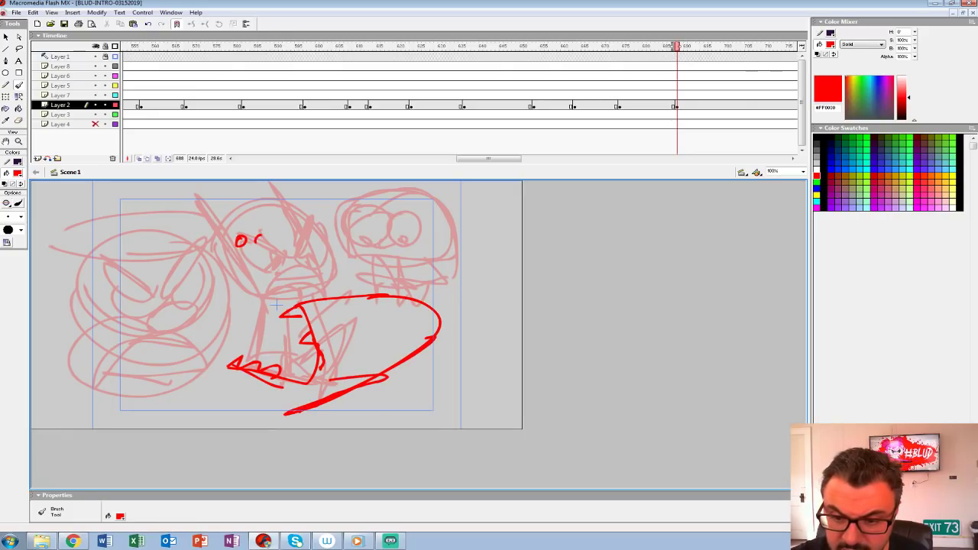
drag(305, 310, 319, 345)
mouse_move(331, 299)
mouse_down()
mouse_move(369, 332)
mouse_move(348, 315)
mouse_move(361, 319)
mouse_move(356, 330)
mouse_up()
Step: Draw the monster's lower jaw and shoulder line, and a raised clawed hand on the left
mouse_move(233, 366)
mouse_down()
mouse_move(205, 401)
mouse_move(217, 416)
mouse_up()
mouse_move(178, 428)
mouse_down()
mouse_move(213, 406)
mouse_move(366, 428)
mouse_move(206, 406)
mouse_move(142, 428)
mouse_move(163, 392)
mouse_up()
key(ctrl+z)
mouse_move(81, 386)
mouse_down()
mouse_move(64, 426)
mouse_move(93, 421)
mouse_up()
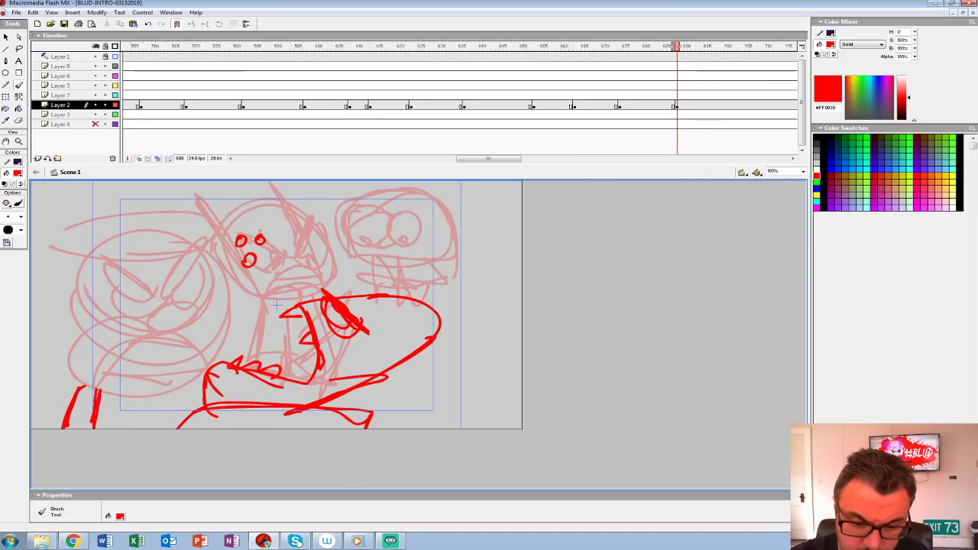
mouse_move(118, 382)
mouse_down()
mouse_move(67, 371)
mouse_move(66, 393)
mouse_move(78, 387)
mouse_up()
Step: Add the monster's raised arm and clawed hand on the right, and complete the shoulder outline along the lower edge
drag(445, 412, 448, 429)
drag(455, 357, 510, 425)
drag(466, 340, 522, 379)
mouse_move(453, 359)
mouse_down()
mouse_move(429, 386)
mouse_move(468, 298)
mouse_move(454, 357)
mouse_up()
mouse_move(261, 411)
mouse_down()
mouse_move(206, 405)
mouse_move(159, 429)
mouse_up()
drag(157, 428, 248, 421)
Step: Play back the monster shot from frame 688 to check its timing
click(676, 46)
click(353, 75)
key(Return)
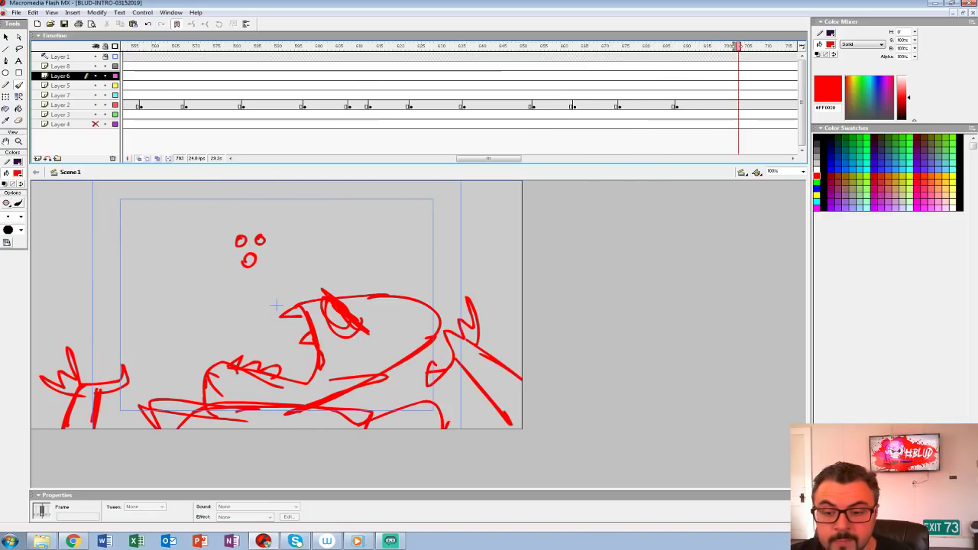
Step: Draw a downward arrow beside the three small circles above the monster's mouth
click(731, 105)
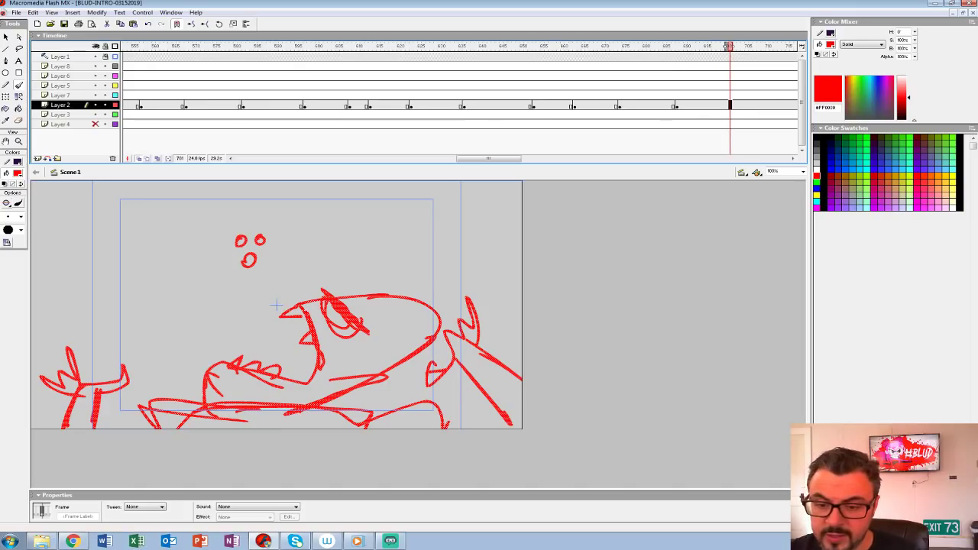
drag(283, 246, 284, 282)
drag(277, 269, 295, 269)
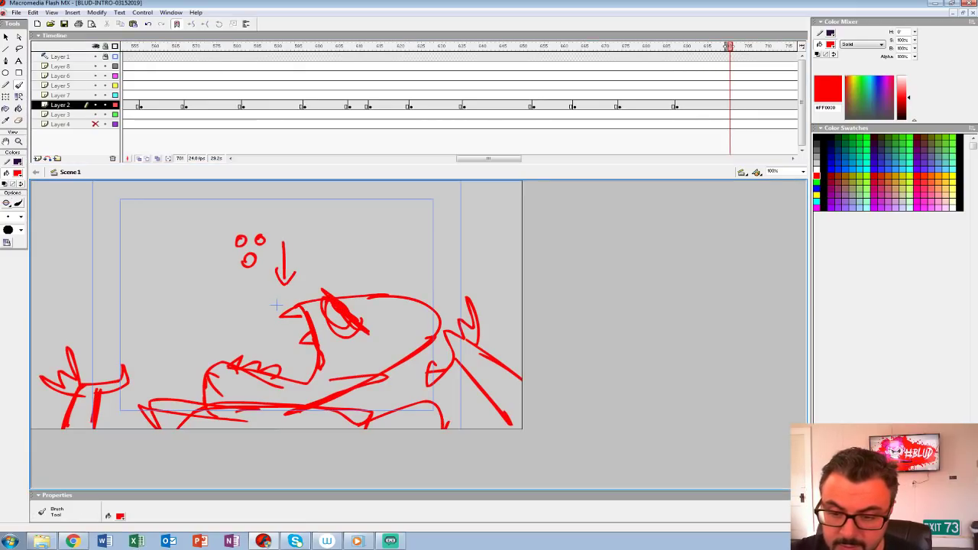
drag(208, 371, 388, 289)
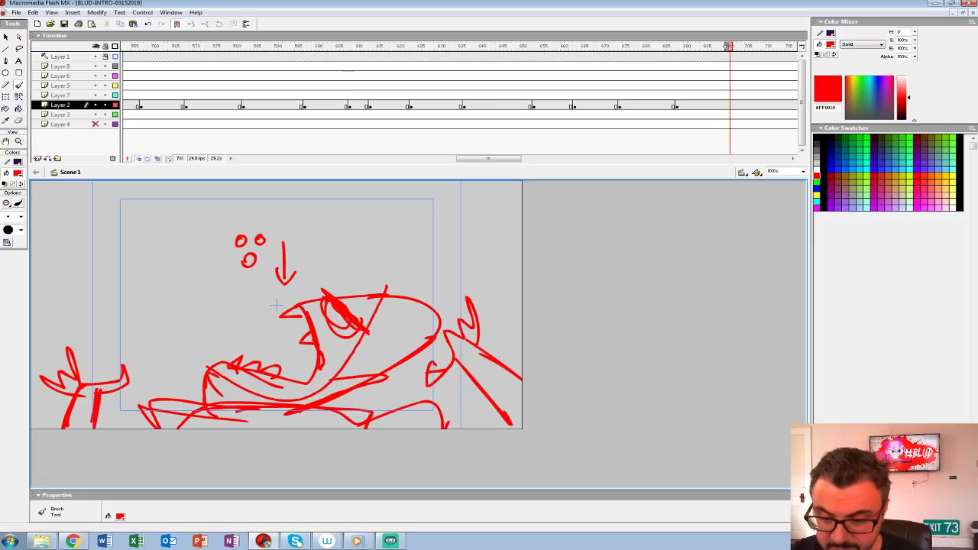
key(ctrl+z)
Step: Advance past the monster shot and insert a blank keyframe at frame 722 on Layer 2
drag(489, 158, 514, 159)
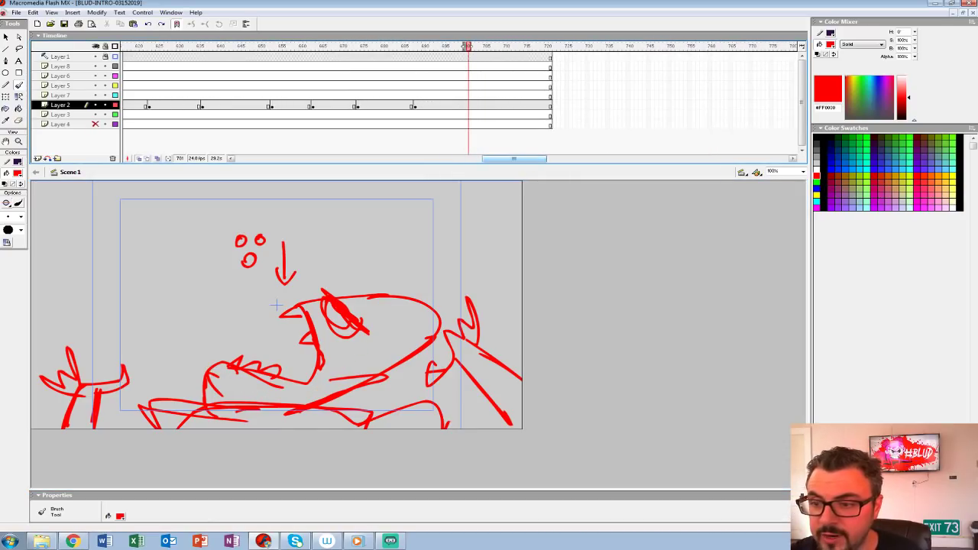
click(378, 105)
click(477, 104)
click(485, 105)
key(period)
key(period)
key(period)
key(period)
key(period)
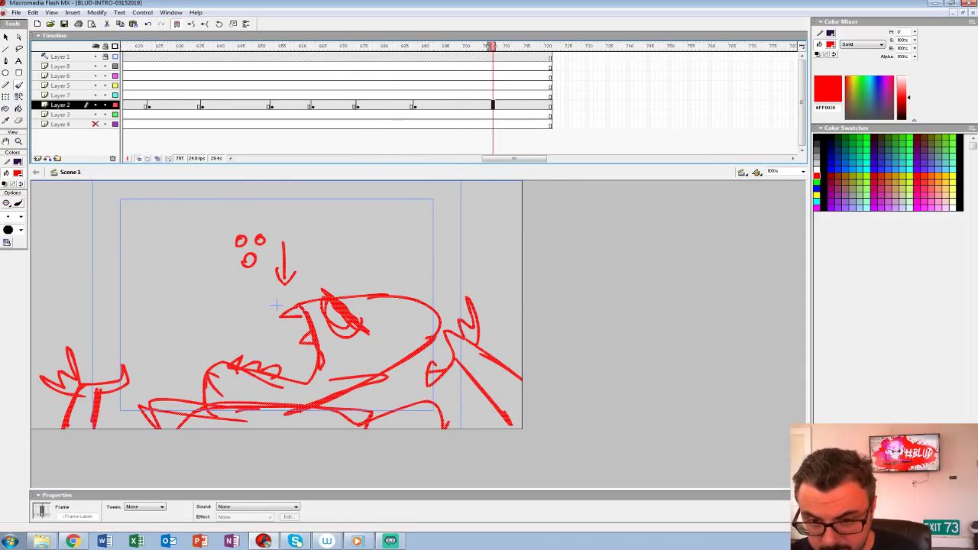
key(period)
key(period)
key(period)
key(period)
key(period)
key(period)
key(period)
key(period)
key(period)
key(period)
key(period)
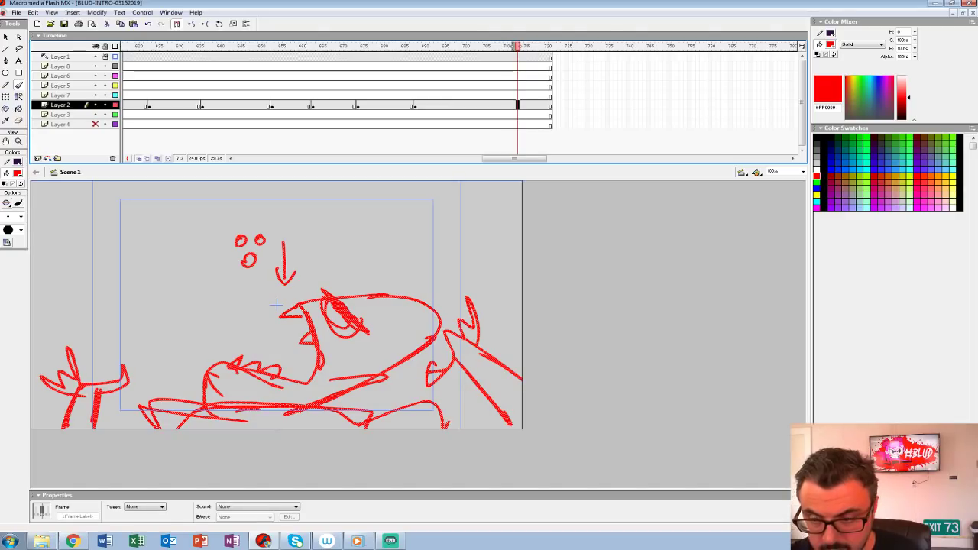
key(F7)
Step: Extend the frames of all layers to around frame 768, and go to frame 723 on Layer 2
click(742, 57)
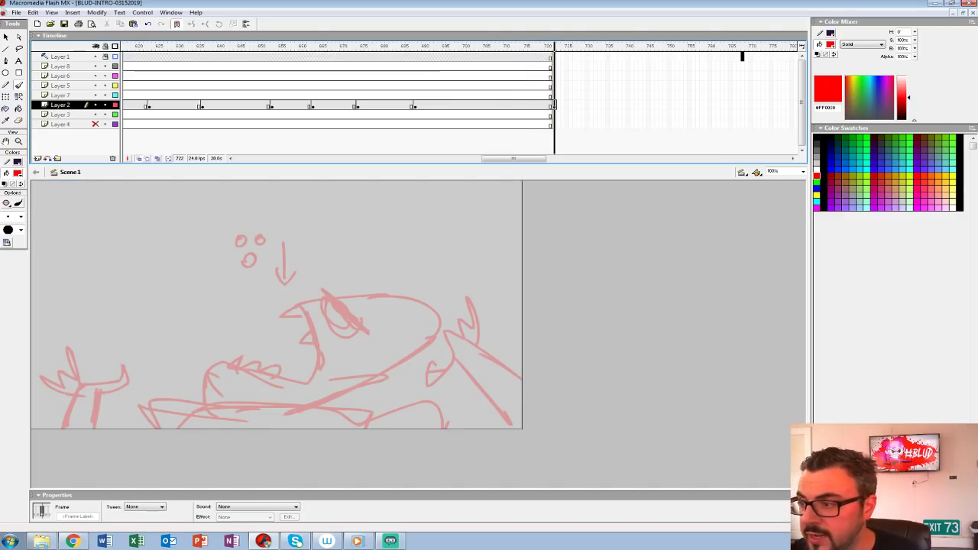
key(F5)
drag(507, 163, 507, 161)
mouse_move(505, 155)
mouse_down()
mouse_move(541, 156)
mouse_move(523, 156)
mouse_up()
click(362, 105)
key(period)
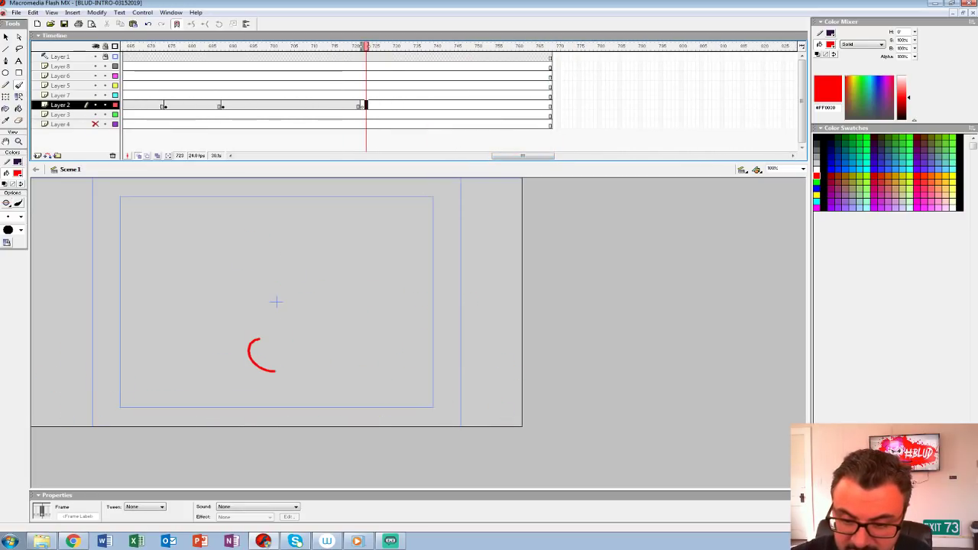
Step: Brush a curved stroke at frame 723 on Layer 2, and undo it
drag(275, 371, 246, 358)
key(ctrl+z)
Step: Return to frame 5, make Layer 4 visible and change the document background to a medium-dark gray
drag(523, 156, 265, 156)
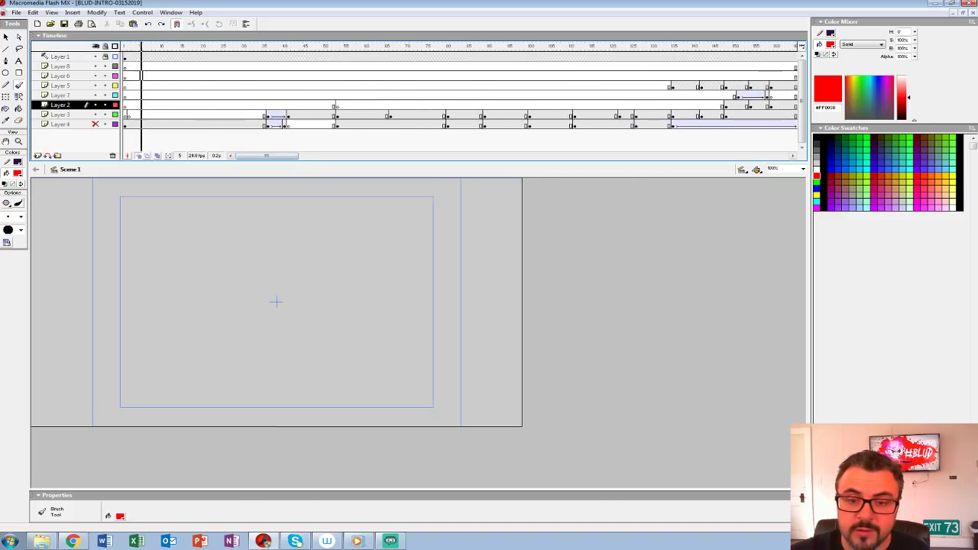
click(140, 76)
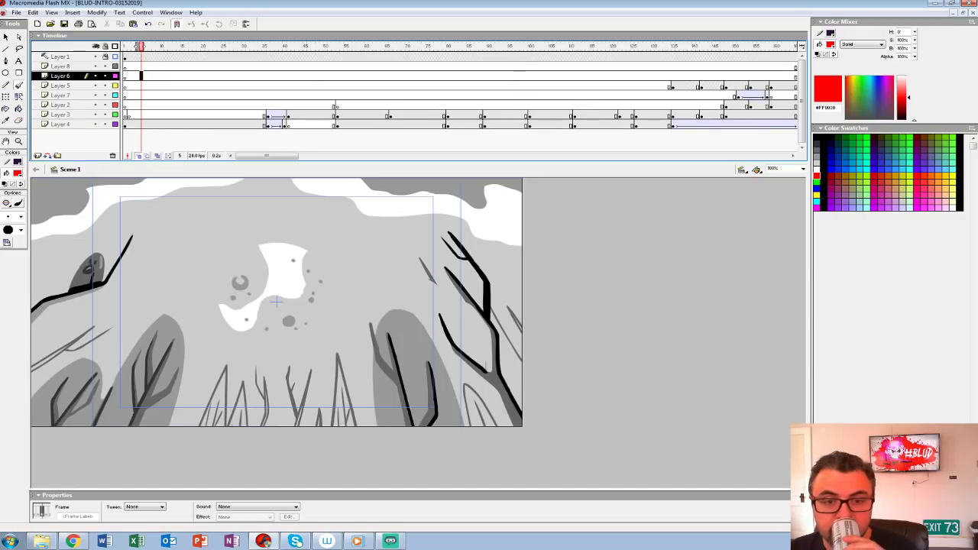
key(v)
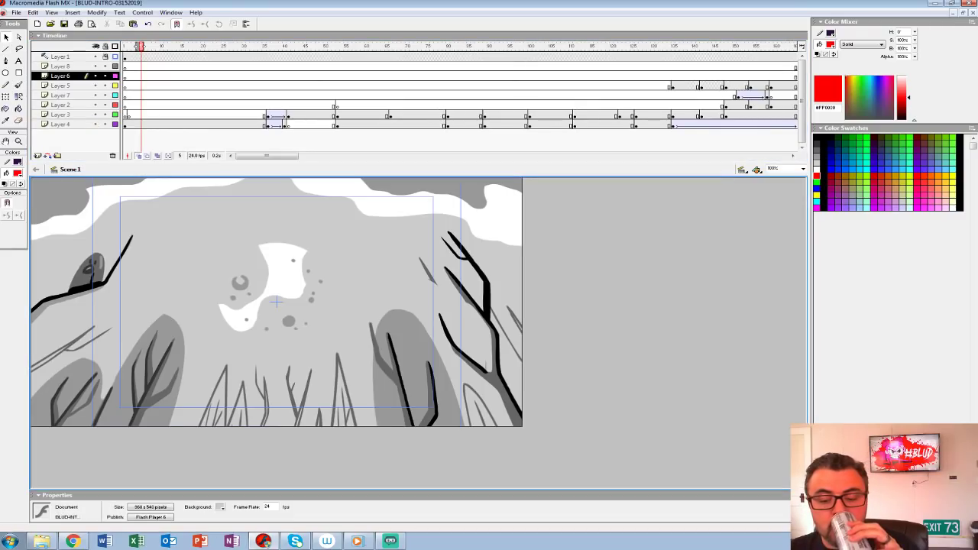
click(220, 508)
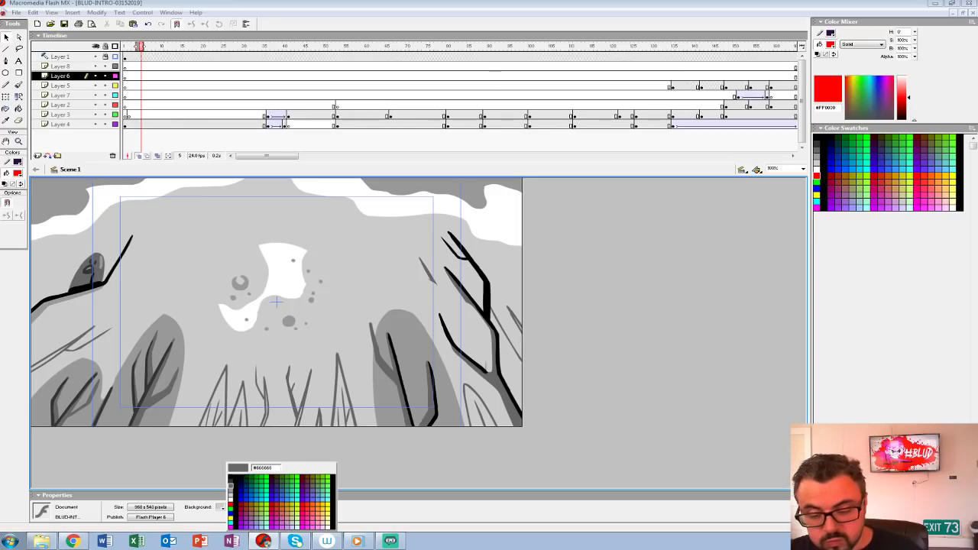
click(231, 485)
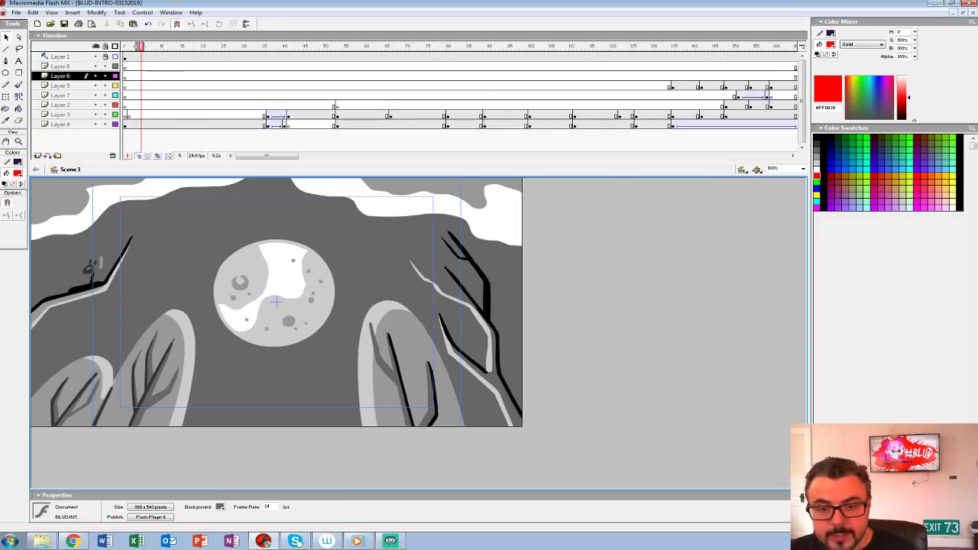
Step: Play the opening shots against the new background, and change the document background to a darker charcoal gray
key(Return)
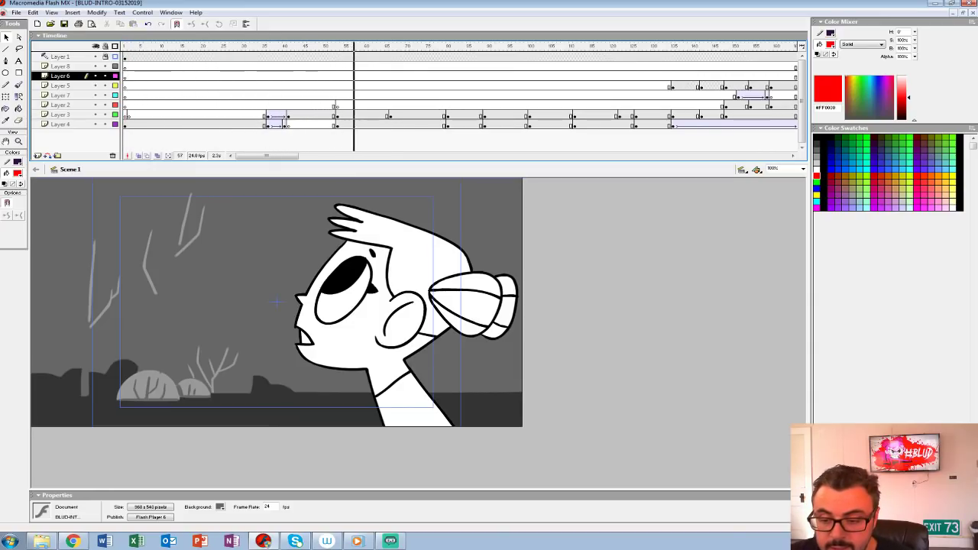
click(276, 302)
click(220, 507)
click(233, 483)
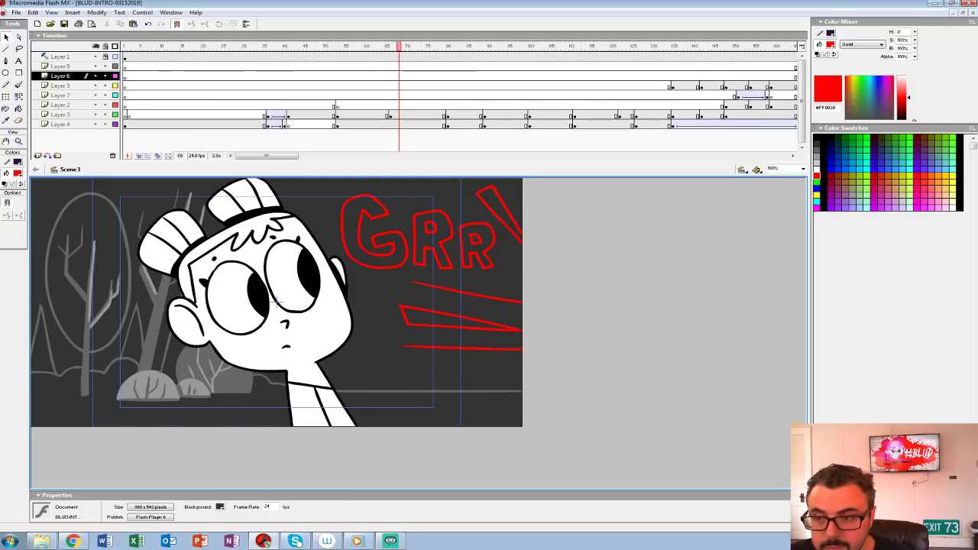
Step: Play the animatic from frame 1, and replay it from around frame 26 to review the shots on the dark background
drag(399, 47, 124, 46)
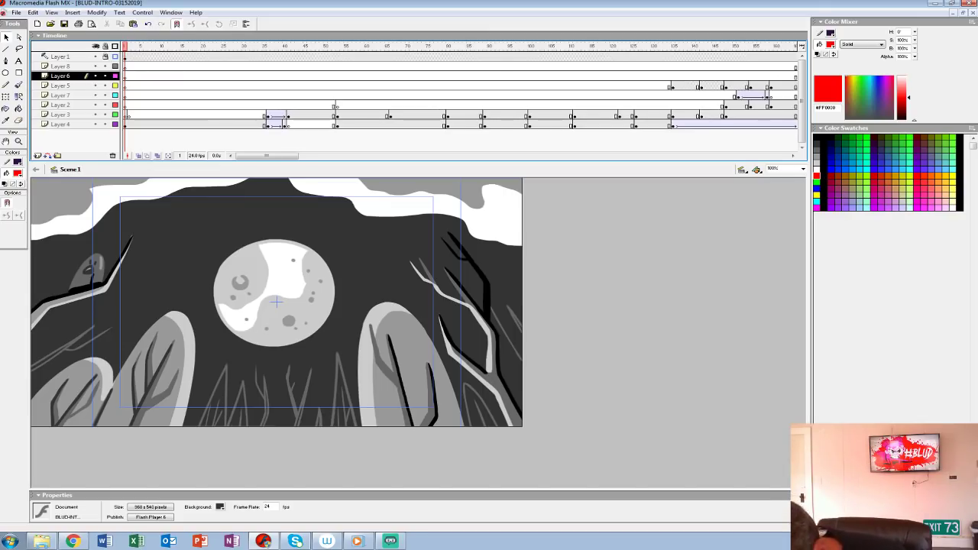
key(Return)
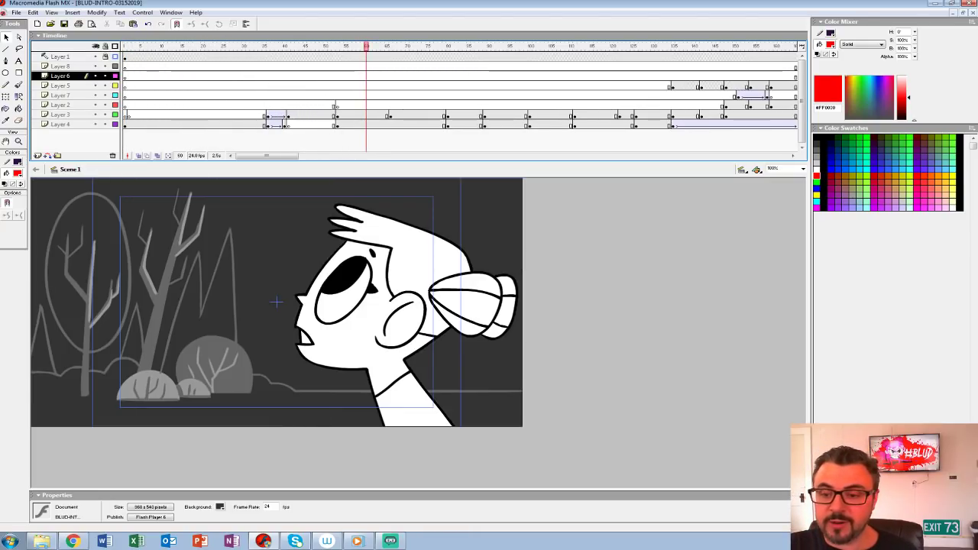
click(227, 86)
key(Return)
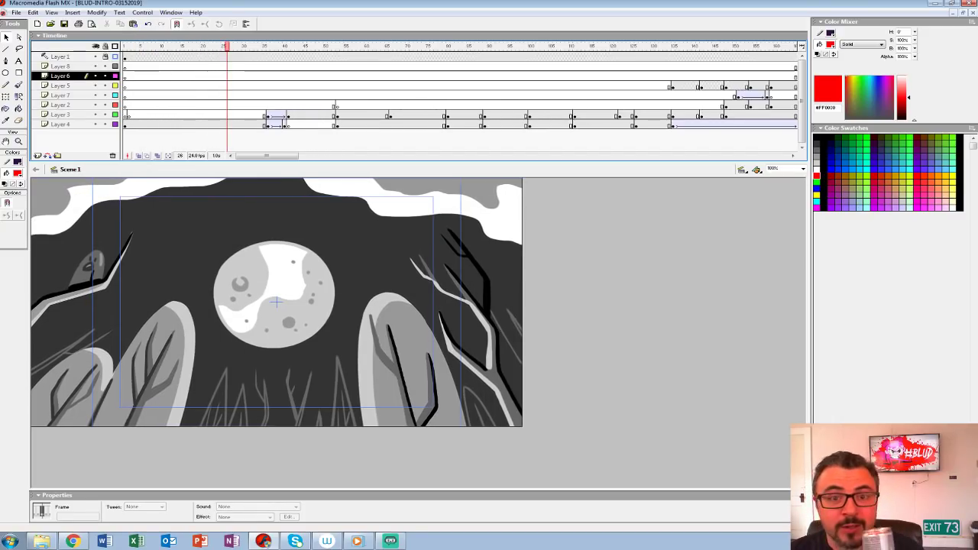
key(Return)
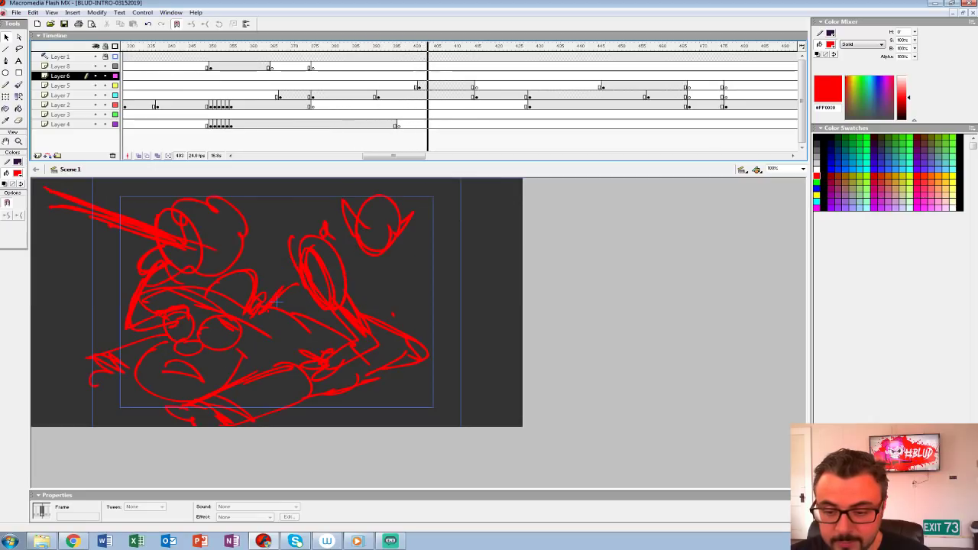
Step: Move Layer 4's closing blank keyframe to around frame 391, and play back from around frame 350
mouse_move(398, 123)
mouse_down()
mouse_move(378, 123)
mouse_move(398, 123)
mouse_up()
drag(398, 123, 378, 124)
drag(378, 46, 211, 47)
key(Return)
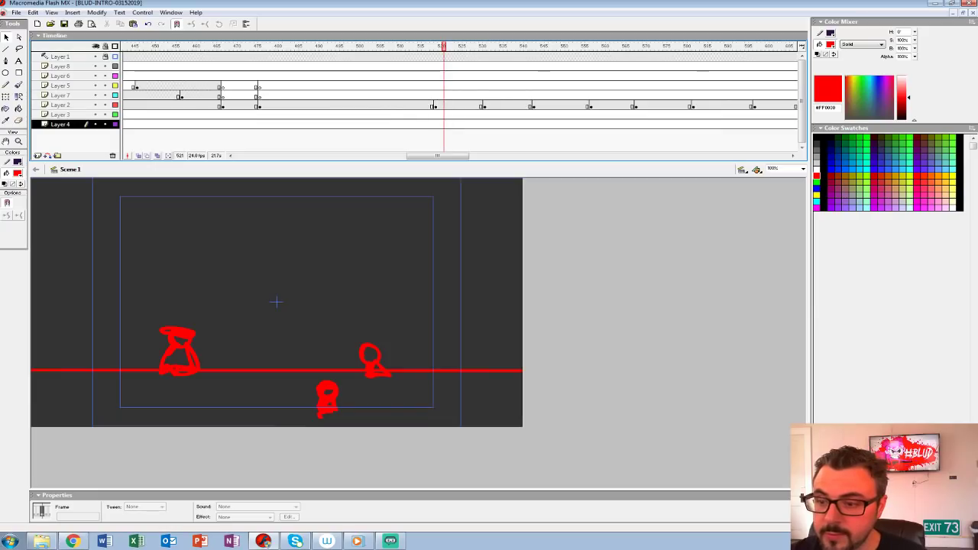
Step: Move the Layer 2 keyframes of the horizon-figures shot to around frame 507 and the erupting monster shot to around frame 519, and play them back
drag(433, 106, 436, 106)
drag(447, 57, 342, 115)
key(Return)
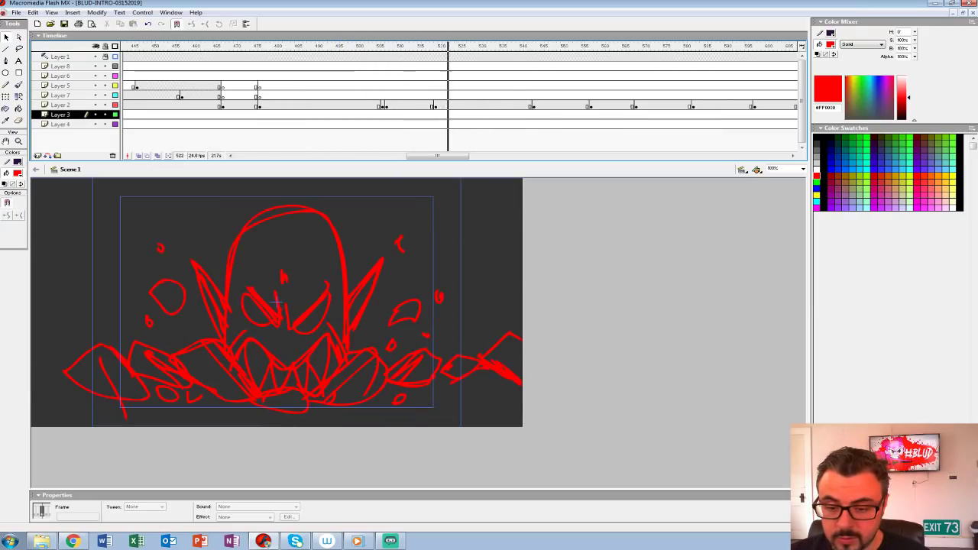
Step: Move the Layer 2 keyframes of the erupting monster to around frame 520 and the shrugging character to frame 539, and play from around frame 494
click(435, 105)
drag(435, 106, 456, 105)
click(538, 106)
click(533, 106)
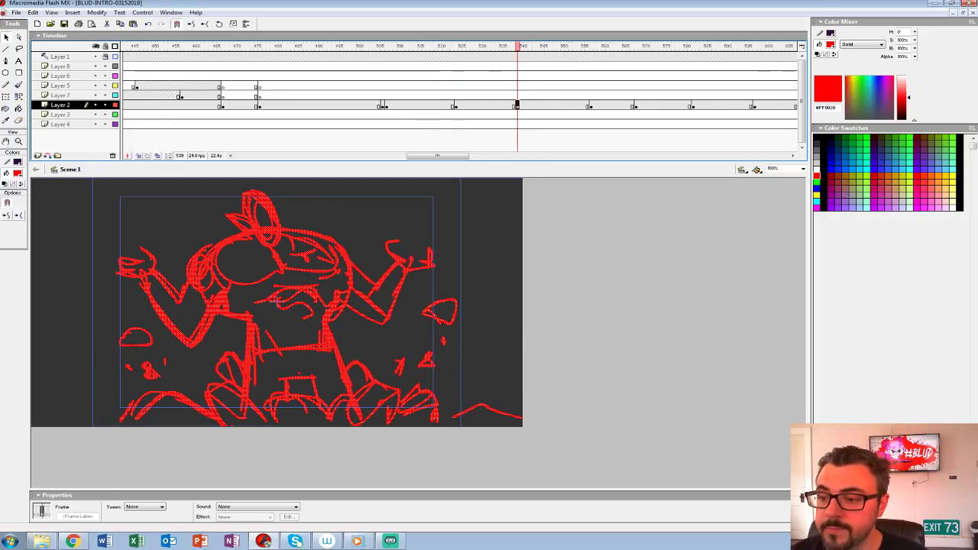
click(454, 106)
click(333, 46)
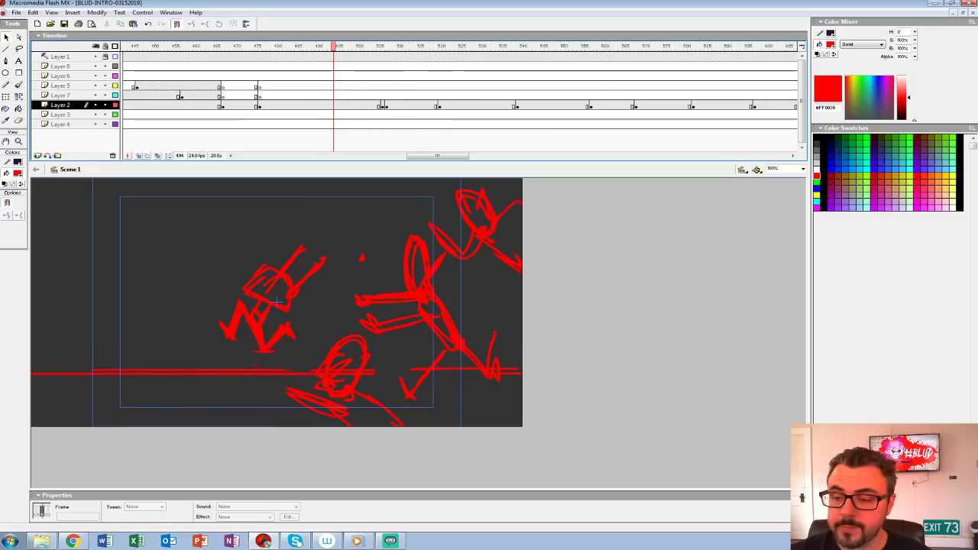
key(Return)
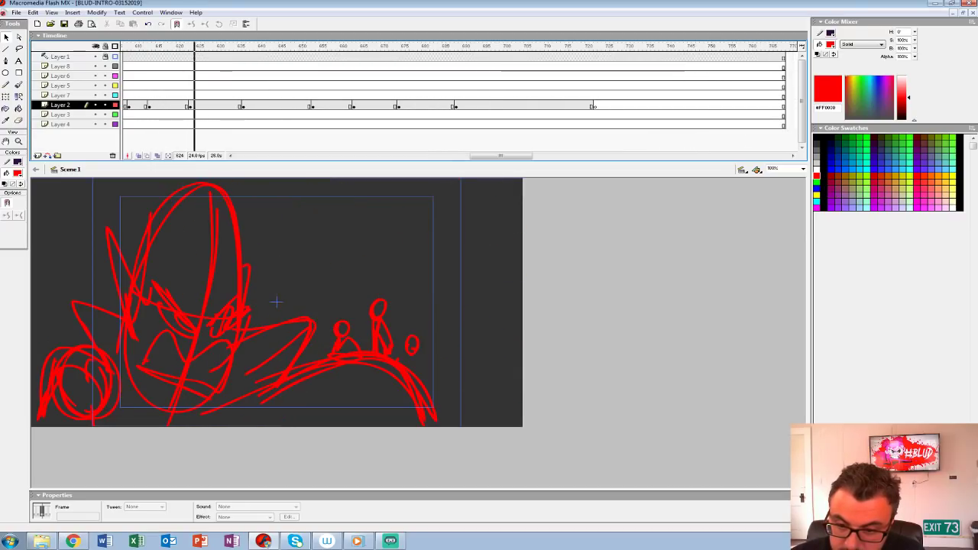
Step: Replay from frame 496, and move the thrown-figures shot's Layer 2 keyframe to around frame 577
mouse_move(616, 46)
mouse_down()
mouse_move(125, 47)
mouse_move(276, 47)
mouse_up()
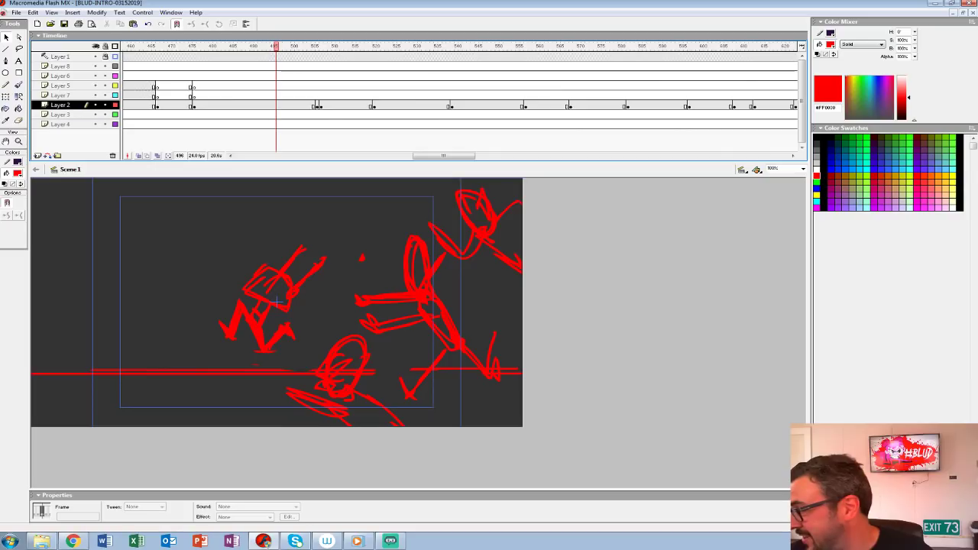
key(Return)
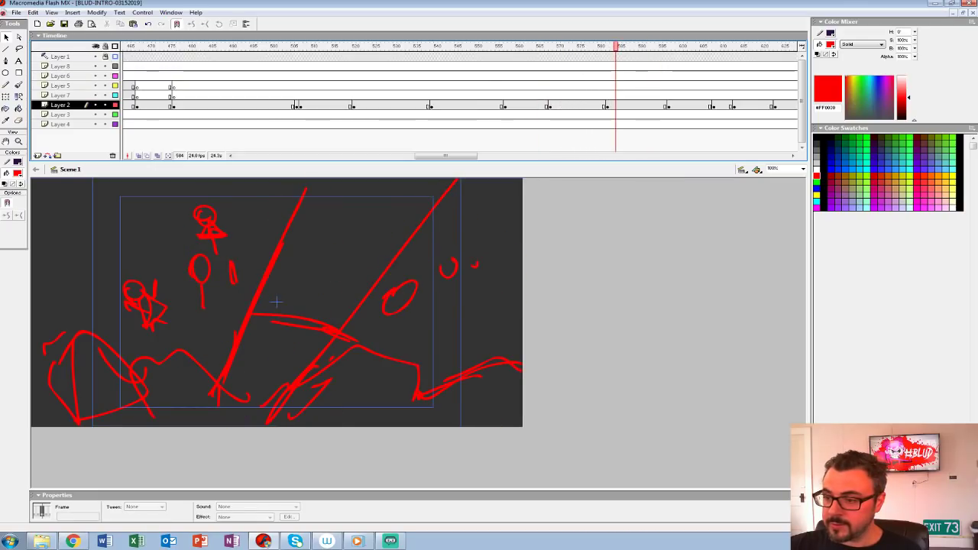
key(Return)
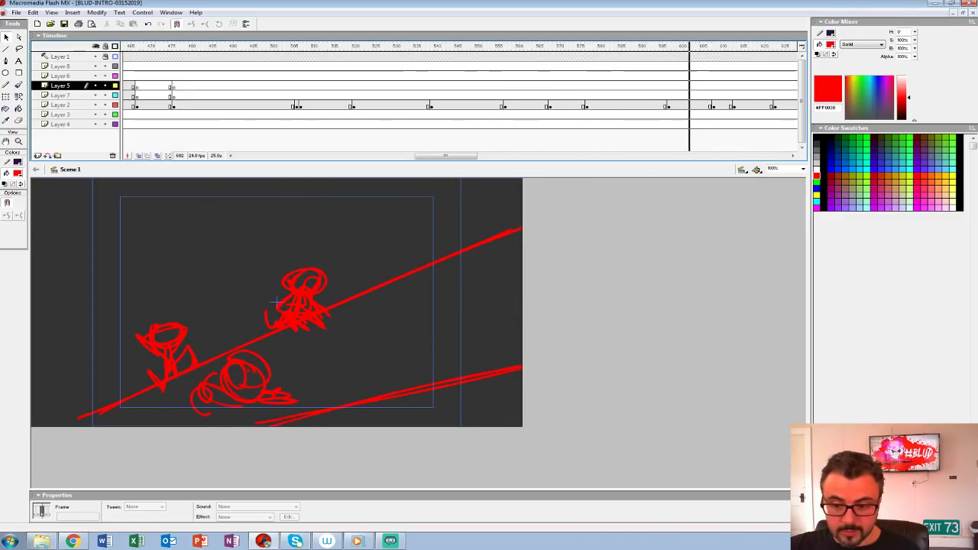
Step: Move the diagonal-slope shot's Layer 2 keyframe to around frame 592, and play back from around frame 547
click(664, 106)
click(668, 105)
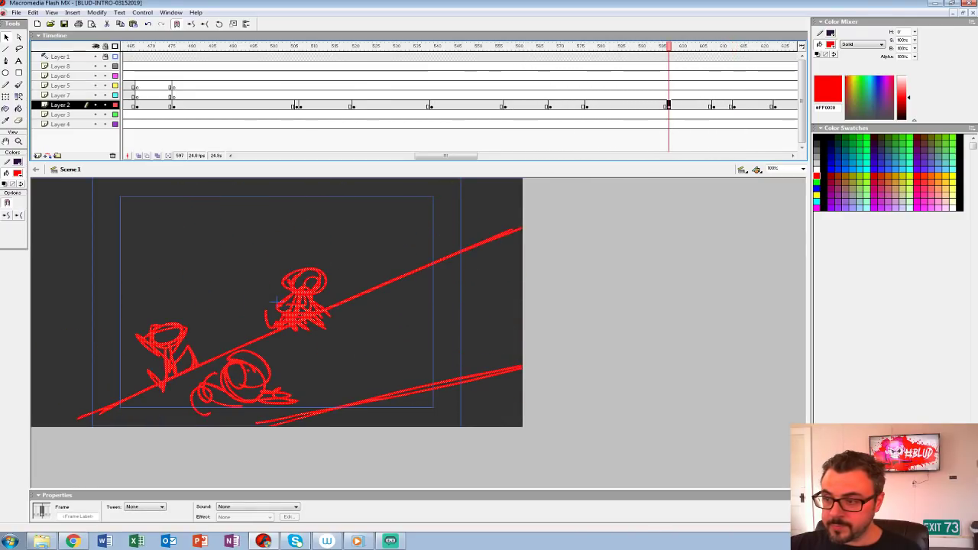
click(464, 86)
key(Return)
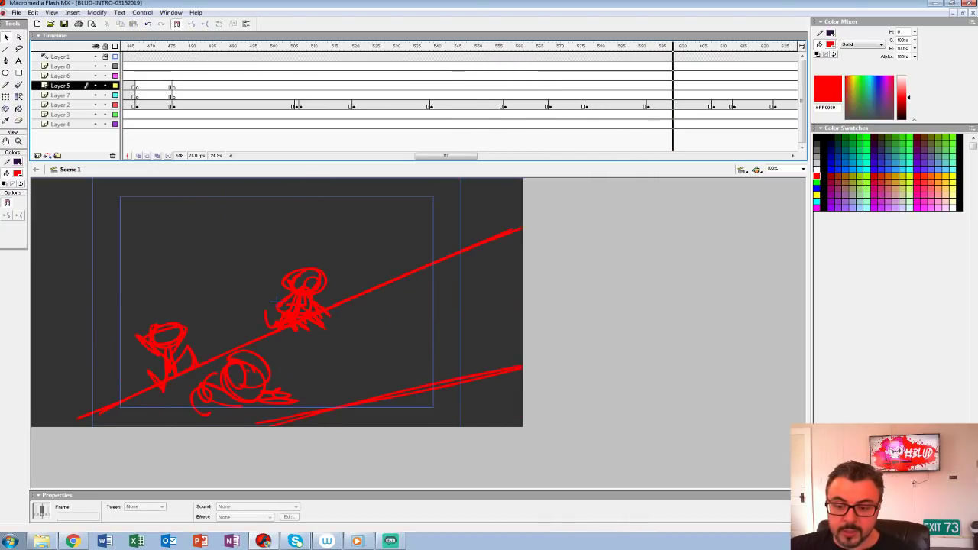
Step: Play back the shots from around frame 538 to check their pacing
drag(460, 156, 461, 155)
click(259, 66)
key(Return)
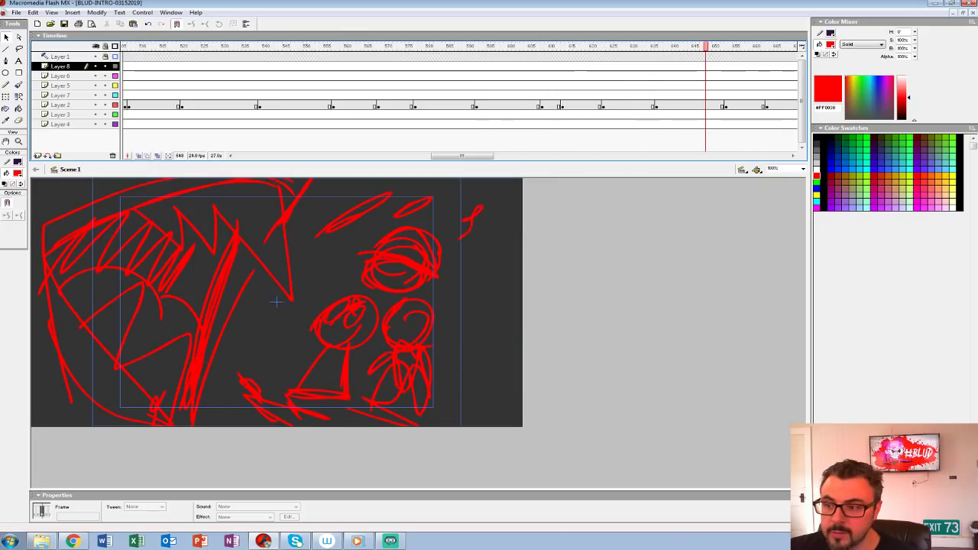
Step: Check the shot of the large monster beside the small figures on the hill, and move its Layer 2 keyframe to frame 619
click(595, 105)
click(603, 106)
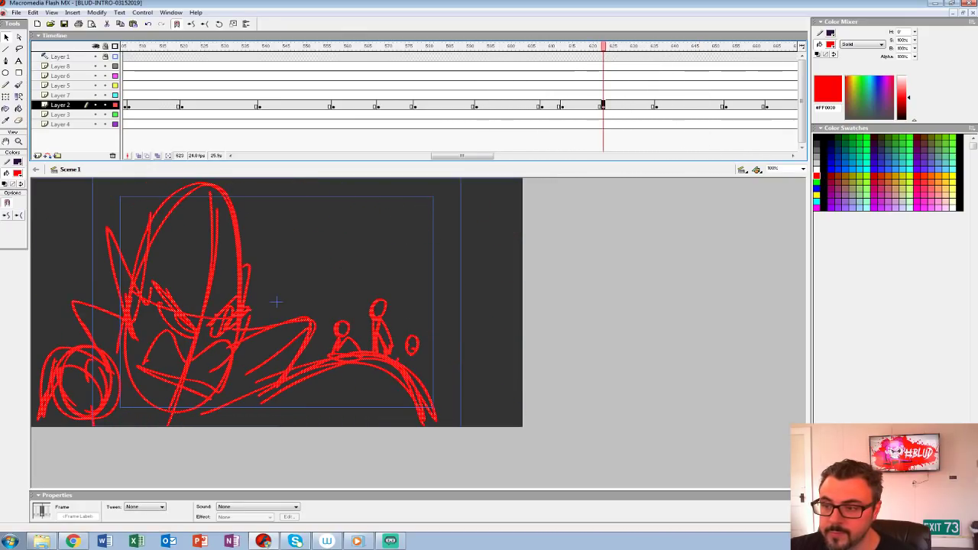
click(542, 95)
key(Return)
click(602, 106)
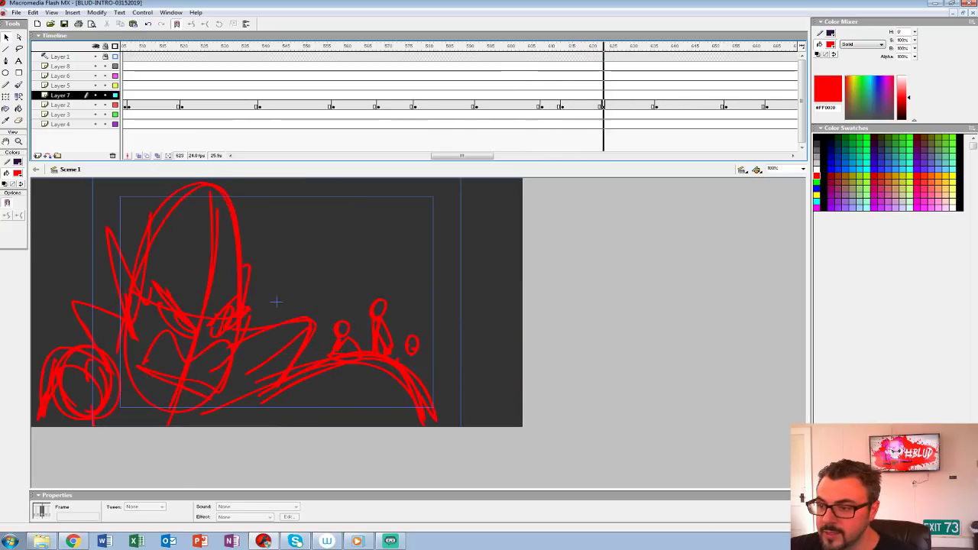
drag(588, 105, 587, 105)
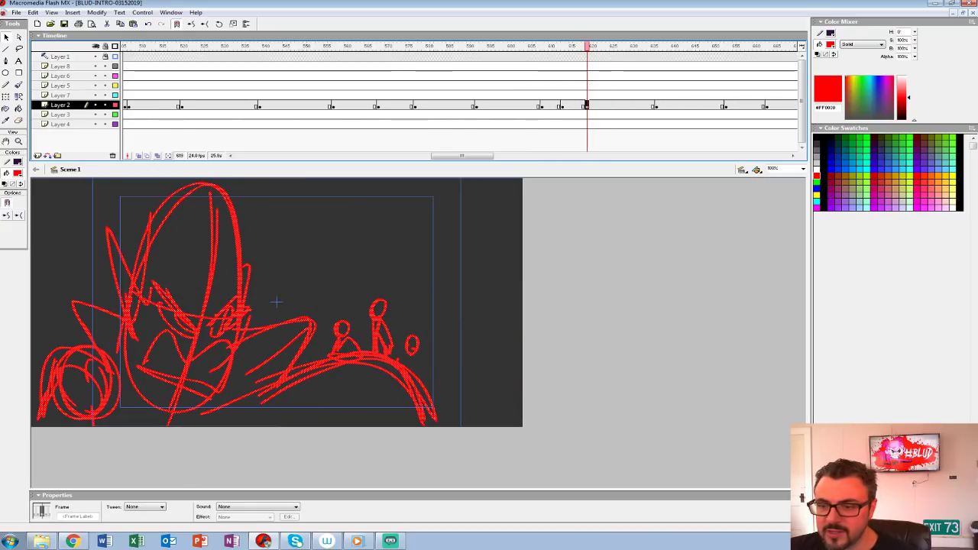
Step: Play back from around frame 564 through the open-mouthed monster shot to check the revised timing
click(362, 76)
key(Return)
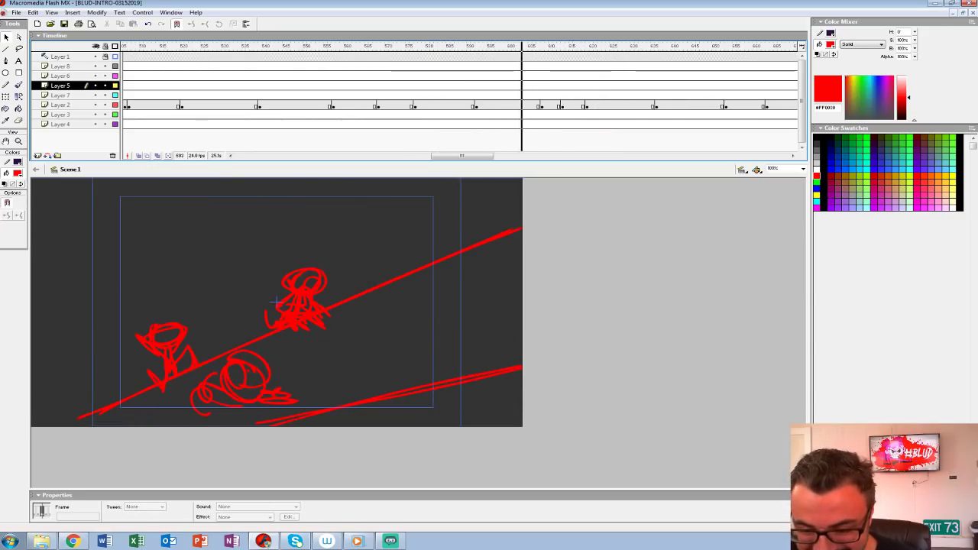
key(Return)
key(Return)
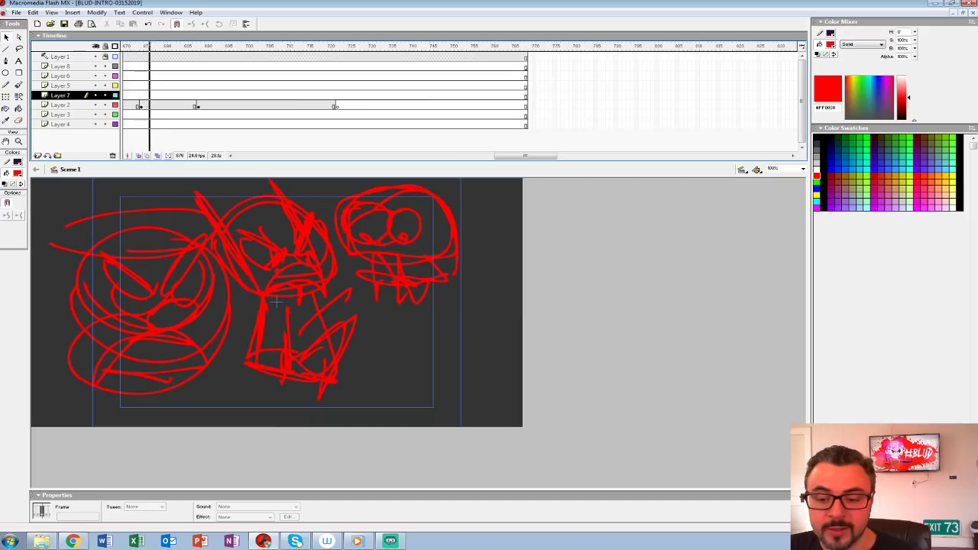
key(Return)
key(Return)
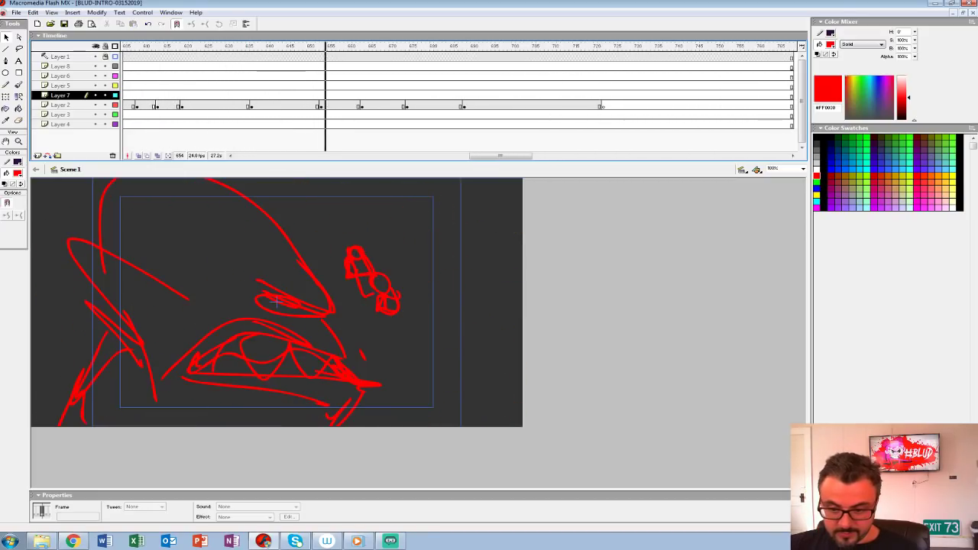
key(Return)
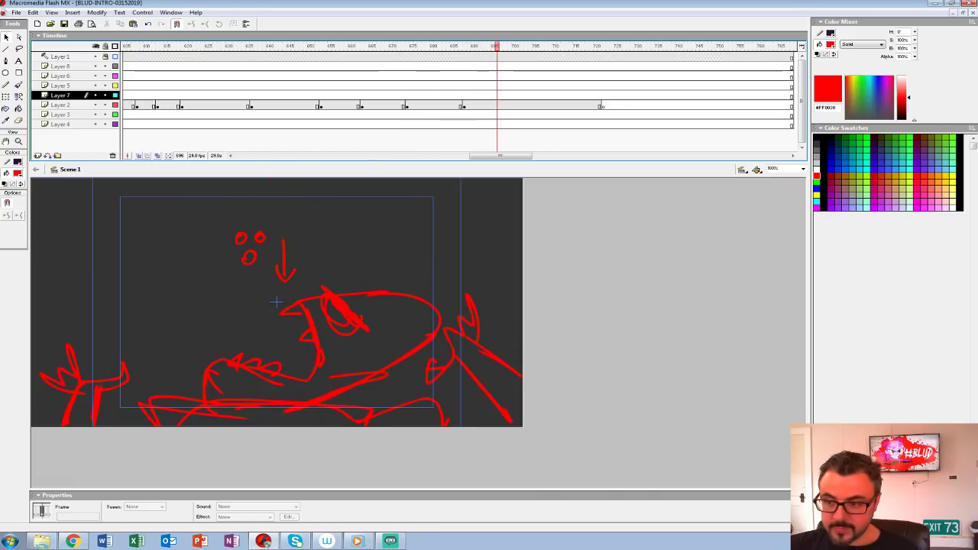
Step: Rewind the animatic to the first frame and play it through to review the whole sequence
drag(501, 156, 266, 156)
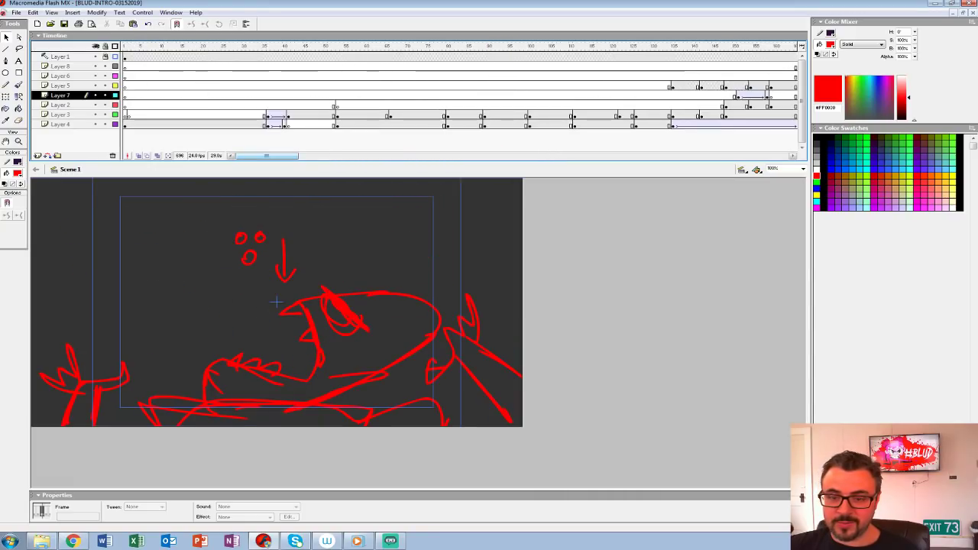
key(ctrl+alt+r)
key(Return)
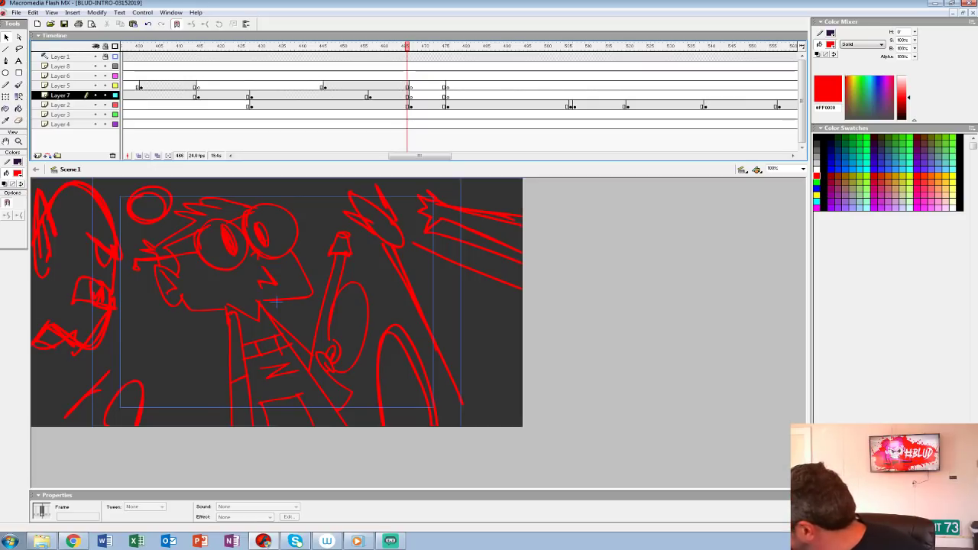
key(Return)
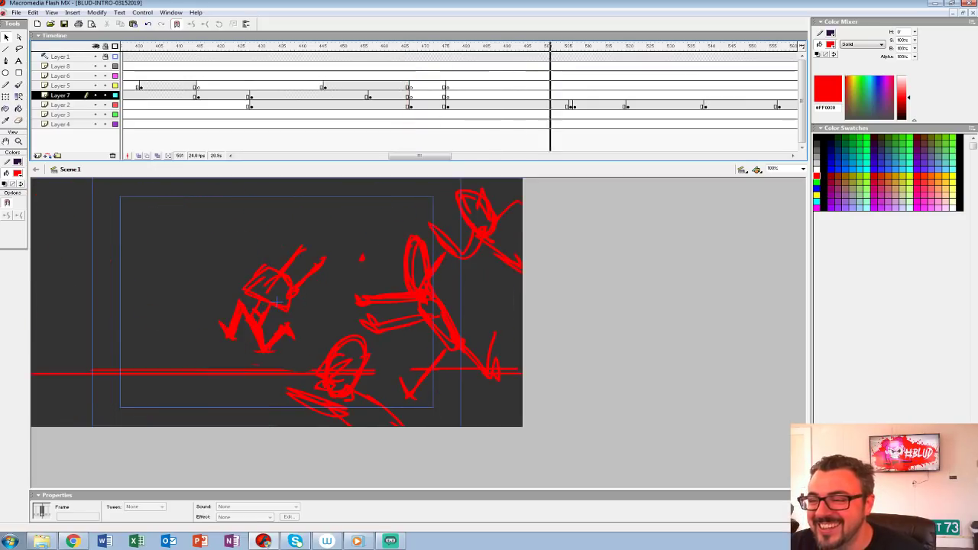
Step: Replay the later shots from around frames 495 and 481 to review the retimed monster sequence
key(comma)
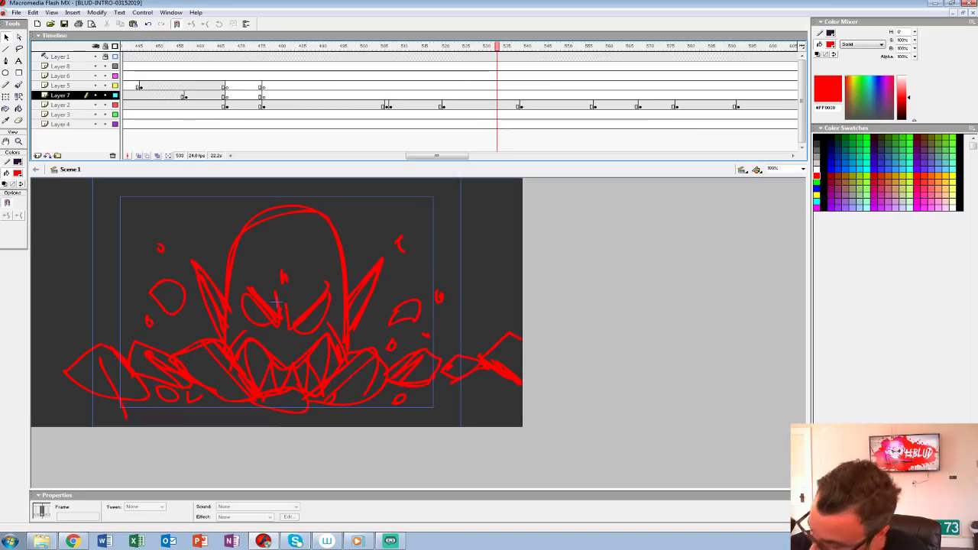
click(342, 66)
key(Return)
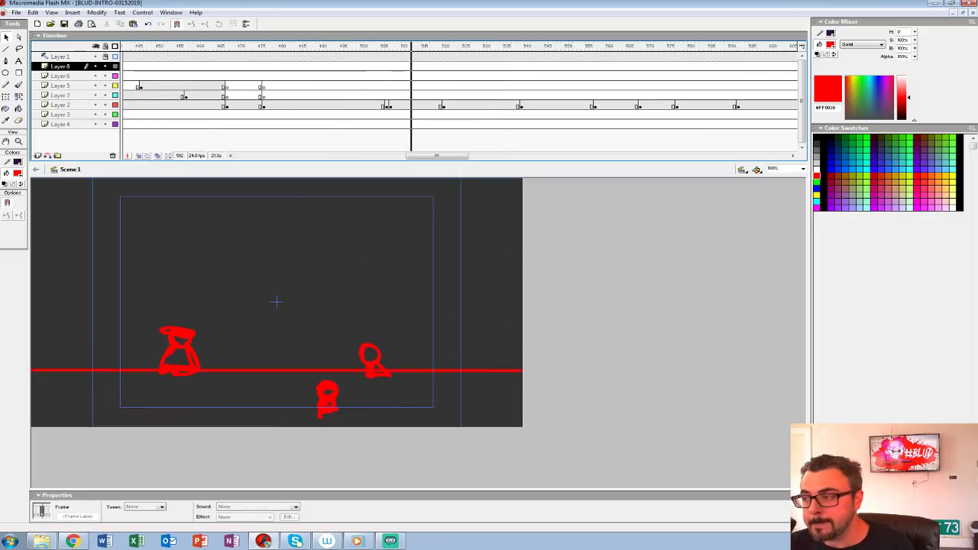
mouse_move(341, 47)
mouse_down()
mouse_move(715, 46)
mouse_move(284, 46)
mouse_up()
key(Return)
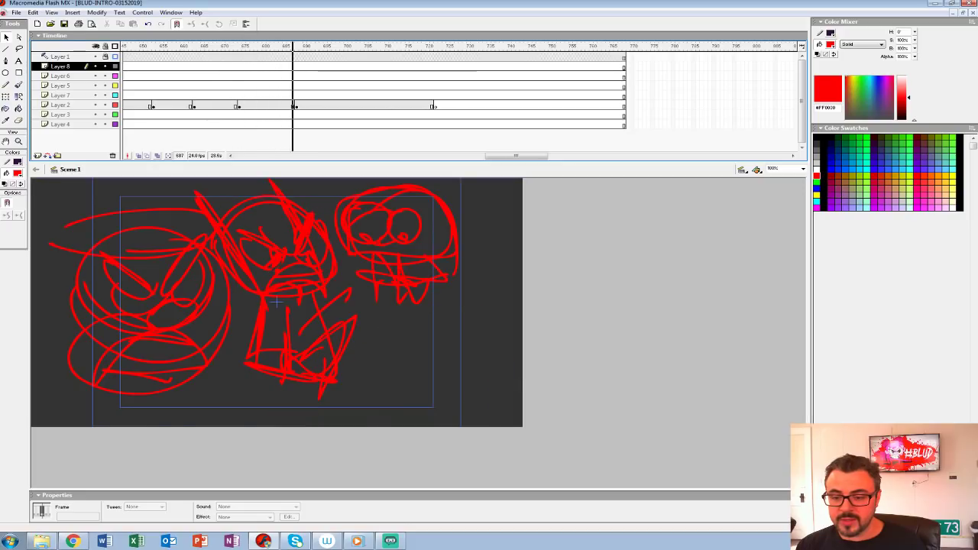
Step: Move the Layer 2 keyframe of the open-jawed monster under the downward arrow to frame 705 and play back the new timing
click(256, 95)
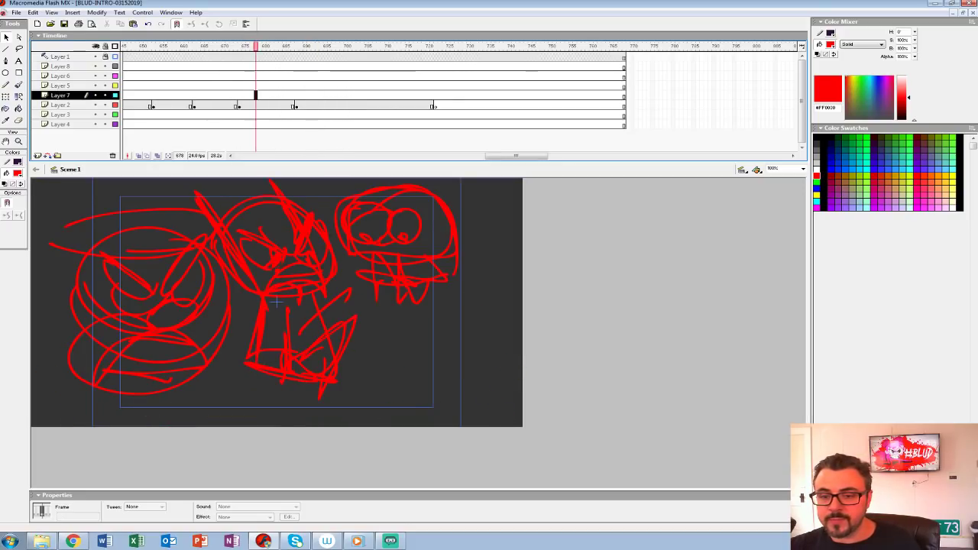
click(295, 106)
click(365, 105)
drag(366, 47, 159, 46)
key(Return)
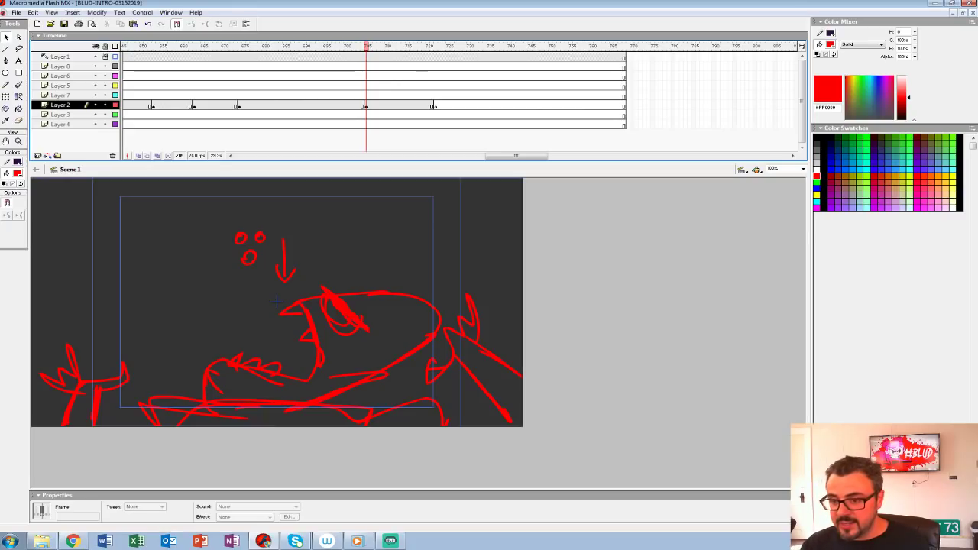
key(Return)
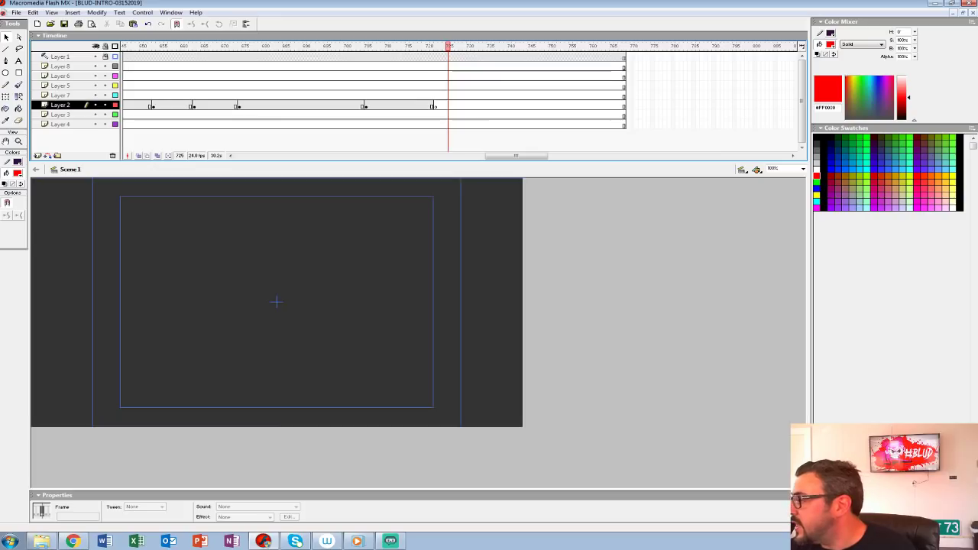
Step: Brush two large nested ovals with straight lines converging from the upper corners on the blank Layer 2 keyframe at frame 722
click(387, 97)
click(435, 106)
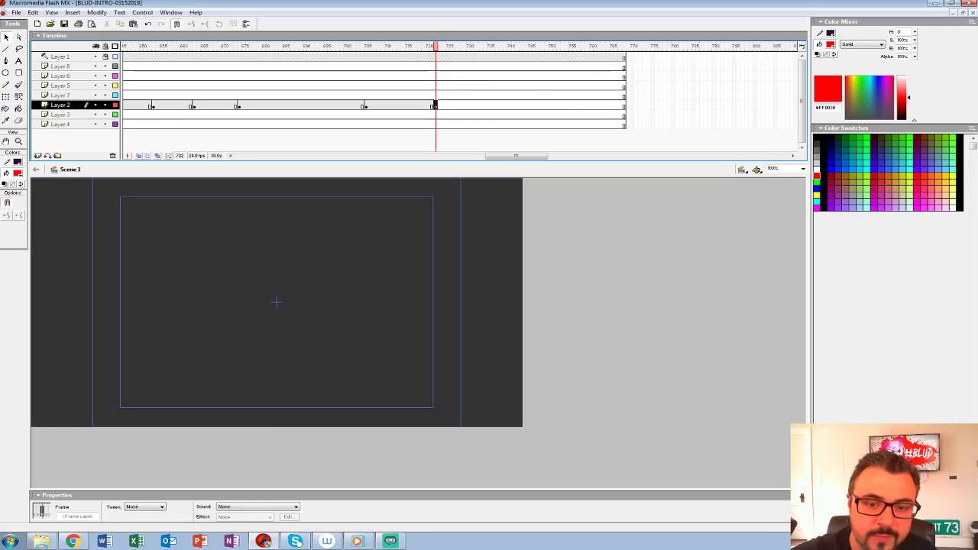
key(b)
mouse_move(239, 257)
mouse_down()
mouse_move(385, 281)
mouse_move(241, 253)
mouse_up()
drag(284, 308, 424, 179)
drag(320, 292, 476, 179)
drag(95, 214, 248, 309)
drag(95, 271, 240, 326)
mouse_move(249, 229)
mouse_down()
mouse_move(403, 344)
mouse_move(386, 264)
mouse_up()
drag(257, 229, 413, 300)
drag(420, 321, 400, 393)
drag(397, 357, 425, 362)
Step: Scale the open-jawed monster drawing at frame 705 to 125% and play back the ending
click(366, 106)
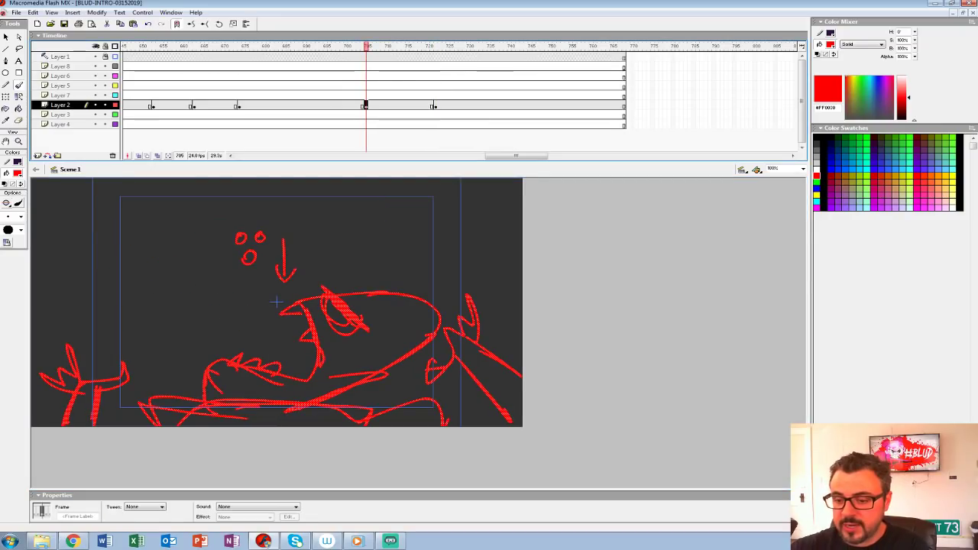
click(330, 105)
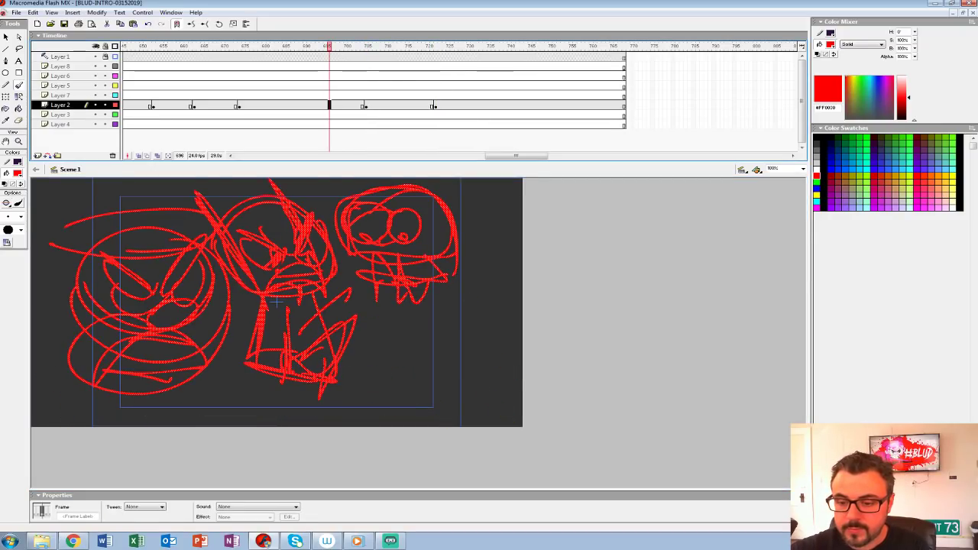
click(371, 105)
key(ctrl+alt+s)
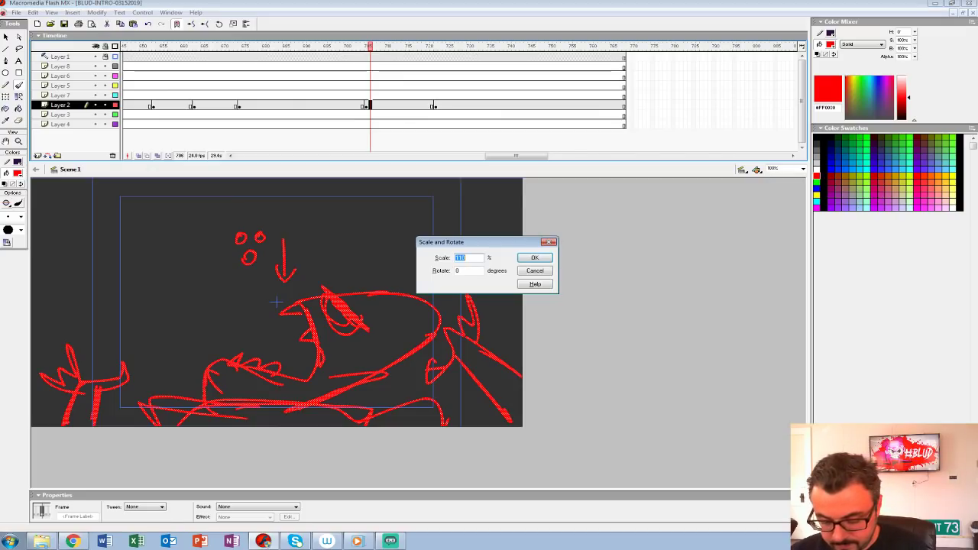
text(125)
key(Return)
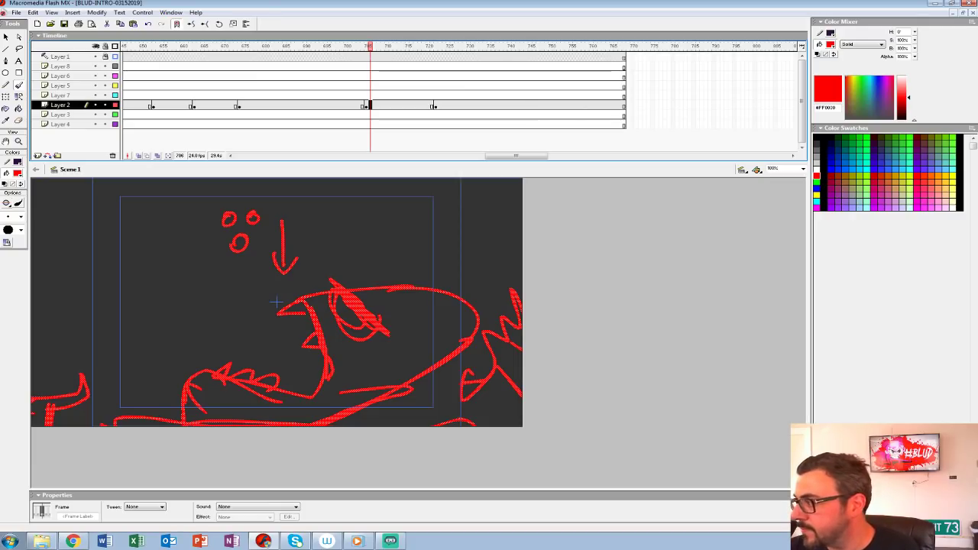
key(Return)
key(Return)
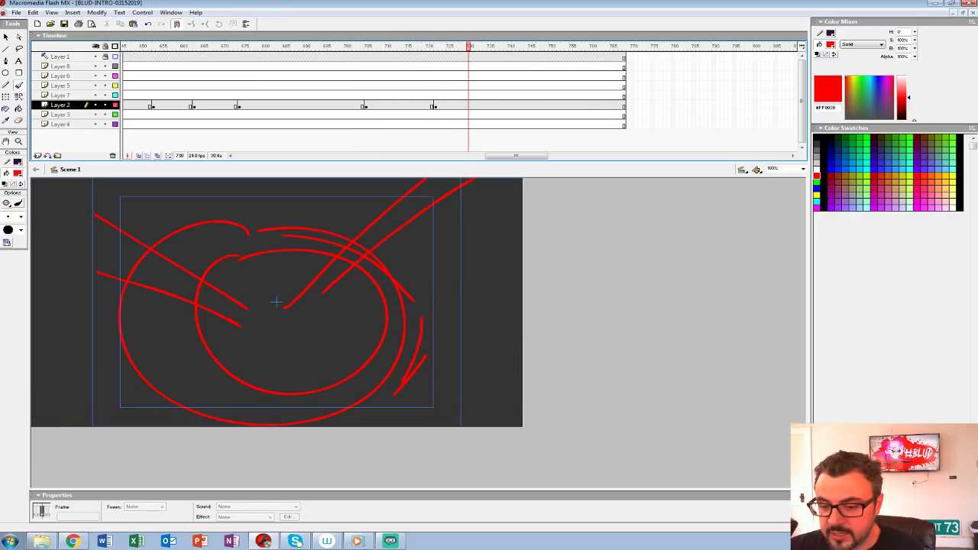
Step: Add a limb reaching in from the right edge and extra accent strokes around the nested ovals sketch on Layer 2
click(432, 85)
click(448, 104)
mouse_move(411, 317)
mouse_down()
mouse_move(522, 304)
mouse_move(521, 348)
mouse_up()
drag(414, 337, 392, 359)
drag(441, 246, 433, 266)
drag(338, 241, 277, 256)
mouse_move(187, 235)
mouse_down()
mouse_move(135, 292)
mouse_move(156, 351)
mouse_move(171, 355)
mouse_up()
Step: Insert a blank keyframe at frame 739 on Layer 2 and hand-letter a large BLUD title with a smaller word beneath it
click(505, 104)
key(F7)
drag(190, 289, 296, 271)
mouse_move(300, 256)
mouse_down()
mouse_move(333, 296)
mouse_move(395, 260)
mouse_up()
mouse_move(380, 214)
mouse_down()
mouse_move(389, 210)
mouse_move(413, 266)
mouse_up()
mouse_move(380, 205)
mouse_down()
mouse_move(412, 265)
mouse_move(388, 301)
mouse_up()
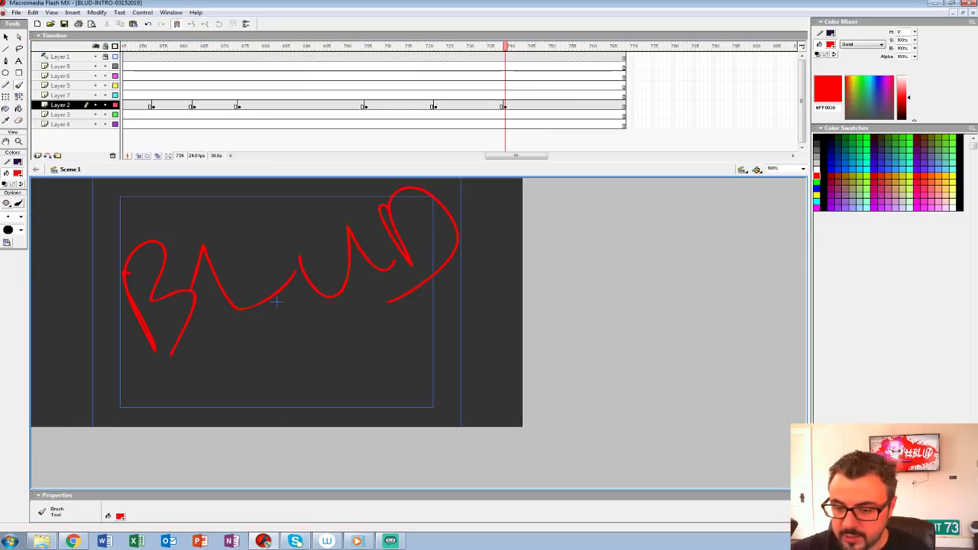
drag(246, 356, 262, 375)
mouse_move(269, 356)
mouse_down()
mouse_move(277, 390)
mouse_move(353, 389)
mouse_up()
drag(359, 369, 382, 395)
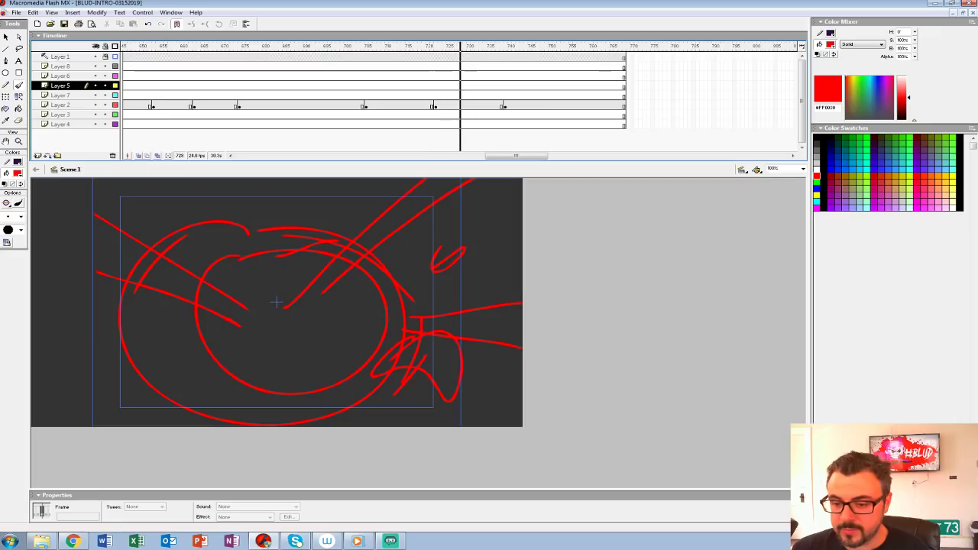
Step: Play back the ending and clear the nested ovals keyframe at frame 722 from Layer 2
key(Return)
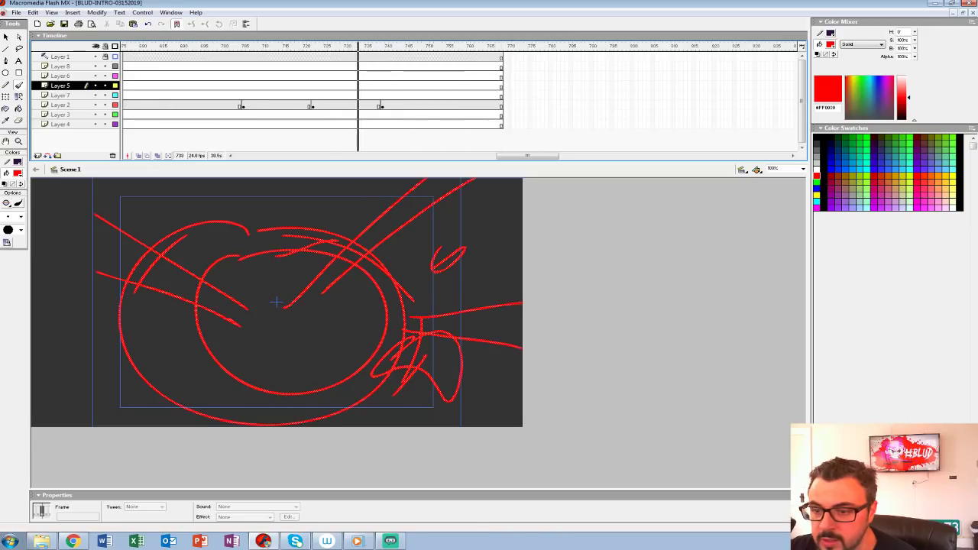
key(comma)
key(comma)
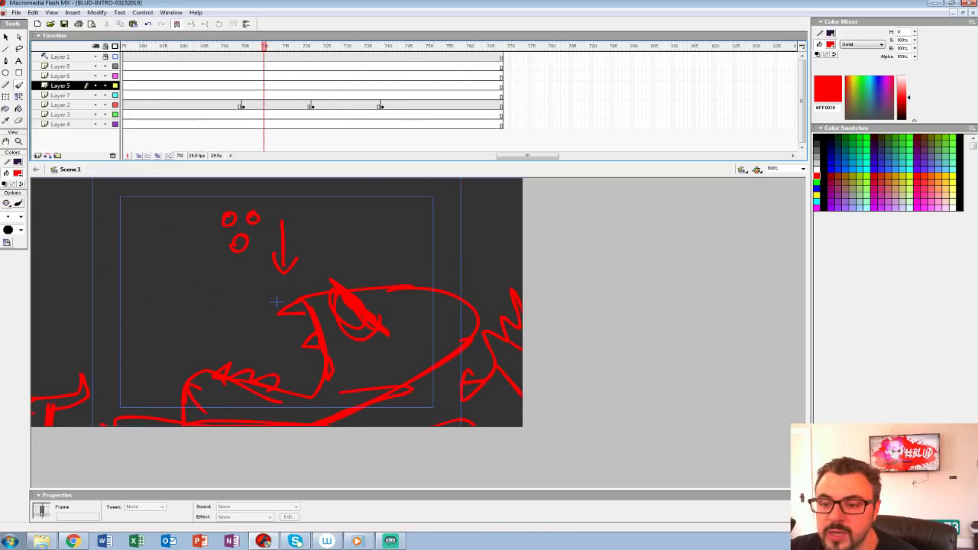
click(313, 105)
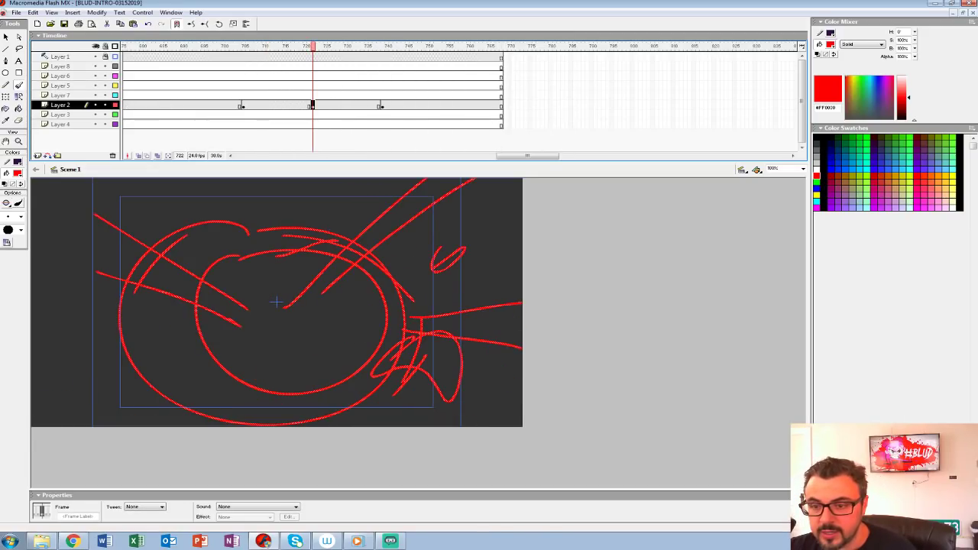
key(shift+F6)
Step: Replay the shots from the three monster heads through the open-jawed monster to check their timing
click(191, 85)
key(Return)
key(Return)
click(250, 96)
click(223, 106)
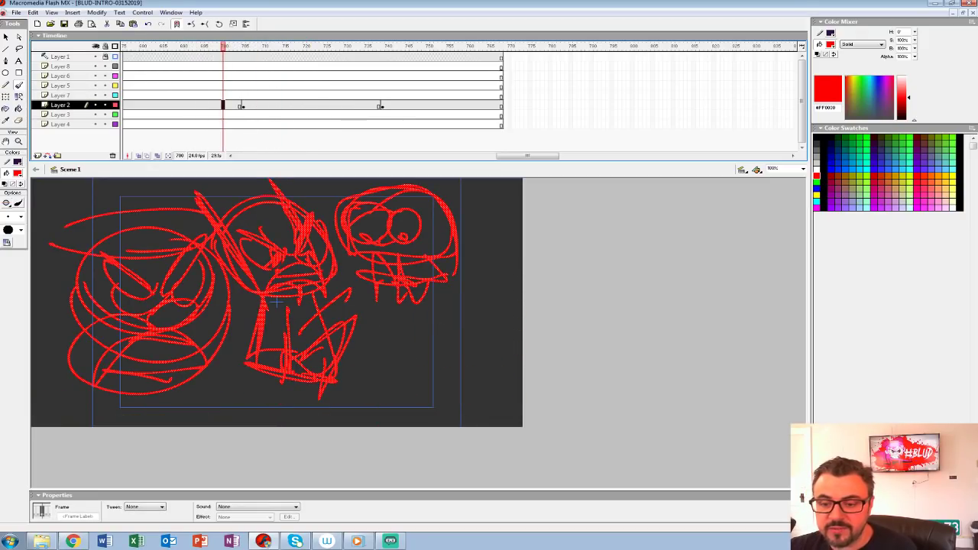
click(300, 95)
click(232, 95)
drag(231, 46, 150, 47)
key(Return)
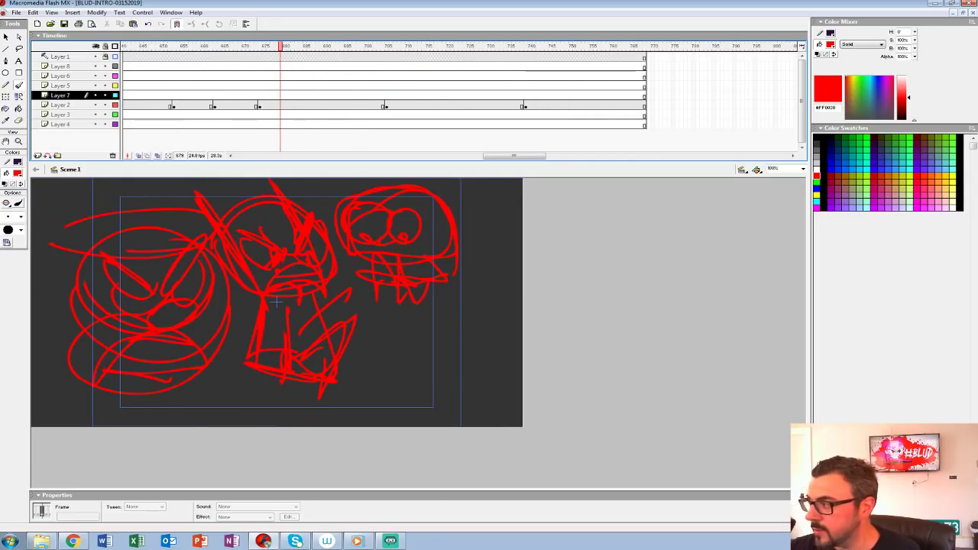
drag(519, 196, 107, 424)
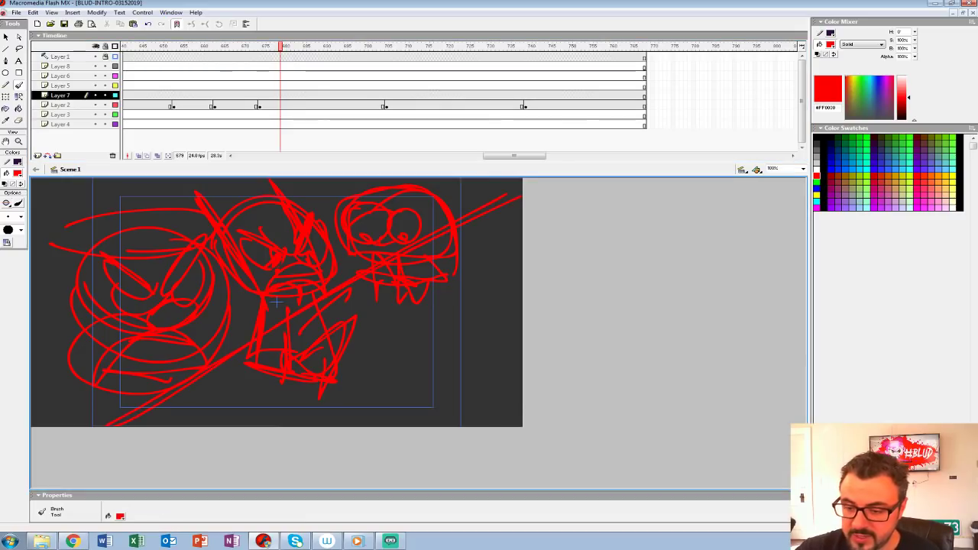
mouse_move(372, 304)
mouse_down()
mouse_move(446, 360)
mouse_move(484, 340)
mouse_move(475, 394)
mouse_move(497, 357)
mouse_up()
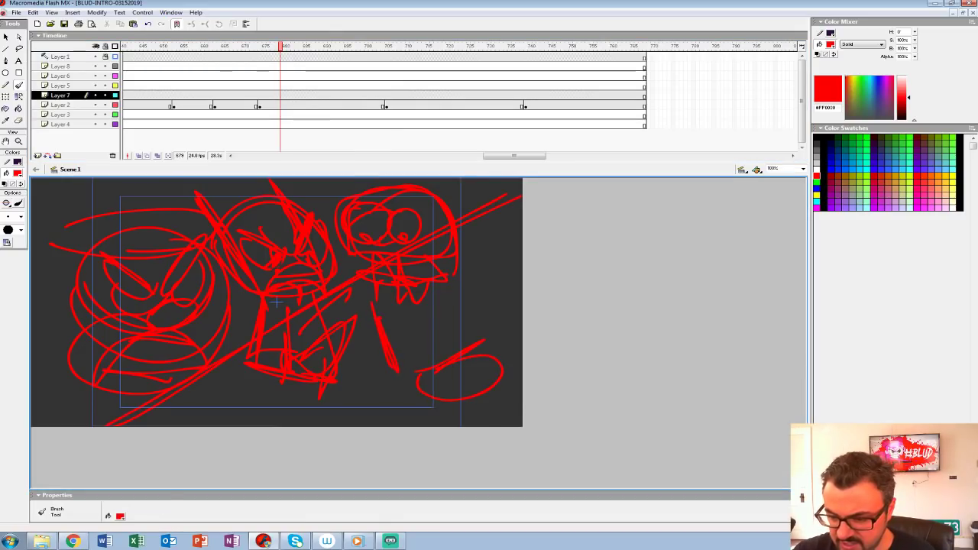
key(ctrl+z)
key(ctrl+z)
key(ctrl+z)
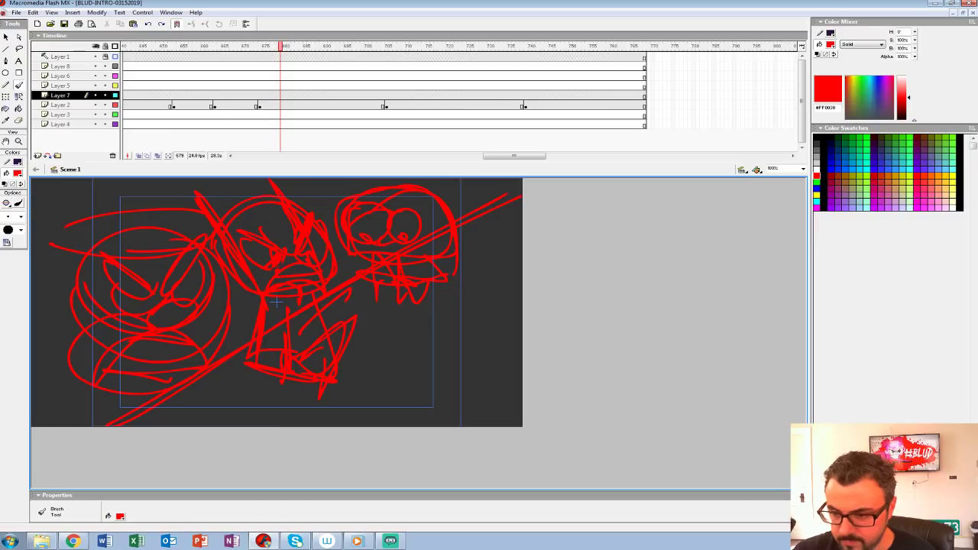
mouse_move(513, 183)
mouse_down()
mouse_move(443, 212)
mouse_move(196, 378)
mouse_move(368, 284)
mouse_up()
drag(434, 251, 522, 212)
key(ctrl+z)
key(ctrl+z)
key(ctrl+z)
key(ctrl+z)
key(ctrl+z)
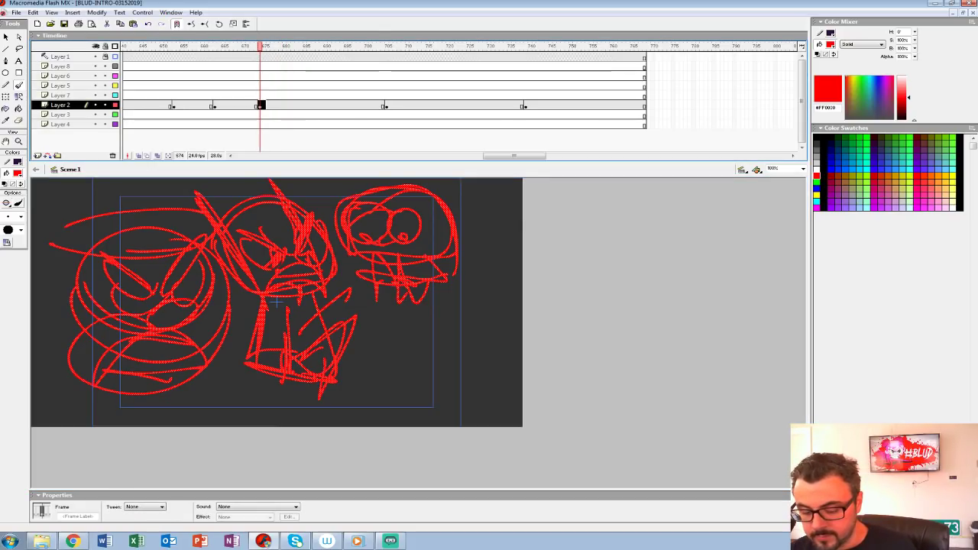
Step: Scale the three monster heads at frame 674 on Layer 2 to 70% and nudge them toward the stage's upper-left corner
key(ctrl+alt+s)
text(5)
key(BackSpace)
text(70)
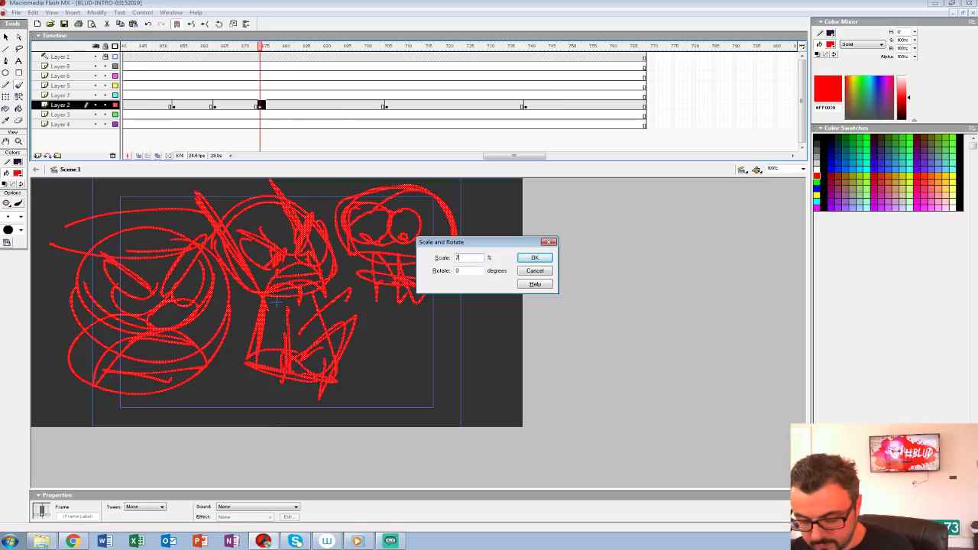
key(Return)
key(Up)
key(Up)
key(Up)
key(Up)
key(Up)
key(Up)
key(Up)
key(Up)
key(Up)
key(Up)
key(Up)
key(Up)
key(Up)
key(Up)
key(Up)
key(Up)
key(Up)
key(Up)
key(Up)
key(Up)
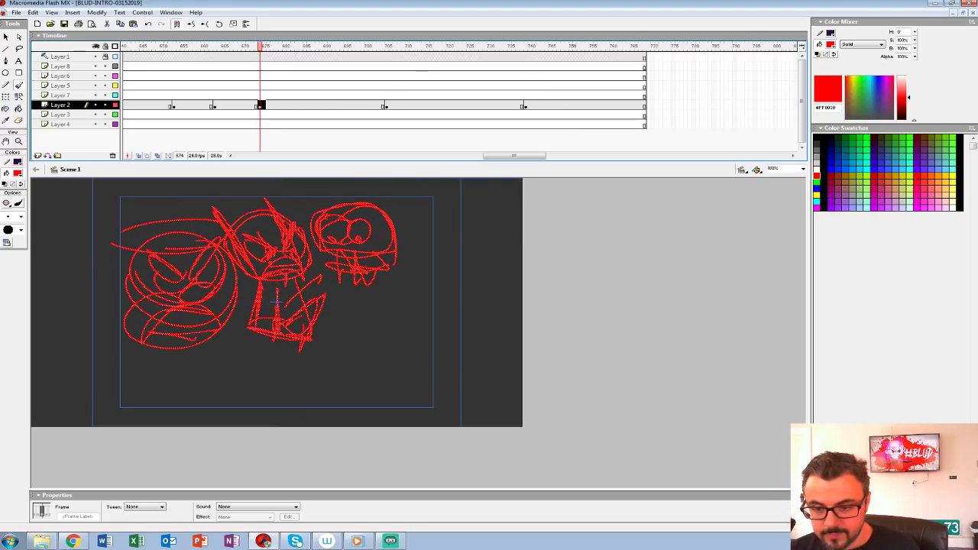
key(Left)
key(Left)
key(Left)
key(Left)
key(Left)
key(Left)
key(Left)
key(Left)
key(Left)
key(Left)
key(Left)
key(Left)
key(Left)
key(Left)
key(Left)
key(Left)
key(Left)
key(Left)
key(Left)
key(Left)
key(Left)
key(Left)
key(Left)
key(Left)
key(Left)
key(Left)
key(Left)
key(Left)
key(Left)
key(Left)
key(Left)
key(Left)
key(Left)
key(Left)
key(Up)
key(Up)
key(Up)
key(Up)
key(Up)
key(Up)
Step: Brush a foreground character with a slanted brow and eyes in the stage's lower-right corner, plus a boxy shape on a horizontal line behind it
drag(394, 380, 497, 324)
key(ctrl+z)
mouse_move(400, 348)
mouse_down()
mouse_move(396, 381)
mouse_move(477, 369)
mouse_move(420, 399)
mouse_move(466, 380)
mouse_up()
mouse_move(398, 352)
mouse_down()
mouse_move(390, 321)
mouse_move(401, 347)
mouse_move(313, 394)
mouse_move(367, 411)
mouse_up()
mouse_move(329, 382)
mouse_down()
mouse_move(521, 243)
mouse_move(452, 309)
mouse_up()
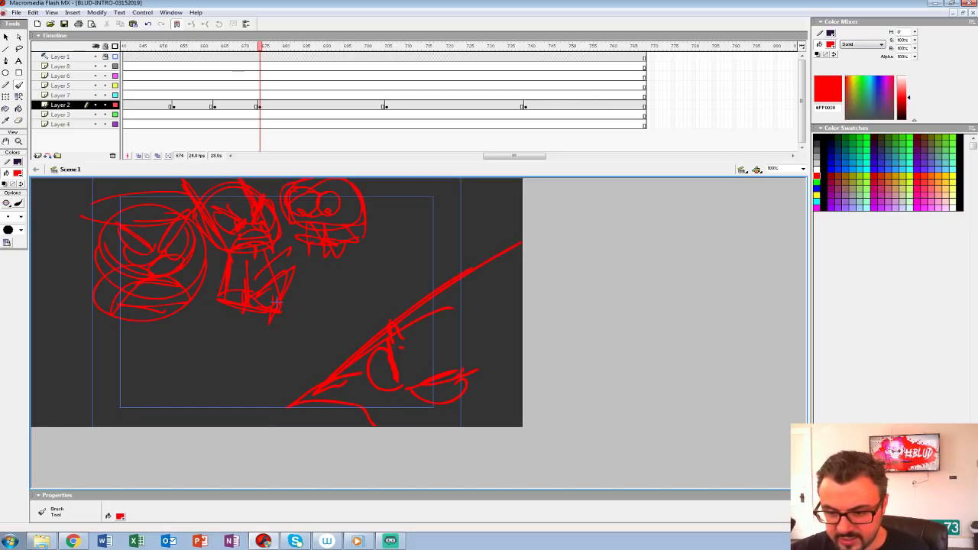
drag(422, 293, 276, 304)
drag(377, 269, 446, 266)
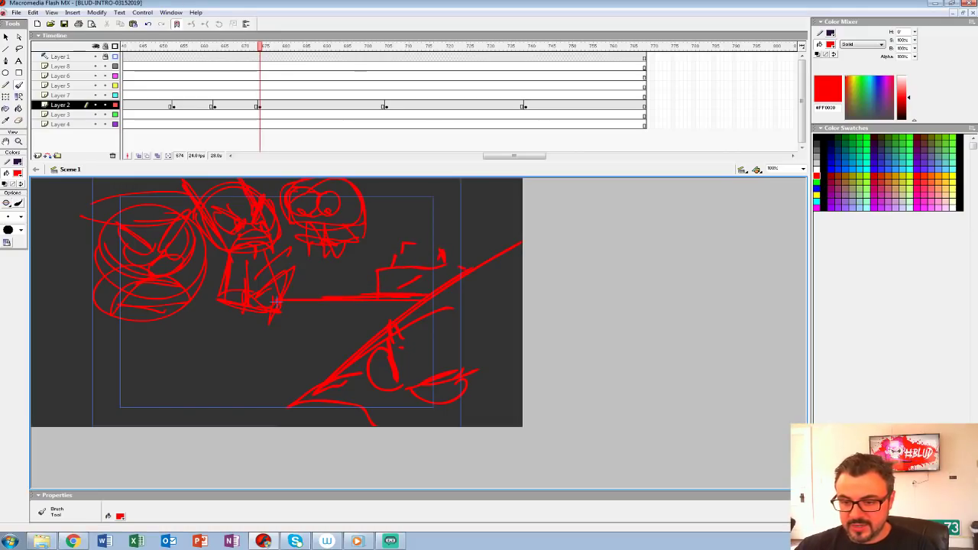
drag(451, 292, 296, 392)
Step: Lasso the three monster heads, scale them to 90% and nudge them further up and to the left
key(l)
mouse_move(275, 303)
mouse_down()
mouse_move(46, 260)
mouse_move(306, 300)
mouse_move(275, 302)
mouse_up()
mouse_move(71, 212)
mouse_down()
mouse_move(365, 249)
mouse_move(382, 205)
mouse_move(241, 344)
mouse_move(72, 283)
mouse_move(70, 200)
mouse_up()
key(ctrl+alt+s)
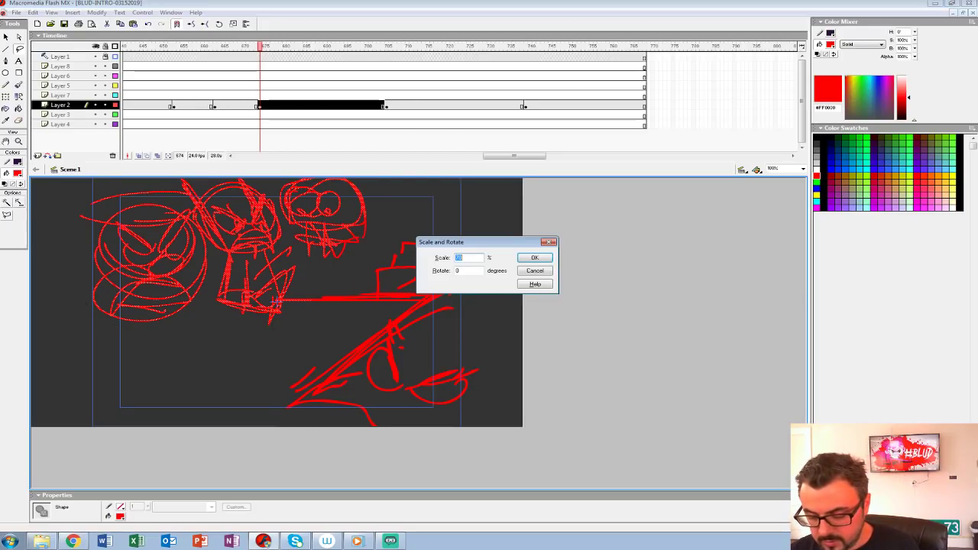
text(90)
key(Return)
key(shift+Up)
key(shift+Up)
key(shift+Left)
key(shift+Left)
key(shift+Left)
key(shift+Left)
key(shift+Up)
key(shift+Left)
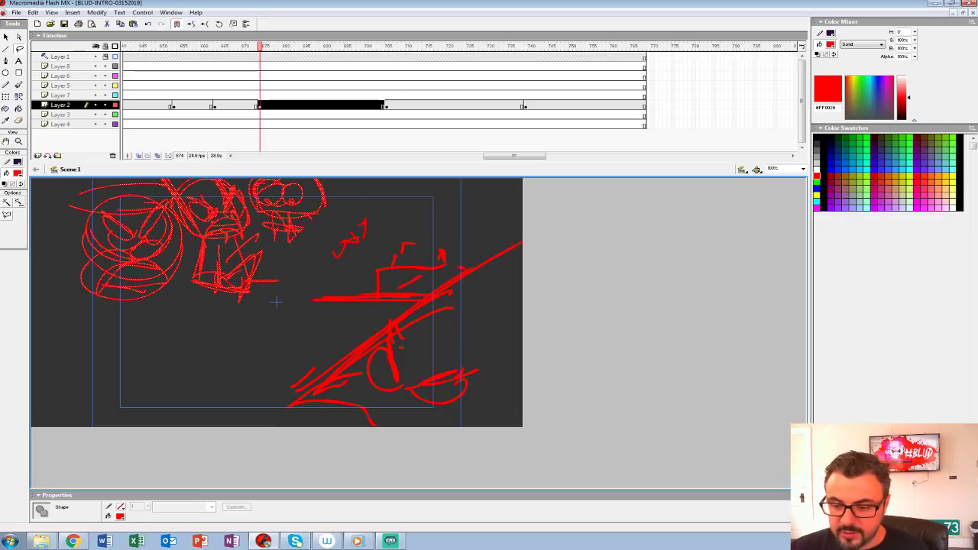
Step: Brush three upward-pointing arrows in the empty area below the monster heads
key(b)
drag(203, 376, 204, 401)
mouse_move(185, 363)
mouse_down()
mouse_move(211, 369)
mouse_move(186, 374)
mouse_up()
mouse_move(266, 385)
mouse_down()
mouse_move(251, 333)
mouse_move(262, 358)
mouse_up()
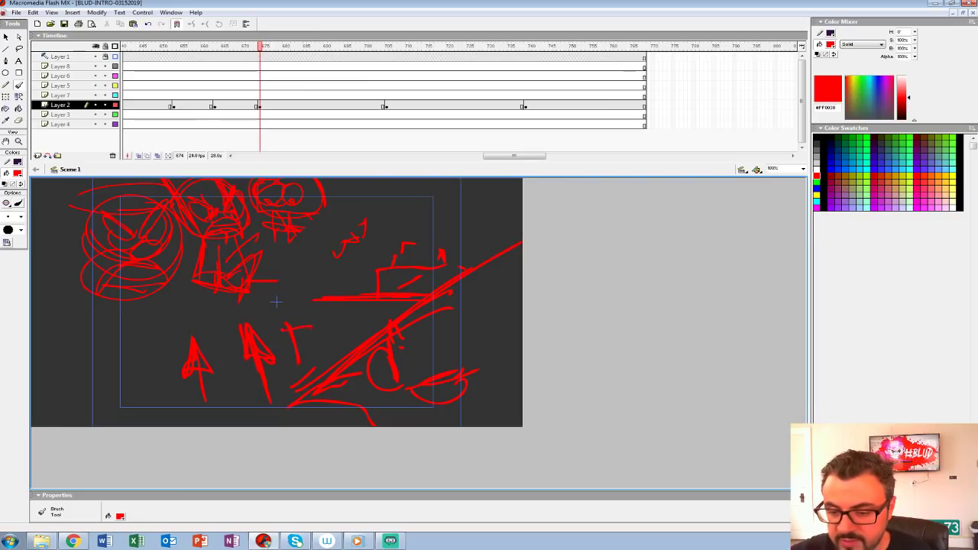
drag(306, 333, 284, 303)
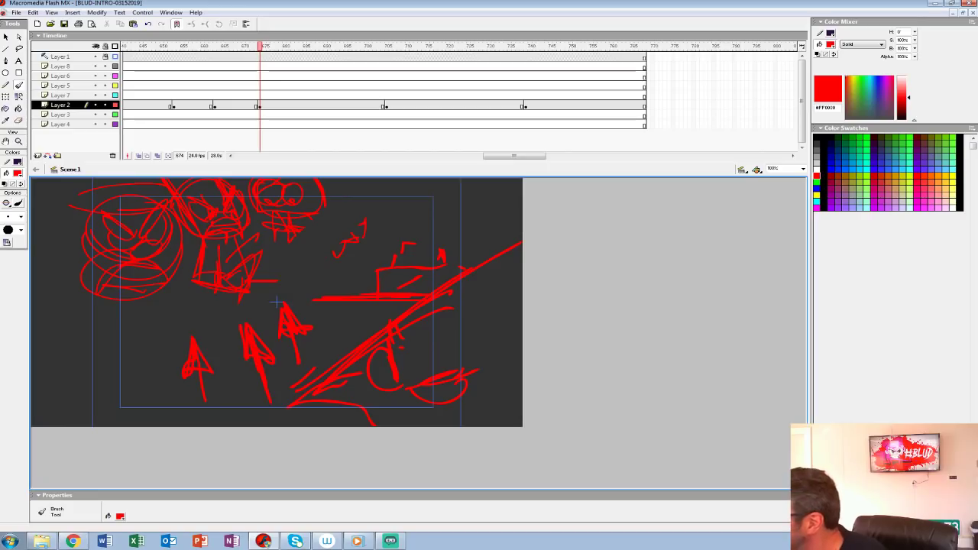
Step: Scrub and play back the Layer 2 storyboard shots up to the reworked monster heads shot to review the flow
drag(259, 47, 326, 47)
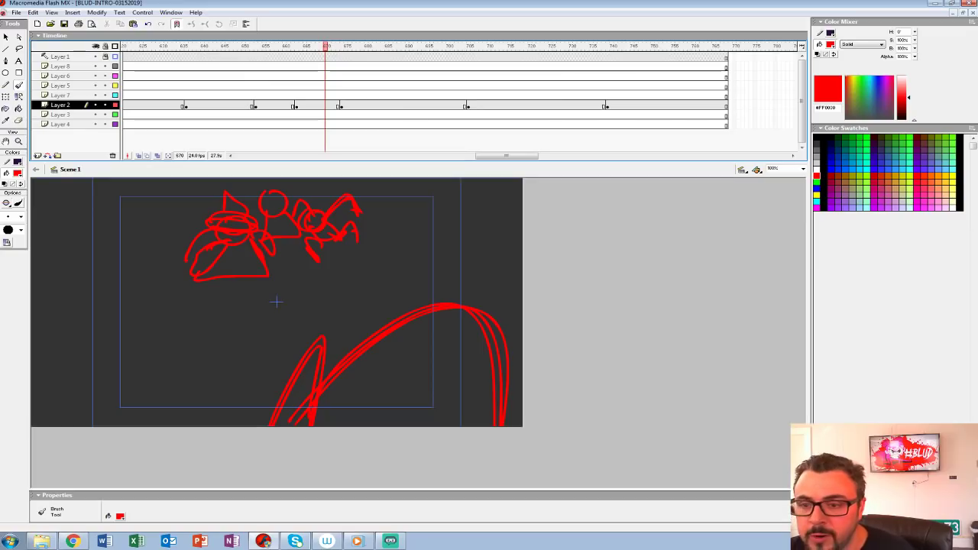
drag(325, 47, 124, 47)
key(Return)
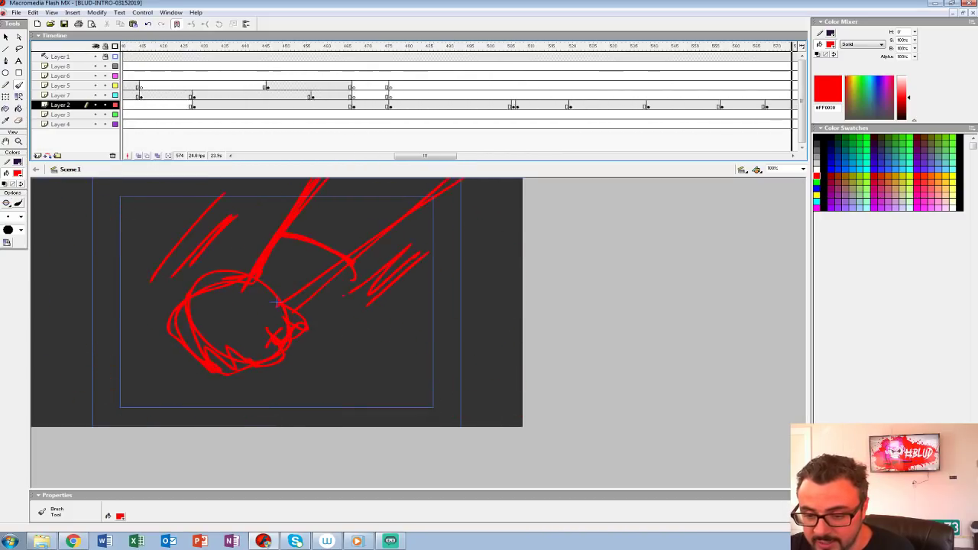
mouse_move(793, 47)
mouse_down()
mouse_move(398, 47)
mouse_move(554, 47)
mouse_up()
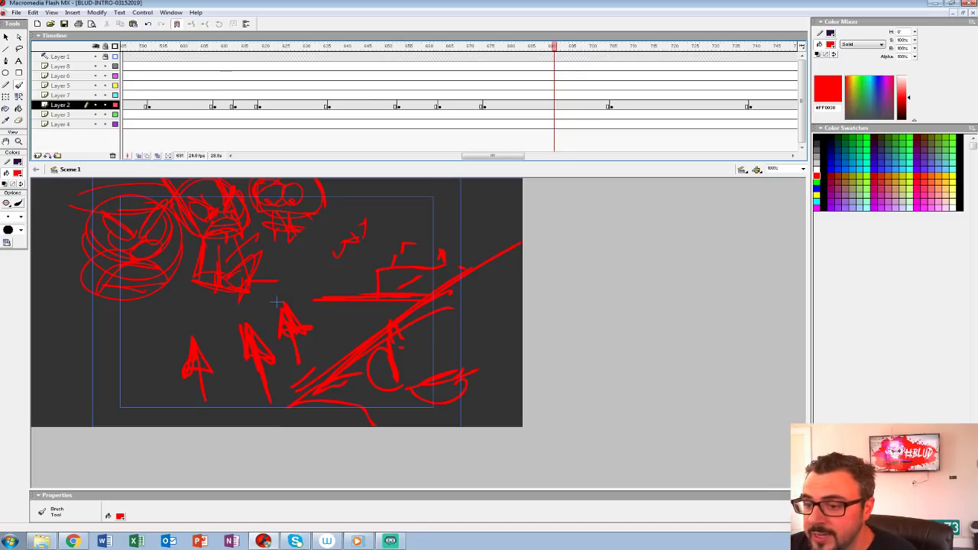
drag(554, 47, 514, 46)
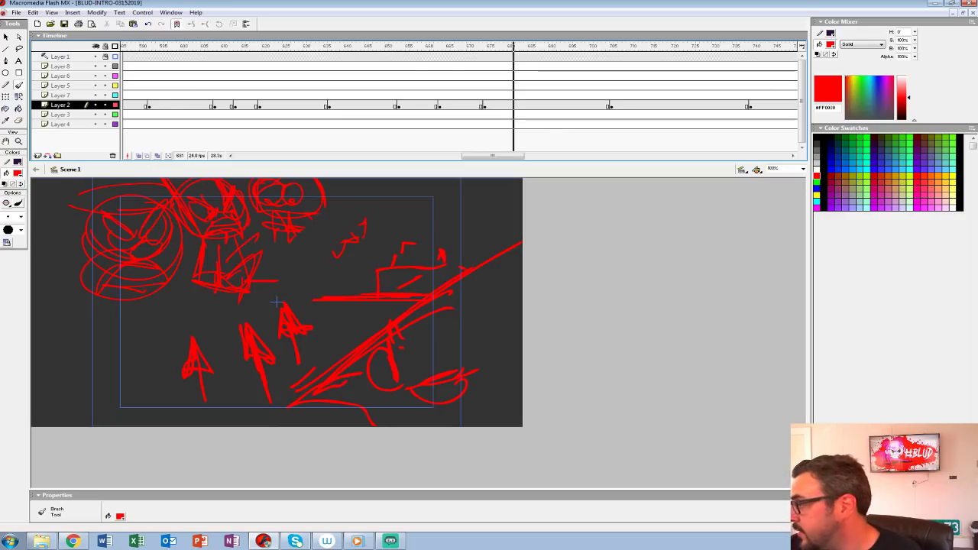
Step: Rewind to the opening moon scene and select the first frame of Layer 3
drag(514, 46, 125, 46)
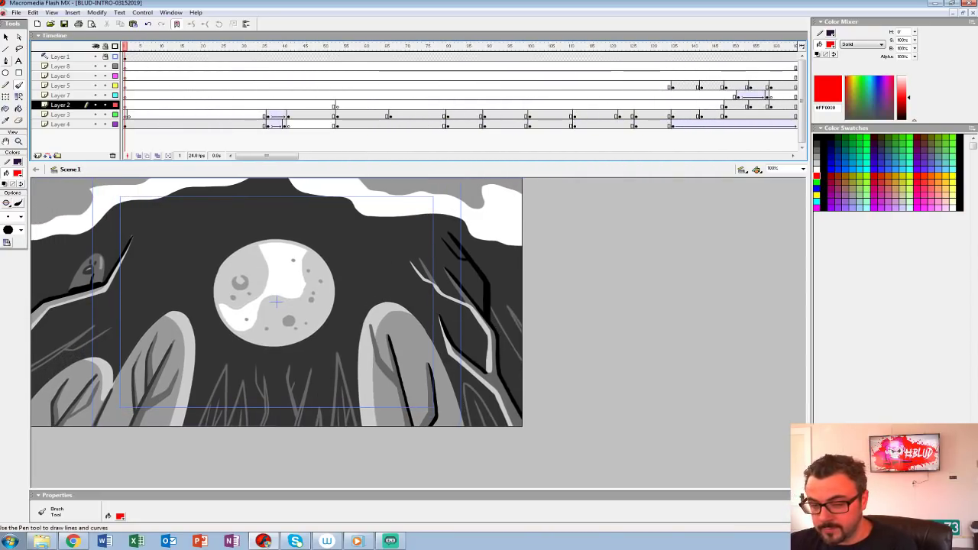
click(128, 116)
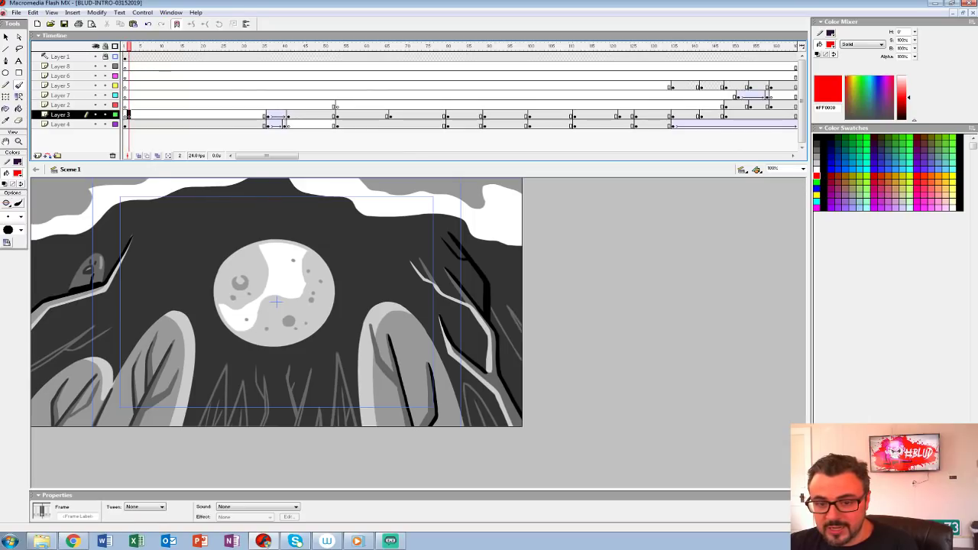
click(125, 116)
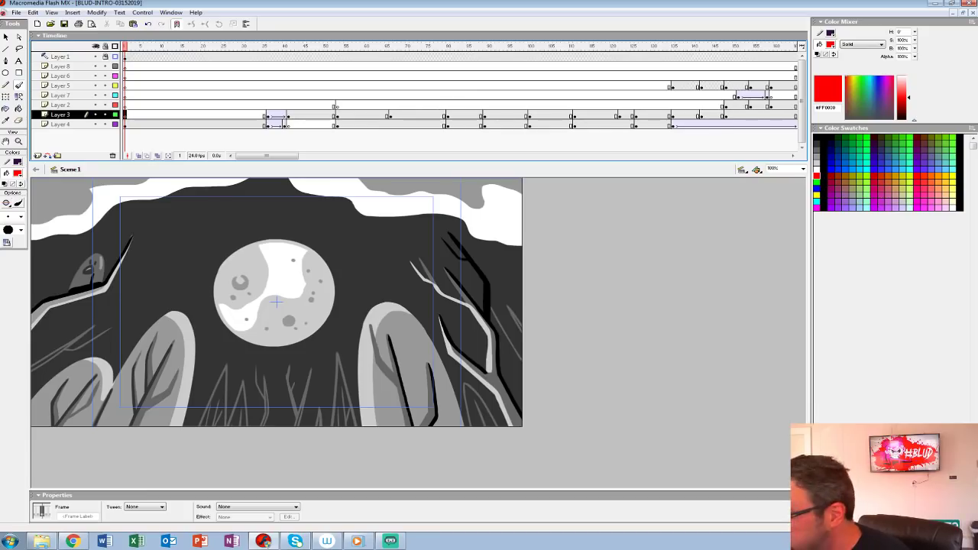
Step: Play back the closing Layer 2 storyboard shots leading into the monster heads shot
drag(266, 155, 515, 156)
click(139, 66)
key(Return)
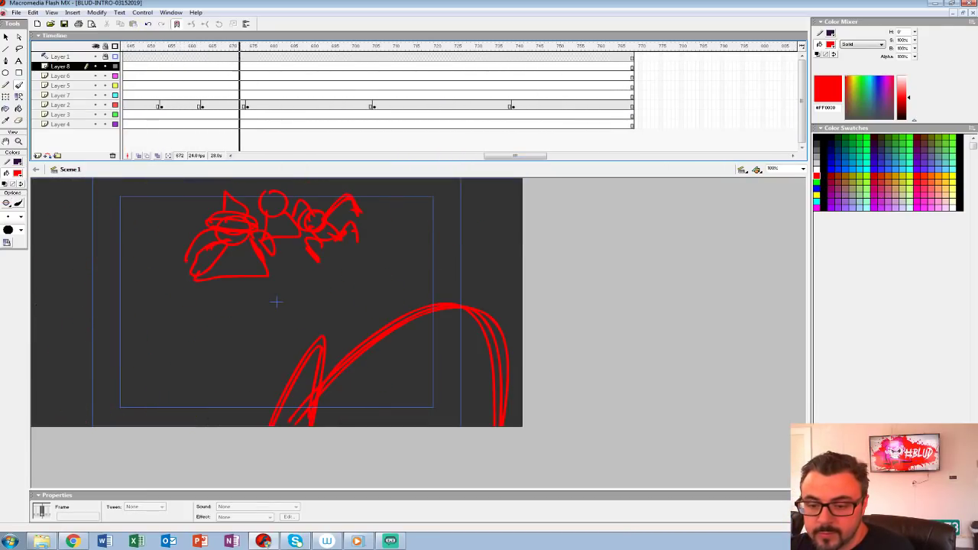
click(214, 95)
key(Return)
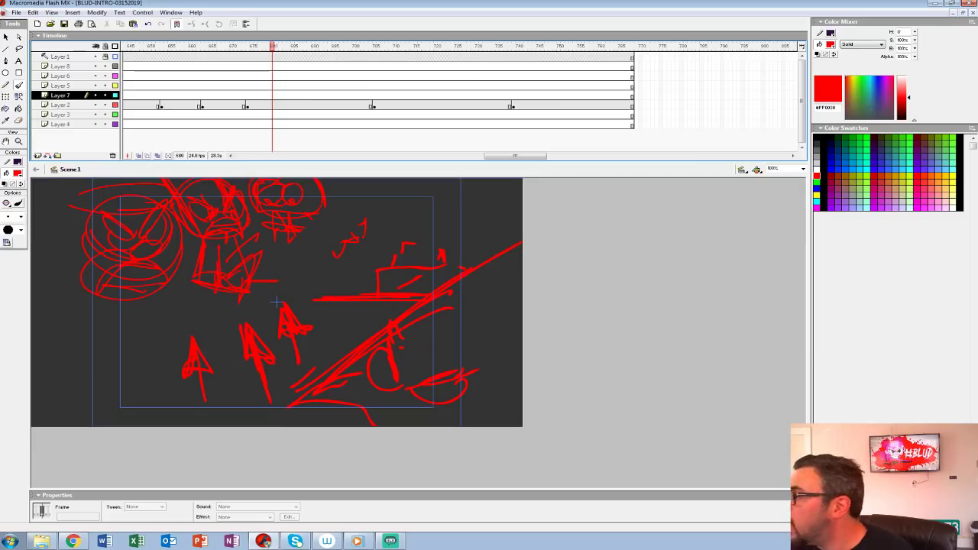
Step: Insert a blank keyframe at frame 677 of Layer 2 and brush a central monster head with a small body
click(247, 106)
click(260, 105)
key(F7)
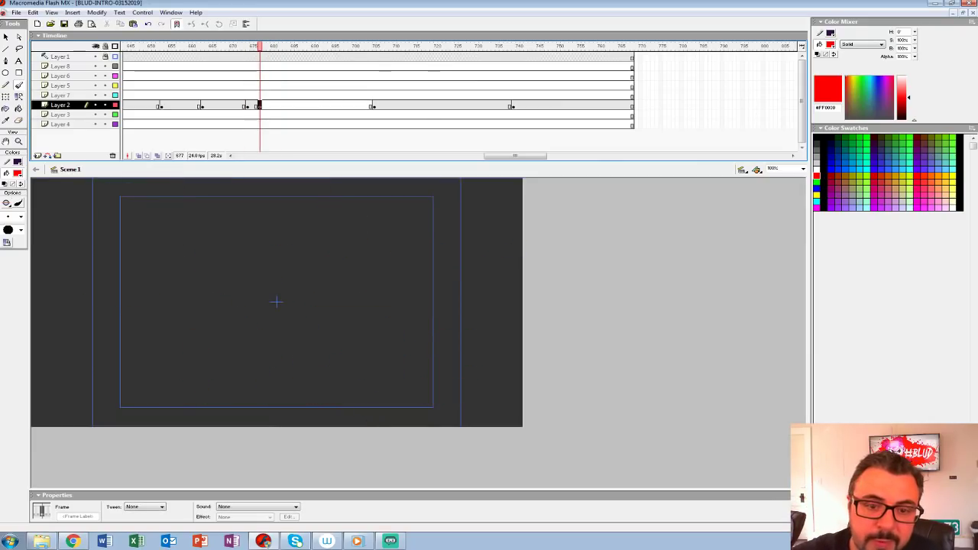
mouse_move(222, 221)
mouse_down()
mouse_move(208, 320)
mouse_move(289, 222)
mouse_move(259, 199)
mouse_up()
key(ctrl+z)
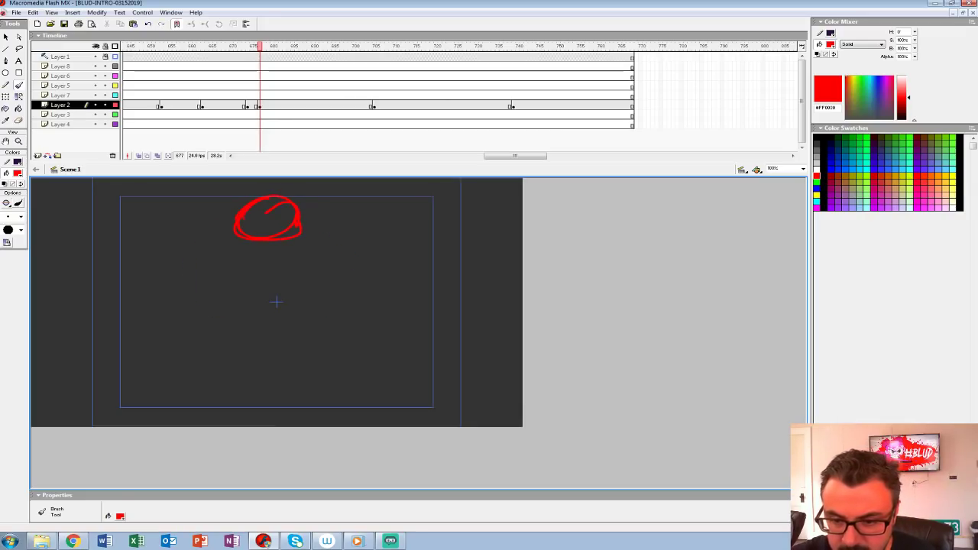
drag(251, 257, 285, 263)
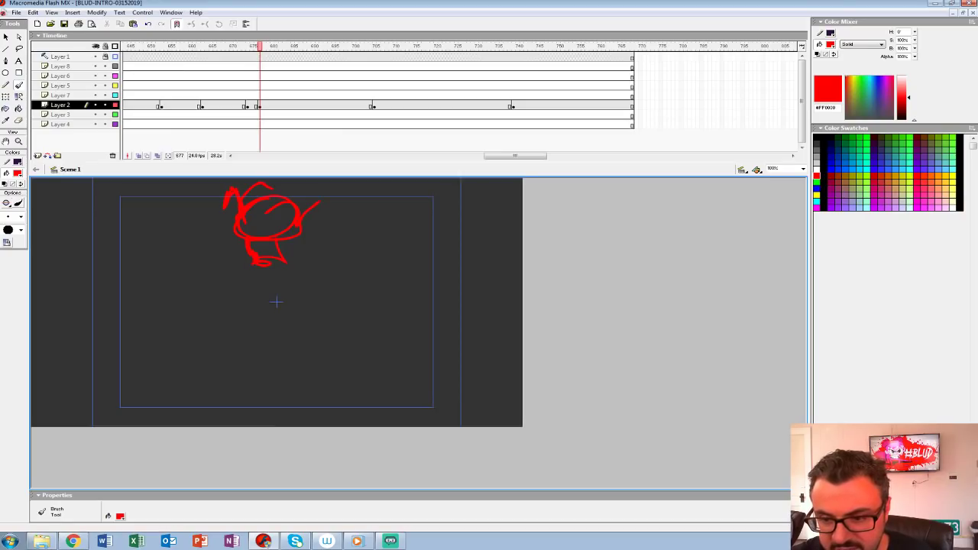
Step: Brush two smaller figures flanking the central monster and a large crescent with a tall pointed spike below them
drag(344, 208, 364, 241)
drag(197, 335, 178, 344)
drag(329, 381, 338, 373)
key(ctrl+z)
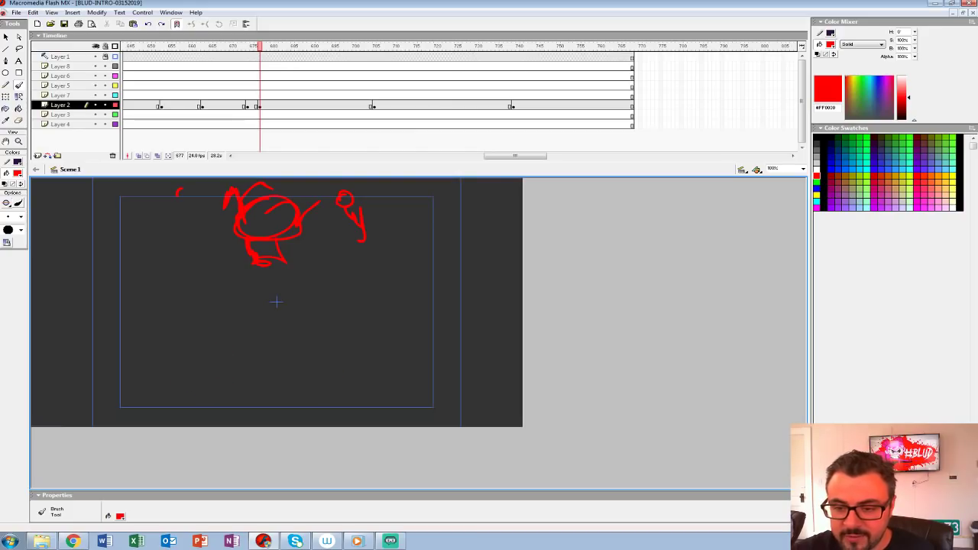
drag(344, 185, 341, 205)
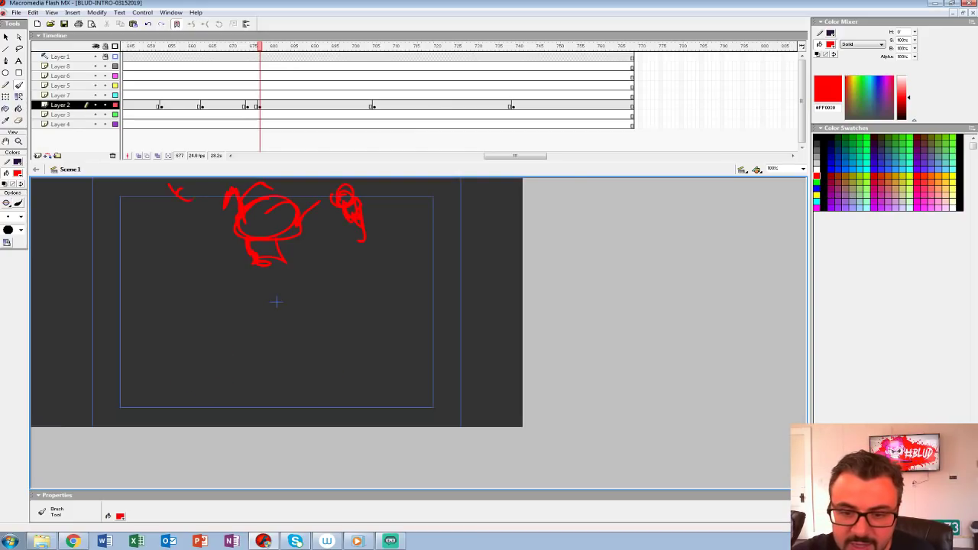
mouse_move(175, 194)
mouse_down()
mouse_move(205, 223)
mouse_move(200, 205)
mouse_up()
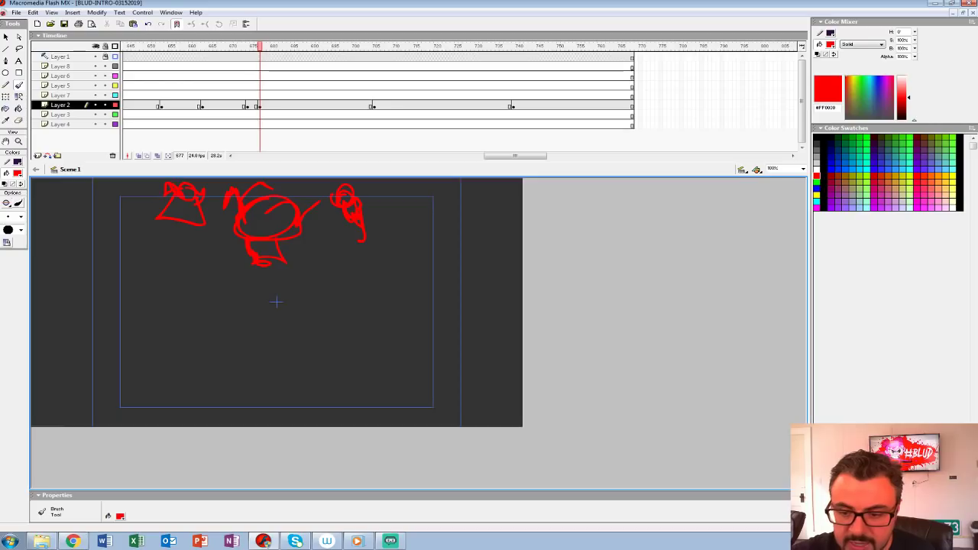
mouse_move(267, 297)
mouse_down()
mouse_move(297, 366)
mouse_move(196, 342)
mouse_move(209, 369)
mouse_move(323, 388)
mouse_move(331, 336)
mouse_move(279, 374)
mouse_up()
Step: Insert a blank keyframe at frame 690 of Layer 2 and brush a large round figure with sweeping arm strokes
click(313, 104)
key(F7)
mouse_move(261, 354)
mouse_down()
mouse_move(171, 270)
mouse_move(259, 353)
mouse_up()
key(ctrl+z)
mouse_move(238, 257)
mouse_down()
mouse_move(345, 281)
mouse_move(231, 267)
mouse_move(228, 304)
mouse_move(234, 221)
mouse_move(267, 220)
mouse_up()
mouse_move(217, 256)
mouse_down()
mouse_move(237, 286)
mouse_move(244, 239)
mouse_move(391, 218)
mouse_up()
mouse_move(229, 194)
mouse_down()
mouse_move(425, 275)
mouse_move(451, 267)
mouse_move(441, 286)
mouse_up()
drag(269, 209, 405, 258)
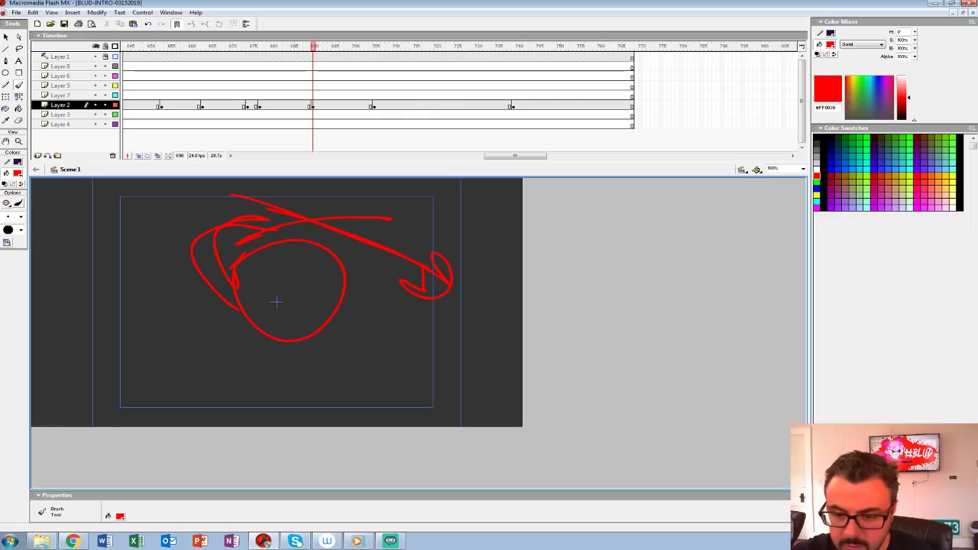
Step: Brush the legs and feet beneath the large round figure
drag(284, 342, 336, 353)
mouse_move(341, 307)
mouse_down()
mouse_move(327, 353)
mouse_move(353, 378)
mouse_up()
mouse_move(284, 343)
mouse_down()
mouse_move(245, 360)
mouse_move(232, 339)
mouse_up()
drag(234, 352, 273, 372)
Step: Review the new shots and move the three-figure shot's keyframe to frame 674 of Layer 2, over the monster heads shot
click(214, 86)
key(Return)
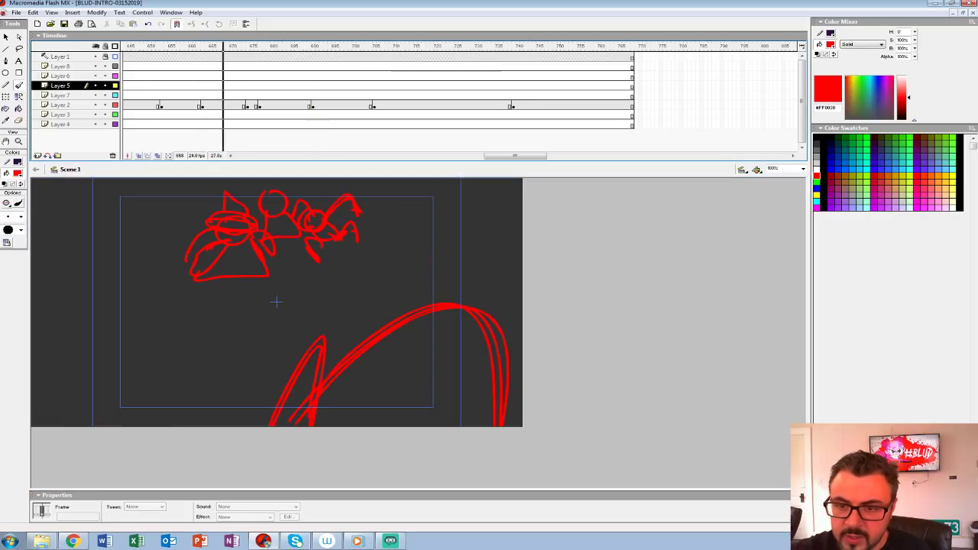
key(Return)
click(260, 105)
drag(260, 106, 247, 105)
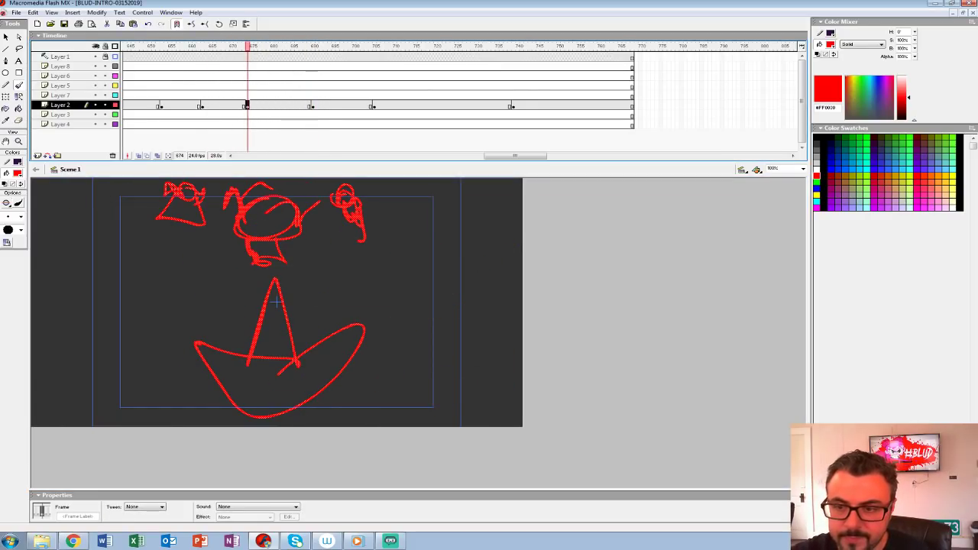
Step: Move the round figure's keyframe one frame earlier to frame 689 and play back the retimed shots
click(312, 105)
drag(313, 106, 308, 105)
click(186, 85)
key(Return)
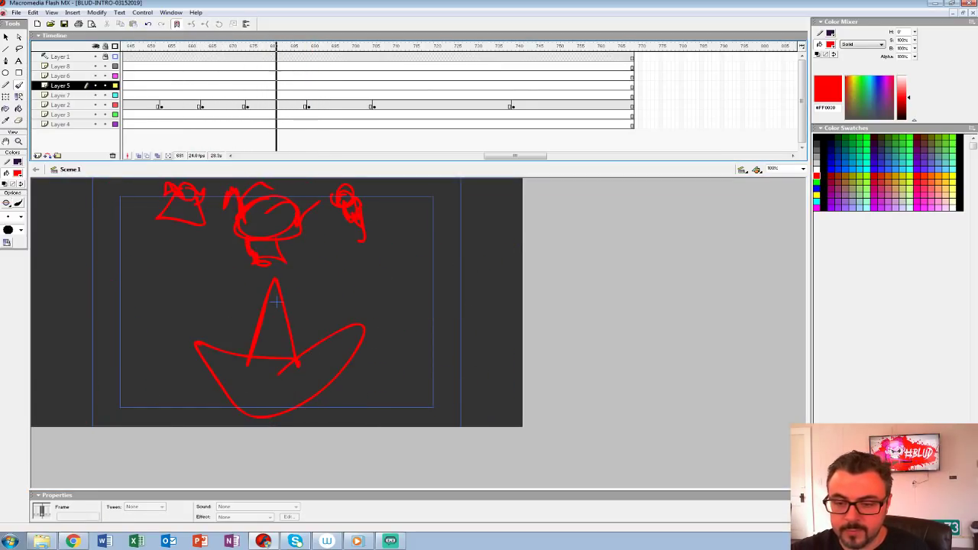
key(Return)
Step: Clear the fanged creature drawing at frame 705, turn on onion skinning and brush long horizontal streaks across the stage
click(375, 105)
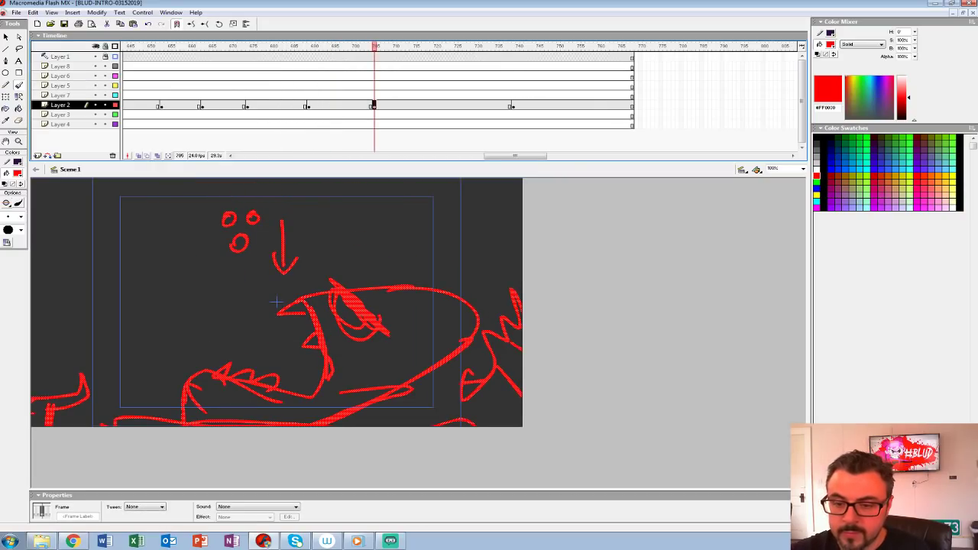
key(Delete)
click(138, 156)
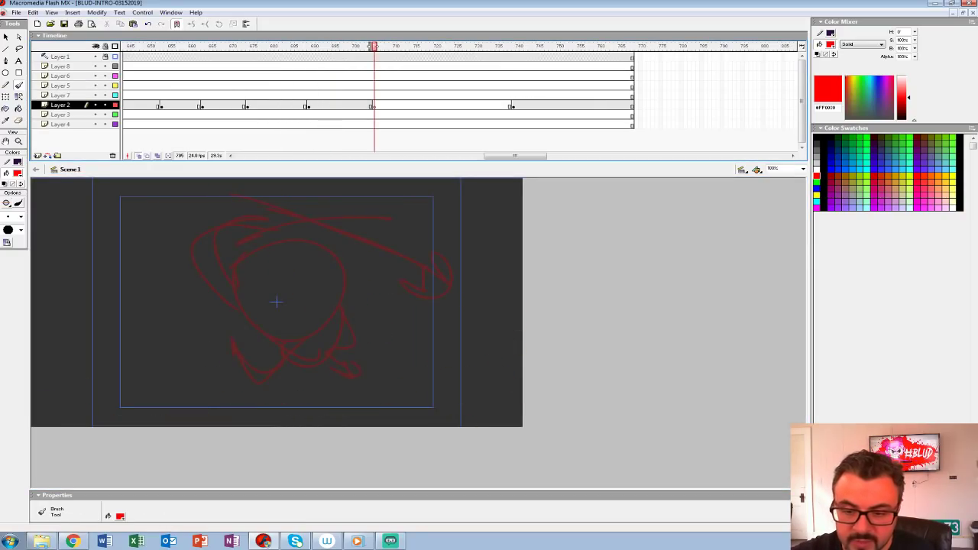
drag(78, 258, 500, 256)
drag(162, 298, 473, 286)
drag(195, 334, 489, 344)
drag(276, 375, 514, 354)
Step: Move the BLUD title keyframe on Layer 2 to frame 722 and turn off onion skinning
click(272, 84)
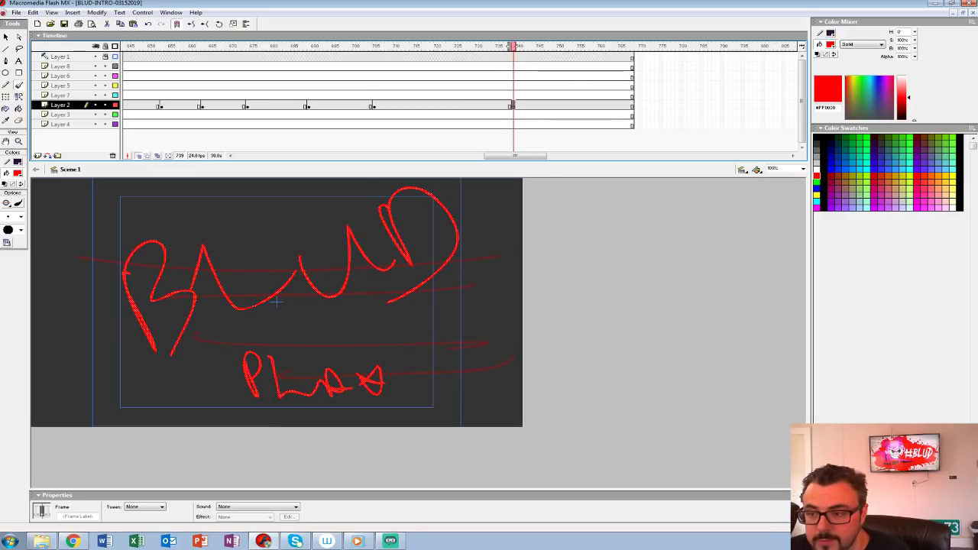
key(ctrl+z)
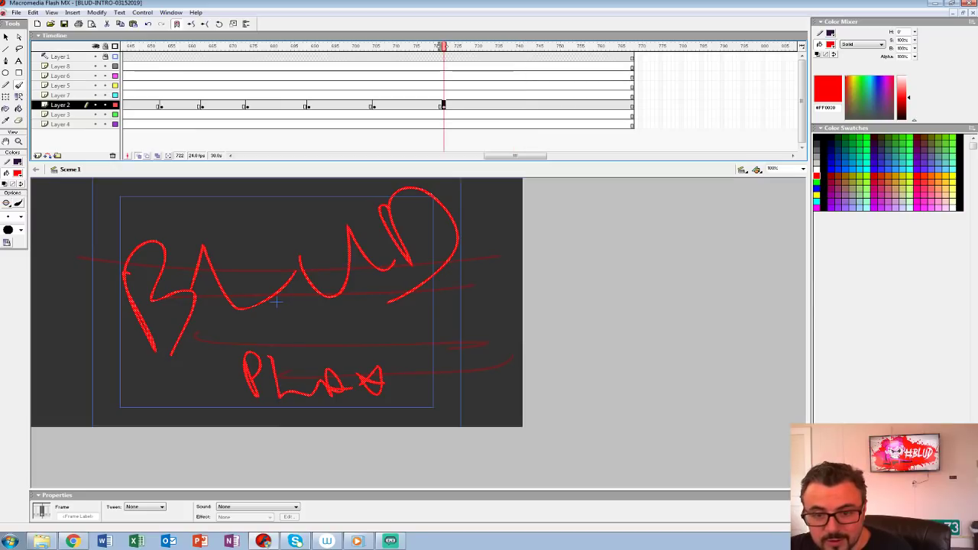
click(139, 155)
Step: Play back the animatic from its opening scenes through the fight shots to review the pacing
drag(515, 156, 285, 156)
key(Return)
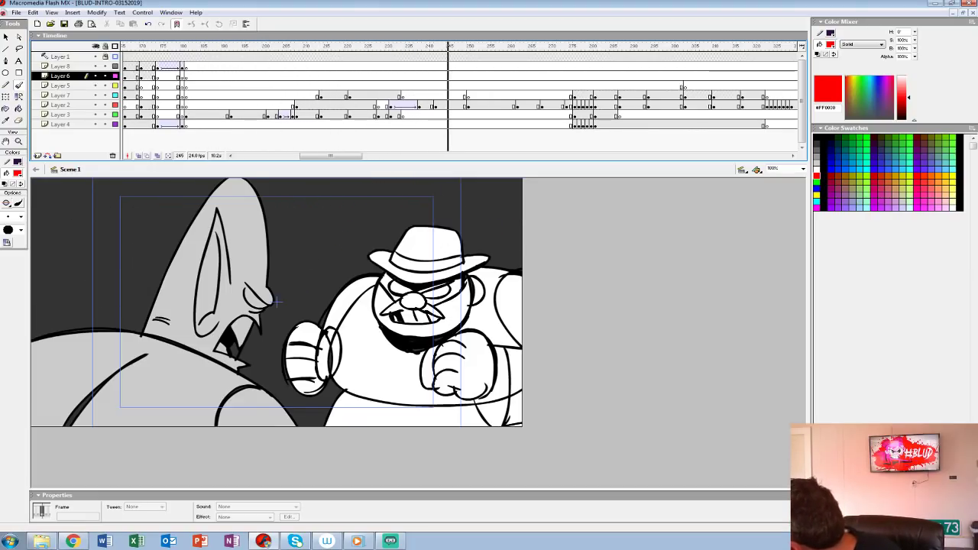
key(Return)
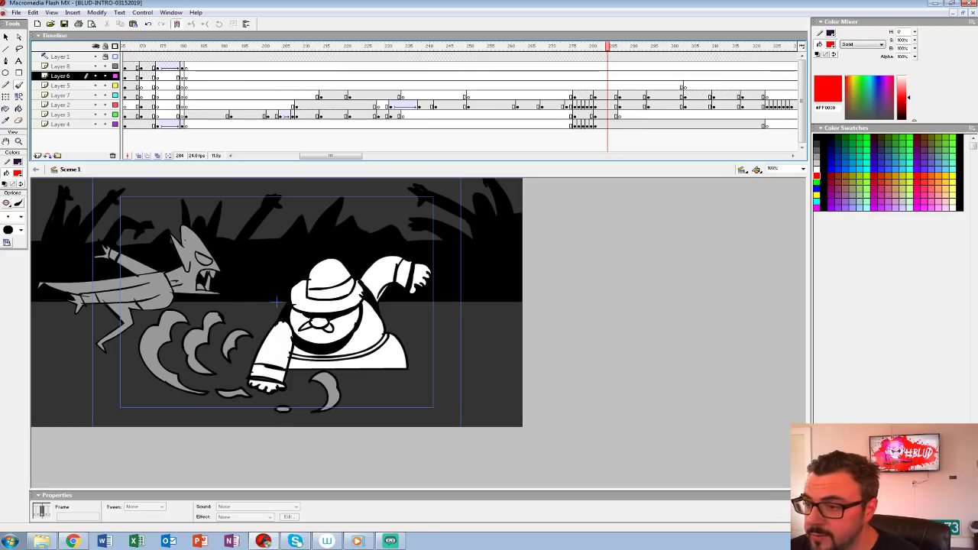
drag(607, 47, 124, 47)
key(Return)
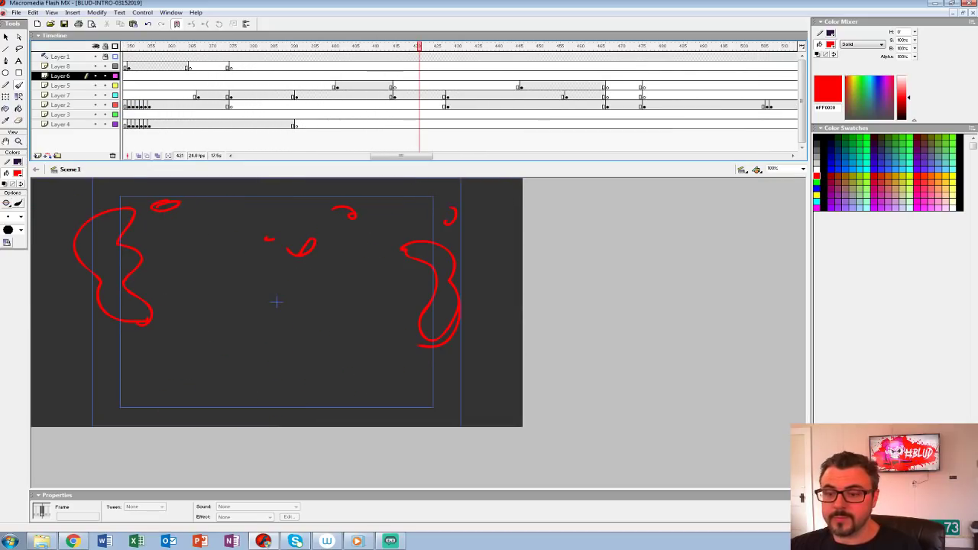
Step: Examine the rough Layer 2 shots around frames 496 to 507 and replay the goggled character's shots
drag(401, 156, 437, 156)
click(348, 105)
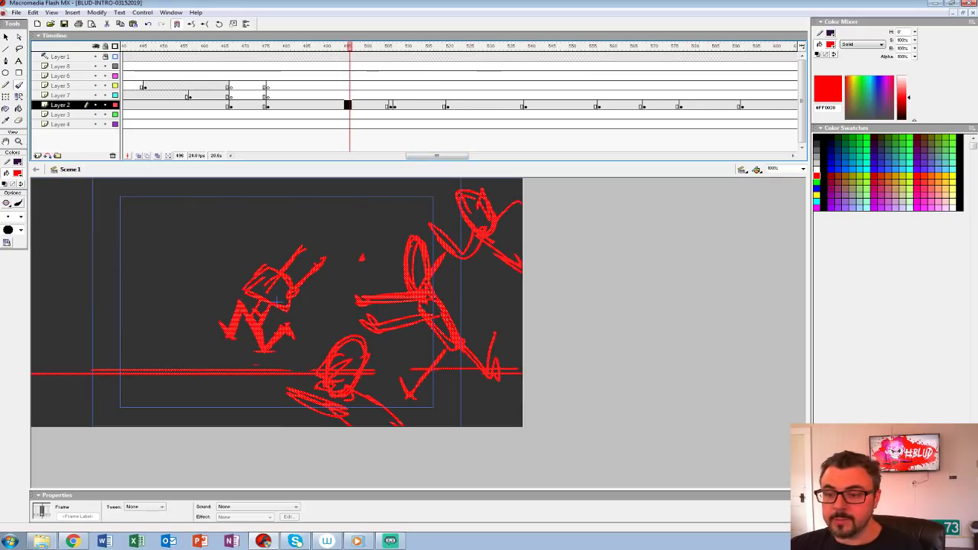
key(Return)
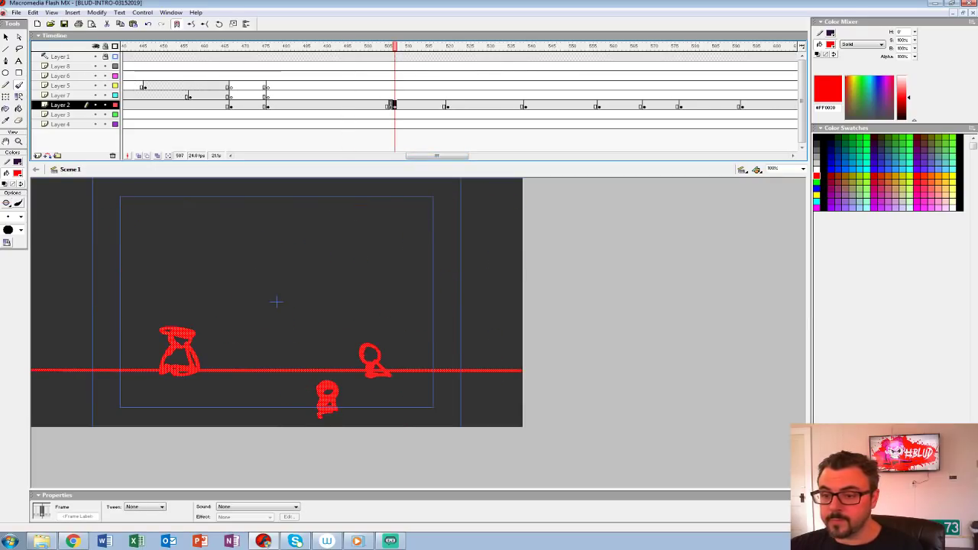
key(comma)
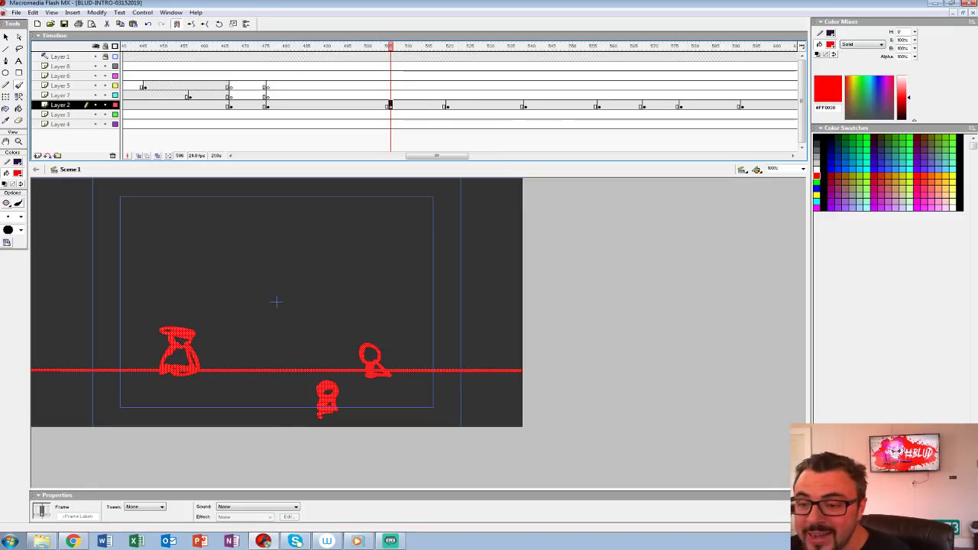
key(Return)
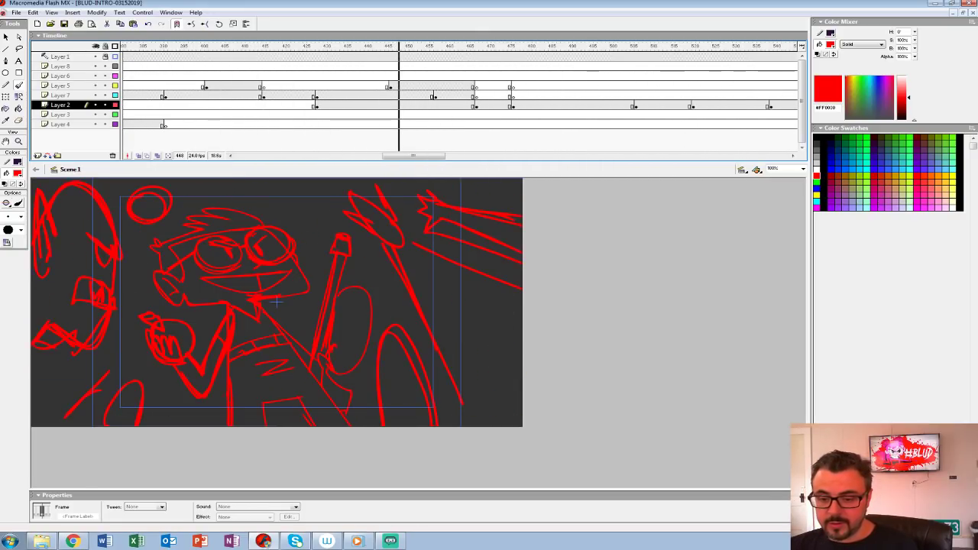
key(Return)
Step: Return to the goggled character's shot at frame 429 and hide Layers 8, 6, 5 and 4
key(comma)
click(61, 115)
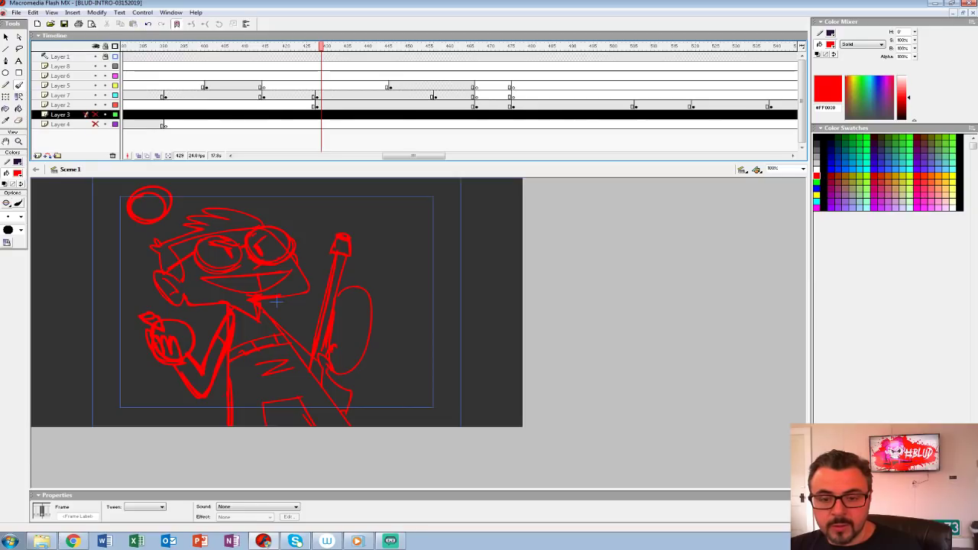
alt+click(95, 115)
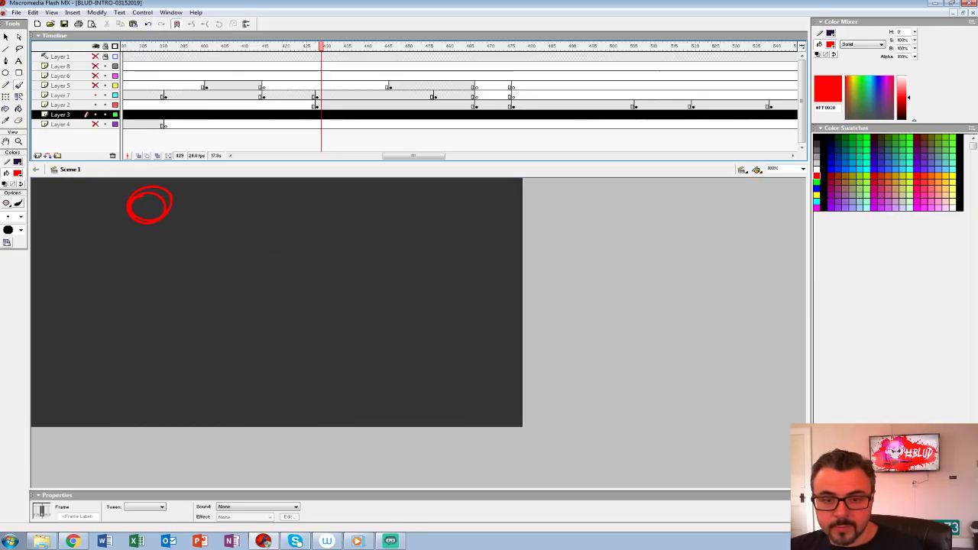
click(95, 57)
click(324, 104)
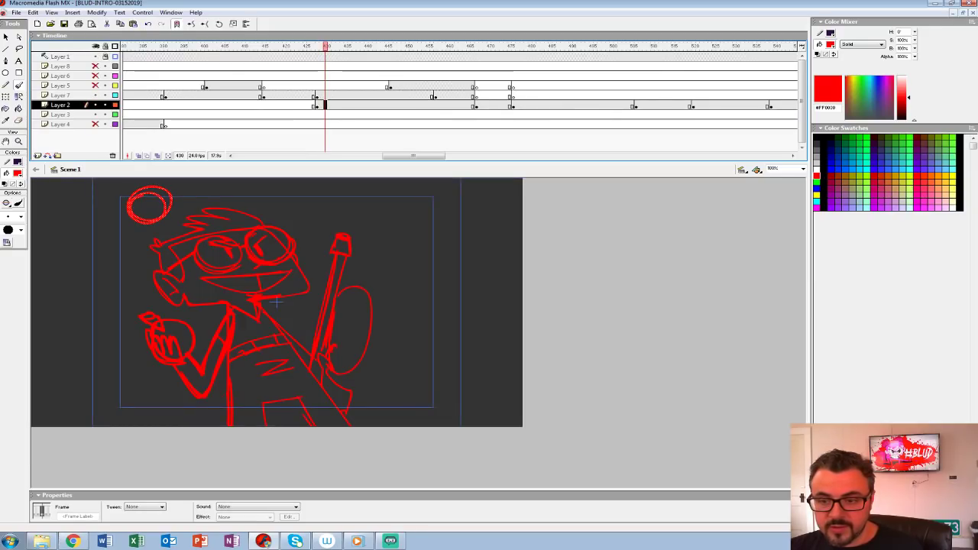
key(Delete)
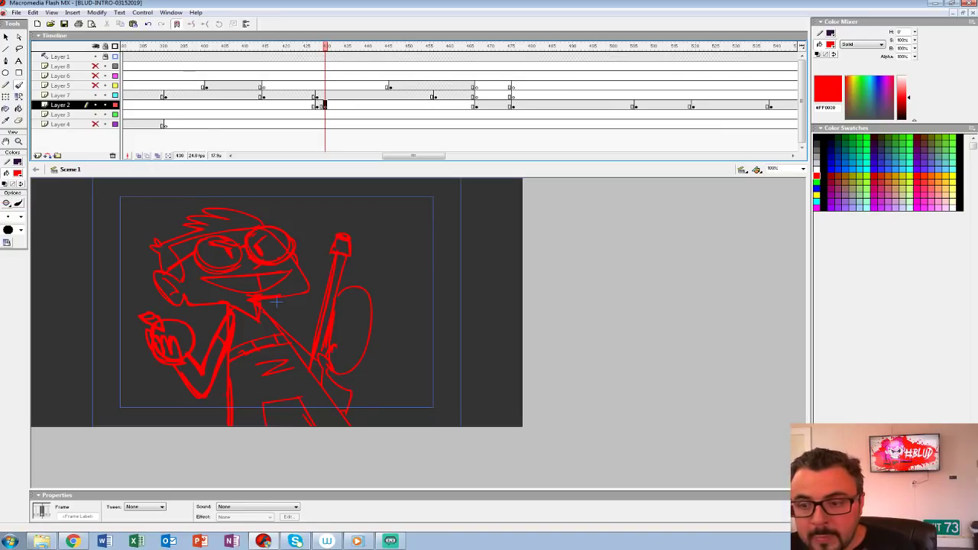
key(ctrl+z)
Step: Insert a blank keyframe at frame 429 of Layer 7 and hide Layers 2 and 3
click(320, 96)
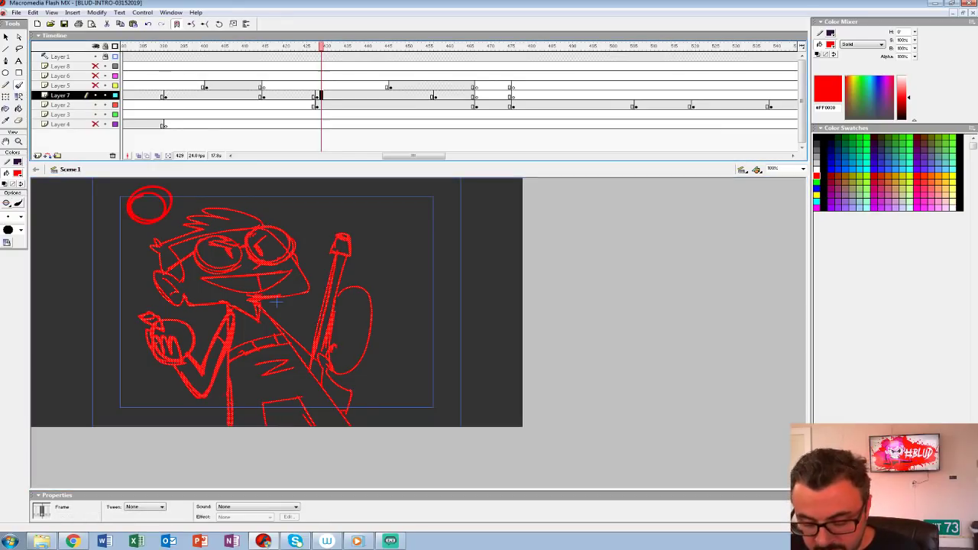
key(F7)
click(95, 104)
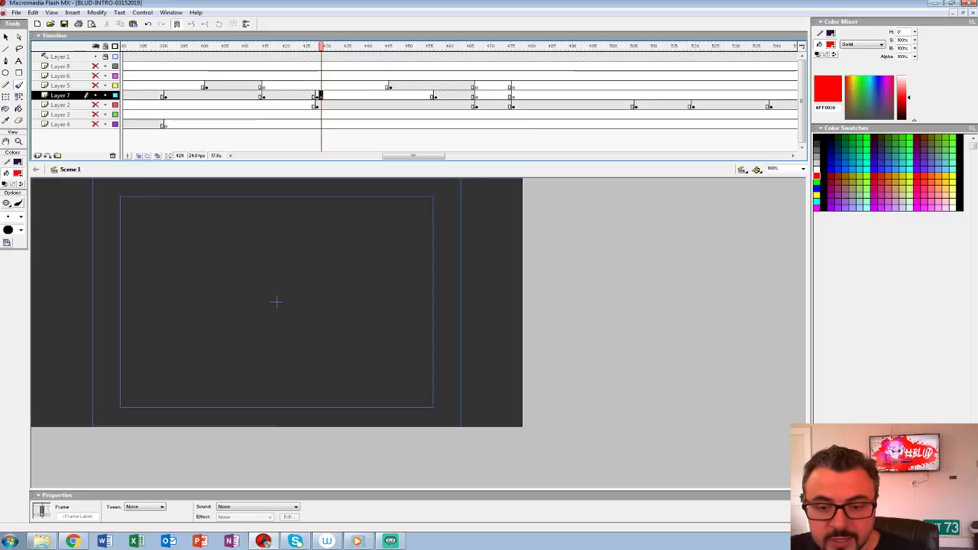
Step: Turn on onion skinning, enlarge the stage area and set the view to 200% around the goggled character
click(138, 156)
key(ctrl+2)
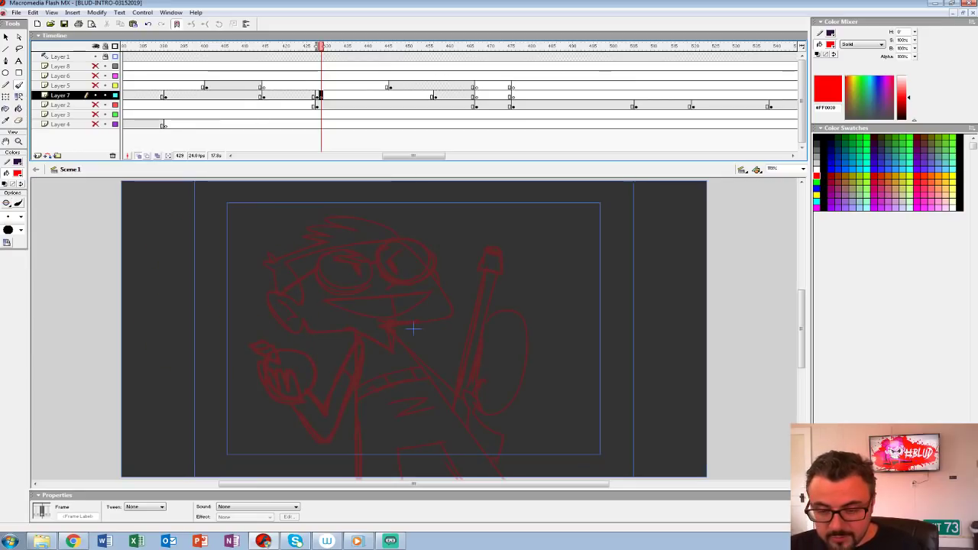
key(z)
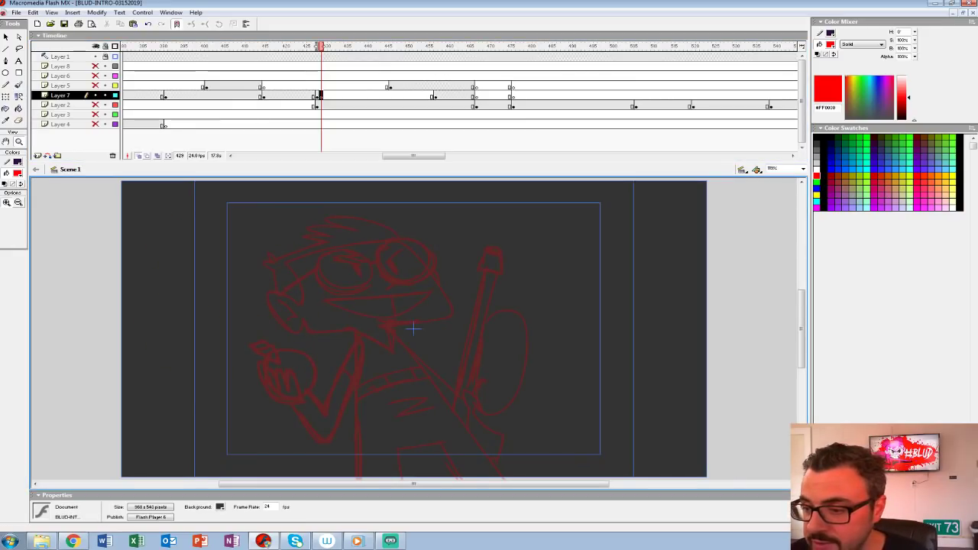
drag(458, 178, 459, 132)
drag(458, 290, 378, 287)
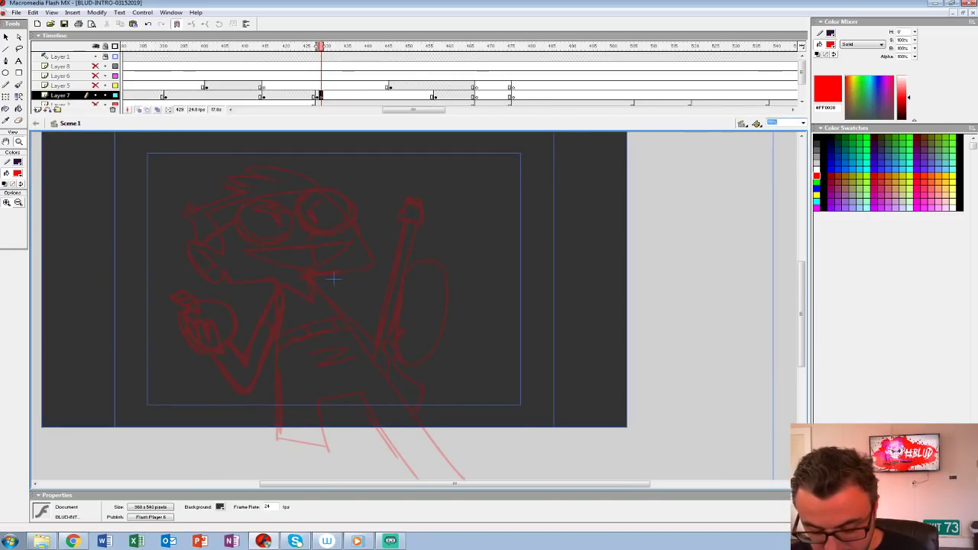
click(334, 279)
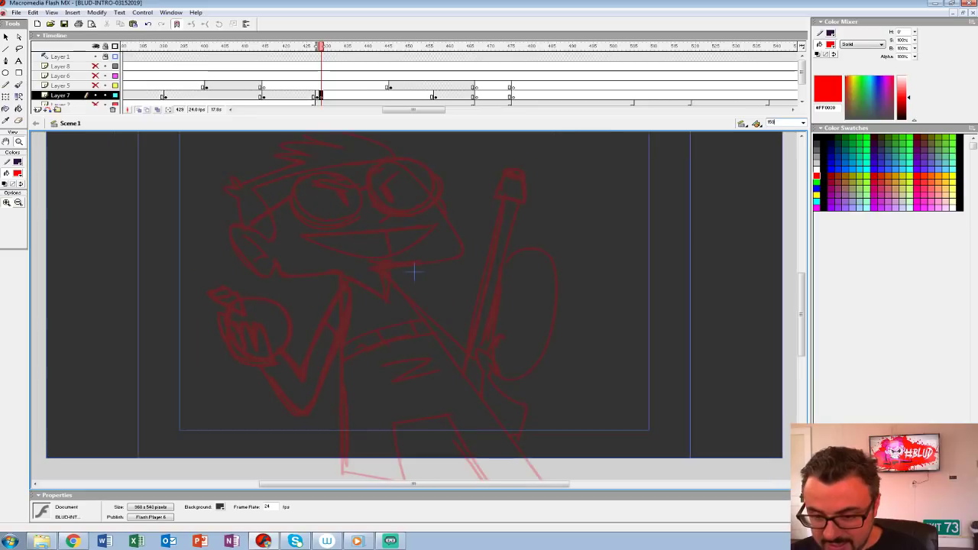
drag(413, 271, 346, 321)
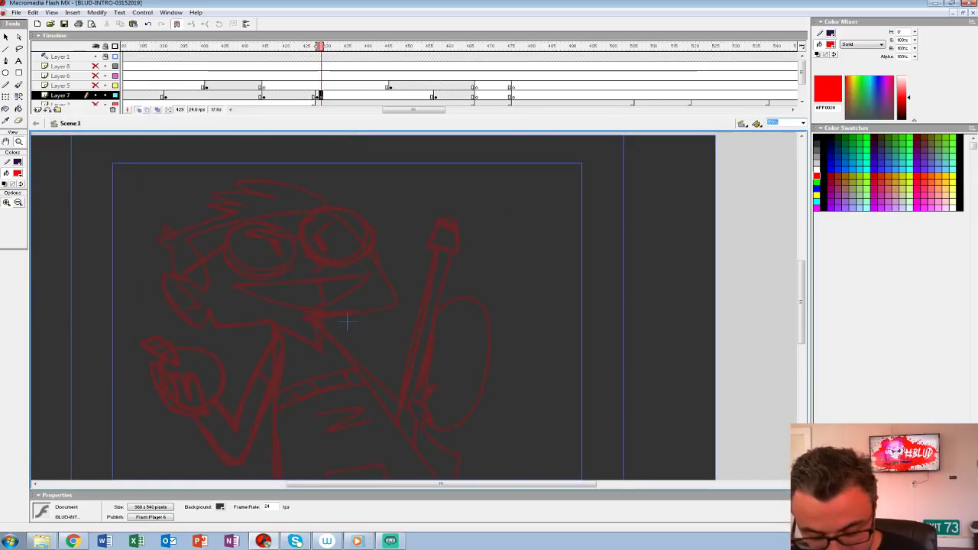
text(200)
key(Return)
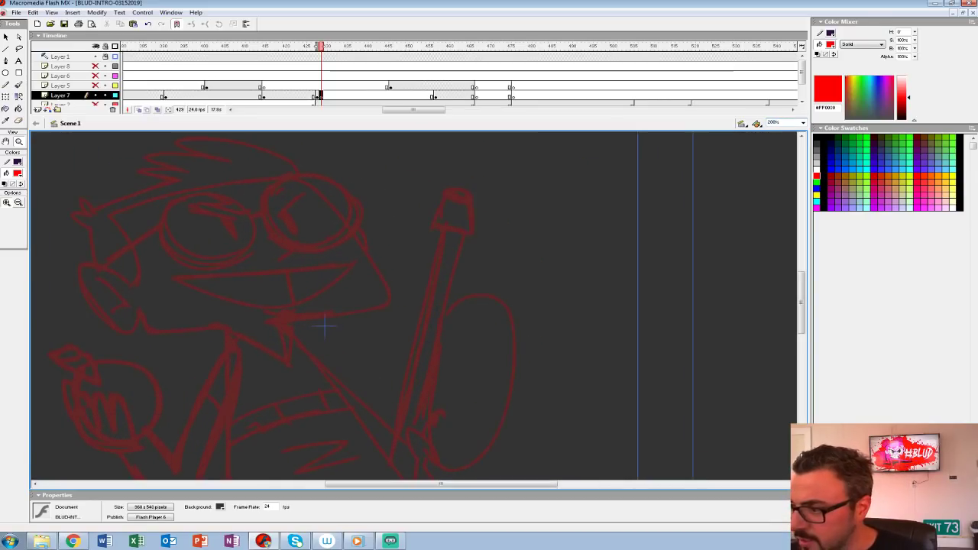
Step: Set up the Brush tool with a black (#000000) fill and test a brush size on Layer 7 at frame 429
scroll(359, 275, down, 3)
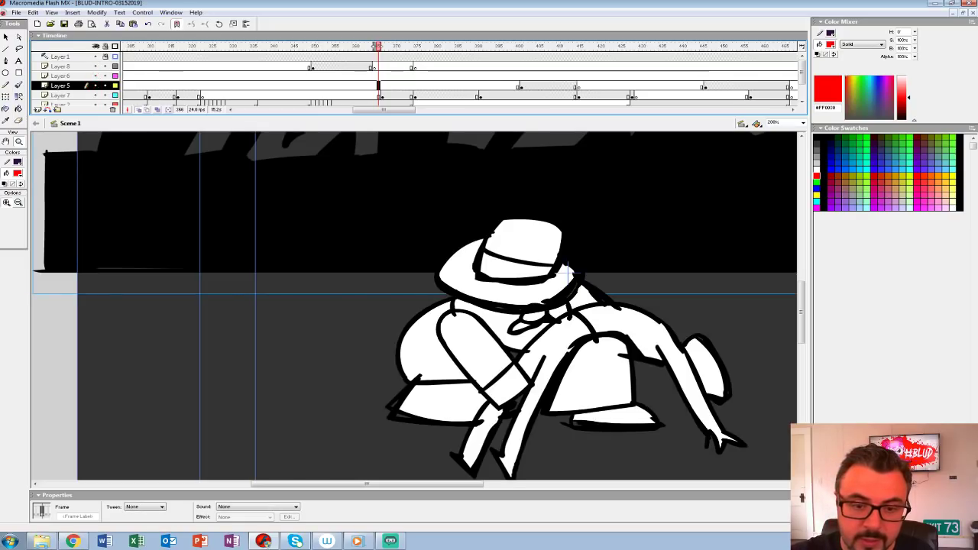
click(18, 172)
click(567, 271)
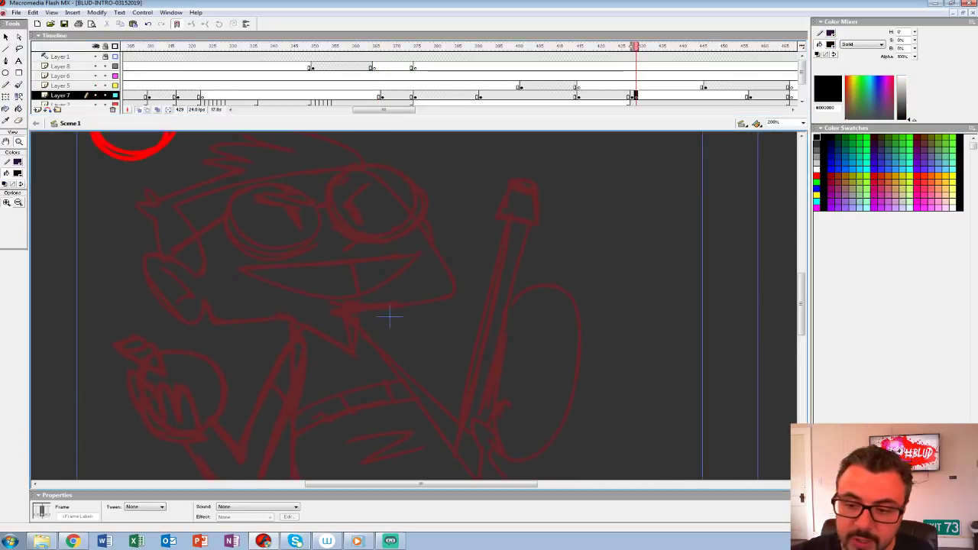
key(b)
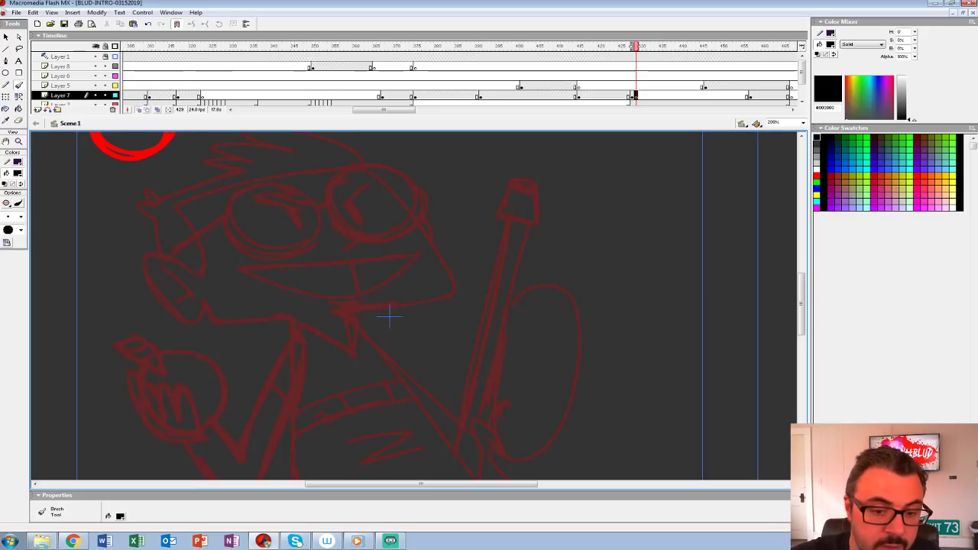
click(21, 217)
click(12, 288)
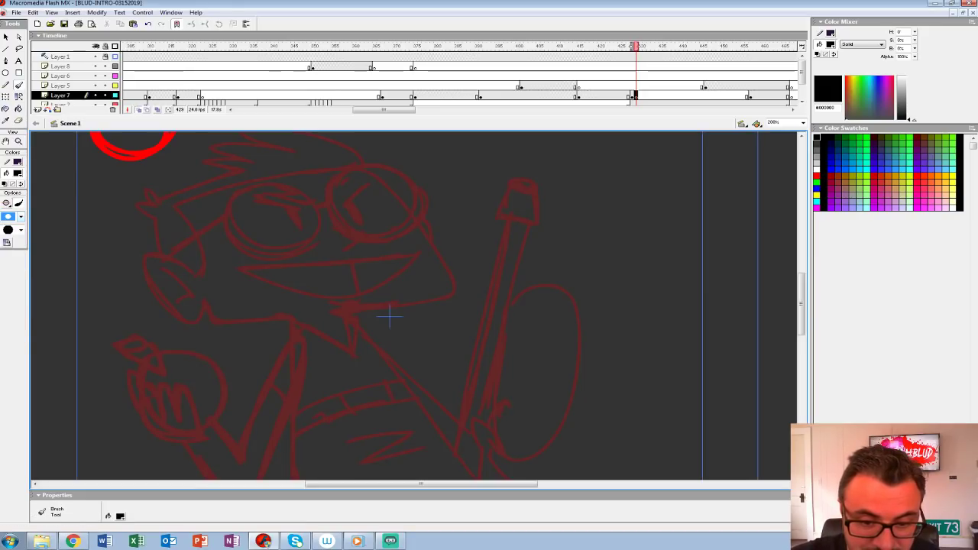
mouse_move(200, 268)
mouse_down()
mouse_move(159, 251)
mouse_move(144, 260)
mouse_move(184, 325)
mouse_up()
key(ctrl+z)
Step: Set the view to 150% and choose a smaller brush size for inking
click(802, 123)
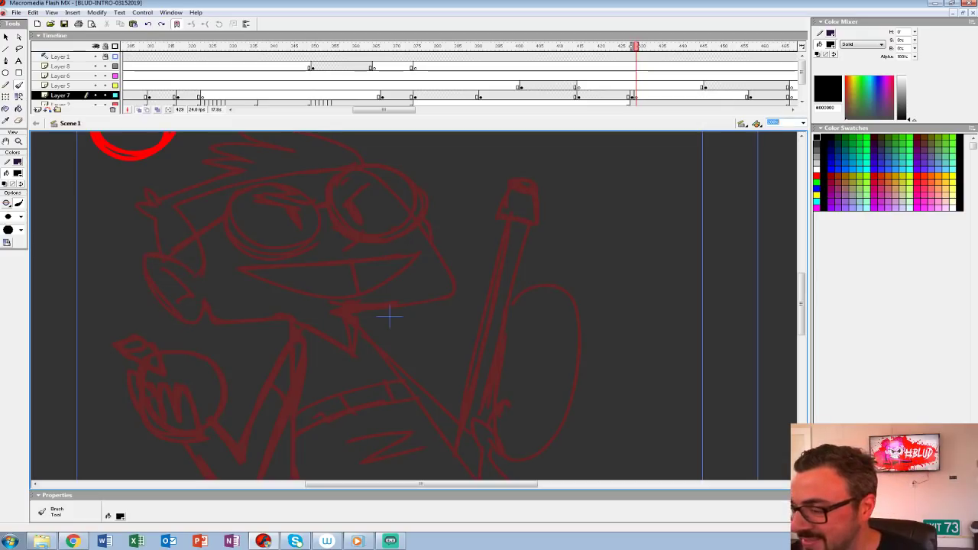
text(50)
key(Return)
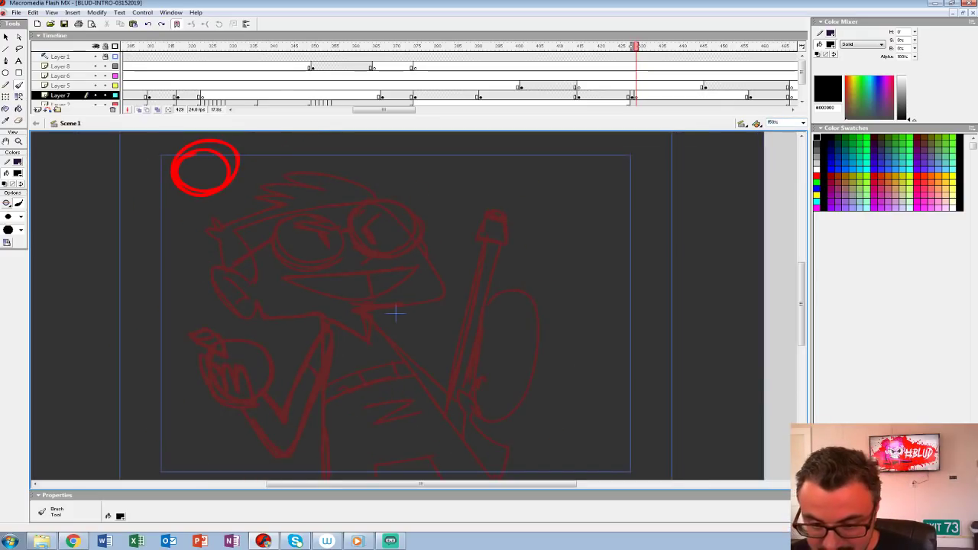
click(21, 217)
click(10, 264)
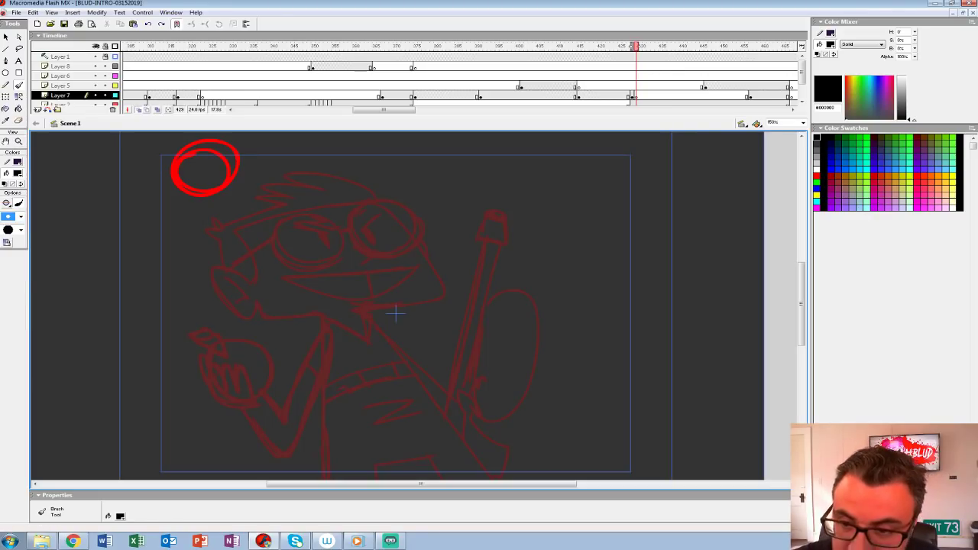
Step: Enlarge the timeline to show all layers and ink the goggled character's ear over the red sketch
drag(230, 116, 229, 169)
drag(95, 105, 95, 124)
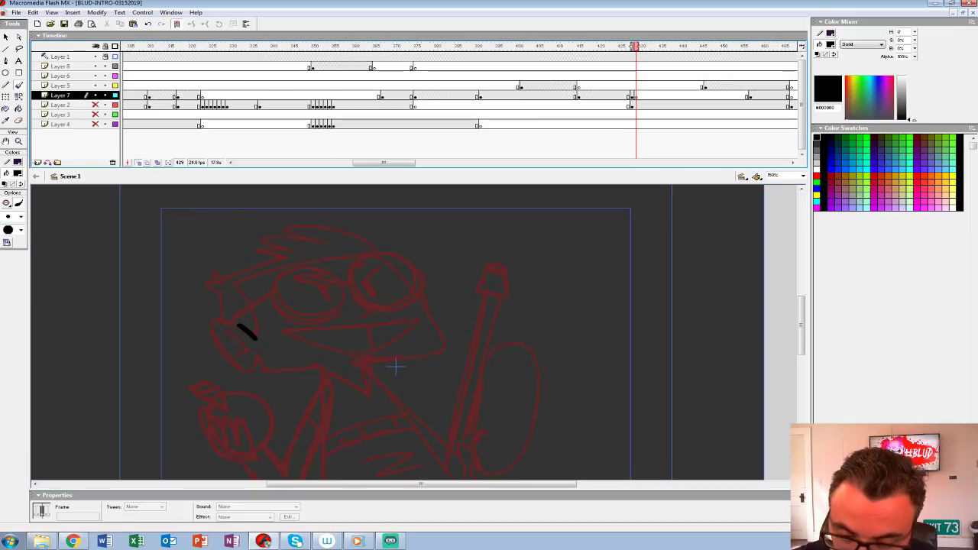
mouse_move(208, 321)
mouse_down()
mouse_move(223, 354)
mouse_move(260, 360)
mouse_up()
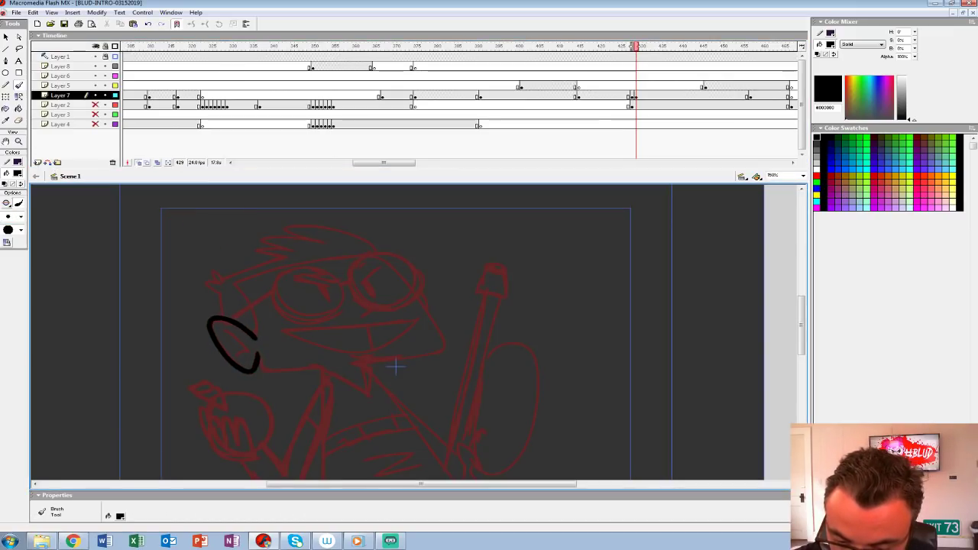
mouse_move(223, 327)
mouse_down()
mouse_move(250, 350)
mouse_move(233, 359)
mouse_move(237, 338)
mouse_move(223, 323)
mouse_up()
Step: Ink the jaw line running from the ear to the character's neck
drag(375, 326, 379, 265)
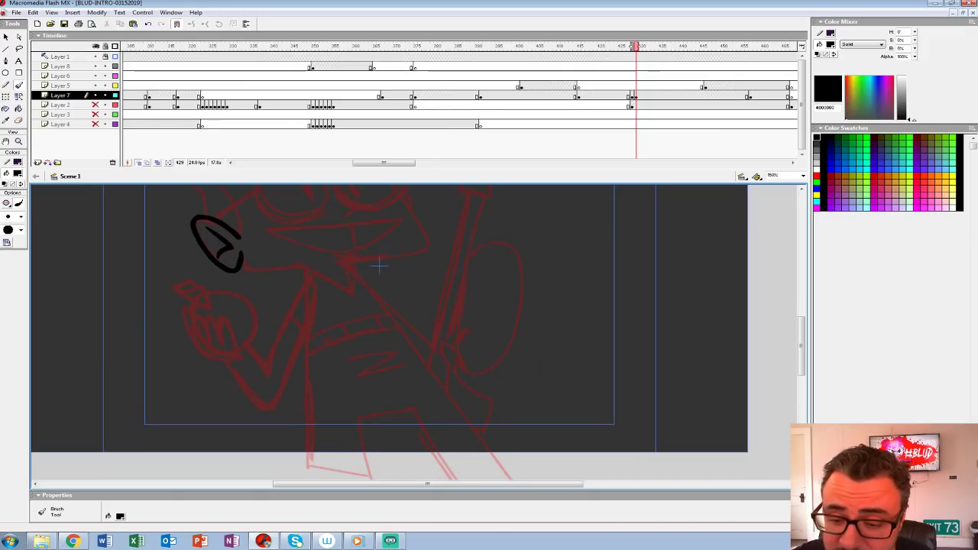
drag(249, 269, 302, 265)
key(ctrl+z)
mouse_move(243, 267)
mouse_down()
mouse_move(298, 264)
mouse_move(249, 269)
mouse_move(307, 281)
mouse_up()
key(ctrl+z)
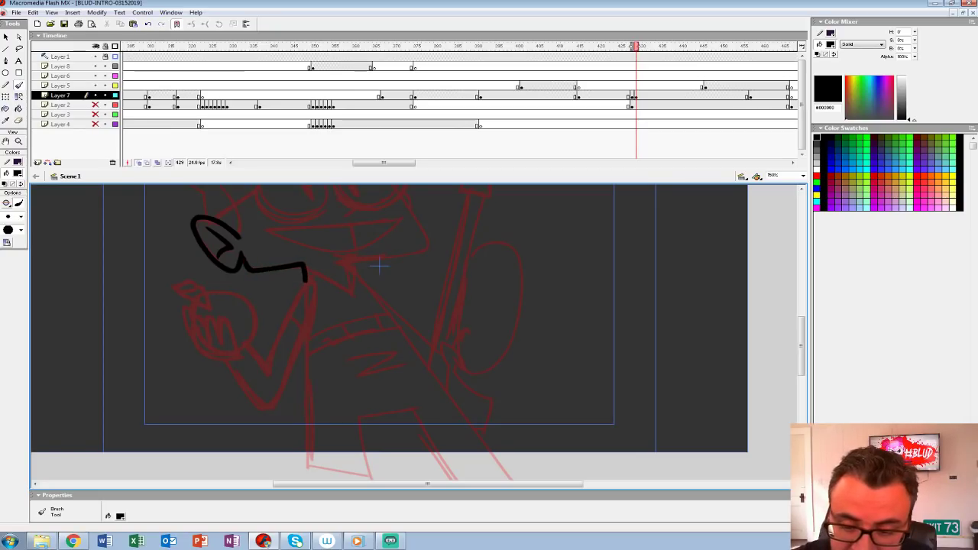
Step: Ink the raised hand holding the round object, together with its bent arm and sleeve
mouse_move(227, 327)
mouse_down()
mouse_move(236, 350)
mouse_move(228, 323)
mouse_move(214, 316)
mouse_move(214, 355)
mouse_up()
mouse_move(180, 304)
mouse_down()
mouse_move(191, 336)
mouse_move(257, 330)
mouse_move(231, 291)
mouse_move(205, 292)
mouse_move(195, 276)
mouse_move(179, 289)
mouse_move(205, 303)
mouse_up()
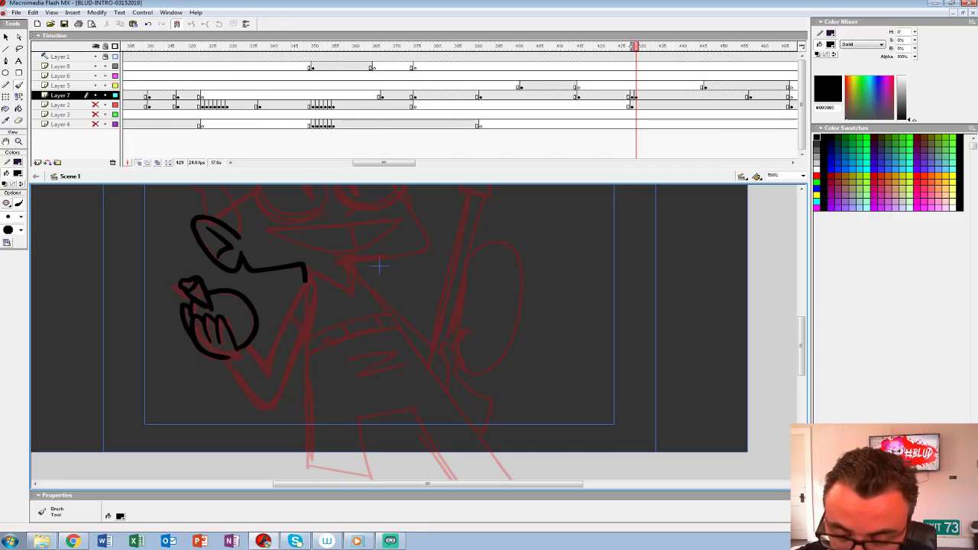
mouse_move(249, 343)
mouse_down()
mouse_move(272, 375)
mouse_move(246, 383)
mouse_move(278, 397)
mouse_move(312, 294)
mouse_move(267, 363)
mouse_move(246, 426)
mouse_move(215, 423)
mouse_move(199, 331)
mouse_up()
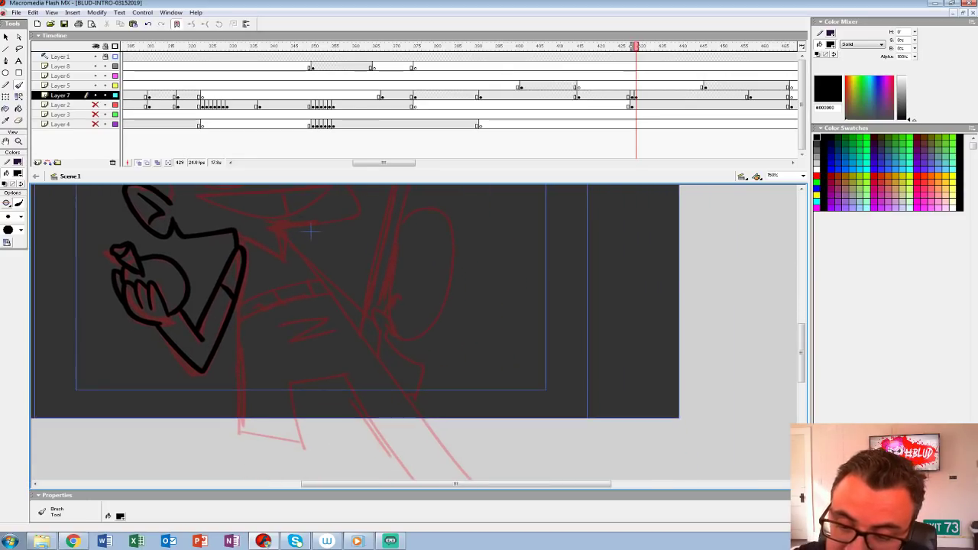
Step: Ink the character's torso, belt and trouser legs, closing the legs with a line below the stage edge
mouse_move(275, 227)
mouse_down()
mouse_move(444, 449)
mouse_move(239, 442)
mouse_up()
drag(241, 291, 238, 432)
mouse_move(256, 295)
mouse_down()
mouse_move(279, 302)
mouse_move(241, 324)
mouse_up()
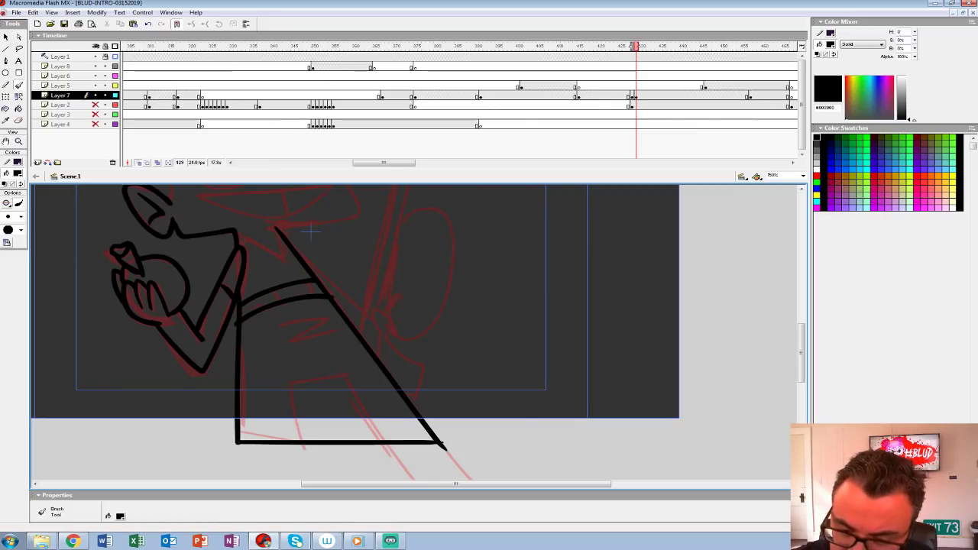
mouse_move(337, 375)
mouse_down()
mouse_move(291, 391)
mouse_move(294, 441)
mouse_move(354, 388)
mouse_move(388, 446)
mouse_up()
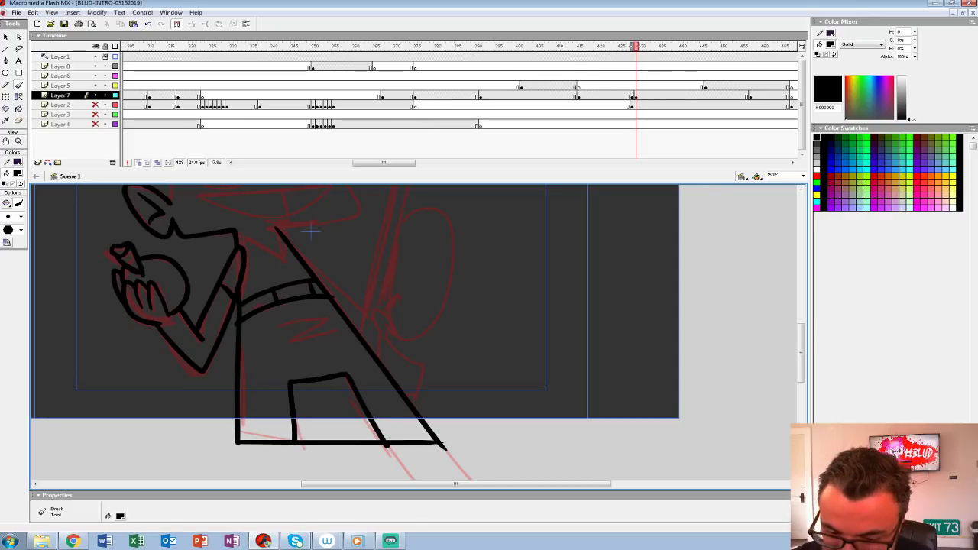
Step: Ink both goggle lenses with their scowling eyes, plus the nose and toothy grin
mouse_move(311, 230)
mouse_down()
mouse_move(339, 363)
mouse_move(336, 349)
mouse_up()
mouse_move(219, 269)
mouse_down()
mouse_move(263, 295)
mouse_move(282, 283)
mouse_move(284, 265)
mouse_move(271, 249)
mouse_move(242, 245)
mouse_move(216, 271)
mouse_move(227, 291)
mouse_move(253, 300)
mouse_move(274, 294)
mouse_move(286, 266)
mouse_move(230, 254)
mouse_move(220, 261)
mouse_move(276, 271)
mouse_up()
key(ctrl+z)
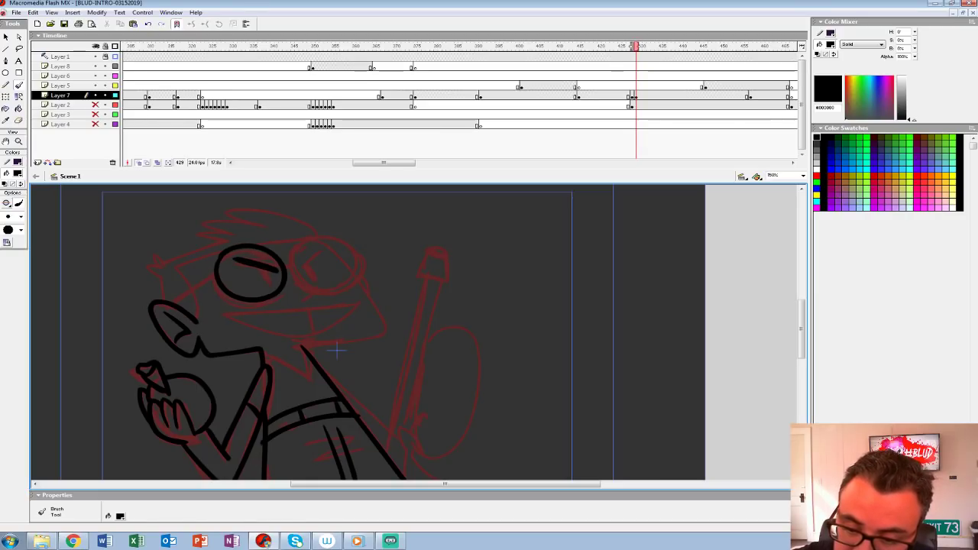
mouse_move(214, 265)
mouse_down()
mouse_move(233, 302)
mouse_move(284, 285)
mouse_up()
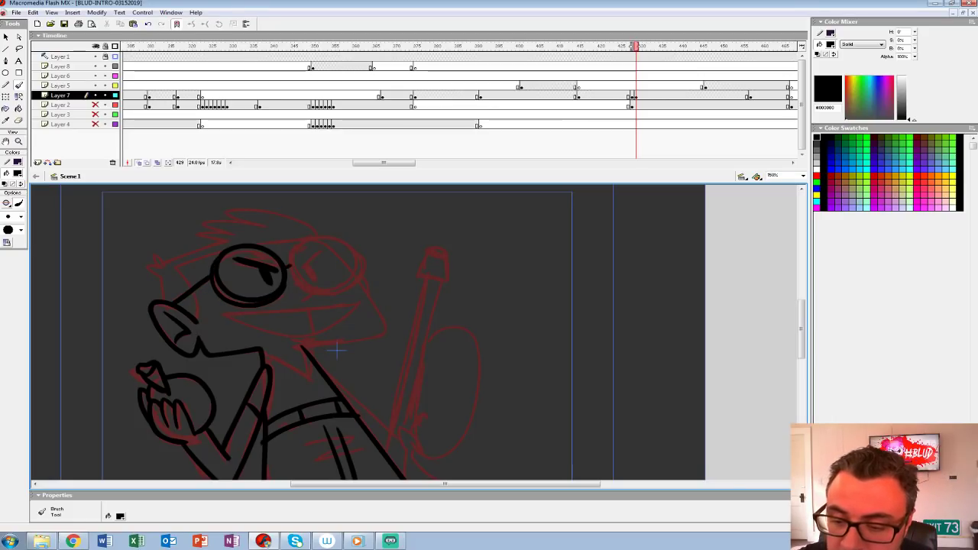
mouse_move(296, 283)
mouse_down()
mouse_move(310, 298)
mouse_move(358, 274)
mouse_move(330, 232)
mouse_move(290, 258)
mouse_move(305, 285)
mouse_up()
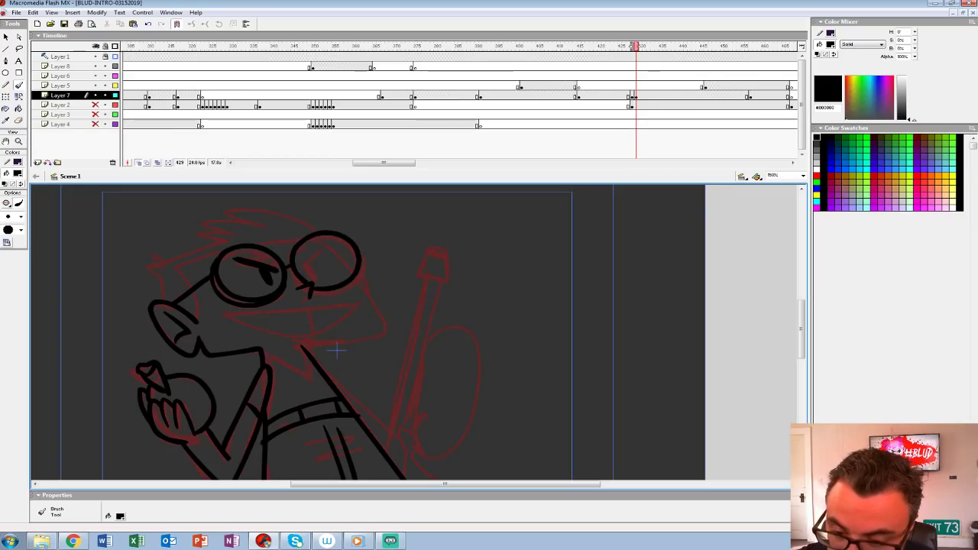
mouse_move(321, 244)
mouse_down()
mouse_move(303, 265)
mouse_move(328, 306)
mouse_move(225, 315)
mouse_move(264, 333)
mouse_move(352, 304)
mouse_move(307, 331)
mouse_up()
key(ctrl+z)
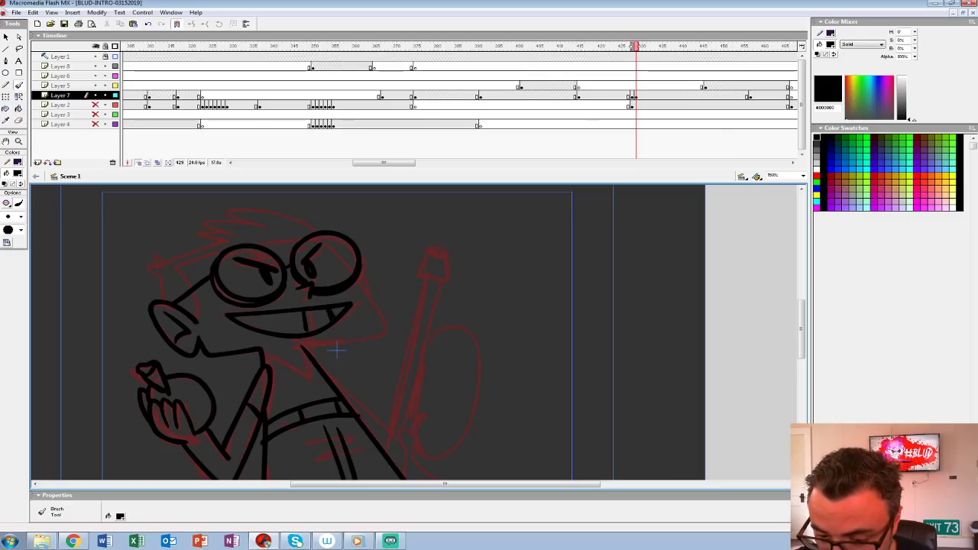
Step: Ink the chin and collar, and outline the hair and goggle strap
mouse_move(359, 280)
mouse_down()
mouse_move(383, 327)
mouse_move(305, 348)
mouse_move(407, 389)
mouse_up()
mouse_move(376, 275)
mouse_down()
mouse_move(245, 307)
mouse_move(268, 358)
mouse_move(226, 309)
mouse_move(232, 293)
mouse_up()
mouse_move(387, 269)
mouse_down()
mouse_move(301, 256)
mouse_move(265, 261)
mouse_move(281, 274)
mouse_move(249, 297)
mouse_up()
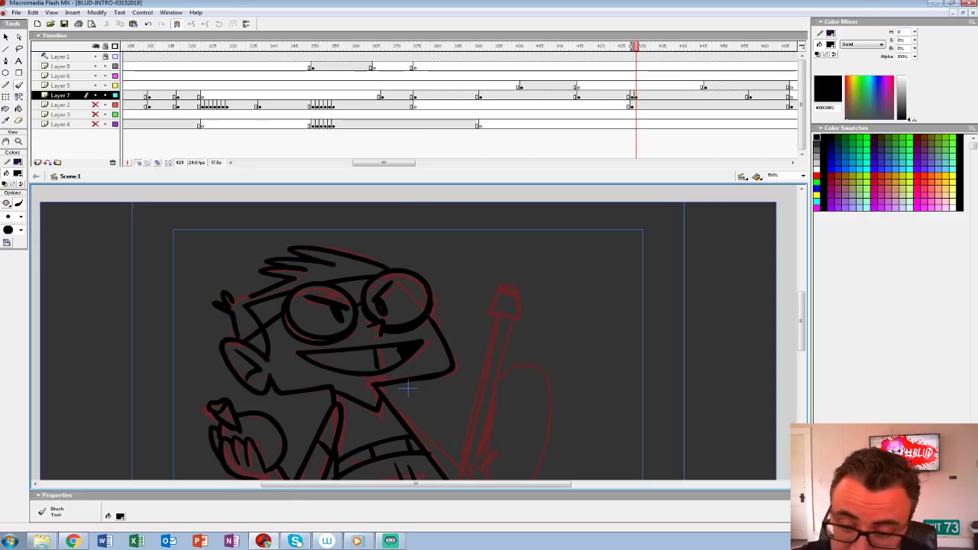
Step: Ink the character's other hand gripping the base of the long upright prop
drag(408, 390, 265, 273)
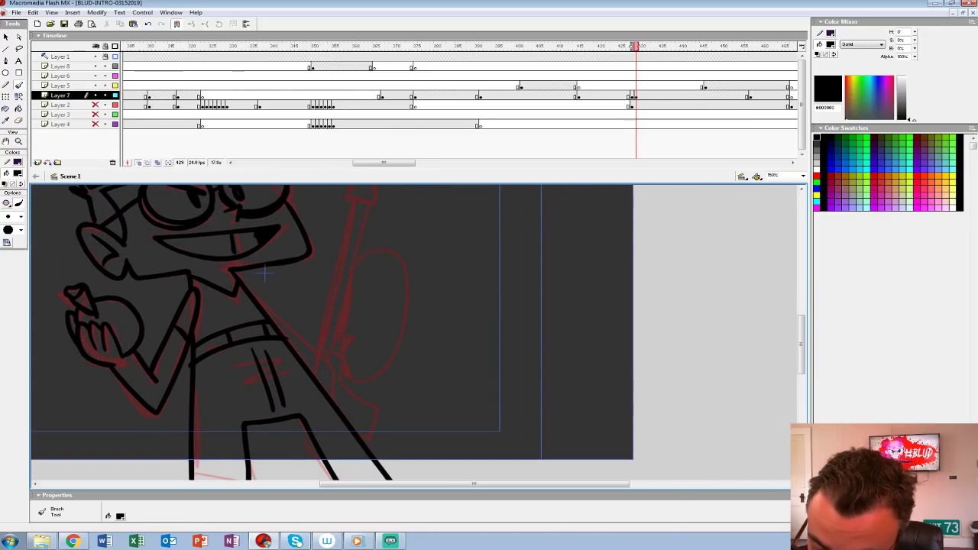
mouse_move(337, 367)
mouse_down()
mouse_move(324, 395)
mouse_move(341, 369)
mouse_move(335, 350)
mouse_move(339, 382)
mouse_up()
key(ctrl+z)
drag(342, 349, 350, 358)
drag(350, 357, 348, 377)
Step: Ink the upright prop's shaft, cap, rounded back and lower end, along with the arm reaching toward it
drag(258, 286, 243, 344)
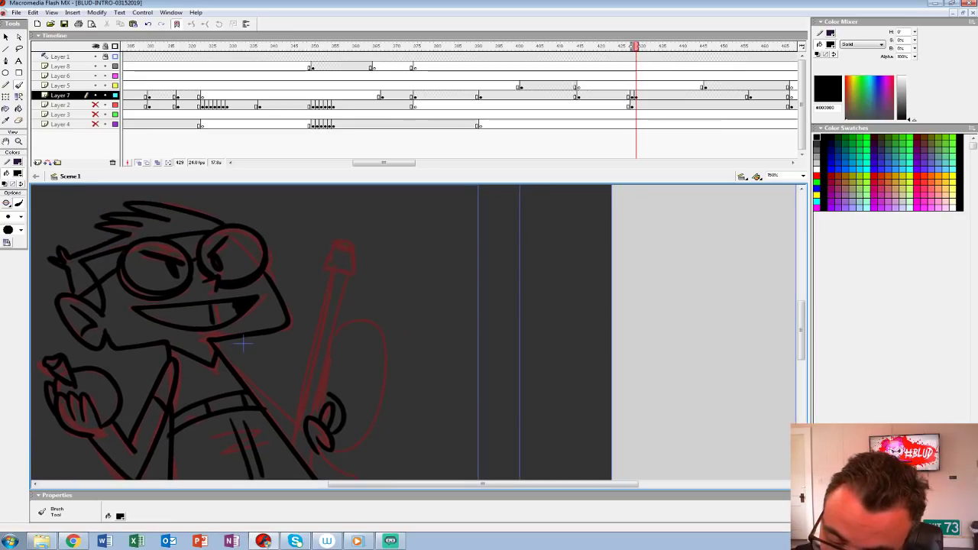
mouse_move(314, 417)
mouse_down()
mouse_move(348, 278)
mouse_move(290, 436)
mouse_up()
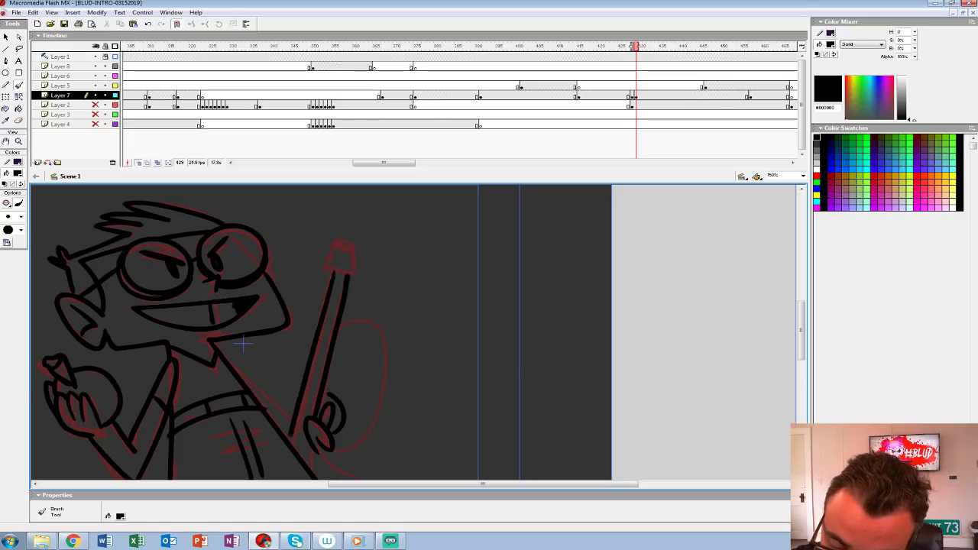
mouse_move(326, 267)
mouse_down()
mouse_move(352, 274)
mouse_move(353, 245)
mouse_move(334, 243)
mouse_move(327, 268)
mouse_up()
drag(243, 343, 227, 267)
mouse_move(325, 249)
mouse_down()
mouse_move(366, 287)
mouse_move(316, 359)
mouse_move(340, 406)
mouse_move(325, 433)
mouse_up()
mouse_move(328, 364)
mouse_down()
mouse_move(325, 382)
mouse_move(294, 373)
mouse_up()
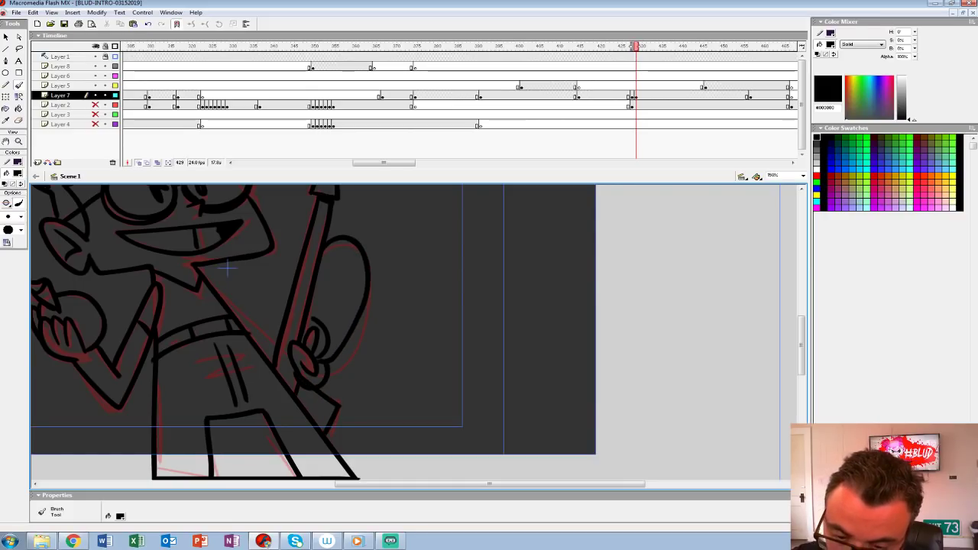
drag(205, 281, 280, 349)
drag(228, 308, 274, 362)
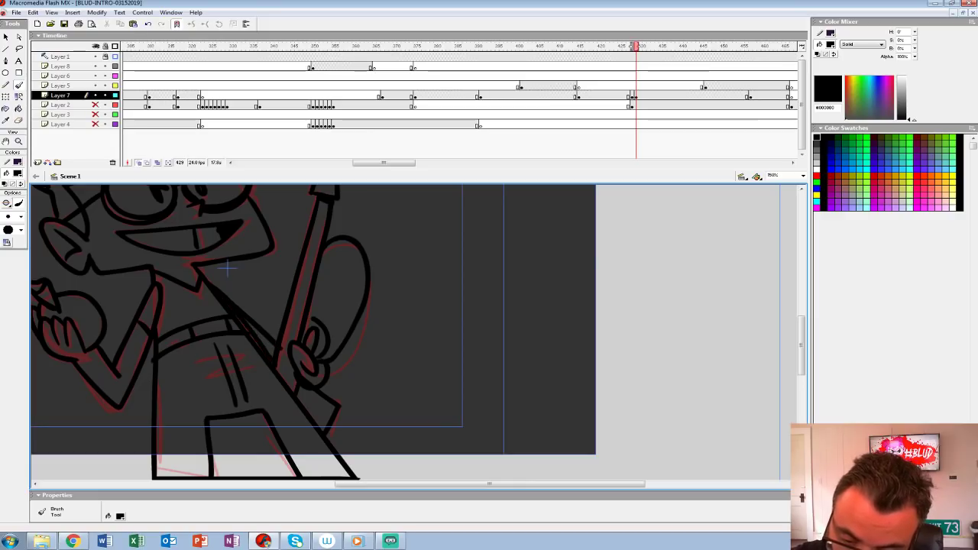
Step: Turn off onion skinning and move the inked Layer 7 keyframe from frame 429 to frame 428
drag(227, 267, 272, 364)
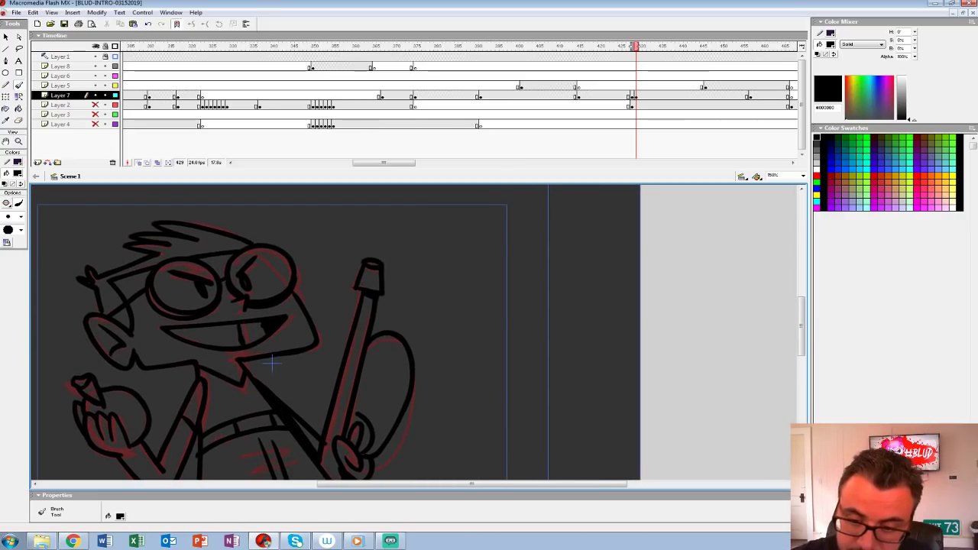
click(138, 163)
click(636, 96)
drag(635, 96, 631, 96)
mouse_move(272, 363)
mouse_down()
mouse_move(309, 252)
mouse_move(295, 327)
mouse_move(309, 349)
mouse_up()
key(v)
key(Escape)
Step: Fill the character's hair, face, ear, strap, goggle lenses and teeth with white (#FFFFFF) using the Paint Bucket
click(18, 173)
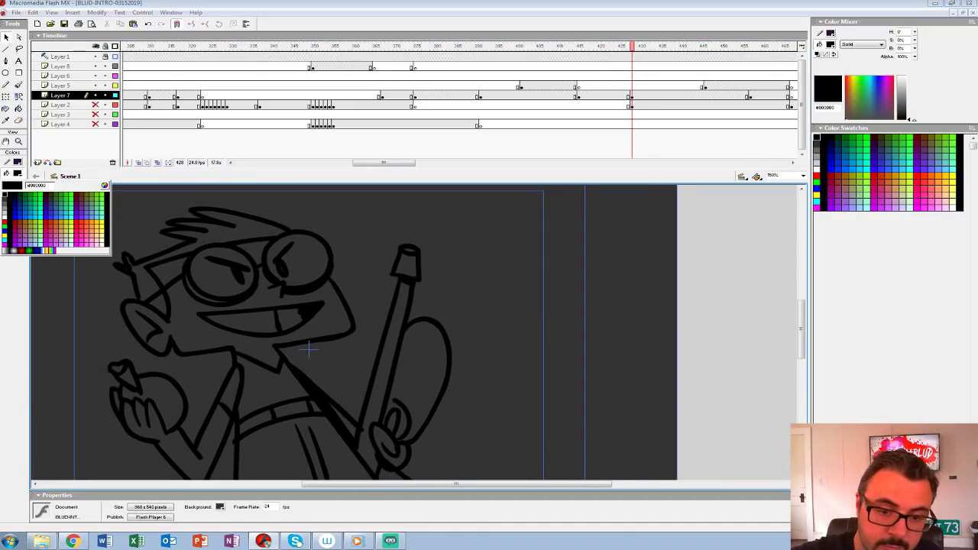
click(4, 217)
click(18, 109)
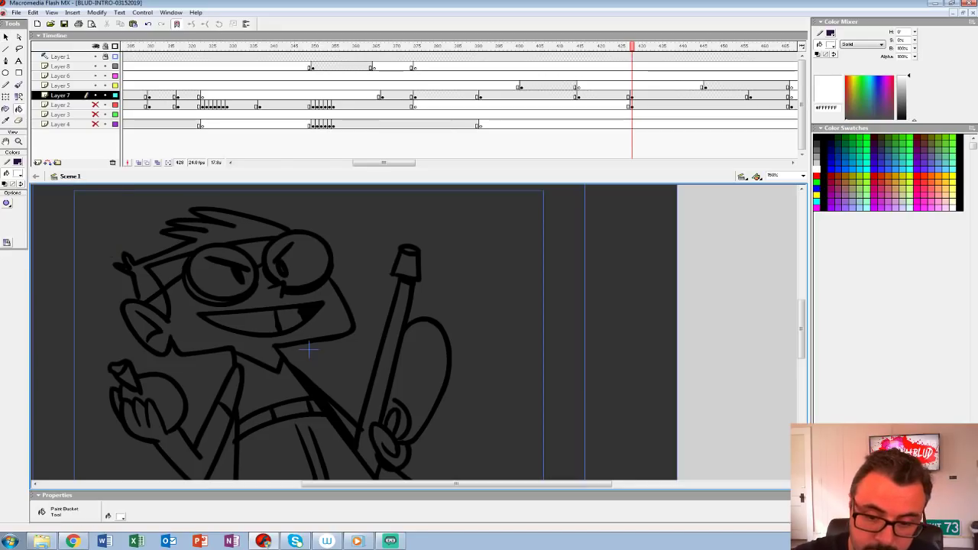
click(181, 323)
click(158, 304)
click(217, 233)
click(166, 271)
click(216, 280)
click(198, 295)
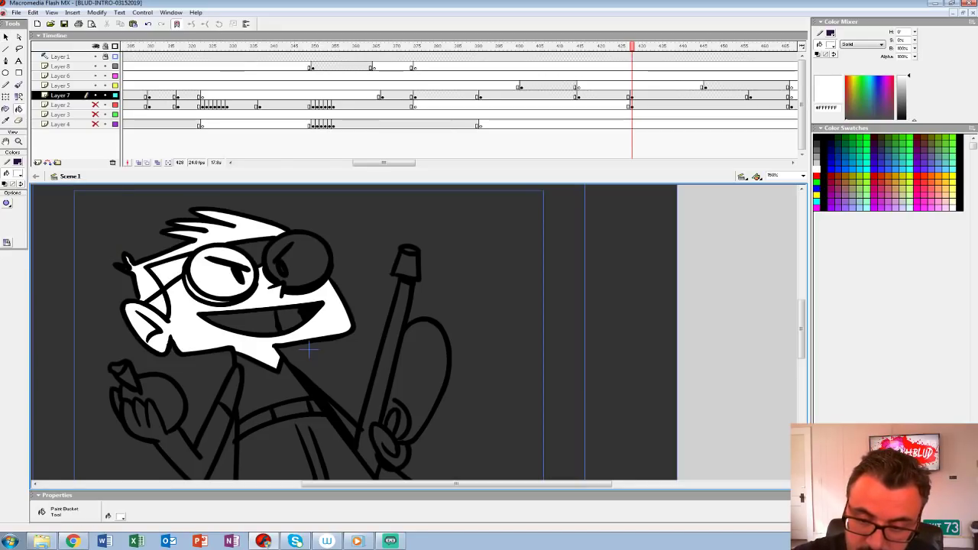
click(244, 323)
click(289, 319)
click(256, 250)
click(308, 262)
Step: Fill the shirt, belt, trousers, bent arm, hand and round object with white
drag(286, 373, 253, 232)
click(235, 247)
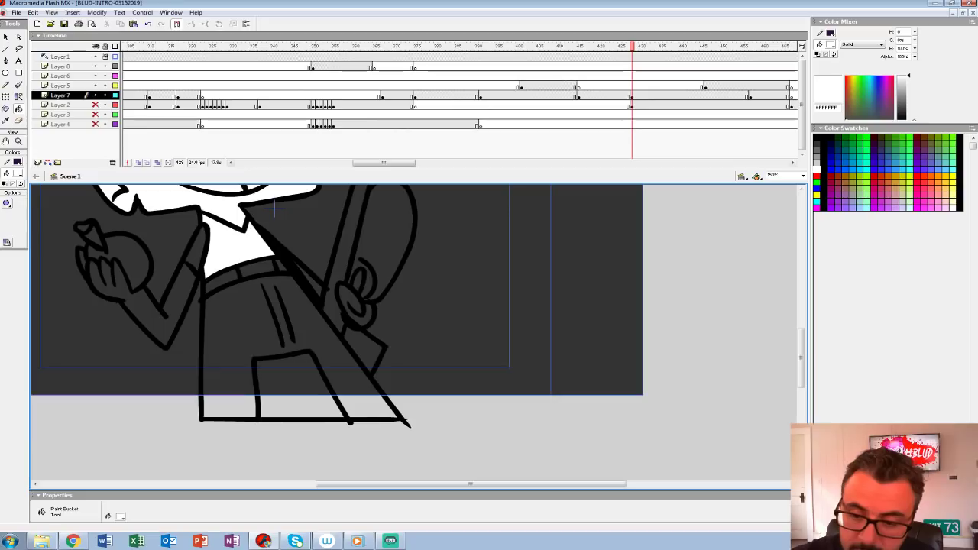
click(238, 312)
click(257, 269)
click(222, 279)
click(282, 266)
click(197, 251)
click(175, 303)
click(132, 256)
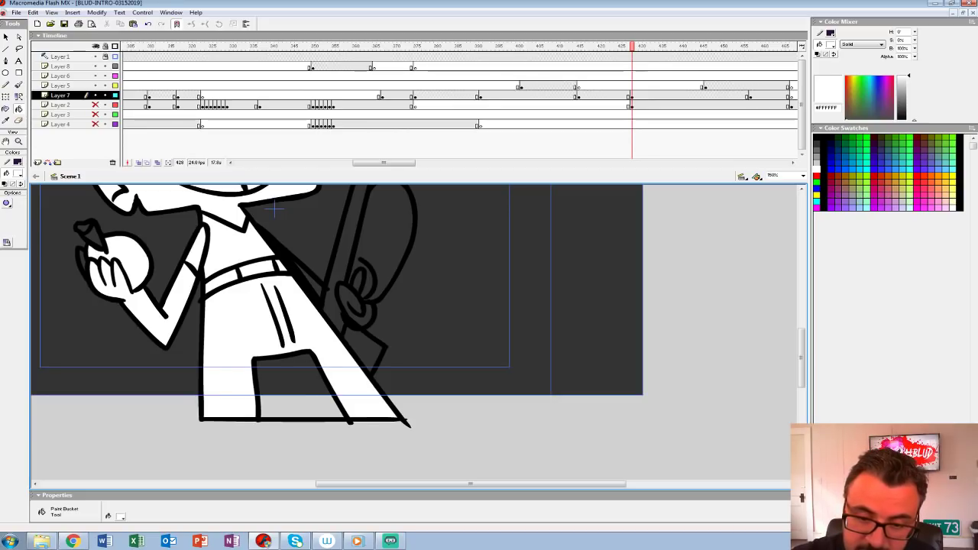
Step: Fill the upright prop and the hand gripping it with white
drag(275, 208, 277, 265)
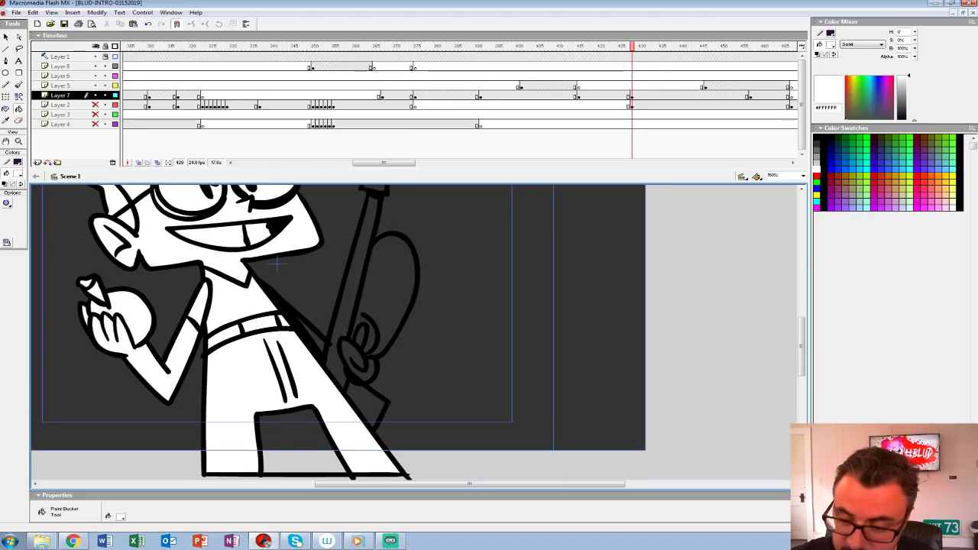
click(360, 252)
click(311, 335)
click(358, 360)
click(393, 290)
click(360, 336)
Step: Make Layer 2 visible again and return the playhead to frame 428
drag(277, 264, 232, 396)
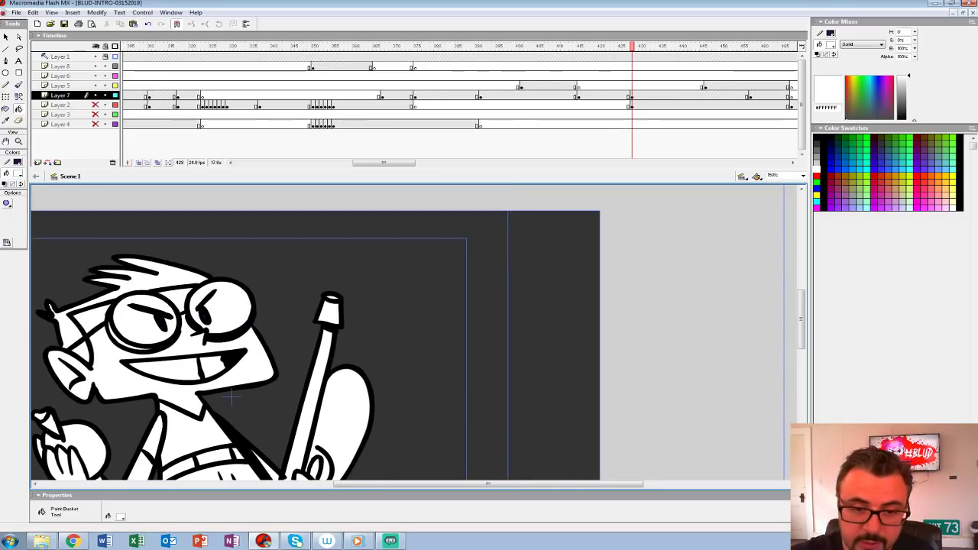
key(z)
alt+click(366, 282)
drag(366, 281, 357, 190)
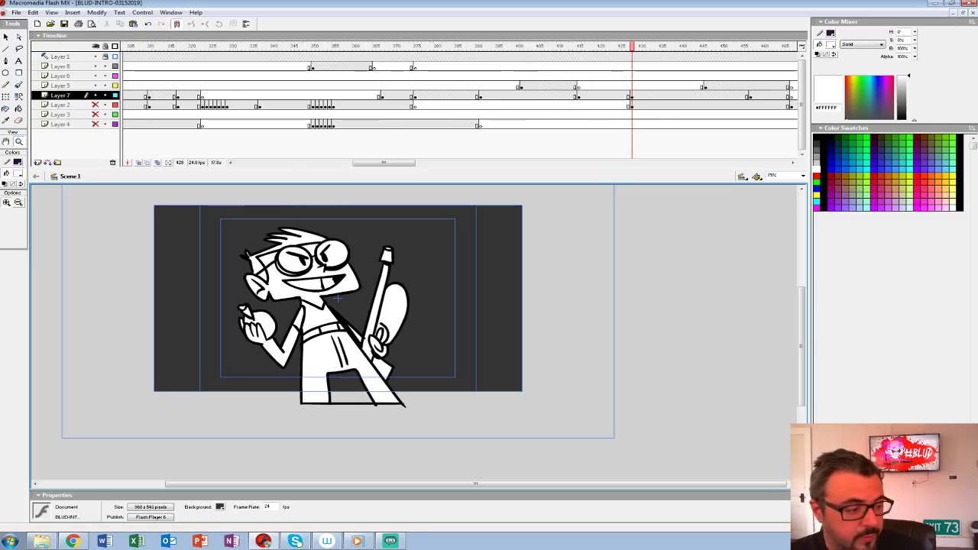
click(631, 96)
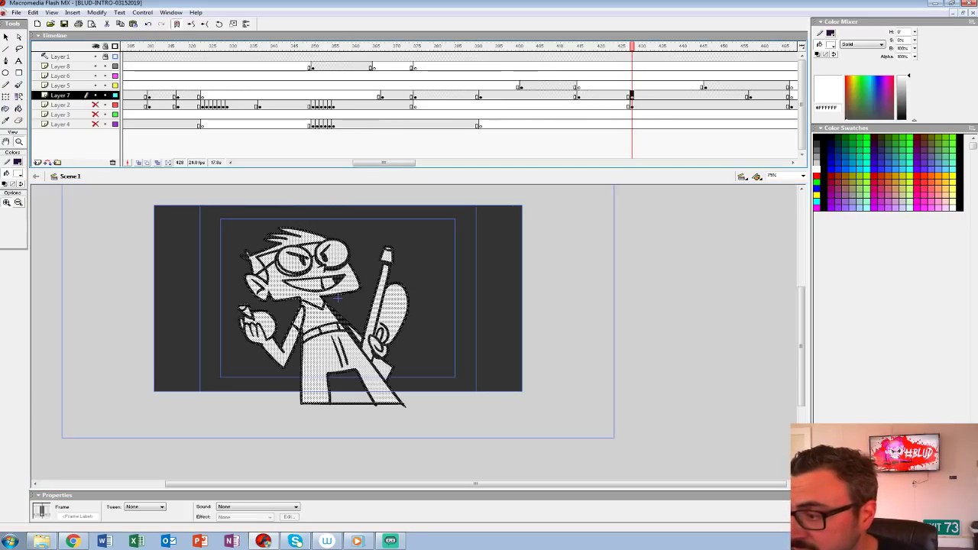
click(722, 87)
drag(384, 162, 417, 163)
click(485, 105)
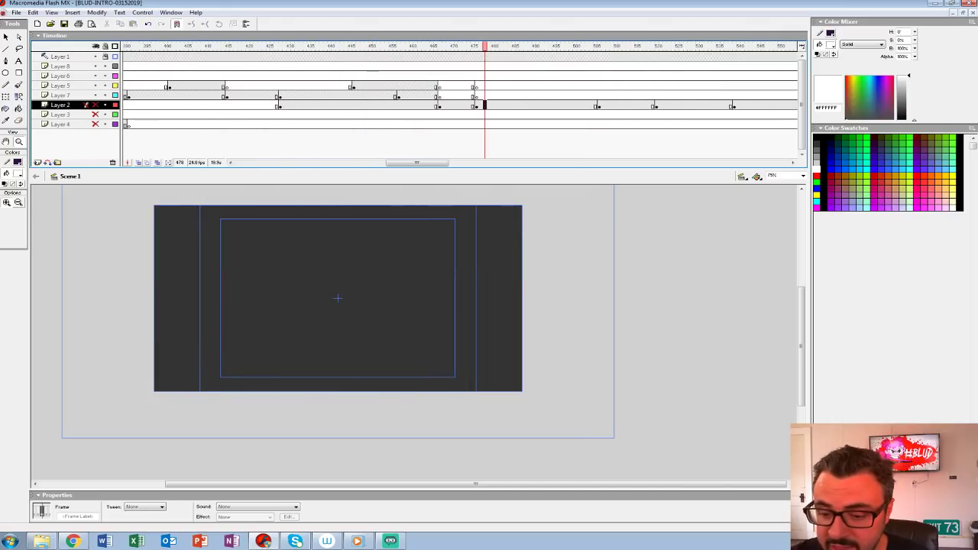
click(95, 105)
drag(485, 47, 285, 47)
Step: Group the filled goggled character artwork on Layer 7
click(280, 96)
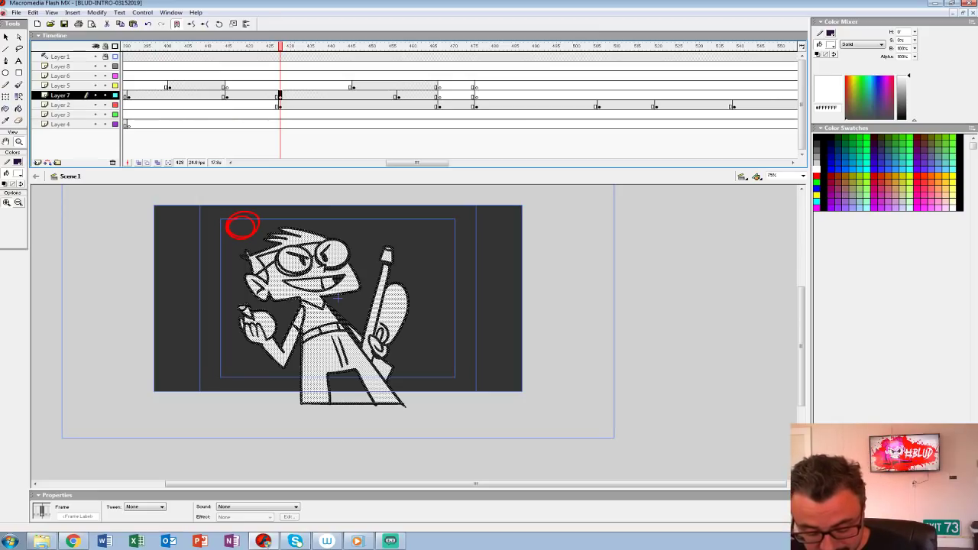
key(ctrl+1)
click(260, 87)
drag(280, 96, 284, 97)
key(ctrl+g)
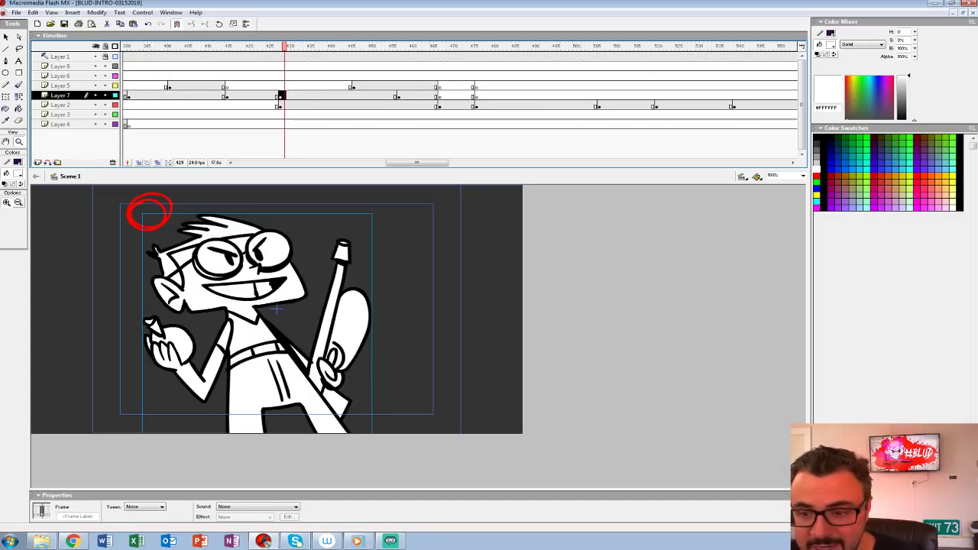
Step: Recolour the rough red circle on Layer 2 at frame 428 and fill its interior with light grey (#CCCCCC)
click(279, 104)
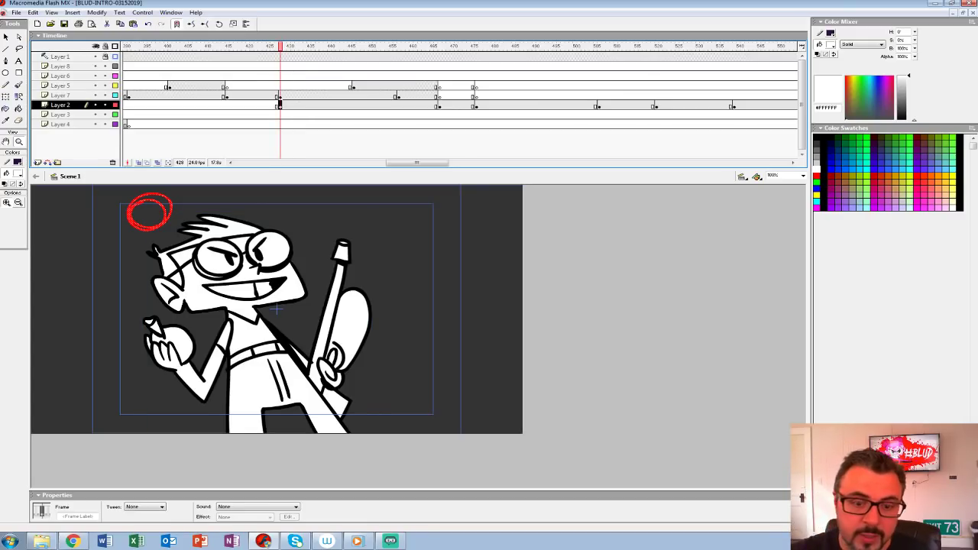
click(17, 173)
click(9, 223)
click(17, 173)
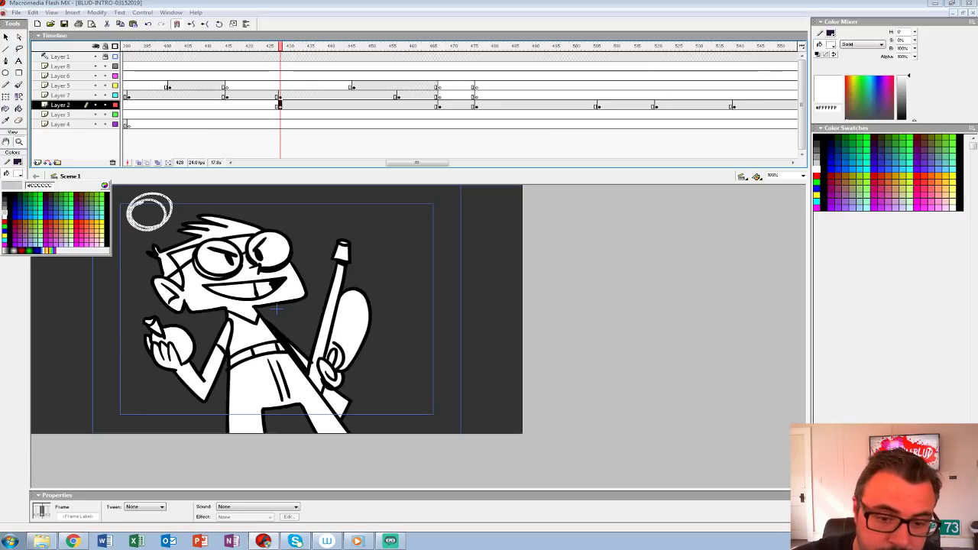
click(9, 218)
key(k)
click(149, 215)
click(161, 201)
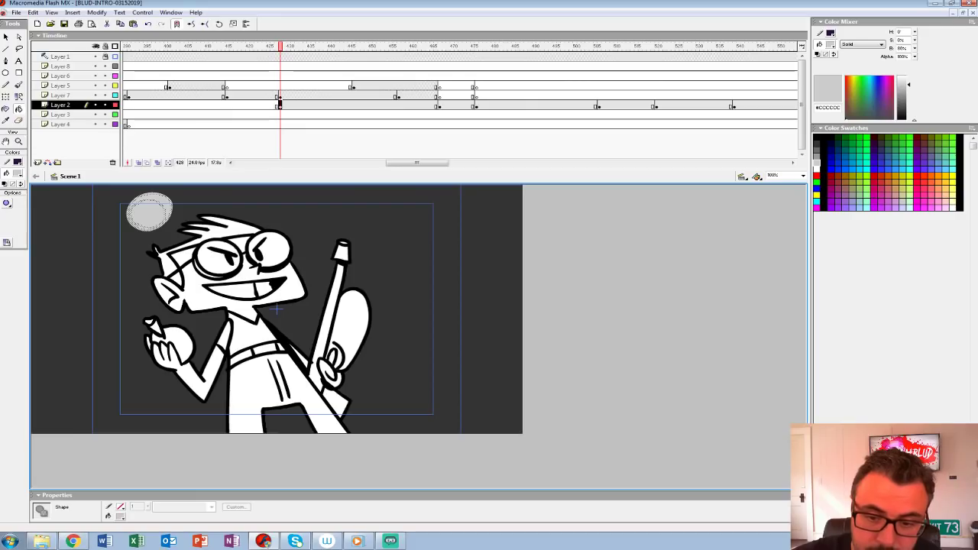
Step: Group the grey moon shape and nudge it left and slightly down, away from the character's head
click(280, 105)
key(ctrl+g)
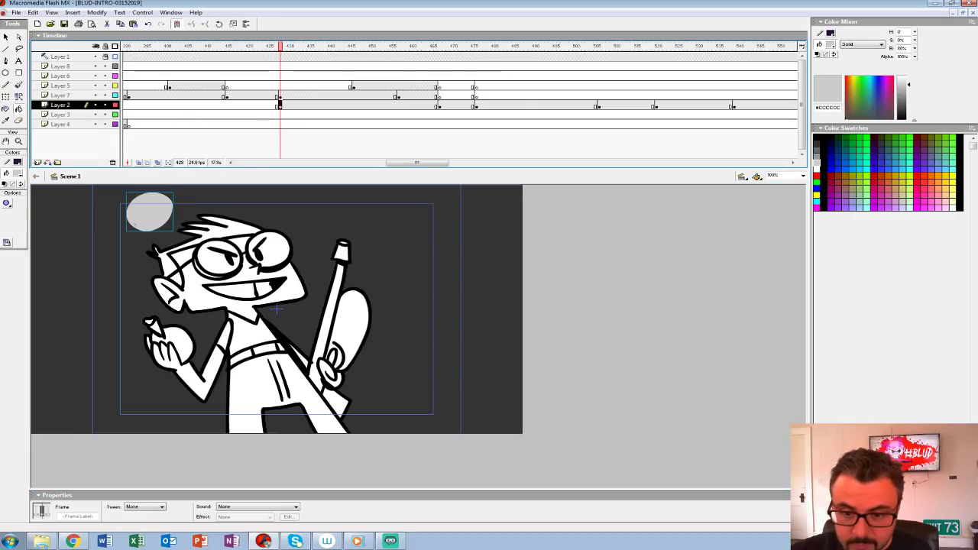
key(shift+Down)
key(shift+Left)
key(shift+Left)
key(shift+Left)
key(shift+Left)
key(shift+Left)
key(shift+Left)
key(shift+Down)
key(shift+Up)
Step: Brush light grey (#CCCCCC) cloud strokes along the top of the background on Layer 2, undoing the last stroke
click(17, 173)
click(8, 216)
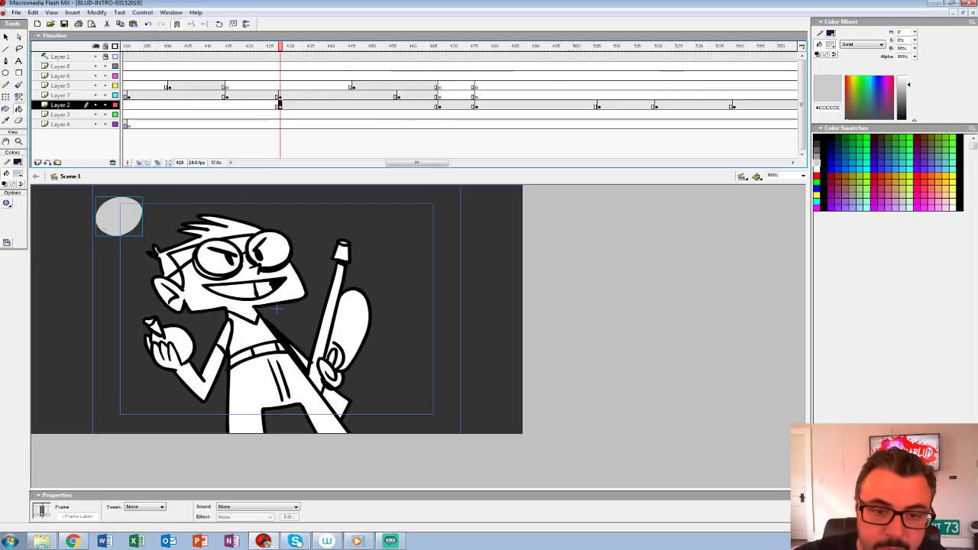
click(19, 84)
drag(163, 195, 281, 197)
drag(485, 222, 523, 246)
key(ctrl+z)
Step: Brush a large rounded tree outline and bare branches in light grey at the right edge of the background
key(ctrl+2)
drag(663, 264, 538, 252)
mouse_move(538, 246)
mouse_down()
mouse_move(576, 272)
mouse_move(576, 399)
mouse_move(633, 413)
mouse_up()
drag(504, 285, 617, 372)
mouse_move(565, 336)
mouse_down()
mouse_move(492, 313)
mouse_move(556, 309)
mouse_move(540, 284)
mouse_up()
mouse_move(588, 264)
mouse_down()
mouse_move(554, 236)
mouse_move(515, 227)
mouse_move(540, 223)
mouse_move(519, 196)
mouse_up()
mouse_move(519, 197)
mouse_down()
mouse_move(576, 236)
mouse_move(522, 220)
mouse_up()
Step: Brush a second rounded tree outline with a branch in light grey at the lower left of the background
drag(306, 329, 485, 321)
drag(131, 372, 239, 466)
drag(181, 431, 217, 390)
drag(217, 389, 182, 446)
Step: Brush more light grey clouds to the right of the character's head and at the left edge of the sky
mouse_move(489, 306)
mouse_down()
mouse_move(440, 333)
mouse_move(323, 364)
mouse_up()
drag(408, 251, 460, 253)
drag(302, 373, 440, 373)
mouse_move(166, 309)
mouse_down()
mouse_move(195, 305)
mouse_move(152, 308)
mouse_move(175, 295)
mouse_up()
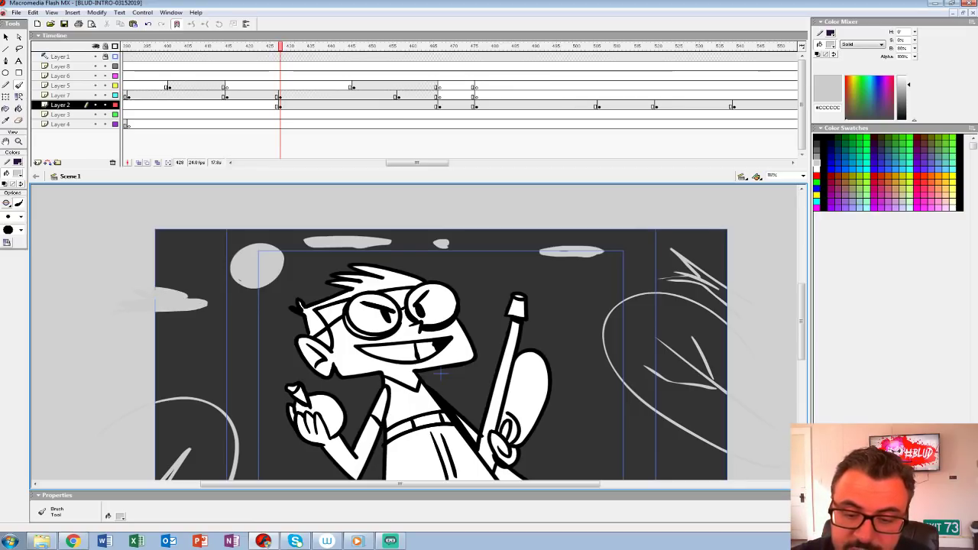
drag(441, 373, 259, 374)
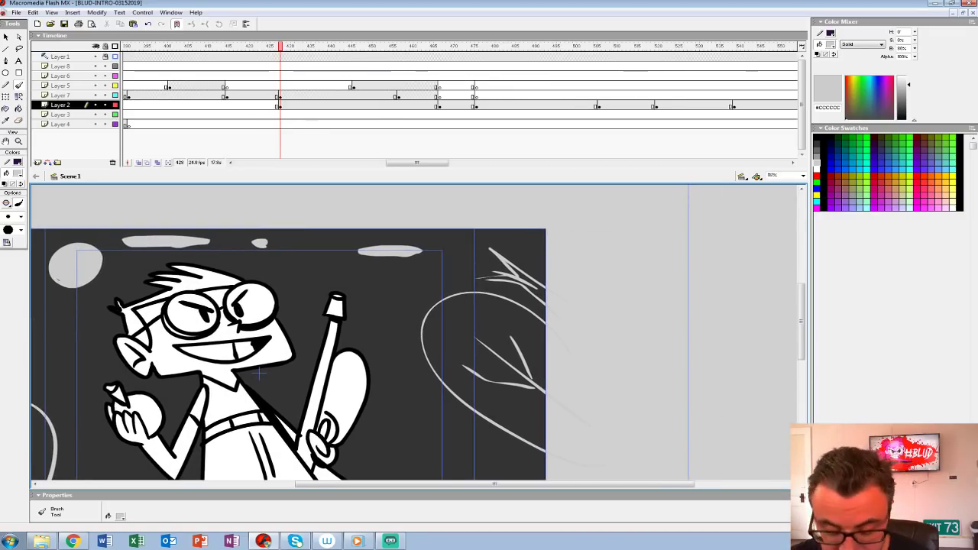
Step: Group all the grey background artwork on Layer 2 at frame 428
key(ctrl+1)
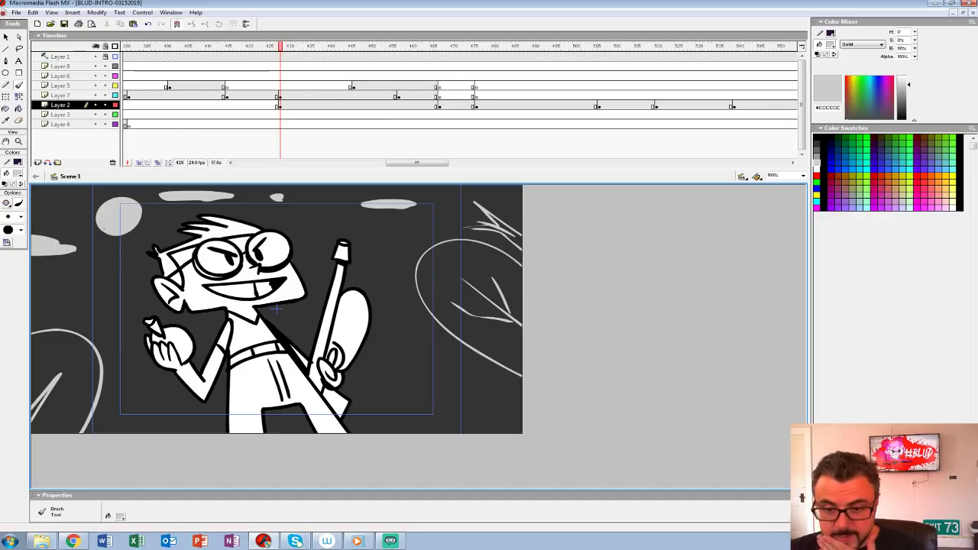
click(279, 105)
key(ctrl+g)
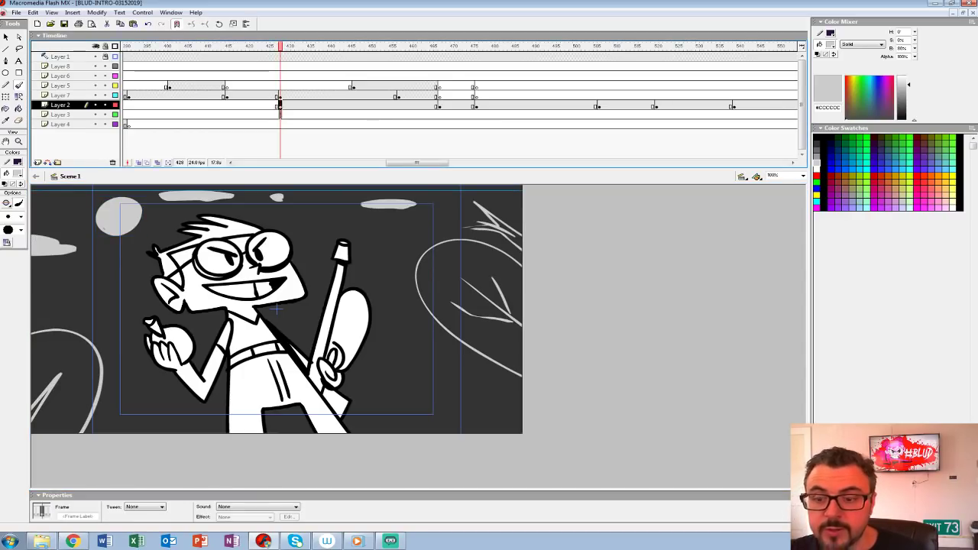
Step: Move the background keyframe at frame 428 to Layer 4 and end it with a blank keyframe aligned with Layer 2's next keyframe
click(279, 114)
click(279, 124)
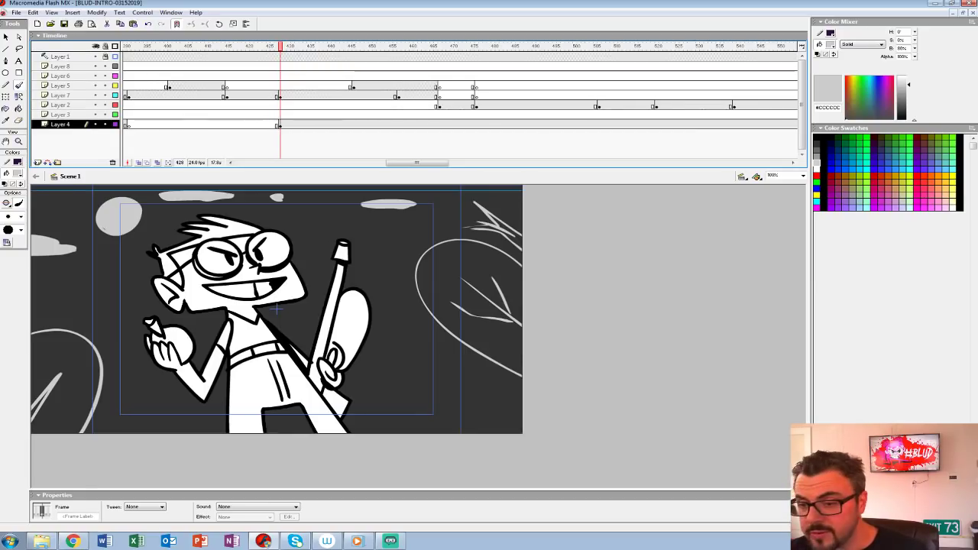
click(439, 124)
key(F7)
Step: Play and scrub through the goggled character's shot from before frame 428 to about frame 447 to check its timing
click(308, 96)
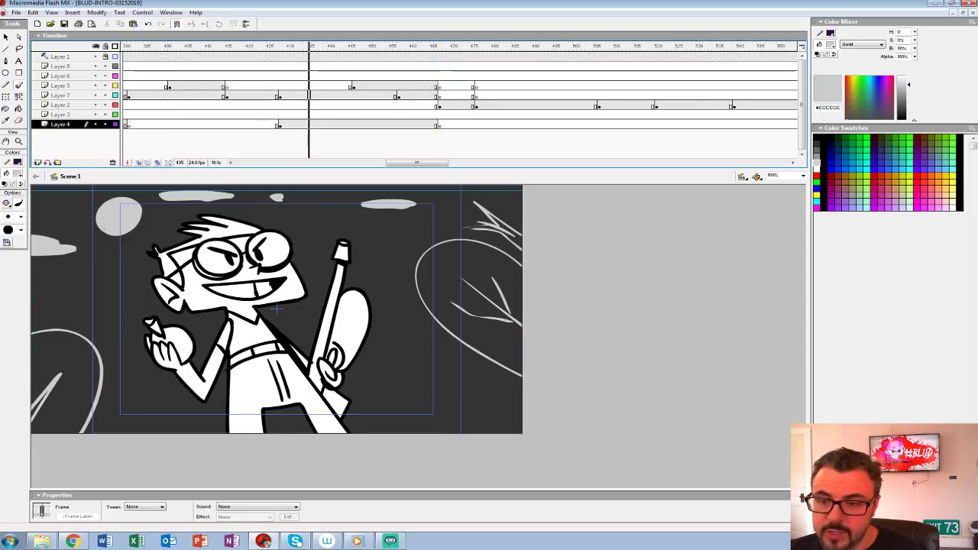
click(280, 96)
click(215, 85)
key(Return)
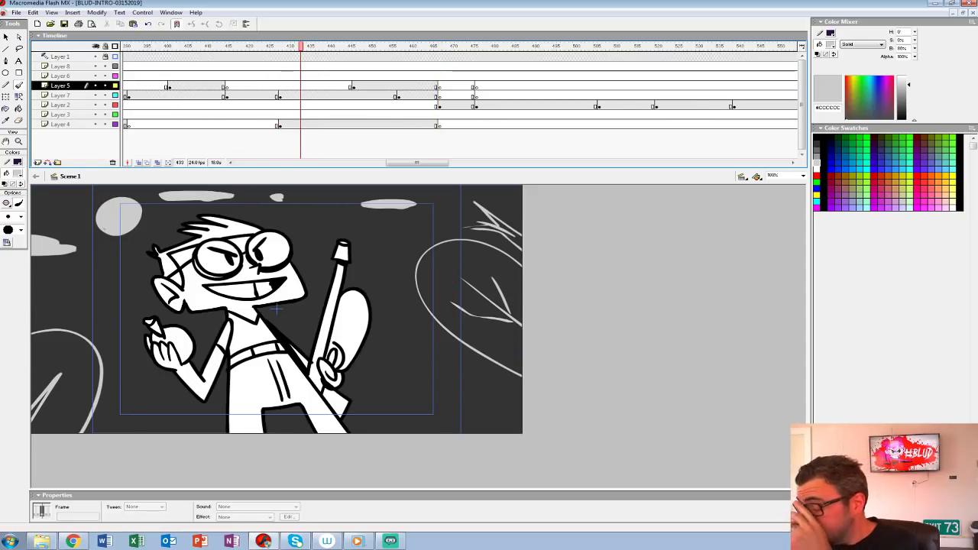
click(283, 96)
click(272, 95)
click(292, 95)
mouse_move(293, 46)
mouse_down()
mouse_move(373, 47)
mouse_move(363, 47)
mouse_up()
Step: Delete the rough red sketch on Layer 5 at frame 447 and hide the Layer 4 background
click(354, 86)
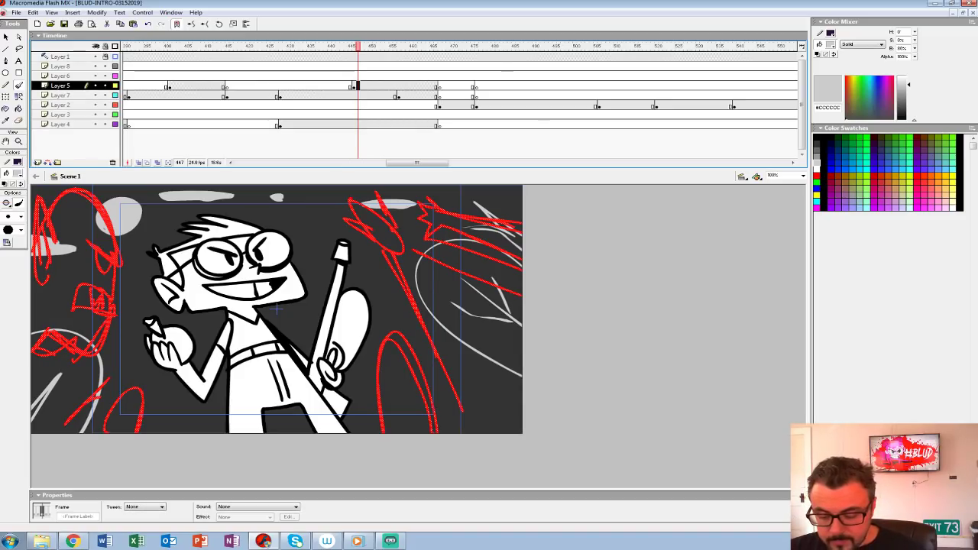
key(Delete)
click(95, 124)
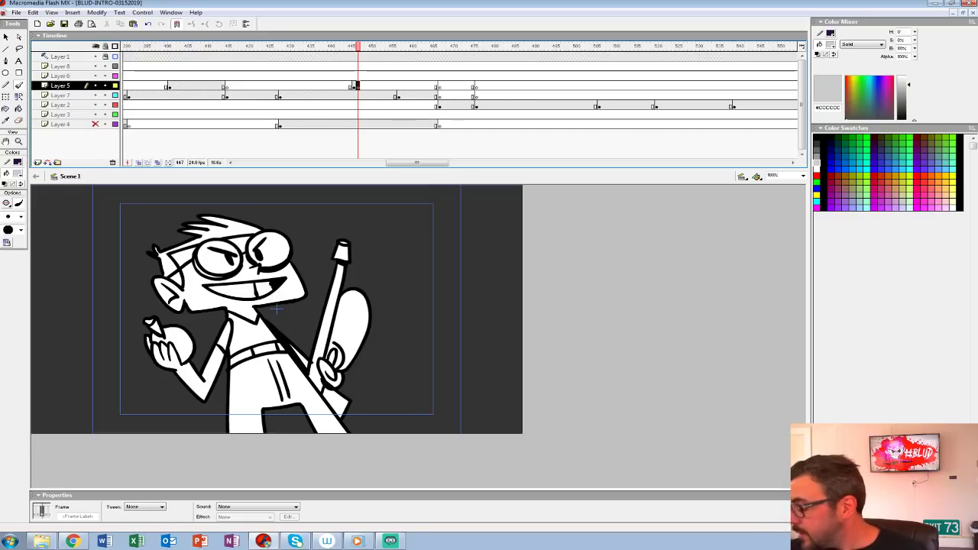
key(ctrl+2)
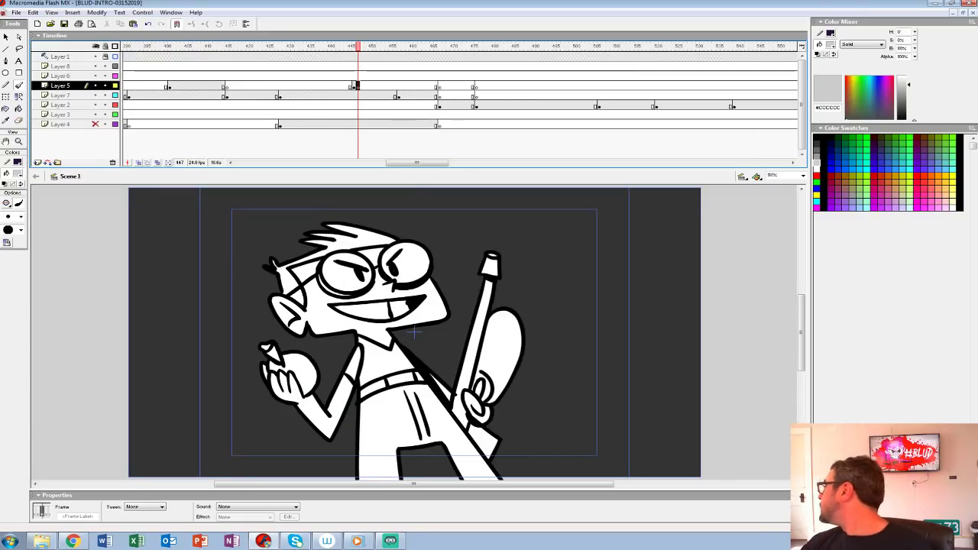
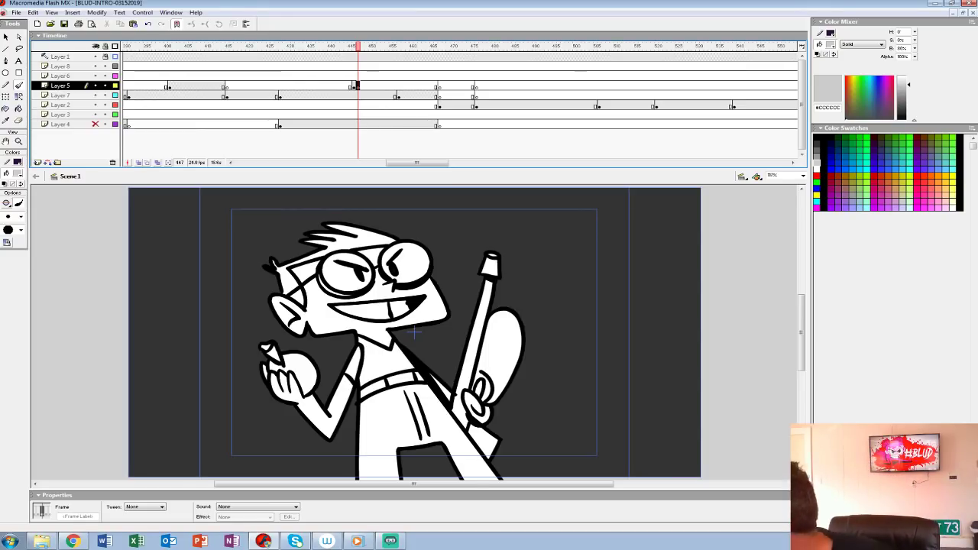
Step: Turn on onion skinning at frame 447 and ready the brush with a black #000000 fill over the rough red sketch
click(138, 162)
mouse_move(414, 332)
mouse_down()
mouse_move(361, 310)
mouse_move(335, 332)
mouse_up()
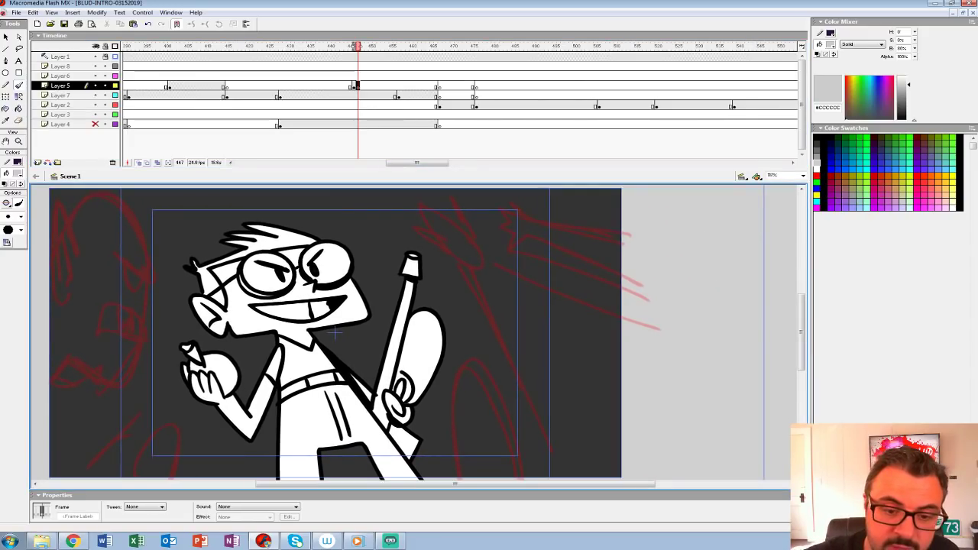
click(17, 174)
click(5, 194)
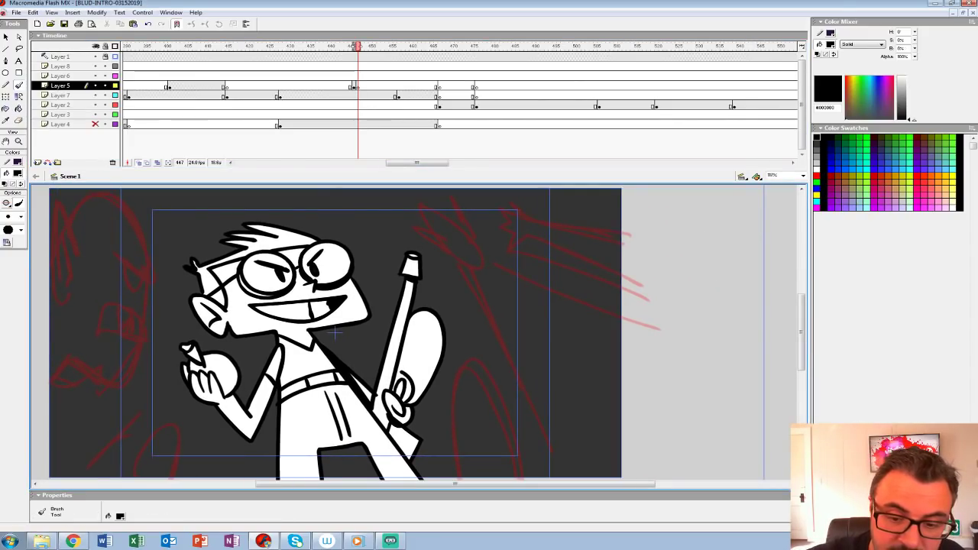
mouse_move(89, 330)
mouse_down()
mouse_move(111, 307)
mouse_move(149, 333)
mouse_up()
key(ctrl+z)
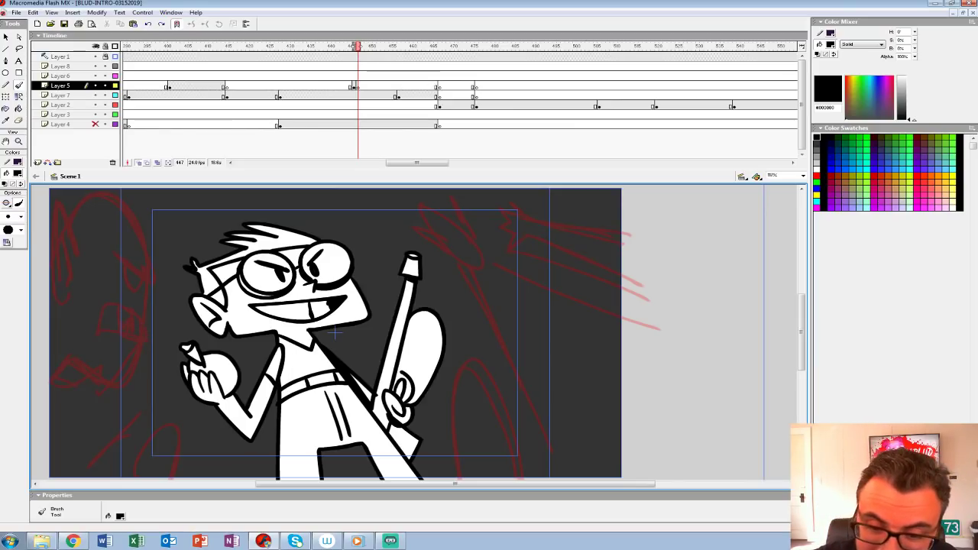
Step: Ink the large creature's head at the stage's left edge in black, with its ear, eye and open mouth
mouse_move(110, 253)
mouse_down()
mouse_move(155, 287)
mouse_move(120, 199)
mouse_move(73, 243)
mouse_move(81, 258)
mouse_up()
drag(49, 302, 71, 290)
drag(55, 222, 55, 283)
mouse_move(145, 284)
mouse_down()
mouse_move(147, 324)
mouse_move(101, 297)
mouse_move(160, 339)
mouse_move(117, 387)
mouse_move(48, 383)
mouse_up()
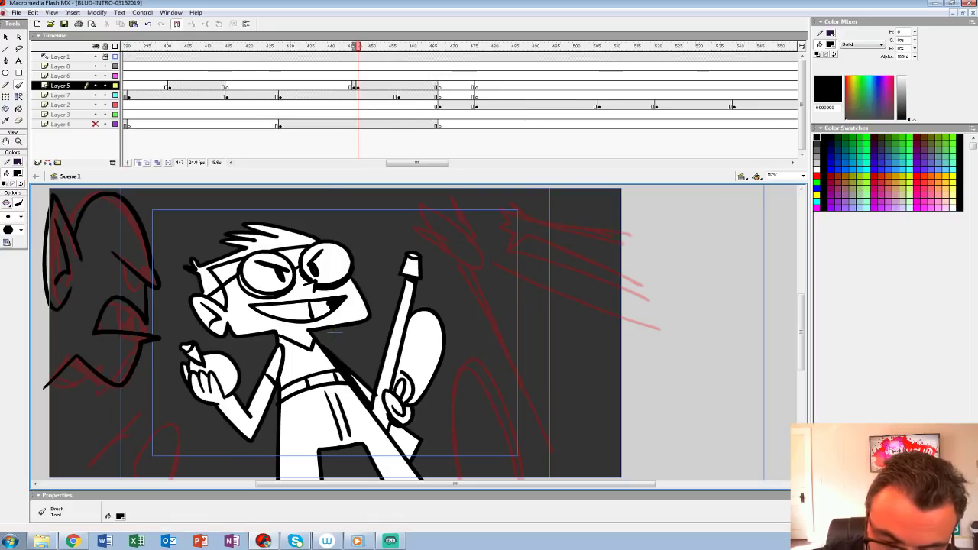
mouse_move(119, 303)
mouse_down()
mouse_move(134, 330)
mouse_move(136, 319)
mouse_up()
drag(124, 266, 142, 292)
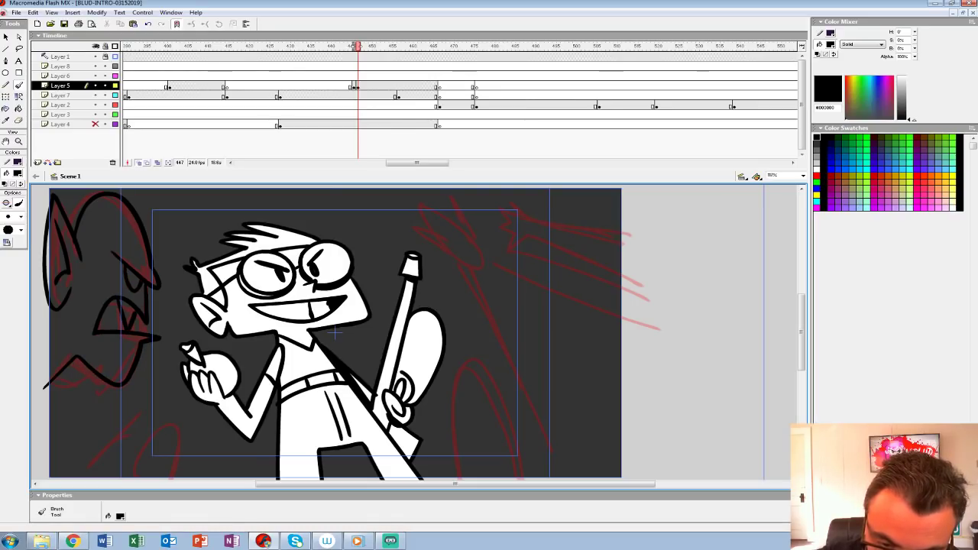
Step: Ink the clawed hand and forearm below the left creature's head and close its outlines past the stage edge
scroll(397, 332, down, 3)
mouse_move(61, 403)
mouse_down()
mouse_move(120, 347)
mouse_move(113, 417)
mouse_up()
drag(121, 317, 100, 337)
mouse_move(154, 309)
mouse_down()
mouse_move(141, 357)
mouse_move(175, 317)
mouse_move(165, 336)
mouse_move(175, 321)
mouse_move(187, 362)
mouse_move(112, 415)
mouse_move(53, 414)
mouse_up()
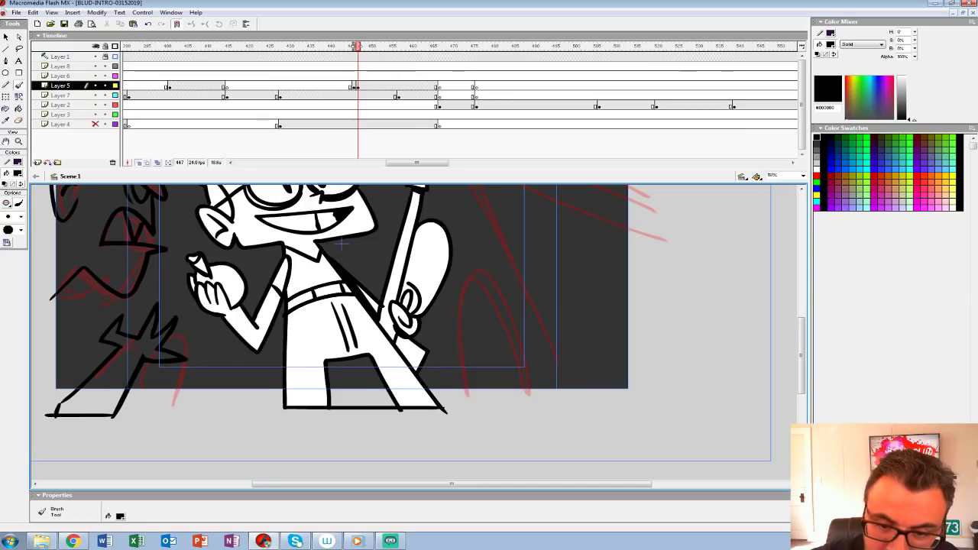
drag(229, 290, 305, 364)
drag(146, 320, 158, 344)
Step: Ink the spiky-haired creature on the right, drawing its head, face, collar and long body lines over the red sketch
mouse_move(417, 318)
mouse_down()
mouse_move(412, 341)
mouse_move(388, 347)
mouse_move(418, 320)
mouse_move(433, 223)
mouse_move(153, 307)
mouse_move(164, 346)
mouse_up()
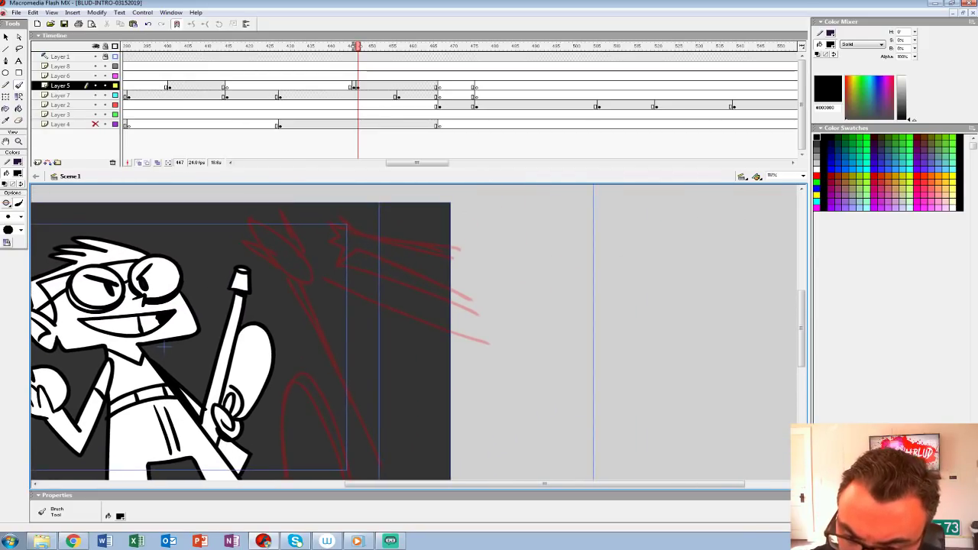
mouse_move(251, 246)
mouse_down()
mouse_move(273, 262)
mouse_move(403, 481)
mouse_up()
key(ctrl+z)
drag(149, 330, 105, 352)
key(ctrl+z)
mouse_move(177, 247)
mouse_down()
mouse_move(256, 284)
mouse_move(232, 227)
mouse_move(219, 240)
mouse_move(189, 221)
mouse_move(182, 248)
mouse_up()
mouse_move(229, 305)
mouse_down()
mouse_move(208, 256)
mouse_move(237, 284)
mouse_move(313, 470)
mouse_up()
drag(236, 230, 409, 317)
drag(232, 263, 267, 246)
drag(245, 283, 269, 339)
drag(107, 358, 112, 376)
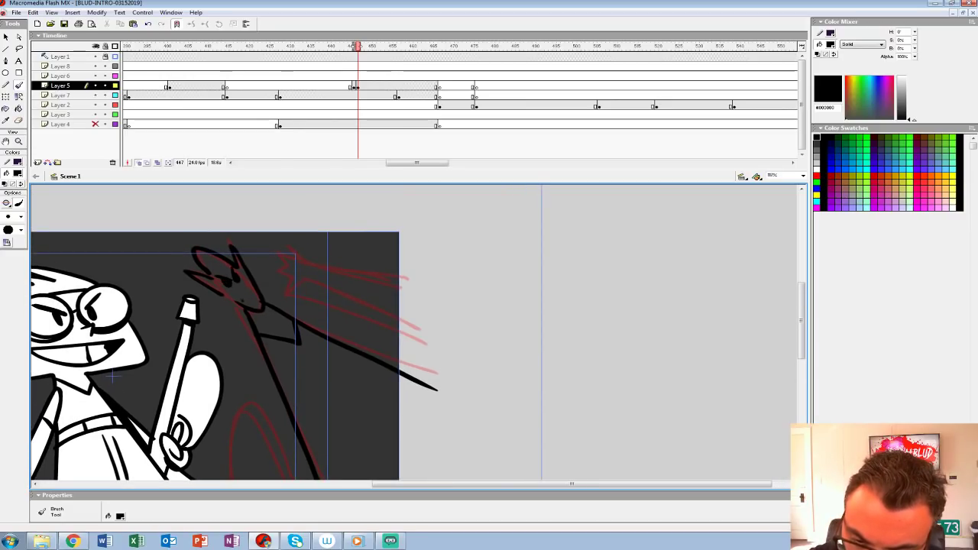
Step: Ink the rounded shape below the right creature and the clawed arm reaching in behind its head
drag(113, 377, 93, 286)
mouse_move(211, 440)
mouse_down()
mouse_move(229, 308)
mouse_move(271, 356)
mouse_move(291, 440)
mouse_up()
mouse_move(200, 380)
mouse_down()
mouse_move(209, 435)
mouse_move(335, 437)
mouse_up()
drag(306, 321, 294, 444)
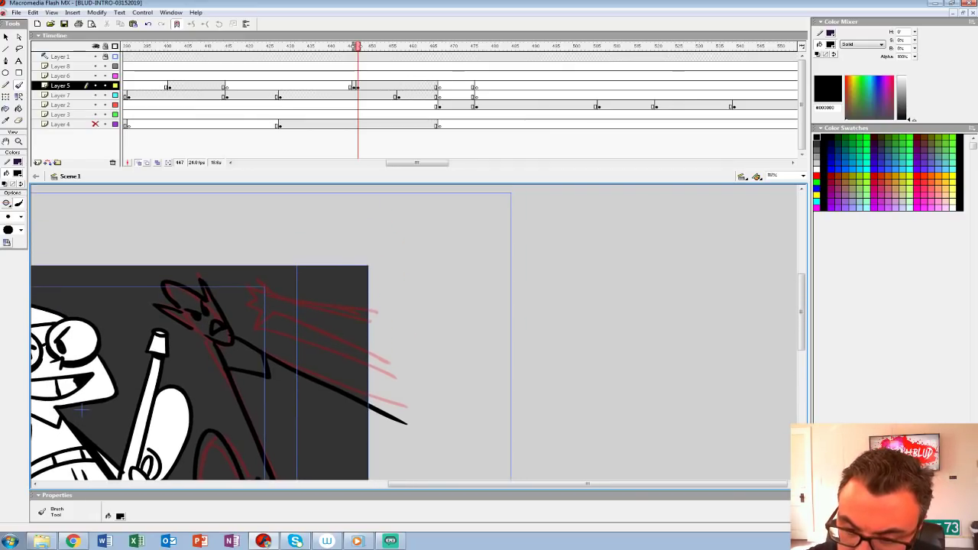
mouse_move(377, 355)
mouse_down()
mouse_move(271, 315)
mouse_move(251, 326)
mouse_move(260, 312)
mouse_move(250, 281)
mouse_move(261, 276)
mouse_move(275, 297)
mouse_move(379, 311)
mouse_move(375, 355)
mouse_up()
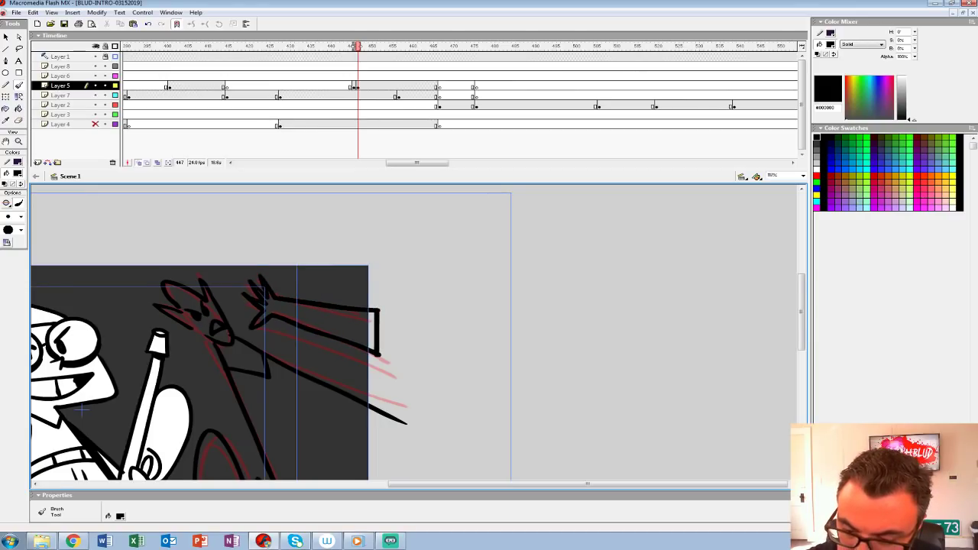
Step: Close the right creature's body outlines with straight black lines beyond the stage's right and bottom edges
drag(344, 412, 349, 239)
drag(348, 291, 348, 339)
drag(382, 228, 382, 433)
drag(318, 432, 384, 433)
mouse_move(336, 329)
mouse_down()
mouse_move(724, 329)
mouse_move(695, 360)
mouse_up()
Step: Move the inked creatures' keyframe on Layer 5 from frame 447 to frame 446, replacing the rough sketch
click(358, 87)
drag(357, 86, 354, 86)
key(ctrl+1)
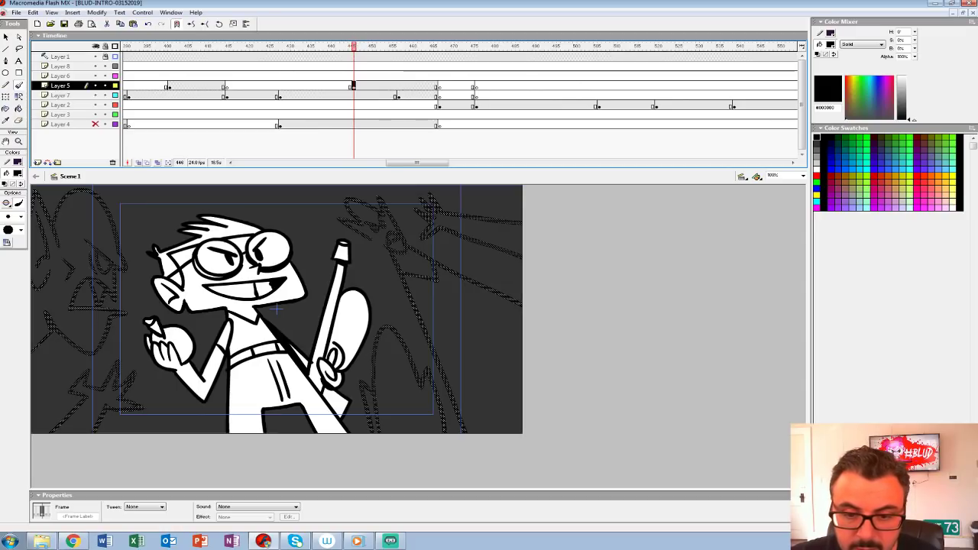
key(comma)
key(period)
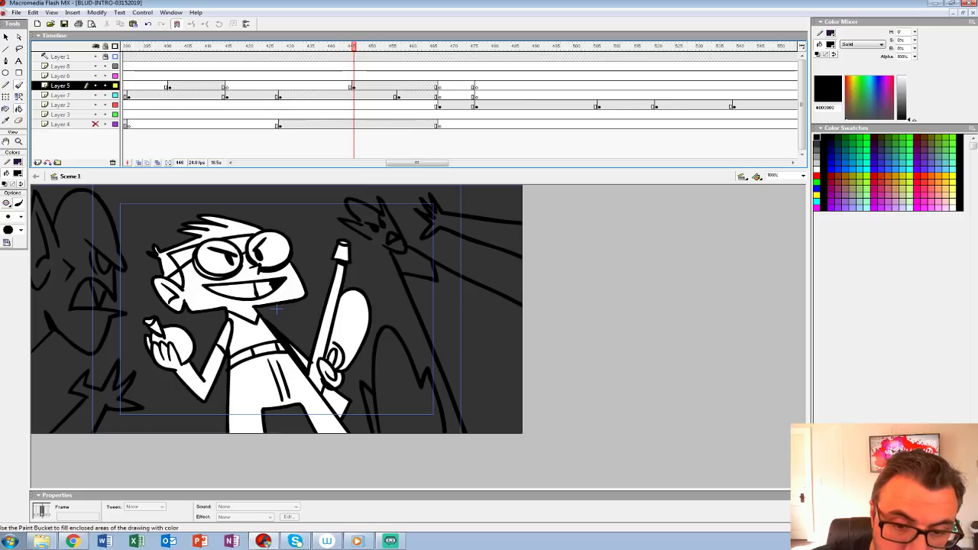
Step: Check the earlier creature shot, set the Paint Bucket fill to light grey #CCCCCC, and return to Layer 5 at frame 454
key(comma)
click(239, 96)
key(comma)
key(comma)
key(comma)
key(comma)
key(comma)
key(comma)
key(comma)
key(comma)
key(comma)
key(comma)
key(comma)
key(comma)
key(comma)
key(comma)
key(comma)
key(comma)
key(comma)
key(comma)
key(comma)
key(comma)
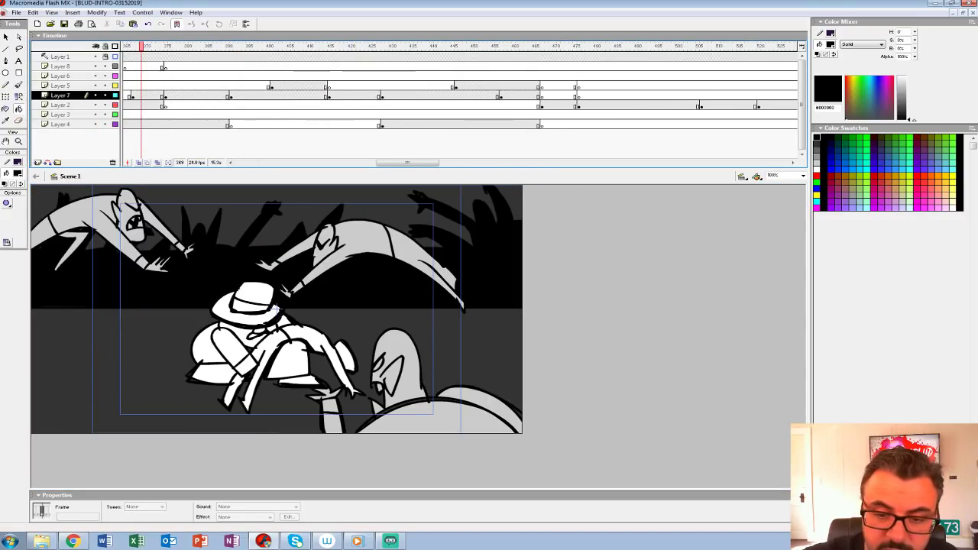
click(18, 174)
click(5, 217)
click(489, 87)
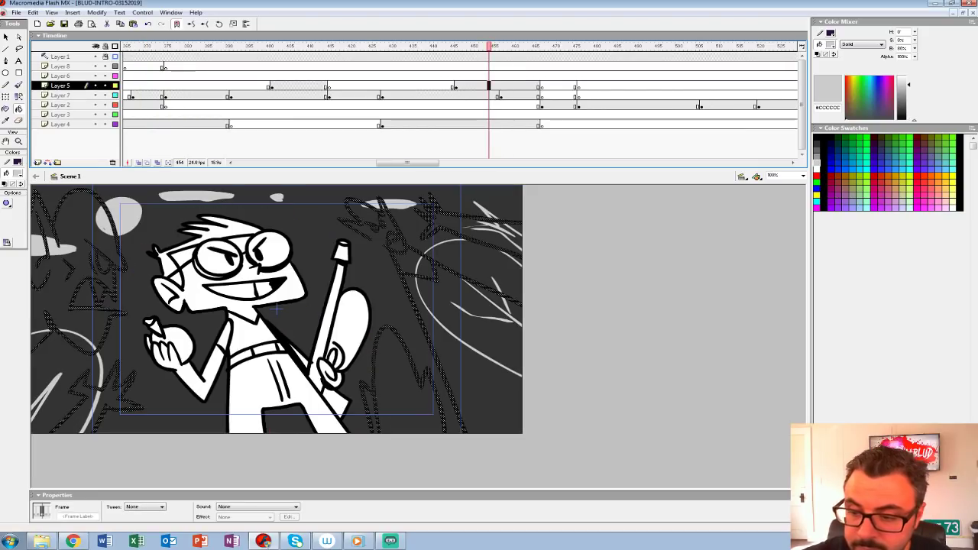
Step: Fill the left creature's face, eye, mouth and hand, and the right creature's body and lower rounded shape, with light grey
click(84, 230)
click(104, 396)
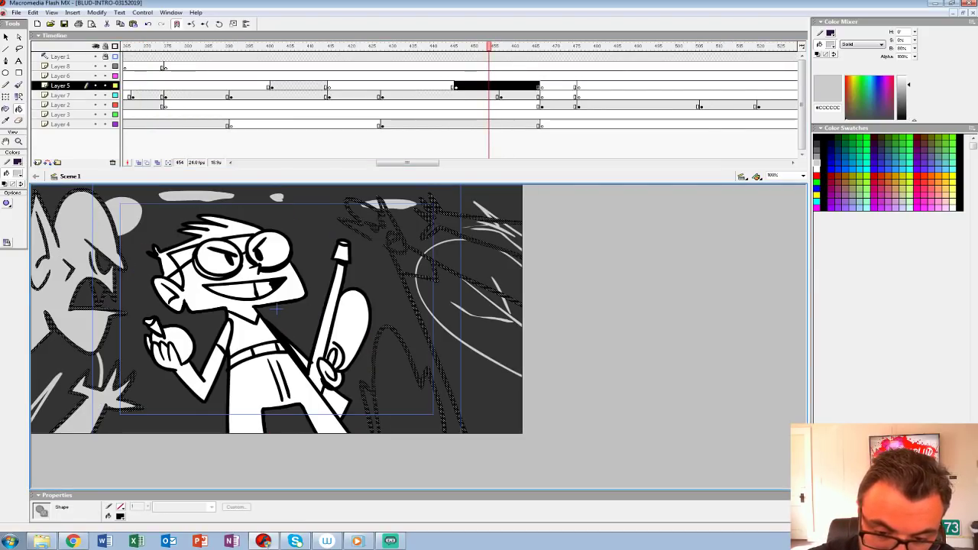
click(90, 293)
click(103, 264)
click(405, 378)
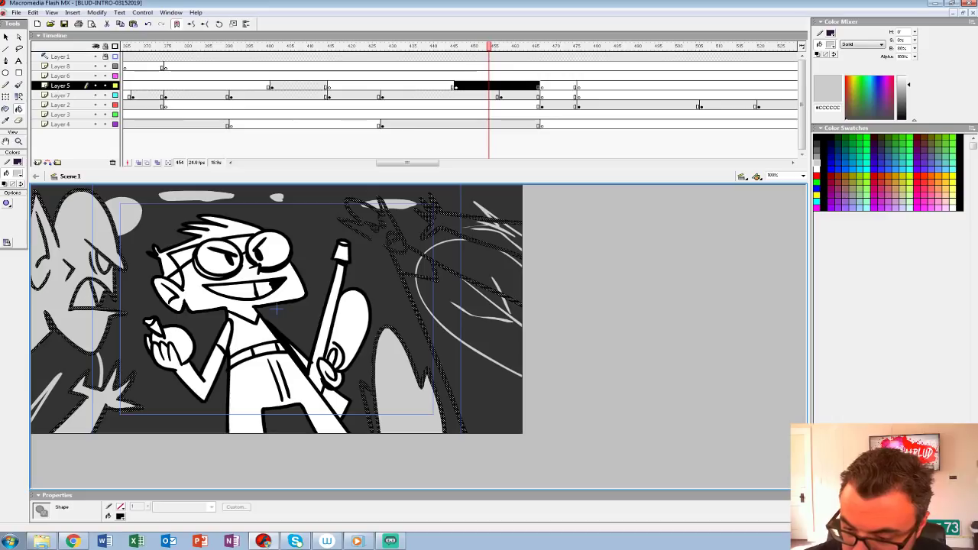
click(475, 344)
click(418, 265)
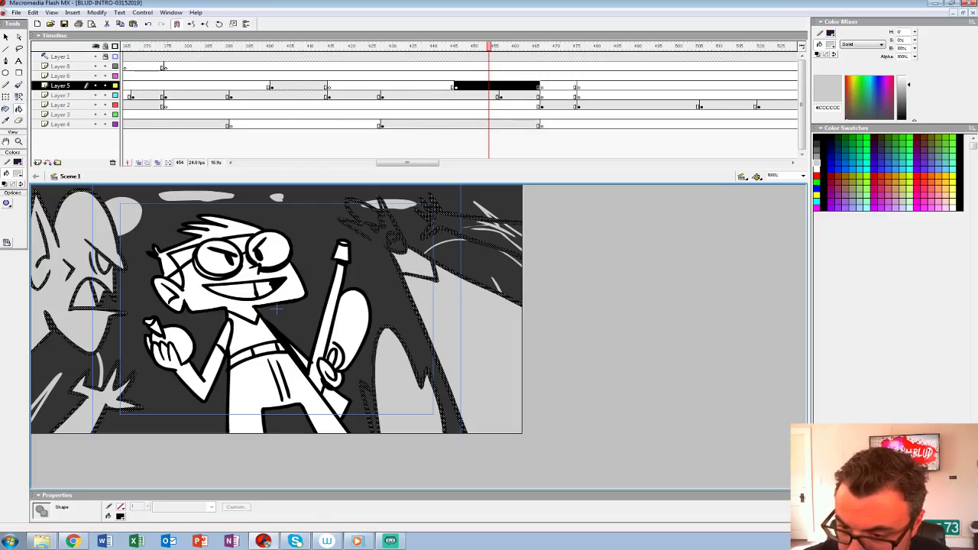
Step: Deselect the artwork and brush light grey over the gaps in the right creatures' outlines
key(ctrl+shift+w)
drag(489, 351, 329, 277)
key(b)
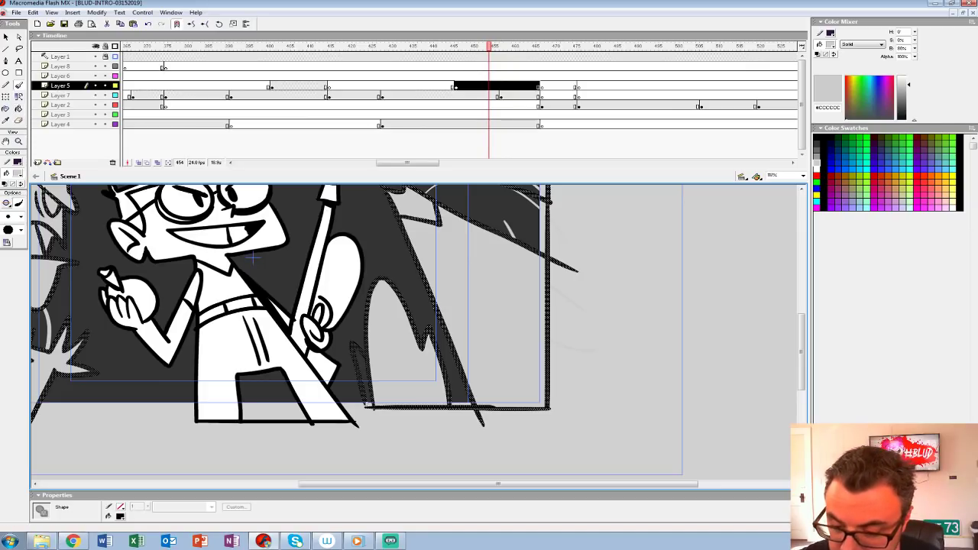
key(ctrl+shift+a)
mouse_move(459, 291)
mouse_down()
mouse_move(383, 414)
mouse_move(351, 403)
mouse_up()
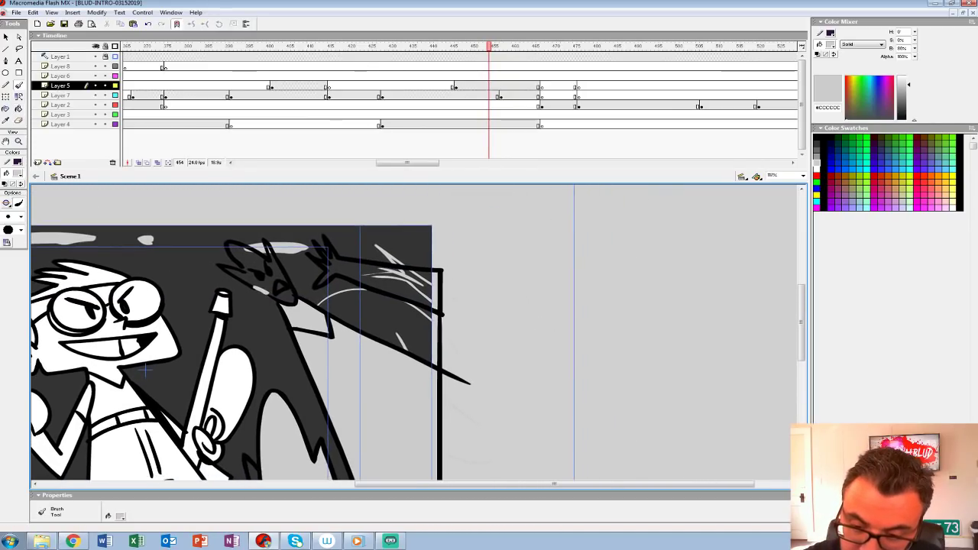
key(k)
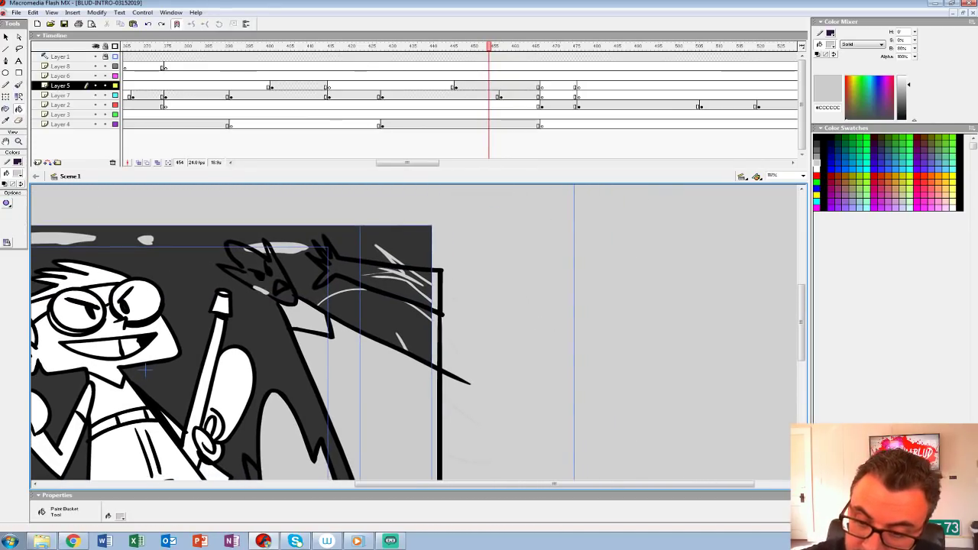
drag(366, 367, 339, 326)
Step: Hide Layers 7, 2, 3 and 4 and patch the remaining outline gaps around the right creature's head and lower shape
drag(95, 95, 95, 124)
click(351, 237)
drag(117, 328, 97, 288)
key(b)
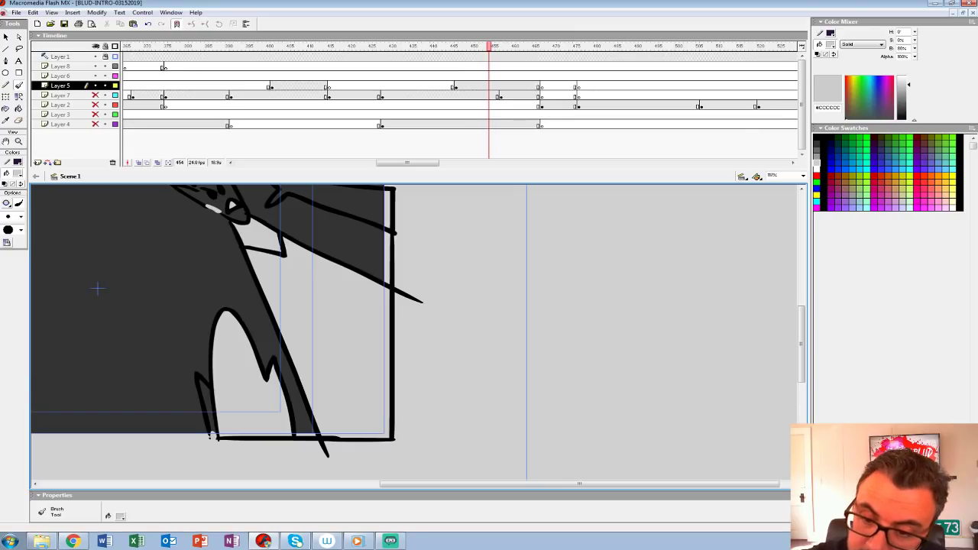
key(k)
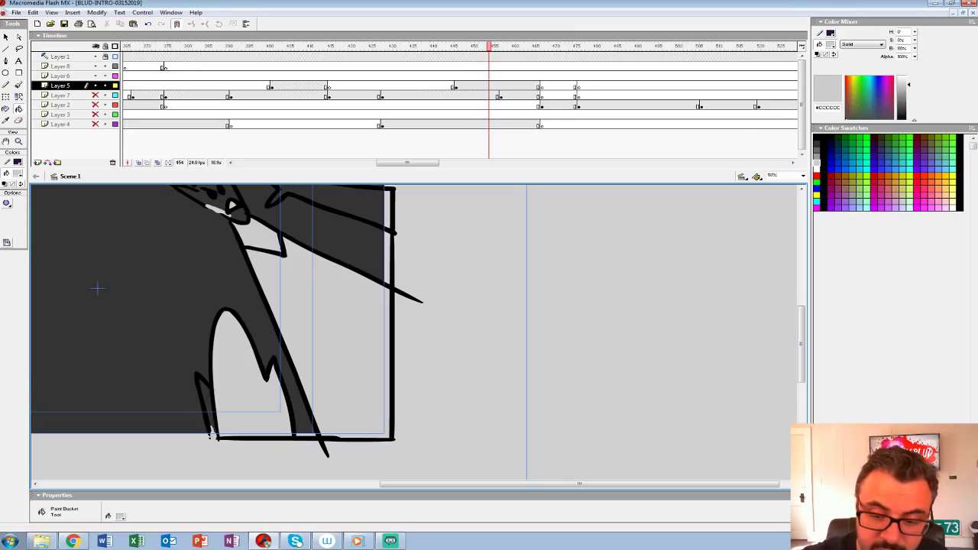
drag(97, 288, 95, 373)
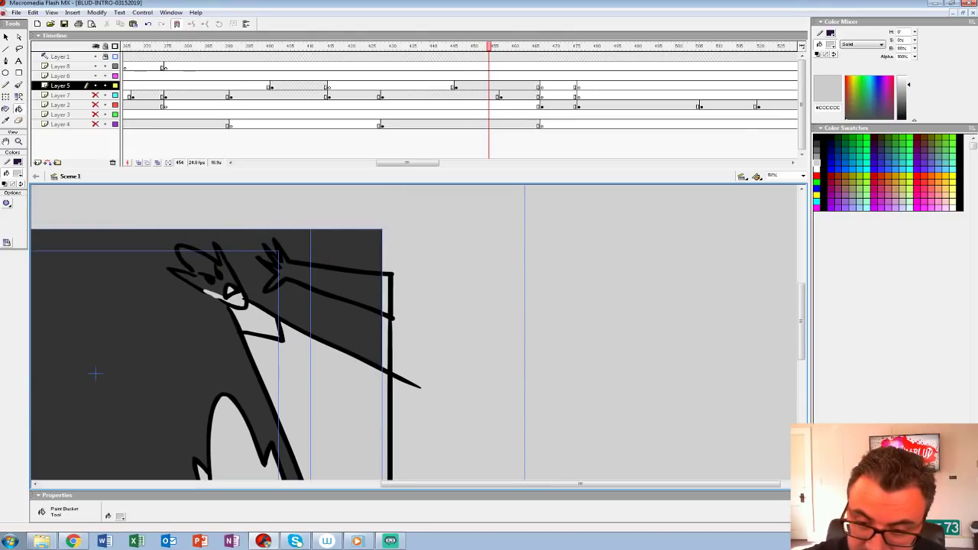
key(b)
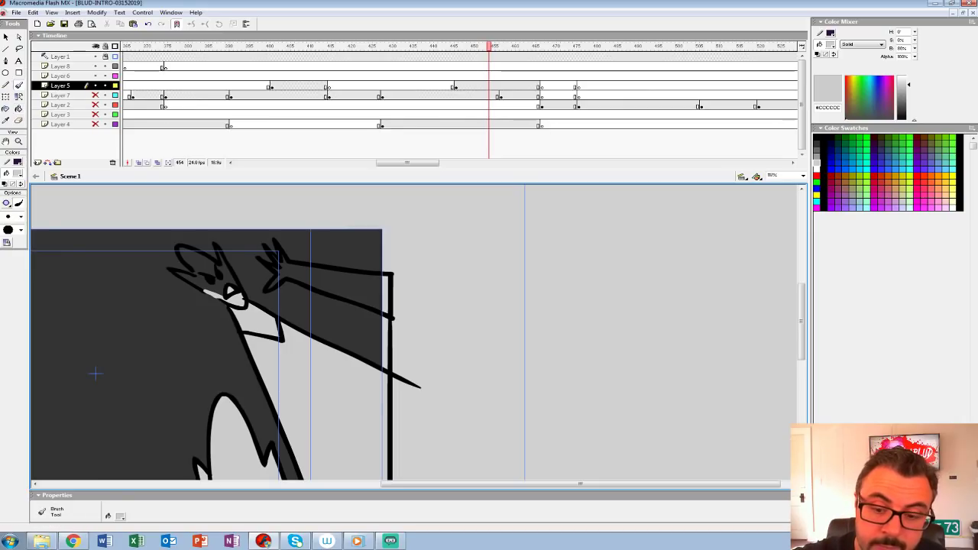
key(k)
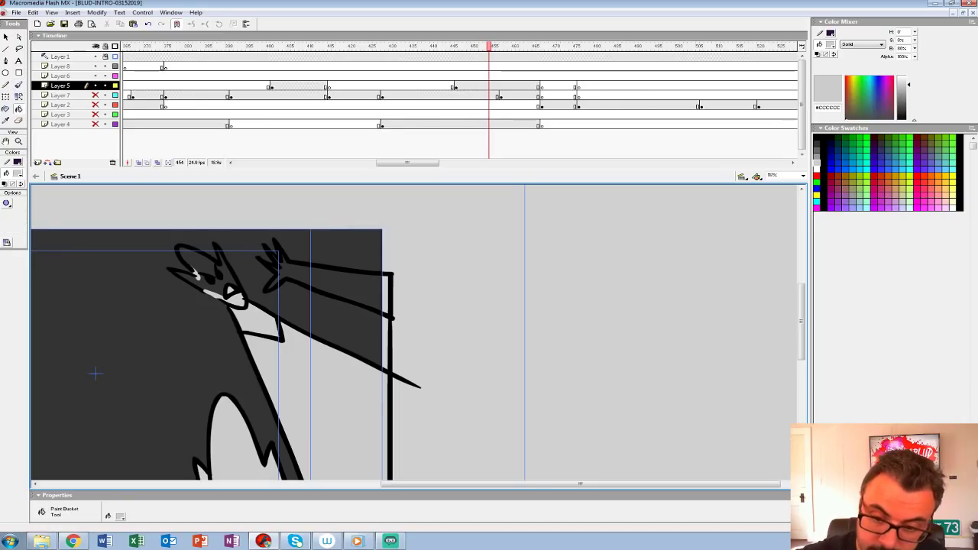
Step: Fill the right creature's head, face and reaching arm with light grey
click(197, 259)
click(217, 285)
click(329, 283)
drag(94, 373, 276, 309)
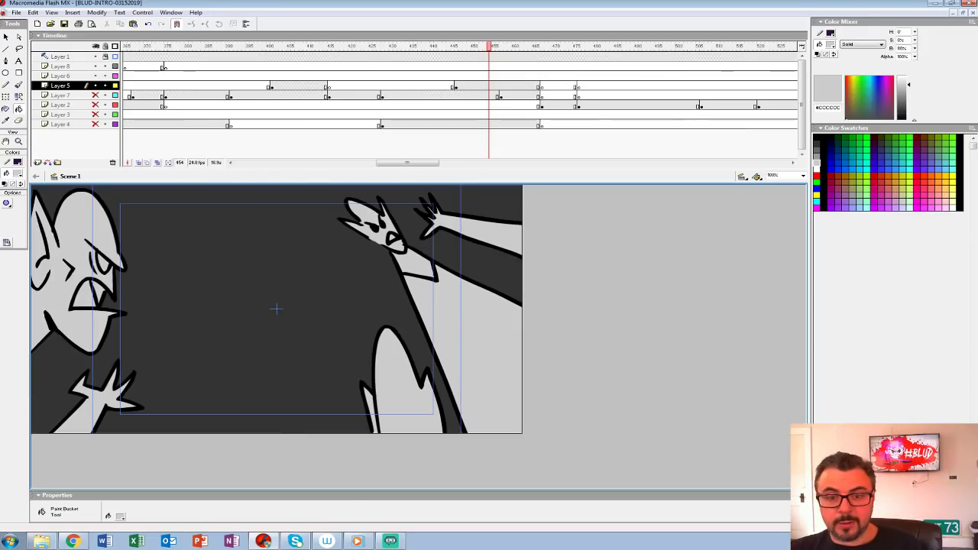
Step: Show Layers 7, 2, 3 and 4 again and play the shot from frame 428 to check the creatures' entrance
drag(96, 96, 96, 124)
mouse_move(489, 46)
mouse_down()
mouse_move(467, 47)
mouse_move(496, 46)
mouse_up()
click(428, 76)
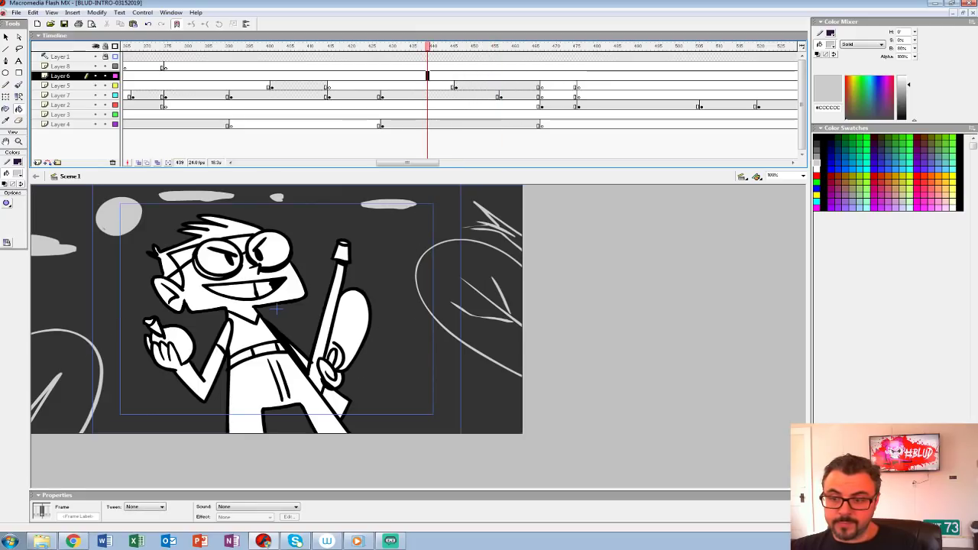
click(381, 124)
key(Return)
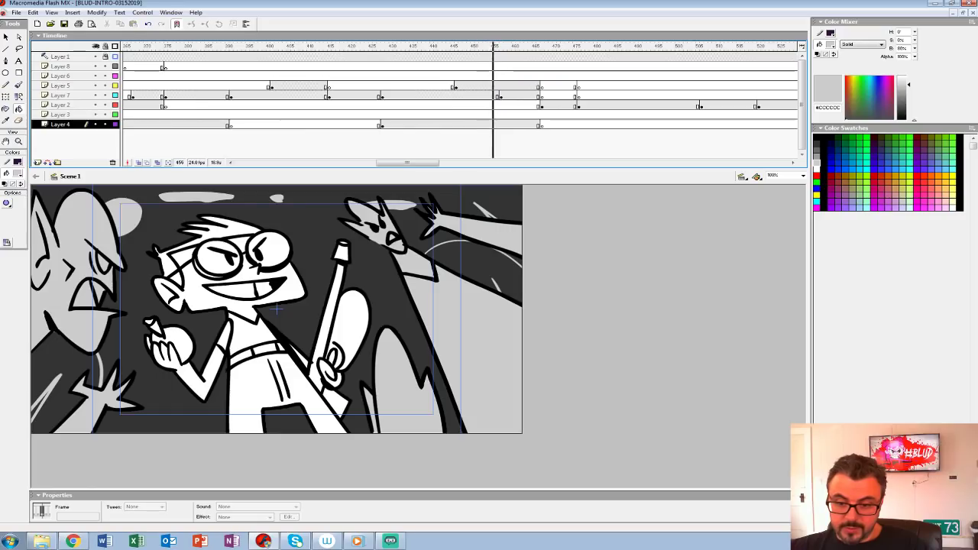
Step: Insert a blank keyframe on Layer 7 at frame 458, turn on onion skinning, and hide all other layers
click(505, 96)
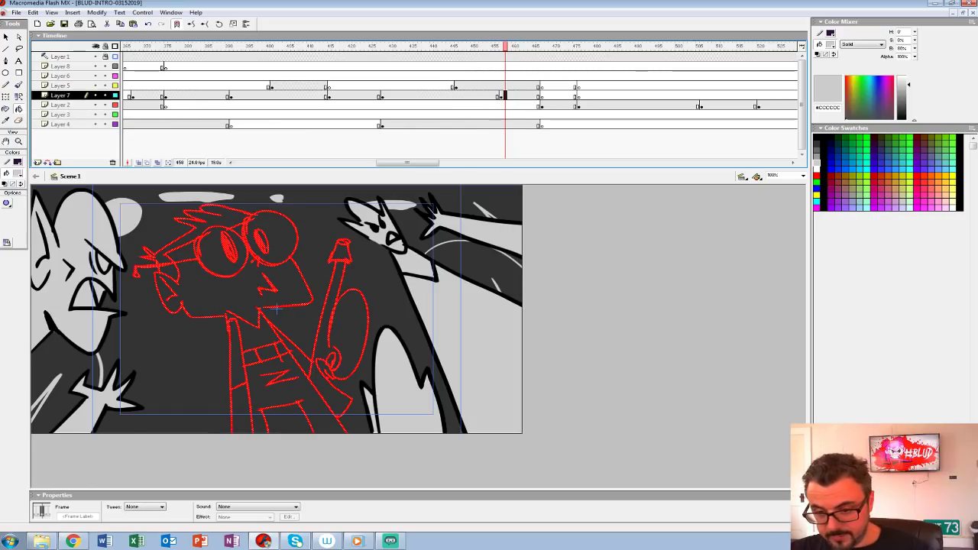
key(F7)
key(ctrl+2)
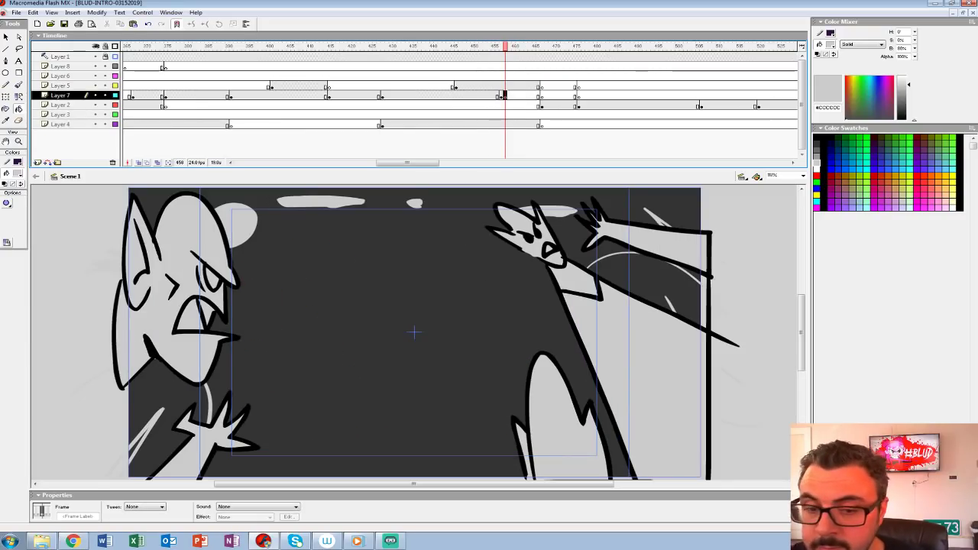
click(139, 163)
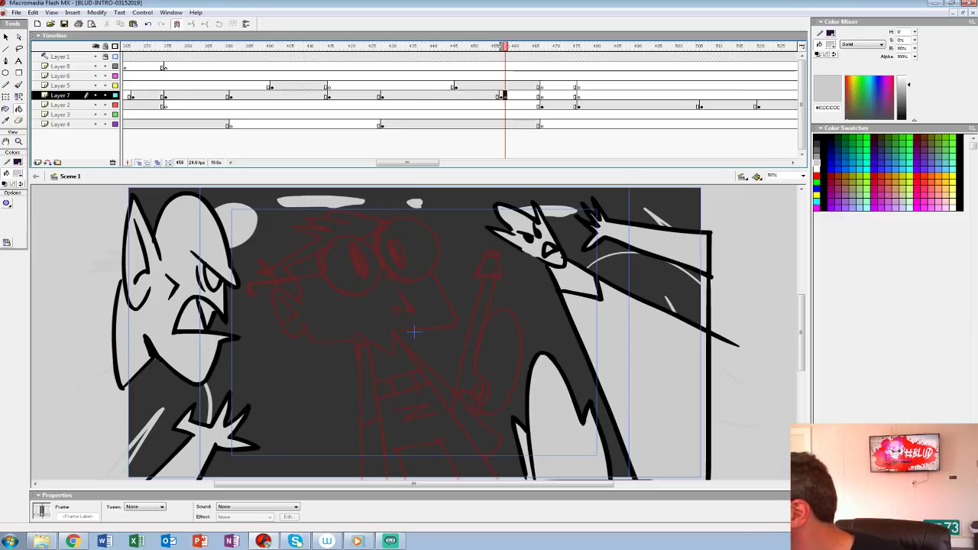
drag(94, 104, 95, 123)
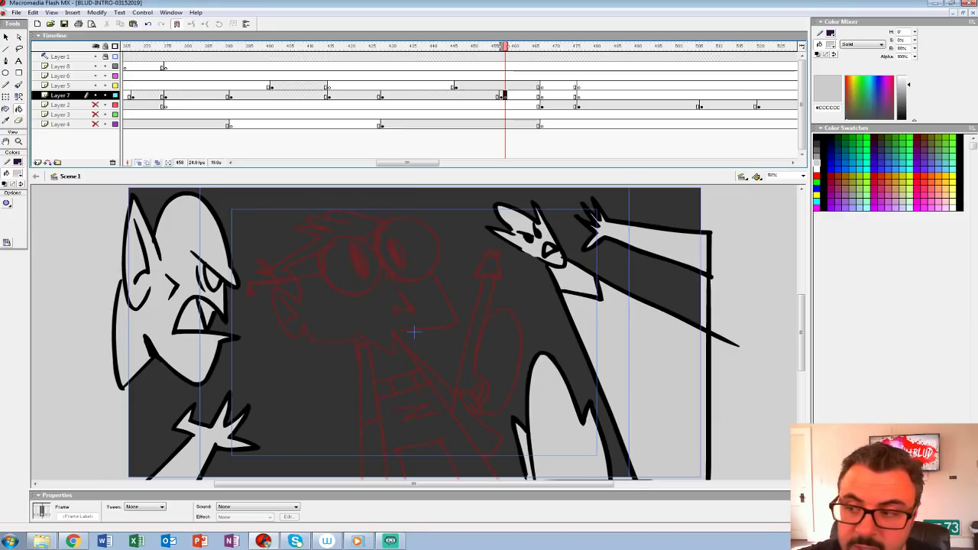
drag(94, 85, 95, 57)
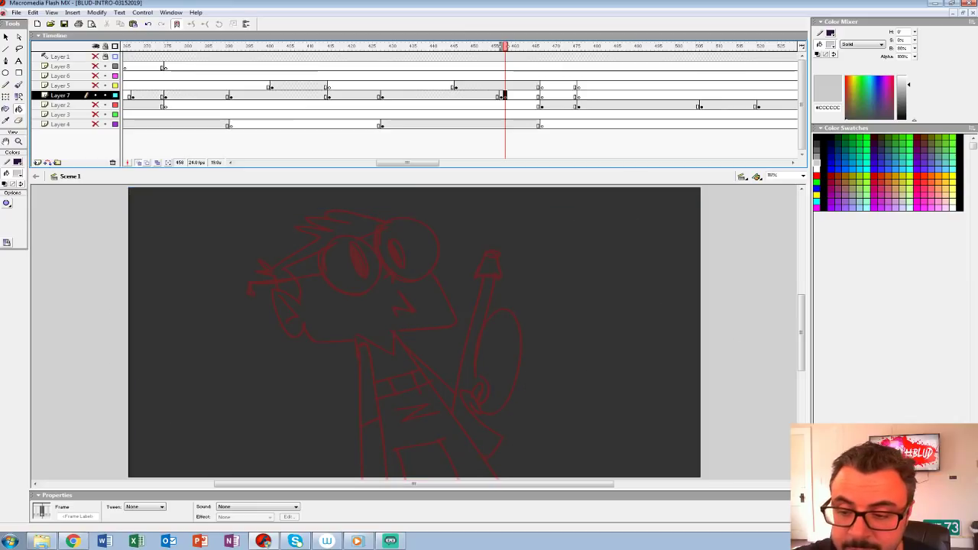
Step: Set the fill to black #000000 and extend the onion-skin range back to include the goggled character's previous inked pose
click(18, 172)
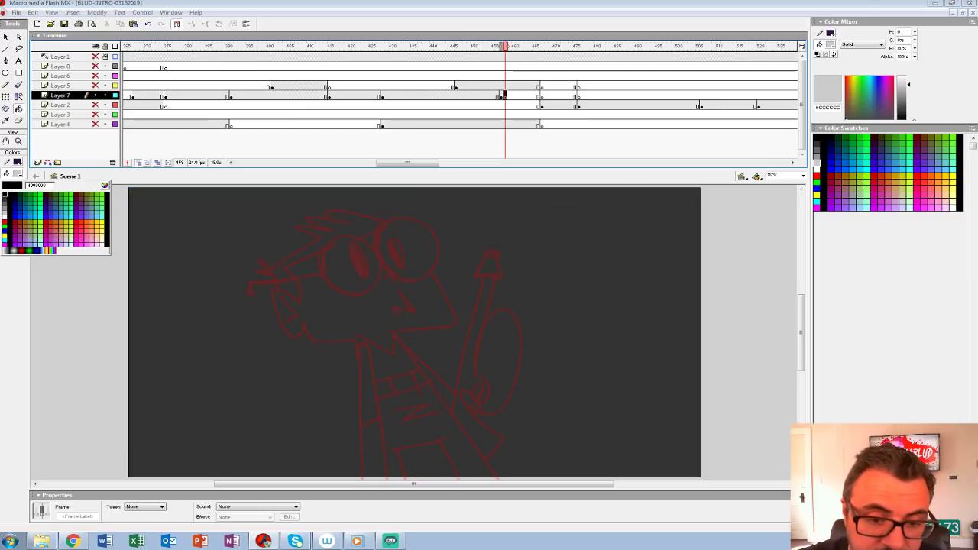
click(8, 196)
drag(500, 47, 496, 47)
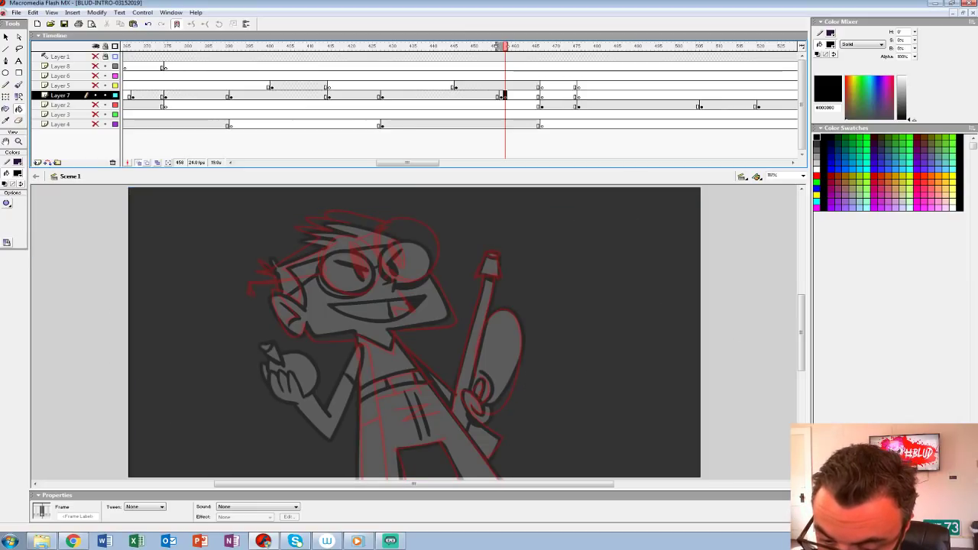
Step: Ink the goggled character's ear, round goggles, pupils and nose in black with the Brush tool over the onion-skinned sketch
key(b)
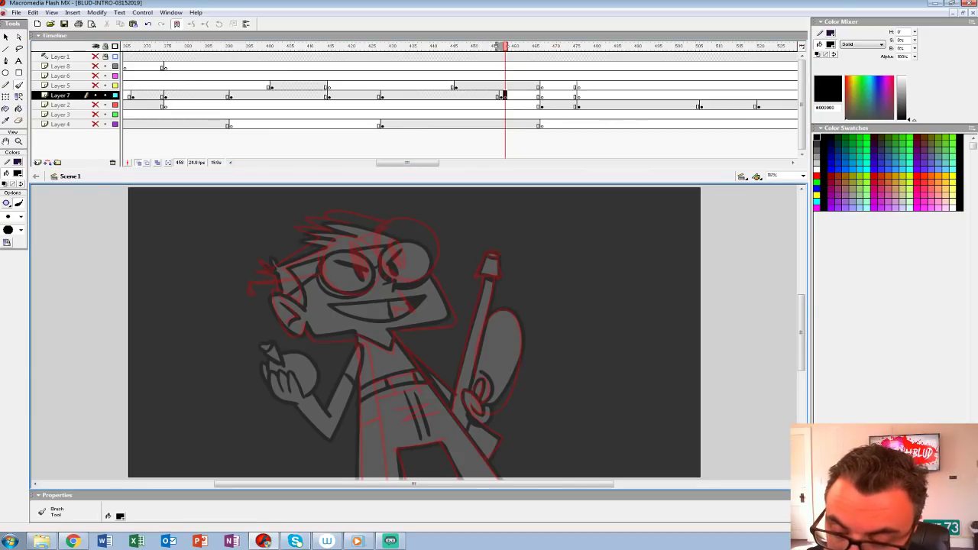
mouse_move(274, 287)
mouse_down()
mouse_move(277, 322)
mouse_move(302, 324)
mouse_up()
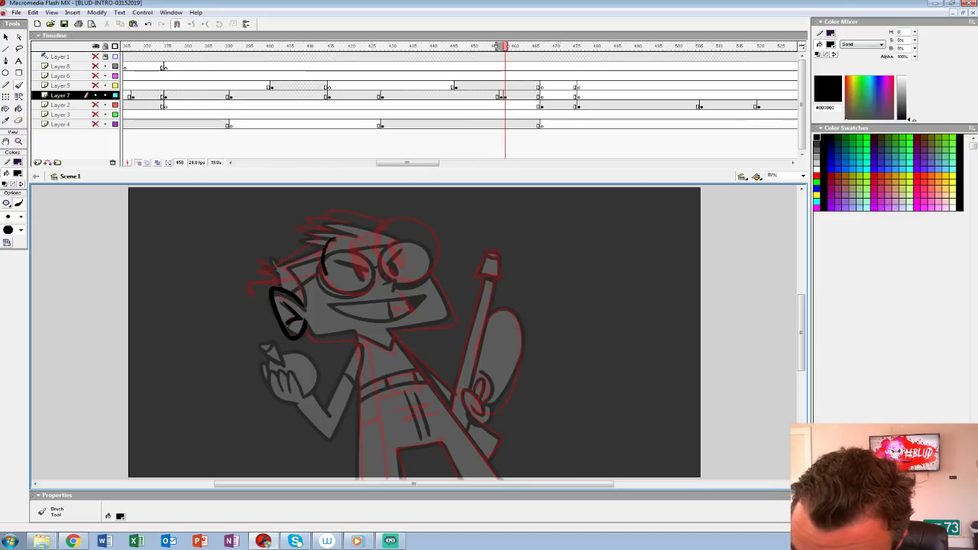
mouse_move(359, 291)
mouse_down()
mouse_move(378, 263)
mouse_move(340, 234)
mouse_move(346, 287)
mouse_up()
drag(360, 246, 365, 277)
mouse_move(321, 243)
mouse_down()
mouse_move(323, 282)
mouse_move(363, 294)
mouse_up()
mouse_move(416, 280)
mouse_down()
mouse_move(437, 247)
mouse_move(391, 214)
mouse_move(379, 262)
mouse_move(426, 275)
mouse_up()
drag(398, 240, 393, 266)
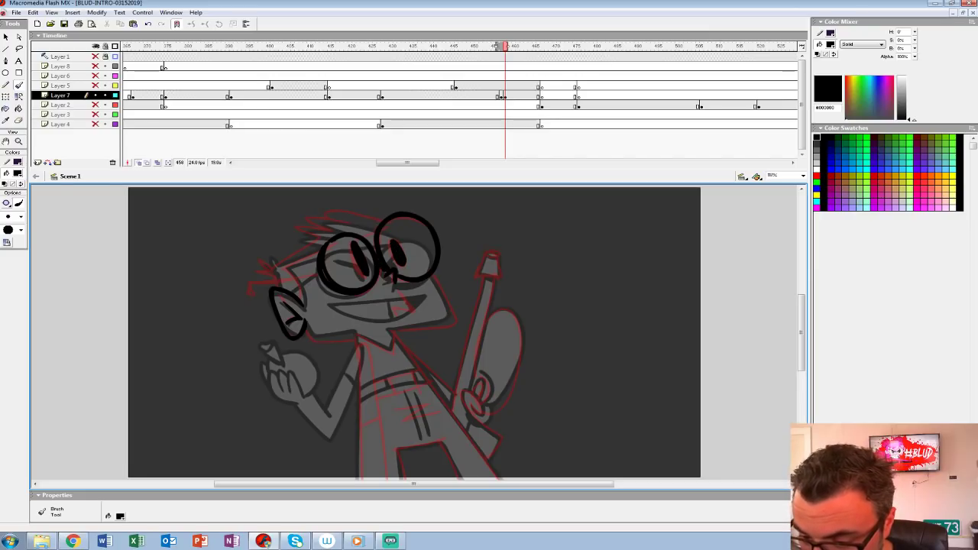
Step: Ink the goggles' side arm, the spiky hair outline and the front of the face and jaw in black
mouse_move(317, 253)
mouse_down()
mouse_move(289, 266)
mouse_move(303, 305)
mouse_move(245, 281)
mouse_move(249, 293)
mouse_up()
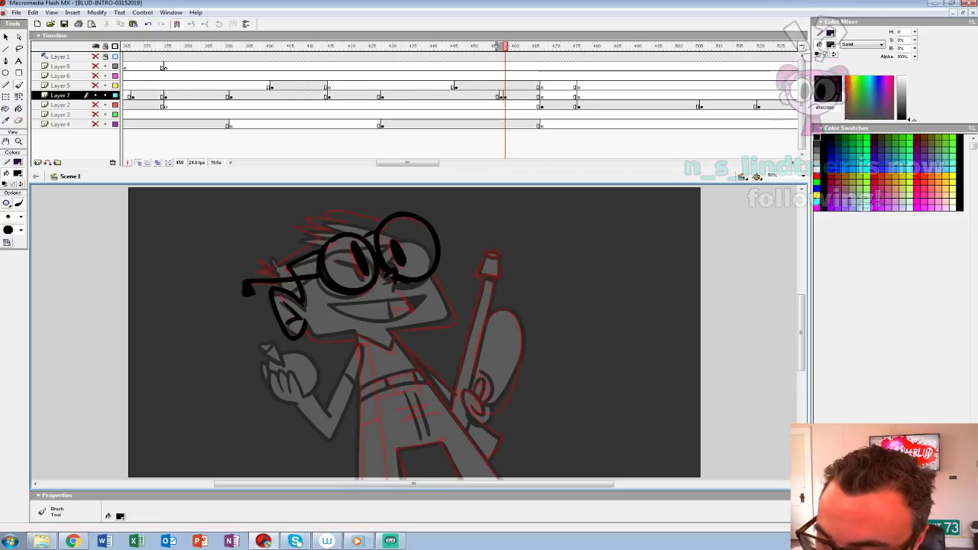
mouse_move(377, 222)
mouse_down()
mouse_move(328, 210)
mouse_move(308, 217)
mouse_move(321, 232)
mouse_move(257, 272)
mouse_up()
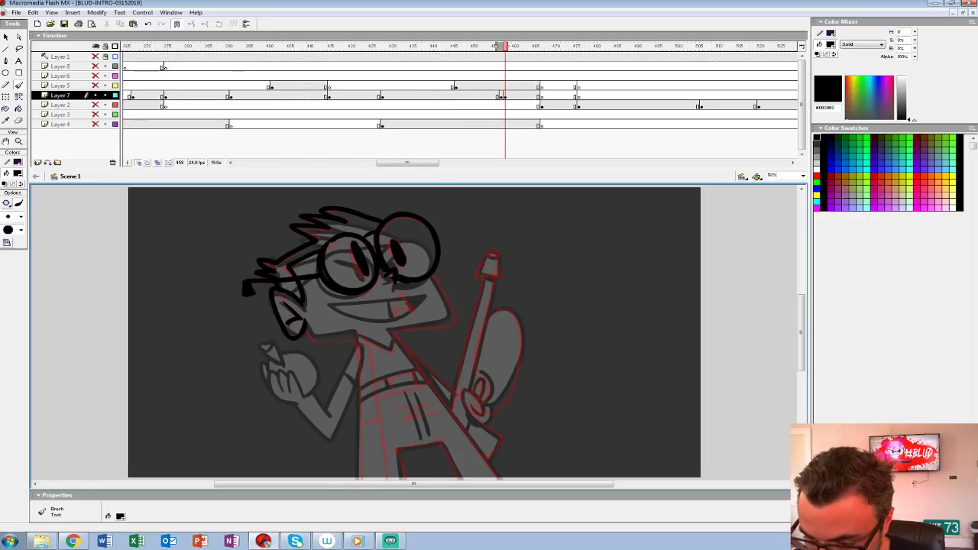
mouse_move(452, 276)
mouse_down()
mouse_move(440, 323)
mouse_move(389, 331)
mouse_up()
Step: Ink the goggled character's collar, torso, belt, trouser creases and legs in black, extending the feet below the stage
scroll(417, 332, down, 2)
mouse_move(343, 280)
mouse_down()
mouse_move(310, 291)
mouse_move(366, 283)
mouse_move(348, 276)
mouse_move(374, 428)
mouse_up()
mouse_move(336, 261)
mouse_down()
mouse_move(340, 425)
mouse_move(375, 427)
mouse_up()
mouse_move(340, 259)
mouse_down()
mouse_move(409, 299)
mouse_move(497, 422)
mouse_move(444, 422)
mouse_move(419, 370)
mouse_move(379, 374)
mouse_move(387, 433)
mouse_up()
mouse_move(365, 327)
mouse_down()
mouse_move(416, 313)
mouse_move(400, 299)
mouse_move(374, 320)
mouse_up()
drag(392, 300, 401, 362)
drag(399, 324, 413, 364)
Step: Ink the arm, hand, flared weapon and the oval behind it, turn off onion skinning, and complete the wavy mouth
mouse_move(453, 327)
mouse_down()
mouse_move(336, 379)
mouse_move(353, 402)
mouse_move(356, 388)
mouse_up()
mouse_move(338, 368)
mouse_down()
mouse_move(348, 357)
mouse_move(357, 368)
mouse_move(366, 256)
mouse_up()
mouse_move(366, 254)
mouse_down()
mouse_move(362, 231)
mouse_move(348, 240)
mouse_up()
mouse_move(343, 253)
mouse_down()
mouse_move(361, 253)
mouse_move(316, 383)
mouse_up()
drag(287, 341, 316, 369)
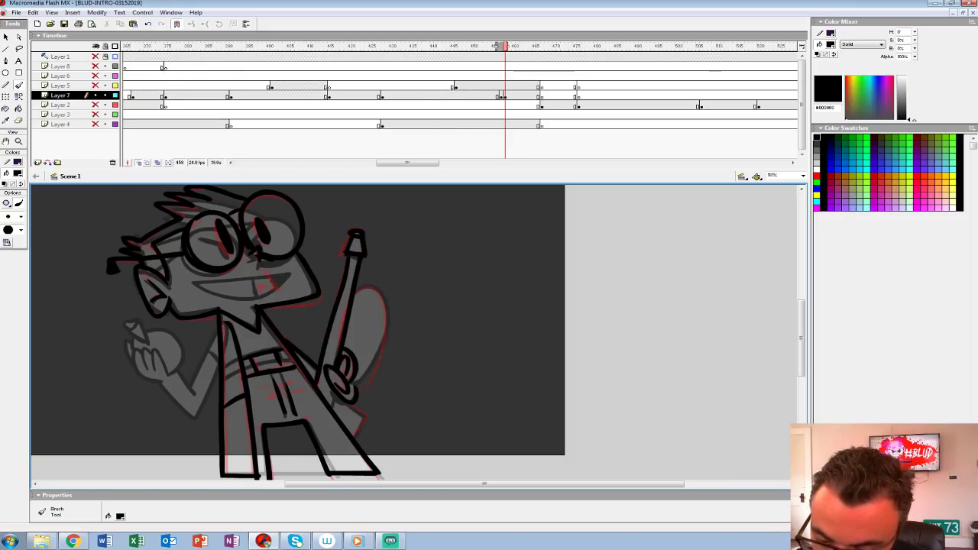
drag(370, 283, 355, 438)
click(138, 163)
mouse_move(306, 328)
mouse_down()
mouse_move(311, 351)
mouse_move(314, 323)
mouse_up()
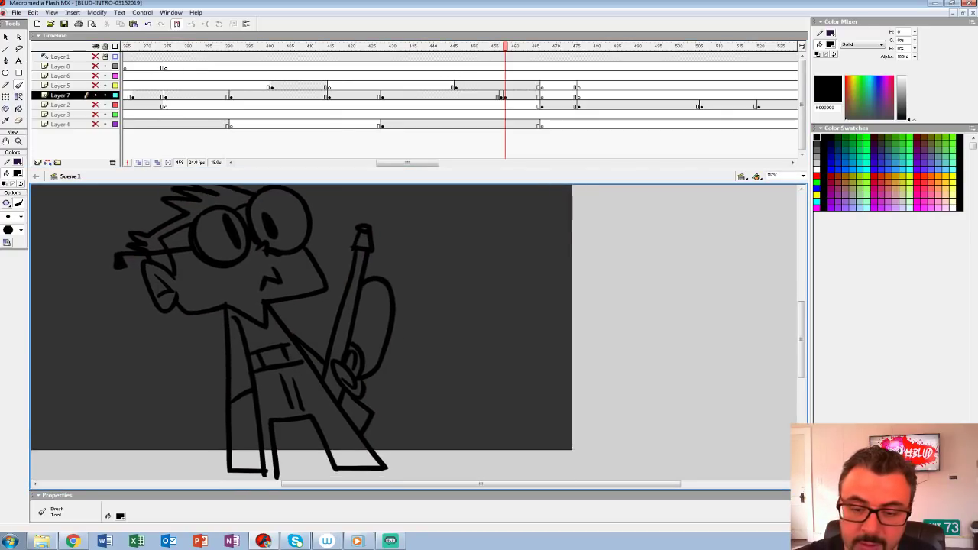
Step: Fill the goggled character's face, ear, hair and both goggle lenses with white #FFFFFF
click(18, 173)
click(4, 224)
key(k)
click(158, 286)
click(210, 285)
click(212, 235)
click(288, 220)
click(177, 238)
click(220, 199)
click(162, 260)
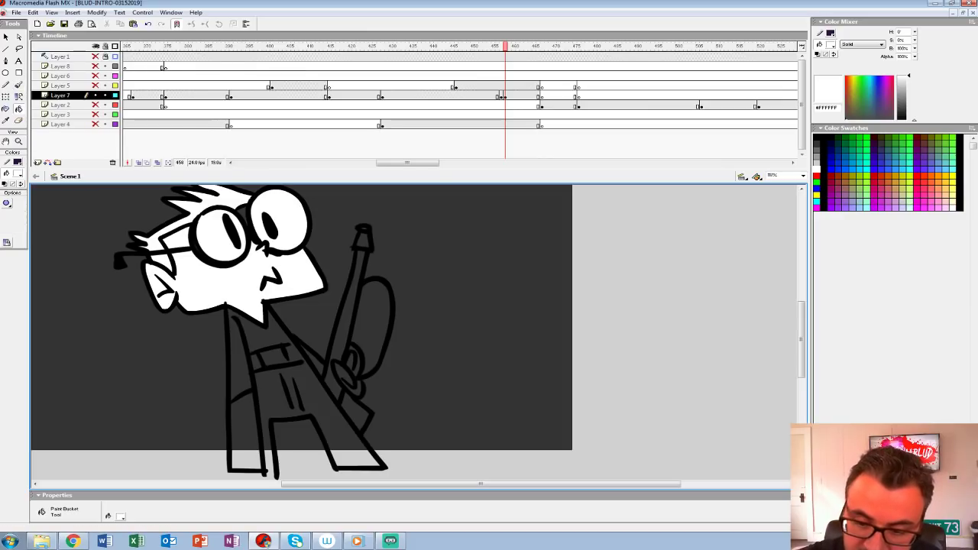
Step: Close off the legs with a straight pencil line below the stage and fill the legs, belt and torso white
drag(321, 352, 307, 324)
key(y)
drag(164, 433, 560, 434)
key(k)
click(231, 401)
click(262, 366)
click(242, 335)
Step: Fill the weapon's barrel, the oval behind it, the gripping hand and the arm with white
click(329, 295)
click(362, 298)
click(342, 331)
click(330, 346)
click(342, 362)
click(342, 387)
click(302, 336)
key(space)
drag(302, 336, 313, 368)
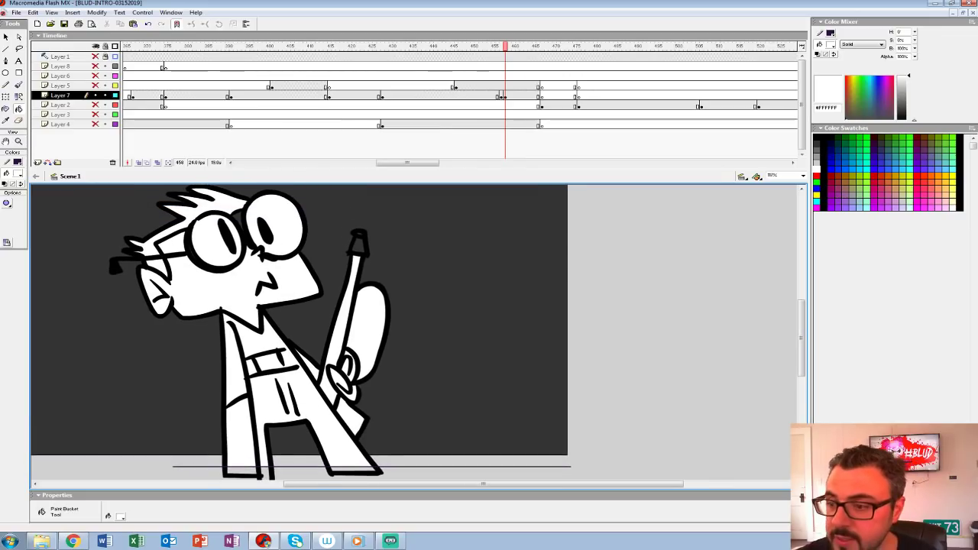
Step: Move Layer 7's new drawing from frame 458 to 457, show Layers 2, 3 and 4, and play the shot
click(505, 96)
drag(504, 96, 500, 96)
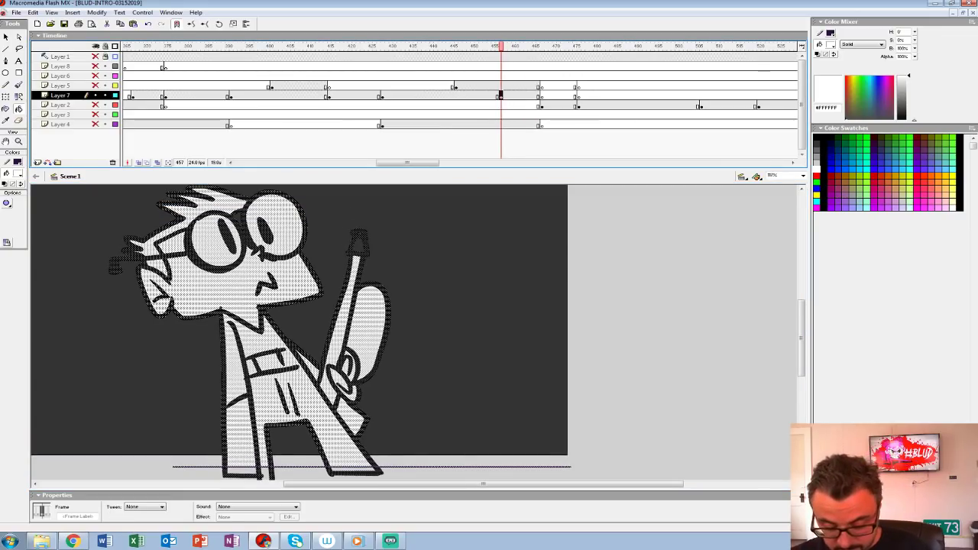
key(ctrl+1)
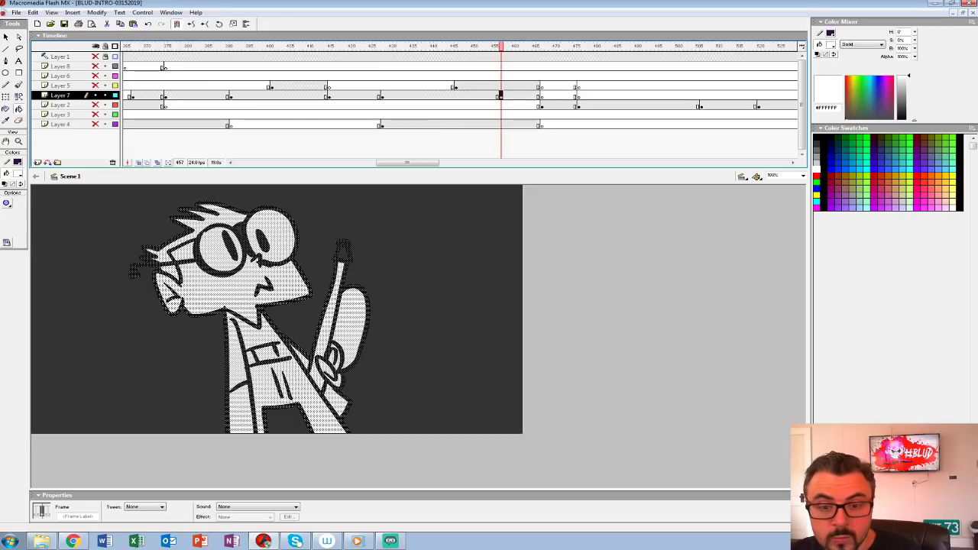
drag(95, 105, 96, 124)
click(448, 47)
key(Return)
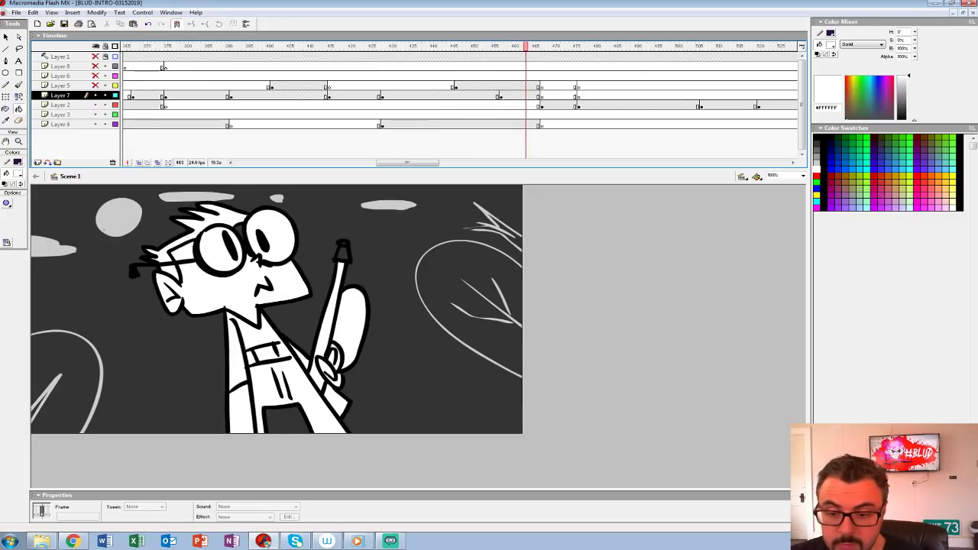
Step: Replay the shot and fill the flared tip of the goggled character's weapon with white
click(18, 173)
click(6, 222)
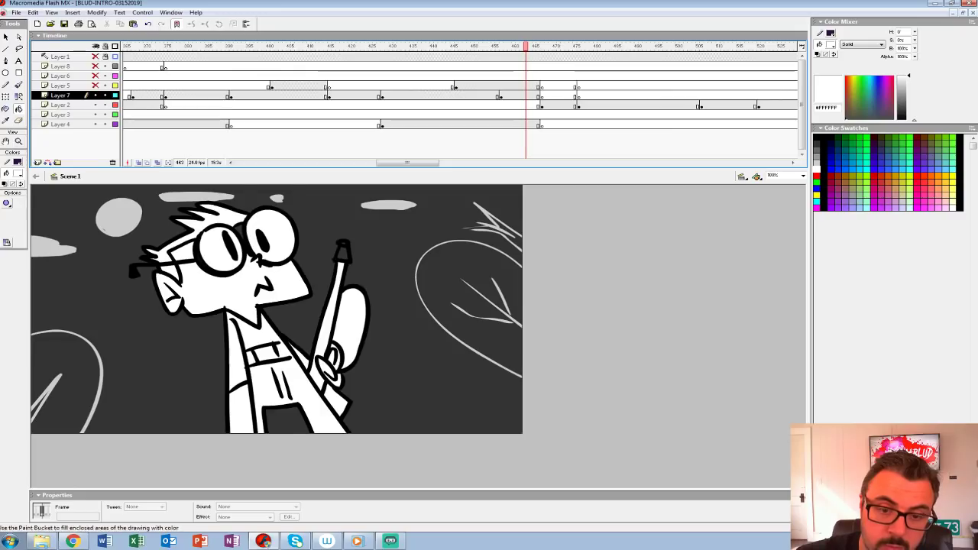
click(268, 336)
click(481, 86)
key(Return)
key(Return)
click(505, 95)
click(343, 252)
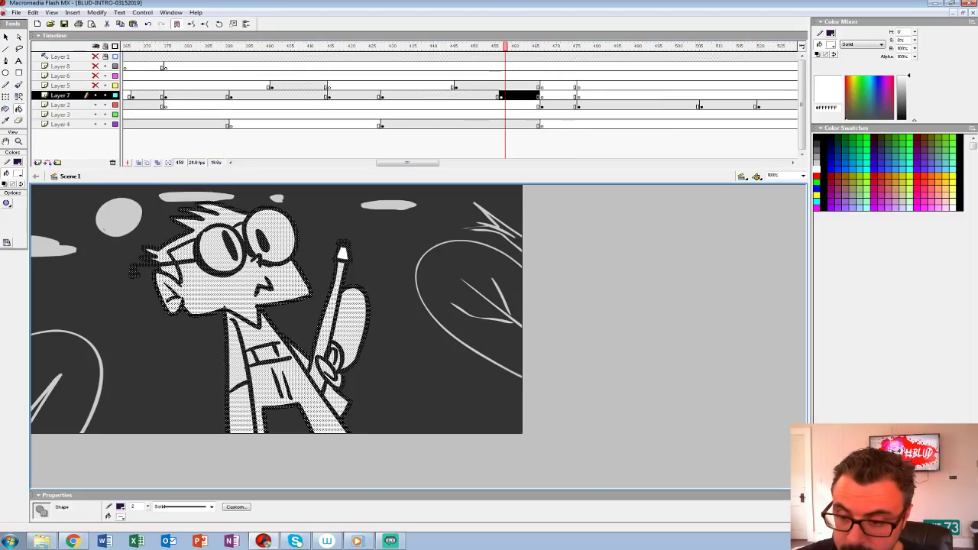
click(343, 244)
key(ctrl+z)
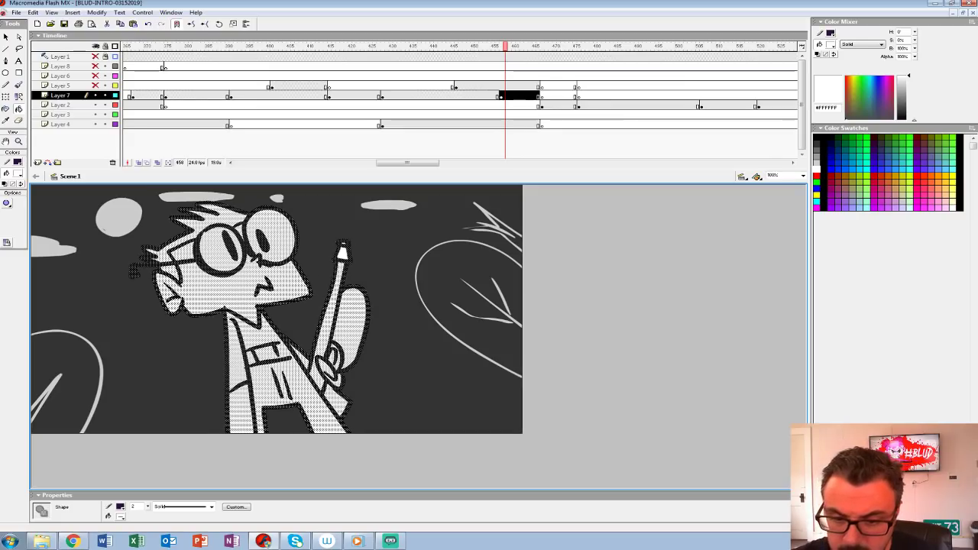
Step: Insert a blank keyframe on Layer 2 at frame 477, right after the red chase sketch
click(550, 86)
click(562, 85)
click(553, 105)
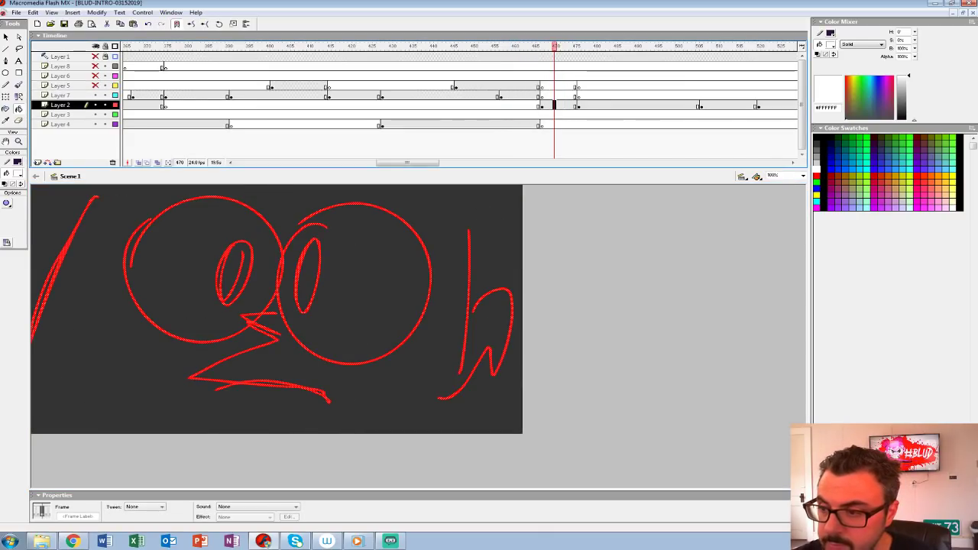
click(583, 105)
key(F7)
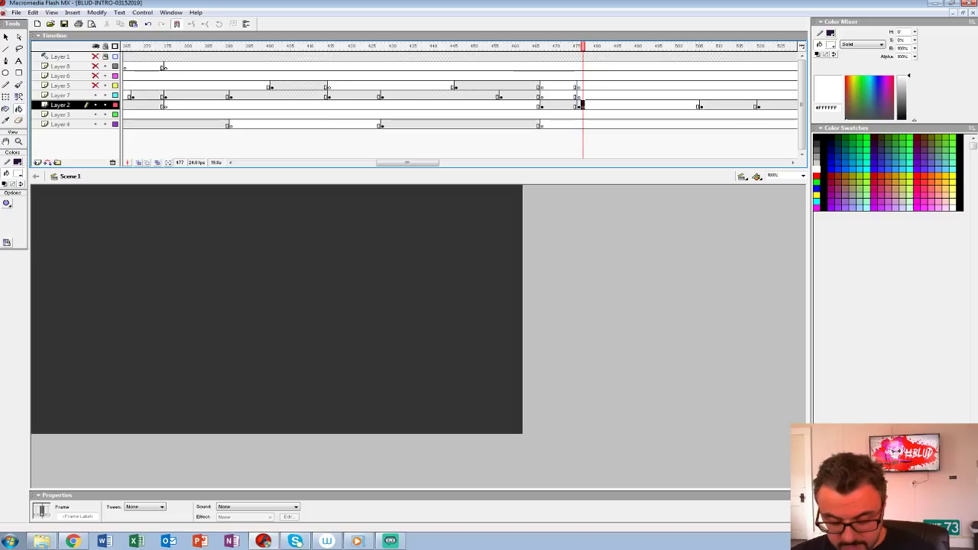
Step: Show the previous frame's chase sketch with onion skinning and set the brush fill to light grey #CCCCCC
key(ctrl+3)
key(ctrl+z)
drag(576, 47, 579, 46)
mouse_move(520, 343)
mouse_down()
mouse_move(350, 284)
mouse_move(549, 292)
mouse_up()
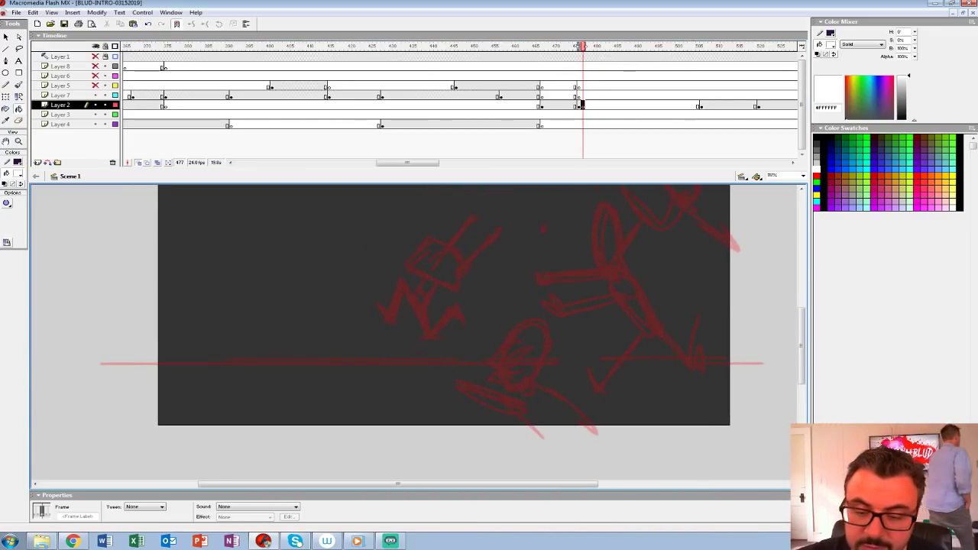
key(b)
click(18, 173)
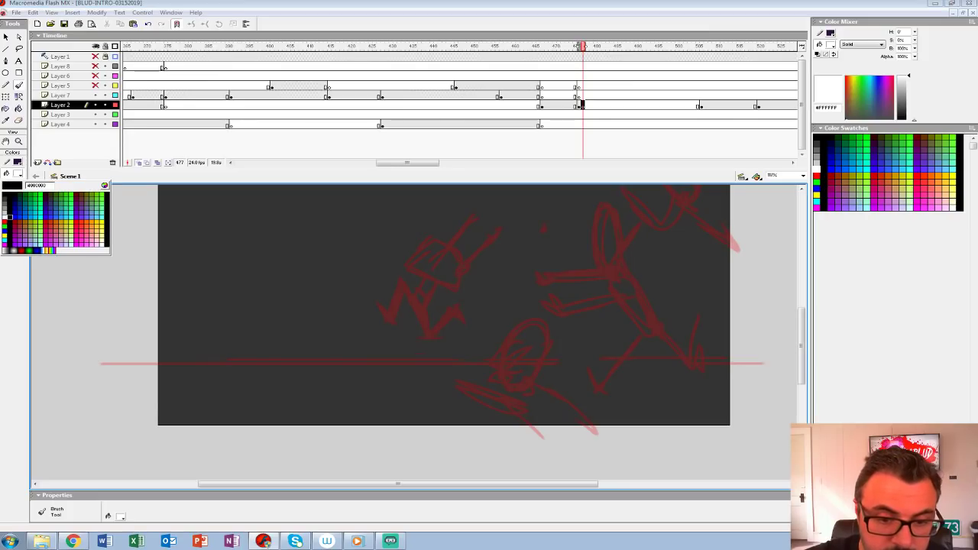
click(5, 216)
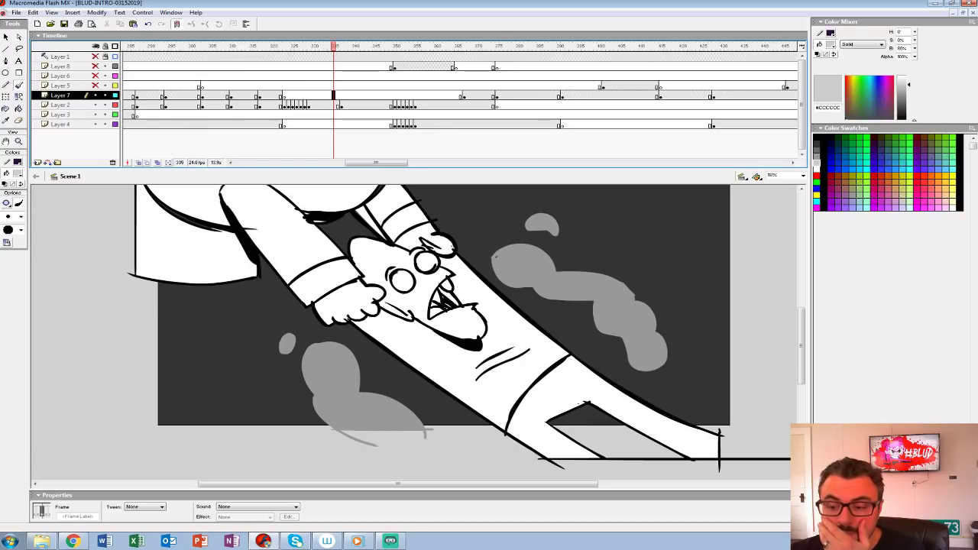
Step: Copy Layer 4's tree background from frame 135 onto Layer 4 at frame 476, aligned with the sketched ground line
drag(334, 46, 145, 47)
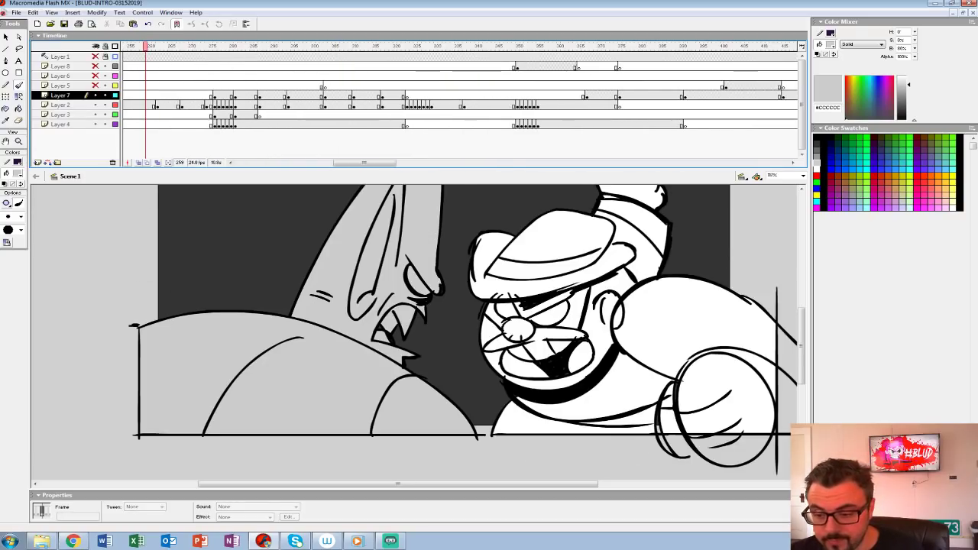
drag(412, 306, 427, 404)
key(ctrl+shift+w)
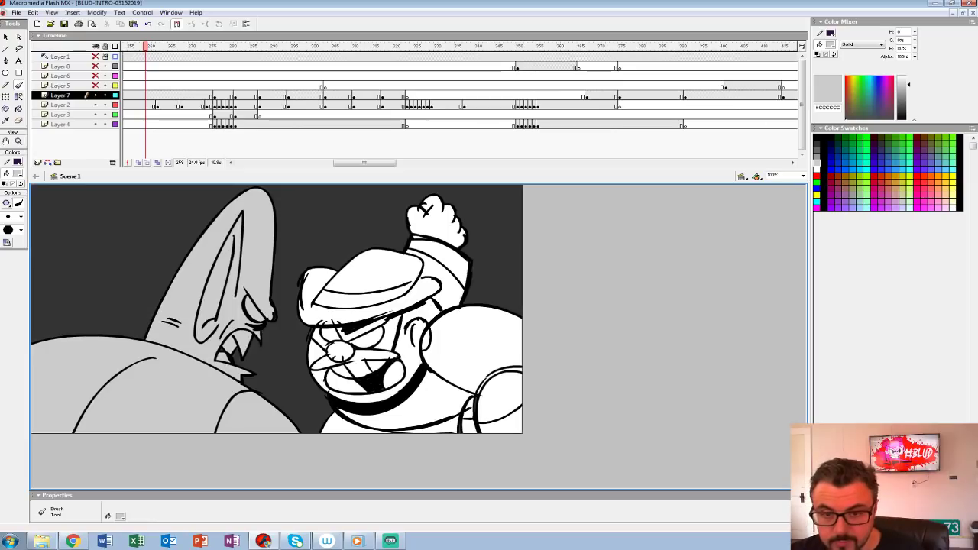
mouse_move(145, 47)
mouse_down()
mouse_move(123, 46)
mouse_move(338, 47)
mouse_up()
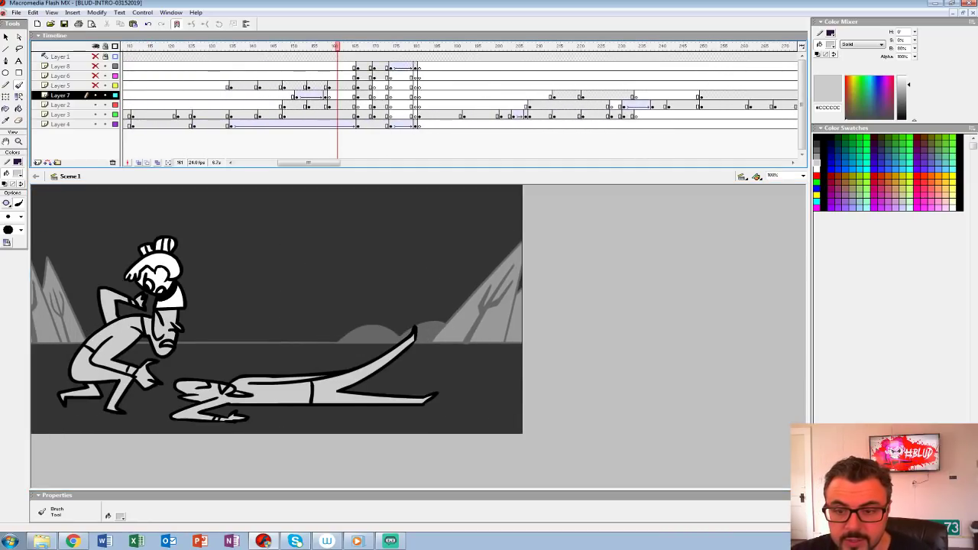
click(211, 124)
click(230, 124)
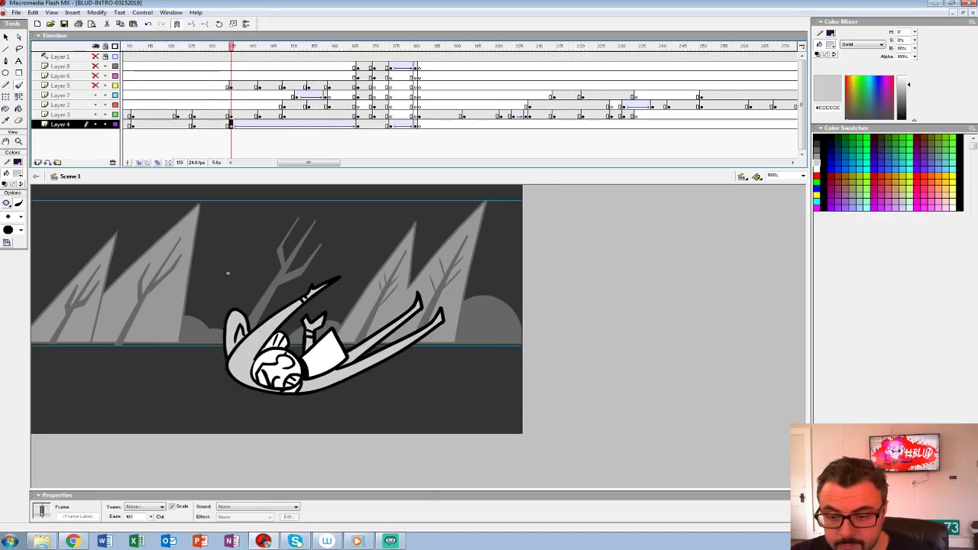
drag(308, 163, 425, 163)
click(403, 114)
click(411, 123)
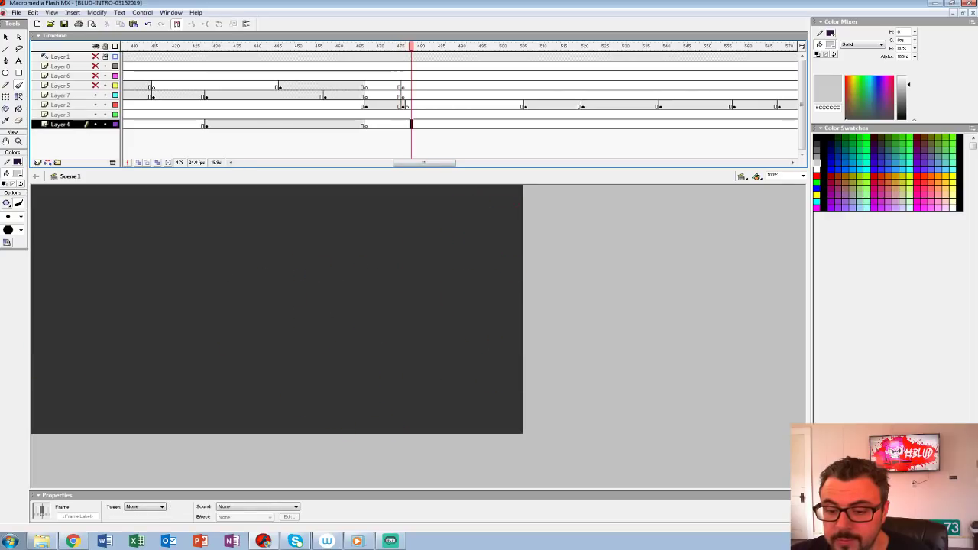
click(366, 124)
click(403, 124)
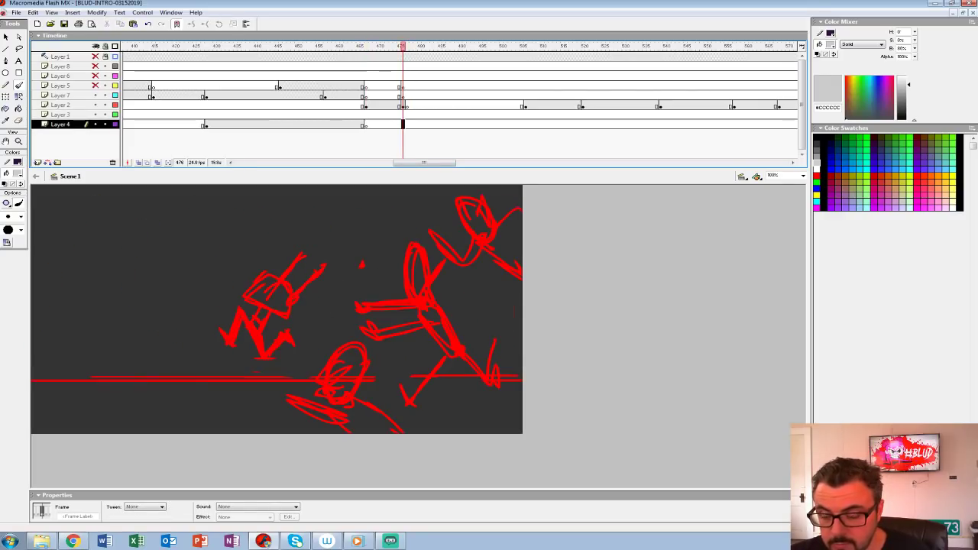
mouse_move(227, 273)
mouse_down()
mouse_move(228, 305)
mouse_move(153, 306)
mouse_move(716, 306)
mouse_move(294, 305)
mouse_up()
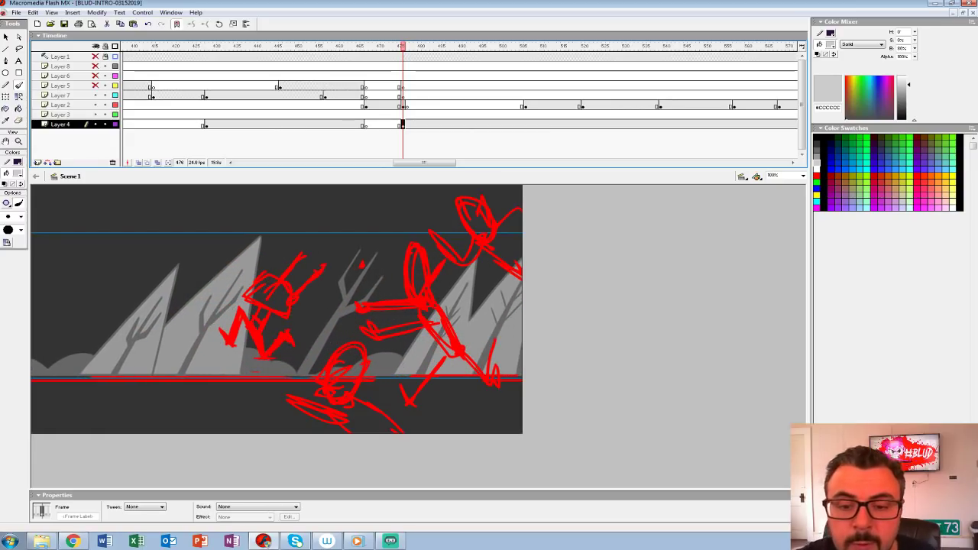
Step: Select Layer 2's blank frame 477 with the previous sketch onion-skinned, and hide Layers 3 and 4
key(period)
key(period)
key(comma)
key(comma)
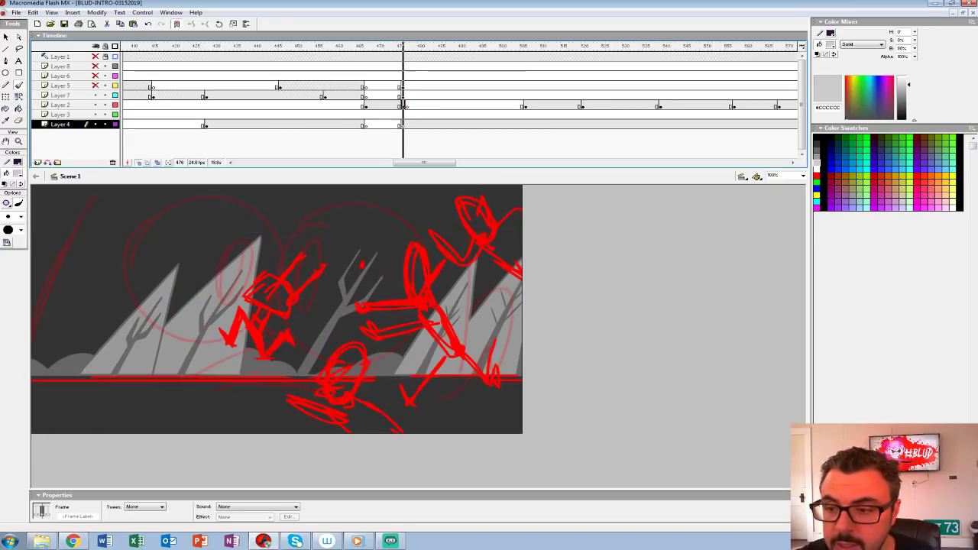
click(406, 105)
click(95, 124)
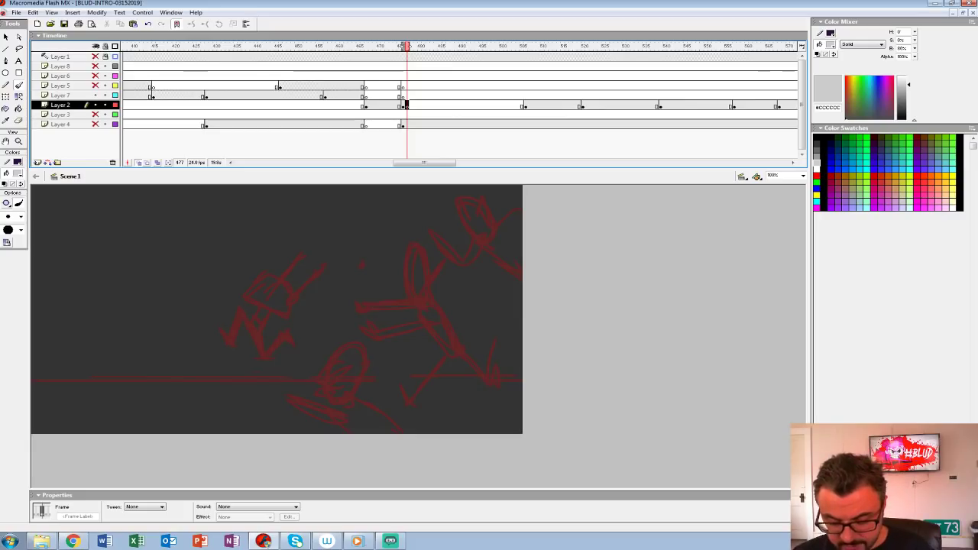
Step: Set the brush fill to black #000000 for inking the chase drawing
key(ctrl+shift+w)
click(17, 174)
click(19, 141)
click(19, 141)
click(17, 173)
click(6, 194)
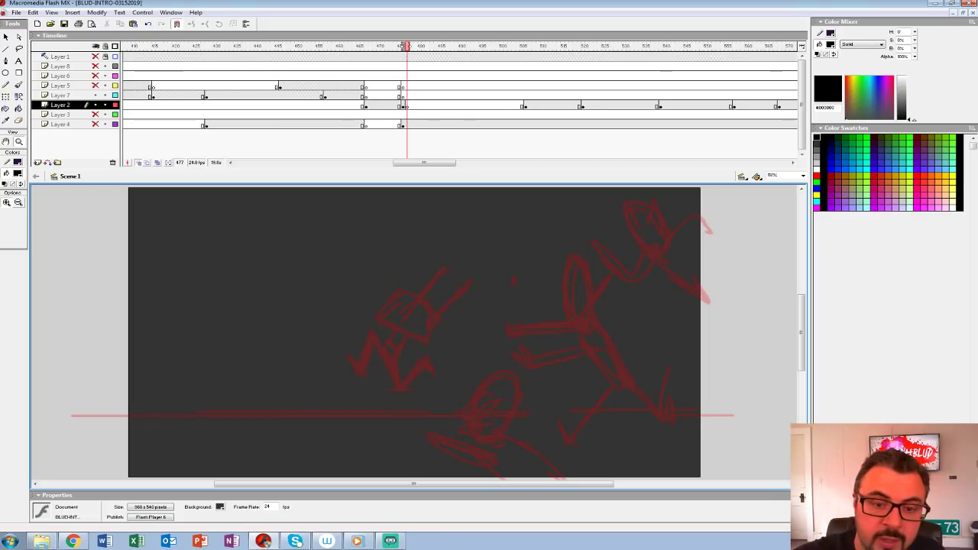
Step: Ink the fleeing character's overlapping round eyes, pupils and brow marks over the chase sketch at 300% zoom
click(420, 335)
drag(420, 335, 275, 318)
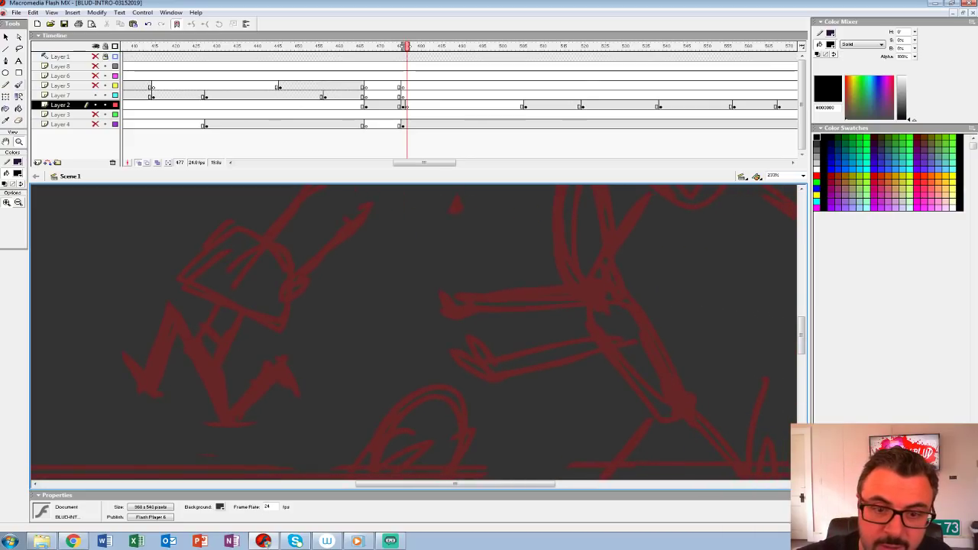
key(b)
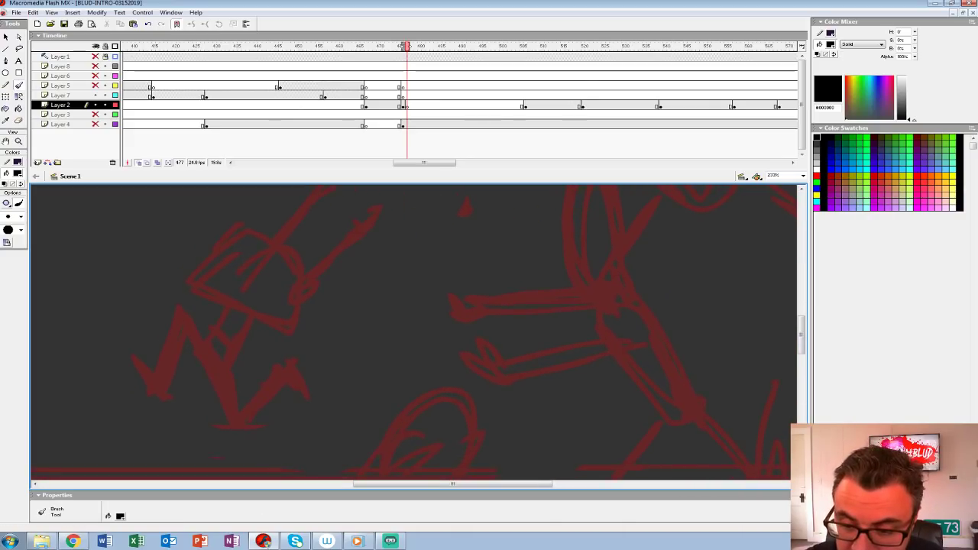
click(774, 175)
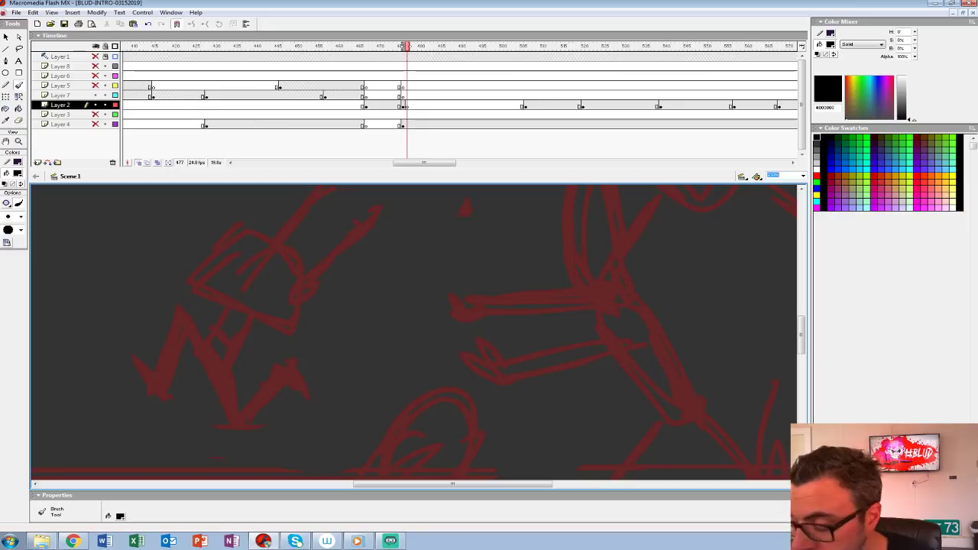
text(300)
key(Return)
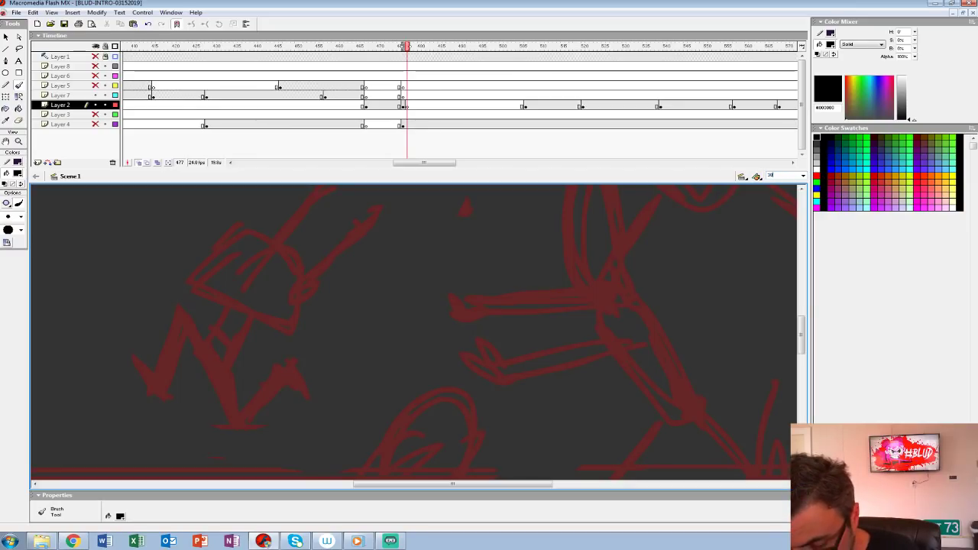
drag(252, 292, 264, 316)
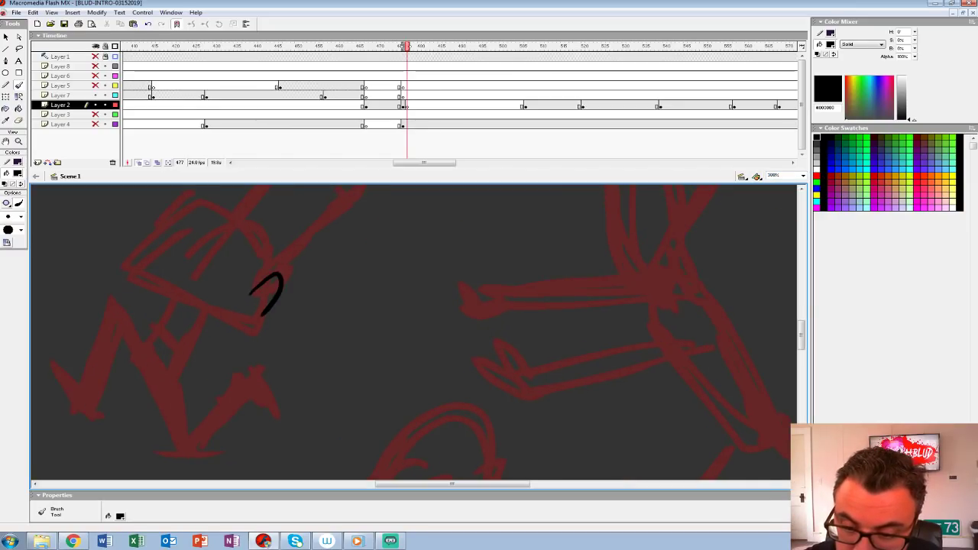
key(ctrl+z)
key(space)
drag(252, 256, 270, 308)
mouse_move(235, 272)
mouse_down()
mouse_move(241, 315)
mouse_move(264, 265)
mouse_move(239, 270)
mouse_move(228, 315)
mouse_move(279, 282)
mouse_move(254, 262)
mouse_up()
key(ctrl+z)
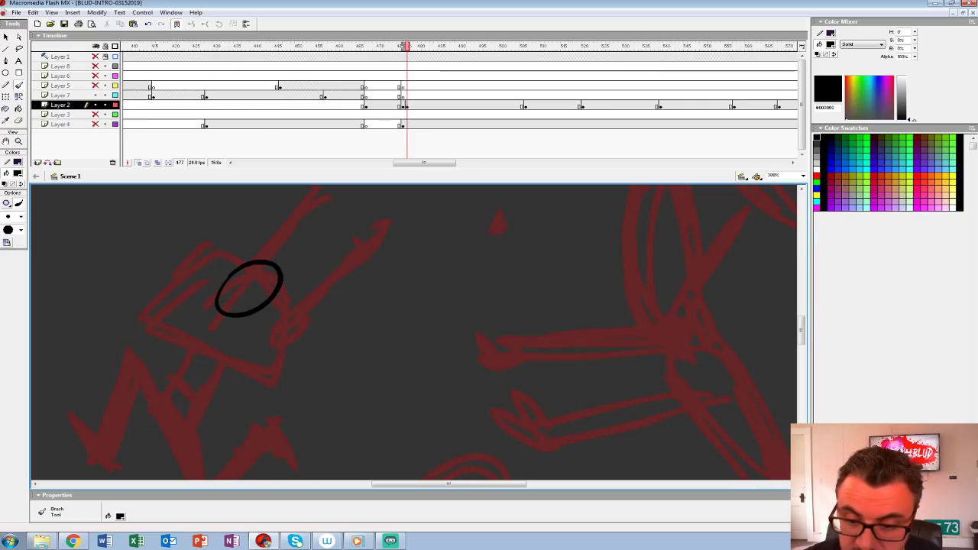
mouse_move(231, 294)
mouse_down()
mouse_move(256, 289)
mouse_move(232, 293)
mouse_move(251, 275)
mouse_move(250, 250)
mouse_move(182, 287)
mouse_move(220, 290)
mouse_move(233, 260)
mouse_up()
key(ctrl+z)
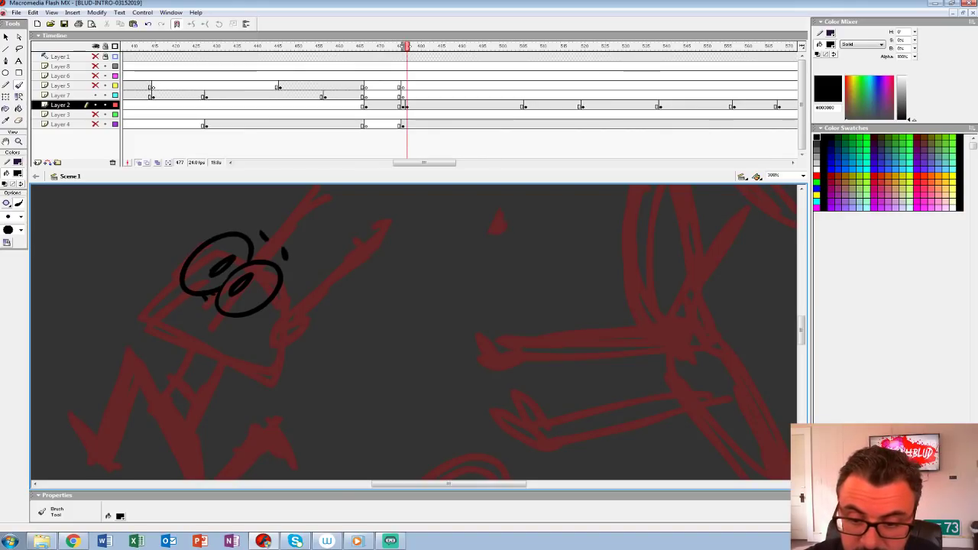
Step: Ink the fleeing character's wide screaming mouth with teeth and tongue below the eyes
mouse_move(208, 304)
mouse_down()
mouse_move(164, 304)
mouse_move(211, 313)
mouse_move(213, 361)
mouse_up()
key(ctrl+z)
key(ctrl+z)
mouse_move(169, 315)
mouse_down()
mouse_move(227, 361)
mouse_move(158, 324)
mouse_move(173, 307)
mouse_move(214, 345)
mouse_move(195, 303)
mouse_up()
key(ctrl+z)
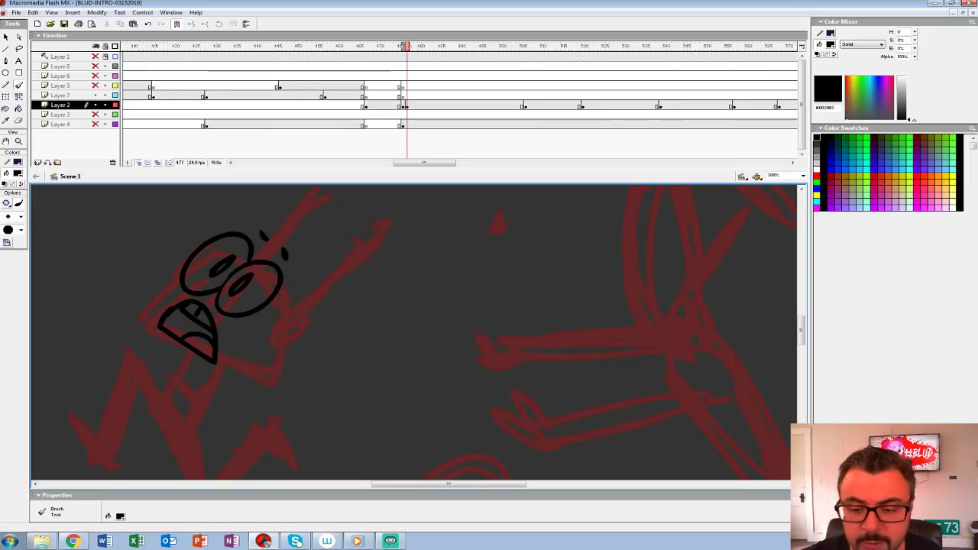
Step: Ink the fleeing character's jaw, head outline, ear and spiky hair around the face
drag(221, 336, 298, 316)
mouse_move(257, 253)
mouse_down()
mouse_move(210, 314)
mouse_move(268, 341)
mouse_up()
key(ctrl+z)
mouse_move(256, 253)
mouse_down()
mouse_move(223, 291)
mouse_move(272, 347)
mouse_move(348, 350)
mouse_move(387, 296)
mouse_move(357, 309)
mouse_move(358, 326)
mouse_up()
mouse_move(350, 279)
mouse_down()
mouse_move(359, 300)
mouse_move(324, 332)
mouse_up()
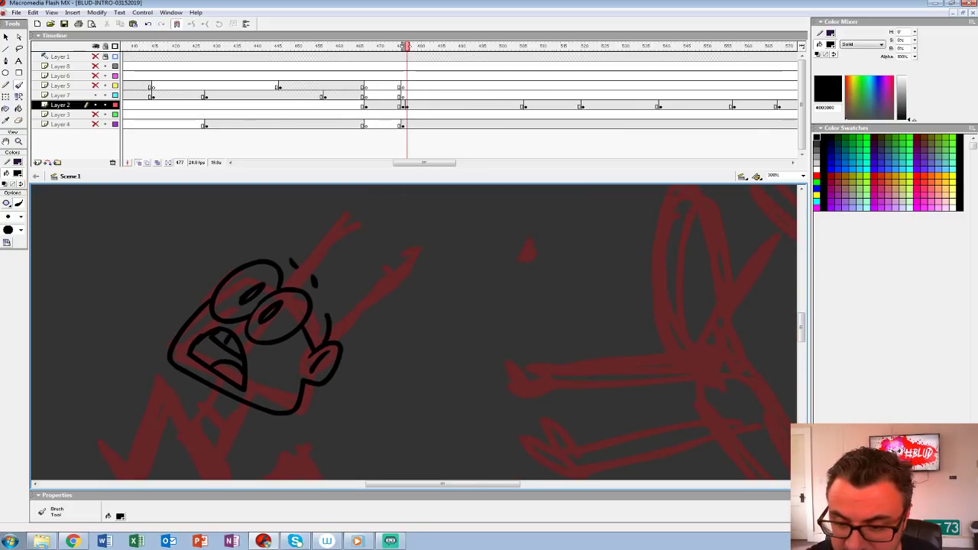
mouse_move(263, 257)
mouse_down()
mouse_move(307, 240)
mouse_move(340, 254)
mouse_move(342, 280)
mouse_up()
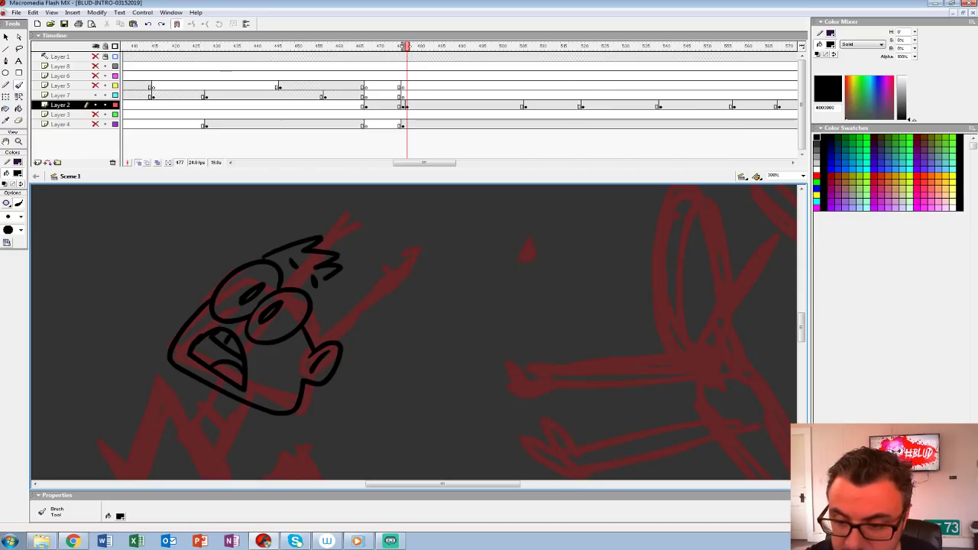
Step: Ink the fleeing character's two raised arms and splayed hands over the sketch
mouse_move(333, 337)
mouse_down()
mouse_move(364, 179)
mouse_move(379, 192)
mouse_up()
drag(293, 255, 269, 314)
key(ctrl+z)
mouse_move(263, 236)
mouse_down()
mouse_move(237, 273)
mouse_move(266, 325)
mouse_up()
key(ctrl+z)
mouse_move(344, 229)
mouse_down()
mouse_move(247, 333)
mouse_move(340, 256)
mouse_up()
key(ctrl+z)
drag(280, 319, 344, 257)
mouse_move(285, 336)
mouse_down()
mouse_move(359, 262)
mouse_move(337, 257)
mouse_move(371, 247)
mouse_up()
drag(382, 238, 362, 253)
mouse_move(385, 250)
mouse_down()
mouse_move(357, 268)
mouse_move(344, 320)
mouse_up()
drag(280, 315, 330, 277)
drag(318, 284, 304, 255)
drag(307, 274, 291, 254)
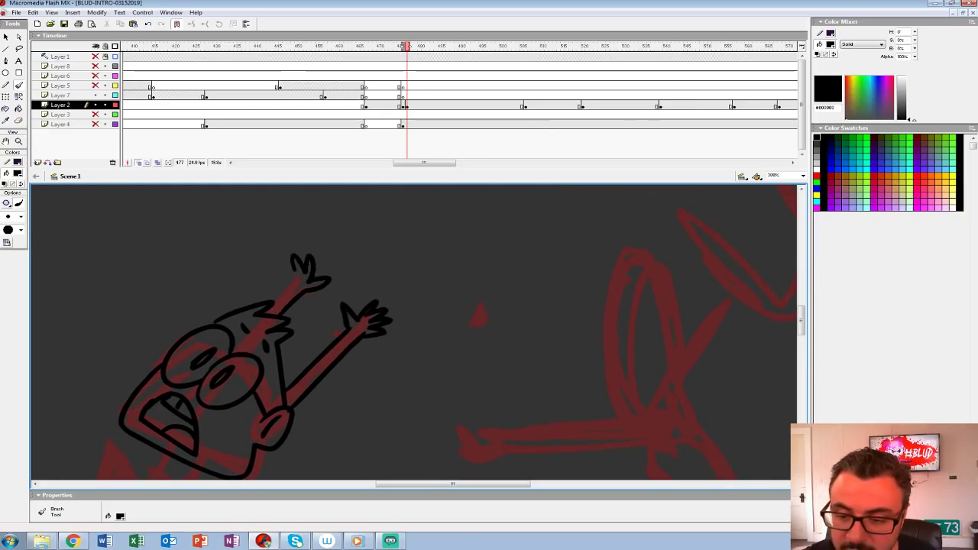
Step: Ink the fleeing character's torso, running legs and feet, and blacken the inside of the mouth
mouse_move(306, 382)
mouse_down()
mouse_move(347, 229)
mouse_move(382, 176)
mouse_up()
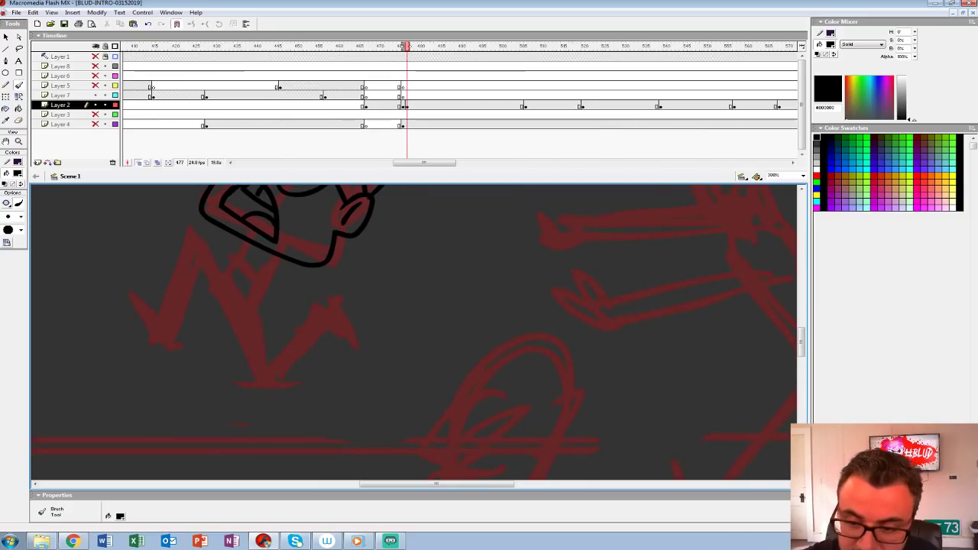
mouse_move(243, 248)
mouse_down()
mouse_move(224, 280)
mouse_move(189, 223)
mouse_move(166, 310)
mouse_move(178, 321)
mouse_move(185, 308)
mouse_move(198, 257)
mouse_move(264, 393)
mouse_move(328, 313)
mouse_up()
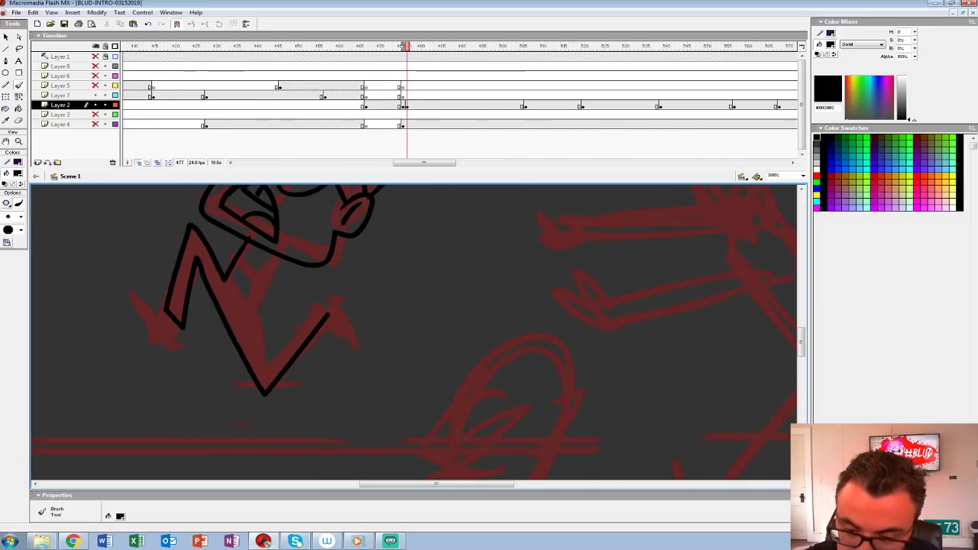
mouse_move(254, 293)
mouse_down()
mouse_move(269, 372)
mouse_move(322, 303)
mouse_move(350, 325)
mouse_move(335, 304)
mouse_up()
mouse_move(165, 309)
mouse_down()
mouse_move(176, 341)
mouse_move(184, 329)
mouse_up()
mouse_move(229, 275)
mouse_down()
mouse_move(220, 328)
mouse_move(250, 336)
mouse_move(226, 362)
mouse_move(236, 362)
mouse_up()
mouse_move(243, 298)
mouse_down()
mouse_move(267, 314)
mouse_move(228, 318)
mouse_move(239, 324)
mouse_move(223, 310)
mouse_move(243, 319)
mouse_up()
scroll(260, 313, up, 3)
scroll(290, 333, up, 1)
scroll(283, 333, up, 1)
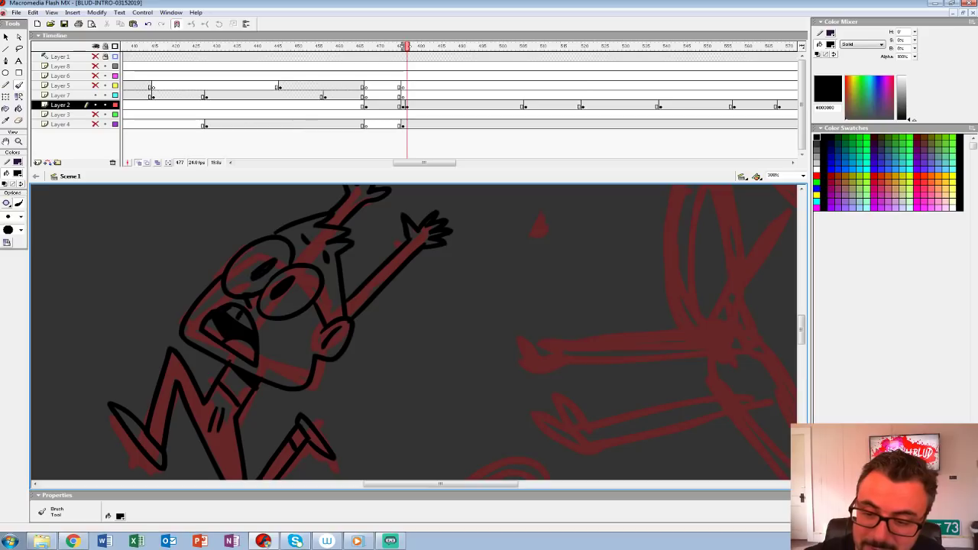
Step: Turn off onion skinning to show the inked runner alone on the full stage
key(z)
alt+click(419, 280)
alt+click(497, 340)
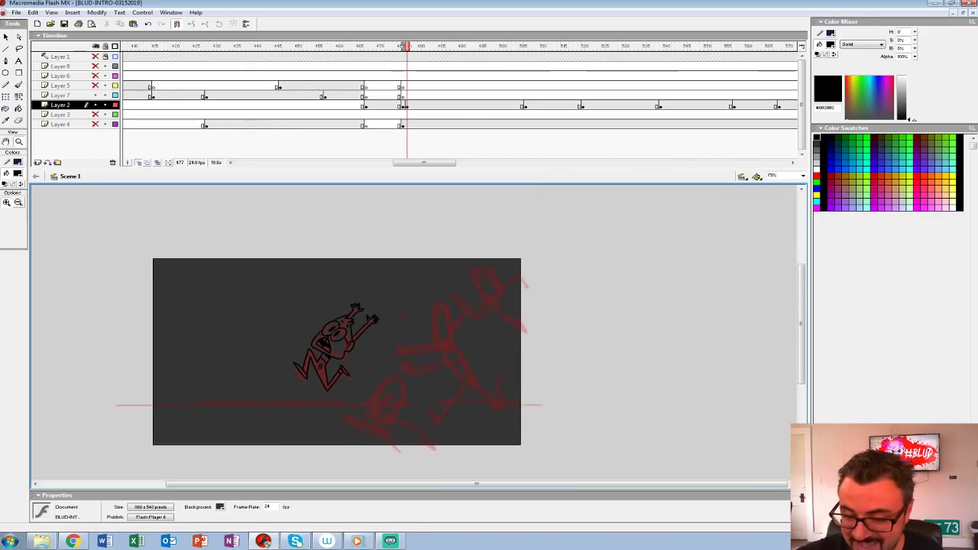
click(138, 162)
scroll(416, 334, down, 1)
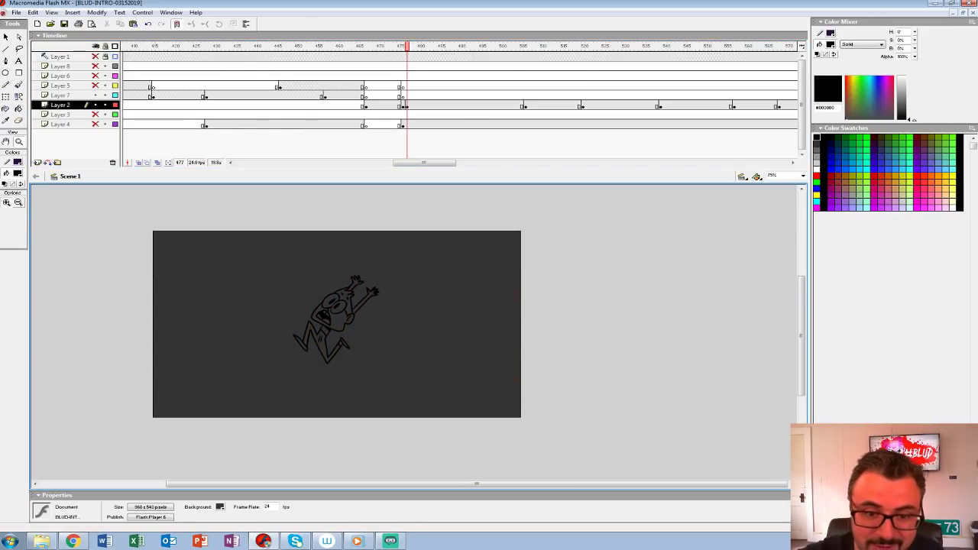
Step: Fill the runner's face, torso and legs with white #FFFFFF using the Paint Bucket
click(18, 173)
click(4, 221)
click(18, 109)
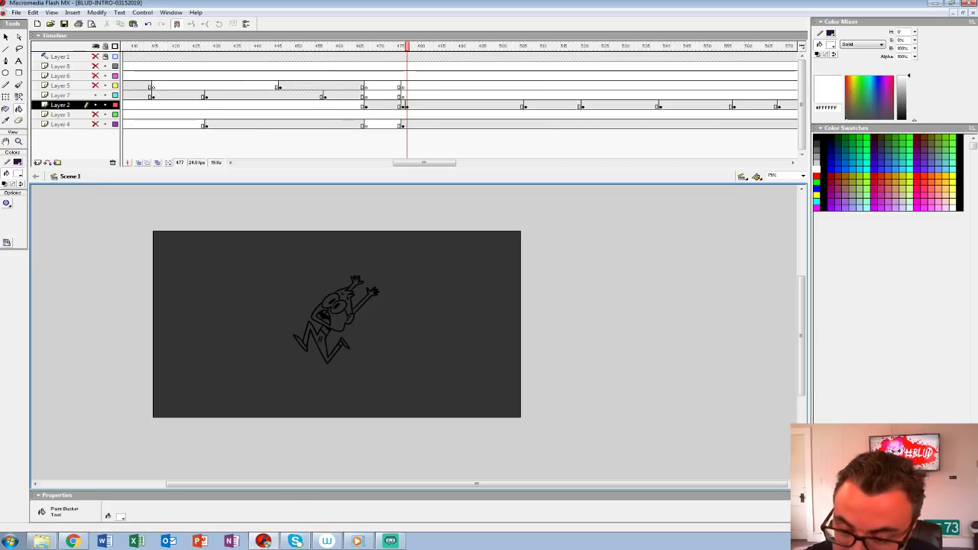
click(338, 321)
click(326, 330)
click(320, 340)
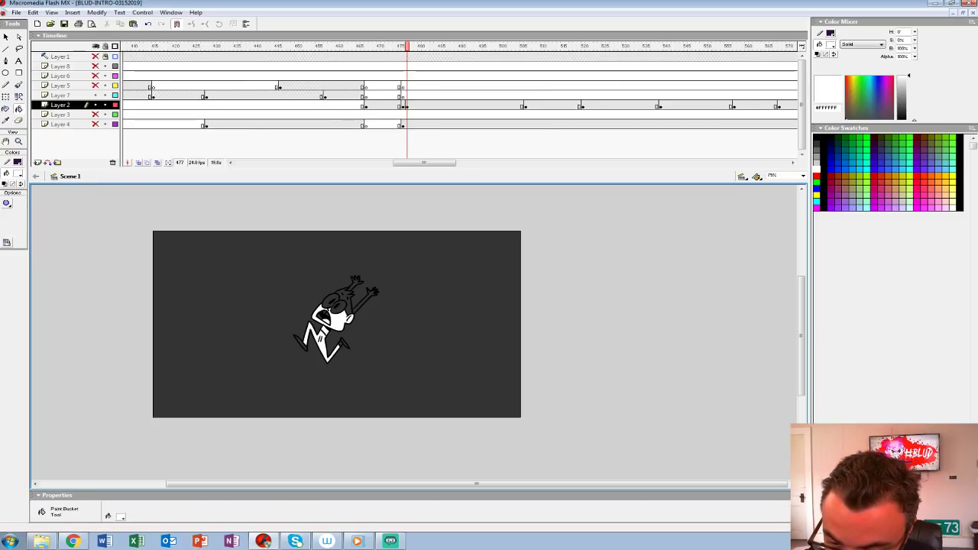
Step: Fill the runner's eyes, hair and arms white, and group the whole drawing on Layer 2's frame 477
click(339, 307)
click(342, 296)
key(ctrl+z)
click(330, 300)
click(344, 299)
click(365, 299)
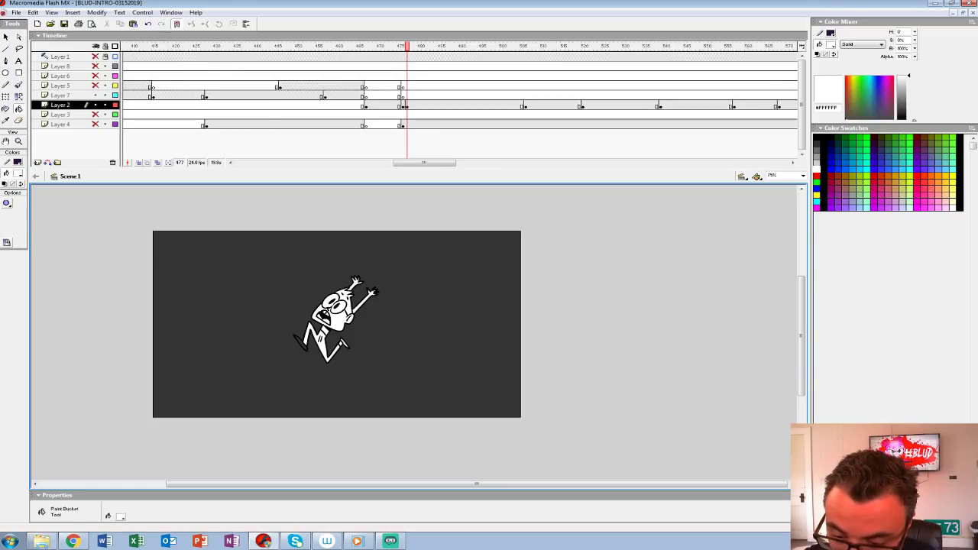
click(407, 106)
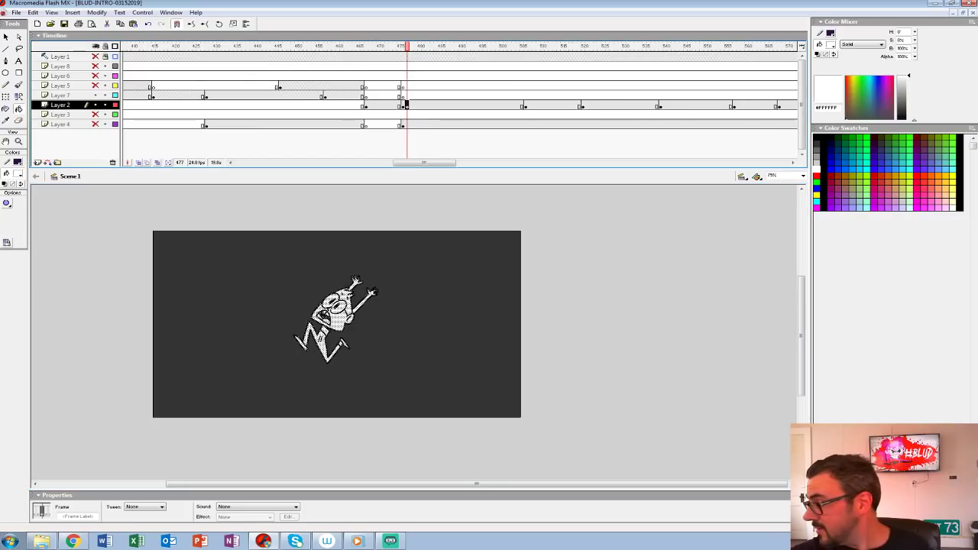
key(ctrl+g)
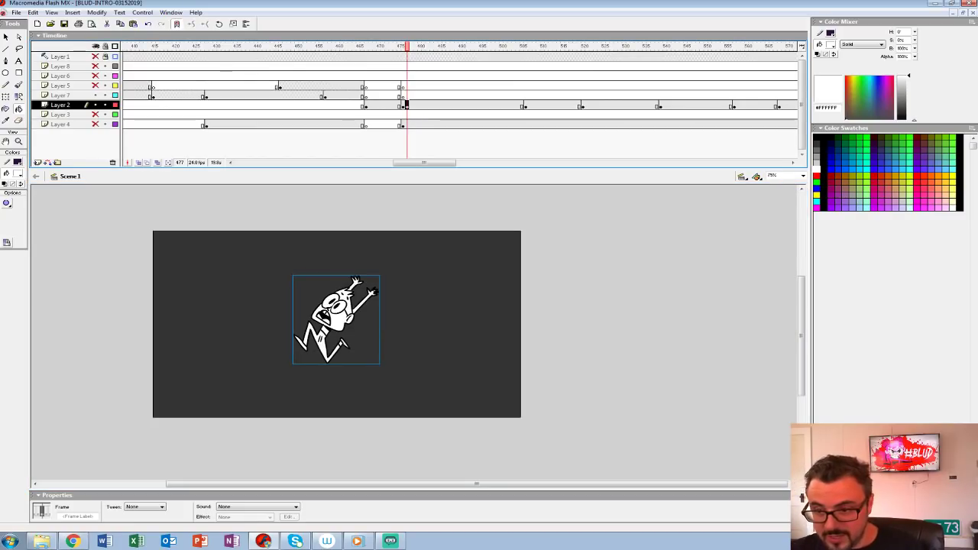
Step: Insert a blank keyframe at frame 478 on Layer 2 and onion-skin the runner and chase sketch from the preceding frames
key(z)
click(443, 366)
drag(443, 366, 503, 391)
key(period)
key(period)
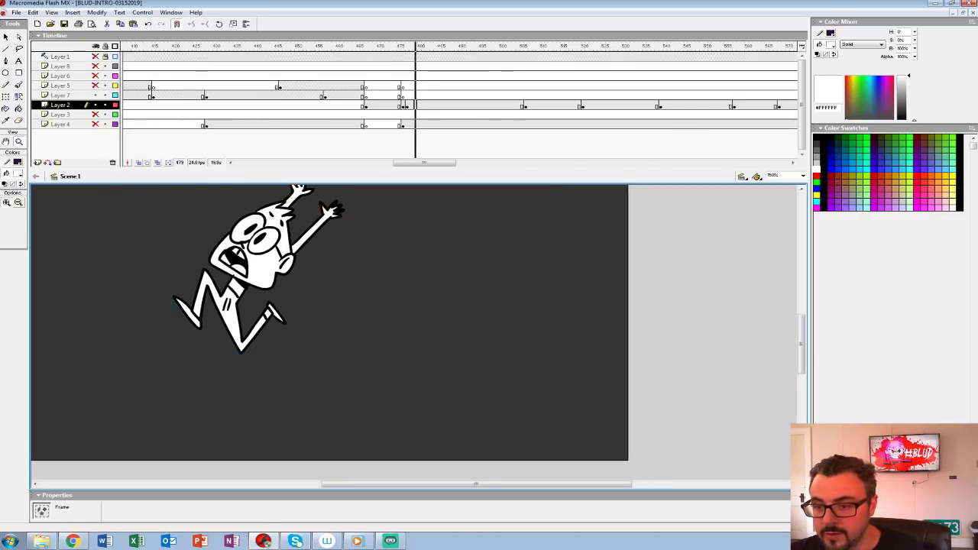
click(411, 106)
key(F7)
click(138, 163)
drag(406, 46, 402, 47)
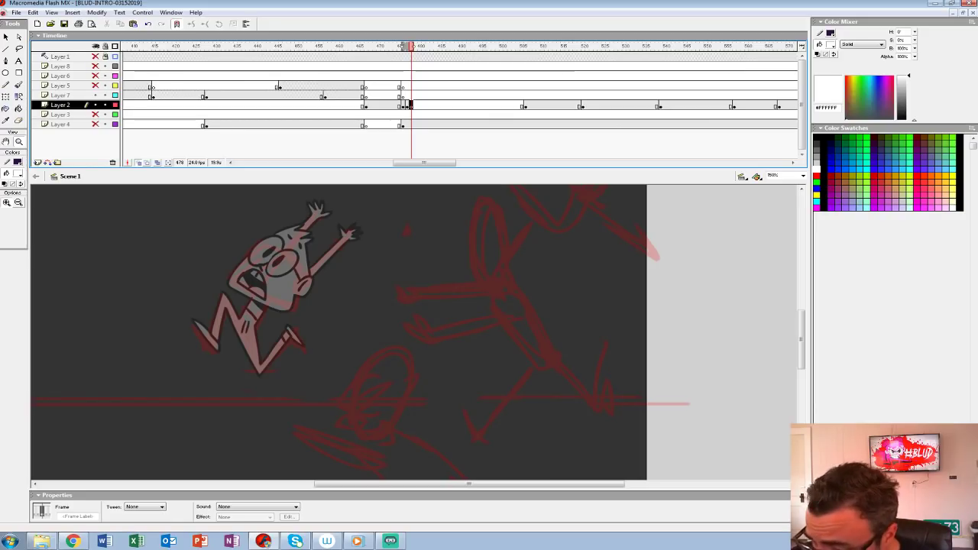
drag(458, 328, 326, 316)
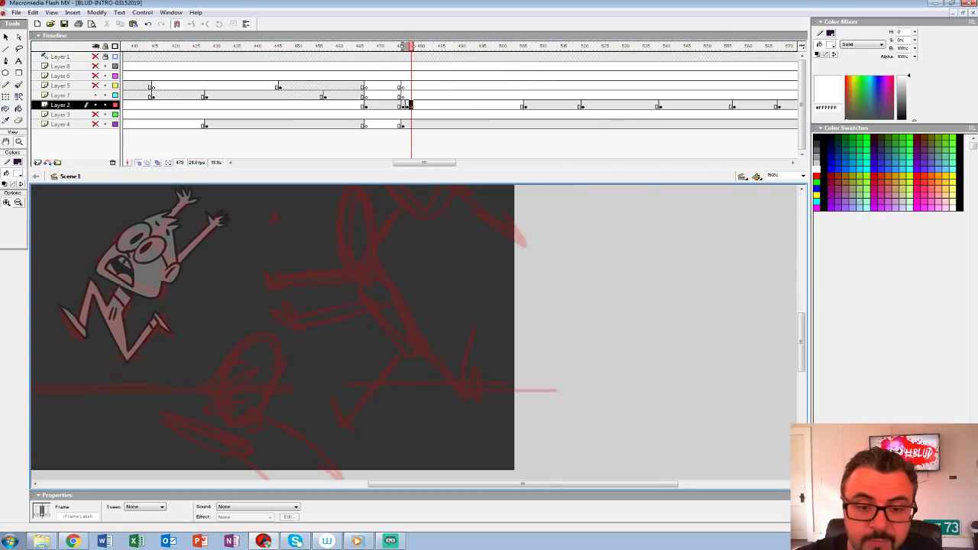
click(16, 162)
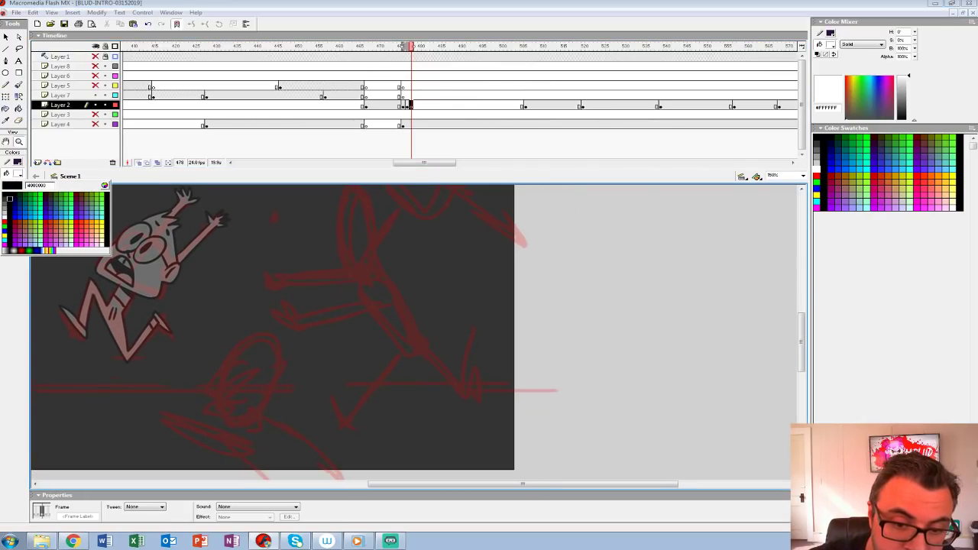
click(4, 218)
key(b)
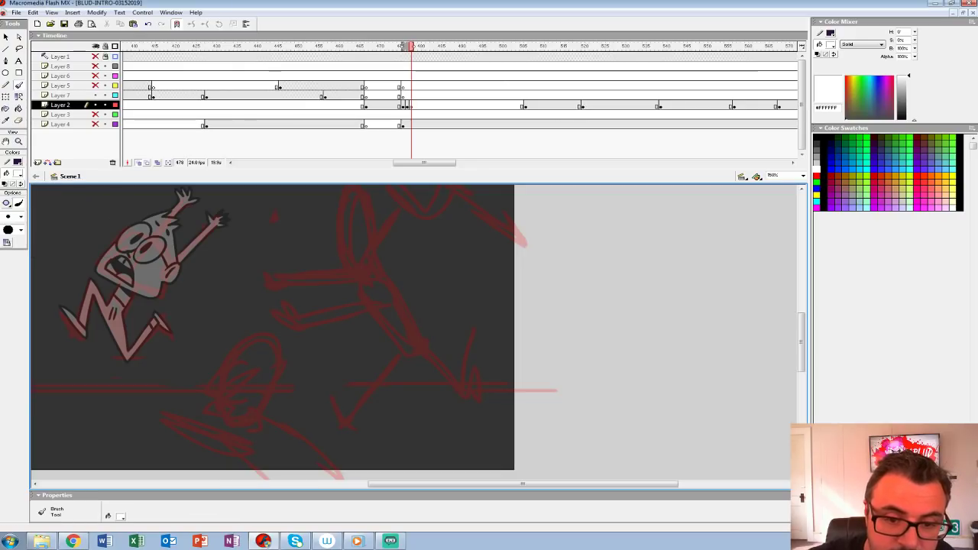
click(11, 217)
click(10, 265)
drag(225, 385, 261, 364)
key(ctrl+z)
key(z)
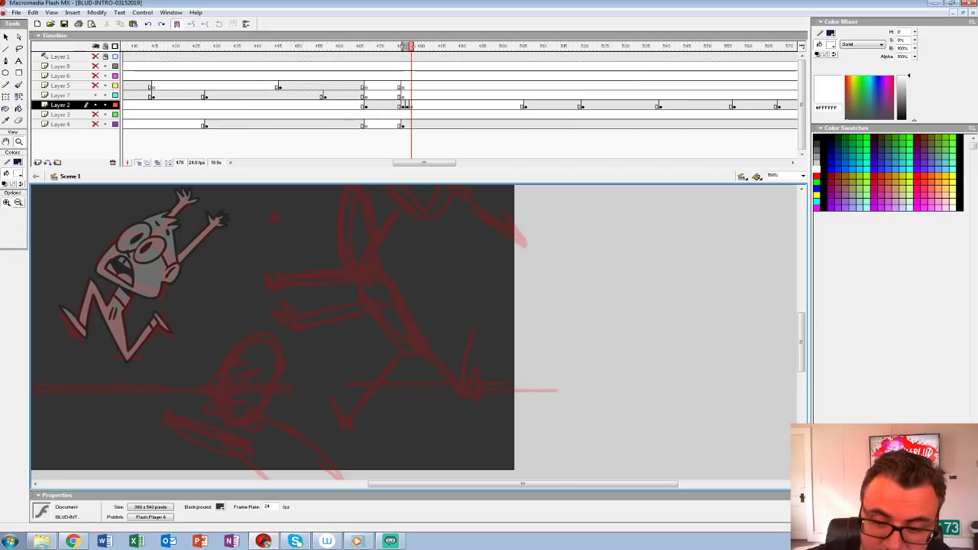
Step: Set the brush fill to black #000000 and ink the lowest pursuer's pointed ear
click(304, 373)
drag(320, 372, 306, 322)
click(18, 173)
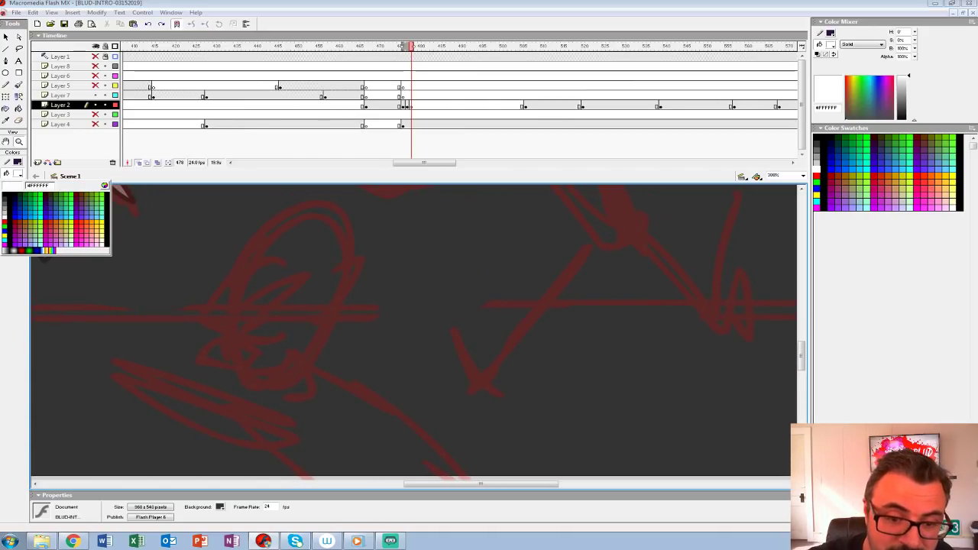
click(4, 195)
key(b)
drag(253, 304, 300, 272)
key(ctrl+z)
mouse_move(322, 265)
mouse_down()
mouse_move(238, 353)
mouse_move(286, 291)
mouse_move(277, 357)
mouse_up()
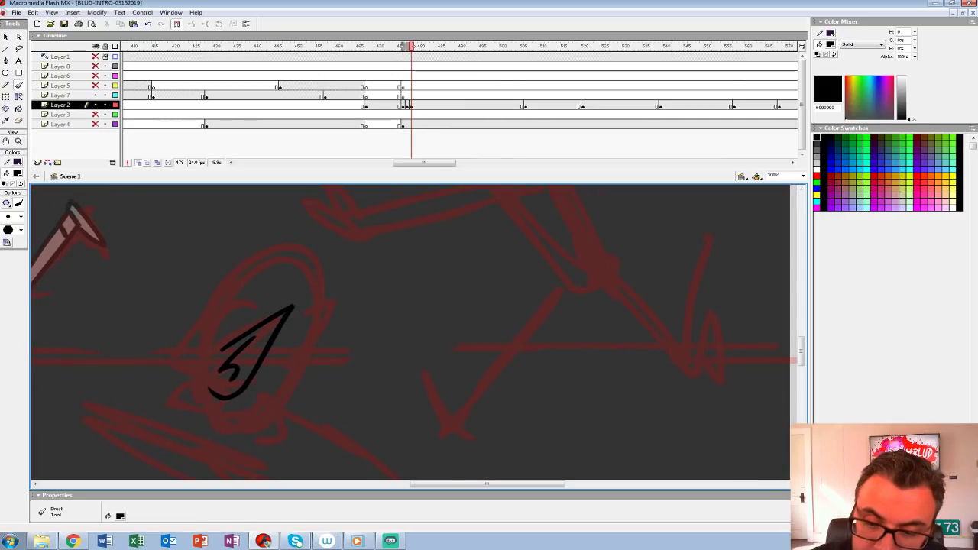
Step: Ink the lowest pursuer's domed head, angry eye, nose, fanged mouth and chin around the ear
mouse_move(216, 298)
mouse_down()
mouse_move(191, 327)
mouse_move(228, 321)
mouse_move(280, 249)
mouse_move(302, 347)
mouse_move(277, 397)
mouse_up()
mouse_move(188, 329)
mouse_down()
mouse_move(168, 365)
mouse_move(190, 367)
mouse_move(197, 406)
mouse_move(170, 398)
mouse_move(184, 419)
mouse_move(227, 437)
mouse_up()
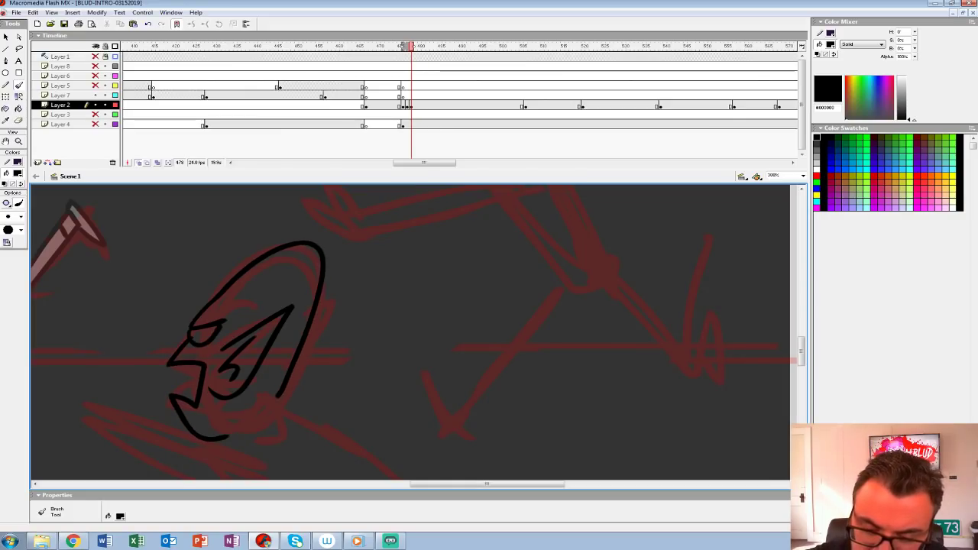
drag(184, 380, 196, 368)
Step: Ink the lowest pursuer's neck, back and outstretched arm down past the stage's lower edge
mouse_move(305, 382)
mouse_down()
mouse_move(298, 303)
mouse_move(278, 312)
mouse_move(415, 453)
mouse_move(456, 478)
mouse_move(510, 428)
mouse_up()
mouse_move(286, 333)
mouse_down()
mouse_move(125, 287)
mouse_move(165, 329)
mouse_move(310, 389)
mouse_up()
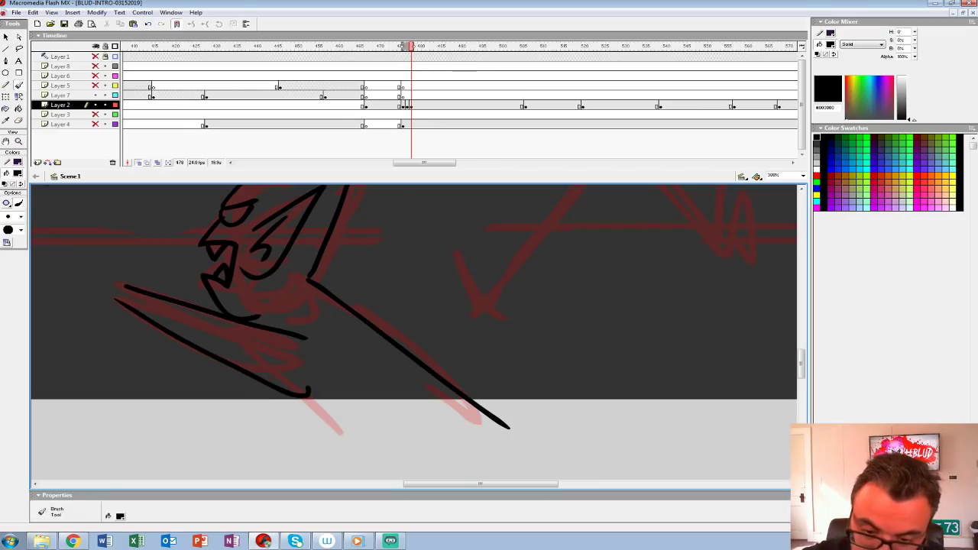
drag(318, 321, 419, 411)
drag(325, 294, 300, 333)
mouse_move(128, 284)
mouse_down()
mouse_move(142, 269)
mouse_move(100, 239)
mouse_move(71, 284)
mouse_move(121, 306)
mouse_up()
Step: Ink the middle pursuer's angry eyes, nose and gaping fanged mouth over the sketched head
mouse_move(459, 306)
mouse_down()
mouse_move(464, 329)
mouse_move(324, 383)
mouse_move(342, 359)
mouse_up()
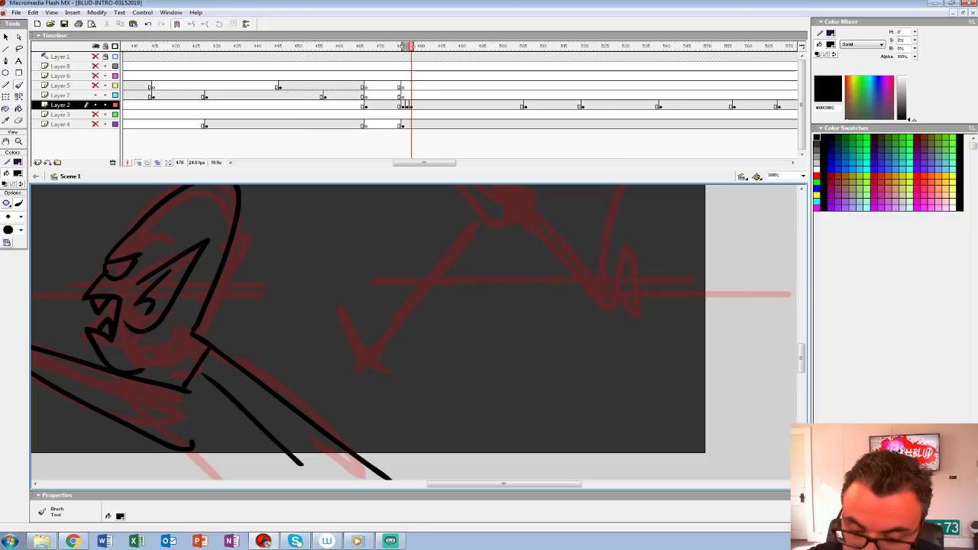
scroll(367, 332, up, 5)
mouse_move(459, 306)
mouse_down()
mouse_move(372, 283)
mouse_move(349, 317)
mouse_up()
mouse_move(257, 280)
mouse_down()
mouse_move(292, 266)
mouse_move(242, 279)
mouse_move(291, 267)
mouse_move(254, 282)
mouse_move(289, 267)
mouse_move(287, 275)
mouse_up()
key(ctrl+z)
key(ctrl+z)
key(ctrl+z)
key(ctrl+z)
key(ctrl+z)
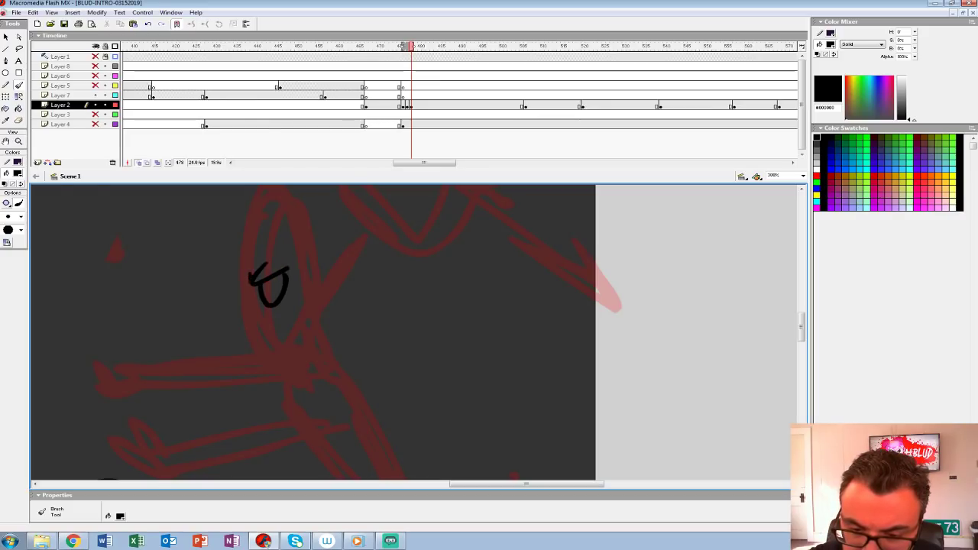
mouse_move(231, 263)
mouse_down()
mouse_move(250, 269)
mouse_move(241, 314)
mouse_move(289, 348)
mouse_move(299, 373)
mouse_move(227, 362)
mouse_move(287, 401)
mouse_up()
mouse_move(252, 312)
mouse_down()
mouse_move(263, 363)
mouse_move(279, 338)
mouse_up()
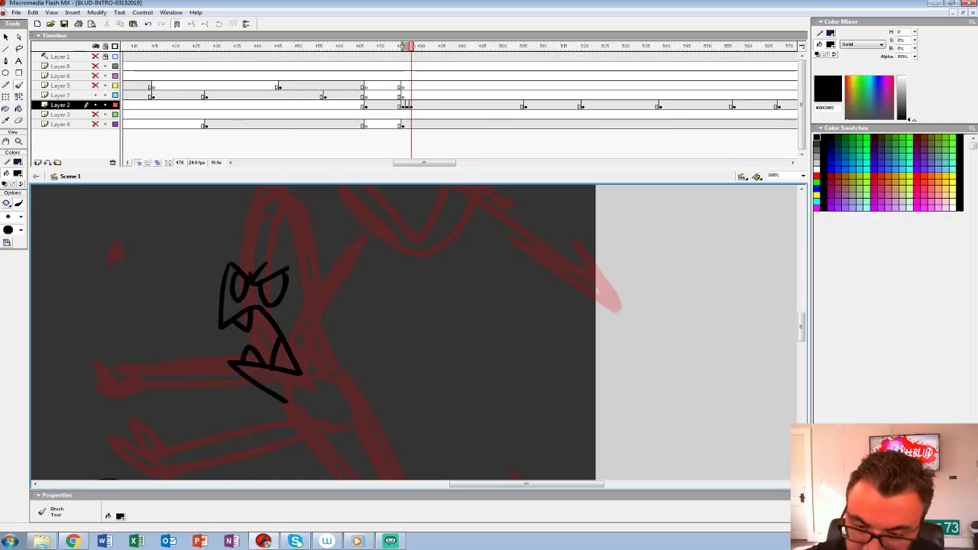
Step: Ink the middle pursuer's lower outstretched arm, its clawed hand and the pointed ear over the sketch
drag(344, 298, 273, 355)
mouse_move(280, 305)
mouse_down()
mouse_move(235, 361)
mouse_move(237, 383)
mouse_up()
mouse_move(248, 344)
mouse_down()
mouse_move(237, 266)
mouse_move(160, 319)
mouse_up()
drag(252, 397, 262, 243)
mouse_move(259, 336)
mouse_down()
mouse_move(378, 285)
mouse_move(443, 287)
mouse_up()
mouse_move(454, 253)
mouse_down()
mouse_move(277, 311)
mouse_move(381, 305)
mouse_move(462, 284)
mouse_up()
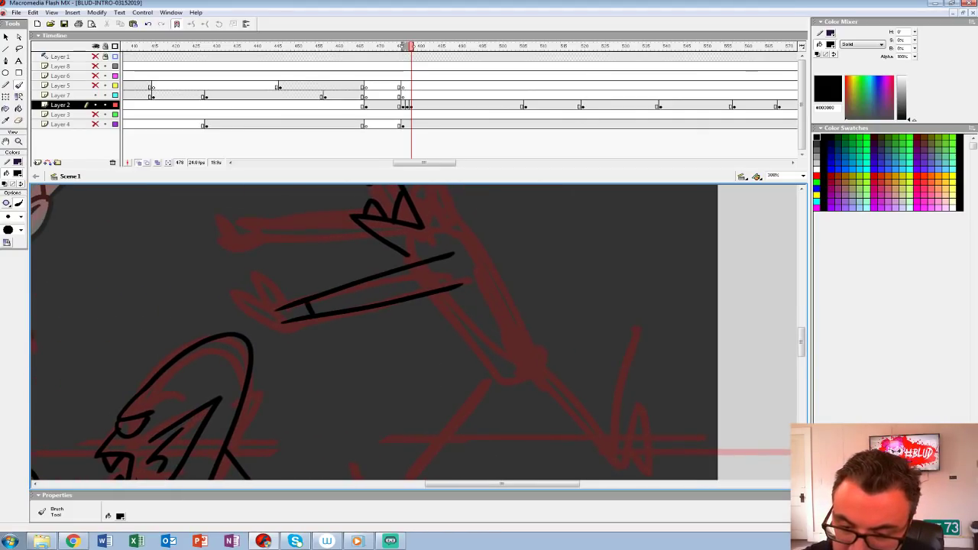
mouse_move(274, 297)
mouse_down()
mouse_move(256, 306)
mouse_move(258, 320)
mouse_move(282, 333)
mouse_move(286, 323)
mouse_up()
drag(290, 306, 289, 318)
drag(412, 283, 373, 354)
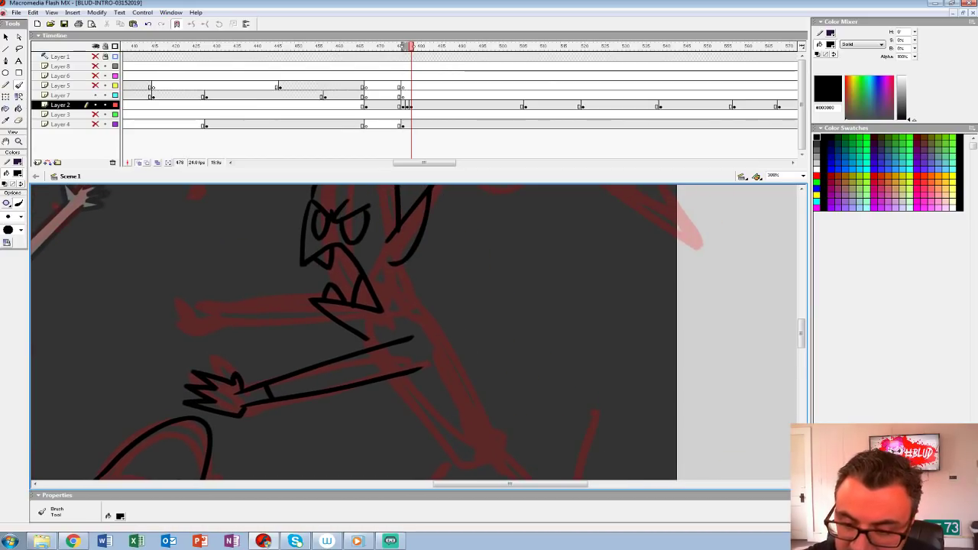
Step: Ink the middle pursuer's upper outstretched arm and clawed hand, and the line of its neck
mouse_move(324, 295)
mouse_down()
mouse_move(213, 301)
mouse_move(261, 317)
mouse_move(339, 315)
mouse_up()
key(ctrl+z)
drag(214, 317, 336, 319)
mouse_move(193, 327)
mouse_down()
mouse_move(194, 301)
mouse_move(213, 301)
mouse_move(226, 319)
mouse_up()
mouse_move(410, 298)
mouse_down()
mouse_move(262, 282)
mouse_move(259, 327)
mouse_move(259, 274)
mouse_up()
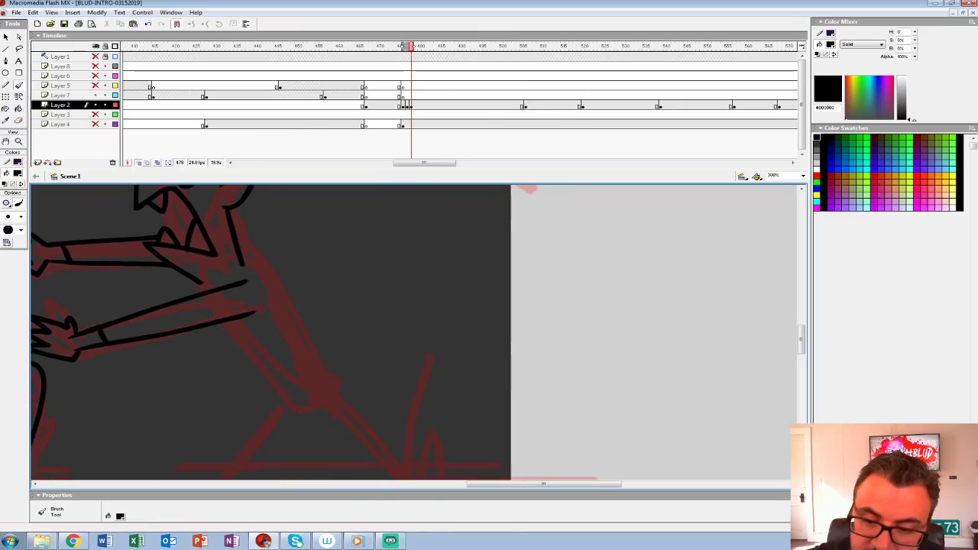
Step: Ink the middle pursuer's collar, torso and hips, and start the outline of its front leg
mouse_move(194, 289)
mouse_down()
mouse_move(273, 238)
mouse_move(269, 277)
mouse_move(332, 369)
mouse_up()
mouse_move(224, 322)
mouse_down()
mouse_move(289, 392)
mouse_move(264, 403)
mouse_move(304, 376)
mouse_up()
drag(305, 305, 408, 403)
mouse_move(246, 302)
mouse_down()
mouse_move(259, 347)
mouse_move(264, 328)
mouse_move(256, 305)
mouse_move(243, 335)
mouse_up()
mouse_move(321, 420)
mouse_down()
mouse_move(298, 277)
mouse_move(327, 207)
mouse_up()
mouse_move(306, 343)
mouse_down()
mouse_move(325, 305)
mouse_move(257, 427)
mouse_up()
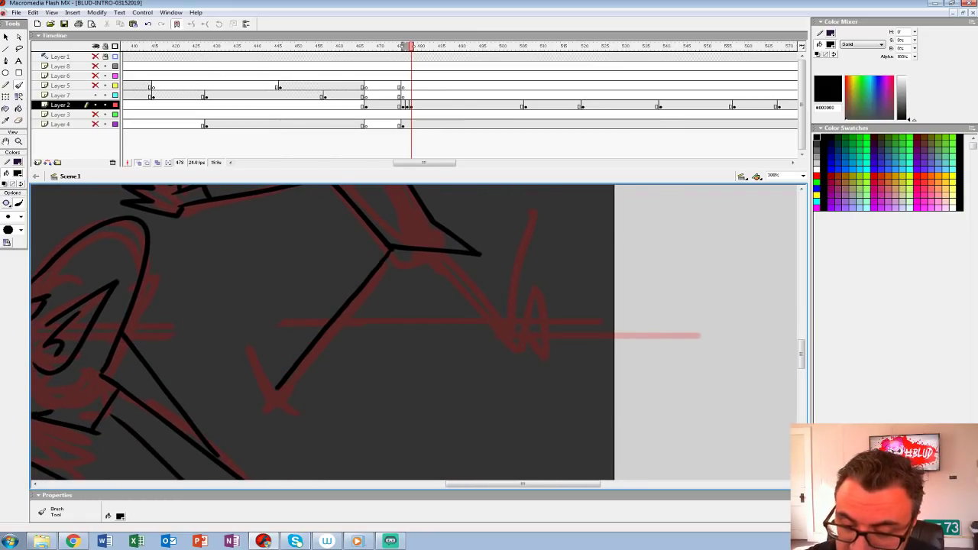
Step: Ink the rest of the middle pursuer's running legs and both pointed feet
mouse_move(407, 268)
mouse_down()
mouse_move(288, 405)
mouse_move(245, 341)
mouse_move(294, 408)
mouse_up()
mouse_move(427, 321)
mouse_down()
mouse_move(353, 352)
mouse_move(258, 370)
mouse_up()
mouse_move(238, 316)
mouse_down()
mouse_move(347, 399)
mouse_move(359, 329)
mouse_up()
key(ctrl+z)
drag(231, 315, 357, 331)
mouse_move(283, 304)
mouse_down()
mouse_move(326, 345)
mouse_move(344, 309)
mouse_move(356, 330)
mouse_move(389, 310)
mouse_move(356, 317)
mouse_move(460, 425)
mouse_move(442, 396)
mouse_move(449, 425)
mouse_up()
Step: Ink the inner detail lines of the middle pursuer's pointed ear
key(z)
alt+click(388, 280)
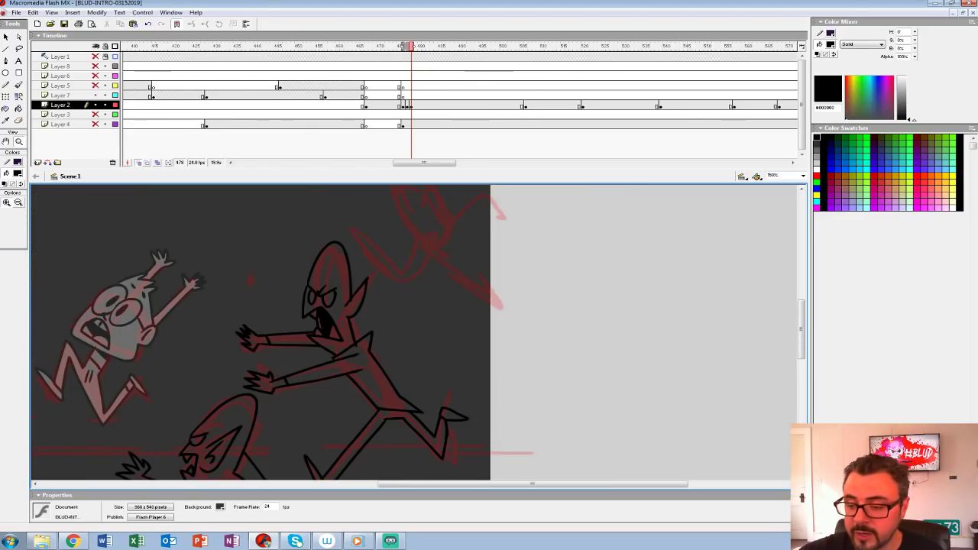
drag(388, 281, 360, 265)
click(389, 275)
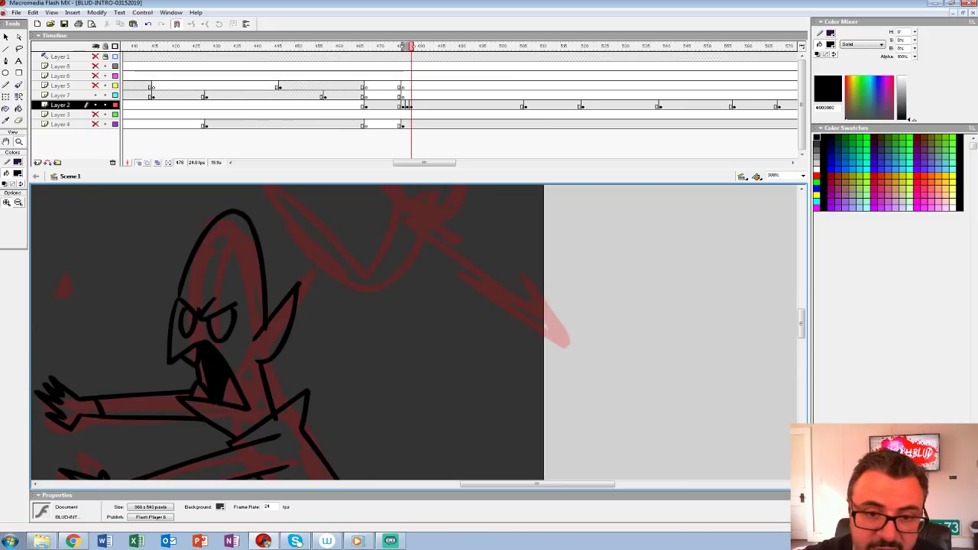
key(b)
drag(287, 311, 264, 345)
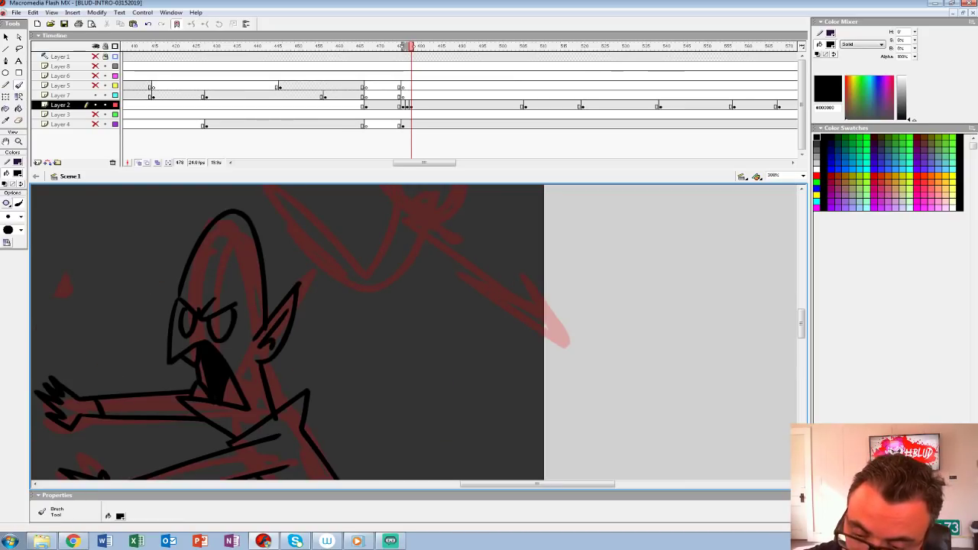
Step: Ink the pointed ear of the uppermost pursuer over its red sketch
mouse_move(336, 366)
mouse_down()
mouse_move(408, 254)
mouse_move(321, 437)
mouse_up()
mouse_move(367, 343)
mouse_down()
mouse_move(298, 397)
mouse_move(215, 397)
mouse_up()
mouse_move(280, 301)
mouse_down()
mouse_move(290, 238)
mouse_move(287, 310)
mouse_move(334, 297)
mouse_up()
key(ctrl+z)
mouse_move(321, 213)
mouse_down()
mouse_move(313, 262)
mouse_move(330, 228)
mouse_up()
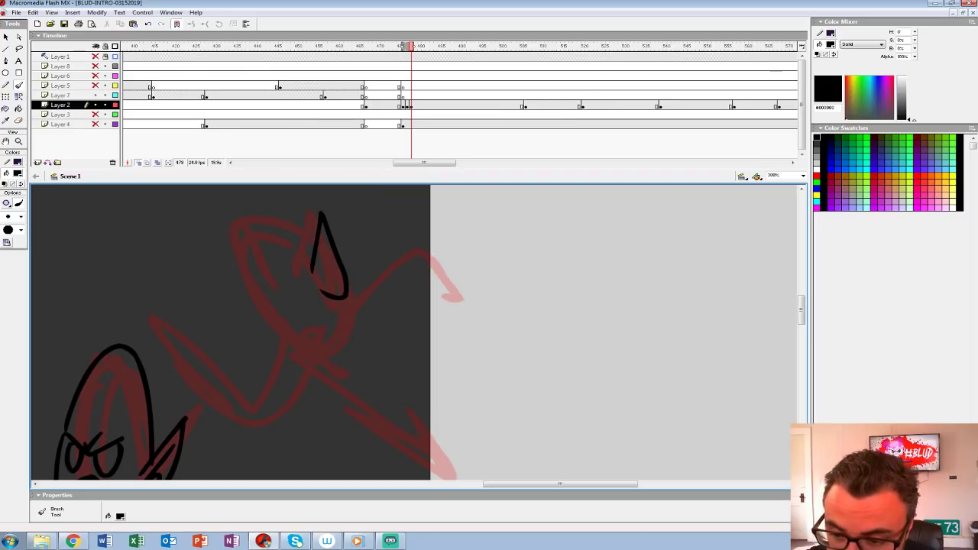
mouse_move(313, 249)
mouse_down()
mouse_move(256, 216)
mouse_move(251, 283)
mouse_up()
key(ctrl+z)
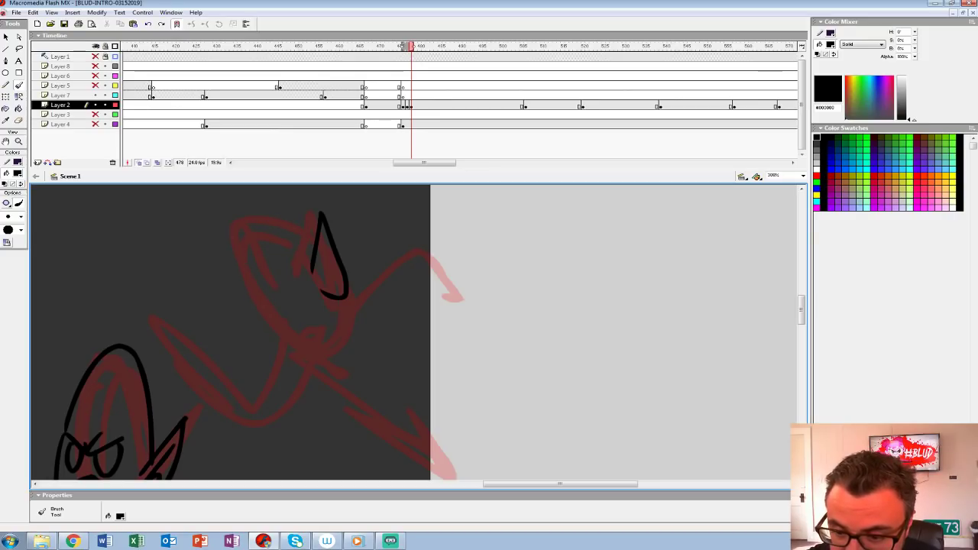
Step: Ink the uppermost pursuer's head, angry eyes, nose, open mouth and jaw around the ear
mouse_move(309, 243)
mouse_down()
mouse_move(238, 214)
mouse_move(256, 286)
mouse_move(287, 275)
mouse_move(277, 313)
mouse_move(292, 283)
mouse_up()
mouse_move(281, 345)
mouse_down()
mouse_move(304, 313)
mouse_move(327, 341)
mouse_move(286, 355)
mouse_up()
mouse_move(265, 306)
mouse_down()
mouse_move(281, 346)
mouse_move(284, 325)
mouse_move(293, 347)
mouse_up()
drag(336, 306, 274, 286)
mouse_move(230, 327)
mouse_down()
mouse_move(237, 256)
mouse_move(284, 240)
mouse_move(306, 258)
mouse_move(294, 257)
mouse_up()
drag(187, 338, 350, 441)
Step: Ink the uppermost pursuer's torso and raised rear arm, extending them past the stage's right edge
mouse_move(278, 287)
mouse_down()
mouse_move(371, 423)
mouse_move(288, 329)
mouse_move(320, 217)
mouse_move(290, 326)
mouse_up()
key(ctrl+z)
key(ctrl+z)
mouse_move(263, 424)
mouse_down()
mouse_move(303, 301)
mouse_move(358, 343)
mouse_up()
mouse_move(244, 392)
mouse_down()
mouse_move(291, 260)
mouse_move(353, 336)
mouse_move(469, 207)
mouse_move(507, 191)
mouse_move(378, 220)
mouse_up()
mouse_move(363, 397)
mouse_down()
mouse_move(351, 426)
mouse_move(412, 462)
mouse_move(556, 443)
mouse_up()
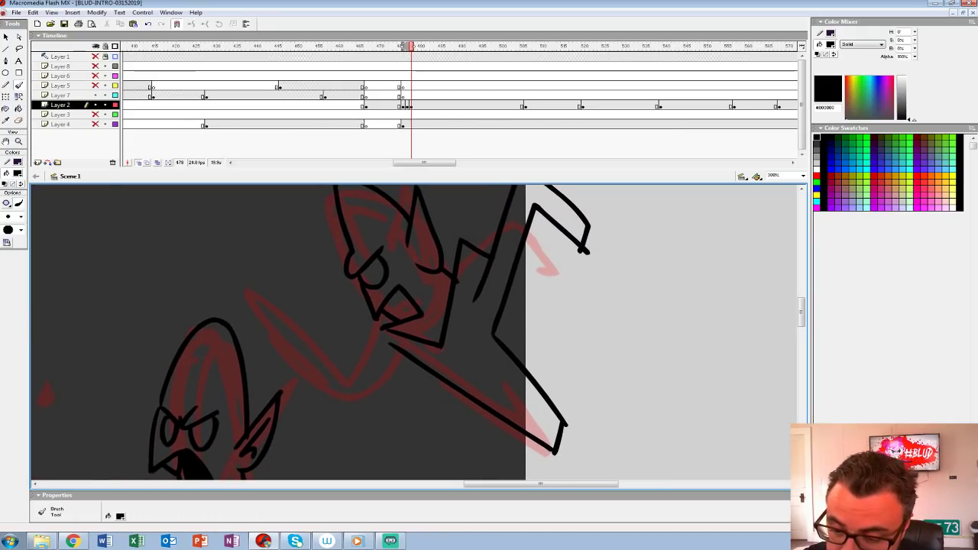
Step: Ink the uppermost pursuer's bent front arm and its clawed hand reaching forward
mouse_move(377, 323)
mouse_down()
mouse_move(352, 386)
mouse_move(311, 358)
mouse_move(394, 440)
mouse_move(414, 363)
mouse_up()
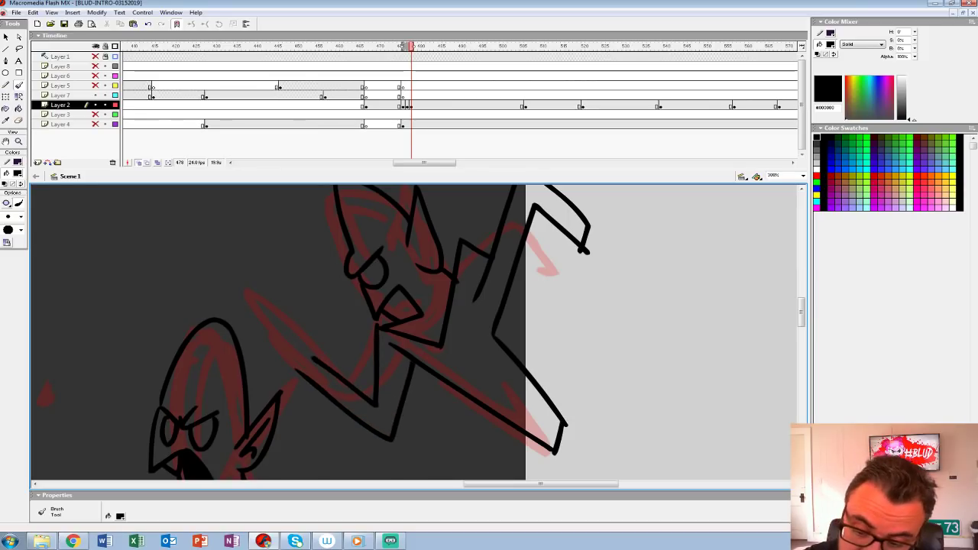
drag(298, 334, 258, 328)
mouse_move(259, 329)
mouse_down()
mouse_move(292, 345)
mouse_move(290, 354)
mouse_up()
drag(253, 361, 291, 365)
drag(496, 351, 418, 288)
Step: Turn off onion skinning and set the Paint Bucket fill to light grey #CCCCCC
click(18, 141)
alt+double_click(456, 269)
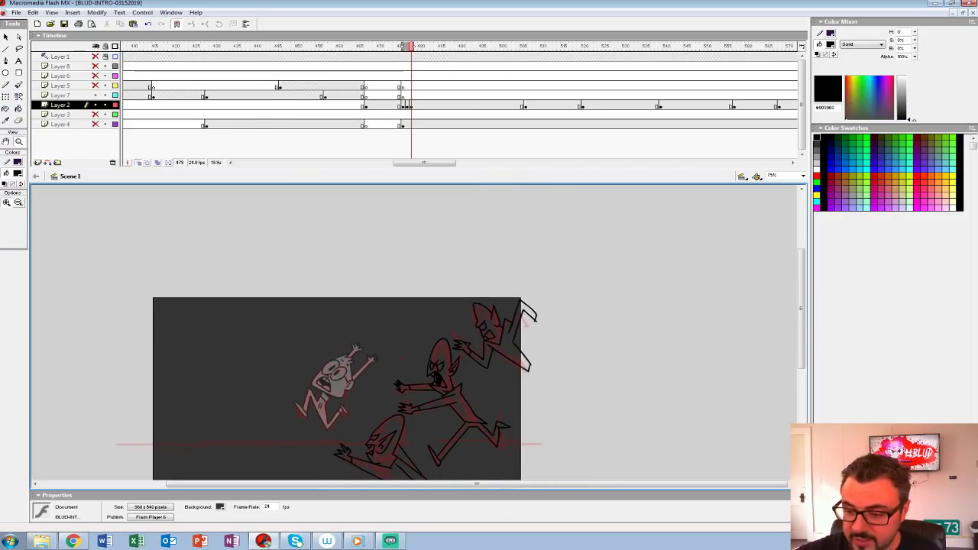
click(138, 163)
drag(510, 398, 546, 347)
click(509, 328)
key(comma)
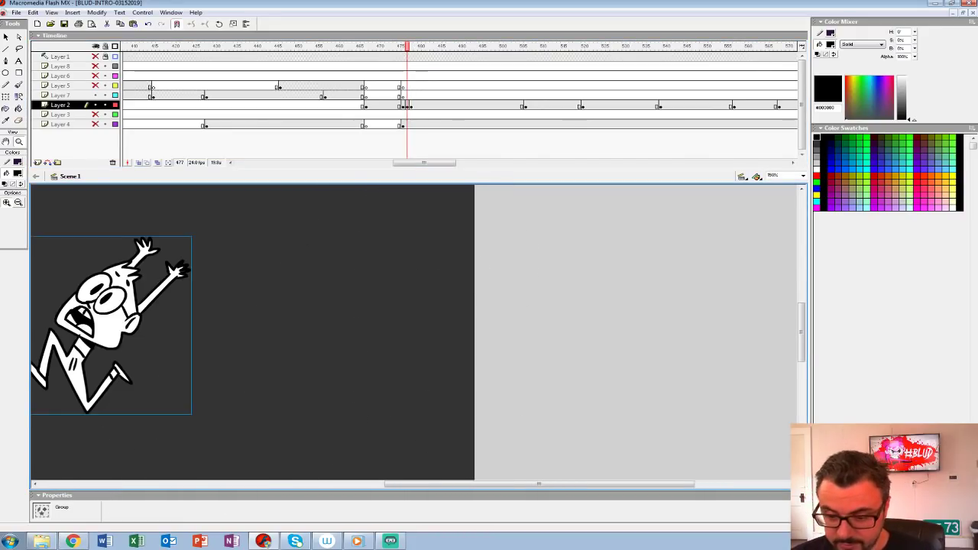
key(period)
key(comma)
click(17, 174)
click(4, 214)
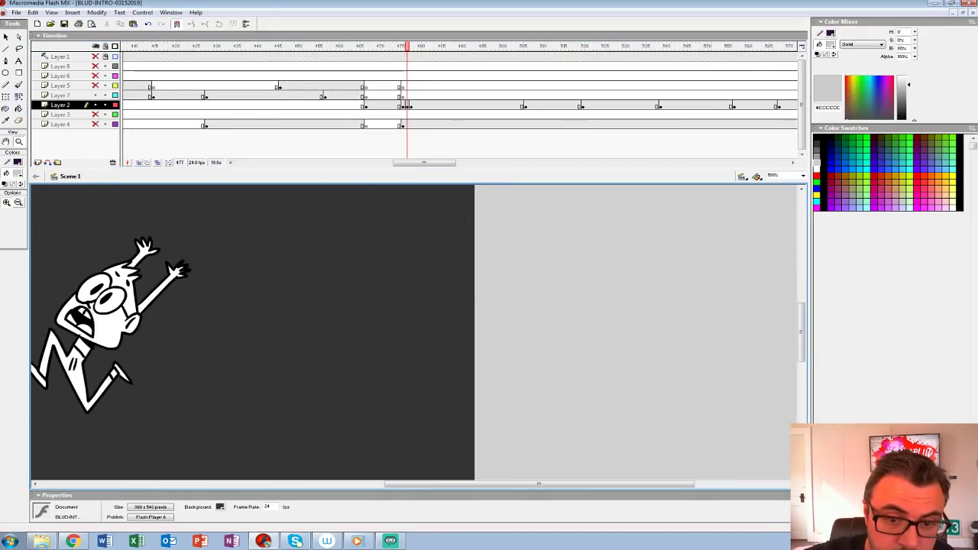
click(19, 109)
Step: On frame 478, fill the middle pursuer's head, torso, arms and hands and the lowest pursuer's head with #CCCCCC
key(period)
click(362, 370)
click(316, 257)
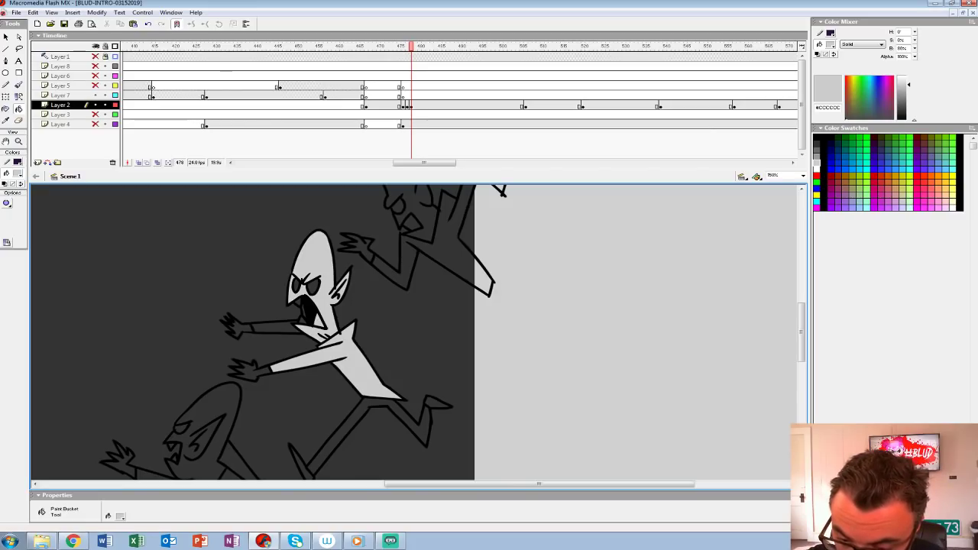
click(307, 315)
key(ctrl+z)
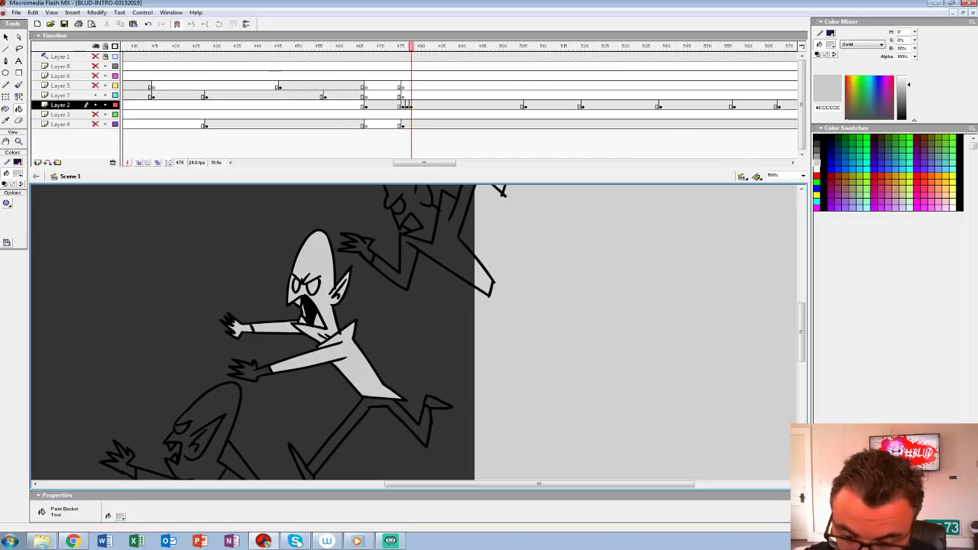
drag(253, 371, 277, 267)
click(229, 336)
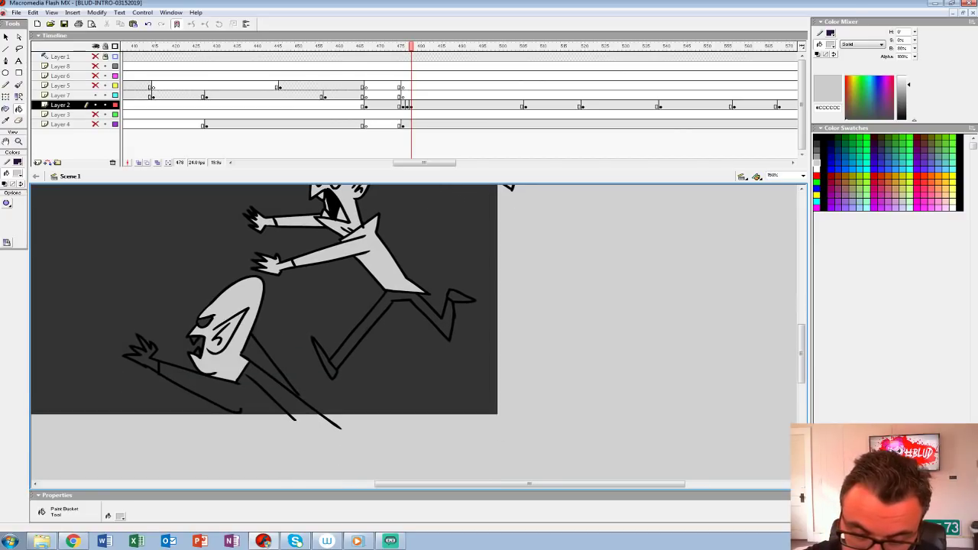
Step: Close the lowest pursuer's body below the stage with pencil lines and fill its body, arm and face with #CCCCCC
key(y)
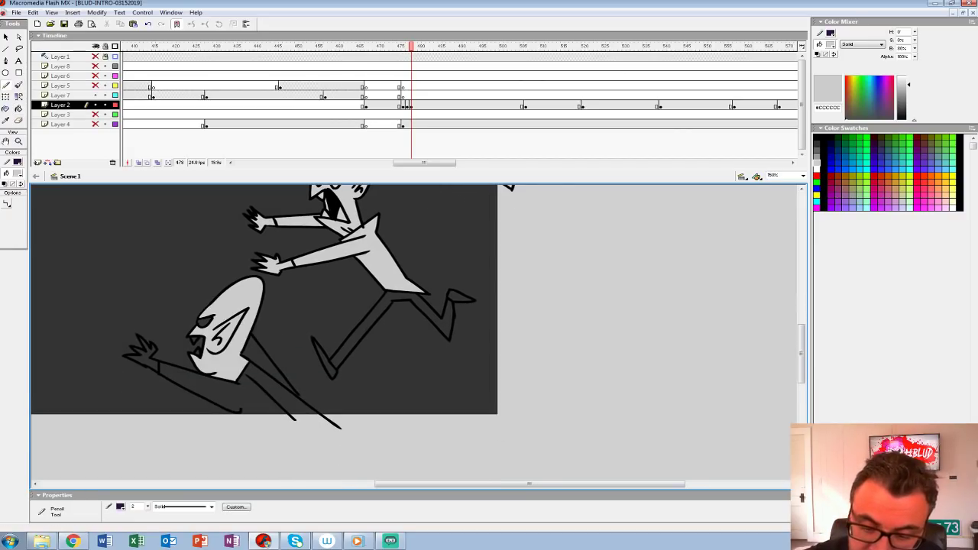
drag(256, 428, 403, 428)
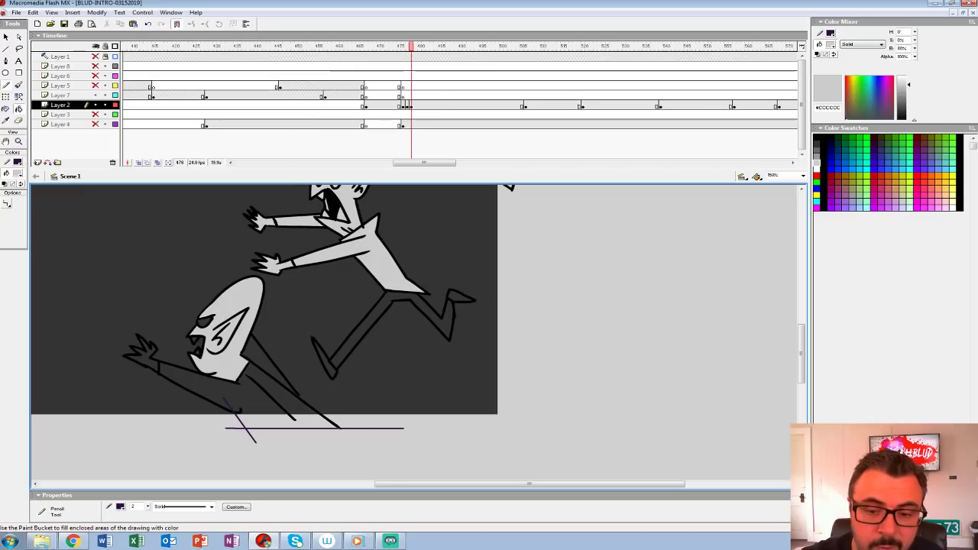
click(18, 109)
click(251, 399)
click(267, 364)
click(201, 318)
click(205, 323)
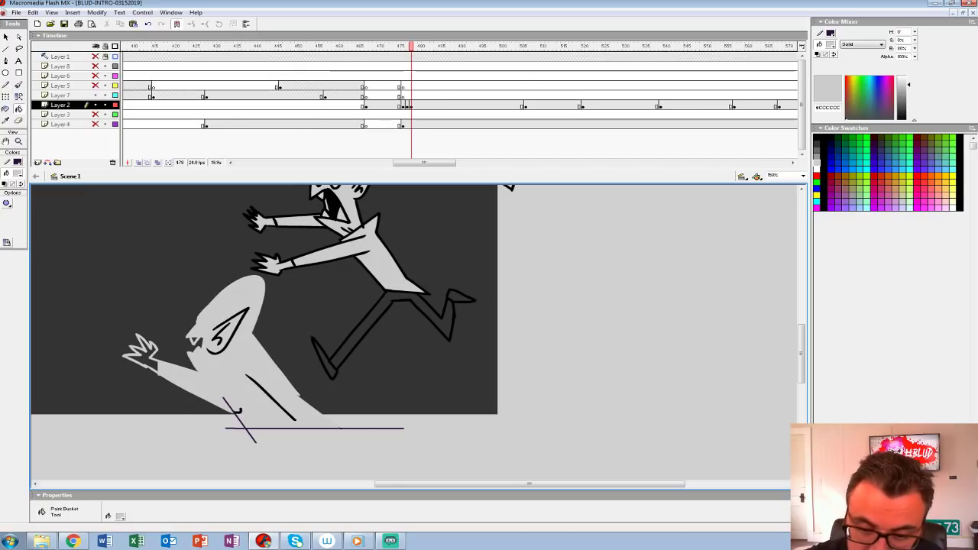
key(ctrl+z)
key(ctrl+z)
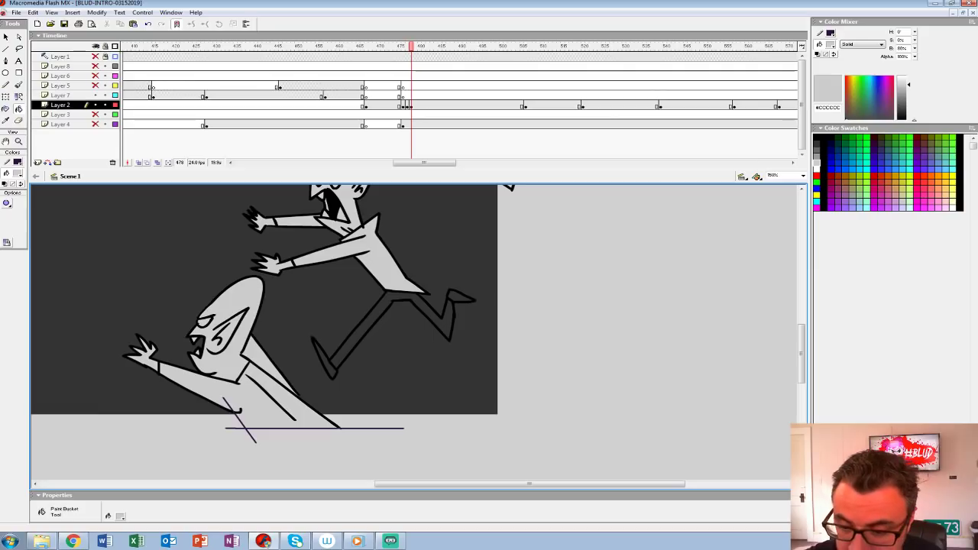
Step: Fill the middle pursuer's legs and feet with #CCCCCC
click(326, 362)
click(357, 333)
click(459, 298)
Step: Fill the uppermost pursuer's body, arms, head, eyes and hand with #CCCCCC
drag(450, 286, 380, 462)
click(396, 313)
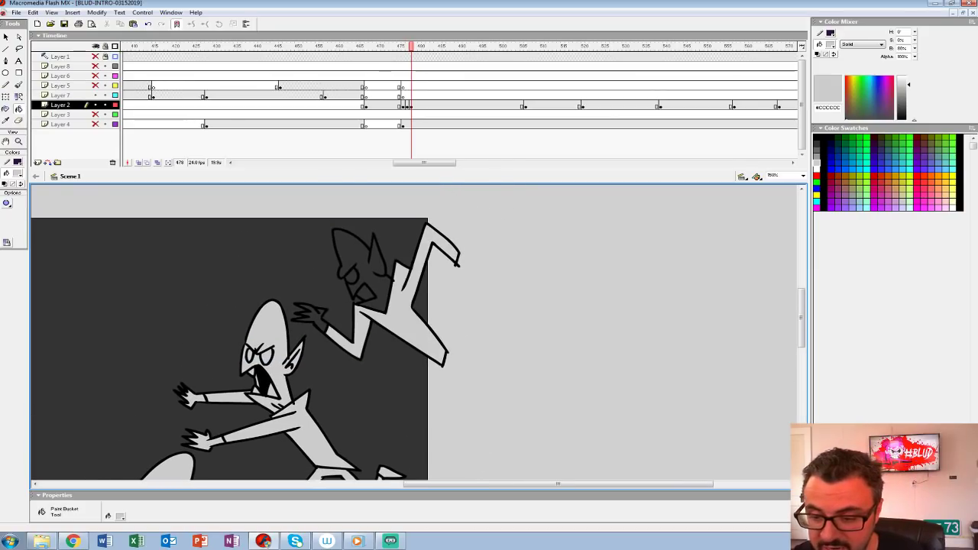
click(357, 256)
click(366, 293)
click(351, 276)
click(311, 315)
drag(312, 314, 337, 213)
Step: Group the three pursuers on frame 478 and move them in place to the runner's frame 477
click(411, 106)
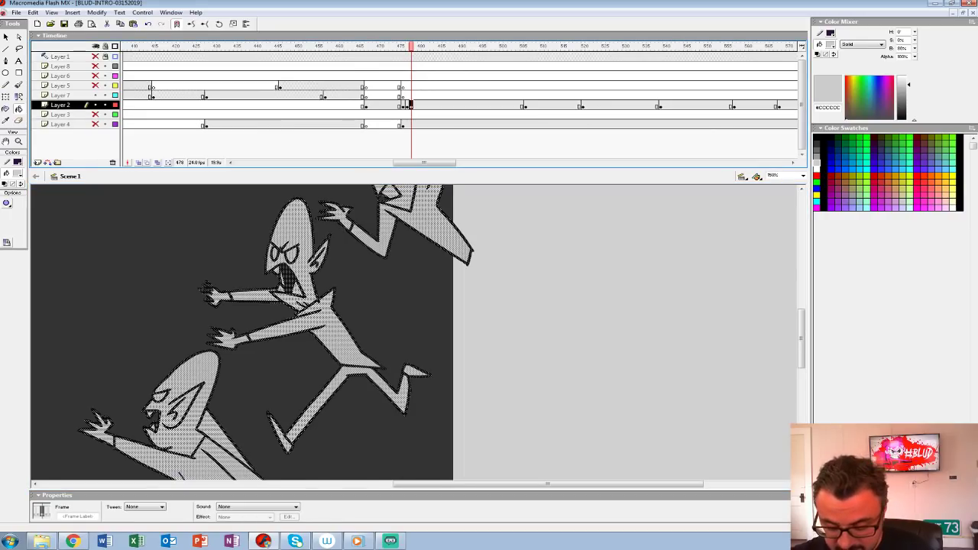
key(ctrl+g)
key(Delete)
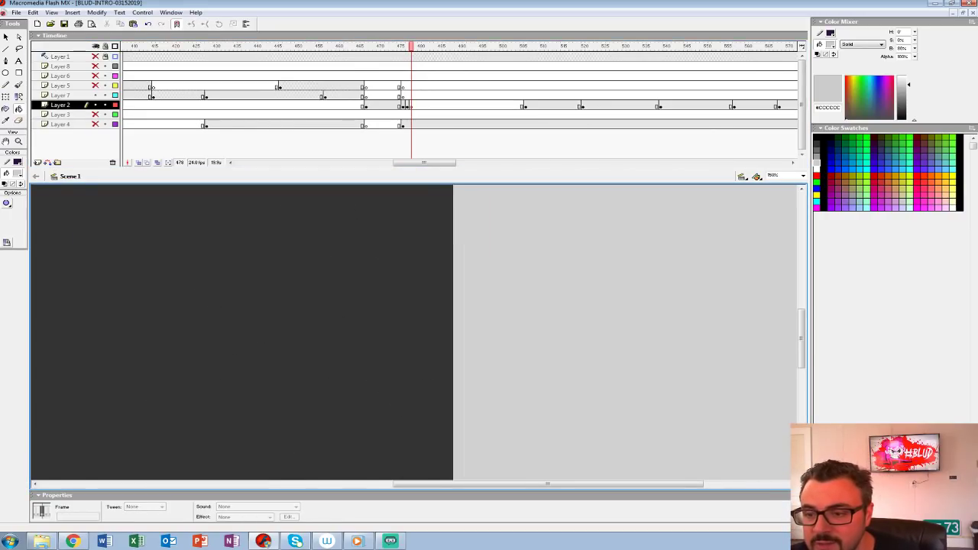
key(comma)
key(ctrl+1)
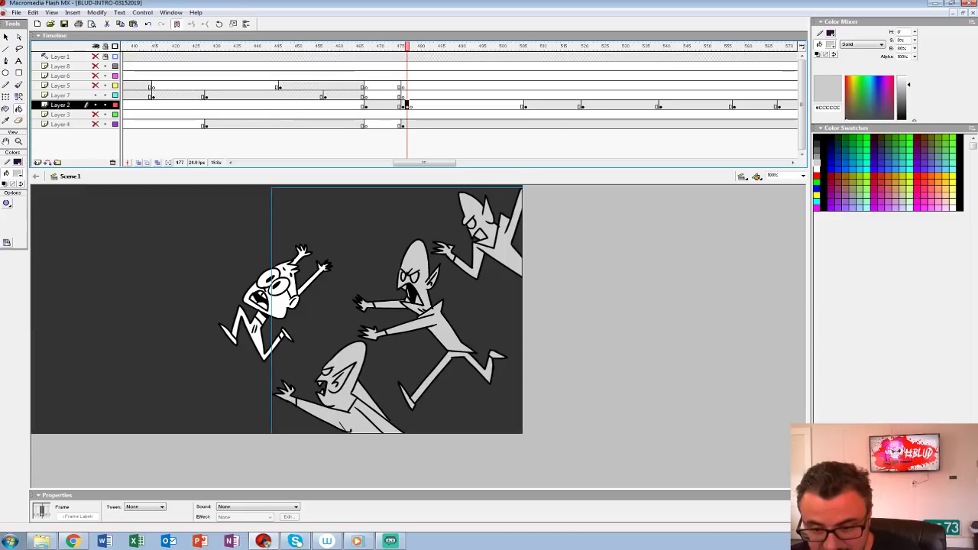
Step: Move the runner and pursuers to frame 476 and clear Layer 2's keyframes at frames 477 and 478
key(ctrl+a)
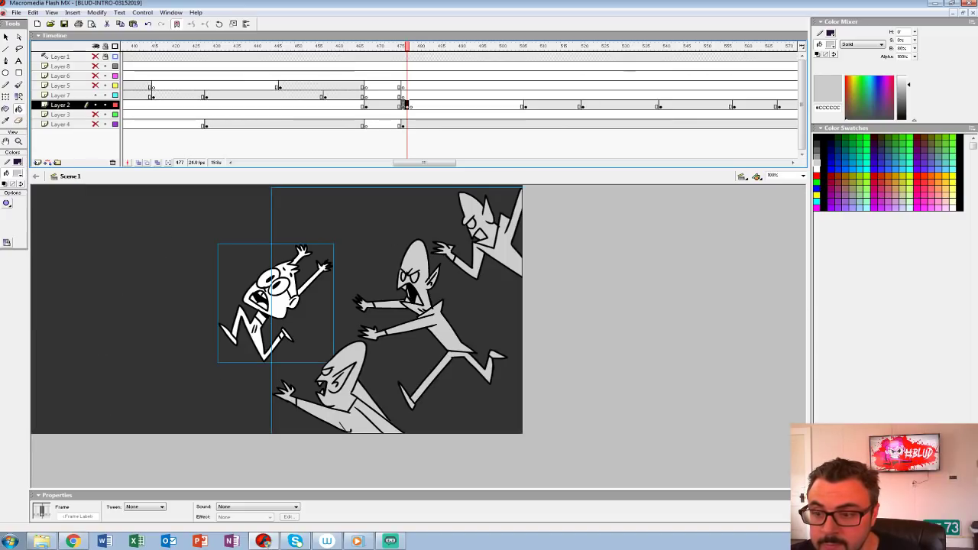
key(period)
key(shift+F6)
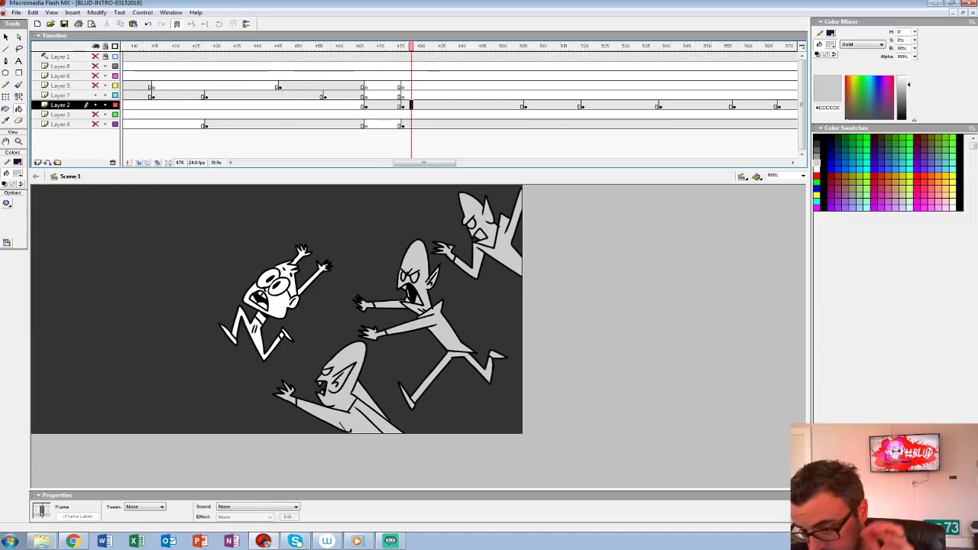
Step: Show Layer 4 and scale its forest background at frame 476 to 50%
click(402, 124)
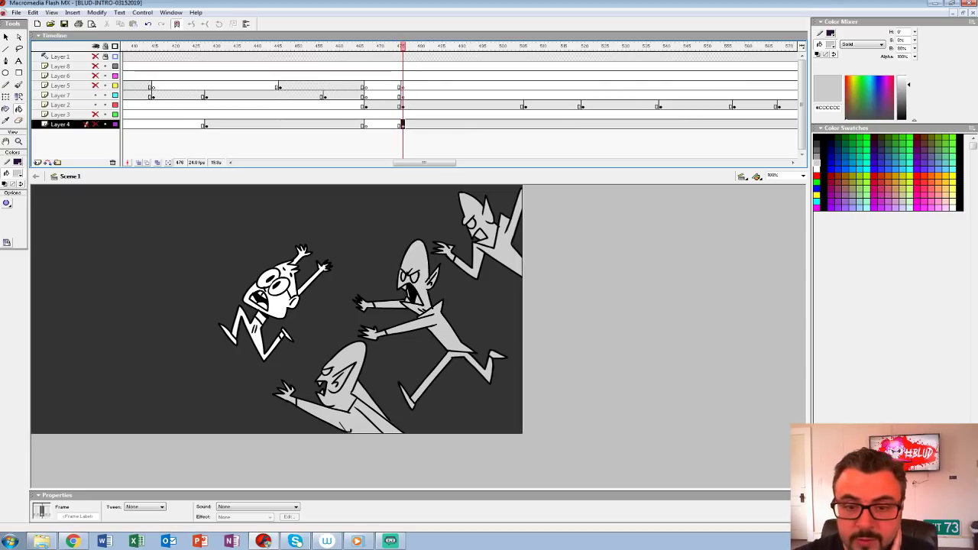
click(96, 124)
click(138, 163)
click(138, 163)
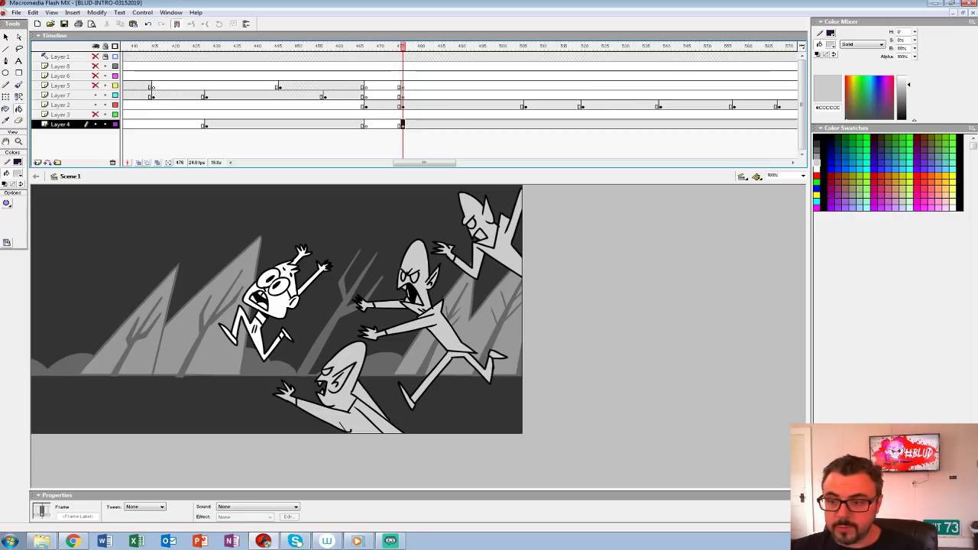
click(403, 124)
key(ctrl+alt+s)
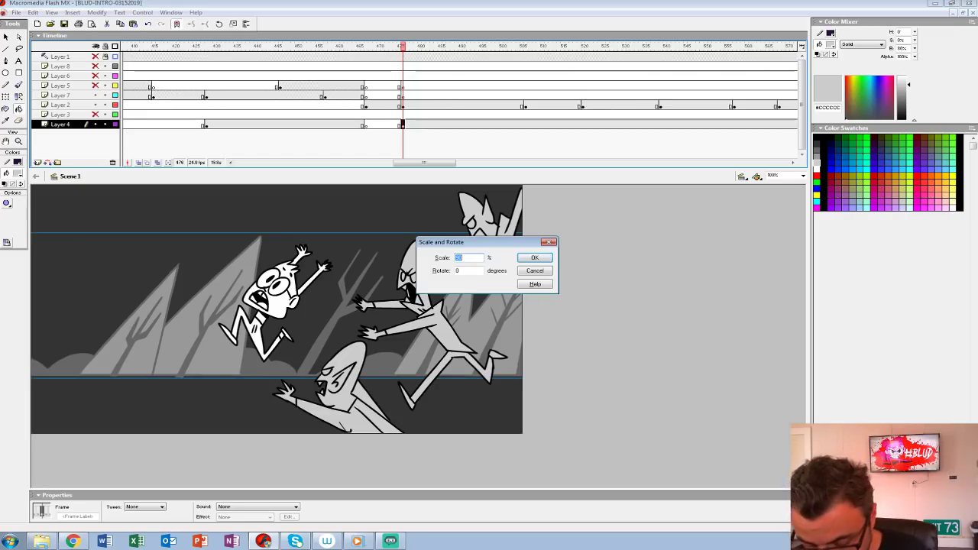
text(50)
key(Return)
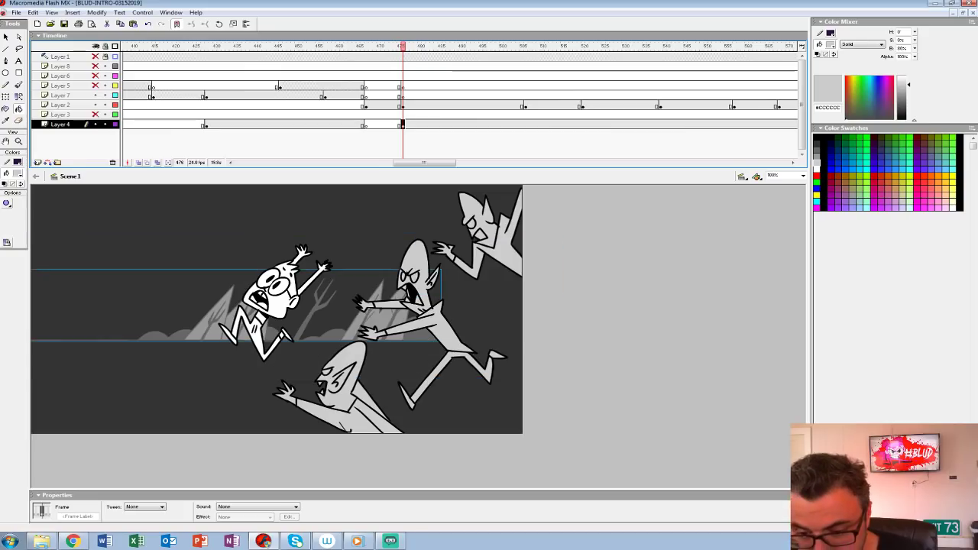
Step: Move the scaled forest up and right so its ground line sits above the runner, and insert a Layer 4 keyframe at frame 477
key(shift+Up)
key(shift+Up)
key(shift+Up)
key(shift+Up)
key(shift+Up)
key(shift+Up)
key(shift+Up)
key(shift+Up)
key(shift+Up)
key(shift+Up)
key(shift+Up)
key(shift+Up)
key(shift+Up)
key(shift+Up)
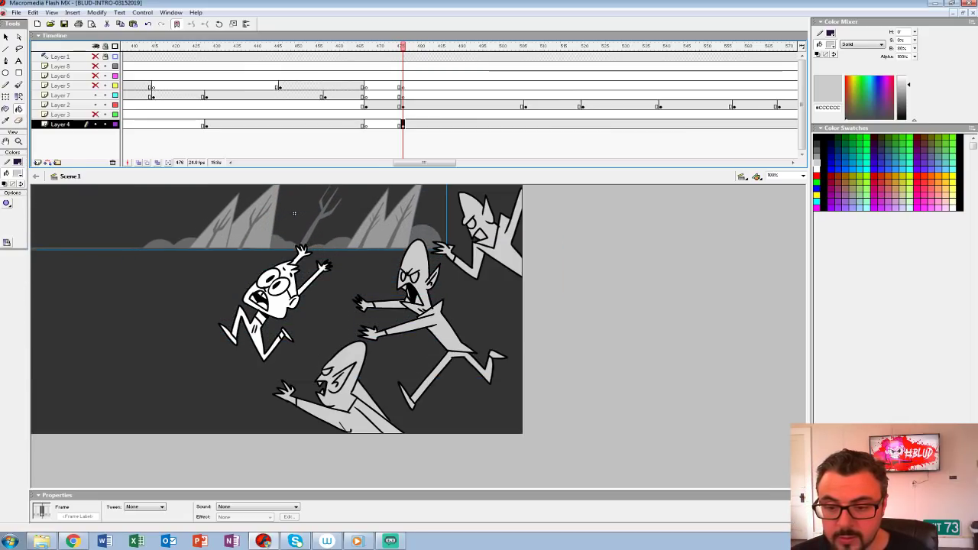
key(shift+Down)
key(shift+Down)
key(shift+Down)
key(shift+Down)
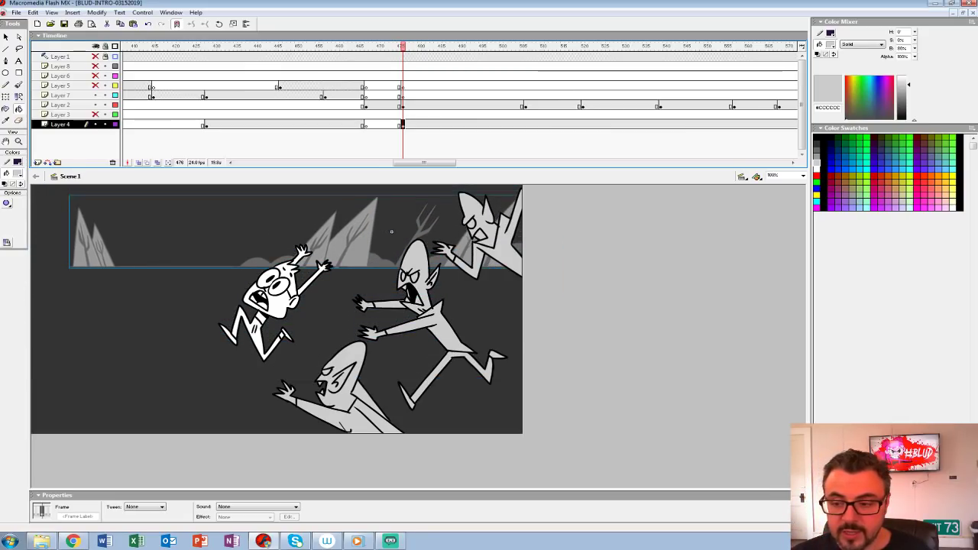
key(shift+Up)
key(shift+Up)
key(shift+Up)
key(shift+Up)
key(shift+Up)
key(shift+Up)
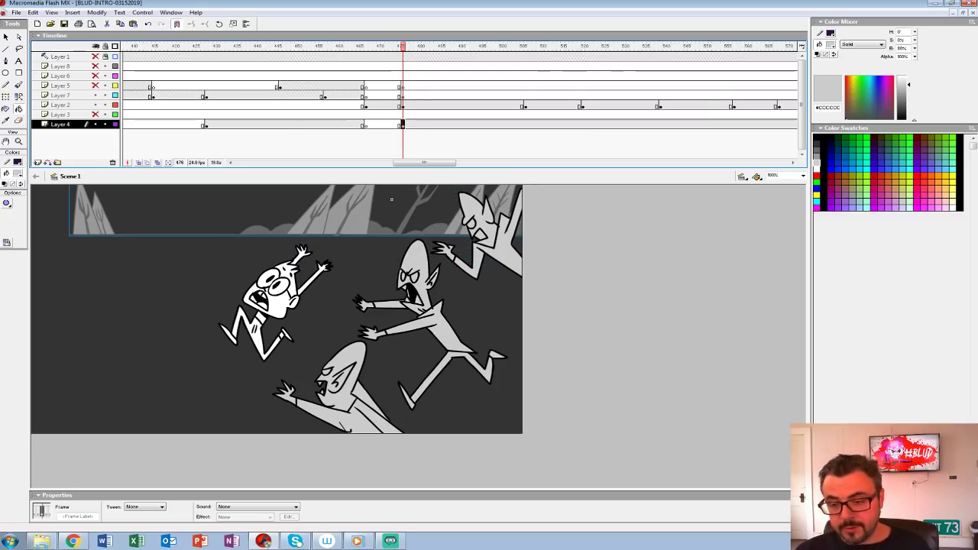
key(shift+Up)
key(shift+Up)
key(shift+Down)
key(shift+Right)
key(shift+Left)
key(F6)
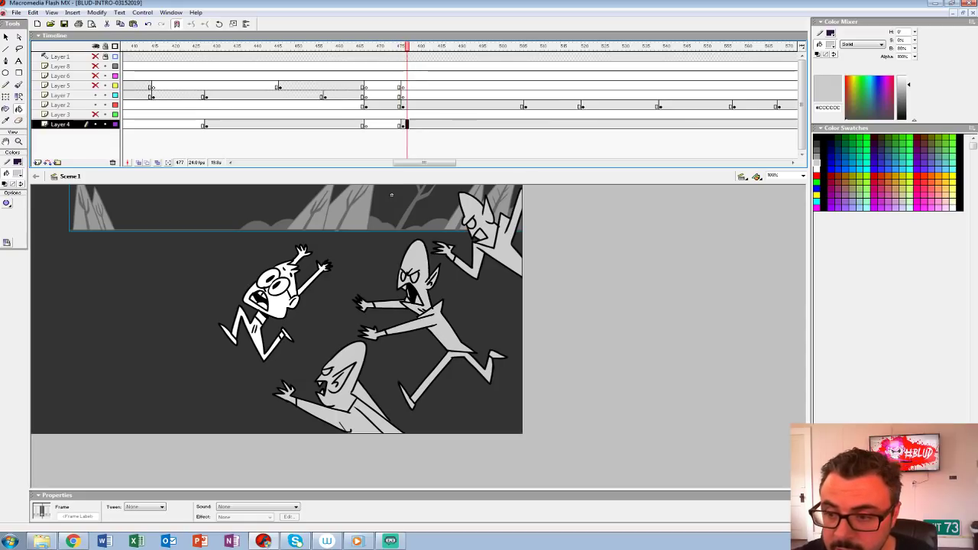
Step: Add a copy of the forest beside the original so the treeline fills the gap at the frame's left edge
drag(391, 194, 177, 195)
key(shift+Left)
key(shift+Left)
key(shift+Left)
key(shift+Left)
key(shift+Left)
key(shift+Left)
key(shift+Left)
key(shift+Left)
key(shift+Left)
key(shift+Left)
key(shift+Left)
key(shift+Left)
key(shift+Left)
key(shift+Left)
key(shift+Left)
key(shift+Left)
key(shift+Left)
key(shift+Left)
key(shift+Left)
key(shift+Left)
key(shift+Left)
key(shift+Left)
key(shift+Right)
key(shift+Right)
Step: Play back the chase shot from frame 451 and insert a blank keyframe on Layer 4 at frame 506
click(301, 105)
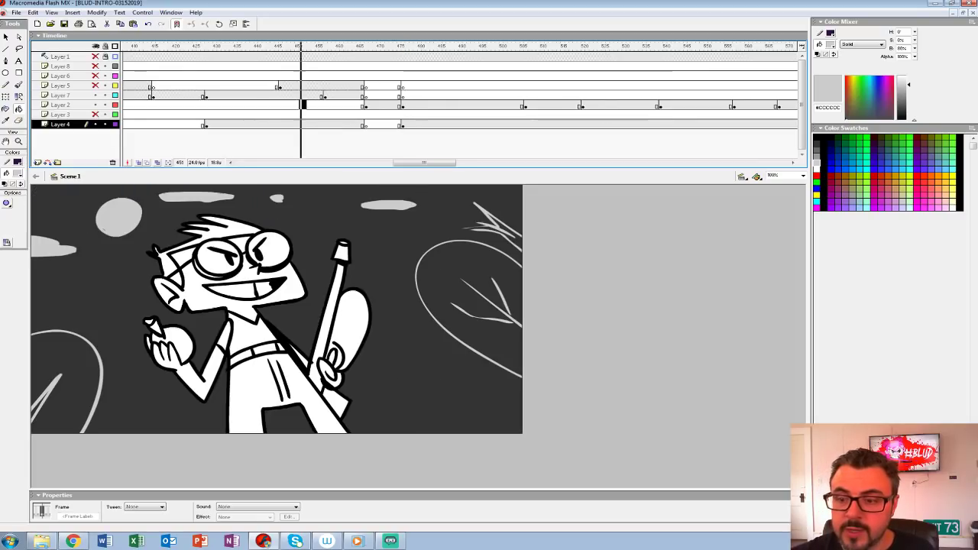
key(Return)
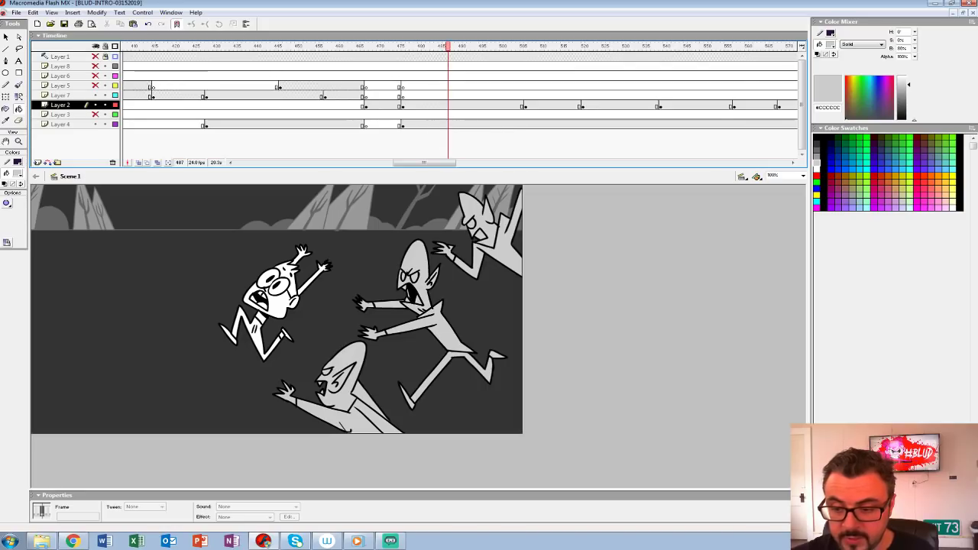
click(402, 124)
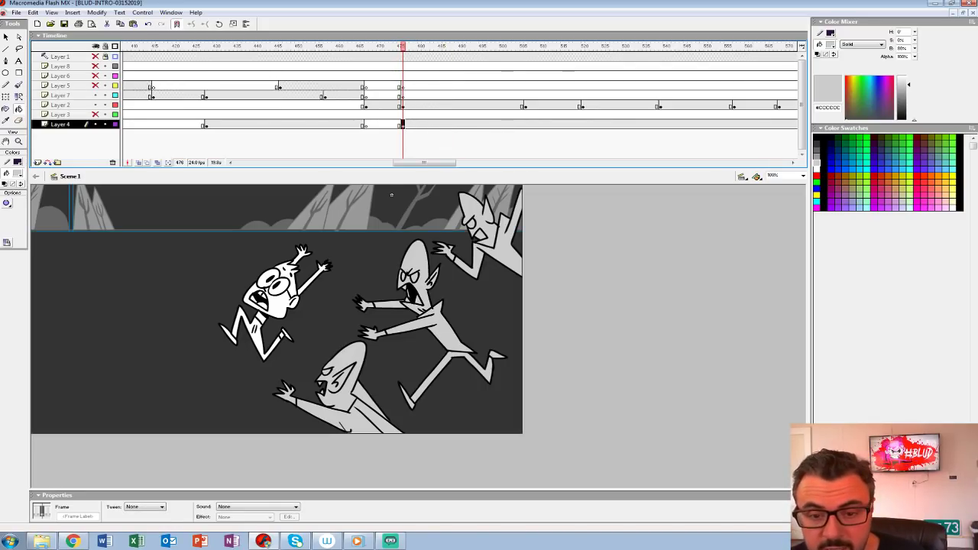
click(60, 115)
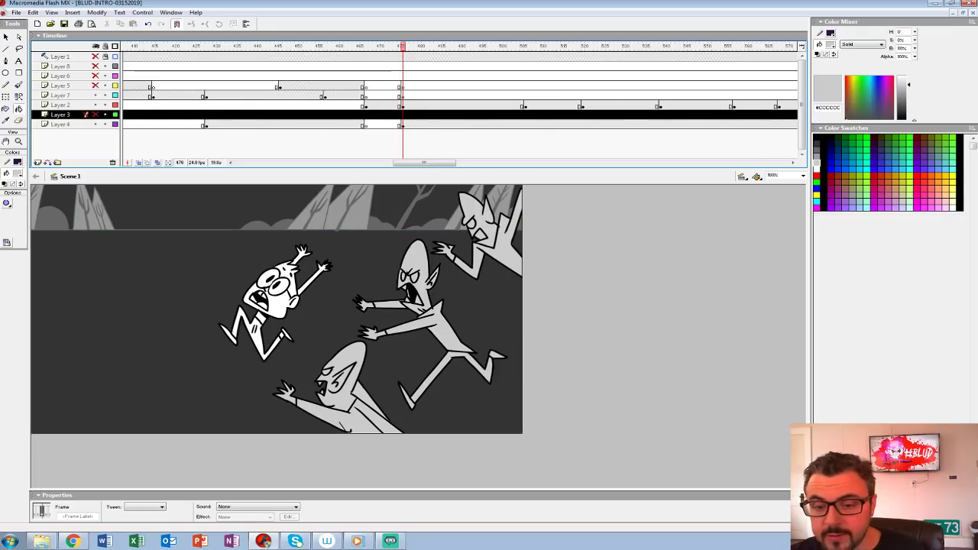
key(Return)
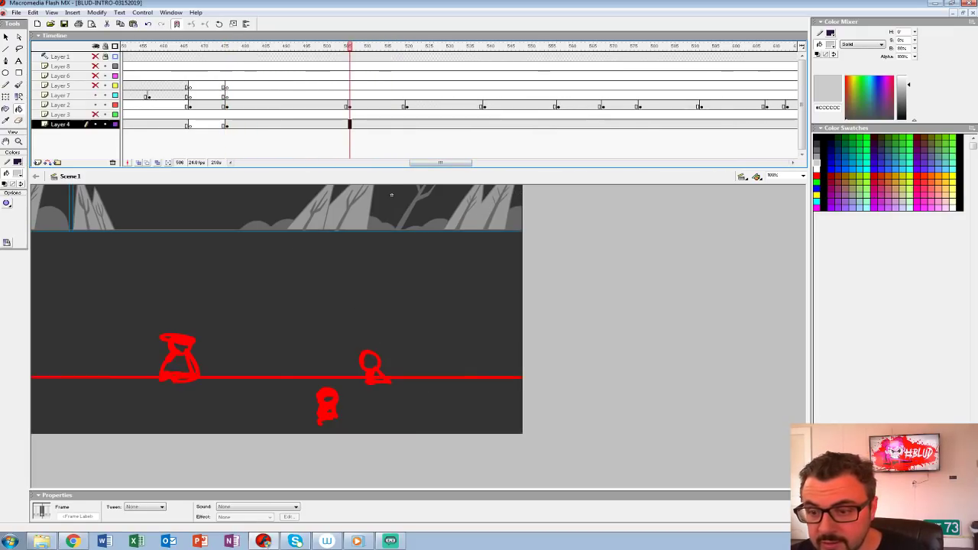
click(350, 124)
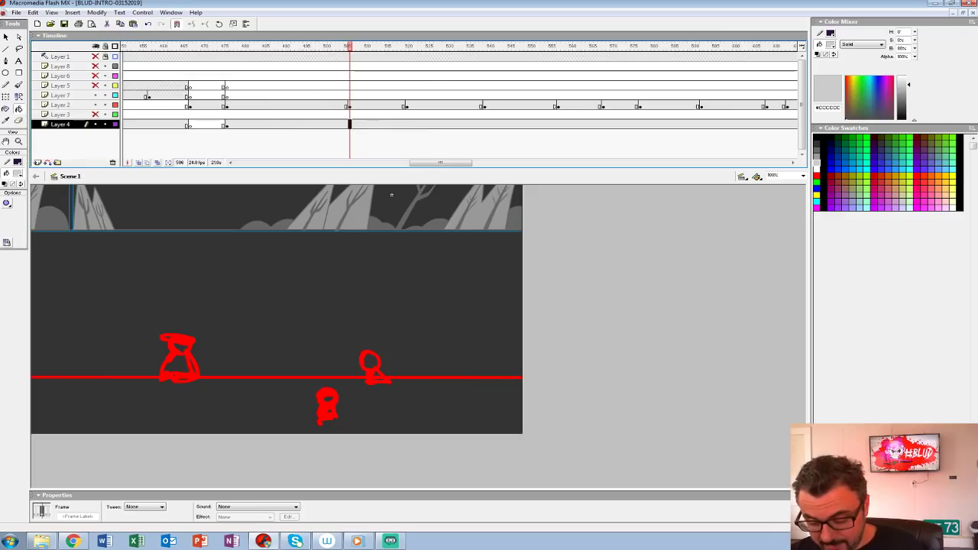
key(F7)
Step: Insert a blank keyframe on Layer 2 at frame 521, onion-skin frame 520's red monster sketch, and enlarge the stage area
click(354, 106)
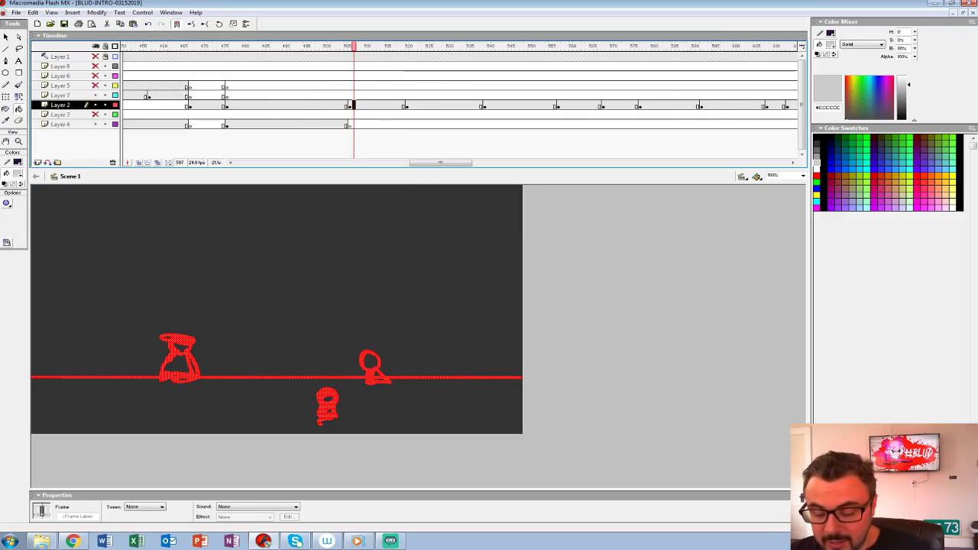
click(407, 106)
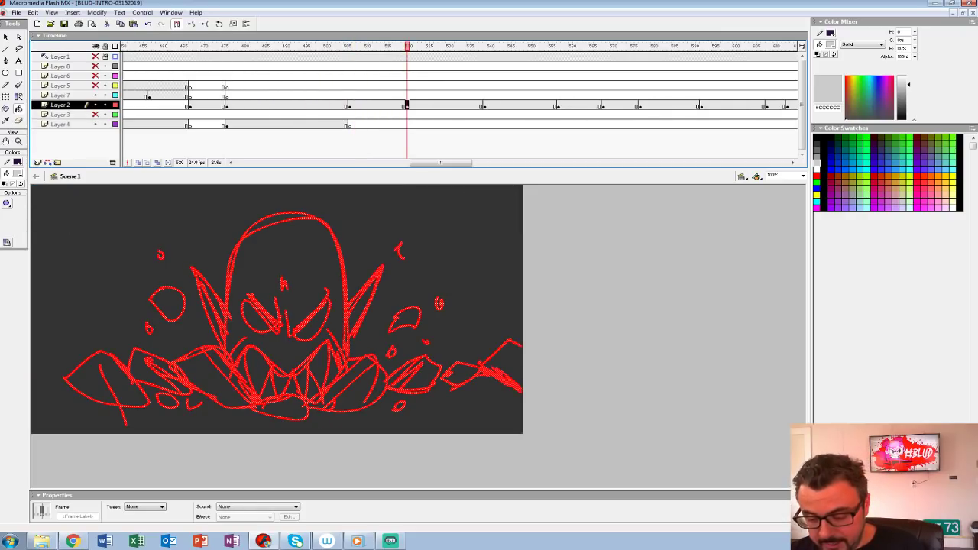
key(F7)
key(ctrl+2)
click(138, 163)
drag(403, 46, 408, 47)
drag(458, 169, 459, 115)
drag(489, 290, 328, 279)
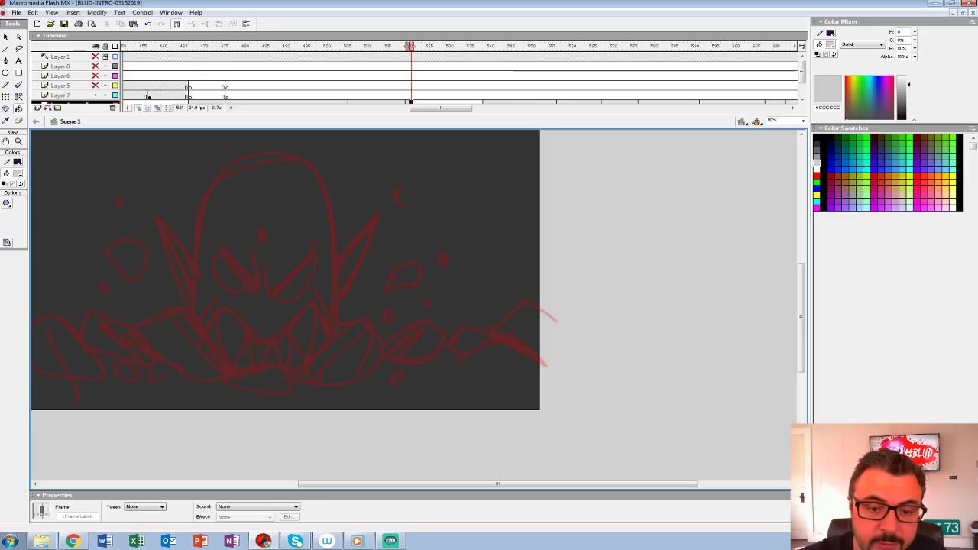
Step: Ink the monster's angry V-shaped brows and nose-bridge lines over the sketch with a black brush
click(18, 173)
click(4, 197)
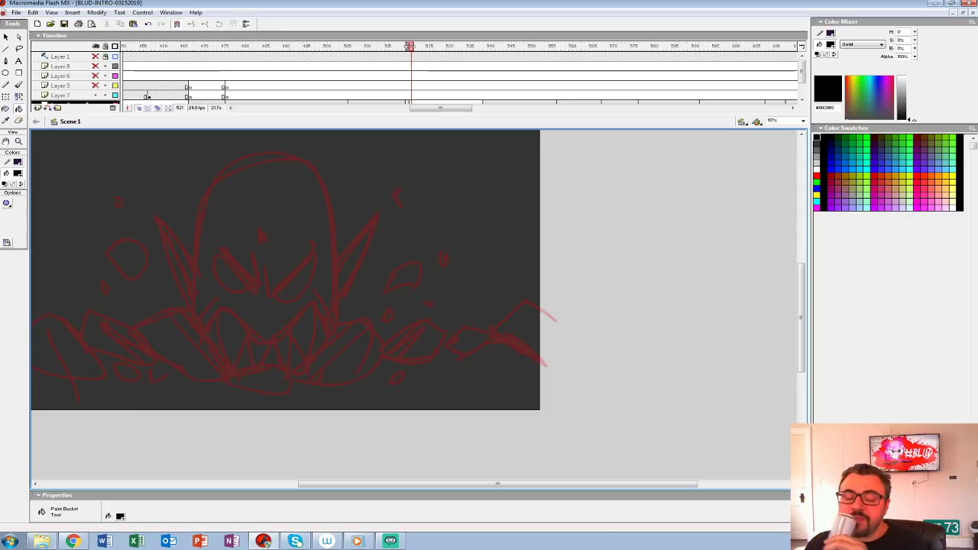
click(18, 141)
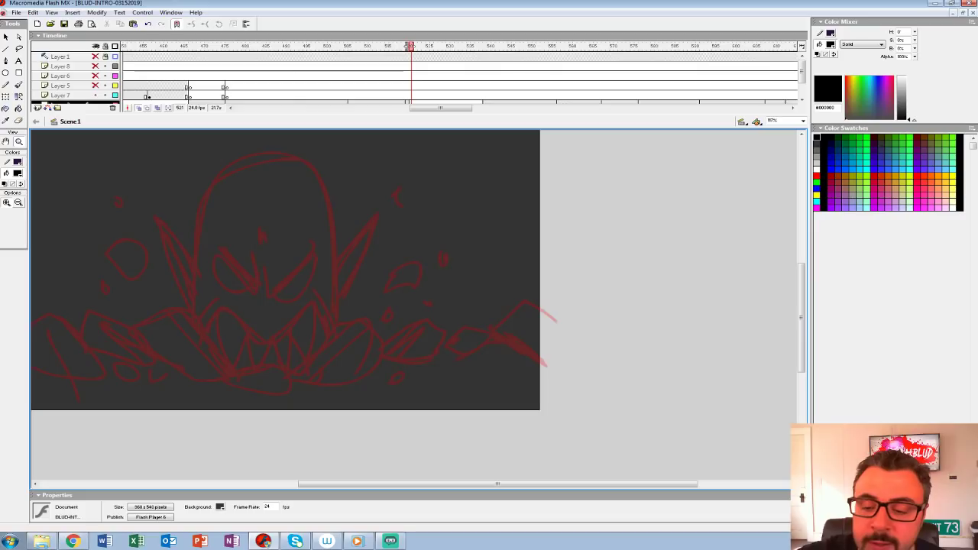
click(315, 273)
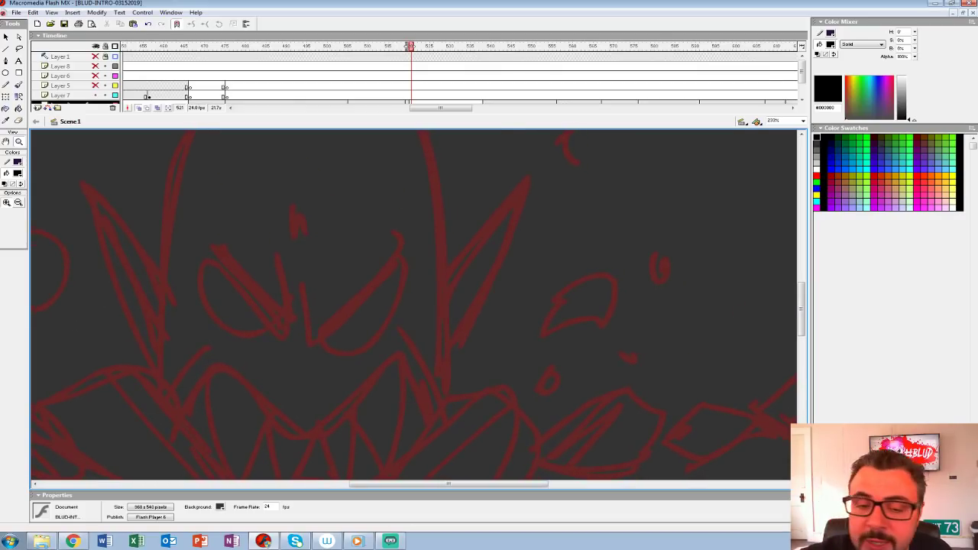
click(17, 174)
click(5, 197)
click(18, 85)
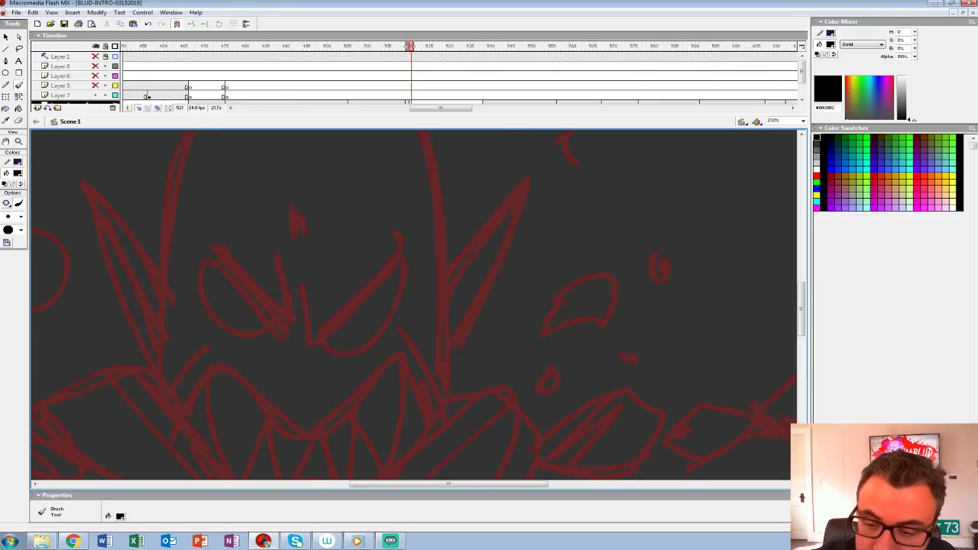
mouse_move(305, 267)
mouse_down()
mouse_move(313, 345)
mouse_move(413, 246)
mouse_up()
key(ctrl+z)
mouse_move(311, 262)
mouse_down()
mouse_move(307, 342)
mouse_move(415, 248)
mouse_up()
mouse_move(291, 279)
mouse_down()
mouse_move(275, 316)
mouse_move(202, 233)
mouse_up()
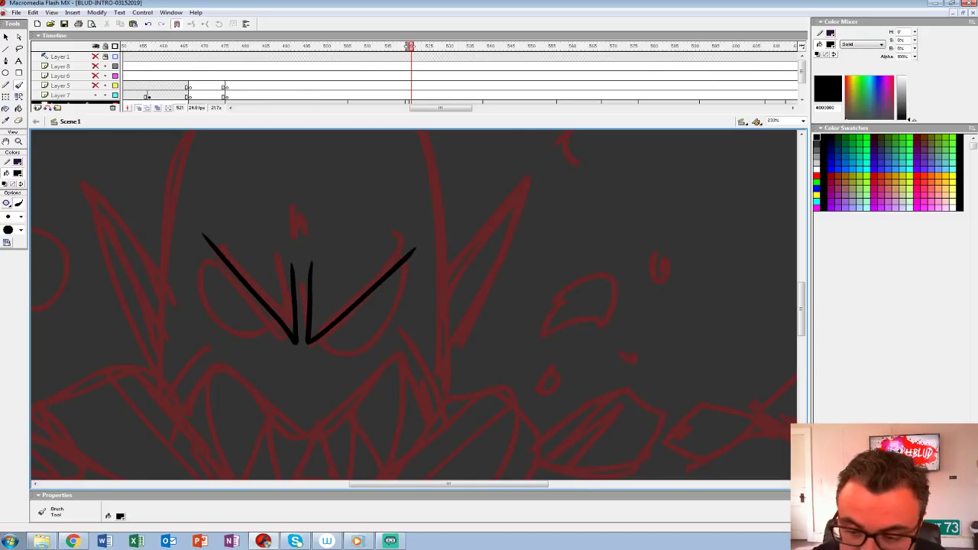
Step: Ink the frown wrinkles on the forehead above the monster's brows
mouse_move(324, 197)
mouse_down()
mouse_move(310, 264)
mouse_move(297, 225)
mouse_move(299, 252)
mouse_up()
key(ctrl+z)
key(ctrl+z)
drag(321, 204, 306, 257)
mouse_move(291, 198)
mouse_down()
mouse_move(299, 244)
mouse_move(289, 246)
mouse_up()
key(space)
mouse_move(382, 306)
mouse_down()
mouse_move(310, 315)
mouse_move(283, 296)
mouse_up()
mouse_move(222, 326)
mouse_down()
mouse_move(258, 344)
mouse_move(308, 256)
mouse_move(303, 305)
mouse_move(246, 344)
mouse_move(293, 264)
mouse_up()
key(ctrl+z)
key(space)
Step: Ink the curved outlines of both eyes and the creases beneath them
mouse_move(252, 290)
mouse_down()
mouse_move(292, 303)
mouse_move(368, 301)
mouse_up()
mouse_move(241, 261)
mouse_down()
mouse_move(221, 265)
mouse_move(279, 334)
mouse_move(297, 321)
mouse_up()
drag(209, 309, 256, 343)
drag(342, 360, 403, 342)
key(space)
drag(389, 313, 334, 419)
drag(349, 322, 300, 377)
drag(191, 314, 235, 377)
Step: Ink the wavy upper edge of the mouth and a cheek crease on each side
key(space)
mouse_move(305, 390)
mouse_down()
mouse_move(306, 249)
mouse_move(344, 187)
mouse_move(398, 173)
mouse_up()
mouse_move(491, 351)
mouse_down()
mouse_move(460, 255)
mouse_move(430, 264)
mouse_move(353, 329)
mouse_move(284, 252)
mouse_move(247, 279)
mouse_move(220, 349)
mouse_up()
key(space)
mouse_move(306, 306)
mouse_down()
mouse_move(320, 321)
mouse_move(314, 359)
mouse_up()
drag(279, 291, 218, 376)
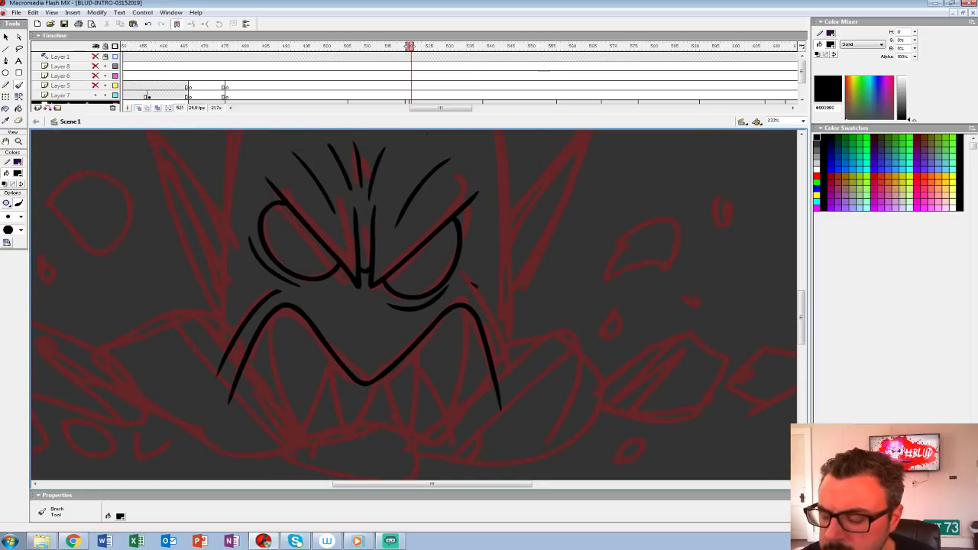
drag(472, 283, 511, 350)
Step: Ink the tall domed head outline from its top down along both sides
key(space)
mouse_move(397, 305)
mouse_down()
mouse_move(381, 244)
mouse_move(369, 455)
mouse_move(336, 383)
mouse_move(314, 392)
mouse_move(268, 294)
mouse_move(317, 401)
mouse_move(288, 331)
mouse_move(380, 502)
mouse_up()
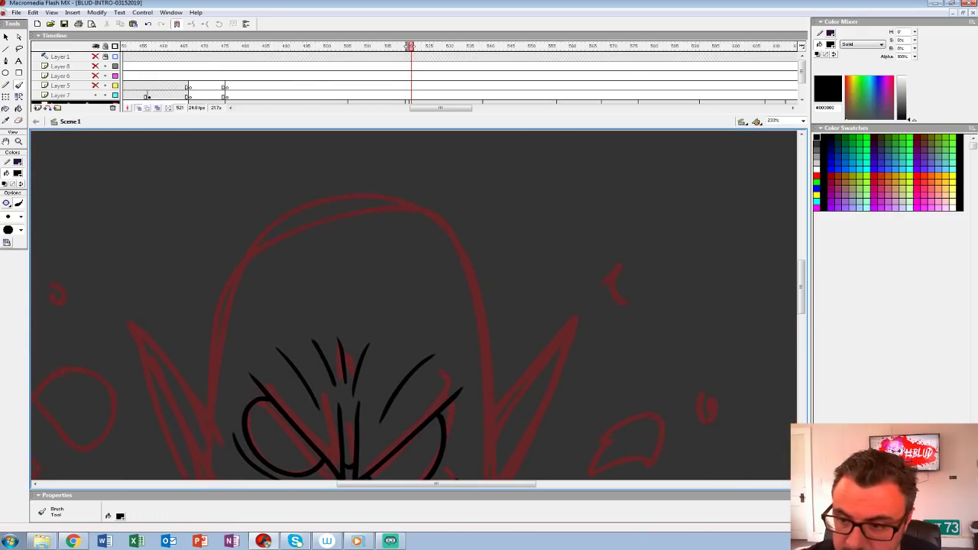
mouse_move(410, 195)
mouse_down()
mouse_move(354, 196)
mouse_move(241, 263)
mouse_move(218, 382)
mouse_move(275, 207)
mouse_move(255, 275)
mouse_move(230, 477)
mouse_up()
key(space)
key(space)
mouse_move(252, 213)
mouse_down()
mouse_move(137, 342)
mouse_move(100, 412)
mouse_up()
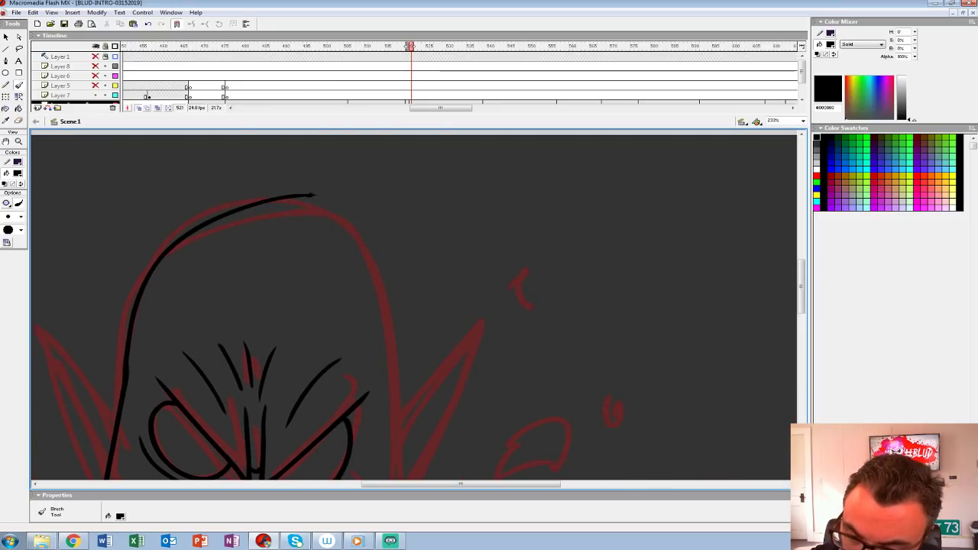
mouse_move(313, 196)
mouse_down()
mouse_move(379, 249)
mouse_move(395, 392)
mouse_move(363, 187)
mouse_move(368, 194)
mouse_move(389, 457)
mouse_move(482, 396)
mouse_up()
Step: Ink four pointed upper fangs, the inner mouth sides and the straight bottom edge of the mouth
key(space)
key(space)
mouse_move(212, 258)
mouse_down()
mouse_move(221, 315)
mouse_move(273, 313)
mouse_move(285, 333)
mouse_move(330, 315)
mouse_move(361, 374)
mouse_move(373, 313)
mouse_move(401, 382)
mouse_move(424, 252)
mouse_up()
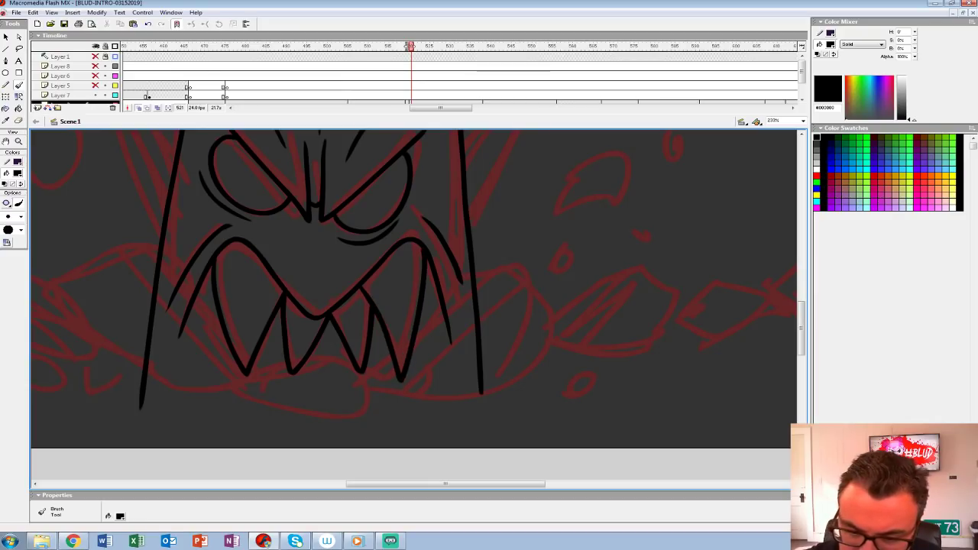
drag(220, 322, 188, 408)
drag(425, 317, 448, 412)
mouse_move(185, 308)
mouse_down()
mouse_move(173, 406)
mouse_move(444, 407)
mouse_up()
drag(455, 331, 452, 402)
scroll(413, 290, down, 1)
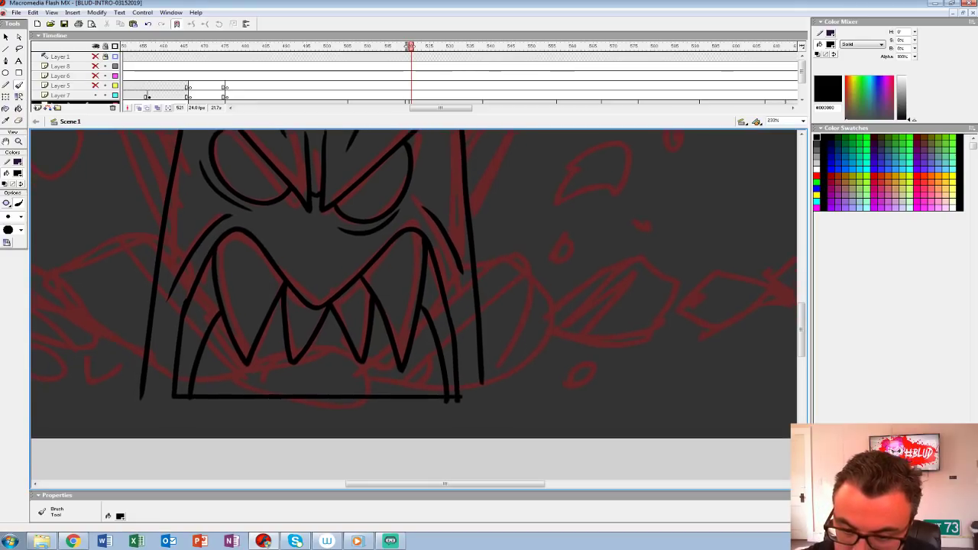
drag(284, 345, 288, 388)
key(ctrl+z)
Step: Ink the monster's pointed left ear with its inner fold and thicken the line where it joins the head
mouse_move(305, 230)
mouse_down()
mouse_move(339, 398)
mouse_move(361, 363)
mouse_up()
mouse_move(228, 278)
mouse_down()
mouse_move(151, 168)
mouse_move(206, 387)
mouse_up()
drag(181, 295, 195, 353)
mouse_move(161, 183)
mouse_down()
mouse_move(186, 239)
mouse_move(187, 329)
mouse_up()
drag(217, 238, 189, 324)
drag(223, 274, 202, 373)
drag(220, 303, 208, 376)
drag(225, 278, 219, 302)
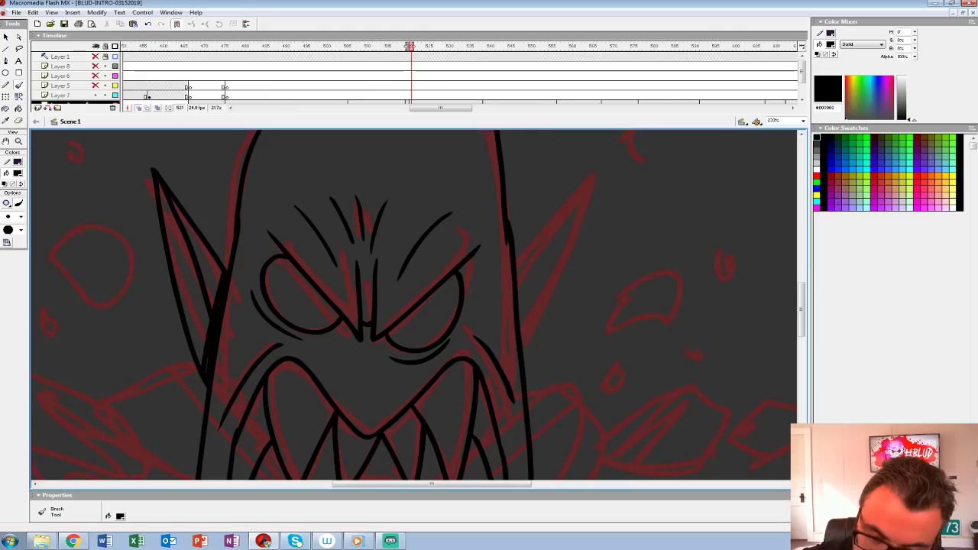
Step: Ink the matching pointed right ear with its inner fold and thickened join to the head
drag(535, 305, 260, 305)
mouse_move(321, 196)
mouse_down()
mouse_move(246, 308)
mouse_move(258, 416)
mouse_up()
drag(314, 208, 252, 357)
mouse_move(248, 307)
mouse_down()
mouse_move(260, 415)
mouse_move(253, 396)
mouse_up()
mouse_move(253, 300)
mouse_down()
mouse_move(254, 332)
mouse_move(446, 222)
mouse_move(485, 304)
mouse_up()
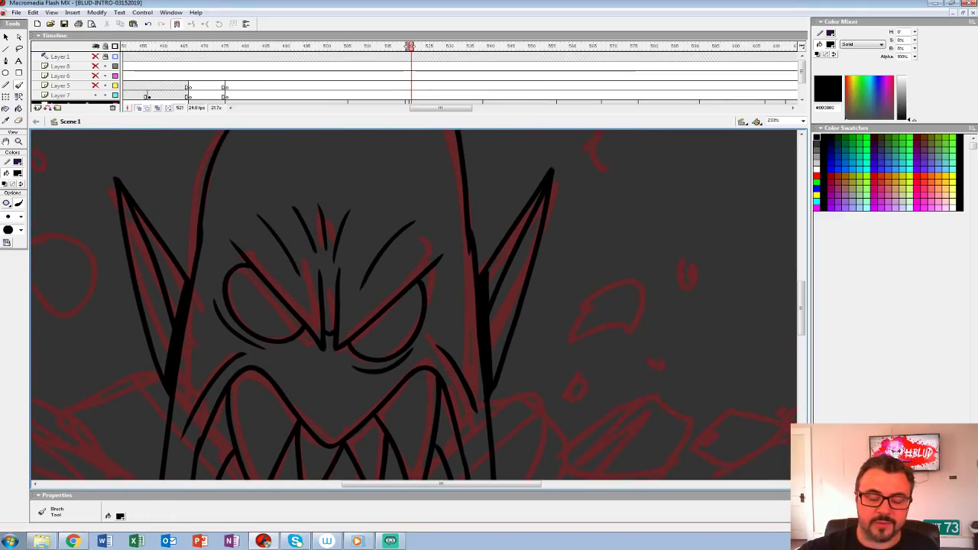
Step: Turn off onion skinning to check the inked monster head without the sketch
key(z)
alt+click(456, 249)
drag(456, 250, 367, 231)
click(138, 108)
drag(321, 290, 306, 273)
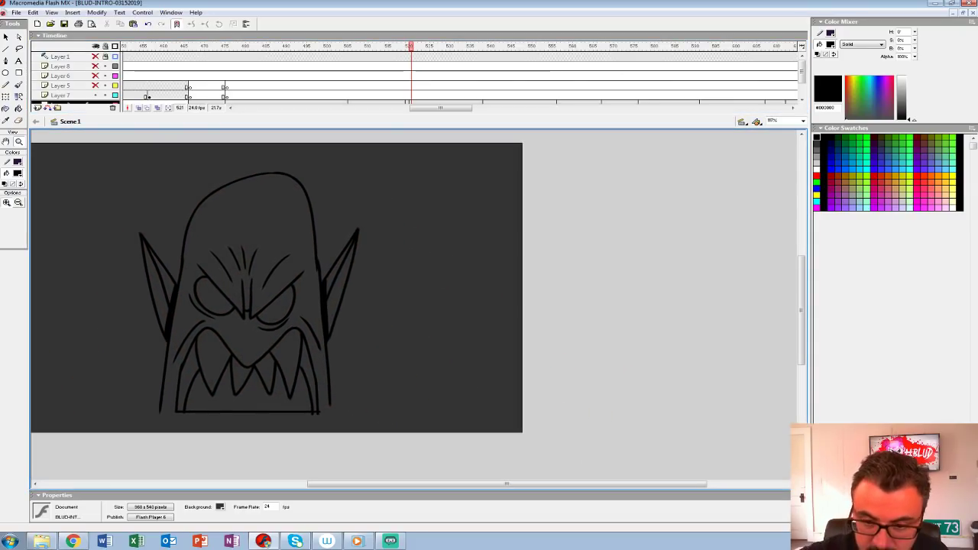
Step: Ink the dividing lines of the lower teeth and close the bottom of the head outline with a straight line
click(312, 362)
key(b)
drag(215, 341, 219, 371)
drag(257, 335, 264, 371)
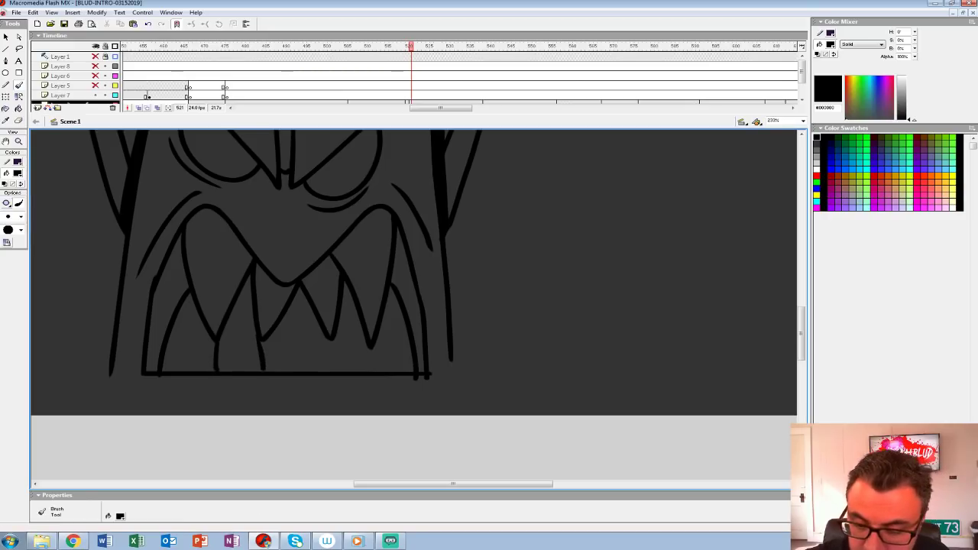
mouse_move(330, 341)
mouse_down()
mouse_move(336, 373)
mouse_move(374, 373)
mouse_up()
mouse_move(450, 359)
mouse_down()
mouse_move(453, 390)
mouse_move(110, 390)
mouse_up()
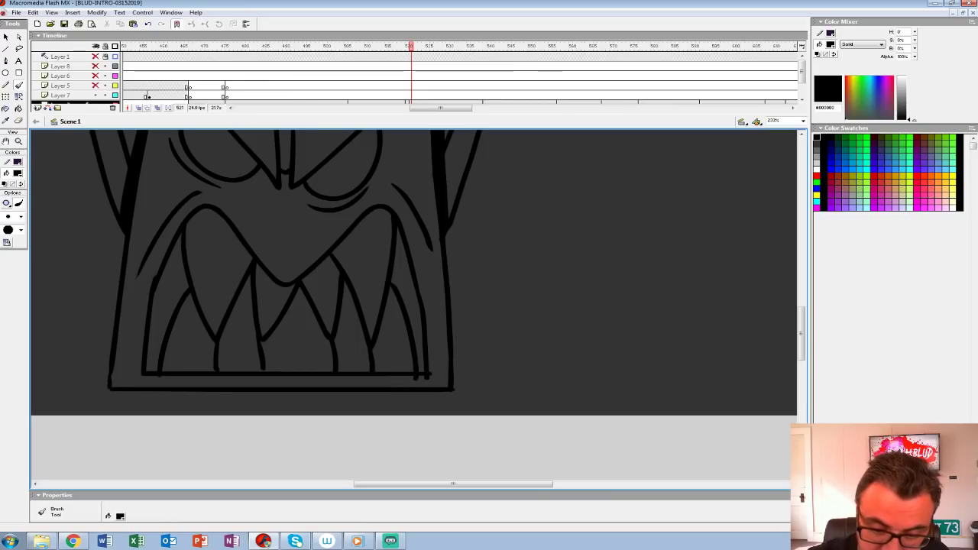
Step: Fill the dark gaps at both corners of the mouth with black
click(18, 173)
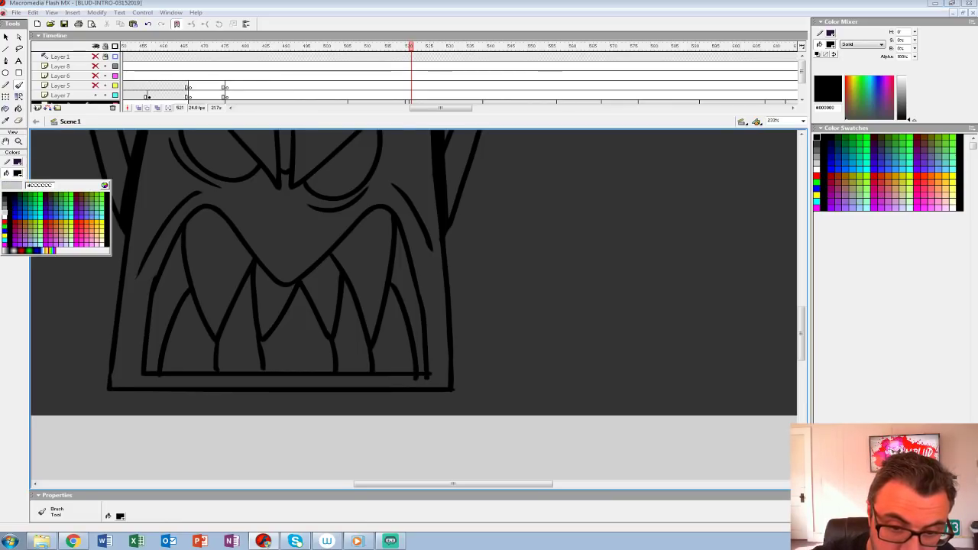
click(4, 195)
key(k)
click(167, 287)
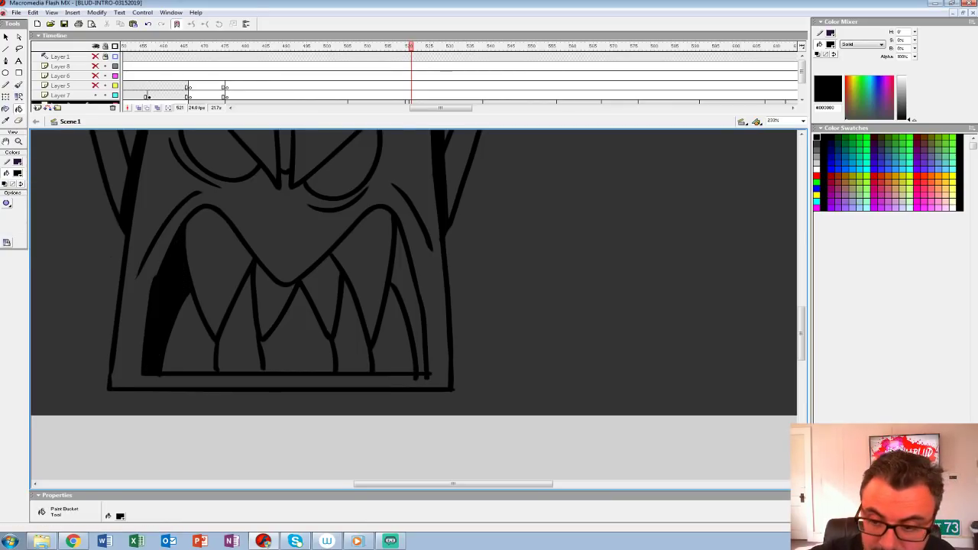
click(406, 282)
Step: Paint a white highlight band inside the top and sides of the head outline and fill it with white
scroll(406, 283, up, 6)
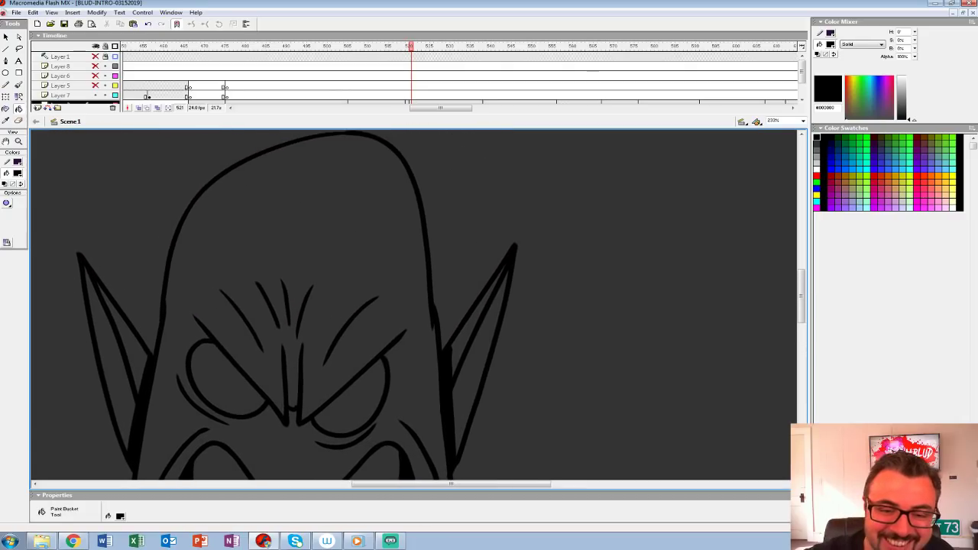
click(18, 173)
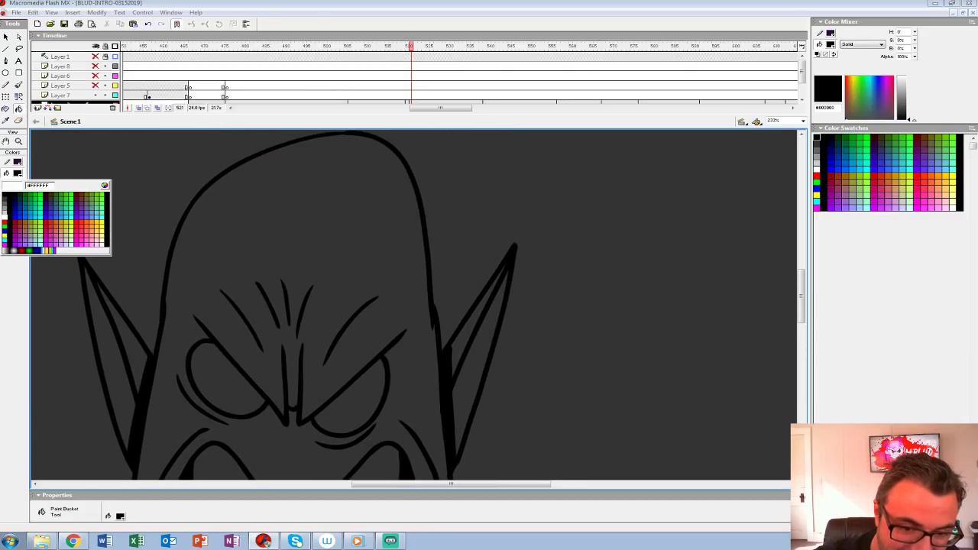
click(4, 215)
key(b)
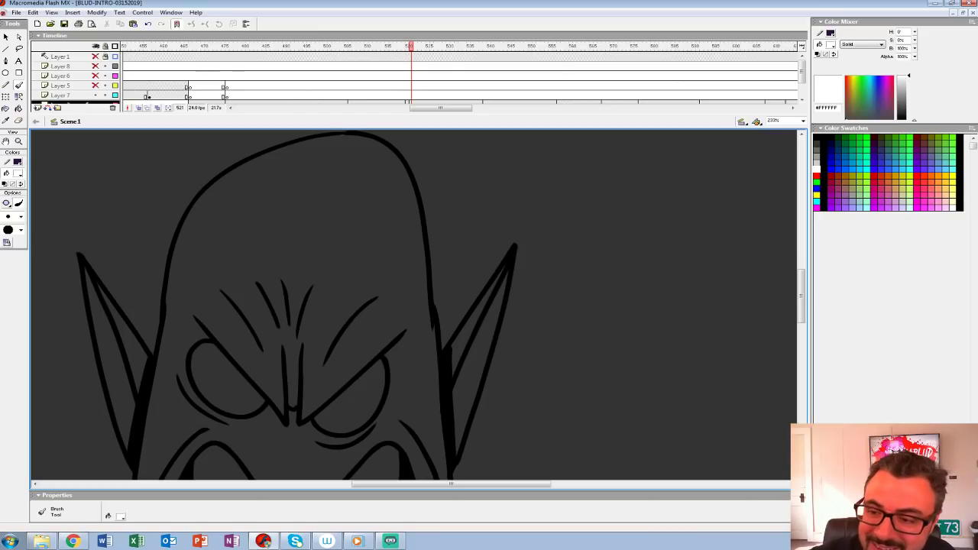
mouse_move(294, 158)
mouse_down()
mouse_move(215, 200)
mouse_move(157, 361)
mouse_up()
mouse_move(171, 295)
mouse_down()
mouse_move(349, 157)
mouse_move(419, 251)
mouse_move(434, 333)
mouse_up()
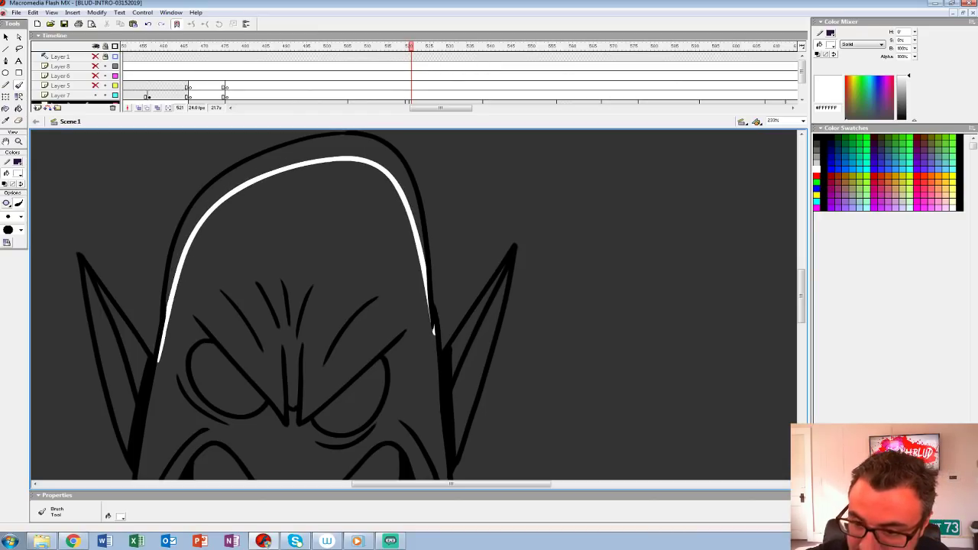
key(k)
click(402, 172)
Step: Paint white highlights along the inner upper edges of both pointed ears
key(b)
drag(97, 280, 109, 403)
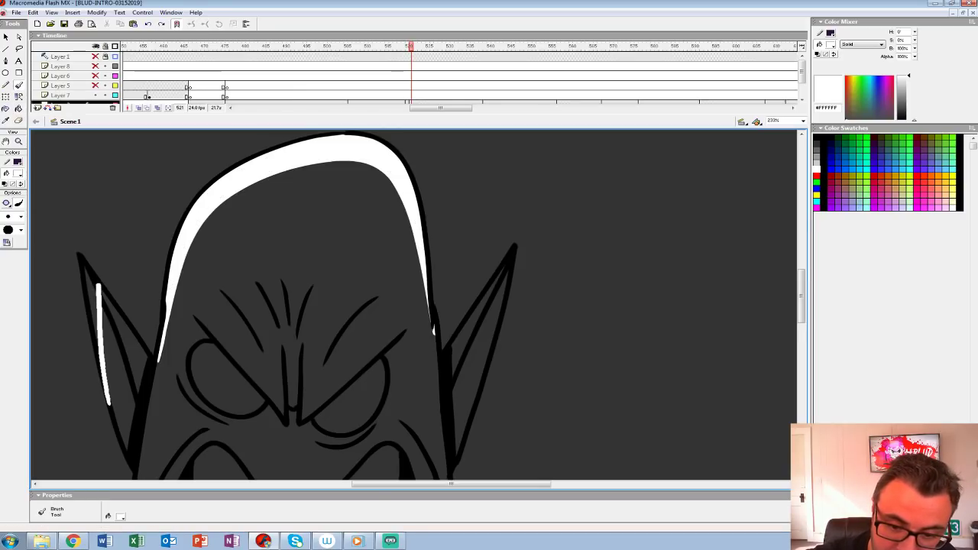
key(ctrl+z)
key(space)
mouse_move(306, 336)
mouse_down()
mouse_move(208, 289)
mouse_move(277, 302)
mouse_move(393, 285)
mouse_up()
drag(168, 211, 235, 322)
key(space)
drag(458, 298, 244, 321)
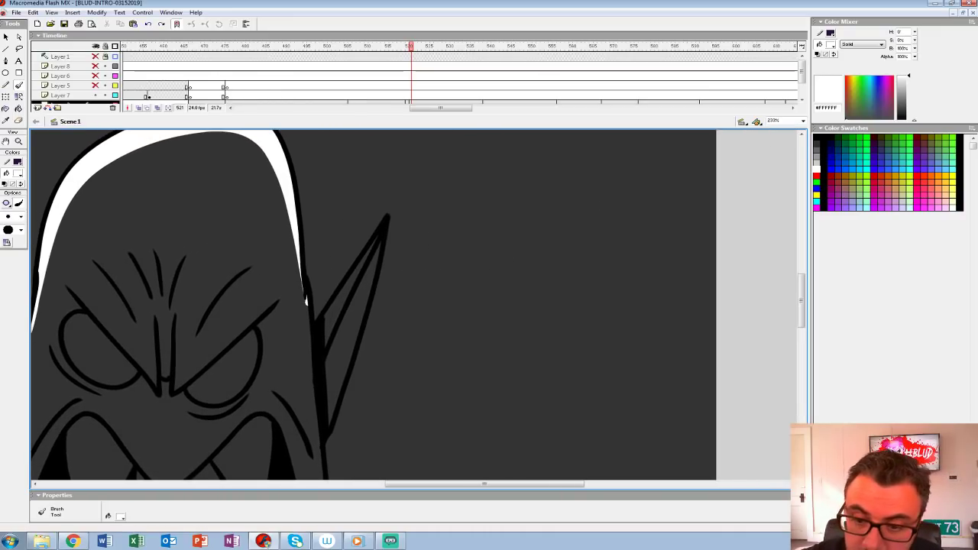
drag(306, 305, 471, 296)
mouse_move(131, 237)
mouse_down()
mouse_move(182, 333)
mouse_move(183, 316)
mouse_move(151, 277)
mouse_up()
key(ctrl+z)
mouse_move(128, 231)
mouse_down()
mouse_move(181, 340)
mouse_move(154, 275)
mouse_move(186, 327)
mouse_up()
drag(382, 313, 327, 315)
drag(431, 327, 489, 229)
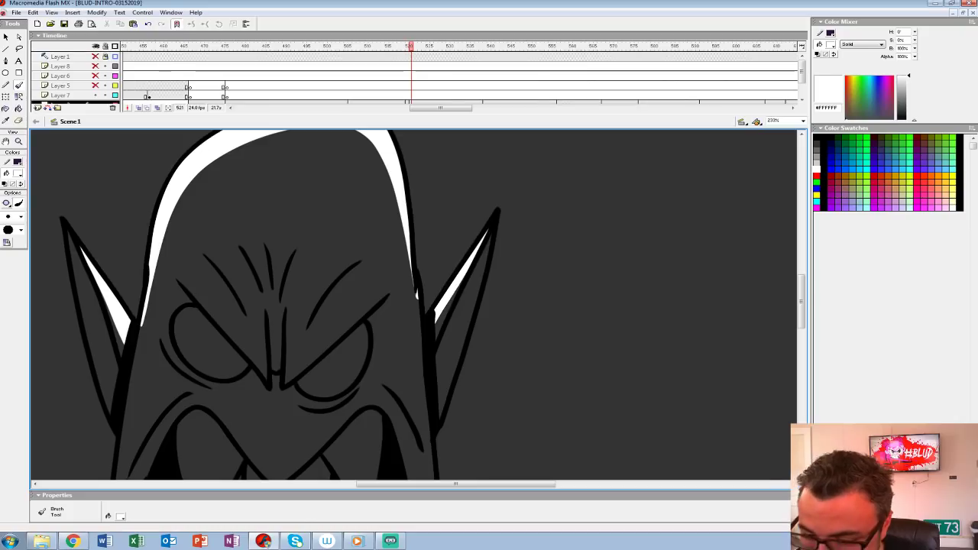
Step: Fill the monster's face and both eyes with light grey #CCCCCC
click(18, 173)
click(7, 214)
key(k)
click(291, 183)
drag(260, 336, 216, 254)
click(166, 261)
click(287, 278)
Step: Fill the upper fangs and lower teeth with light grey #CCCCCC
drag(287, 293, 287, 189)
click(159, 283)
click(136, 356)
click(187, 351)
click(221, 321)
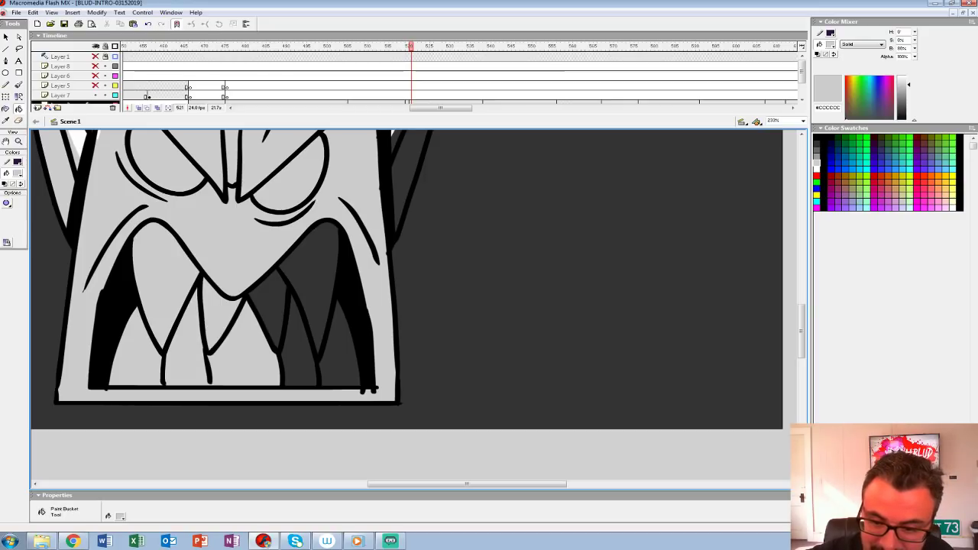
click(268, 313)
click(299, 347)
click(321, 283)
click(342, 359)
Step: Fill the unpainted areas of the right ear with light grey #CCCCCC
drag(321, 244, 321, 363)
click(413, 260)
click(396, 248)
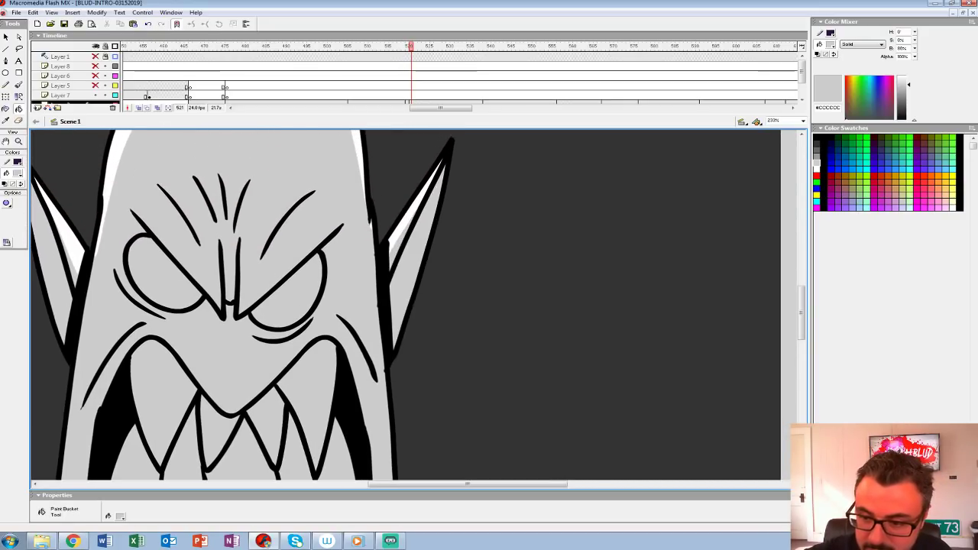
Step: Group the finished monster drawing at frame 521 on Layer 2
click(18, 142)
alt+click(437, 246)
drag(437, 246, 398, 239)
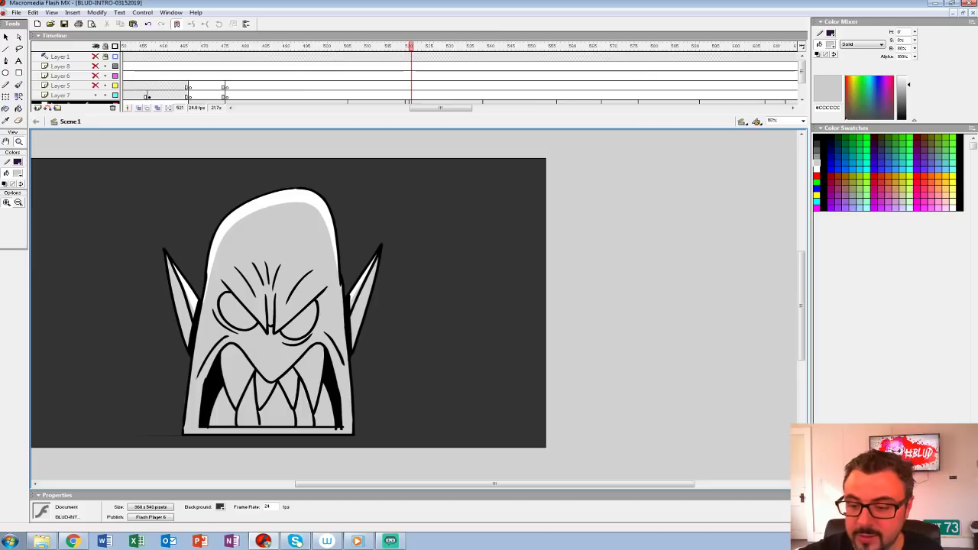
drag(410, 113, 410, 158)
click(410, 104)
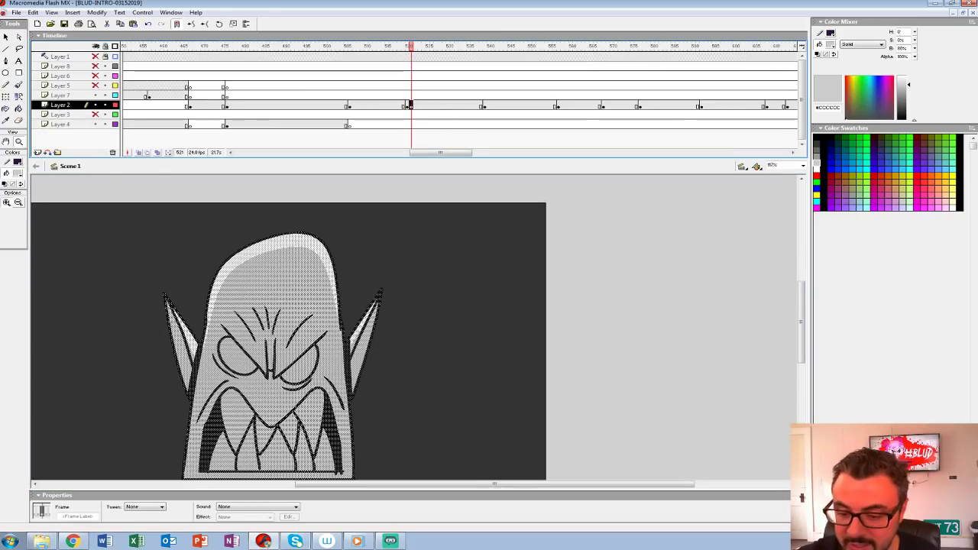
key(ctrl+g)
key(comma)
key(period)
Step: Move the monster's keyframe one frame later on Layer 2 and clear the rough sketch from frame 521
click(410, 105)
drag(410, 104, 415, 105)
click(411, 104)
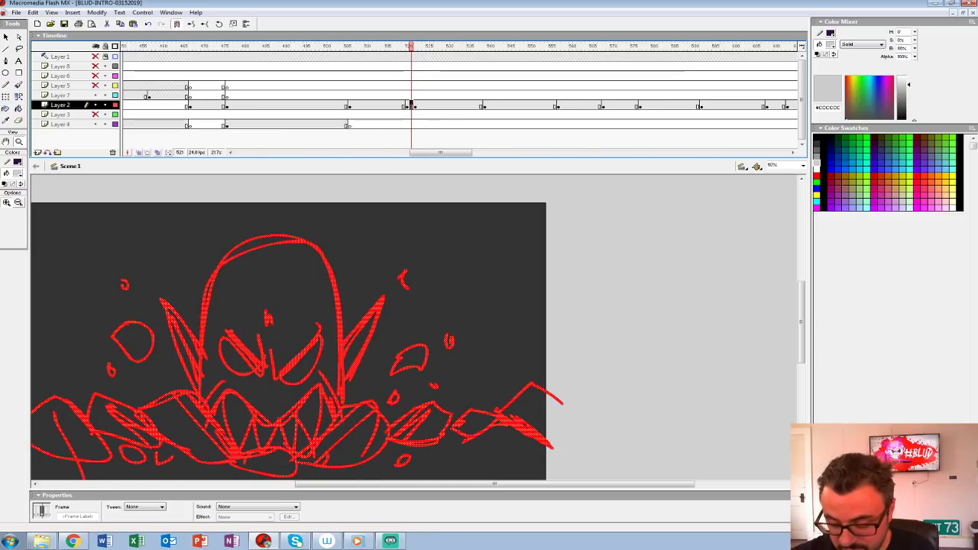
key(Delete)
Step: Turn on onion skinning around frame 521 to show the rough sketch and the monster, and hide Layer 4
click(139, 152)
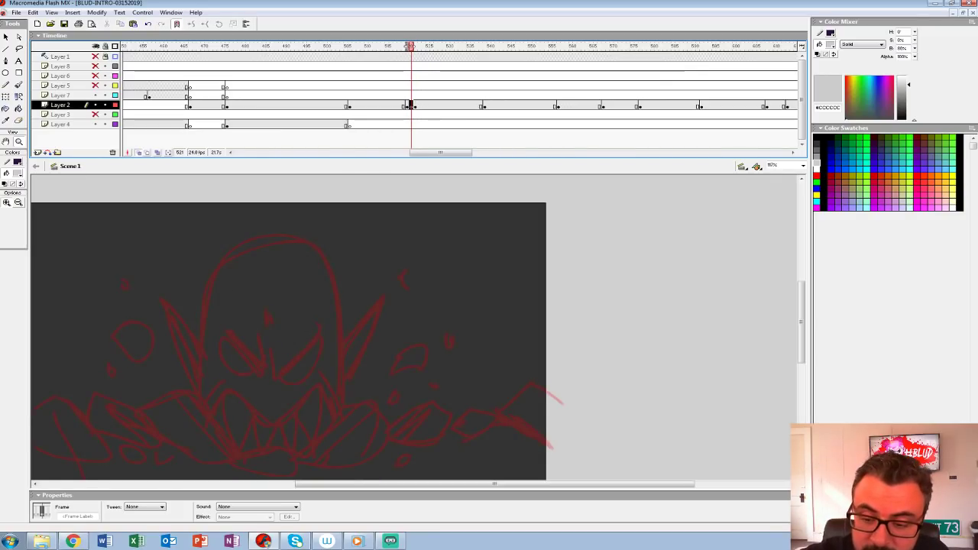
mouse_move(408, 47)
mouse_down()
mouse_move(417, 47)
mouse_move(406, 46)
mouse_up()
drag(398, 367, 420, 286)
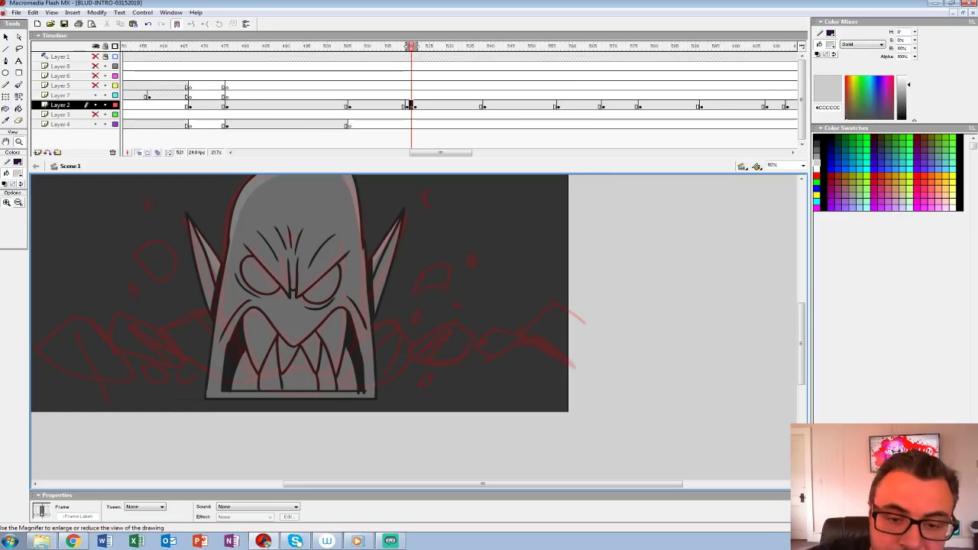
click(19, 141)
click(397, 336)
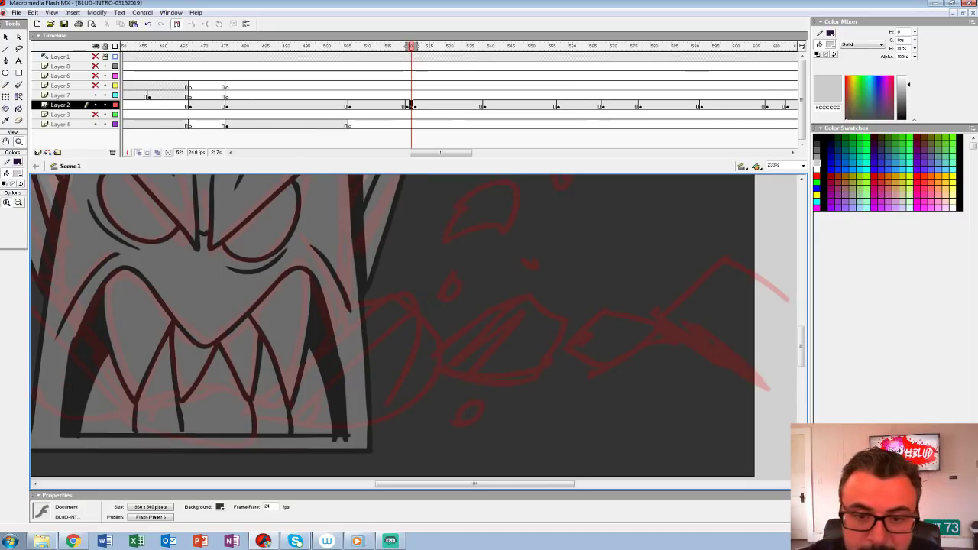
click(95, 124)
click(95, 104)
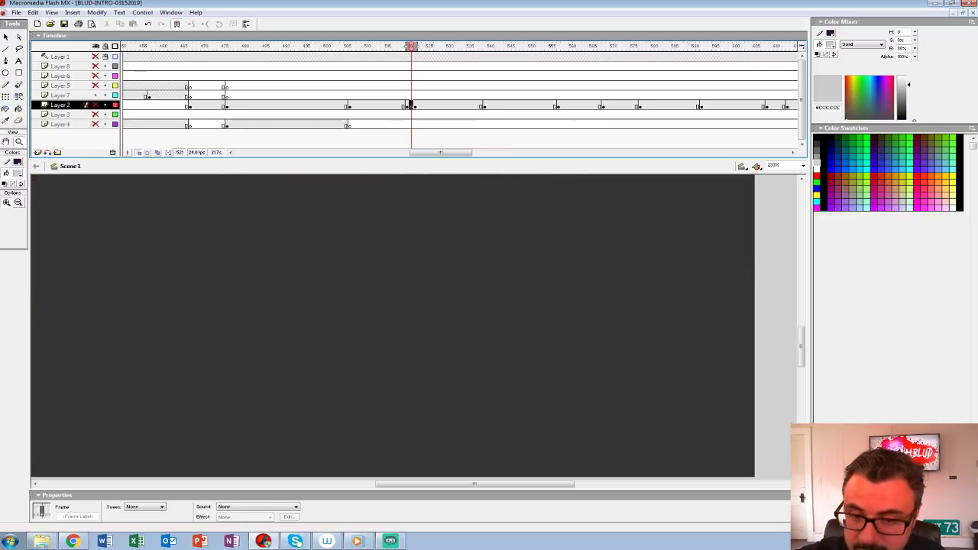
click(96, 105)
drag(397, 336, 388, 329)
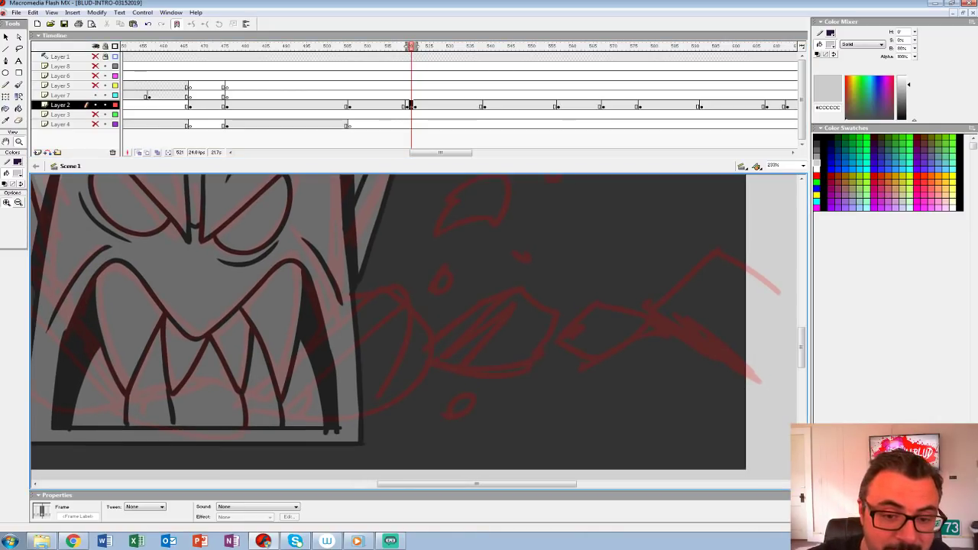
Step: Set the fill colour to black #000000 and brush the upper outline of the large rock right of the monster's mouth
click(17, 174)
click(9, 197)
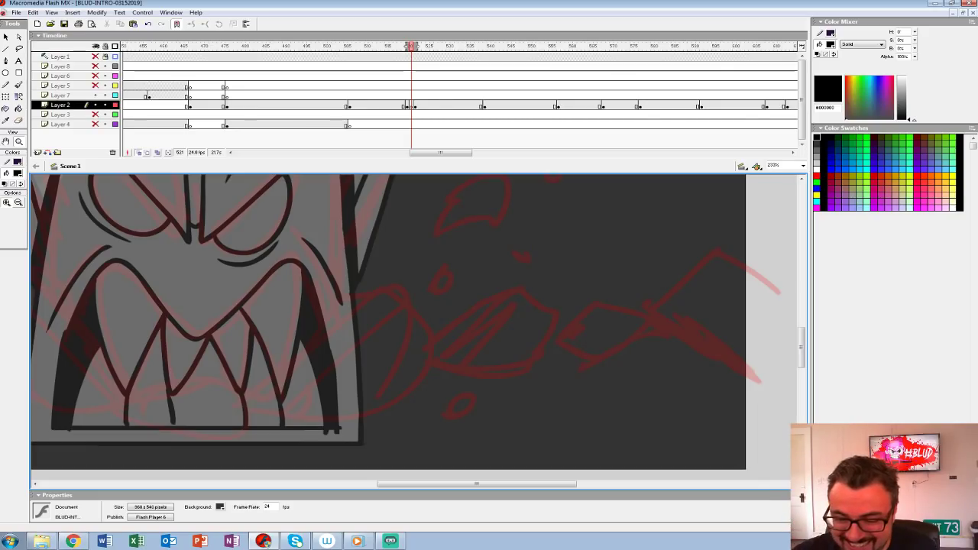
click(18, 173)
click(4, 194)
key(b)
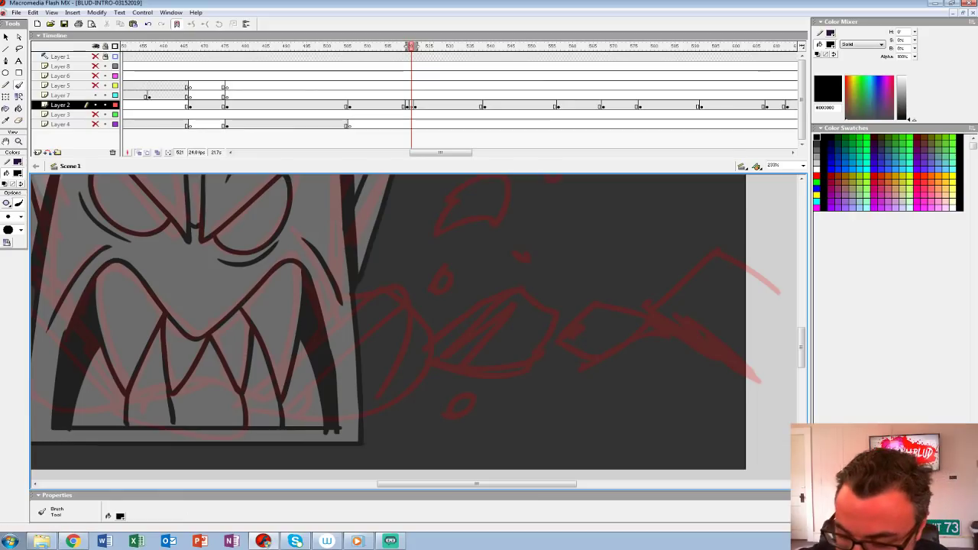
mouse_move(423, 390)
mouse_down()
mouse_move(434, 343)
mouse_move(407, 303)
mouse_move(294, 408)
mouse_move(266, 384)
mouse_up()
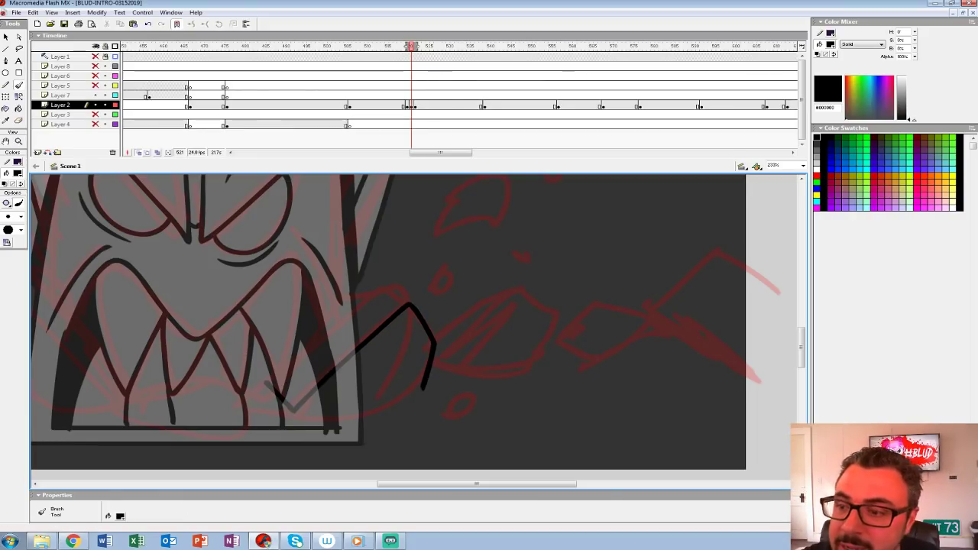
Step: Exclude the monster's frame from the onion skin and ink the large right rock's facets, lower edge and black end
drag(416, 47, 411, 47)
mouse_move(268, 382)
mouse_down()
mouse_move(381, 281)
mouse_move(409, 306)
mouse_up()
drag(294, 382, 287, 395)
drag(297, 362, 316, 389)
mouse_move(425, 386)
mouse_down()
mouse_move(389, 421)
mouse_move(295, 412)
mouse_up()
Step: Ink the second rock to the right with its facet line and black shaded end, undoing the stray strokes beneath it
mouse_move(458, 352)
mouse_down()
mouse_move(346, 333)
mouse_move(410, 268)
mouse_move(321, 327)
mouse_move(361, 363)
mouse_move(424, 355)
mouse_move(447, 299)
mouse_move(410, 269)
mouse_up()
mouse_move(330, 320)
mouse_down()
mouse_move(346, 339)
mouse_move(333, 347)
mouse_move(490, 298)
mouse_up()
mouse_move(432, 338)
mouse_down()
mouse_move(462, 346)
mouse_move(506, 394)
mouse_up()
mouse_move(573, 306)
mouse_down()
mouse_move(372, 333)
mouse_move(339, 361)
mouse_move(304, 370)
mouse_up()
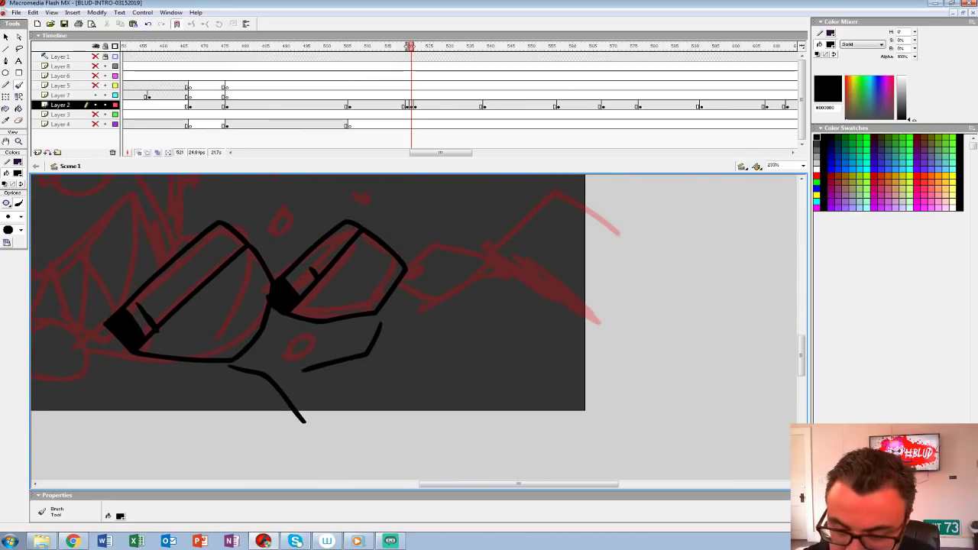
key(ctrl+z)
key(ctrl+z)
Step: Ink the crack and low rock beneath the right rocks, plus the flat rock at the centre of the sketch
mouse_move(228, 361)
mouse_down()
mouse_move(273, 380)
mouse_move(304, 419)
mouse_up()
mouse_move(277, 373)
mouse_down()
mouse_move(304, 375)
mouse_move(388, 338)
mouse_move(374, 313)
mouse_move(268, 372)
mouse_up()
drag(230, 336, 496, 370)
mouse_move(381, 375)
mouse_down()
mouse_move(359, 346)
mouse_move(291, 332)
mouse_move(222, 366)
mouse_move(211, 387)
mouse_move(279, 420)
mouse_move(372, 412)
mouse_move(398, 404)
mouse_move(390, 381)
mouse_up()
mouse_move(244, 356)
mouse_down()
mouse_move(353, 367)
mouse_move(377, 406)
mouse_up()
mouse_move(371, 370)
mouse_down()
mouse_move(374, 399)
mouse_move(392, 383)
mouse_up()
Step: Ink the large slanted slab left of the central rock with an inner edge, a black end and two short cracks
mouse_move(245, 351)
mouse_down()
mouse_move(268, 365)
mouse_move(427, 378)
mouse_move(361, 312)
mouse_move(243, 283)
mouse_move(284, 382)
mouse_move(388, 411)
mouse_up()
drag(284, 269, 394, 399)
mouse_move(388, 353)
mouse_down()
mouse_move(380, 377)
mouse_move(408, 393)
mouse_up()
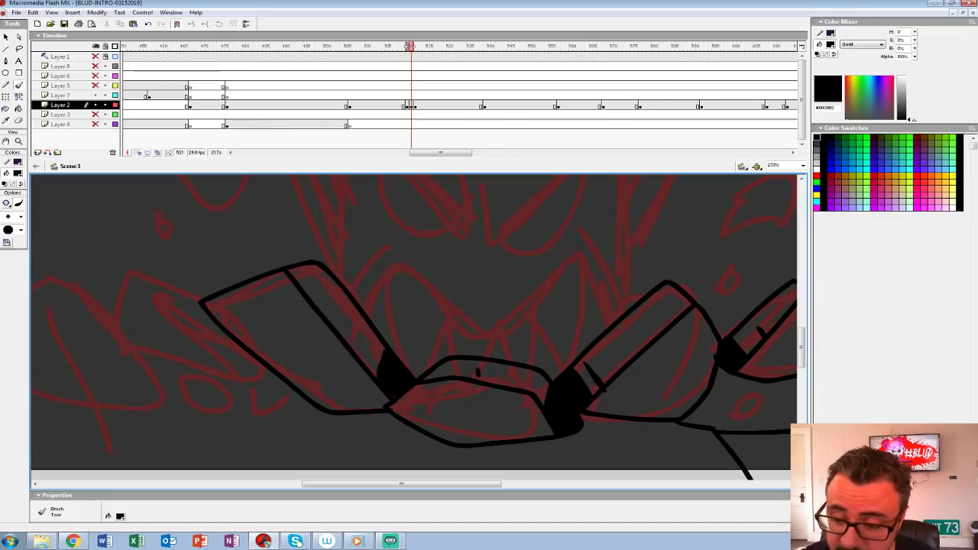
drag(355, 320, 349, 344)
drag(334, 301, 329, 321)
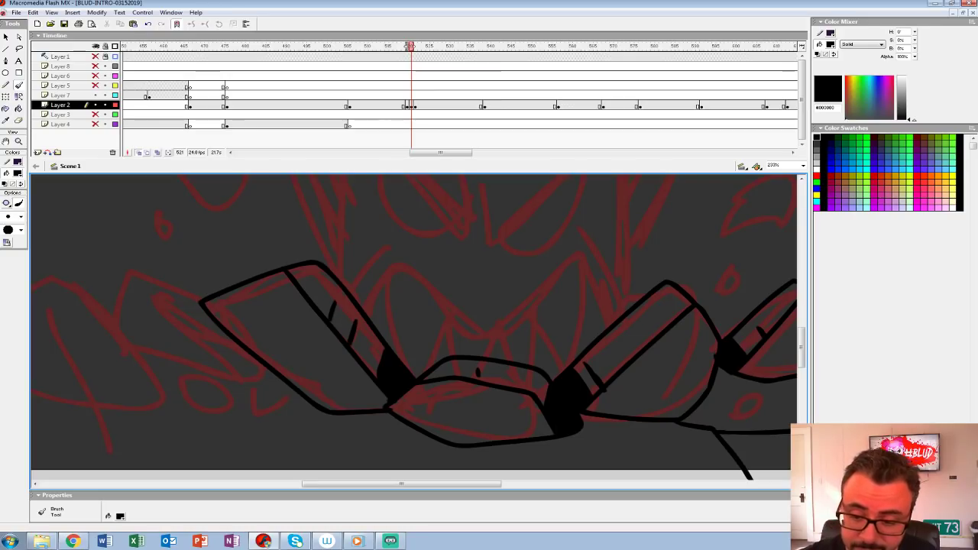
Step: Ink the floating cube-shaped rock and the small pebbles around it above the right rocks
drag(382, 352, 394, 253)
mouse_move(581, 252)
mouse_down()
mouse_move(358, 377)
mouse_move(223, 413)
mouse_move(188, 433)
mouse_up()
mouse_move(347, 287)
mouse_down()
mouse_move(374, 320)
mouse_move(411, 300)
mouse_move(357, 264)
mouse_move(348, 298)
mouse_move(394, 305)
mouse_up()
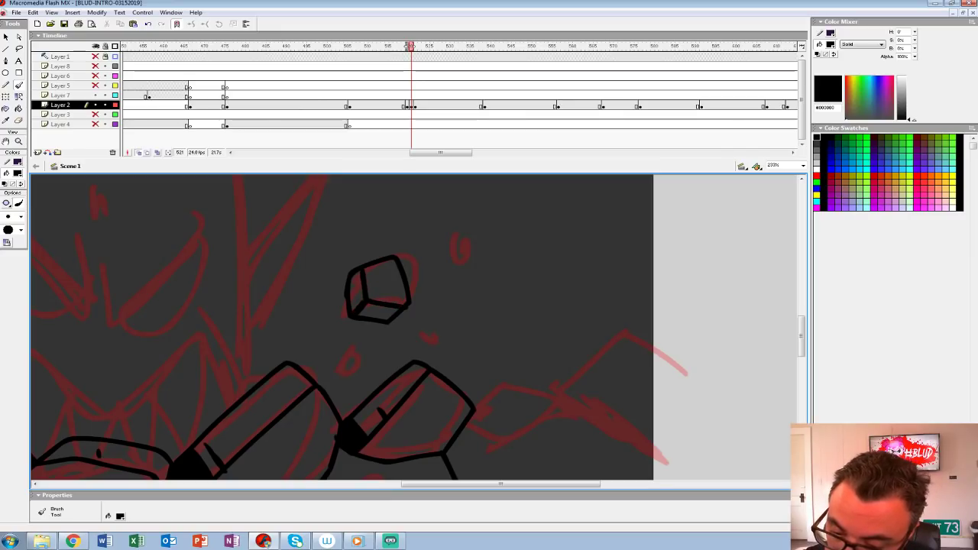
mouse_move(349, 345)
mouse_down()
mouse_move(369, 377)
mouse_move(350, 344)
mouse_move(353, 377)
mouse_up()
mouse_move(409, 330)
mouse_down()
mouse_move(438, 350)
mouse_move(440, 332)
mouse_move(411, 338)
mouse_up()
mouse_move(446, 279)
mouse_down()
mouse_move(435, 292)
mouse_move(447, 280)
mouse_up()
mouse_move(325, 247)
mouse_down()
mouse_move(342, 264)
mouse_move(324, 245)
mouse_up()
drag(312, 289, 314, 288)
drag(336, 336, 607, 229)
mouse_move(305, 367)
mouse_down()
mouse_move(417, 383)
mouse_move(424, 251)
mouse_up()
mouse_move(338, 274)
mouse_down()
mouse_move(304, 288)
mouse_move(298, 352)
mouse_up()
mouse_move(474, 308)
mouse_down()
mouse_move(424, 316)
mouse_move(381, 362)
mouse_up()
drag(459, 321, 278, 362)
key(ctrl+z)
key(ctrl+z)
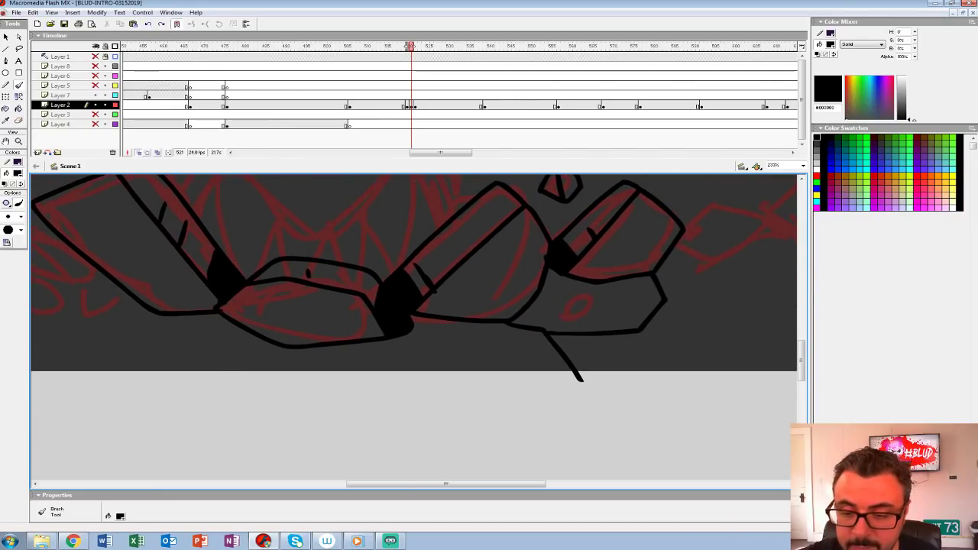
Step: Brush black ground contour lines beneath the central rocks
drag(230, 329, 313, 357)
mouse_move(231, 349)
mouse_down()
mouse_move(204, 373)
mouse_move(248, 390)
mouse_move(348, 387)
mouse_up()
drag(488, 359, 264, 356)
drag(277, 374, 375, 383)
Step: Ink the narrow tilted rock left of the large slab, with a facet line and a thick black shadow between them
mouse_move(359, 351)
mouse_down()
mouse_move(693, 400)
mouse_move(792, 404)
mouse_up()
mouse_move(327, 274)
mouse_down()
mouse_move(260, 243)
mouse_move(231, 279)
mouse_move(239, 318)
mouse_move(369, 364)
mouse_move(391, 347)
mouse_up()
mouse_move(256, 260)
mouse_down()
mouse_move(385, 351)
mouse_move(336, 308)
mouse_move(380, 344)
mouse_up()
drag(335, 315, 316, 272)
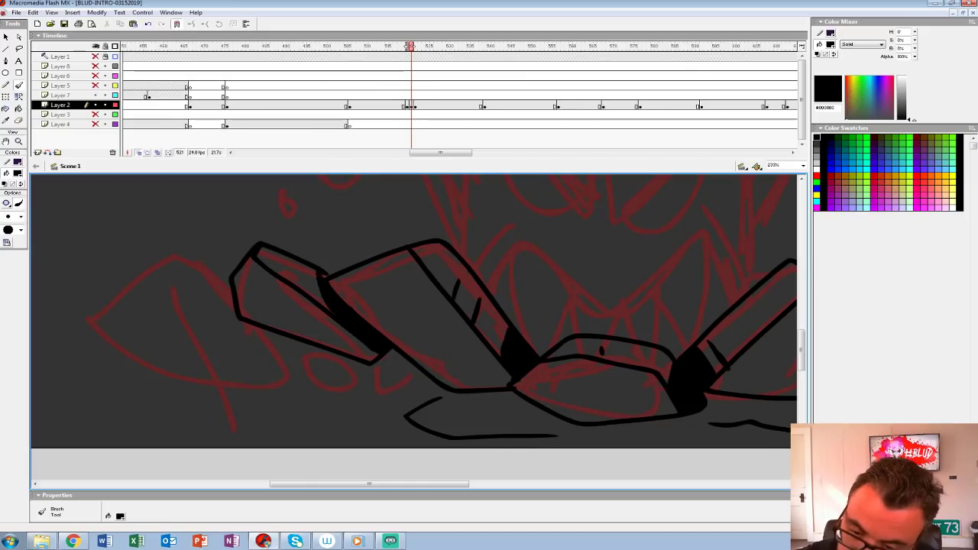
Step: Ink the big rounded rock on the left with a curved facet line, plus the two small rocks beside its base
mouse_move(244, 260)
mouse_down()
mouse_move(241, 309)
mouse_move(176, 251)
mouse_move(85, 359)
mouse_move(289, 369)
mouse_move(283, 336)
mouse_up()
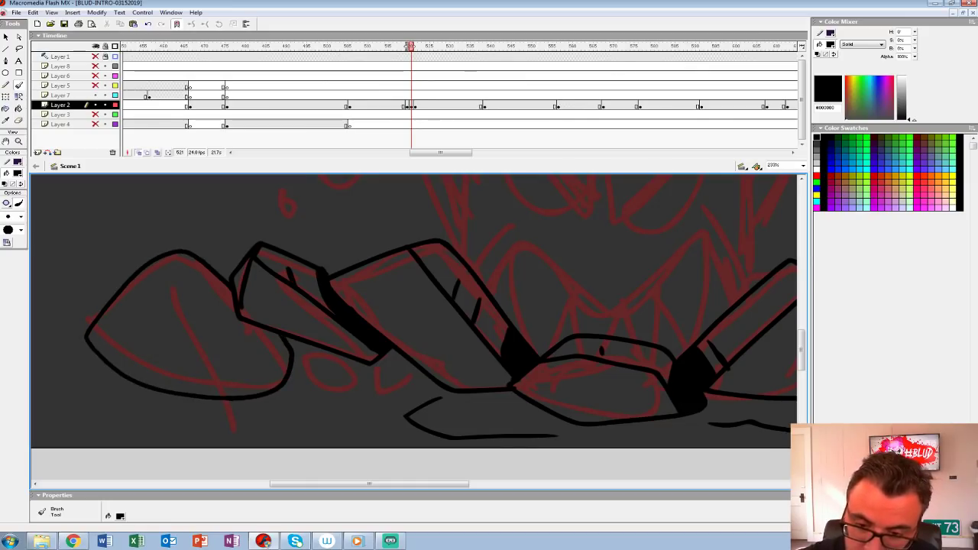
mouse_move(167, 258)
mouse_down()
mouse_move(171, 301)
mouse_move(211, 394)
mouse_up()
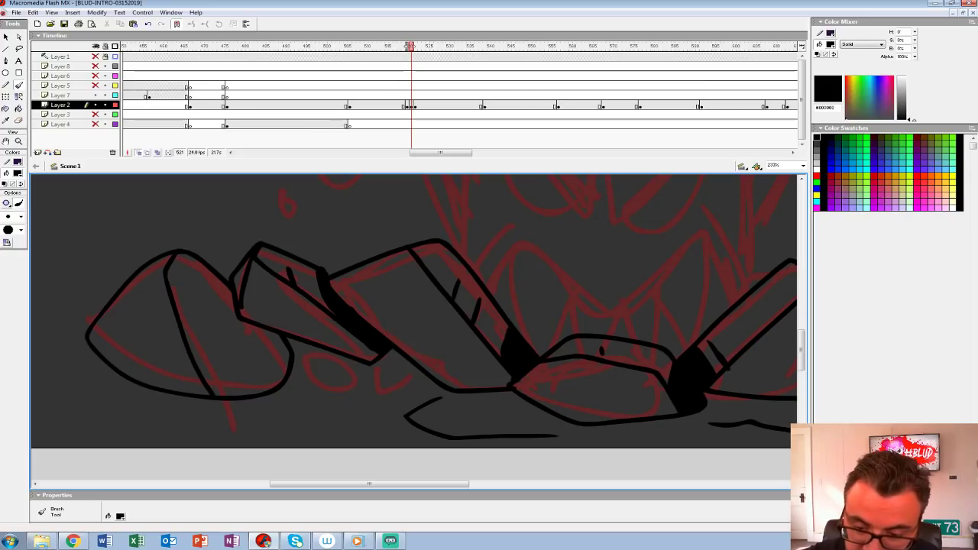
mouse_move(321, 358)
mouse_down()
mouse_move(361, 404)
mouse_move(316, 359)
mouse_move(359, 388)
mouse_move(389, 368)
mouse_up()
Step: Ink the floating faceted rock and the surrounding small rocks and pebbles above the left rocks
mouse_move(413, 298)
mouse_down()
mouse_move(394, 402)
mouse_move(359, 459)
mouse_up()
mouse_move(262, 268)
mouse_down()
mouse_move(272, 356)
mouse_move(323, 295)
mouse_move(262, 266)
mouse_move(321, 334)
mouse_up()
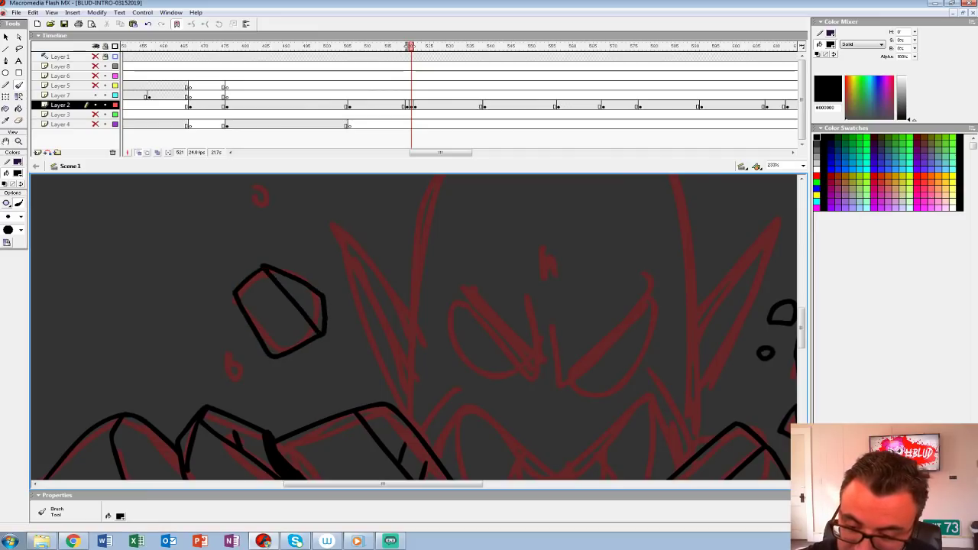
mouse_move(222, 352)
mouse_down()
mouse_move(256, 370)
mouse_move(221, 353)
mouse_move(248, 386)
mouse_up()
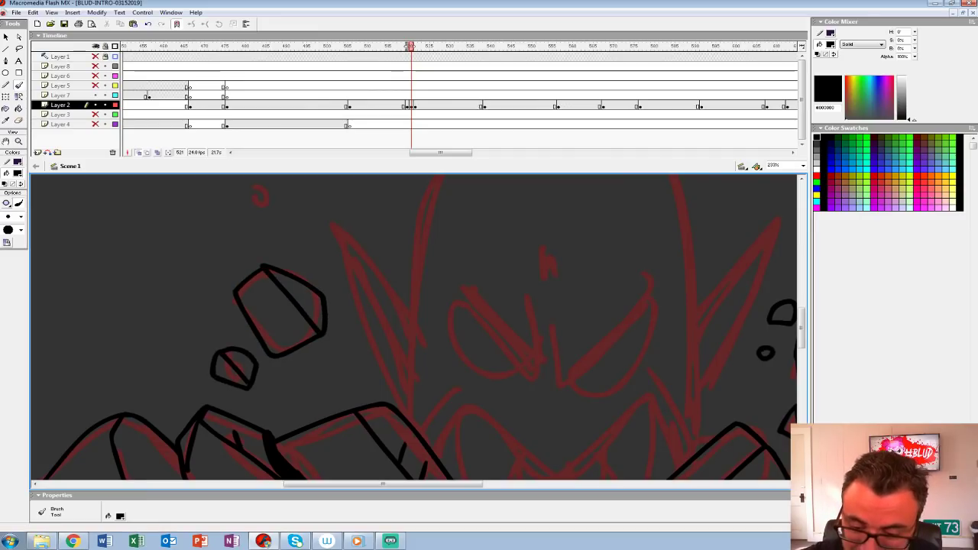
drag(328, 313, 304, 403)
mouse_move(227, 272)
mouse_down()
mouse_move(248, 295)
mouse_move(228, 271)
mouse_up()
mouse_move(252, 314)
mouse_down()
mouse_move(265, 324)
mouse_move(253, 313)
mouse_up()
drag(283, 374, 263, 221)
mouse_move(291, 294)
mouse_down()
mouse_move(277, 309)
mouse_move(290, 295)
mouse_up()
Step: Ink the leftmost rock extending past the stage edge and fill the gap beside the rounded rock with black
drag(298, 344, 588, 227)
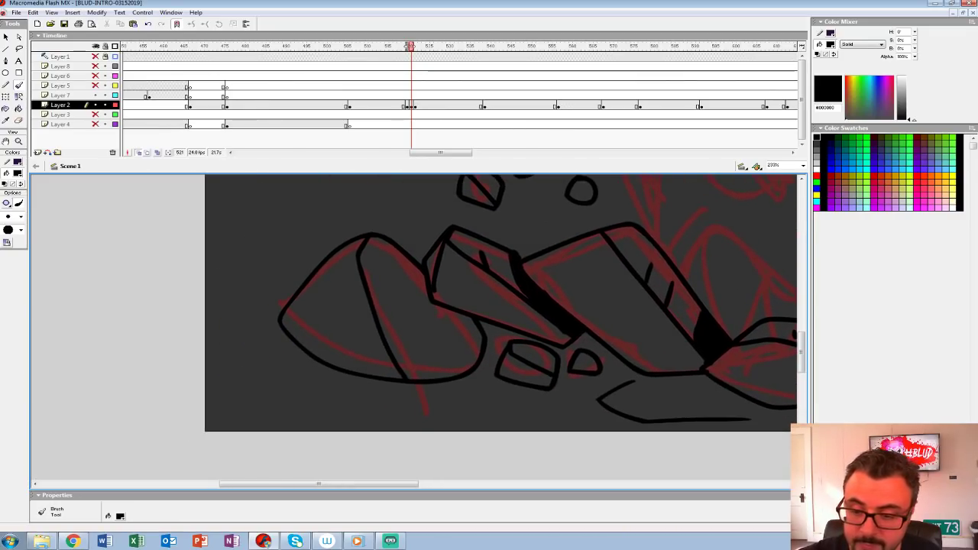
mouse_move(293, 297)
mouse_down()
mouse_move(246, 271)
mouse_move(178, 357)
mouse_up()
mouse_move(235, 281)
mouse_down()
mouse_move(264, 340)
mouse_move(301, 350)
mouse_up()
drag(290, 292, 262, 336)
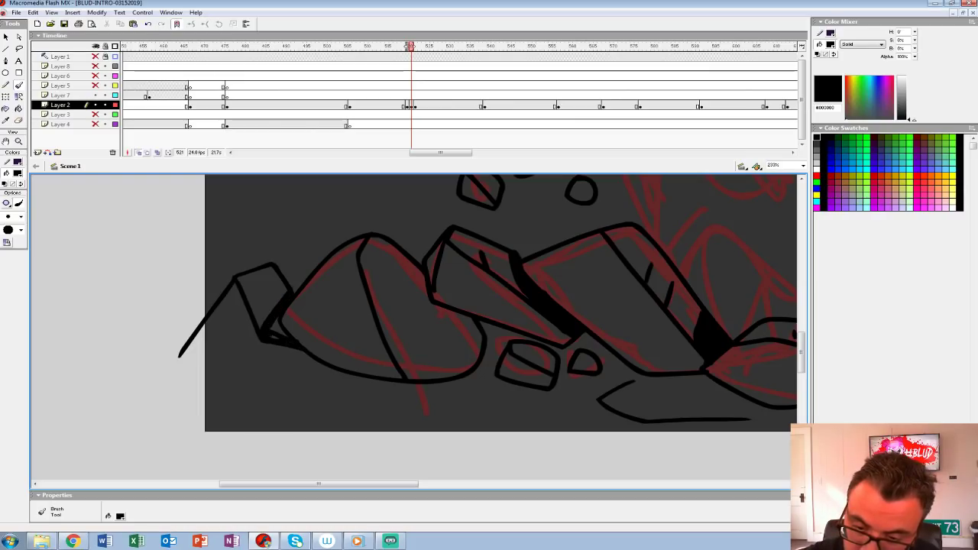
drag(336, 344, 260, 348)
Step: Brush a ground line at the far left and close the rock artwork along its left and bottom edges outside the stage
mouse_move(258, 383)
mouse_down()
mouse_move(243, 401)
mouse_move(116, 424)
mouse_up()
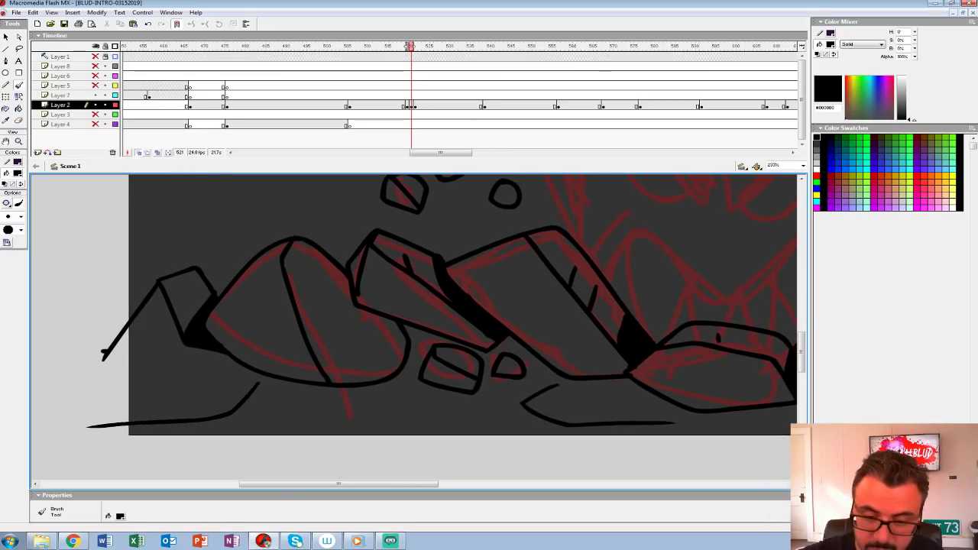
mouse_move(103, 357)
mouse_down()
mouse_move(102, 462)
mouse_move(57, 363)
mouse_move(759, 360)
mouse_up()
mouse_move(759, 361)
mouse_down()
mouse_move(164, 417)
mouse_move(690, 417)
mouse_move(446, 478)
mouse_up()
Step: Ink the small six-sided rock and the large far-right rock, shading their left sides black
mouse_move(435, 290)
mouse_down()
mouse_move(359, 237)
mouse_move(302, 284)
mouse_up()
drag(308, 290, 408, 365)
mouse_move(301, 281)
mouse_down()
mouse_move(352, 357)
mouse_move(405, 365)
mouse_up()
mouse_move(290, 309)
mouse_down()
mouse_move(231, 291)
mouse_move(237, 354)
mouse_move(290, 314)
mouse_up()
mouse_move(228, 296)
mouse_down()
mouse_move(278, 327)
mouse_move(379, 263)
mouse_up()
key(space)
mouse_move(378, 259)
mouse_down()
mouse_move(384, 236)
mouse_move(373, 258)
mouse_up()
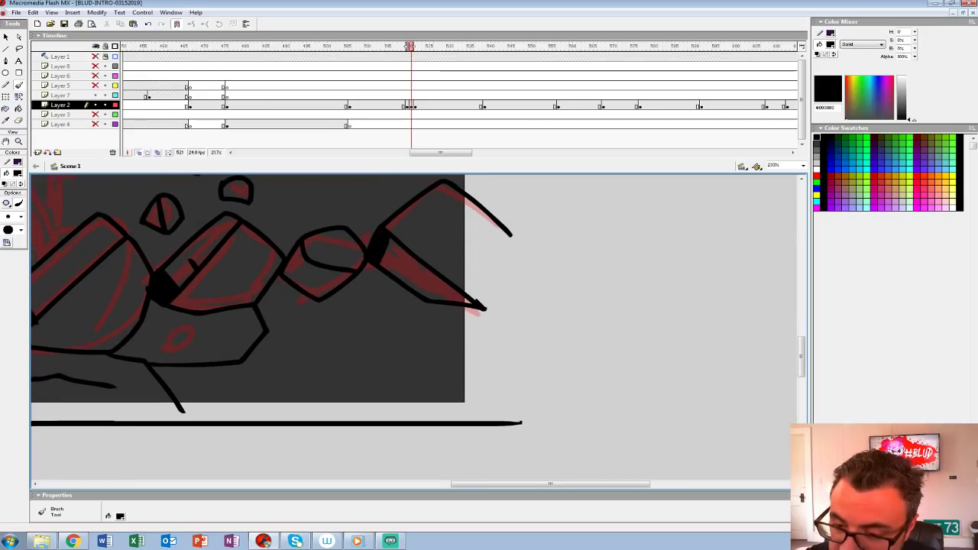
mouse_move(302, 259)
mouse_down()
mouse_move(290, 277)
mouse_move(297, 248)
mouse_up()
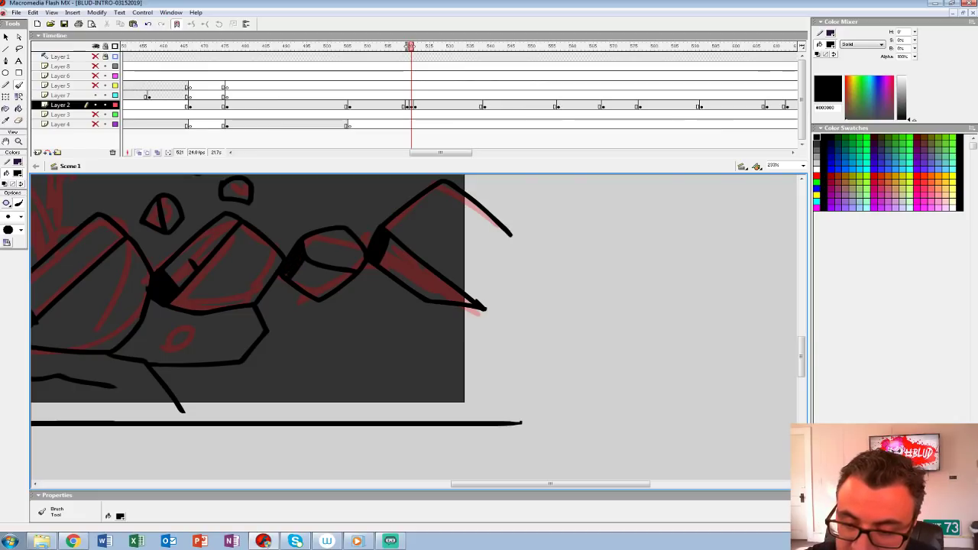
Step: Add a crack to the six-sided rock, brush the right ground lines, and close the artwork's right edge with a vertical line
key(space)
drag(306, 283, 402, 264)
mouse_move(366, 315)
mouse_down()
mouse_move(466, 346)
mouse_move(535, 381)
mouse_up()
mouse_move(475, 333)
mouse_down()
mouse_move(574, 329)
mouse_move(458, 343)
mouse_move(346, 332)
mouse_up()
key(space)
drag(396, 215, 396, 458)
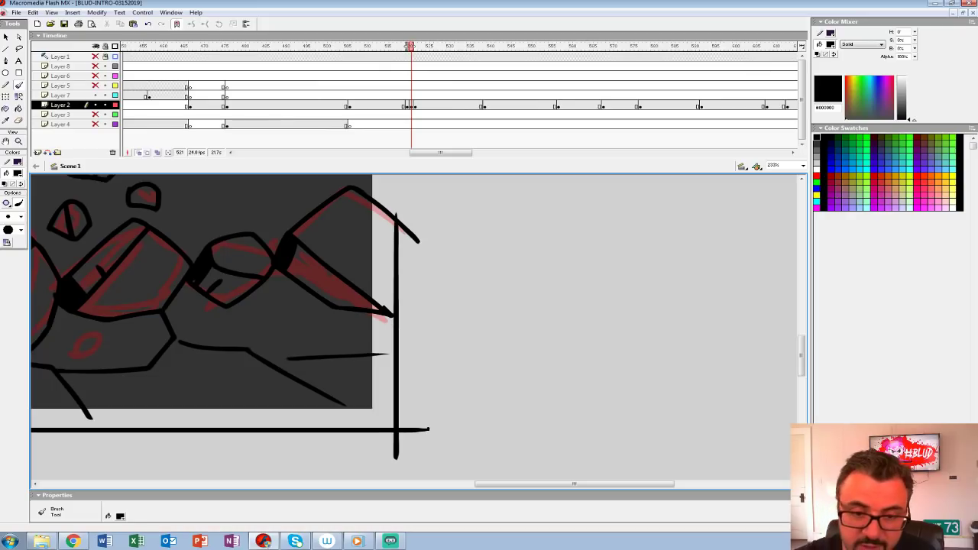
Step: Turn off onion skinning at frame 521
key(z)
key(ctrl+minus)
key(ctrl+minus)
click(138, 152)
click(466, 313)
key(space)
mouse_move(466, 314)
mouse_down()
mouse_move(553, 211)
mouse_move(563, 222)
mouse_up()
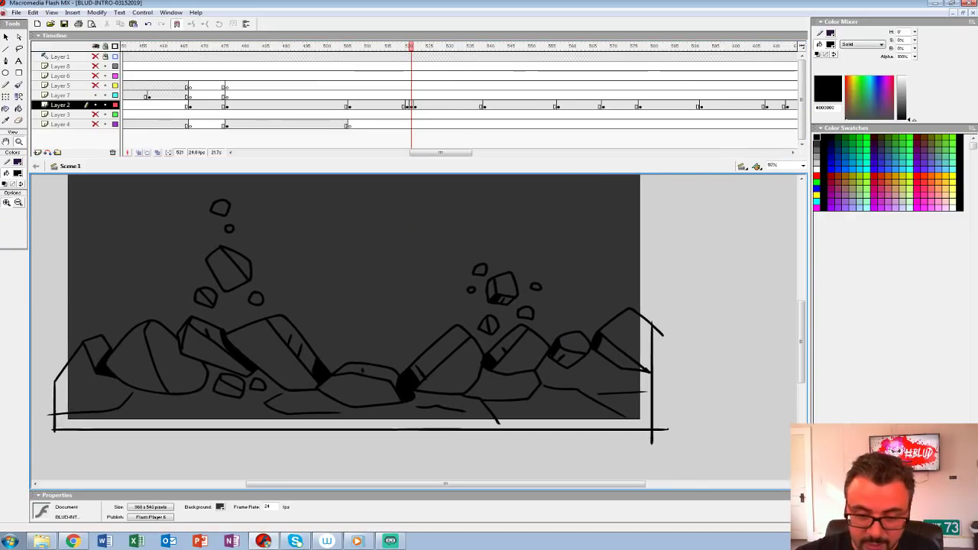
Step: Brush black shadows beneath the left boulders, the leaning slabs and the two small stones between them
key(b)
drag(189, 359, 204, 379)
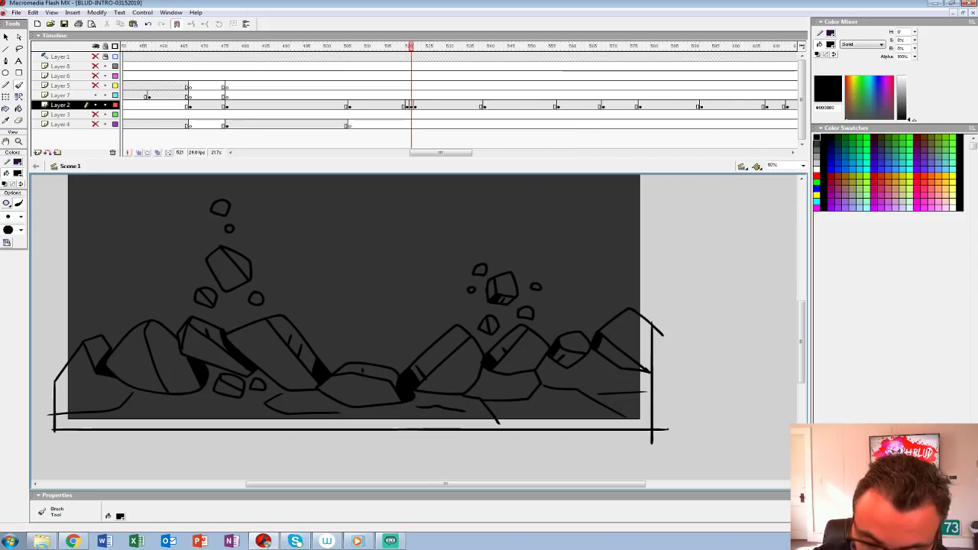
scroll(352, 298, down, 2)
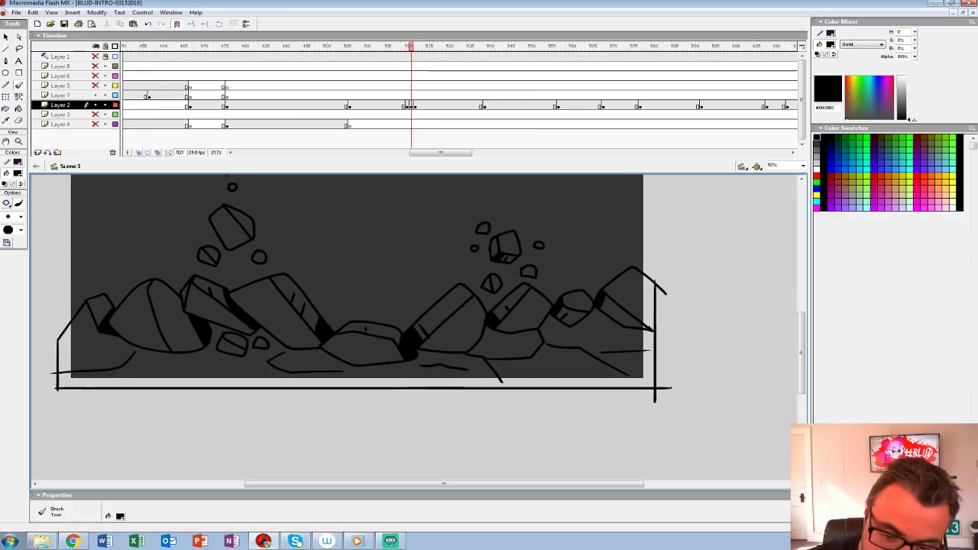
drag(132, 349, 199, 350)
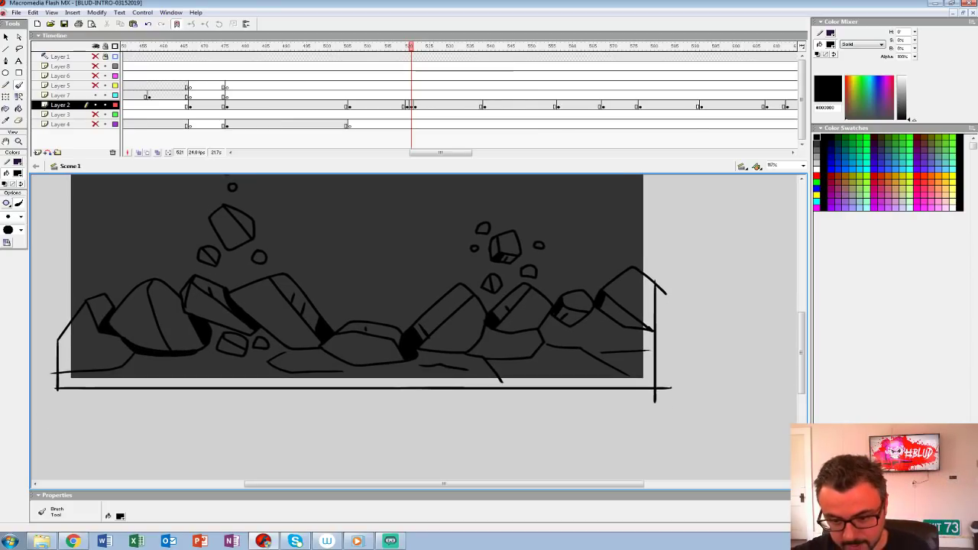
drag(217, 354, 242, 360)
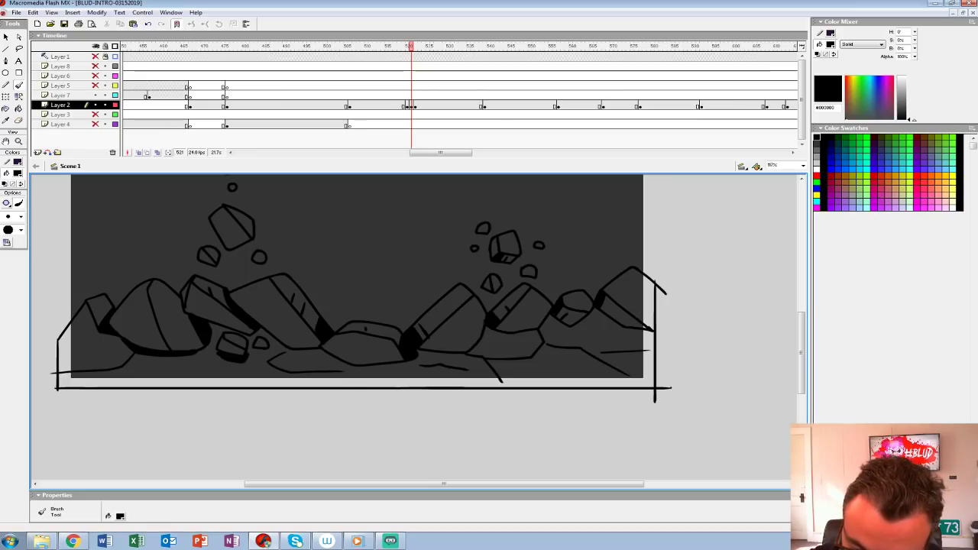
drag(271, 337, 284, 347)
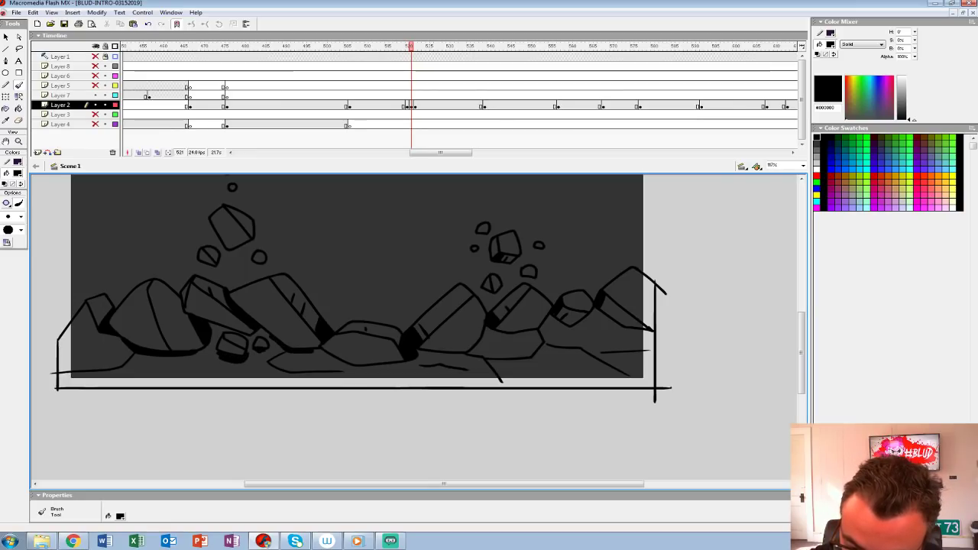
Step: Brush black shadows beneath the right rocks and around the small six-sided rock, and thicken the far-left ground line
mouse_move(416, 352)
mouse_down()
mouse_move(463, 354)
mouse_move(523, 336)
mouse_move(511, 339)
mouse_up()
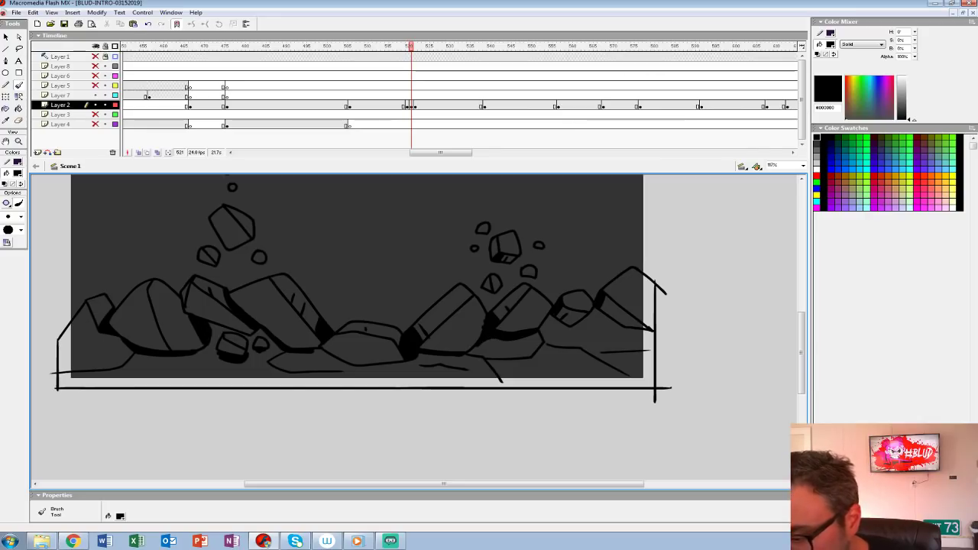
drag(554, 317, 567, 328)
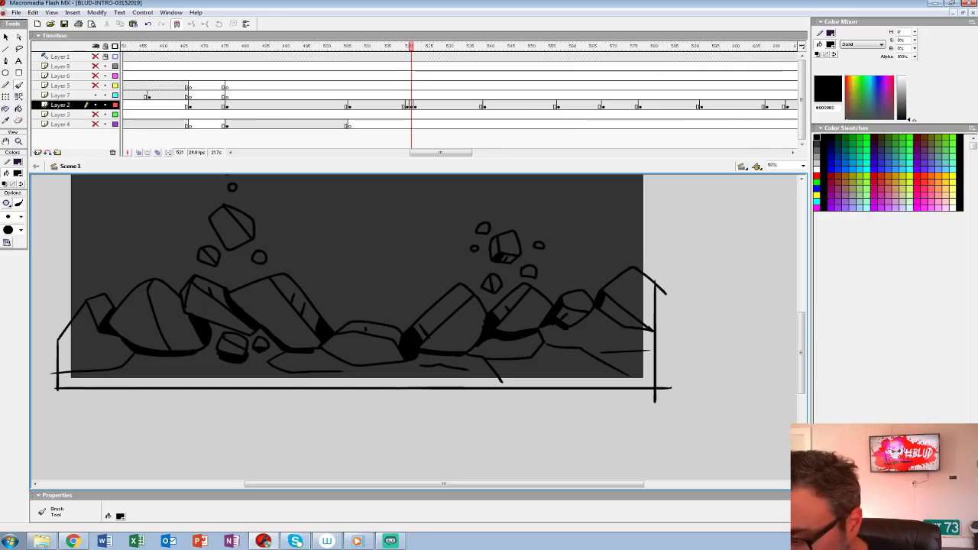
mouse_move(535, 321)
mouse_down()
mouse_move(543, 306)
mouse_move(598, 372)
mouse_move(595, 362)
mouse_move(511, 365)
mouse_up()
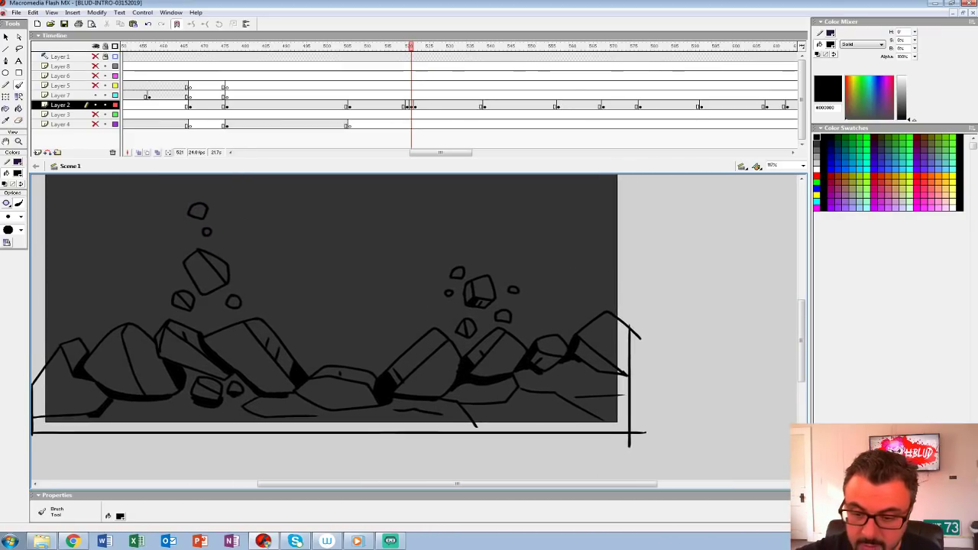
Step: Move the rock artwork to Layer 7 at frame 520, over the monster on Layer 2
click(409, 106)
click(414, 96)
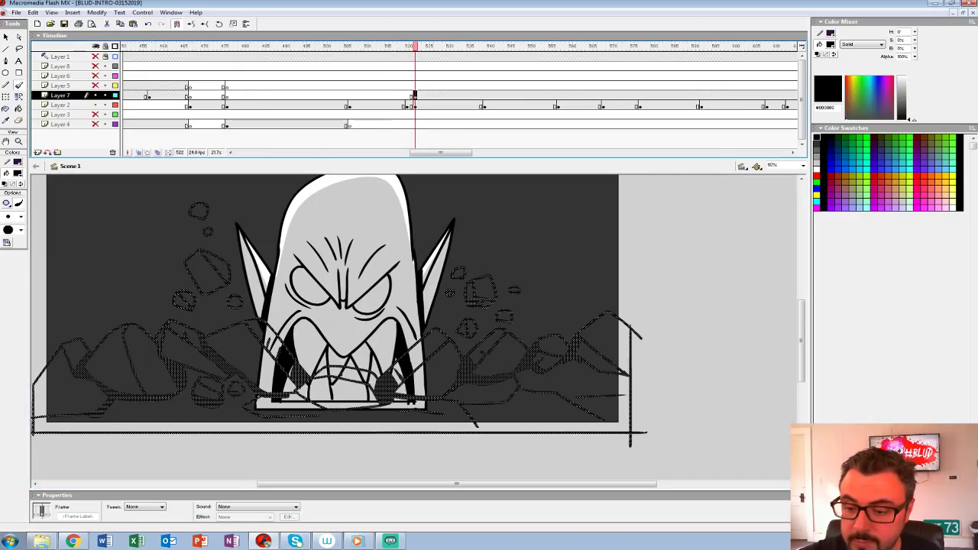
shift+click(415, 106)
drag(415, 106, 406, 105)
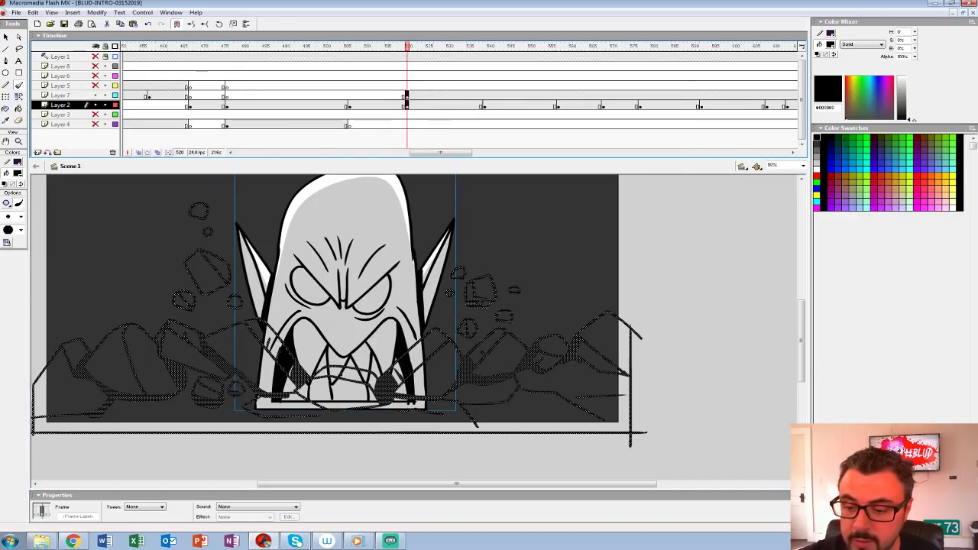
click(138, 153)
click(139, 153)
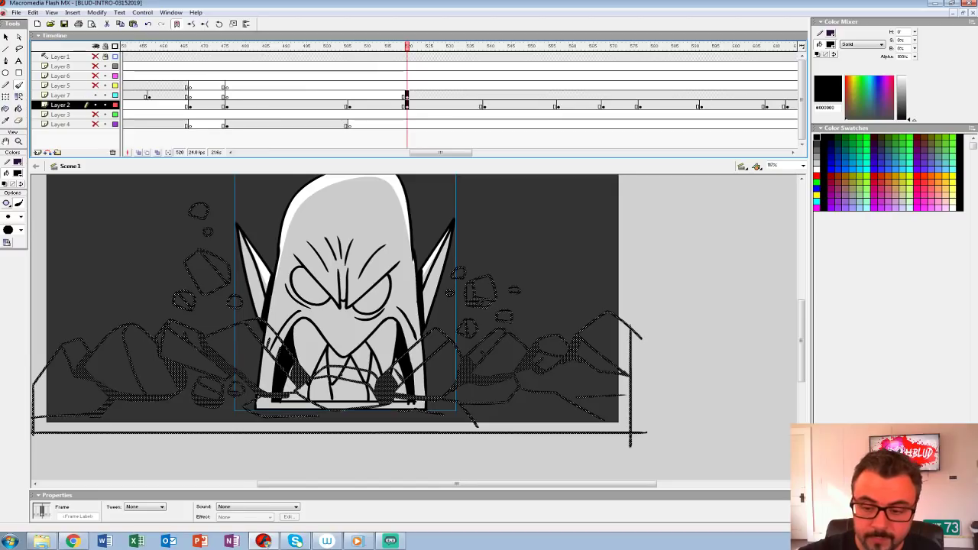
drag(344, 305, 351, 322)
key(comma)
key(period)
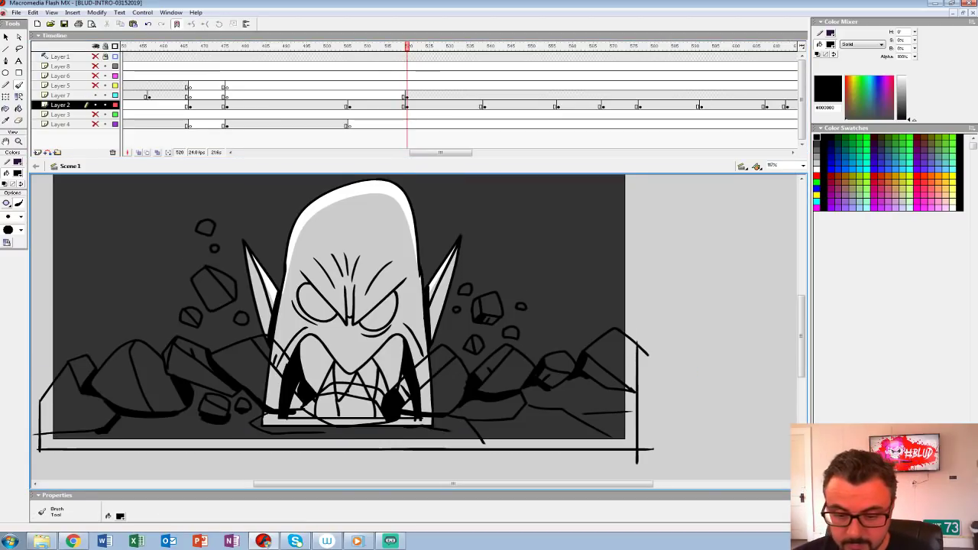
Step: Try to fill the ground area with black using the Paint Bucket at frame 520
key(comma)
click(18, 172)
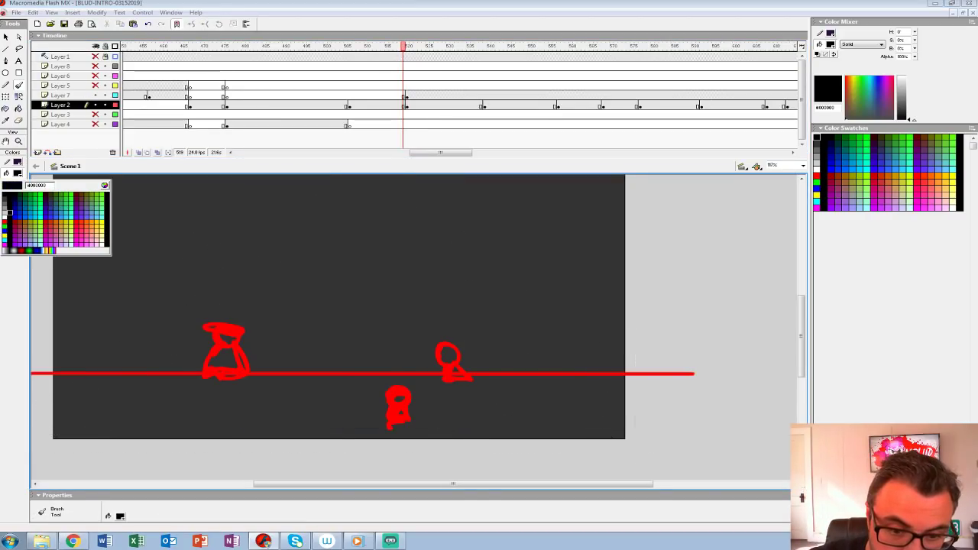
click(5, 195)
click(19, 110)
key(period)
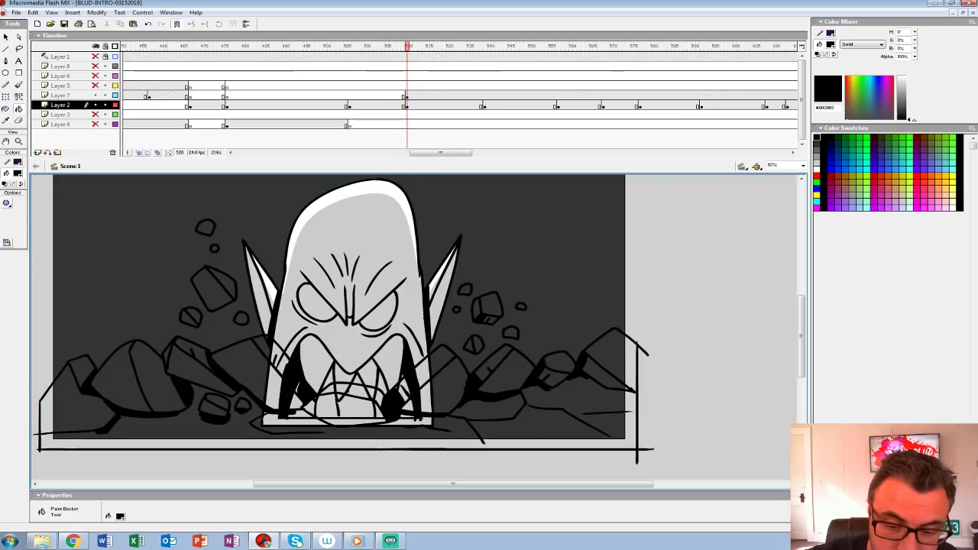
click(268, 434)
Step: Undo the black fill, choose mid gray, and fill the ground and the far-left boulders with it
click(17, 172)
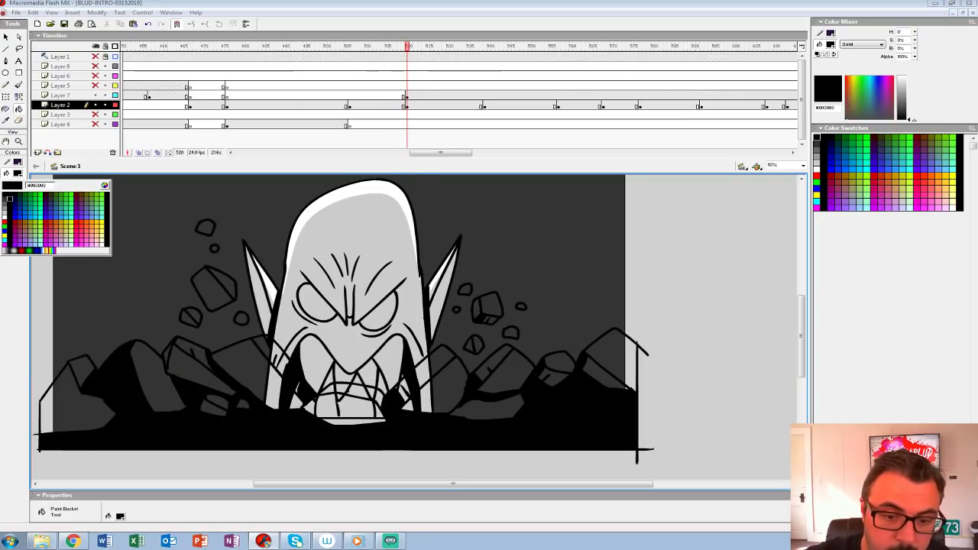
click(5, 204)
key(ctrl+z)
click(229, 436)
click(117, 384)
click(156, 384)
click(70, 405)
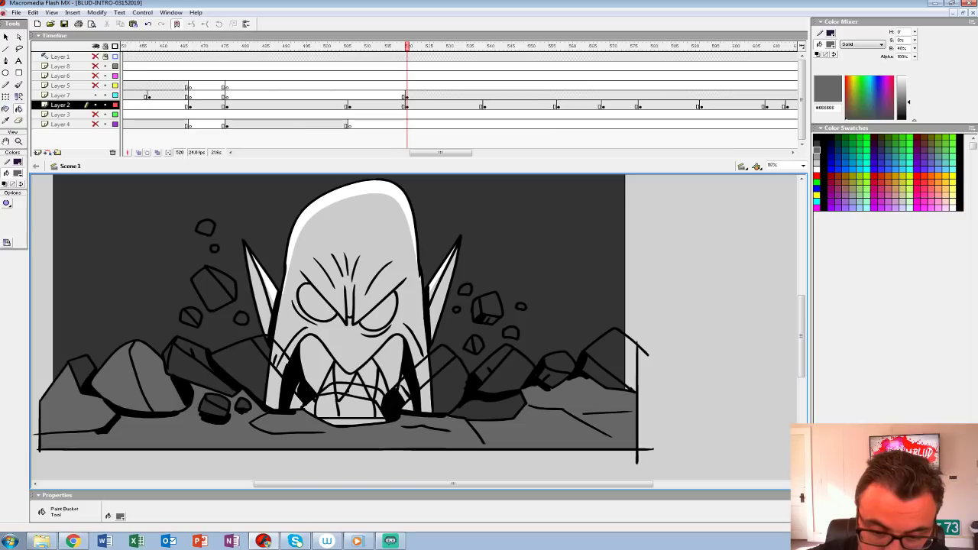
Step: Fill the leaning slab, the large left slab and the left floating debris with mid gray
click(188, 370)
click(196, 354)
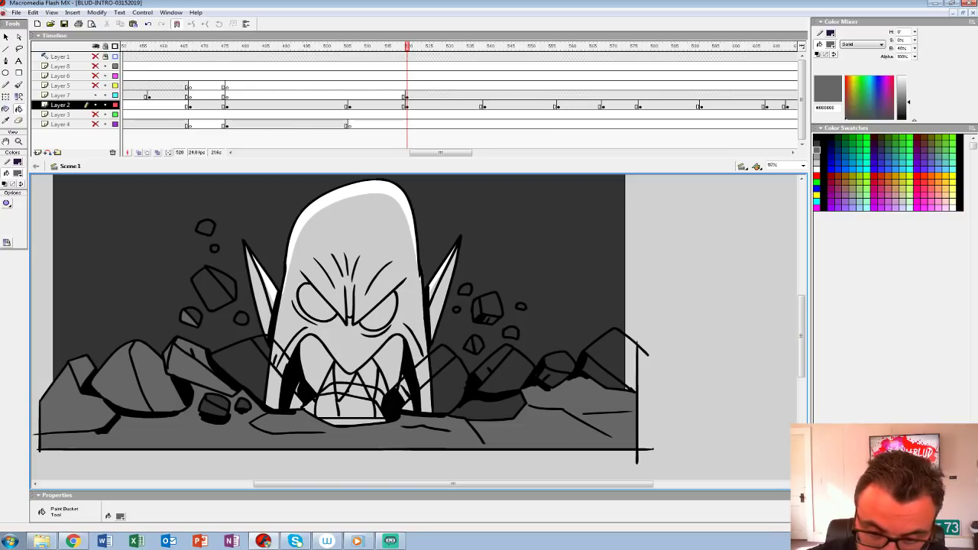
click(256, 376)
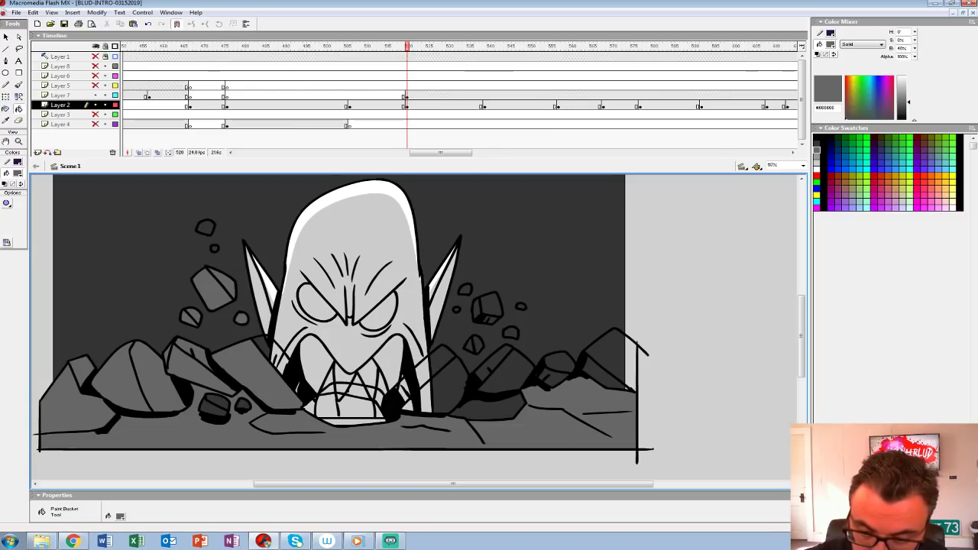
drag(344, 328, 306, 335)
Step: Hide Layer 2, change the gap-closing option, and fill the centre rocks, adjoining slabs and topmost left fragment gray
click(95, 105)
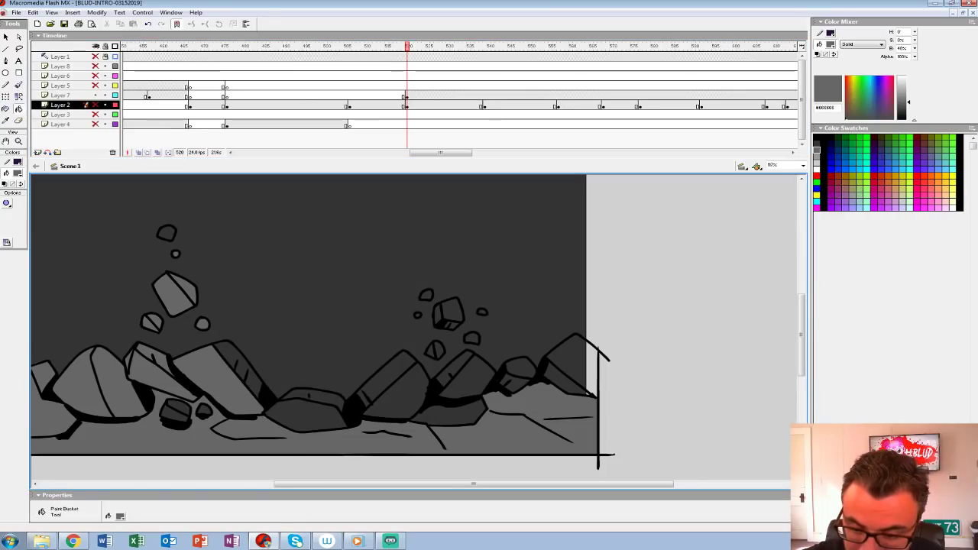
click(6, 203)
click(52, 230)
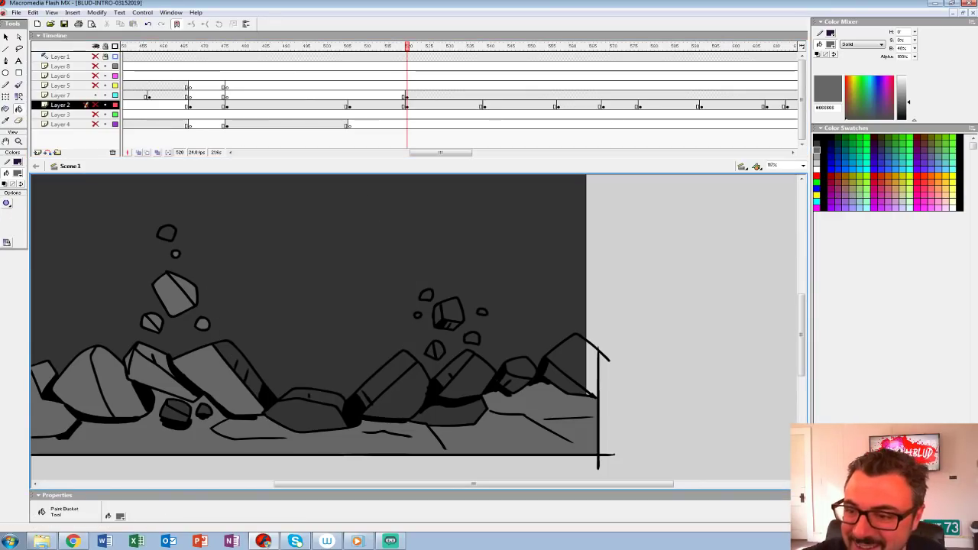
click(406, 95)
click(308, 417)
click(323, 398)
click(239, 362)
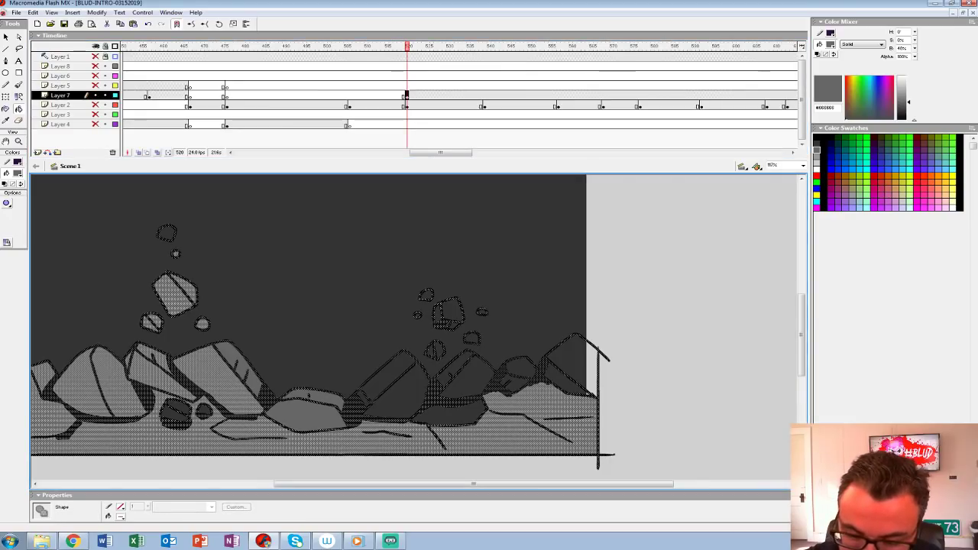
click(167, 233)
click(402, 391)
click(455, 414)
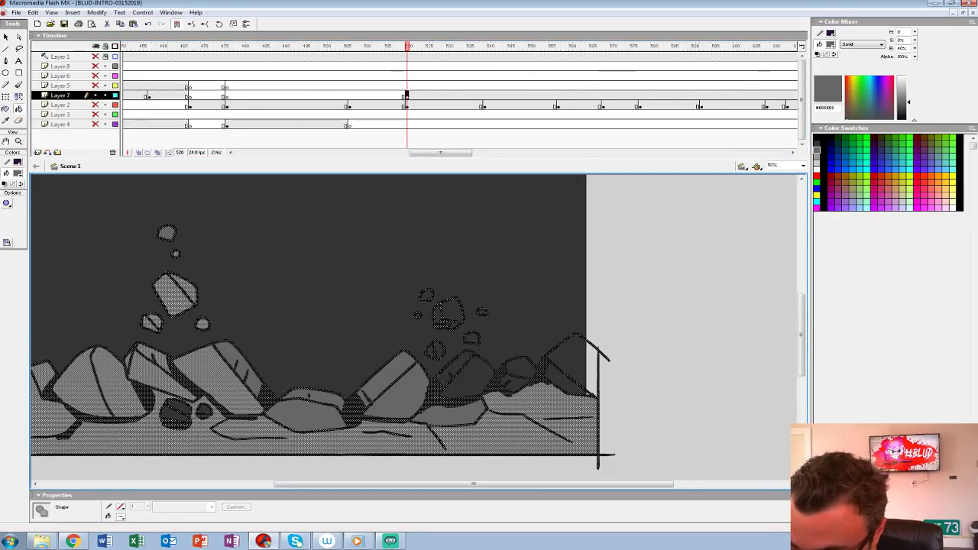
Step: Fill the right rocks, the six-sided rock and the right floating debris gray, undoing the fill that recolors the outlines
click(475, 378)
click(459, 366)
click(438, 351)
click(453, 310)
click(439, 315)
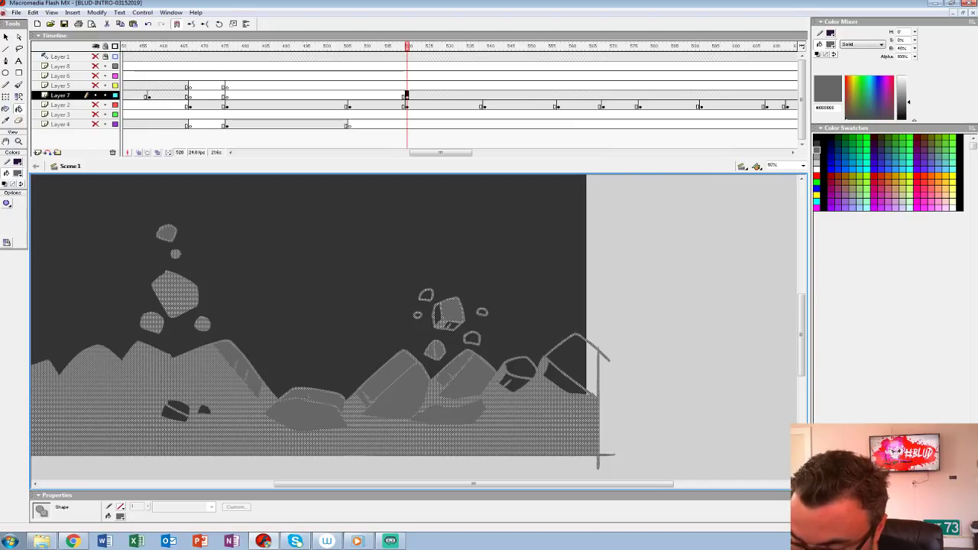
key(ctrl+z)
click(438, 315)
click(426, 295)
click(522, 367)
click(515, 382)
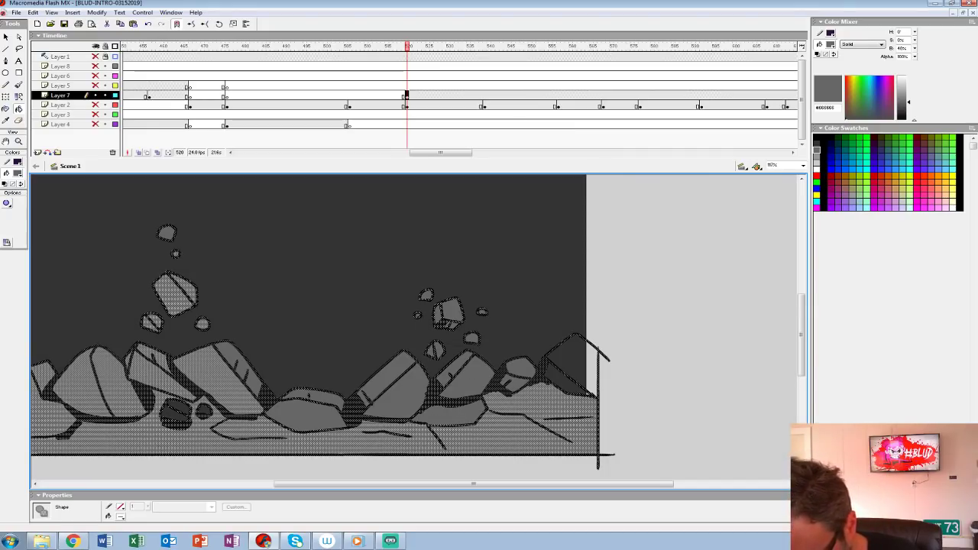
Step: Fill the far-right rock and the two small stones beneath the leaning slab with gray
click(562, 380)
click(575, 360)
drag(576, 360, 579, 362)
click(181, 409)
click(208, 412)
Step: Group the rock artwork on Layer 7, view the stage at 100%, and show Layers 2, 3 and 4
click(407, 95)
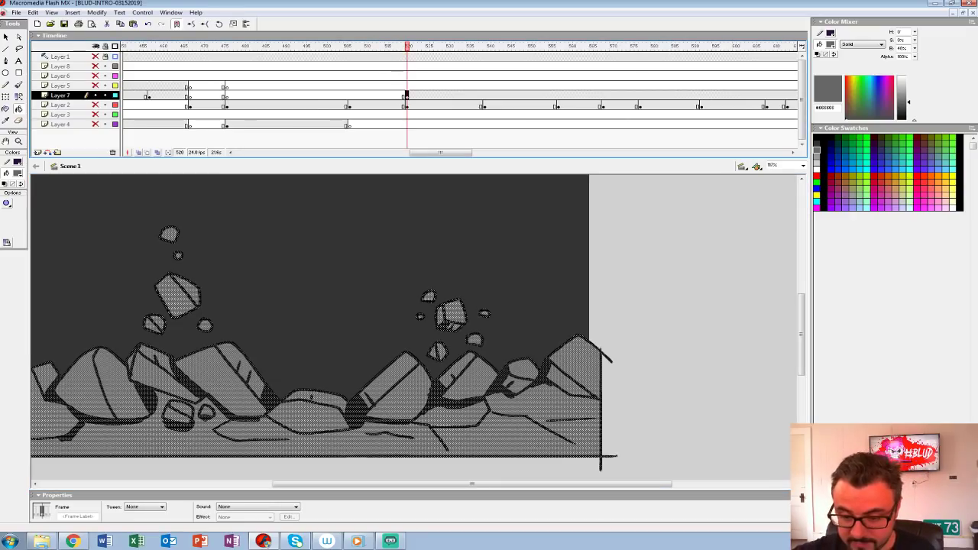
key(ctrl+g)
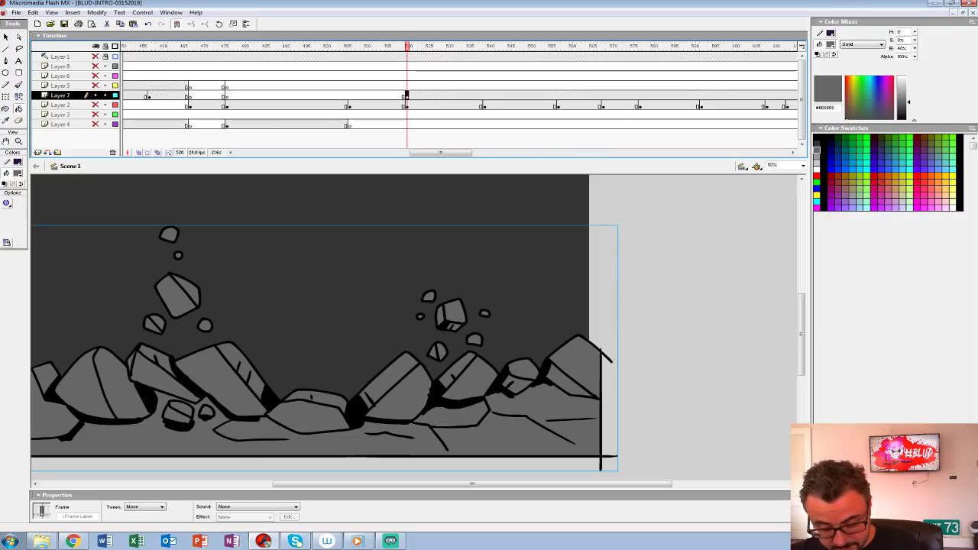
key(ctrl+1)
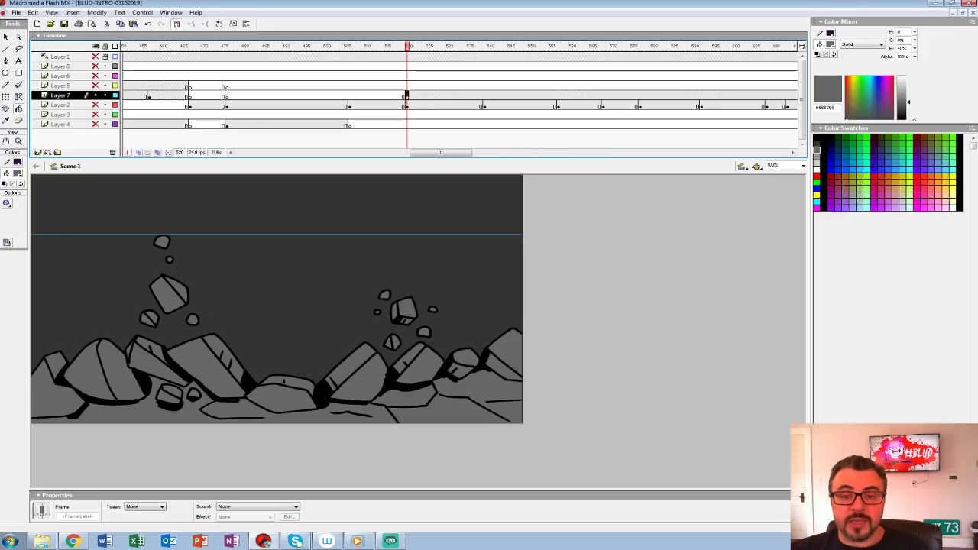
drag(95, 105, 96, 124)
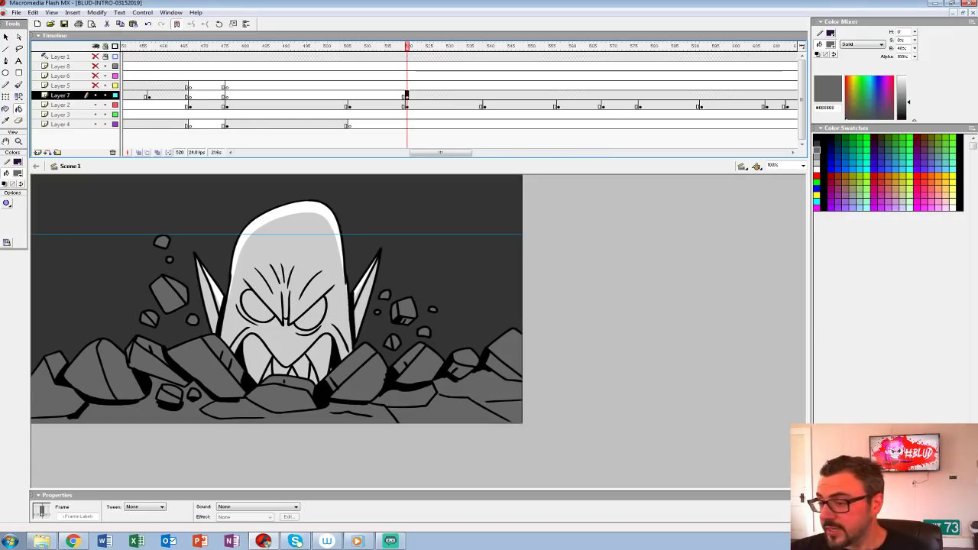
Step: Insert a blank keyframe on Layer 3 at frame 520 and ready the Brush tool with black fill
mouse_move(400, 86)
mouse_down()
mouse_move(378, 86)
mouse_move(407, 85)
mouse_up()
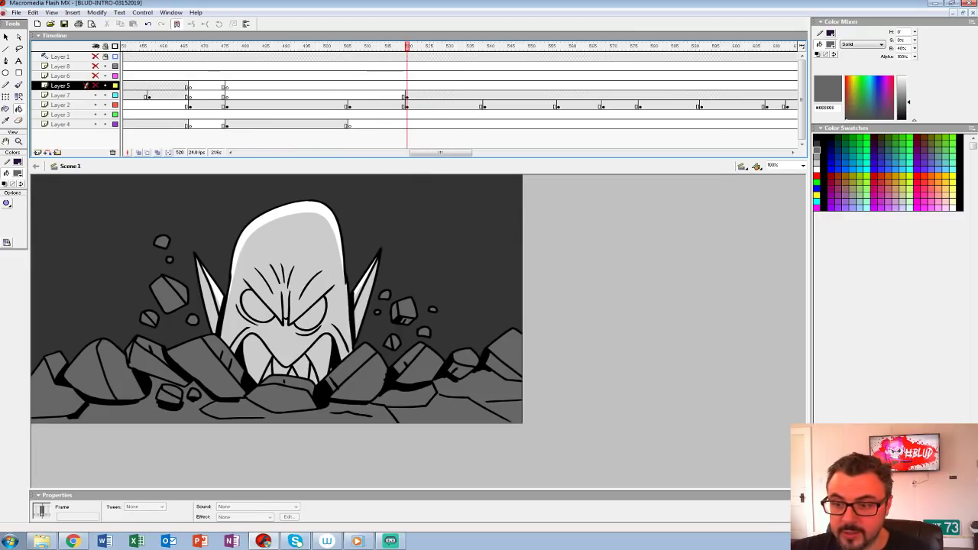
click(407, 115)
key(F7)
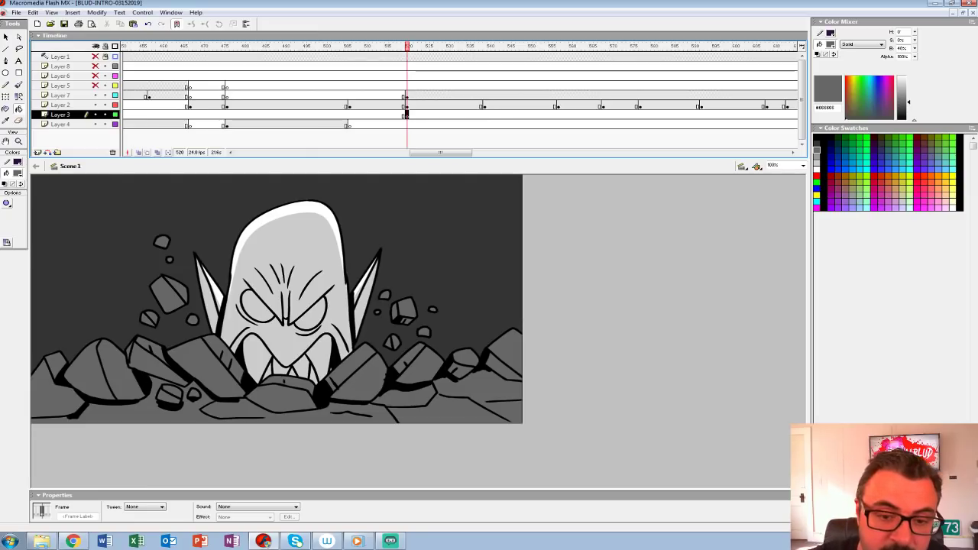
click(18, 173)
click(5, 196)
key(b)
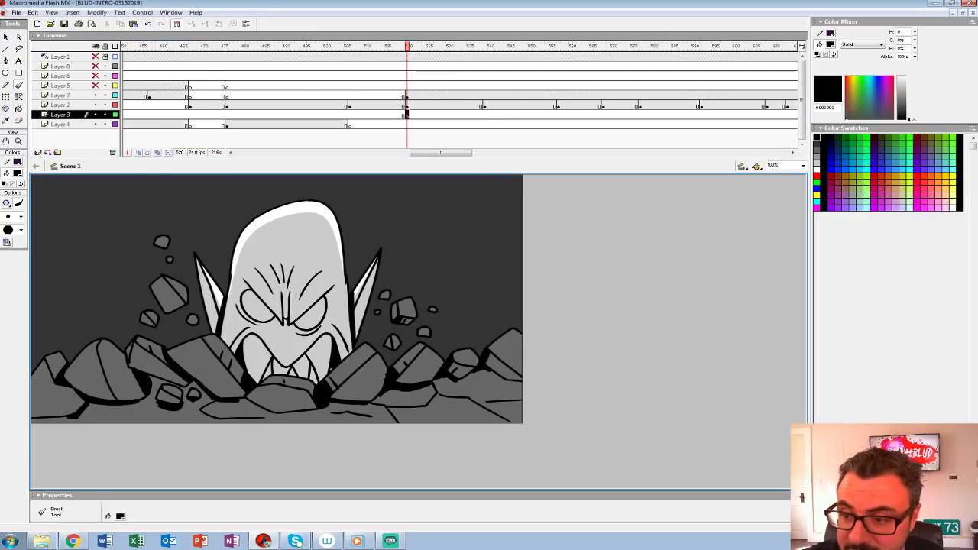
Step: Brush the black outline of a large background rock behind the right debris, with flying fragments above it
mouse_move(373, 369)
mouse_down()
mouse_move(408, 324)
mouse_move(494, 280)
mouse_move(510, 355)
mouse_up()
key(ctrl+z)
mouse_move(382, 372)
mouse_down()
mouse_move(432, 283)
mouse_move(504, 312)
mouse_move(509, 330)
mouse_up()
mouse_move(482, 208)
mouse_down()
mouse_move(504, 228)
mouse_move(484, 204)
mouse_up()
mouse_move(431, 223)
mouse_down()
mouse_move(453, 223)
mouse_move(393, 217)
mouse_move(398, 226)
mouse_up()
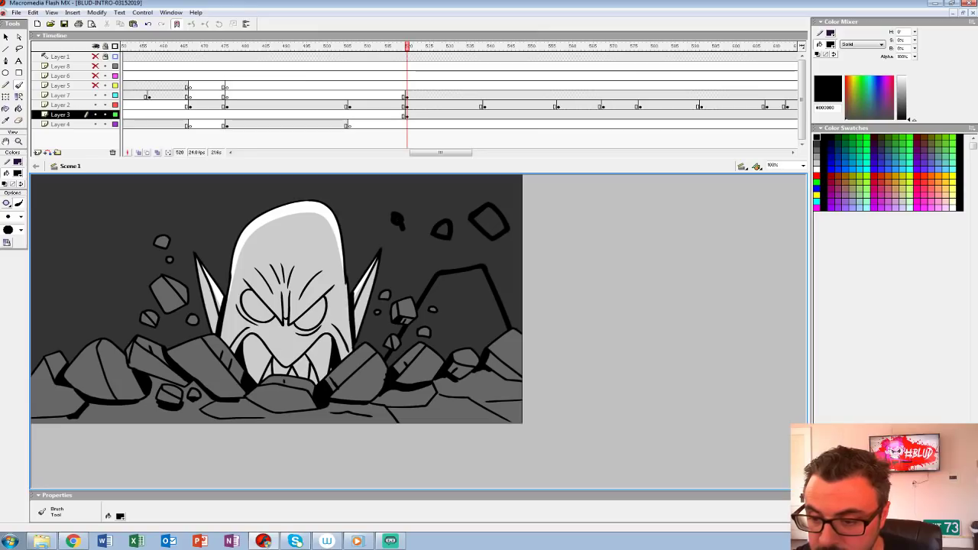
Step: Dab solid black specks of debris between the monster's right ear and the outlined fragments
click(397, 220)
click(407, 238)
click(427, 207)
click(415, 263)
Step: Brush a tall background rock outline behind the left debris and scatter solid black fragments around it
mouse_move(245, 305)
mouse_down()
mouse_move(193, 209)
mouse_move(115, 242)
mouse_move(113, 369)
mouse_move(243, 369)
mouse_move(244, 301)
mouse_up()
drag(72, 215, 83, 241)
click(217, 192)
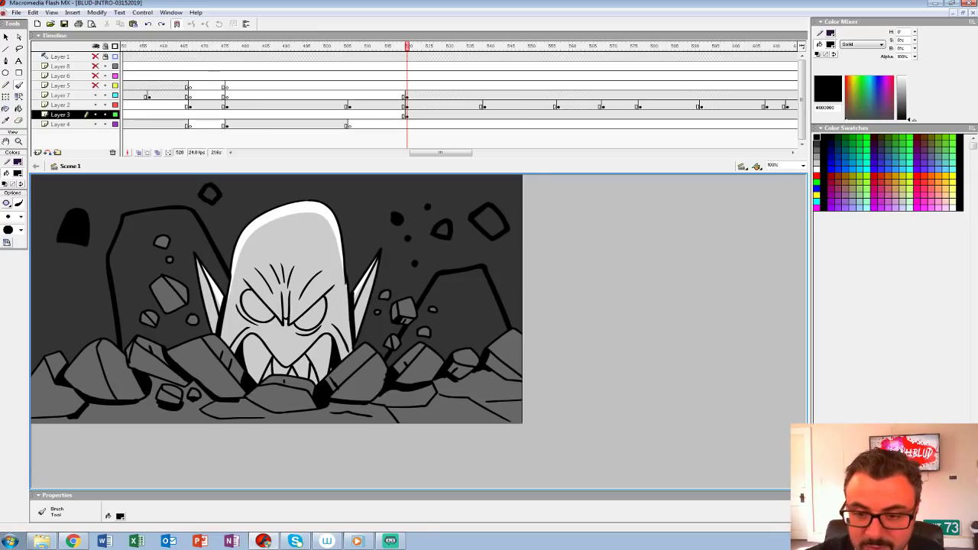
drag(68, 289, 69, 325)
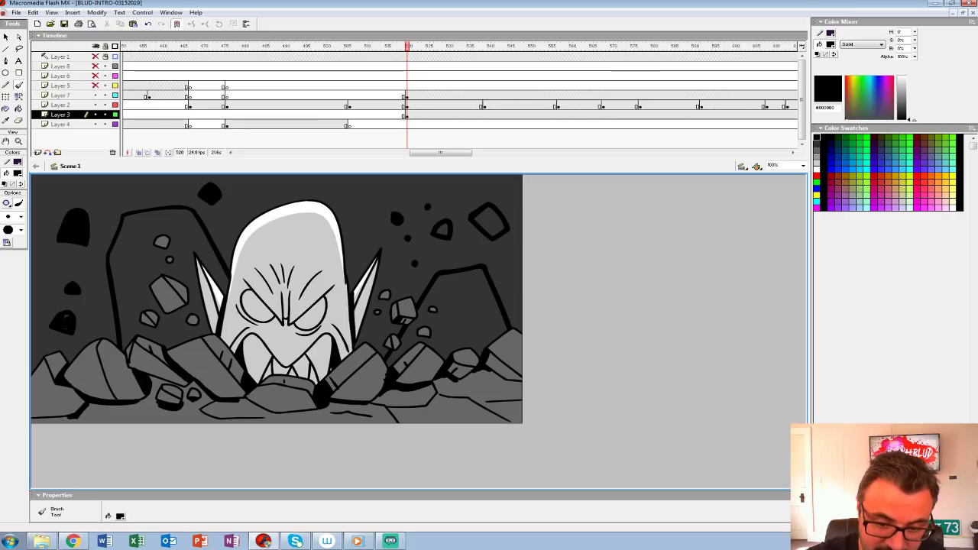
click(53, 185)
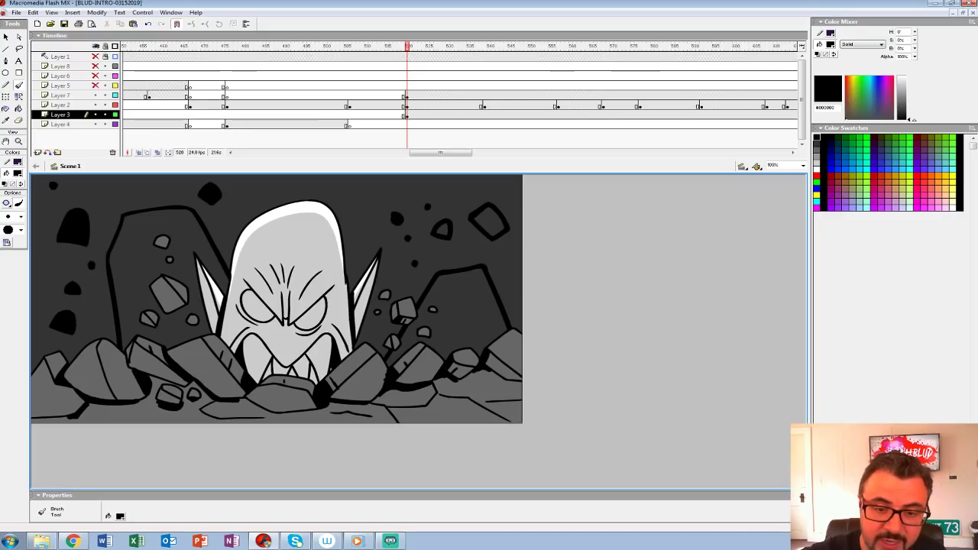
Step: Fill the left background rock with black, close the right rock's base outline, and fill it and the two outlined fragments black
click(18, 108)
click(139, 248)
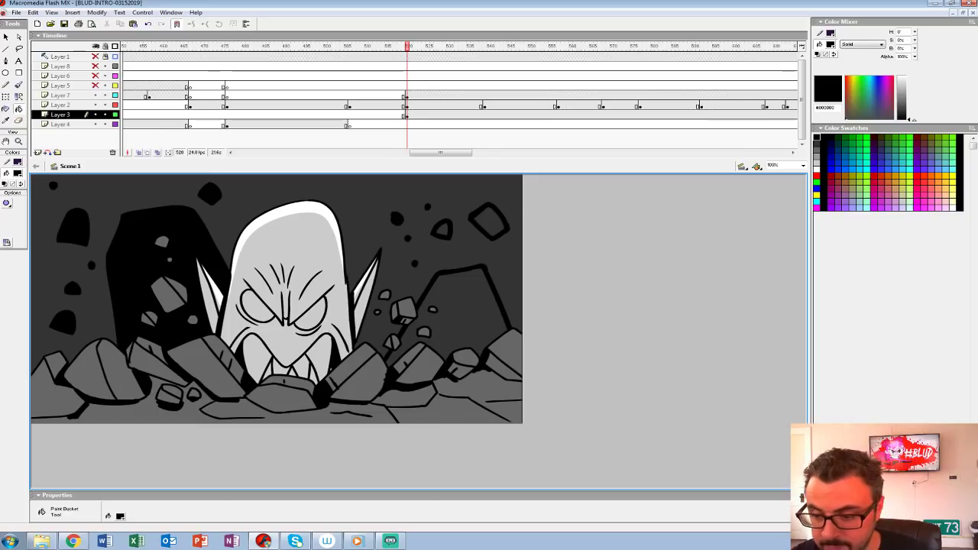
drag(96, 66, 96, 104)
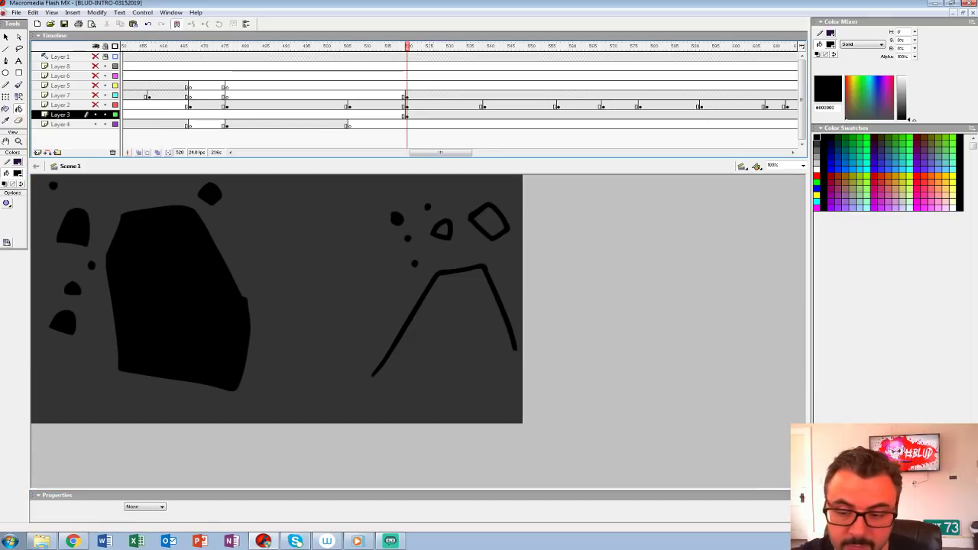
key(b)
drag(373, 375, 515, 349)
key(k)
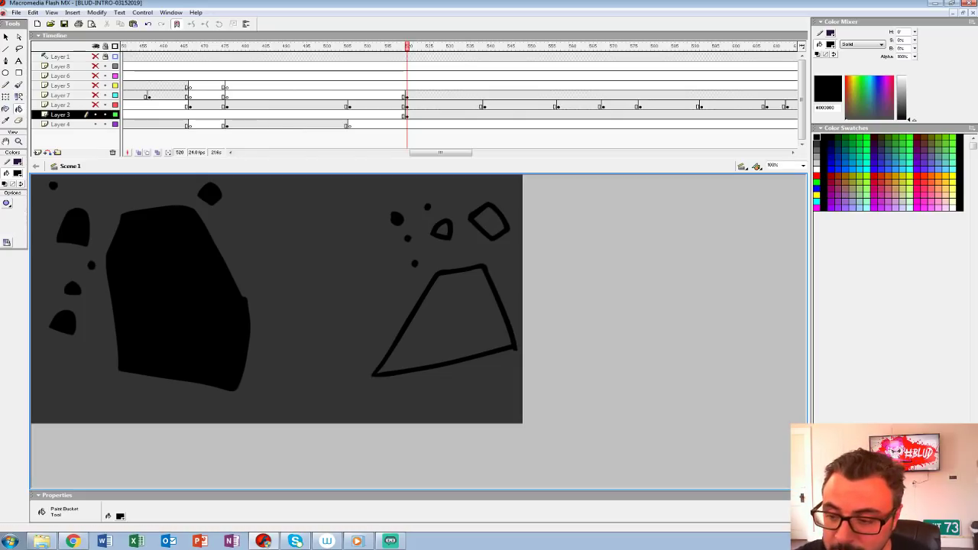
click(443, 321)
click(442, 229)
click(489, 222)
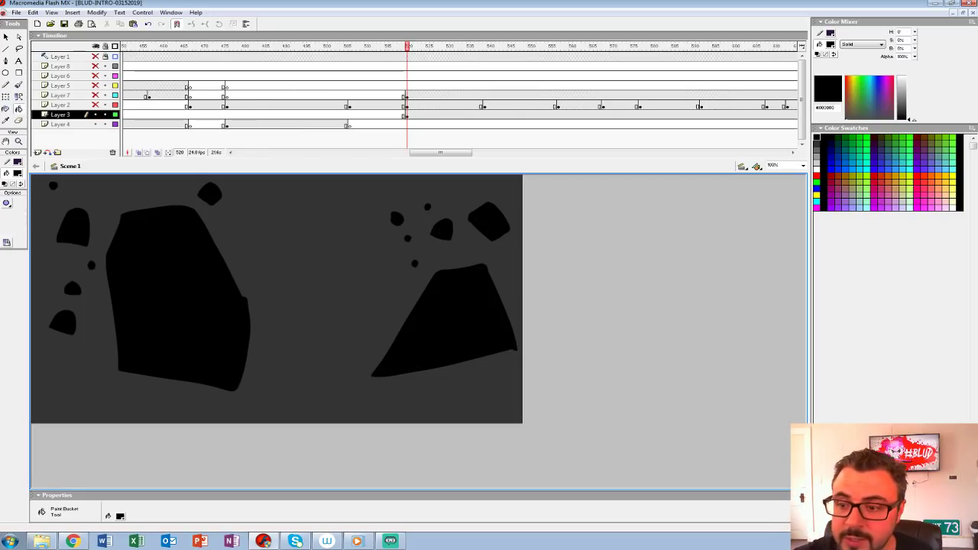
Step: Group the rock silhouettes on Layer 3, show the hidden layers again, and insert a blank keyframe on Layer 4 at frame 520
click(406, 116)
key(ctrl+g)
drag(96, 66, 95, 104)
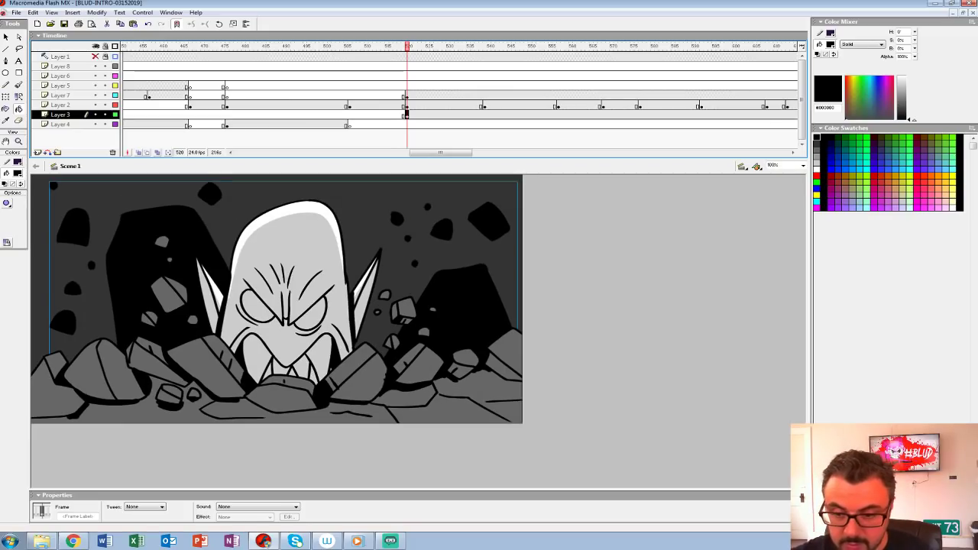
click(406, 124)
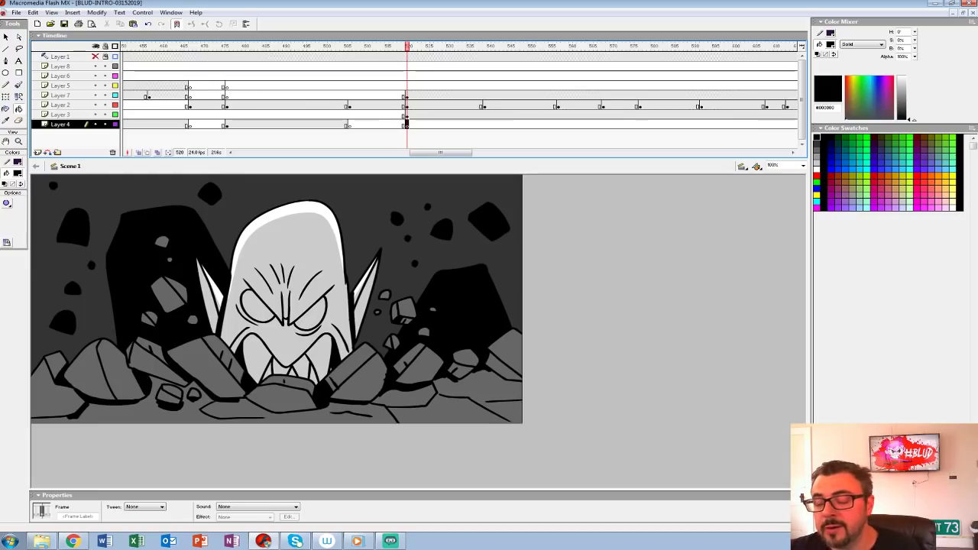
Step: Preview the cut into the monster shot and insert blank keyframes on Layer 3 and Layer 7 at frame 539
drag(341, 85, 382, 86)
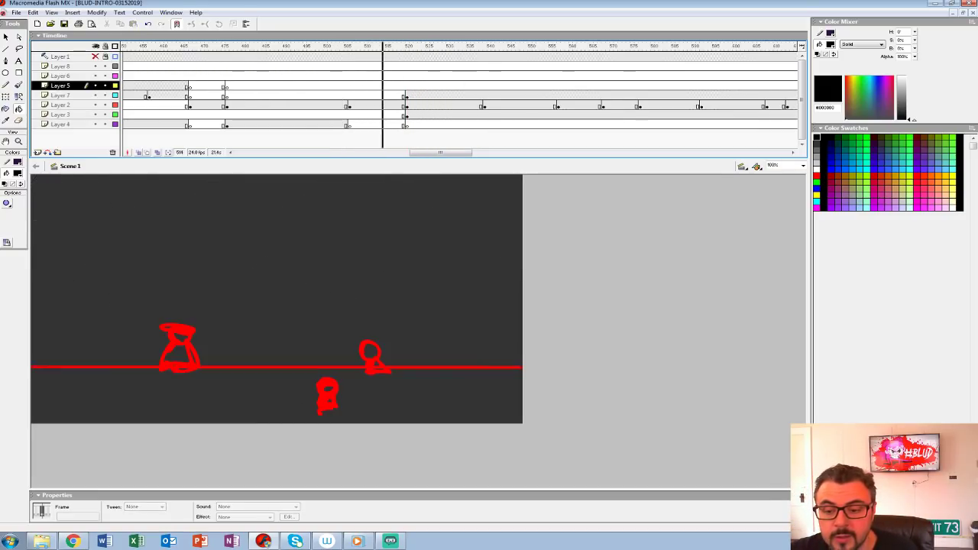
key(Return)
click(484, 114)
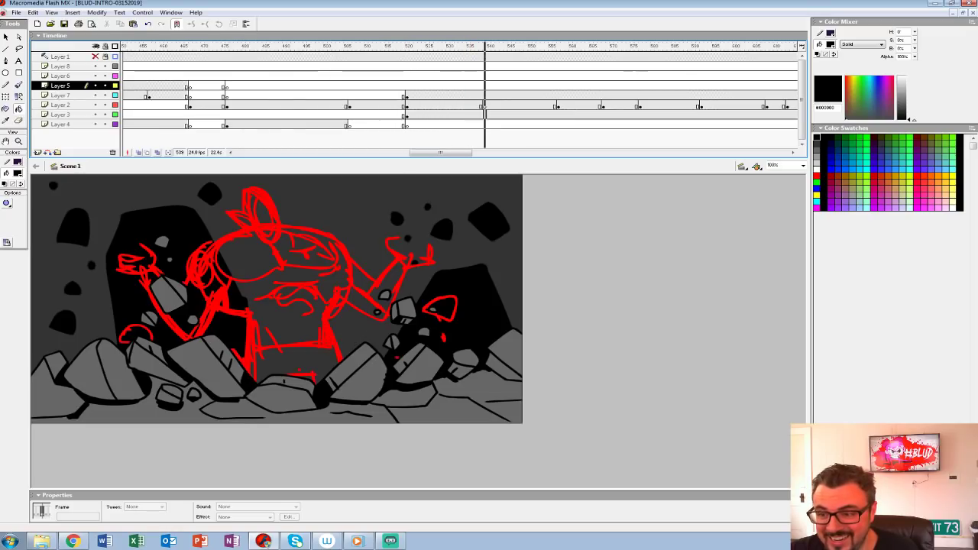
key(F7)
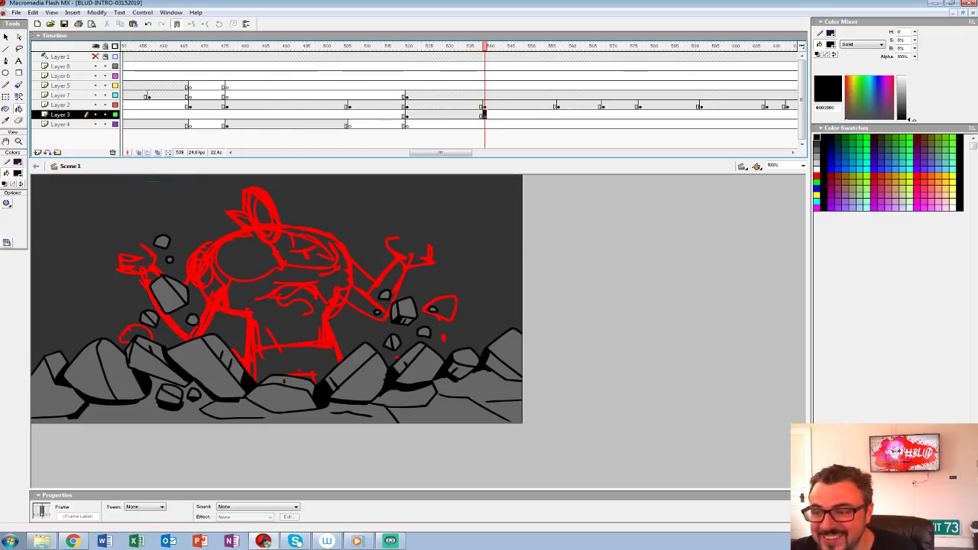
click(484, 96)
key(F7)
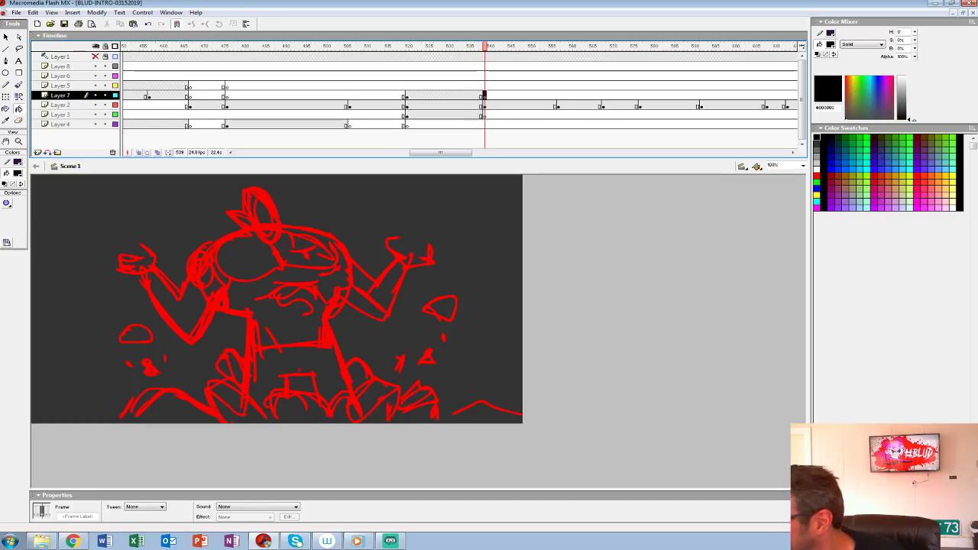
Step: Hide Layers 3 and 4, insert a blank keyframe on Layer 2 at frame 540, enable onion skinning and ready the Brush with black
key(ctrl+2)
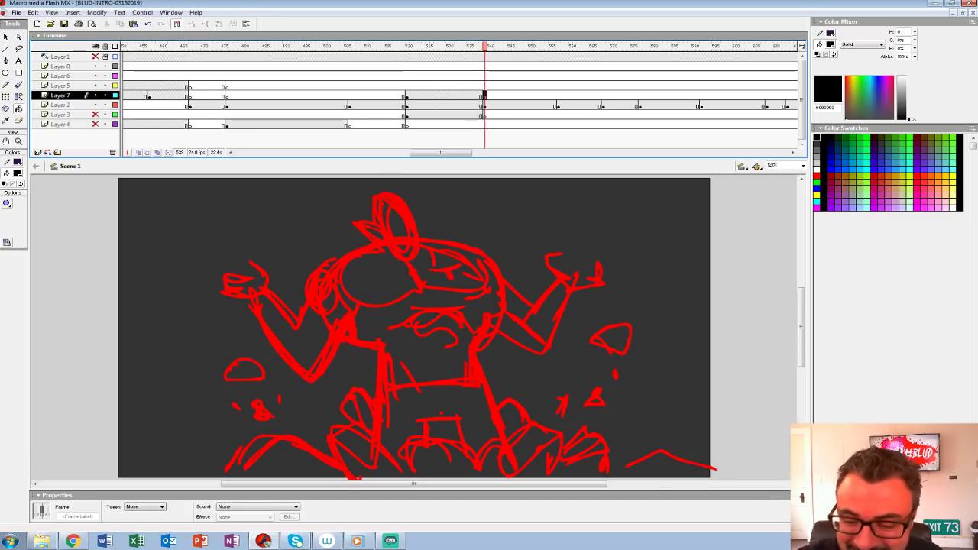
key(.)
click(489, 105)
key(F7)
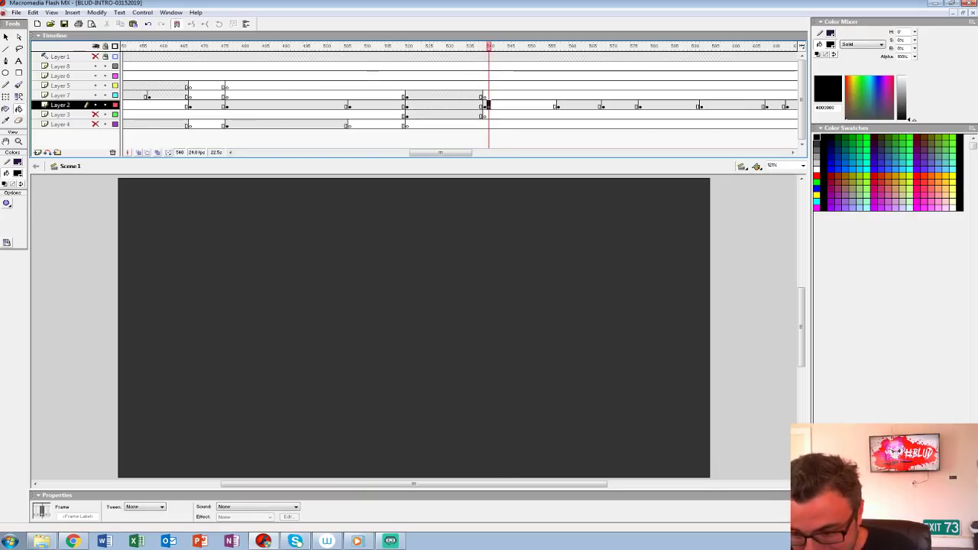
click(139, 153)
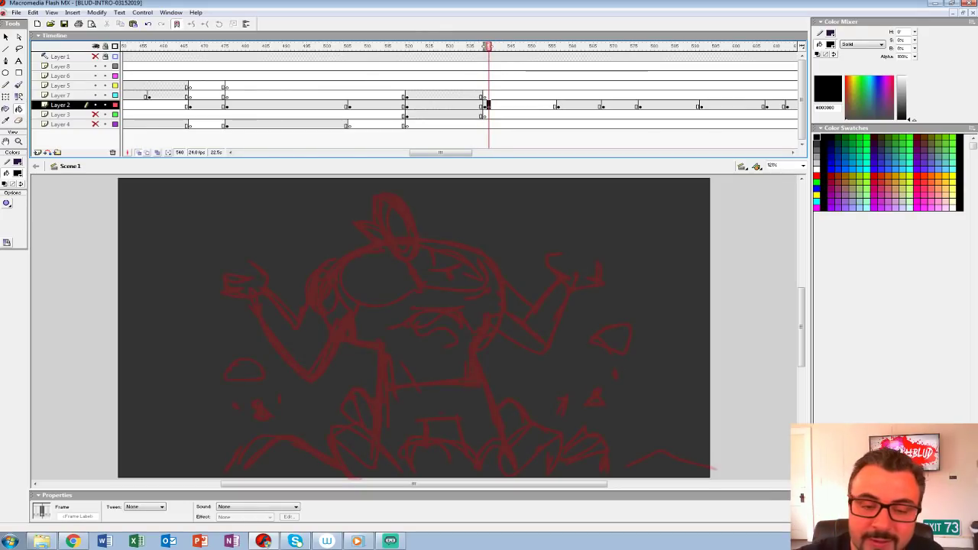
click(19, 141)
click(409, 296)
mouse_move(409, 296)
mouse_down()
mouse_move(423, 217)
mouse_move(416, 279)
mouse_up()
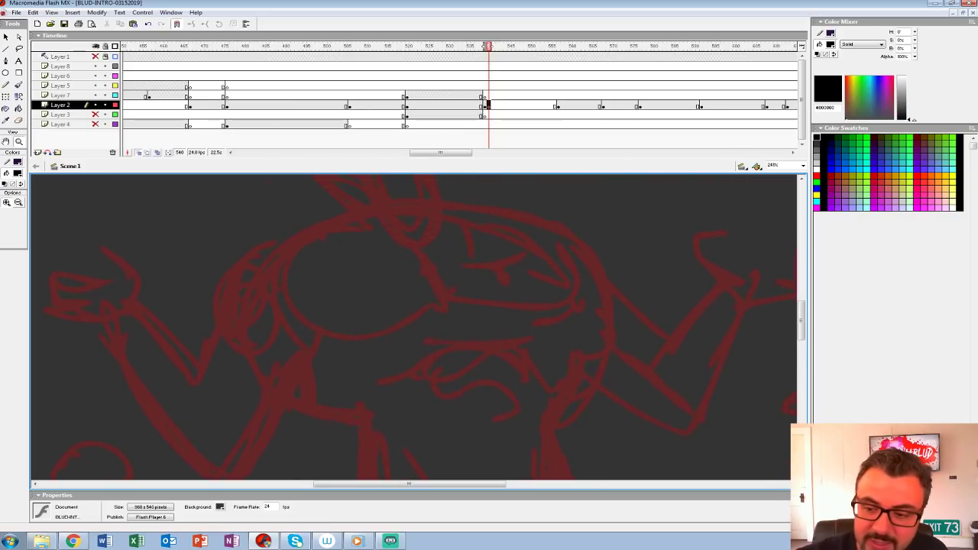
key(k)
click(17, 173)
click(5, 195)
key(b)
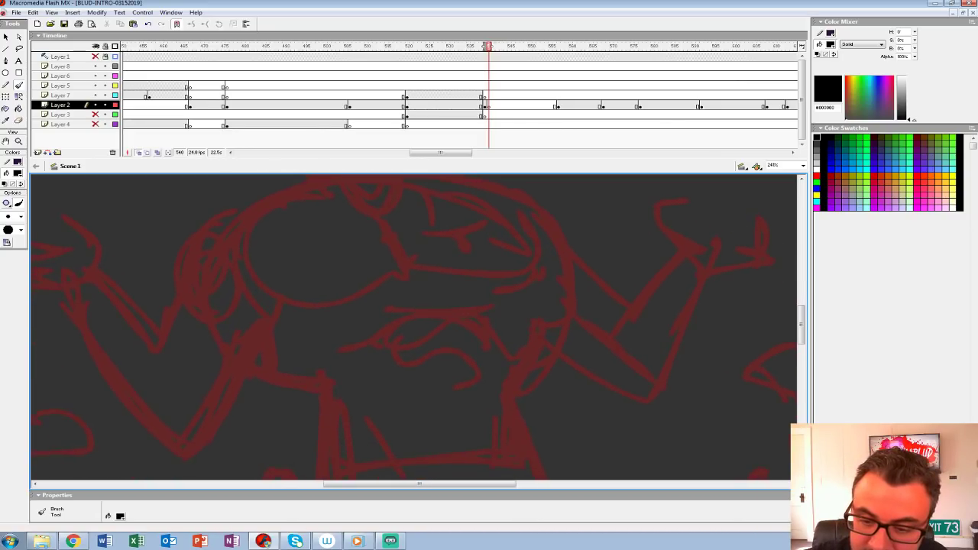
drag(250, 255, 300, 304)
key(ctrl+z)
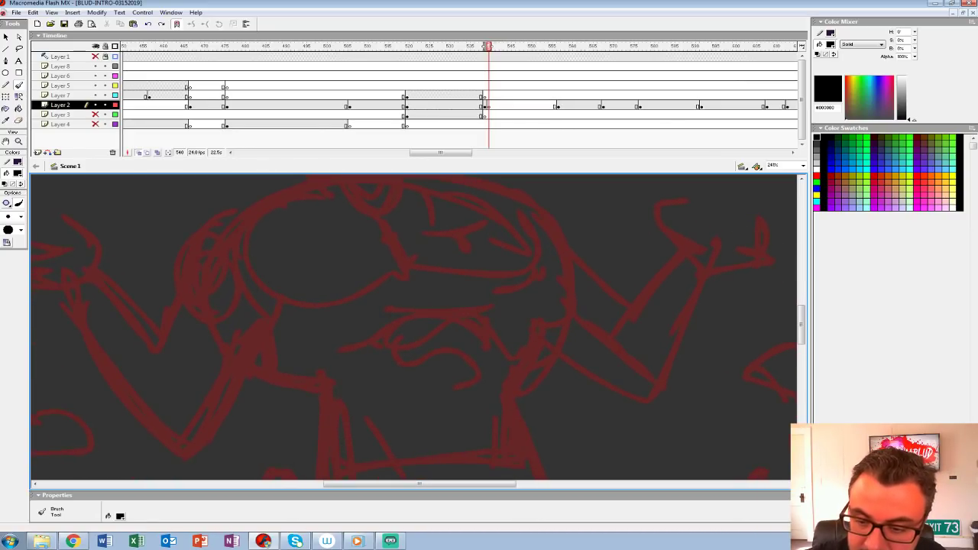
drag(246, 257, 298, 306)
key(ctrl+z)
scroll(412, 328, up, 2)
mouse_move(317, 227)
mouse_down()
mouse_move(212, 254)
mouse_move(180, 269)
mouse_up()
key(ctrl+z)
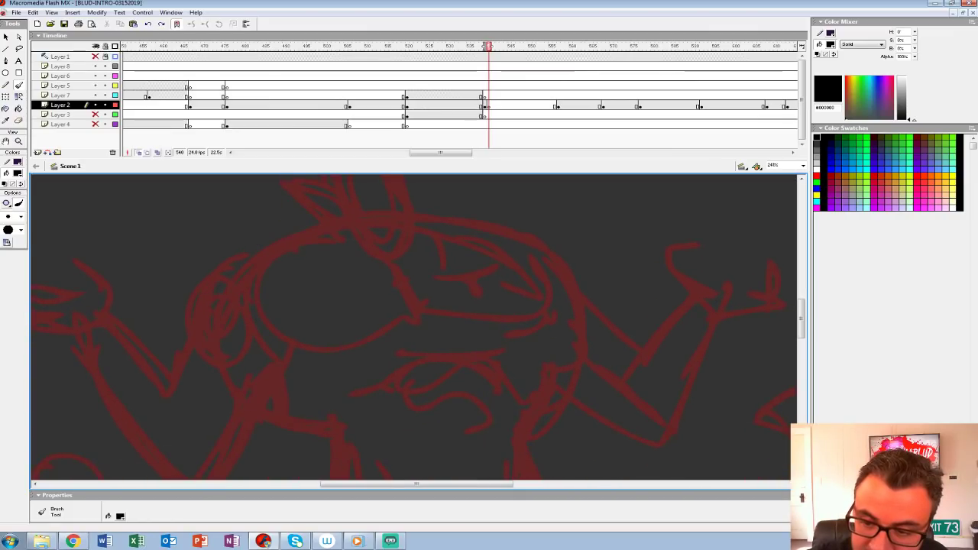
Step: Brush the figure's left collar point, shoulder, jagged sleeve edge and the left edge of the open vest over the red sketch
mouse_move(312, 209)
mouse_down()
mouse_move(271, 230)
mouse_move(303, 237)
mouse_move(183, 292)
mouse_move(200, 314)
mouse_move(167, 380)
mouse_up()
drag(167, 380, 57, 329)
mouse_move(190, 189)
mouse_down()
mouse_move(349, 386)
mouse_move(307, 419)
mouse_up()
key(ctrl+z)
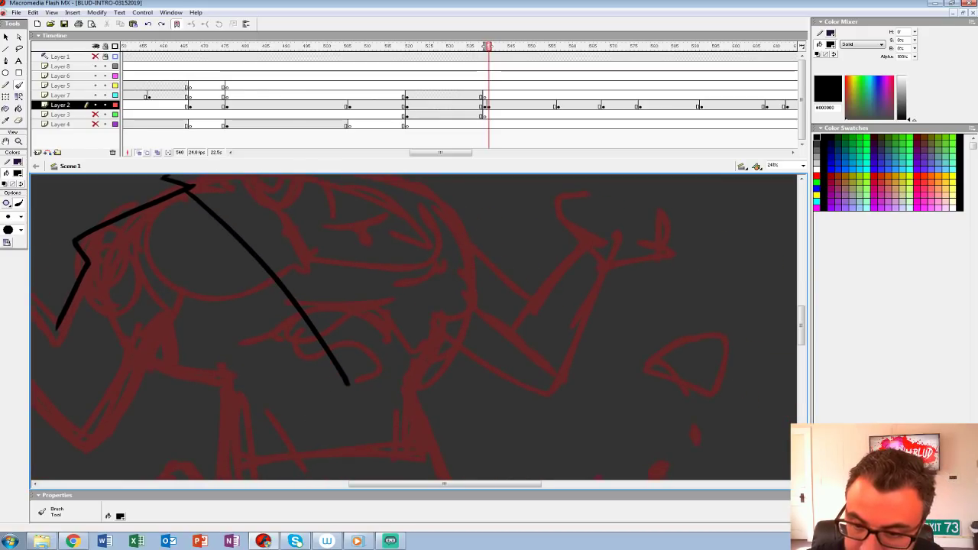
drag(333, 321, 307, 410)
key(ctrl+z)
mouse_move(175, 247)
mouse_down()
mouse_move(288, 396)
mouse_move(325, 468)
mouse_move(308, 250)
mouse_up()
key(ctrl+z)
Step: Brush the vest opening's right edge, the neckline and sternum marks, and the left collar tips and curved top of the head
drag(308, 328, 336, 272)
mouse_move(202, 191)
mouse_down()
mouse_move(329, 411)
mouse_move(326, 296)
mouse_move(305, 184)
mouse_up()
drag(305, 222, 332, 292)
mouse_move(243, 277)
mouse_down()
mouse_move(301, 294)
mouse_move(314, 314)
mouse_move(334, 268)
mouse_up()
mouse_move(308, 372)
mouse_down()
mouse_move(333, 358)
mouse_move(348, 364)
mouse_up()
drag(344, 359, 351, 420)
mouse_move(207, 303)
mouse_down()
mouse_move(233, 326)
mouse_move(241, 305)
mouse_move(232, 263)
mouse_move(243, 226)
mouse_move(306, 271)
mouse_up()
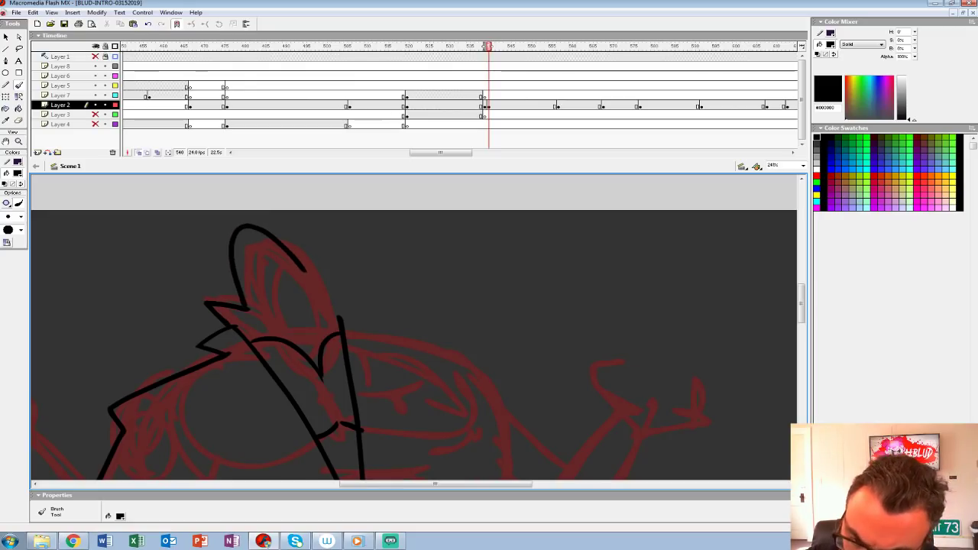
Step: Draw the angry eyes and open fanged mouth, close the right side of the head and blacken the shadow under the chin
mouse_move(244, 270)
mouse_down()
mouse_move(281, 283)
mouse_move(274, 293)
mouse_up()
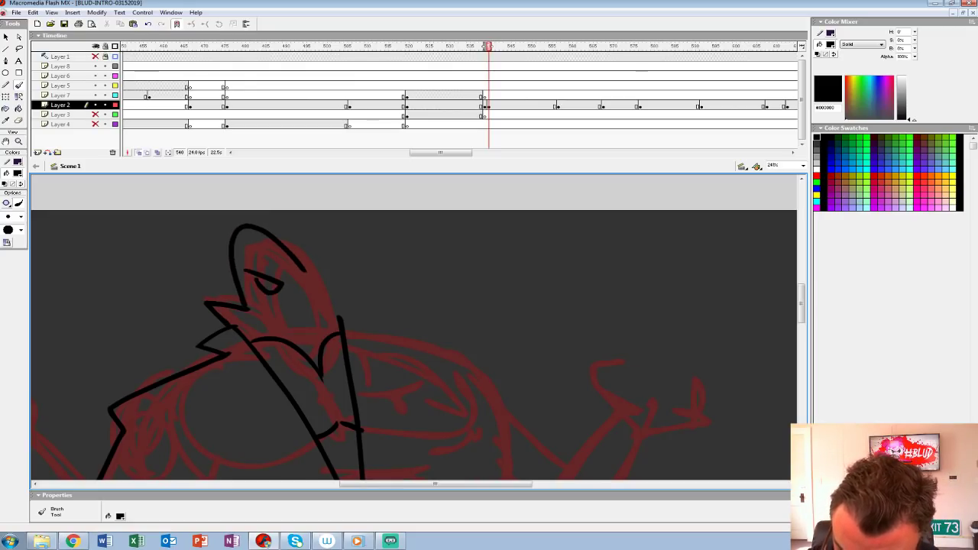
drag(289, 287, 307, 275)
key(ctrl+z)
mouse_move(271, 317)
mouse_down()
mouse_move(325, 322)
mouse_move(302, 285)
mouse_move(276, 329)
mouse_move(306, 316)
mouse_up()
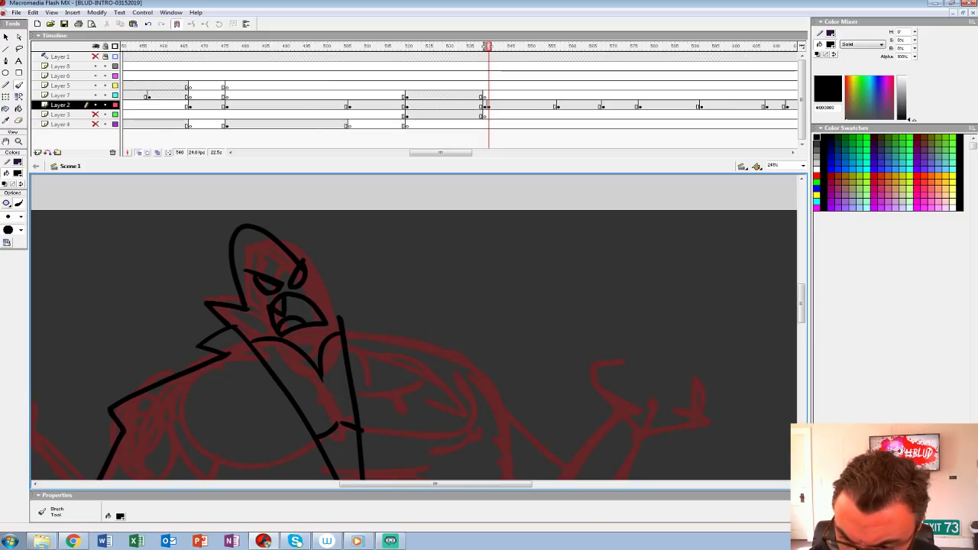
mouse_move(308, 277)
mouse_down()
mouse_move(338, 330)
mouse_move(305, 341)
mouse_up()
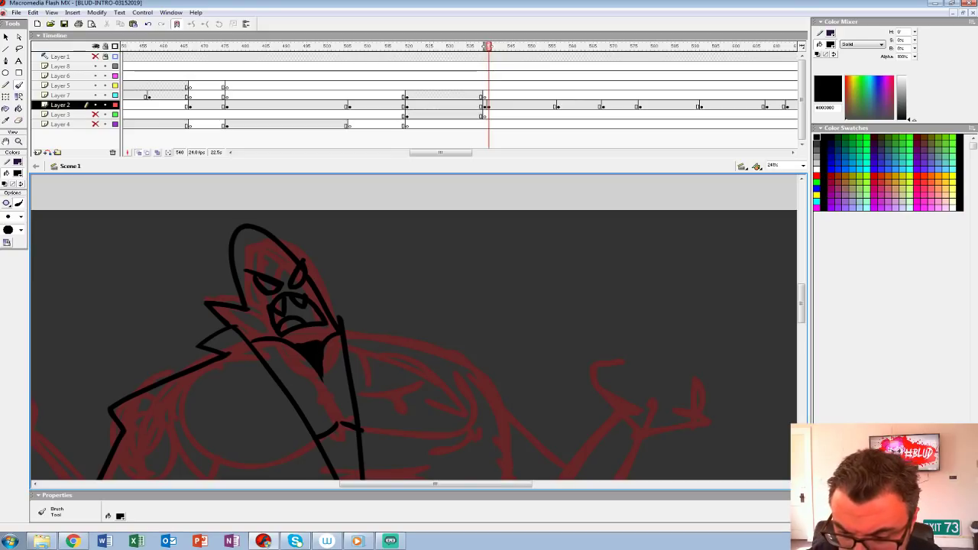
Step: Brush the belly mark inside the vest opening and outline the vest's lower sides and hem
drag(367, 405, 332, 241)
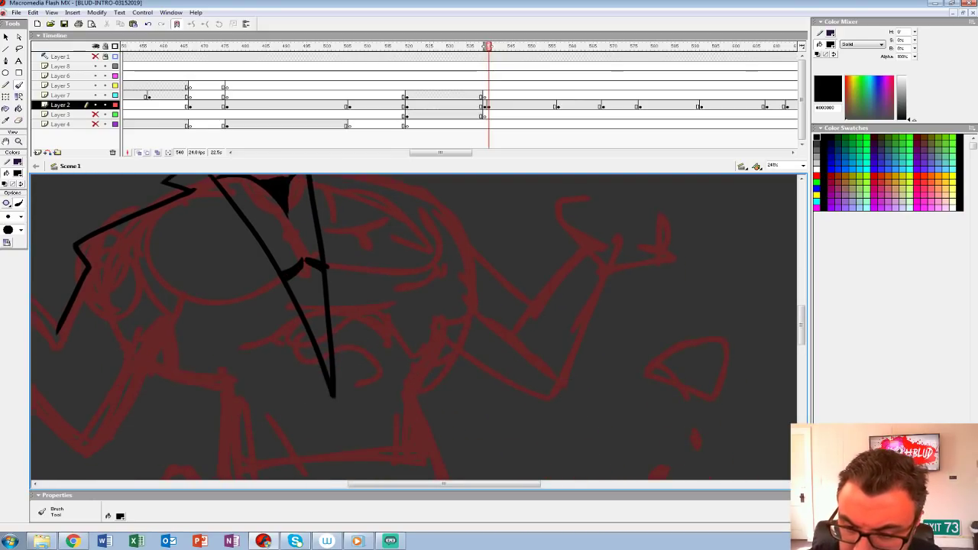
mouse_move(333, 321)
mouse_down()
mouse_move(367, 344)
mouse_move(476, 331)
mouse_move(430, 332)
mouse_up()
drag(194, 256, 212, 270)
key(ctrl+z)
mouse_move(382, 374)
mouse_down()
mouse_move(316, 281)
mouse_move(312, 210)
mouse_up()
mouse_move(248, 227)
mouse_down()
mouse_move(245, 322)
mouse_move(248, 298)
mouse_move(247, 315)
mouse_move(462, 304)
mouse_move(434, 233)
mouse_up()
key(ctrl+z)
mouse_move(321, 252)
mouse_down()
mouse_move(403, 417)
mouse_move(468, 414)
mouse_up()
Step: Outline the raised left arm with its wrist cuff and an open hand with spread fingers
mouse_move(262, 251)
mouse_down()
mouse_move(318, 296)
mouse_move(309, 366)
mouse_move(254, 460)
mouse_move(154, 308)
mouse_move(229, 336)
mouse_move(239, 386)
mouse_up()
drag(188, 298, 168, 330)
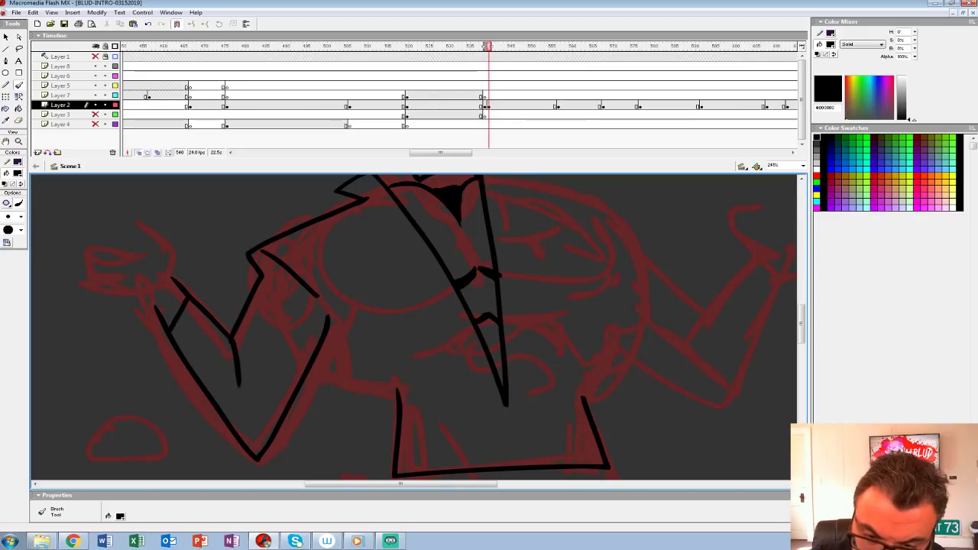
mouse_move(123, 296)
mouse_down()
mouse_move(86, 287)
mouse_move(74, 269)
mouse_move(79, 242)
mouse_up()
mouse_move(175, 278)
mouse_down()
mouse_move(177, 250)
mouse_move(134, 222)
mouse_up()
drag(121, 257, 167, 232)
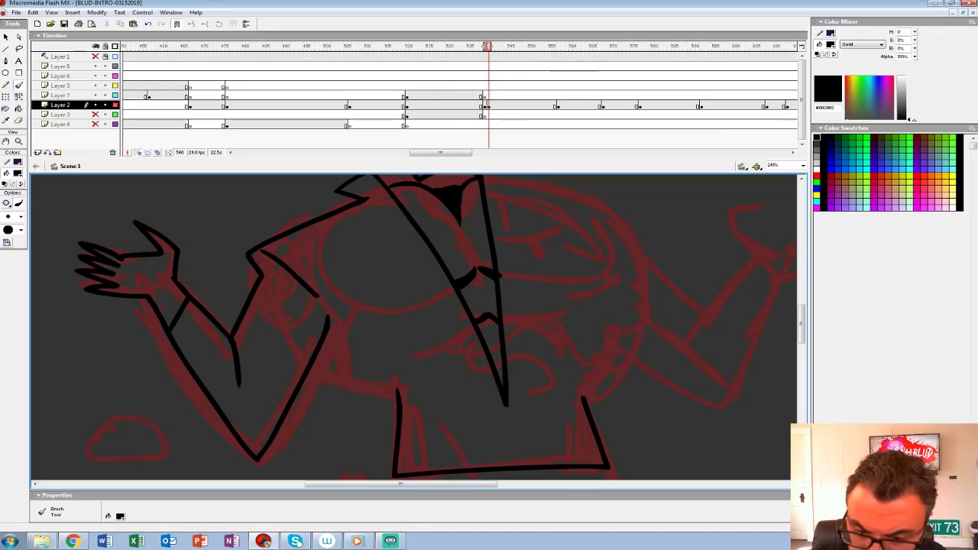
Step: Add a second cuff line on the left forearm, close the torso side below the armpit and fill that gap black
drag(203, 334, 189, 366)
mouse_move(367, 344)
mouse_down()
mouse_move(262, 332)
mouse_move(247, 313)
mouse_up()
drag(188, 346, 265, 365)
drag(210, 289, 227, 346)
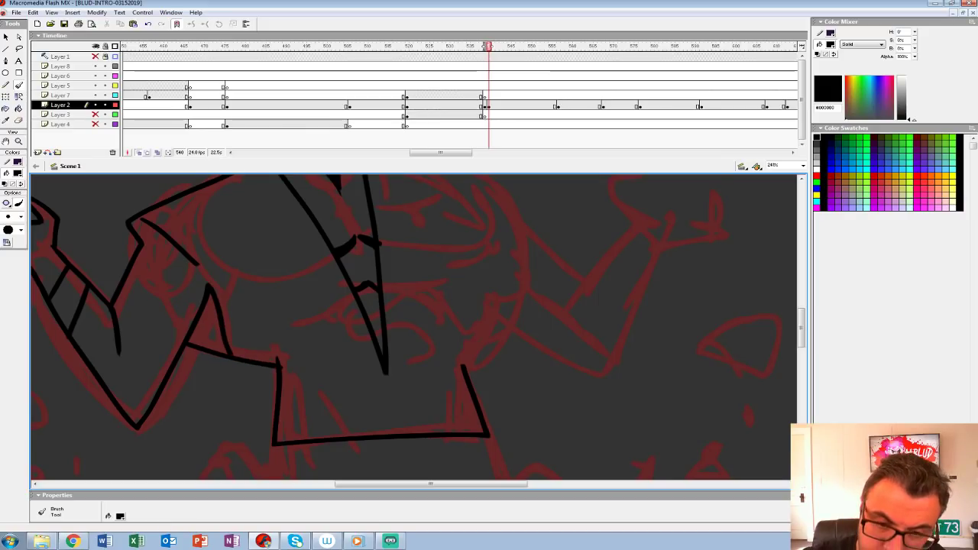
key(k)
click(208, 324)
Step: Brush the chest creases and zigzag waist fold, and outline the right collar, shoulder, torso side and raised arm
drag(305, 306, 280, 365)
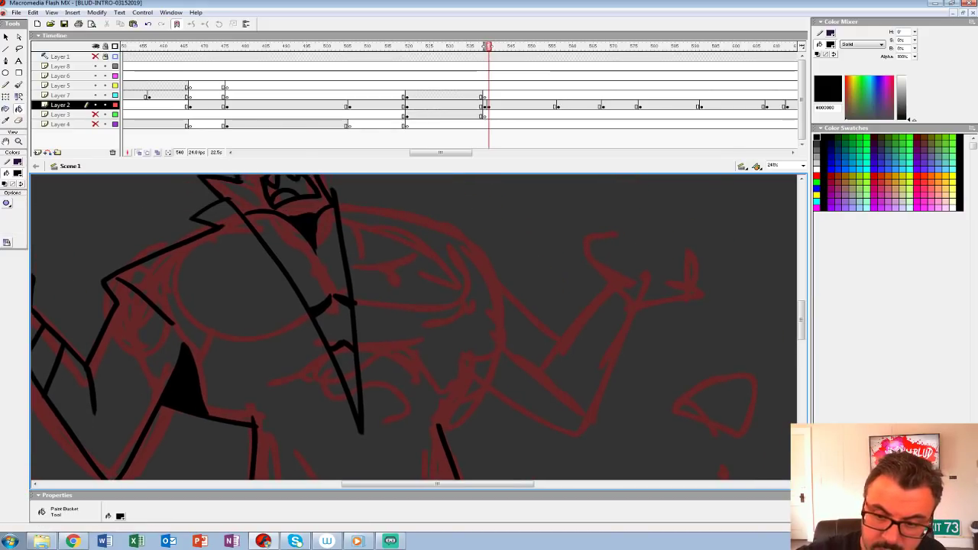
key(b)
mouse_move(200, 317)
mouse_down()
mouse_move(229, 341)
mouse_move(286, 329)
mouse_up()
mouse_move(286, 329)
mouse_down()
mouse_move(272, 348)
mouse_move(189, 353)
mouse_up()
mouse_move(243, 220)
mouse_down()
mouse_move(230, 191)
mouse_move(270, 203)
mouse_move(286, 230)
mouse_move(385, 281)
mouse_move(453, 357)
mouse_move(412, 282)
mouse_up()
mouse_move(348, 226)
mouse_down()
mouse_move(355, 289)
mouse_move(292, 359)
mouse_up()
mouse_move(142, 362)
mouse_down()
mouse_move(162, 398)
mouse_move(254, 411)
mouse_up()
mouse_move(255, 405)
mouse_down()
mouse_move(263, 426)
mouse_move(253, 453)
mouse_move(198, 468)
mouse_up()
mouse_move(271, 377)
mouse_down()
mouse_move(325, 413)
mouse_move(409, 371)
mouse_move(436, 313)
mouse_move(347, 353)
mouse_up()
Step: Redraw the right chest crease with an upward hook and fill the gap under the right armpit with black
click(138, 153)
mouse_move(305, 267)
mouse_down()
mouse_move(522, 392)
mouse_move(477, 257)
mouse_up()
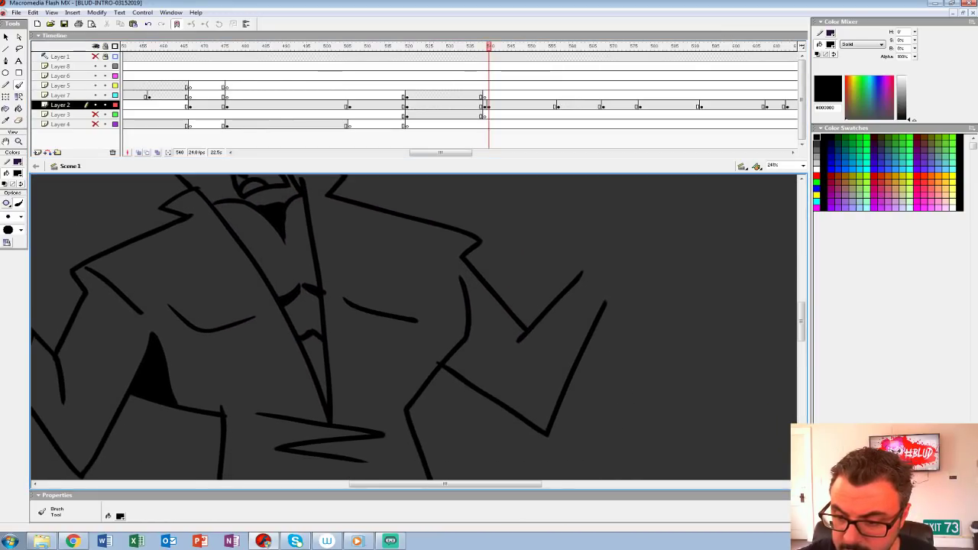
drag(440, 306, 269, 294)
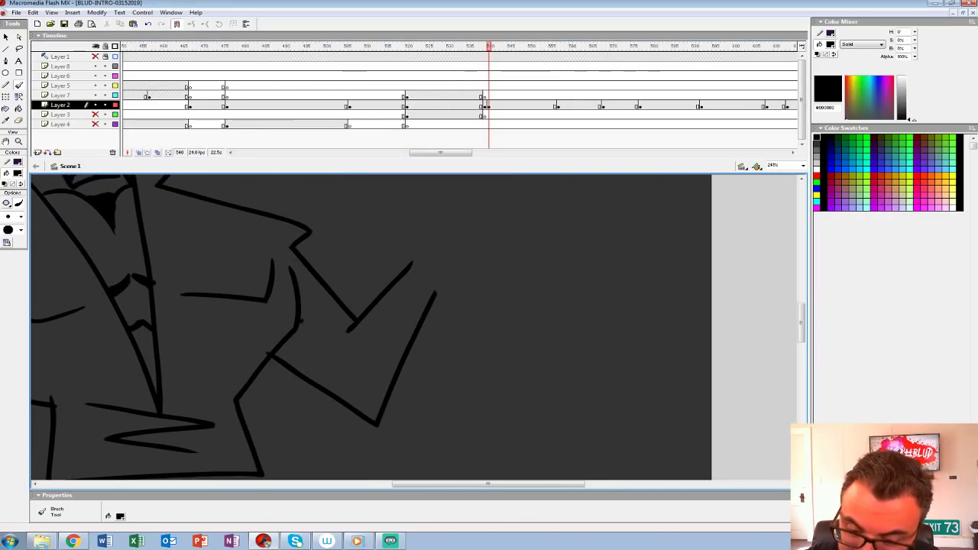
key(k)
click(288, 351)
drag(289, 352, 232, 370)
click(139, 152)
key(r)
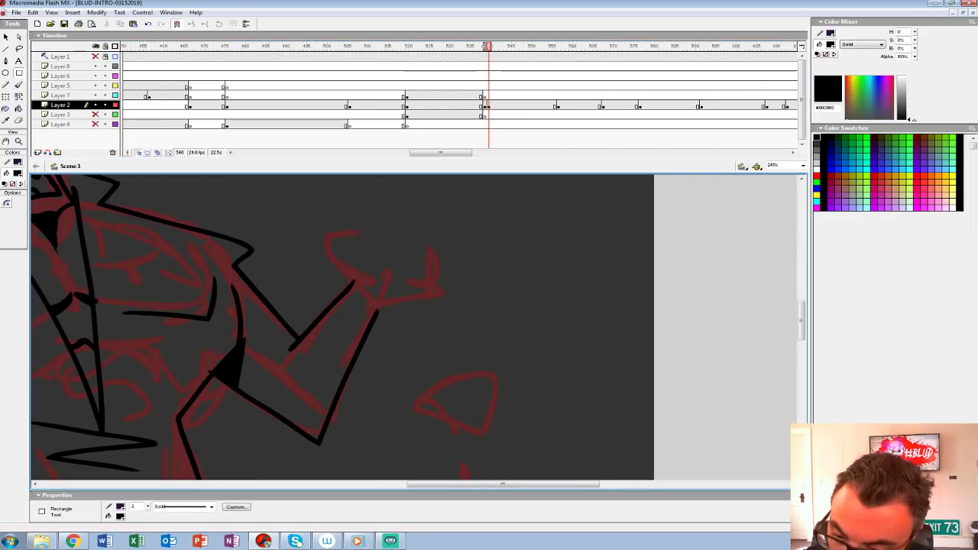
Step: Brush the right arm's wrist cuff and its open hand with a raised thumb and fingers over the sketch
key(b)
mouse_move(355, 283)
mouse_down()
mouse_move(376, 312)
mouse_move(364, 324)
mouse_up()
key(ctrl+z)
key(ctrl+z)
drag(354, 281, 380, 317)
drag(340, 300, 366, 330)
drag(356, 280, 365, 227)
mouse_move(379, 313)
mouse_down()
mouse_move(442, 304)
mouse_move(413, 264)
mouse_move(382, 275)
mouse_move(349, 243)
mouse_up()
drag(379, 291, 397, 290)
Step: Extend the outer edges of both legs from the vest hem down towards the sketched rocks
mouse_move(367, 367)
mouse_down()
mouse_move(507, 203)
mouse_move(580, 89)
mouse_up()
drag(204, 224, 196, 323)
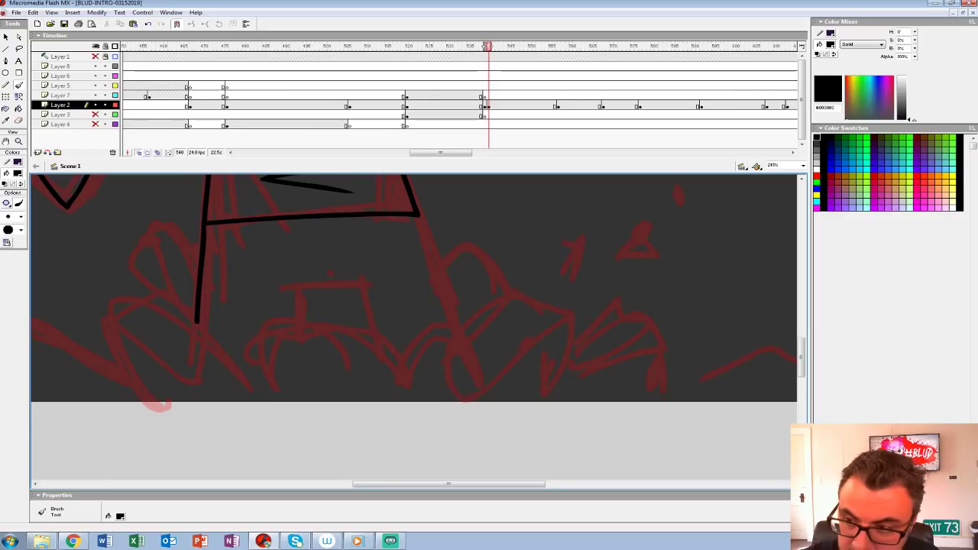
drag(412, 290, 394, 336)
drag(400, 267, 436, 377)
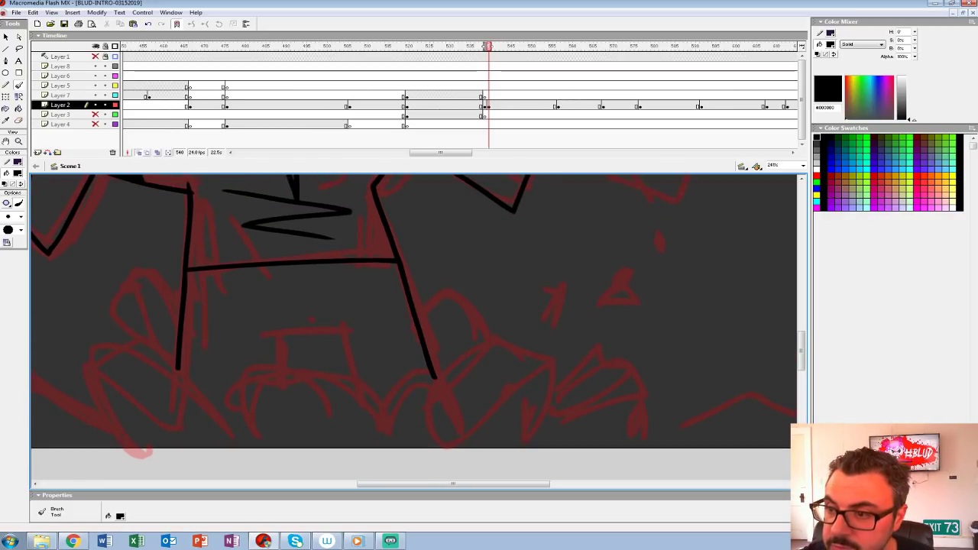
Step: Widen the onion skin range backwards to compare with the previous shot's rocks, and restore it to one frame
drag(485, 46, 477, 47)
drag(412, 306, 414, 305)
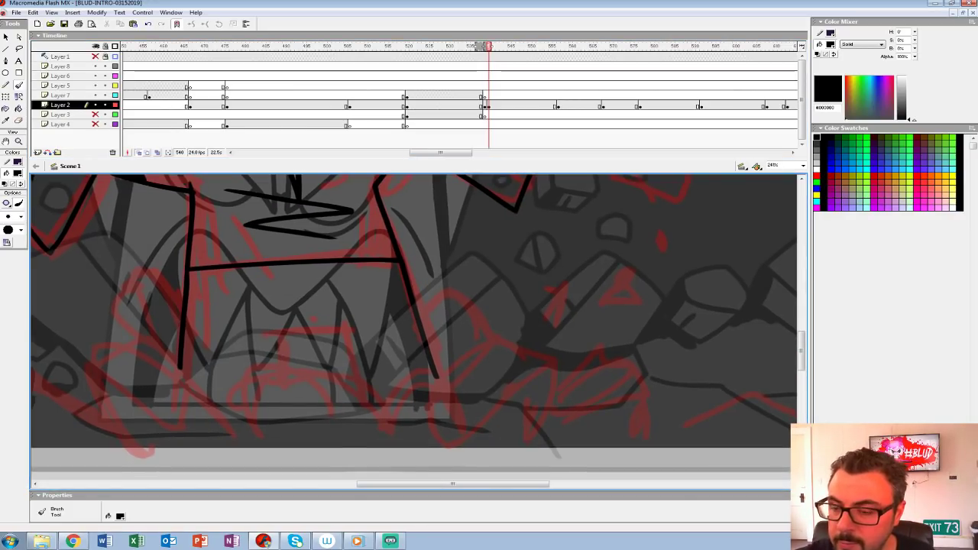
drag(478, 46, 484, 47)
mouse_move(412, 305)
mouse_down()
mouse_move(366, 287)
mouse_move(350, 265)
mouse_up()
Step: Outline three overlapping rocks with facet lines at the foot of the right leg and blacken the wedge between them
mouse_move(314, 411)
mouse_down()
mouse_move(376, 337)
mouse_move(418, 409)
mouse_move(386, 434)
mouse_move(315, 416)
mouse_up()
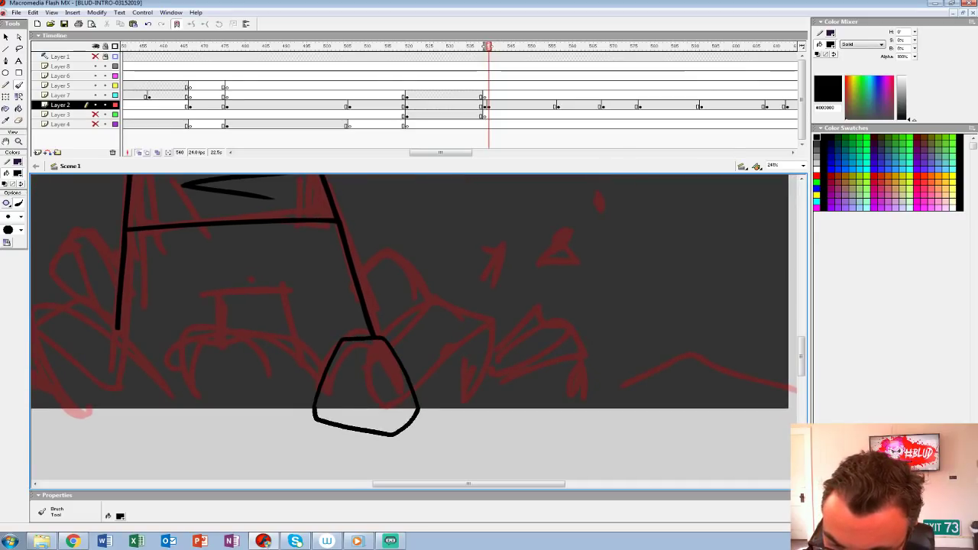
mouse_move(342, 341)
mouse_down()
mouse_move(390, 396)
mouse_move(400, 431)
mouse_up()
mouse_move(382, 336)
mouse_down()
mouse_move(431, 294)
mouse_move(484, 359)
mouse_move(428, 426)
mouse_move(416, 425)
mouse_up()
drag(481, 310, 409, 386)
mouse_move(428, 295)
mouse_down()
mouse_move(409, 257)
mouse_move(356, 277)
mouse_move(394, 322)
mouse_up()
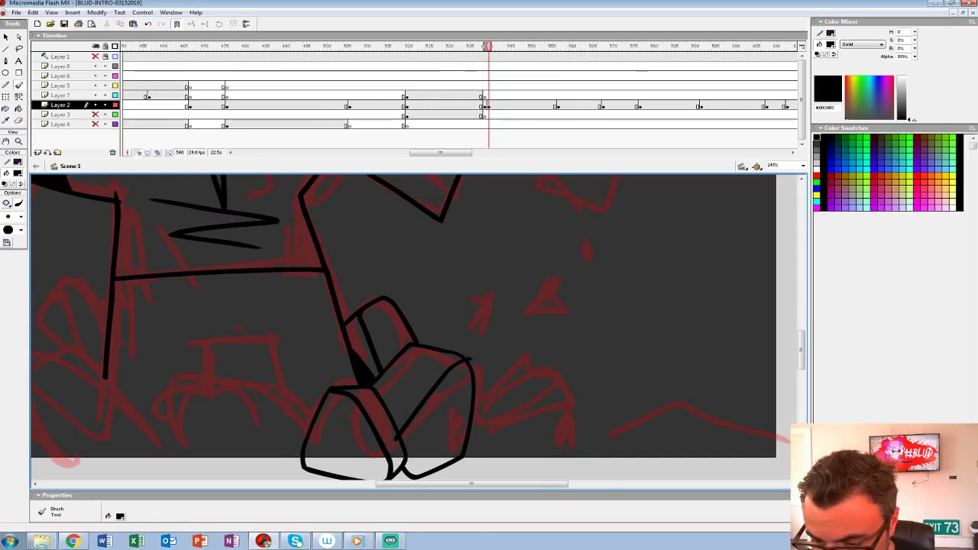
Step: Outline the large rock between the legs with its inner facet line and the smaller block rising behind it
drag(390, 382, 489, 297)
mouse_move(411, 338)
mouse_down()
mouse_move(301, 293)
mouse_move(260, 371)
mouse_move(344, 397)
mouse_move(400, 374)
mouse_up()
drag(288, 305, 382, 374)
drag(397, 305, 382, 384)
mouse_move(279, 336)
mouse_down()
mouse_move(335, 337)
mouse_move(359, 374)
mouse_up()
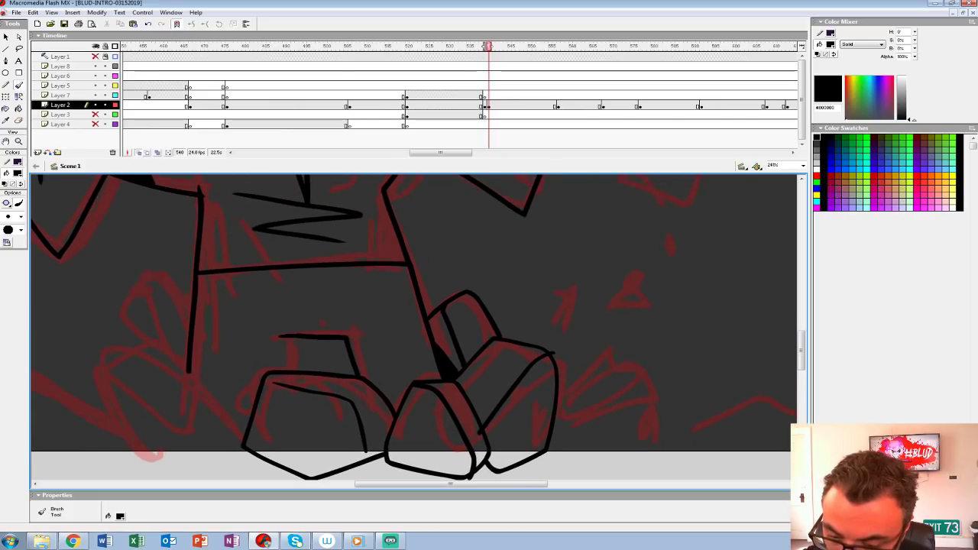
Step: Add two short vertical crease lines below the vest hem and outline two overlapping faceted rocks at the left leg's foot
drag(290, 338, 291, 372)
drag(309, 282, 316, 322)
drag(323, 281, 328, 321)
mouse_move(329, 306)
mouse_down()
mouse_move(390, 390)
mouse_move(458, 254)
mouse_up()
mouse_move(375, 391)
mouse_down()
mouse_move(297, 303)
mouse_move(278, 296)
mouse_move(234, 314)
mouse_move(269, 417)
mouse_up()
mouse_move(236, 313)
mouse_down()
mouse_move(268, 346)
mouse_move(376, 411)
mouse_move(373, 393)
mouse_up()
mouse_move(267, 291)
mouse_down()
mouse_move(263, 242)
mouse_move(285, 217)
mouse_move(301, 217)
mouse_move(320, 259)
mouse_up()
drag(275, 223, 306, 306)
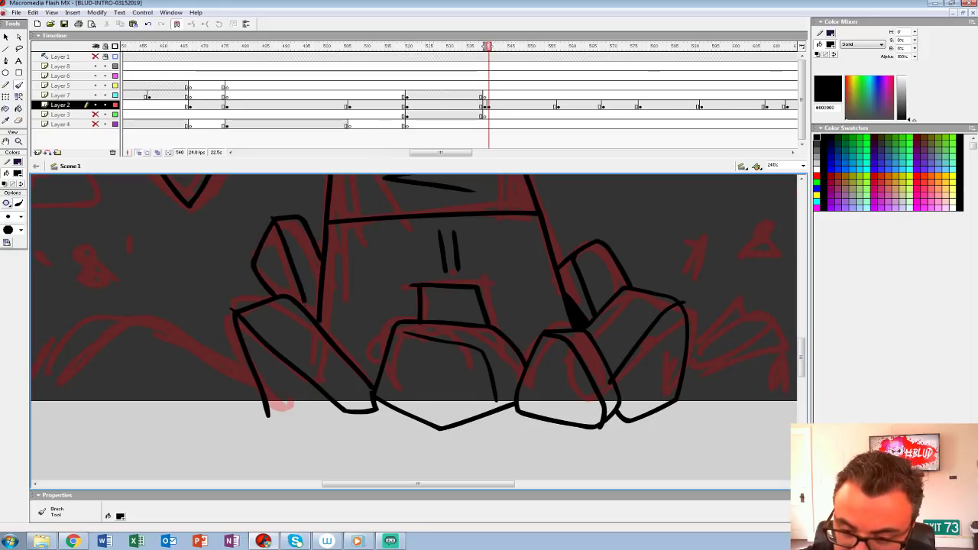
Step: Outline the low mound beyond the left leg's rocks with an inner contour, and brush a horizontal baseline just below the stage edge
key(v)
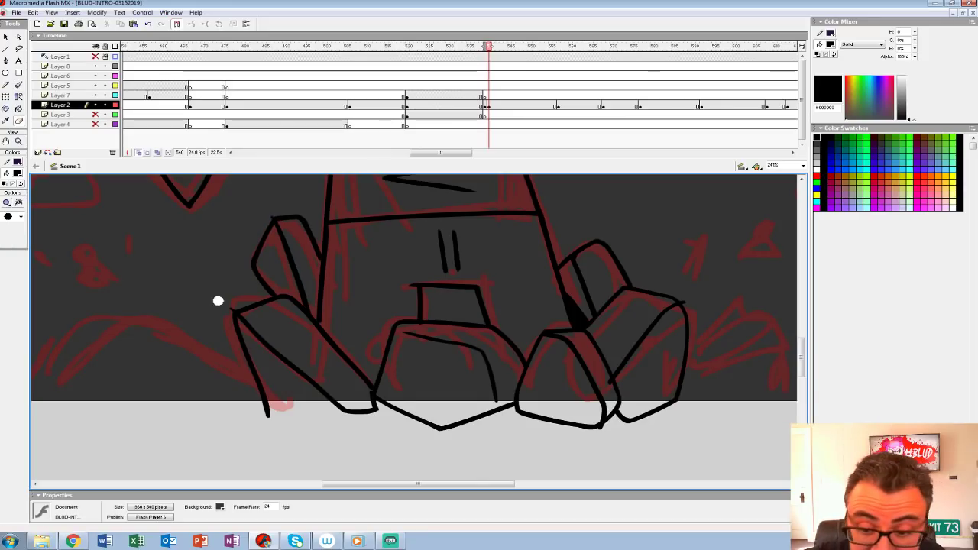
key(b)
mouse_move(317, 256)
mouse_down()
mouse_move(307, 280)
mouse_move(315, 317)
mouse_move(314, 308)
mouse_up()
mouse_move(489, 306)
mouse_down()
mouse_move(330, 327)
mouse_move(348, 383)
mouse_move(564, 315)
mouse_move(650, 255)
mouse_up()
mouse_move(412, 324)
mouse_down()
mouse_move(321, 270)
mouse_move(162, 359)
mouse_move(787, 358)
mouse_move(268, 401)
mouse_up()
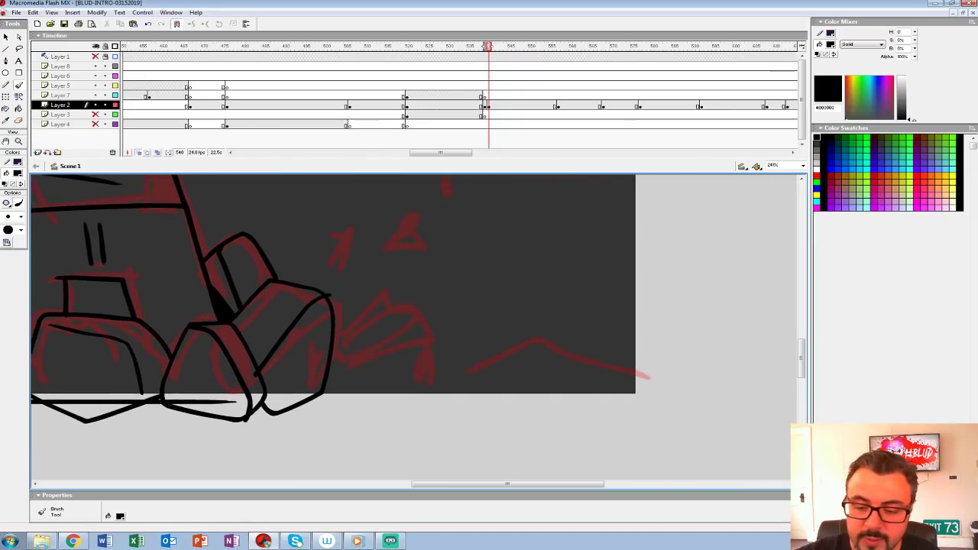
drag(174, 403, 537, 402)
Step: Ink the floating half-dome rock, small chunk and three round pebbles above the left mound, and blacken the wedge beside the left leg
mouse_move(252, 343)
mouse_down()
mouse_move(664, 417)
mouse_move(766, 383)
mouse_up()
mouse_move(261, 298)
mouse_down()
mouse_move(287, 324)
mouse_move(263, 294)
mouse_move(263, 366)
mouse_up()
mouse_move(191, 275)
mouse_down()
mouse_move(187, 311)
mouse_move(256, 311)
mouse_move(232, 267)
mouse_move(193, 272)
mouse_move(248, 308)
mouse_up()
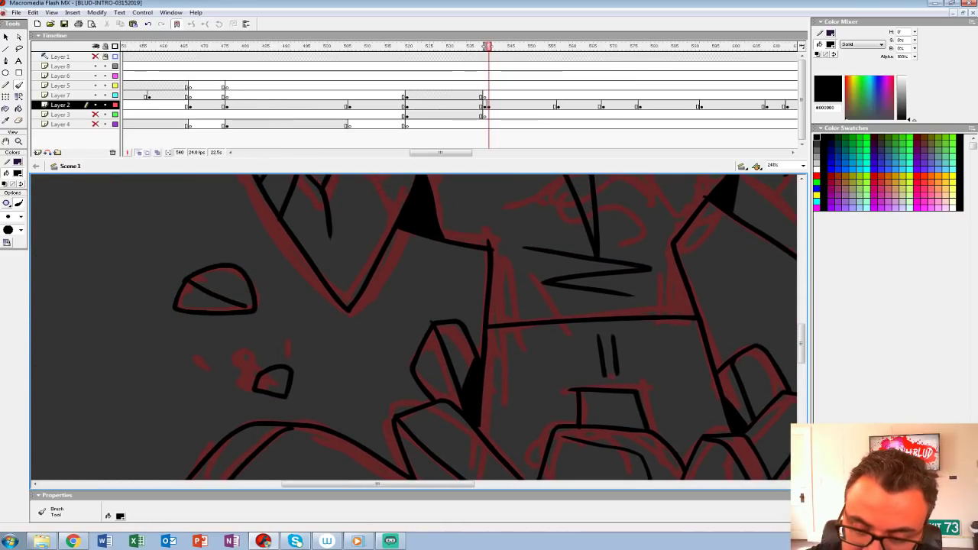
mouse_move(321, 359)
mouse_down()
mouse_move(281, 290)
mouse_move(303, 280)
mouse_move(275, 351)
mouse_move(287, 323)
mouse_up()
mouse_move(382, 329)
mouse_down()
mouse_move(143, 270)
mouse_move(224, 240)
mouse_move(424, 230)
mouse_up()
mouse_move(316, 295)
mouse_down()
mouse_move(318, 316)
mouse_move(316, 296)
mouse_move(517, 328)
mouse_up()
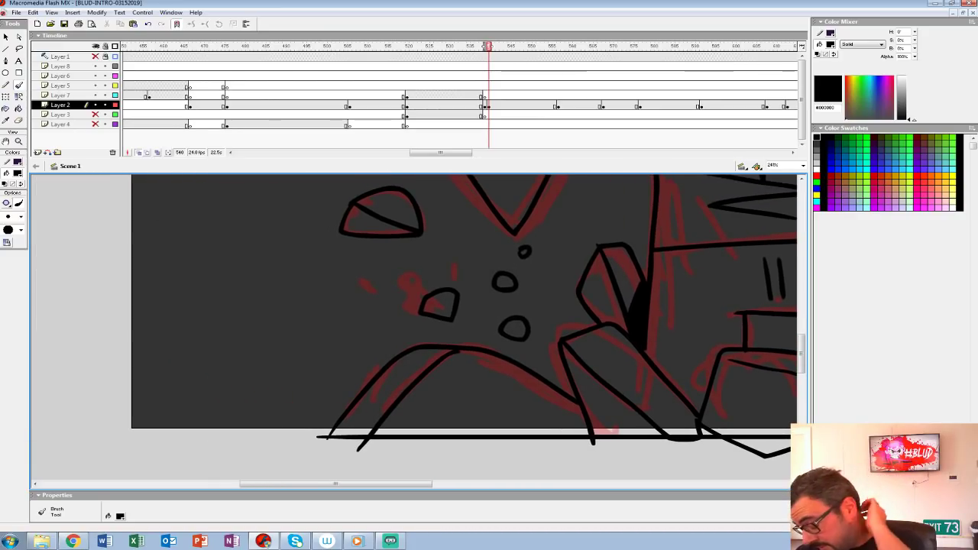
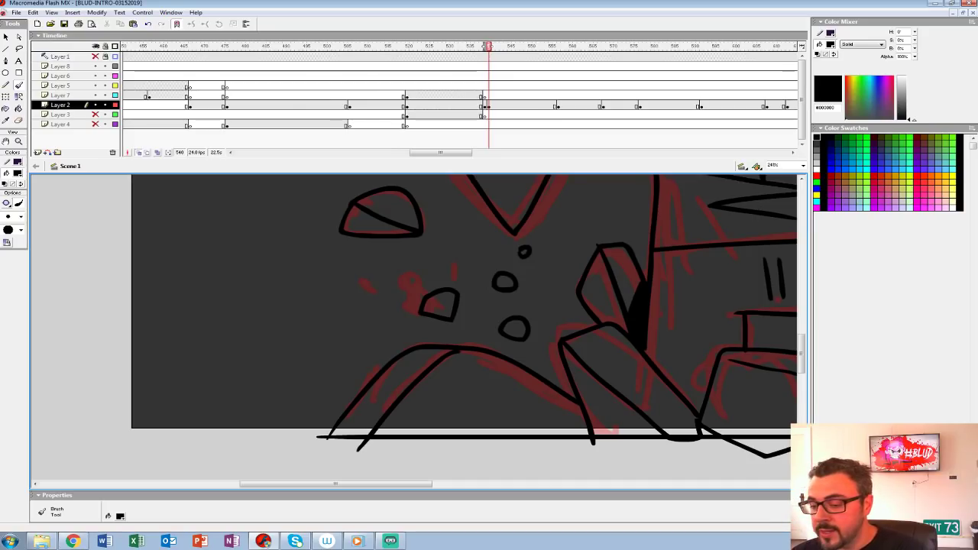
Step: Ink the boulder to the right of the rock pile with a diagonal facet line, blacking in the gap beside it
drag(657, 306, 235, 371)
mouse_move(627, 382)
mouse_down()
mouse_move(340, 347)
mouse_move(306, 275)
mouse_up()
mouse_move(272, 335)
mouse_down()
mouse_move(314, 289)
mouse_move(372, 347)
mouse_move(367, 394)
mouse_up()
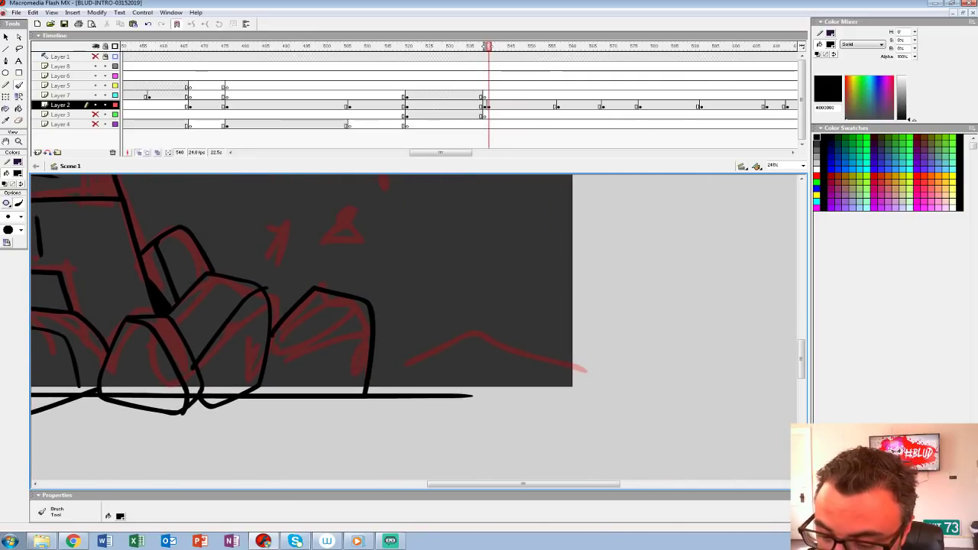
mouse_move(272, 334)
mouse_down()
mouse_move(288, 375)
mouse_move(258, 391)
mouse_up()
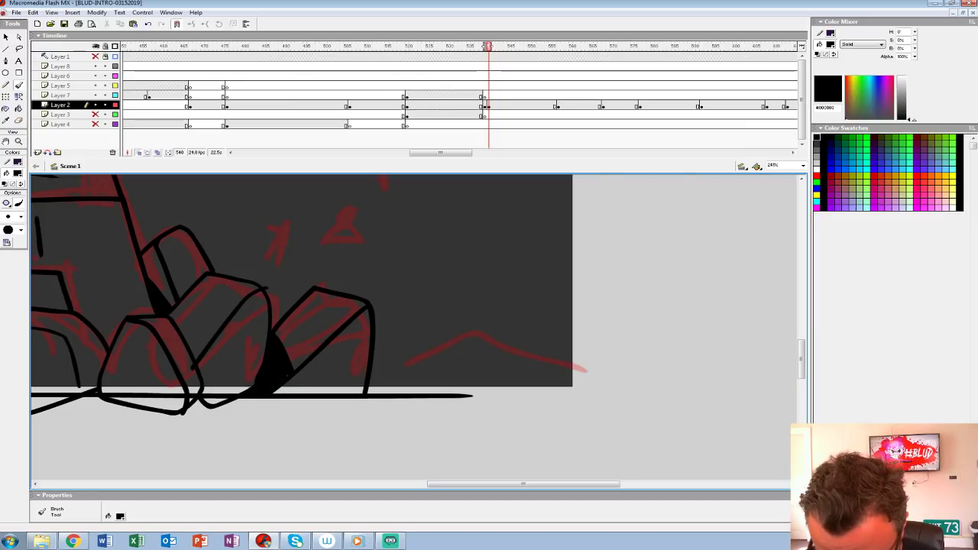
Step: Add small crack marks to the boulders and fill the gaps between the rocks at the figure's feet with black
mouse_move(294, 351)
mouse_down()
mouse_move(302, 365)
mouse_move(439, 353)
mouse_up()
drag(306, 322, 336, 362)
mouse_move(245, 348)
mouse_down()
mouse_move(426, 362)
mouse_move(438, 348)
mouse_move(405, 330)
mouse_move(376, 359)
mouse_move(394, 362)
mouse_move(399, 342)
mouse_move(383, 372)
mouse_up()
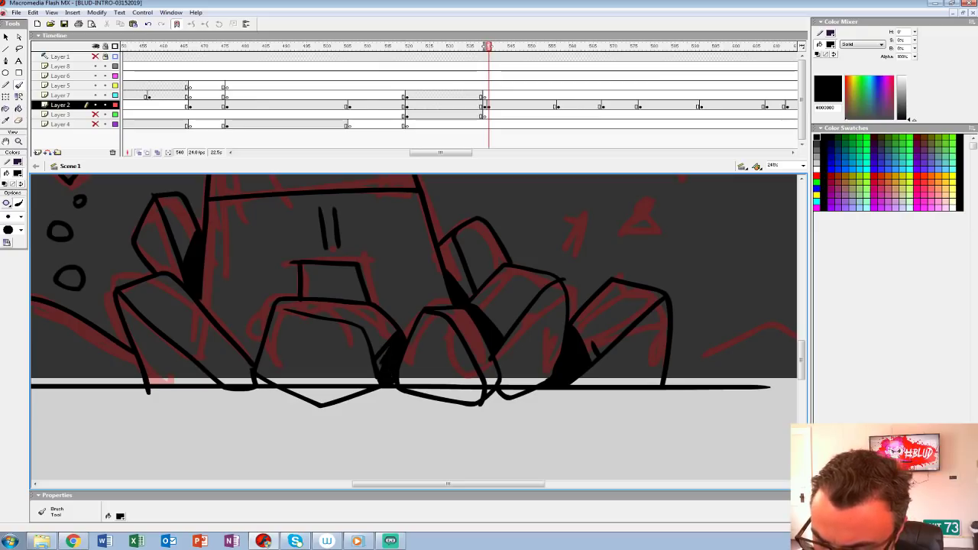
mouse_move(370, 318)
mouse_down()
mouse_move(396, 353)
mouse_move(386, 360)
mouse_move(436, 307)
mouse_move(340, 342)
mouse_move(387, 397)
mouse_up()
key(k)
click(365, 348)
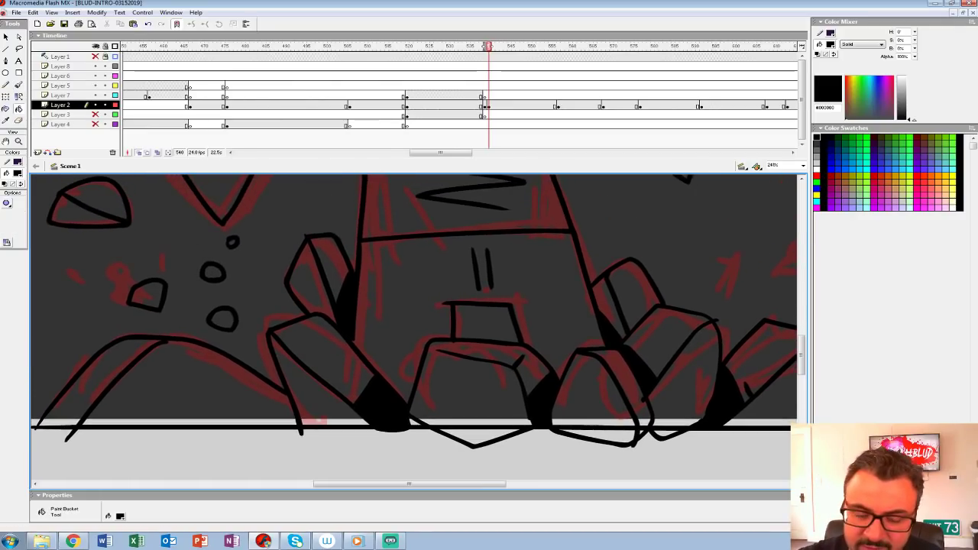
Step: Shade the small floating rocks left of the figure and fill the lower tip of the left mound with black
key(b)
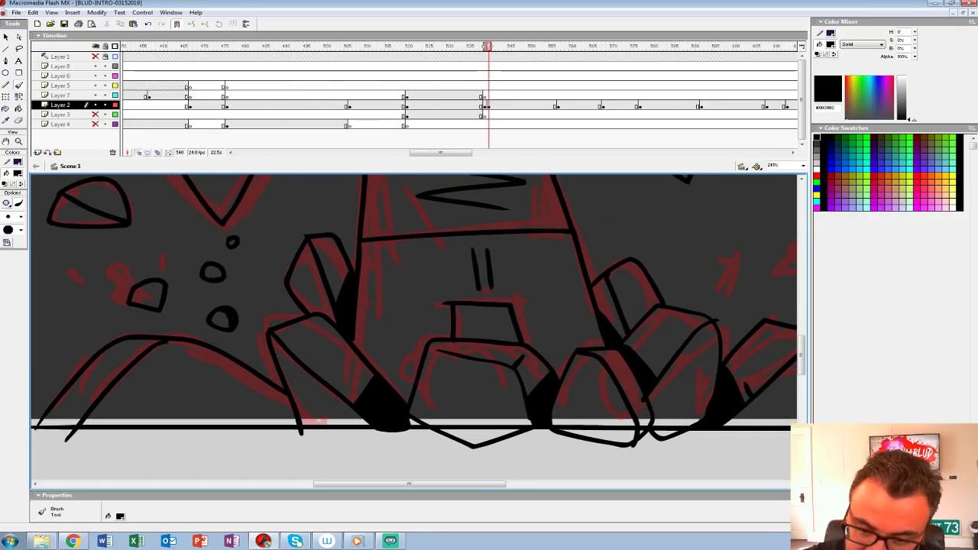
drag(59, 395, 92, 409)
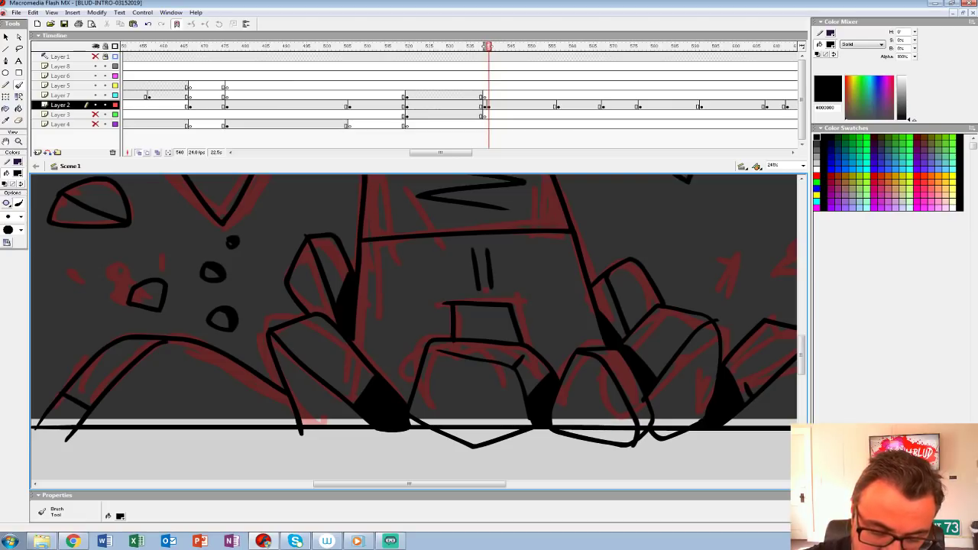
key(k)
click(63, 413)
Step: Ink the low mound at the far right of the ground with the brush, including a diagonal facet line
mouse_move(366, 321)
mouse_down()
mouse_move(446, 391)
mouse_move(409, 392)
mouse_up()
mouse_move(657, 336)
mouse_down()
mouse_move(127, 289)
mouse_move(170, 361)
mouse_up()
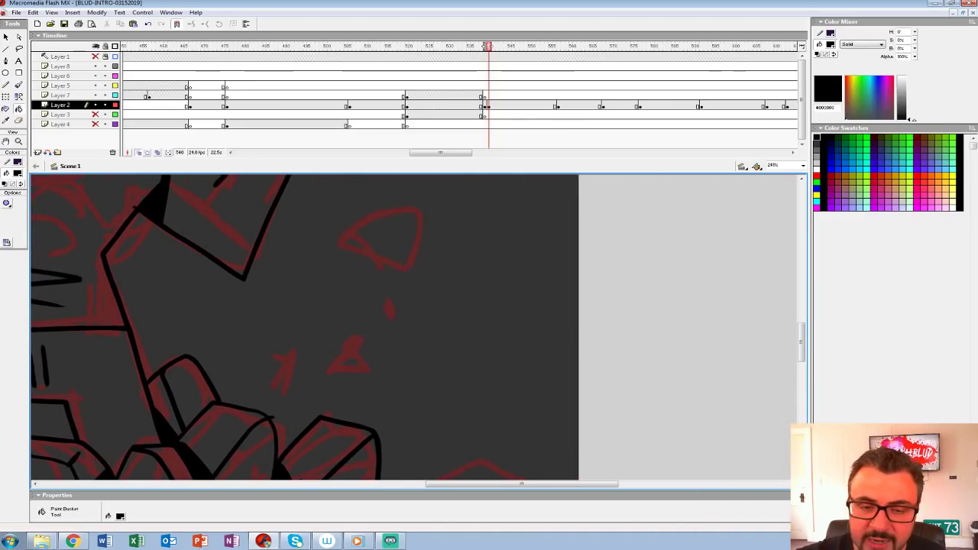
click(19, 86)
drag(382, 428, 287, 284)
mouse_move(283, 353)
mouse_down()
mouse_move(392, 315)
mouse_move(501, 370)
mouse_move(353, 374)
mouse_move(421, 319)
mouse_up()
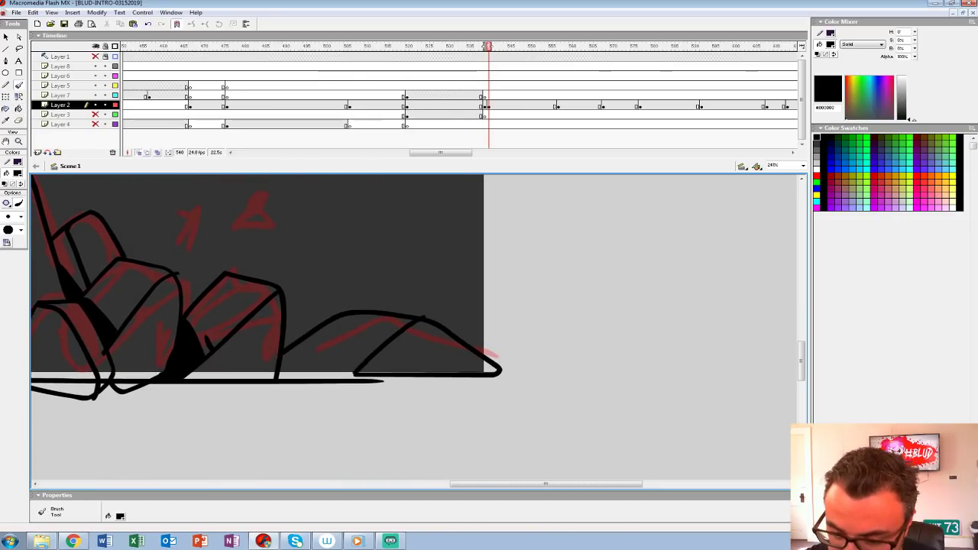
Step: Ink a large faceted floating rock and two small rocks below it, right of the figure, over the red sketch
drag(313, 229, 379, 359)
mouse_move(325, 330)
mouse_down()
mouse_move(321, 356)
mouse_move(321, 331)
mouse_up()
drag(249, 337, 271, 342)
mouse_move(324, 212)
mouse_down()
mouse_move(308, 231)
mouse_move(359, 267)
mouse_move(395, 228)
mouse_move(361, 199)
mouse_move(323, 213)
mouse_up()
mouse_move(327, 213)
mouse_down()
mouse_move(393, 245)
mouse_move(651, 241)
mouse_up()
key(ctrl+z)
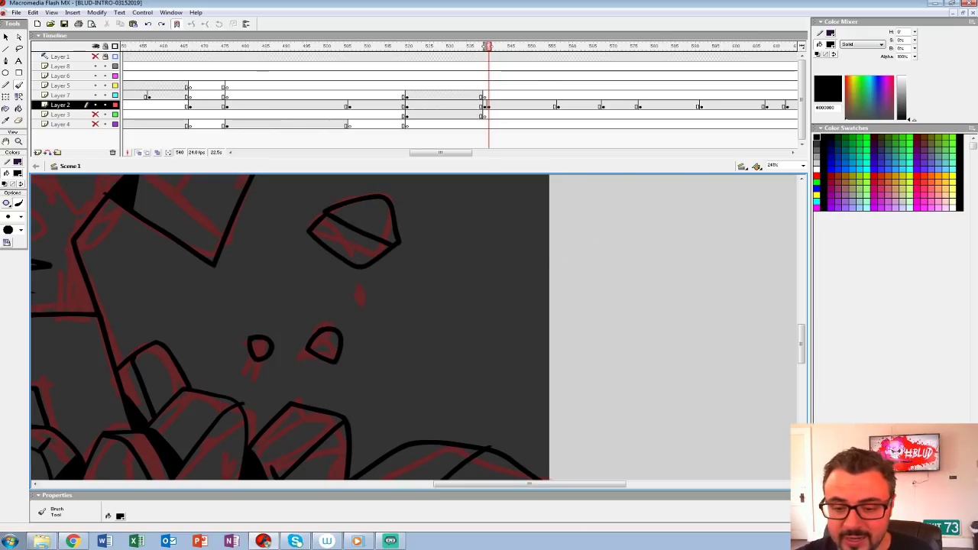
Step: Outline one more small floating rock on the figure's right side and two on the far left above the mound
drag(382, 321, 514, 279)
drag(363, 241, 366, 239)
mouse_move(145, 306)
mouse_down()
mouse_move(510, 330)
mouse_move(738, 298)
mouse_up()
mouse_move(285, 299)
mouse_down()
mouse_move(300, 330)
mouse_move(283, 299)
mouse_up()
drag(249, 270, 252, 269)
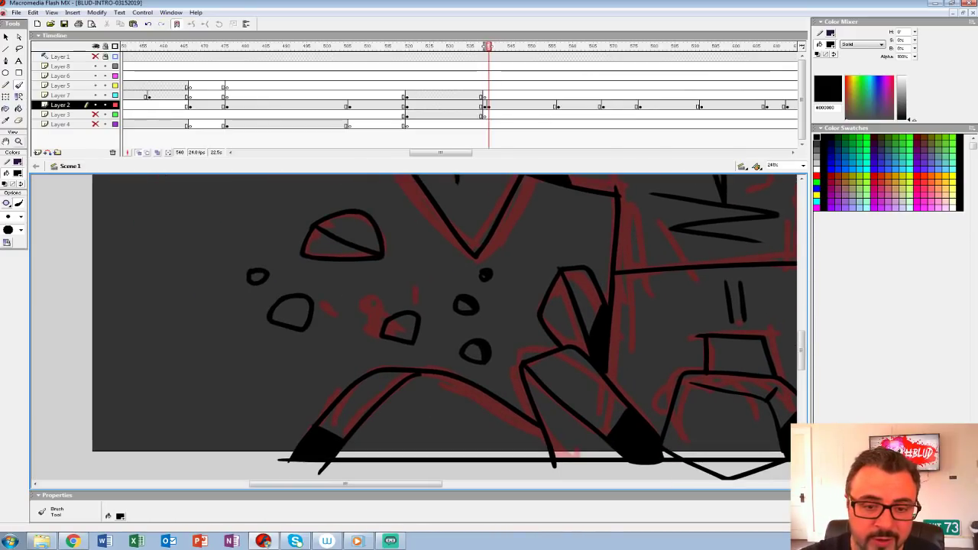
Step: Turn off onion skinning and check the whole inked drawing against its neighbouring frames
key(z)
alt+click(404, 277)
drag(535, 300, 200, 308)
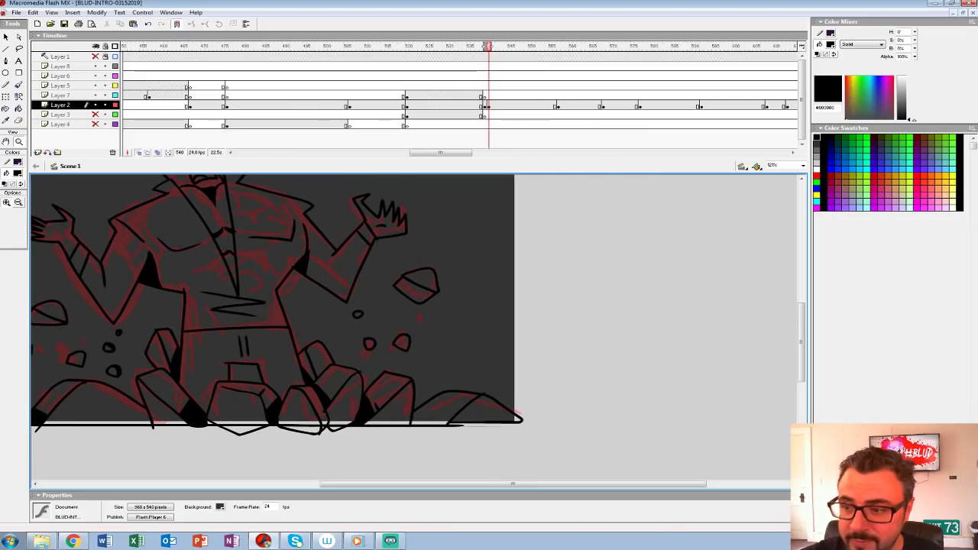
key(comma)
click(139, 152)
drag(306, 306, 393, 342)
key(comma)
key(period)
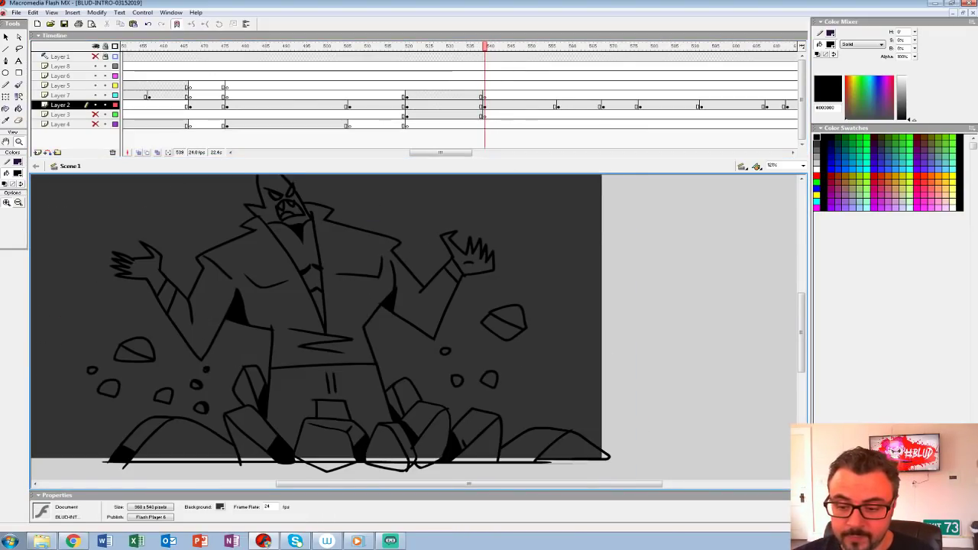
Step: Sample the light grey #CCCCCC from the giant head in frame 538 as the fill colour for the frame 539 drawing
key(comma)
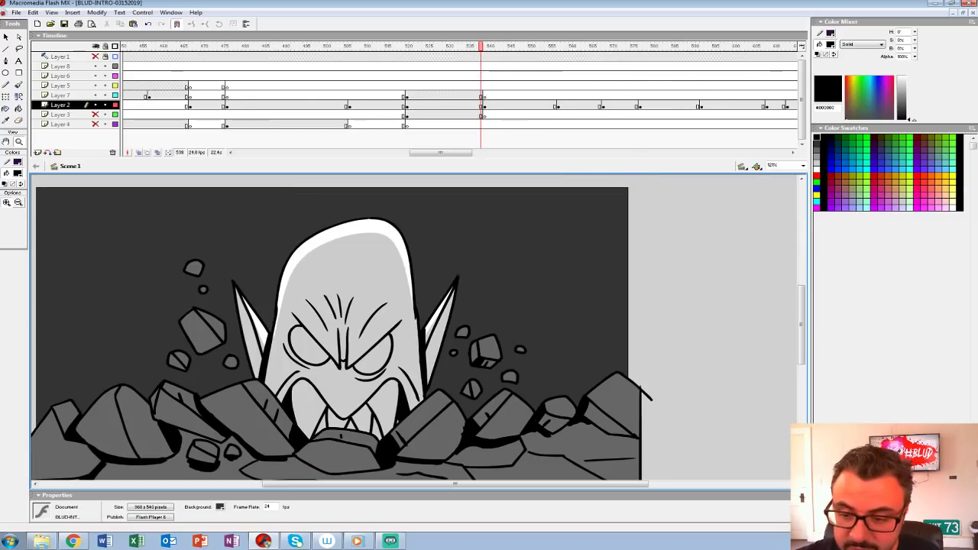
click(17, 173)
click(324, 279)
key(period)
click(19, 109)
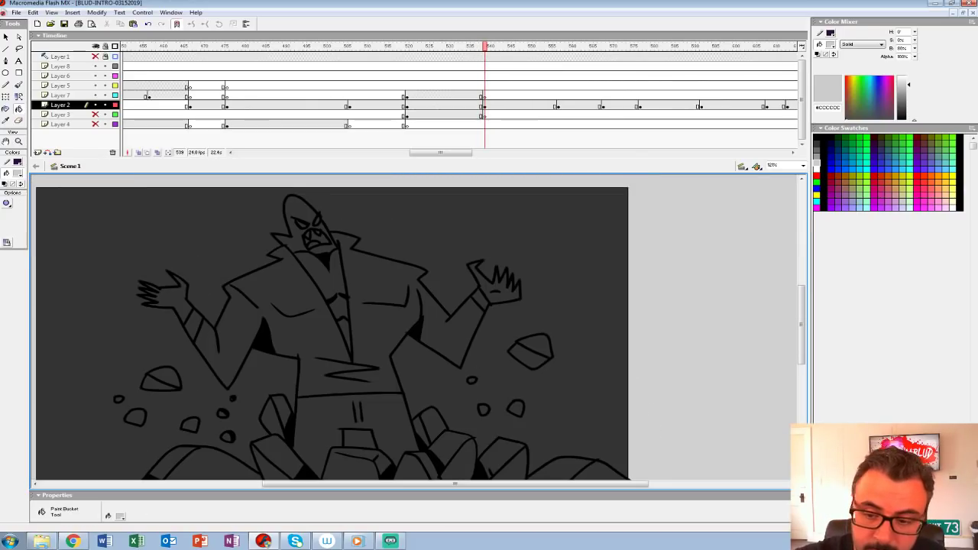
Step: Fill the figure's head, torso, arms, trousers, wristbands and hands with the light grey
click(324, 280)
click(299, 214)
click(382, 275)
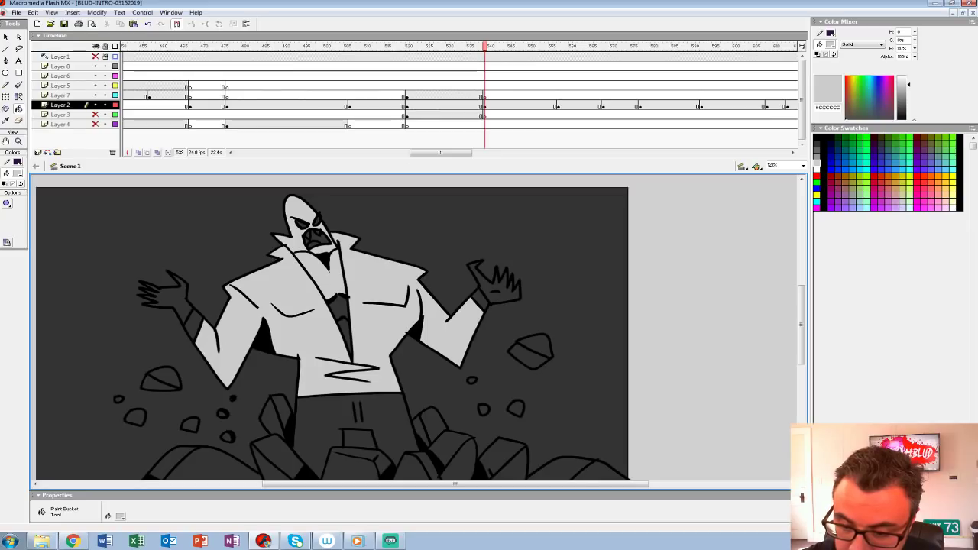
click(375, 424)
drag(443, 359, 439, 351)
click(477, 291)
click(497, 285)
click(189, 316)
click(173, 288)
Step: Fill the figure's eyes and the bare abdomen sections inside the open coat with light grey
key(comma)
key(period)
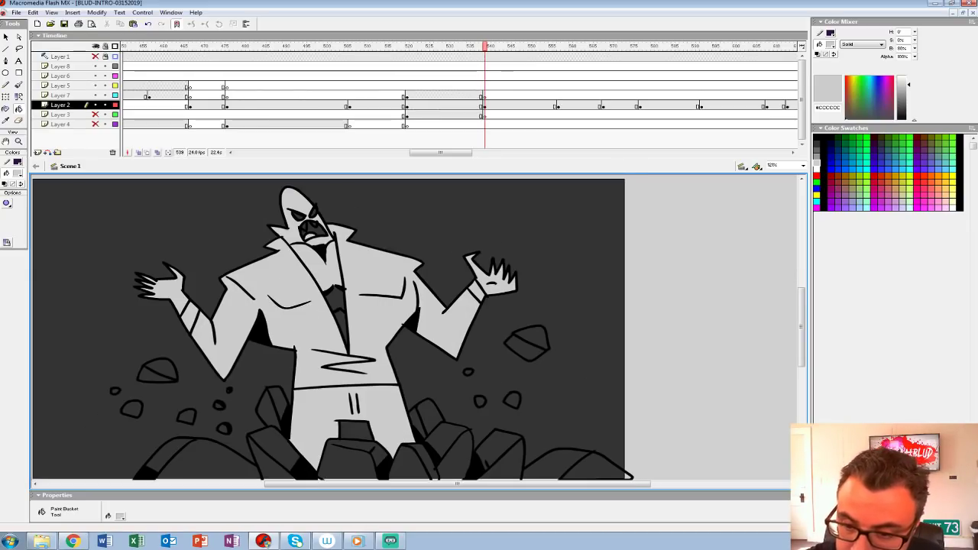
click(298, 216)
click(312, 214)
click(335, 300)
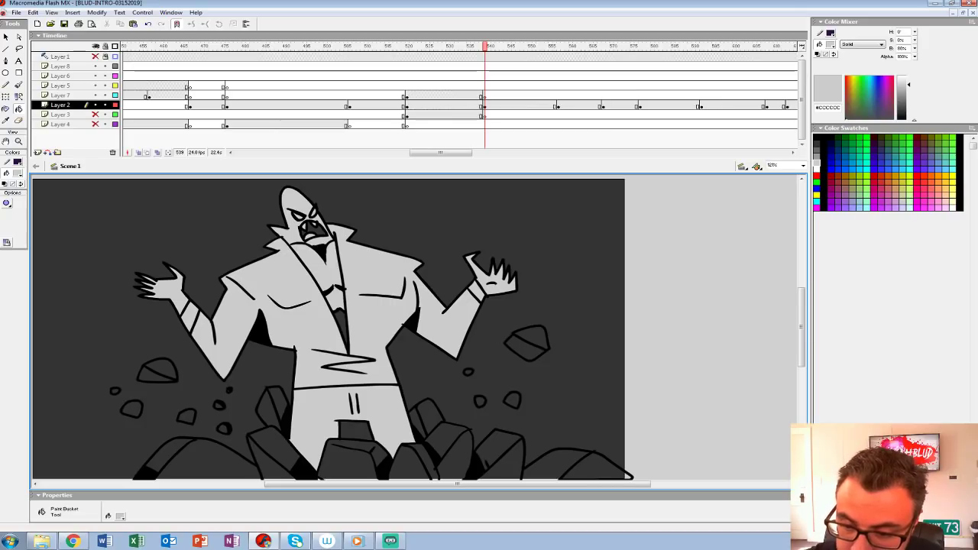
click(342, 325)
Step: Set the fill colour to black and fill the inside of the figure's open mouth
click(18, 173)
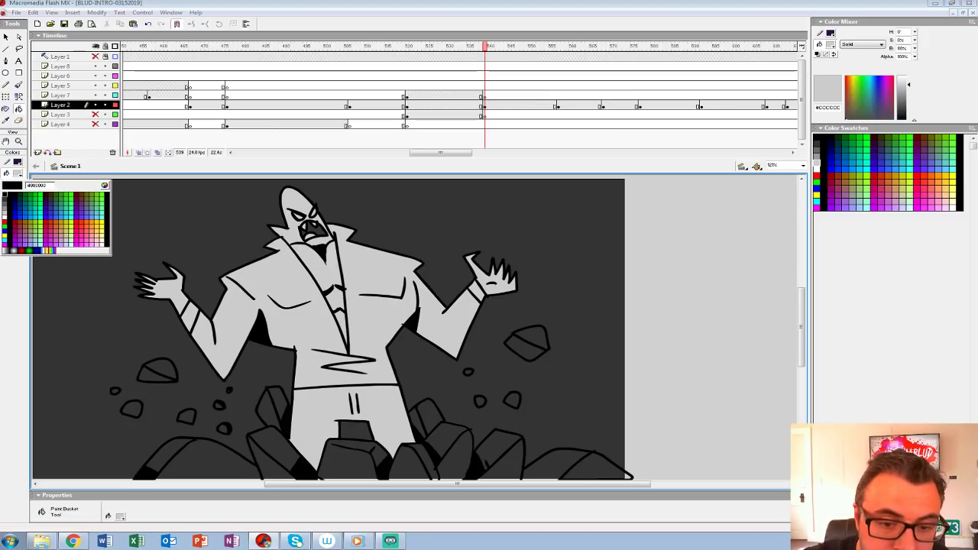
click(4, 194)
click(316, 229)
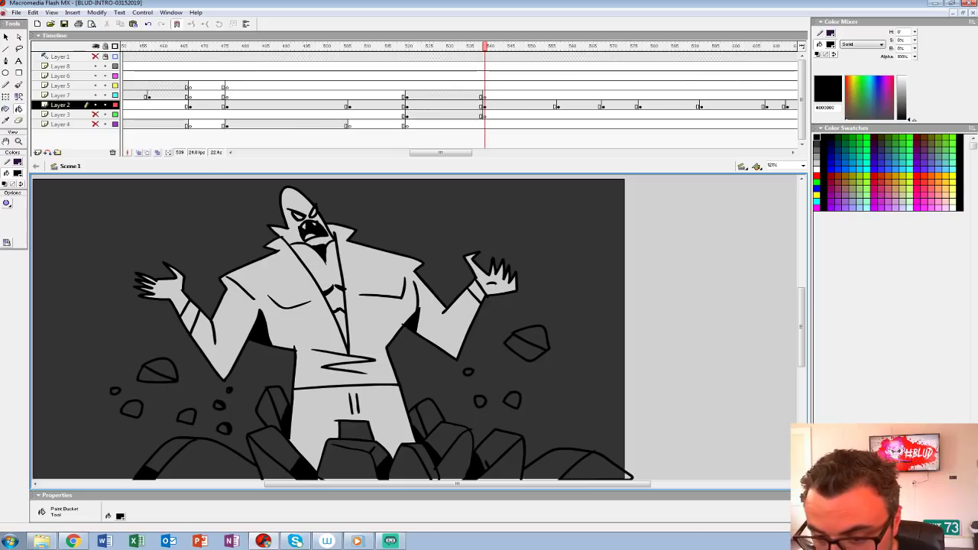
Step: Set the fill colour to mid grey #666666 and fill the left mound and the small rock floating above it
drag(328, 306, 332, 260)
key(.)
click(18, 172)
click(4, 205)
key(.)
click(206, 412)
click(190, 371)
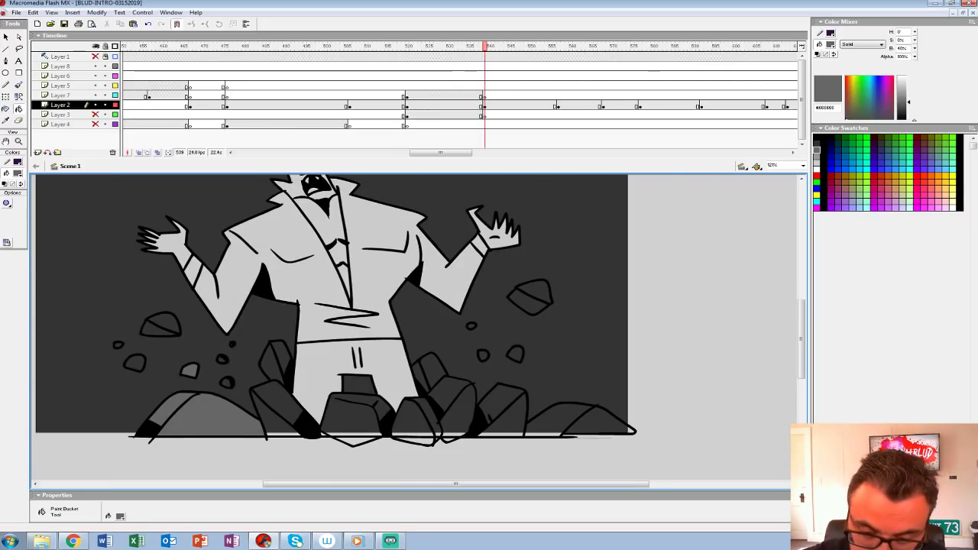
Step: Fill the remaining floating rocks left of the figure with the mid grey
click(135, 362)
click(155, 330)
click(167, 321)
click(118, 345)
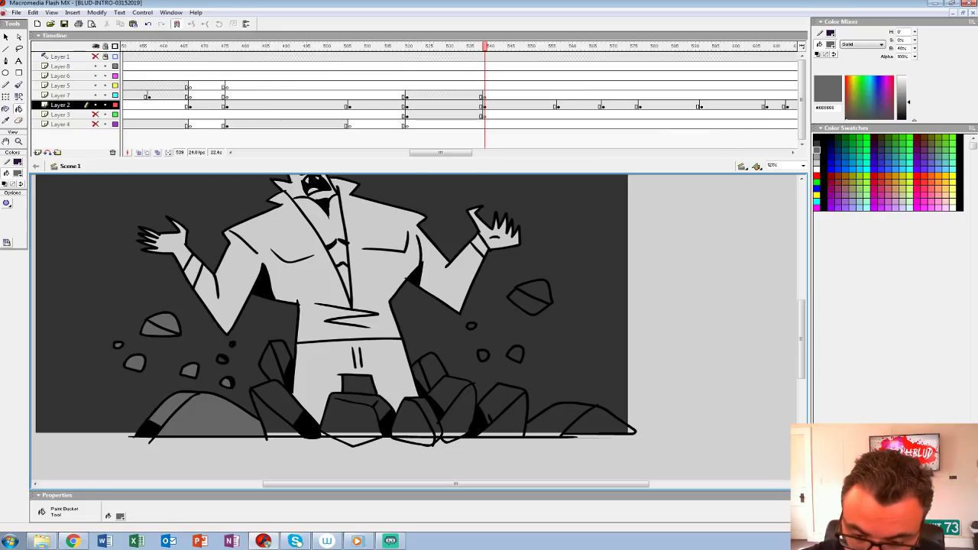
click(223, 360)
Step: Fill the boulders left of the figure's legs and the central boulder with the mid grey
click(269, 415)
click(277, 398)
click(271, 368)
click(282, 354)
click(351, 418)
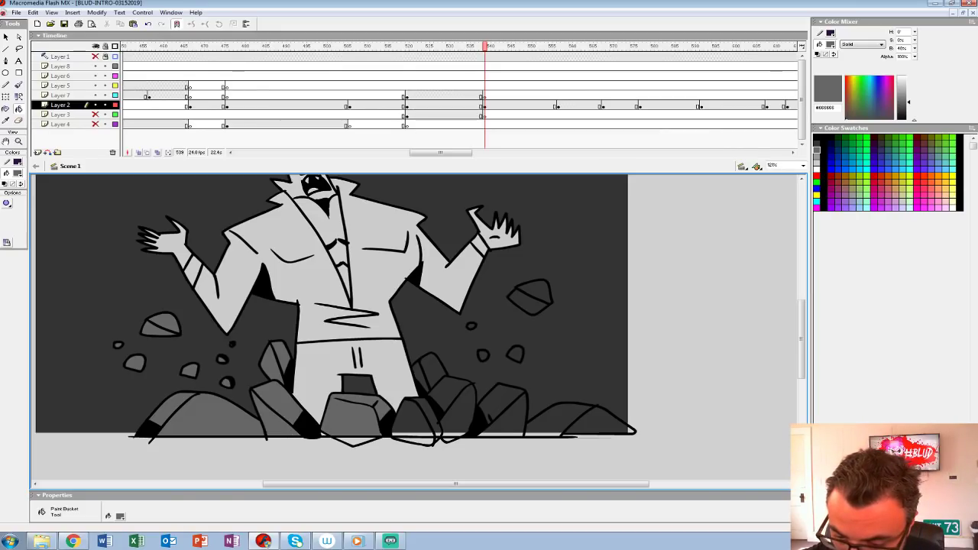
Step: Fill the boulders right of the figure's legs and both faces of the far-right mound with the mid grey
click(413, 418)
click(457, 411)
click(449, 394)
click(433, 370)
click(425, 418)
click(501, 405)
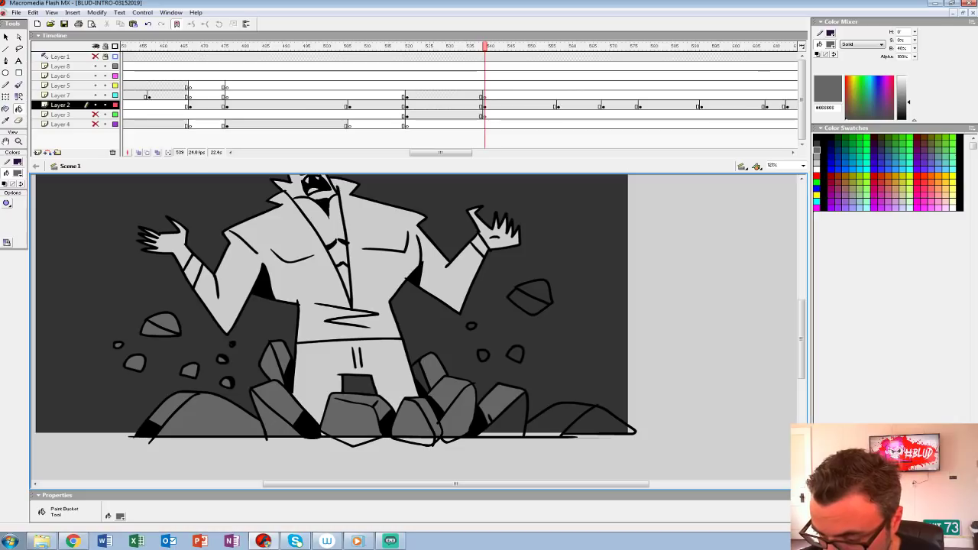
click(554, 421)
click(607, 422)
Step: Fill the floating rocks right of the figure with the mid grey, including both facets of the large one
click(515, 354)
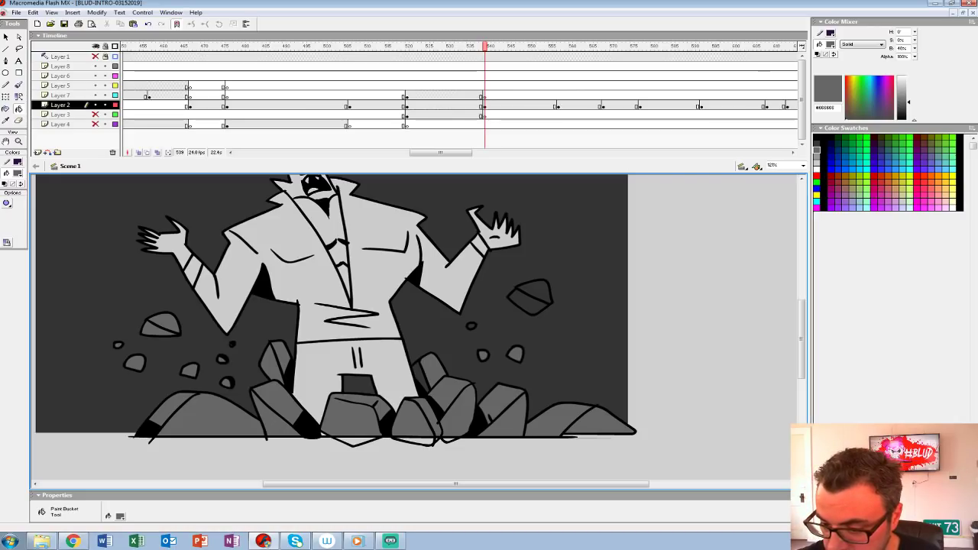
click(471, 326)
click(527, 303)
click(535, 290)
click(421, 377)
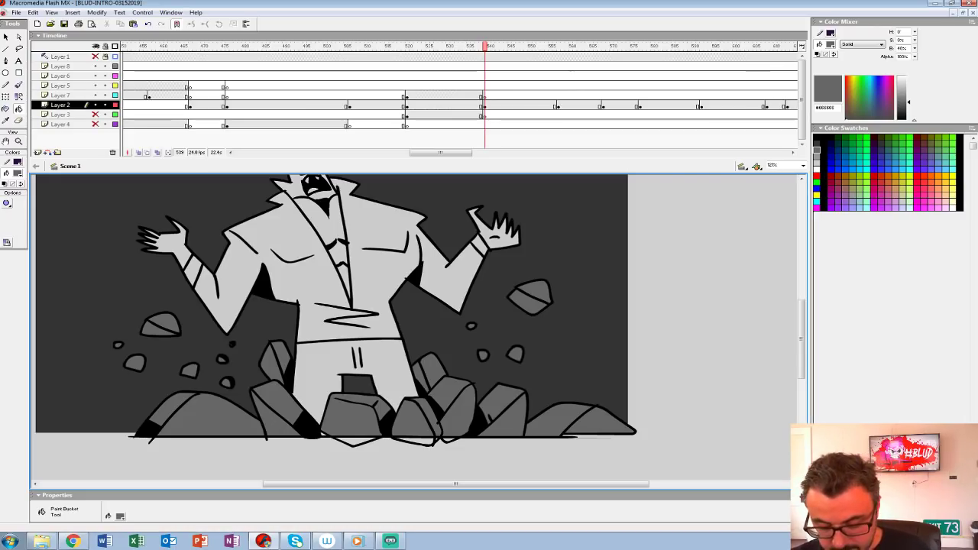
Step: Play the animation repeatedly at 100% zoom to examine the cut from the giant head to the full figure
key(ctrl+1)
click(386, 76)
key(Return)
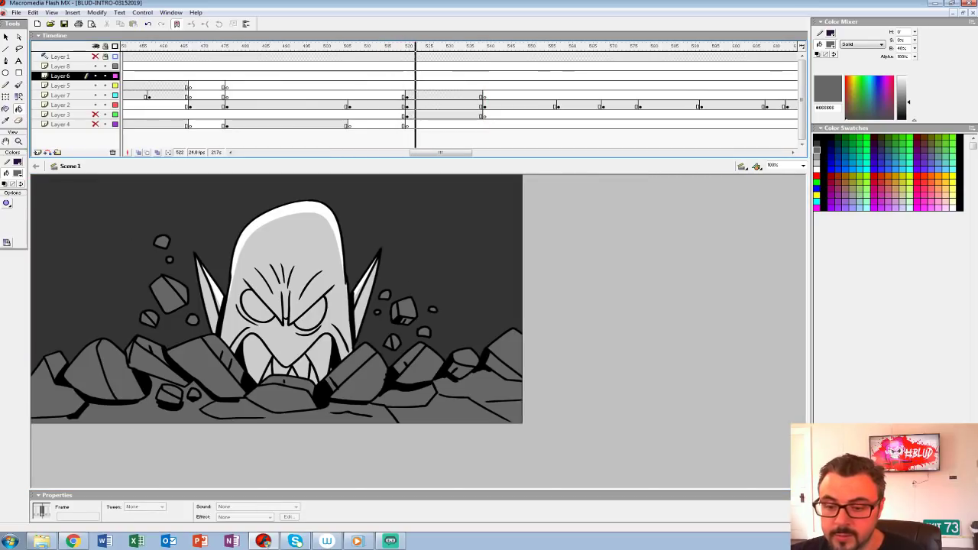
key(Return)
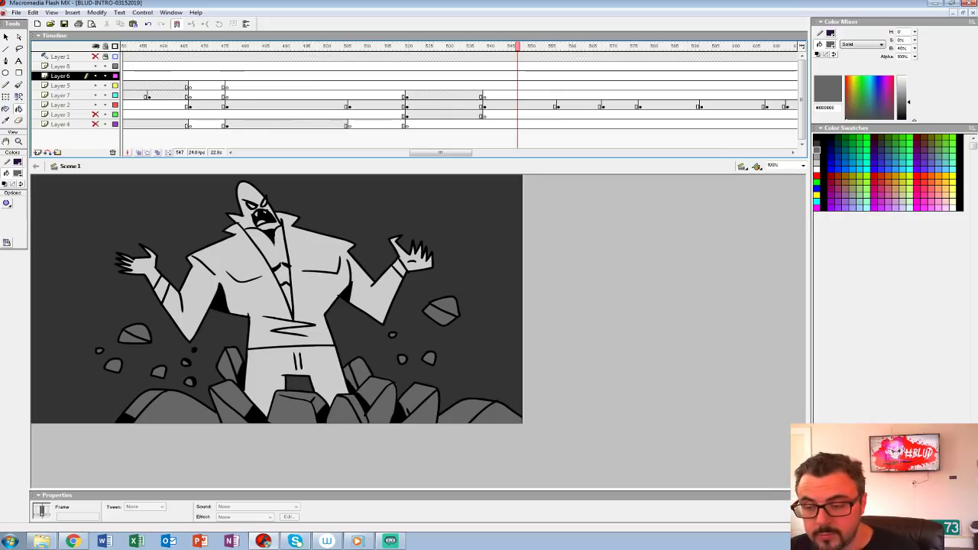
click(344, 86)
key(Return)
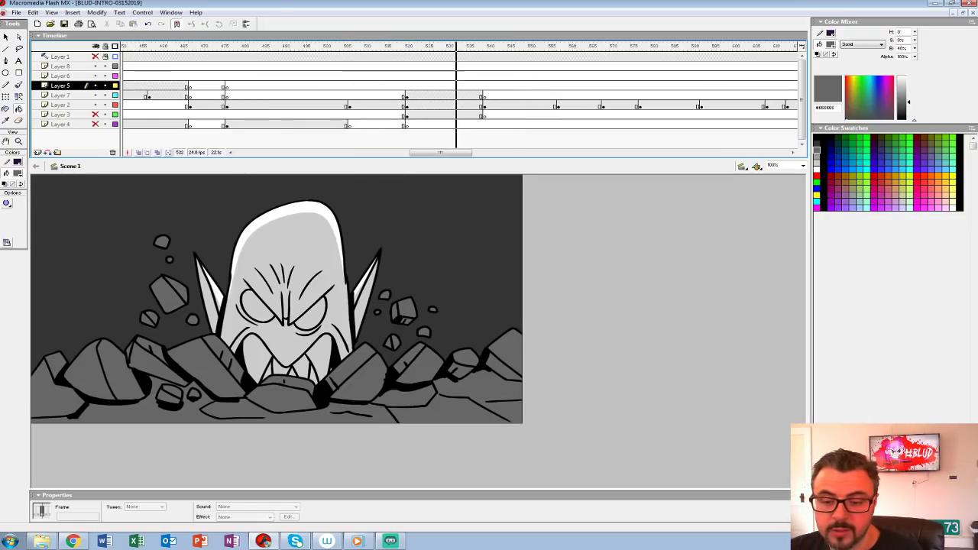
key(Return)
click(453, 95)
key(Return)
key(Return)
click(451, 115)
key(Return)
key(Return)
Step: Return to the Layer 2 drawing at frame 539, set the fill colour to black and show the whole frame
click(483, 104)
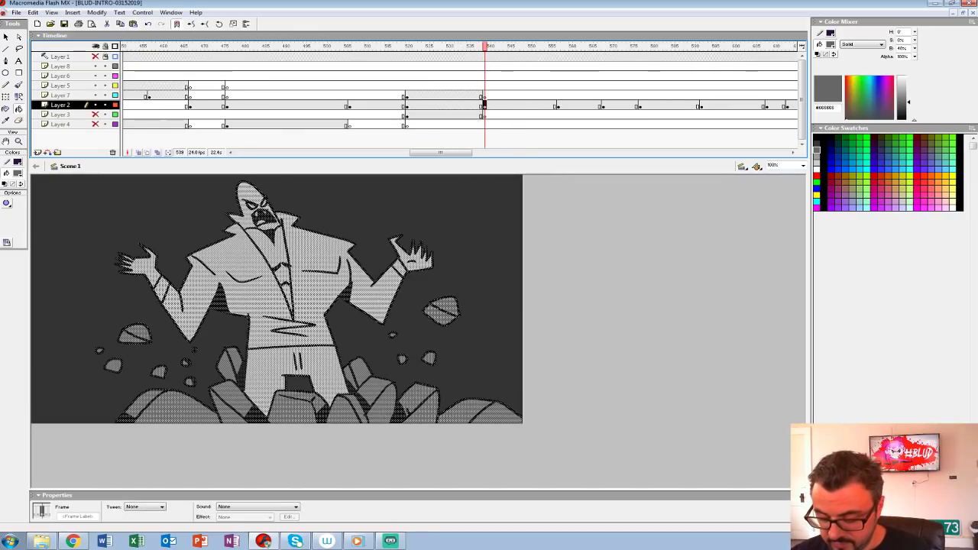
key(Escape)
click(17, 173)
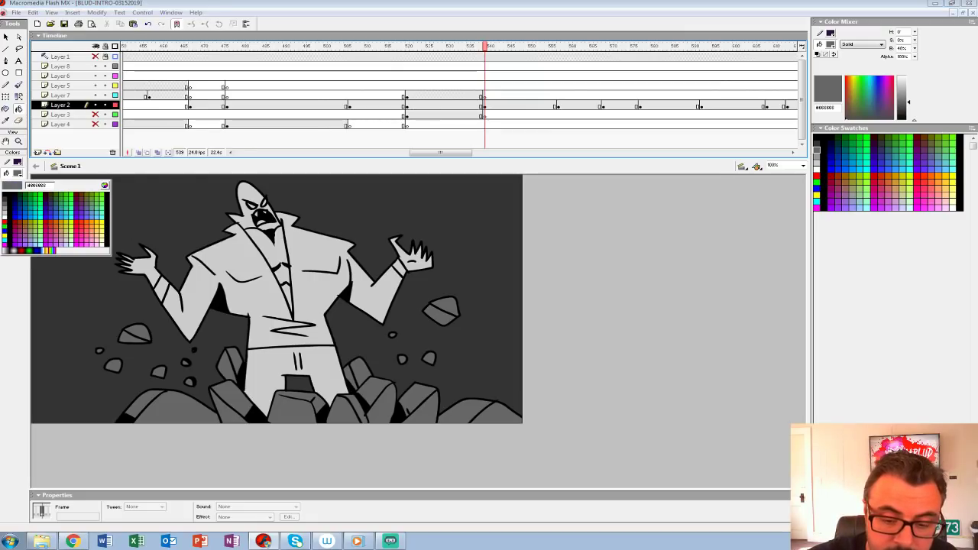
click(5, 195)
key(ctrl+2)
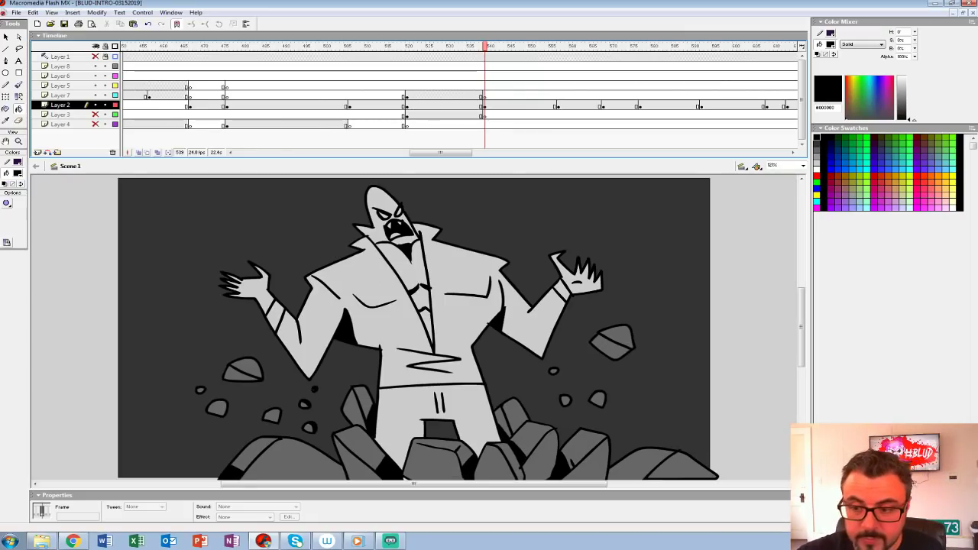
Step: Brush outlines of additional floating rocks in the empty area around the figure's head and the raised hand on the right
click(18, 141)
click(570, 249)
drag(570, 250, 533, 250)
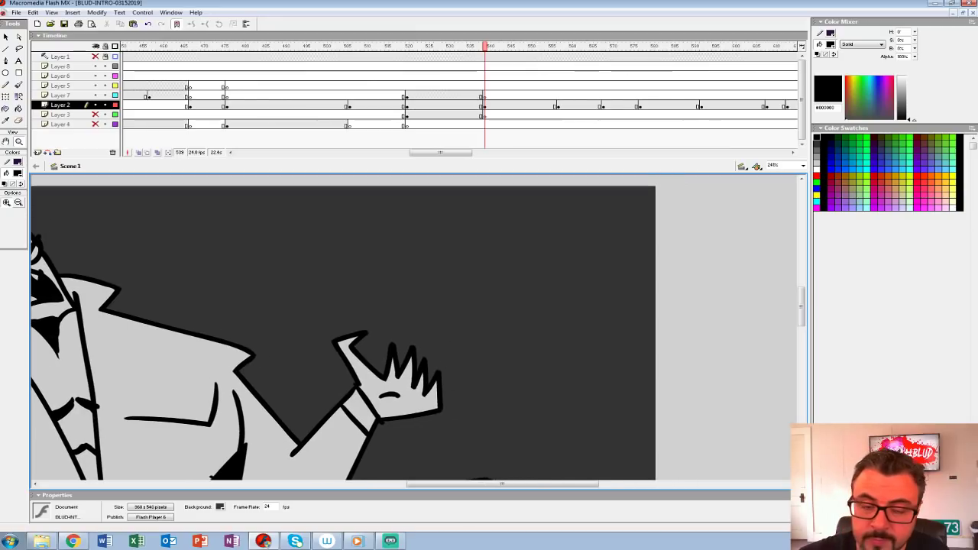
mouse_move(292, 247)
mouse_down()
mouse_move(274, 292)
mouse_move(370, 272)
mouse_move(316, 233)
mouse_move(290, 254)
mouse_move(360, 287)
mouse_up()
mouse_move(203, 243)
mouse_down()
mouse_move(193, 272)
mouse_move(234, 254)
mouse_move(205, 244)
mouse_up()
drag(195, 298, 201, 298)
drag(436, 284, 287, 305)
mouse_move(280, 304)
mouse_down()
mouse_move(267, 329)
mouse_move(337, 323)
mouse_move(280, 305)
mouse_move(334, 322)
mouse_up()
mouse_move(252, 237)
mouse_down()
mouse_move(254, 270)
mouse_move(252, 236)
mouse_up()
mouse_move(321, 359)
mouse_down()
mouse_move(267, 269)
mouse_move(299, 319)
mouse_move(373, 284)
mouse_move(305, 274)
mouse_move(366, 318)
mouse_up()
mouse_move(242, 295)
mouse_down()
mouse_move(246, 311)
mouse_move(243, 297)
mouse_up()
drag(249, 304, 410, 404)
key(ctrl+z)
drag(486, 290, 356, 302)
mouse_move(358, 265)
mouse_down()
mouse_move(385, 272)
mouse_move(358, 267)
mouse_move(310, 283)
mouse_up()
Step: Outline a faceted floating rock and a small rounded rock above the raised hand on the left
drag(298, 329, 663, 299)
drag(229, 306, 258, 290)
mouse_move(181, 253)
mouse_down()
mouse_move(208, 298)
mouse_move(223, 244)
mouse_move(181, 253)
mouse_up()
drag(181, 253, 237, 283)
mouse_move(109, 266)
mouse_down()
mouse_move(136, 281)
mouse_move(109, 267)
mouse_up()
Step: Outline a faceted rock beside the left raised hand and a plain rock above it near the frame's edge
mouse_move(168, 313)
mouse_down()
mouse_move(451, 263)
mouse_move(423, 304)
mouse_move(362, 314)
mouse_up()
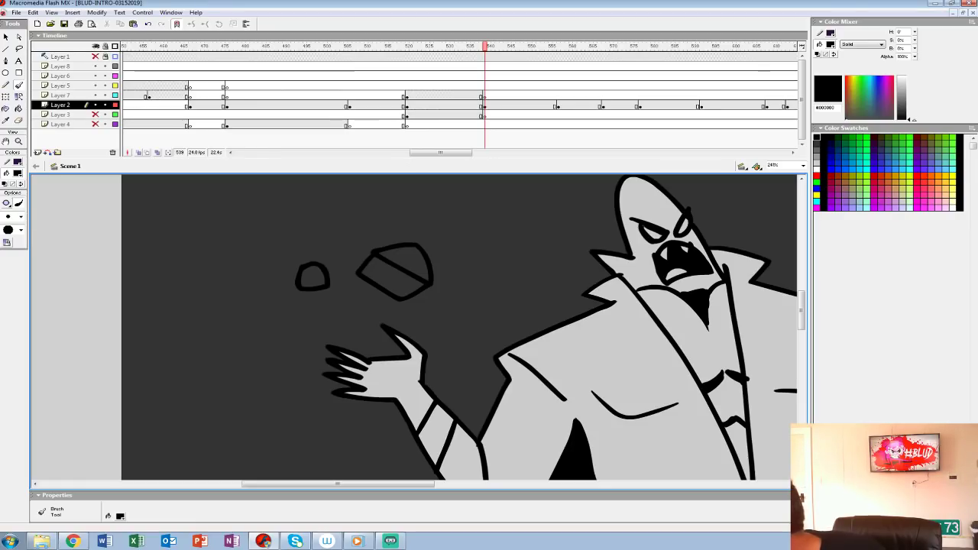
drag(428, 329, 374, 304)
mouse_move(159, 332)
mouse_down()
mouse_move(149, 359)
mouse_move(189, 377)
mouse_move(220, 353)
mouse_move(219, 327)
mouse_move(159, 336)
mouse_up()
drag(166, 339, 213, 369)
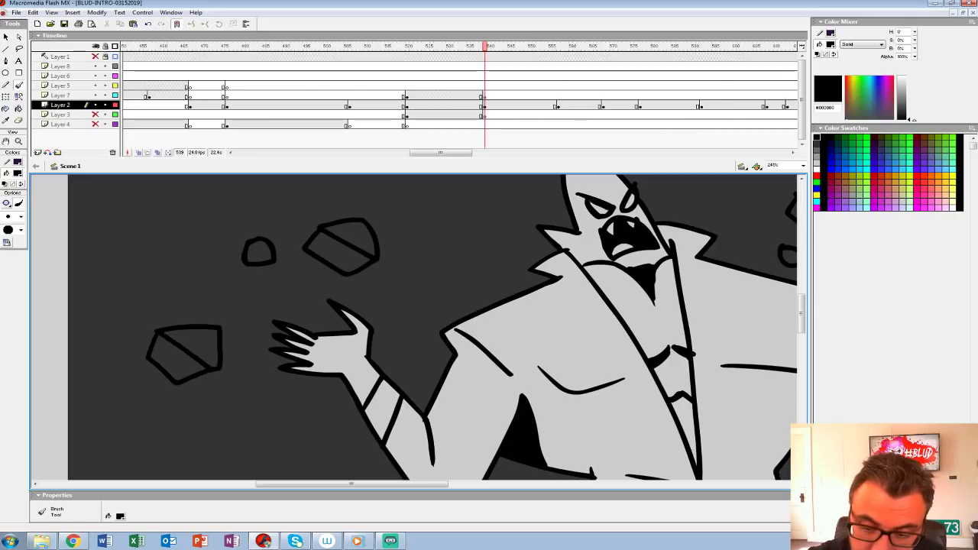
mouse_move(147, 235)
mouse_down()
mouse_move(159, 266)
mouse_move(185, 249)
mouse_move(145, 237)
mouse_up()
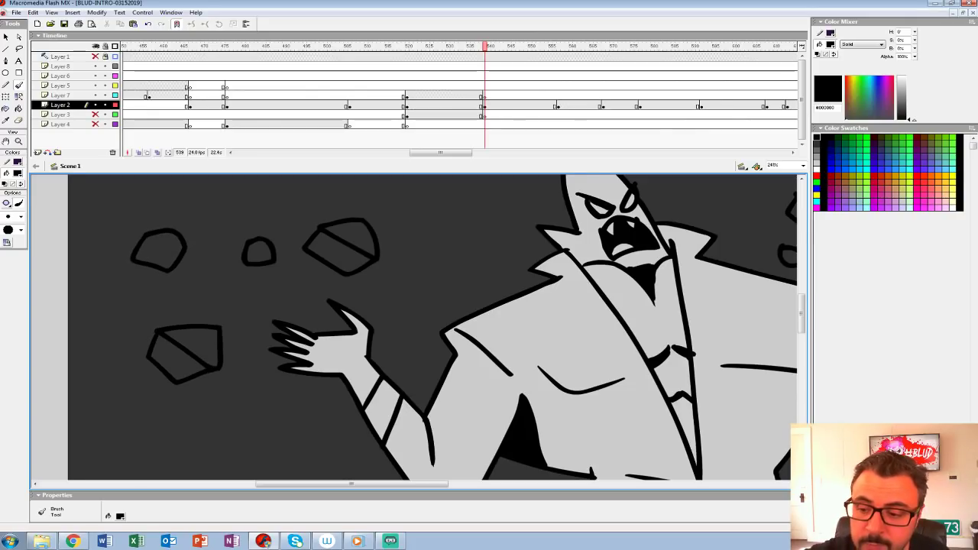
Step: Brush outlines of small plain floating rocks in the empty area below the raised hand on the frame's left side
drag(427, 290, 316, 352)
drag(282, 238, 285, 235)
drag(344, 397, 459, 225)
mouse_move(201, 301)
mouse_down()
mouse_move(234, 317)
mouse_move(206, 293)
mouse_up()
drag(427, 321, 531, 333)
mouse_move(188, 344)
mouse_down()
mouse_move(226, 354)
mouse_move(191, 344)
mouse_up()
mouse_move(428, 230)
mouse_down()
mouse_move(307, 365)
mouse_move(250, 405)
mouse_up()
mouse_move(191, 253)
mouse_down()
mouse_move(220, 267)
mouse_move(193, 254)
mouse_up()
mouse_move(343, 315)
mouse_down()
mouse_move(367, 332)
mouse_move(344, 315)
mouse_up()
drag(382, 398, 405, 205)
drag(382, 321, 417, 238)
mouse_move(142, 297)
mouse_down()
mouse_move(170, 319)
mouse_move(175, 298)
mouse_move(142, 297)
mouse_up()
Step: Set the fill colour to medium grey and fill the unfilled floating rocks on the figure's left side of the frame
click(19, 142)
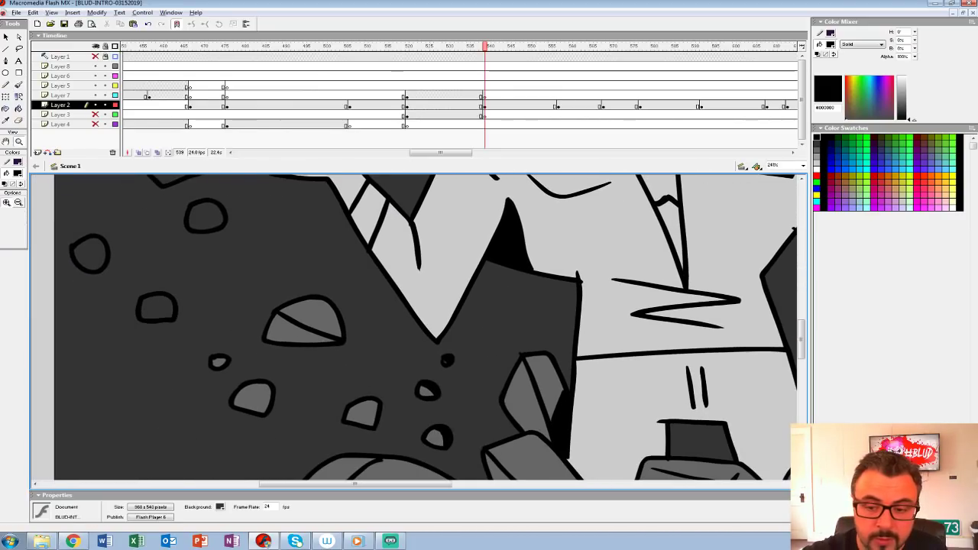
alt+click(509, 273)
alt+click(509, 273)
drag(509, 273, 509, 278)
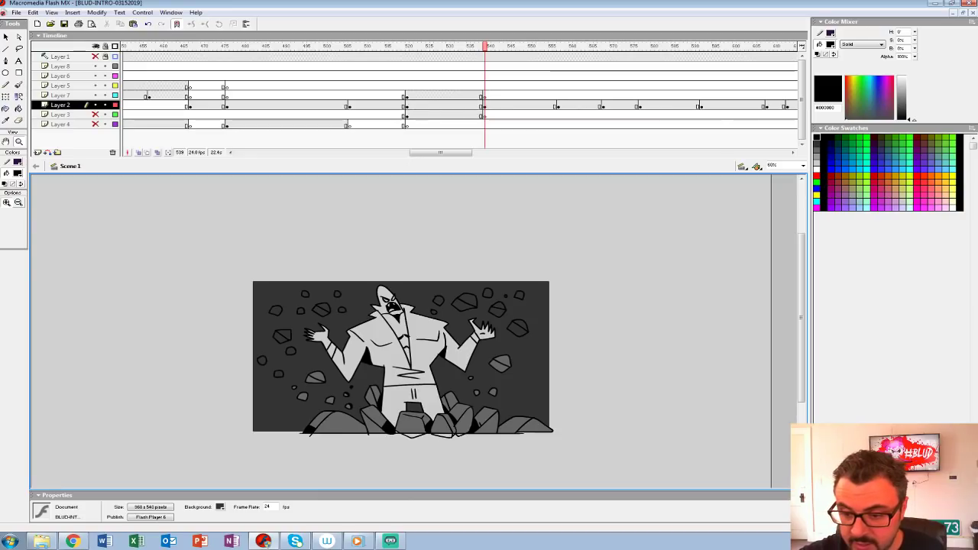
click(18, 173)
click(5, 205)
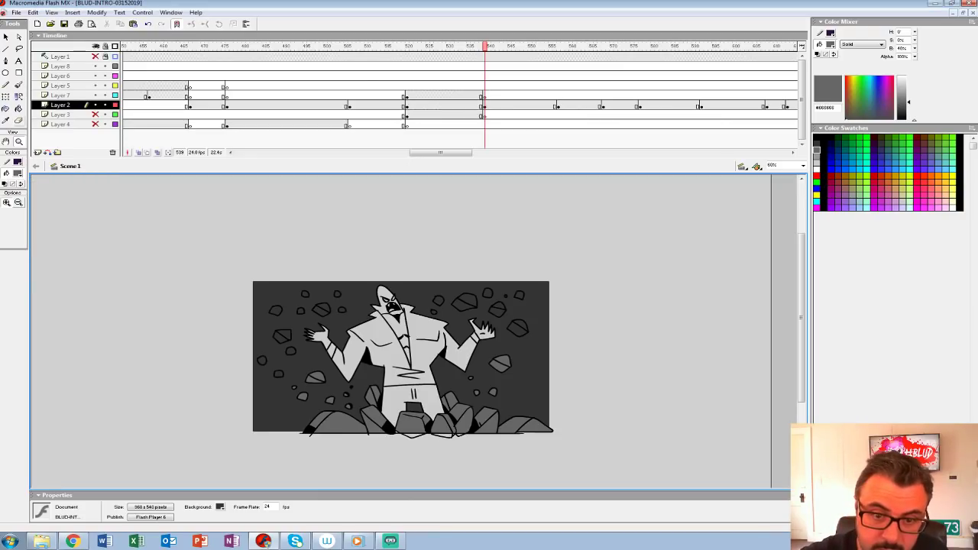
key(k)
click(262, 360)
click(279, 374)
click(291, 350)
click(282, 337)
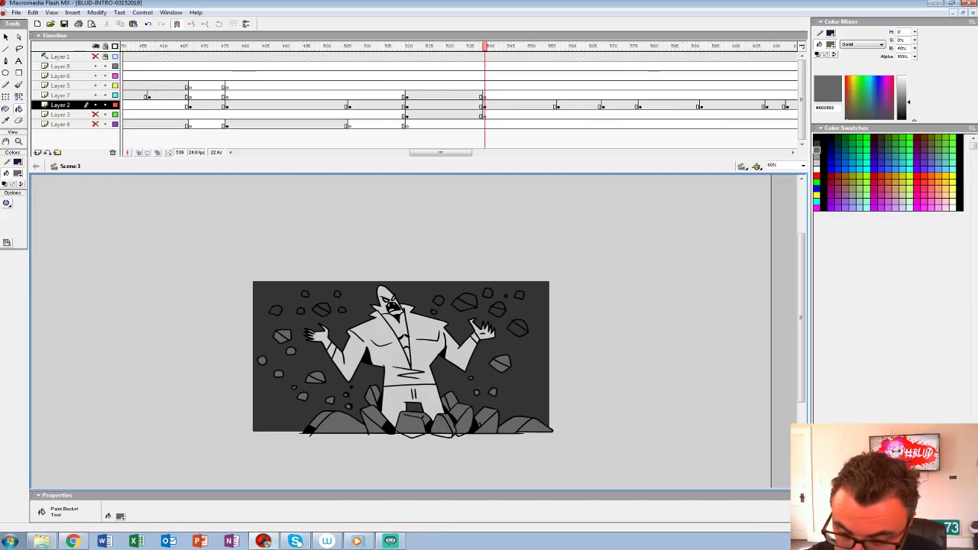
click(319, 311)
click(324, 307)
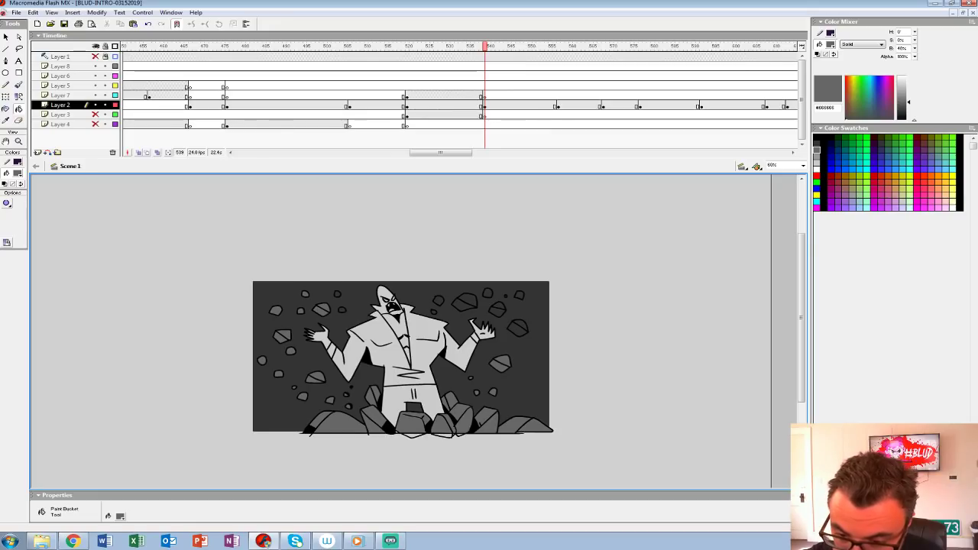
Step: Fill the remaining floating rocks above and beside the raised hand on the right with the same medium grey
click(517, 330)
click(520, 324)
click(498, 312)
click(499, 305)
click(520, 295)
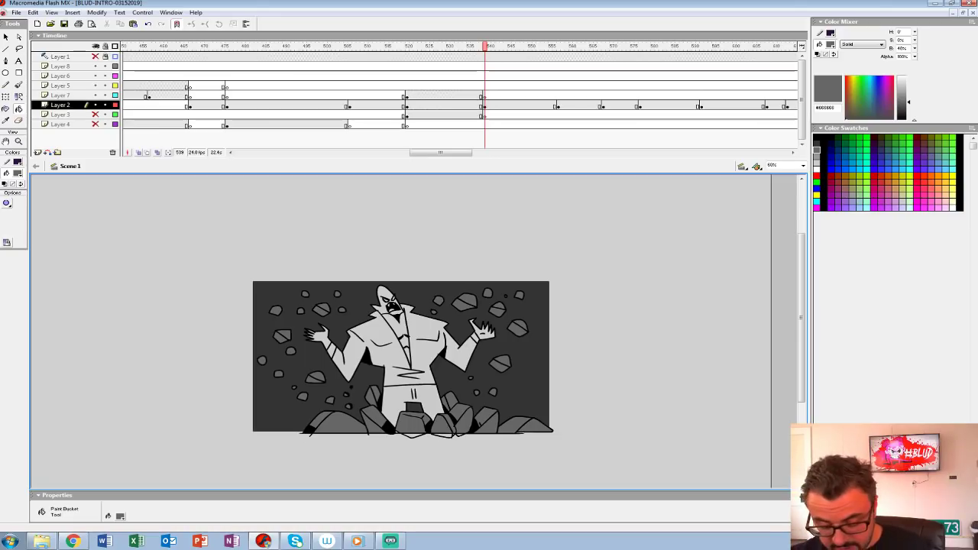
Step: Show the drawing at 100% and group all the Layer 2 artwork at frame 539
key(ctrl+1)
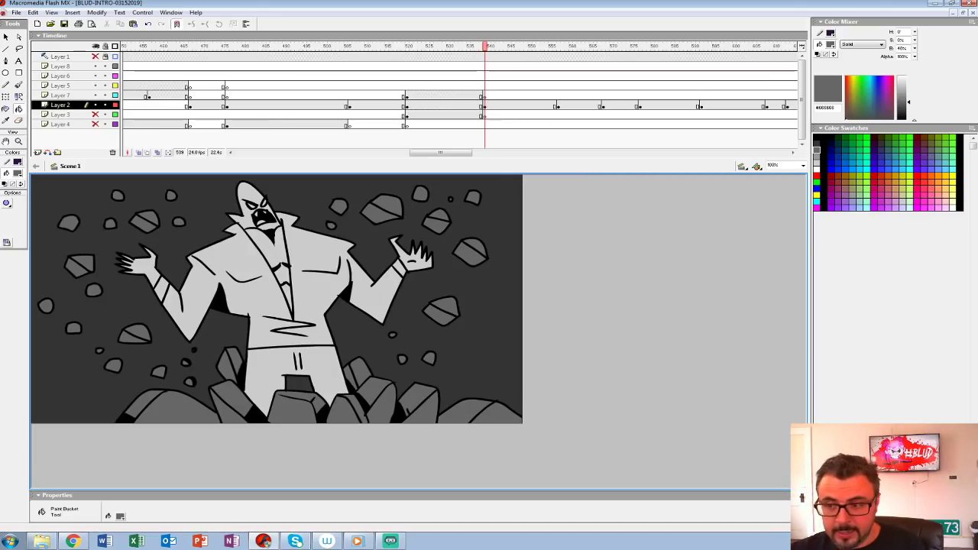
click(484, 106)
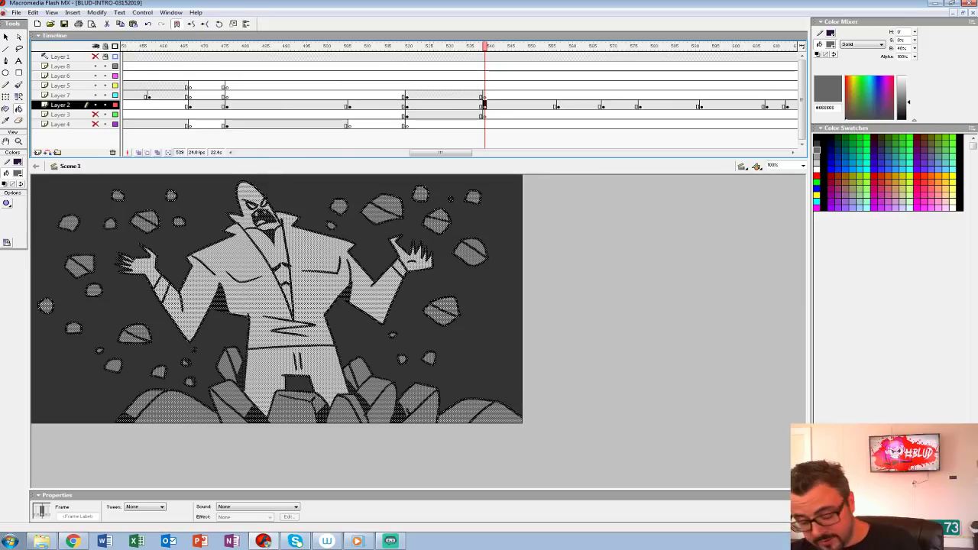
key(ctrl+g)
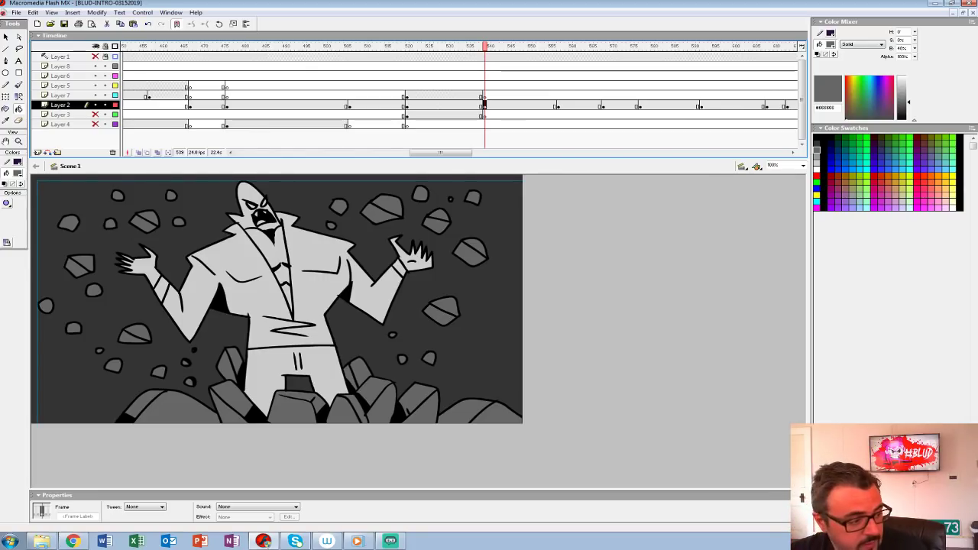
Step: Unhide Layer 3 and Layer 4 and play the animation from frame 500
click(326, 76)
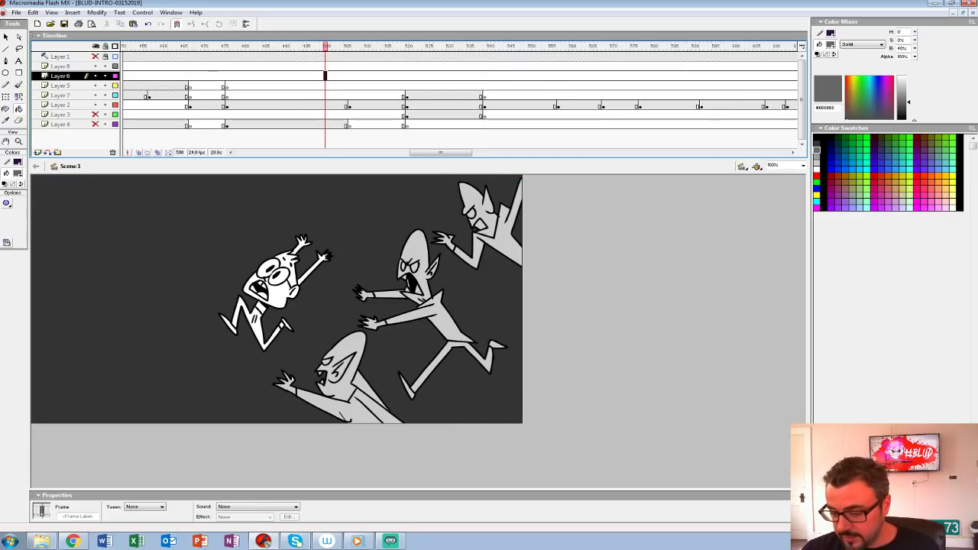
drag(95, 114, 96, 124)
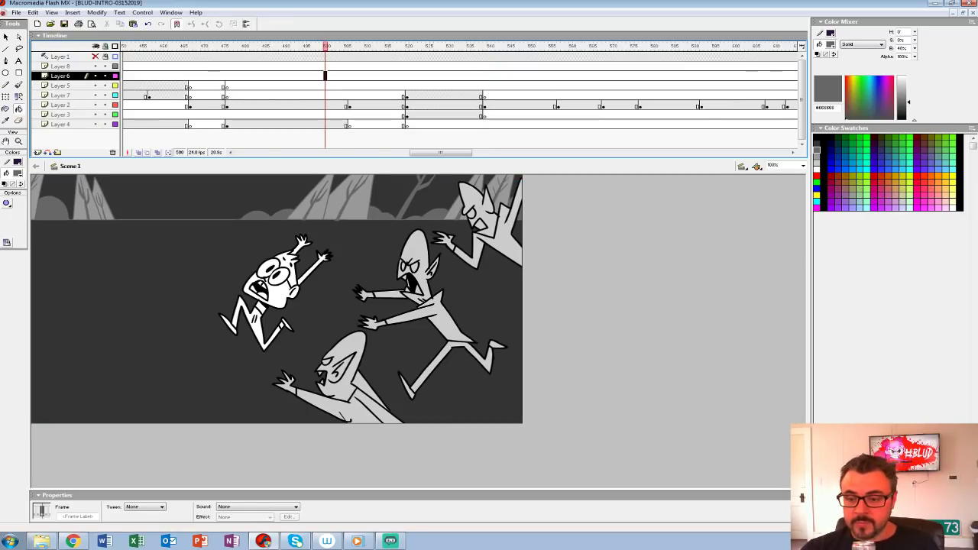
key(Return)
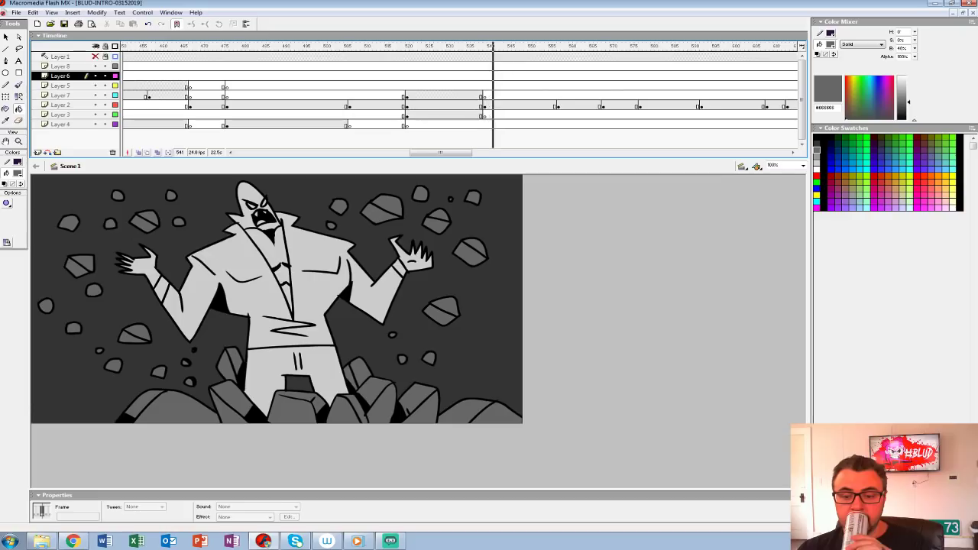
Step: On Layer 3 at frame 539, brush a black background rock outline behind the right-hand rubble and dot small debris above it
click(484, 115)
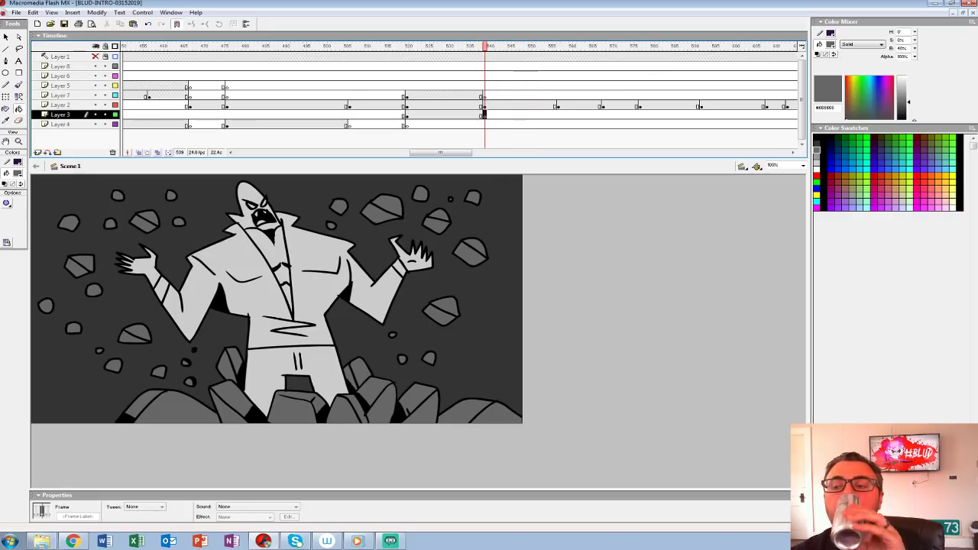
click(18, 174)
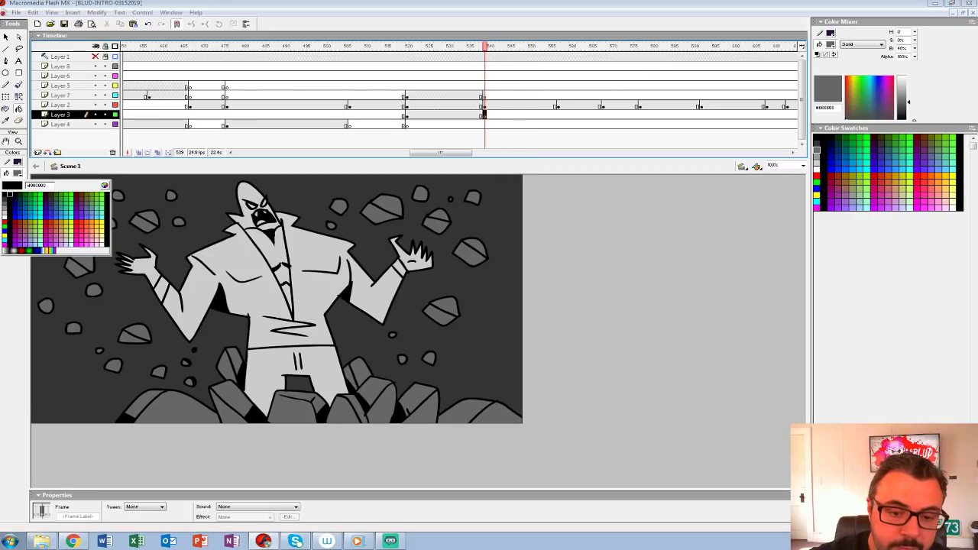
click(5, 195)
key(b)
mouse_move(405, 407)
mouse_down()
mouse_move(456, 368)
mouse_move(500, 396)
mouse_move(487, 421)
mouse_up()
mouse_move(504, 371)
mouse_down()
mouse_move(481, 419)
mouse_move(475, 361)
mouse_move(404, 408)
mouse_move(486, 421)
mouse_up()
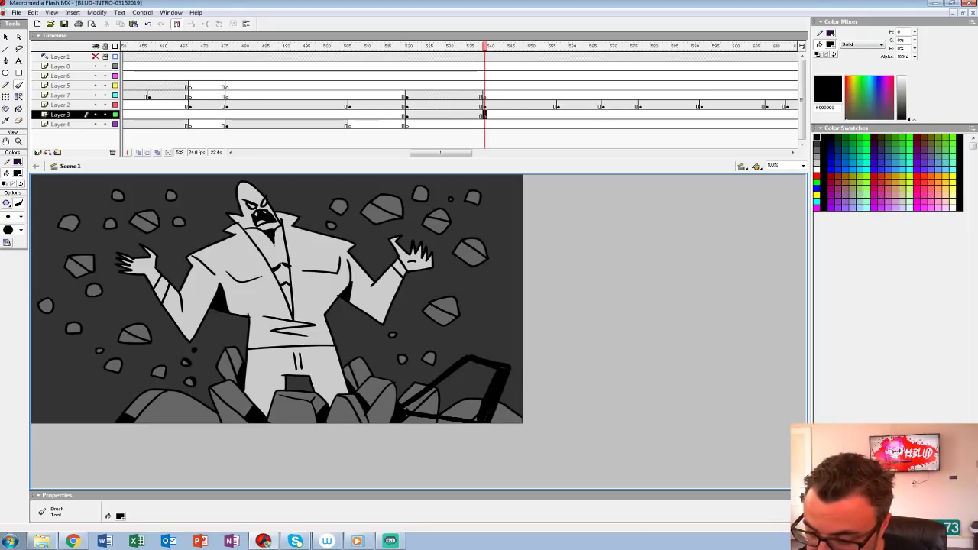
key(ctrl+z)
click(490, 324)
click(500, 320)
Step: Outline a background rock behind the rubble near the frame's lower left corner, fill it black and dab debris above it
mouse_move(144, 418)
mouse_down()
mouse_move(80, 372)
mouse_move(56, 423)
mouse_up()
drag(135, 406, 156, 422)
click(18, 108)
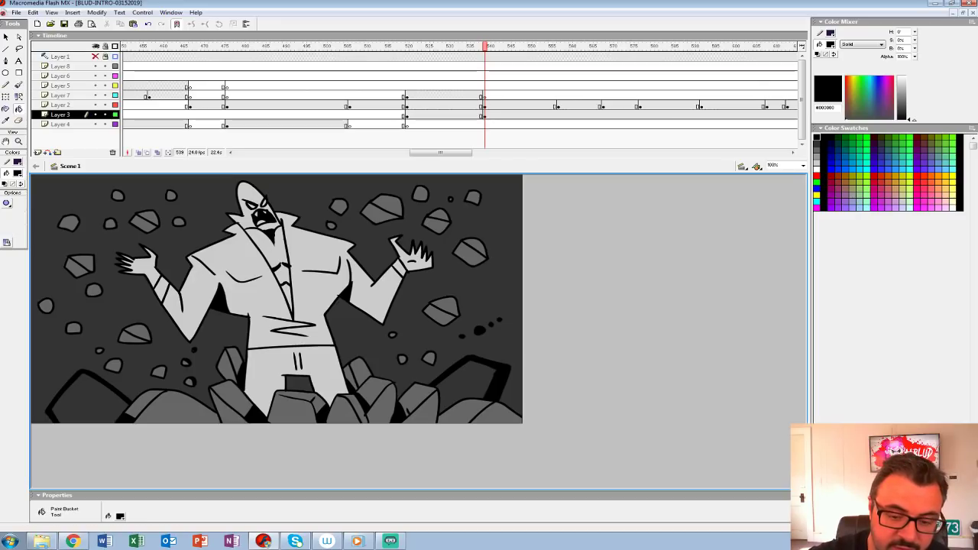
click(80, 405)
click(19, 85)
drag(135, 357, 139, 357)
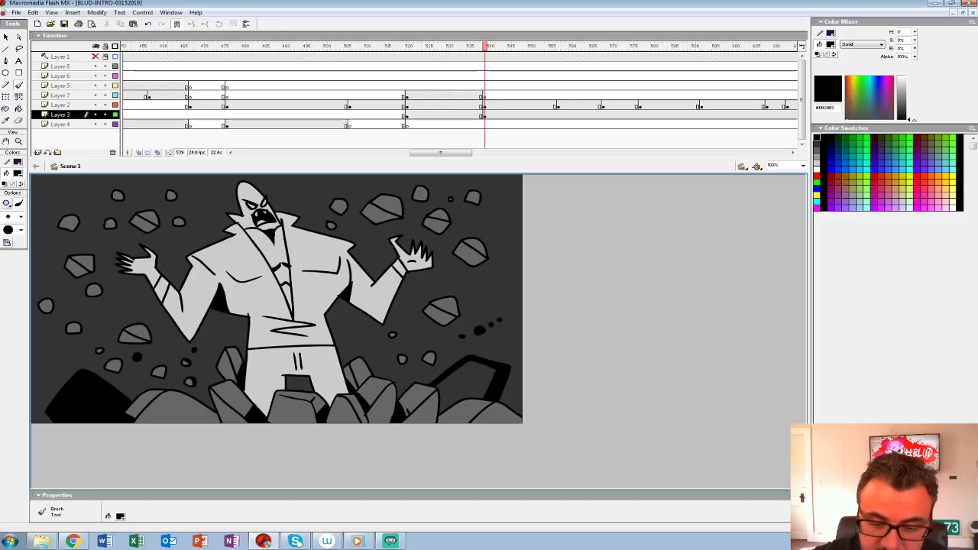
Step: Draw a second jagged background rock at the frame's lower left edge and fill it with black
mouse_move(58, 393)
mouse_down()
mouse_move(51, 382)
mouse_move(32, 385)
mouse_move(35, 422)
mouse_up()
key(ctrl+z)
key(k)
click(42, 401)
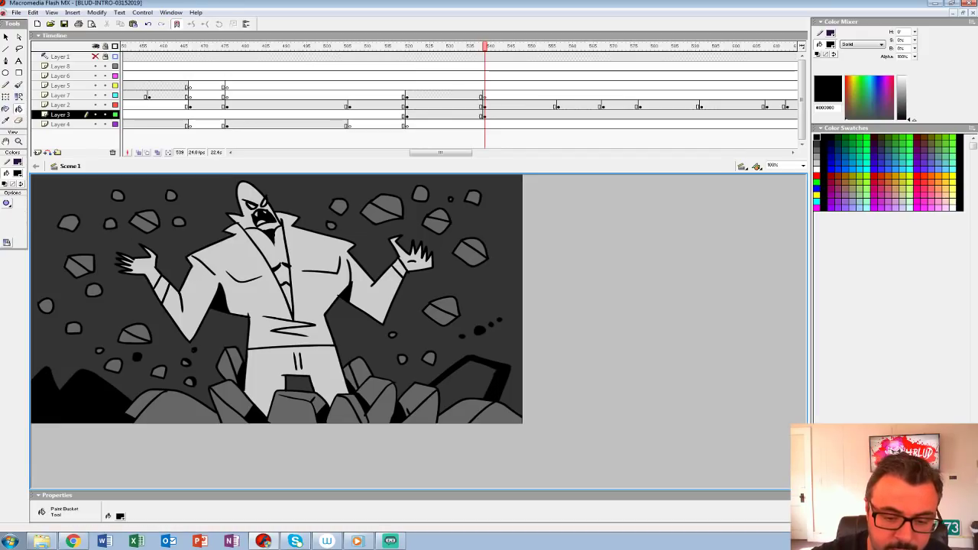
Step: Fill the right-hand background rock with black and scatter small black debris specks around the figure
key(b)
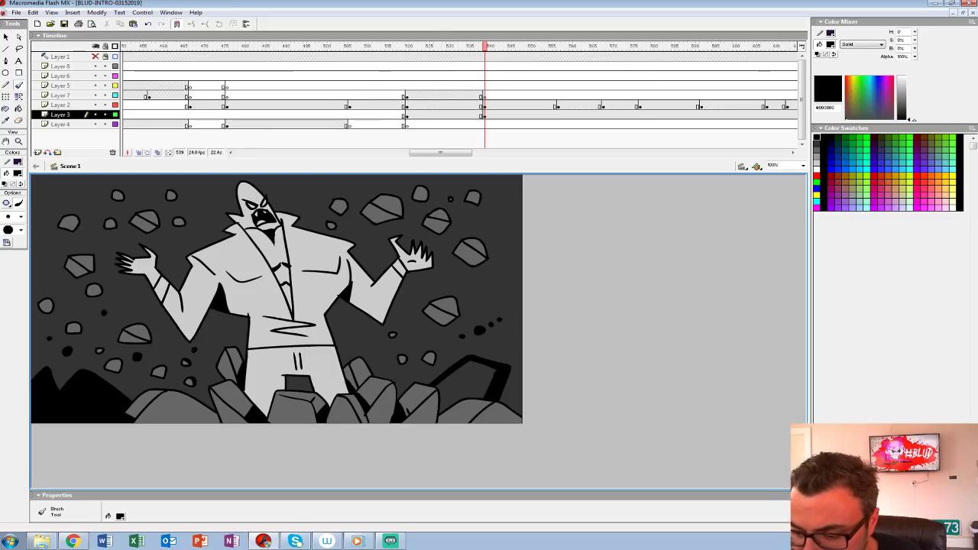
key(k)
click(474, 382)
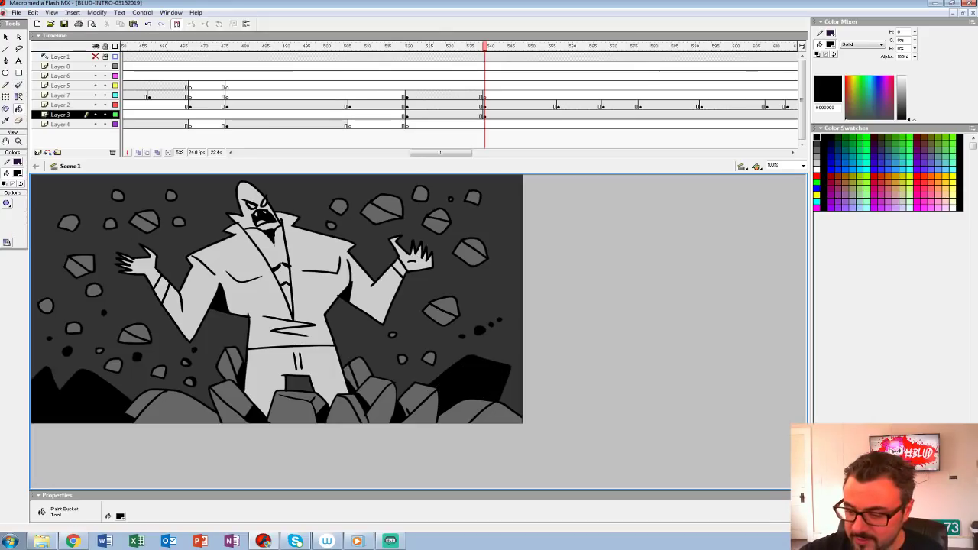
key(b)
drag(356, 334, 362, 339)
click(163, 353)
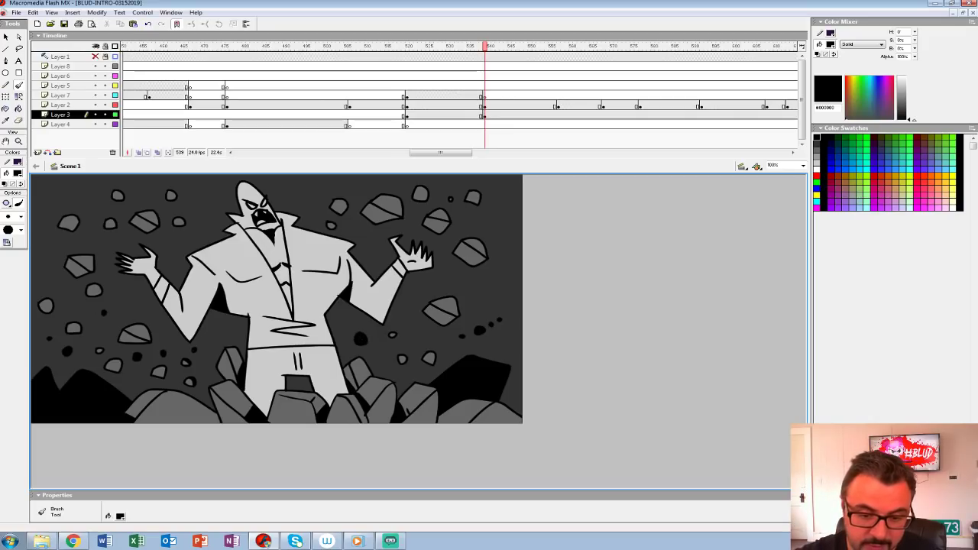
drag(482, 281, 488, 285)
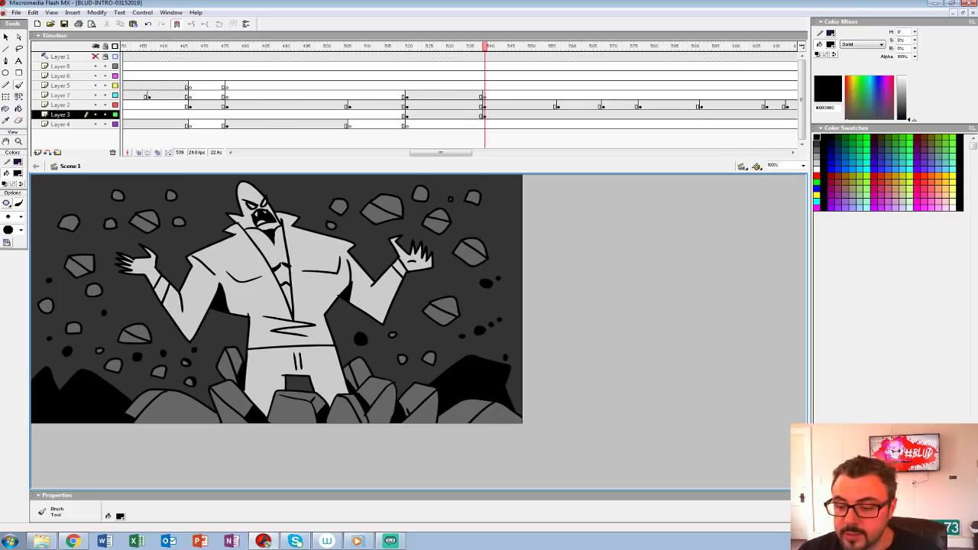
Step: Play the animation repeatedly from several points between frames 481 and 520 to check how the shots lead into the rising figure
click(407, 96)
key(Return)
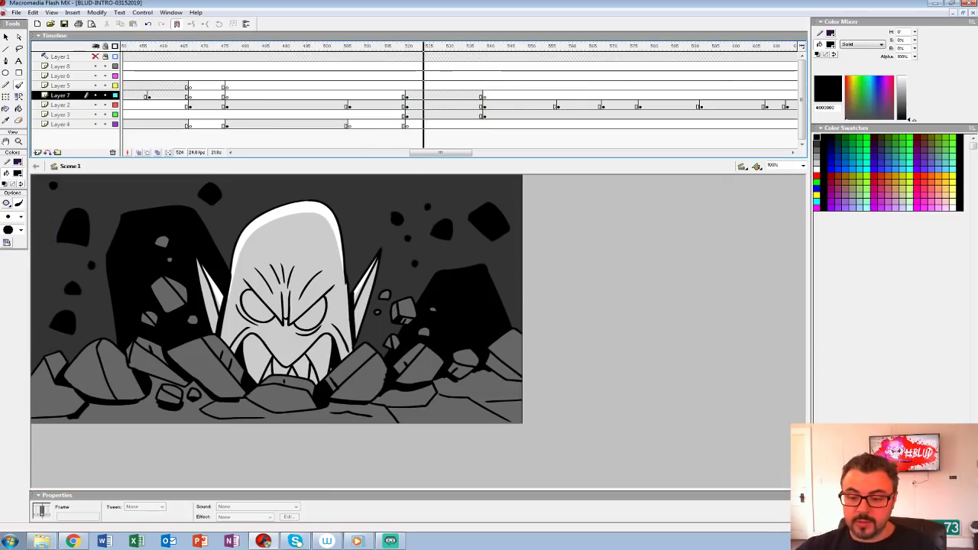
key(Return)
click(392, 85)
key(Return)
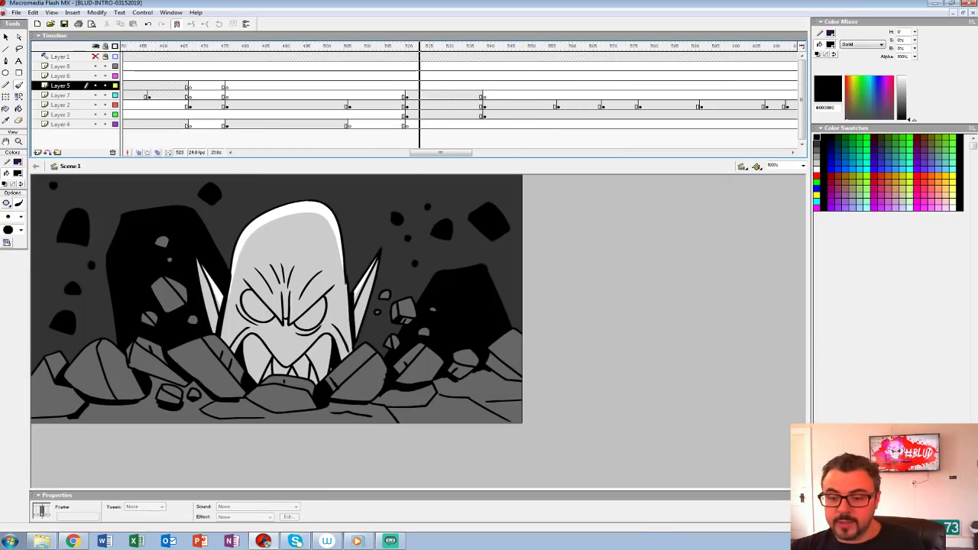
click(296, 86)
key(Return)
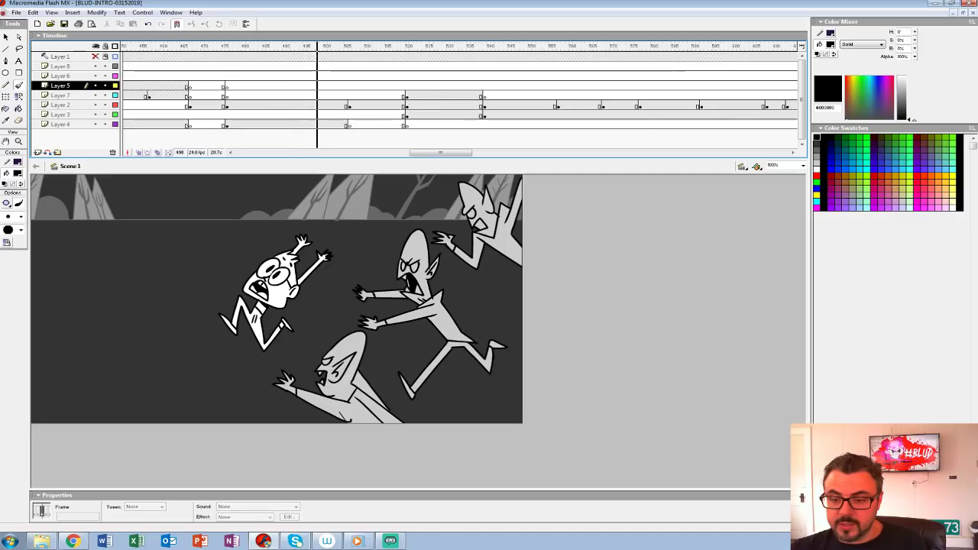
key(Return)
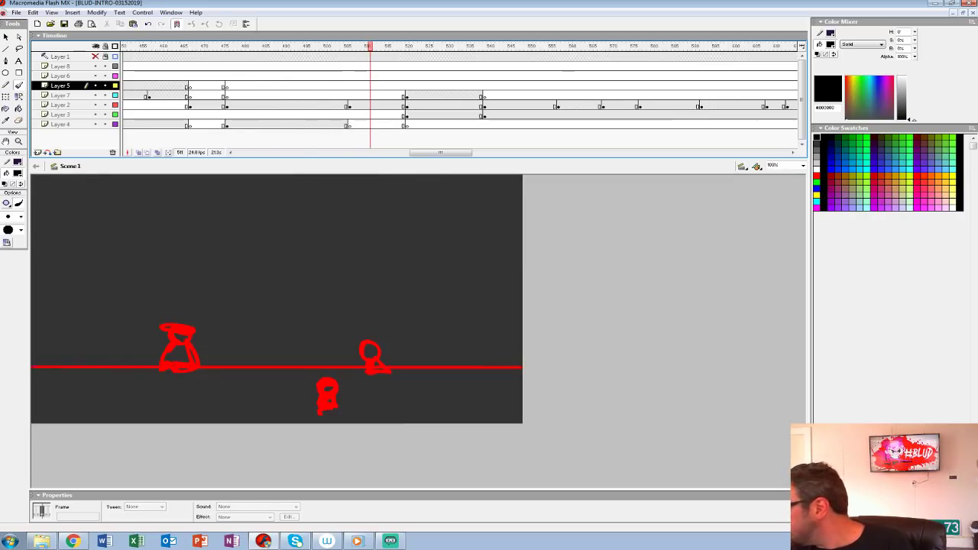
click(246, 86)
key(Return)
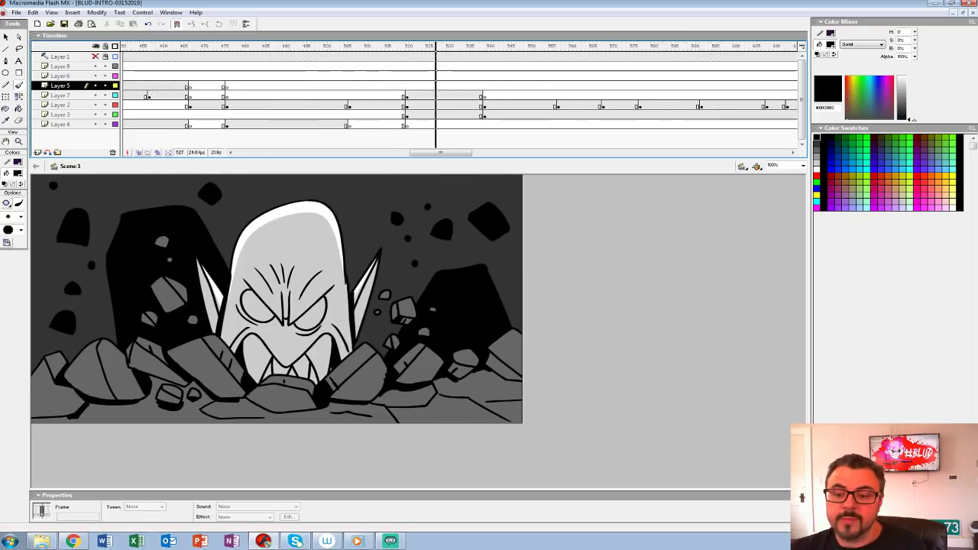
key(Return)
click(371, 86)
key(Return)
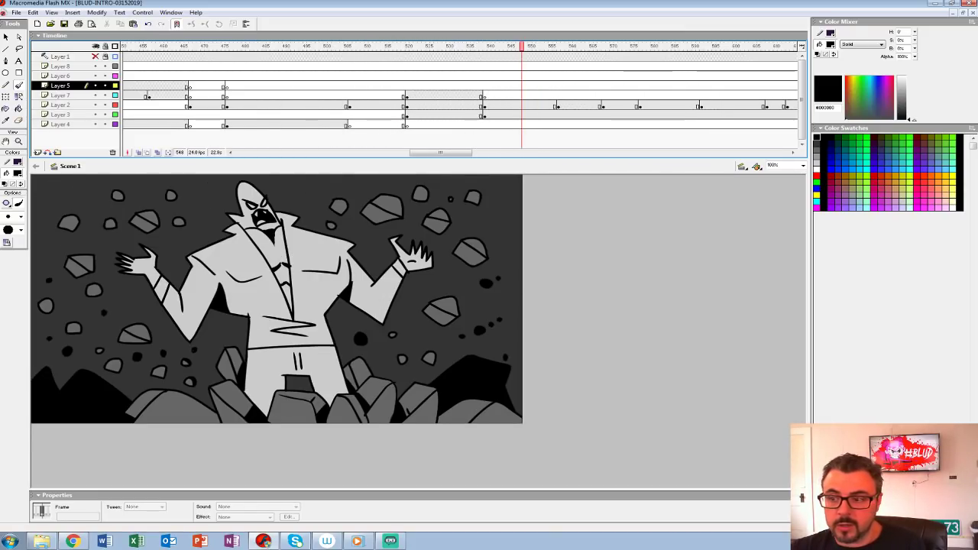
Step: Insert a blank keyframe on Layer 3 at frame 557 to end the background rocks there
click(558, 115)
key(F7)
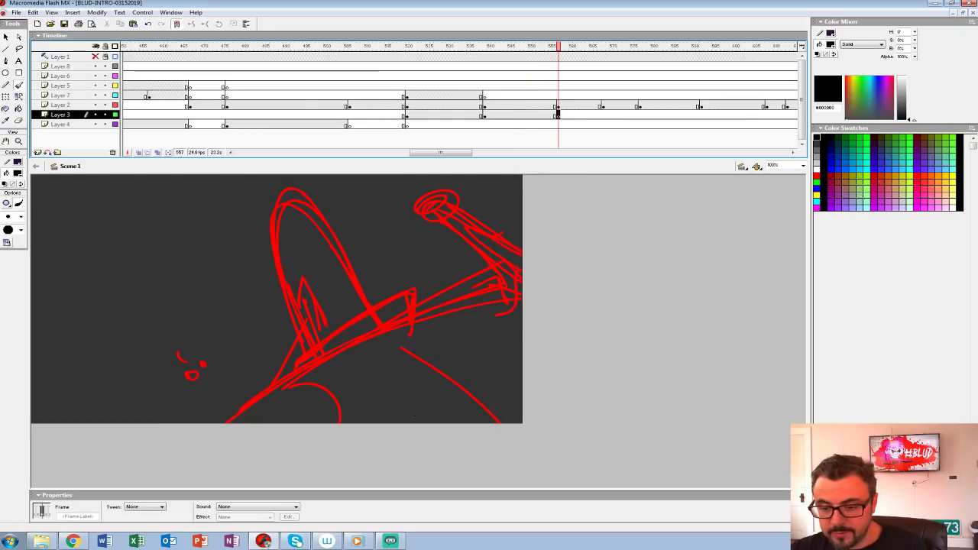
Step: Replay the chase, the red rough sketch and the emerging head shots to examine their timing
click(238, 86)
key(Return)
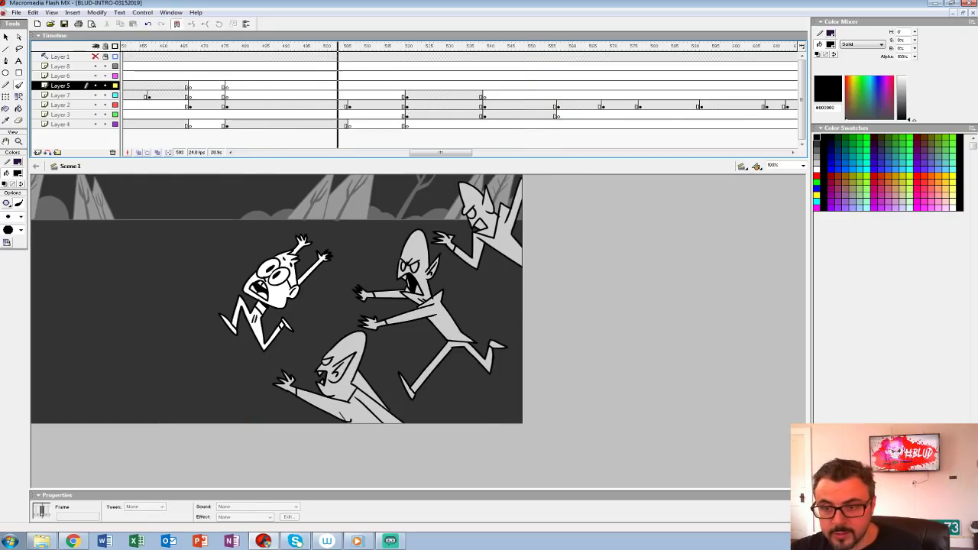
key(Return)
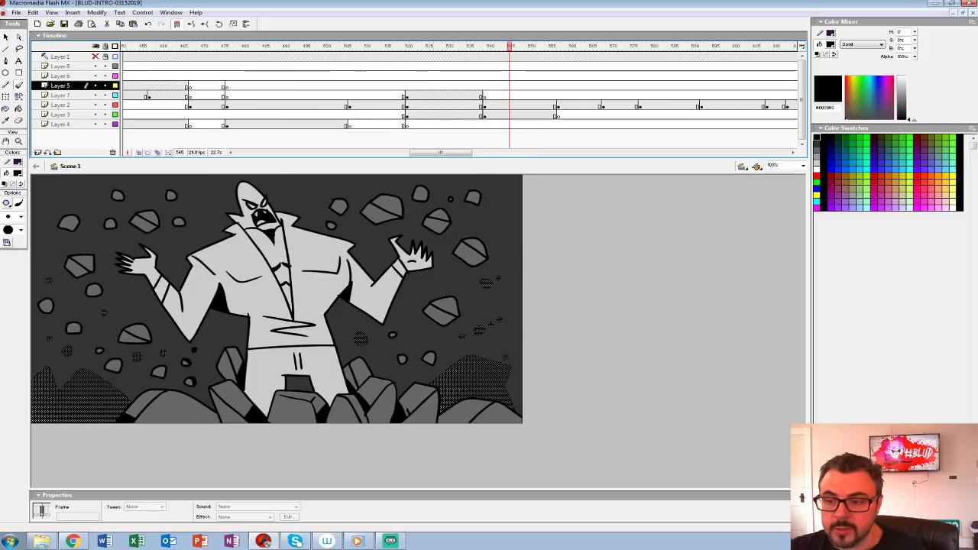
click(337, 95)
key(Return)
click(358, 105)
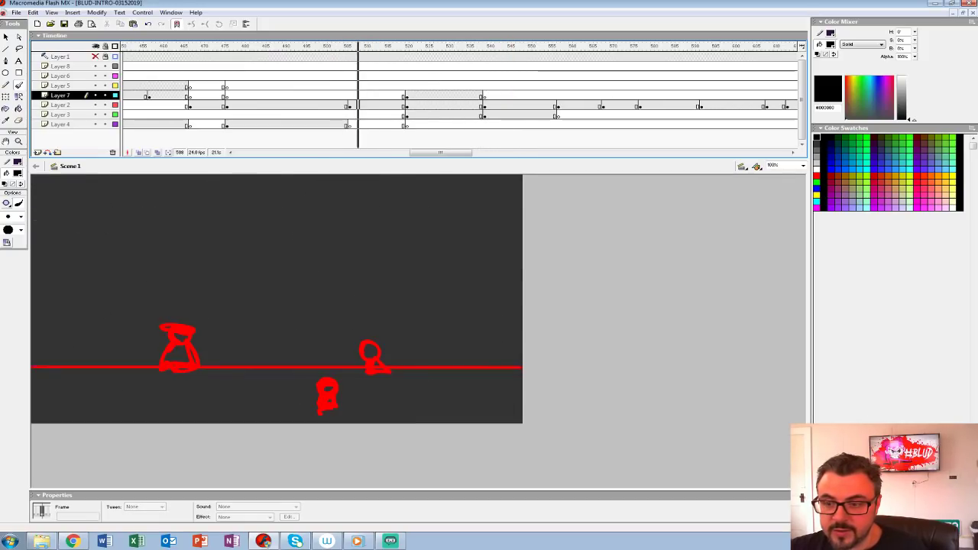
click(354, 105)
key(Return)
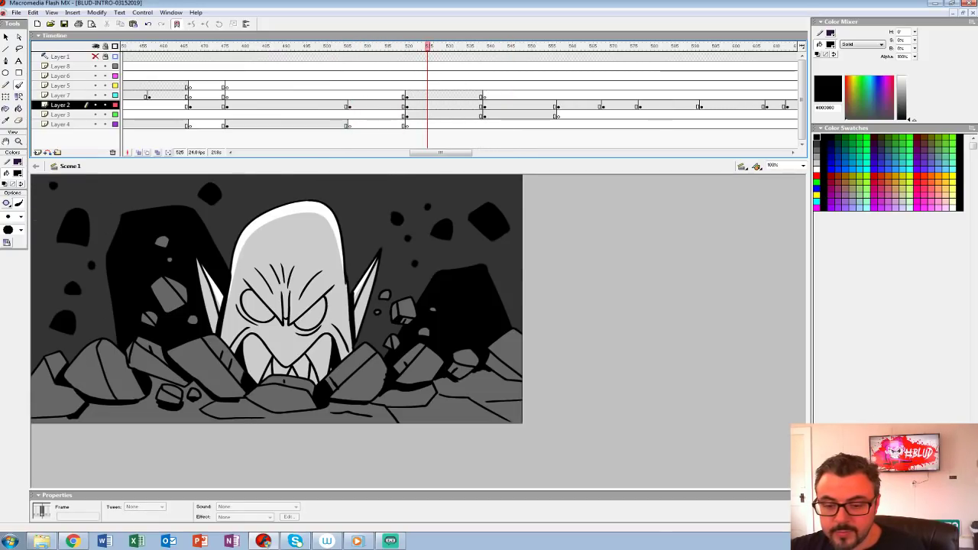
click(353, 105)
key(Return)
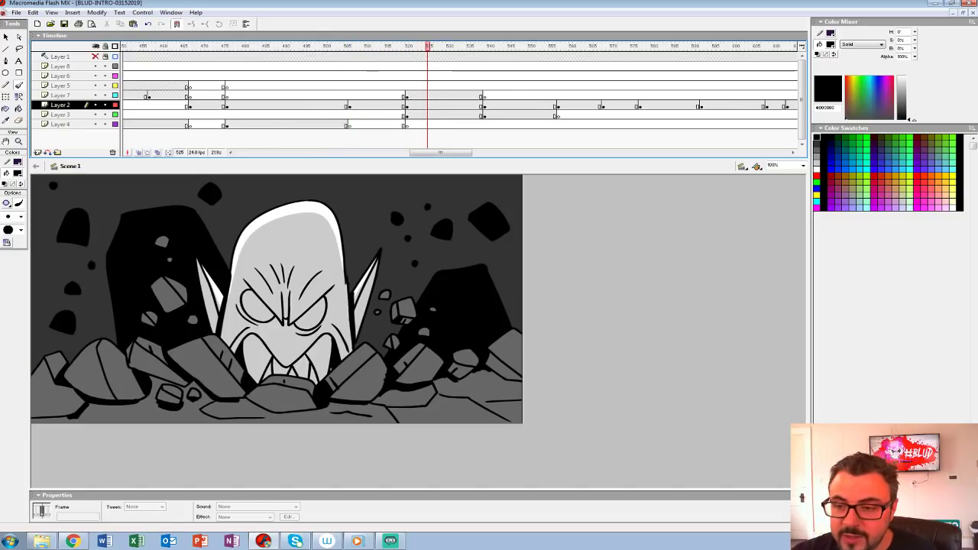
Step: Insert a blank keyframe on Layer 5 at frame 520 and set the brush colour to white
click(407, 85)
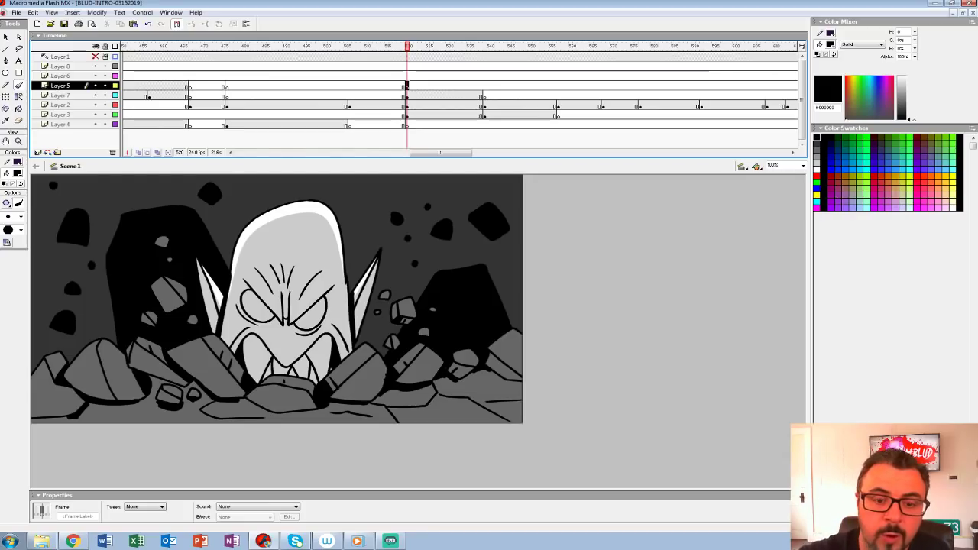
key(b)
click(18, 173)
click(5, 218)
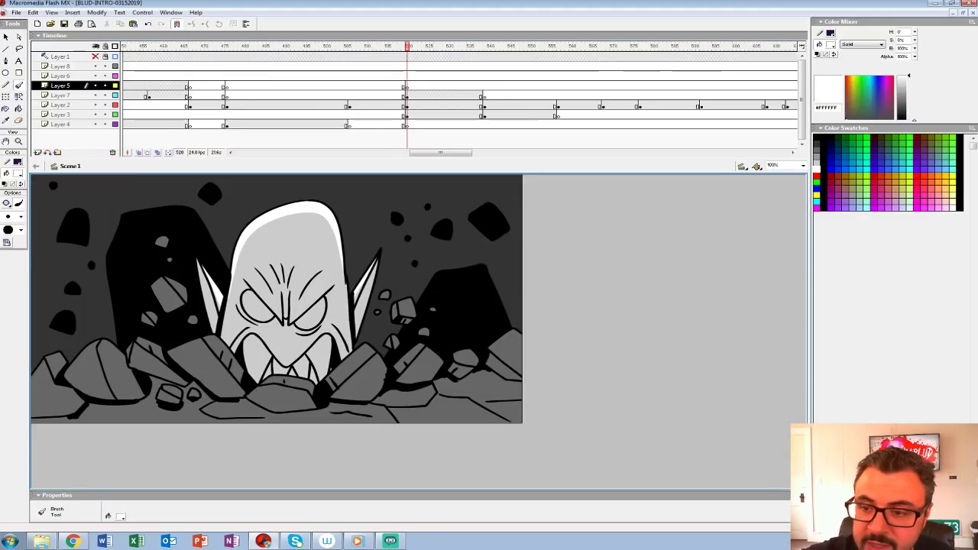
Step: Try painting short white strokes above the three red sketched objects at frame 506 on Layer 6, and undo them
click(353, 96)
click(350, 76)
drag(182, 296, 181, 311)
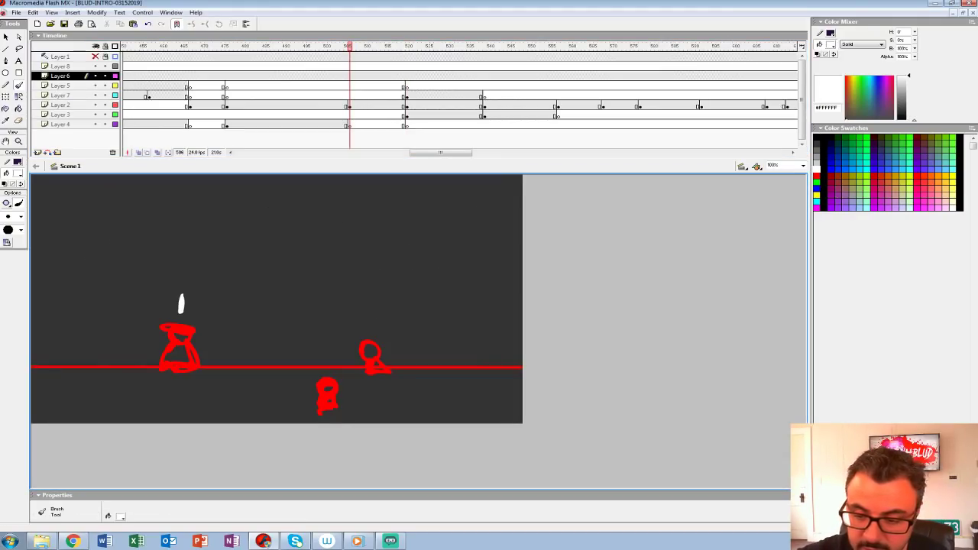
drag(366, 307, 366, 321)
drag(330, 357, 328, 372)
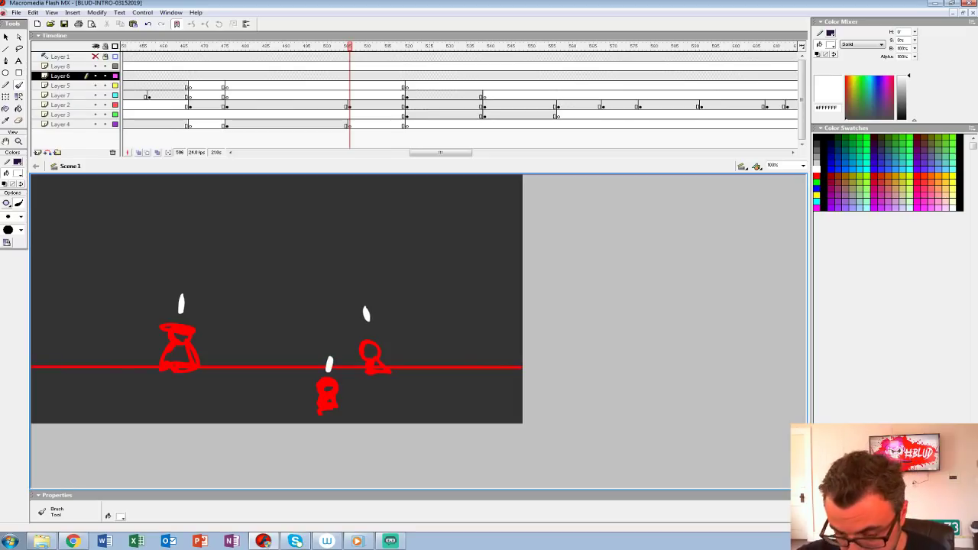
key(ctrl+z)
key(ctrl+z)
key(ctrl+z)
Step: Add a keyframe on Layer 6 at frame 520 with loose white rough shapes left of the face, above the right-hand floating block and on the foreground ground
click(408, 76)
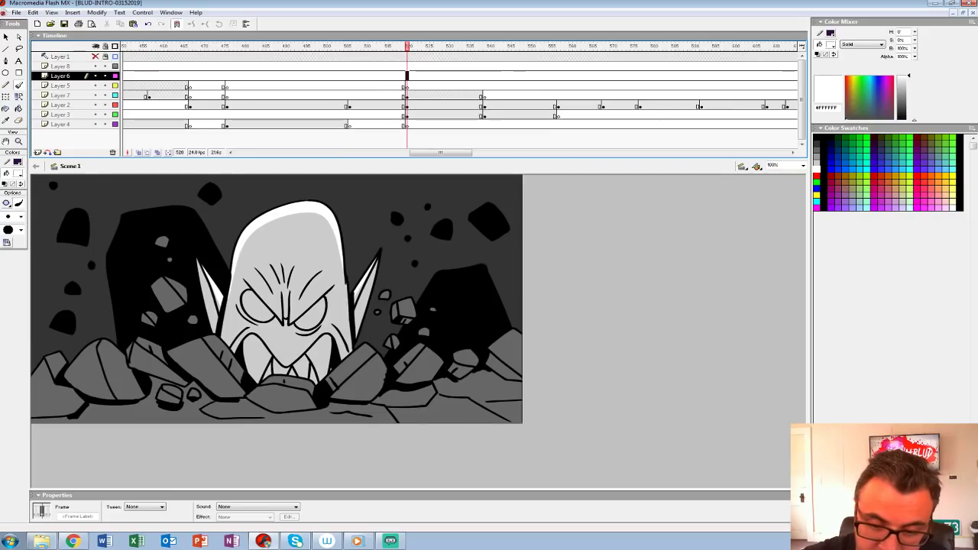
mouse_move(160, 334)
mouse_down()
mouse_move(191, 353)
mouse_move(179, 372)
mouse_move(191, 356)
mouse_up()
mouse_move(197, 357)
mouse_down()
mouse_move(193, 374)
mouse_move(175, 377)
mouse_up()
click(399, 76)
click(407, 75)
key(F6)
click(399, 75)
click(407, 76)
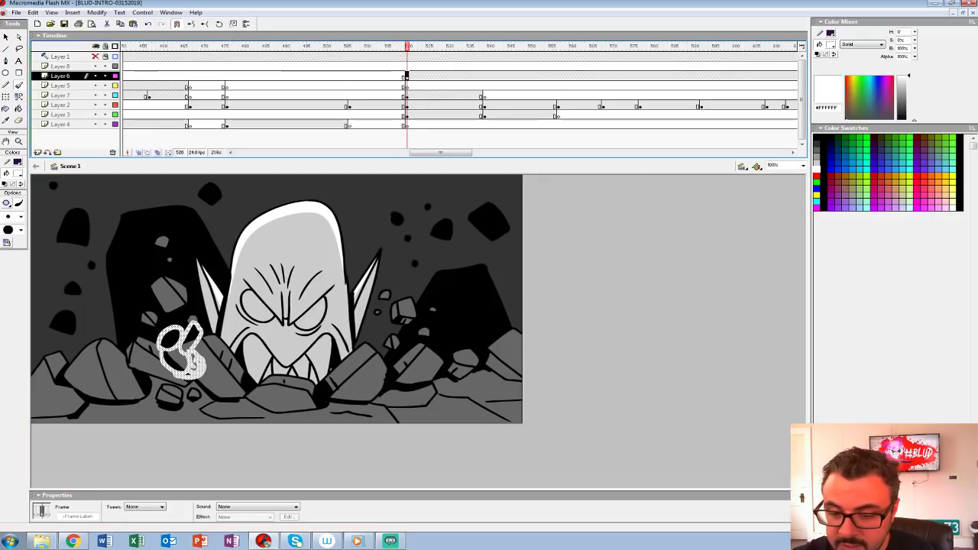
click(399, 75)
click(407, 75)
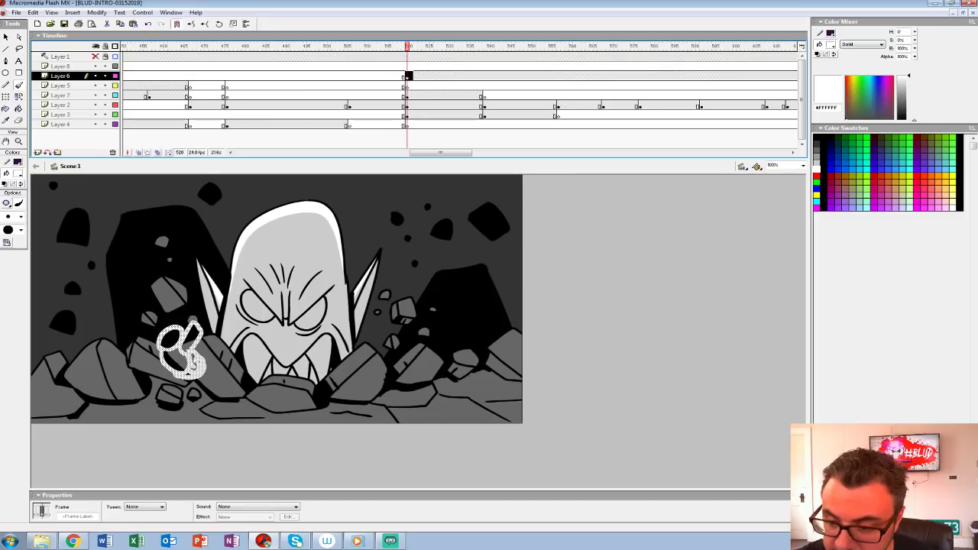
mouse_move(400, 300)
mouse_down()
mouse_move(403, 276)
mouse_move(406, 298)
mouse_up()
mouse_move(373, 395)
mouse_down()
mouse_move(350, 411)
mouse_move(376, 415)
mouse_up()
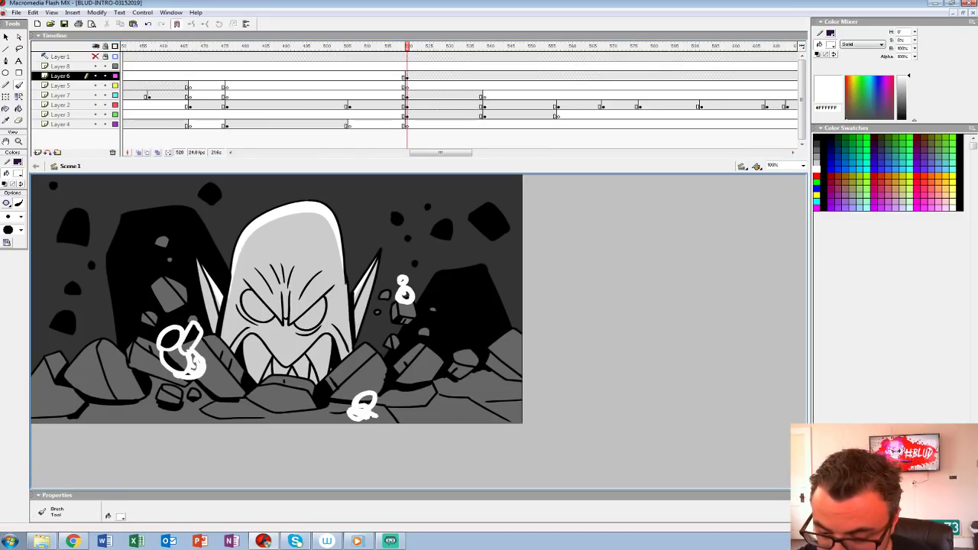
Step: Insert a blank keyframe on Layer 6 at frame 539 and paint three small white blobs on the rocks flanking the risen figure
click(383, 67)
key(Return)
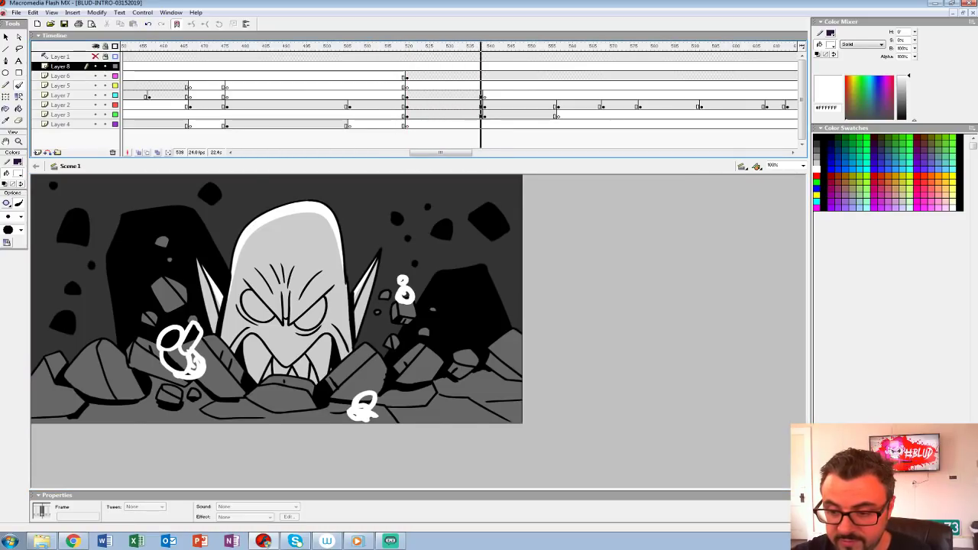
key(Return)
click(484, 76)
key(F7)
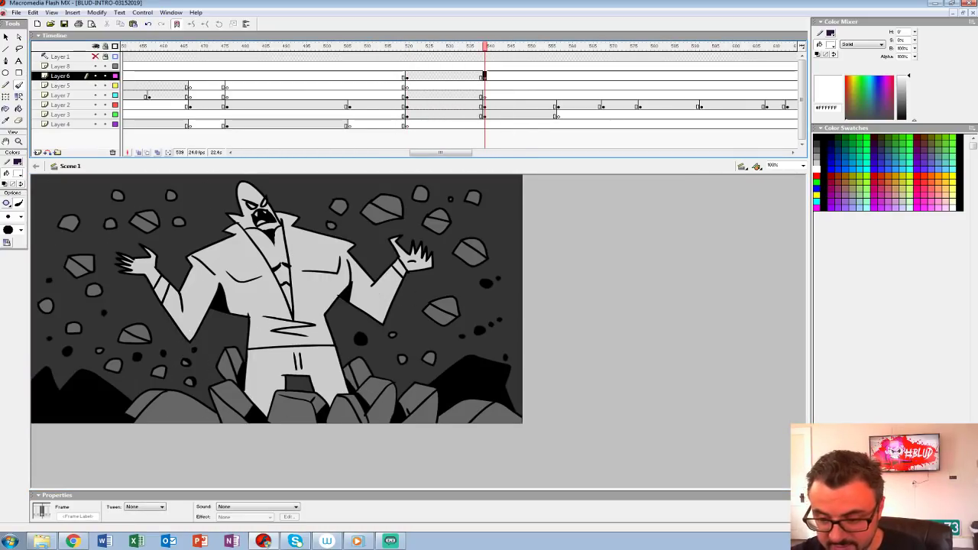
click(432, 400)
drag(386, 397, 388, 390)
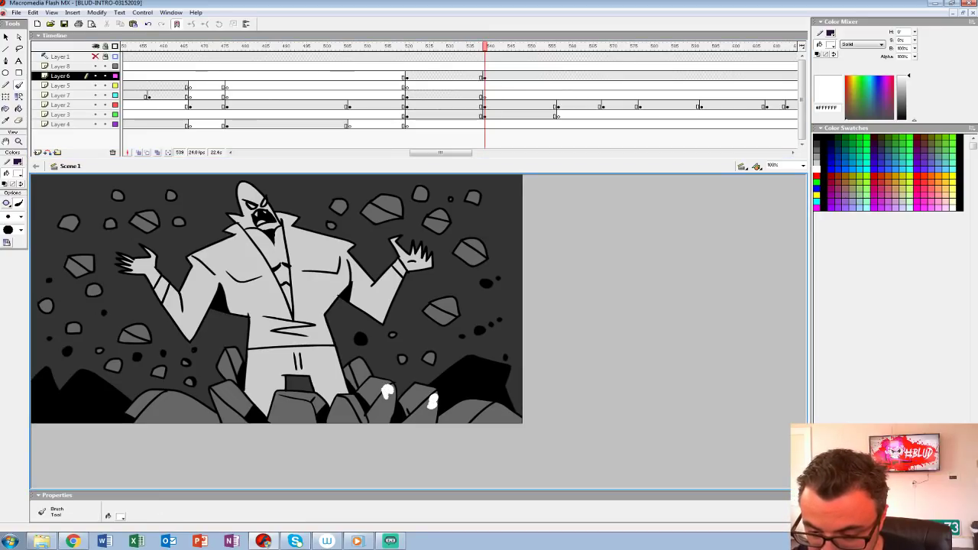
drag(215, 392, 212, 406)
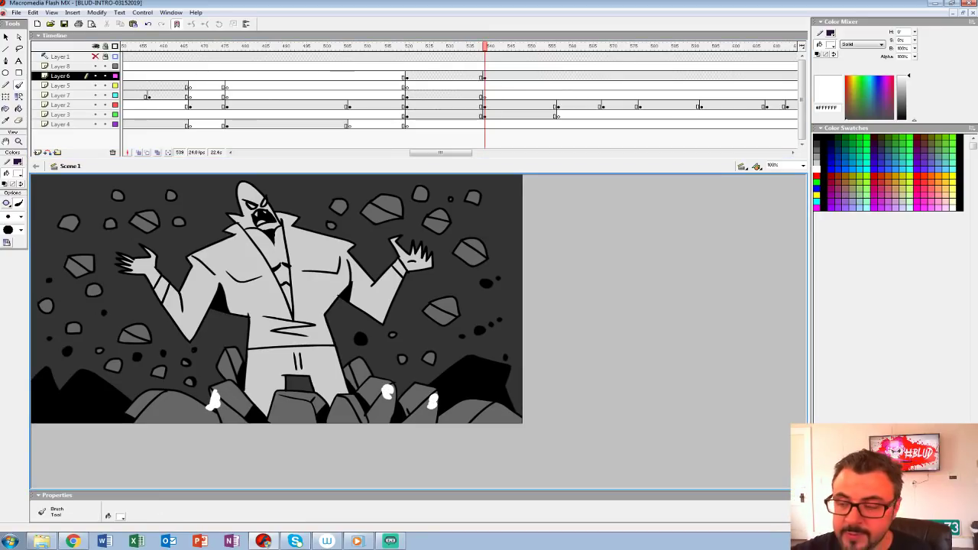
Step: Replay the emerging head and risen figure shots, and end the white shapes with a blank Layer 6 keyframe at frame 557
click(386, 66)
key(Return)
key(Return)
click(391, 67)
key(Return)
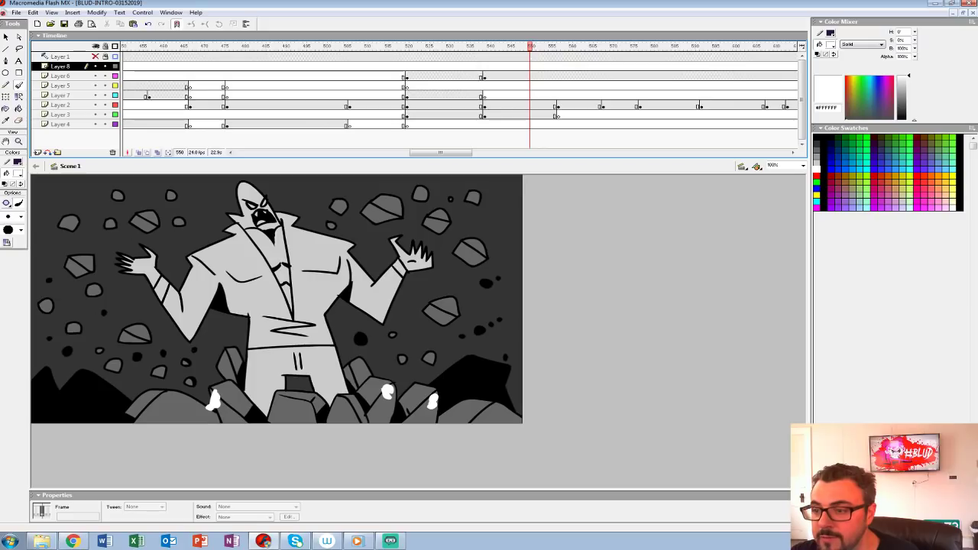
click(557, 76)
key(F7)
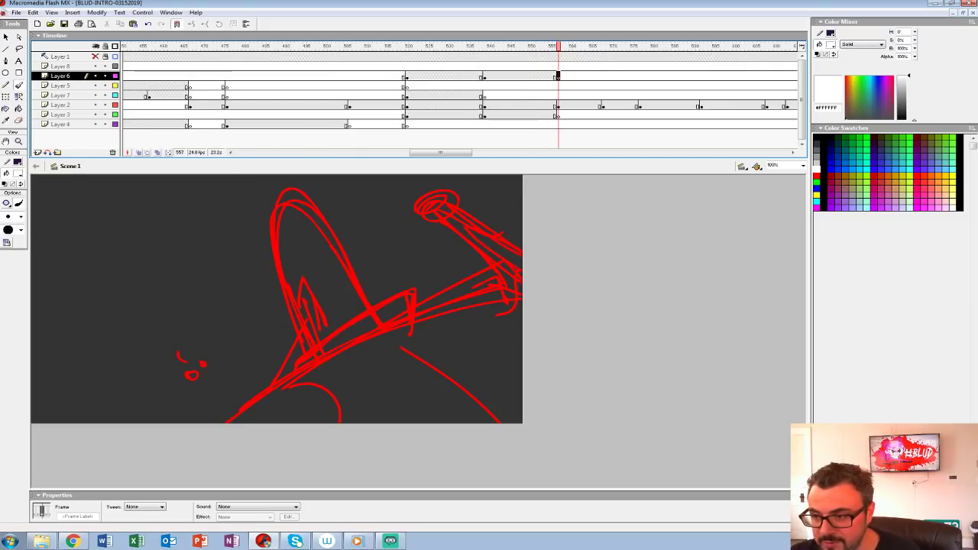
Step: Insert a blank keyframe on Layer 2 at frame 558, show the red sketch through onion skinning and set the brush colour to black
click(561, 105)
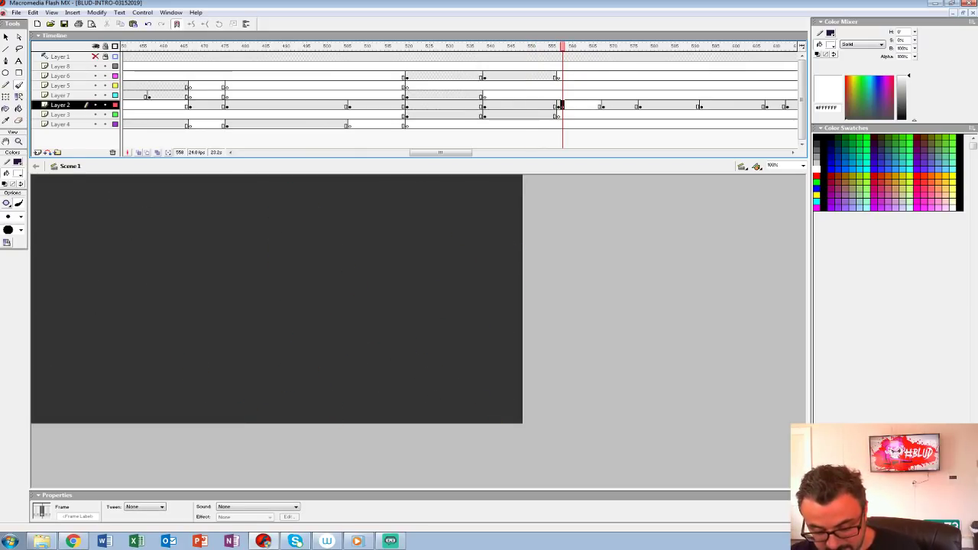
key(ctrl+2)
mouse_move(413, 328)
mouse_down()
mouse_move(359, 303)
mouse_move(403, 301)
mouse_move(382, 328)
mouse_up()
click(138, 152)
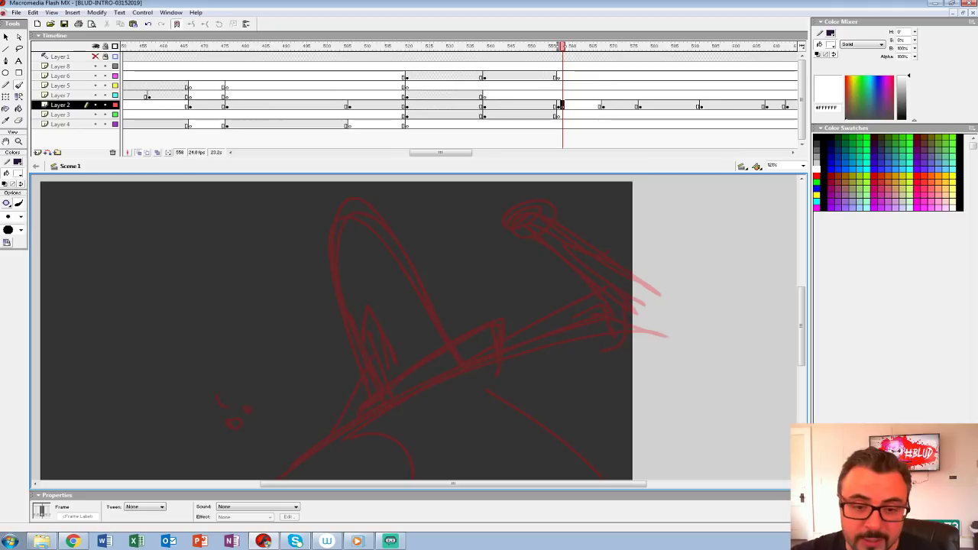
drag(416, 352, 398, 307)
click(18, 173)
click(4, 195)
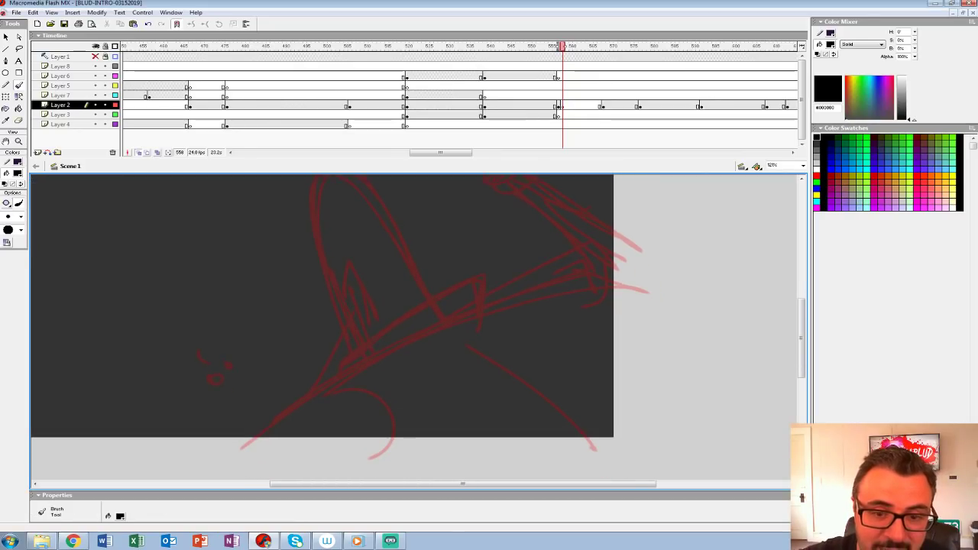
click(561, 105)
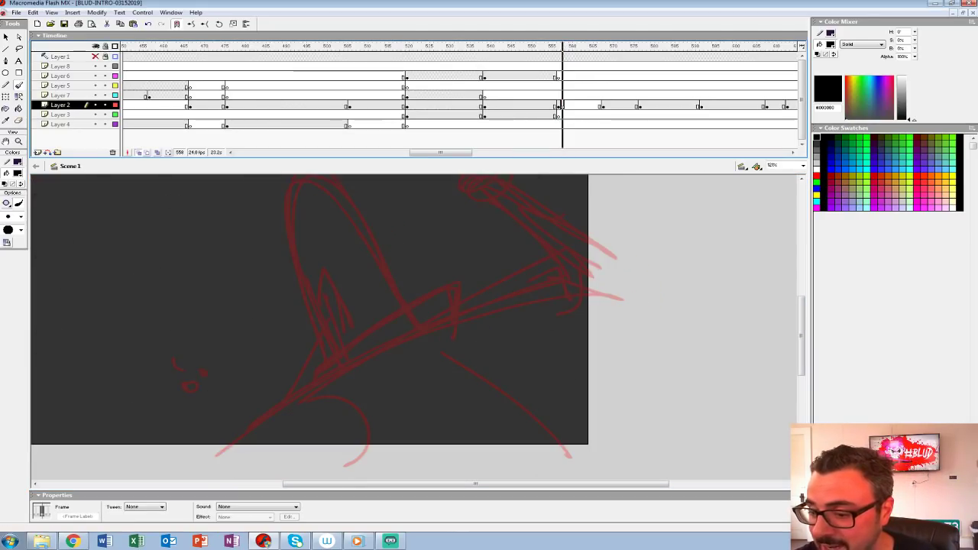
Step: Ink the collar's long upper edge and pointed end in black over the red sketch at 200% zoom
drag(458, 158, 458, 126)
drag(428, 298, 431, 326)
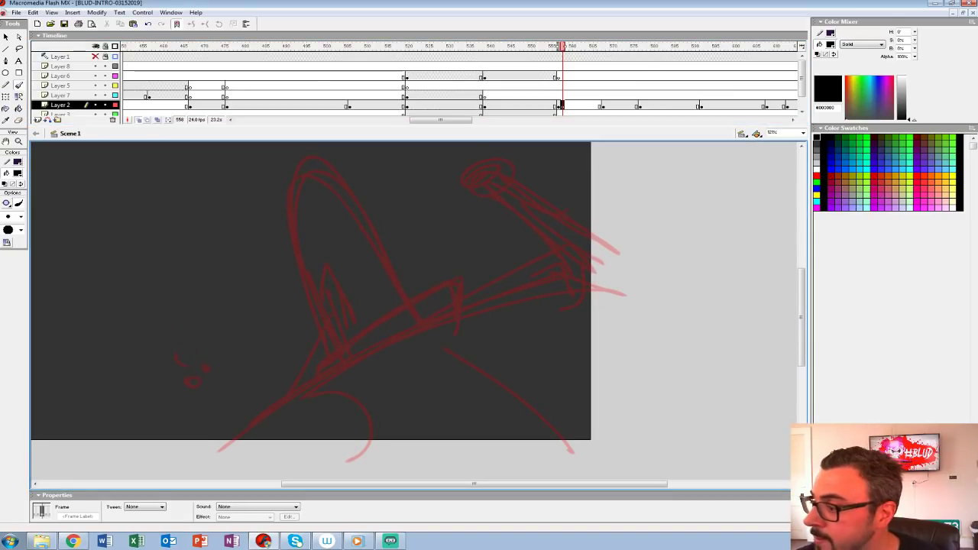
text(200)
key(Return)
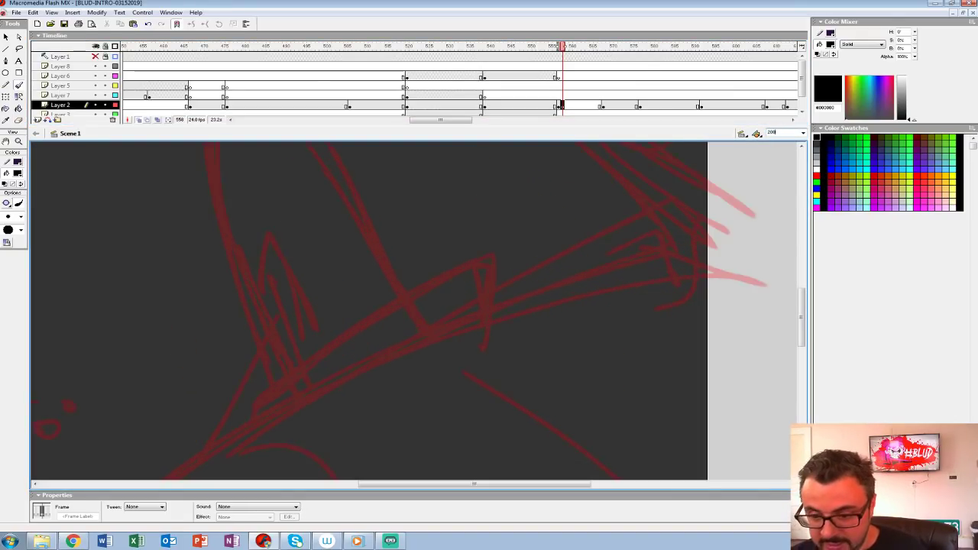
drag(431, 325, 480, 308)
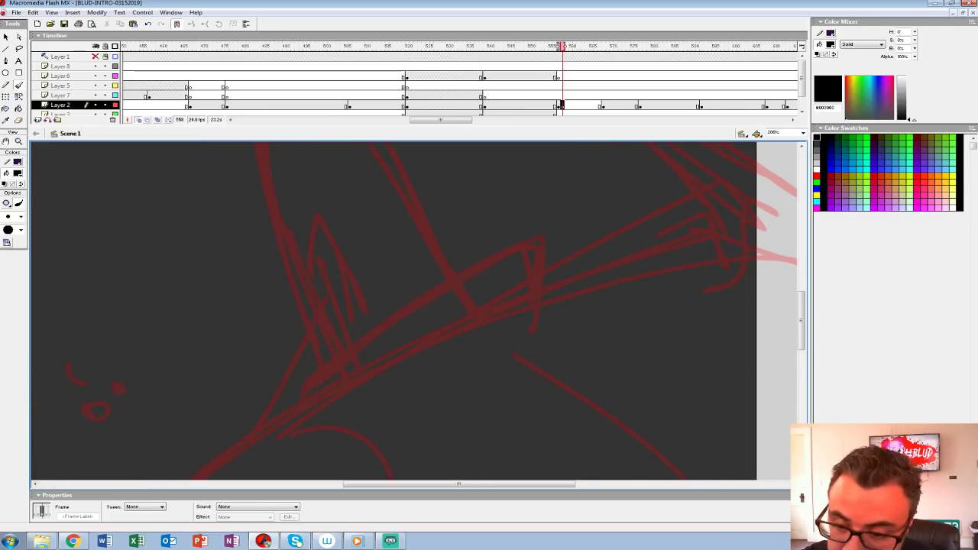
drag(566, 105, 562, 105)
drag(428, 305, 414, 312)
drag(301, 202, 296, 279)
key(ctrl+z)
drag(428, 306, 387, 274)
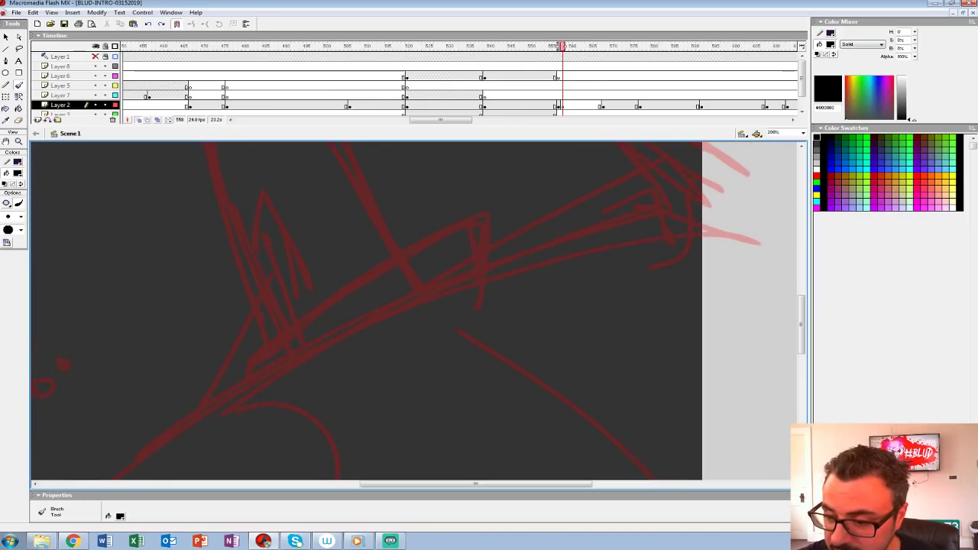
mouse_move(479, 259)
mouse_down()
mouse_move(491, 206)
mouse_move(233, 363)
mouse_up()
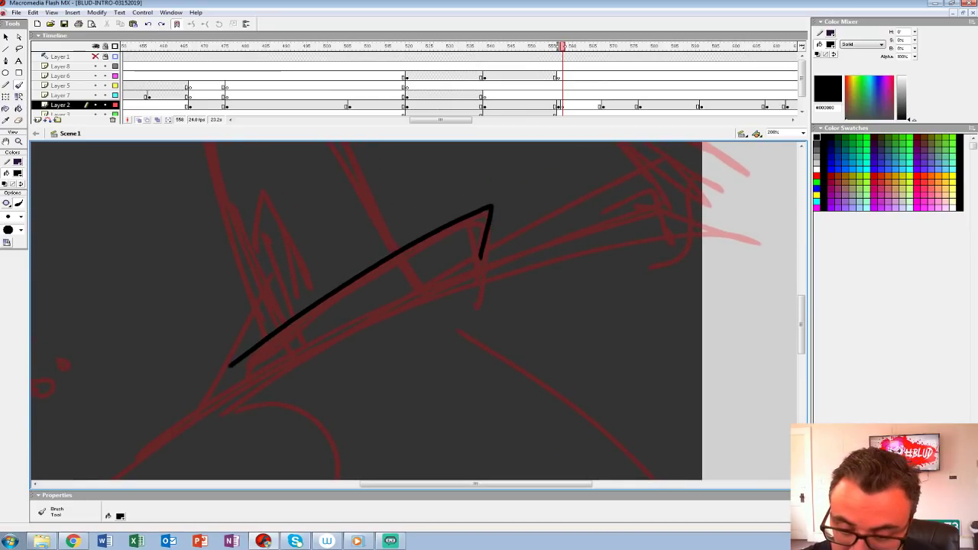
Step: Ink the pointed ear with its inner curve and the left outline of the figure's tall head
drag(382, 268, 390, 334)
mouse_move(260, 317)
mouse_down()
mouse_move(284, 291)
mouse_move(277, 375)
mouse_up()
drag(275, 286, 295, 365)
drag(344, 298, 382, 386)
mouse_move(272, 169)
mouse_down()
mouse_move(250, 215)
mouse_move(270, 404)
mouse_move(294, 374)
mouse_up()
key(ctrl+z)
mouse_move(282, 166)
mouse_down()
mouse_move(246, 243)
mouse_move(269, 413)
mouse_move(294, 378)
mouse_up()
drag(305, 381, 277, 274)
Step: Redraw the face contour in front of the ear and ink the dome of the head down to the collar
drag(245, 307, 262, 288)
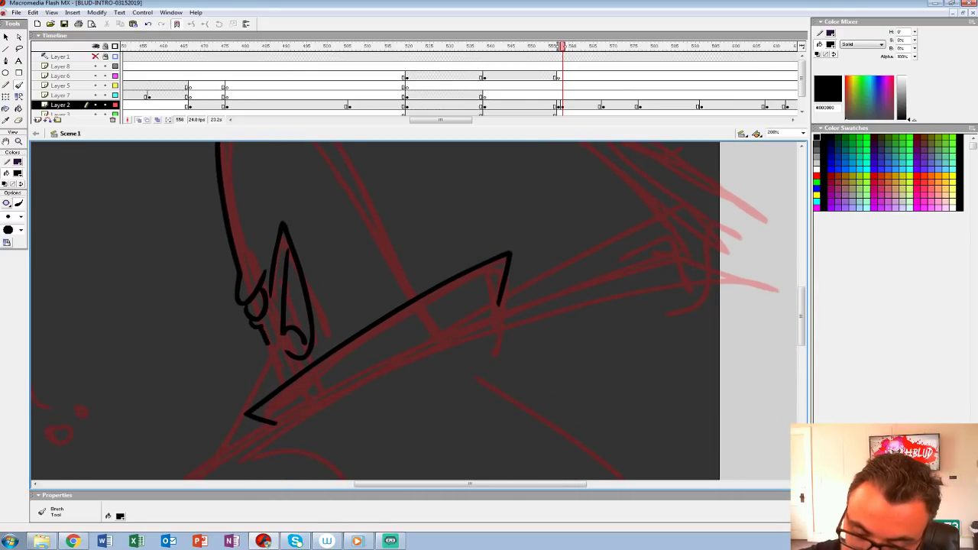
key(ctrl+z)
key(ctrl+z)
mouse_move(243, 307)
mouse_down()
mouse_move(263, 292)
mouse_move(256, 367)
mouse_move(269, 345)
mouse_move(288, 377)
mouse_up()
drag(276, 344, 287, 373)
drag(305, 252, 295, 398)
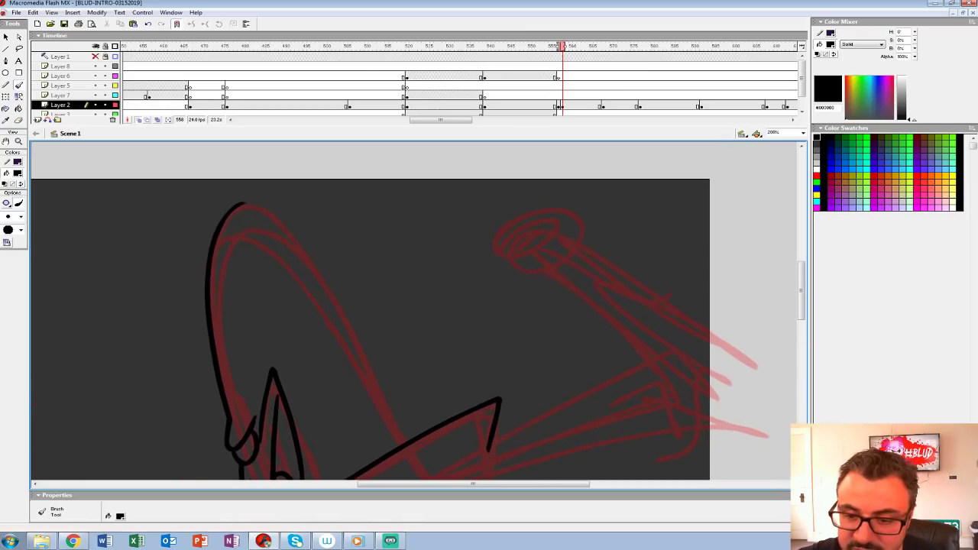
mouse_move(243, 203)
mouse_down()
mouse_move(277, 225)
mouse_move(403, 444)
mouse_up()
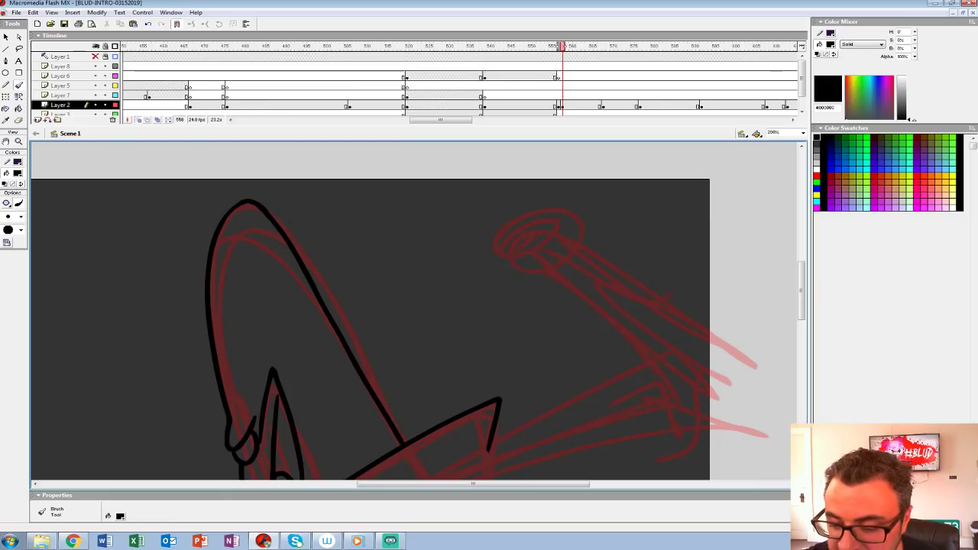
drag(382, 412, 447, 244)
mouse_move(443, 344)
mouse_down()
mouse_move(435, 255)
mouse_move(387, 280)
mouse_move(421, 271)
mouse_move(413, 277)
mouse_up()
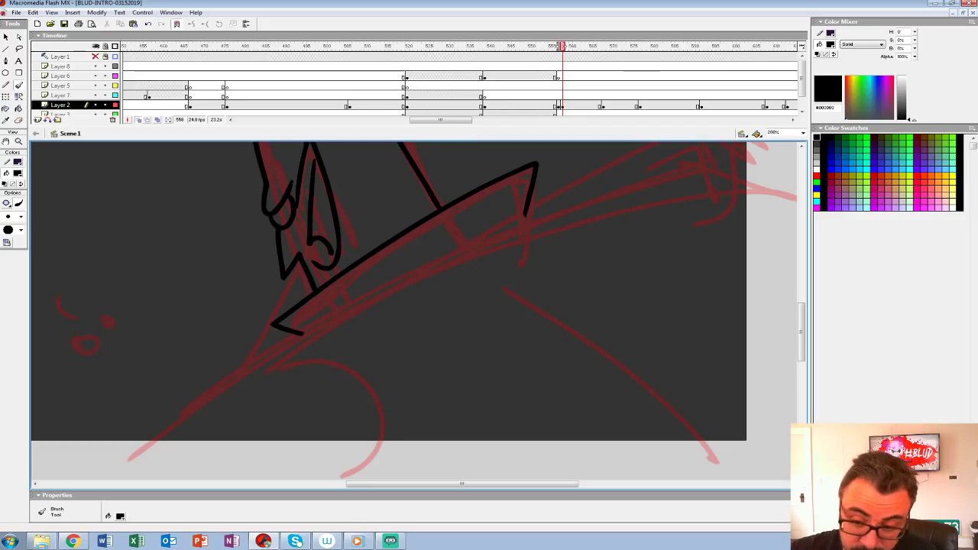
Step: Ink the shoulder line beneath the collar, extending it down past the canvas's lower edge
drag(288, 278, 308, 295)
drag(366, 252, 366, 349)
key(ctrl+z)
mouse_move(367, 305)
mouse_down()
mouse_move(348, 355)
mouse_move(318, 306)
mouse_move(343, 316)
mouse_up()
drag(358, 296, 336, 309)
mouse_move(344, 321)
mouse_down()
mouse_move(402, 235)
mouse_move(346, 249)
mouse_up()
key(ctrl+z)
key(ctrl+z)
mouse_move(336, 306)
mouse_down()
mouse_move(456, 242)
mouse_move(364, 284)
mouse_up()
drag(458, 260, 373, 313)
mouse_move(640, 279)
mouse_down()
mouse_move(648, 307)
mouse_move(611, 197)
mouse_move(375, 298)
mouse_move(579, 207)
mouse_up()
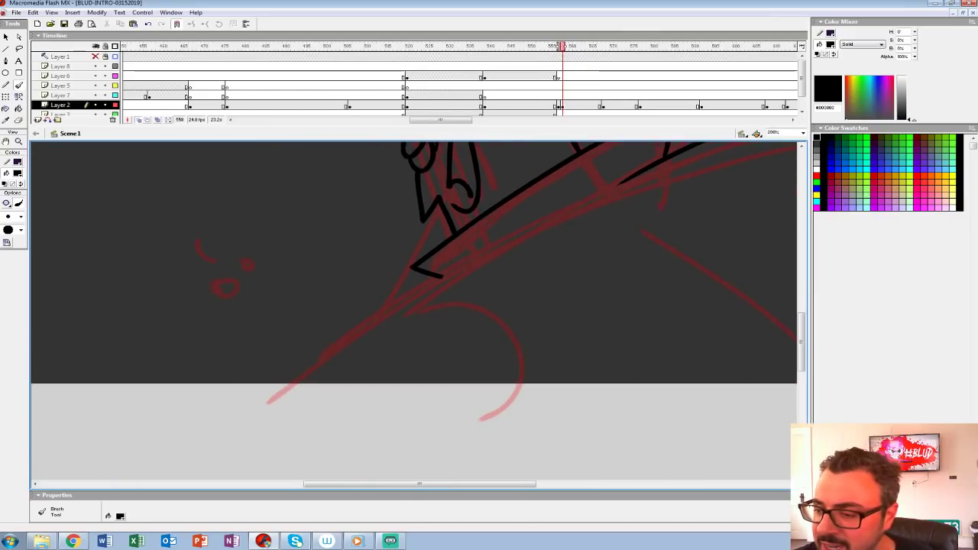
mouse_move(629, 183)
mouse_down()
mouse_move(344, 334)
mouse_move(231, 430)
mouse_up()
Step: Ink the curved fold below the shoulder and the long back line running off the canvas's lower edge
mouse_move(459, 268)
mouse_down()
mouse_move(271, 273)
mouse_move(321, 403)
mouse_move(261, 469)
mouse_up()
drag(474, 267, 210, 303)
drag(175, 261, 427, 480)
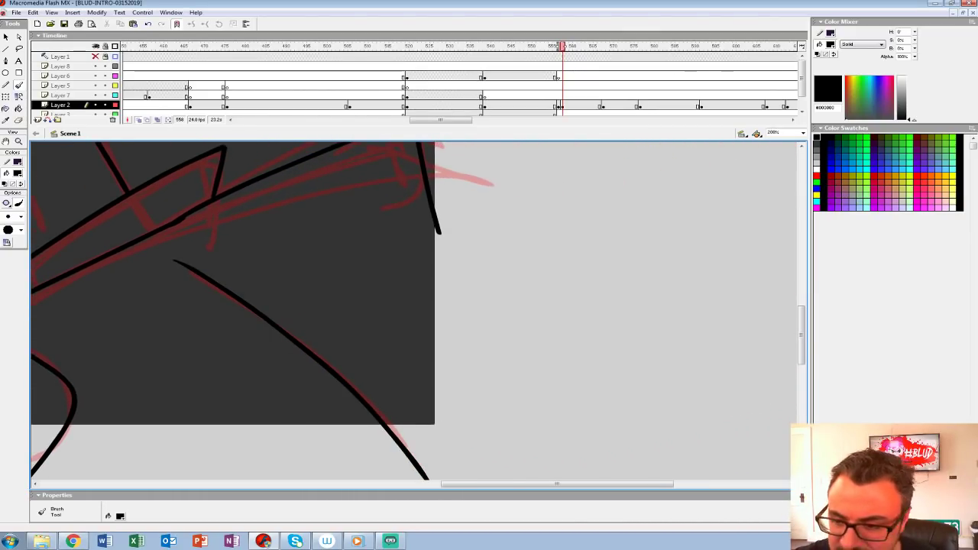
Step: Ink the raised forearm, the cuff line at its wrist and the clenched fist over the red sketch
drag(366, 230, 394, 445)
mouse_move(382, 305)
mouse_down()
mouse_move(408, 374)
mouse_move(334, 322)
mouse_up()
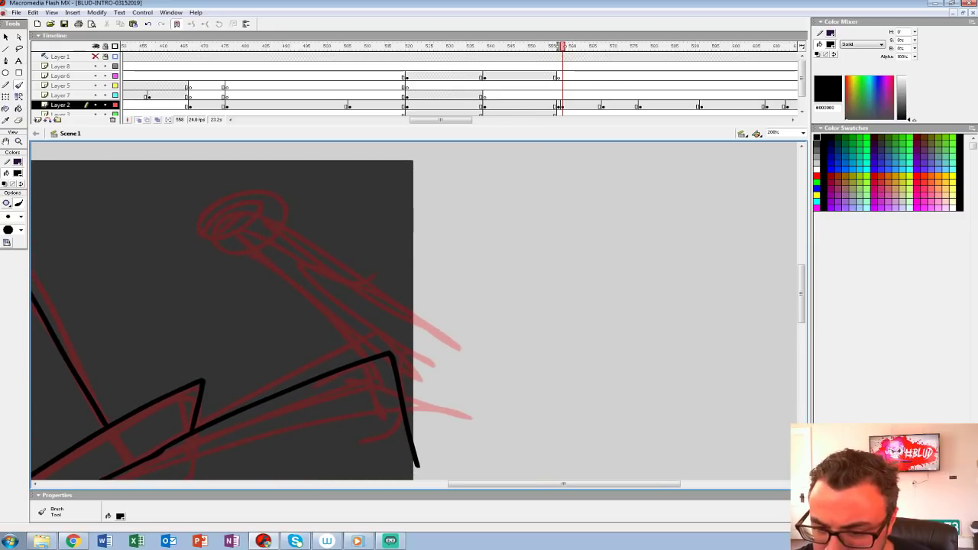
mouse_move(288, 234)
mouse_down()
mouse_move(470, 350)
mouse_move(510, 388)
mouse_up()
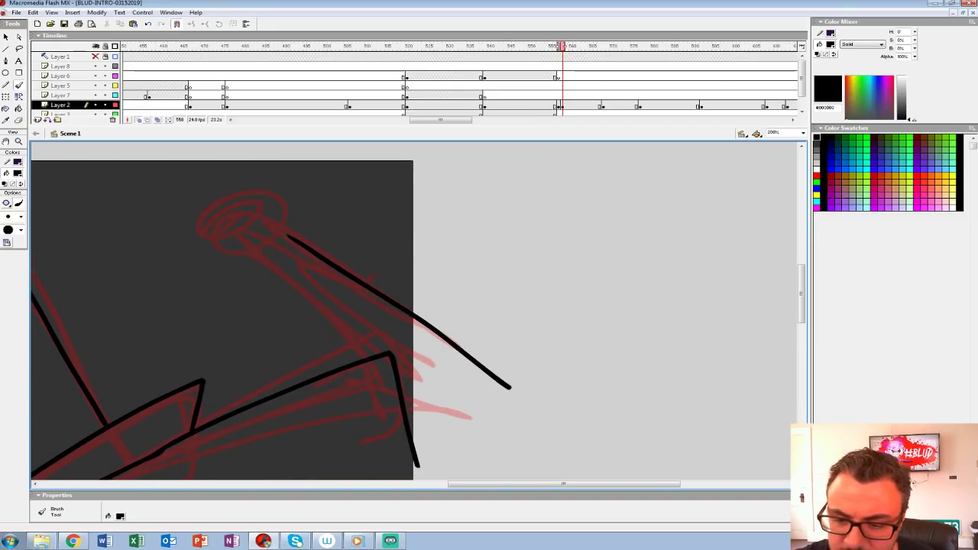
drag(257, 250, 371, 353)
mouse_move(306, 283)
mouse_down()
mouse_move(474, 344)
mouse_move(373, 298)
mouse_up()
key(ctrl+z)
mouse_move(426, 313)
mouse_down()
mouse_move(389, 311)
mouse_move(403, 303)
mouse_move(381, 285)
mouse_move(415, 274)
mouse_up()
mouse_move(404, 264)
mouse_down()
mouse_move(417, 254)
mouse_move(435, 262)
mouse_up()
mouse_move(428, 257)
mouse_down()
mouse_move(451, 256)
mouse_move(453, 296)
mouse_move(532, 160)
mouse_up()
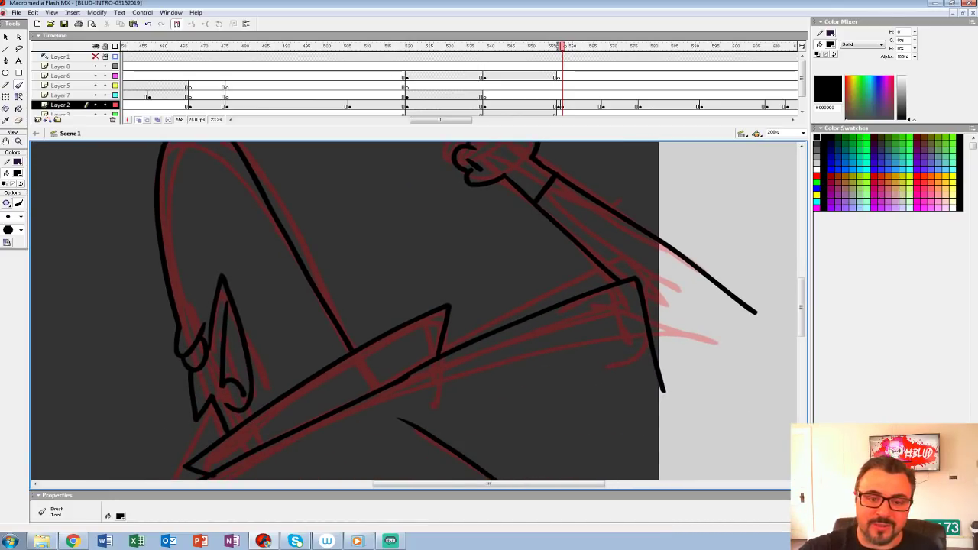
Step: Turn off onion skinning and draw straight pencil lines below and to the right of the canvas across the open outlines
key(z)
alt+click(531, 278)
drag(531, 279, 534, 263)
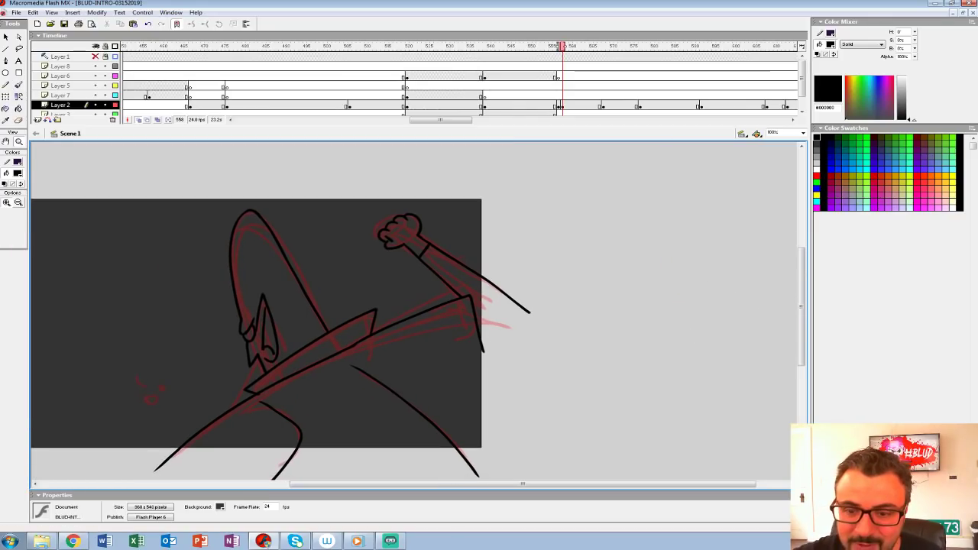
click(138, 120)
drag(412, 313, 407, 290)
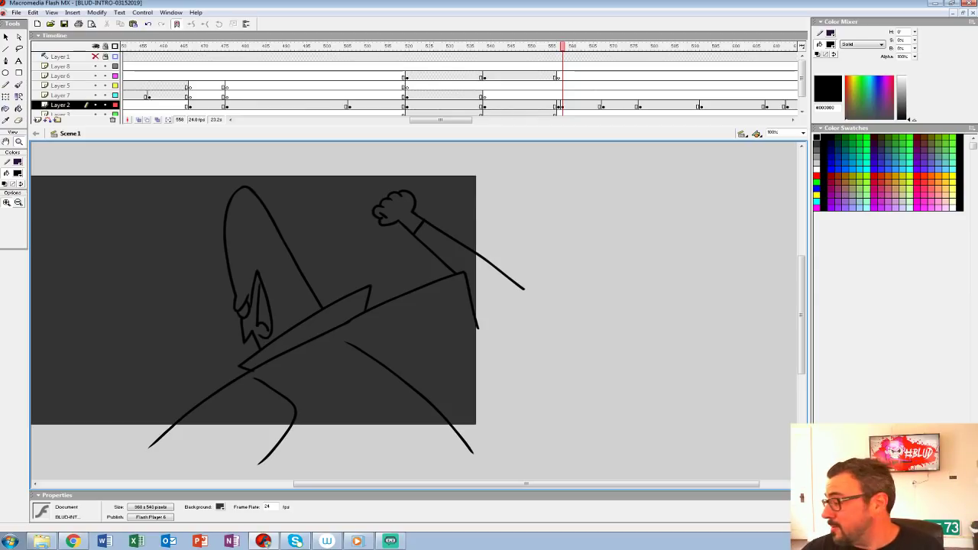
key(y)
drag(120, 436, 515, 435)
drag(499, 224, 499, 480)
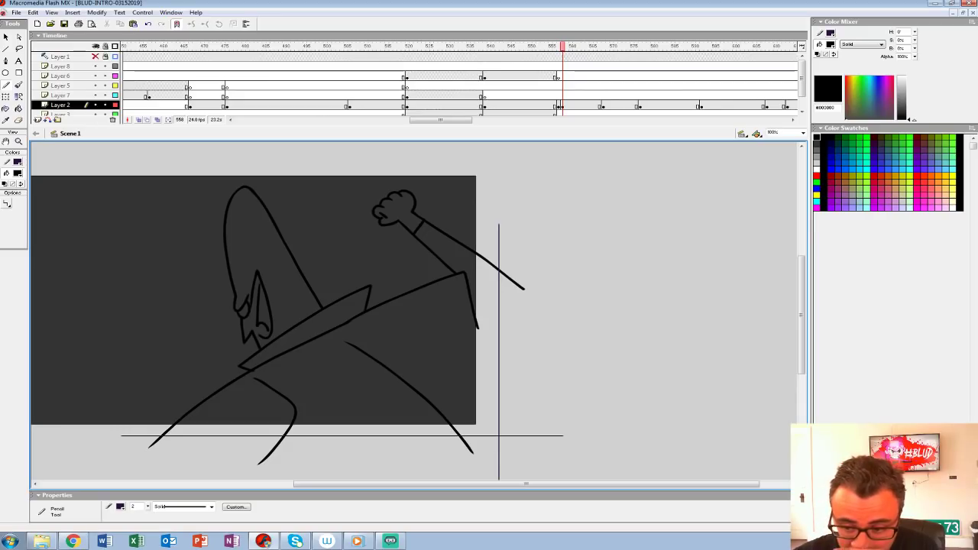
click(17, 173)
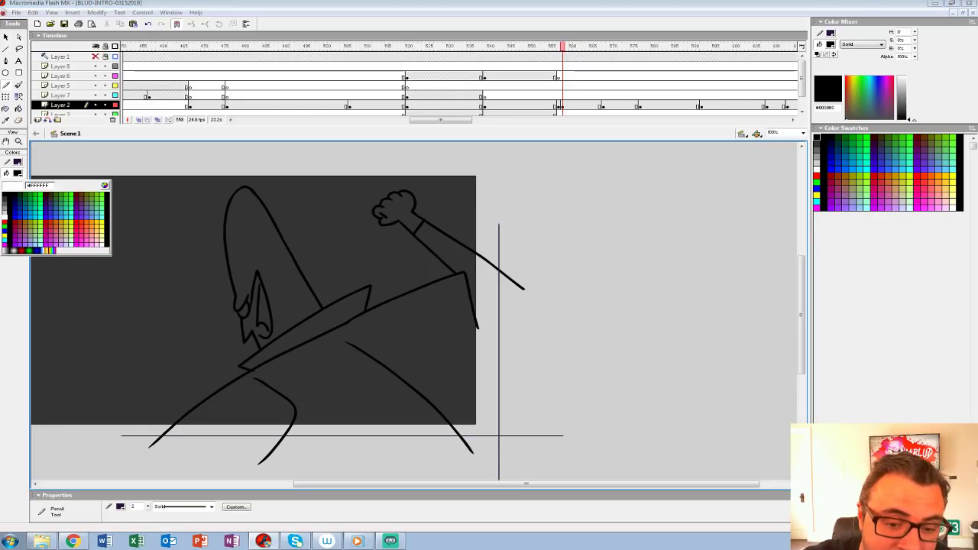
key(Escape)
click(18, 141)
click(340, 265)
mouse_move(340, 265)
mouse_down()
mouse_move(337, 253)
mouse_move(351, 271)
mouse_up()
key(b)
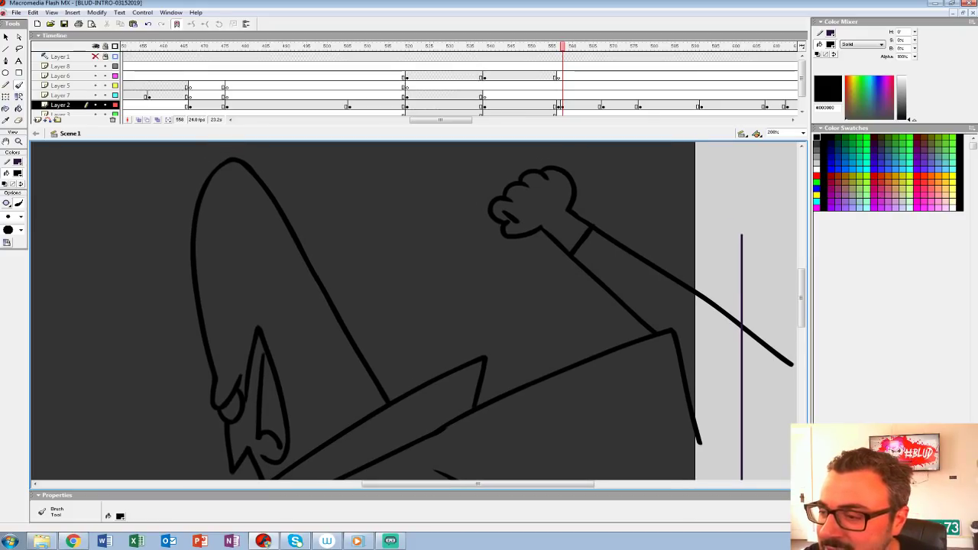
click(560, 105)
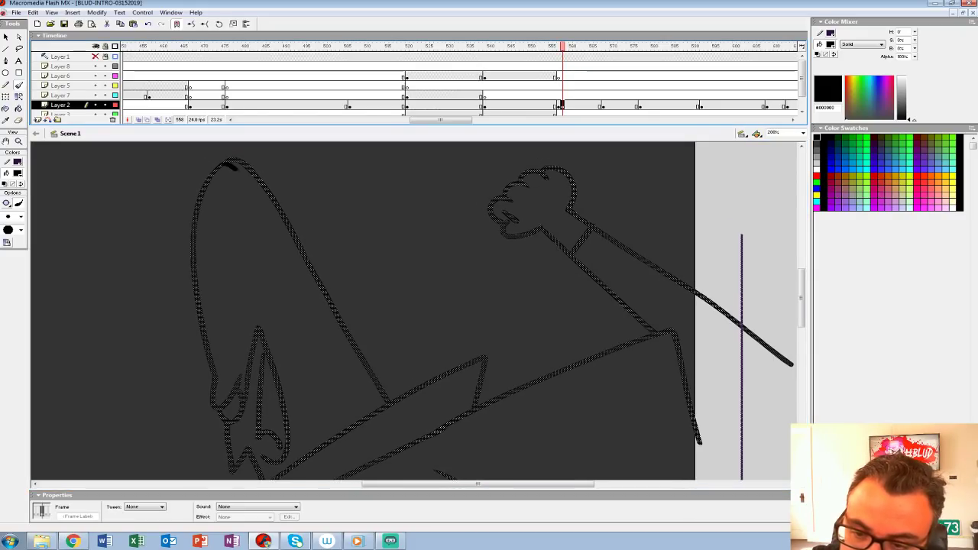
drag(236, 169, 252, 187)
key(ctrl+z)
Step: Brush white highlight edges inside the back of the head, the collar tip and the upper side of the raised arm
click(17, 174)
click(4, 217)
key(ctrl+z)
mouse_move(242, 175)
mouse_down()
mouse_move(377, 413)
mouse_move(325, 394)
mouse_move(242, 302)
mouse_up()
key(ctrl+z)
mouse_move(336, 253)
mouse_down()
mouse_move(324, 306)
mouse_move(257, 432)
mouse_move(172, 433)
mouse_up()
mouse_move(260, 193)
mouse_down()
mouse_move(271, 243)
mouse_move(467, 393)
mouse_move(802, 116)
mouse_move(719, 215)
mouse_move(770, 224)
mouse_move(768, 288)
mouse_up()
Step: Fill the highlight bands on the head, collar tip, fist and forearm with white
key(k)
click(373, 296)
click(483, 312)
mouse_move(634, 217)
mouse_down()
mouse_move(451, 339)
mouse_move(590, 141)
mouse_up()
click(499, 329)
click(394, 240)
click(17, 174)
click(4, 196)
click(19, 85)
drag(254, 309, 281, 329)
key(ctrl+z)
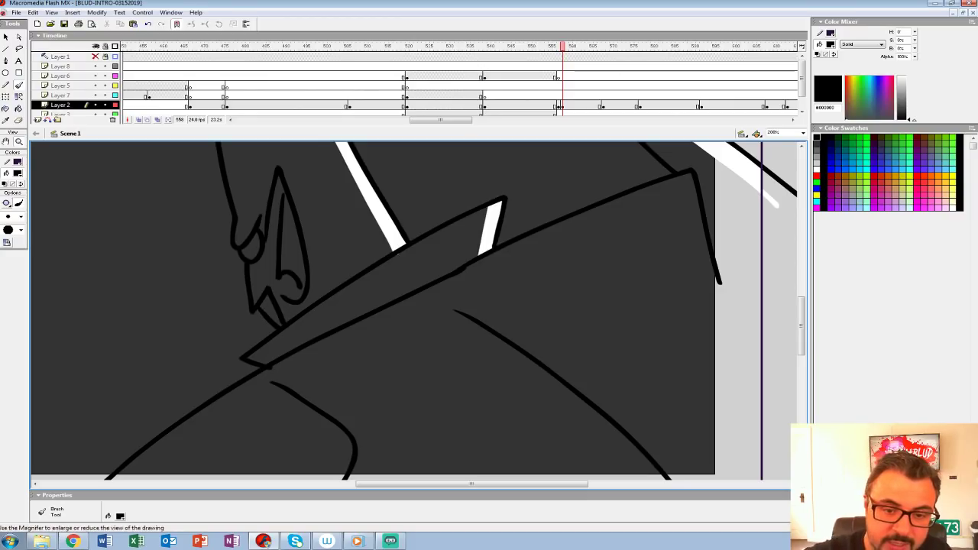
Step: Fill the head, face, collar, cloak and raised arm with light grey #CCCCCC
click(19, 141)
alt+click(414, 249)
drag(414, 249, 279, 248)
click(18, 173)
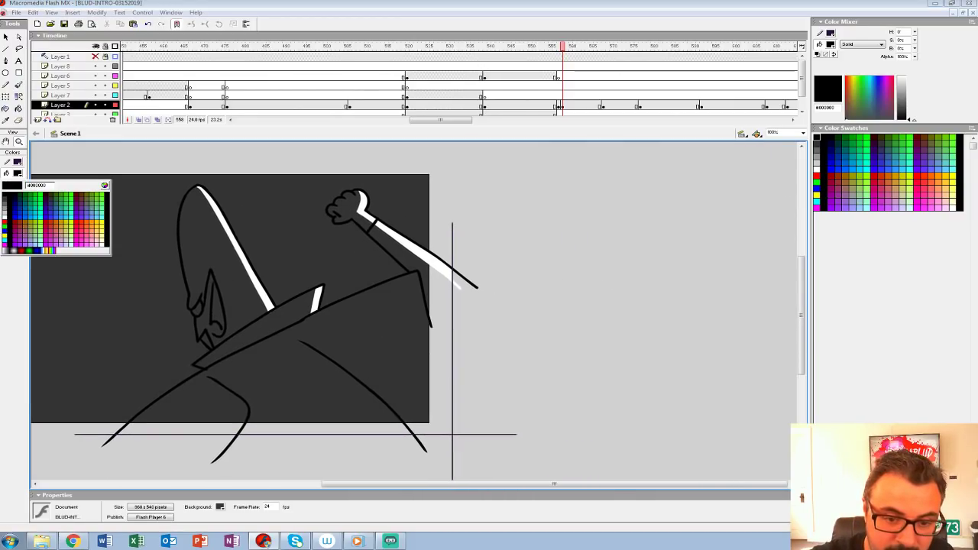
click(4, 213)
click(18, 109)
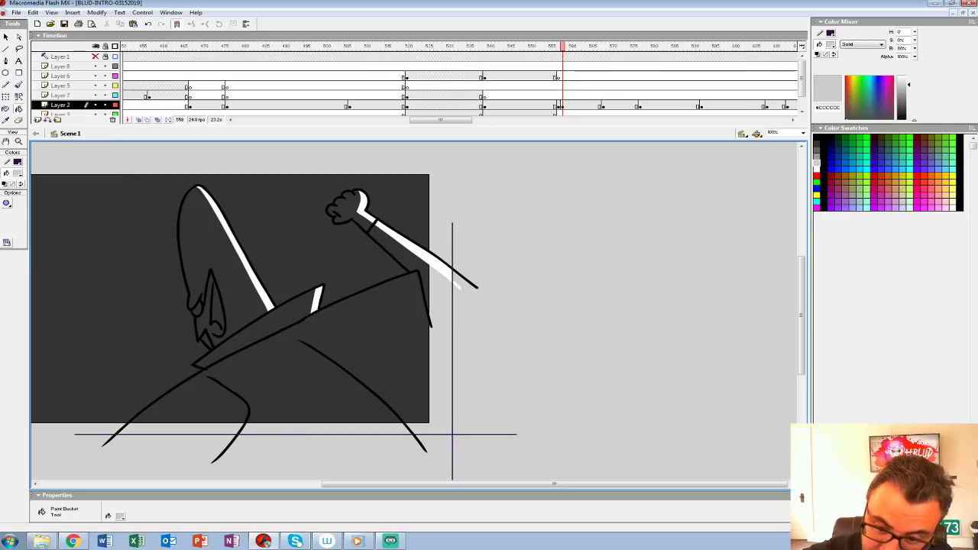
click(202, 244)
click(205, 343)
click(256, 329)
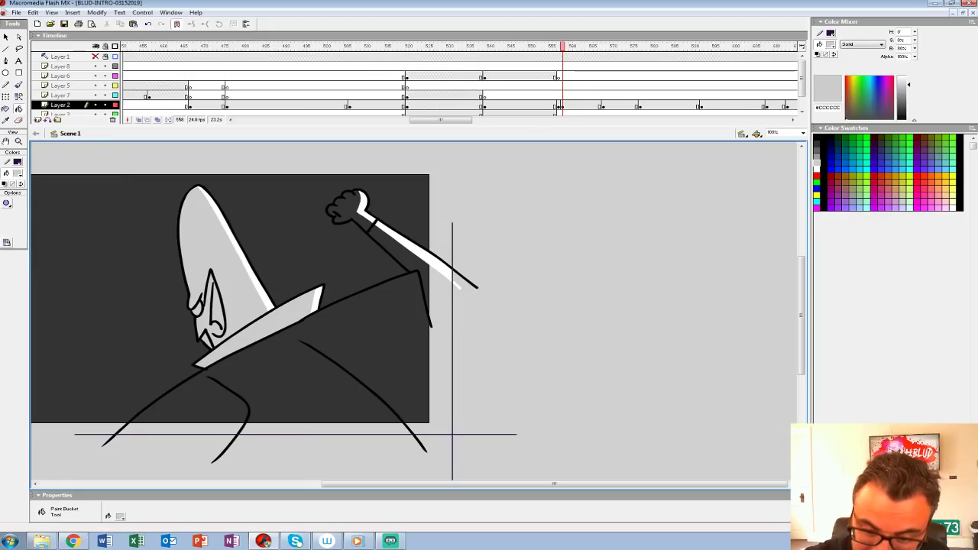
click(294, 362)
click(347, 207)
drag(348, 208, 489, 211)
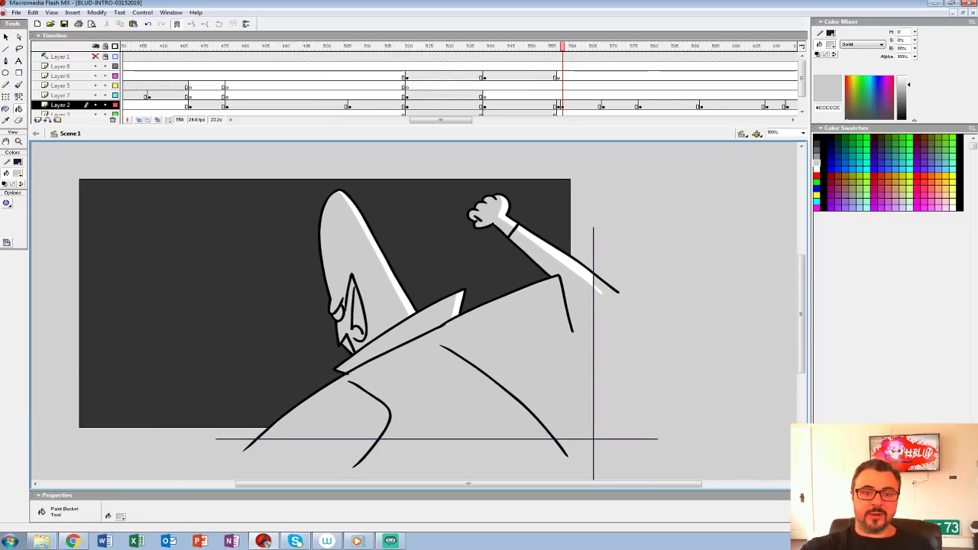
Step: Delete the straight guide lines and trim away the artwork overhanging the canvas's lower and right sides
click(6, 36)
click(594, 357)
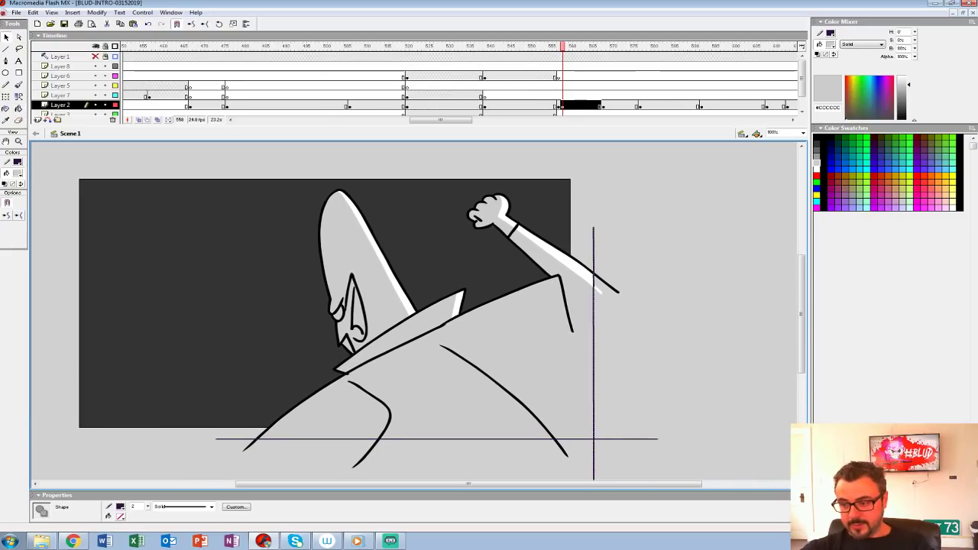
key(Delete)
click(580, 439)
key(Delete)
drag(201, 470, 664, 429)
key(Delete)
drag(679, 197, 591, 451)
key(Delete)
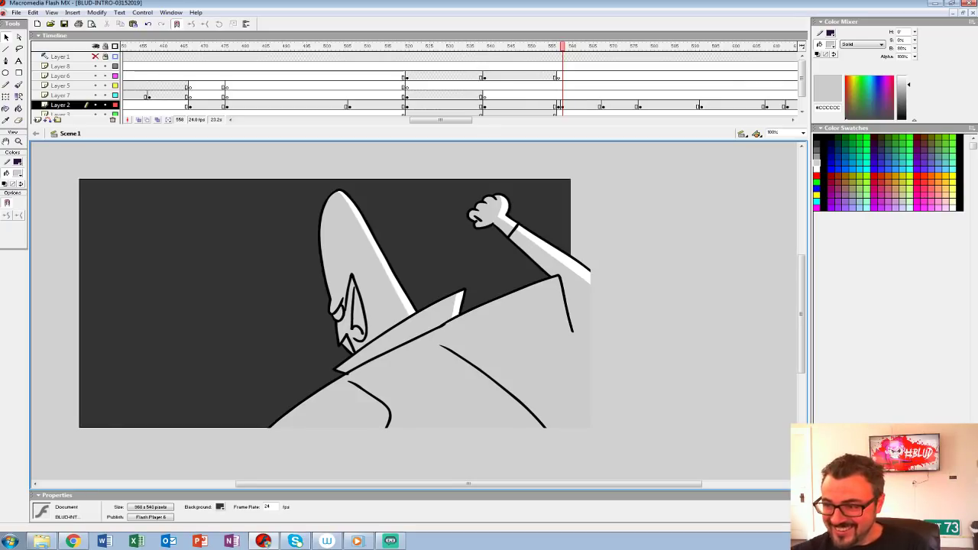
Step: Group the finished figure on Layer 2 at frame 558
click(561, 106)
key(ctrl+g)
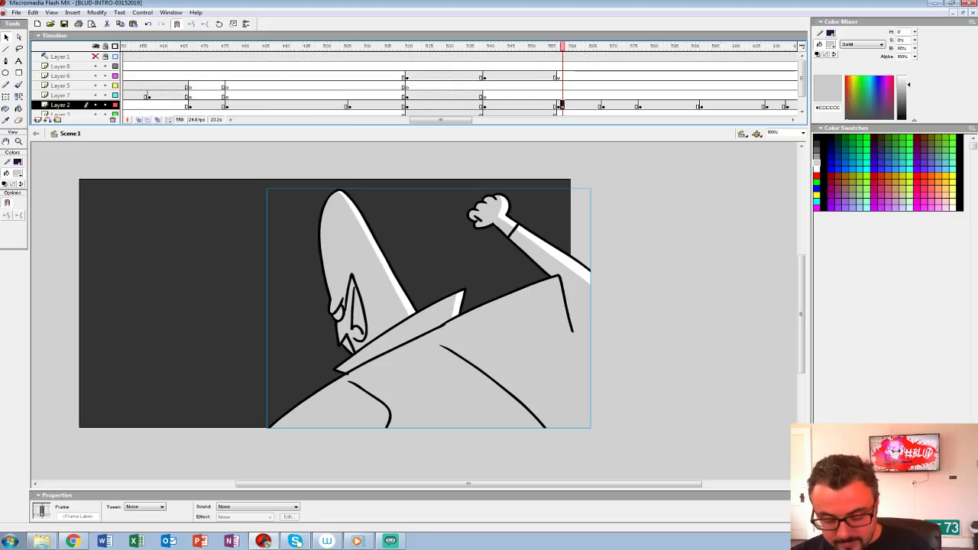
key(ctrl+shift+w)
Step: Play the animation across the cut from the rubble shot to the new fist shot to check its timing
click(484, 86)
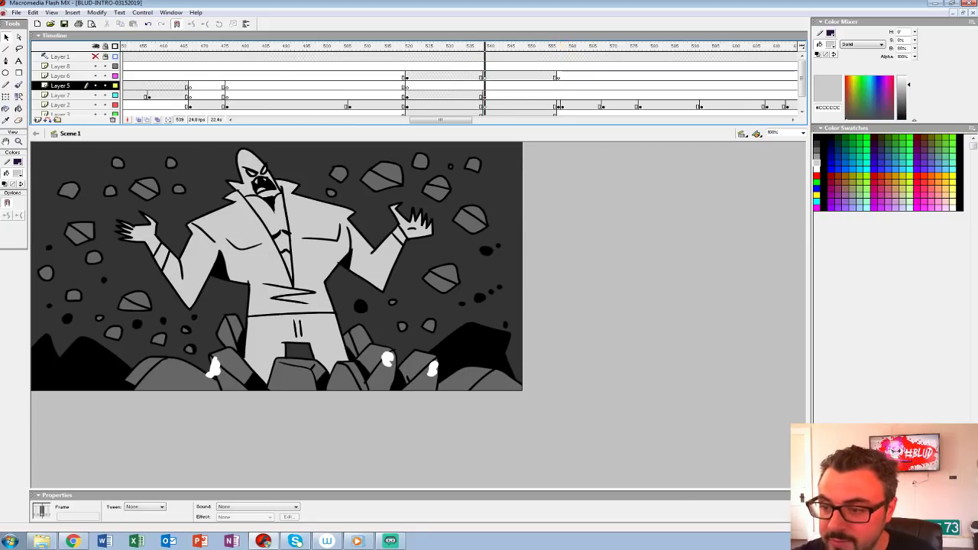
key(Return)
key(Return)
click(518, 95)
key(Return)
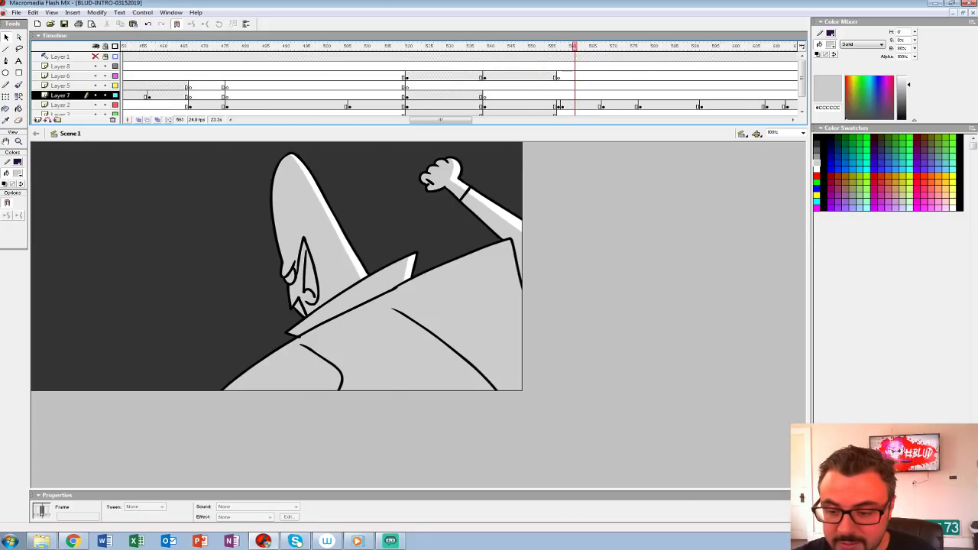
Step: Enlarge the timeline to reveal the lower layers and ready a black brush on Layer 3 at frame 558
click(561, 105)
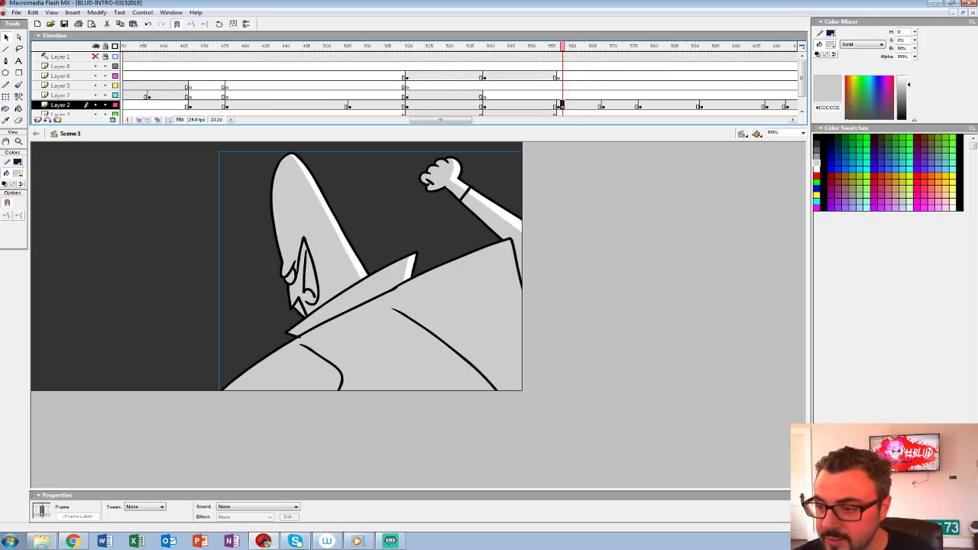
drag(562, 126, 561, 150)
click(559, 115)
click(564, 114)
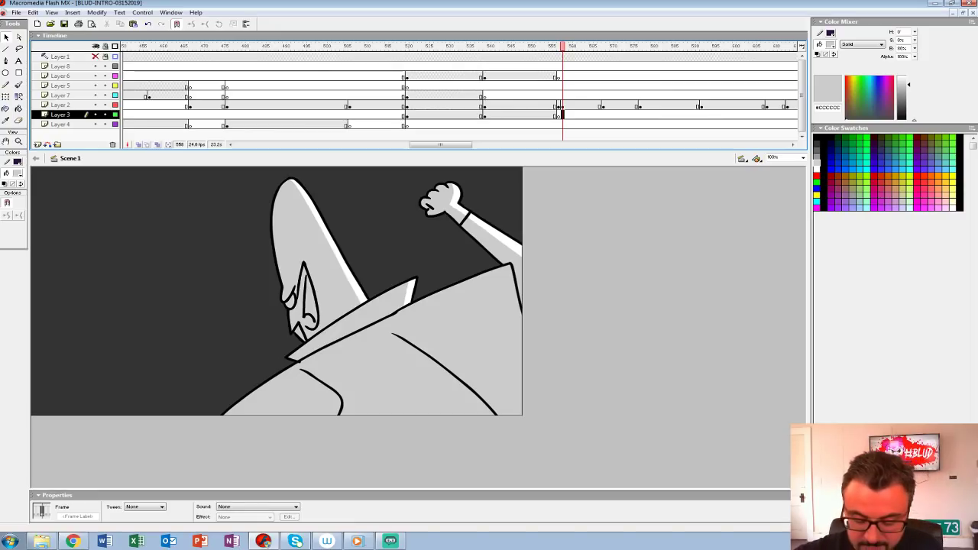
key(ctrl+2)
drag(458, 329, 402, 283)
key(b)
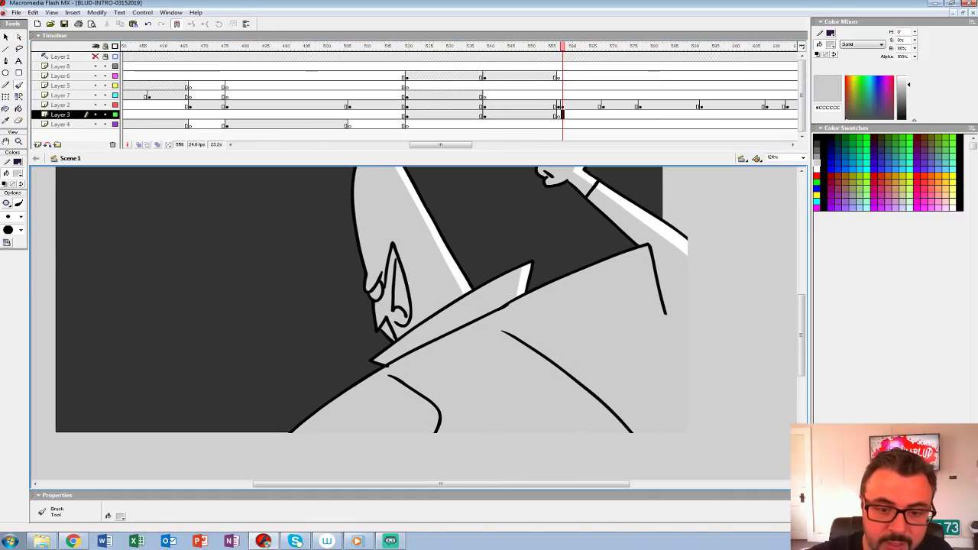
click(17, 174)
click(5, 196)
click(563, 114)
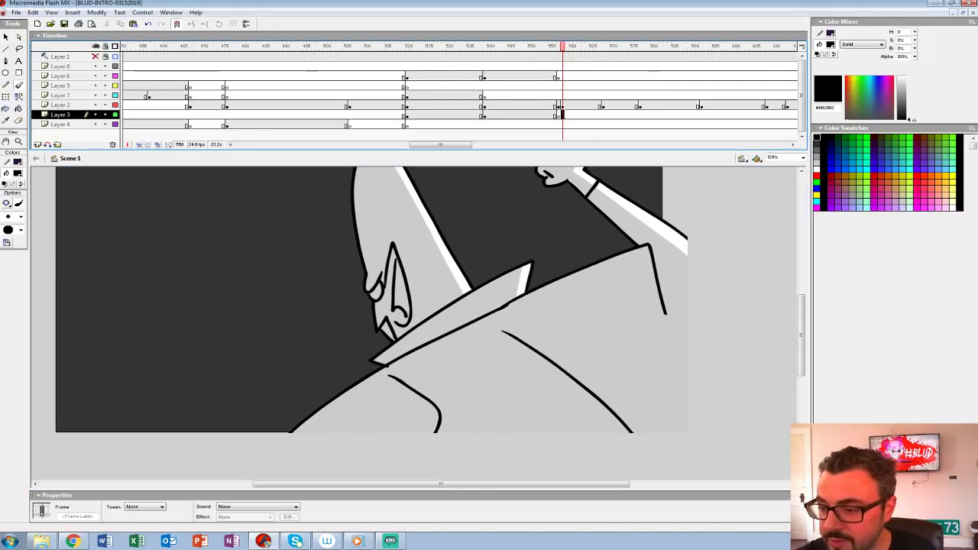
mouse_move(171, 311)
mouse_down()
mouse_move(158, 295)
mouse_move(286, 309)
mouse_up()
key(ctrl+z)
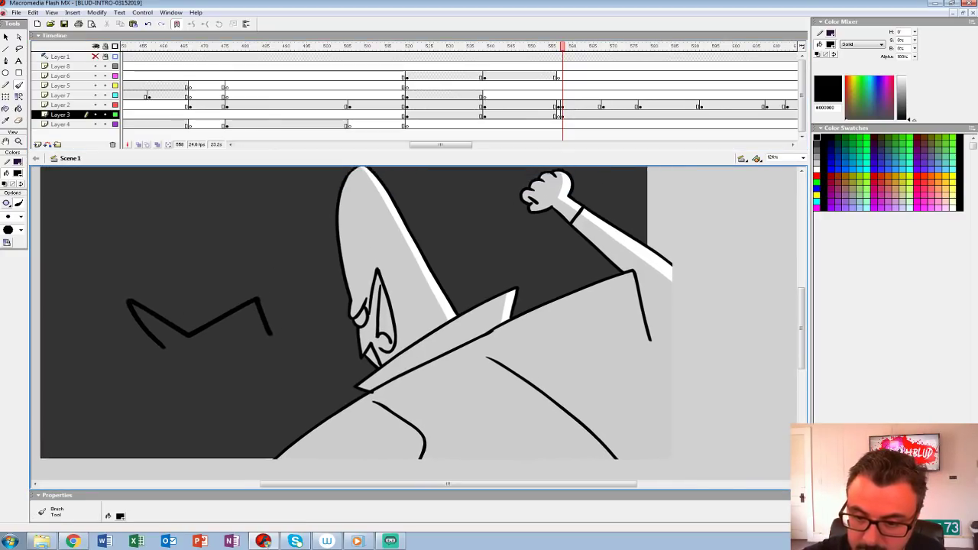
key(ctrl+z)
Step: Paint a solid black silhouette behind the figure, adding a shape behind the head and spiky fingers above the mass on its left
mouse_move(268, 352)
mouse_down()
mouse_move(144, 416)
mouse_move(128, 480)
mouse_up()
mouse_move(269, 350)
mouse_down()
mouse_move(345, 311)
mouse_move(357, 327)
mouse_move(474, 335)
mouse_move(337, 258)
mouse_move(359, 228)
mouse_move(437, 272)
mouse_move(703, 359)
mouse_move(738, 477)
mouse_move(738, 394)
mouse_move(126, 402)
mouse_up()
key(k)
click(321, 328)
drag(397, 305, 360, 380)
key(b)
drag(188, 351, 172, 342)
drag(212, 335, 219, 323)
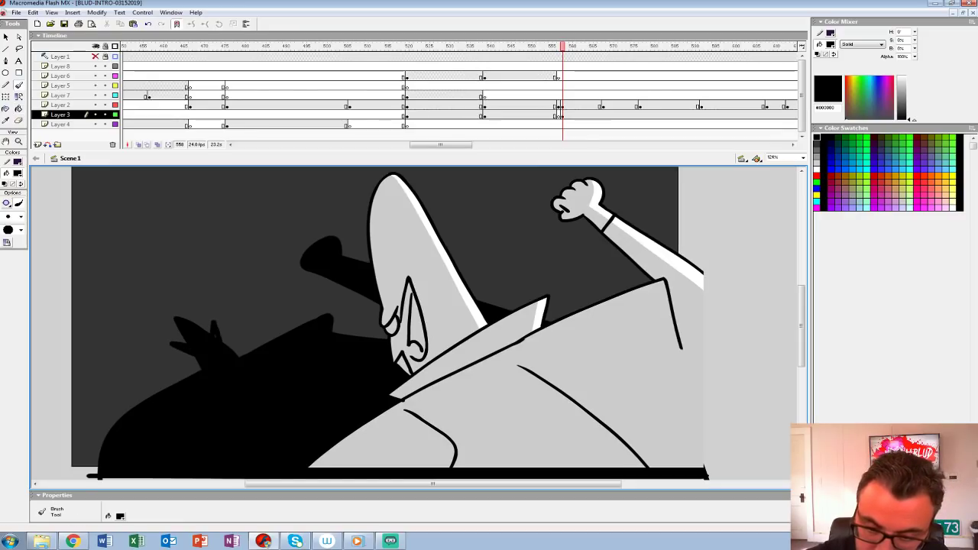
Step: Move the keyframes on Layers 3 and 2 from frame 558 to frame 557
click(563, 115)
drag(563, 116, 558, 106)
click(562, 105)
click(563, 106)
Step: Brush small white placeholder figures over the black silhouette on Layer 7 at frame 557
click(558, 95)
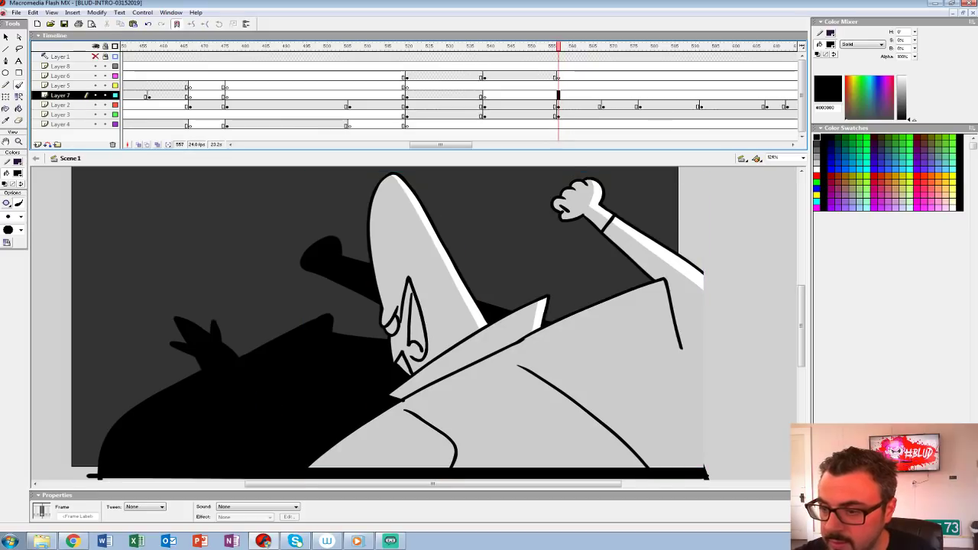
click(17, 173)
click(5, 220)
mouse_move(194, 393)
mouse_down()
mouse_move(235, 382)
mouse_move(234, 392)
mouse_move(254, 375)
mouse_move(240, 395)
mouse_up()
key(ctrl+1)
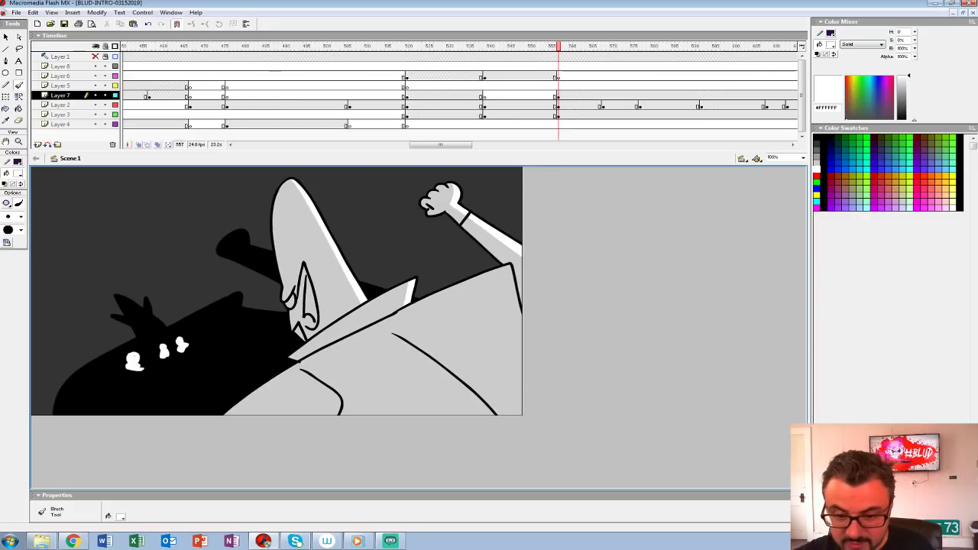
Step: Play the animation from about frame 525 through the new shot to check the timing
click(427, 67)
key(Return)
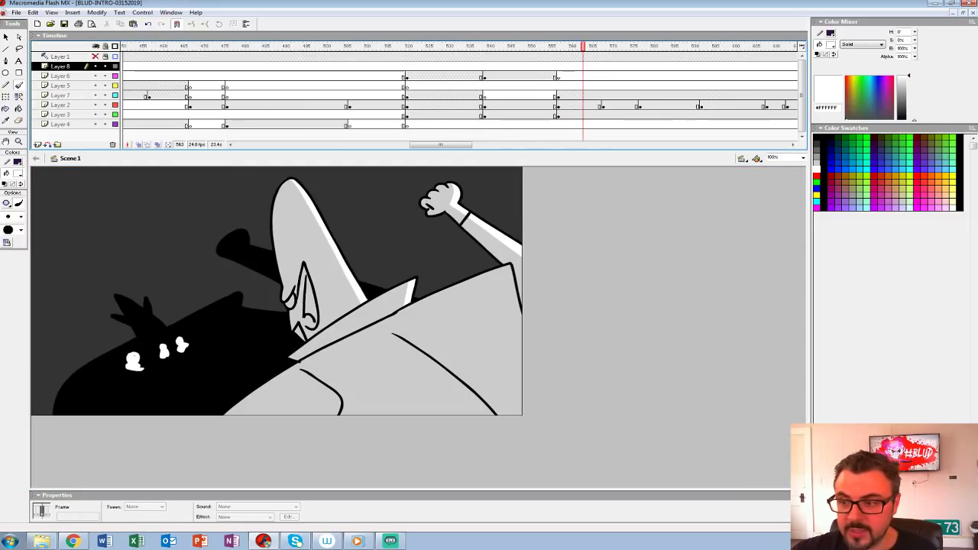
click(501, 86)
Step: Insert blank keyframes at frame 552 on the layers from Layer 8 down to Layer 3 and turn on onion skinning
drag(533, 76, 530, 124)
click(538, 47)
drag(537, 67, 538, 115)
key(F7)
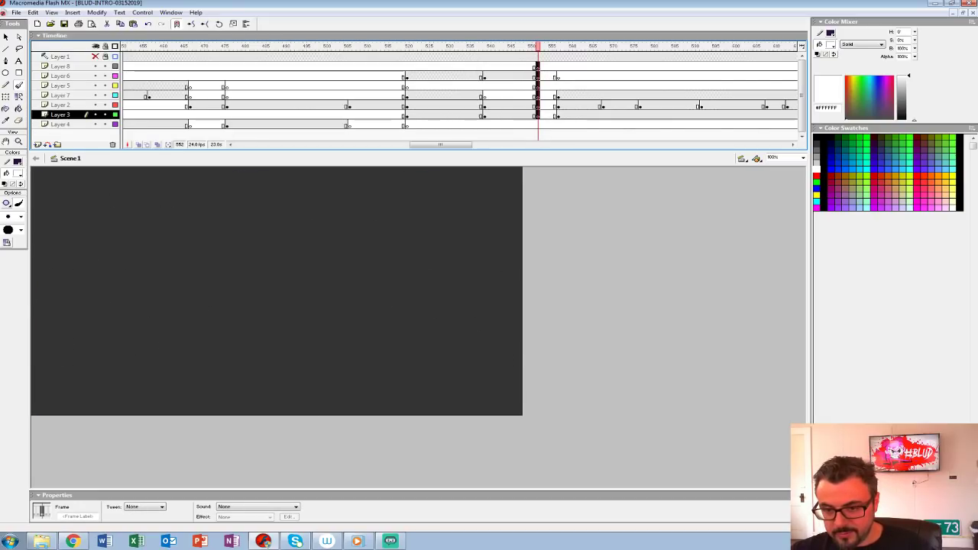
key(ctrl+2)
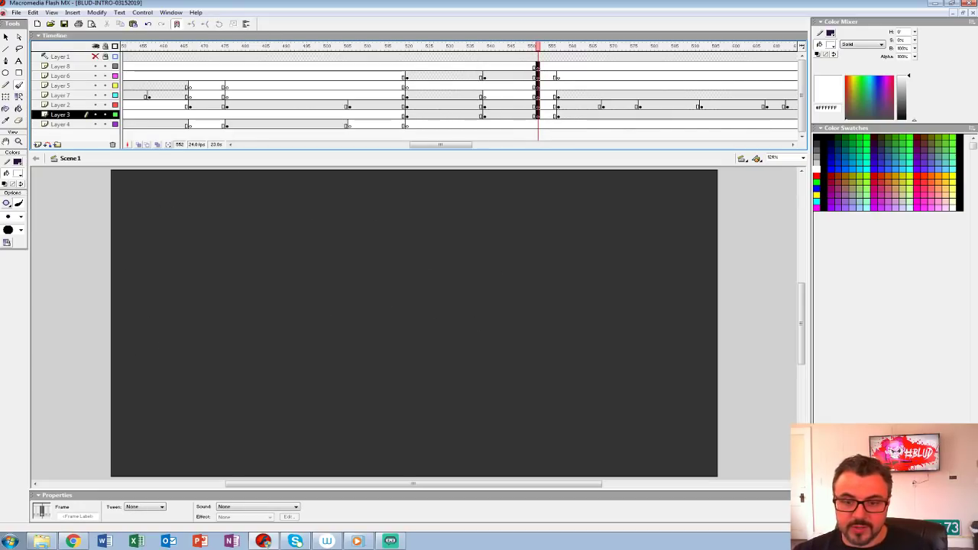
click(138, 144)
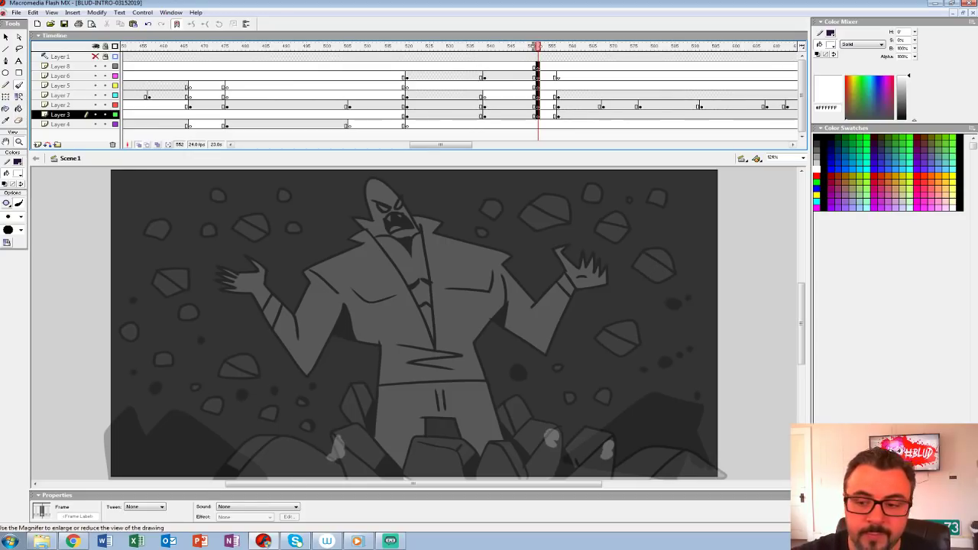
click(18, 141)
click(421, 249)
click(522, 114)
click(522, 105)
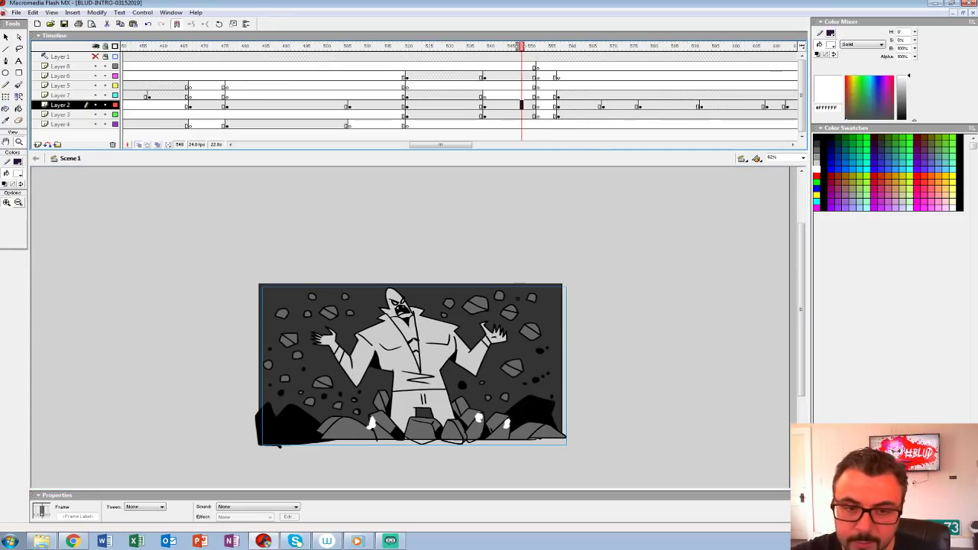
click(18, 85)
click(17, 173)
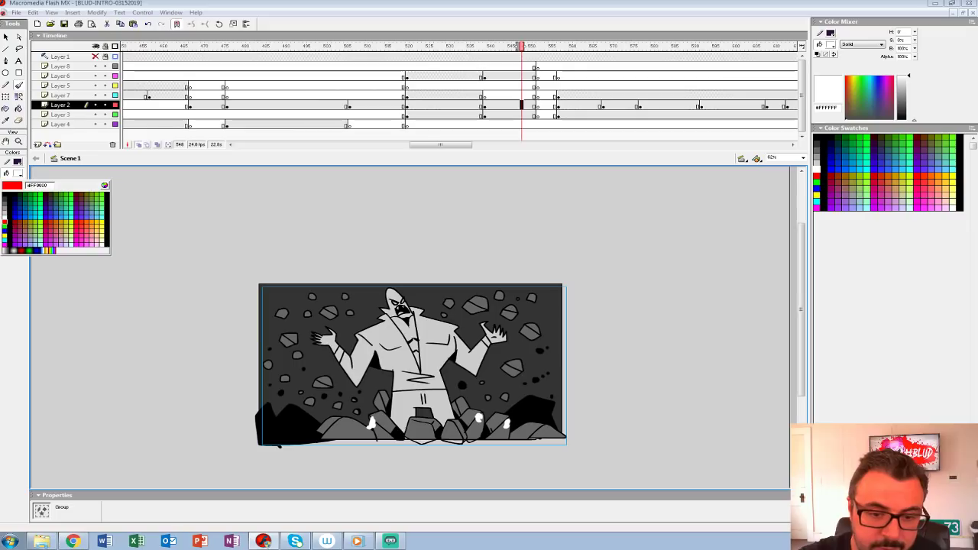
click(4, 196)
mouse_move(321, 318)
mouse_down()
mouse_move(310, 356)
mouse_move(323, 316)
mouse_up()
key(ctrl+z)
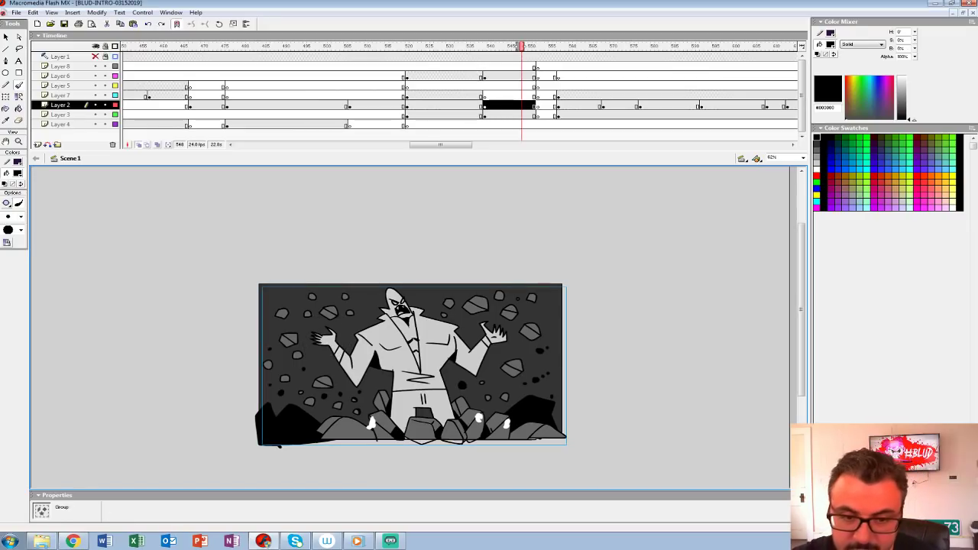
Step: Set the brush fill to red #FF0000 and try circling the figure's raised hand in the rubble shot
click(18, 173)
click(5, 222)
drag(300, 353, 296, 347)
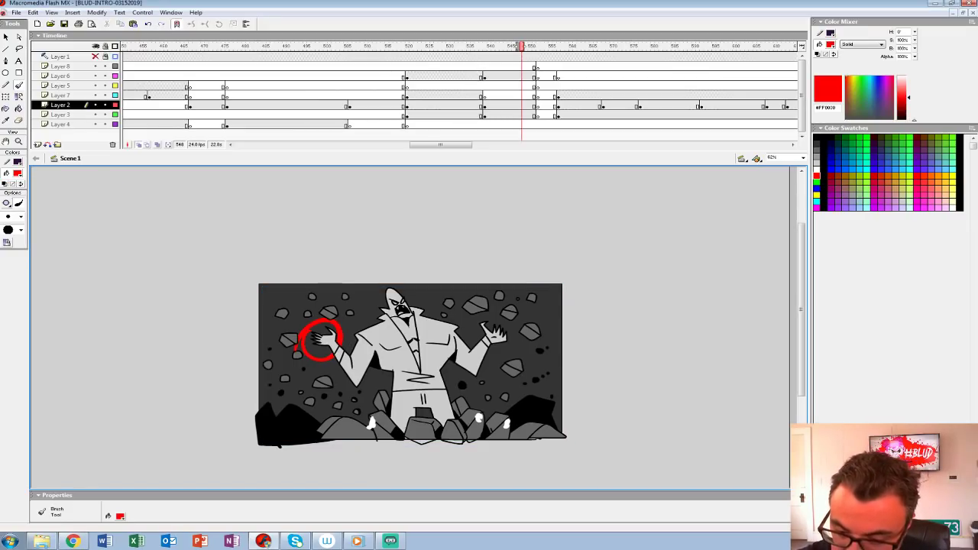
key(ctrl+z)
Step: Brush a red curved arrow on Layer 3 at frame 552, sweeping from the waist around the outstretched arm back toward the head
click(562, 96)
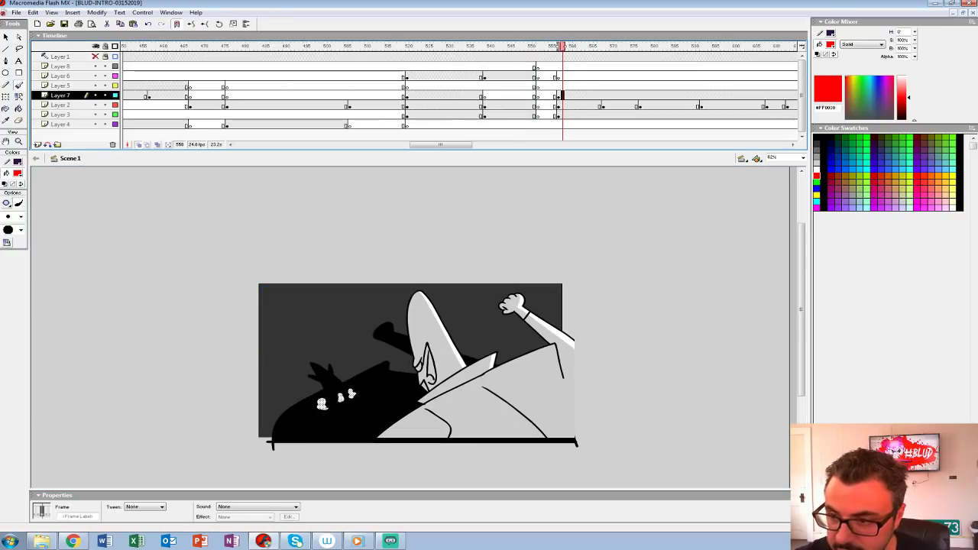
click(510, 115)
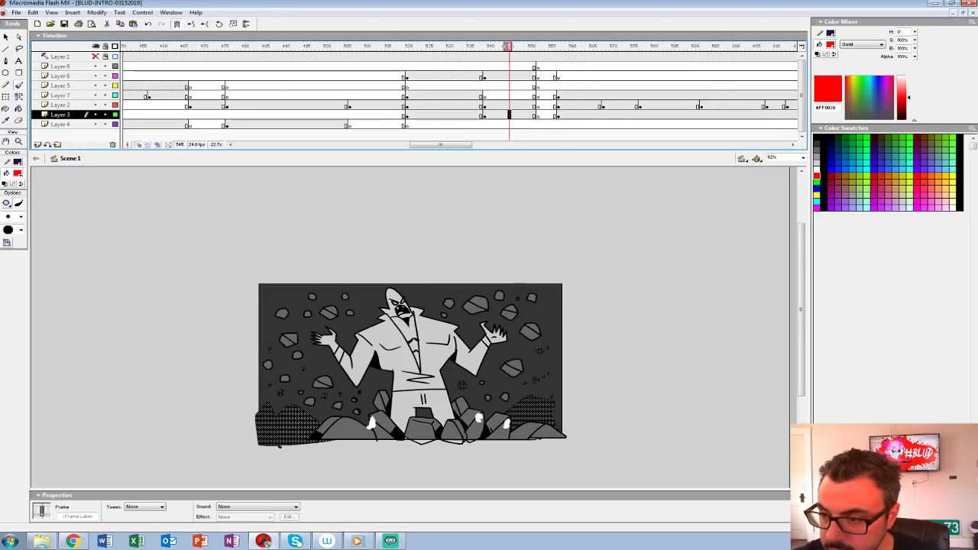
click(537, 115)
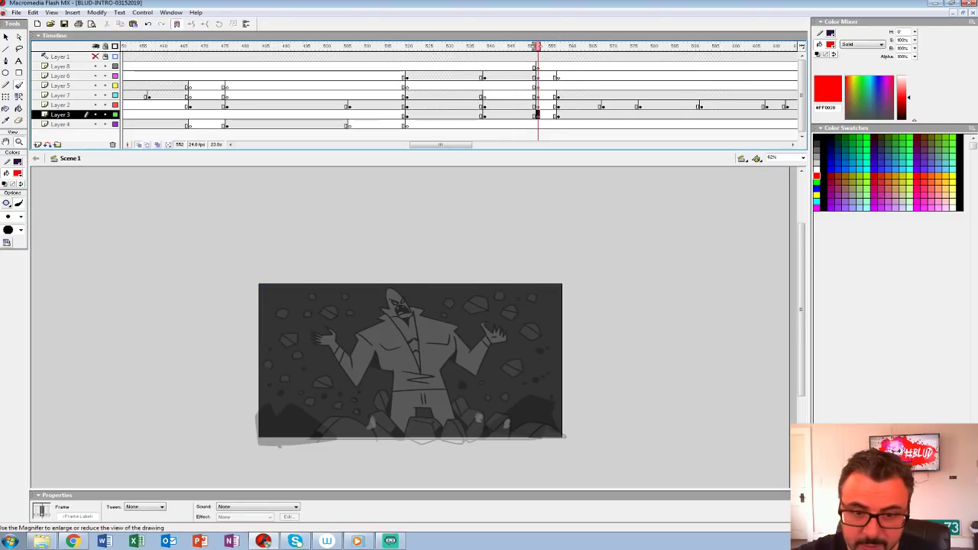
click(19, 141)
click(441, 342)
drag(440, 342, 398, 294)
key(b)
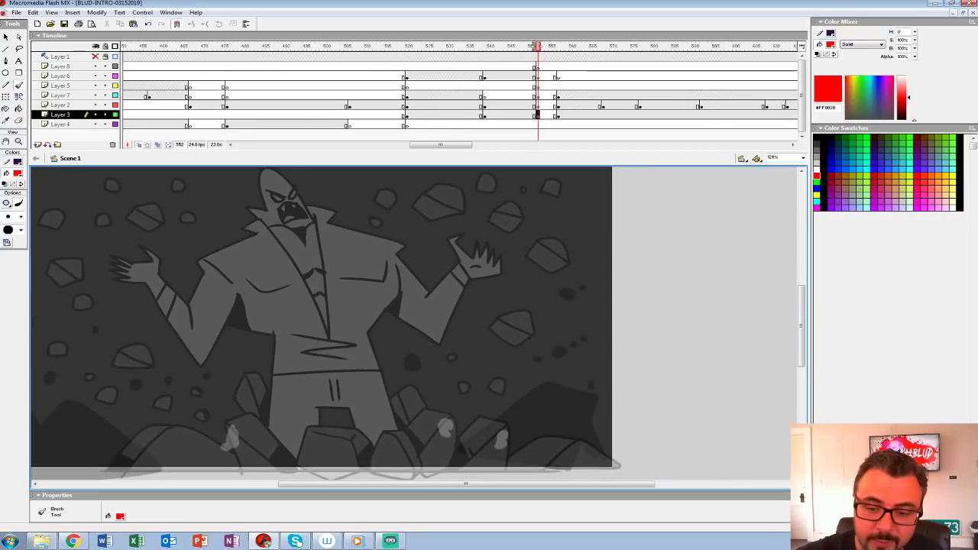
mouse_move(217, 369)
mouse_down()
mouse_move(486, 315)
mouse_move(408, 183)
mouse_move(347, 197)
mouse_move(388, 205)
mouse_move(344, 185)
mouse_up()
drag(368, 252, 366, 264)
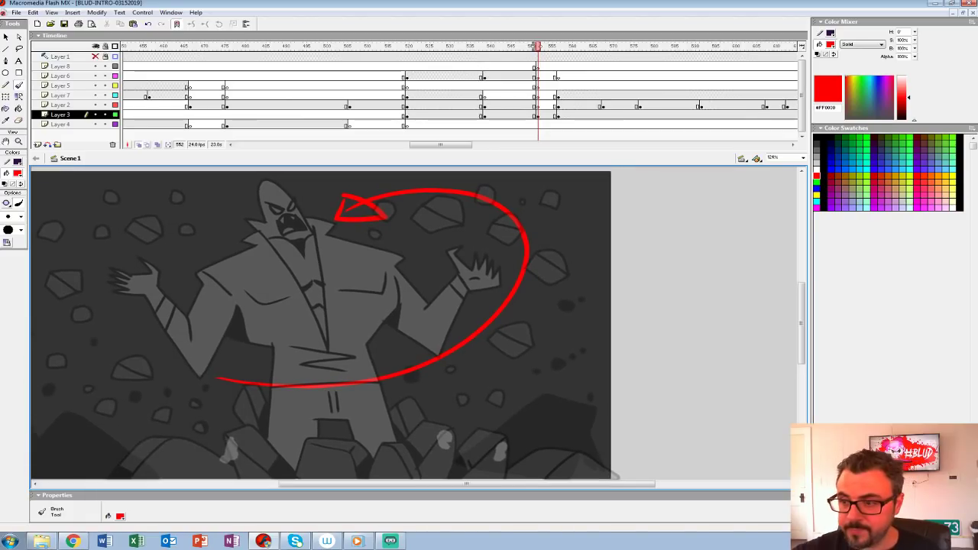
click(538, 114)
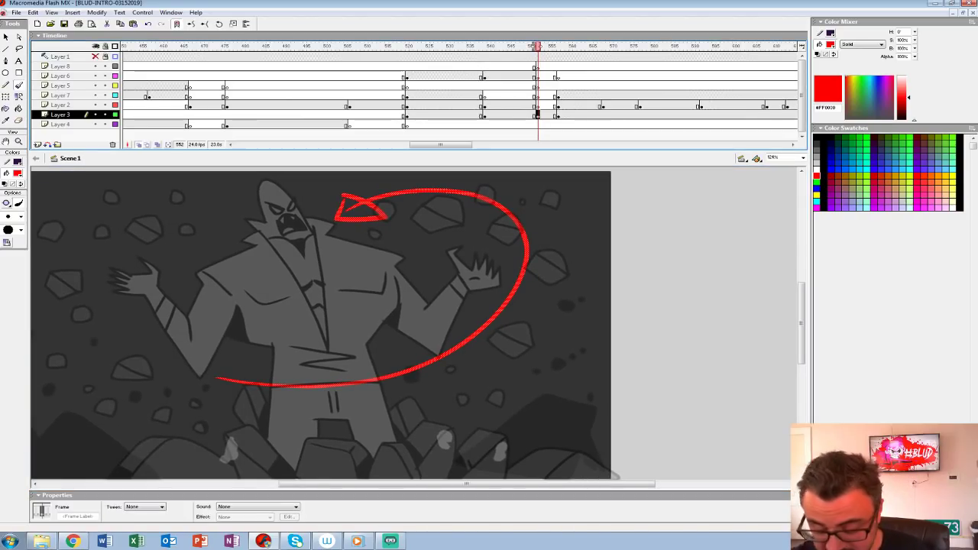
Step: Move the red curved arrow from Layer 3 to the same place on Layer 8 at frame 552 and fill in its arrowhead
key(ctrl+x)
click(538, 67)
key(ctrl+shift+v)
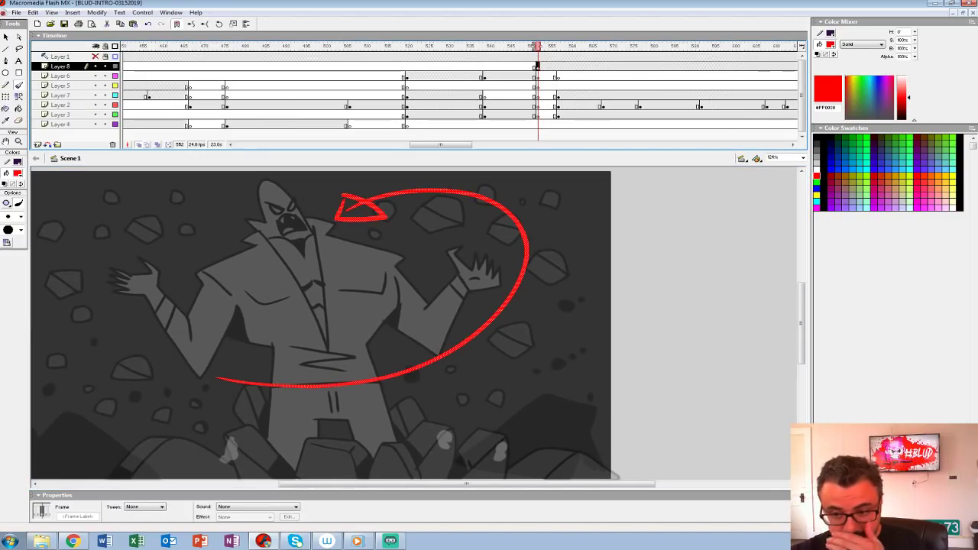
mouse_move(344, 203)
mouse_down()
mouse_move(377, 216)
mouse_move(349, 203)
mouse_up()
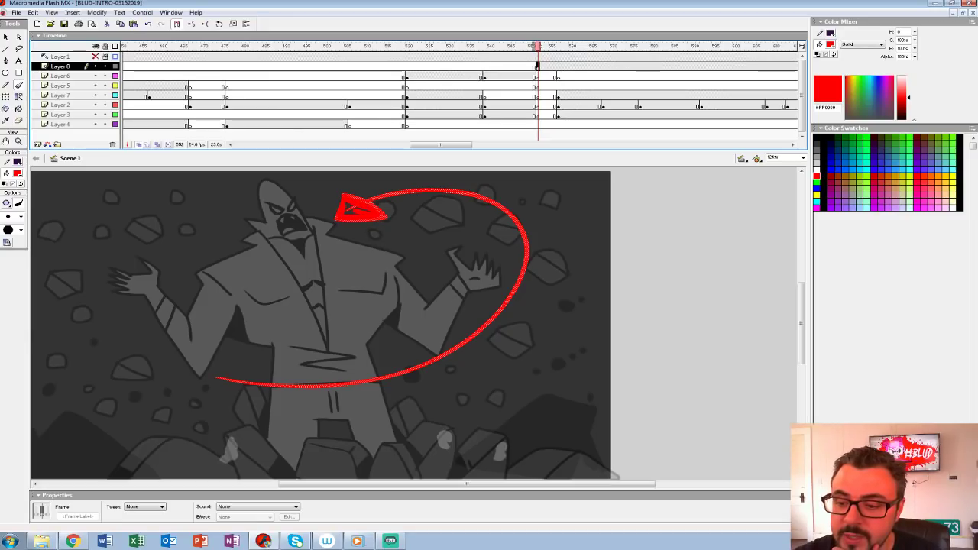
key(Escape)
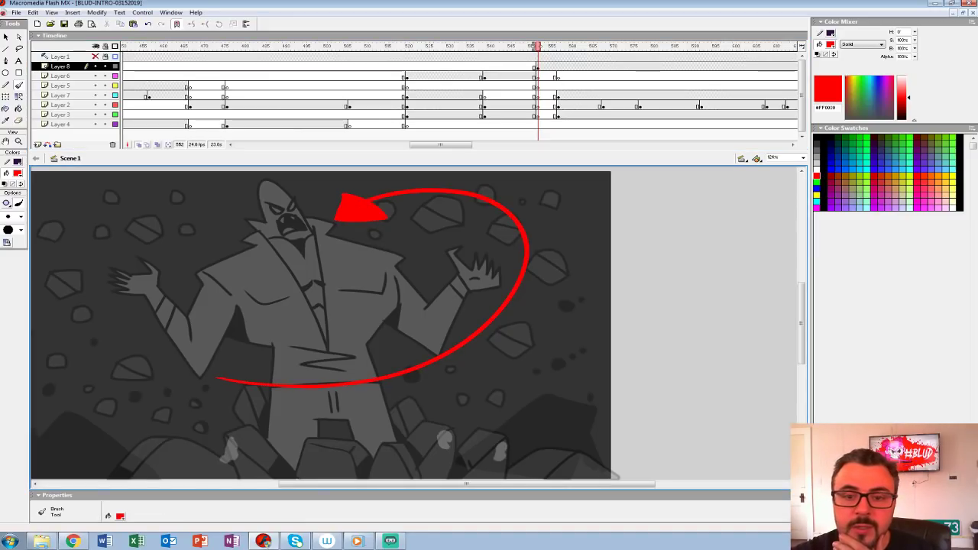
Step: Lock Layer 8 and show it as outlines, and extend the onion skin range from Layer 3's frame 552 to about frame 559
click(106, 67)
click(115, 66)
click(537, 114)
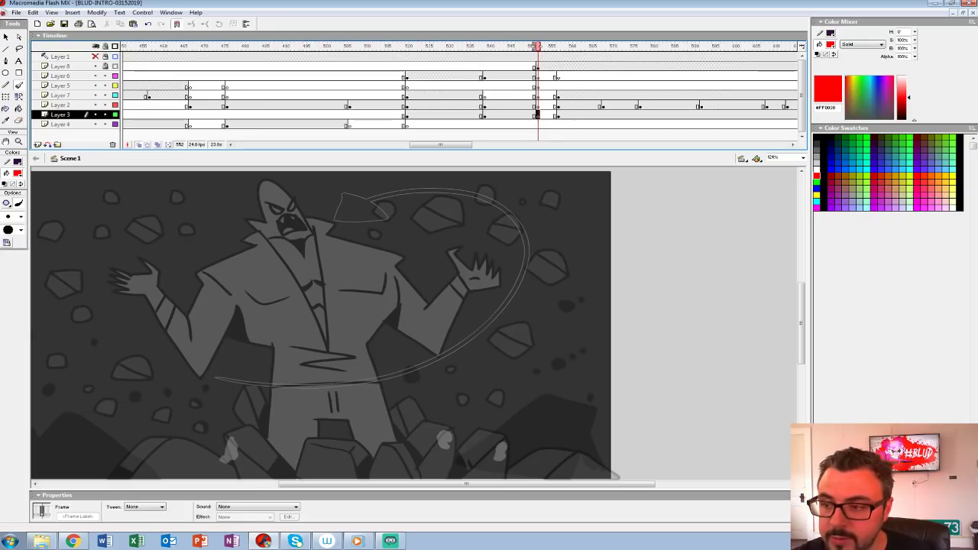
drag(542, 47, 567, 47)
drag(427, 328, 426, 323)
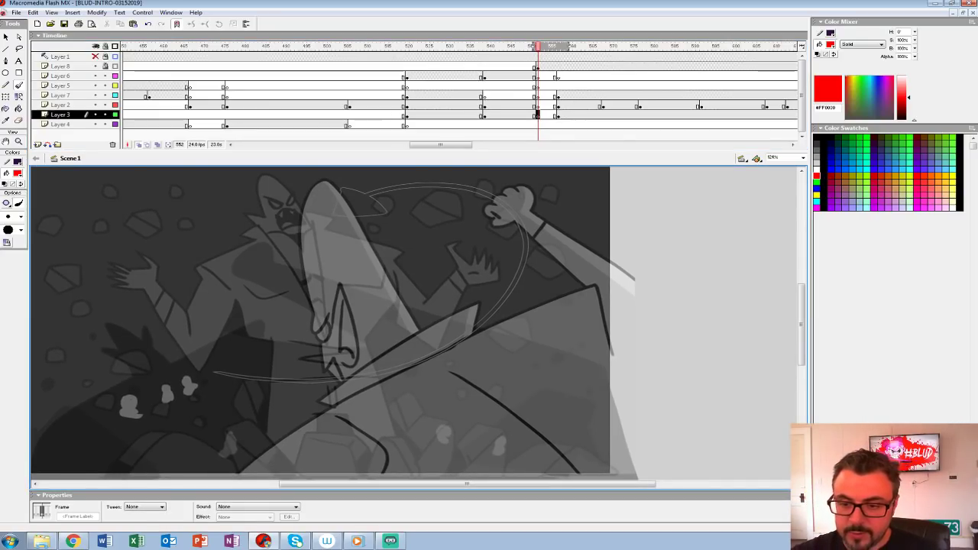
mouse_move(417, 266)
mouse_down()
mouse_move(372, 305)
mouse_move(327, 310)
mouse_up()
drag(331, 298, 310, 320)
key(ctrl+z)
key(ctrl+z)
Step: Change the brush size and sketch the figure's oval head with its pointed ear in red on Layer 3 at frame 552
click(20, 217)
click(8, 239)
mouse_move(269, 200)
mouse_down()
mouse_move(287, 264)
mouse_move(293, 182)
mouse_move(283, 184)
mouse_move(365, 287)
mouse_move(311, 196)
mouse_up()
mouse_move(314, 264)
mouse_down()
mouse_move(323, 217)
mouse_move(350, 273)
mouse_up()
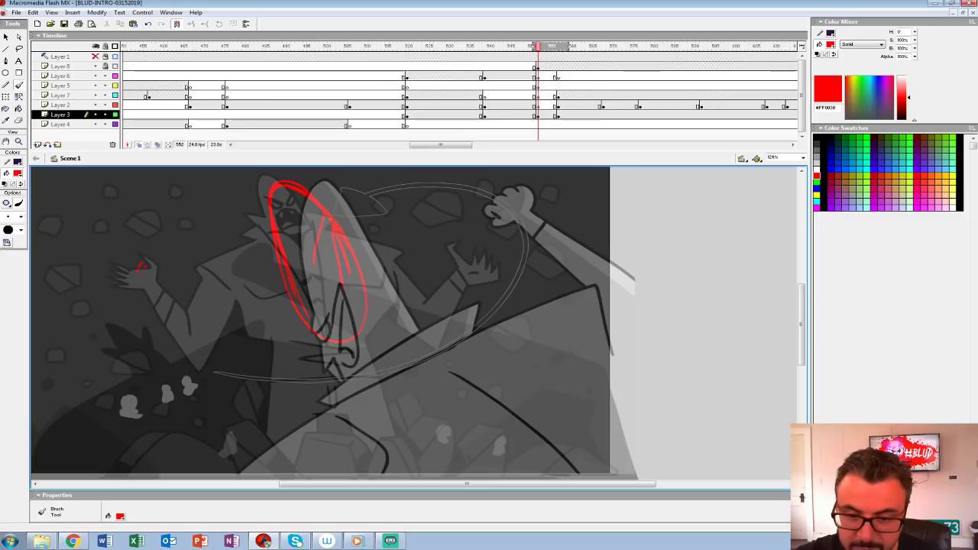
Step: Sketch the figure's arm stretched out sideways from the head, ending in a round fist, in red on Layer 3
mouse_move(431, 227)
mouse_down()
mouse_move(288, 205)
mouse_move(177, 243)
mouse_up()
mouse_move(405, 210)
mouse_down()
mouse_move(300, 204)
mouse_move(172, 240)
mouse_move(182, 260)
mouse_move(279, 234)
mouse_up()
mouse_move(173, 236)
mouse_down()
mouse_move(184, 269)
mouse_move(172, 285)
mouse_up()
mouse_move(344, 328)
mouse_down()
mouse_move(302, 294)
mouse_move(337, 294)
mouse_up()
key(ctrl+z)
key(ctrl+z)
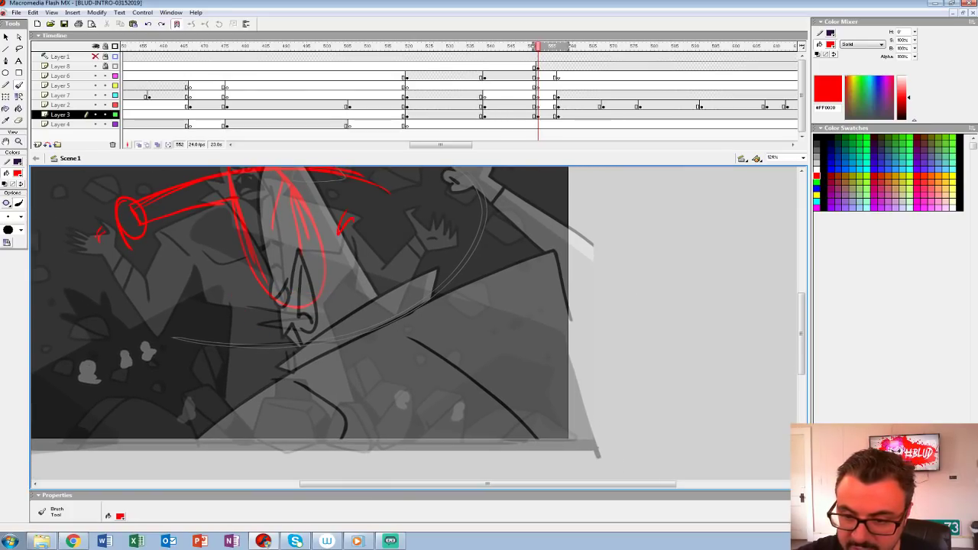
Step: Sketch the upright collar around the lower head in red, redrawing its lower edge down toward the chest
drag(352, 219, 339, 233)
drag(350, 292, 246, 298)
drag(246, 303, 289, 330)
key(ctrl+z)
key(ctrl+z)
mouse_move(353, 221)
mouse_down()
mouse_move(359, 291)
mouse_move(243, 294)
mouse_up()
drag(246, 301, 334, 353)
drag(374, 343, 374, 450)
drag(373, 451, 270, 414)
key(ctrl+z)
key(ctrl+z)
Step: Sketch the second arm bent at the elbow below the collar, with the forearm ending in a fist across the chest
mouse_move(452, 417)
mouse_down()
mouse_move(283, 394)
mouse_move(460, 418)
mouse_up()
mouse_move(301, 338)
mouse_down()
mouse_move(394, 389)
mouse_move(266, 378)
mouse_move(428, 392)
mouse_up()
drag(260, 394, 467, 418)
drag(273, 370, 261, 387)
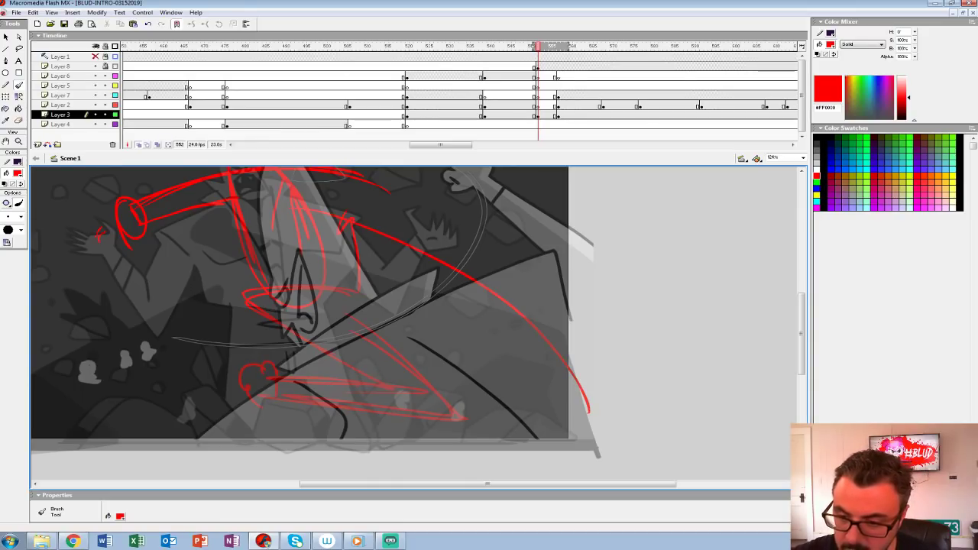
Step: Sketch the figure's long curved back and the chest line in red, redoing the chest line until the torso reads
mouse_move(315, 228)
mouse_down()
mouse_move(353, 223)
mouse_move(521, 448)
mouse_up()
drag(379, 238, 497, 450)
drag(292, 327, 337, 474)
drag(309, 342, 359, 448)
key(ctrl+z)
key(ctrl+z)
drag(293, 327, 385, 476)
mouse_move(356, 440)
mouse_down()
mouse_move(367, 458)
mouse_move(559, 454)
mouse_up()
drag(412, 305, 459, 365)
Step: Rough in the facial features, the raised fist's fingers and wrist cuff, and a second curve along the shoulder and back
drag(320, 292, 343, 243)
key(ctrl+z)
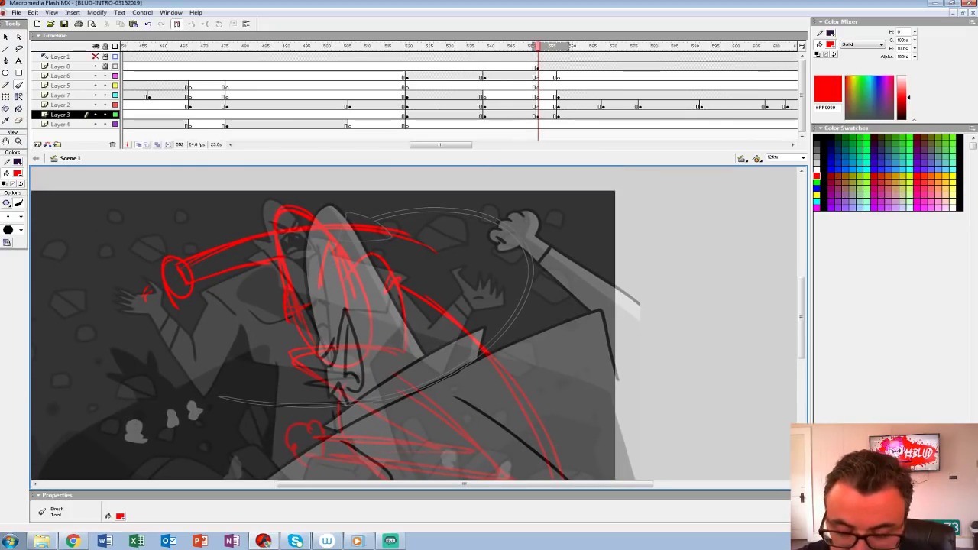
key(ctrl+z)
mouse_move(285, 285)
mouse_down()
mouse_move(311, 350)
mouse_move(334, 348)
mouse_up()
key(ctrl+z)
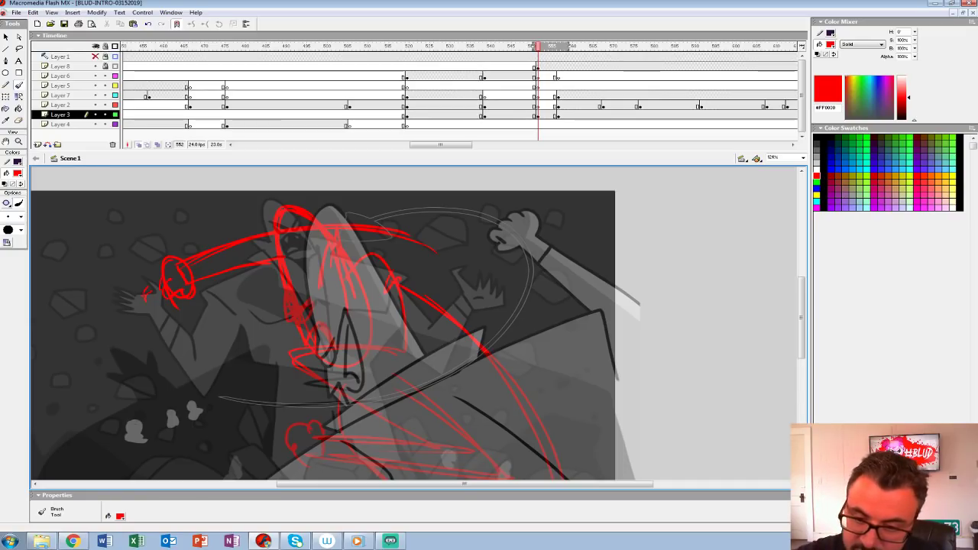
mouse_move(199, 256)
mouse_down()
mouse_move(208, 273)
mouse_move(304, 253)
mouse_up()
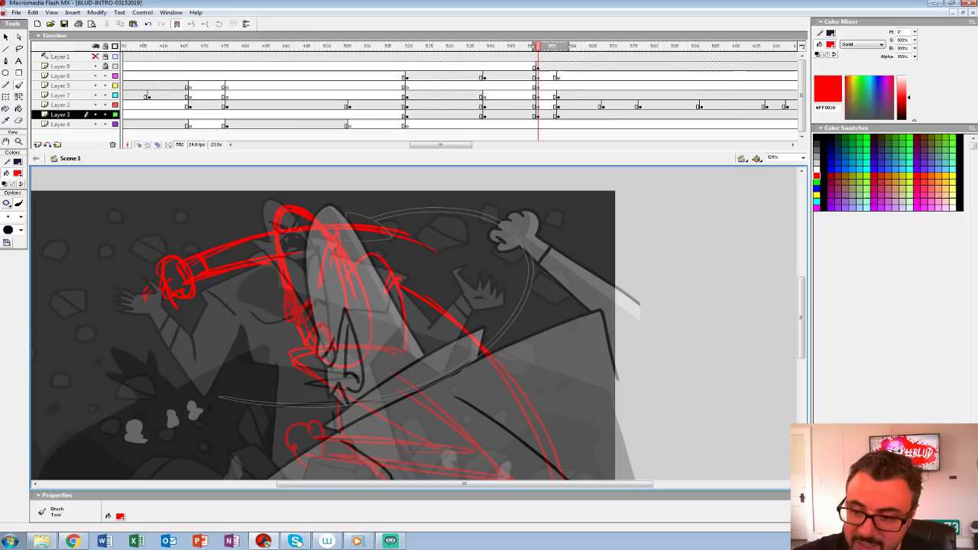
drag(349, 228, 520, 390)
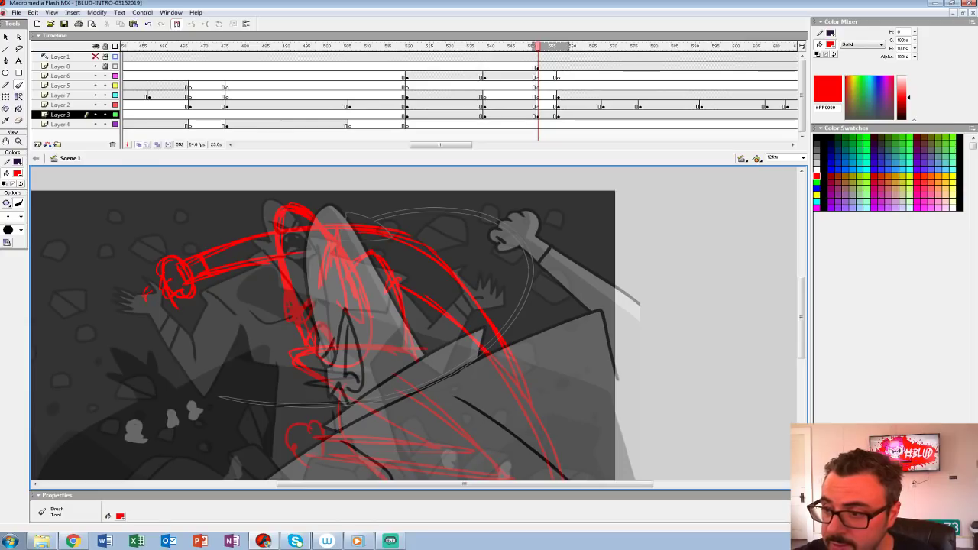
Step: Turn off onion skinning, unlock Layer 8 and restore its full display, and insert a blank keyframe on it at frame 545
click(538, 67)
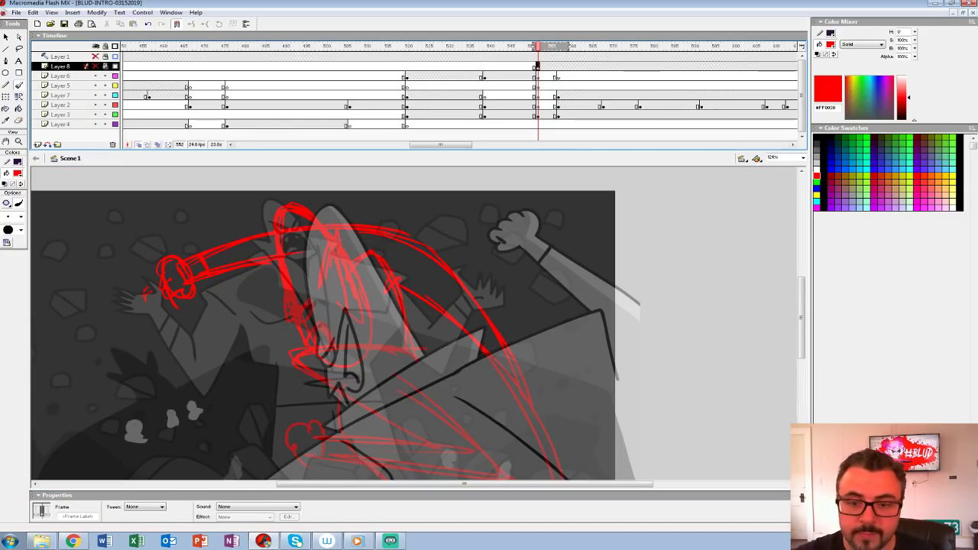
key(ctrl+1)
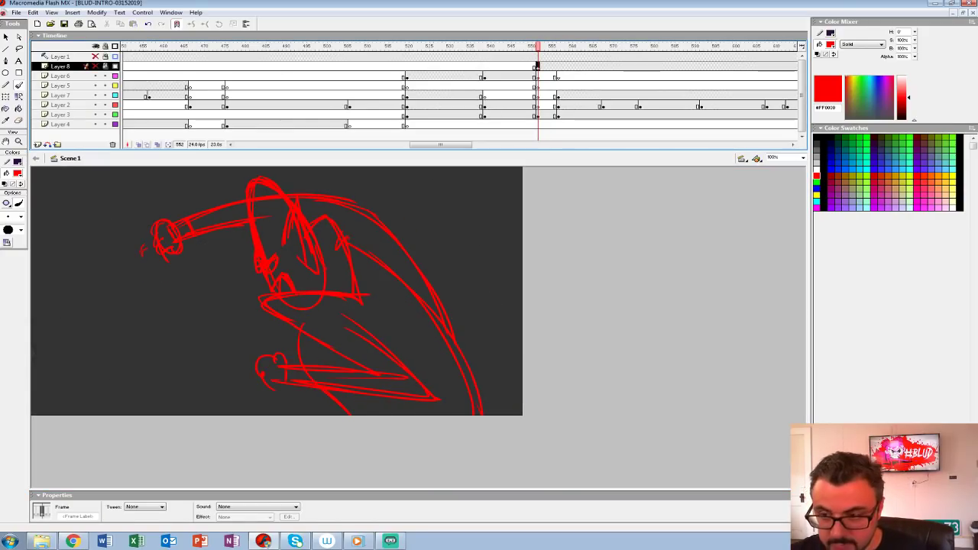
click(504, 67)
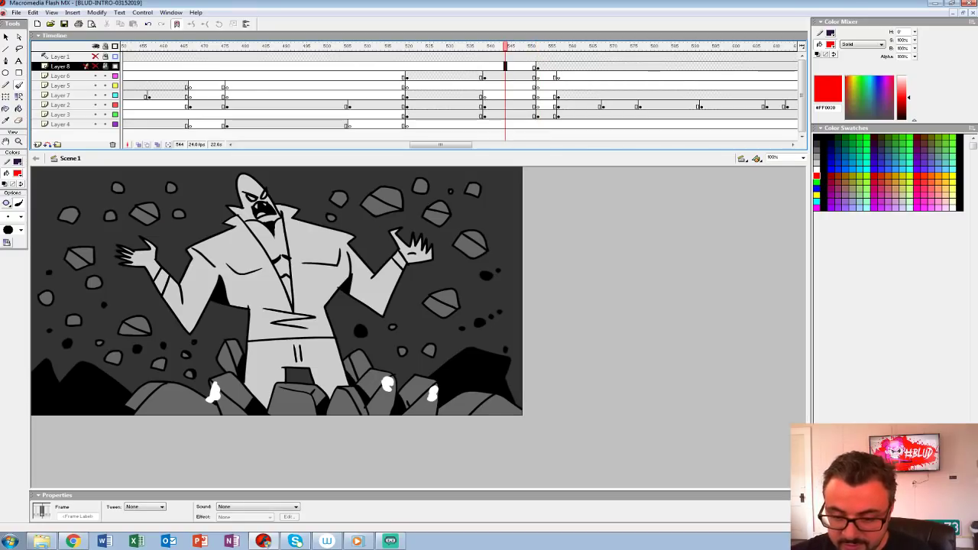
key(period)
key(F7)
mouse_move(142, 314)
mouse_down()
mouse_move(143, 380)
mouse_move(160, 364)
mouse_up()
key(ctrl+z)
key(ctrl+z)
Step: Brush a curved red ground line across the shot and small circles below it on Layer 8 at frame 552
click(542, 66)
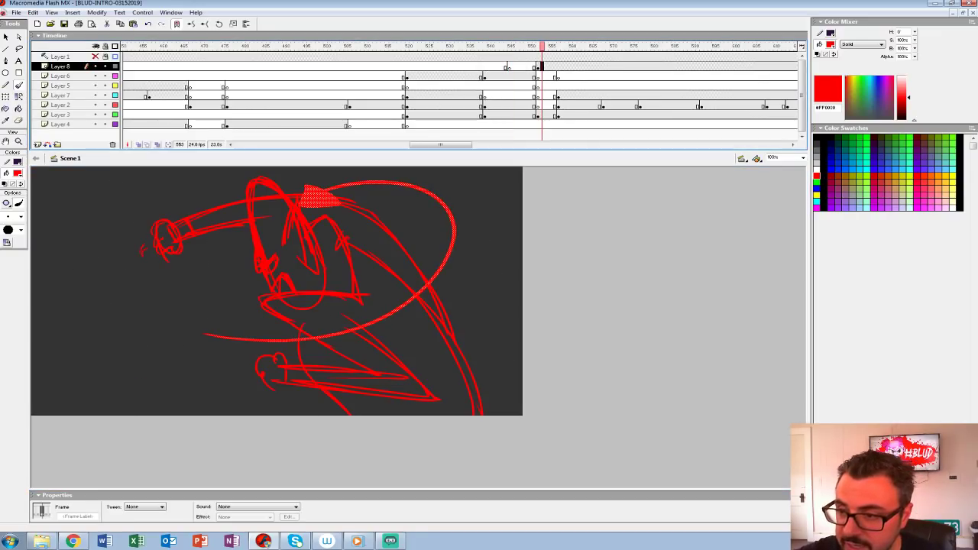
click(567, 67)
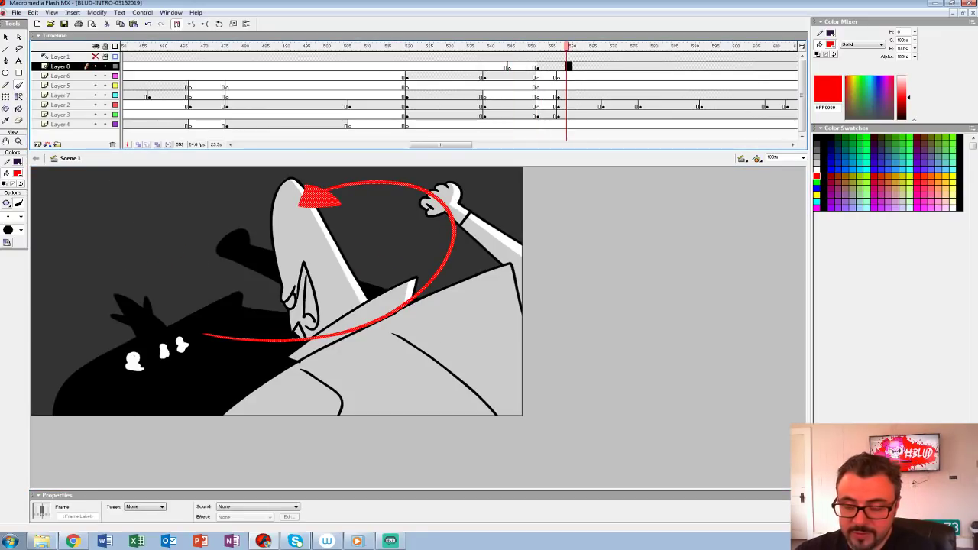
click(537, 67)
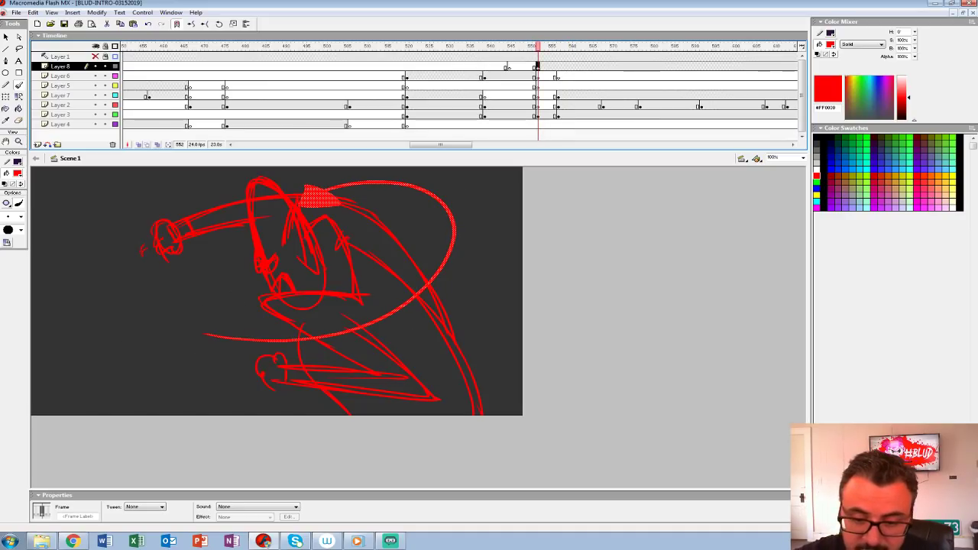
mouse_move(504, 290)
mouse_down()
mouse_move(260, 297)
mouse_move(42, 379)
mouse_up()
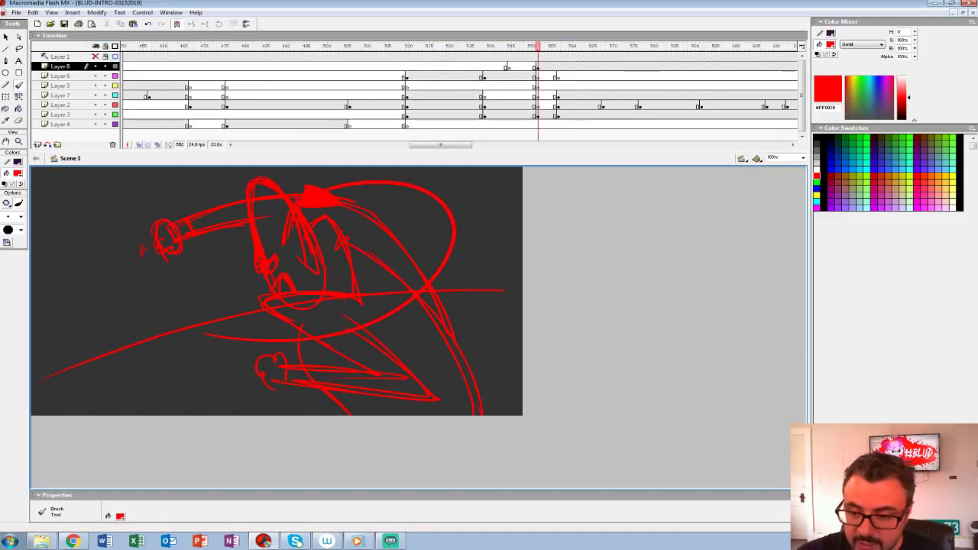
drag(321, 299, 32, 393)
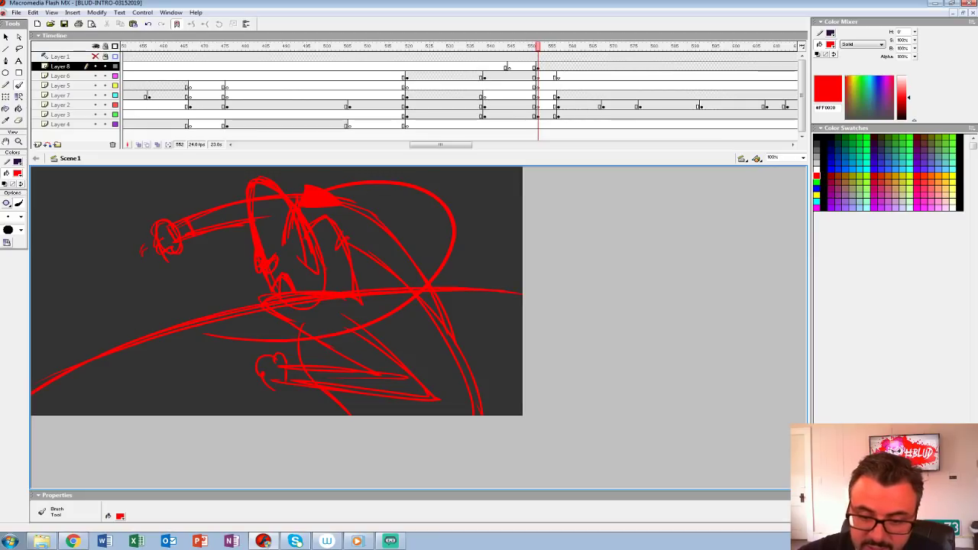
drag(142, 364, 140, 366)
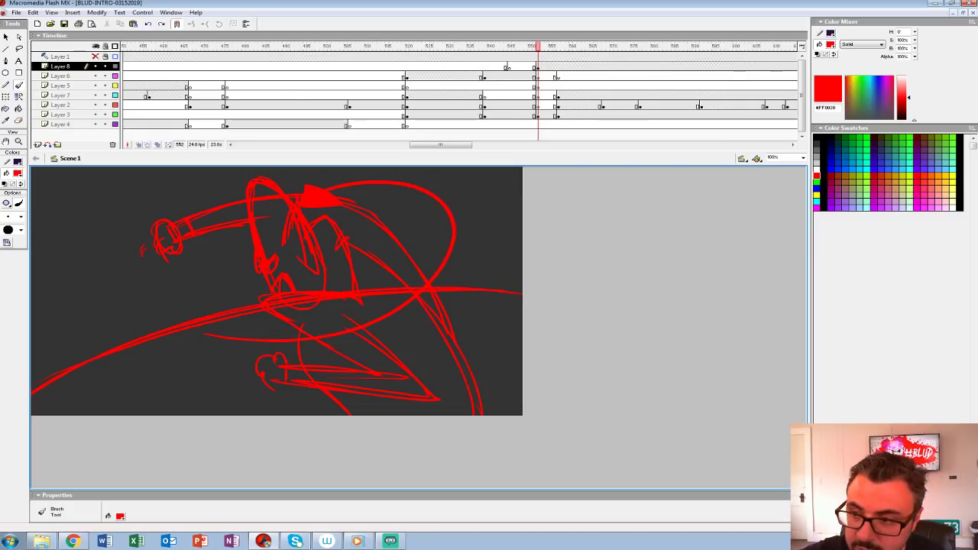
click(513, 67)
click(537, 66)
mouse_move(178, 371)
mouse_down()
mouse_move(202, 395)
mouse_move(182, 400)
mouse_up()
Step: Play the animation from about frame 544 through the rough in-between shot to check its timing
mouse_move(537, 47)
mouse_down()
mouse_move(522, 46)
mouse_move(571, 47)
mouse_move(505, 47)
mouse_up()
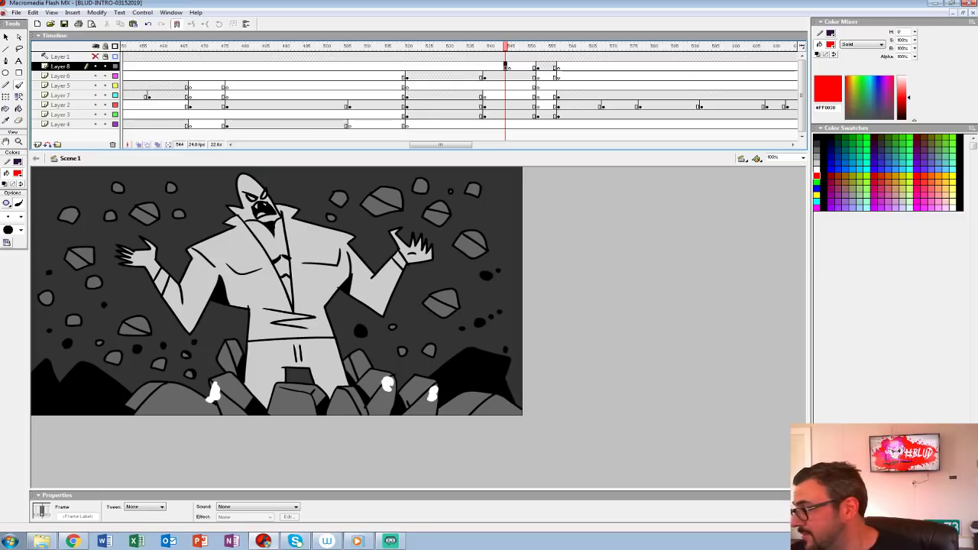
key(period)
key(Return)
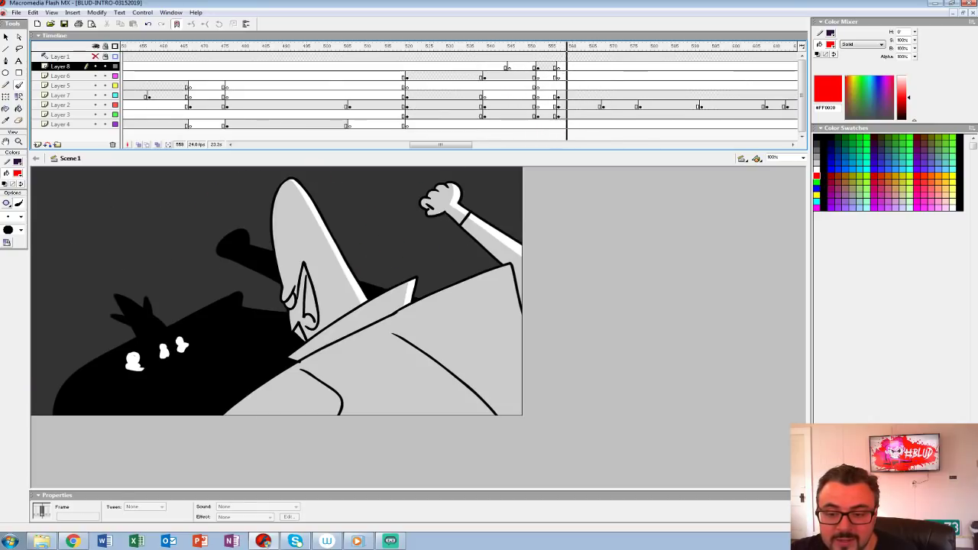
key(Return)
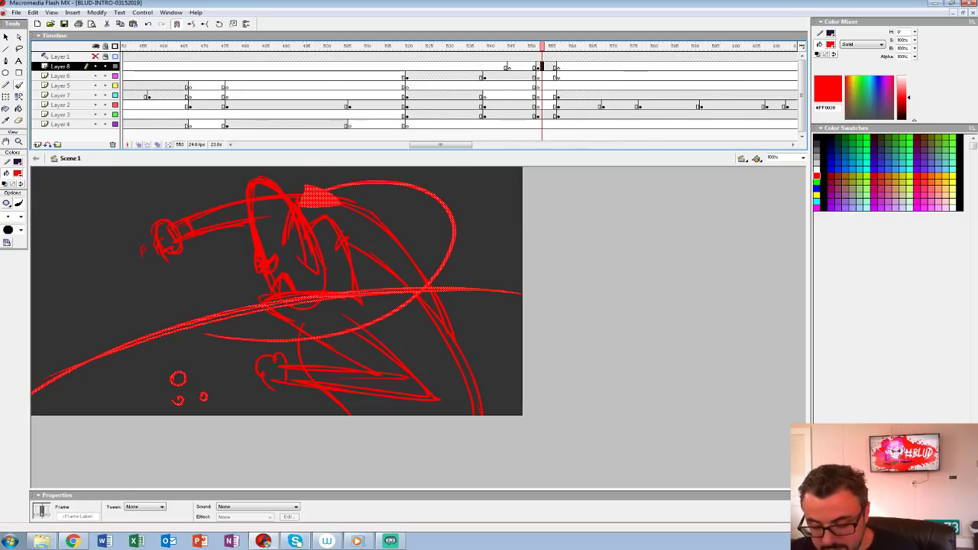
Step: Insert blank keyframes at frame 553 on Layer 8 and Layer 3, and turn on onion skinning ending at about frame 555
key(Delete)
click(542, 115)
key(F7)
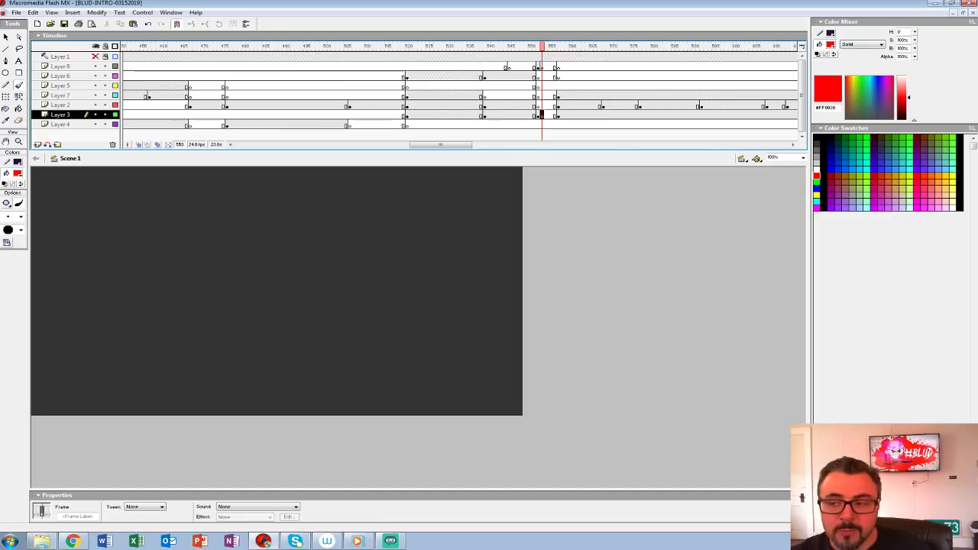
click(139, 145)
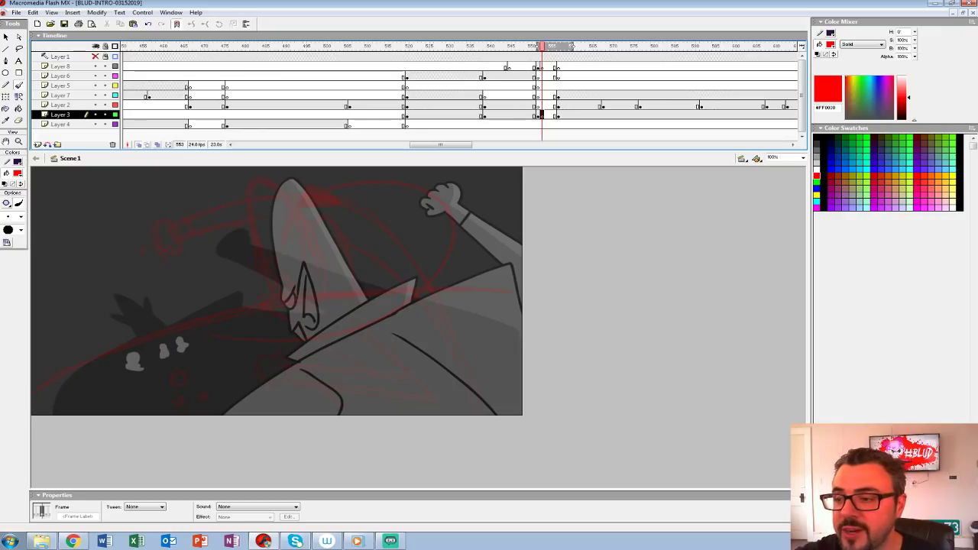
drag(552, 47, 550, 47)
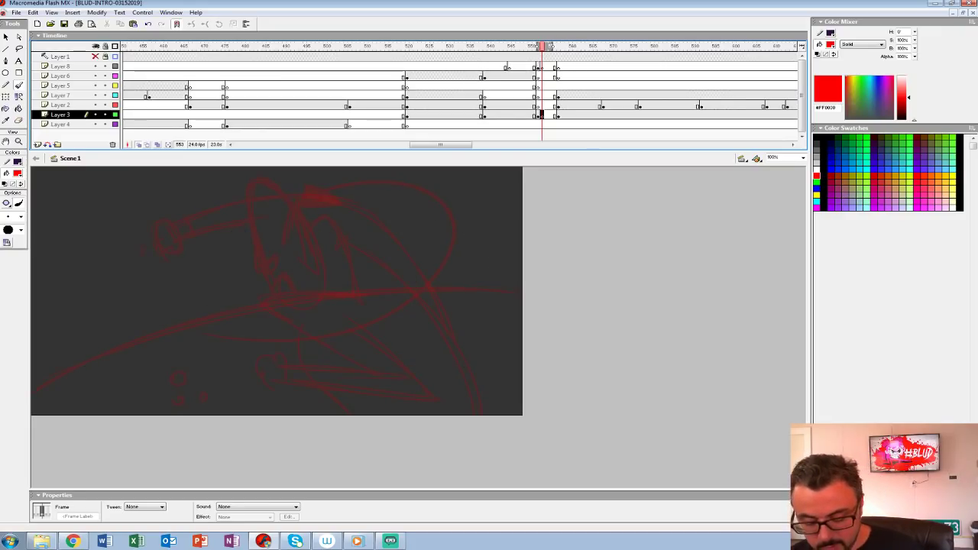
Step: Set the brush fill to black #000000 and choose a brush size for inking the rough head at frame 553
key(ctrl+2)
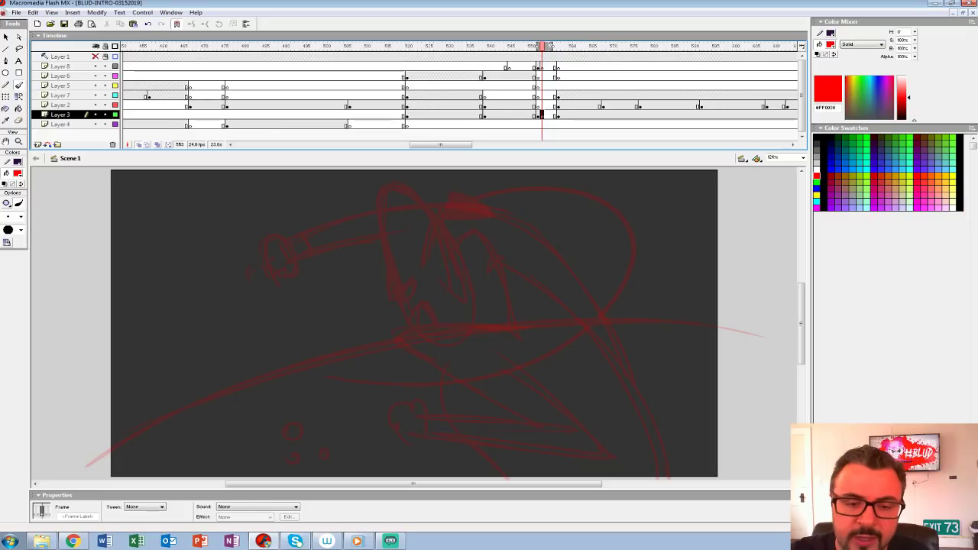
click(19, 142)
drag(489, 328, 383, 312)
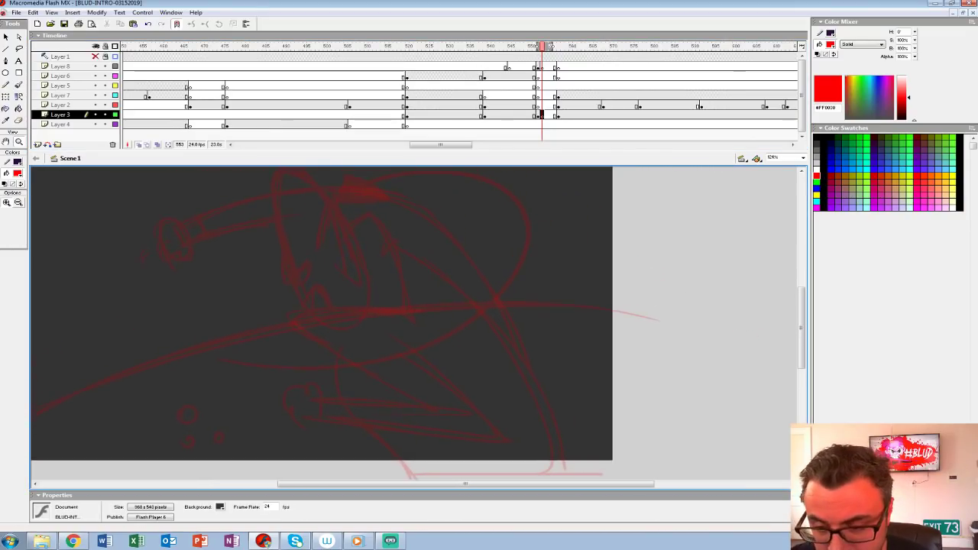
click(354, 263)
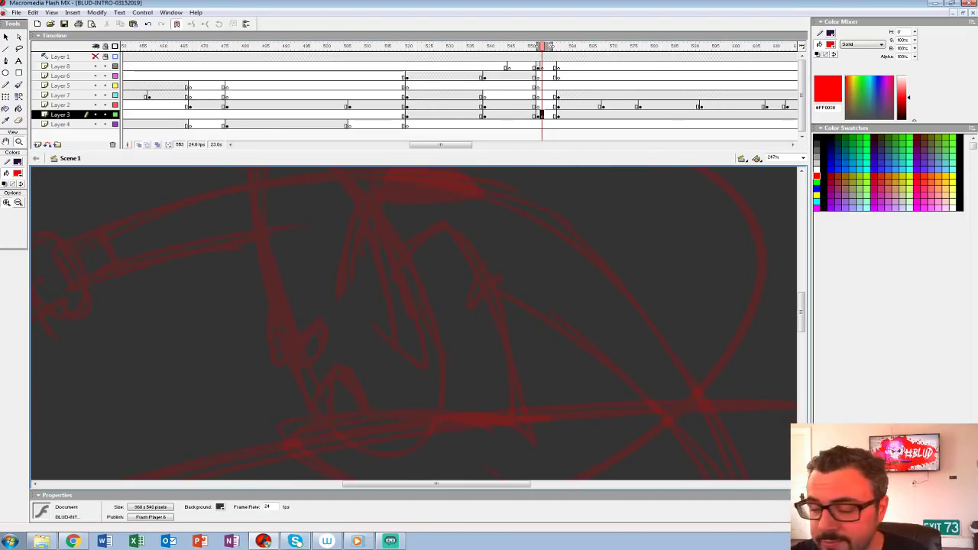
click(17, 174)
click(5, 195)
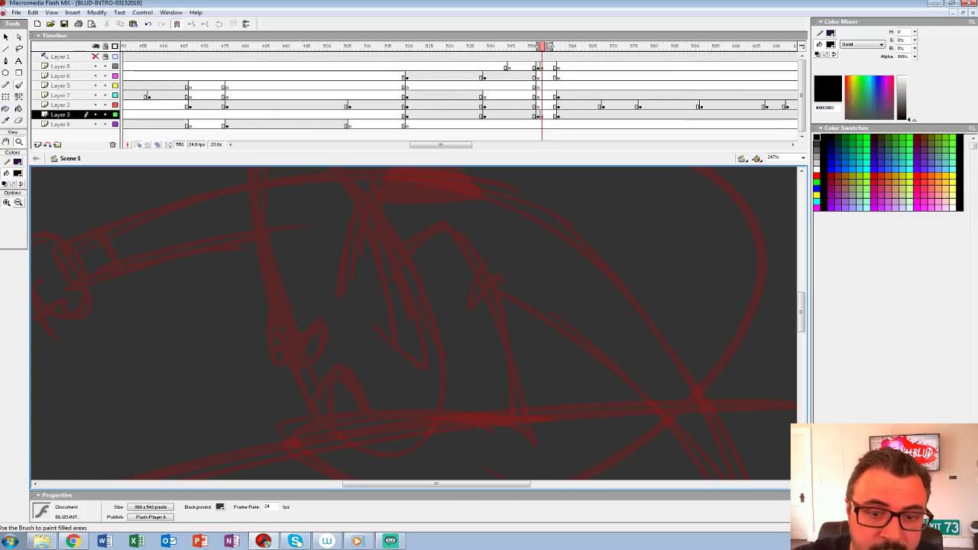
click(19, 85)
click(21, 217)
click(9, 264)
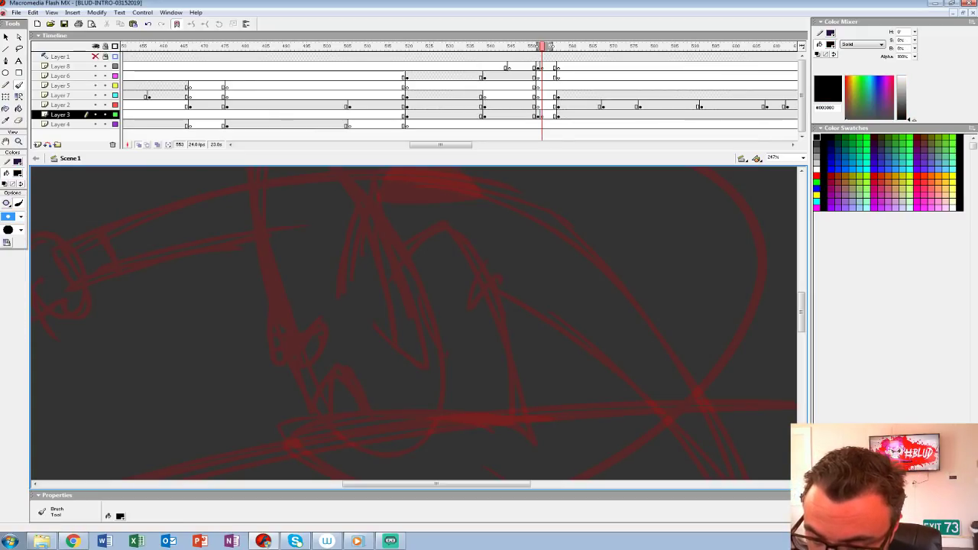
Step: Ink the pointed ear with its inner fold and the first facial contour in black on Layer 3 at frame 553
mouse_move(345, 313)
mouse_down()
mouse_move(363, 232)
mouse_move(412, 348)
mouse_up()
key(ctrl+z)
mouse_move(347, 309)
mouse_down()
mouse_move(360, 230)
mouse_move(404, 329)
mouse_move(374, 361)
mouse_up()
mouse_move(367, 252)
mouse_down()
mouse_move(368, 296)
mouse_move(429, 428)
mouse_move(334, 270)
mouse_move(331, 336)
mouse_up()
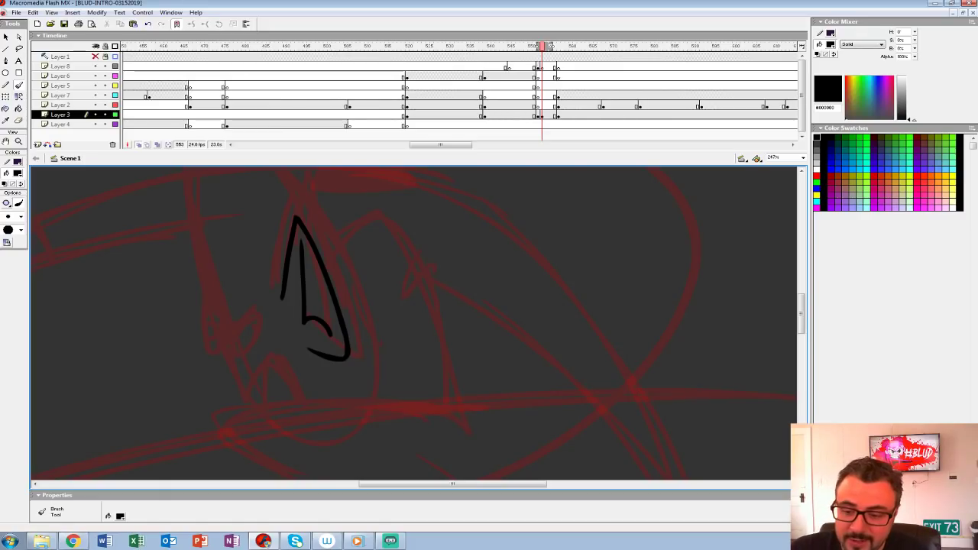
mouse_move(331, 305)
mouse_down()
mouse_move(406, 368)
mouse_move(412, 340)
mouse_move(449, 352)
mouse_up()
mouse_move(376, 350)
mouse_down()
mouse_move(340, 393)
mouse_move(334, 356)
mouse_up()
mouse_move(352, 336)
mouse_down()
mouse_move(348, 409)
mouse_move(308, 326)
mouse_up()
drag(428, 336, 406, 269)
Step: Ink the nose, the front and back head contours, and the collar's curved front edge with its pointed tip in black
mouse_move(435, 198)
mouse_down()
mouse_move(399, 344)
mouse_move(285, 407)
mouse_up()
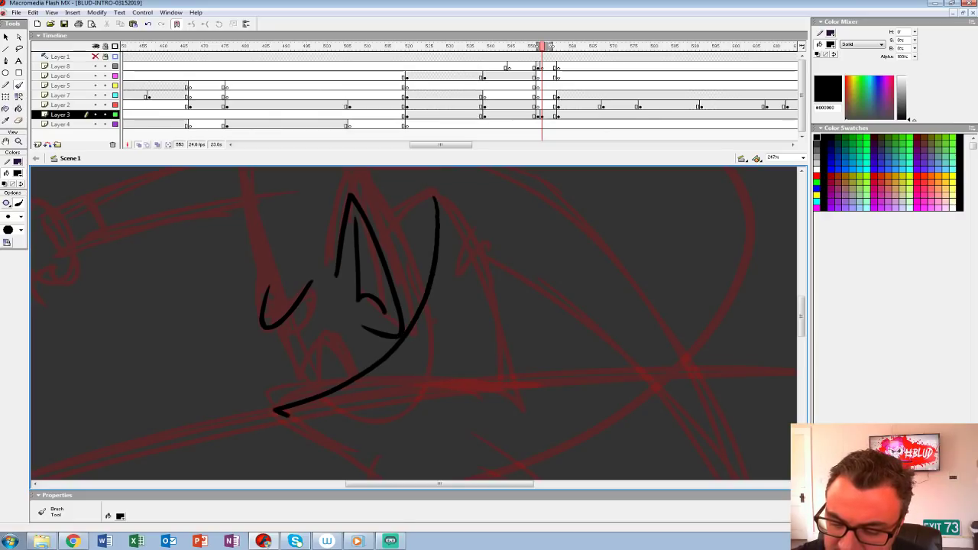
key(ctrl+z)
drag(344, 268, 388, 357)
mouse_move(312, 375)
mouse_down()
mouse_move(291, 183)
mouse_move(396, 252)
mouse_move(433, 306)
mouse_move(369, 236)
mouse_up()
mouse_move(429, 217)
mouse_down()
mouse_move(321, 371)
mouse_move(258, 397)
mouse_move(254, 386)
mouse_move(317, 304)
mouse_up()
key(ctrl+z)
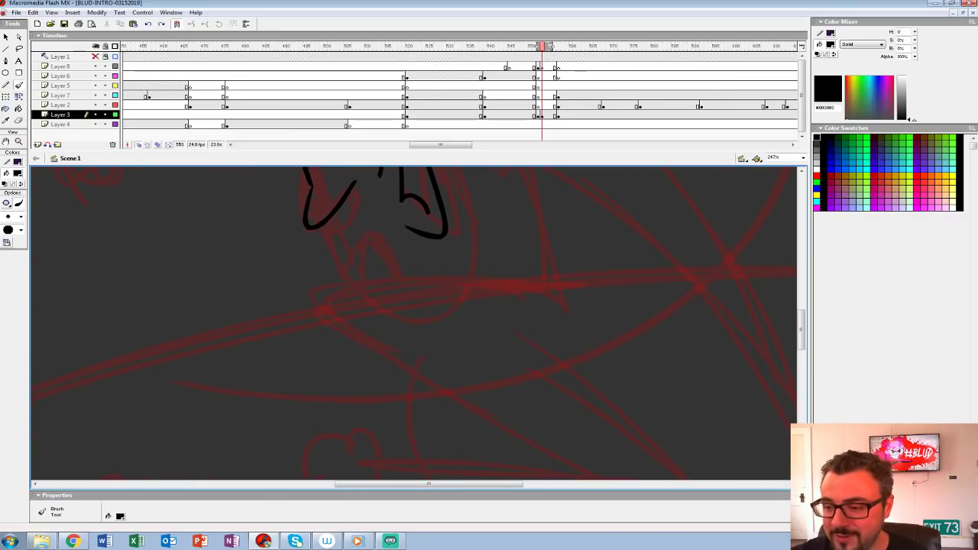
drag(451, 229, 363, 330)
mouse_move(394, 189)
mouse_down()
mouse_move(408, 262)
mouse_move(235, 407)
mouse_move(389, 424)
mouse_up()
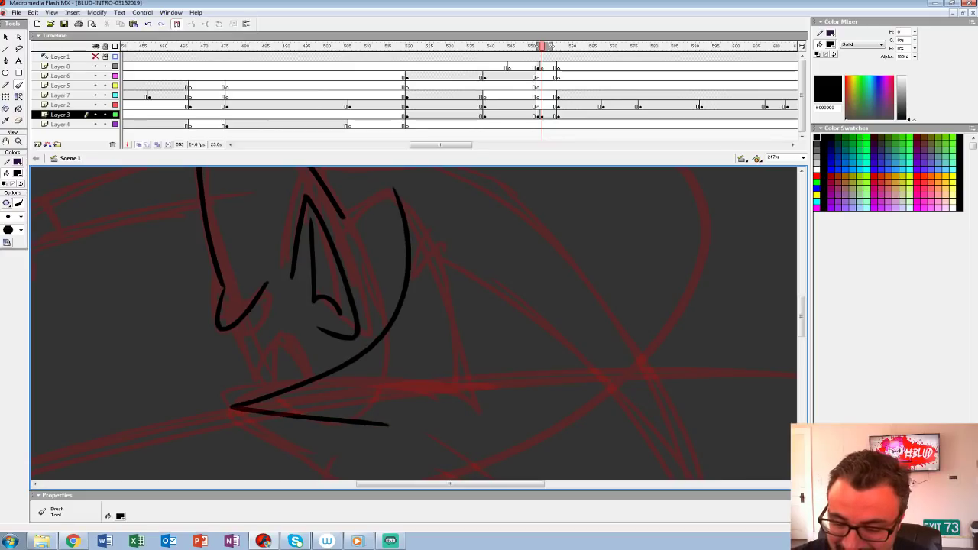
Step: Ink the collar's peak and back edge, extend the back of the head to the collar, and outline the mouth
drag(386, 374, 348, 418)
drag(370, 248, 434, 407)
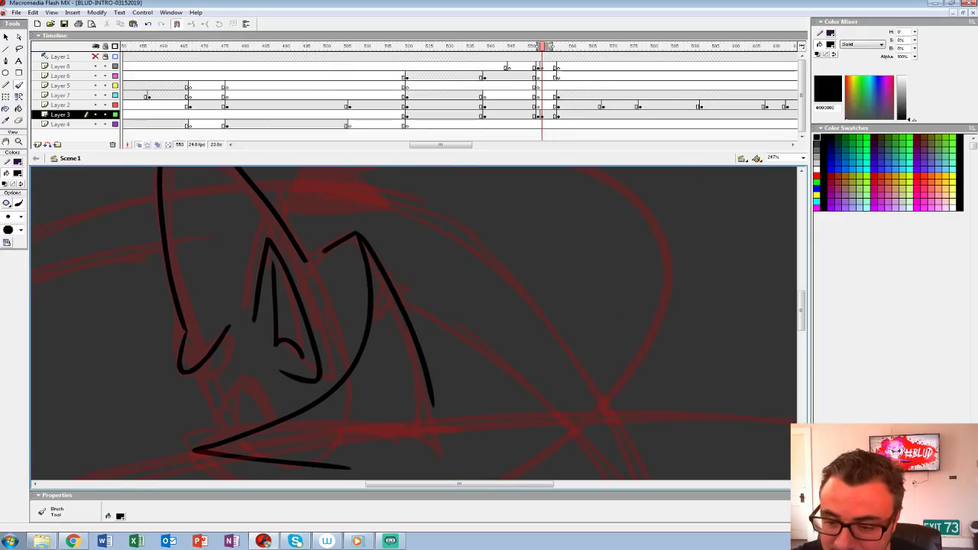
drag(309, 263, 357, 356)
key(ctrl+z)
mouse_move(308, 262)
mouse_down()
mouse_move(357, 358)
mouse_move(424, 306)
mouse_up()
mouse_move(266, 323)
mouse_down()
mouse_move(304, 286)
mouse_move(300, 310)
mouse_move(321, 310)
mouse_move(353, 365)
mouse_up()
key(ctrl+z)
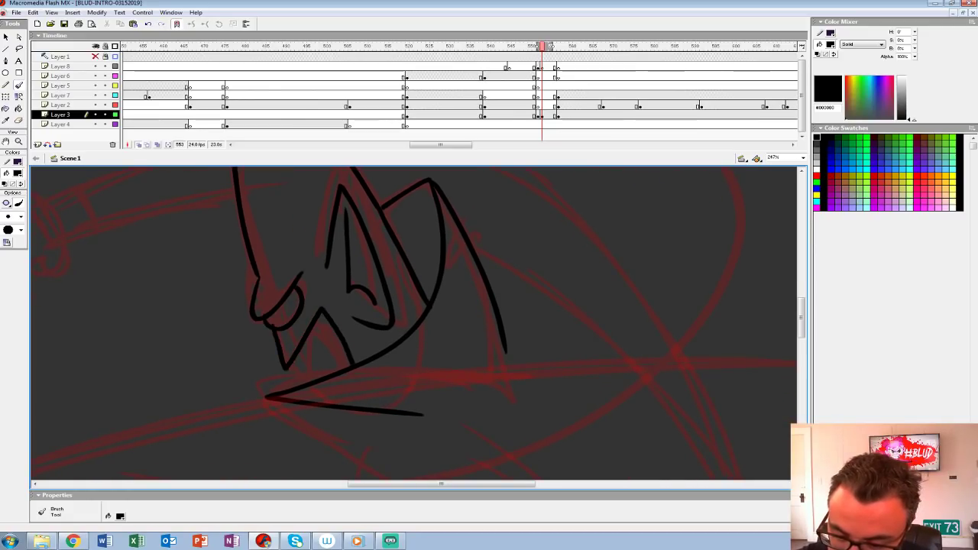
Step: Ink the jaw line below the mouth and the crease across the cheek
drag(295, 359, 324, 377)
drag(312, 292, 359, 344)
mouse_move(351, 268)
mouse_down()
mouse_move(356, 418)
mouse_move(323, 182)
mouse_up()
mouse_move(343, 344)
mouse_down()
mouse_move(324, 210)
mouse_move(287, 230)
mouse_move(383, 227)
mouse_up()
drag(318, 239, 206, 267)
key(ctrl+z)
key(ctrl+z)
mouse_move(344, 252)
mouse_down()
mouse_move(286, 406)
mouse_move(312, 300)
mouse_move(327, 288)
mouse_up()
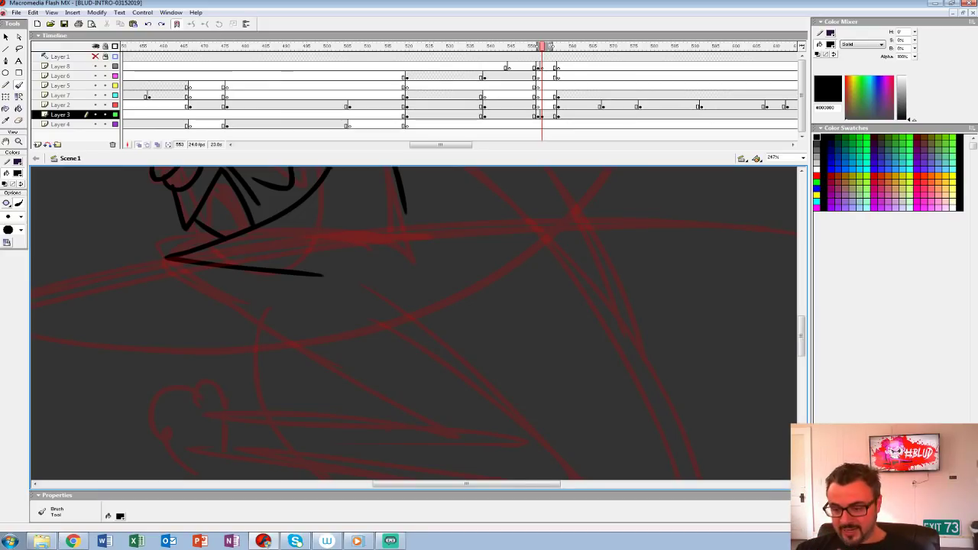
Step: Ink the pointed lapel below the collar and the chest contour beneath it
key(space)
drag(412, 328, 407, 281)
drag(379, 208, 265, 242)
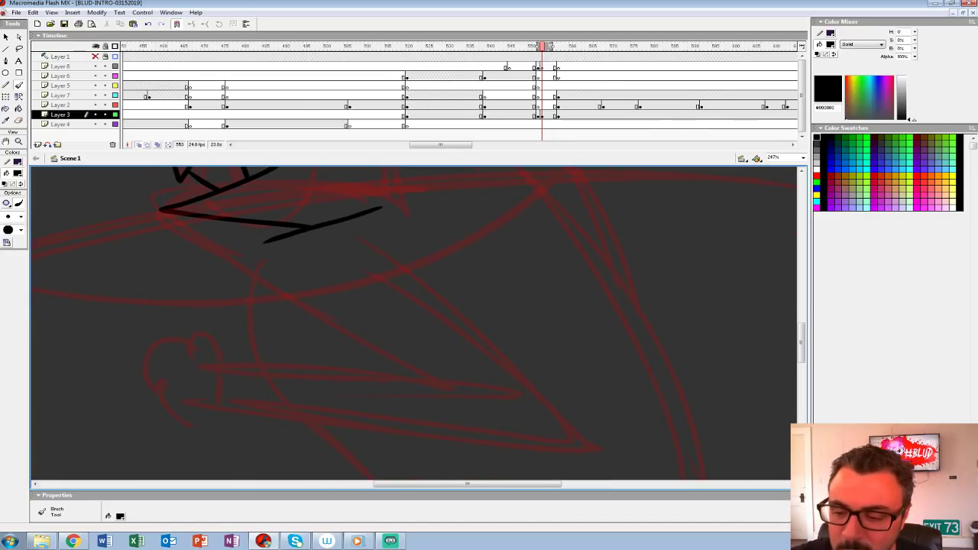
key(ctrl+z)
key(space)
mouse_move(336, 245)
mouse_down()
mouse_move(316, 347)
mouse_move(331, 247)
mouse_move(309, 229)
mouse_move(200, 252)
mouse_move(366, 348)
mouse_up()
key(space)
key(ctrl+z)
mouse_move(377, 218)
mouse_down()
mouse_move(206, 252)
mouse_move(415, 374)
mouse_move(365, 327)
mouse_up()
Step: Ink the lower bent arm with its clenched fist, elbow point and upper sleeve over the rough
key(space)
mouse_move(159, 323)
mouse_down()
mouse_move(450, 342)
mouse_move(422, 374)
mouse_up()
key(space)
mouse_move(241, 235)
mouse_down()
mouse_move(321, 271)
mouse_move(517, 423)
mouse_move(134, 389)
mouse_move(353, 332)
mouse_up()
key(space)
mouse_move(301, 294)
mouse_down()
mouse_move(256, 295)
mouse_move(268, 318)
mouse_move(256, 323)
mouse_move(308, 336)
mouse_up()
key(space)
mouse_move(489, 244)
mouse_down()
mouse_move(400, 299)
mouse_move(294, 460)
mouse_up()
mouse_move(366, 291)
mouse_down()
mouse_move(417, 423)
mouse_move(508, 425)
mouse_up()
mouse_move(320, 306)
mouse_down()
mouse_move(605, 317)
mouse_move(625, 297)
mouse_up()
Step: Ink the upper and lower edges of the outstretched arm and the outline of its fist
drag(454, 214, 276, 275)
mouse_move(462, 264)
mouse_down()
mouse_move(285, 308)
mouse_move(272, 340)
mouse_move(265, 321)
mouse_move(233, 336)
mouse_up()
drag(226, 290, 273, 275)
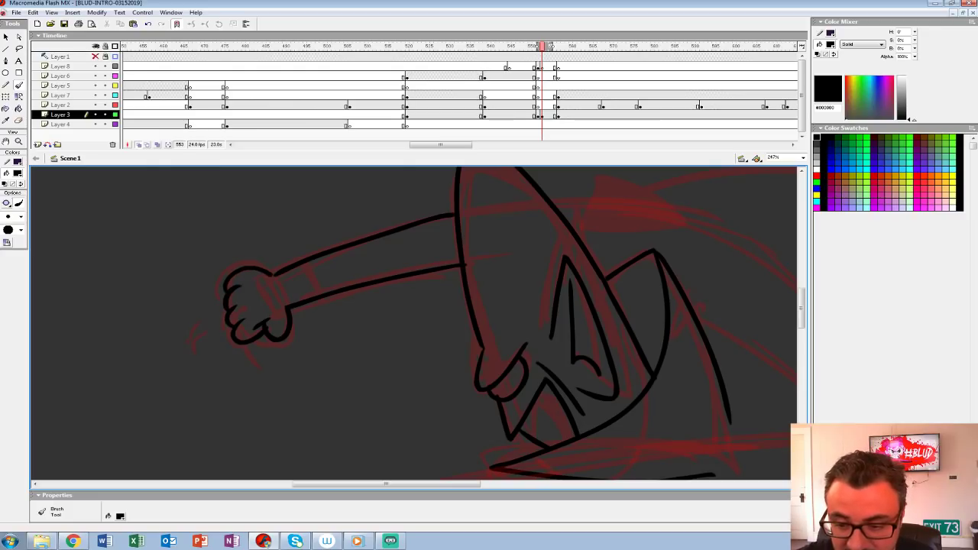
drag(611, 306, 229, 317)
Step: Ink the outstretched arm's cuff and the long outer contour running down the figure's back
mouse_move(209, 212)
mouse_down()
mouse_move(316, 233)
mouse_move(426, 306)
mouse_move(511, 409)
mouse_up()
mouse_move(519, 403)
mouse_down()
mouse_move(353, 212)
mouse_move(452, 432)
mouse_up()
mouse_move(456, 429)
mouse_down()
mouse_move(419, 184)
mouse_move(448, 355)
mouse_move(476, 421)
mouse_move(463, 406)
mouse_move(684, 408)
mouse_move(378, 407)
mouse_move(376, 456)
mouse_up()
mouse_move(237, 217)
mouse_down()
mouse_move(230, 261)
mouse_move(241, 309)
mouse_up()
drag(287, 355, 380, 452)
drag(366, 214, 476, 451)
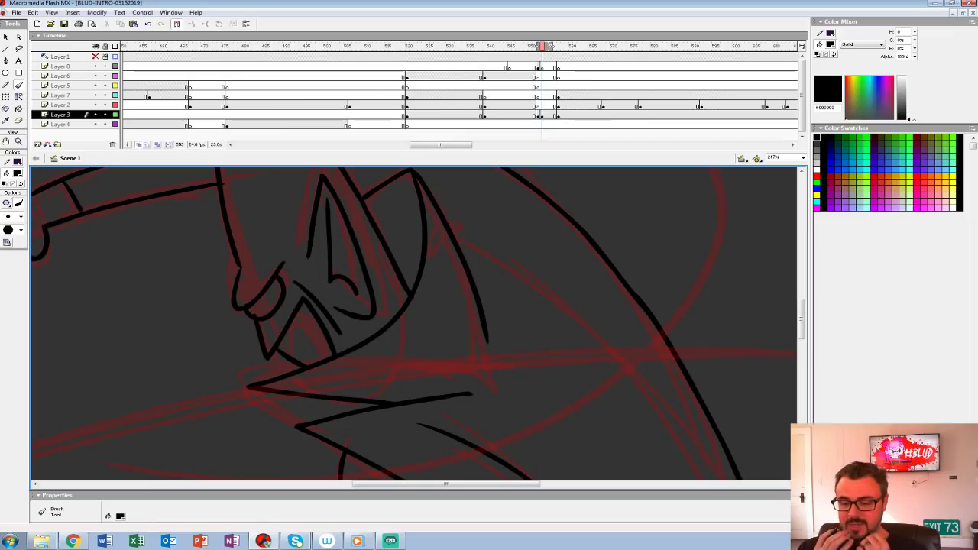
Step: Ink the inner fold line of the cape running down the back
drag(489, 351, 292, 293)
mouse_move(301, 197)
mouse_down()
mouse_move(385, 258)
mouse_move(489, 367)
mouse_up()
key(ctrl+z)
mouse_move(277, 183)
mouse_down()
mouse_move(335, 223)
mouse_move(515, 407)
mouse_move(409, 259)
mouse_move(463, 359)
mouse_up()
mouse_move(306, 183)
mouse_down()
mouse_move(448, 443)
mouse_move(602, 534)
mouse_move(836, 423)
mouse_up()
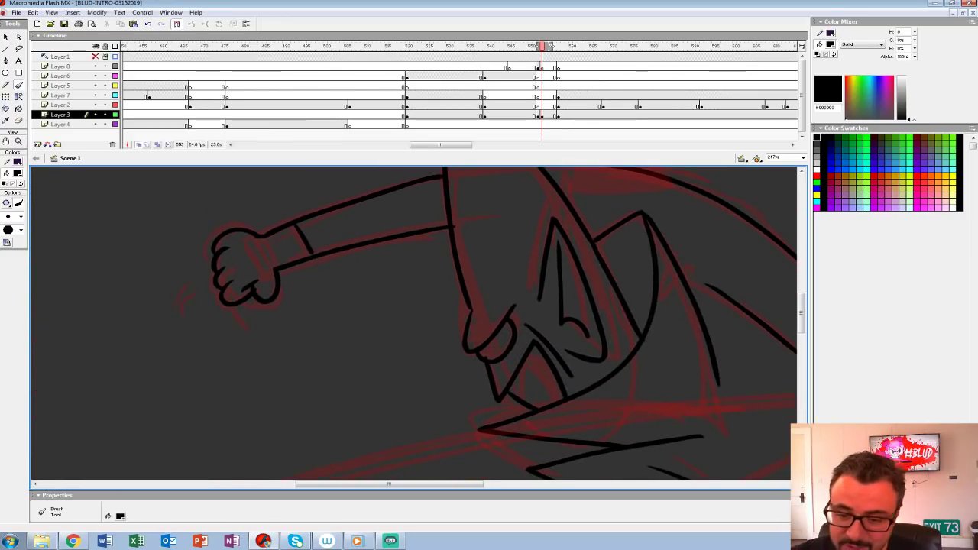
Step: Turn off onion skinning to check the inked linework without the red rough behind it
key(z)
click(540, 288)
click(535, 275)
drag(534, 313, 535, 267)
click(139, 144)
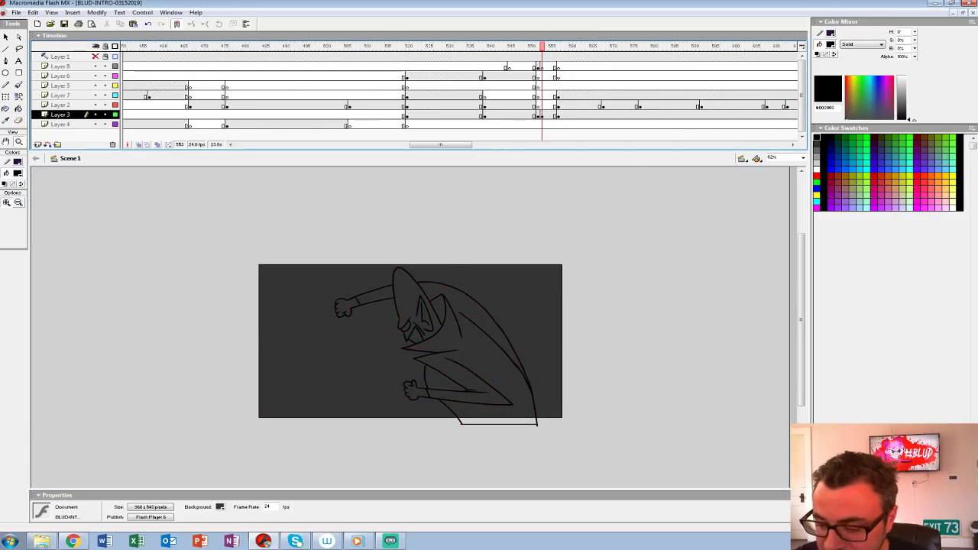
Step: Redraw the line from the lapel's point down to the bent forearm as a smoother curve
key(ctrl+=)
key(ctrl+=)
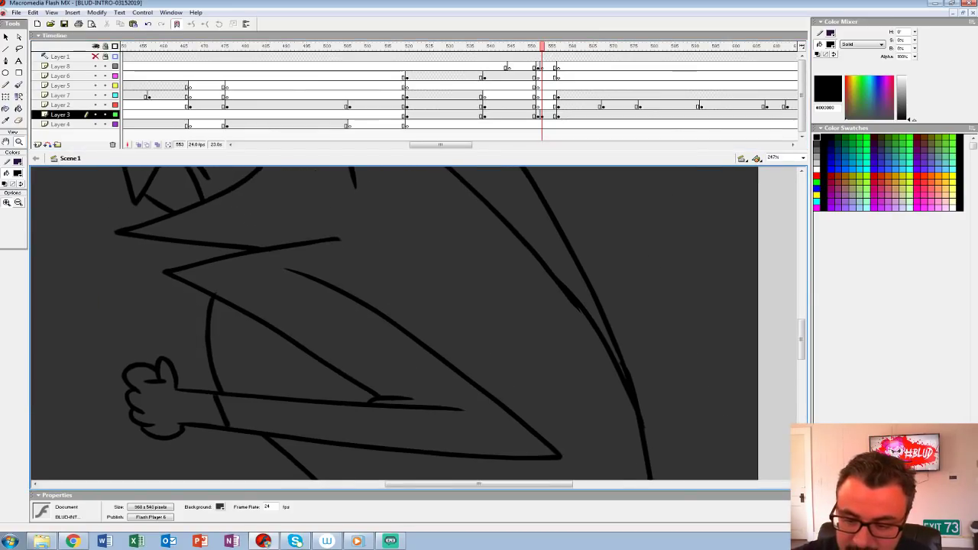
scroll(394, 321, down, 1)
key(b)
mouse_move(161, 240)
mouse_down()
mouse_move(375, 362)
mouse_move(180, 253)
mouse_move(253, 322)
mouse_move(353, 383)
mouse_up()
drag(352, 379, 296, 329)
key(b)
mouse_move(170, 257)
mouse_down()
mouse_move(307, 363)
mouse_move(372, 397)
mouse_up()
key(ctrl+z)
drag(168, 256, 324, 372)
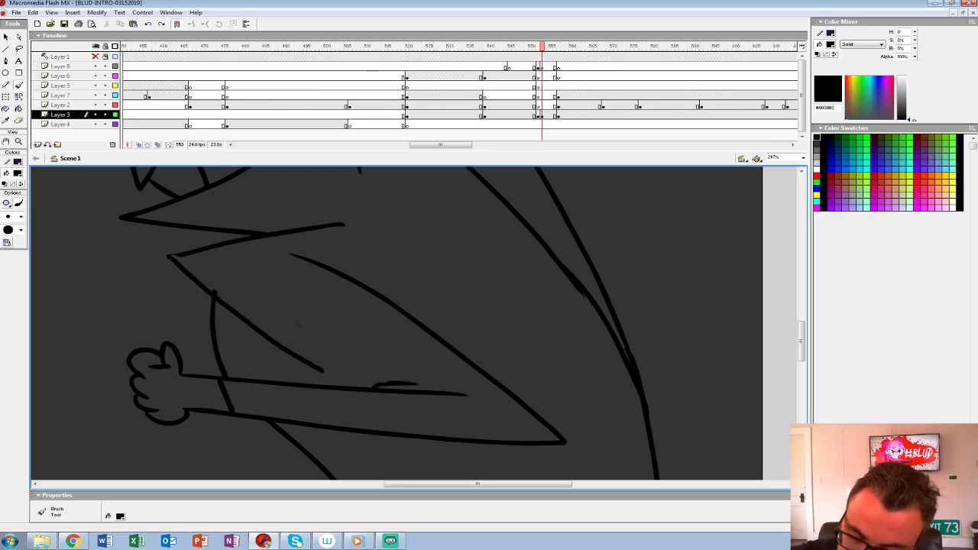
Step: Erase and redraw the lapel's pointed corner cleanly, and ink a short curved crease behind the upper arm
key(e)
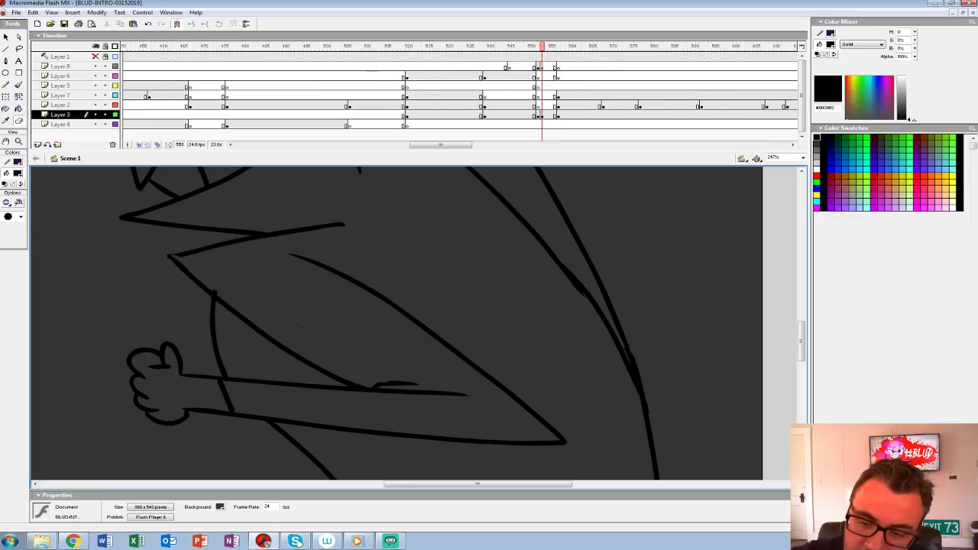
drag(175, 255, 345, 275)
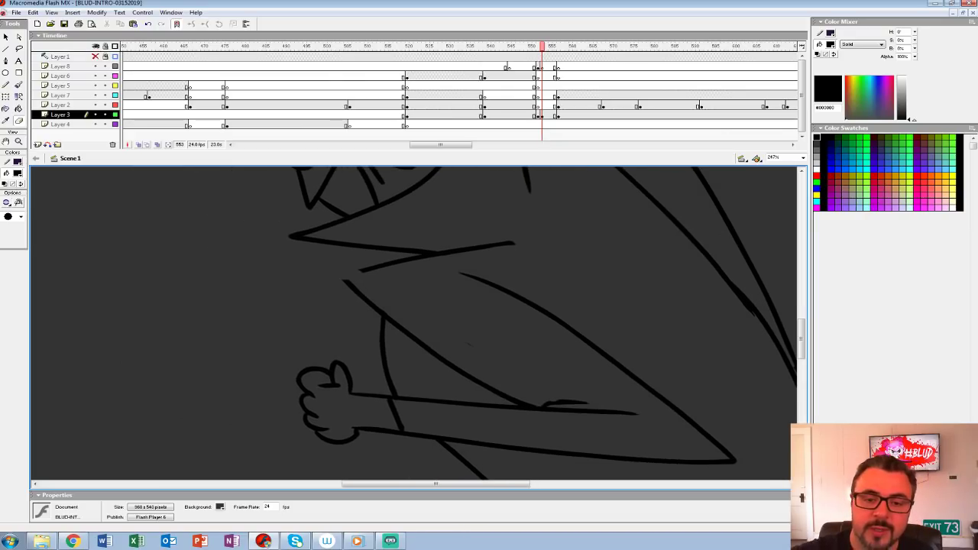
key(b)
mouse_move(612, 321)
mouse_down()
mouse_move(309, 280)
mouse_move(311, 357)
mouse_up()
drag(306, 321, 474, 316)
Step: Replace the bent forearm's underside with a fuller curve to a lower elbow, and erase the overlap at the torso line
key(z)
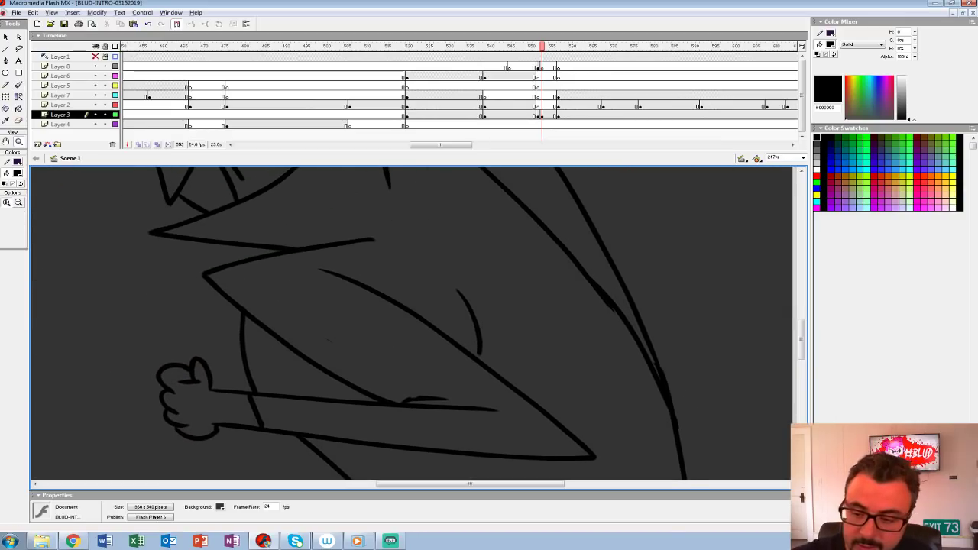
alt+click(474, 305)
alt+click(474, 305)
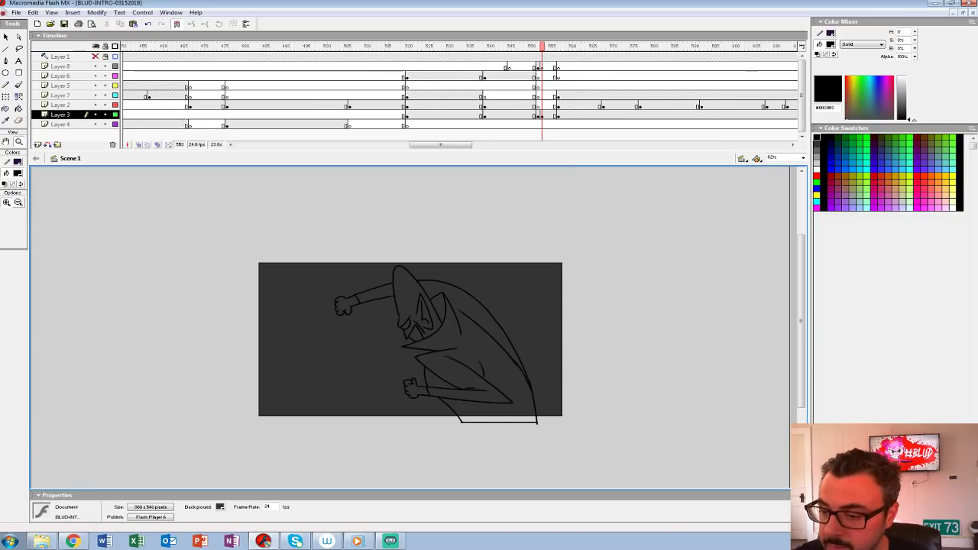
click(542, 115)
click(446, 367)
click(446, 367)
drag(446, 367, 423, 364)
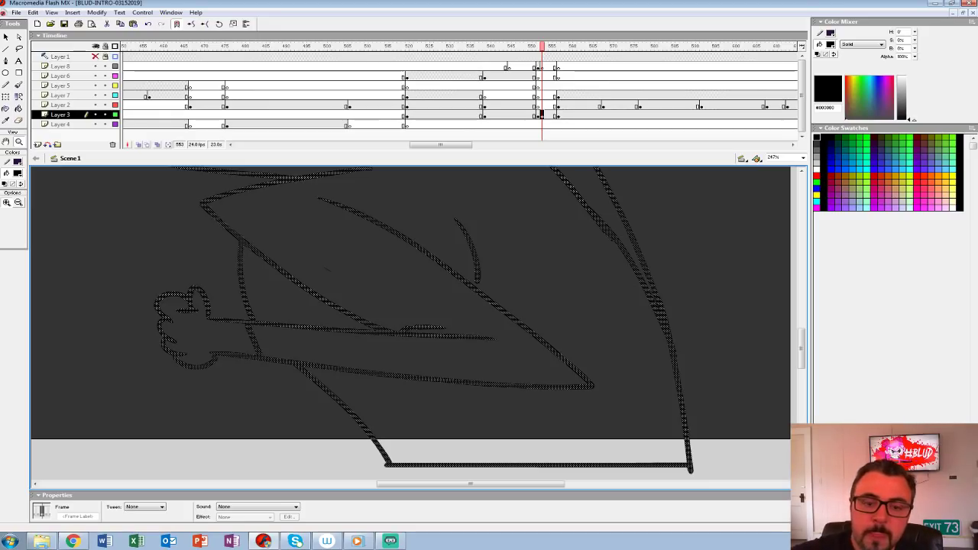
key(e)
drag(214, 353, 591, 386)
key(b)
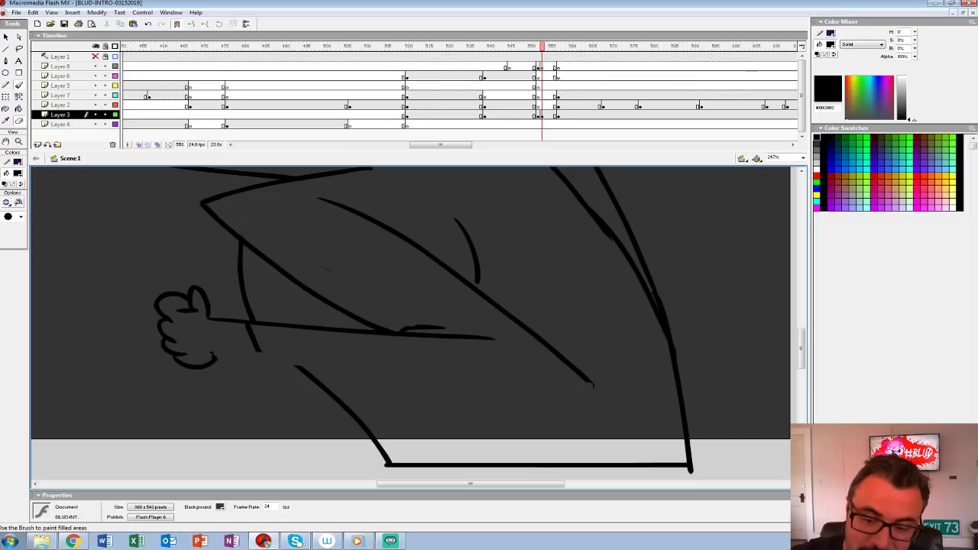
mouse_move(214, 355)
mouse_down()
mouse_move(539, 403)
mouse_move(597, 389)
mouse_move(586, 383)
mouse_move(608, 438)
mouse_up()
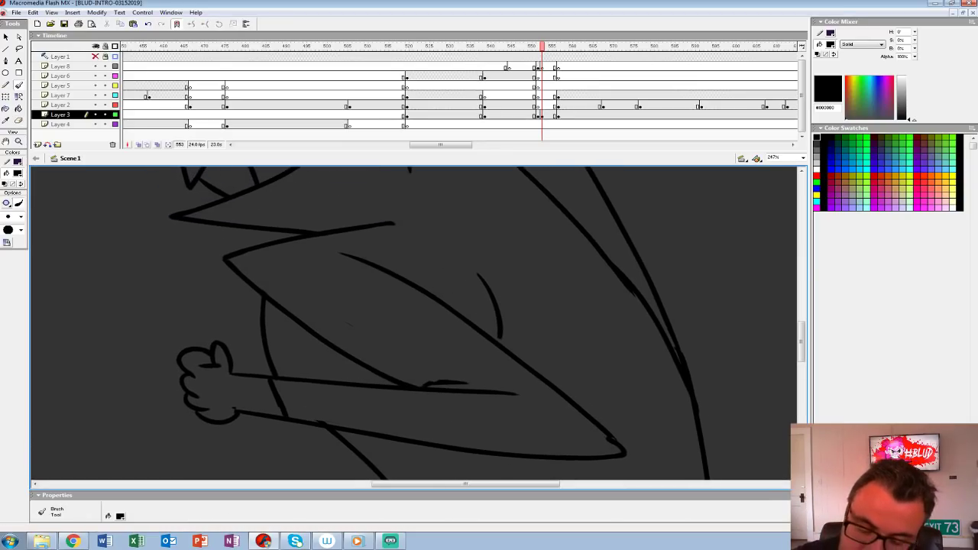
key(e)
drag(309, 413, 339, 425)
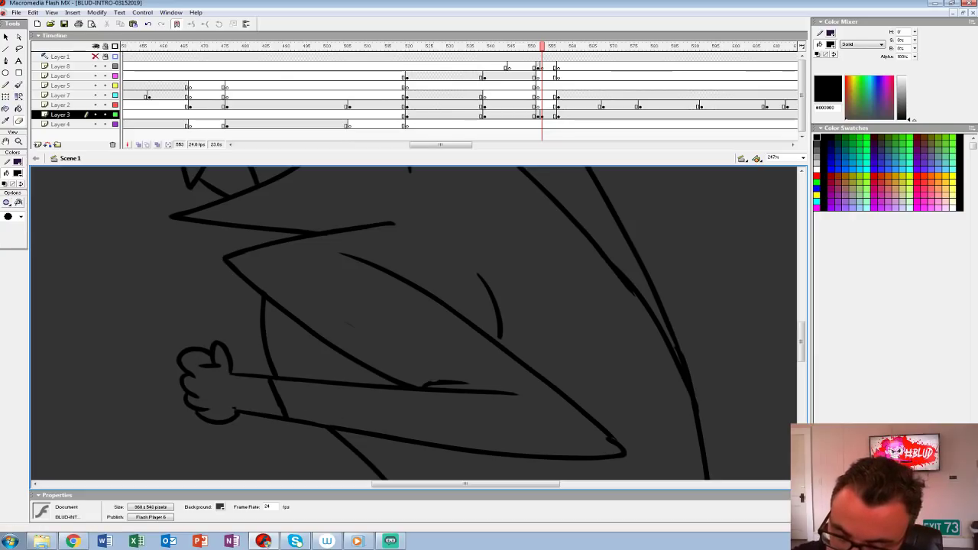
Step: Move the in-between shot's keyframes on Layer 3 and Layer 8 one frame earlier, to frame 552
key(z)
key(ctrl+minus)
key(ctrl+minus)
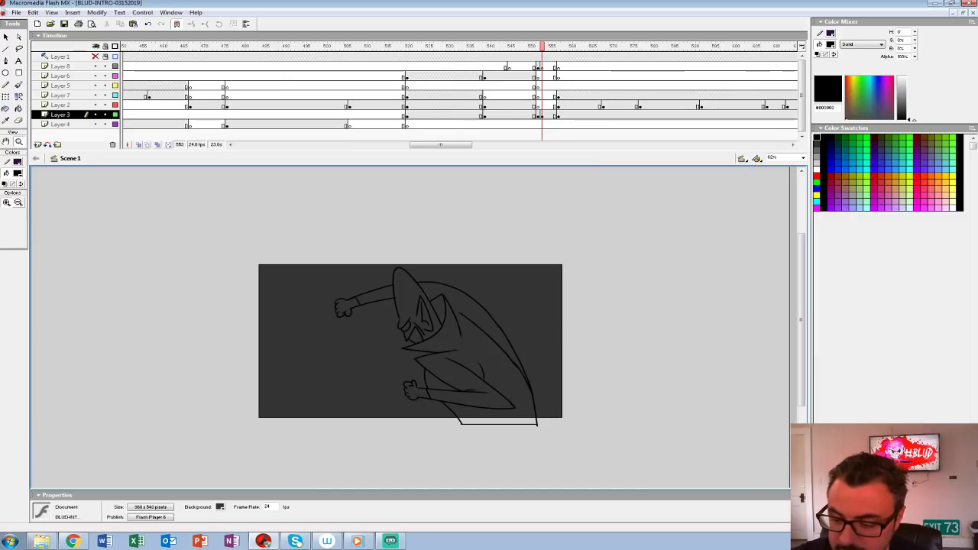
drag(514, 47, 594, 46)
click(542, 114)
click(538, 115)
key(period)
drag(542, 115, 538, 114)
drag(542, 67, 538, 67)
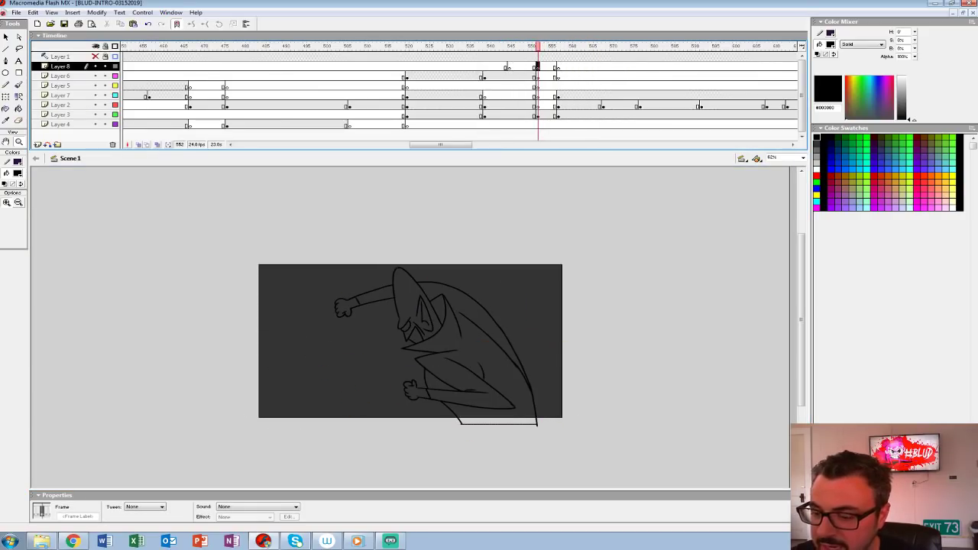
Step: Compare the inked in-between shot with the coloured shot at frame 551, and step through the frames up to 556
click(445, 323)
drag(446, 322, 389, 293)
key(comma)
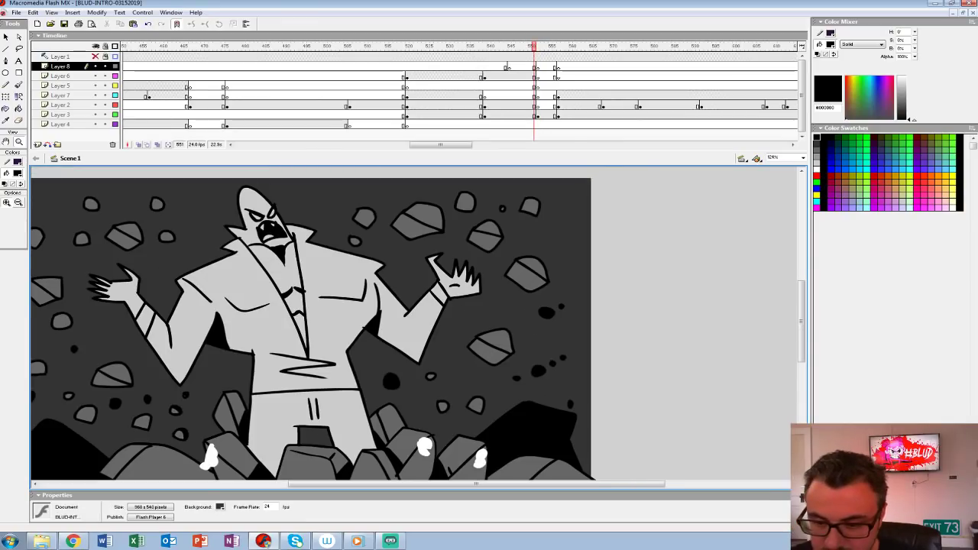
key(period)
key(comma)
click(17, 172)
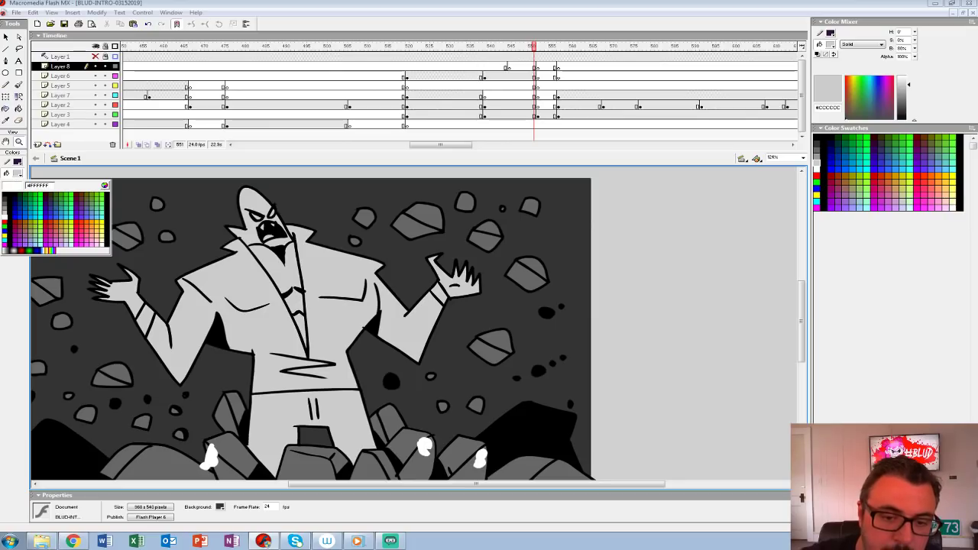
key(Escape)
key(period)
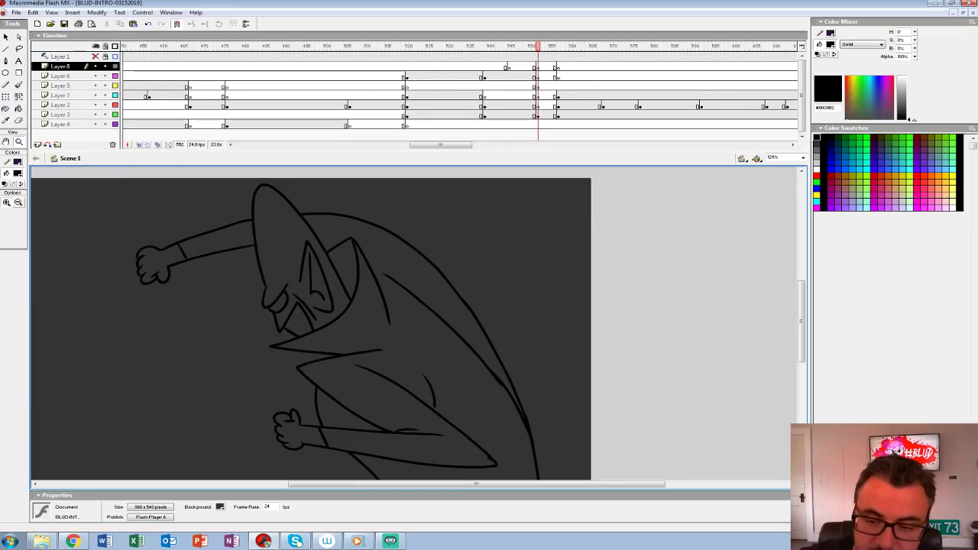
key(b)
key(period)
key(period)
key(period)
key(period)
key(period)
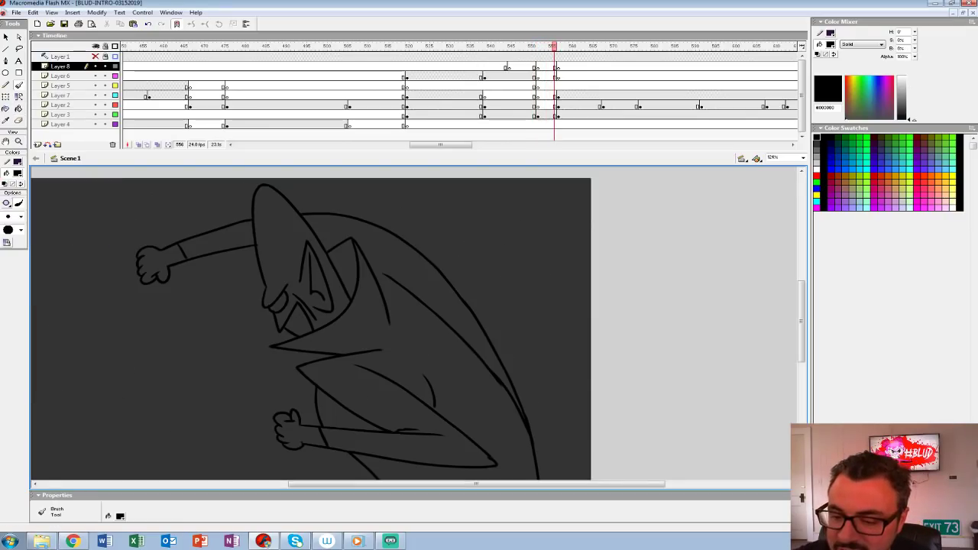
key(comma)
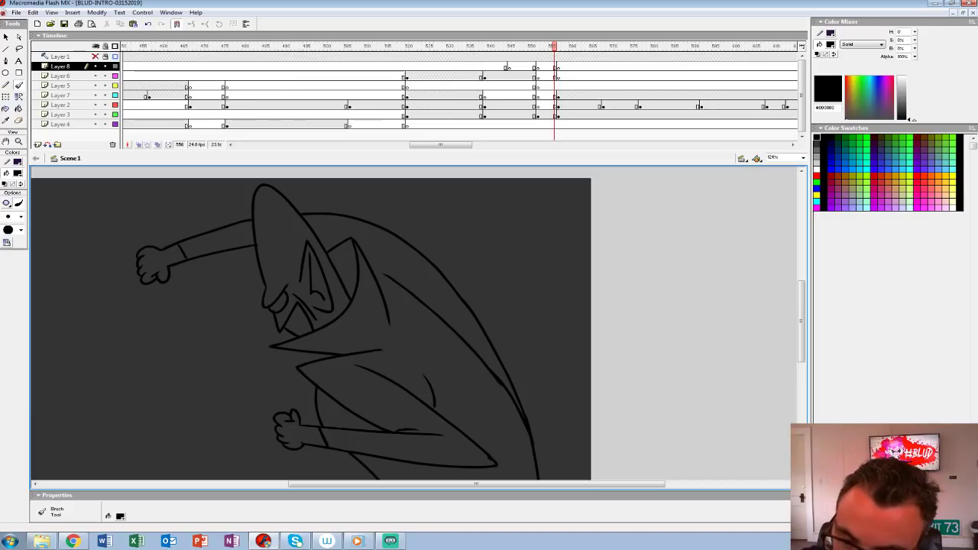
Step: Set the brush to white #FFFFFF and adjust its paint mode, trying a highlight along the back of the head
click(17, 173)
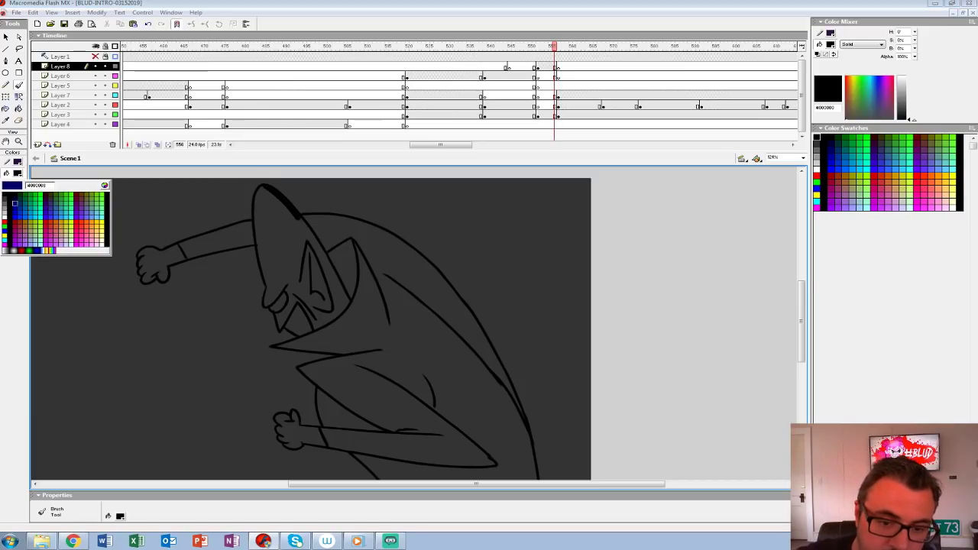
click(7, 222)
drag(264, 187, 349, 306)
key(ctrl+z)
mouse_move(264, 187)
mouse_down()
mouse_move(299, 218)
mouse_move(349, 306)
mouse_up()
key(ctrl+z)
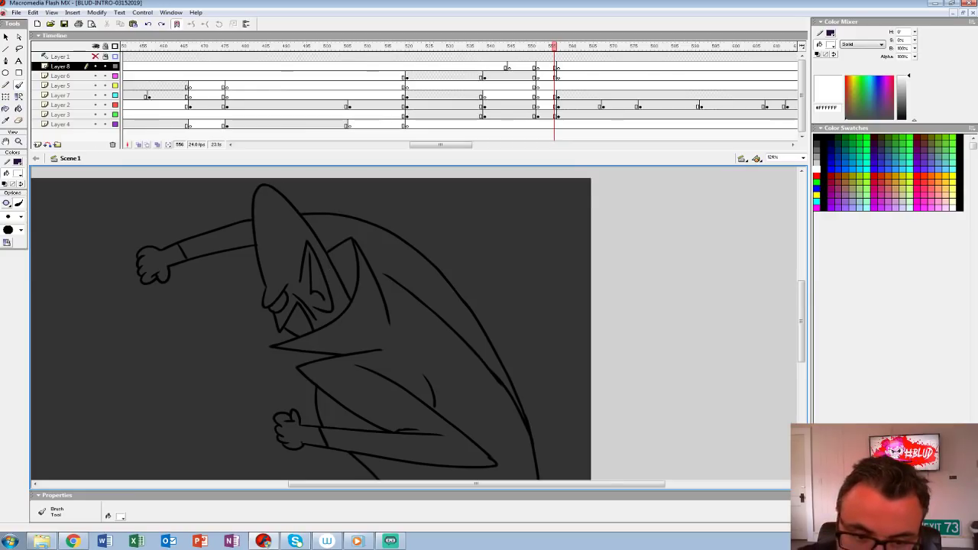
click(7, 202)
click(45, 246)
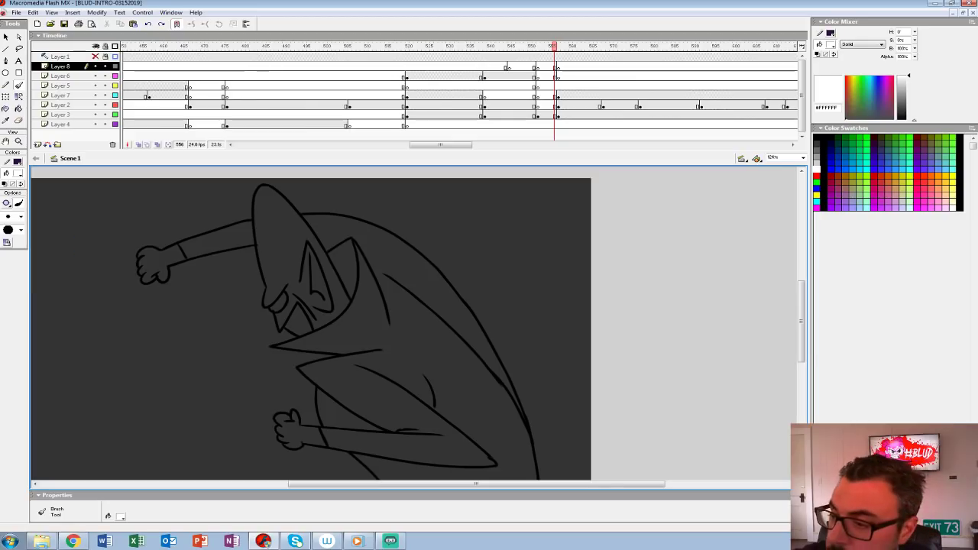
Step: Paint white rim highlights on Layer 3 along the back of the head, the collar's back edge and the figure's back
click(550, 114)
mouse_move(269, 190)
mouse_down()
mouse_move(313, 234)
mouse_move(348, 305)
mouse_up()
drag(353, 241, 388, 324)
mouse_move(301, 216)
mouse_down()
mouse_move(349, 224)
mouse_move(433, 276)
mouse_move(504, 374)
mouse_up()
key(ctrl+z)
mouse_move(301, 217)
mouse_down()
mouse_move(350, 226)
mouse_move(433, 277)
mouse_move(495, 362)
mouse_move(524, 426)
mouse_move(457, 297)
mouse_move(472, 368)
mouse_up()
key(ctrl+z)
drag(446, 275, 471, 372)
mouse_move(443, 313)
mouse_down()
mouse_move(440, 396)
mouse_move(525, 438)
mouse_up()
Step: Paint a white rim highlight along the top of the outstretched arm and its fist
key(k)
key(b)
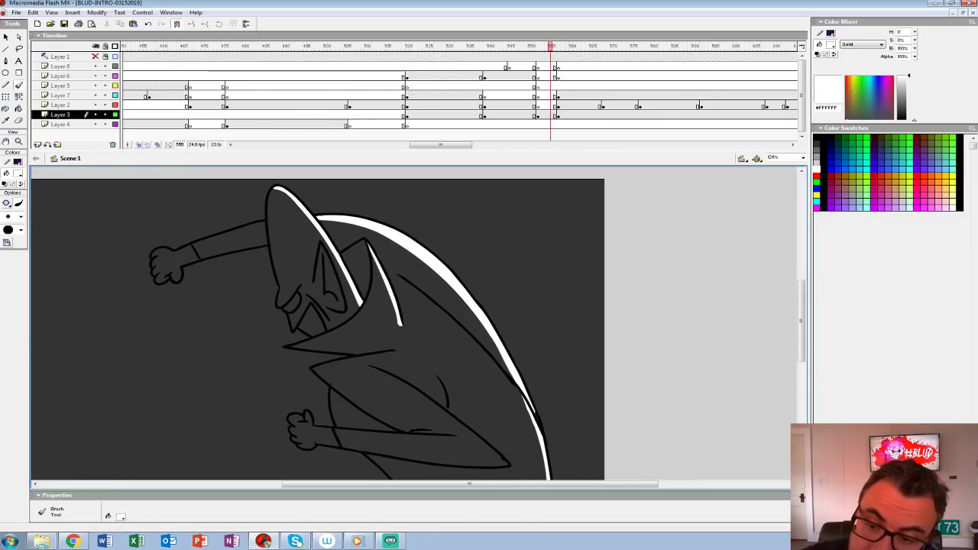
drag(259, 222, 153, 254)
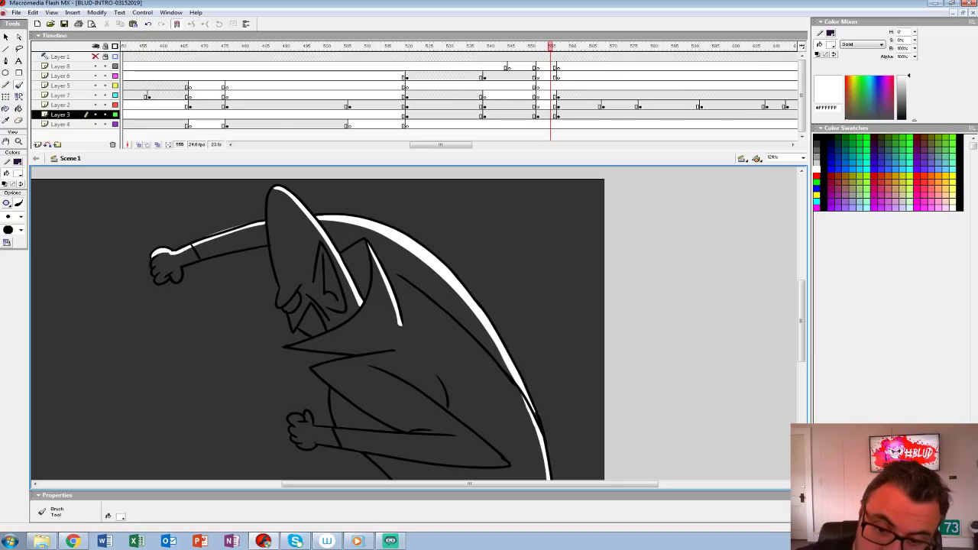
drag(412, 329, 419, 338)
Step: Set the Paint Bucket fill to the light grey #CCCCCC used on the coloured figure at frame 551
key(comma)
key(comma)
key(comma)
key(comma)
key(z)
key(comma)
key(comma)
key(comma)
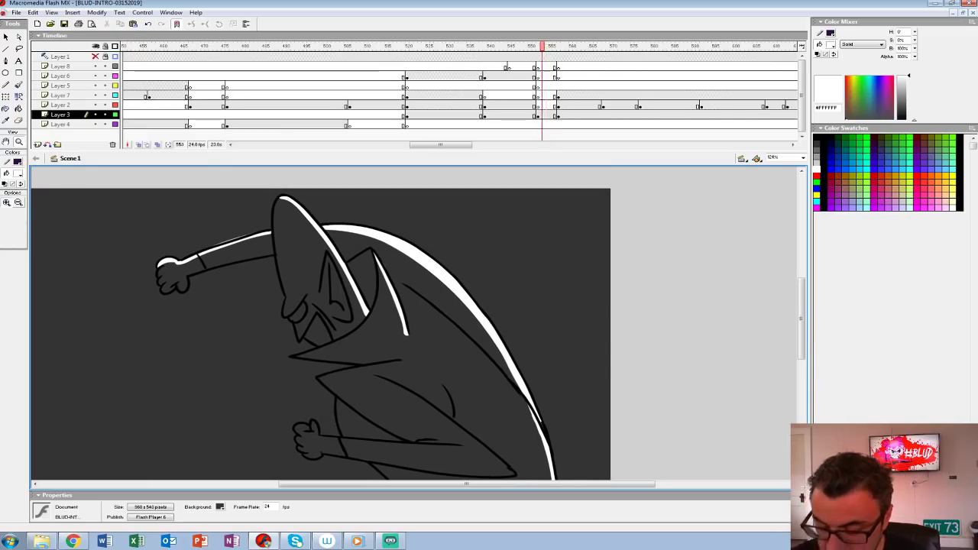
click(19, 174)
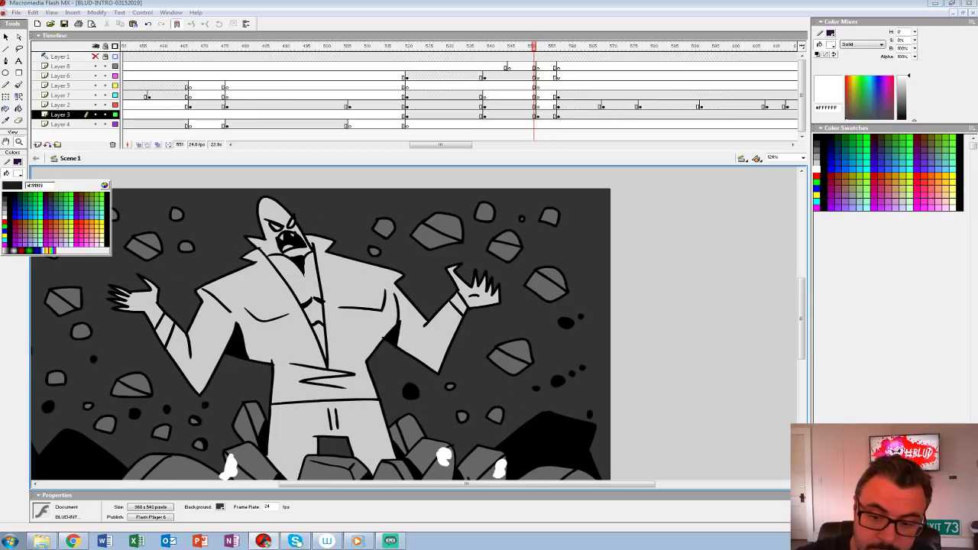
click(4, 216)
click(19, 109)
Step: Fill the head, face, collar, robe, arms and fists of the frame 552 figure with light grey #CCCCCC
key(period)
click(300, 256)
click(316, 331)
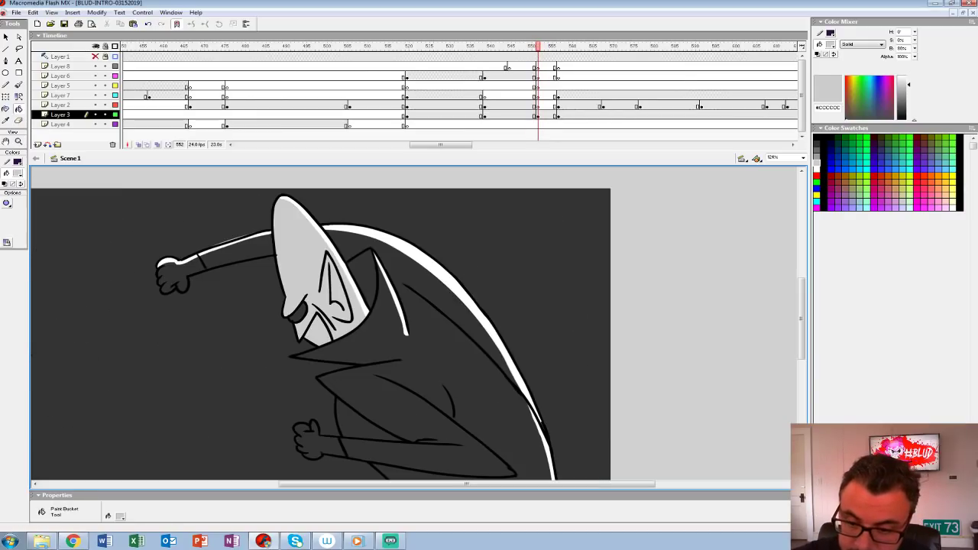
click(299, 312)
click(365, 273)
click(413, 329)
click(353, 424)
click(316, 444)
click(173, 276)
click(236, 253)
mouse_move(321, 344)
mouse_down()
mouse_move(291, 276)
mouse_move(304, 316)
mouse_up()
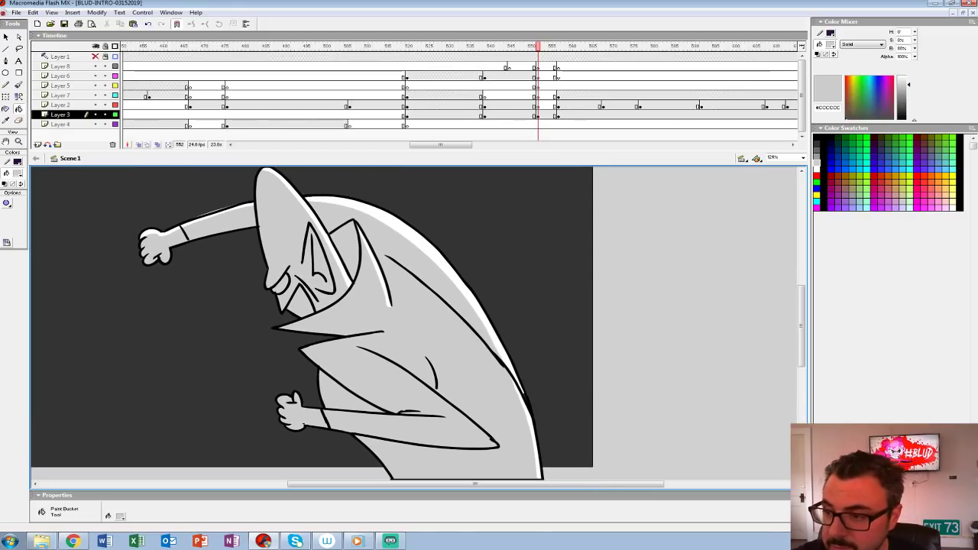
Step: Compare the filled figure at frame 552 with the shot at frame 551, and set the fill colour to black #000000
click(538, 115)
key(ctrl+1)
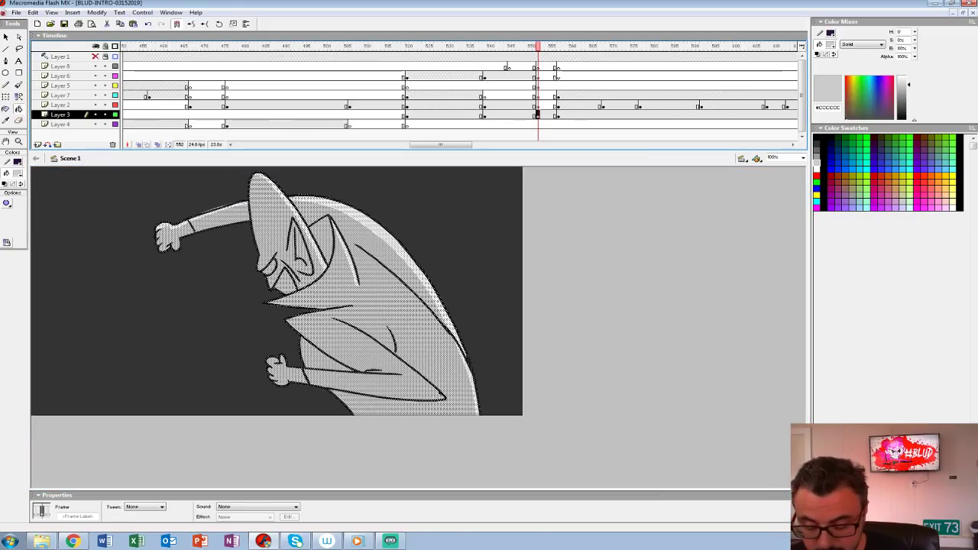
key(comma)
key(period)
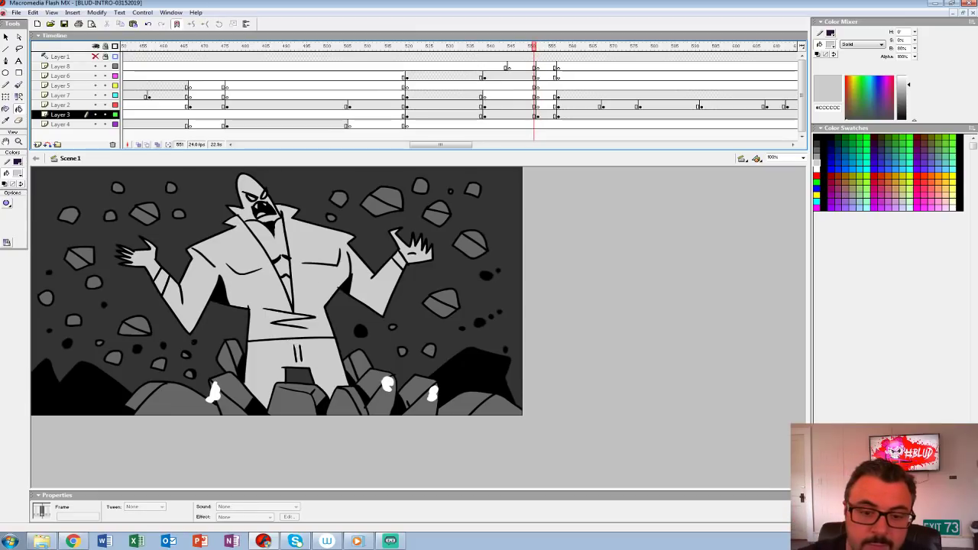
click(17, 173)
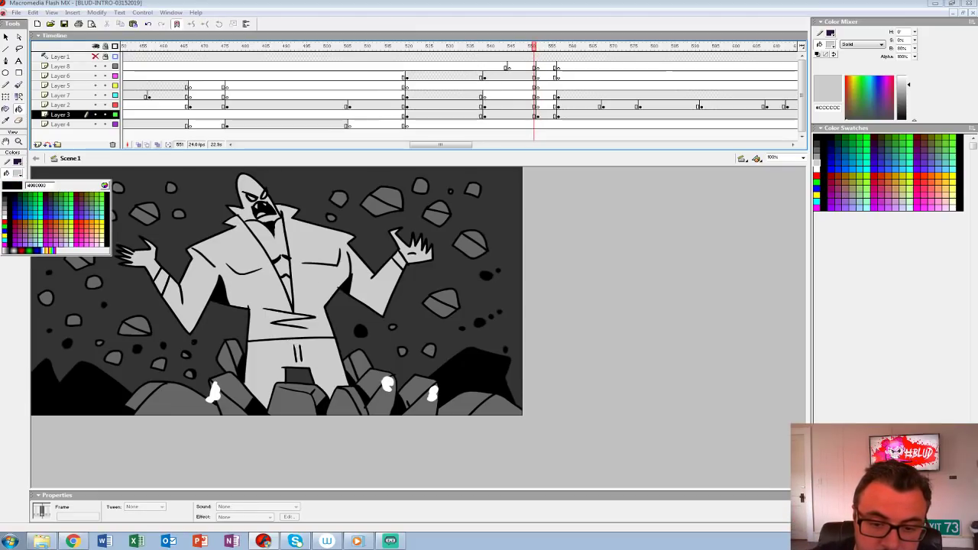
click(5, 195)
key(period)
key(comma)
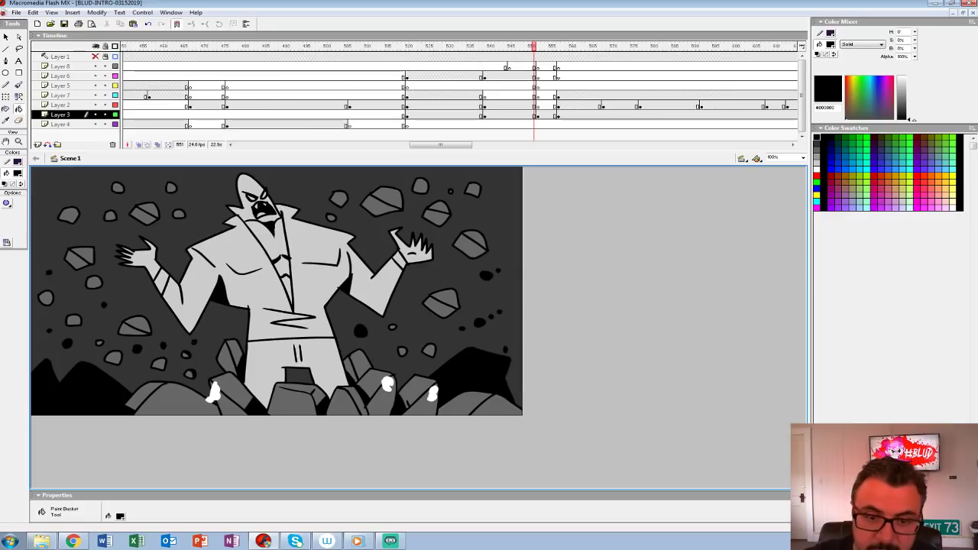
Step: Brush black outlines of small flying rocks around the outstretched fist on Layer 3 at frame 552
key(z)
click(253, 263)
key(period)
key(b)
key(comma)
key(period)
drag(253, 263, 280, 296)
mouse_move(134, 294)
mouse_down()
mouse_move(120, 317)
mouse_move(157, 319)
mouse_move(170, 292)
mouse_move(133, 295)
mouse_up()
mouse_move(190, 253)
mouse_down()
mouse_move(212, 255)
mouse_move(189, 254)
mouse_up()
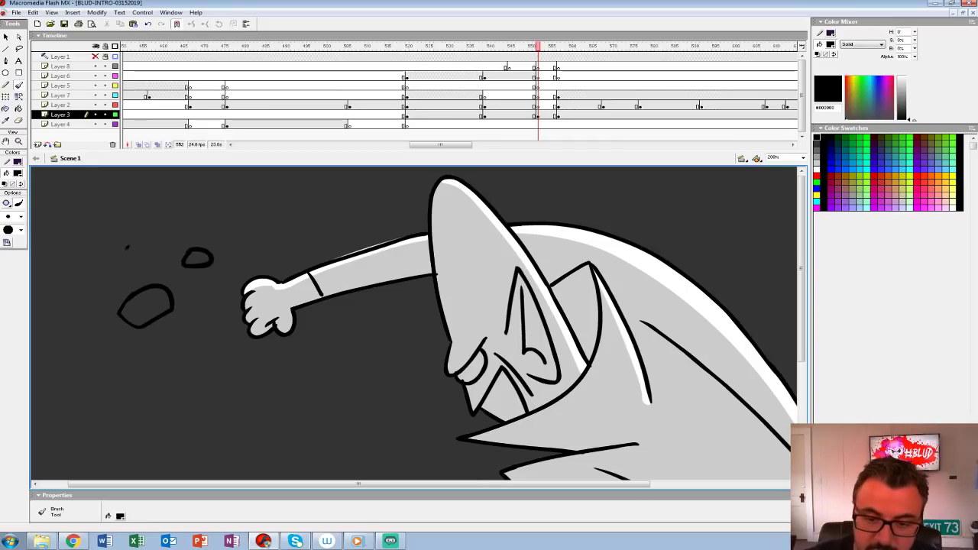
drag(127, 247, 128, 247)
drag(260, 220, 251, 212)
drag(263, 306, 300, 191)
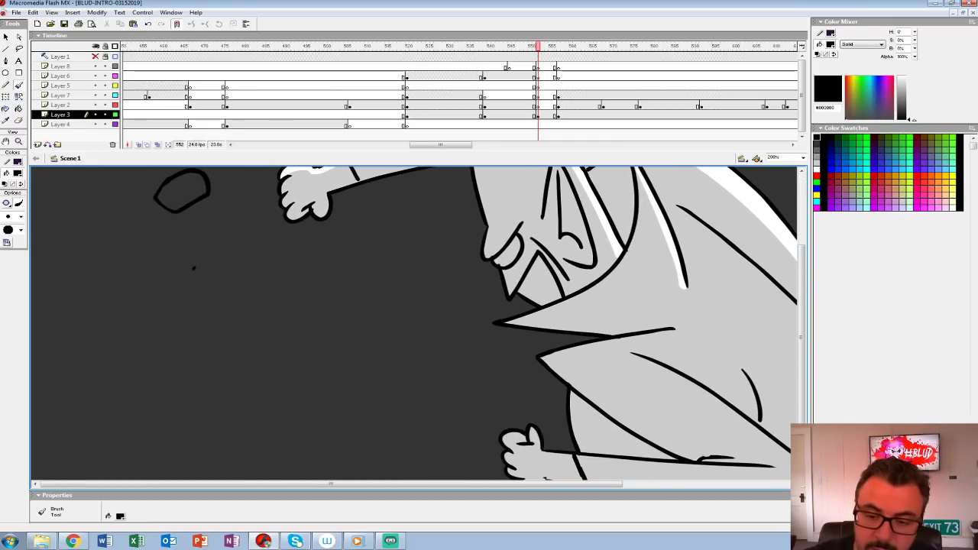
Step: Brush more flying rock outlines below the outstretched fist and behind the figure's back, adding facet lines to the larger ones
drag(219, 261, 239, 294)
drag(240, 298, 237, 388)
drag(321, 342, 303, 344)
mouse_move(304, 345)
mouse_down()
mouse_move(307, 369)
mouse_move(283, 185)
mouse_up()
mouse_move(280, 337)
mouse_down()
mouse_move(329, 337)
mouse_move(325, 296)
mouse_move(284, 310)
mouse_up()
mouse_move(286, 312)
mouse_down()
mouse_move(326, 328)
mouse_move(350, 391)
mouse_move(340, 482)
mouse_up()
drag(535, 329, 328, 347)
mouse_move(518, 223)
mouse_down()
mouse_move(581, 213)
mouse_move(564, 182)
mouse_move(518, 184)
mouse_move(501, 196)
mouse_move(578, 214)
mouse_up()
drag(420, 184, 416, 186)
mouse_move(658, 224)
mouse_down()
mouse_move(688, 247)
mouse_move(665, 224)
mouse_up()
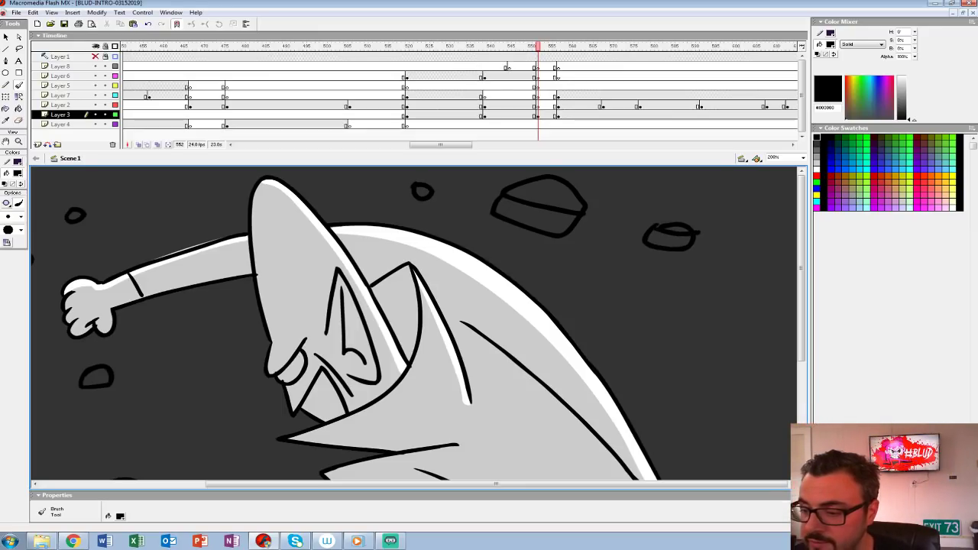
key(z)
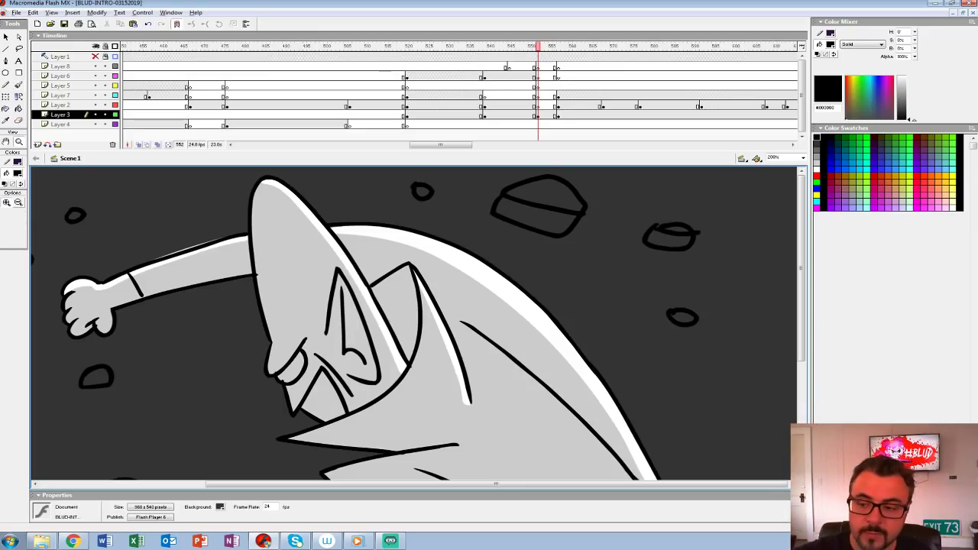
key(ctrl+minus)
key(ctrl+minus)
key(ctrl+equal)
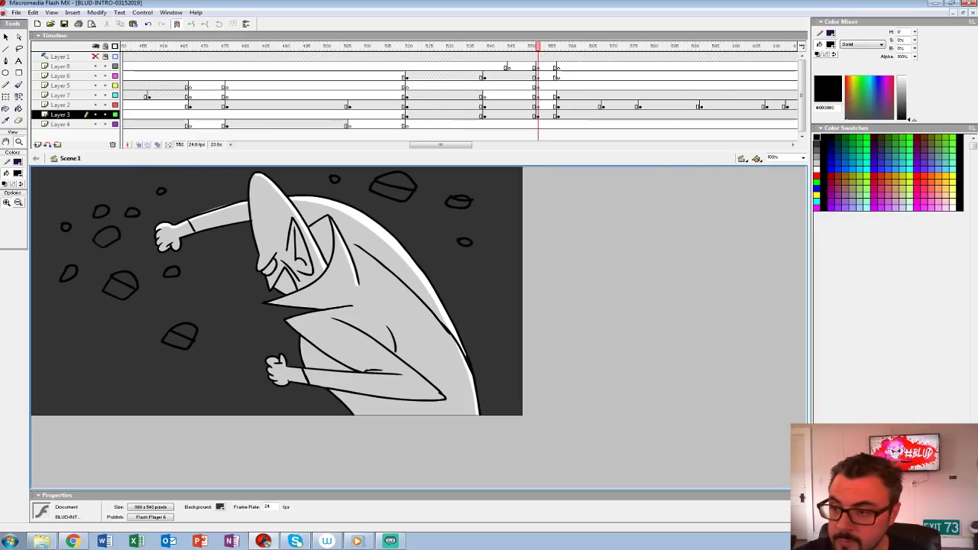
Step: On Layer 2, brush a large boulder outline with an inner edge line in front of the figure's lower fist
click(529, 76)
click(545, 106)
click(258, 352)
drag(263, 353, 242, 353)
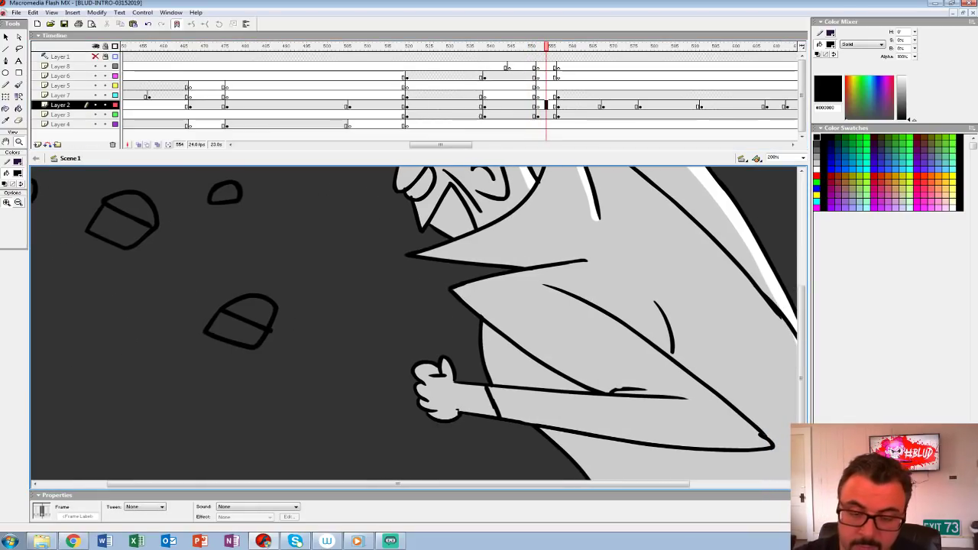
key(b)
key(ctrl+2)
mouse_move(416, 344)
mouse_down()
mouse_move(314, 261)
mouse_move(318, 273)
mouse_up()
key(z)
click(353, 335)
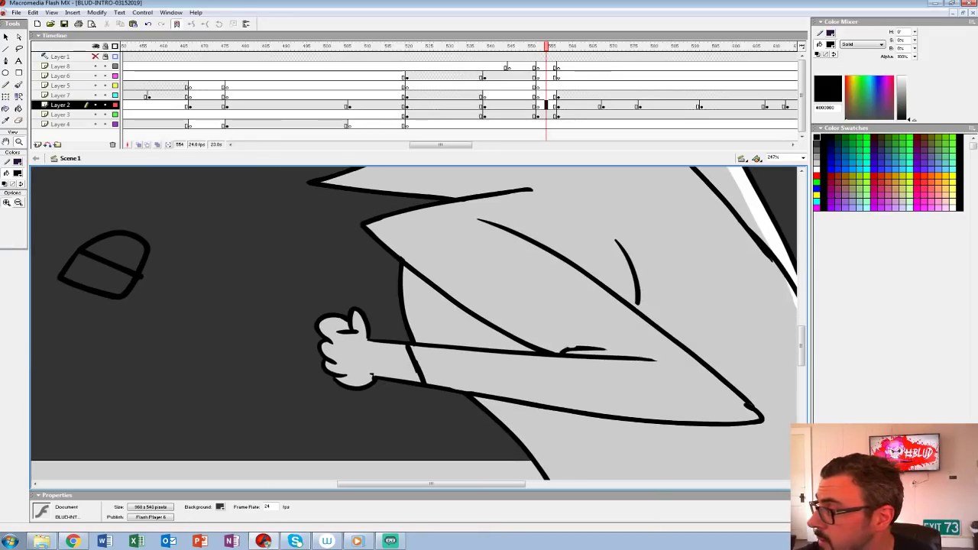
drag(353, 334, 372, 286)
key(b)
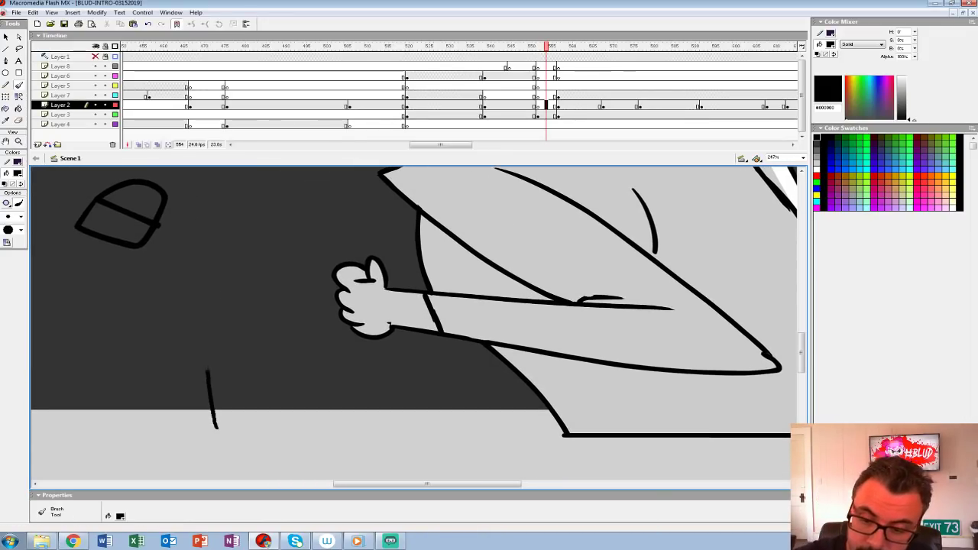
mouse_move(206, 372)
mouse_down()
mouse_move(254, 299)
mouse_move(301, 299)
mouse_move(481, 437)
mouse_up()
drag(271, 296, 304, 446)
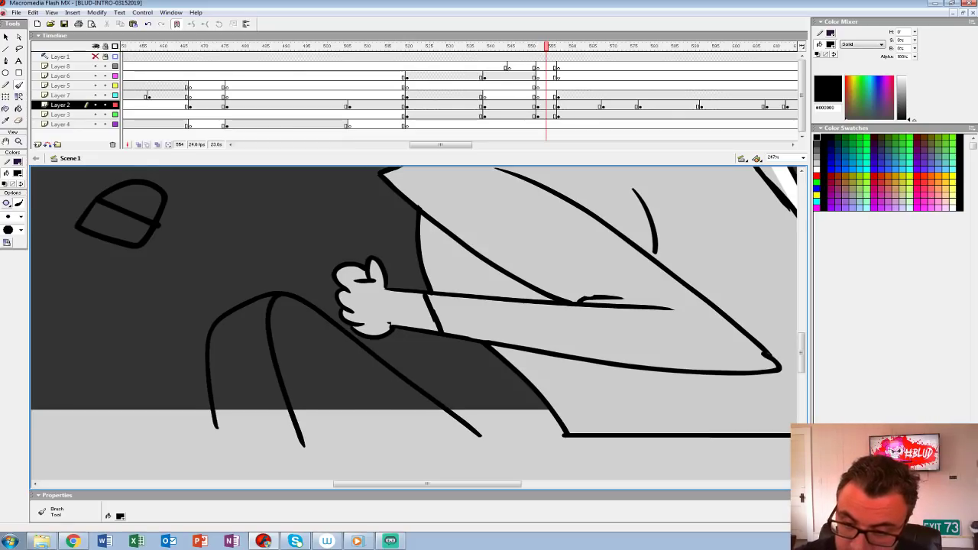
Step: Outline smaller boulders behind the lower fist and beside the large boulder, and close their bases with a horizontal line
mouse_move(290, 263)
mouse_down()
mouse_move(349, 230)
mouse_move(400, 260)
mouse_up()
drag(313, 243, 321, 307)
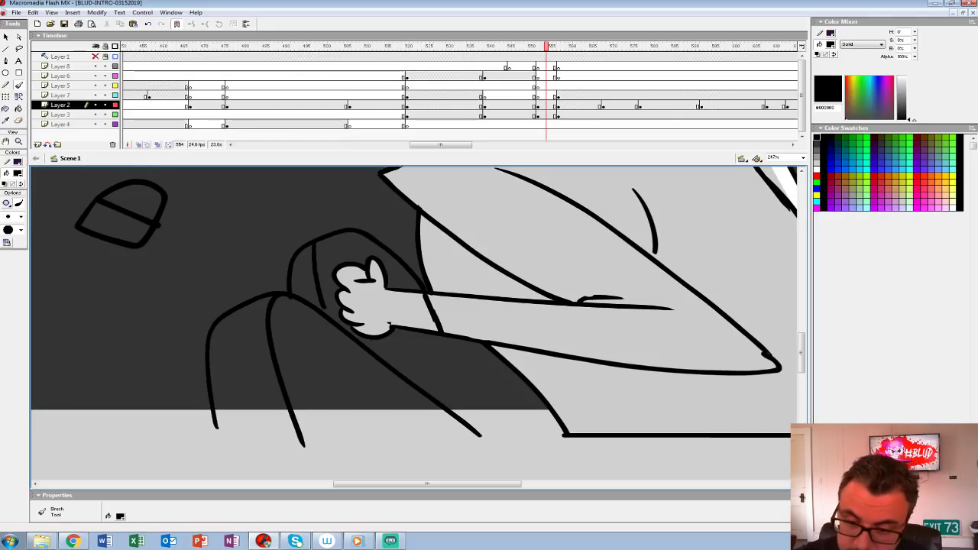
mouse_move(214, 385)
mouse_down()
mouse_move(161, 393)
mouse_move(160, 449)
mouse_up()
drag(472, 425, 540, 403)
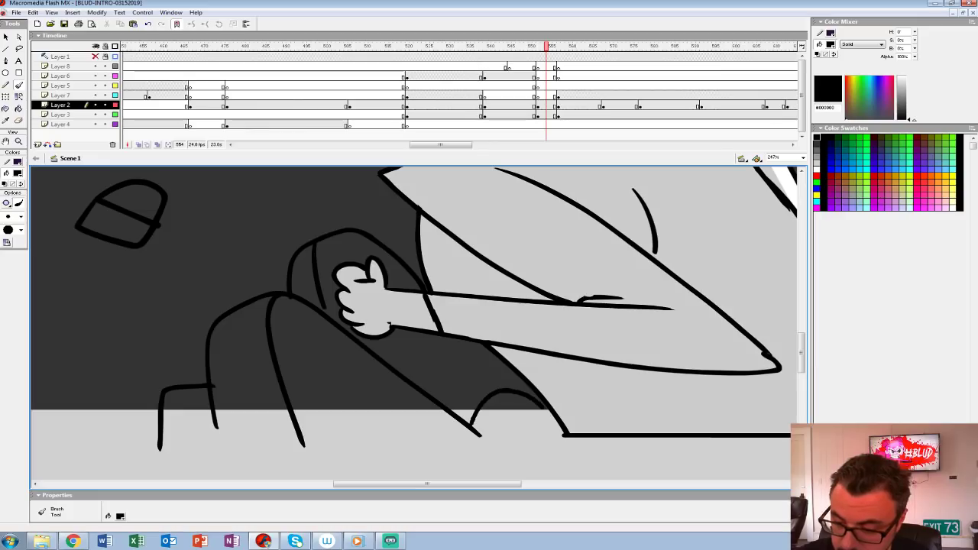
drag(145, 431, 565, 434)
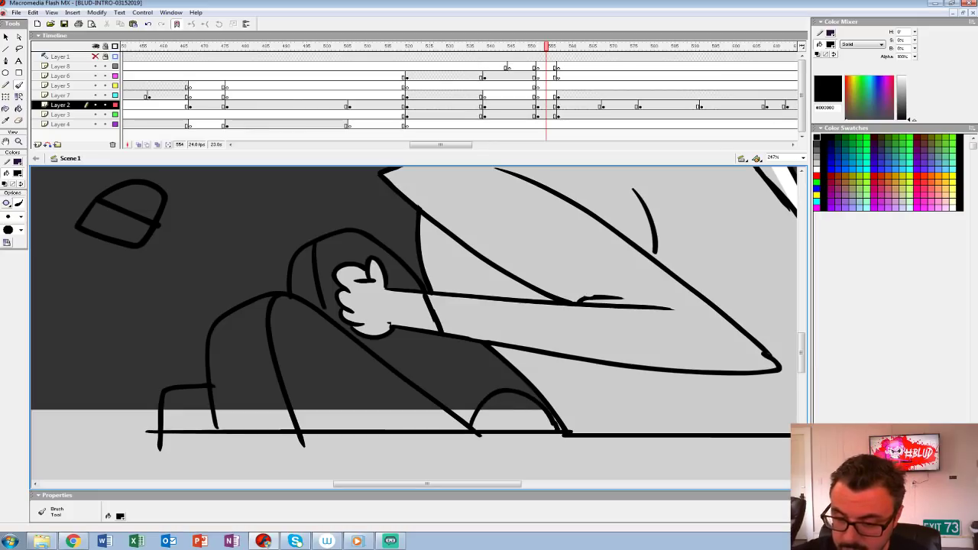
key(z)
alt+click(455, 293)
alt+click(452, 288)
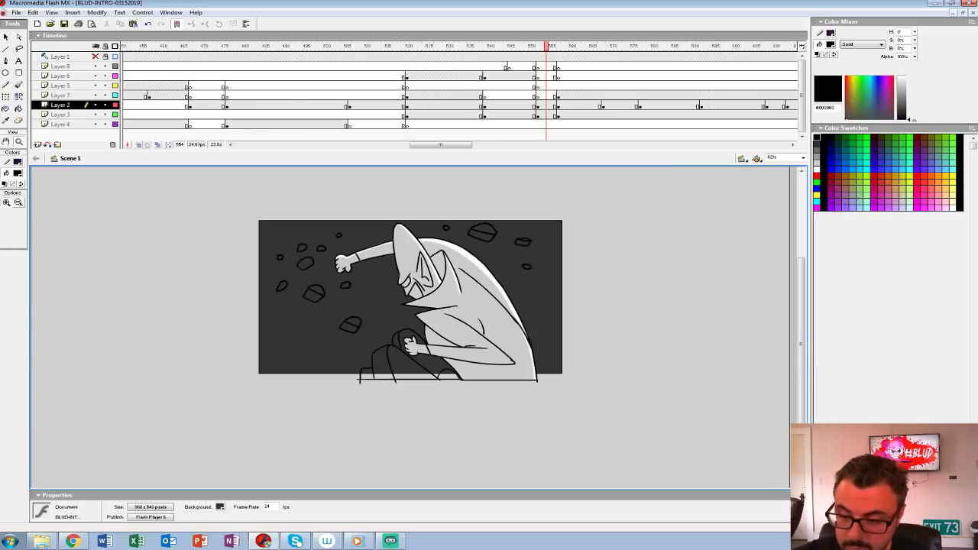
Step: Cut the frame 552 artwork from Layers 2 and 3 and paste it in place together on Layer 3
key(comma)
key(comma)
key(comma)
key(period)
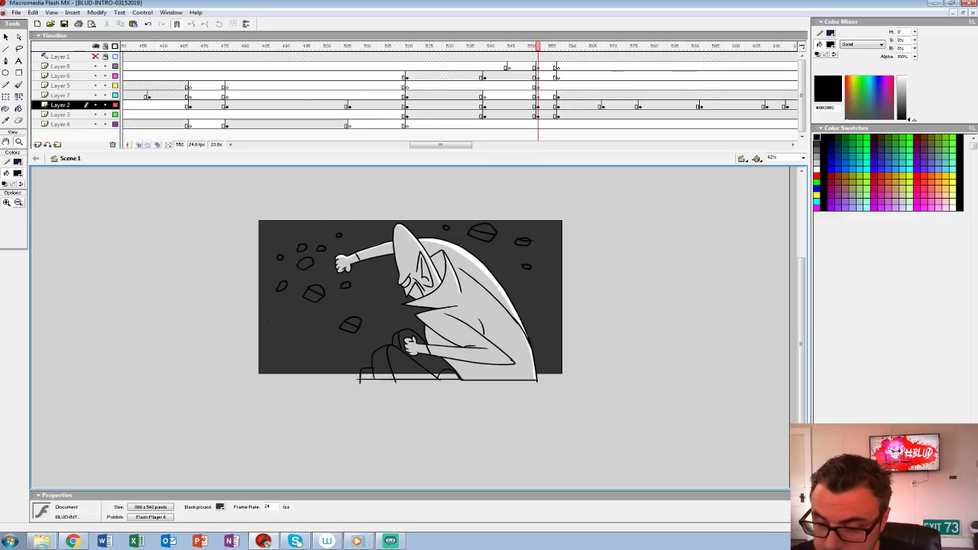
click(447, 333)
click(538, 115)
click(538, 105)
click(538, 115)
shift+click(538, 105)
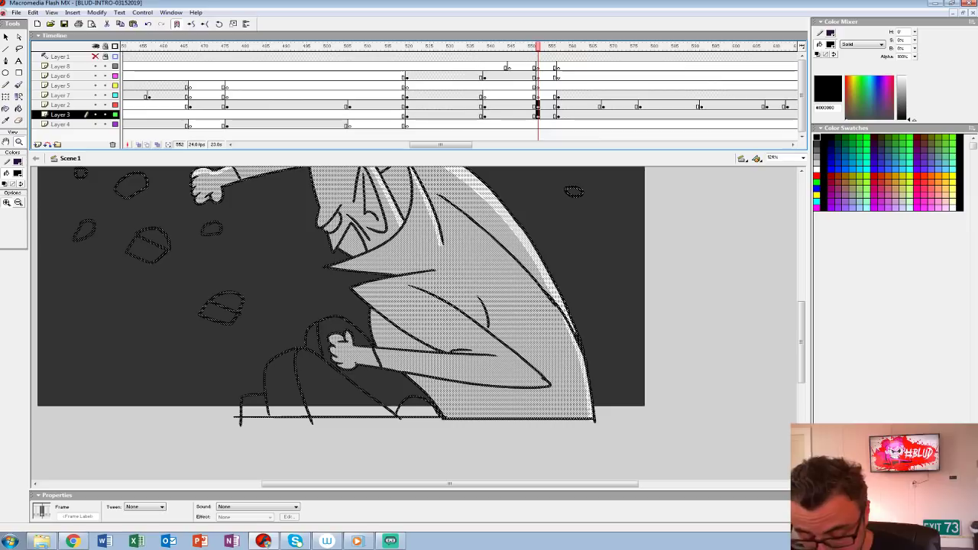
key(ctrl+x)
key(ctrl+shift+v)
Step: Set the Paint Bucket fill to the mid grey #666666 used on the rocks at frame 551
key(comma)
key(period)
key(comma)
click(206, 394)
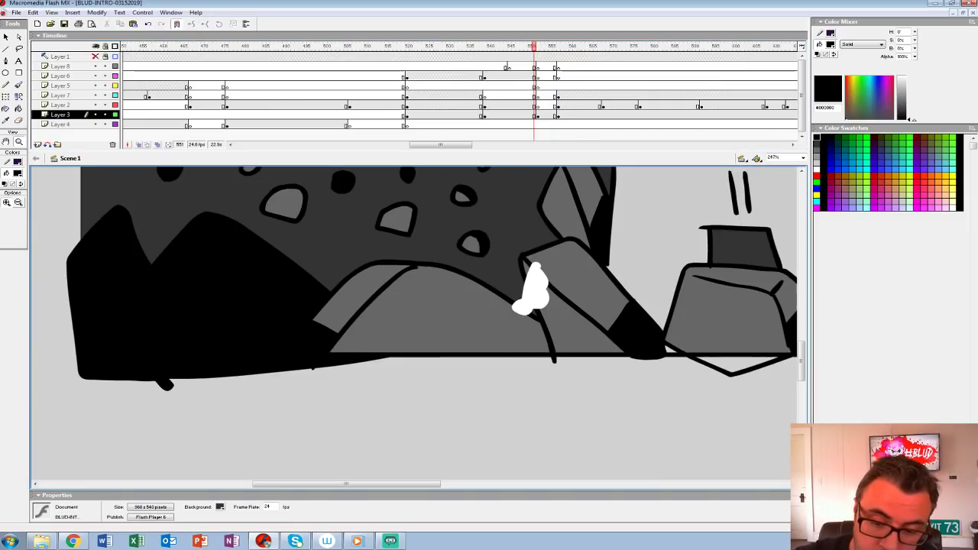
alt+click(407, 260)
drag(413, 267, 242, 310)
click(18, 173)
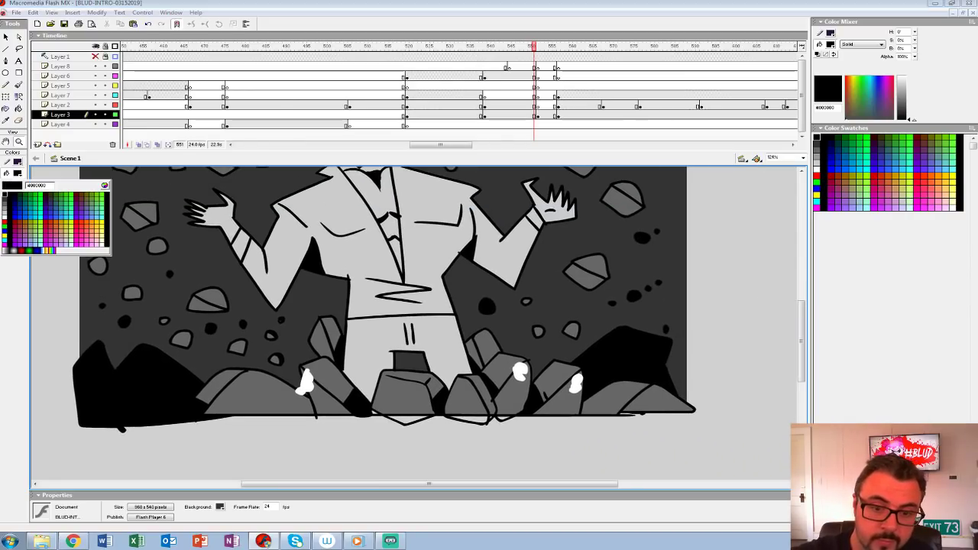
click(5, 205)
click(18, 109)
Step: Fill the boulders around the lower fist at frame 552 with mid grey
key(period)
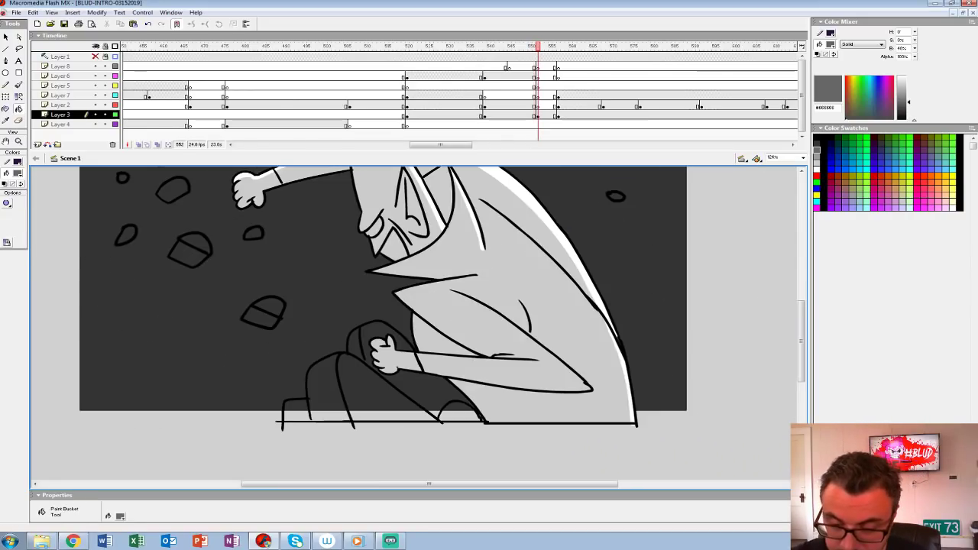
click(327, 388)
click(373, 400)
click(297, 411)
click(430, 391)
click(459, 412)
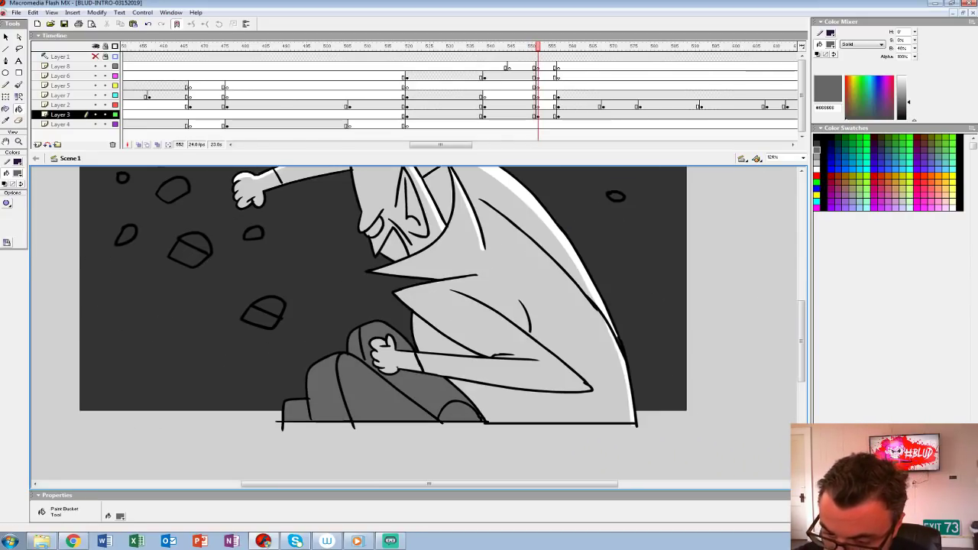
Step: Fill the flying rocks around the figure at frame 552 with the same mid grey
click(263, 313)
drag(263, 315, 296, 436)
click(222, 371)
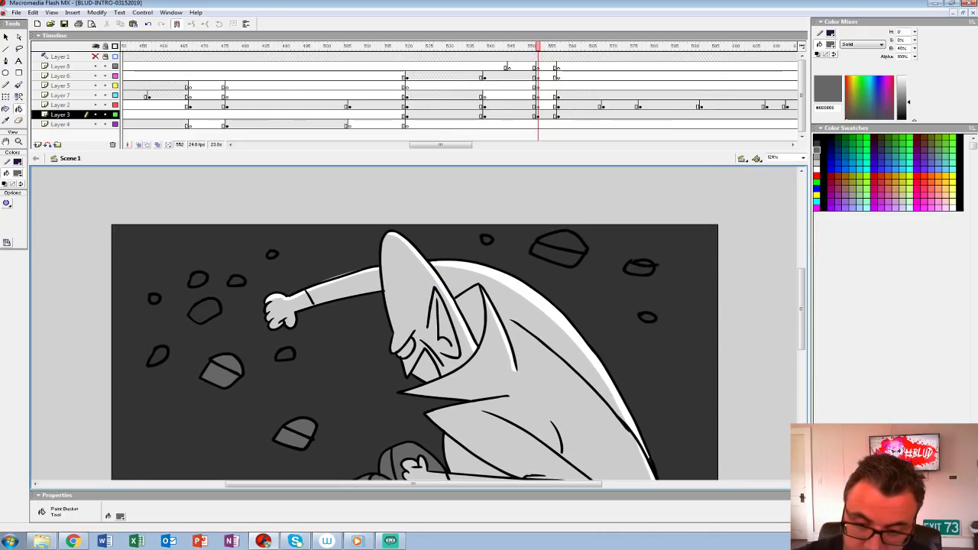
click(158, 356)
click(204, 312)
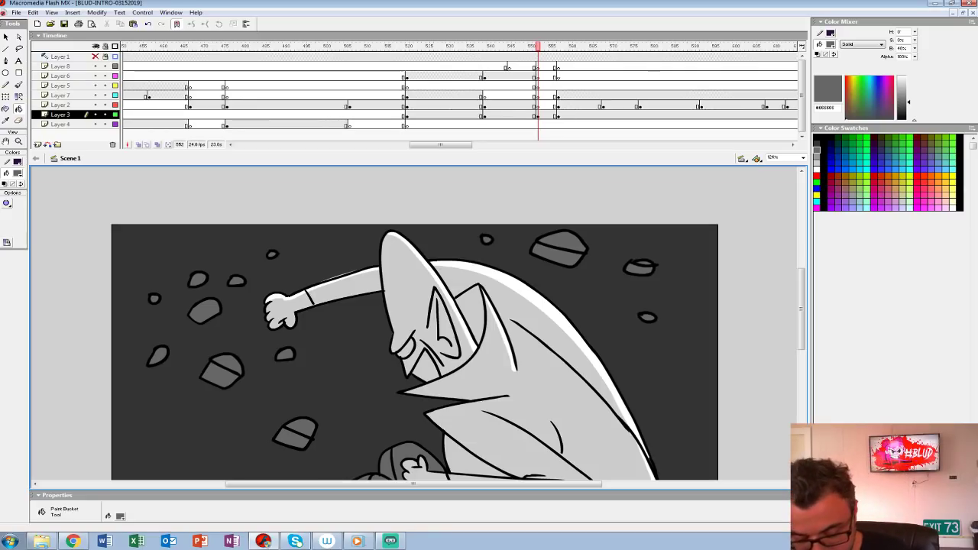
Step: Play back the frames leading through the coloured in-between shot to check the motion
key(ctrl+1)
click(498, 86)
key(Return)
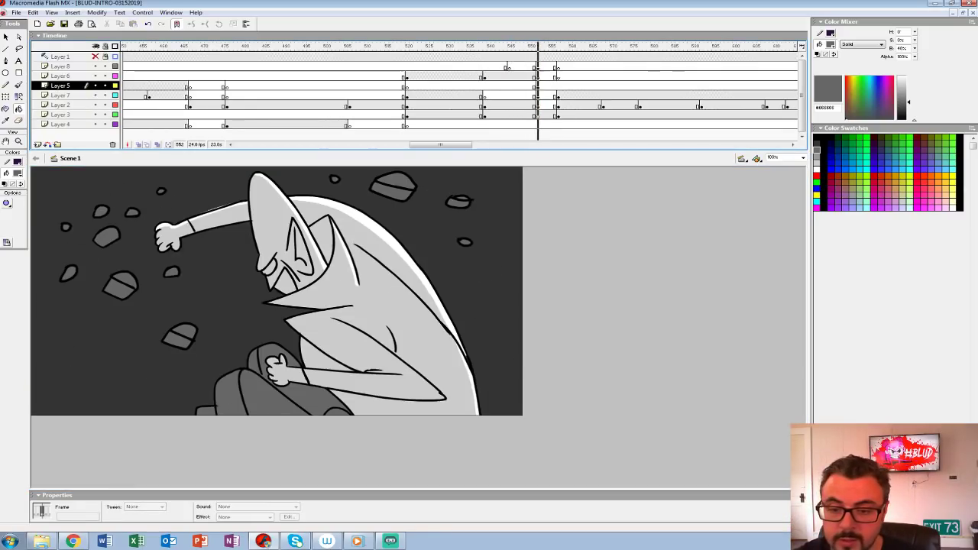
click(493, 76)
key(Return)
key(Return)
Step: Add a keyframe on Layer 5 at frame 557 and set the Brush to black #000000
drag(573, 56, 563, 76)
click(559, 85)
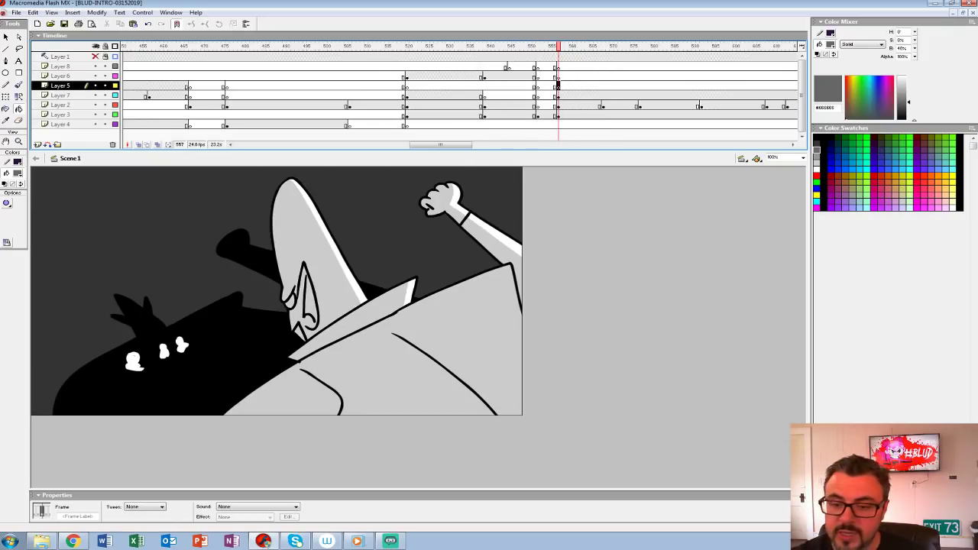
click(17, 172)
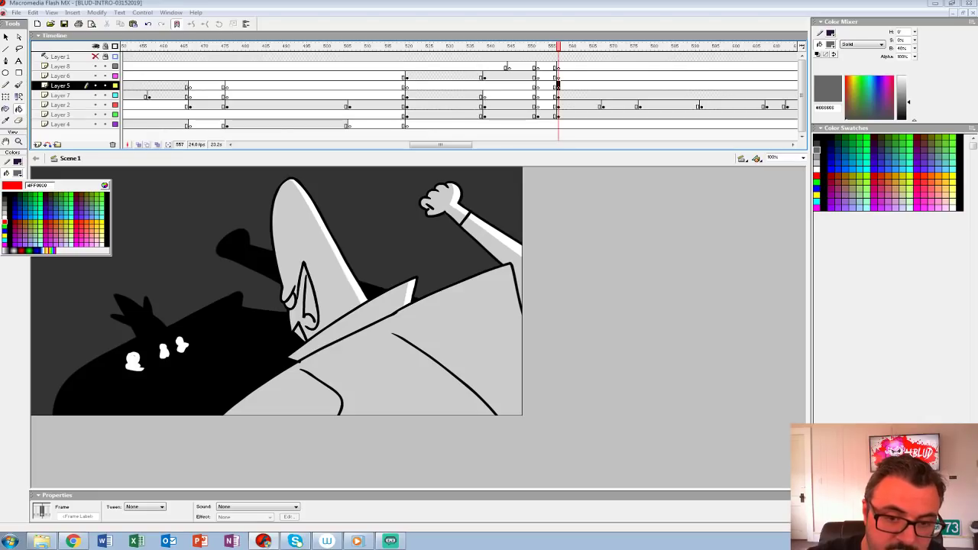
click(4, 193)
click(19, 86)
Step: Try brushing small black flying rocks above the dark silhouette and beside the raised fist, and undo the strokes
mouse_move(72, 262)
mouse_down()
mouse_move(87, 257)
mouse_move(72, 263)
mouse_up()
drag(97, 246, 103, 243)
drag(116, 236, 117, 240)
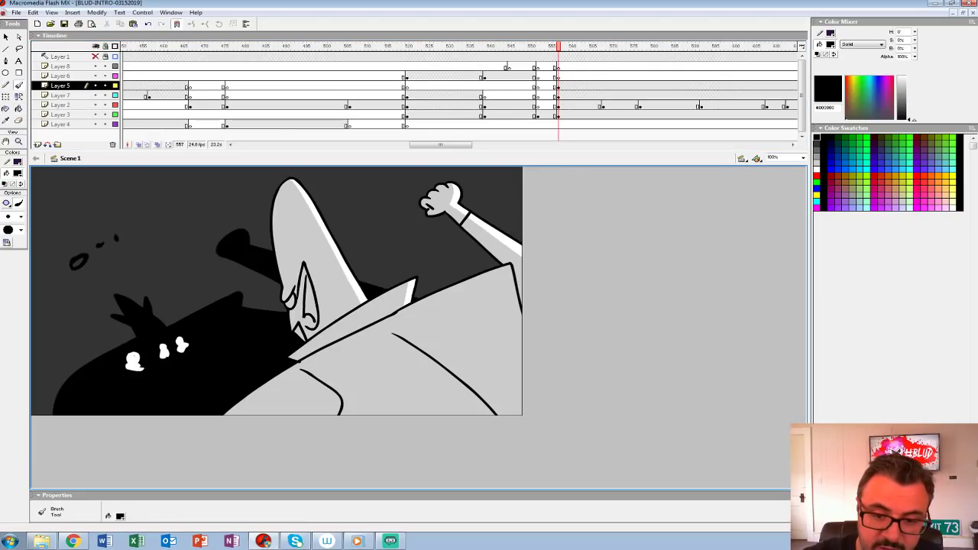
key(ctrl+z)
drag(478, 178, 493, 183)
key(ctrl+z)
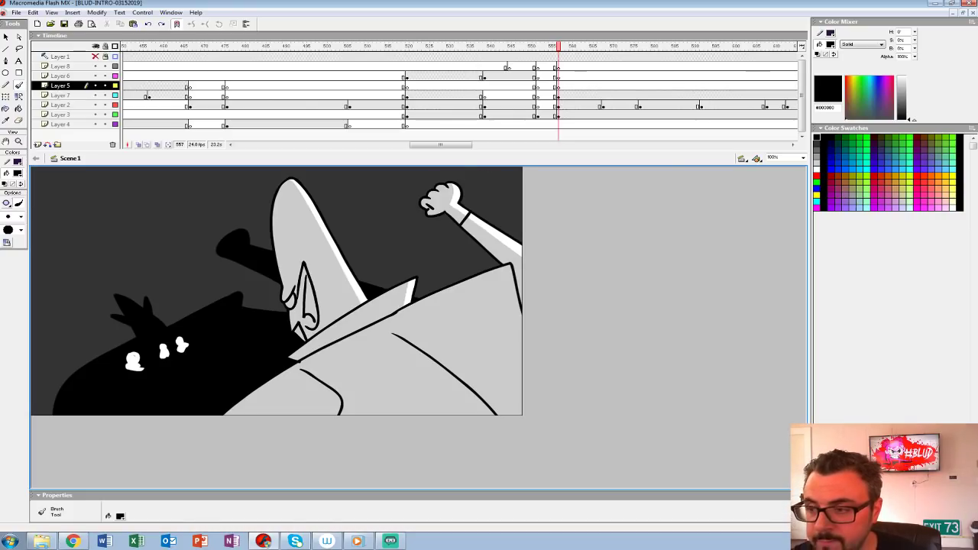
Step: Brush small black flying rocks and two larger boulder outlines around the raised fist on Layer 5
click(546, 76)
click(546, 106)
click(571, 86)
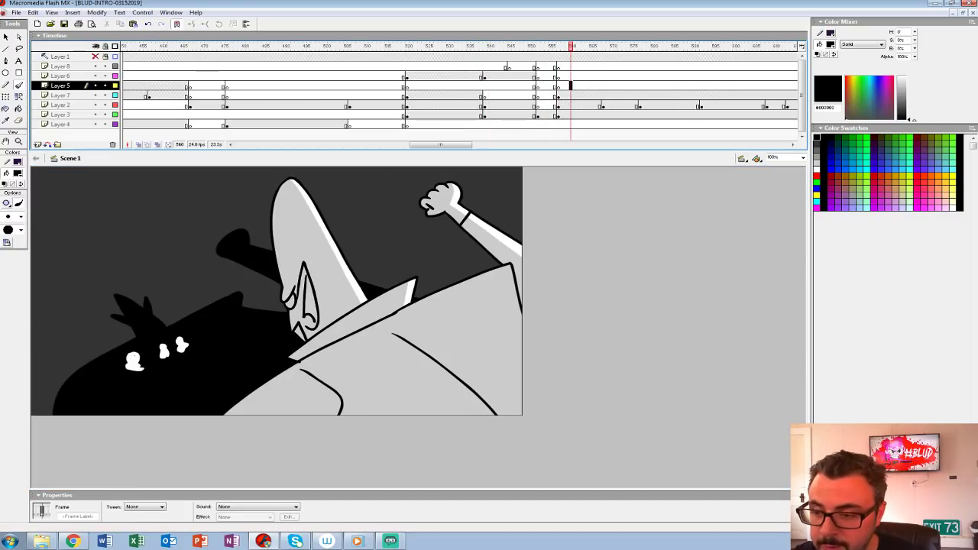
drag(485, 186, 492, 187)
click(502, 204)
click(506, 214)
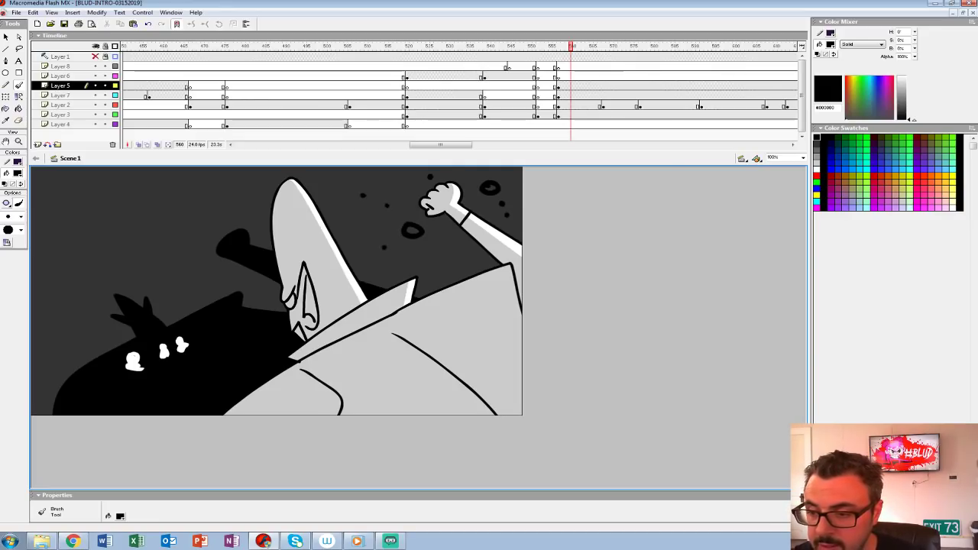
Step: Fill the two outlined boulders beside the raised fist with mid grey at frame 557
click(563, 85)
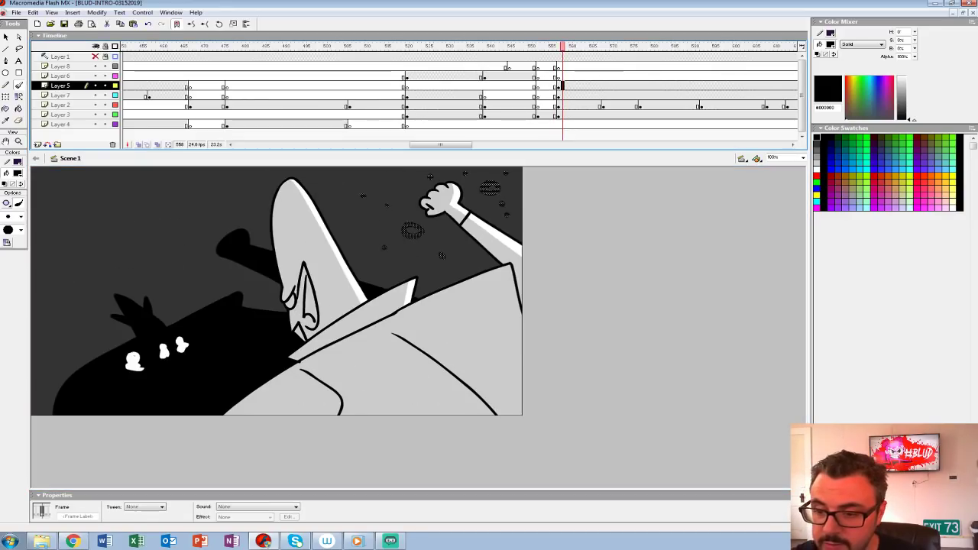
key(comma)
key(comma)
click(18, 173)
click(4, 205)
key(period)
key(k)
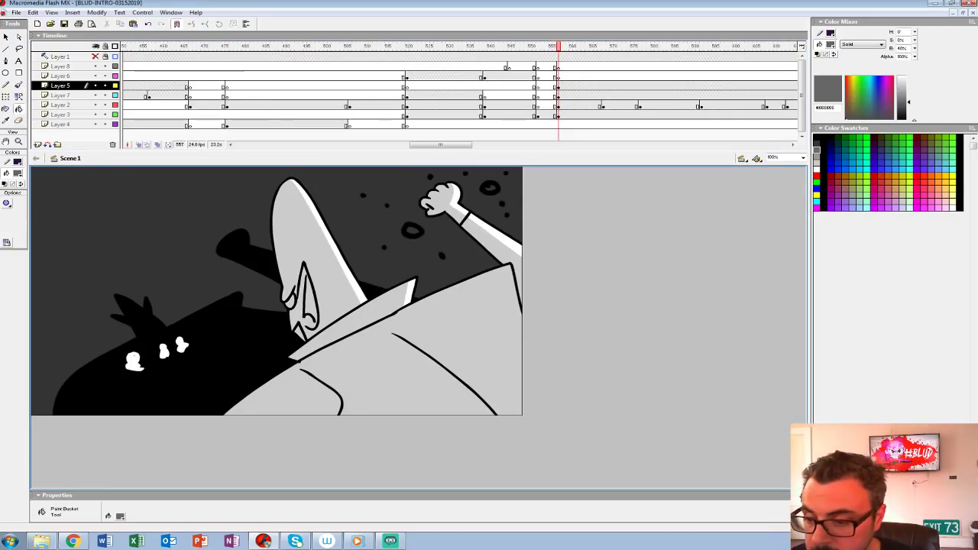
key(ctrl+z)
click(489, 188)
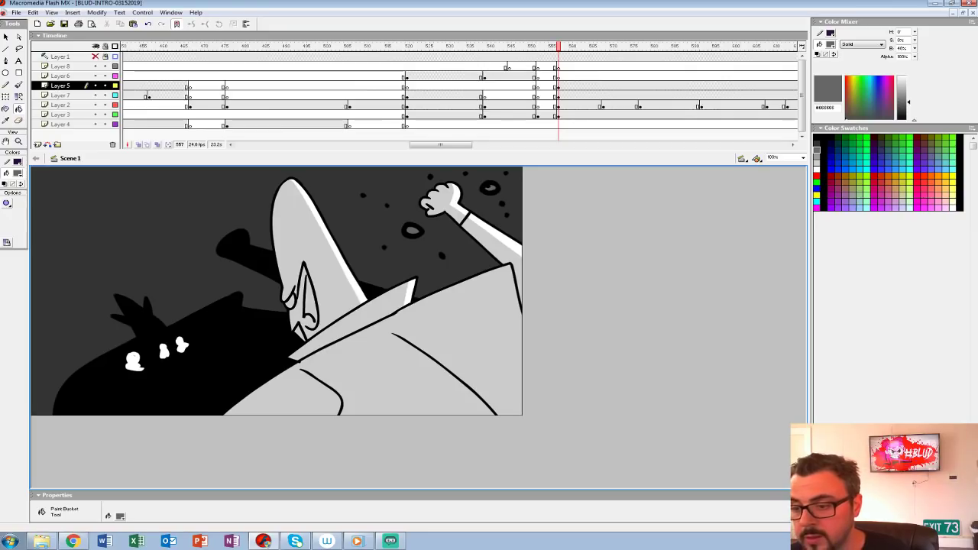
Step: Play back the frames leading into the raised-fist shot twice to check the flying rocks
click(525, 66)
key(Return)
click(525, 66)
key(Return)
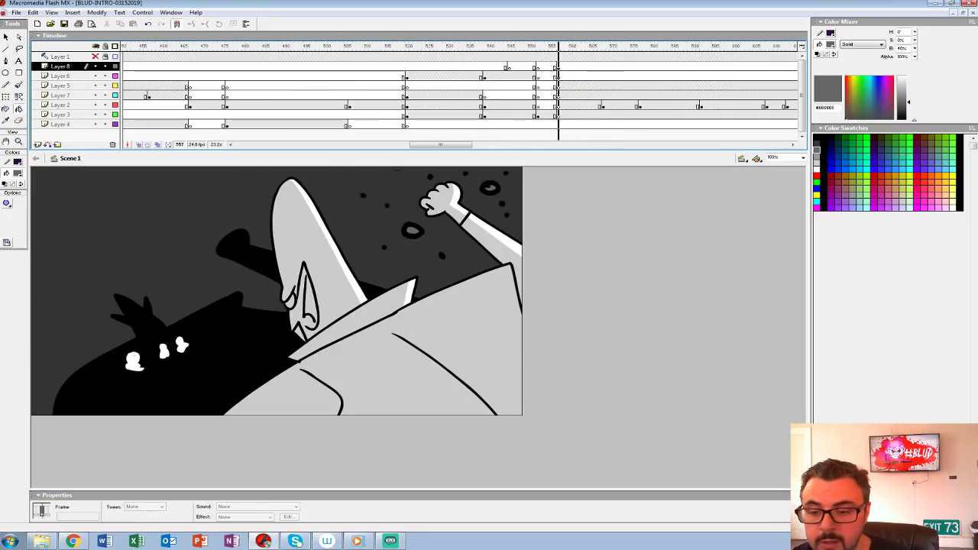
Step: Insert a blank keyframe on Layer 5 at frame 568, where the red rough sketch begins
click(603, 85)
key(F7)
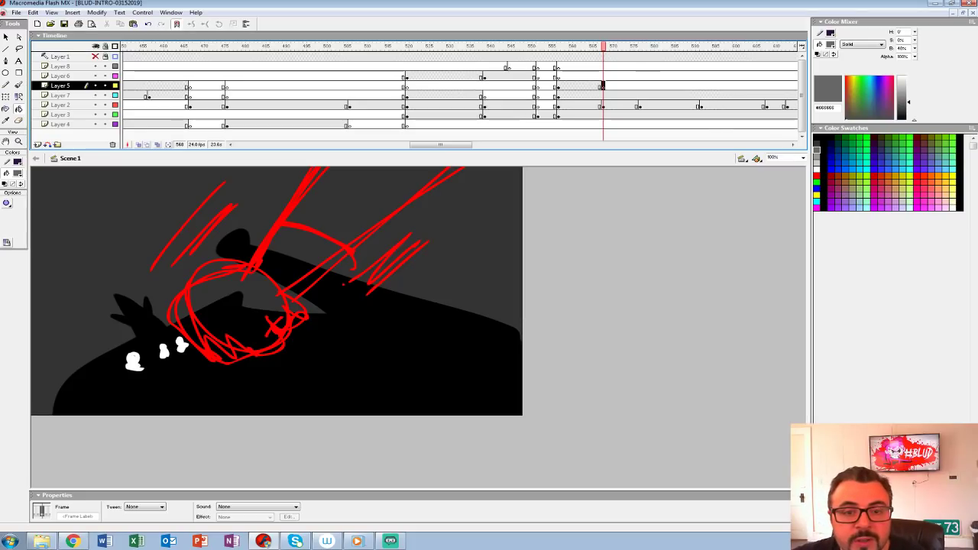
Step: Open IDLE-MINER-ANIMATIC-022019-FINAL from the IDLE MINER folder on the WORK drive and play its animation from the first frame
click(16, 12)
click(16, 43)
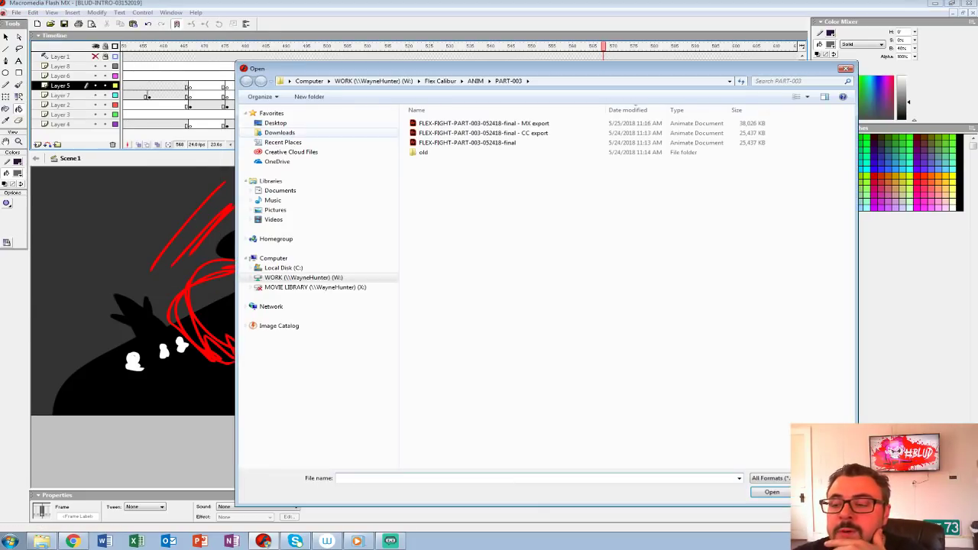
click(440, 80)
click(373, 80)
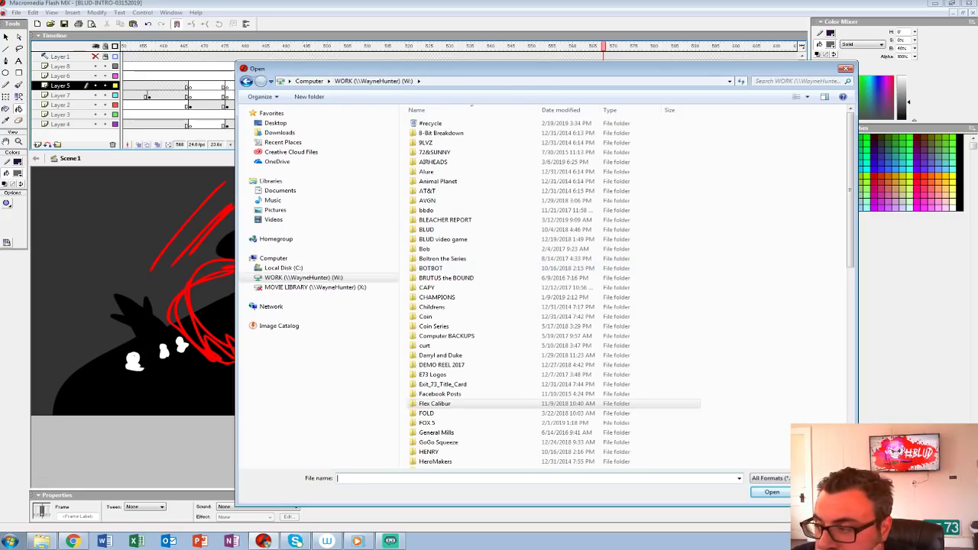
drag(851, 213, 851, 322)
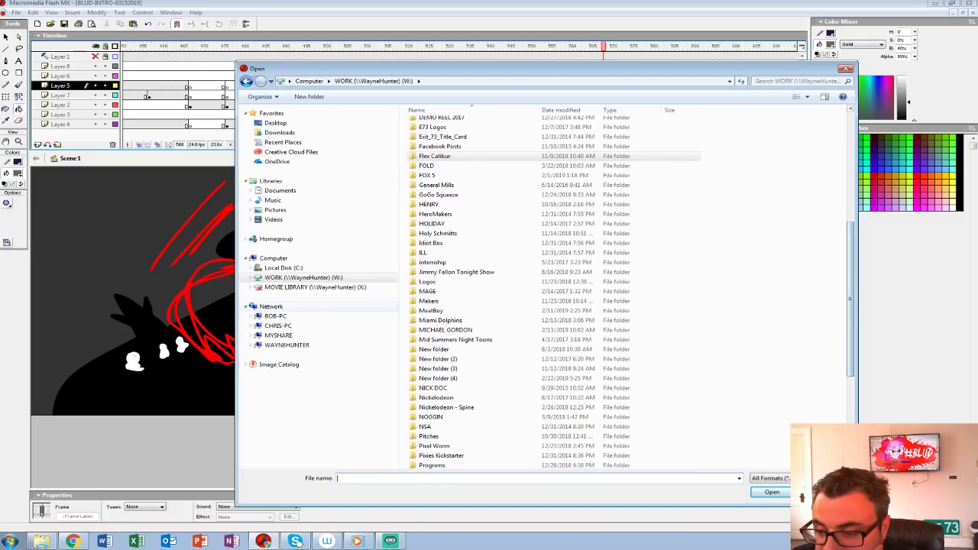
double_click(445, 329)
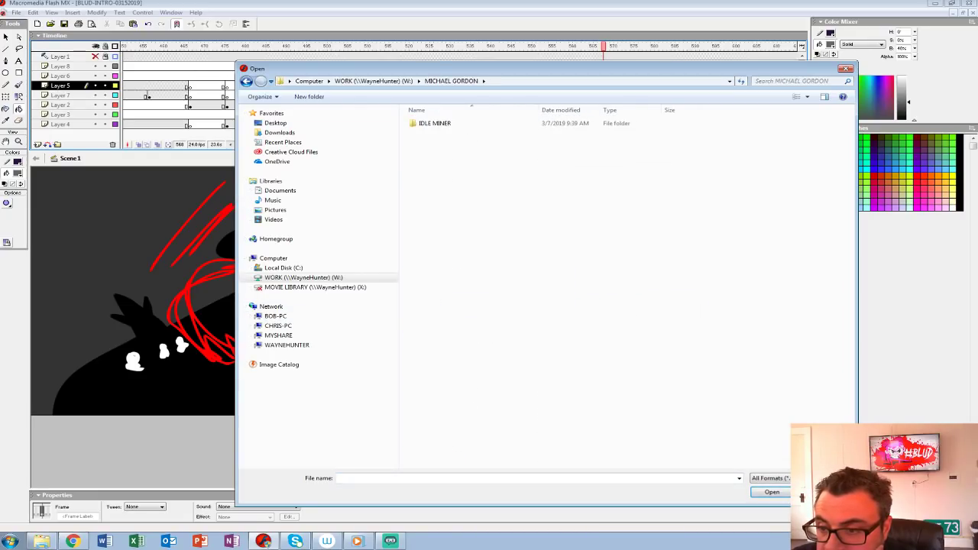
double_click(434, 123)
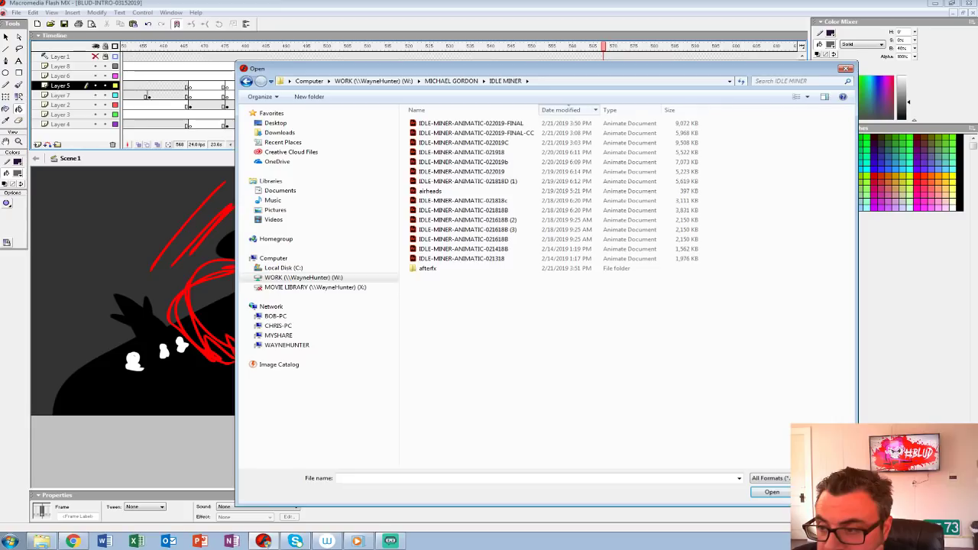
double_click(466, 123)
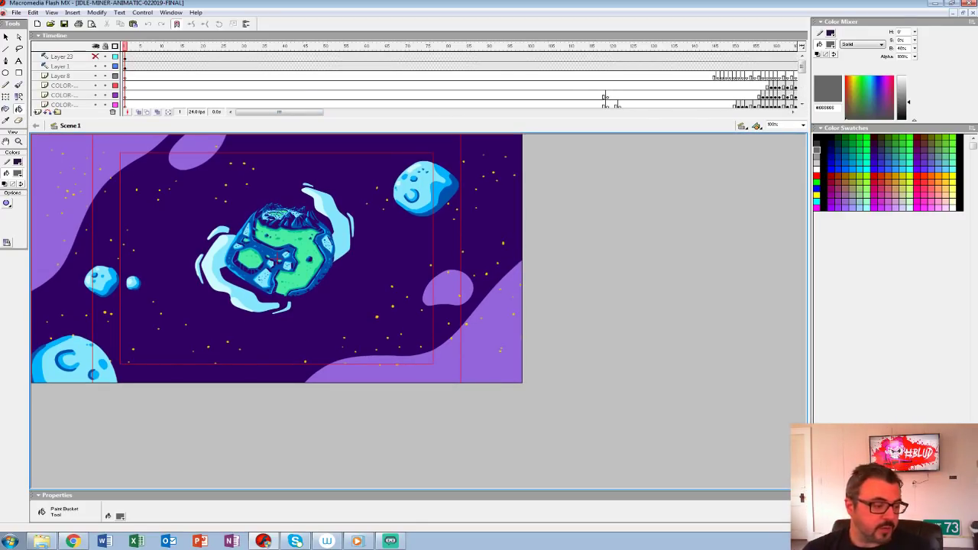
key(Return)
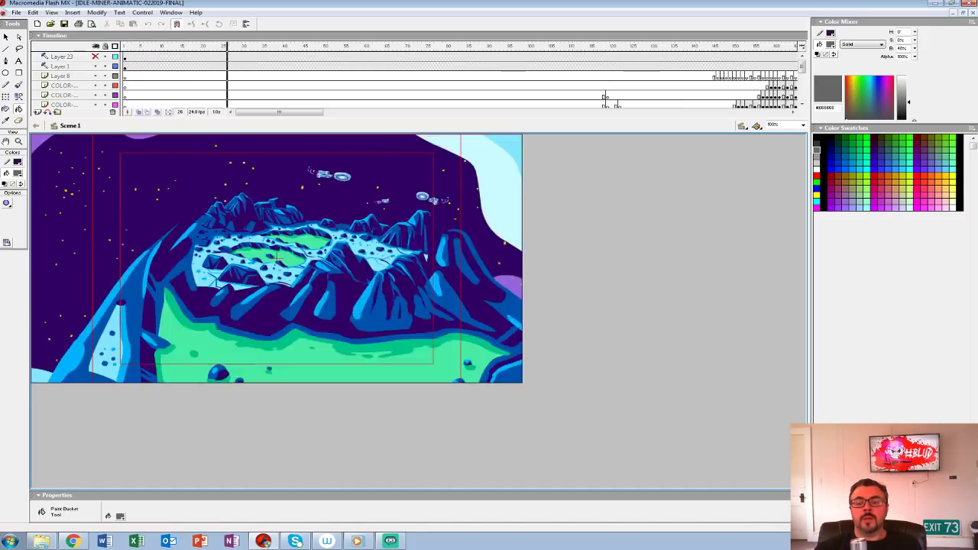
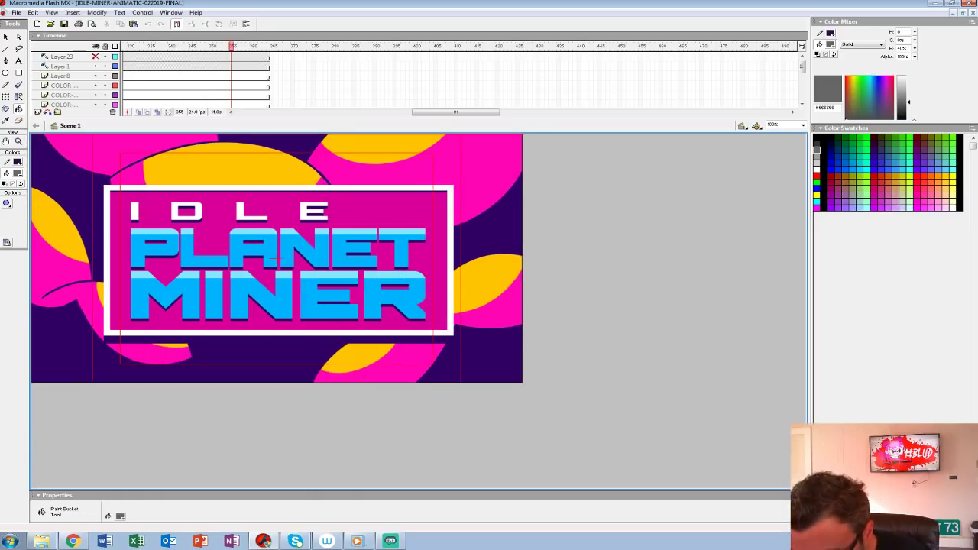
Step: Scrub back through the animatic from the title card and replay it twice from about frame 205
drag(232, 46, 289, 46)
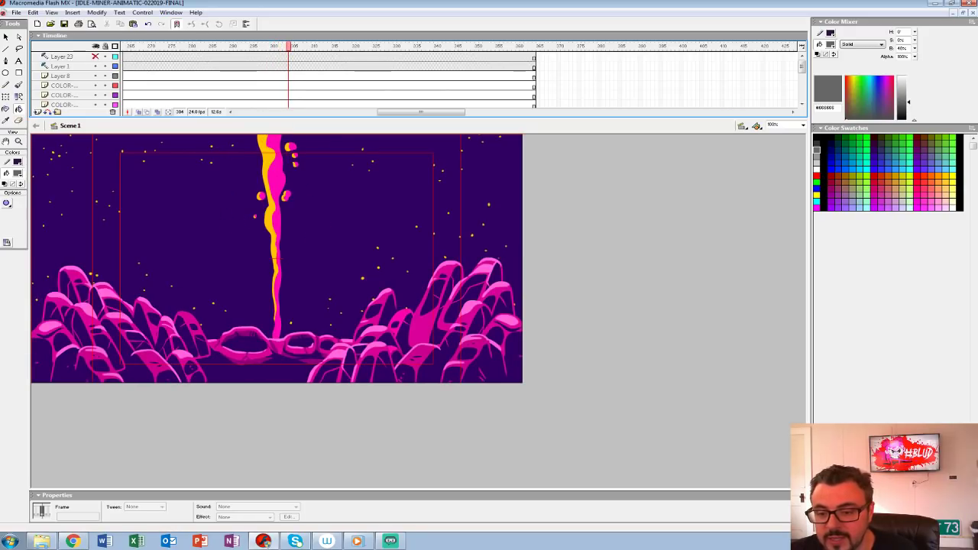
drag(289, 47, 126, 47)
key(Return)
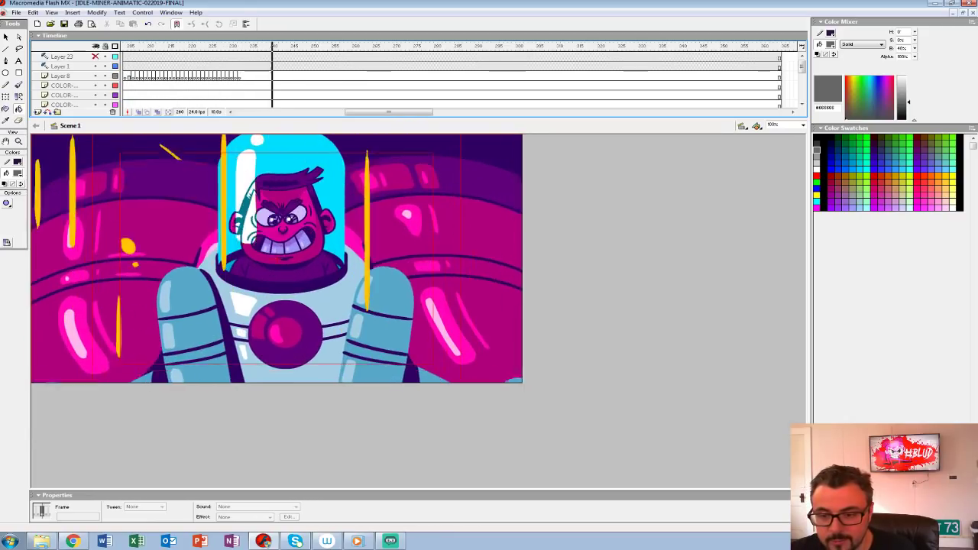
drag(354, 46, 127, 47)
key(Return)
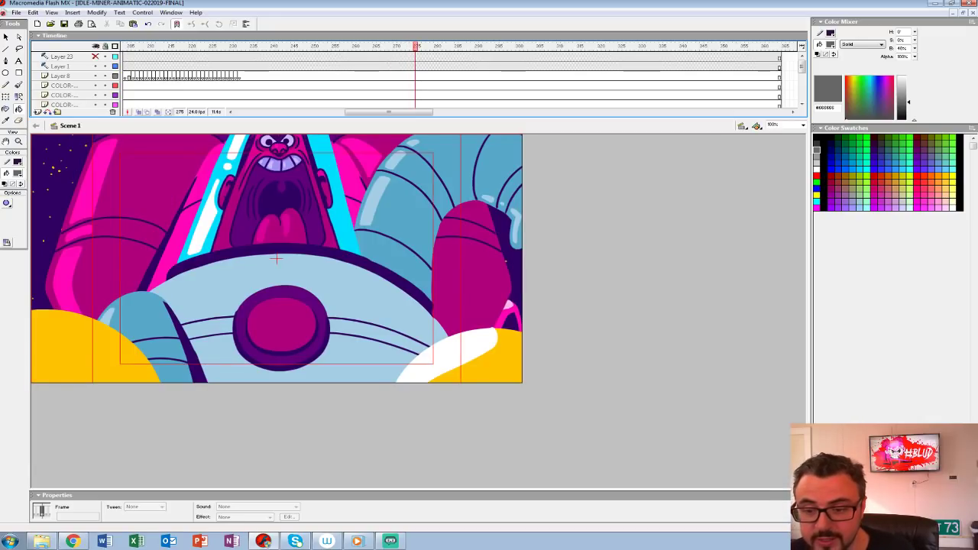
Step: Step back and forth through the rocket launch frames between 275 and 285 to examine the smoke and camera move
key(period)
key(period)
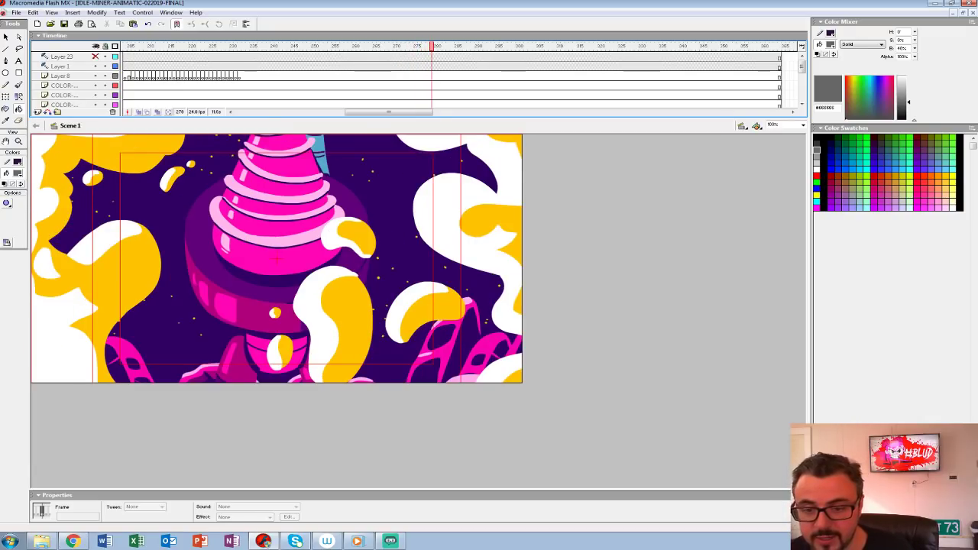
key(comma)
key(comma)
key(comma)
key(period)
key(period)
key(period)
key(period)
key(period)
key(period)
key(period)
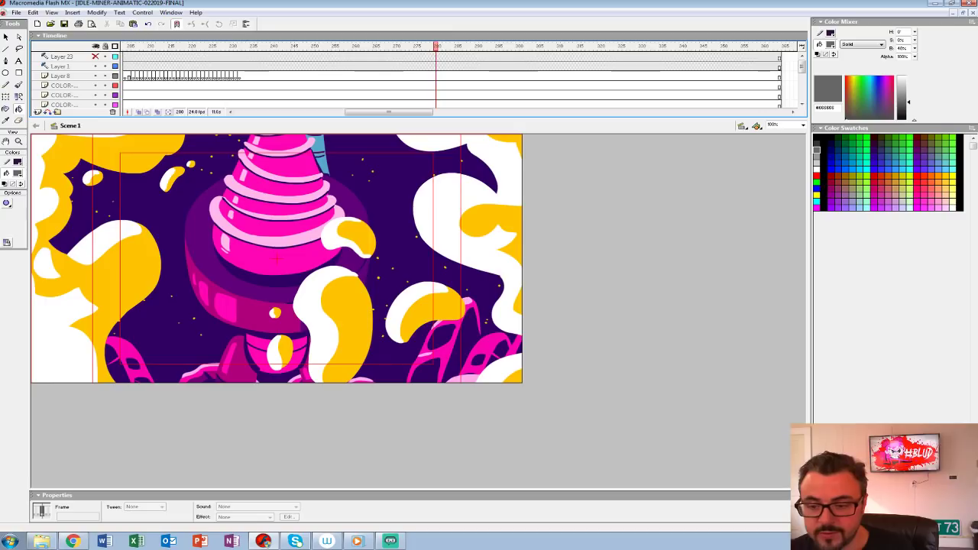
key(period)
key(period)
key(period)
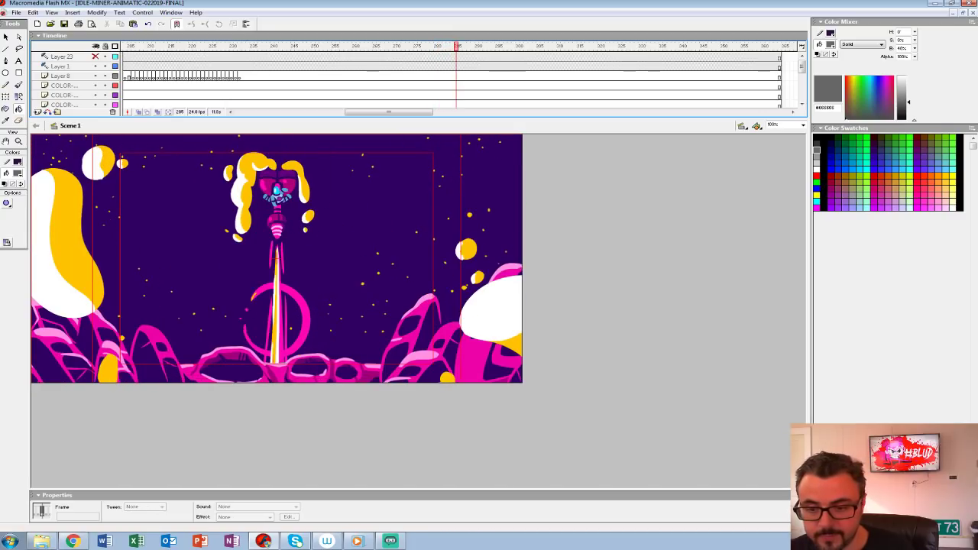
key(comma)
key(comma)
key(comma)
key(comma)
key(comma)
key(comma)
key(comma)
key(comma)
key(comma)
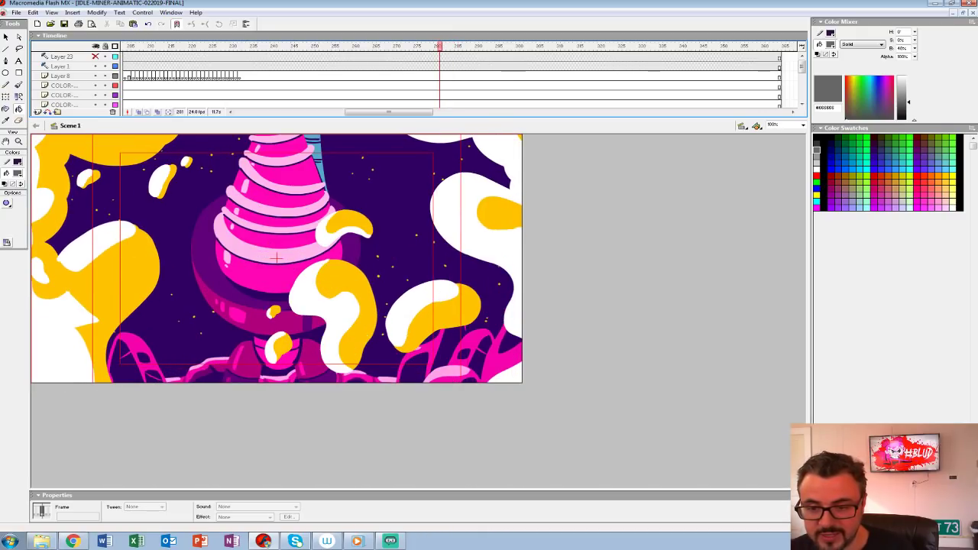
Step: Step through the astronaut's face close-ups between frames 267 and 273 to examine the changing expressions
key(comma)
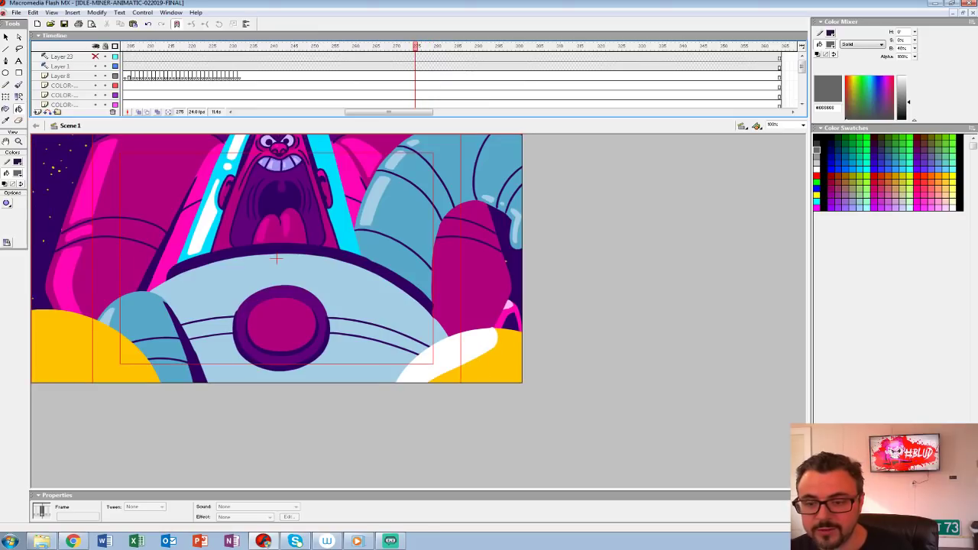
key(comma)
key(comma)
key(period)
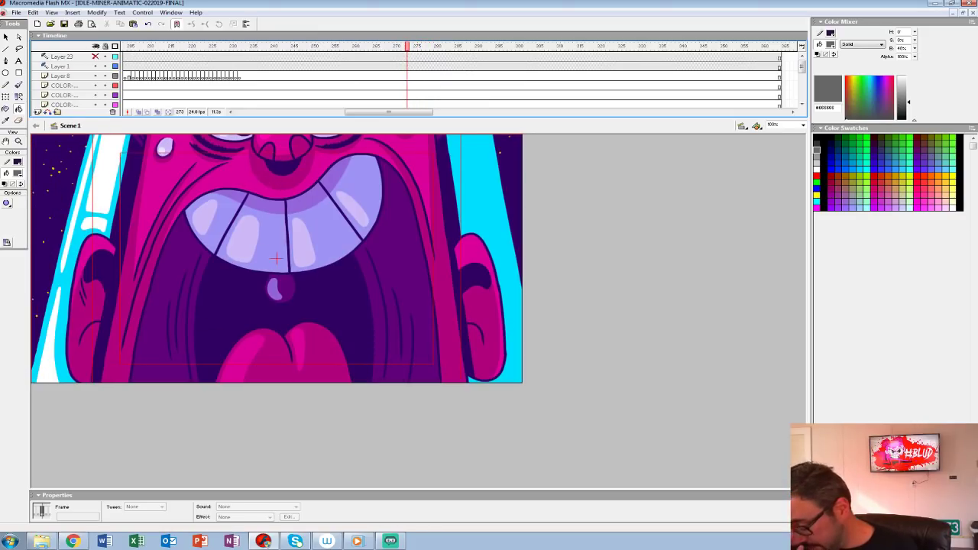
key(comma)
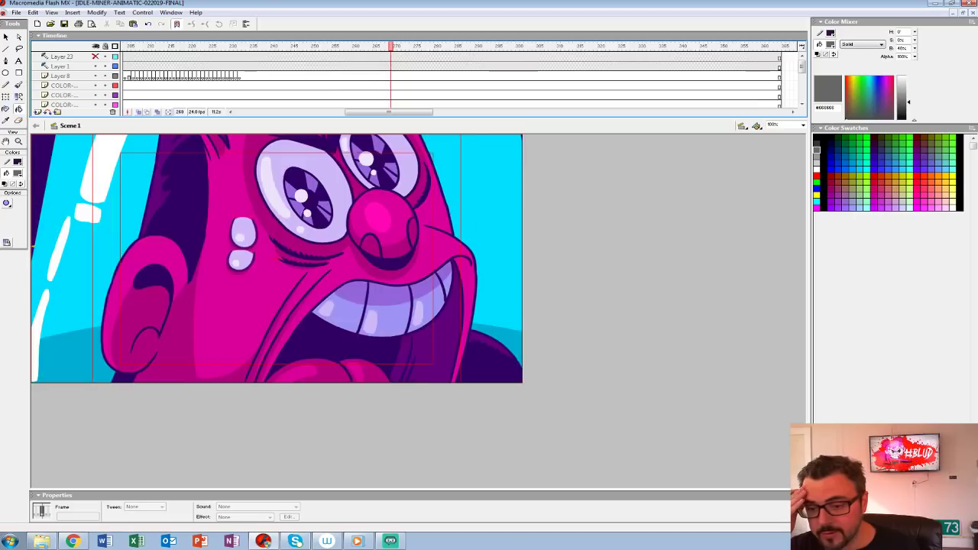
key(comma)
key(comma)
key(comma)
key(period)
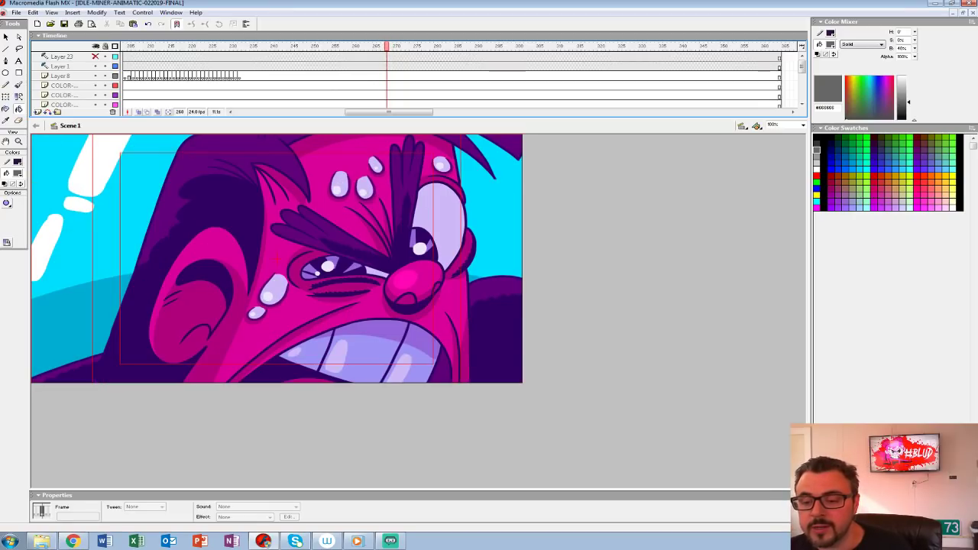
key(period)
key(period)
key(period)
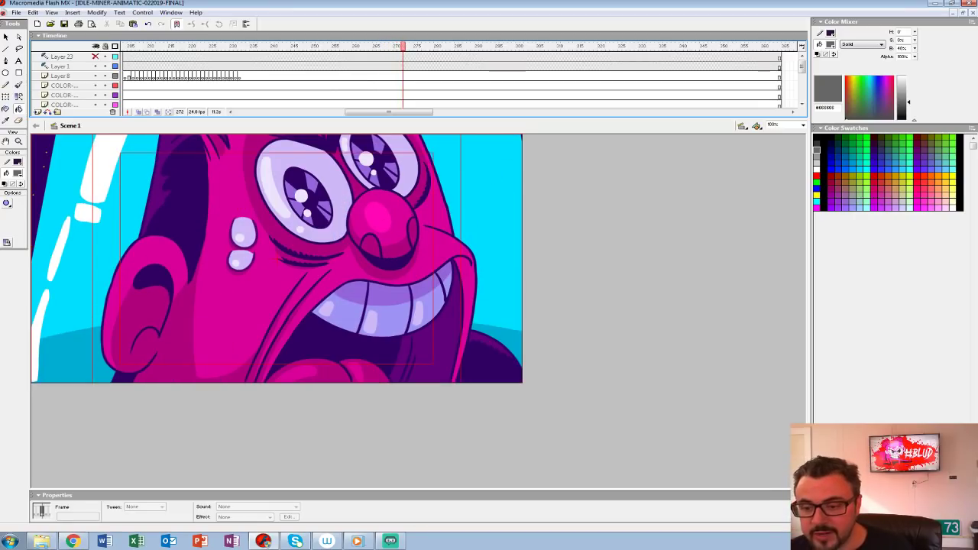
key(comma)
key(comma)
key(comma)
key(period)
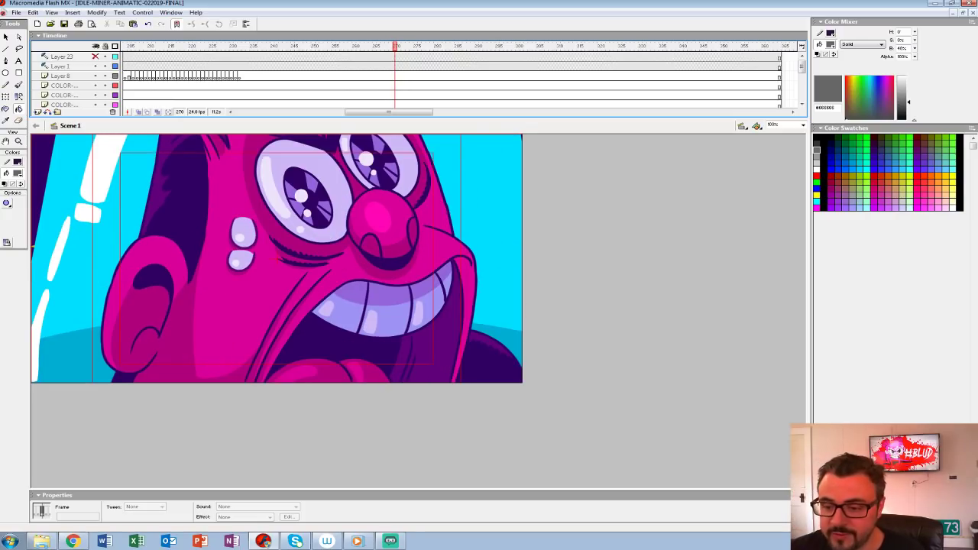
key(period)
key(period)
key(period)
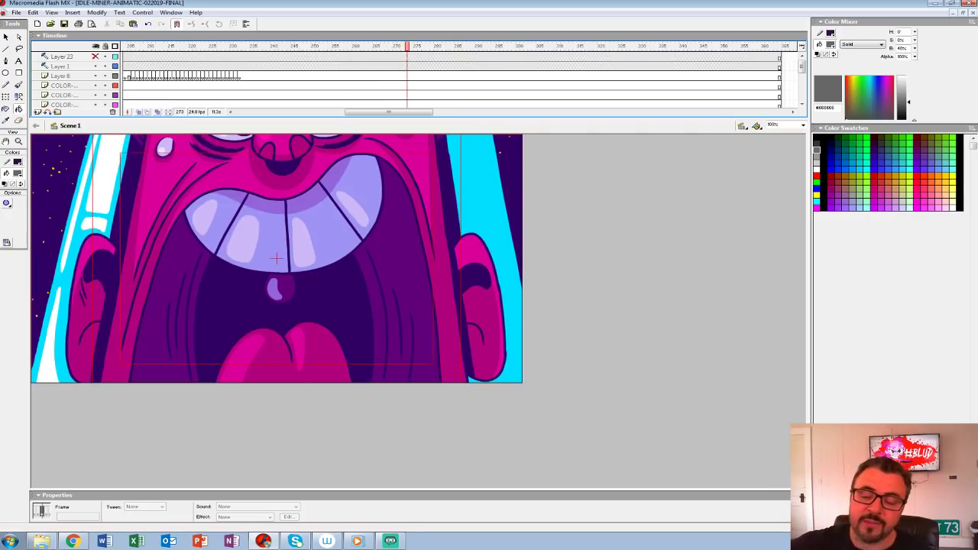
Step: Examine frame by frame how the open-mouth close-up pulls back into the rocket launch, up to about frame 282
key(period)
key(comma)
key(comma)
key(period)
key(period)
key(period)
key(period)
key(period)
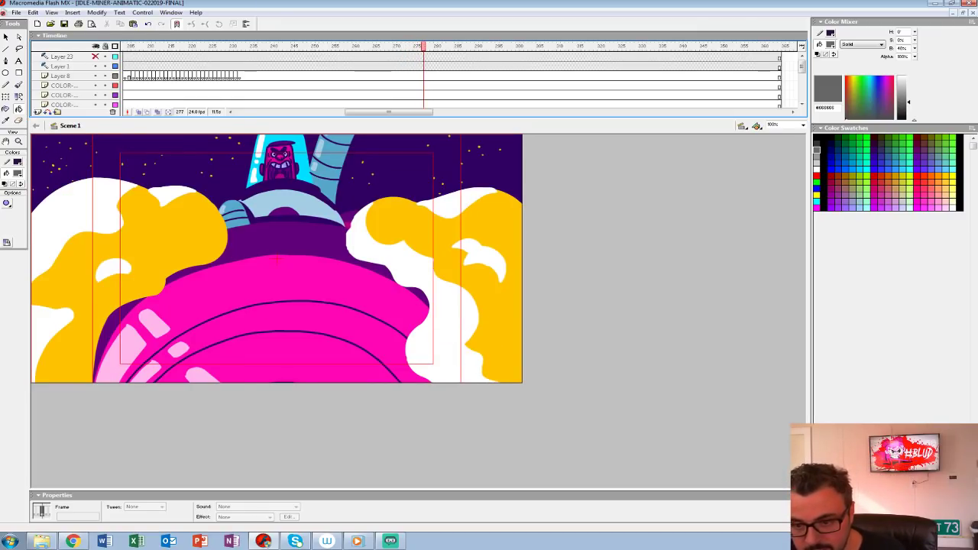
key(period)
key(period)
key(comma)
key(comma)
key(comma)
key(period)
key(period)
key(period)
key(period)
key(period)
key(period)
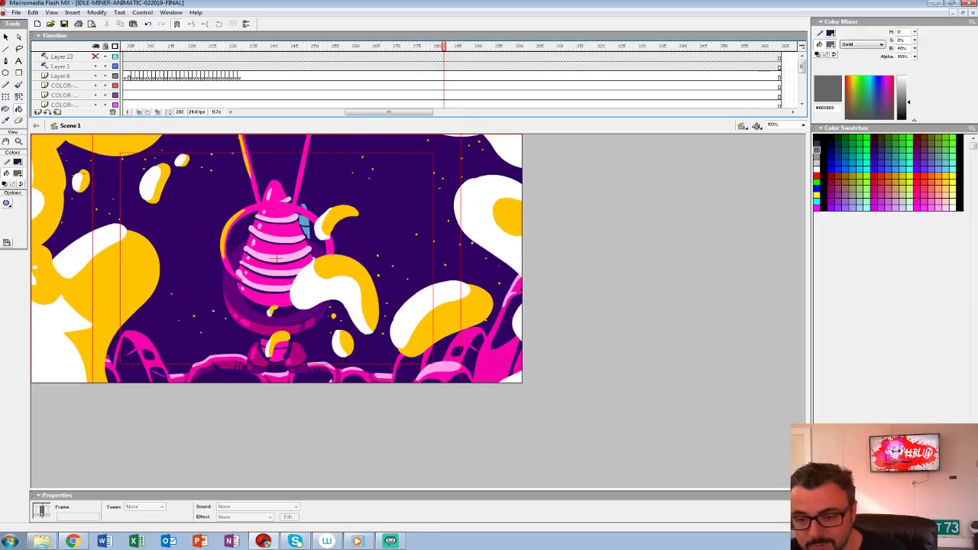
key(period)
key(comma)
key(comma)
key(comma)
key(comma)
key(comma)
key(comma)
key(comma)
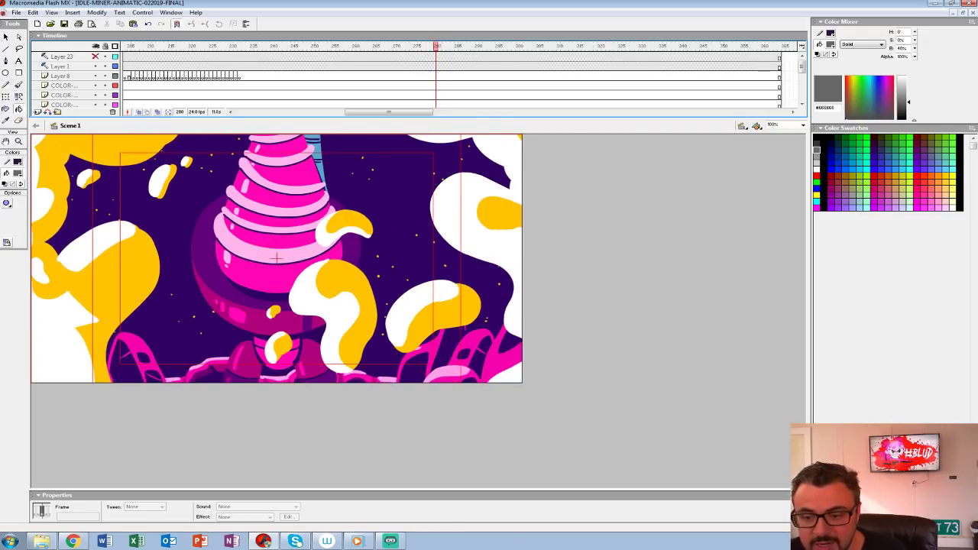
Step: Step back to the grimacing close-up at frame 267 and play the launch through to the explosion flash
key(comma)
key(comma)
key(comma)
key(comma)
key(comma)
key(comma)
key(comma)
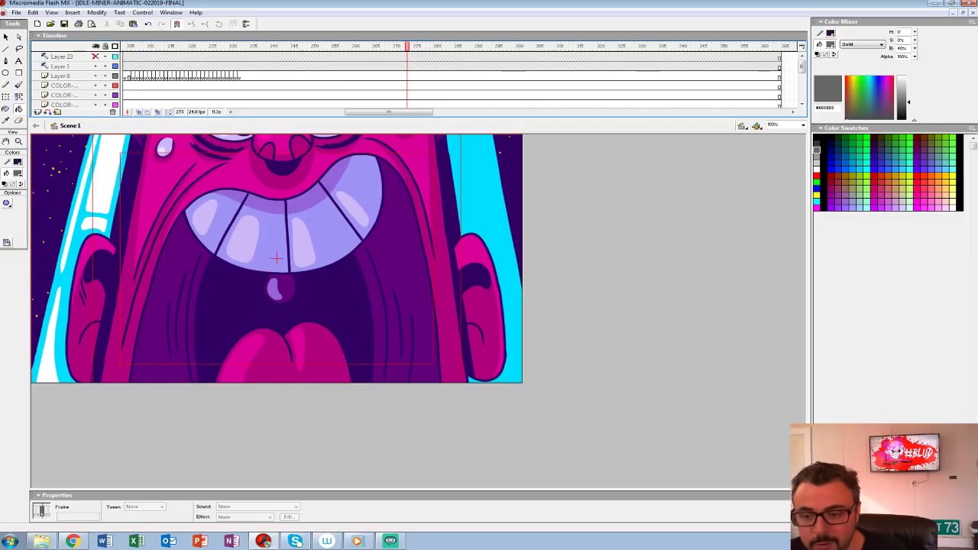
key(comma)
key(comma)
key(comma)
key(comma)
key(comma)
key(comma)
key(comma)
key(comma)
key(comma)
key(period)
key(period)
key(period)
key(period)
key(period)
key(period)
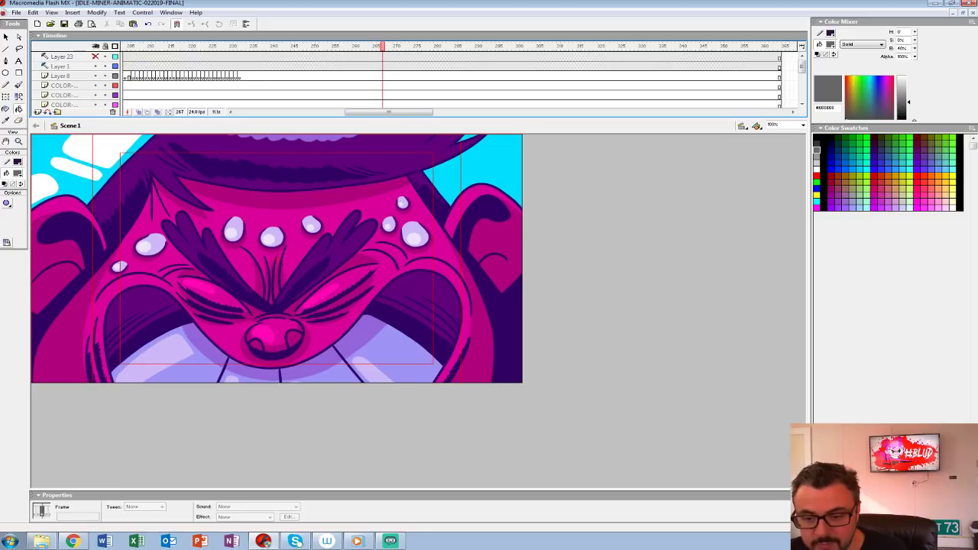
key(Return)
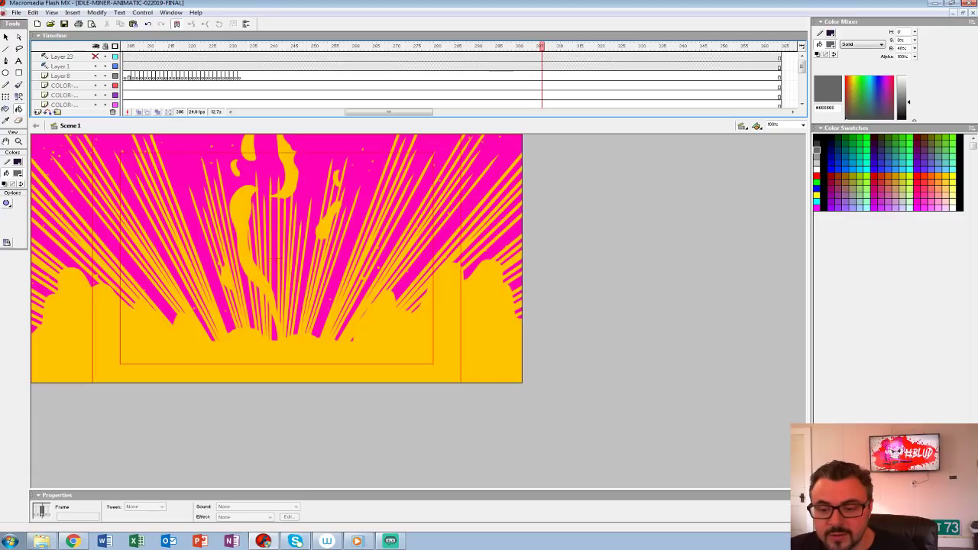
Step: Compare the yellow and pink explosion flash frames around frames 306 and 307
key(comma)
key(period)
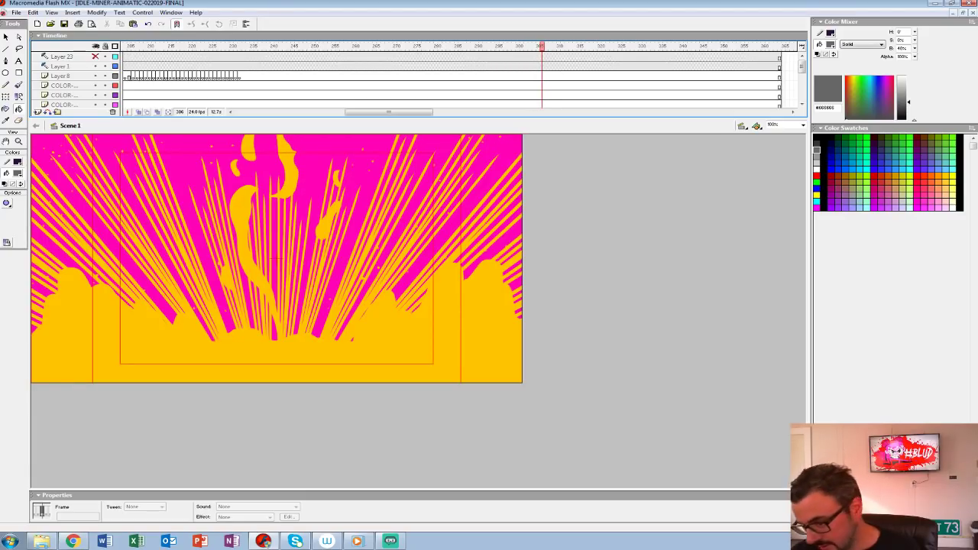
key(period)
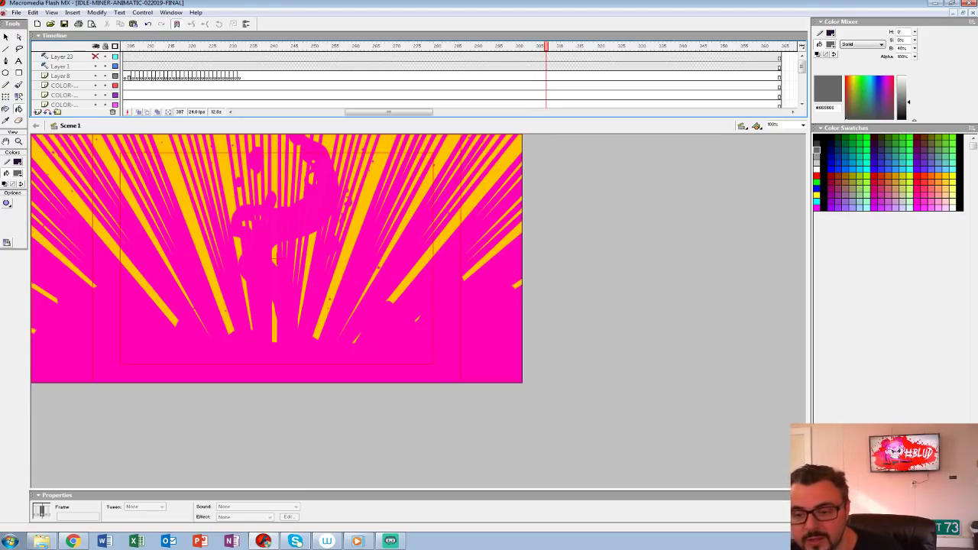
key(comma)
key(period)
key(comma)
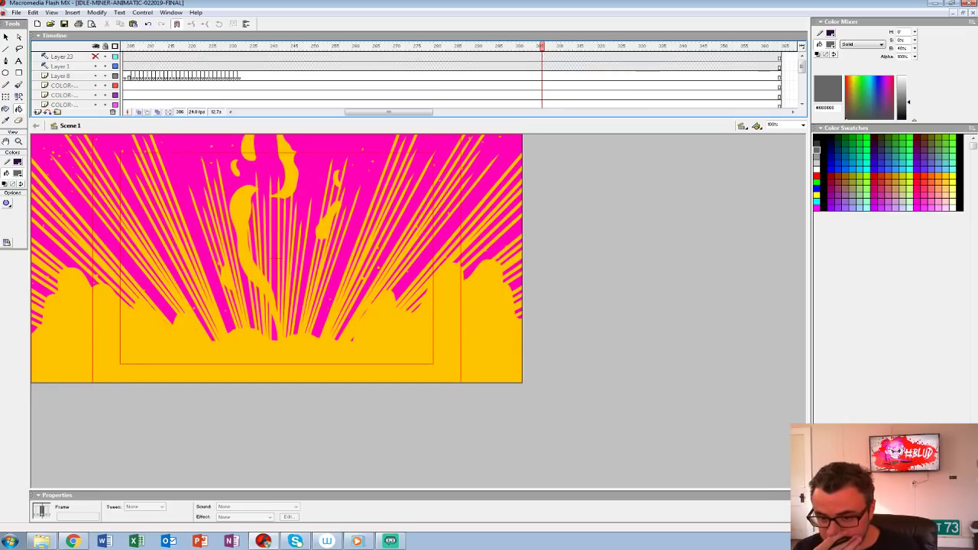
key(period)
key(period)
key(period)
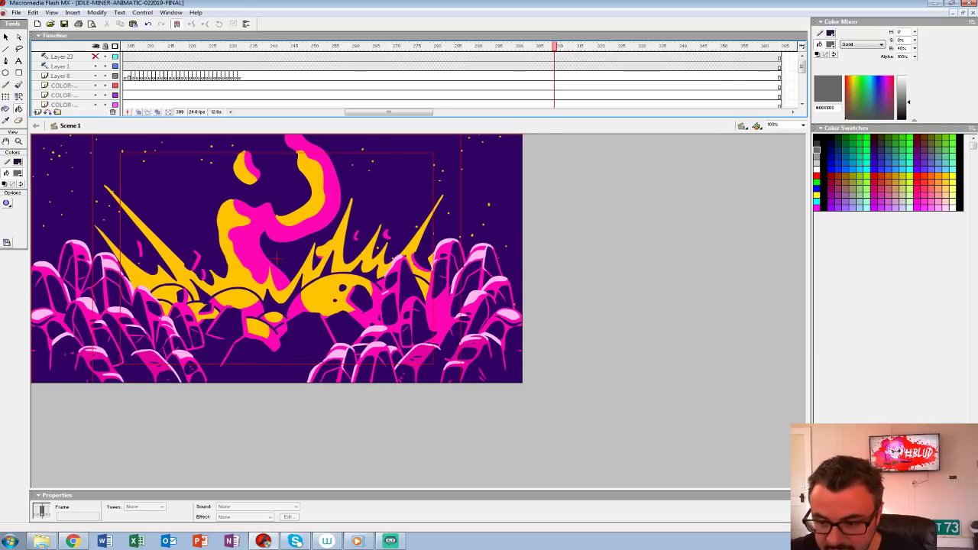
Step: Step back and forth through frames 309 to 312 to examine how the rocks break apart in the blast
key(comma)
key(period)
key(comma)
key(period)
key(period)
key(comma)
key(period)
key(comma)
key(period)
key(comma)
key(period)
key(period)
Step: Step through the flying boulders and debris from frame 312 towards the title card
key(period)
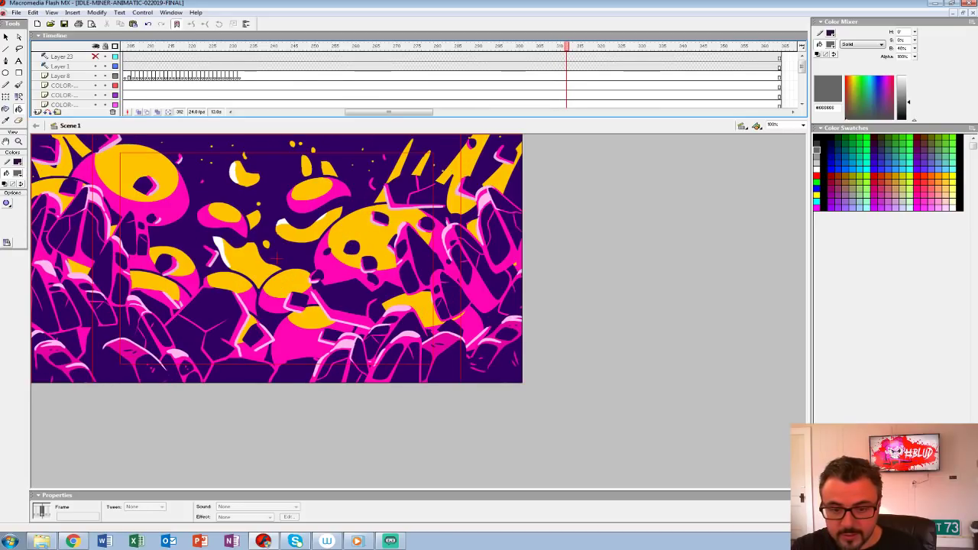
key(comma)
key(period)
key(period)
key(period)
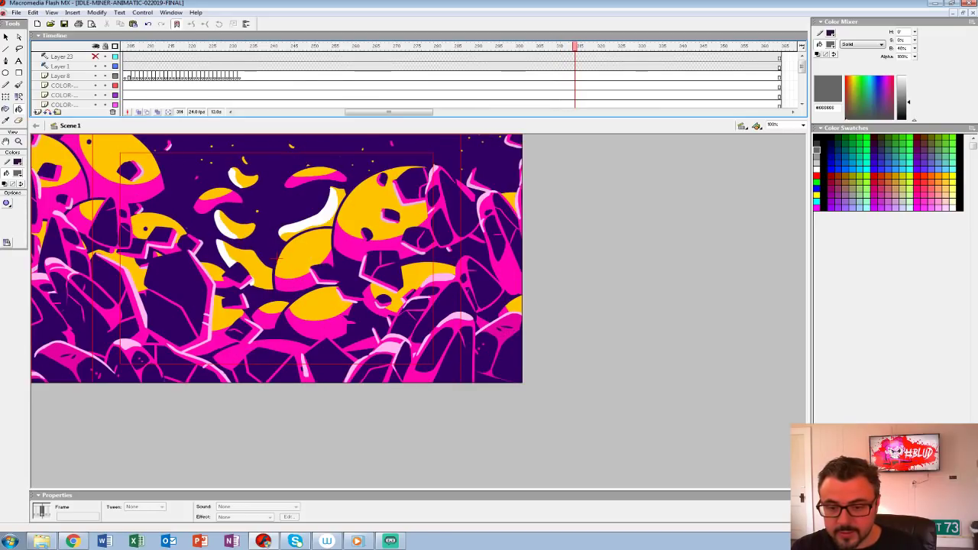
key(period)
key(period)
key(comma)
key(period)
key(period)
key(period)
key(comma)
key(period)
key(period)
key(period)
key(comma)
Step: Replay the planet explosion leading into the IDLE PLANET MINER title
drag(405, 118, 405, 90)
click(407, 105)
key(Return)
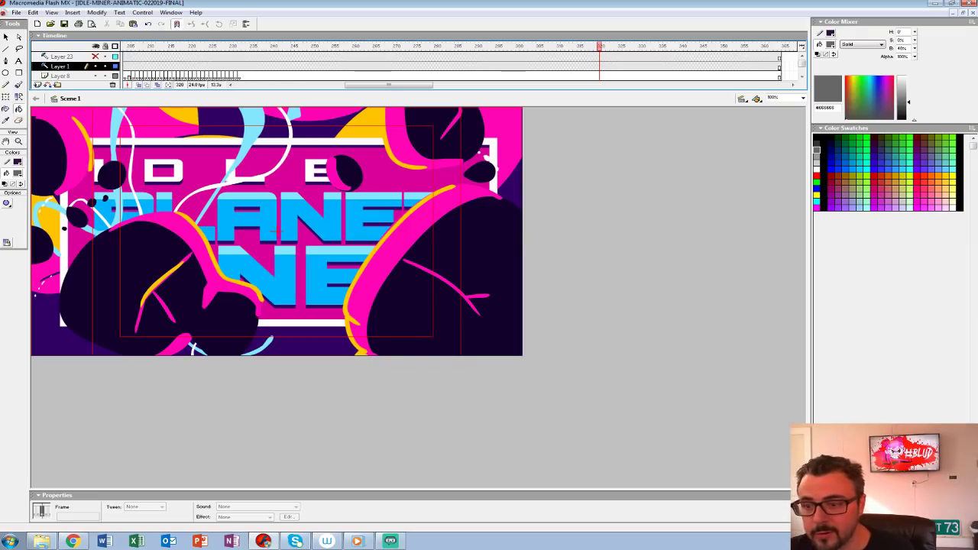
click(415, 57)
key(Return)
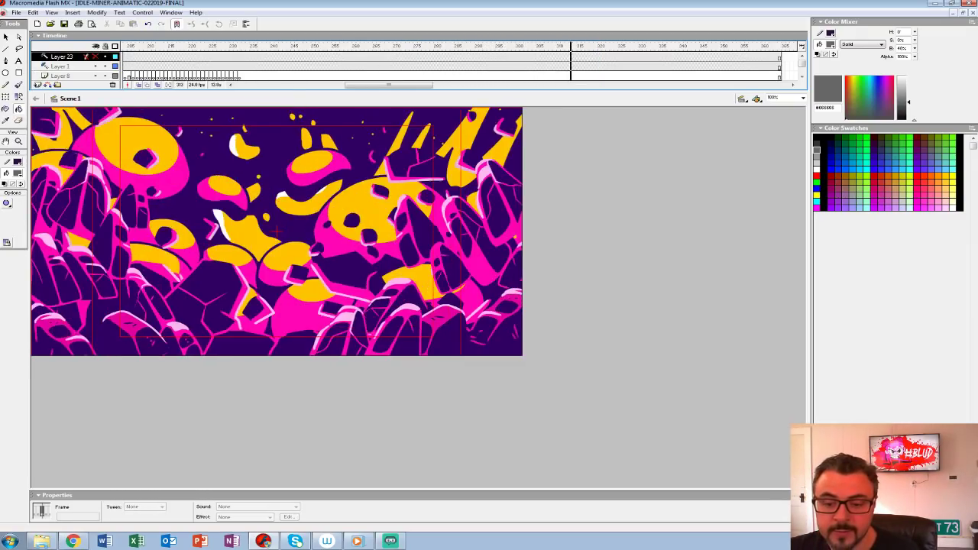
Step: Reveal the timeline's lower layers and open the PLANET-EXPLOSION symbol from Layer 7 at frame 309
drag(236, 90, 236, 147)
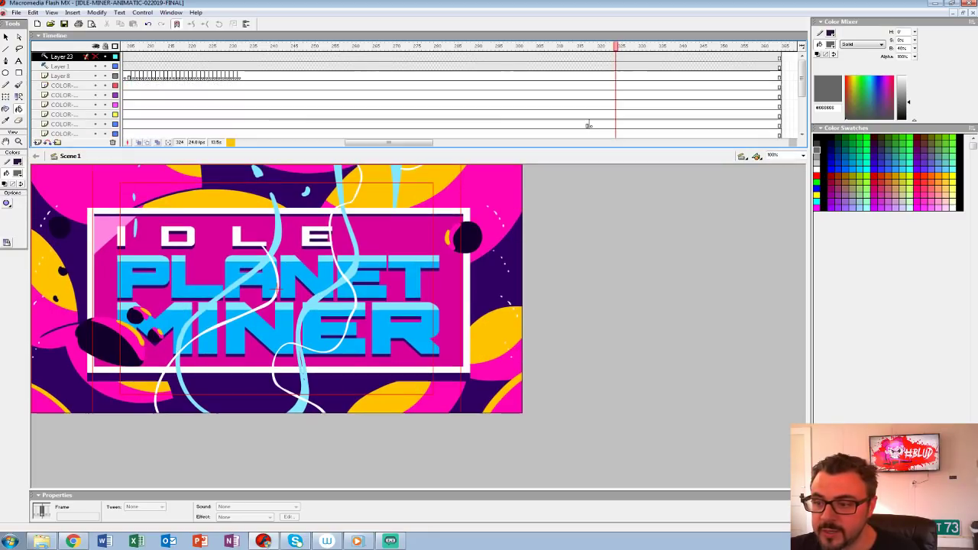
scroll(802, 92, down, 5)
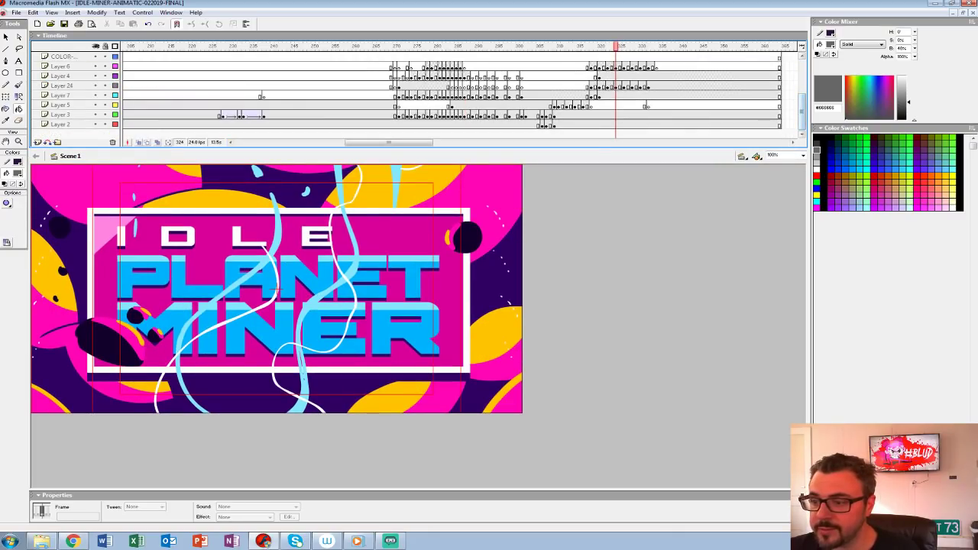
click(554, 95)
right_click(240, 372)
click(267, 269)
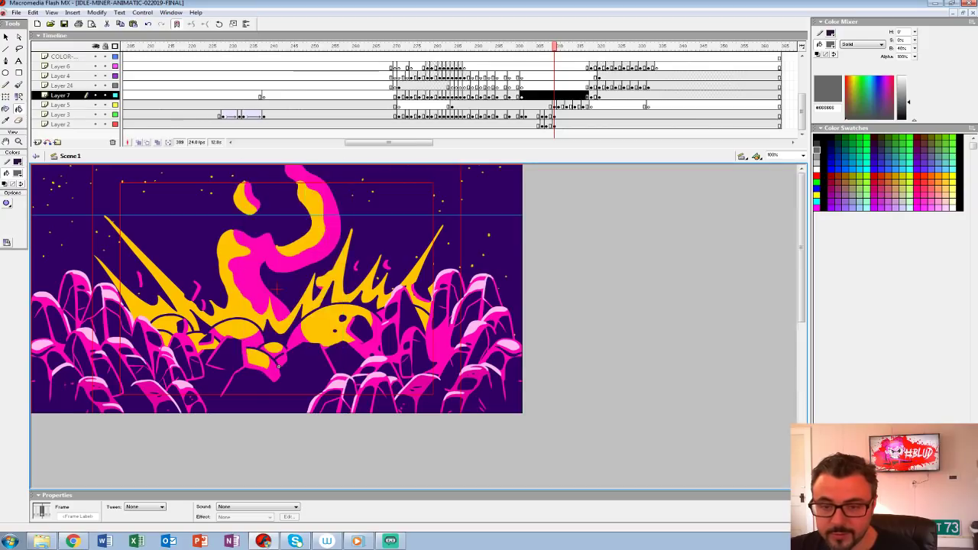
key(z)
alt+click(399, 321)
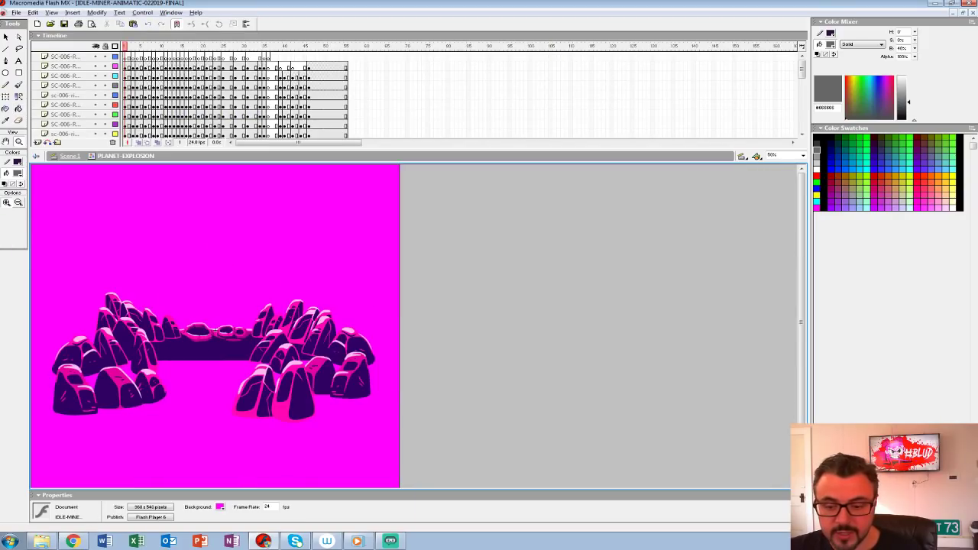
Step: Show more of the PLANET-EXPLOSION symbol's layers and step through its rock animation from frame 1 to frame 37
drag(400, 162, 401, 226)
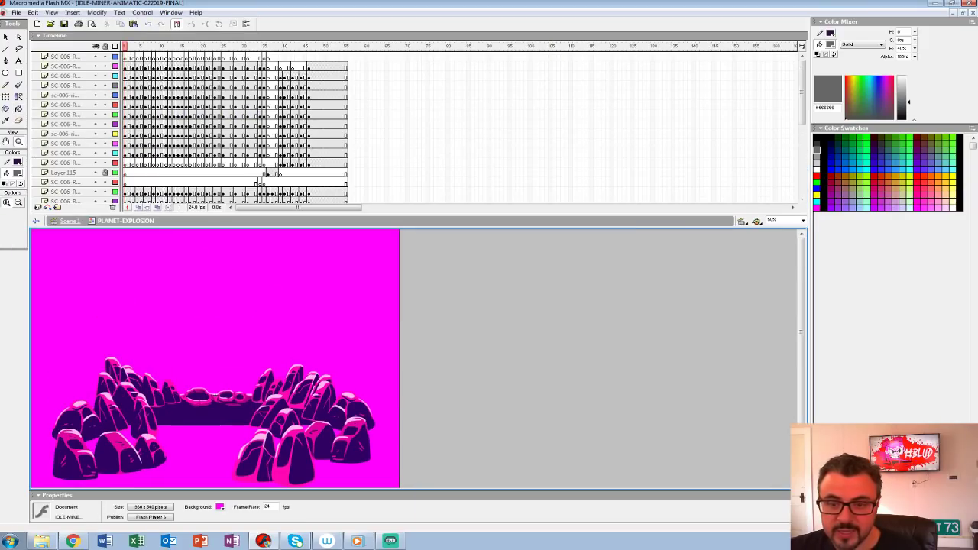
key(period)
key(period)
key(period)
key(period)
key(period)
key(period)
key(period)
key(period)
key(period)
key(period)
key(period)
key(period)
key(comma)
key(comma)
key(comma)
key(comma)
key(comma)
key(comma)
key(comma)
key(comma)
key(comma)
key(comma)
key(comma)
key(comma)
key(period)
key(period)
key(period)
key(period)
key(period)
key(period)
key(period)
key(comma)
key(comma)
key(comma)
key(comma)
key(comma)
key(comma)
key(comma)
key(period)
key(period)
key(period)
key(period)
key(period)
key(period)
key(period)
key(period)
key(period)
key(period)
key(period)
key(period)
key(period)
key(period)
key(period)
key(period)
key(period)
key(period)
key(period)
key(period)
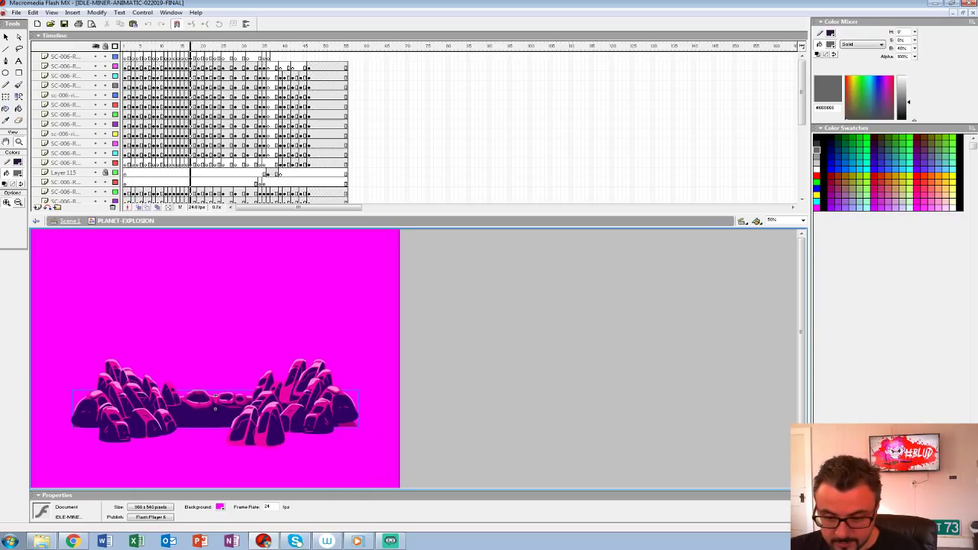
key(period)
key(period)
key(period)
key(period)
key(period)
key(period)
key(period)
key(period)
key(period)
key(period)
key(period)
key(period)
key(period)
key(period)
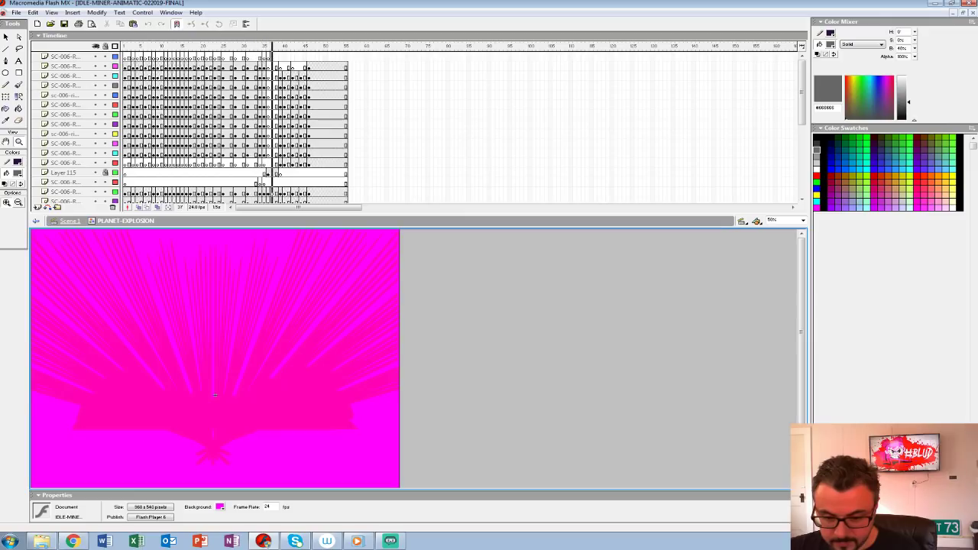
Step: Step back and forth through the start of the explosion in the PLANET-EXPLOSION symbol around frame 39
key(period)
key(period)
key(period)
key(comma)
key(comma)
key(F6)
key(period)
key(period)
key(comma)
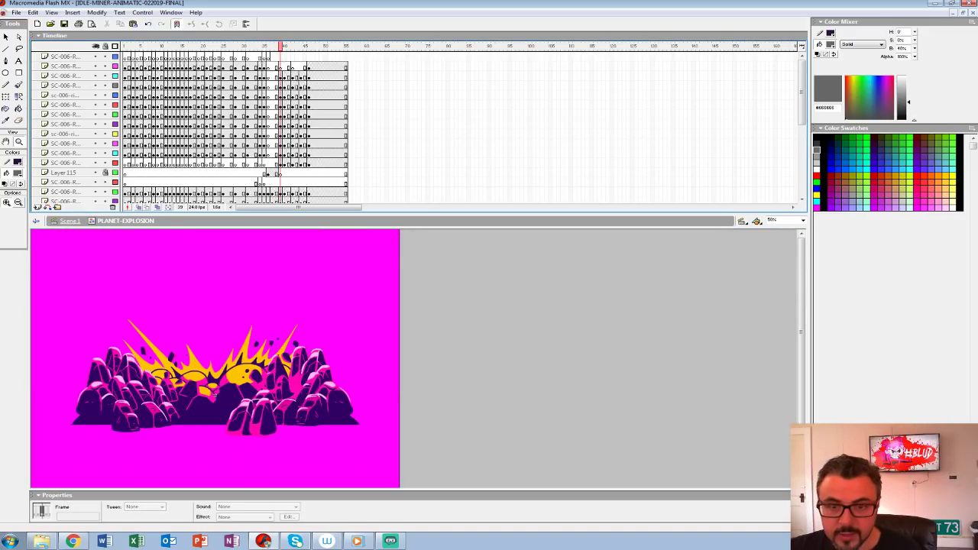
Step: Hide most of the PLANET-EXPLOSION symbol's rock layers and step through the remaining artwork from frame 39 to frame 49
drag(95, 84, 96, 201)
key(period)
key(period)
key(period)
key(period)
key(period)
key(period)
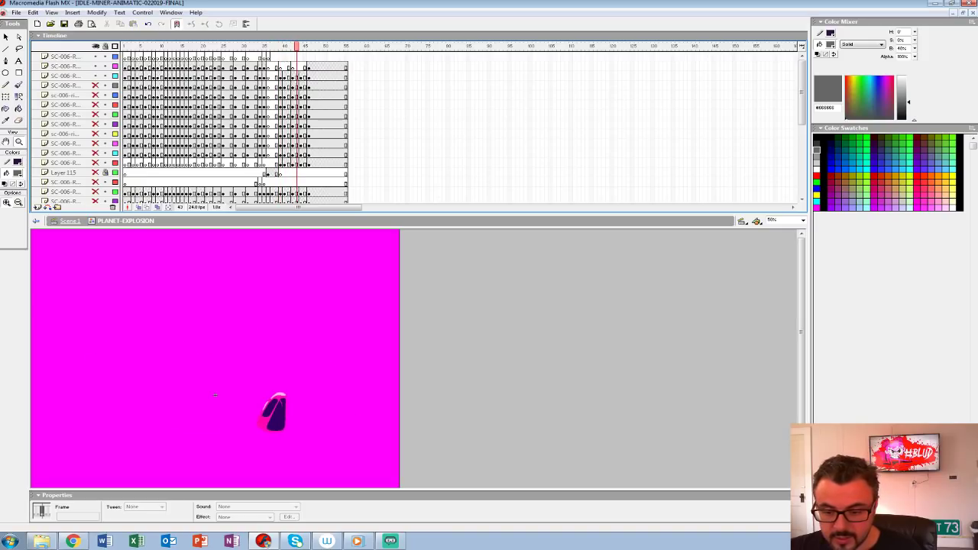
key(period)
key(comma)
key(period)
key(period)
key(period)
key(period)
key(period)
key(comma)
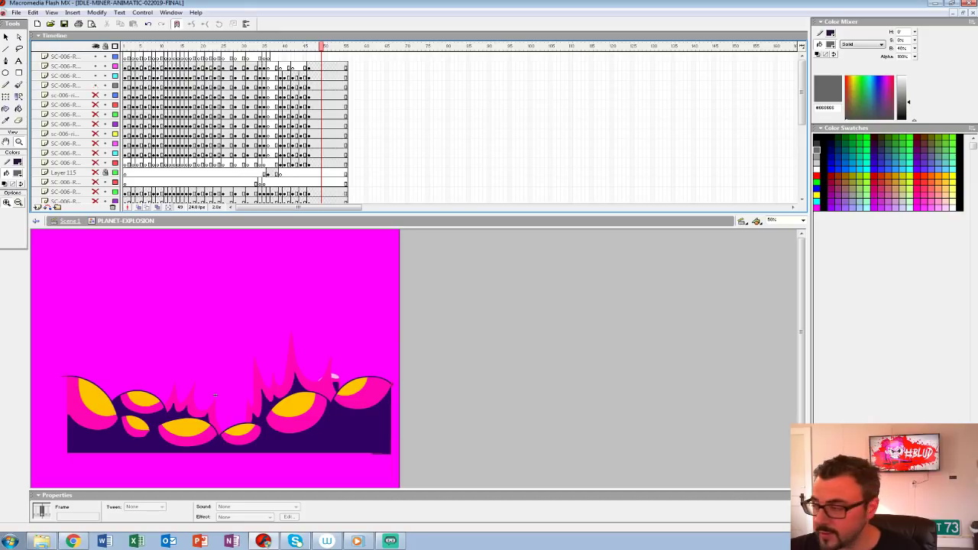
Step: Restore the hidden rock layers, return to frame 39 and bring the symbol's lowest layers into view
key(ctrl+z)
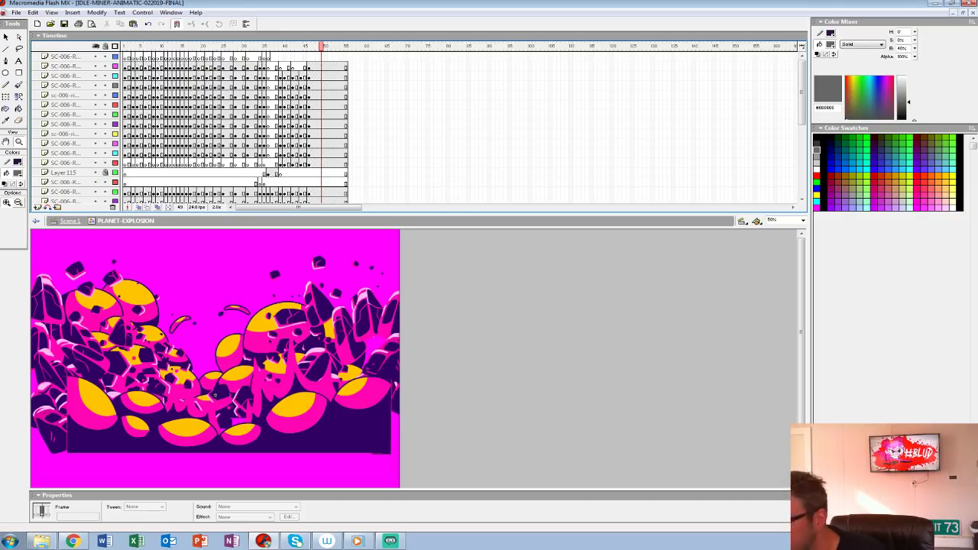
key(comma)
click(281, 76)
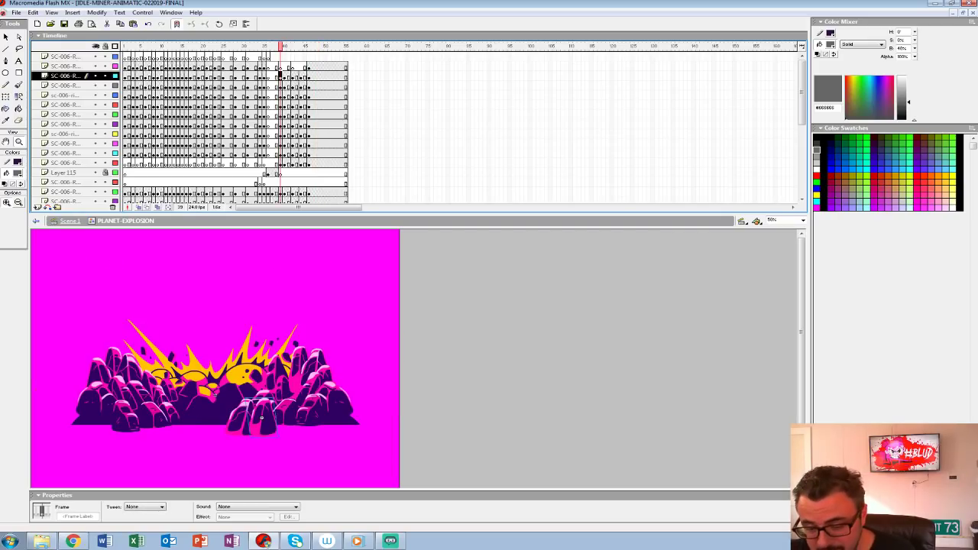
drag(801, 92, 801, 162)
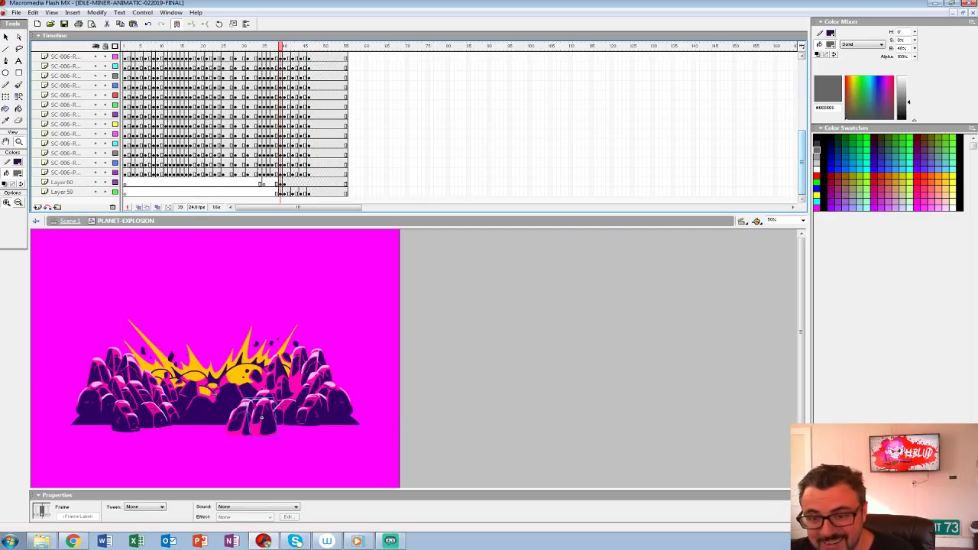
Step: Show only Layer 59 and step through its ballooning explosion shapes between frames 40 and 45
key(period)
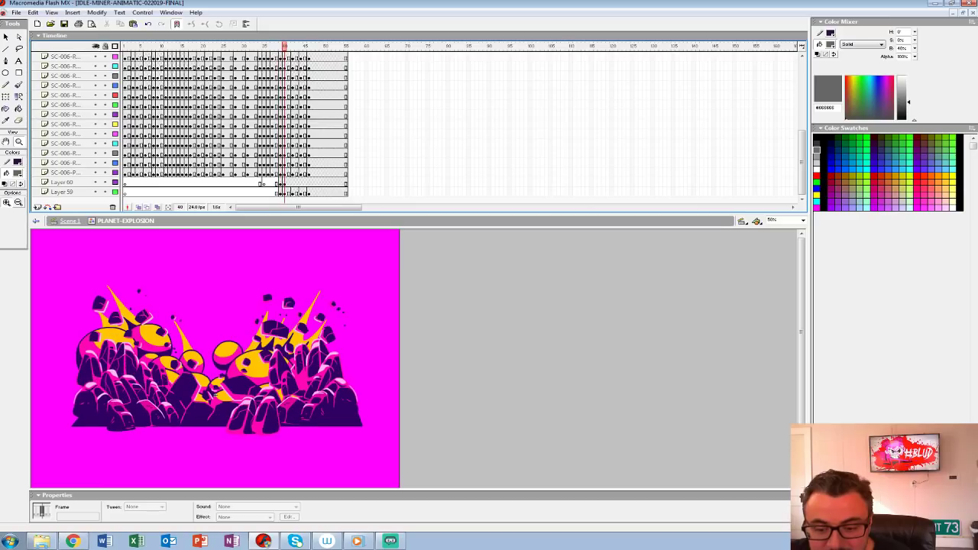
alt+click(95, 192)
key(period)
key(period)
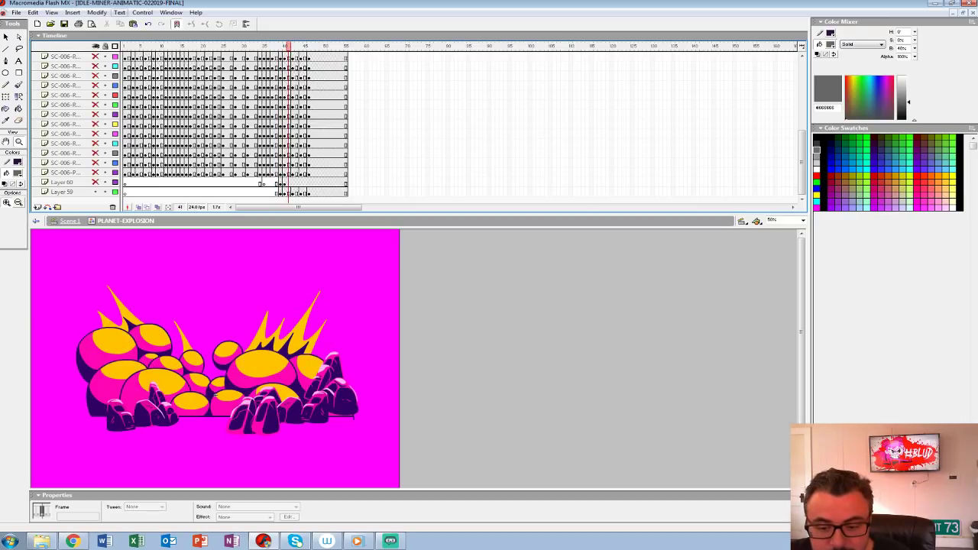
key(comma)
key(comma)
key(period)
key(period)
key(period)
key(period)
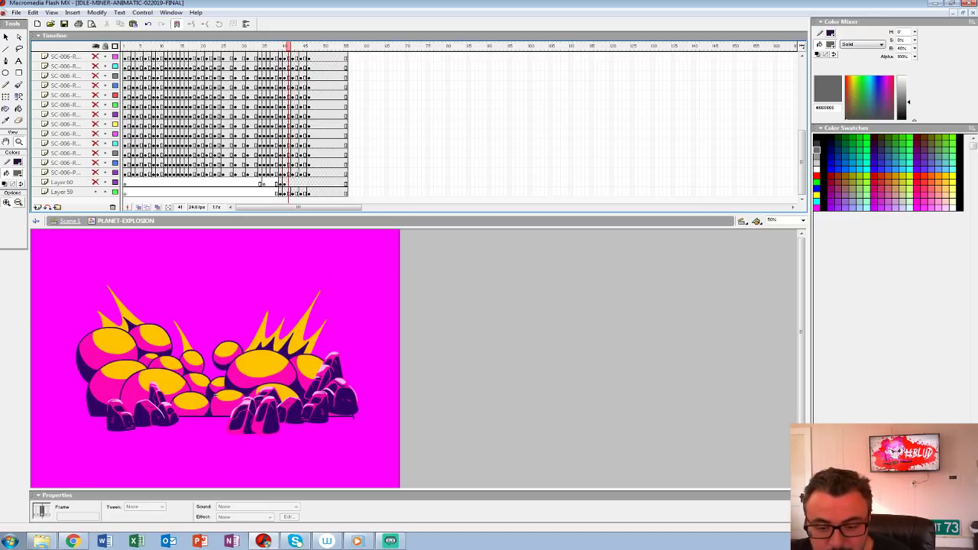
key(period)
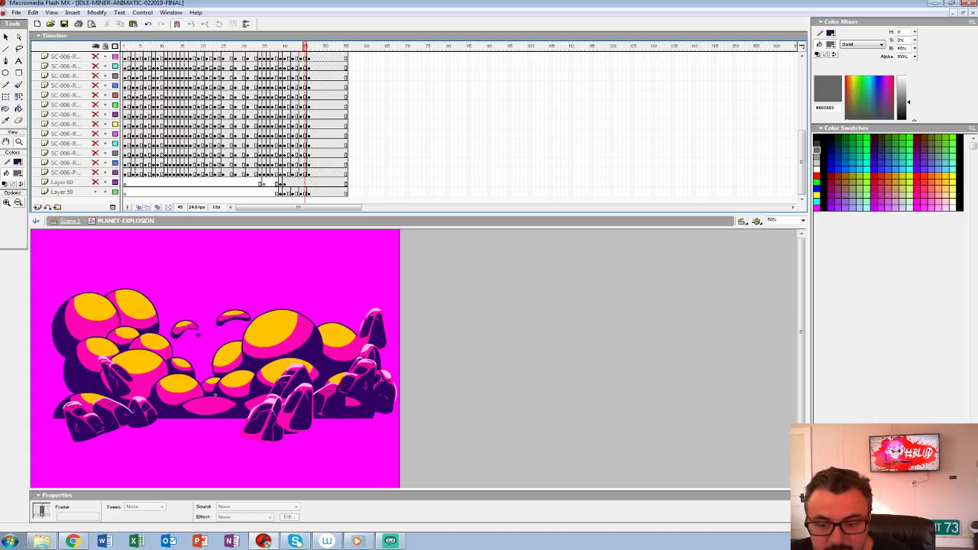
key(comma)
key(comma)
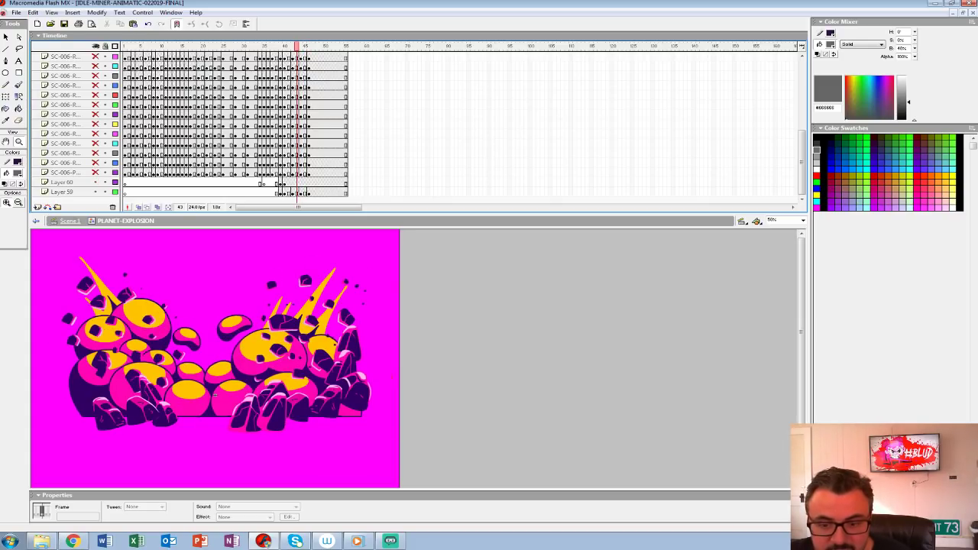
Step: Isolate Layer 60 and the rock debris layer directly above it, comparing their frames between 43 and 46
key(period)
key(period)
key(comma)
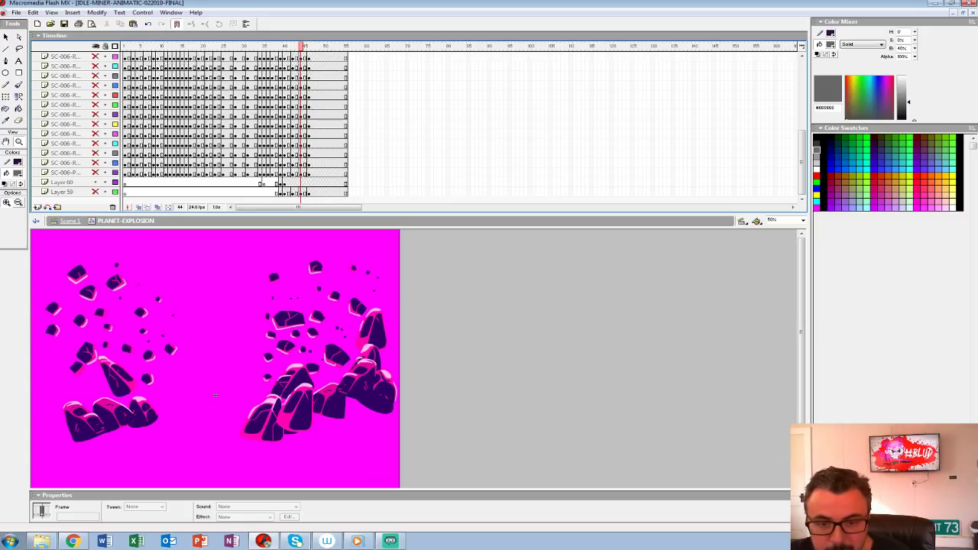
key(period)
key(period)
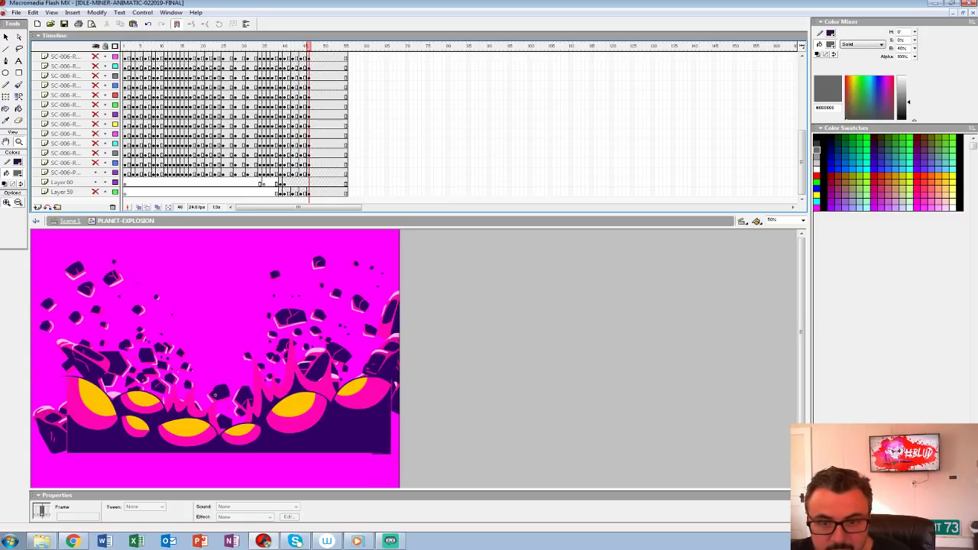
key(ctrl+alt+t)
key(ctrl+alt+t)
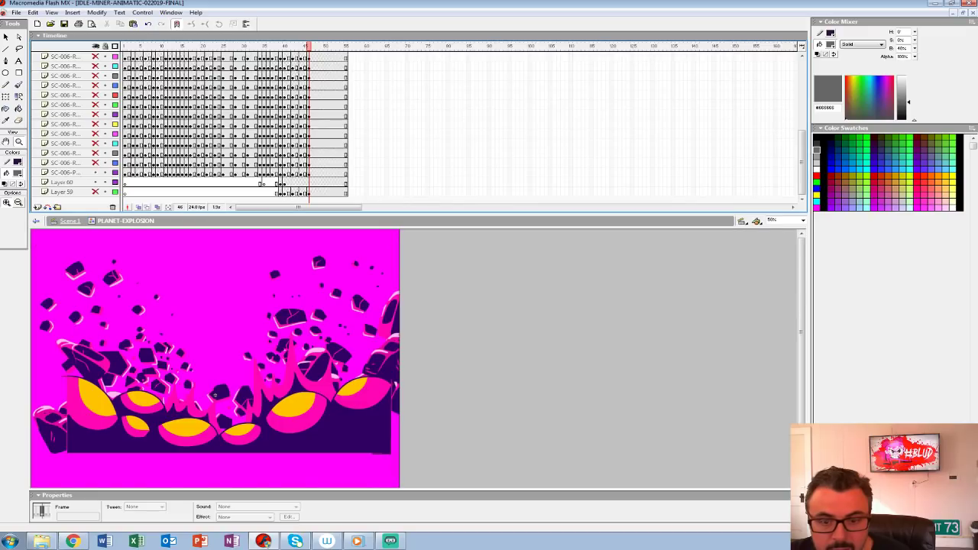
key(comma)
key(period)
Step: Isolate the higher rock layers one after another at frame 46 to examine the separate boulders
click(96, 162)
click(95, 153)
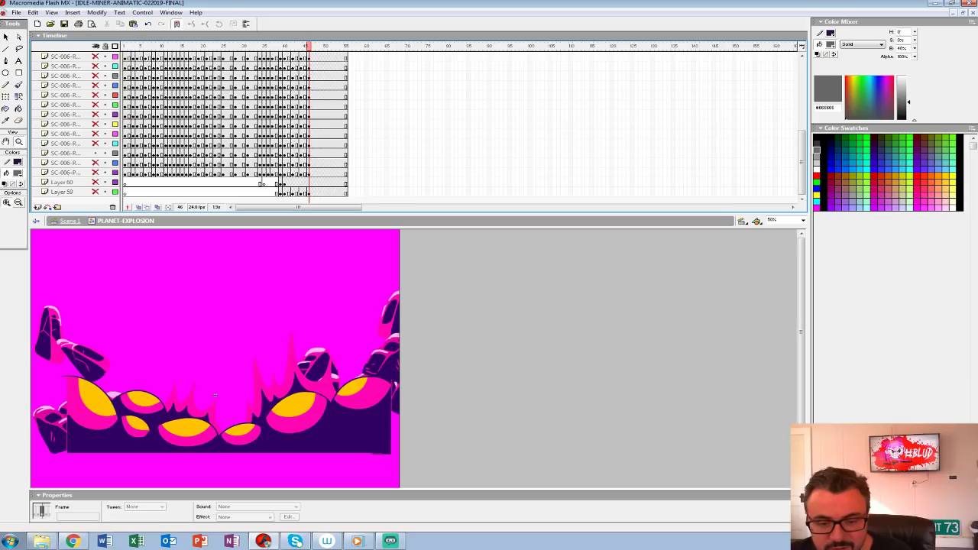
click(95, 153)
drag(95, 144, 95, 57)
Step: Return from the PLANET-EXPLOSION symbol to Scene 1 and replay the planet explosion
drag(308, 46, 337, 47)
key(ctrl+e)
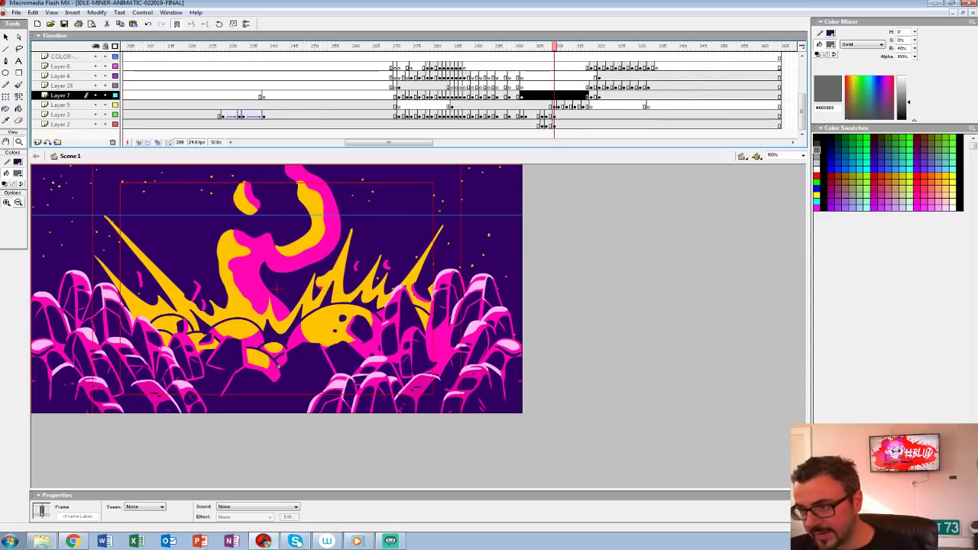
drag(555, 47, 525, 47)
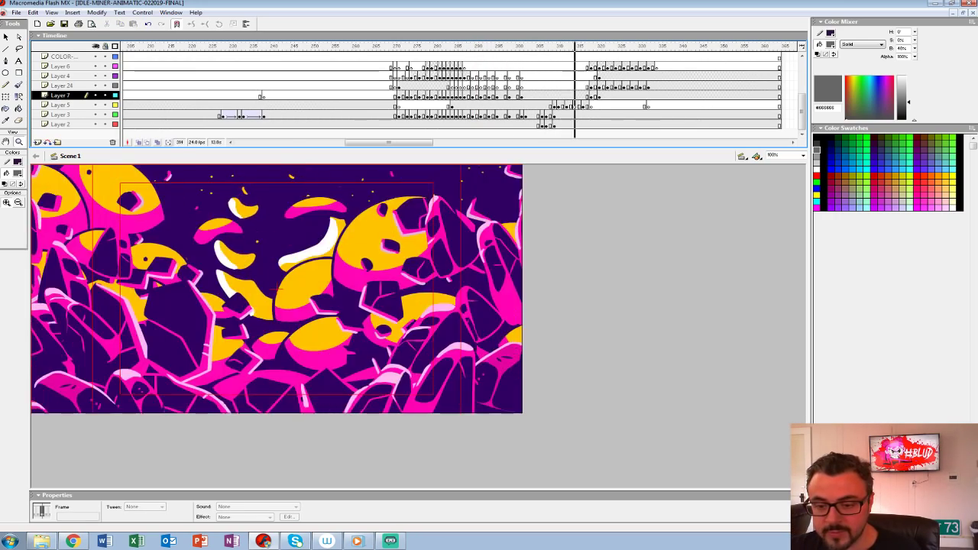
click(493, 87)
key(Return)
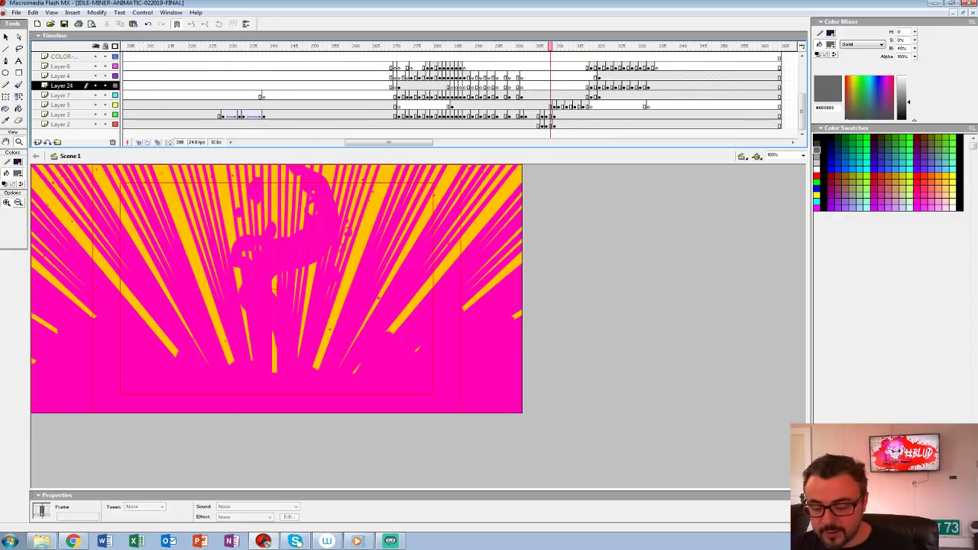
Step: Step through the planet explosion in Scene 1 from the flash at frame 308 to frame 317
key(period)
key(comma)
key(period)
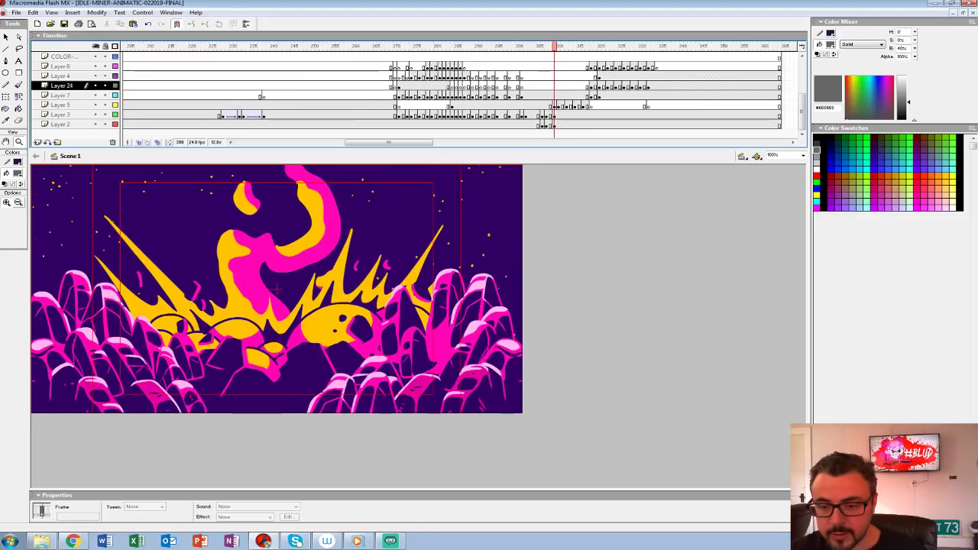
key(period)
key(period)
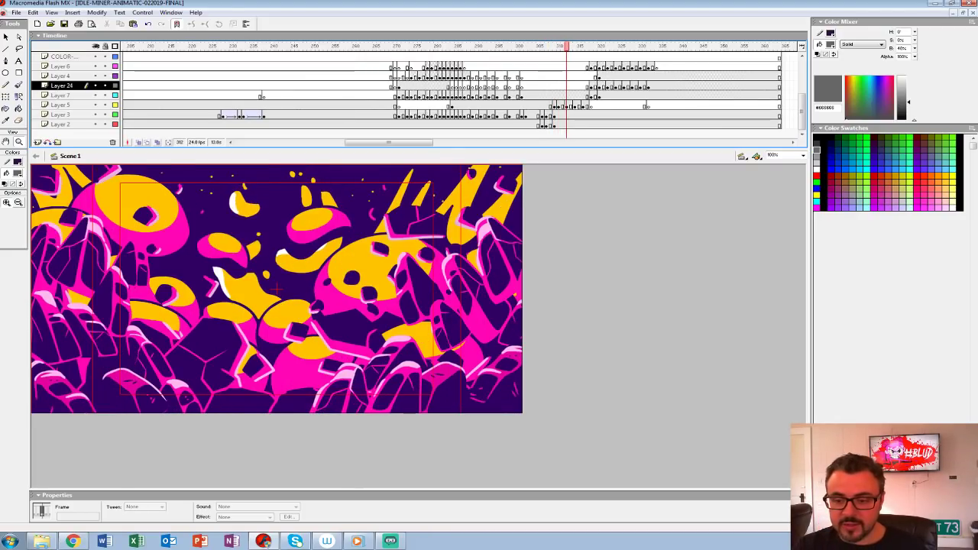
key(period)
key(period)
key(period)
key(period)
Step: Compare frames 316 and 317, play on through the title card and go back to frame 320
key(period)
key(period)
key(period)
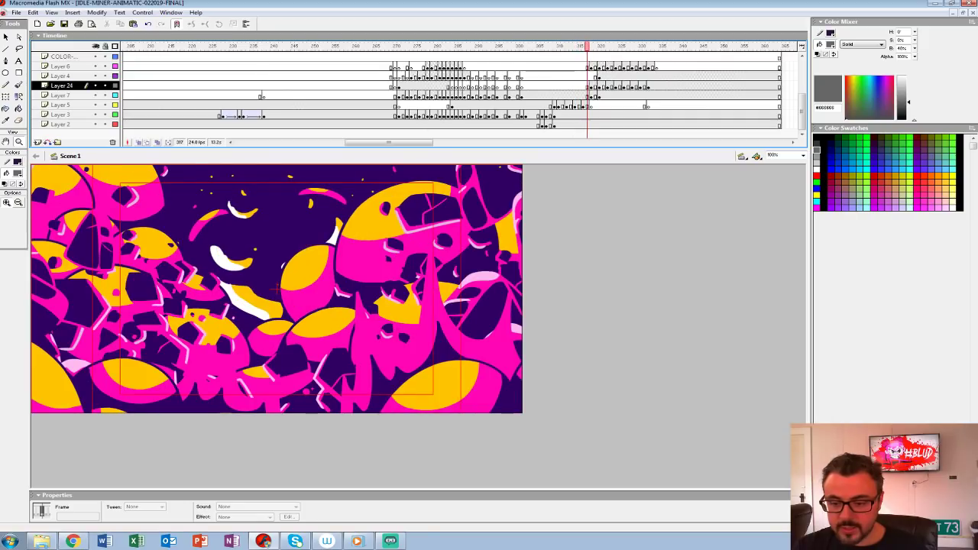
key(comma)
key(period)
key(comma)
key(comma)
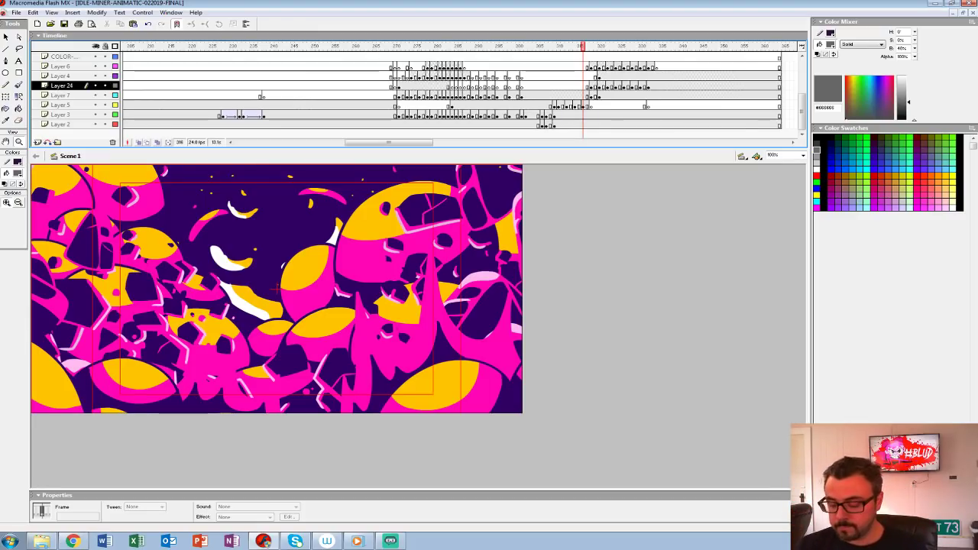
key(Return)
drag(673, 47, 599, 47)
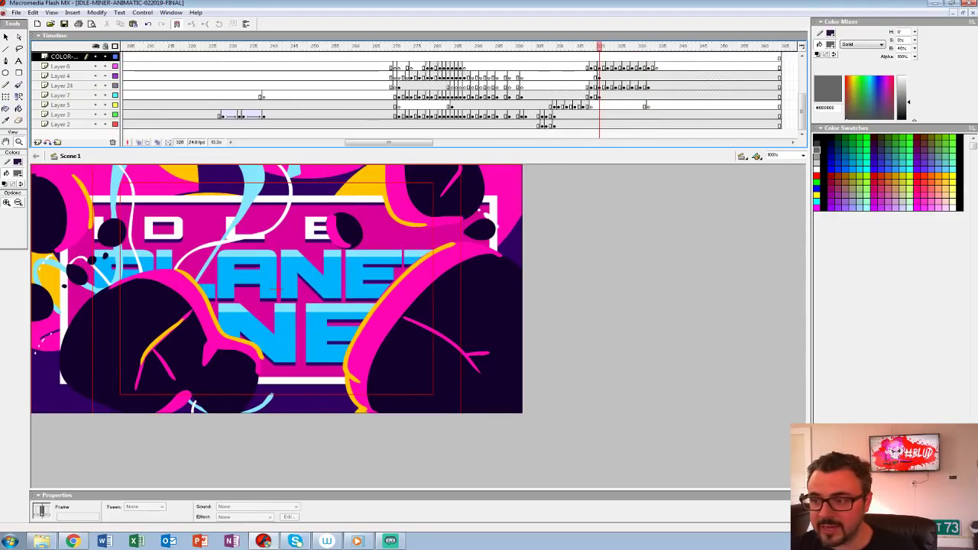
Step: Hide Layers 4, 24, 7, 5, 3 and 2 to isolate Layer 6's flying boulders, and set the document background to white
click(591, 66)
drag(95, 95, 96, 124)
drag(592, 47, 631, 47)
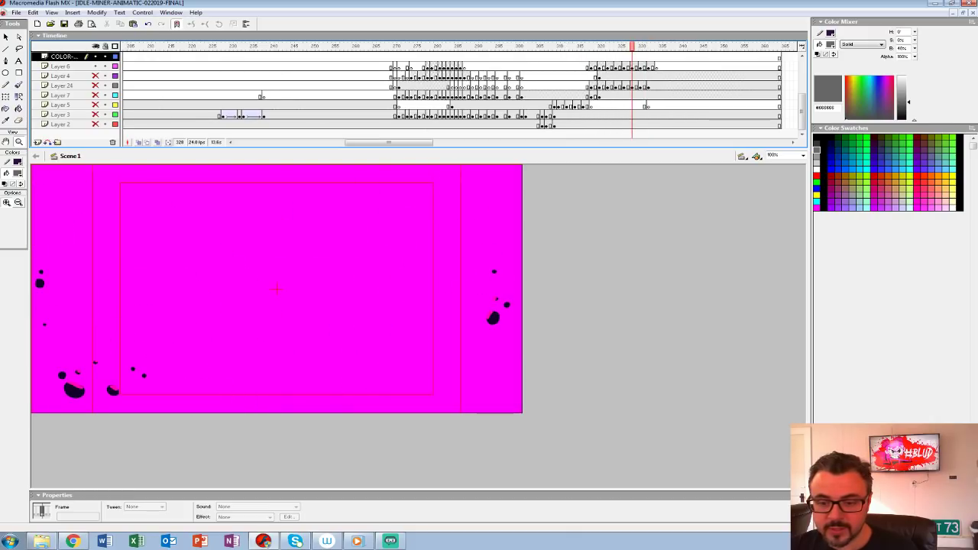
key(v)
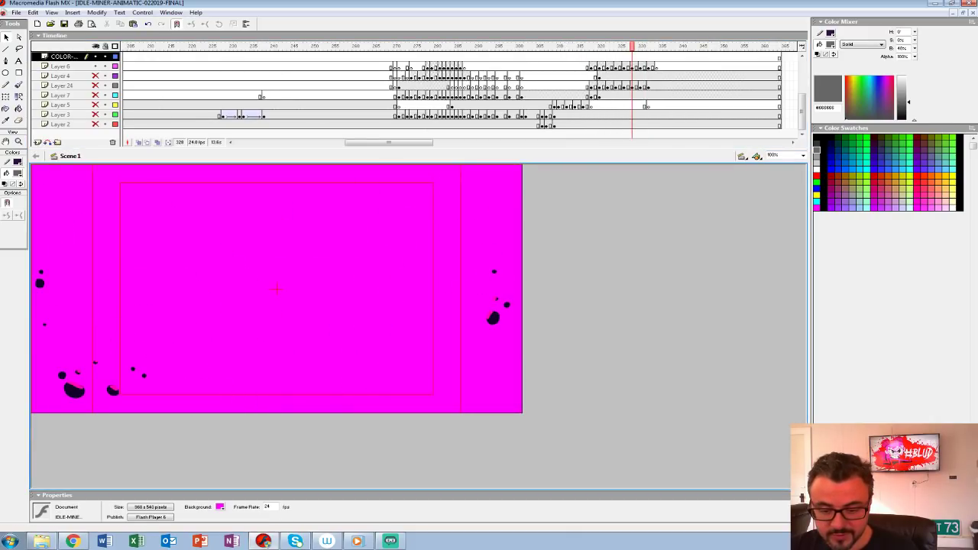
click(220, 506)
click(230, 504)
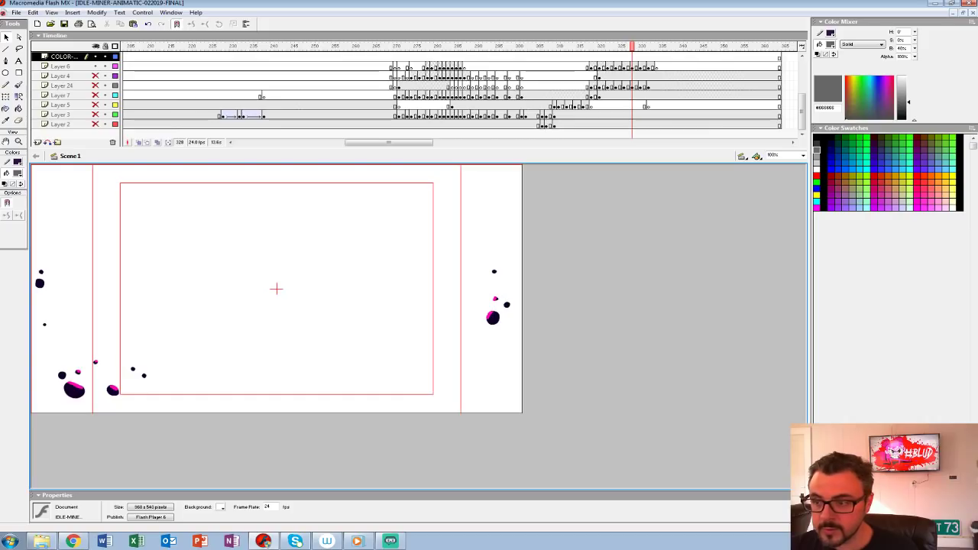
Step: Replay Layer 6's isolated flying boulders several times against the white background
click(570, 66)
key(Return)
click(571, 66)
key(Return)
click(570, 66)
key(Return)
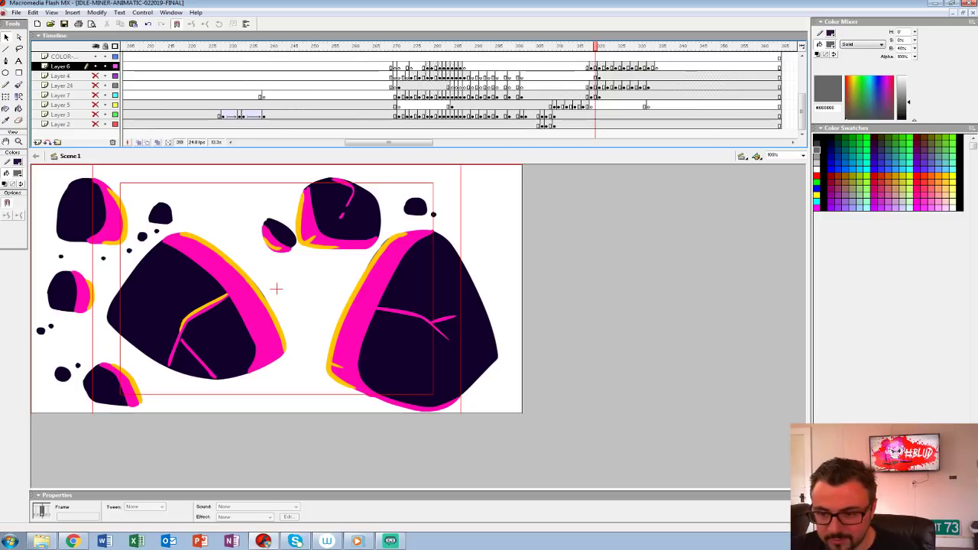
Step: Step back and forth through Layer 6's boulder frames around 319 to 322 and replay them once more
key(period)
key(period)
key(period)
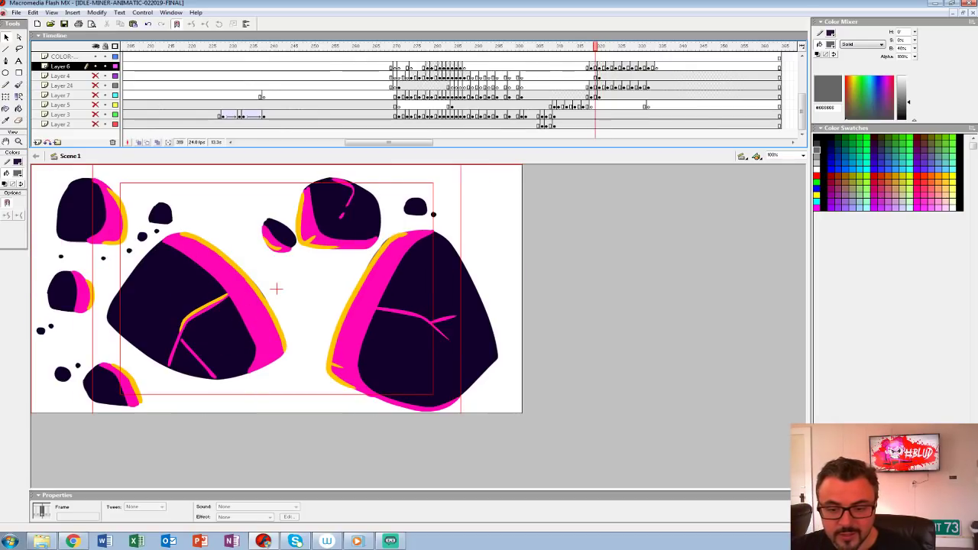
key(period)
key(period)
key(comma)
key(comma)
key(comma)
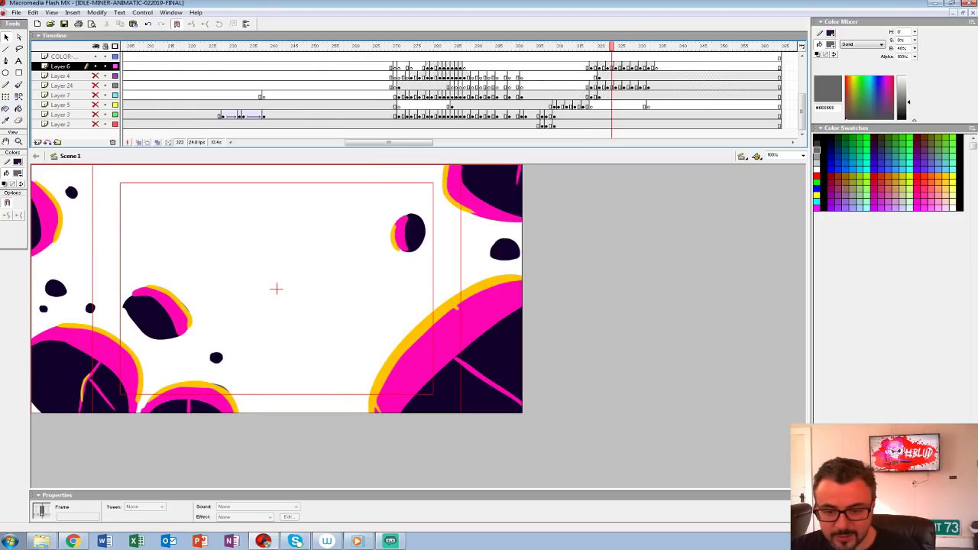
click(585, 57)
key(Return)
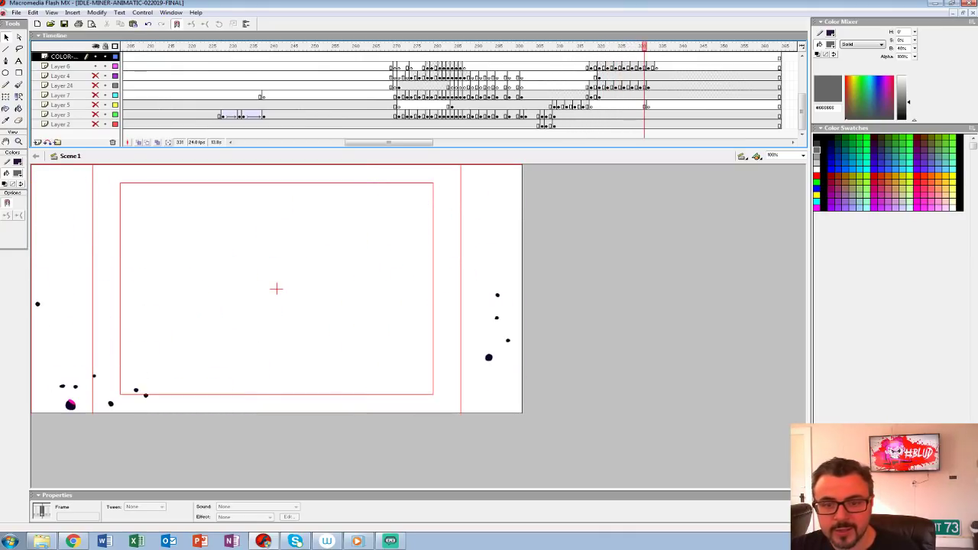
Step: Show all layers again and replay the launch and planet explosion into the IDLE PLANET MINER title
click(96, 47)
click(522, 56)
key(Return)
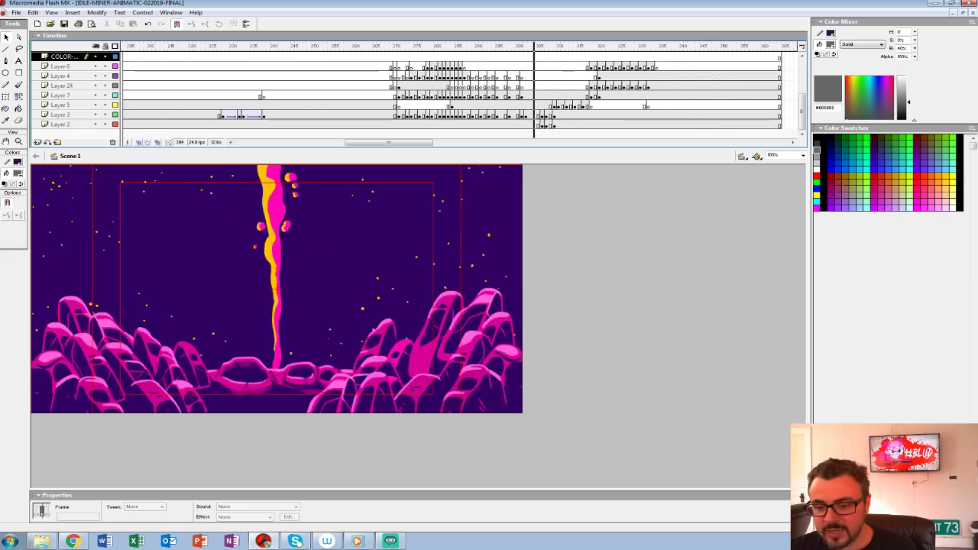
click(345, 56)
key(Return)
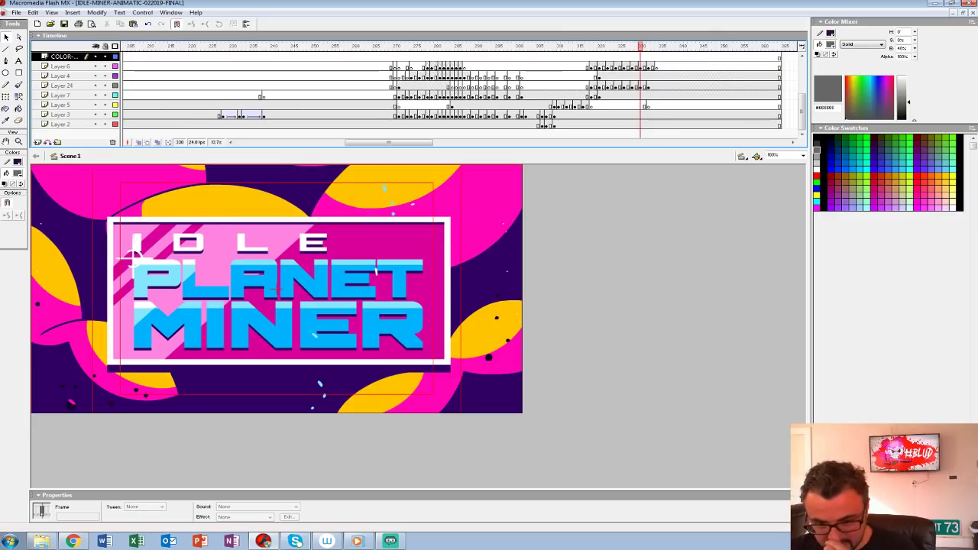
Step: Play the animatic from frame 1 through the laboratory scene to the hand pressing the UPGRADE button
drag(640, 47, 437, 47)
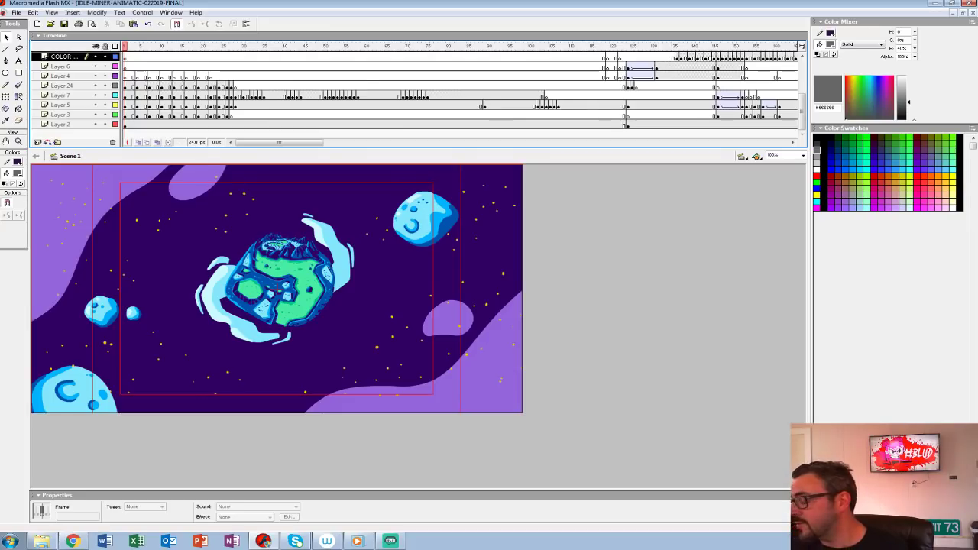
key(Return)
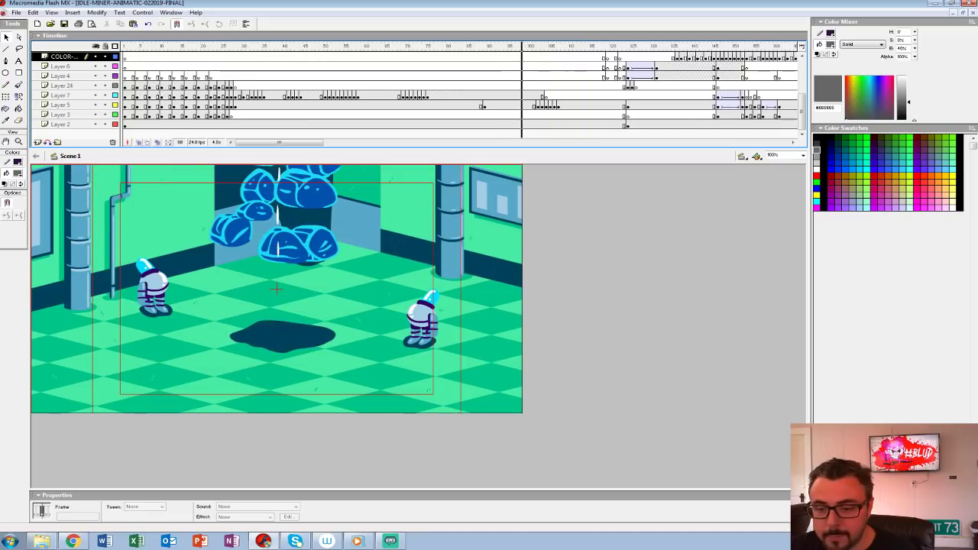
drag(677, 46, 587, 47)
key(Return)
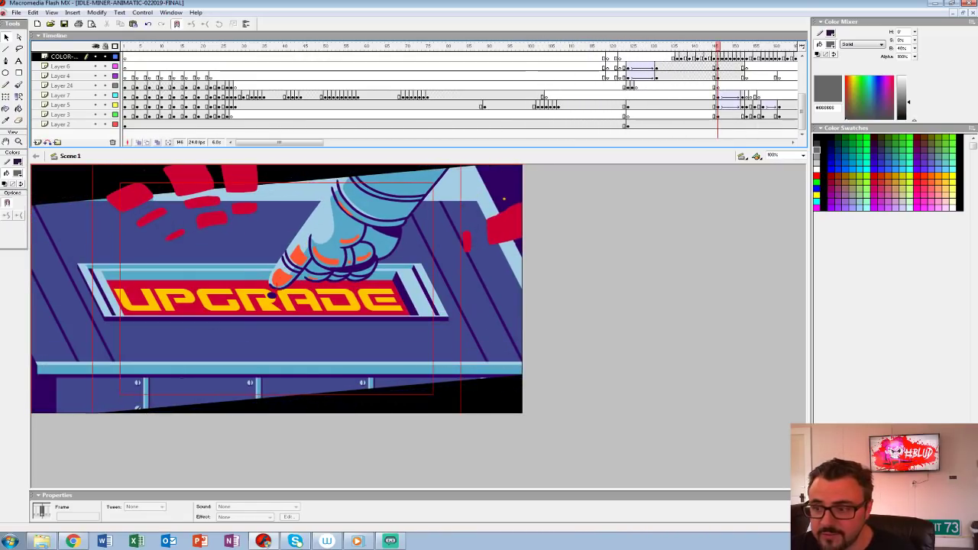
Step: Replay the laboratory rock pile scene and open the nested SC-003-ROCK-PILE symbol to play its animation
click(515, 67)
key(Return)
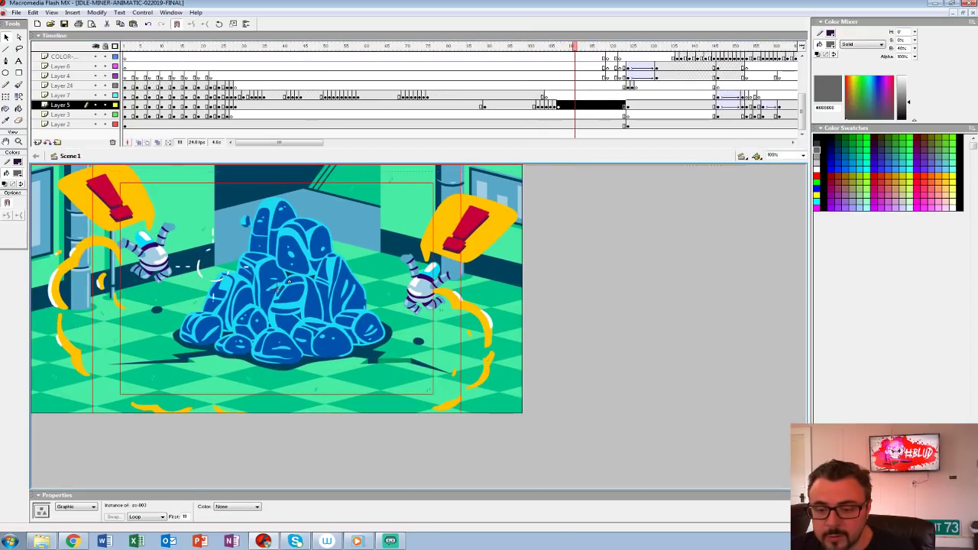
double_click(278, 287)
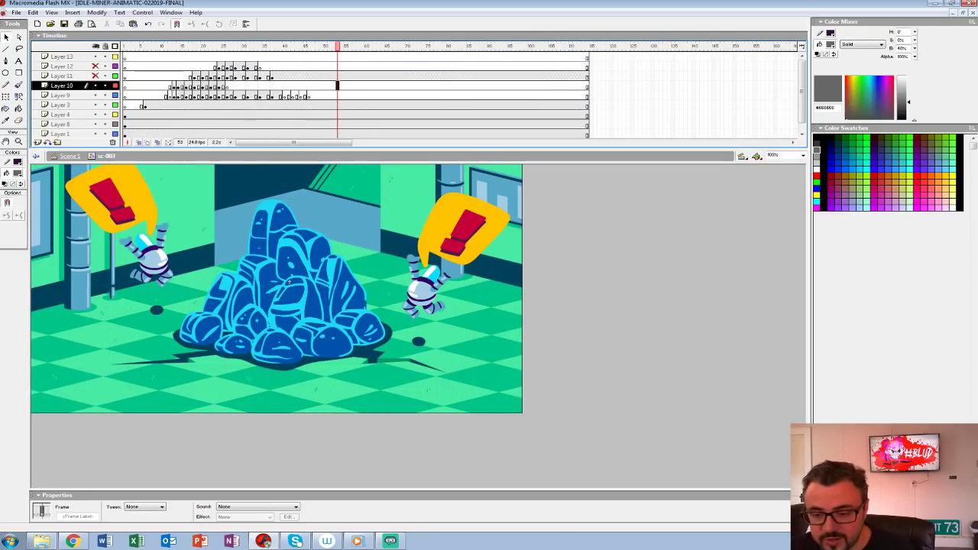
double_click(289, 281)
key(Return)
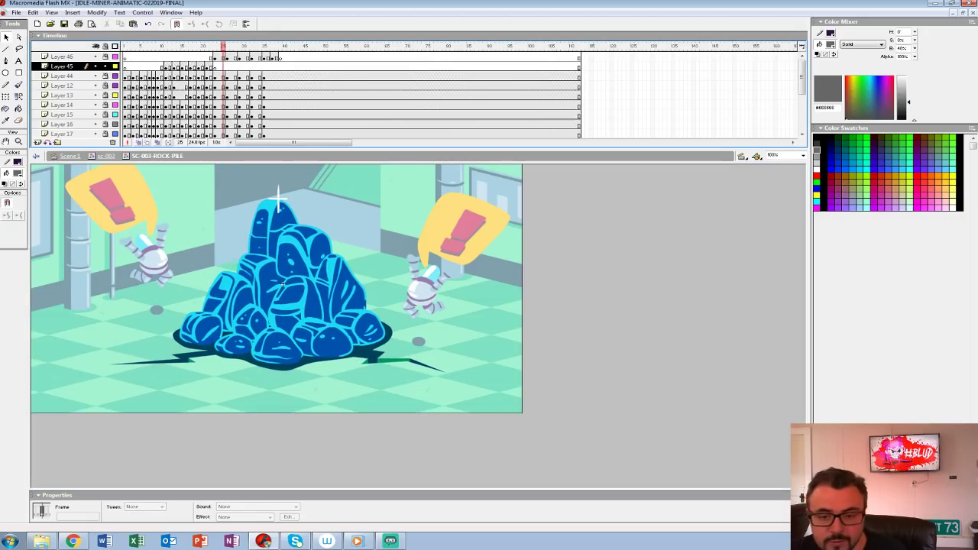
Step: Return to the main scene and replay the animatic from around frame 124 through to the IDLE PLANET MINER title
key(ctrl+e)
key(ctrl+e)
key(Return)
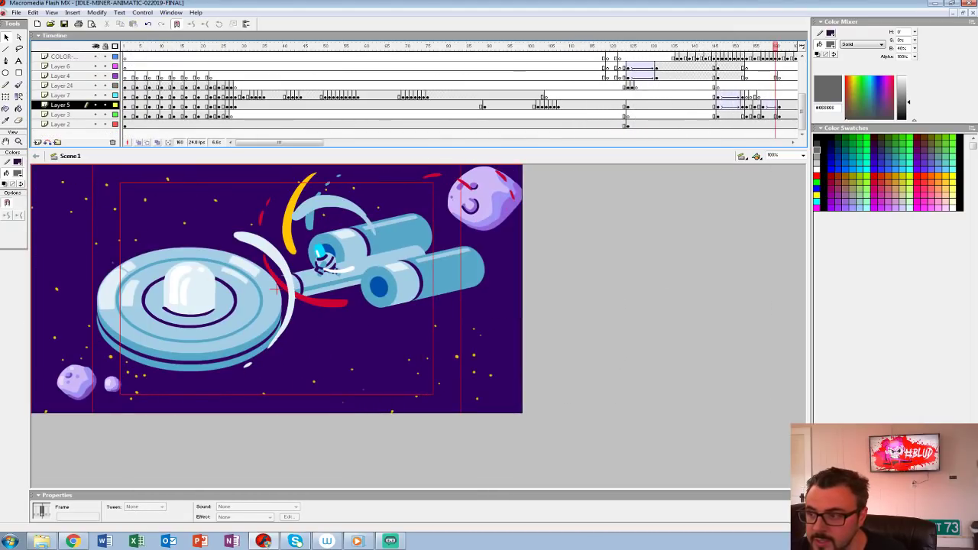
drag(775, 47, 628, 46)
key(Return)
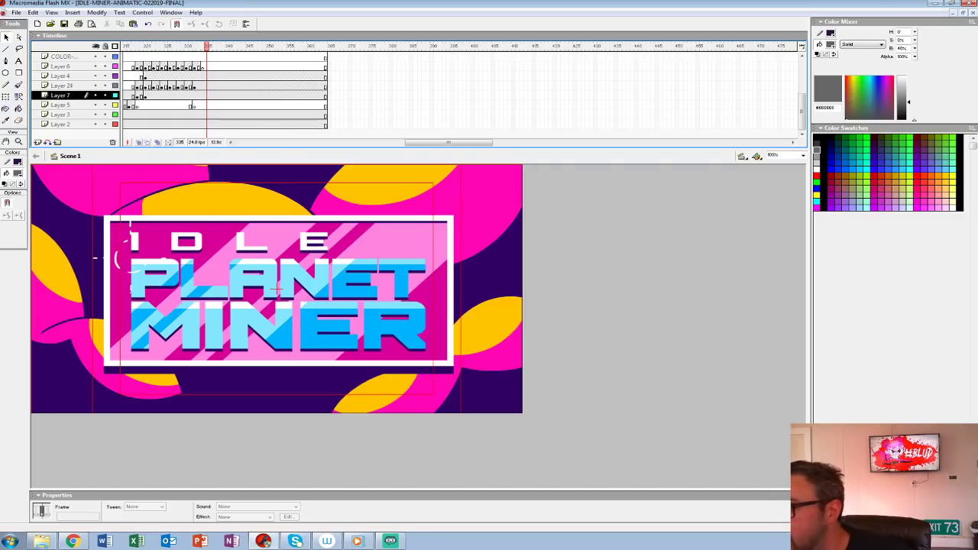
Step: Close the Idle Miner animatic and replay the BLUD intro from about frame 507 through the raised-fist shot
key(ctrl+w)
key(Return)
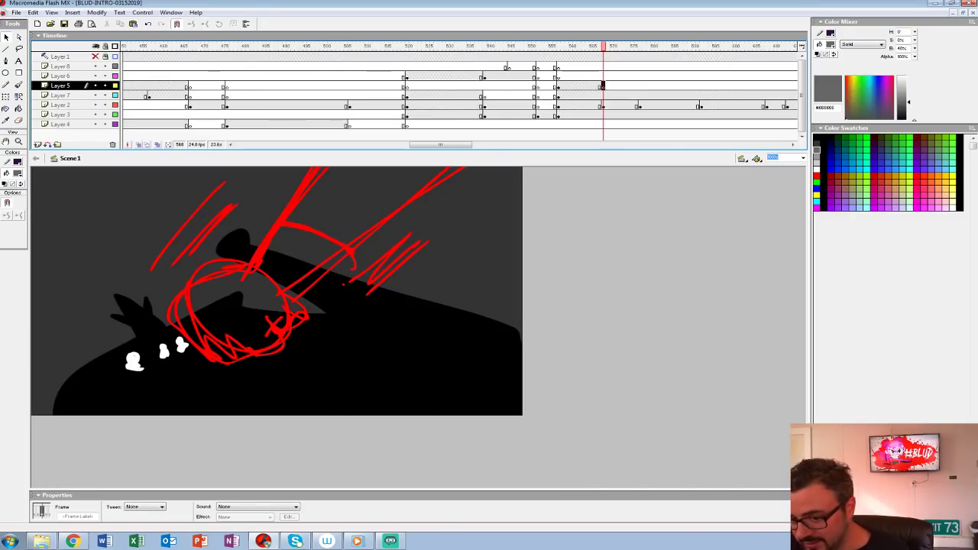
drag(603, 47, 353, 47)
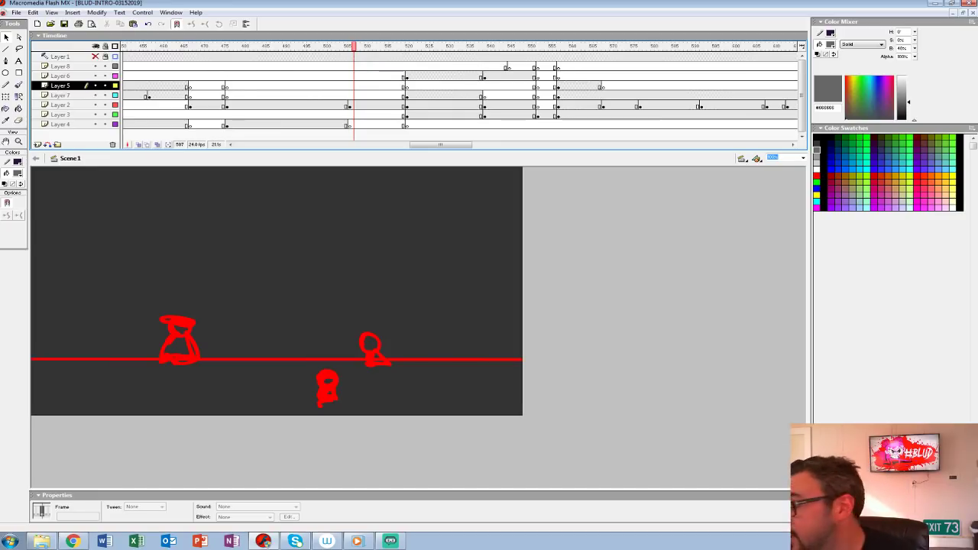
key(Return)
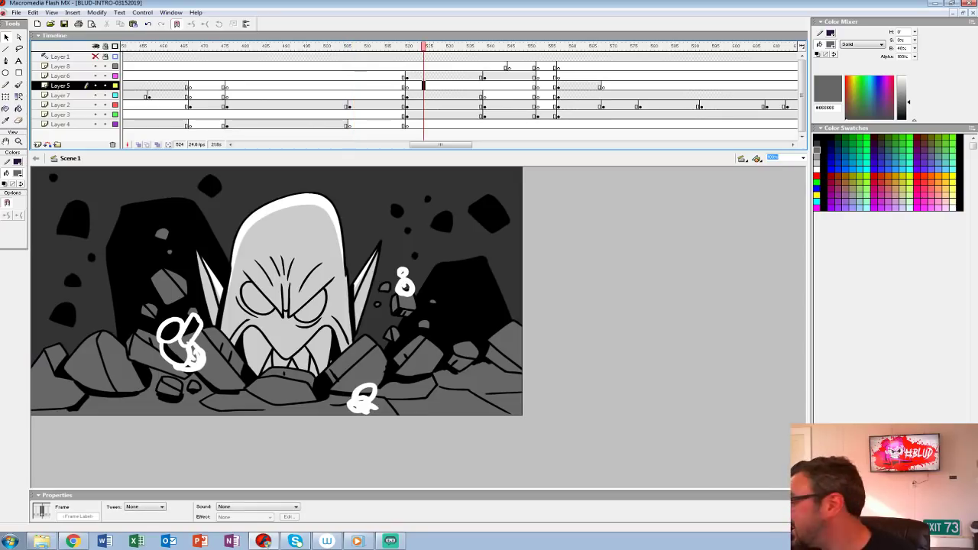
key(Return)
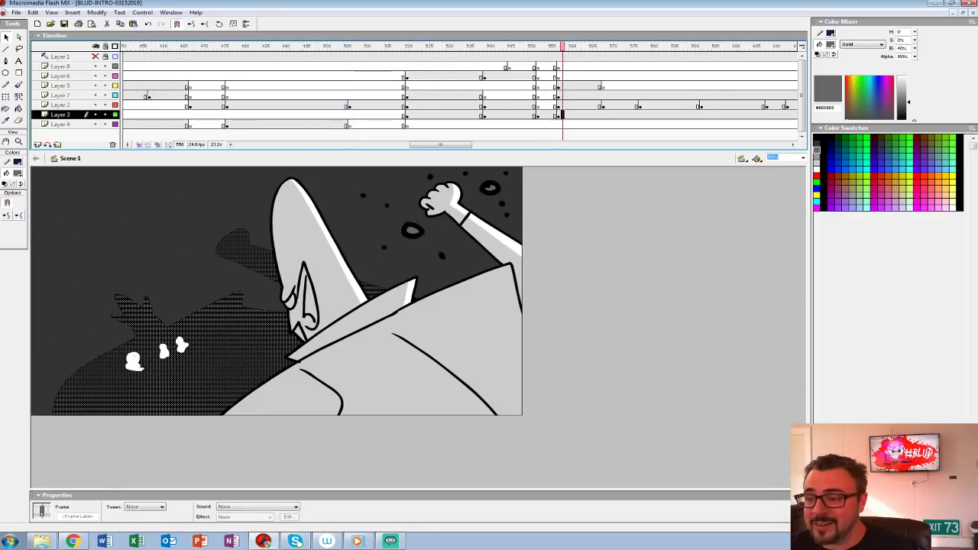
key(Return)
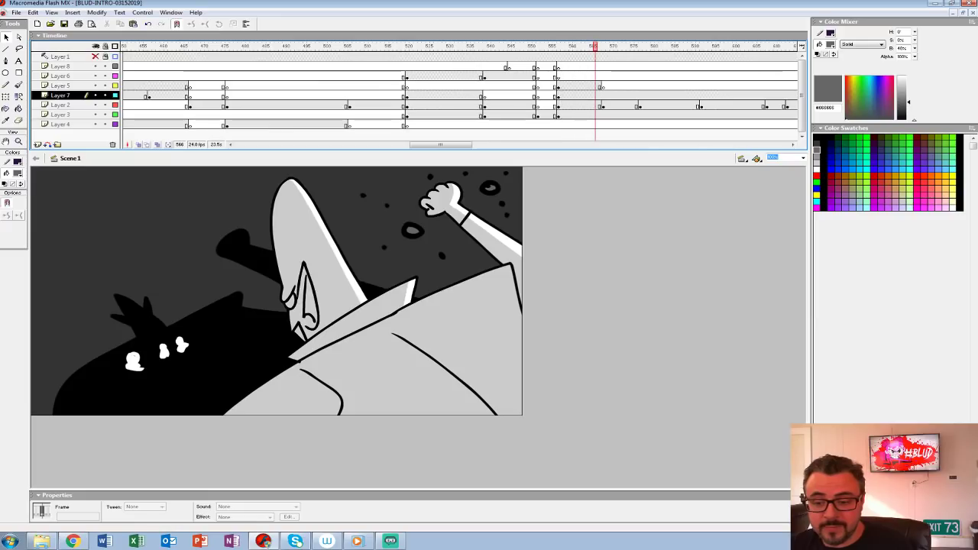
click(448, 86)
key(Return)
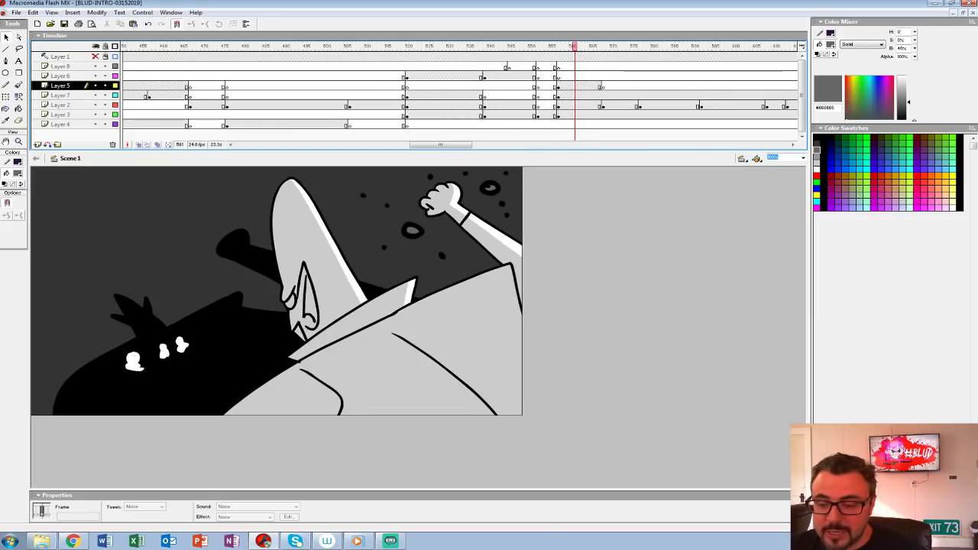
Step: Insert blank keyframes at frame 568 on Layer 7 and Layer 3
click(603, 96)
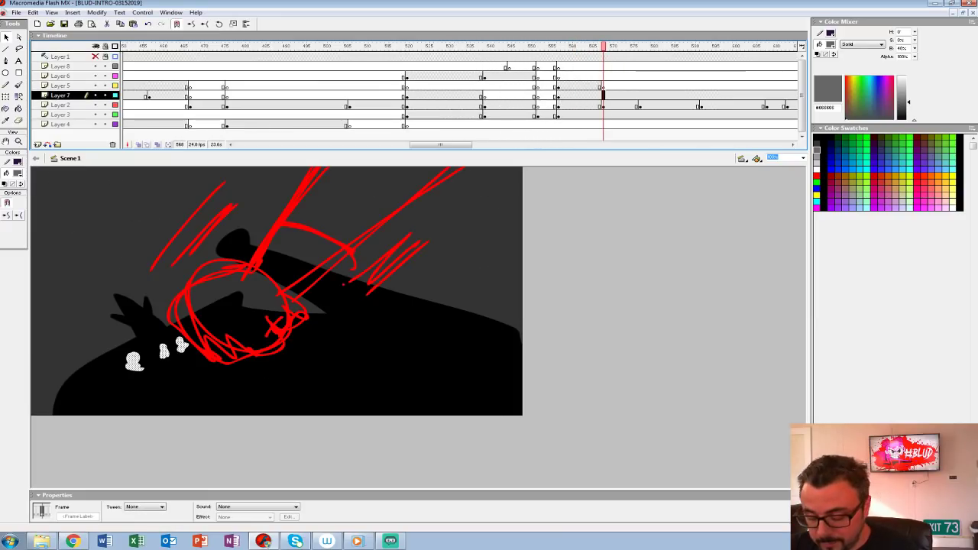
key(F7)
click(603, 115)
key(F7)
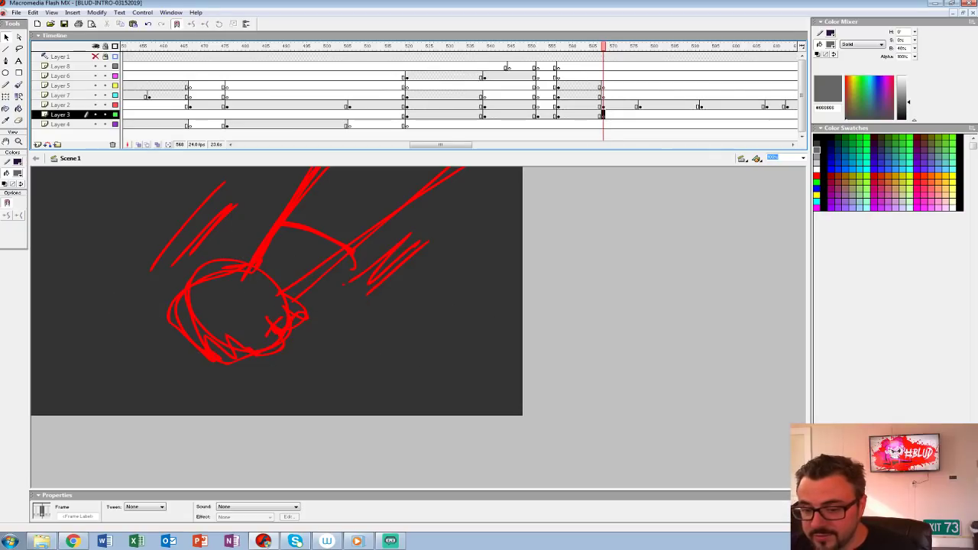
Step: Insert a blank keyframe at frame 569 on Layer 2, with onion skinning on and Layers 3 and 4 hidden
key(ctrl+2)
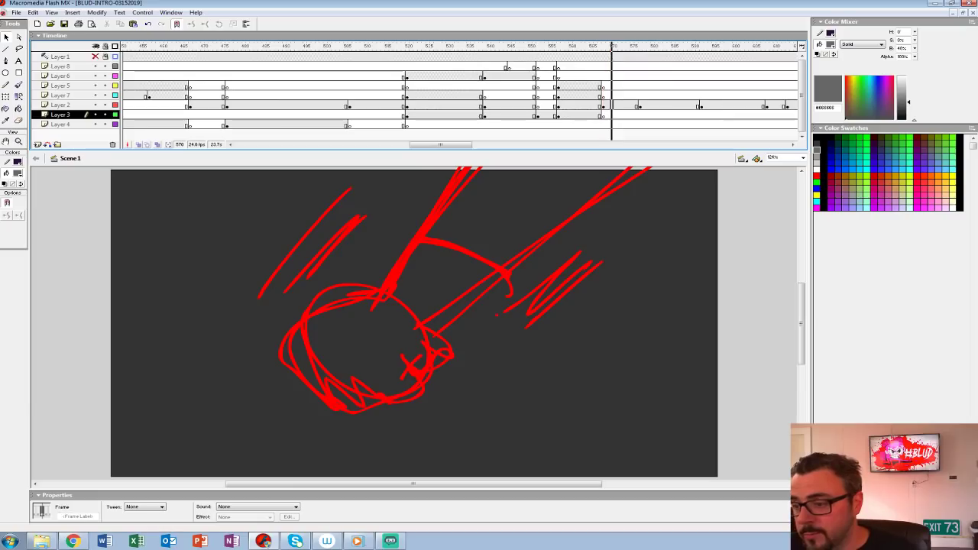
click(606, 105)
key(F7)
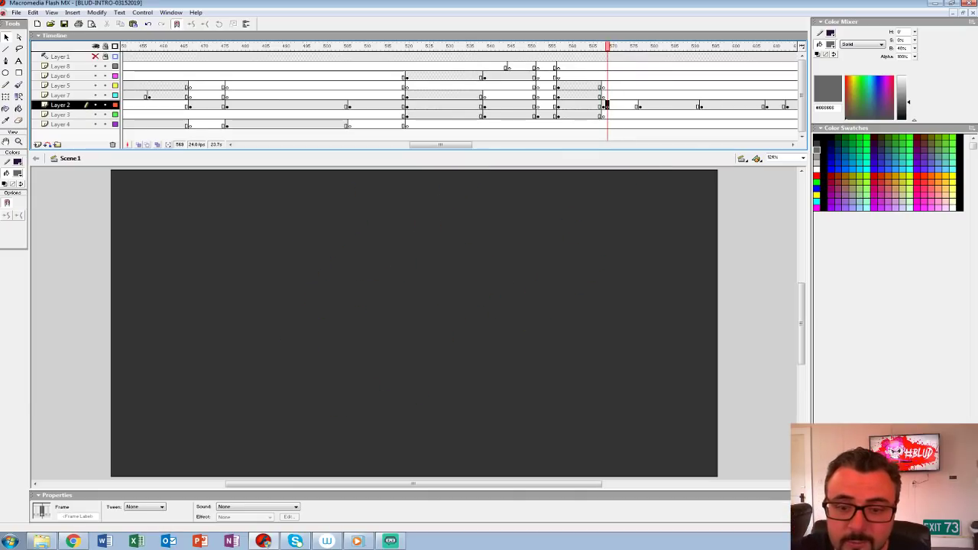
click(138, 145)
drag(458, 305, 346, 343)
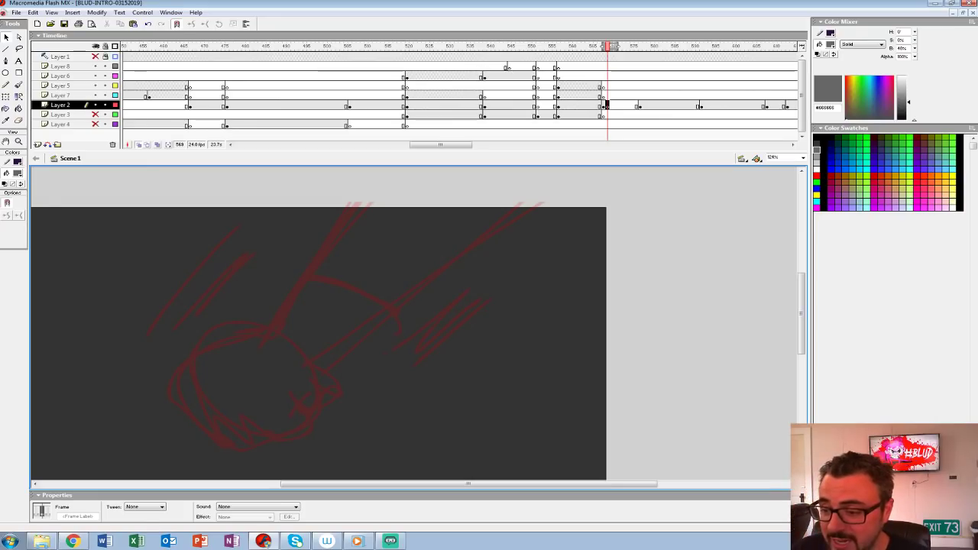
key(z)
click(384, 297)
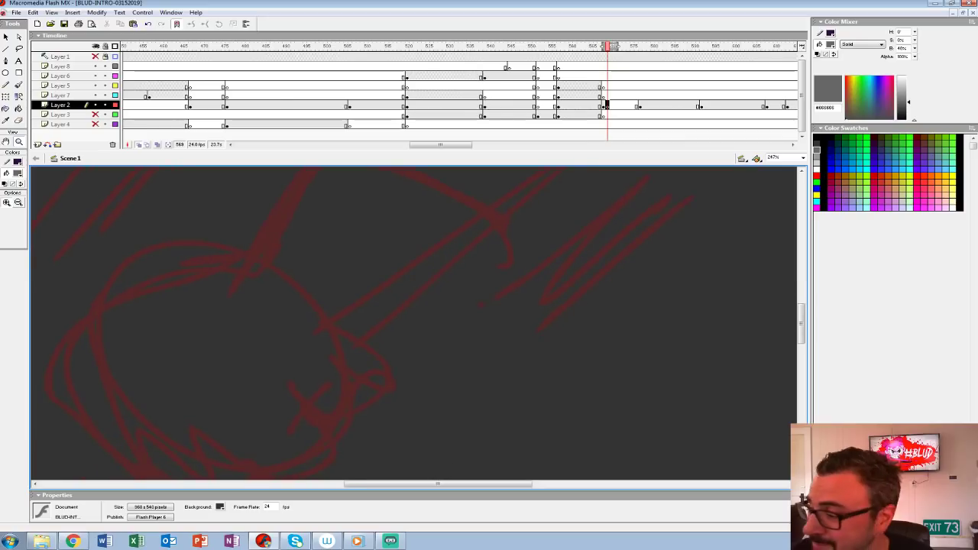
alt+click(529, 282)
drag(530, 282, 558, 224)
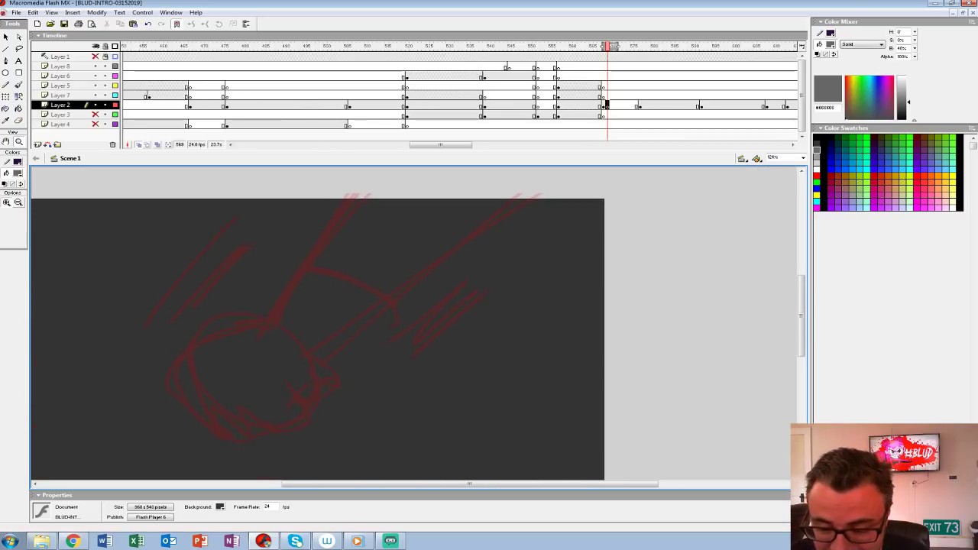
click(19, 85)
click(21, 217)
click(9, 241)
key(ctrl+z)
mouse_move(307, 360)
mouse_down()
mouse_move(313, 395)
mouse_move(288, 403)
mouse_up()
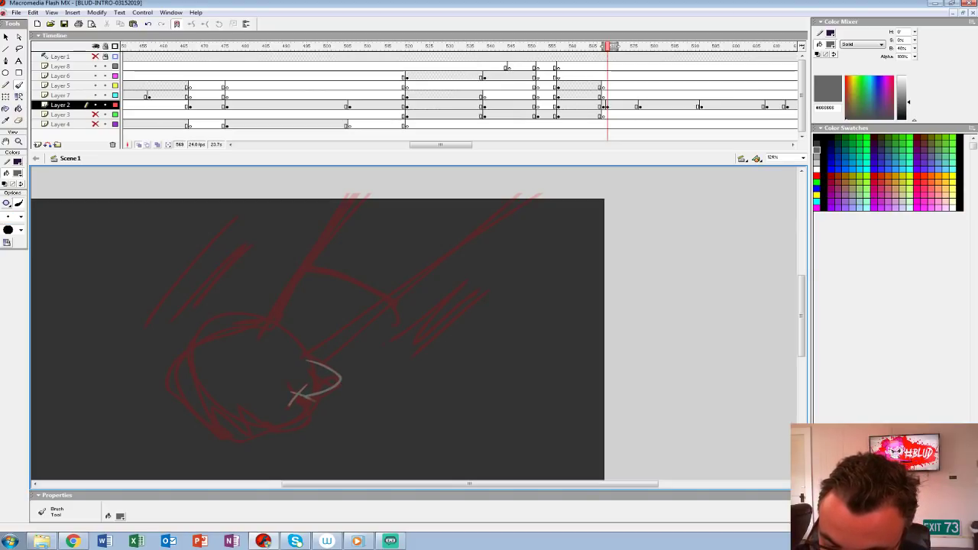
key(ctrl+z)
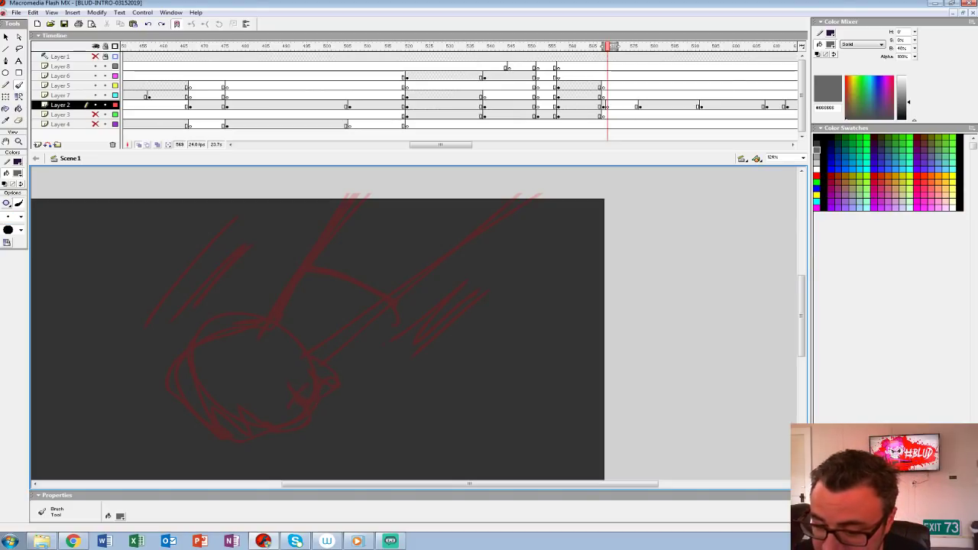
drag(354, 322, 543, 187)
key(ctrl+z)
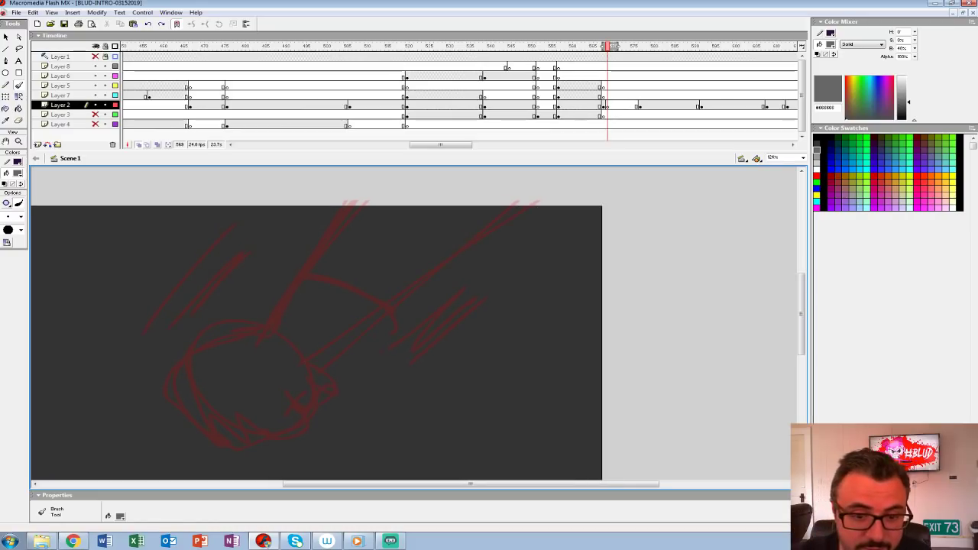
Step: Set the Brush tool's fill colour to black #000000 and choose a larger brush size
click(17, 174)
click(14, 194)
click(18, 141)
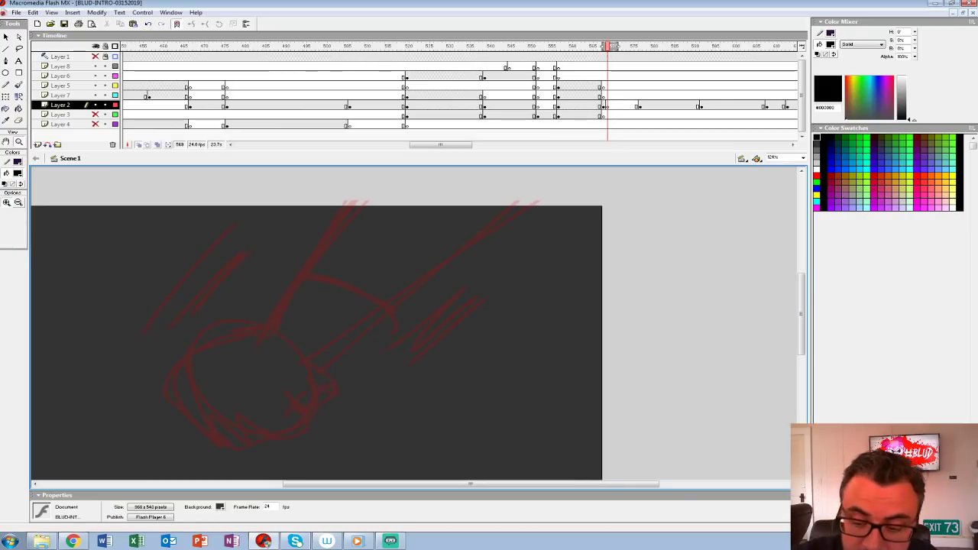
click(336, 384)
click(18, 85)
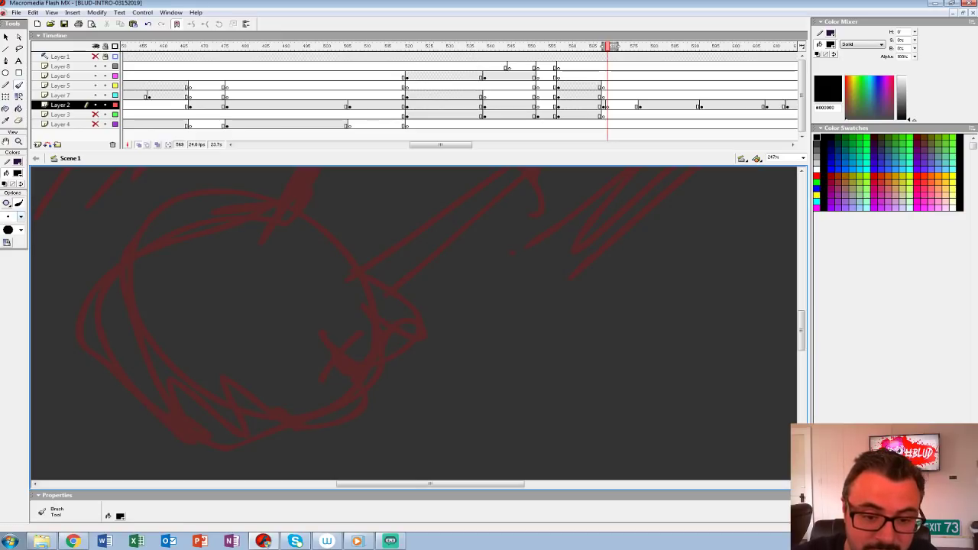
click(20, 217)
click(11, 276)
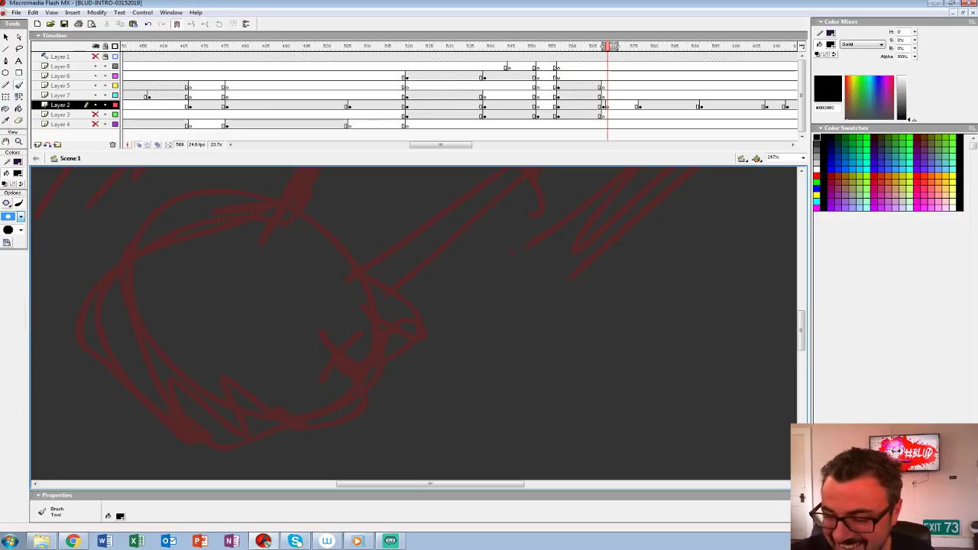
mouse_move(356, 275)
mouse_down()
mouse_move(403, 287)
mouse_move(392, 389)
mouse_move(367, 397)
mouse_up()
key(ctrl+z)
key(ctrl+z)
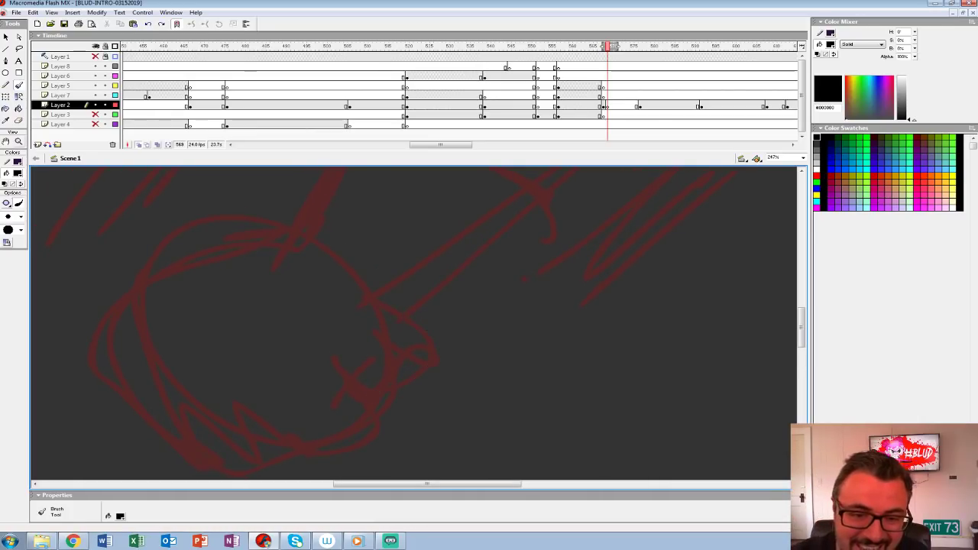
Step: Ink the clenched fist's fingers, thumb and knuckles and the two long forearm lines in black over the red sketch
key(ctrl+minus)
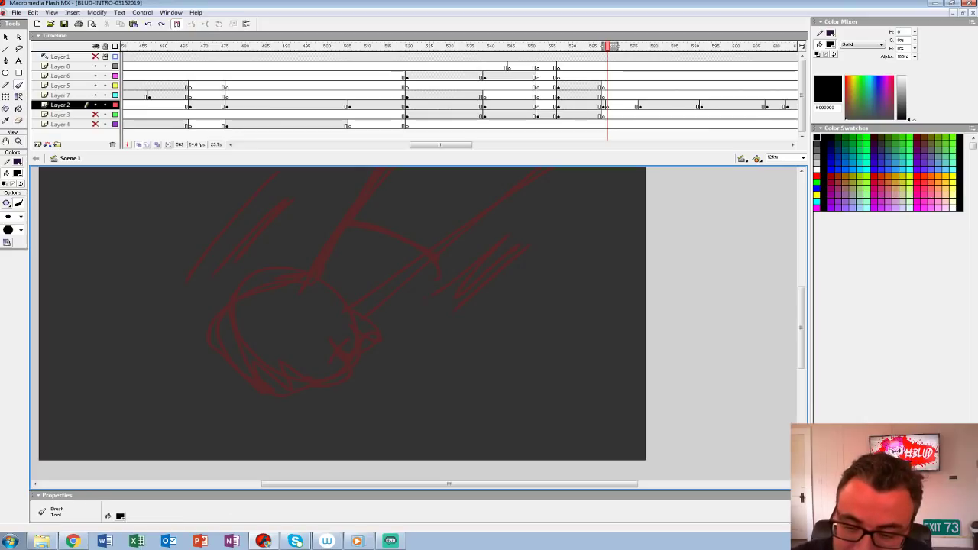
drag(283, 353, 341, 372)
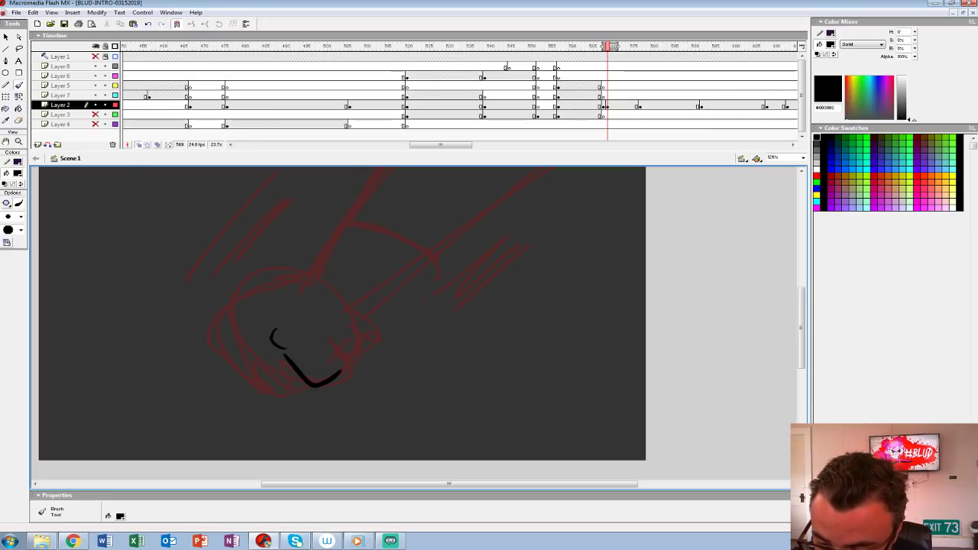
mouse_move(358, 355)
mouse_down()
mouse_move(375, 333)
mouse_move(349, 314)
mouse_up()
drag(389, 283, 354, 345)
drag(316, 375, 579, 179)
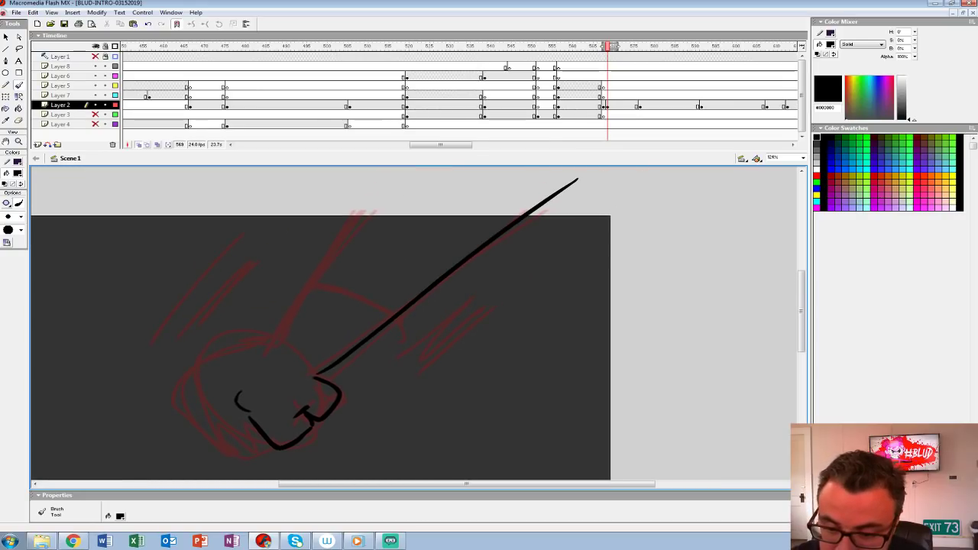
drag(283, 340, 420, 170)
mouse_move(282, 339)
mouse_down()
mouse_move(168, 373)
mouse_move(215, 429)
mouse_move(265, 441)
mouse_move(202, 411)
mouse_move(193, 432)
mouse_move(228, 356)
mouse_up()
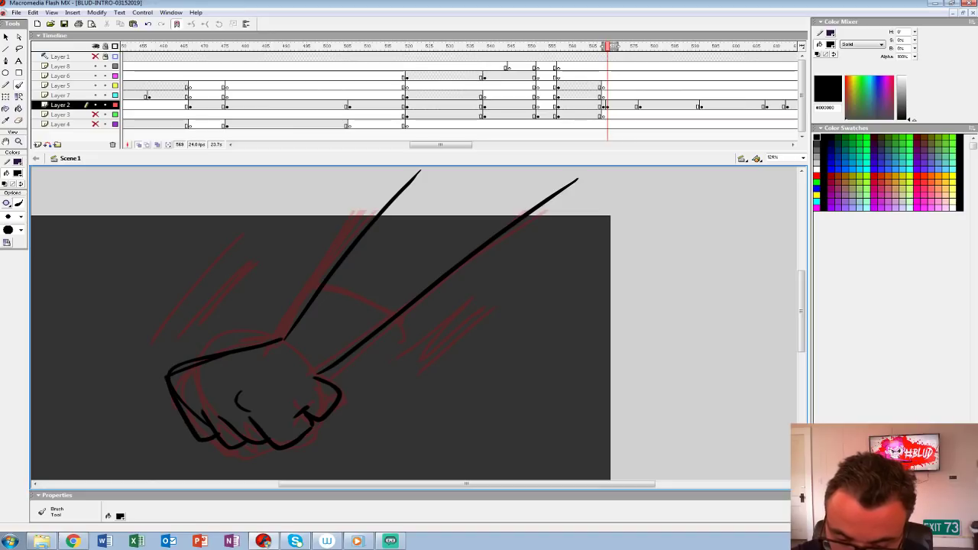
drag(223, 396, 217, 408)
drag(204, 388, 200, 410)
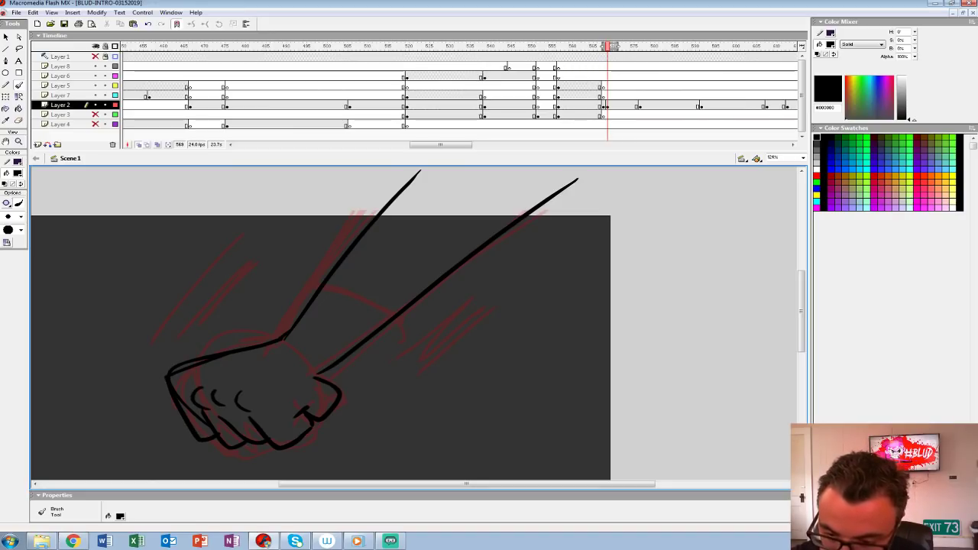
Step: Thicken the forearm lines and ink the curved sleeve cuff across the arm
drag(281, 338, 422, 173)
drag(309, 377, 527, 211)
mouse_move(327, 283)
mouse_down()
mouse_move(395, 313)
mouse_move(378, 310)
mouse_up()
drag(391, 198, 552, 188)
drag(397, 337, 432, 266)
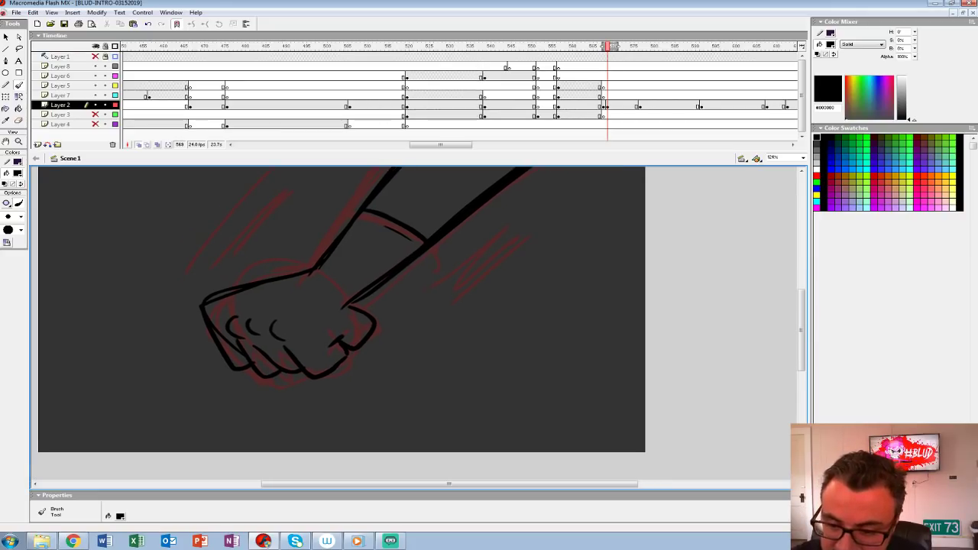
Step: Thicken the fist and sleeve outlines, and add a wrist line and short speed lines beside the forearm
mouse_move(304, 373)
mouse_down()
mouse_move(253, 373)
mouse_move(211, 337)
mouse_up()
mouse_move(204, 306)
mouse_down()
mouse_move(310, 273)
mouse_move(317, 315)
mouse_up()
drag(339, 275, 441, 168)
mouse_move(382, 275)
mouse_down()
mouse_move(372, 270)
mouse_move(400, 281)
mouse_move(574, 171)
mouse_up()
mouse_move(397, 306)
mouse_down()
mouse_move(438, 282)
mouse_move(424, 311)
mouse_move(496, 267)
mouse_up()
drag(467, 303, 526, 258)
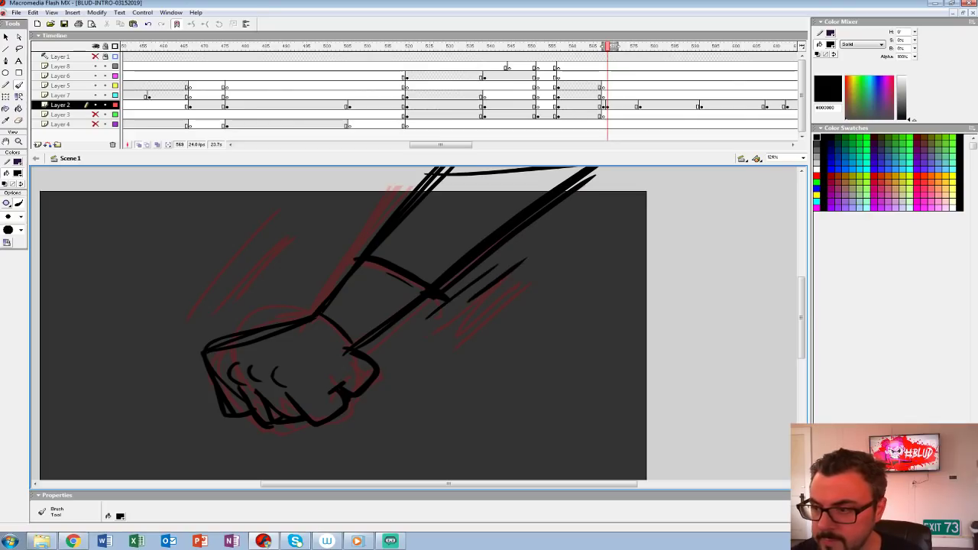
Step: Clear the rough fist drawing from frame 570 of Layer 2 and ready the Brush tool over the onion-skinned hand
click(611, 105)
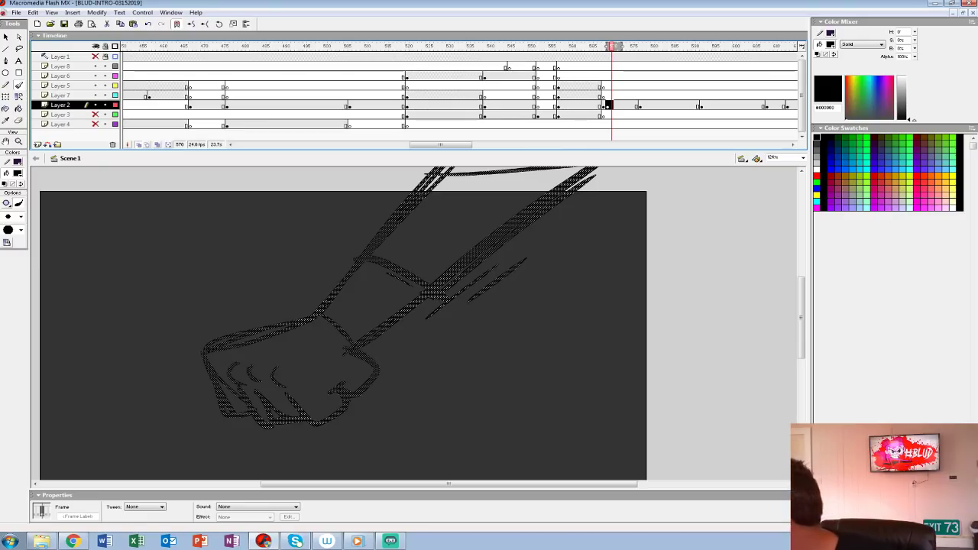
key(Delete)
click(19, 142)
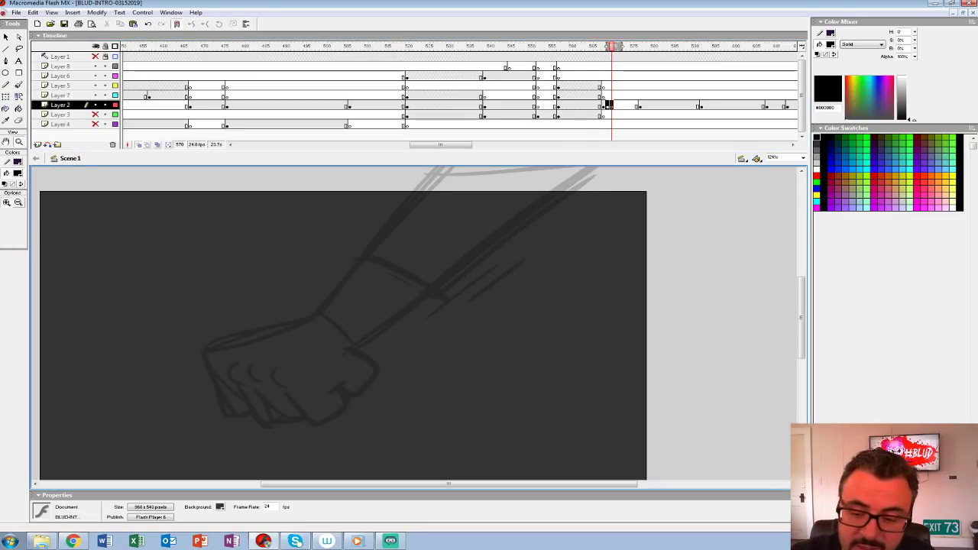
click(355, 342)
drag(355, 343, 364, 274)
click(18, 85)
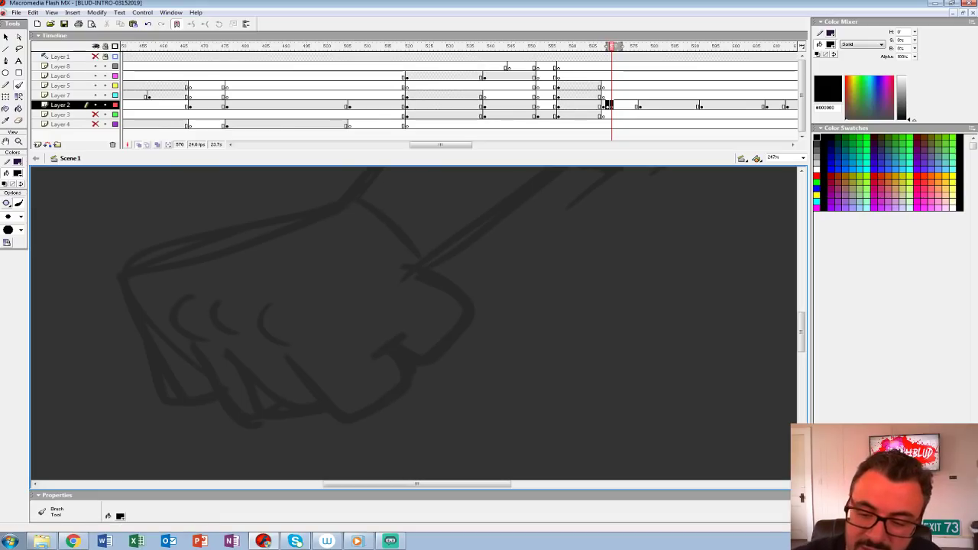
Step: Ink clean black knuckle marks, finger outlines and the thumb over the faint onion-skinned fist
mouse_move(269, 298)
mouse_down()
mouse_move(255, 323)
mouse_move(287, 347)
mouse_up()
key(ctrl+z)
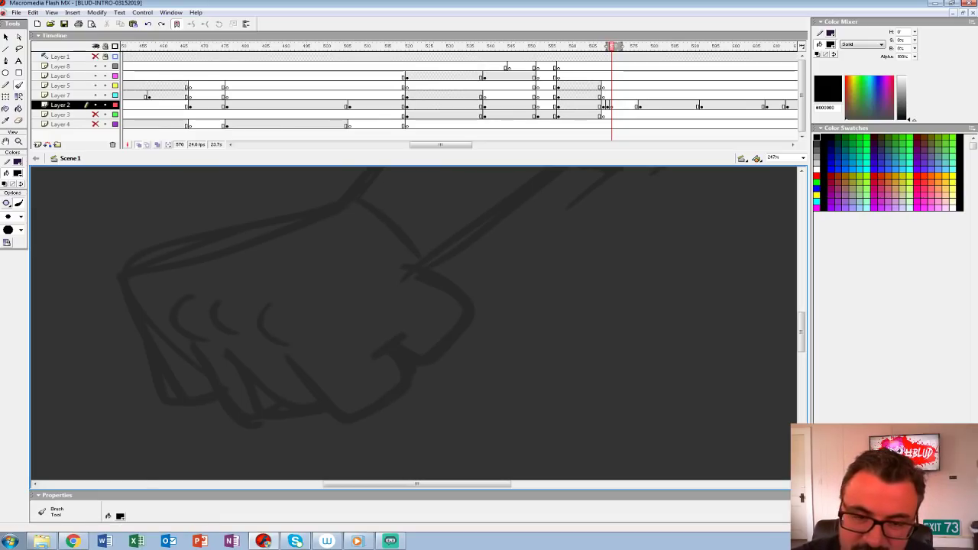
mouse_move(275, 292)
mouse_down()
mouse_move(260, 310)
mouse_move(268, 331)
mouse_move(291, 347)
mouse_up()
mouse_move(299, 309)
mouse_down()
mouse_move(301, 340)
mouse_move(285, 300)
mouse_move(307, 370)
mouse_move(365, 365)
mouse_move(379, 317)
mouse_move(323, 395)
mouse_up()
mouse_move(330, 330)
mouse_down()
mouse_move(376, 351)
mouse_move(324, 419)
mouse_up()
drag(327, 413, 495, 314)
mouse_move(298, 257)
mouse_down()
mouse_move(280, 281)
mouse_move(308, 297)
mouse_up()
mouse_move(314, 264)
mouse_down()
mouse_move(324, 336)
mouse_move(429, 378)
mouse_up()
key(ctrl+z)
mouse_move(333, 329)
mouse_down()
mouse_move(382, 389)
mouse_move(429, 380)
mouse_up()
mouse_move(273, 274)
mouse_down()
mouse_move(276, 304)
mouse_move(296, 309)
mouse_up()
mouse_move(294, 318)
mouse_down()
mouse_move(332, 385)
mouse_move(367, 395)
mouse_up()
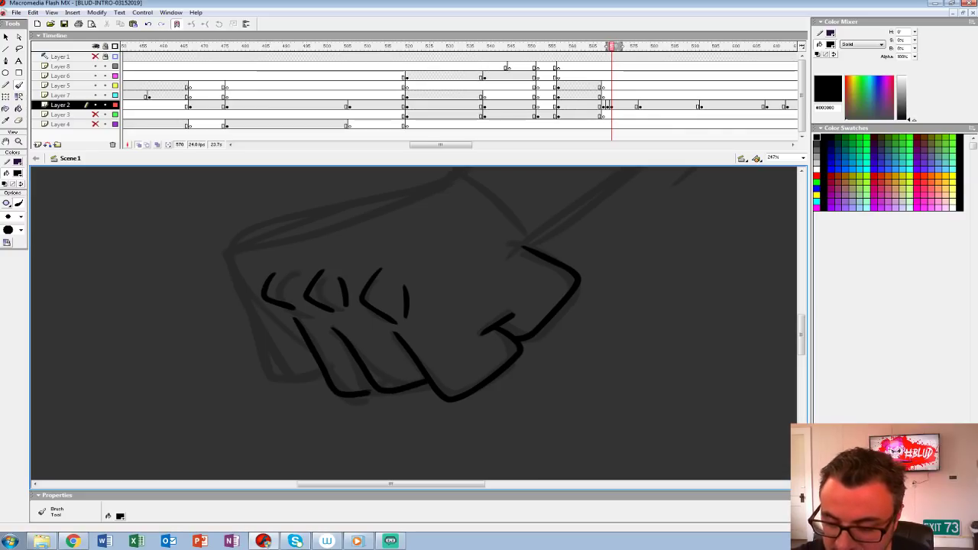
Step: Ink the outer finger, the back of the fist and the two long forearm lines in black
drag(497, 233, 426, 434)
mouse_move(566, 252)
mouse_down()
mouse_move(450, 380)
mouse_move(318, 367)
mouse_up()
drag(370, 216, 707, 217)
mouse_move(473, 344)
mouse_down()
mouse_move(601, 291)
mouse_move(600, 311)
mouse_up()
drag(501, 185, 279, 460)
mouse_move(298, 447)
mouse_down()
mouse_move(470, 219)
mouse_move(298, 271)
mouse_move(272, 294)
mouse_move(315, 395)
mouse_move(365, 396)
mouse_up()
mouse_move(657, 176)
mouse_down()
mouse_move(376, 320)
mouse_move(273, 440)
mouse_move(201, 478)
mouse_up()
drag(601, 228, 379, 385)
mouse_move(379, 384)
mouse_down()
mouse_move(515, 255)
mouse_move(302, 412)
mouse_up()
drag(236, 338, 301, 392)
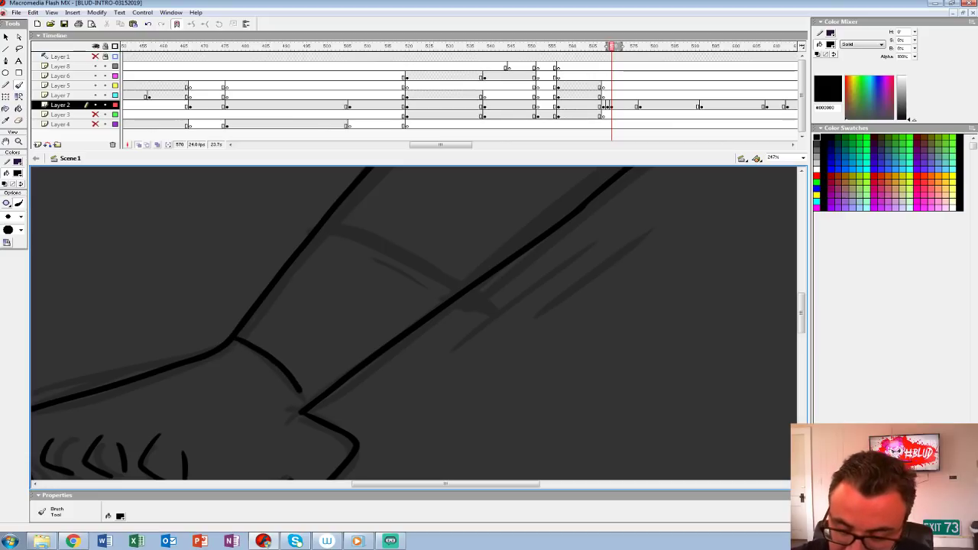
key(ctrl+z)
Step: Ink the curved sleeve cuff across the forearm with a black fold at its lower corner
drag(412, 305, 300, 375)
mouse_move(212, 291)
mouse_down()
mouse_move(370, 376)
mouse_move(333, 371)
mouse_up()
drag(427, 306, 289, 377)
mouse_move(234, 444)
mouse_down()
mouse_move(550, 213)
mouse_move(539, 222)
mouse_up()
drag(413, 337, 452, 276)
Step: Erase the stray arm line beyond the cuff and redraw the sleeve's lower edge as a clean closed outline
key(e)
mouse_move(262, 362)
mouse_down()
mouse_move(529, 179)
mouse_move(379, 274)
mouse_move(487, 192)
mouse_move(307, 334)
mouse_move(402, 269)
mouse_up()
drag(397, 282, 335, 350)
mouse_move(454, 243)
mouse_down()
mouse_move(508, 215)
mouse_move(528, 217)
mouse_move(514, 227)
mouse_up()
key(b)
mouse_move(366, 367)
mouse_down()
mouse_move(434, 335)
mouse_move(543, 246)
mouse_move(573, 190)
mouse_up()
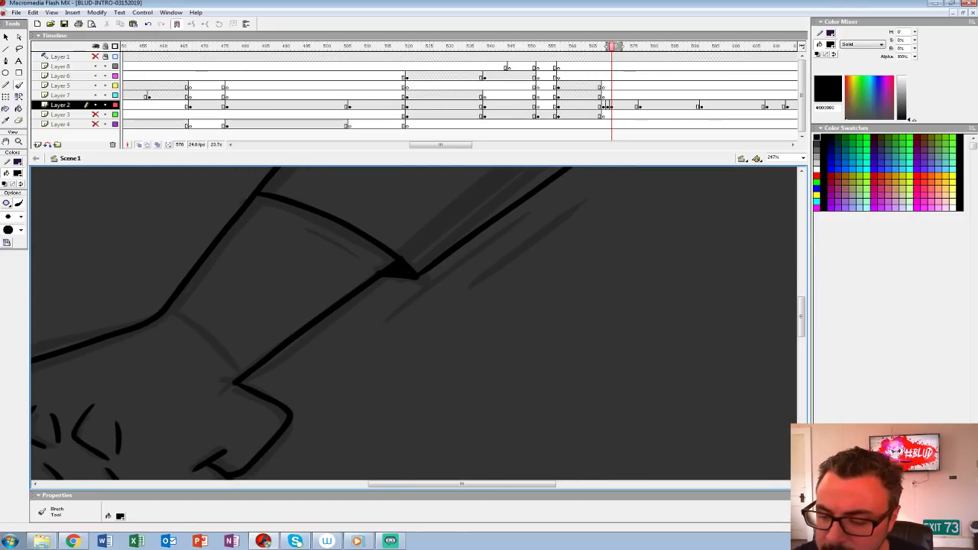
key(z)
alt+click(427, 259)
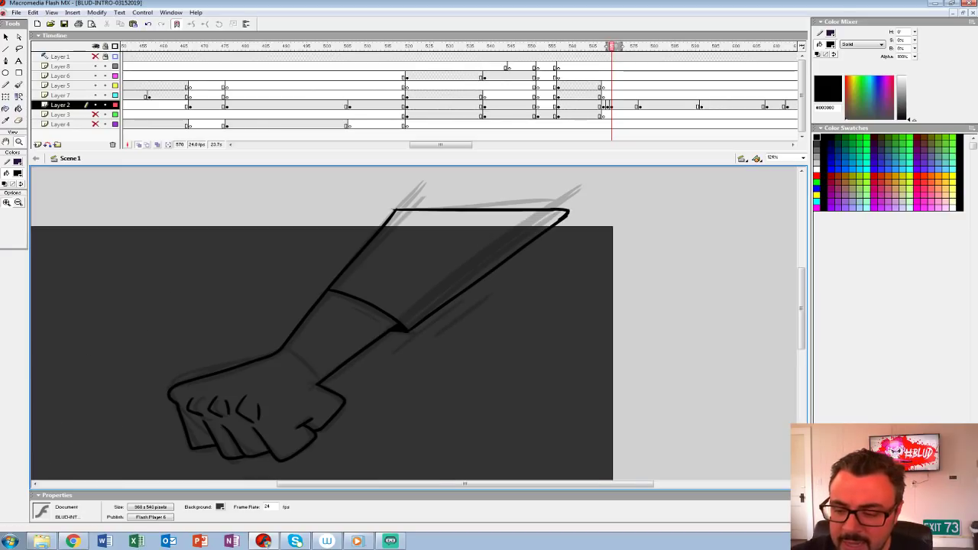
drag(427, 259, 395, 221)
Step: Turn off onion skinning and clear the surplus keyframes so the clean inked arm sits at frame 568 of Layer 2
click(139, 145)
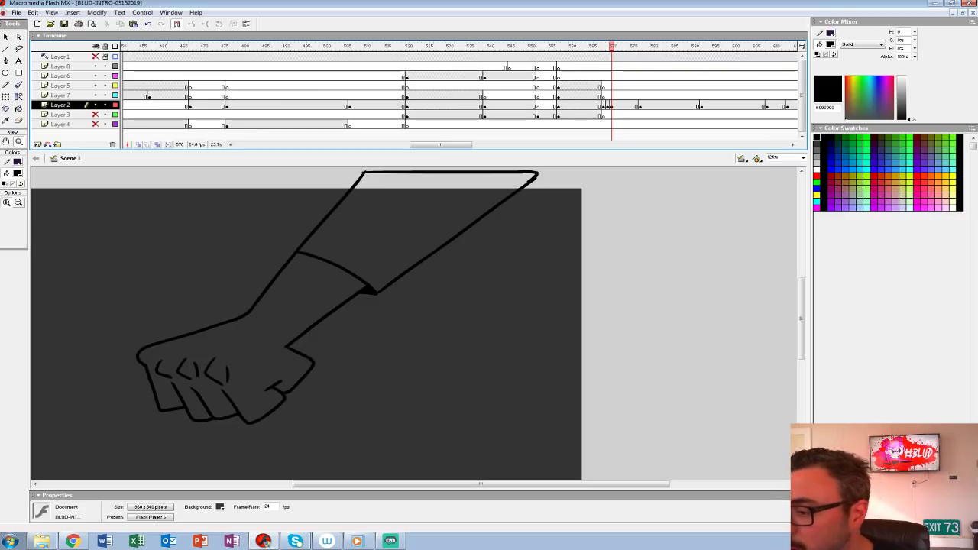
click(607, 106)
key(shift+F6)
key(period)
key(shift+F6)
key(comma)
key(comma)
drag(366, 305, 427, 332)
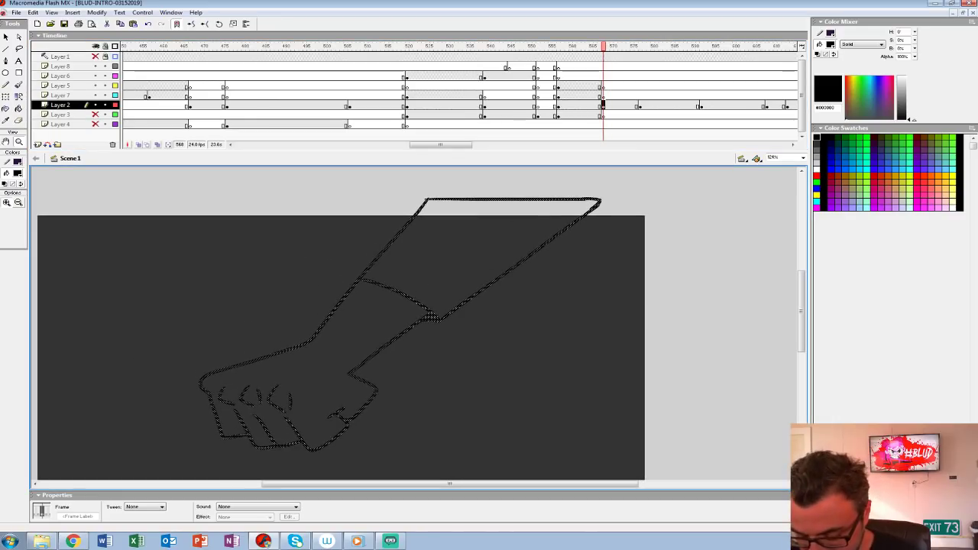
Step: Fill the fist, forearm and sleeve with light grey #CCCCCC sampled from the figure in the preceding frame
key(comma)
key(period)
key(comma)
key(period)
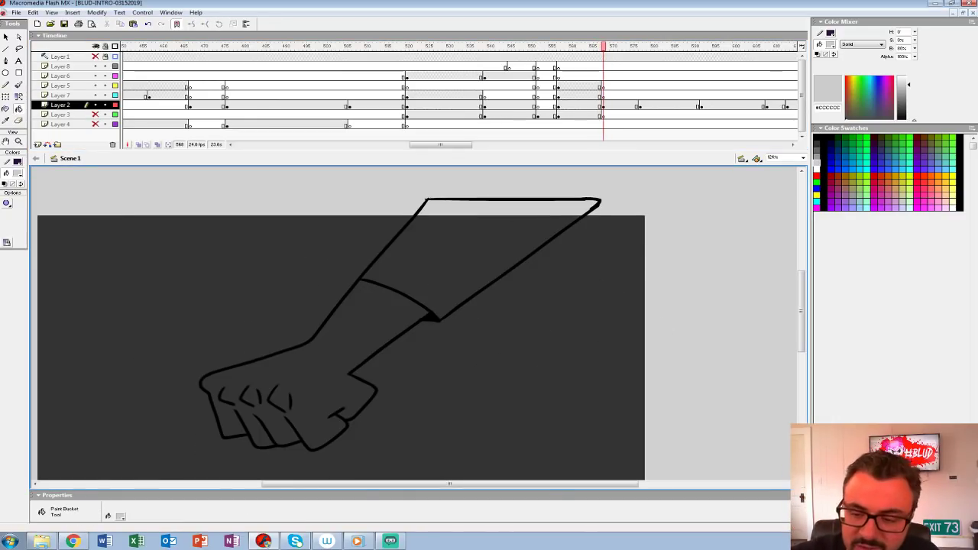
click(328, 352)
click(466, 248)
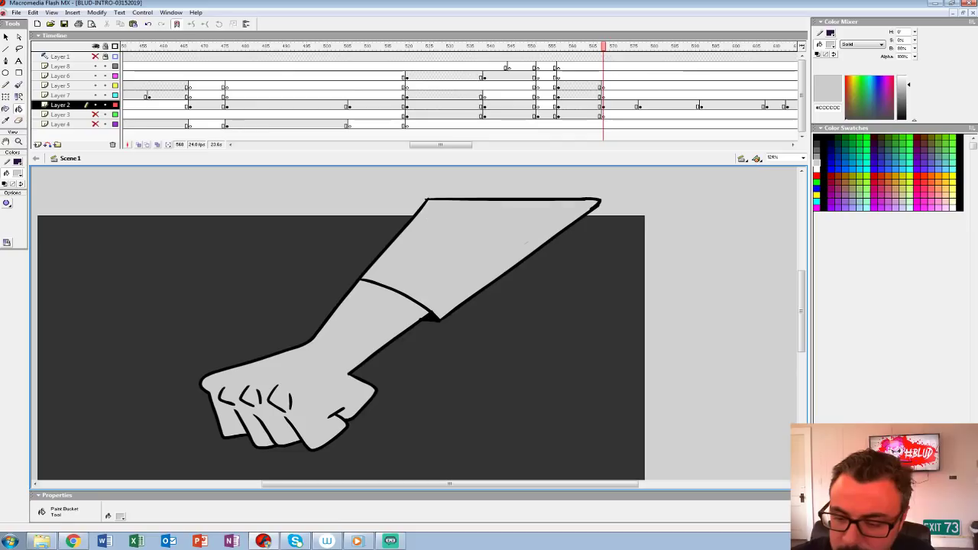
drag(526, 242, 502, 231)
Step: Select only the grey fills of the hand, forearm and sleeve, without the black outlines
click(602, 104)
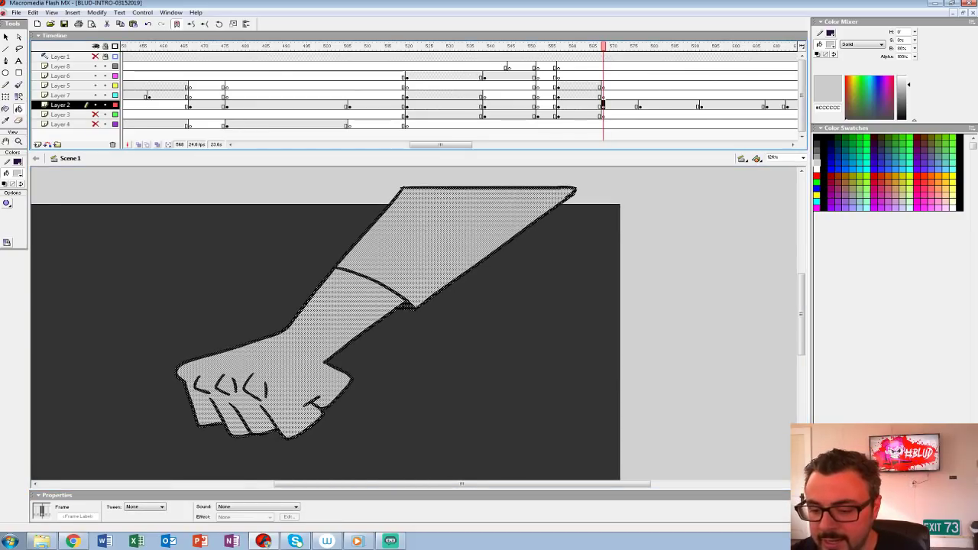
key(v)
click(489, 352)
click(365, 333)
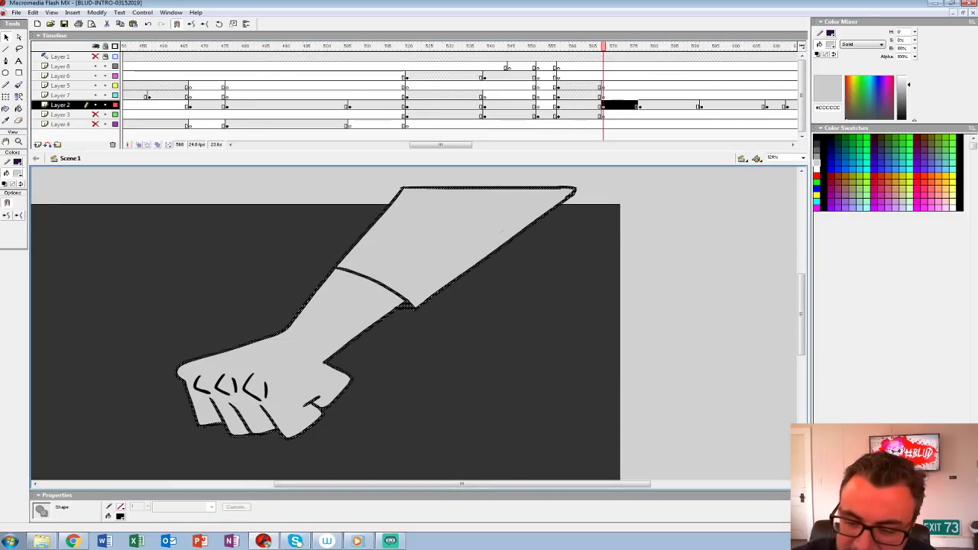
click(328, 336)
shift+click(501, 230)
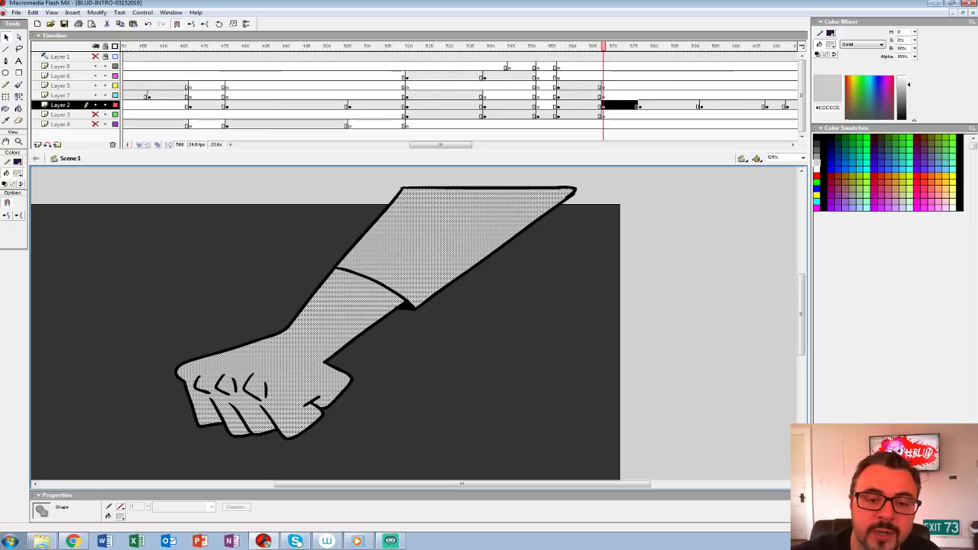
Step: Paint a white #FFFFFF highlight along the upper edge of the arm and fist using the brush's Paint Selection mode
click(17, 173)
click(5, 221)
click(19, 86)
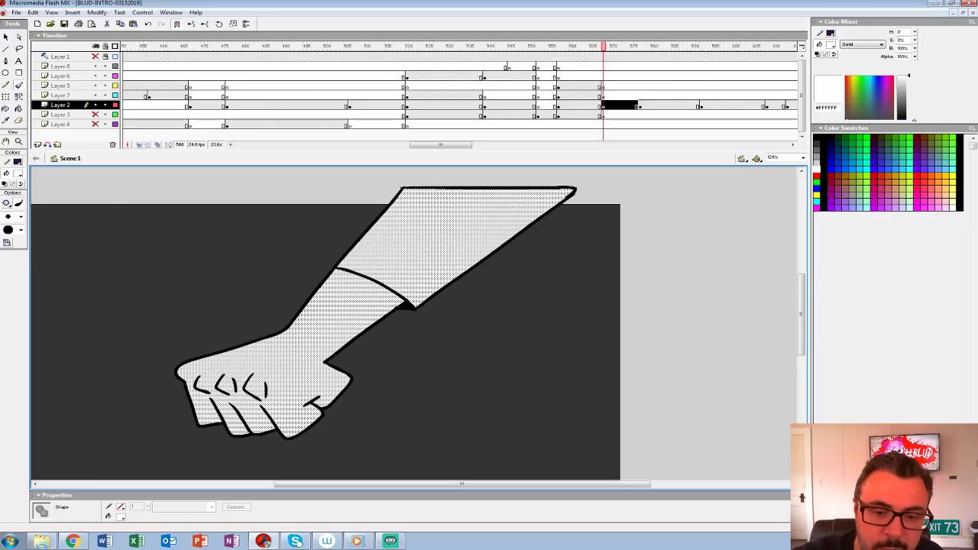
key(ctrl+z)
click(7, 203)
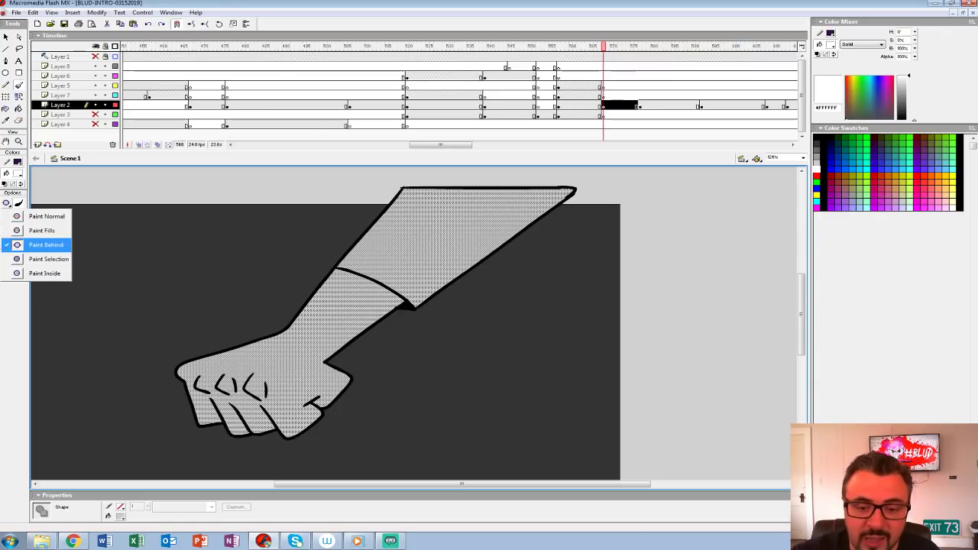
click(47, 259)
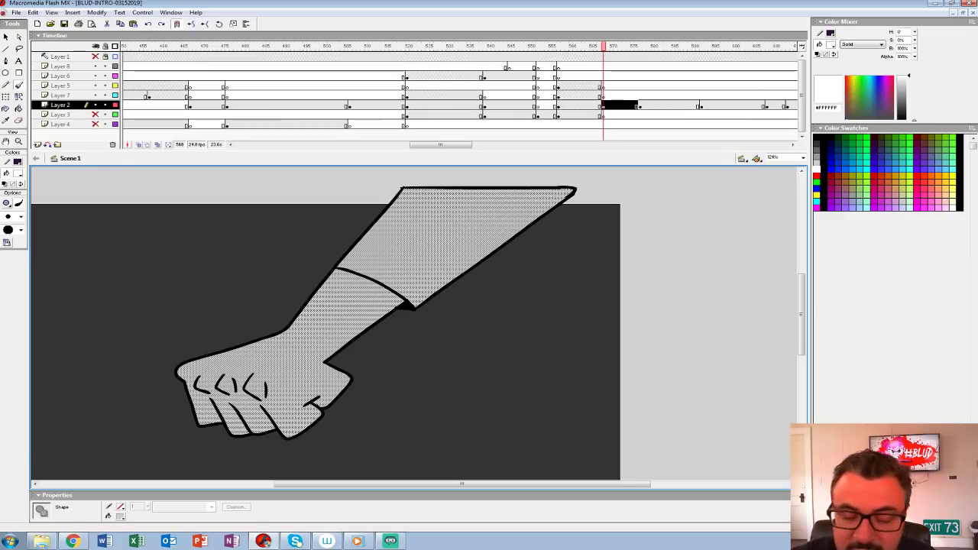
drag(417, 187, 290, 329)
mouse_move(413, 188)
mouse_down()
mouse_move(286, 335)
mouse_move(174, 375)
mouse_up()
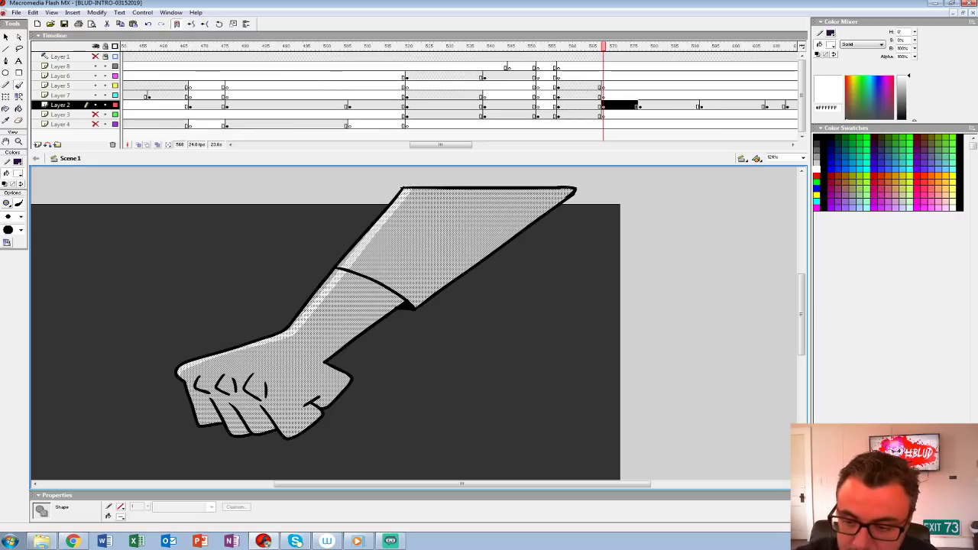
mouse_move(292, 325)
mouse_down()
mouse_move(408, 184)
mouse_move(286, 333)
mouse_move(291, 318)
mouse_up()
Step: Group all of the arm artwork on frame 568 of Layer 2 and view the stage at 100%
click(603, 106)
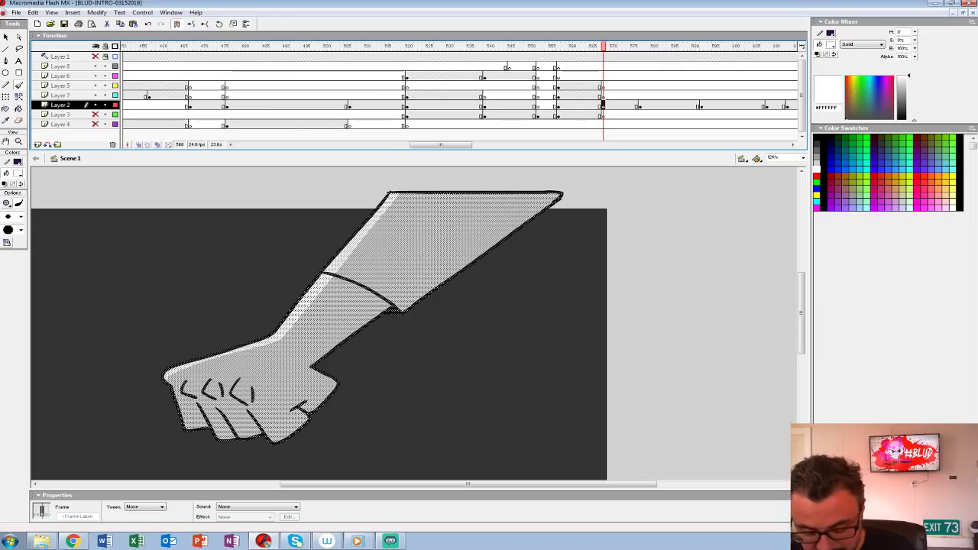
key(ctrl+g)
key(ctrl+1)
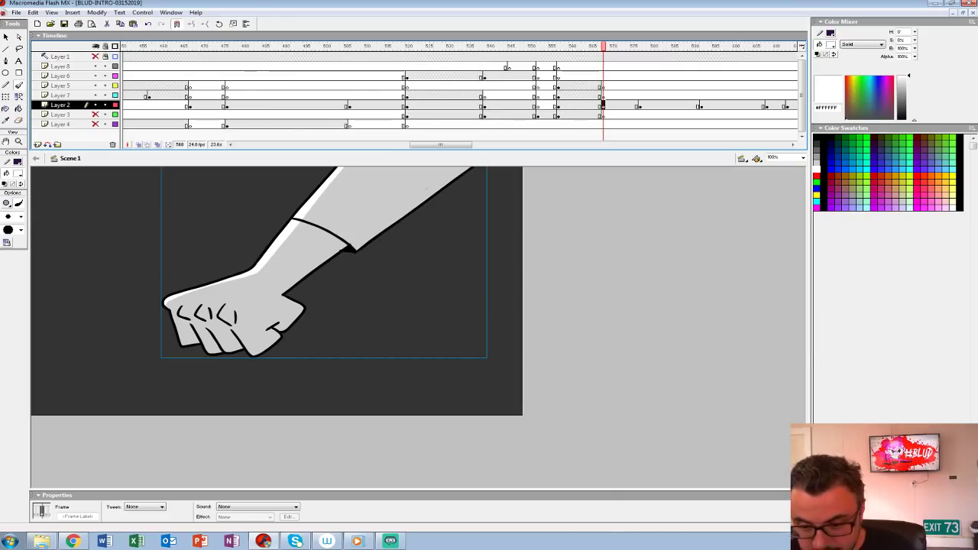
Step: Add keyframes at frames 571 and 569 of Layer 2 and nudge the arm upward on frame 569
click(616, 105)
key(F6)
click(608, 106)
key(F6)
key(shift+Up)
Step: Add a keyframe at frame 570 of Layer 2 and nudge the arm slightly down and left for the impact shake
click(612, 105)
key(F6)
key(Down)
key(Down)
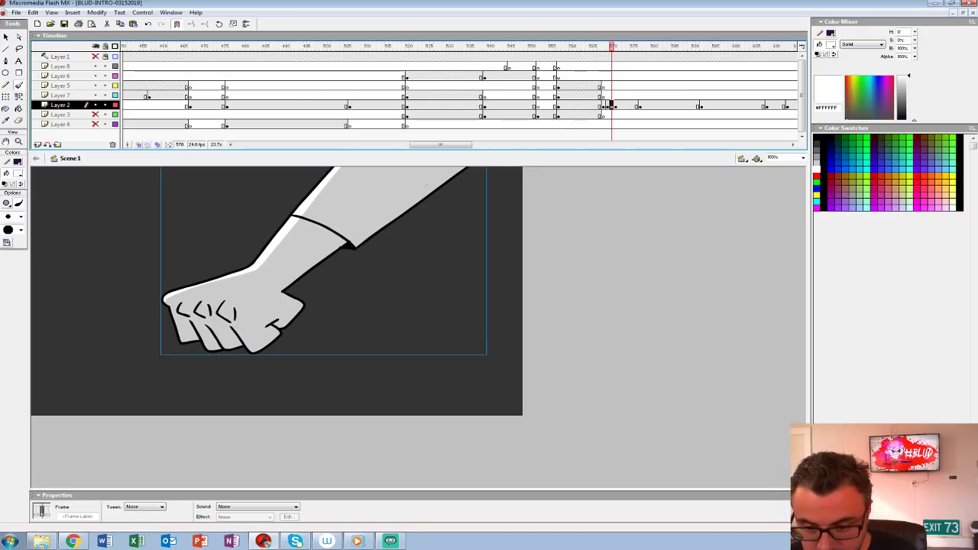
key(Left)
key(Down)
key(Left)
key(Down)
key(Left)
key(Down)
Step: Repeat the shaking arm keyframes along Layer 2 up to about frame 577 and play back the shot
drag(610, 105, 602, 105)
click(616, 105)
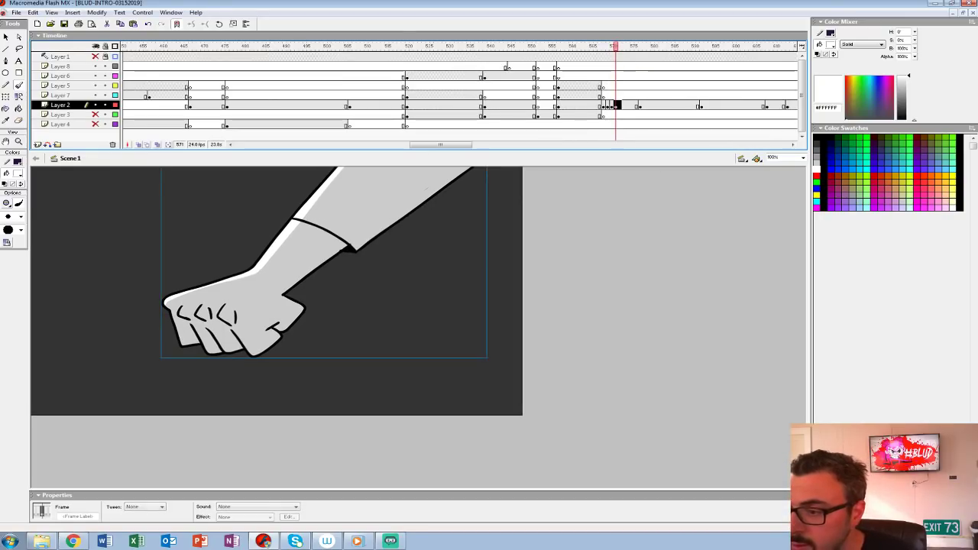
key(F7)
click(623, 115)
drag(615, 105, 641, 106)
key(ctrl+alt+v)
key(ctrl+alt+v)
click(644, 106)
click(570, 77)
key(Return)
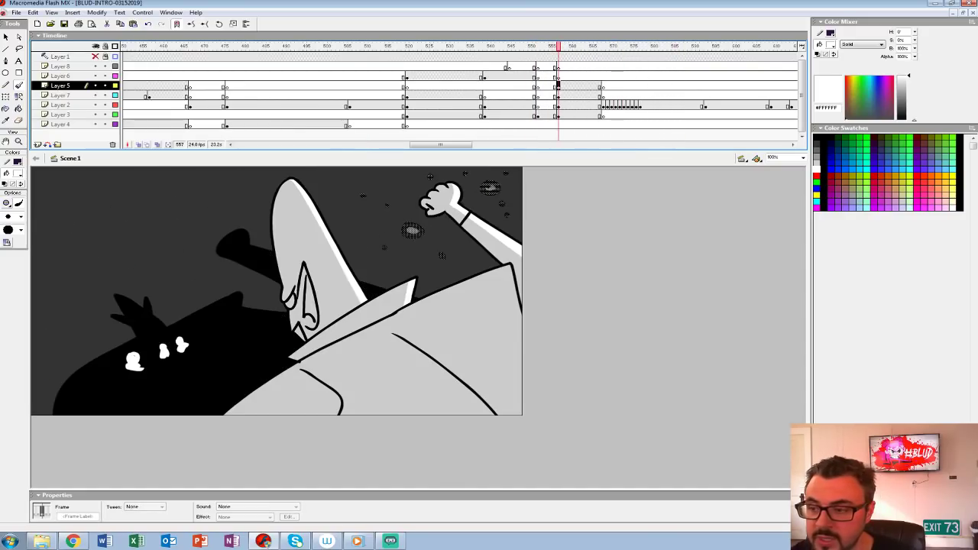
Step: Create empty artwork keyframes at frame 564 from Layer 5 to Layer 3 and turn on onion skinning across the neighbouring poses
drag(595, 85, 586, 114)
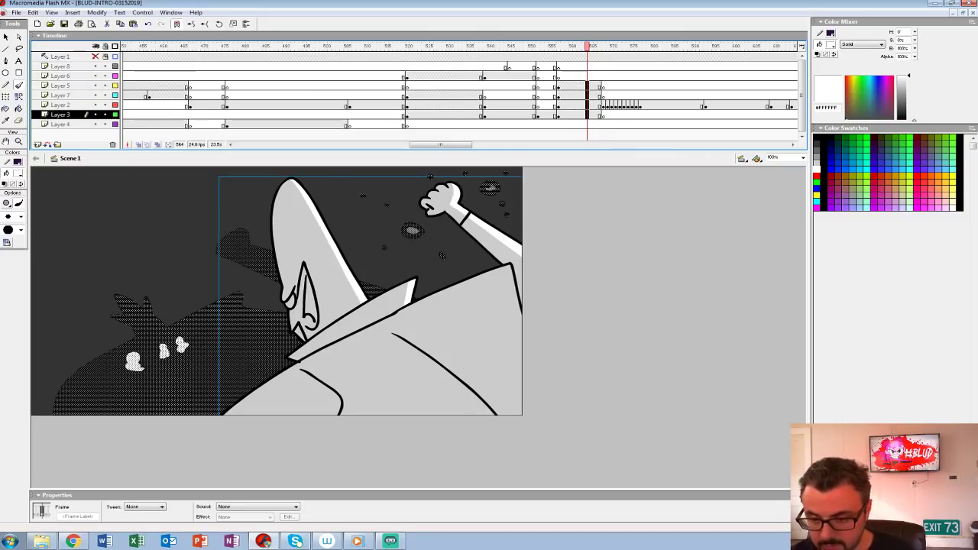
key(Delete)
key(ctrl+2)
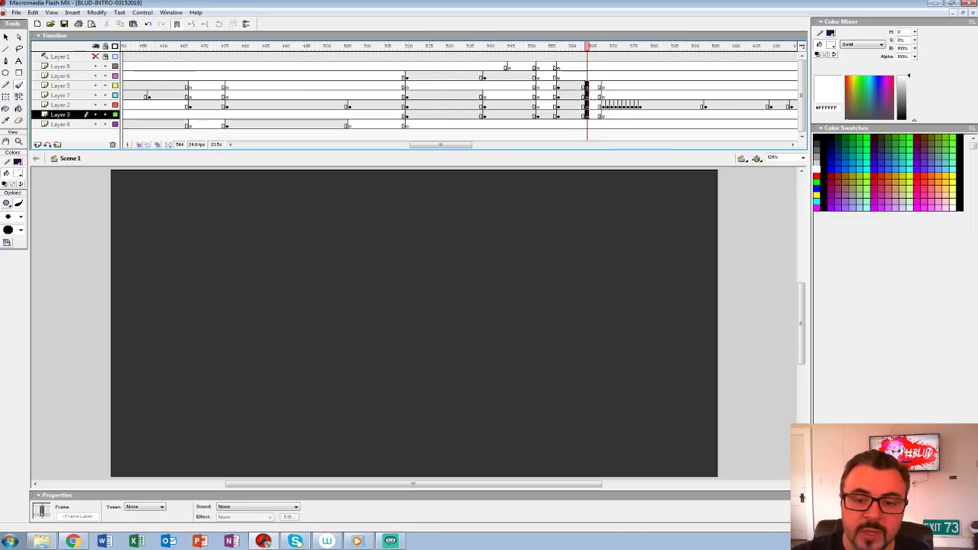
click(139, 145)
drag(595, 46, 604, 47)
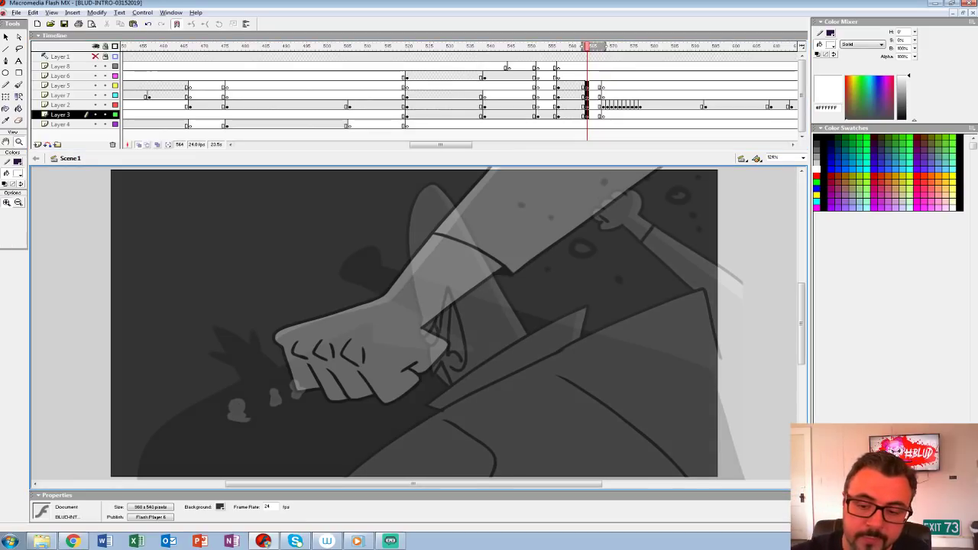
key(ctrl+minus)
Step: Give the Brush tool a smaller size and set its mode to Paint Behind
key(b)
click(20, 217)
click(9, 240)
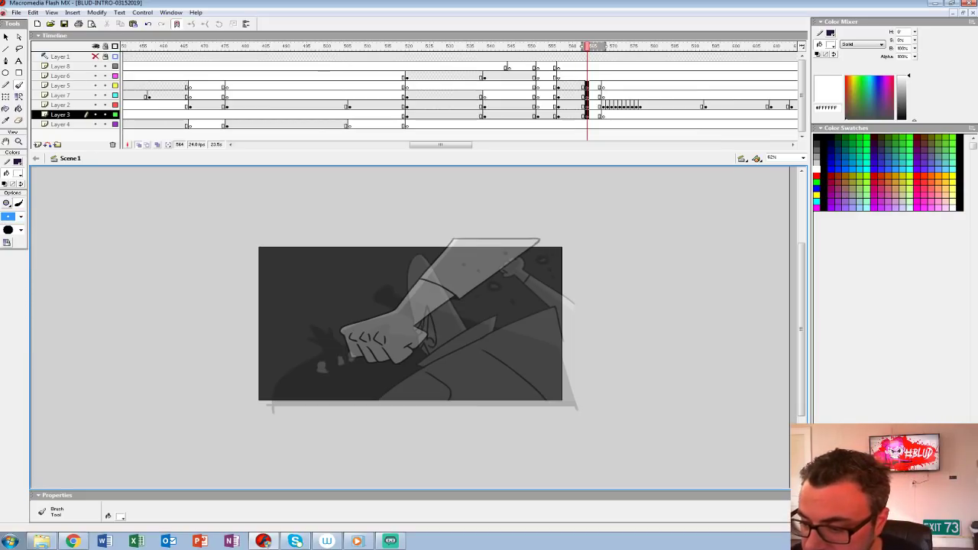
click(463, 286)
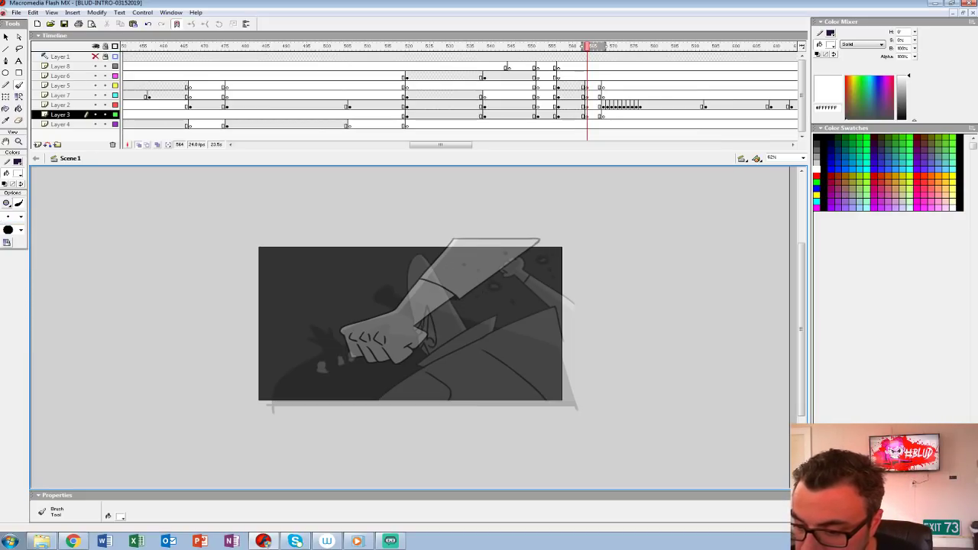
click(7, 202)
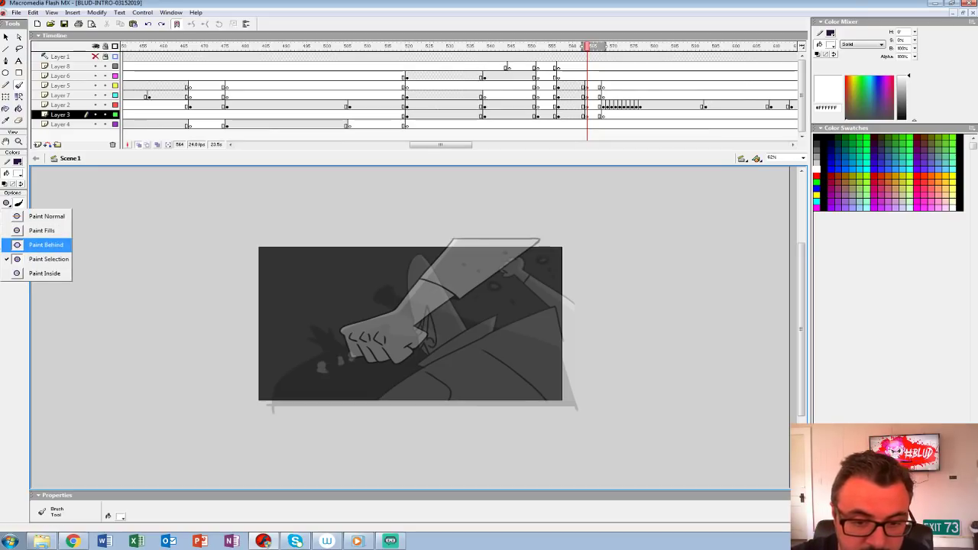
click(31, 245)
Step: Sketch the in-between fist, wrist line and outstretched forearm in white on frame 564 of Layer 3
mouse_move(472, 282)
mouse_down()
mouse_move(488, 264)
mouse_move(481, 286)
mouse_move(490, 271)
mouse_move(472, 279)
mouse_move(534, 247)
mouse_move(458, 285)
mouse_move(579, 258)
mouse_up()
key(ctrl+z)
key(ctrl+z)
key(ctrl+z)
mouse_move(474, 265)
mouse_down()
mouse_move(589, 227)
mouse_move(575, 231)
mouse_up()
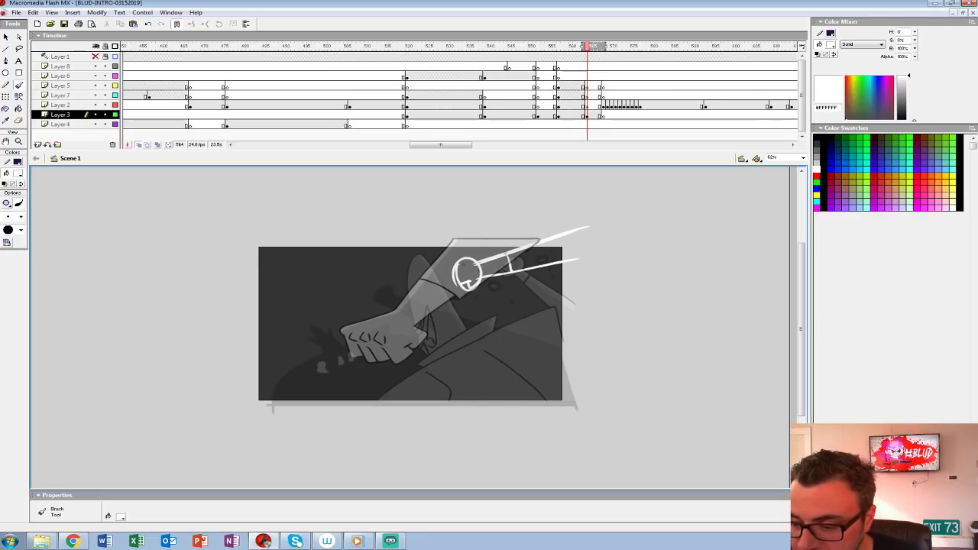
drag(460, 270, 457, 284)
drag(459, 263, 588, 228)
drag(506, 272, 573, 255)
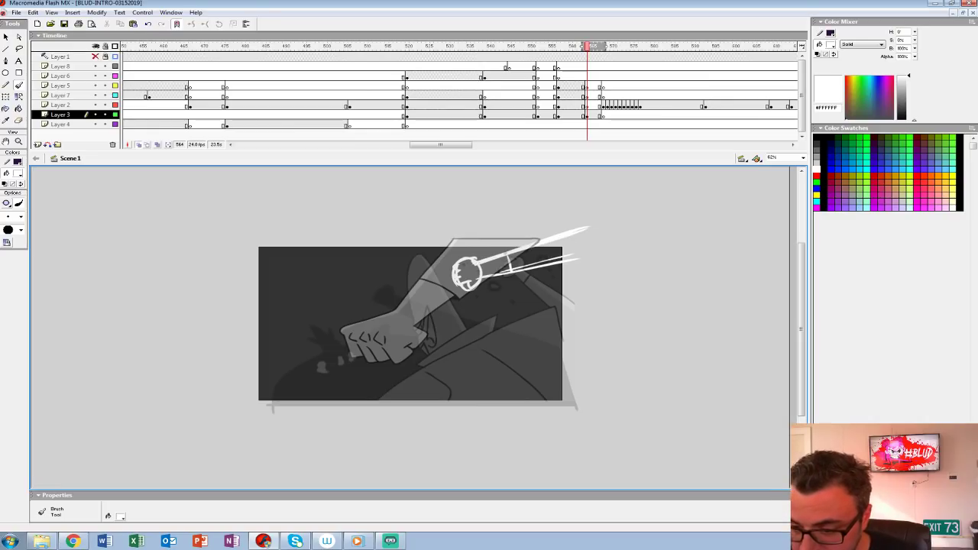
drag(522, 236, 404, 290)
drag(422, 272, 391, 298)
key(ctrl+z)
Step: Sketch the tall pointed head with its eye, ear and jaw, plus the collar's point, in white on frame 564 of Layer 3
key(ctrl+z)
mouse_move(505, 332)
mouse_down()
mouse_move(538, 240)
mouse_move(523, 236)
mouse_move(505, 322)
mouse_move(538, 236)
mouse_move(555, 291)
mouse_up()
key(ctrl+z)
mouse_move(555, 292)
mouse_down()
mouse_move(506, 310)
mouse_move(505, 328)
mouse_up()
mouse_move(547, 266)
mouse_down()
mouse_move(523, 225)
mouse_move(507, 308)
mouse_up()
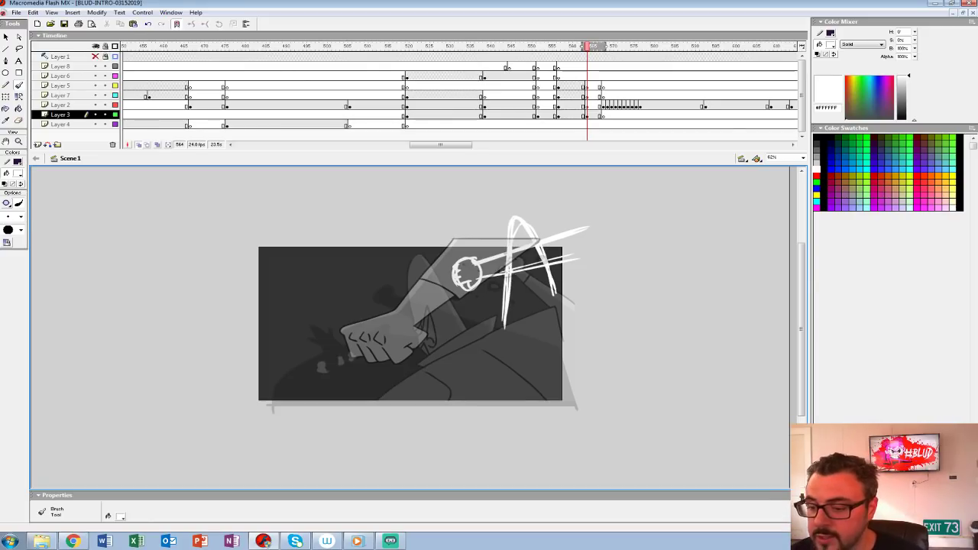
mouse_move(550, 276)
mouse_down()
mouse_move(555, 296)
mouse_move(547, 247)
mouse_move(521, 321)
mouse_move(531, 324)
mouse_move(525, 303)
mouse_up()
mouse_move(514, 213)
mouse_down()
mouse_move(538, 235)
mouse_move(508, 293)
mouse_move(496, 292)
mouse_move(519, 290)
mouse_up()
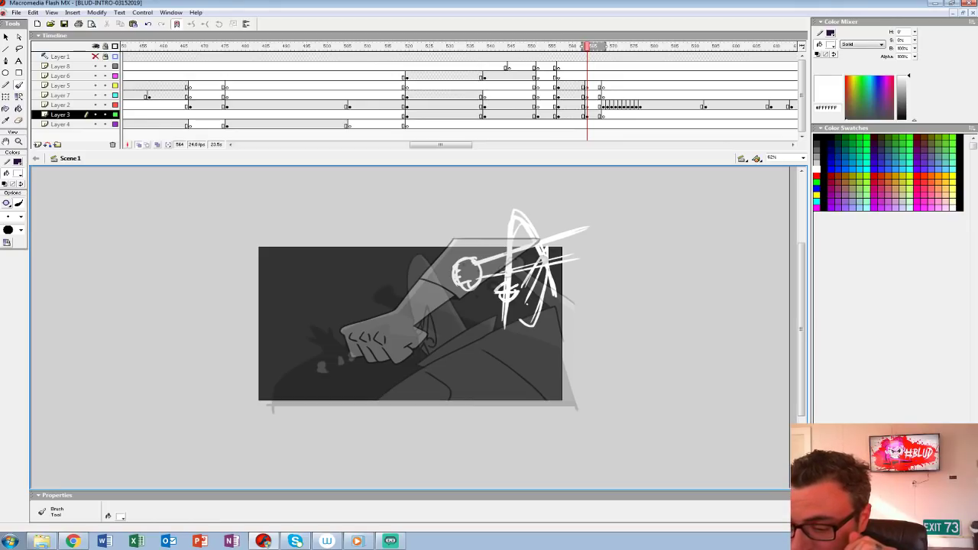
mouse_move(573, 327)
mouse_down()
mouse_move(493, 343)
mouse_move(549, 362)
mouse_up()
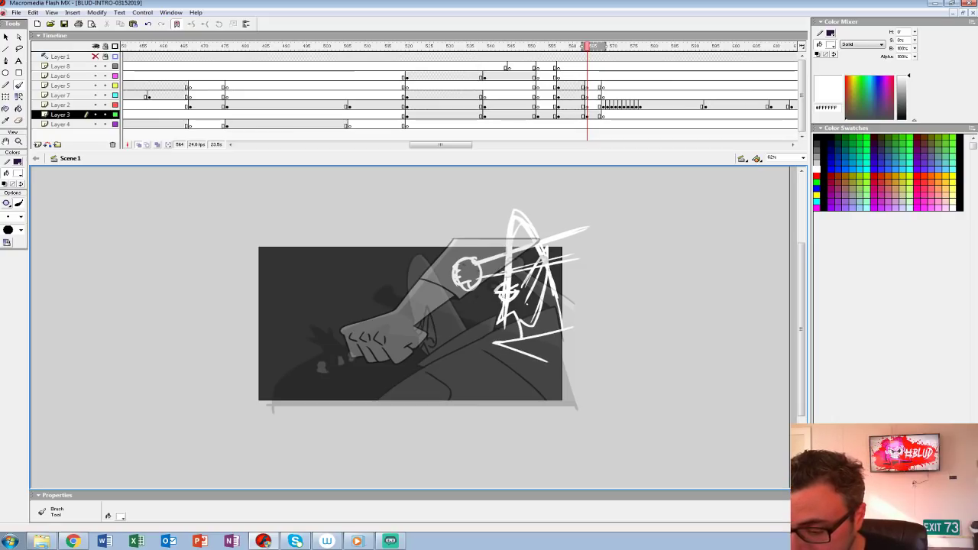
Step: Sketch the jagged lower edges of the figure's collar and torso below the head
mouse_move(559, 339)
mouse_down()
mouse_move(555, 367)
mouse_move(473, 379)
mouse_move(496, 423)
mouse_up()
drag(581, 361, 481, 378)
key(ctrl+z)
key(ctrl+z)
mouse_move(575, 358)
mouse_down()
mouse_move(486, 393)
mouse_move(515, 425)
mouse_up()
drag(576, 359, 494, 397)
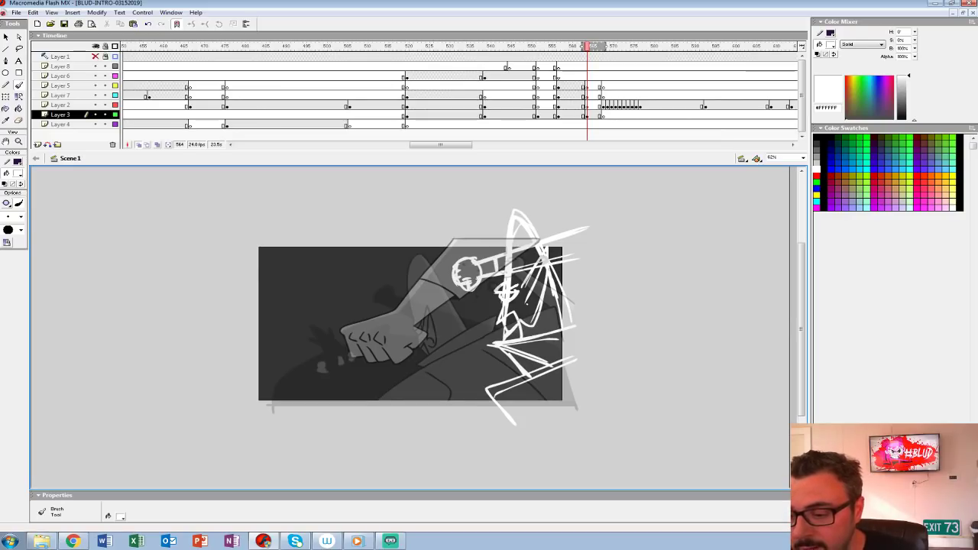
Step: Add a straight vertical line behind the head and a horizontal base line below the torso
mouse_move(569, 231)
mouse_down()
mouse_move(611, 216)
mouse_move(573, 219)
mouse_move(581, 393)
mouse_up()
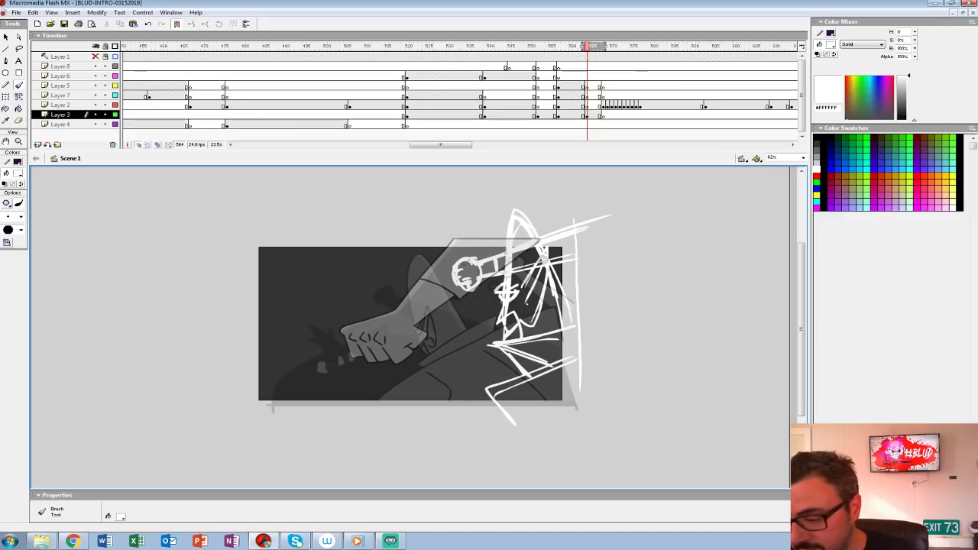
key(ctrl+z)
drag(572, 208, 572, 429)
drag(507, 414, 613, 414)
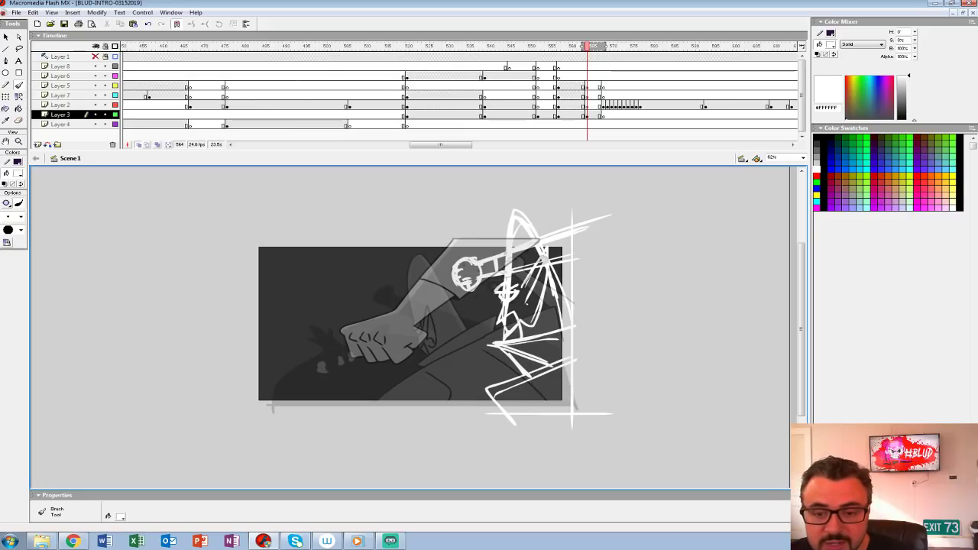
Step: Turn off onion skinning and play back the shot through the new sketch pose
click(139, 144)
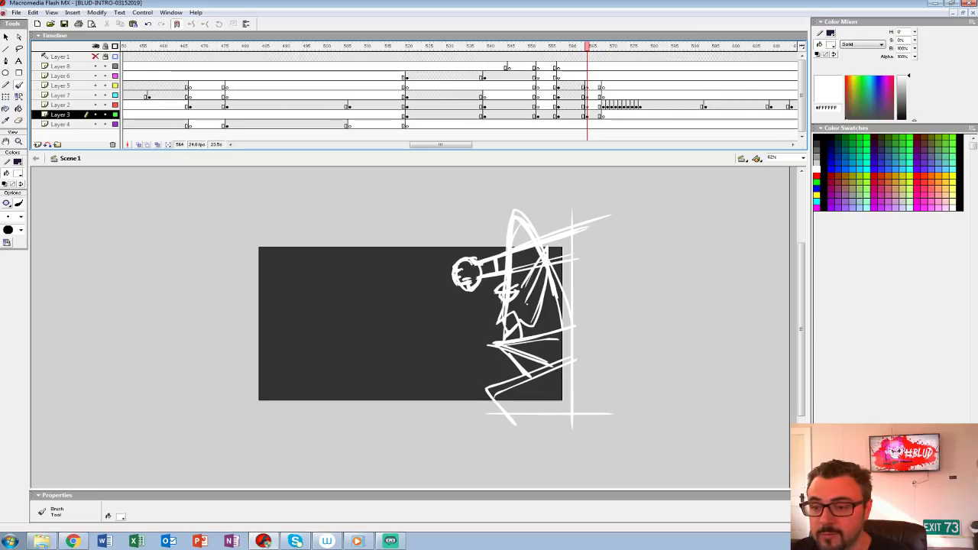
click(385, 66)
key(Return)
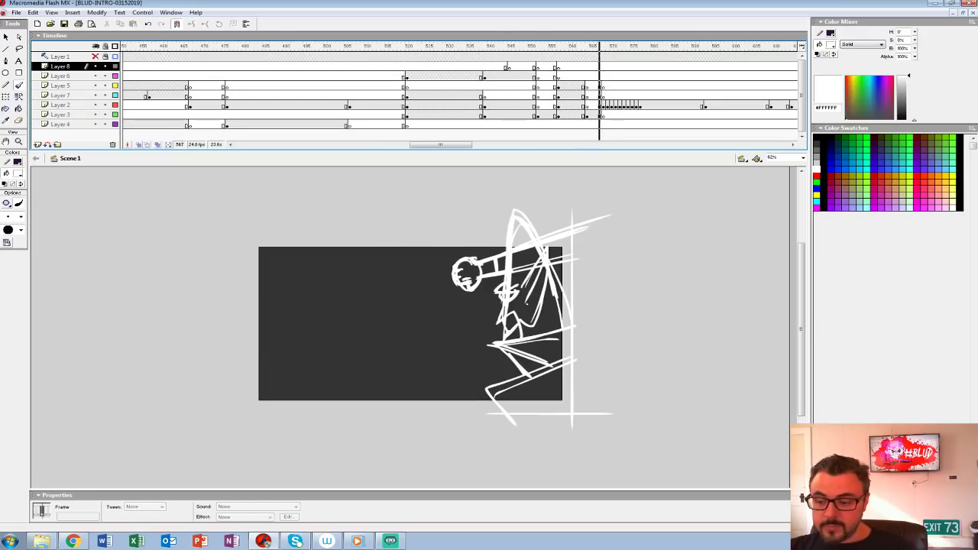
click(554, 95)
key(Return)
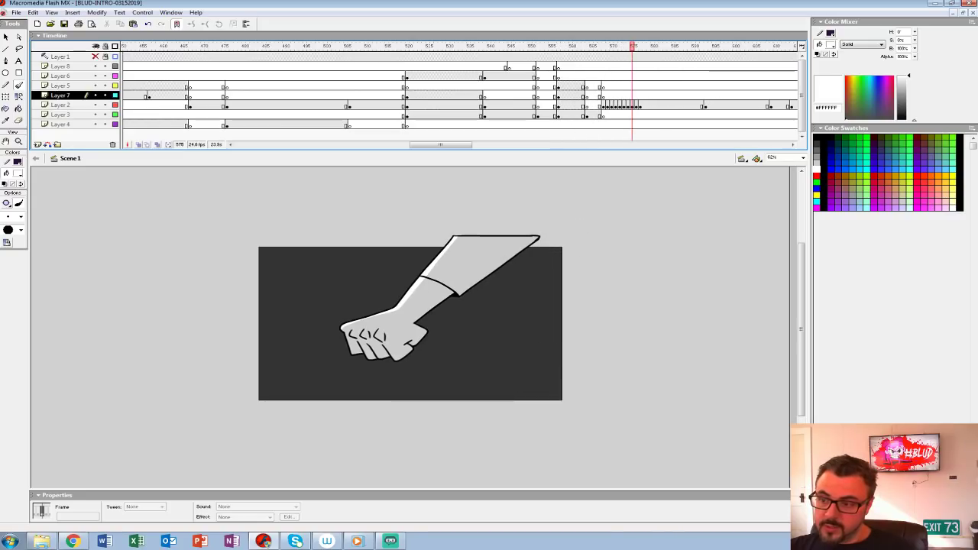
Step: Insert six frames across all layers around frame 560 to hold the earlier pose longer, and play back the timing
click(570, 95)
drag(570, 57, 571, 124)
key(F5)
key(F5)
key(F5)
key(F5)
key(F5)
key(F5)
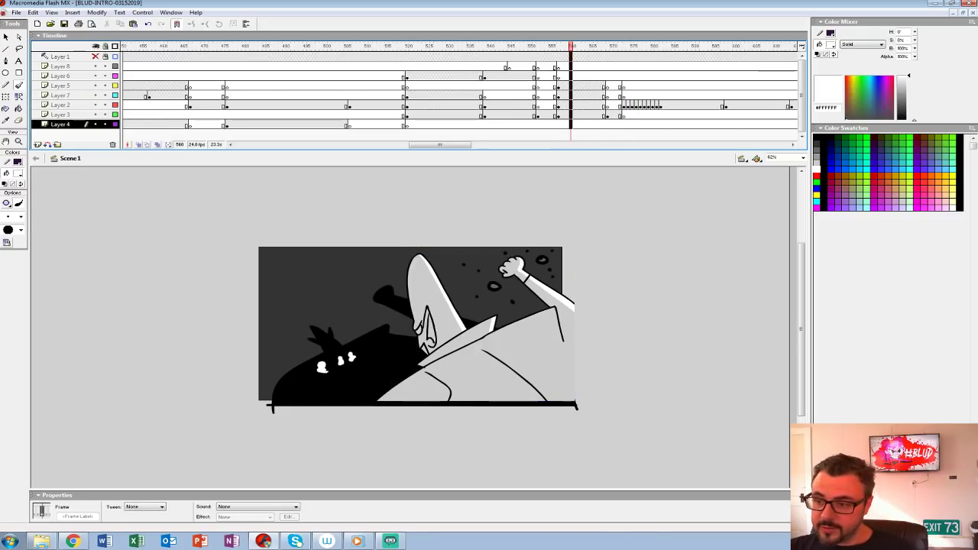
click(425, 86)
key(Return)
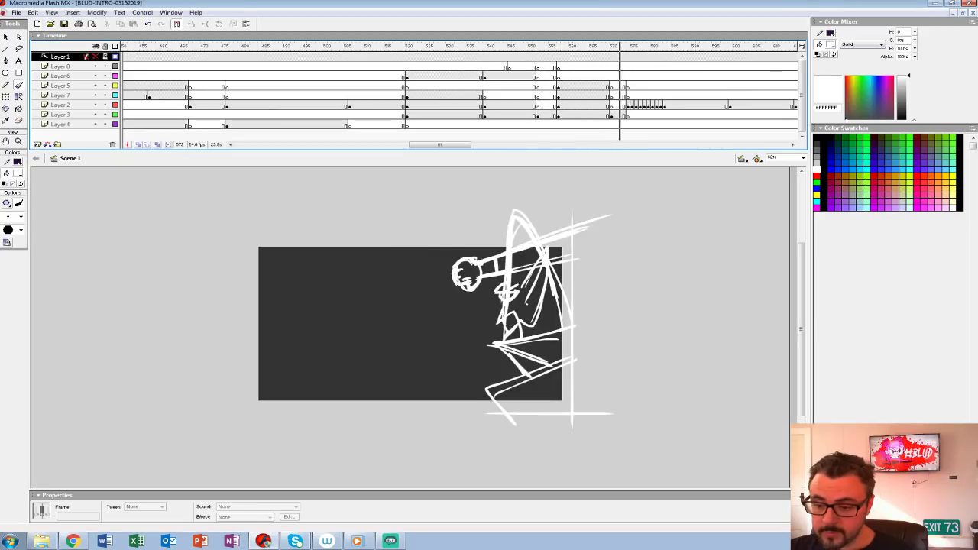
Step: Insert an empty keyframe at frame 571 on Layer 3 and turn on onion skinning to show the sketch beneath
click(612, 115)
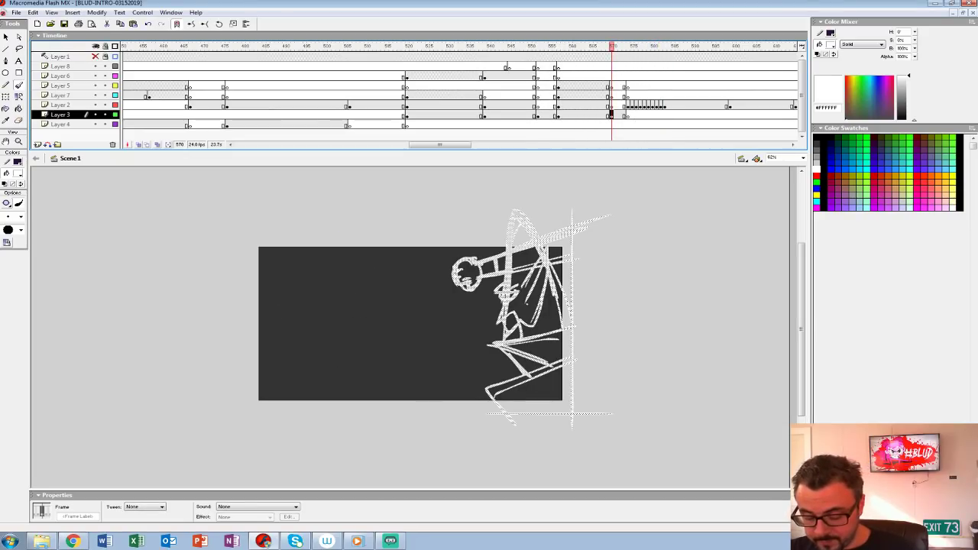
key(F7)
key(ctrl+1)
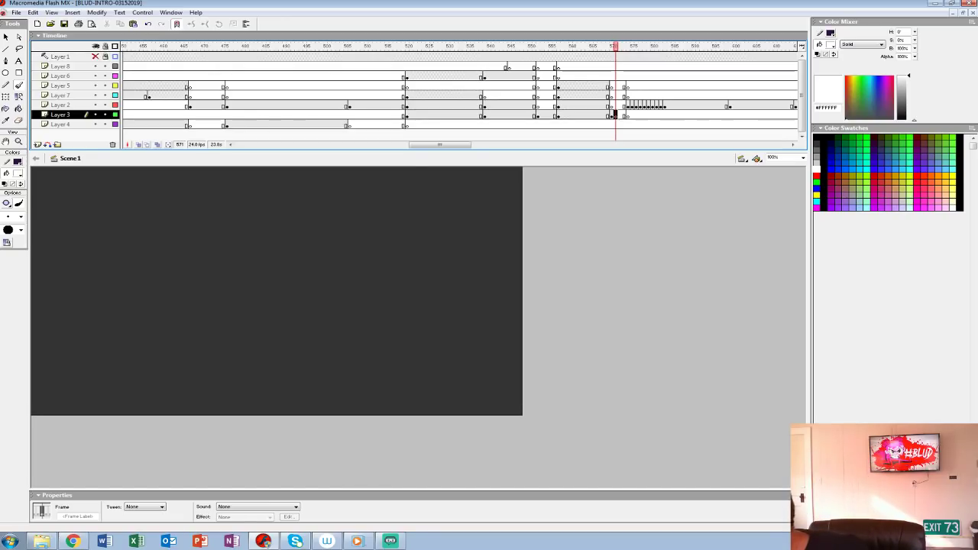
key(ctrl+2)
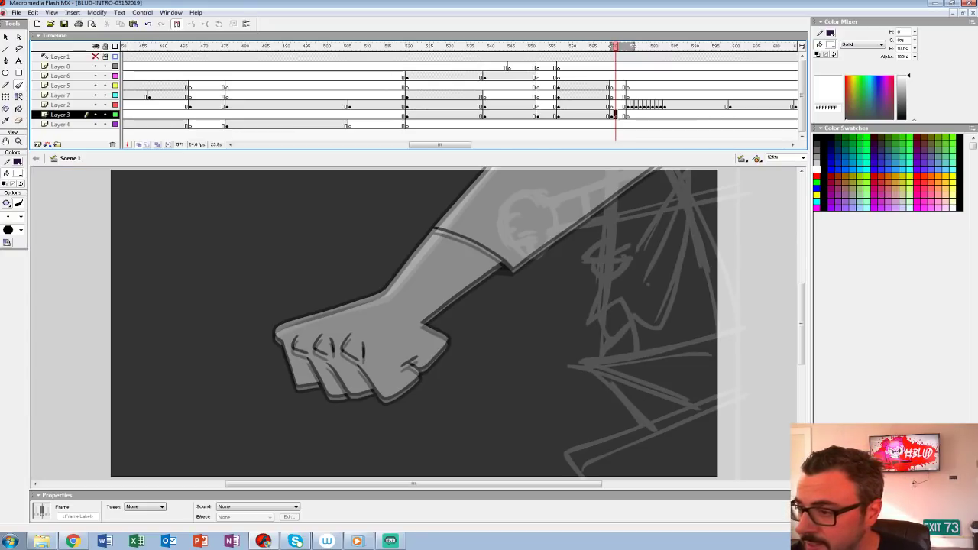
click(139, 145)
drag(580, 283, 307, 337)
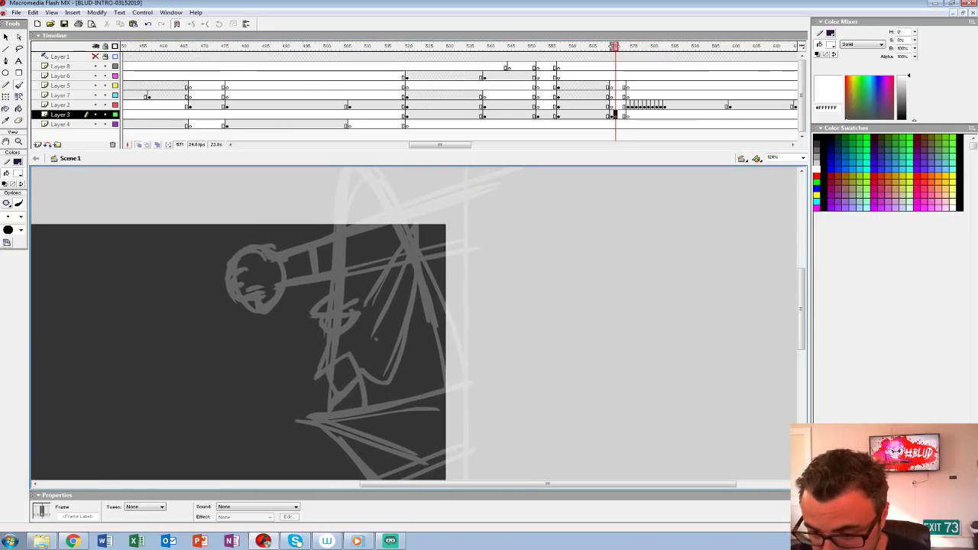
Step: Set the fill colour to black and extend the onion skin range back to the pose before the sketch
click(18, 173)
click(5, 194)
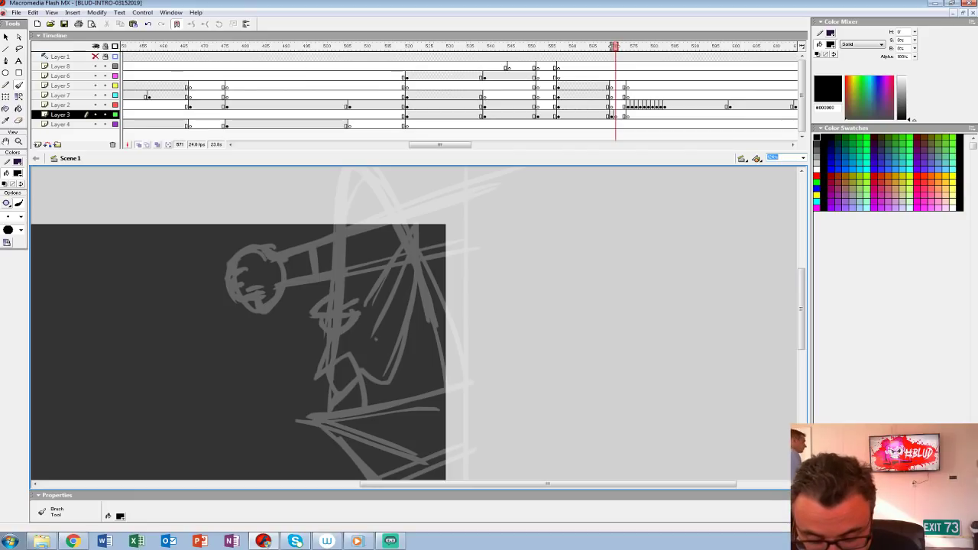
key(BackSpace)
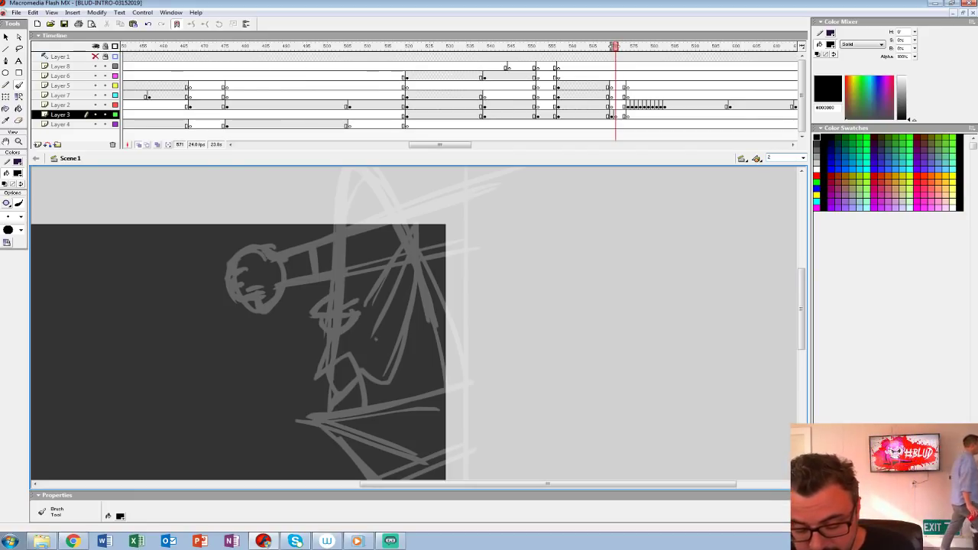
drag(612, 47, 608, 46)
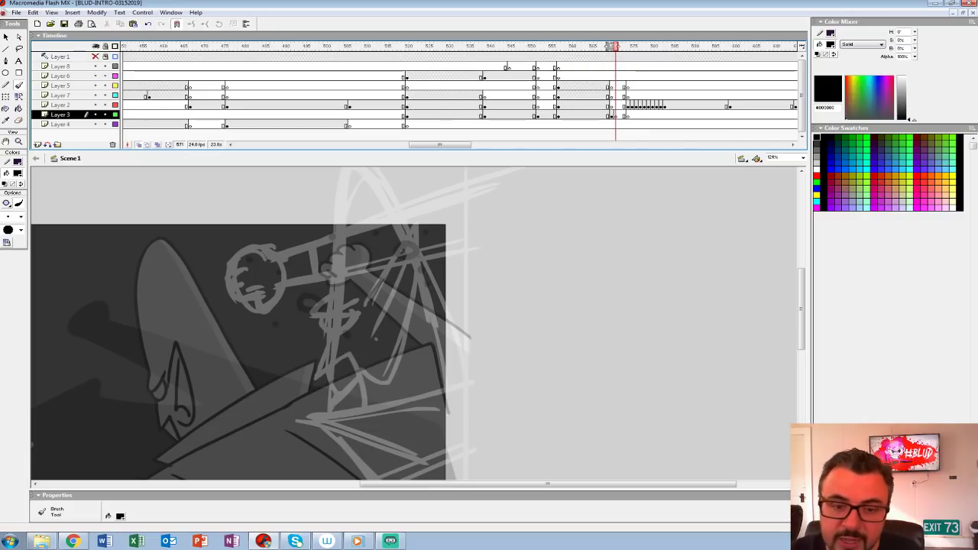
Step: Magnify the stage to 200% and give the Brush tool the fourth-smallest size
click(19, 142)
click(394, 299)
drag(394, 300, 353, 268)
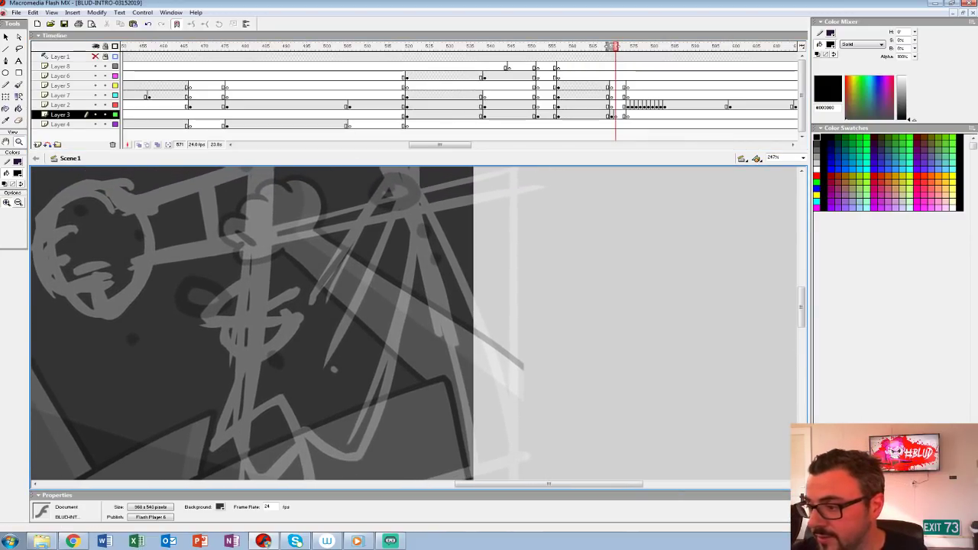
drag(472, 277, 551, 255)
alt+click(600, 275)
text(200)
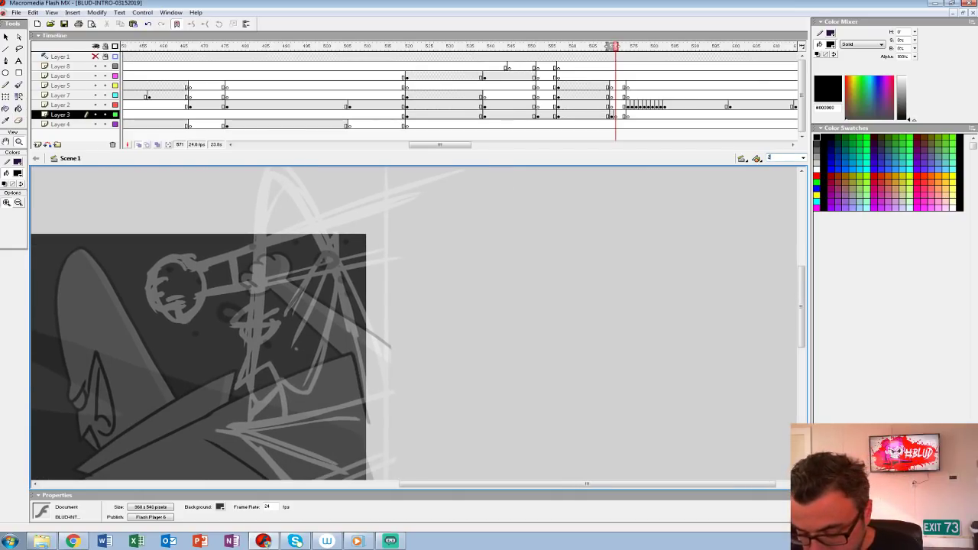
key(Return)
key(b)
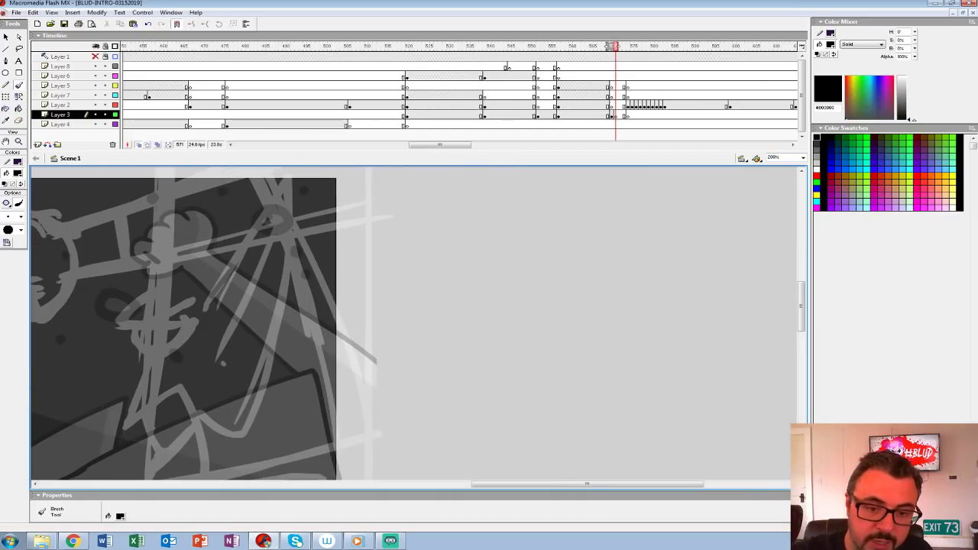
click(21, 217)
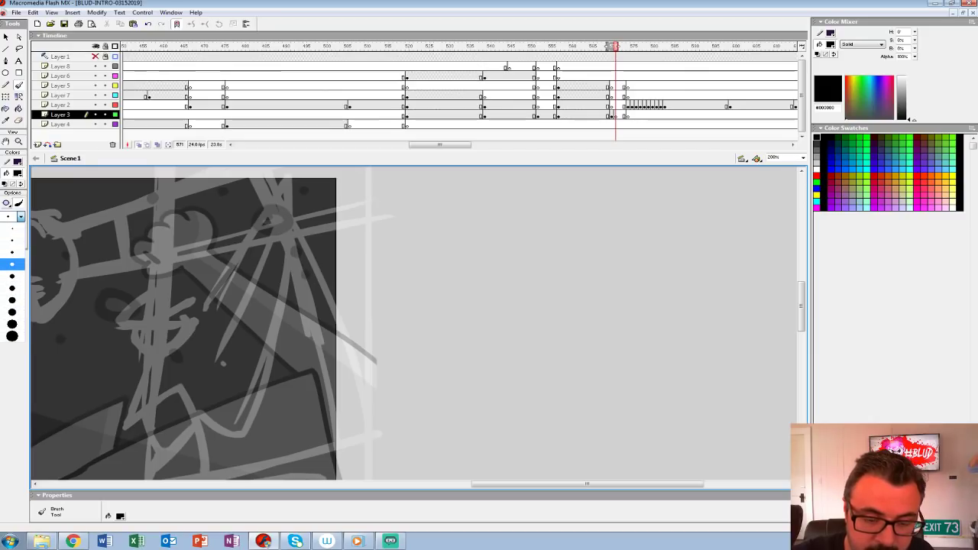
click(13, 265)
Step: Ink the figure's ear, eye, nose and mouth in black over the sketch on frame 571 of Layer 3
drag(214, 313, 286, 187)
key(ctrl+z)
mouse_move(210, 321)
mouse_down()
mouse_move(285, 224)
mouse_move(231, 432)
mouse_up()
mouse_move(280, 234)
mouse_down()
mouse_move(218, 372)
mouse_move(240, 386)
mouse_up()
mouse_move(244, 306)
mouse_down()
mouse_move(300, 405)
mouse_move(376, 413)
mouse_move(378, 318)
mouse_up()
mouse_move(287, 299)
mouse_down()
mouse_move(257, 337)
mouse_move(328, 314)
mouse_up()
drag(321, 329, 324, 263)
mouse_move(281, 316)
mouse_down()
mouse_move(263, 376)
mouse_move(325, 329)
mouse_move(338, 424)
mouse_up()
mouse_move(284, 363)
mouse_down()
mouse_move(298, 411)
mouse_move(337, 370)
mouse_up()
drag(306, 306, 278, 468)
Step: Ink the jagged collar and torso edges and the straight vertical line behind the figure in black
mouse_move(264, 434)
mouse_down()
mouse_move(290, 265)
mouse_move(345, 217)
mouse_move(456, 479)
mouse_up()
mouse_move(444, 466)
mouse_down()
mouse_move(454, 188)
mouse_move(452, 200)
mouse_move(434, 169)
mouse_up()
mouse_move(487, 279)
mouse_down()
mouse_move(312, 328)
mouse_move(262, 391)
mouse_move(316, 440)
mouse_move(630, 229)
mouse_move(425, 279)
mouse_up()
mouse_move(626, 230)
mouse_down()
mouse_move(311, 343)
mouse_move(412, 442)
mouse_up()
mouse_move(489, 233)
mouse_down()
mouse_move(423, 432)
mouse_move(449, 453)
mouse_move(471, 454)
mouse_up()
mouse_move(566, 235)
mouse_down()
mouse_move(428, 289)
mouse_move(391, 242)
mouse_up()
key(ctrl+z)
Step: Ink the tall pointed head outline and the arm edges behind it in black
mouse_move(480, 195)
mouse_down()
mouse_move(480, 456)
mouse_move(492, 239)
mouse_move(481, 442)
mouse_move(476, 275)
mouse_move(482, 425)
mouse_move(281, 426)
mouse_up()
key(ctrl+z)
mouse_move(483, 255)
mouse_down()
mouse_move(482, 174)
mouse_move(440, 353)
mouse_up()
mouse_move(441, 463)
mouse_down()
mouse_move(440, 318)
mouse_move(471, 465)
mouse_up()
drag(472, 237, 379, 271)
drag(456, 351, 412, 362)
drag(328, 355, 532, 258)
Step: Ink the outstretched forearm, the clenched fist and the cuff line in black
drag(465, 226, 376, 261)
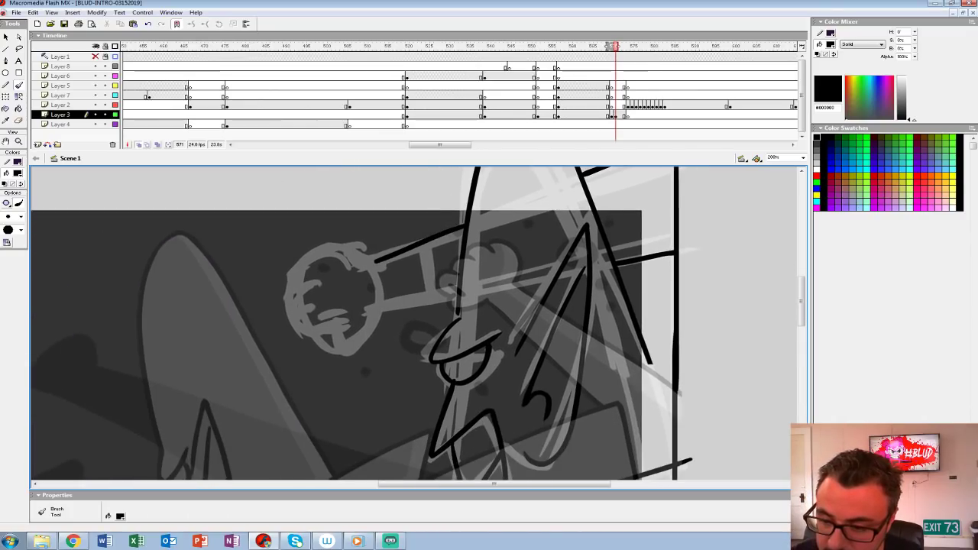
mouse_move(457, 292)
mouse_down()
mouse_move(367, 329)
mouse_move(306, 313)
mouse_up()
drag(300, 280, 363, 261)
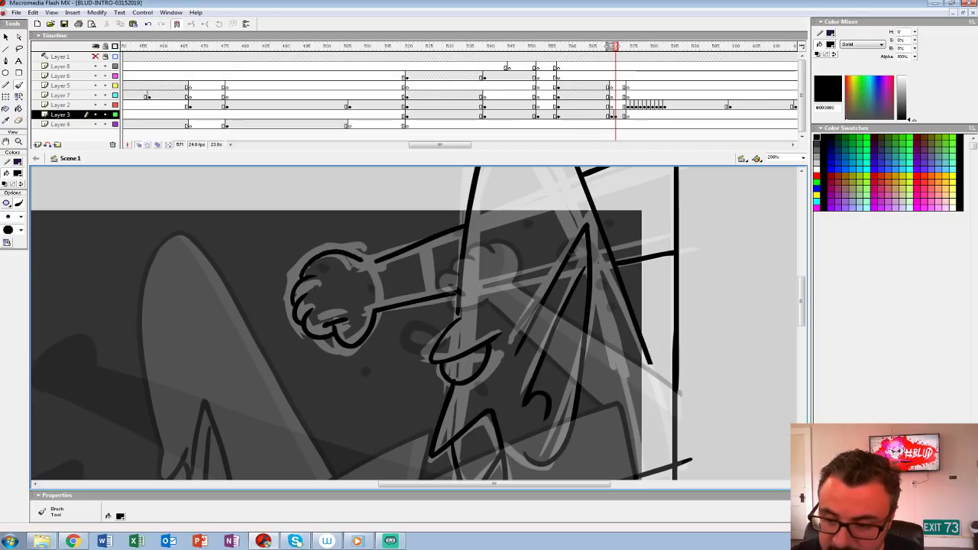
drag(441, 238, 441, 292)
Step: Move Layer 3's inked keyframe onto frame 570 in place of the white sketch and turn off onion skinning
click(616, 114)
drag(616, 114, 611, 114)
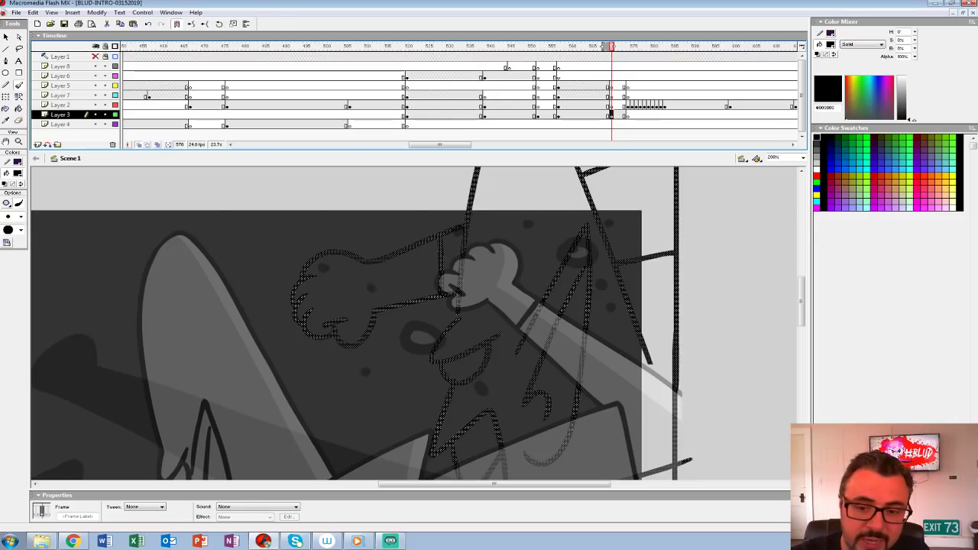
click(139, 145)
Step: Extend the back of the head outline down to the vertical line with a black brush stroke
click(19, 141)
alt+click(478, 256)
drag(477, 306, 427, 170)
drag(467, 242, 460, 280)
click(460, 280)
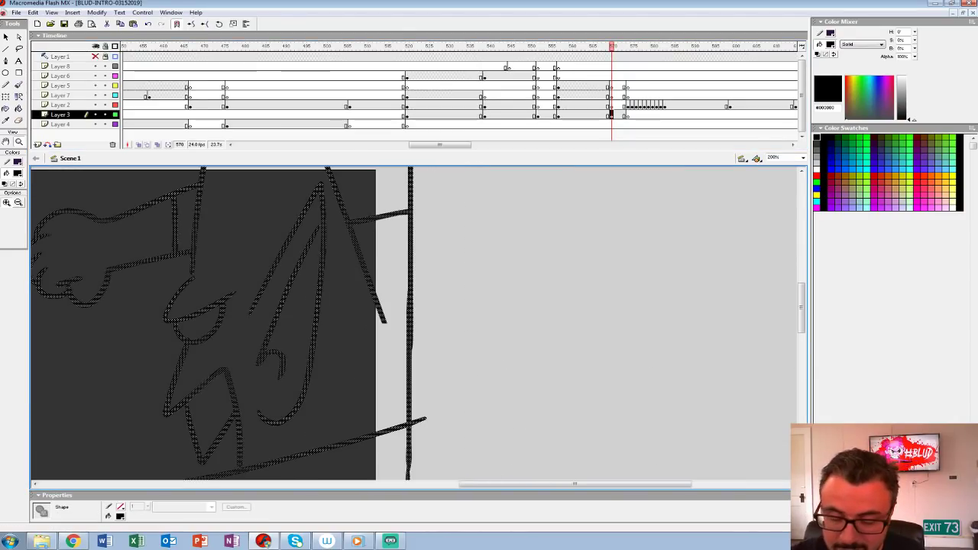
key(b)
drag(384, 316, 408, 369)
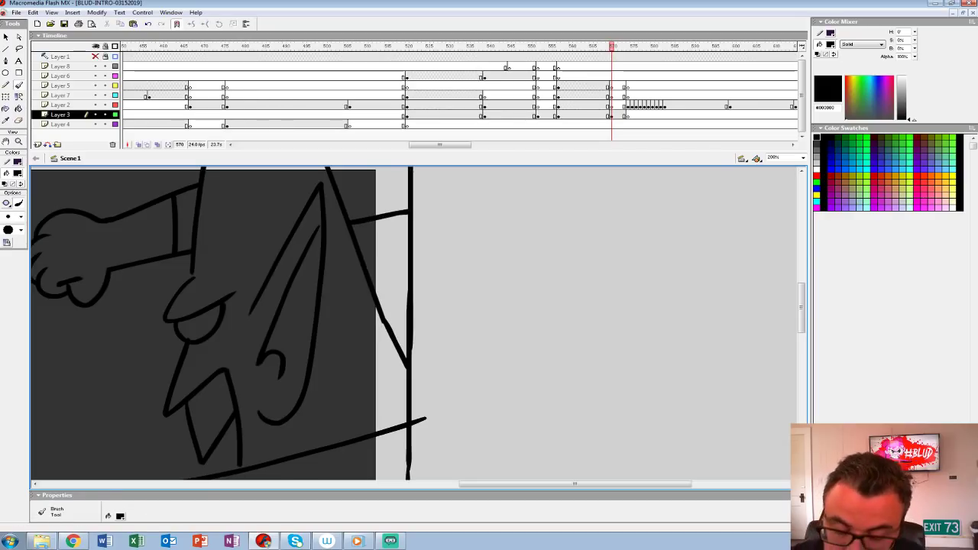
Step: Sample light grey #CCCCCC from an earlier frame as the fill colour and return to frame 570 with the Paint Bucket
key(z)
alt+click(341, 292)
drag(341, 292, 341, 224)
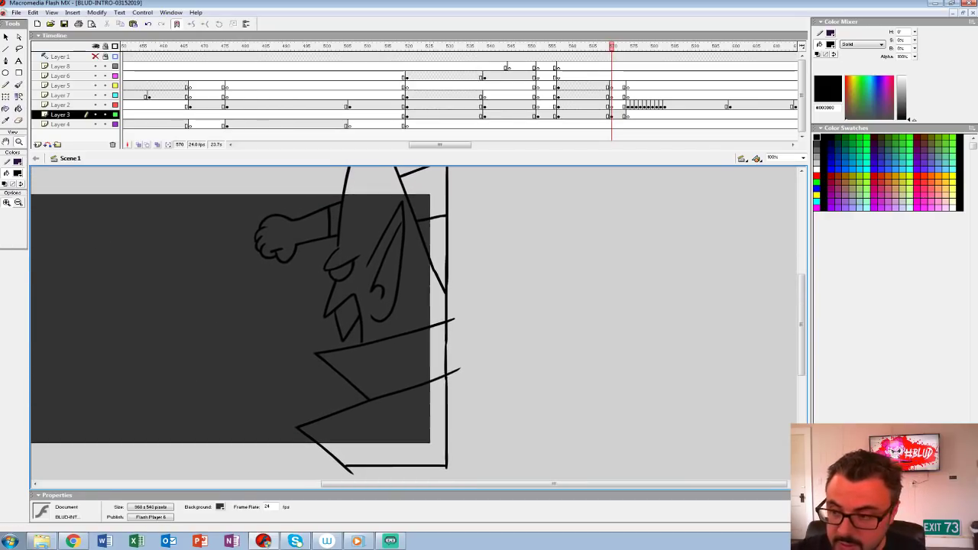
key(F6)
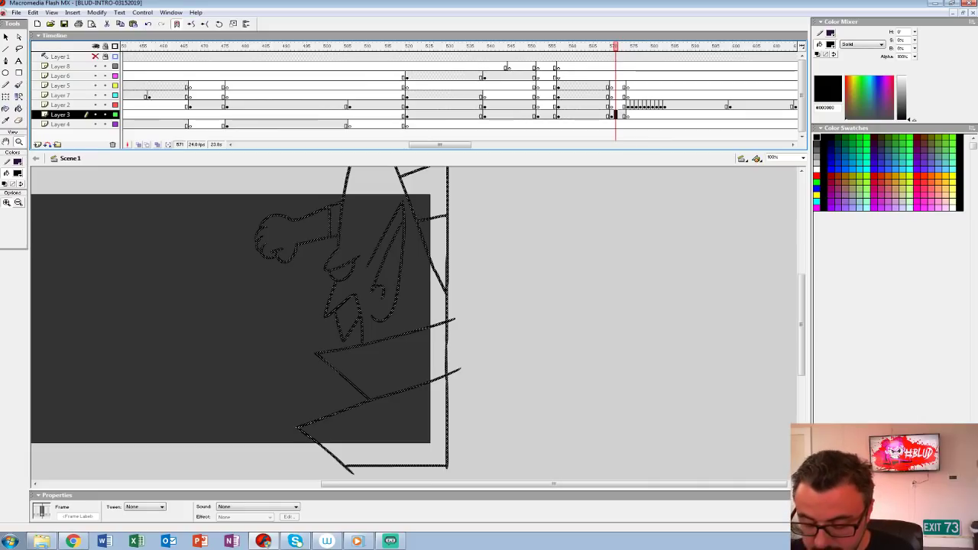
key(comma)
key(comma)
key(comma)
click(17, 174)
click(4, 217)
click(19, 108)
key(period)
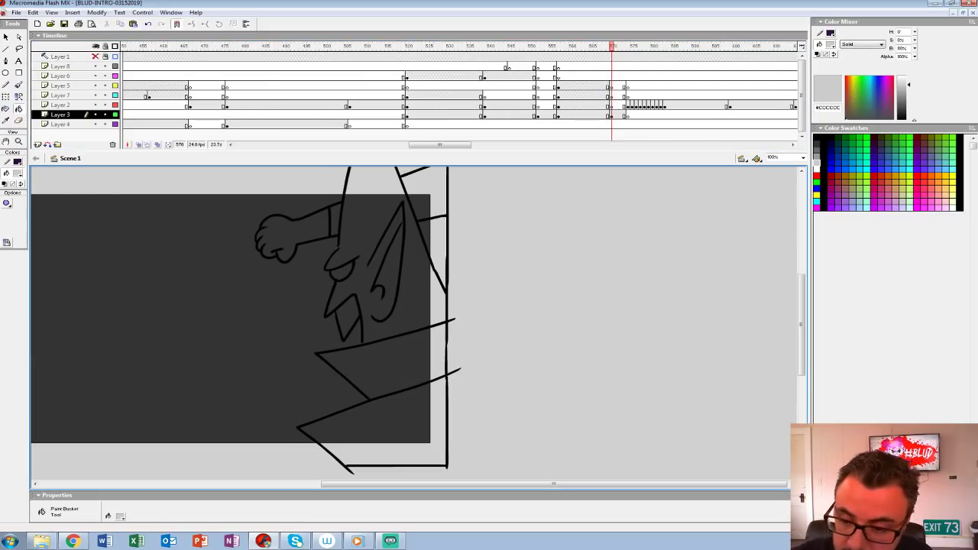
Step: Fill the mouth, collar, torso, rear arm, cuff and fist with light grey #CCCCCC on frame 570 of Layer 3
click(348, 317)
click(611, 114)
click(381, 363)
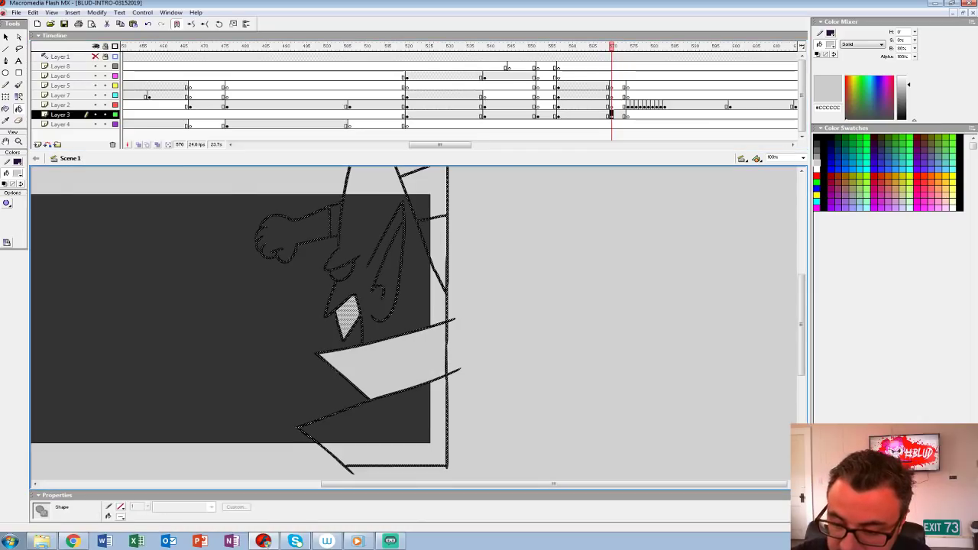
click(389, 422)
click(419, 208)
click(336, 220)
click(276, 238)
Step: Close the outline gaps at the neck and brow with light grey dabs and fill the head and eye with #CCCCCC on frame 570
key(b)
key(ctrl+shift+a)
scroll(416, 325, up, 3)
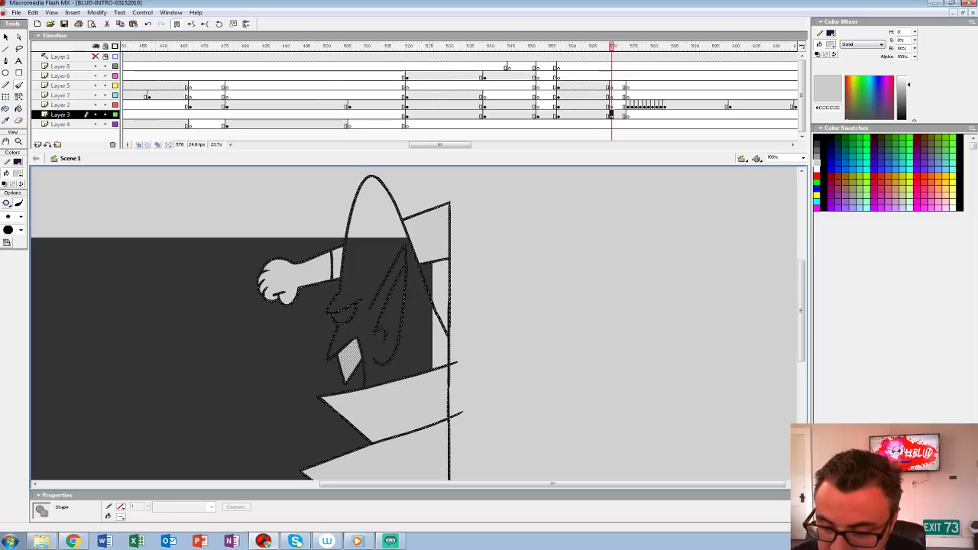
key(k)
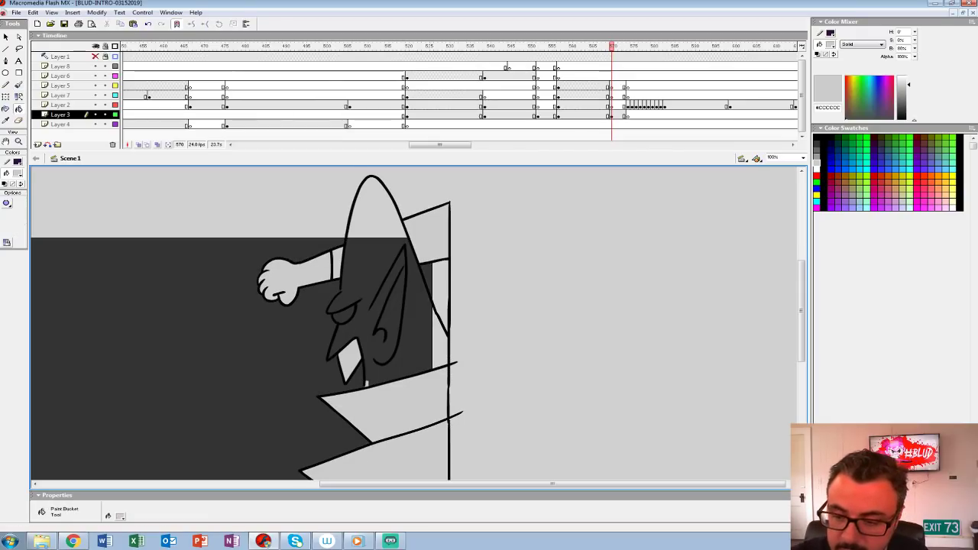
key(b)
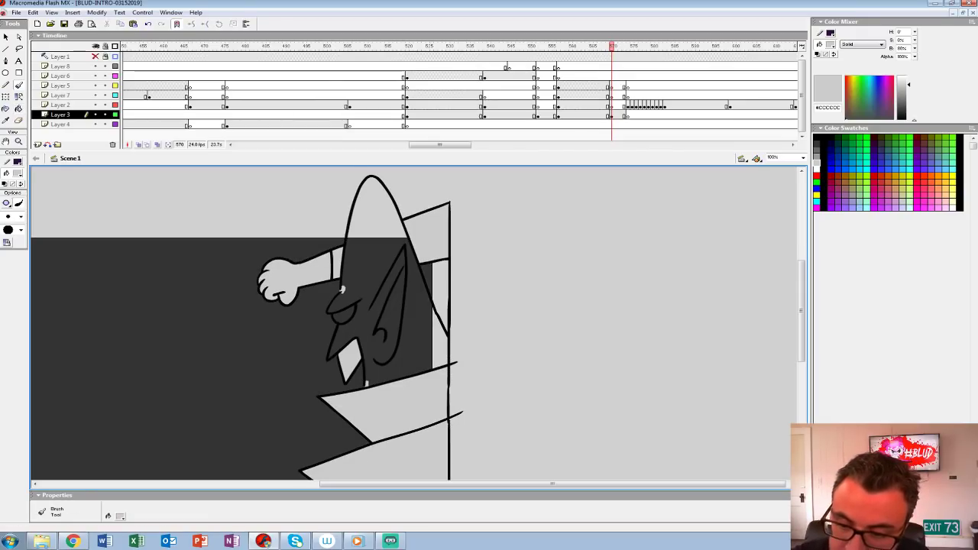
key(f)
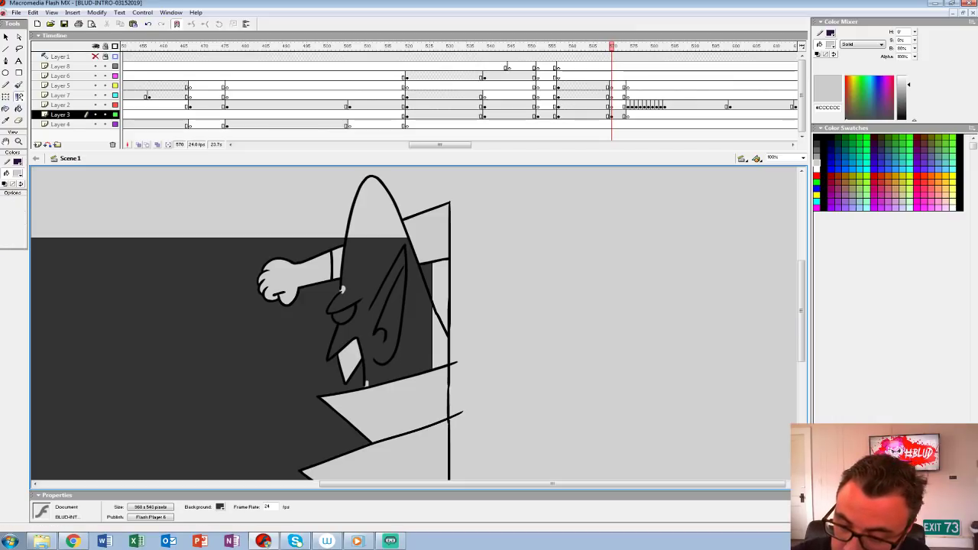
key(k)
click(342, 290)
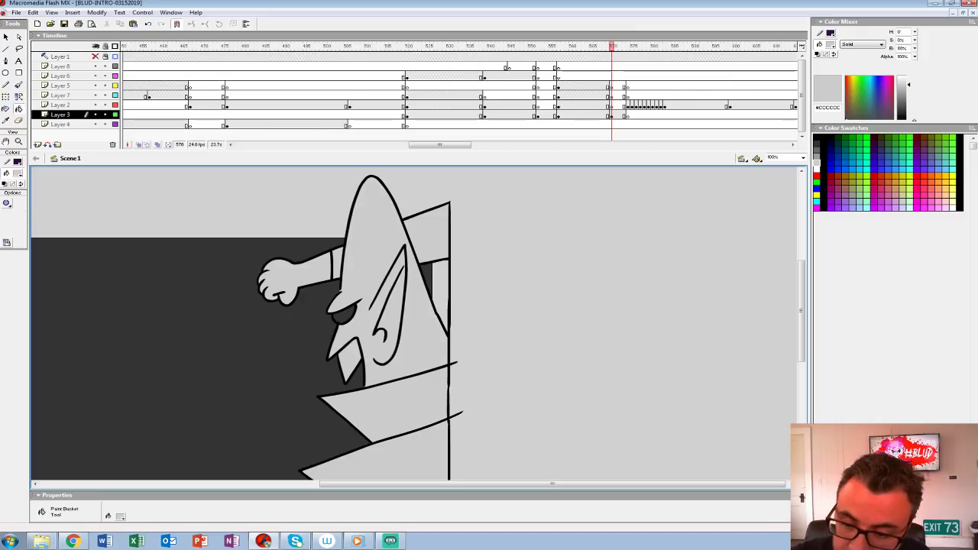
drag(382, 305, 414, 290)
Step: Step back and forth through frames 569 to 573 to compare the filled slam pose with the preceding shot
key(comma)
key(period)
key(comma)
key(period)
key(period)
key(period)
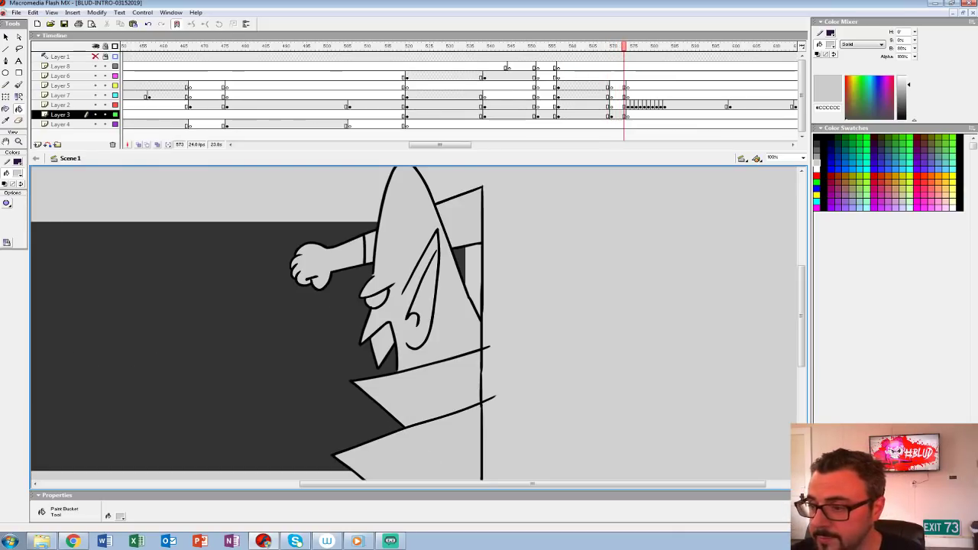
key(comma)
key(comma)
key(comma)
key(period)
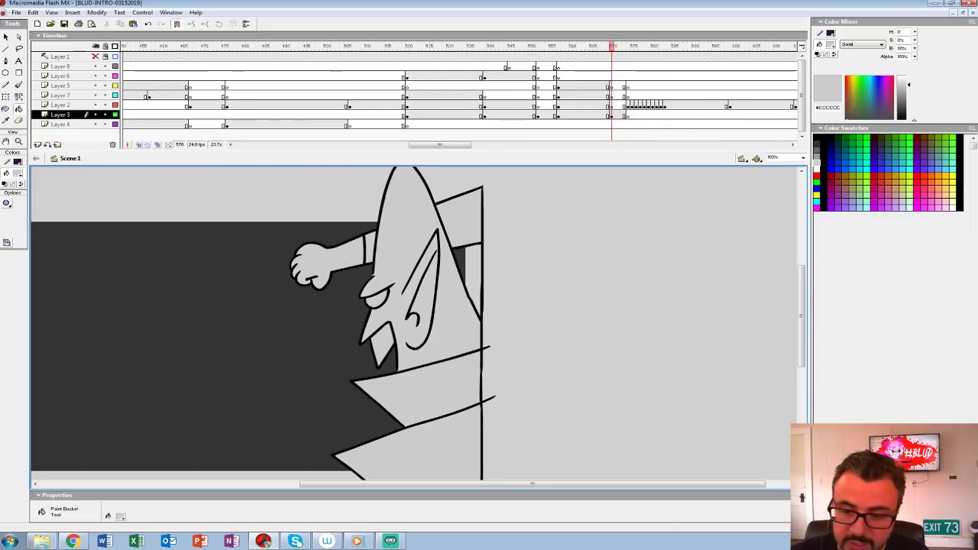
Step: Set the fill colour to white #FFFFFF and return to frame 570
key(comma)
click(17, 173)
click(3, 217)
key(period)
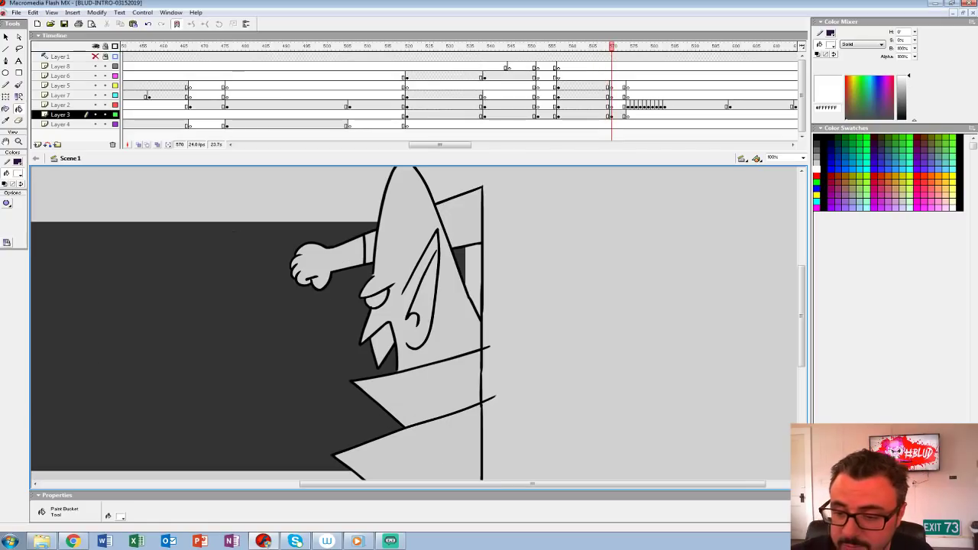
Step: Select the grey fills of the fist, forearm, sleeve and head on frame 570 and choose a larger Brush size
key(v)
click(309, 263)
shift+click(462, 217)
shift+click(370, 248)
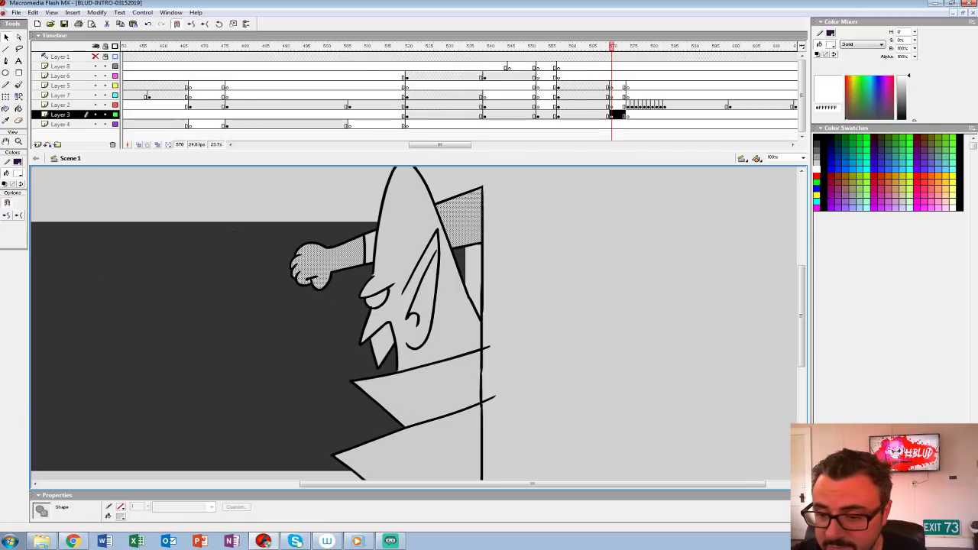
drag(370, 248, 430, 249)
shift+click(403, 263)
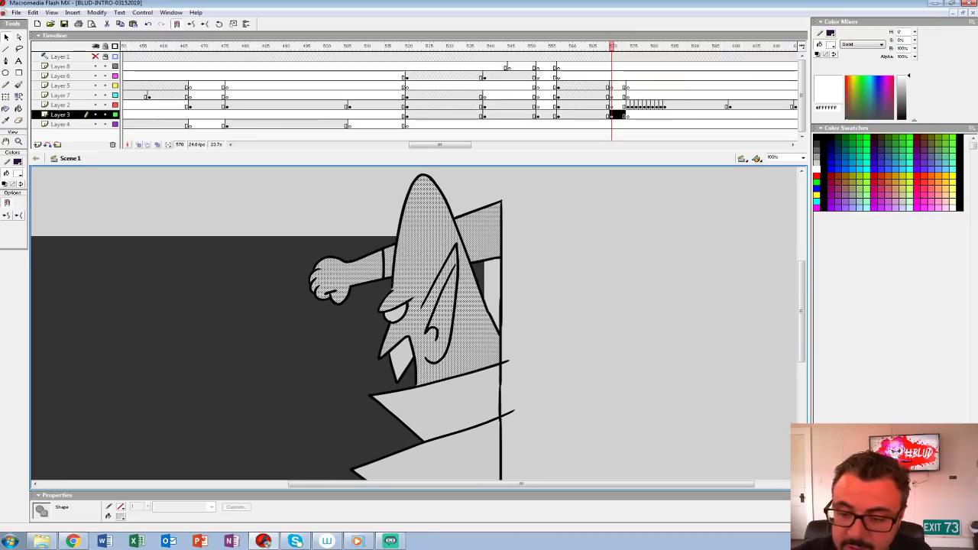
key(b)
click(21, 217)
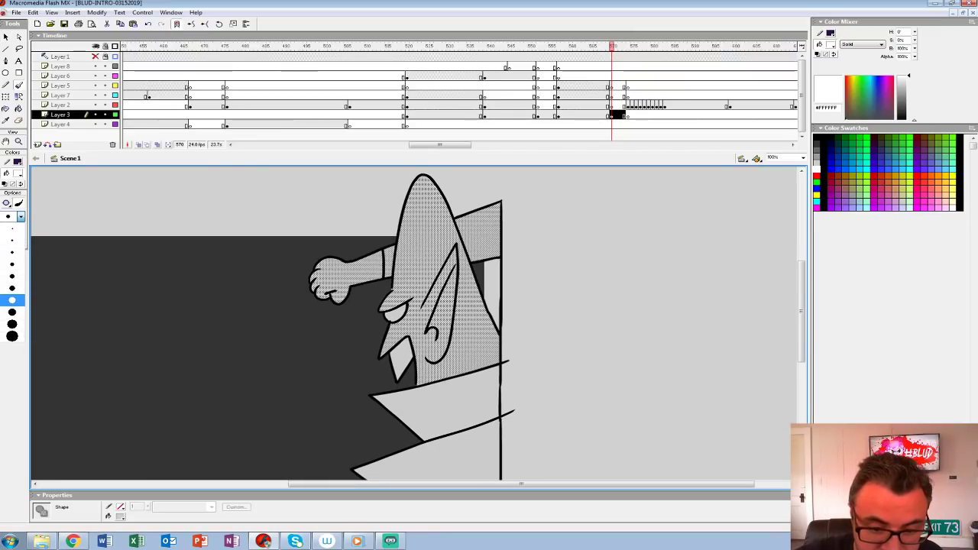
click(10, 299)
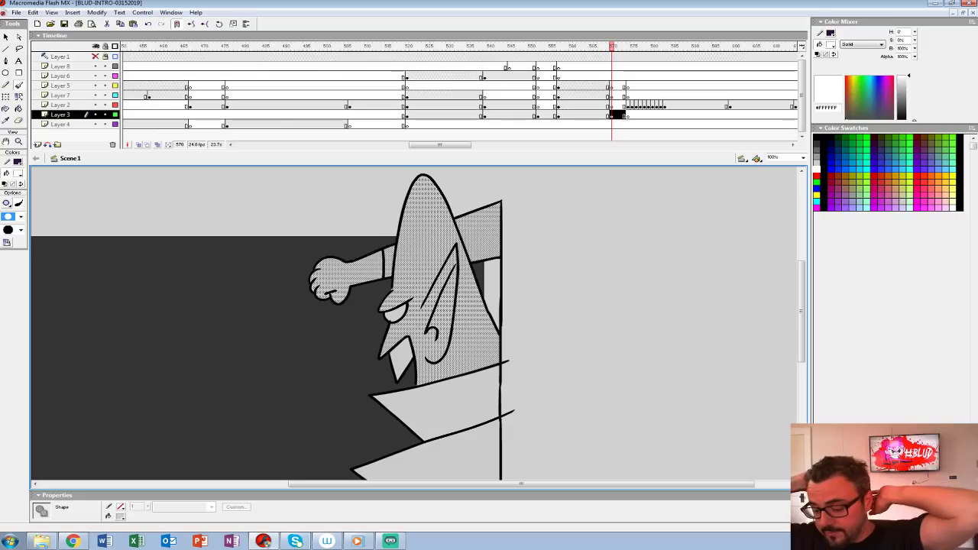
Step: Check the white highlights on frame 569 and reduce the Brush to a medium size
key(comma)
key(period)
key(comma)
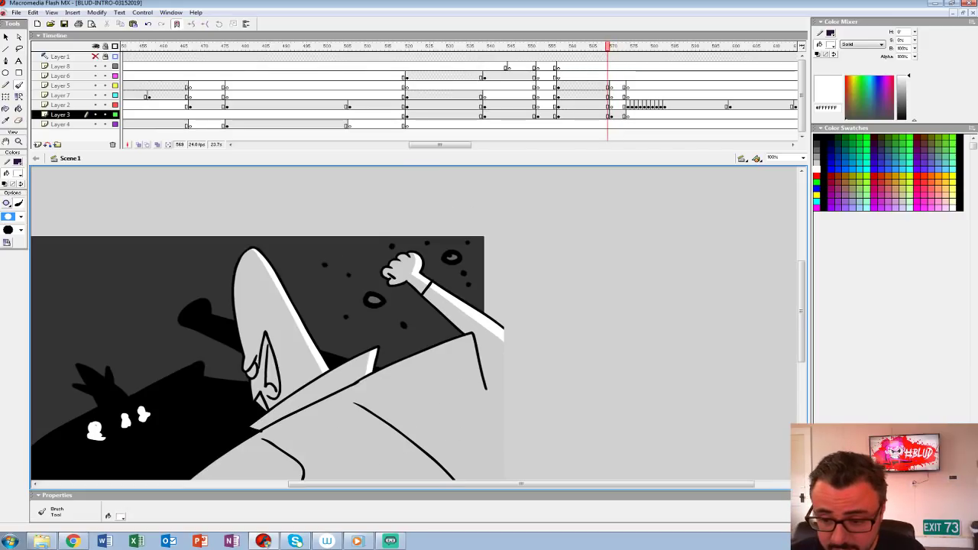
click(18, 173)
click(6, 217)
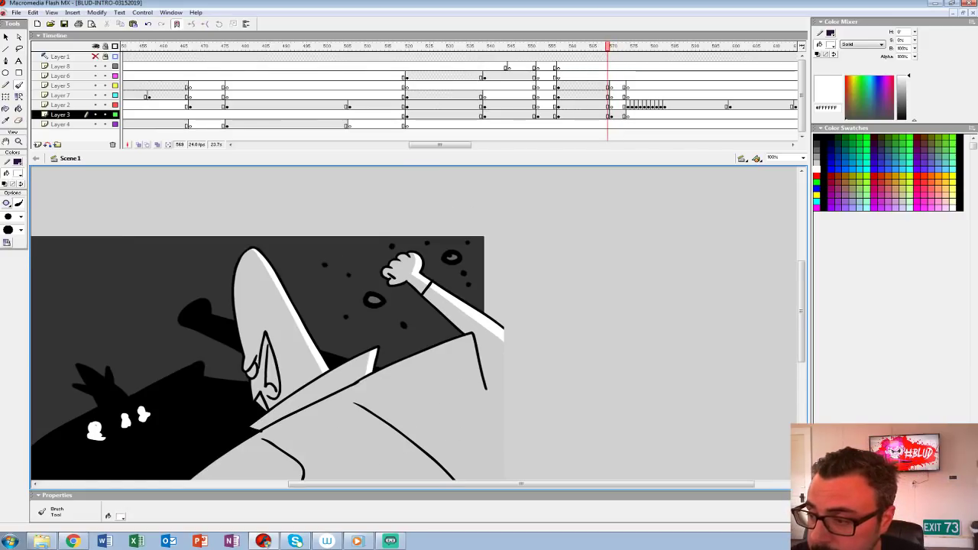
Step: Select the light grey fills of the fist, forearm, sleeve and head on frame 571 of Layer 3
click(616, 115)
key(v)
click(581, 245)
click(333, 275)
shift+click(388, 263)
shift+click(425, 244)
shift+click(483, 235)
drag(473, 321, 470, 310)
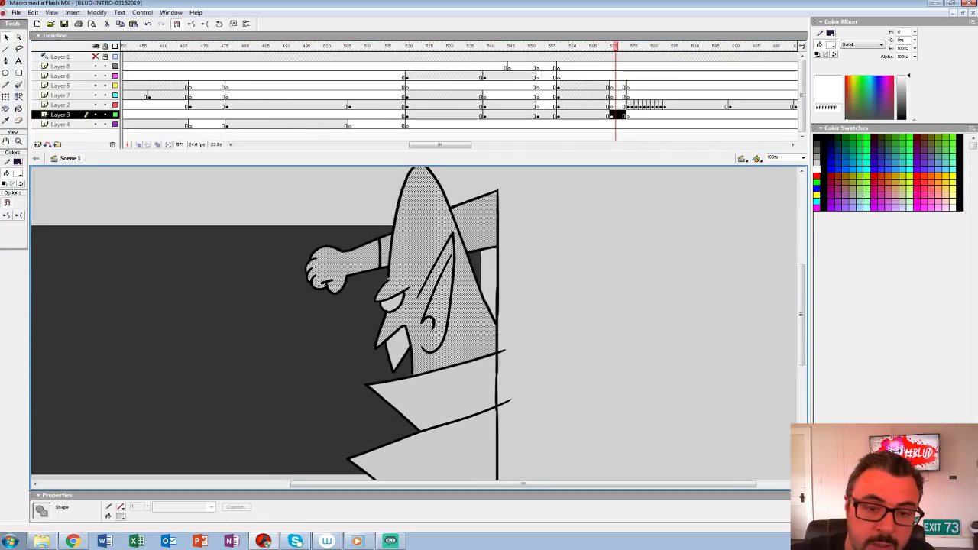
Step: Set the Brush to Paint Selection mode and paint white highlights over the selected fist, arm and head fills
key(b)
drag(321, 256, 400, 231)
key(ctrl+z)
click(6, 203)
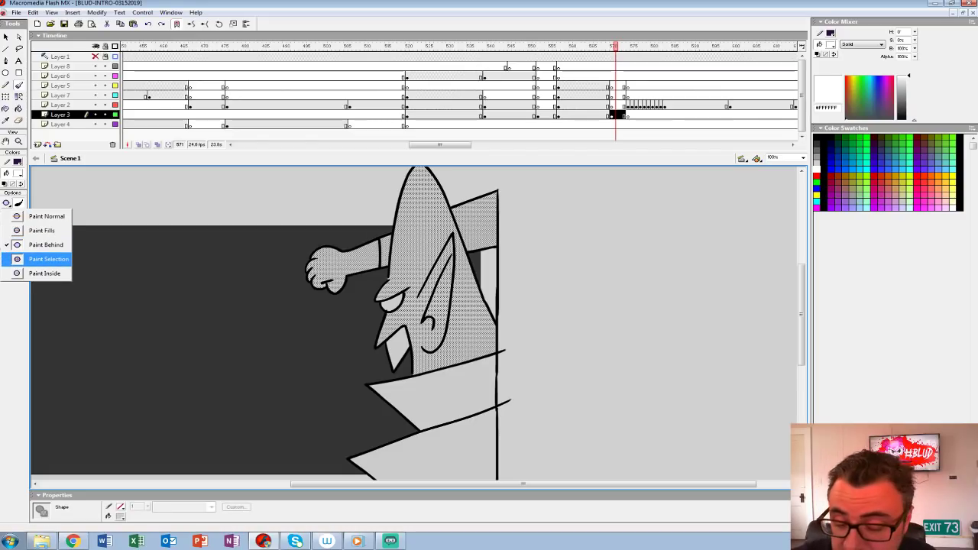
click(47, 259)
mouse_move(340, 255)
mouse_down()
mouse_move(392, 232)
mouse_move(338, 280)
mouse_up()
drag(272, 293, 339, 281)
drag(378, 216, 434, 355)
drag(398, 252, 447, 238)
mouse_move(427, 329)
mouse_down()
mouse_move(479, 263)
mouse_move(468, 222)
mouse_move(453, 279)
mouse_up()
Step: Play back the sequence around the slam pose and the fist close-up to review the timing
click(579, 96)
key(Return)
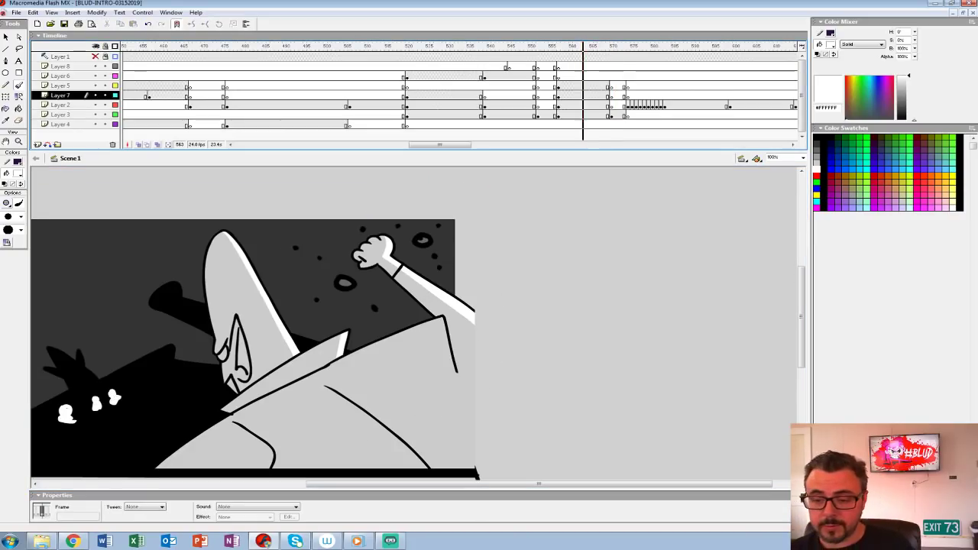
key(ctrl+shift+w)
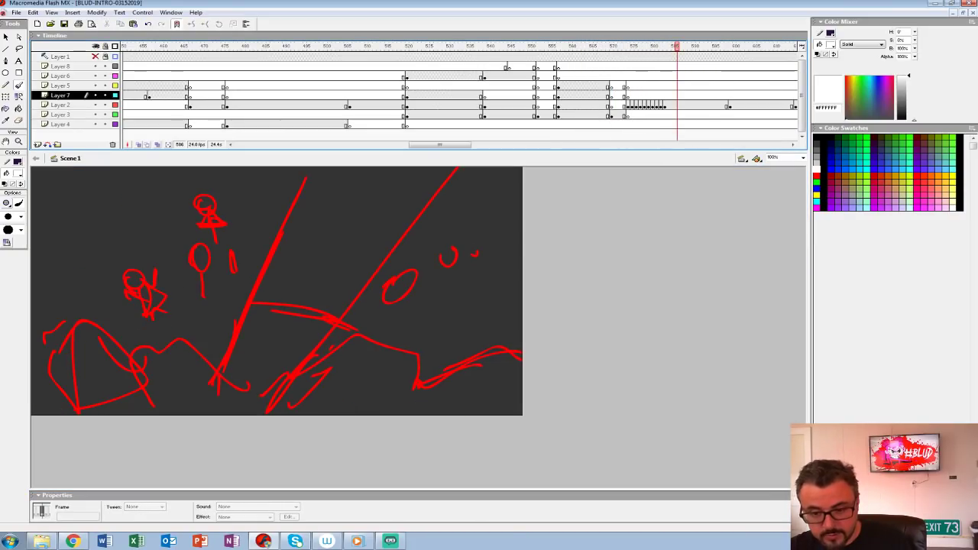
click(373, 76)
key(Return)
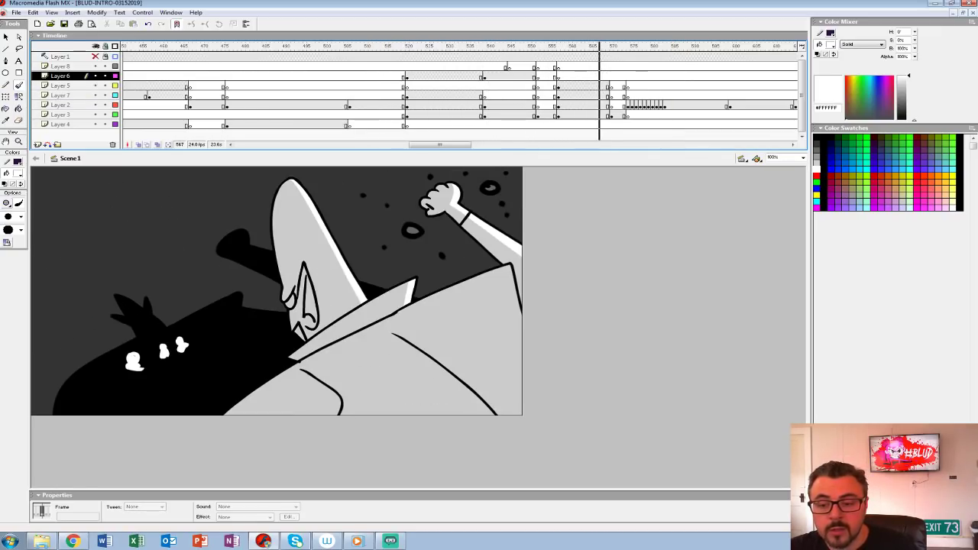
click(582, 47)
key(Return)
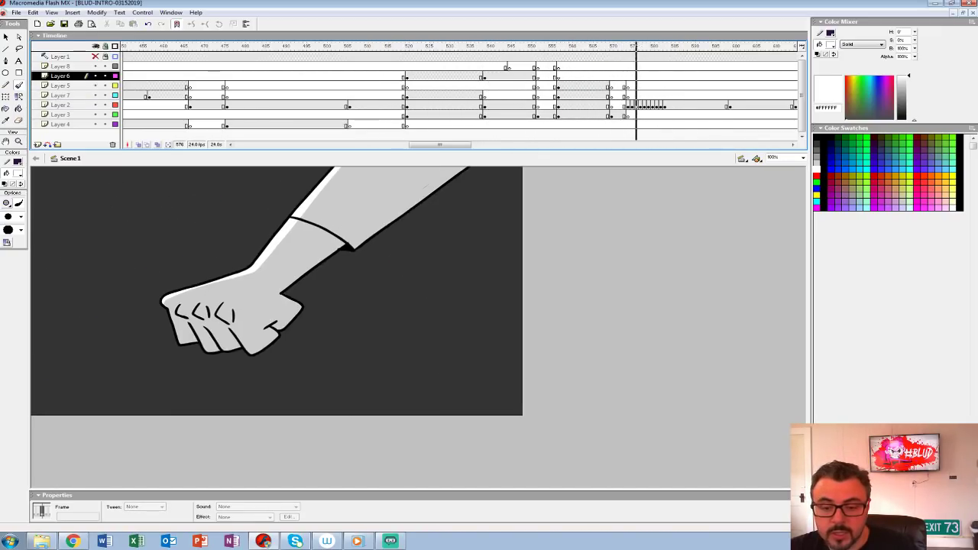
Step: Insert a blank keyframe at frame 584 of Layer 2 and turn on onion skinning to show the red sketch
click(668, 105)
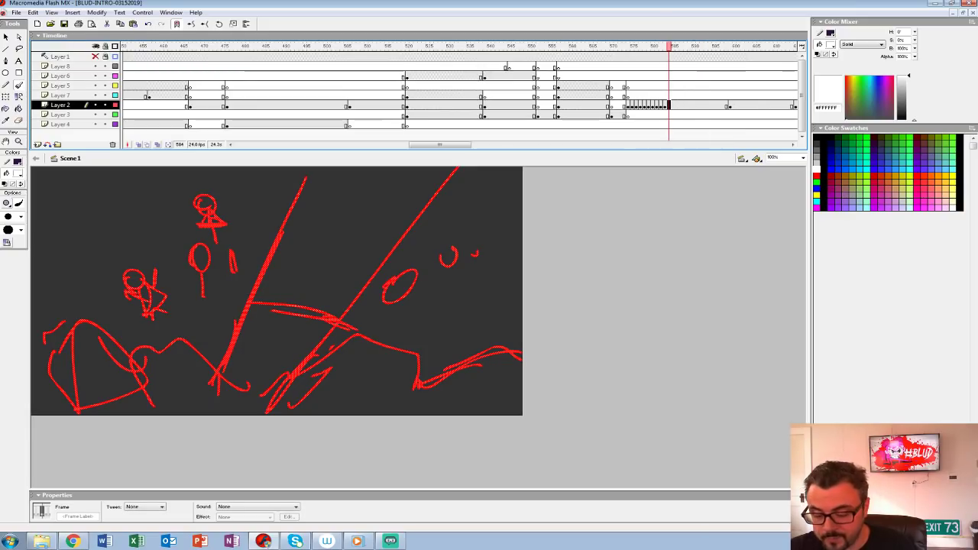
key(F7)
key(ctrl+2)
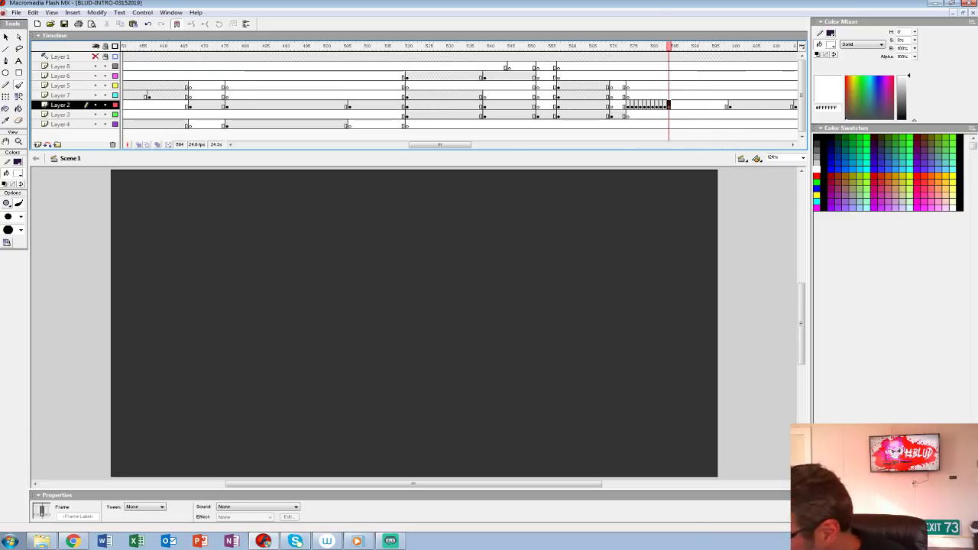
click(139, 144)
drag(428, 320, 373, 301)
Step: Set the Brush to black #000000 with a small size for inking over the sketch on frame 584
click(18, 85)
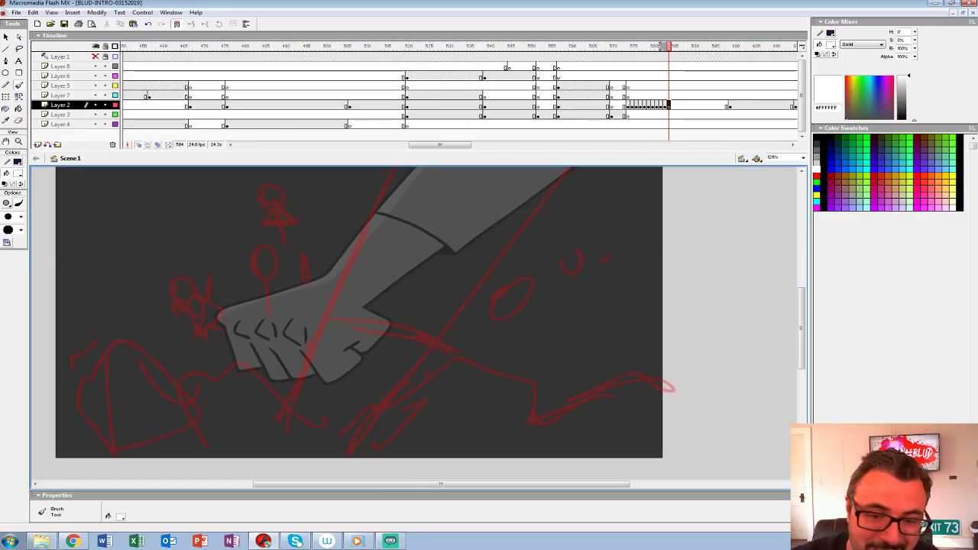
click(18, 174)
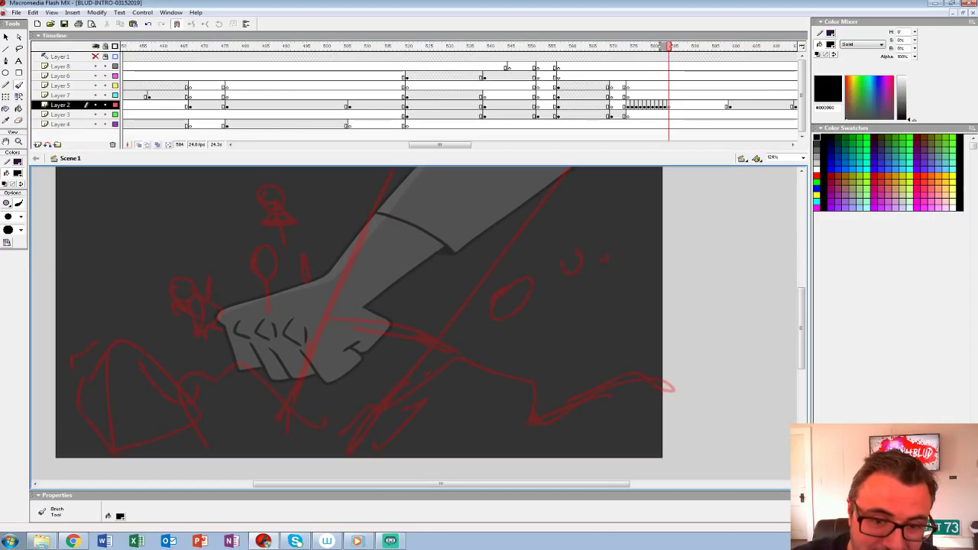
click(9, 193)
click(20, 217)
click(12, 240)
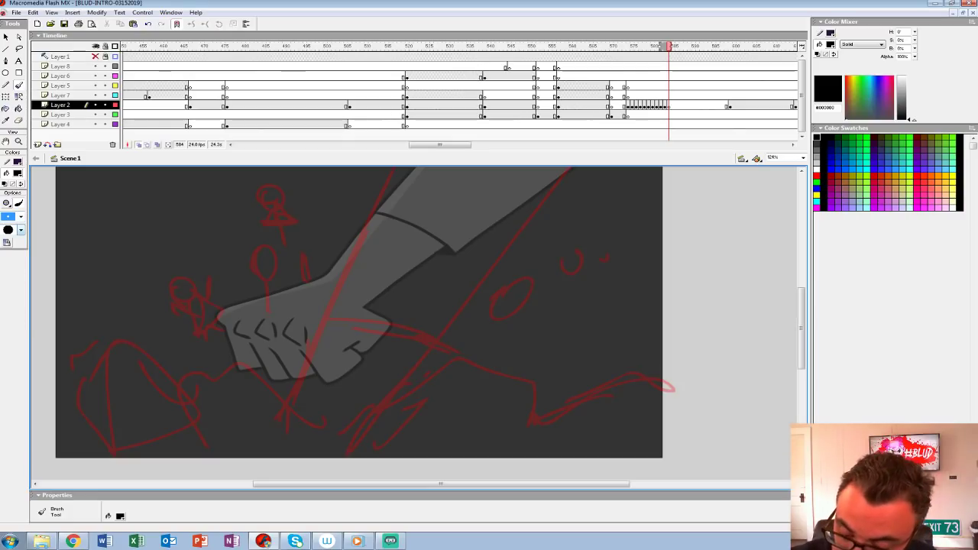
click(18, 141)
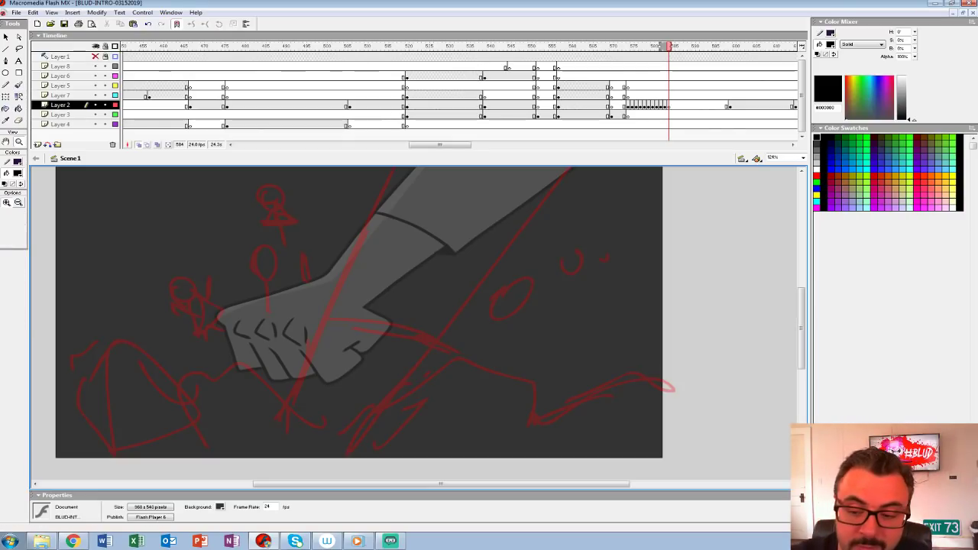
click(386, 241)
drag(386, 240, 377, 251)
alt+click(413, 232)
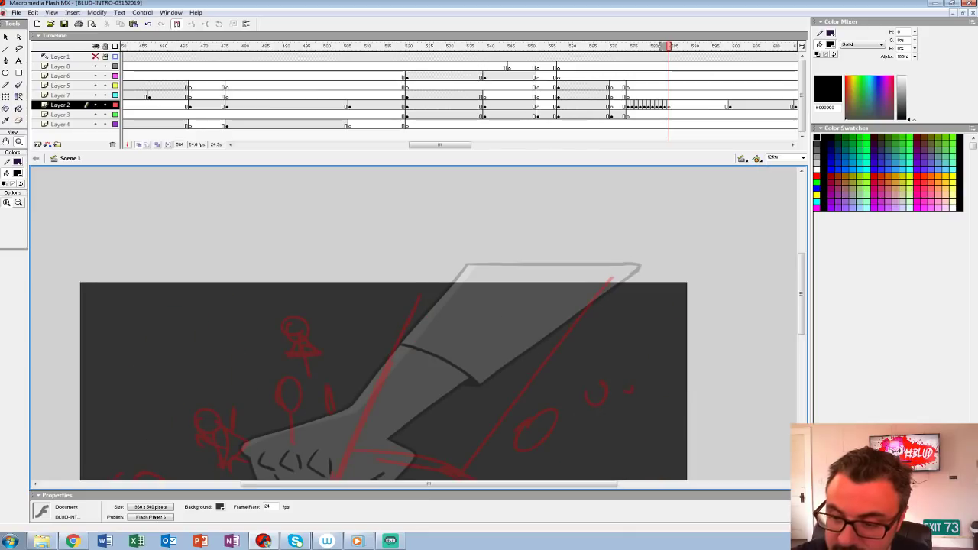
drag(419, 298, 343, 206)
key(b)
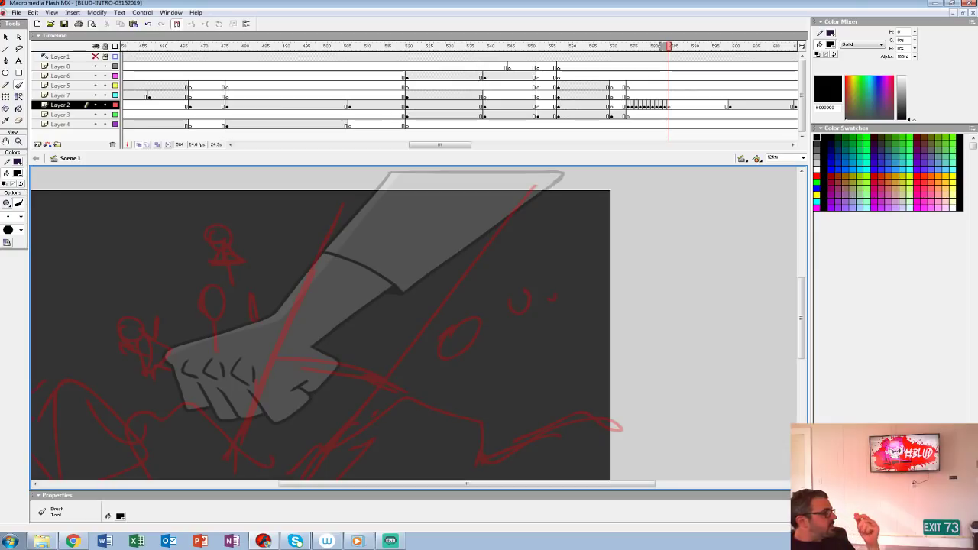
drag(397, 360, 431, 282)
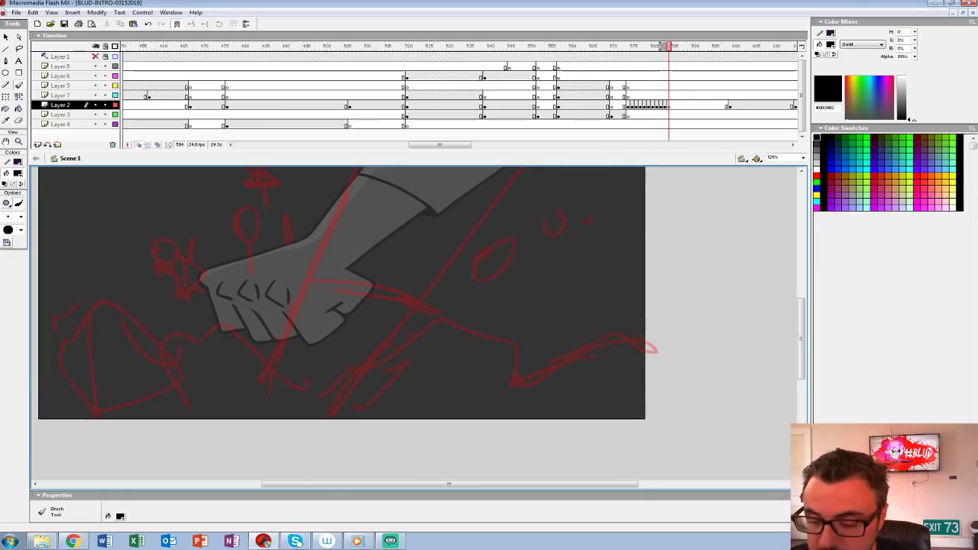
Step: Set the Brush to the third-smallest size and shorten the timeline to enlarge the drawing area
mouse_move(328, 417)
mouse_down()
mouse_move(449, 305)
mouse_move(418, 335)
mouse_up()
click(20, 217)
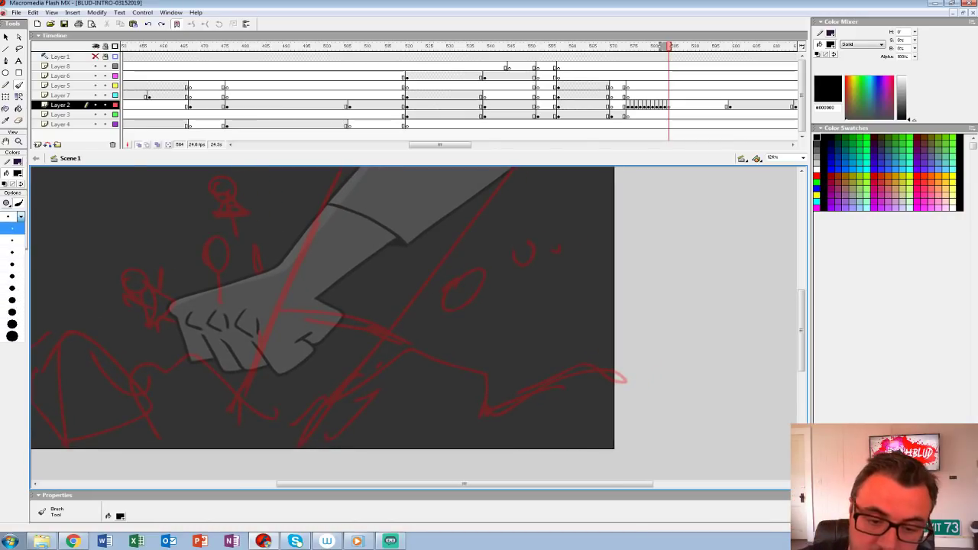
click(12, 253)
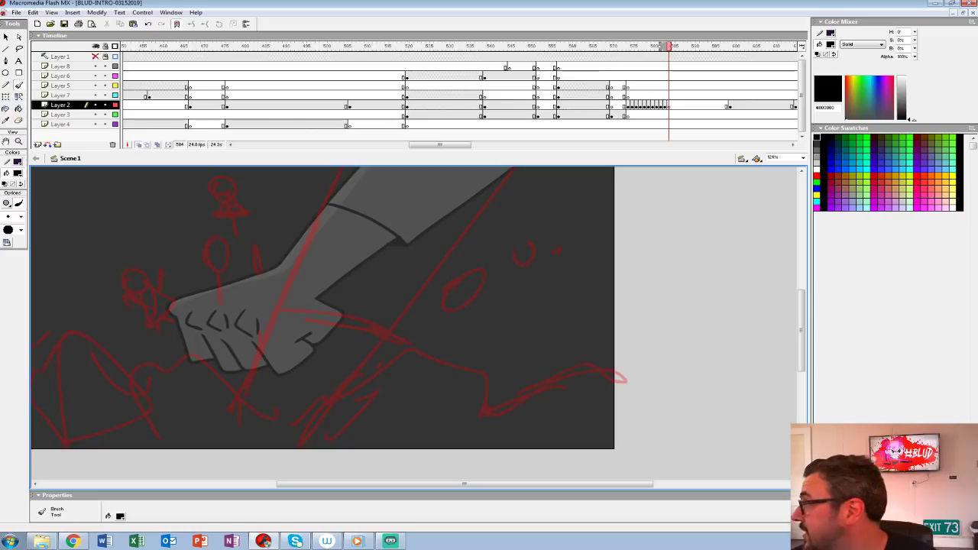
mouse_move(412, 229)
mouse_down()
mouse_move(404, 305)
mouse_move(449, 260)
mouse_up()
drag(428, 152, 427, 130)
drag(428, 229, 425, 252)
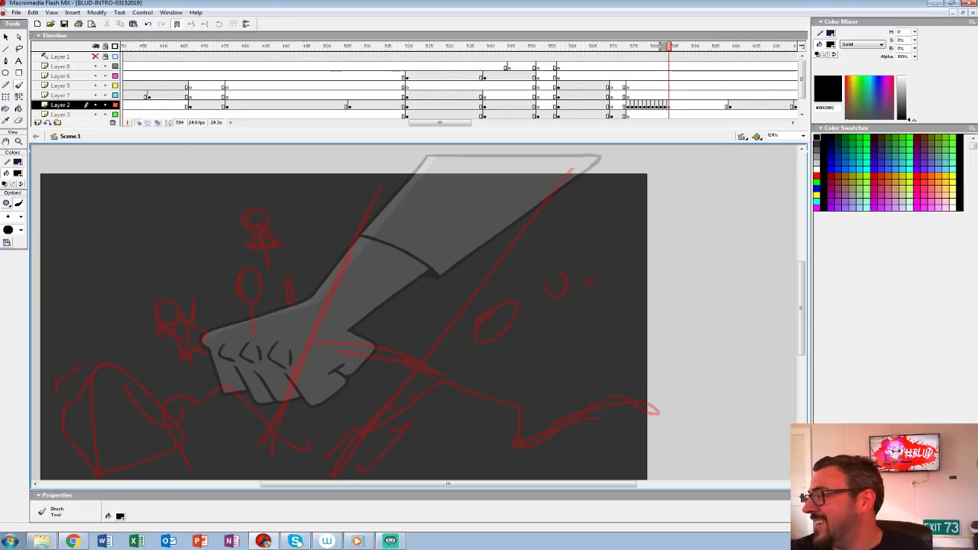
scroll(344, 314, down, 3)
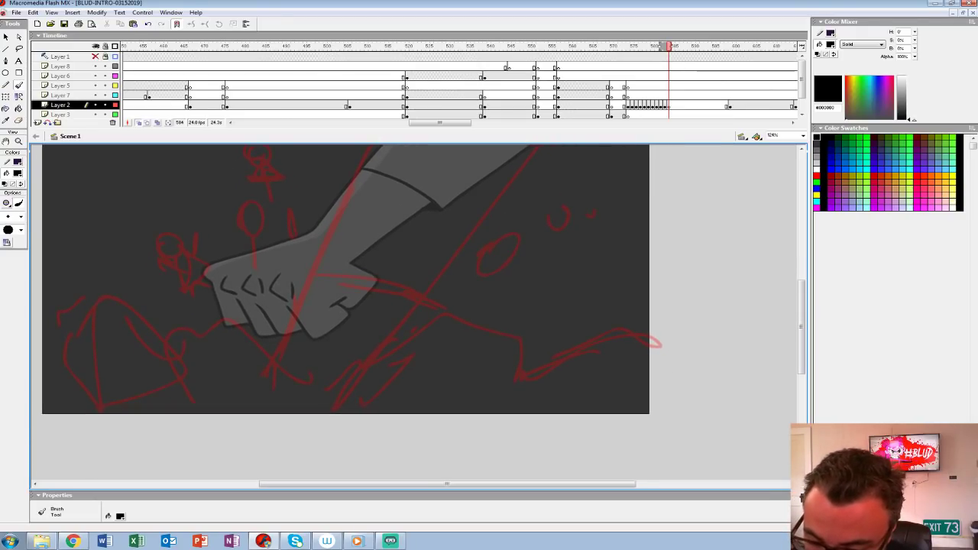
Step: Set the Brush to Paint Normal mode at the third-smallest size
click(6, 203)
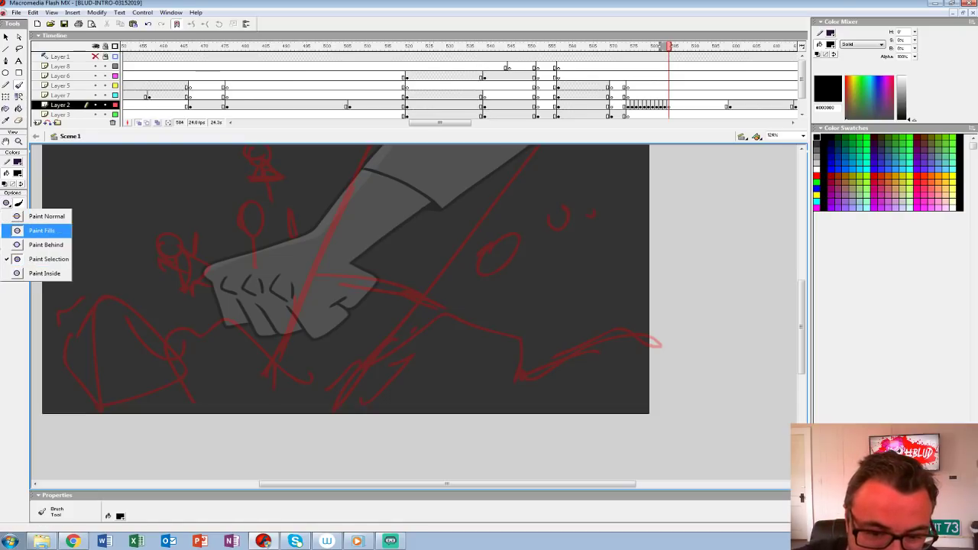
click(30, 229)
click(14, 217)
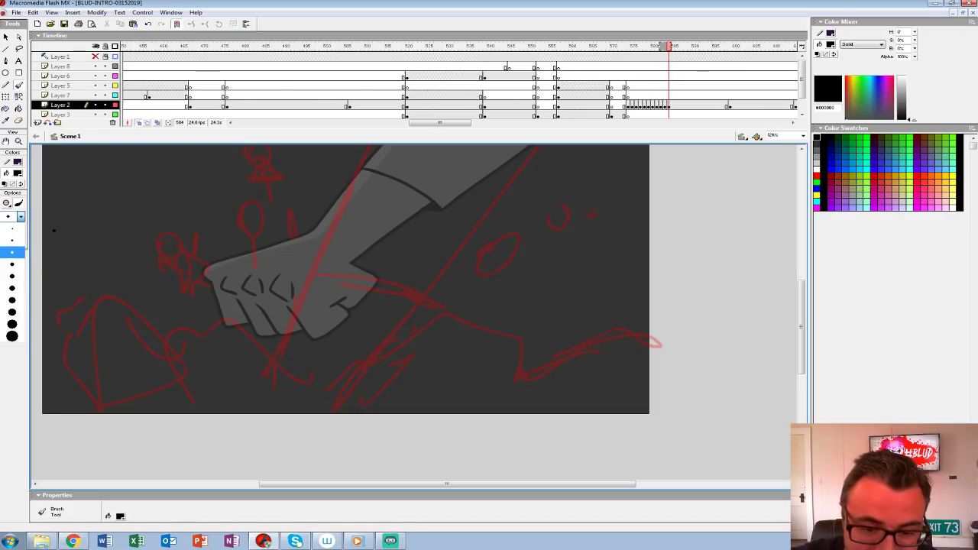
click(11, 252)
click(7, 203)
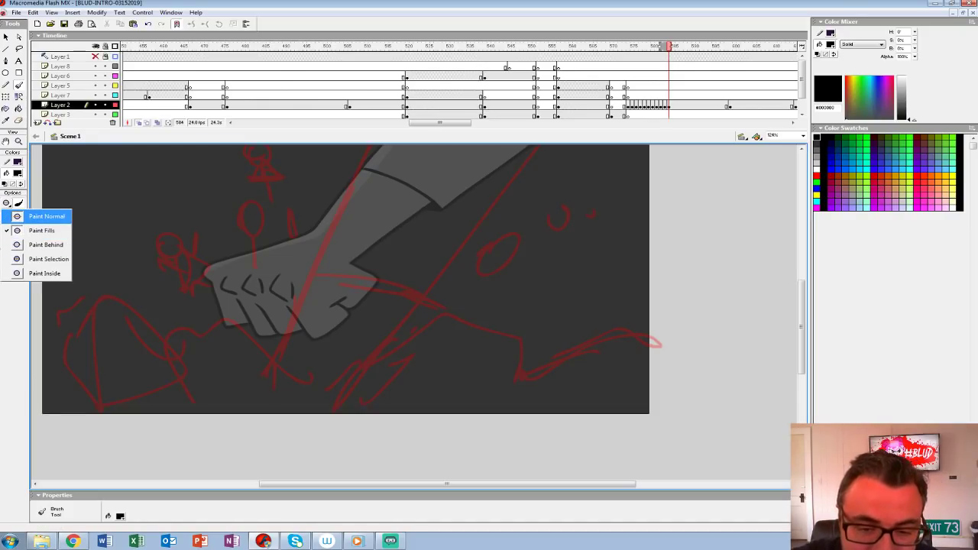
click(46, 216)
Step: Ink the large broken slab just right of the arm's base over the red sketch, including its inner edge lines
mouse_move(345, 428)
mouse_down()
mouse_move(350, 381)
mouse_move(437, 301)
mouse_up()
key(ctrl+z)
mouse_move(344, 432)
mouse_down()
mouse_move(357, 378)
mouse_move(428, 311)
mouse_move(454, 309)
mouse_move(532, 350)
mouse_move(504, 439)
mouse_up()
mouse_move(462, 314)
mouse_down()
mouse_move(345, 440)
mouse_move(361, 430)
mouse_up()
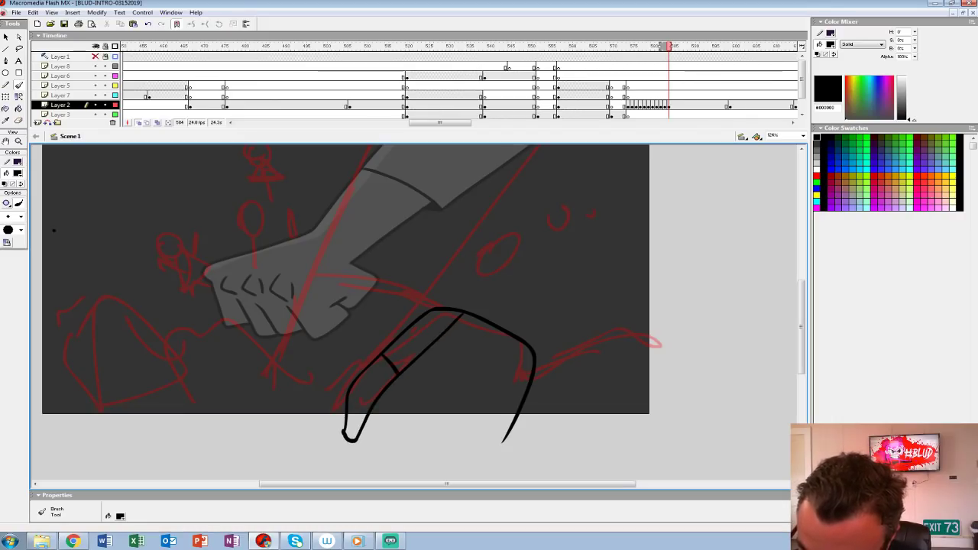
Step: Ink the faceted flying rock right of the arm and a small oval pebble above it, adding cracks to the slab below
mouse_move(469, 272)
mouse_down()
mouse_move(478, 296)
mouse_move(496, 256)
mouse_move(467, 272)
mouse_move(473, 284)
mouse_move(517, 247)
mouse_move(486, 244)
mouse_move(438, 326)
mouse_move(405, 343)
mouse_up()
key(ctrl+z)
key(space)
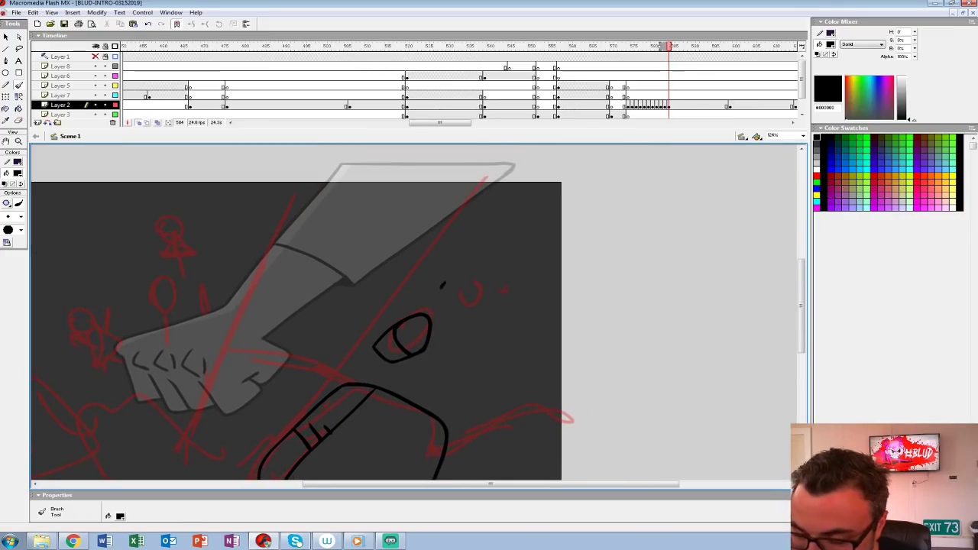
mouse_move(442, 285)
mouse_down()
mouse_move(449, 283)
mouse_move(417, 291)
mouse_up()
key(ctrl+z)
drag(447, 344, 450, 341)
key(ctrl+z)
key(ctrl+z)
mouse_move(424, 289)
mouse_down()
mouse_move(418, 294)
mouse_move(499, 258)
mouse_up()
Step: Ink the row of overlapping slabs left of the arm's base, with their edge lines and small cracks
key(space)
mouse_move(330, 444)
mouse_down()
mouse_move(326, 431)
mouse_move(203, 352)
mouse_move(222, 384)
mouse_move(312, 462)
mouse_move(327, 463)
mouse_up()
mouse_move(171, 357)
mouse_down()
mouse_move(148, 366)
mouse_move(192, 462)
mouse_up()
mouse_move(191, 375)
mouse_down()
mouse_move(300, 322)
mouse_move(311, 349)
mouse_move(340, 352)
mouse_up()
mouse_move(291, 326)
mouse_down()
mouse_move(257, 298)
mouse_move(228, 299)
mouse_move(334, 424)
mouse_up()
mouse_move(220, 298)
mouse_down()
mouse_move(187, 359)
mouse_move(254, 437)
mouse_up()
mouse_move(306, 344)
mouse_down()
mouse_move(151, 365)
mouse_move(148, 383)
mouse_up()
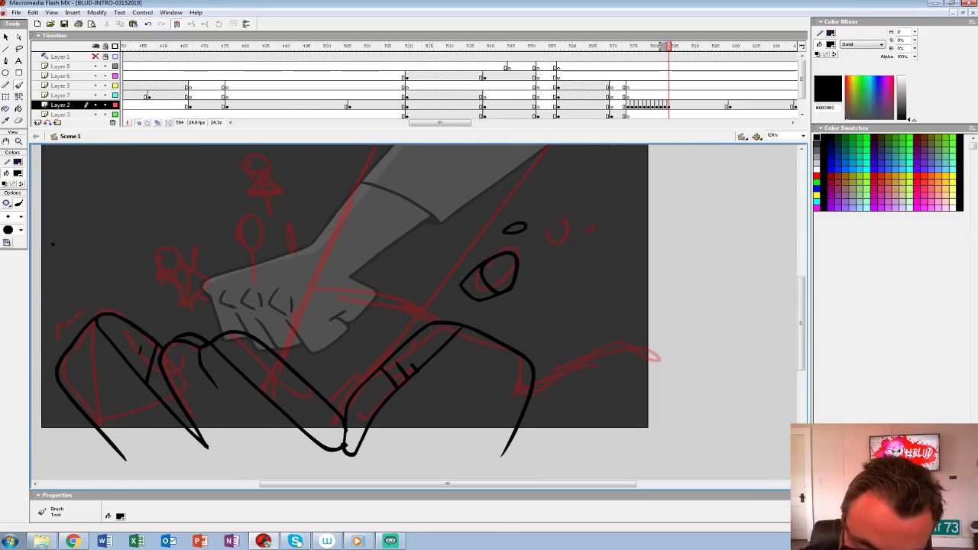
drag(268, 348, 257, 382)
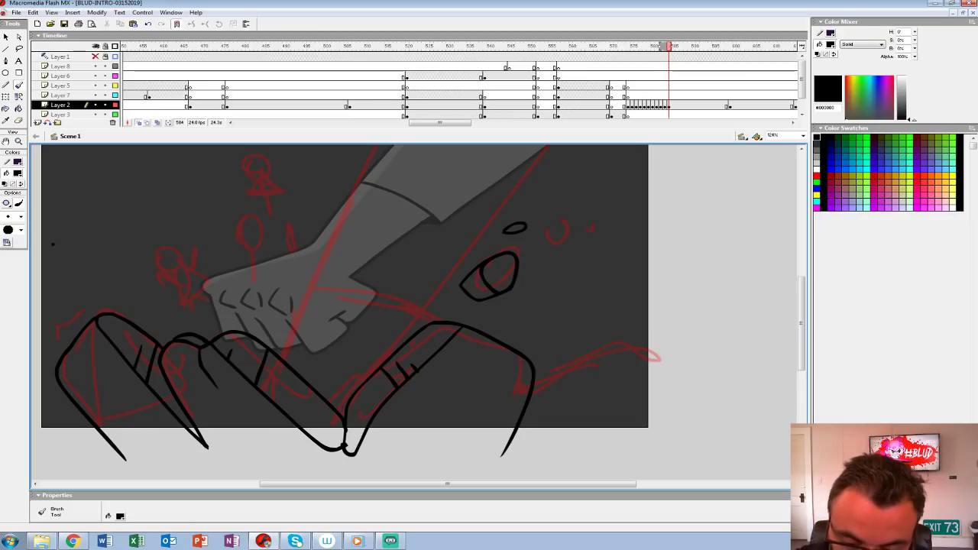
Step: Ink the rounded slab at the far right of the ground with its inner edge and a small crack
mouse_move(535, 390)
mouse_down()
mouse_move(501, 401)
mouse_move(403, 372)
mouse_move(449, 336)
mouse_move(544, 361)
mouse_up()
drag(500, 330, 372, 436)
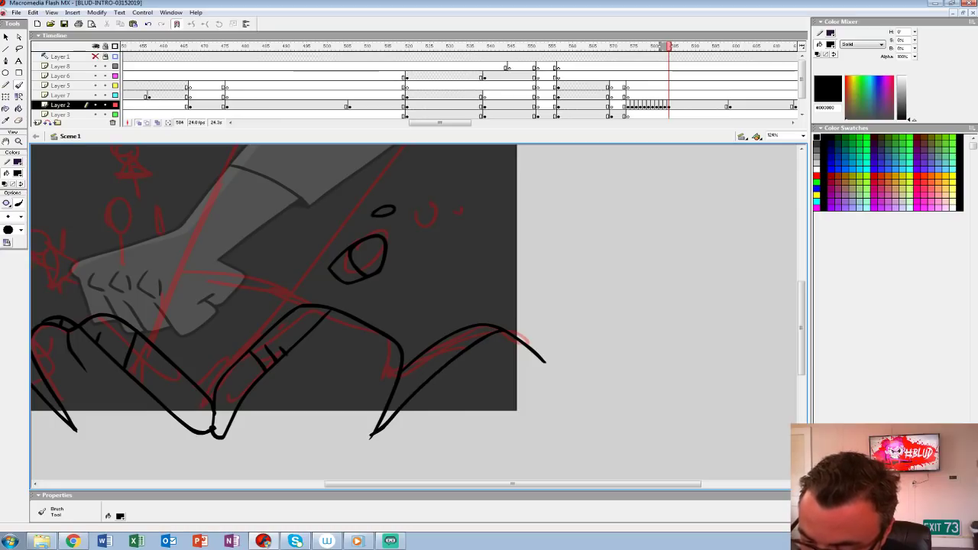
drag(423, 373, 422, 381)
mouse_move(423, 378)
mouse_down()
mouse_move(687, 395)
mouse_move(548, 463)
mouse_up()
Step: Ink both sides of the forearm plunging into the ground and the curved cuff line across it
mouse_move(388, 169)
mouse_down()
mouse_move(281, 416)
mouse_move(389, 170)
mouse_move(272, 422)
mouse_up()
key(ctrl+z)
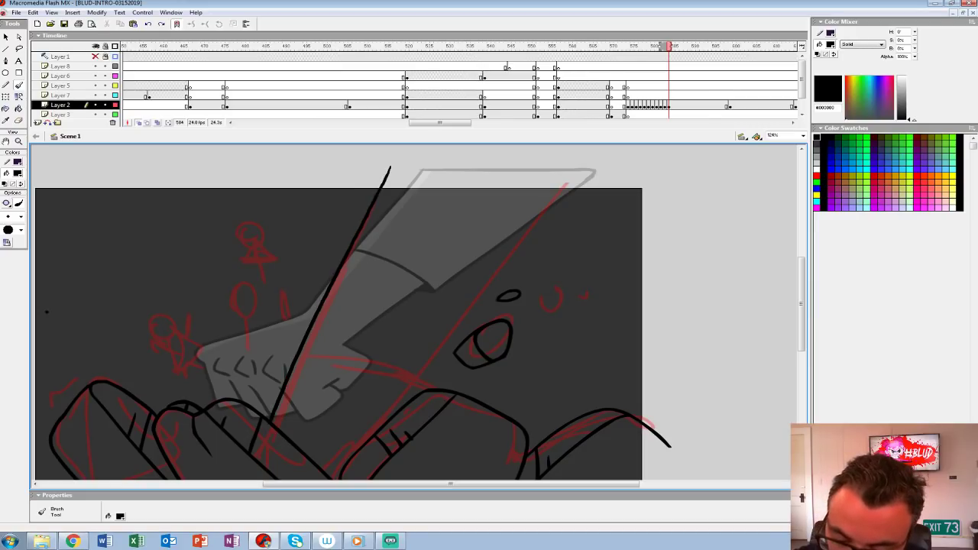
key(ctrl+z)
drag(388, 167, 275, 427)
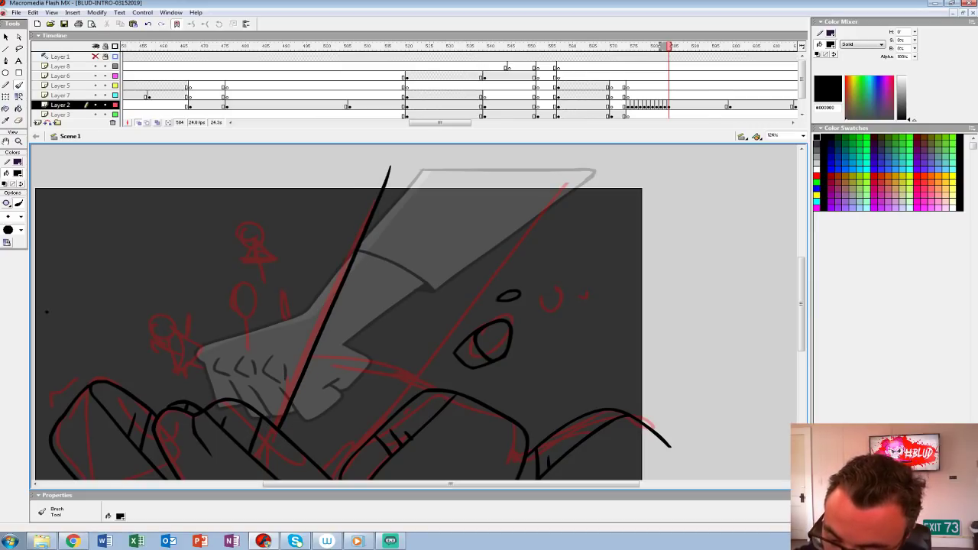
mouse_move(569, 169)
mouse_down()
mouse_move(473, 289)
mouse_move(408, 393)
mouse_move(380, 368)
mouse_move(311, 360)
mouse_up()
key(space)
drag(352, 290, 344, 323)
mouse_move(377, 202)
mouse_down()
mouse_move(563, 202)
mouse_move(639, 82)
mouse_up()
Step: Ink a tall slab at the far left of the ground, extending beyond the stage edge
key(space)
mouse_move(139, 311)
mouse_down()
mouse_move(95, 292)
mouse_move(84, 444)
mouse_up()
drag(103, 329, 132, 447)
key(space)
drag(116, 224, 140, 248)
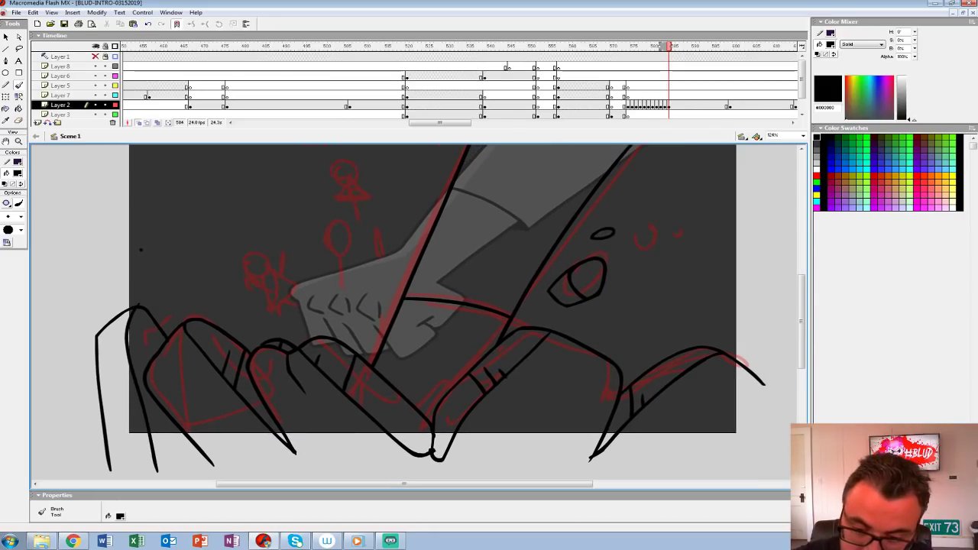
Step: Ink flying rocks and pebbles on both sides of the arm and close the arm's outline above the stage
mouse_move(181, 295)
mouse_down()
mouse_move(204, 276)
mouse_move(182, 281)
mouse_up()
mouse_move(226, 309)
mouse_down()
mouse_move(229, 300)
mouse_move(230, 367)
mouse_up()
key(space)
mouse_move(251, 269)
mouse_down()
mouse_move(286, 256)
mouse_move(53, 211)
mouse_up()
key(space)
mouse_move(495, 324)
mouse_down()
mouse_move(530, 299)
mouse_move(753, 345)
mouse_up()
key(space)
mouse_move(212, 333)
mouse_down()
mouse_move(246, 320)
mouse_move(229, 310)
mouse_move(229, 333)
mouse_up()
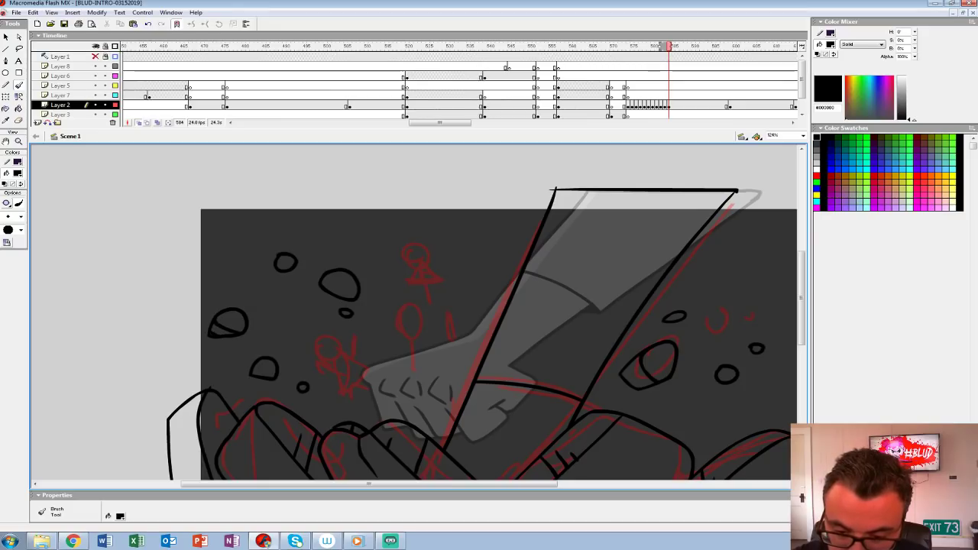
Step: Close the slab outlines with a base line below the stage and a vertical line at the far right
key(space)
mouse_move(303, 387)
mouse_down()
mouse_move(294, 261)
mouse_move(283, 259)
mouse_up()
mouse_move(151, 410)
mouse_down()
mouse_move(755, 409)
mouse_move(516, 429)
mouse_move(575, 430)
mouse_up()
key(space)
drag(579, 358, 577, 429)
key(space)
drag(382, 321, 557, 369)
Step: Turn off onion skinning and fill the gaps between the slabs with black using the Paint Bucket
click(139, 123)
key(k)
click(159, 457)
click(243, 409)
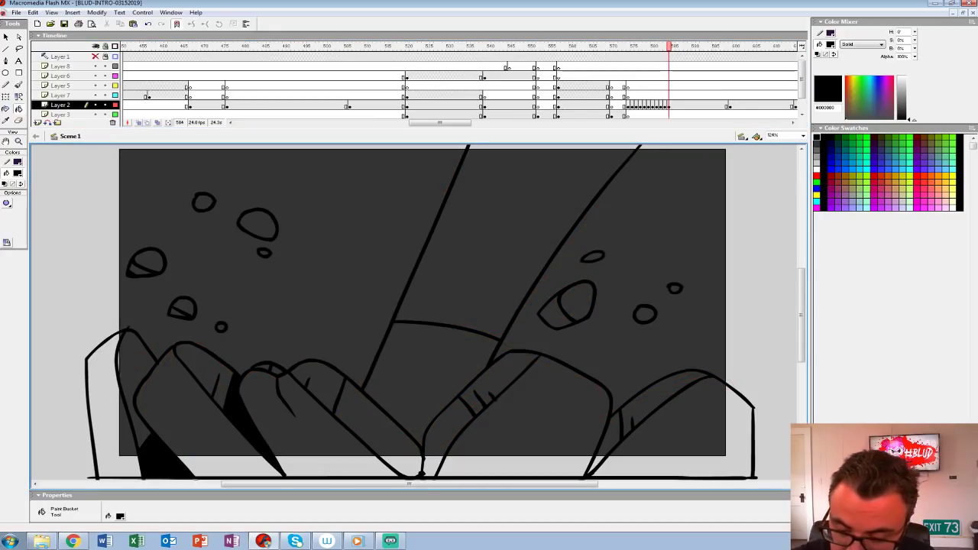
click(377, 426)
key(space)
drag(566, 382, 451, 367)
click(492, 421)
click(333, 420)
key(space)
Step: Add a white #FFFFFF highlight strip along the arm's left edge, both above and below the cuff line
drag(336, 382, 527, 405)
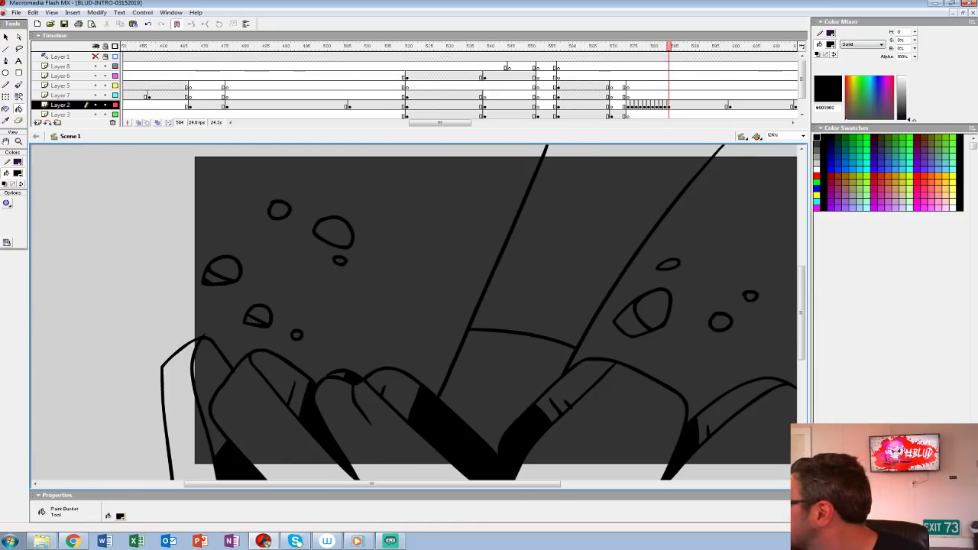
key(space)
drag(504, 306, 344, 353)
click(18, 174)
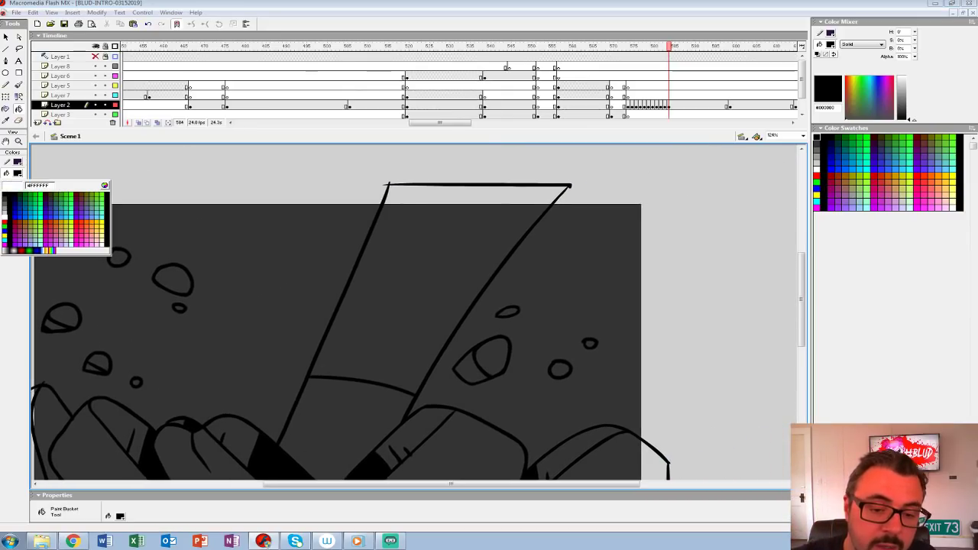
click(5, 220)
key(b)
key(space)
drag(459, 321, 452, 305)
drag(393, 166, 279, 434)
key(k)
click(293, 394)
click(336, 288)
Step: Sample light grey #CCCCCC from the earlier fist drawing and fill the arm with it on frame 584
key(space)
drag(352, 306, 420, 266)
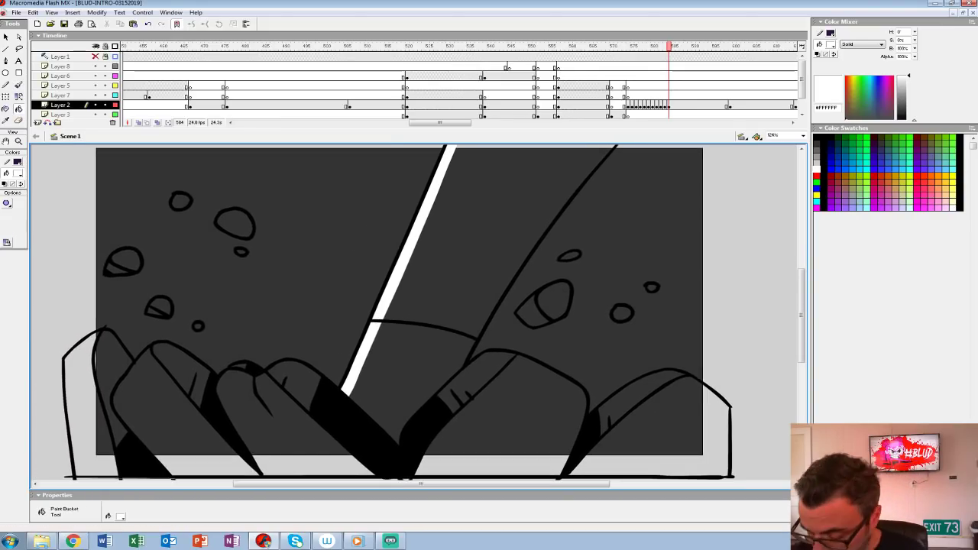
key(comma)
key(comma)
key(period)
key(period)
key(comma)
key(comma)
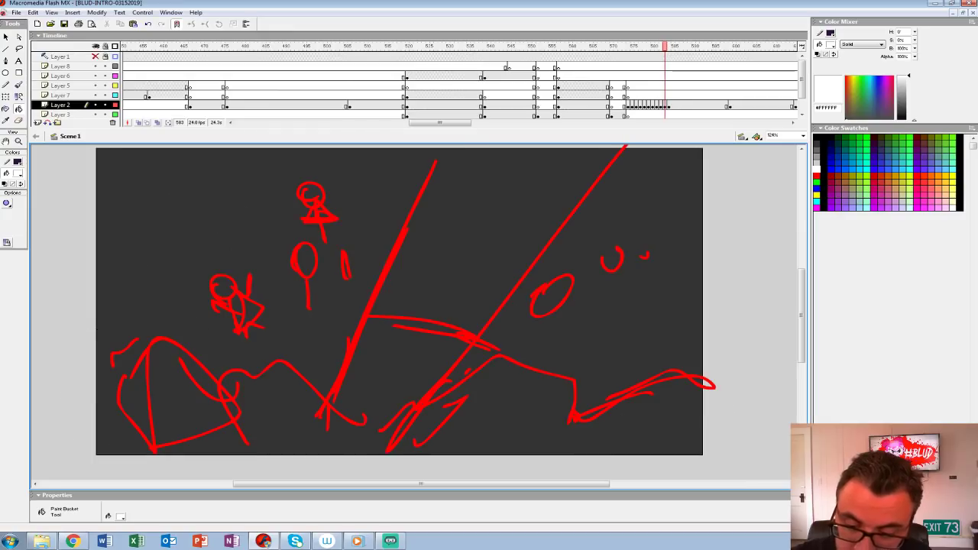
click(18, 174)
click(412, 267)
key(period)
key(period)
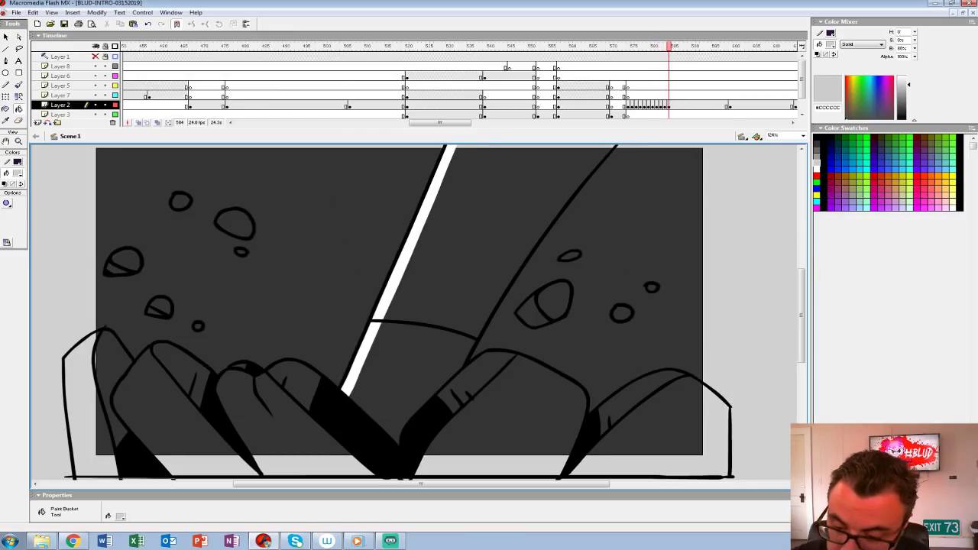
click(409, 363)
click(481, 245)
Step: Sample the dark grey #666666 rock colour from the shouting figure's shot on frame 543
key(space)
drag(481, 244, 445, 260)
key(comma)
key(comma)
key(comma)
key(comma)
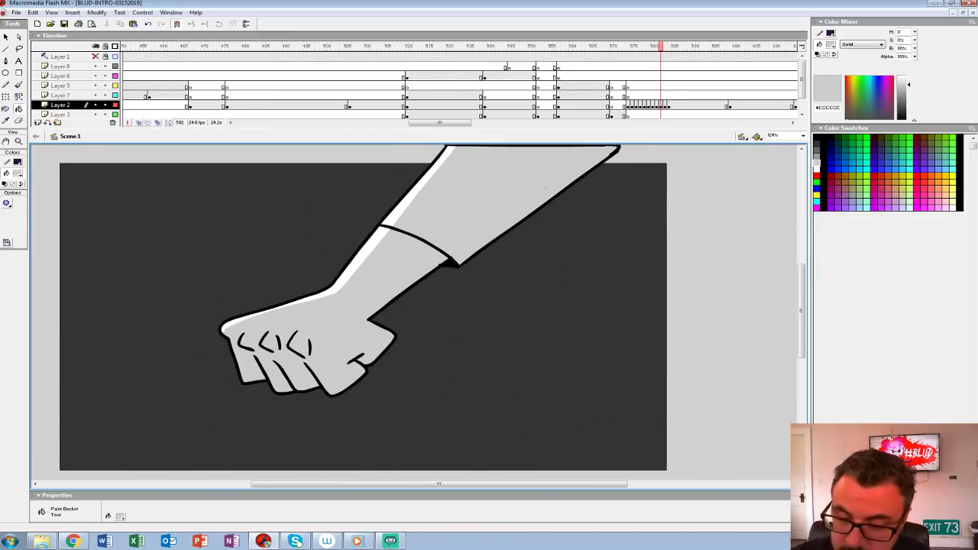
click(578, 104)
key(comma)
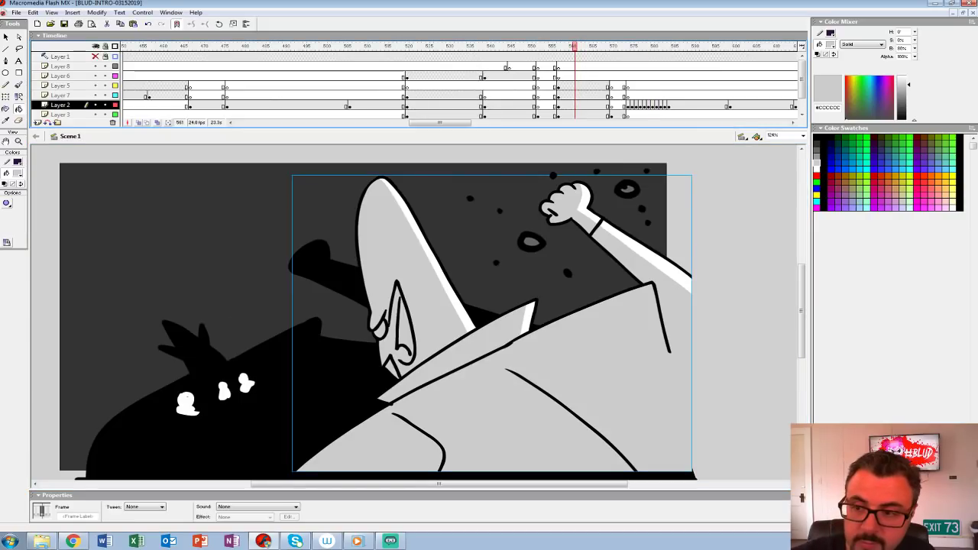
click(501, 105)
click(19, 173)
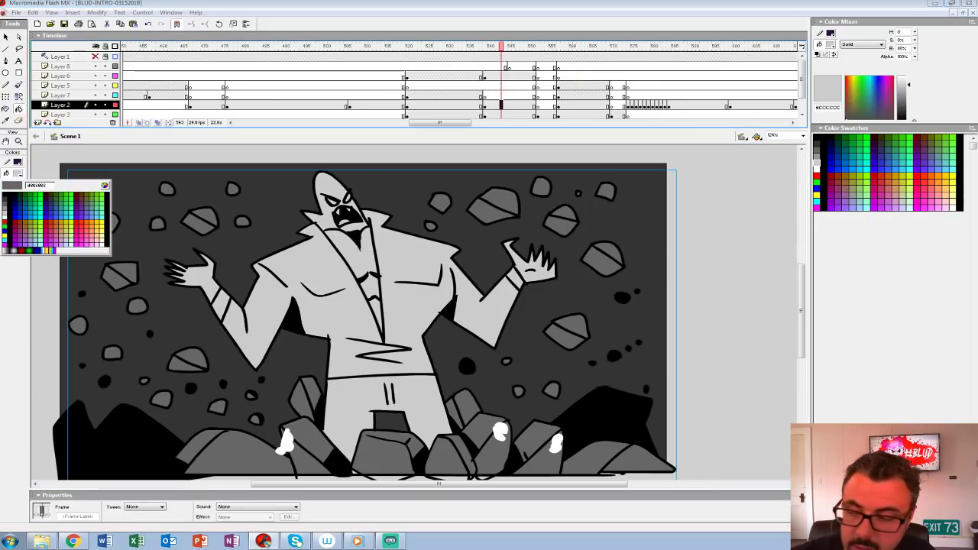
click(5, 207)
Step: Fill the slabs and flying rocks right of the arm with the dark grey rock colour
click(672, 104)
click(481, 427)
click(447, 390)
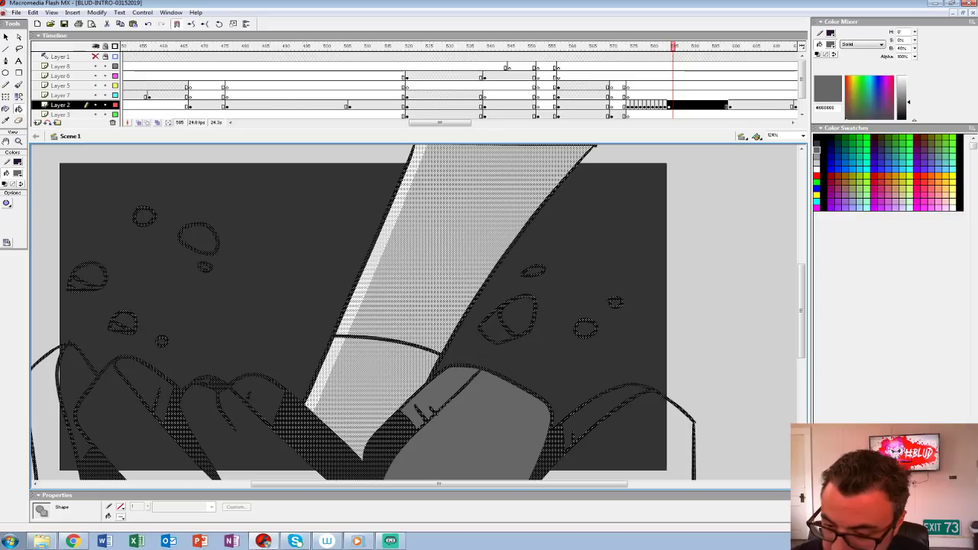
click(496, 328)
click(518, 315)
click(611, 427)
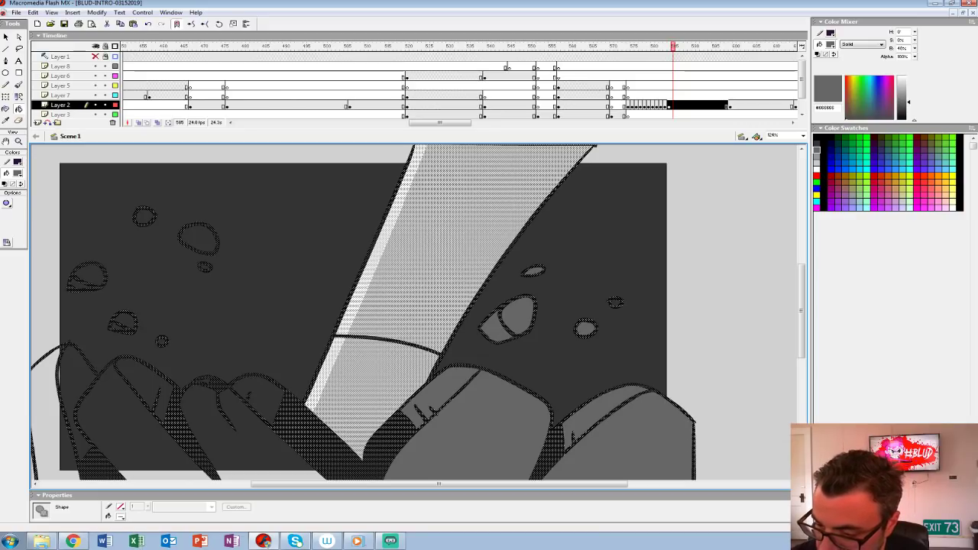
Step: Fill the slabs left of the arm with the dark grey rock colour
click(258, 394)
click(237, 443)
click(149, 383)
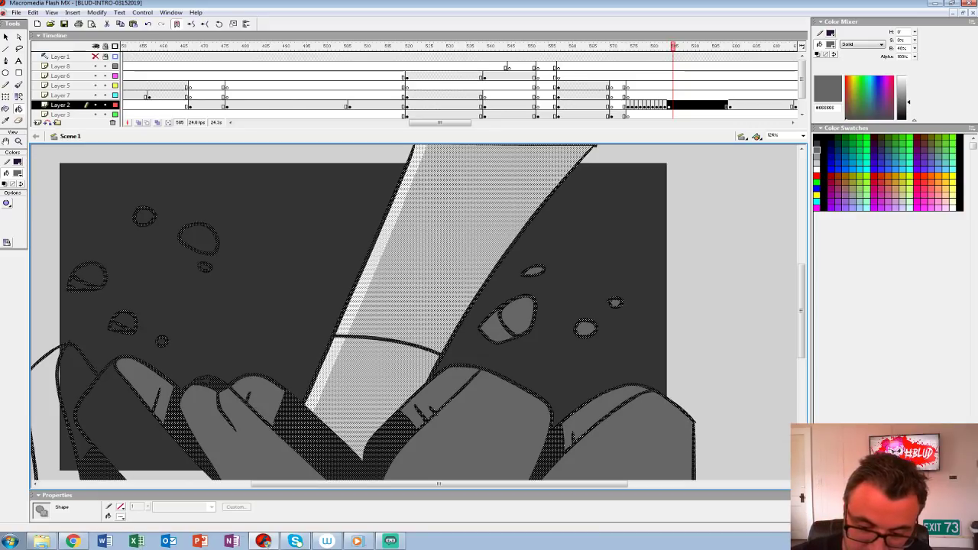
click(122, 424)
click(204, 381)
click(61, 413)
Step: Fill the flying rocks left of the arm with the same dark grey
click(122, 322)
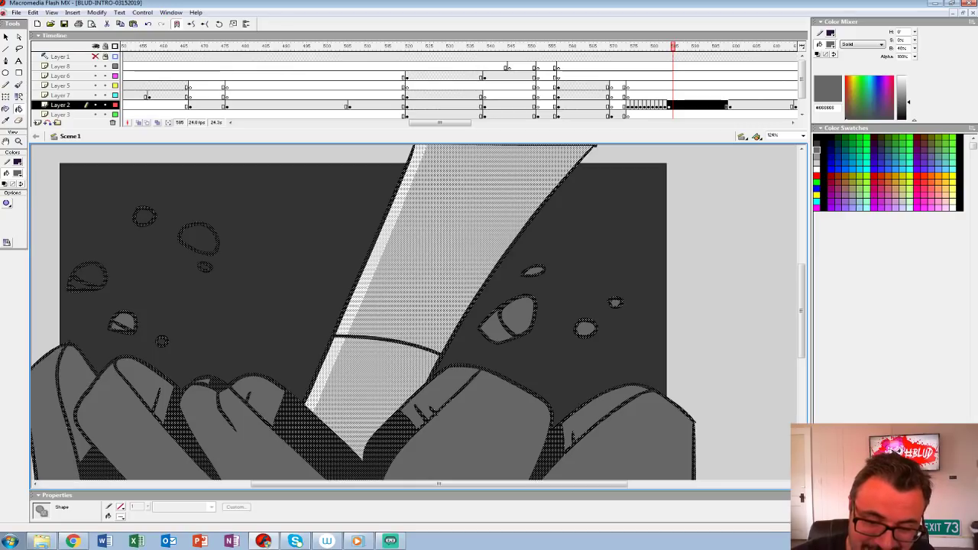
click(86, 278)
click(145, 216)
click(199, 239)
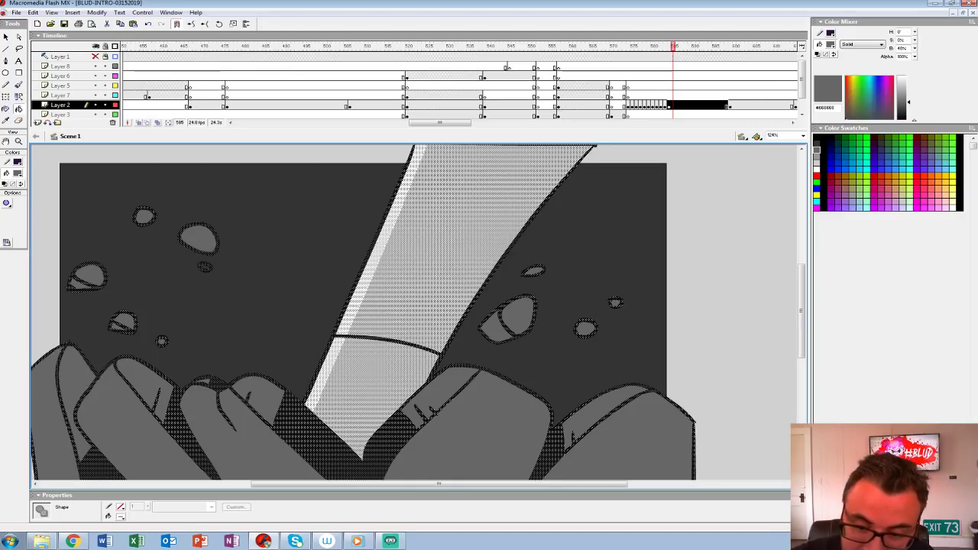
Step: Group all of the artwork on frame 584 of Layer 2
click(669, 106)
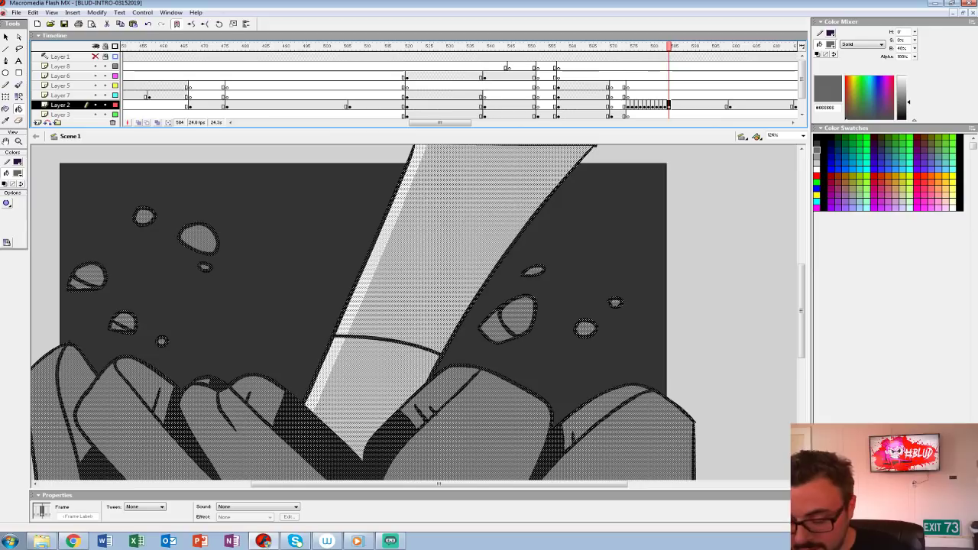
key(ctrl+g)
key(ctrl+1)
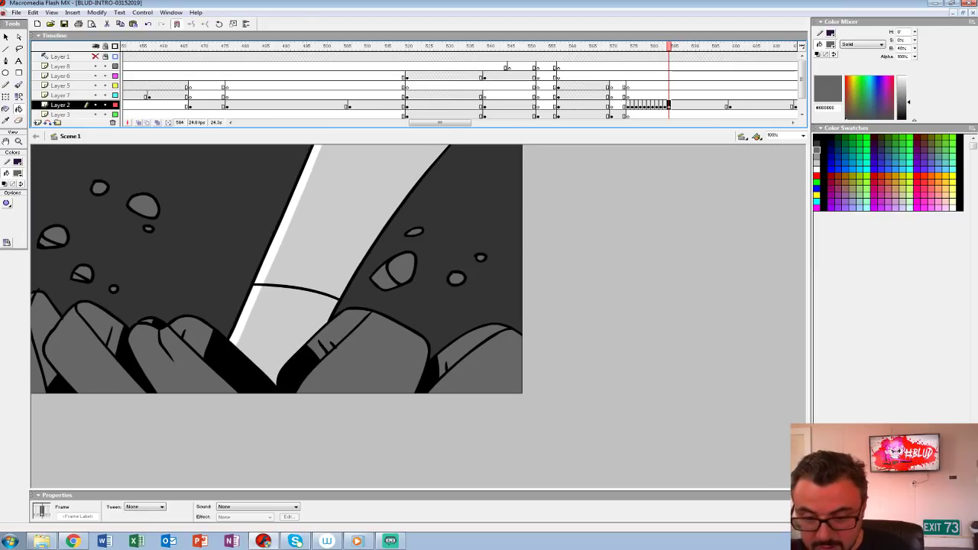
Step: Insert a blank keyframe at frame 584 of Layer 3 and set the Brush to black #000000
click(668, 115)
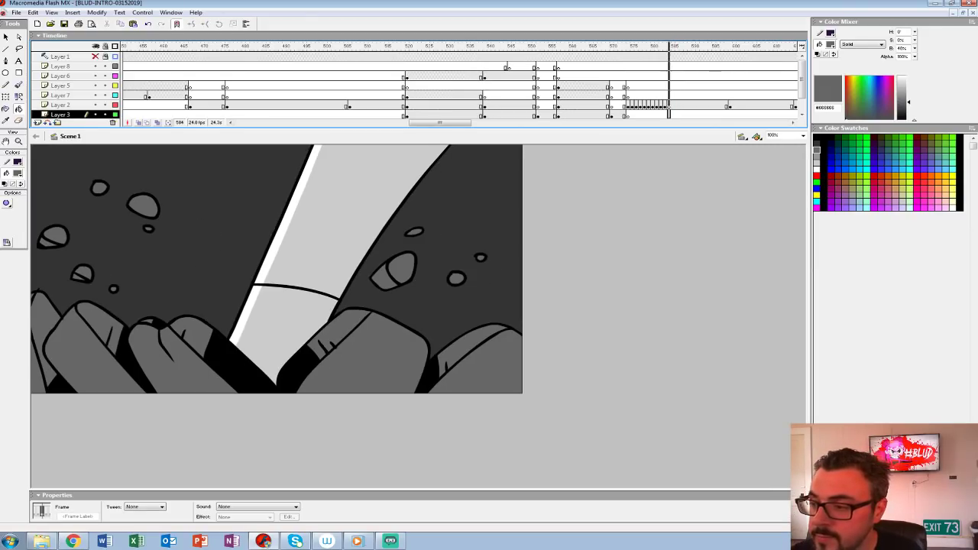
click(17, 173)
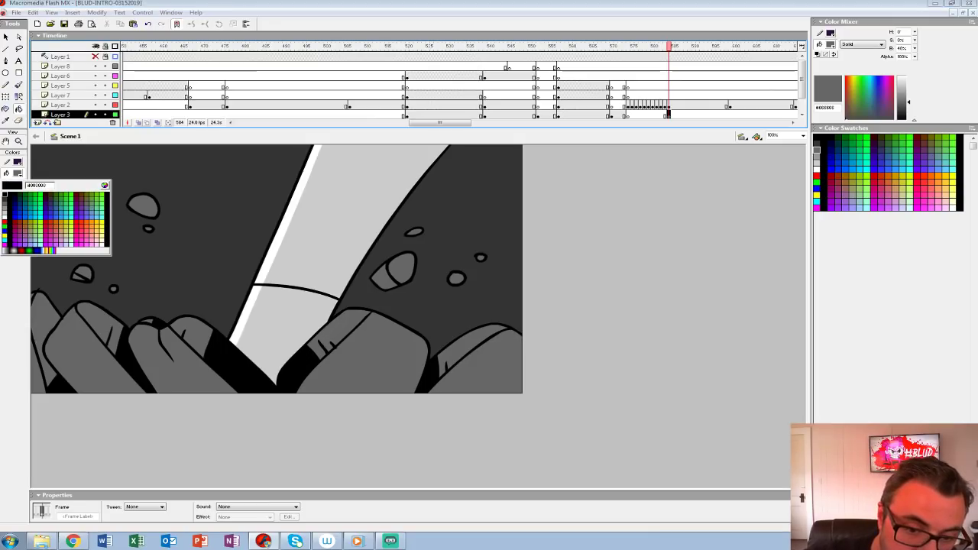
click(5, 196)
key(b)
Step: Ink jagged background spikes behind the slabs on both sides of the arm, with small debris specks on the left
mouse_move(178, 341)
mouse_down()
mouse_move(205, 215)
mouse_move(236, 309)
mouse_move(270, 326)
mouse_move(181, 232)
mouse_move(191, 297)
mouse_move(173, 353)
mouse_up()
key(ctrl+z)
drag(254, 322, 196, 386)
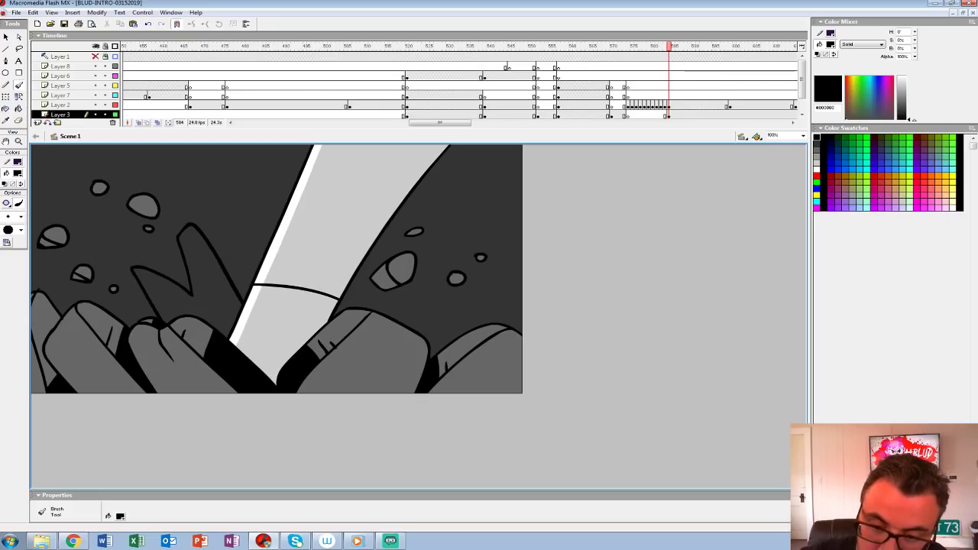
mouse_move(158, 353)
mouse_down()
mouse_move(142, 329)
mouse_move(167, 364)
mouse_up()
drag(204, 204, 202, 211)
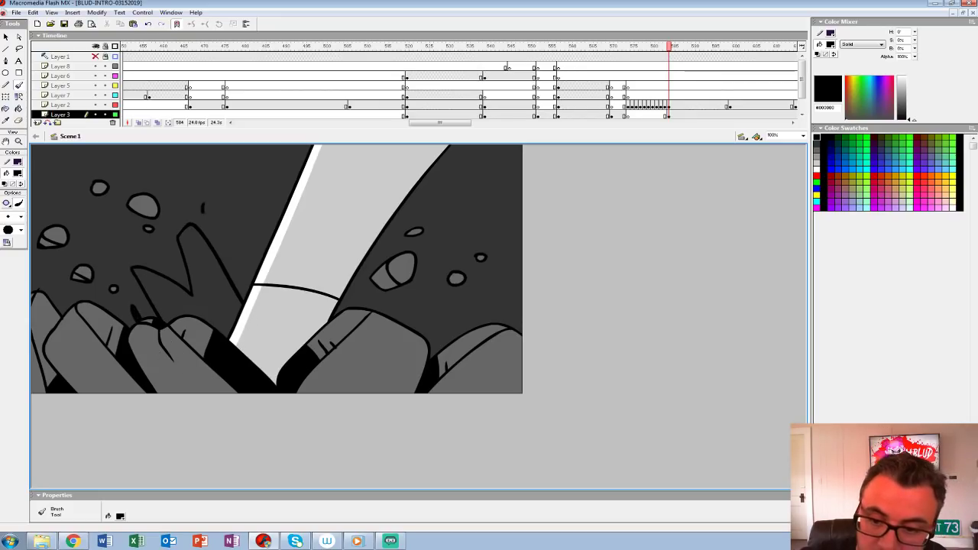
drag(312, 334, 460, 312)
key(ctrl+z)
mouse_move(317, 355)
mouse_down()
mouse_move(504, 305)
mouse_move(467, 371)
mouse_move(318, 363)
mouse_up()
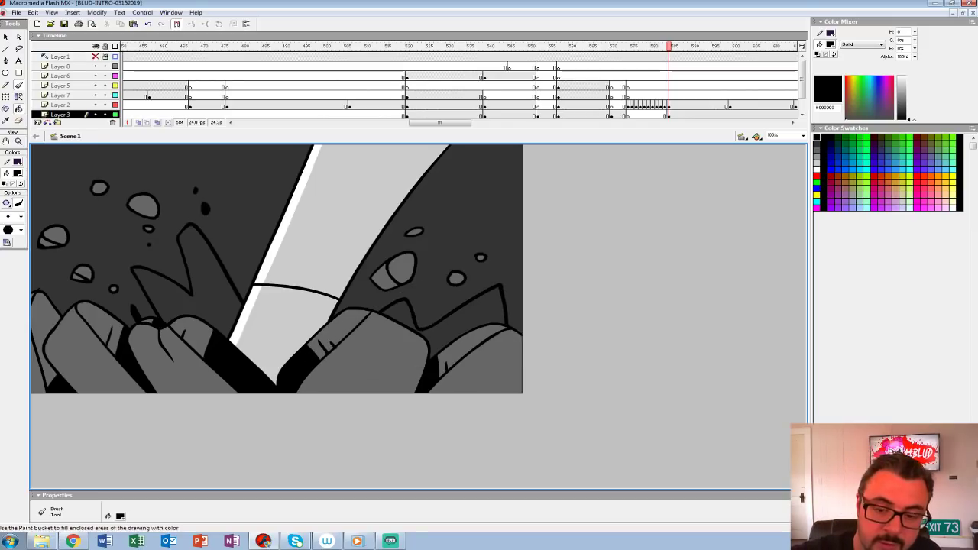
Step: Fill the jagged background spikes on both sides of the arm with solid black
key(k)
click(204, 271)
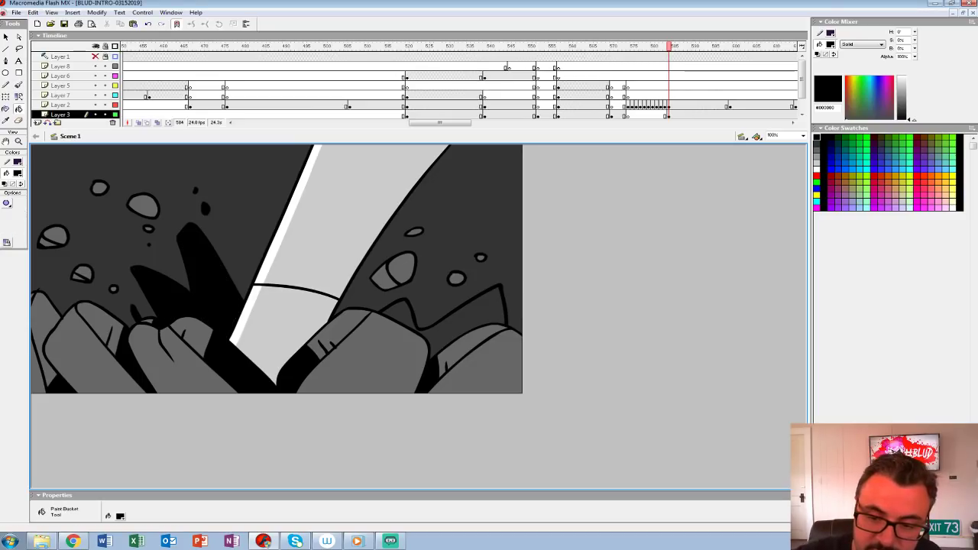
click(468, 323)
key(b)
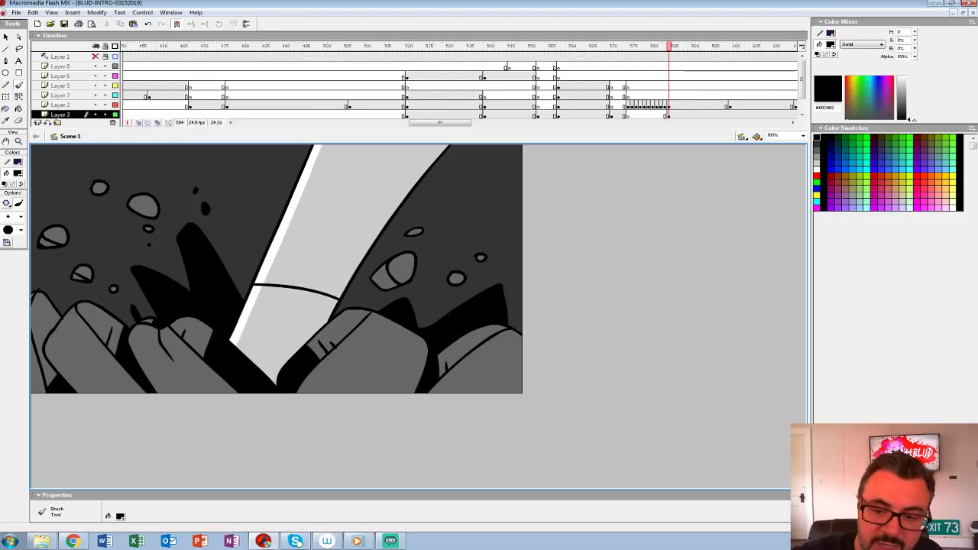
drag(246, 328, 242, 220)
key(ctrl+z)
mouse_move(244, 314)
mouse_down()
mouse_move(234, 191)
mouse_move(255, 207)
mouse_up()
drag(246, 353, 260, 195)
drag(244, 298, 244, 175)
key(ctrl+z)
key(ctrl+z)
key(ctrl+z)
key(ctrl+z)
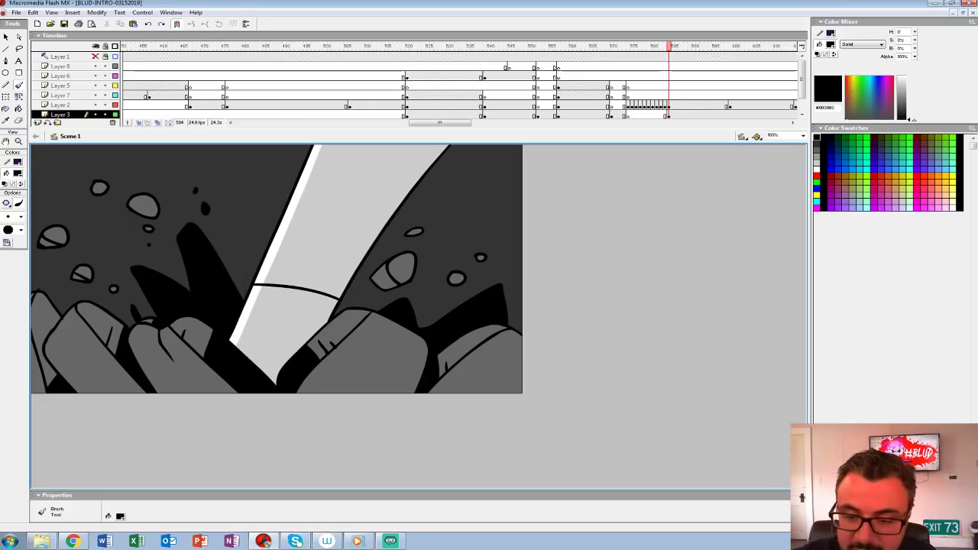
Step: Ink and fill two more black spikes beside the arm, one on each side, and dot extra debris specks in the background
mouse_move(237, 284)
mouse_down()
mouse_move(255, 235)
mouse_move(247, 344)
mouse_move(235, 249)
mouse_up()
click(19, 109)
click(244, 262)
key(b)
mouse_move(351, 292)
mouse_down()
mouse_move(363, 328)
mouse_move(306, 333)
mouse_up()
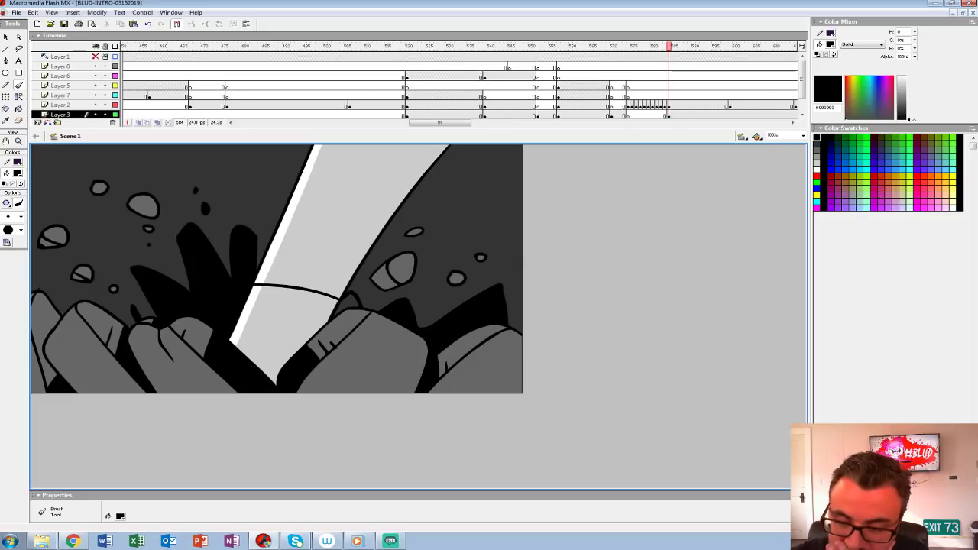
key(k)
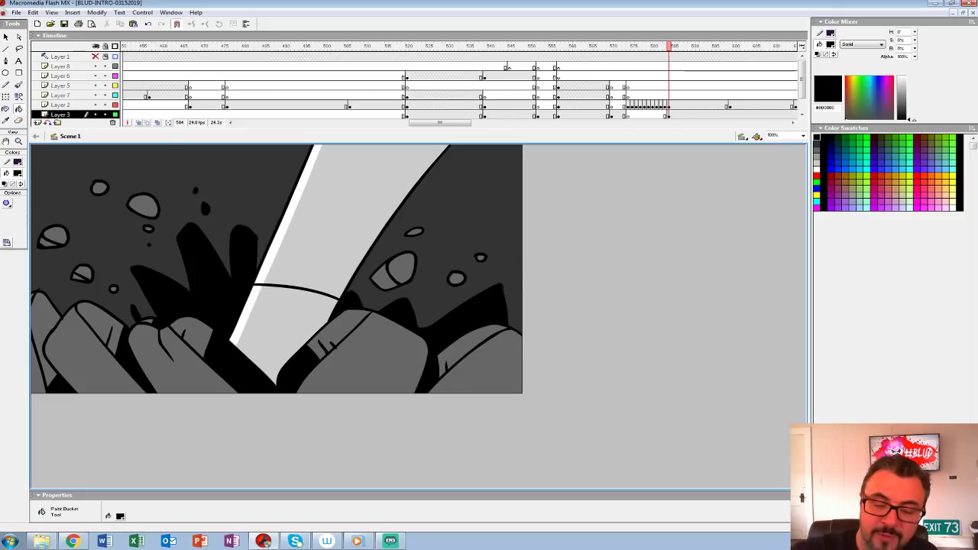
key(b)
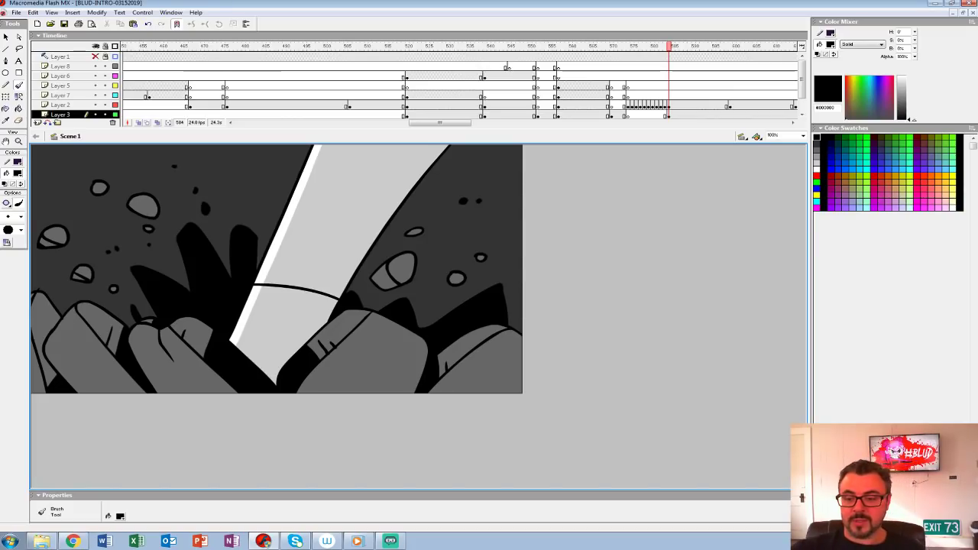
Step: Move the Layer 3 spikes keyframe one frame earlier to frame 583 and play back the smash from frame 574
click(628, 86)
key(Return)
click(628, 96)
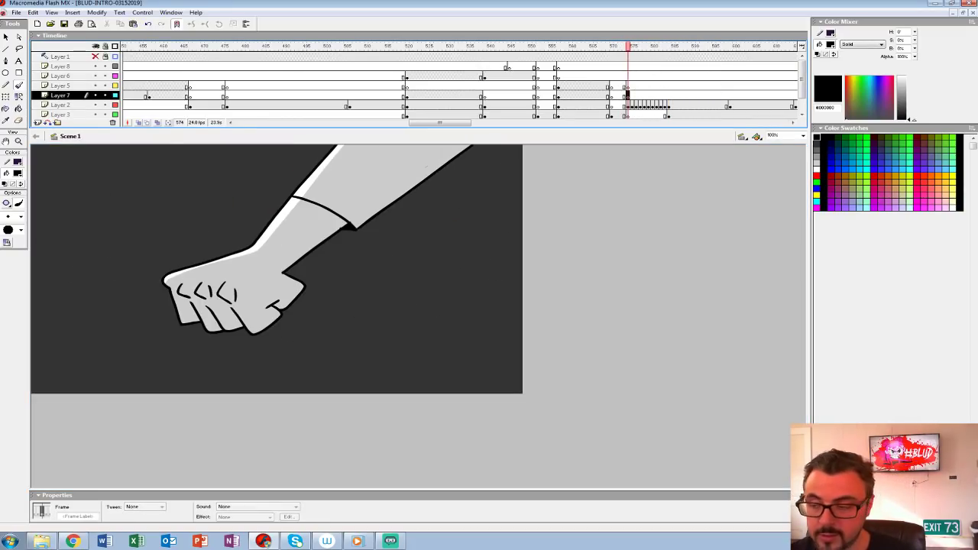
key(Return)
click(669, 116)
drag(669, 116, 664, 115)
click(628, 96)
key(Return)
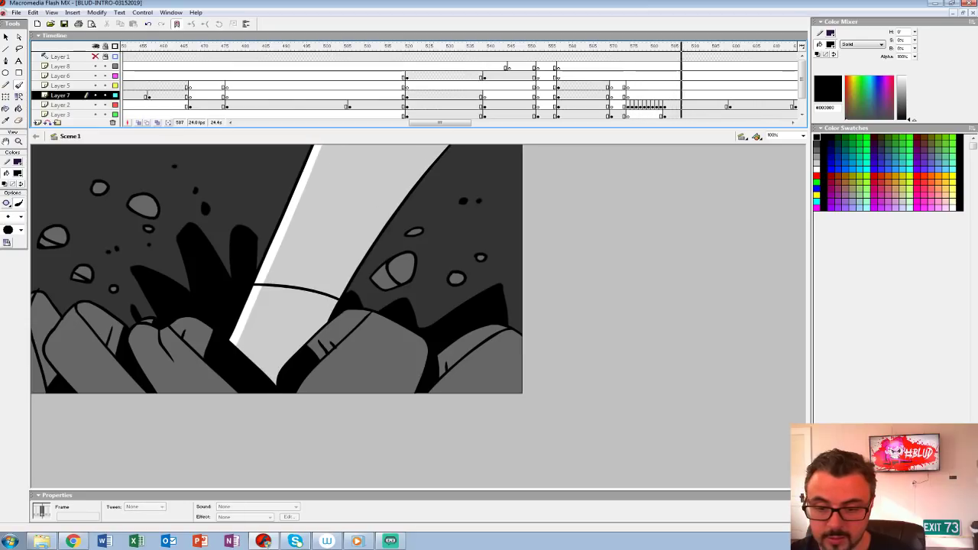
Step: Group the spikes on frame 583 of Layer 3 and insert keyframes on Layers 2 and 3 through frame 589
click(665, 116)
key(ctrl+g)
click(677, 116)
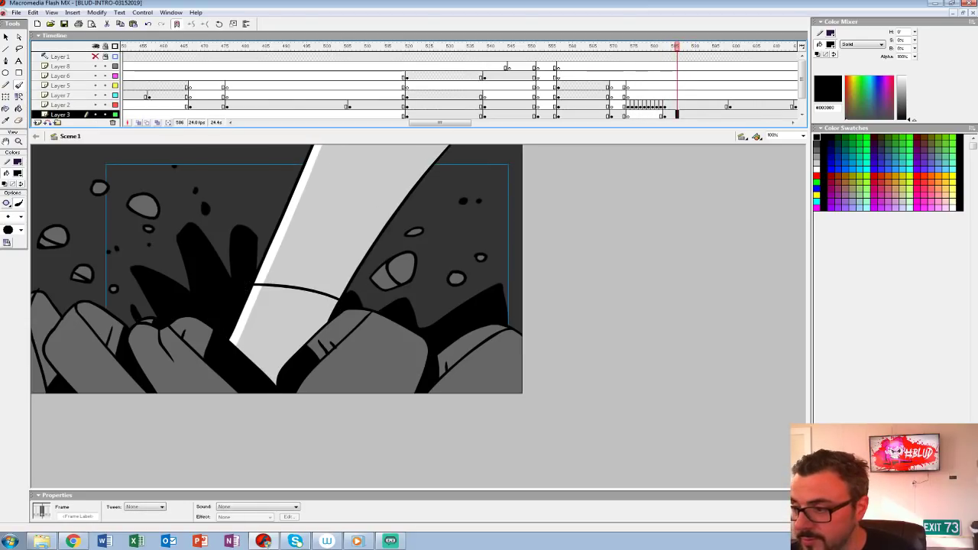
drag(677, 128, 665, 105)
key(F6)
click(698, 115)
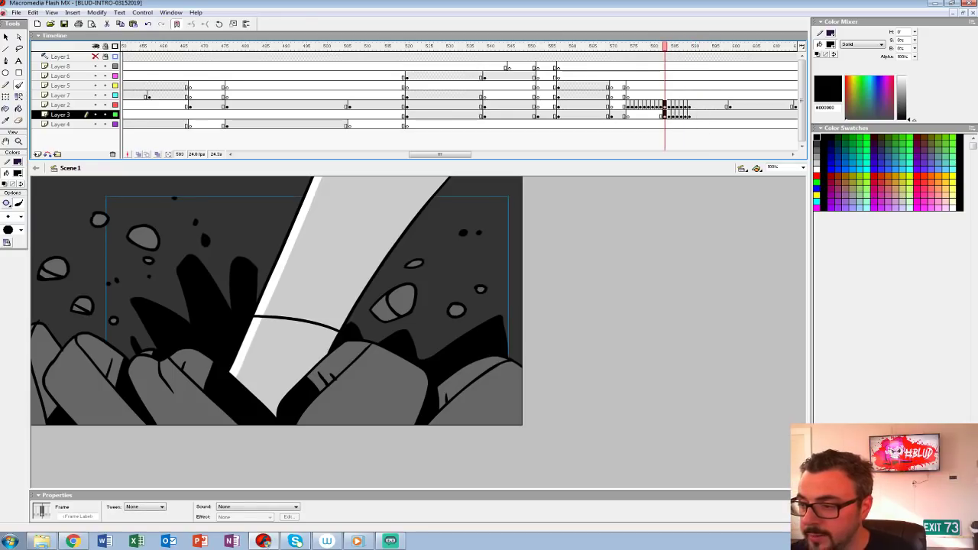
Step: Start the impact shake by nudging all smash artwork down on frame 583 and up on frame 584
drag(624, 47, 664, 46)
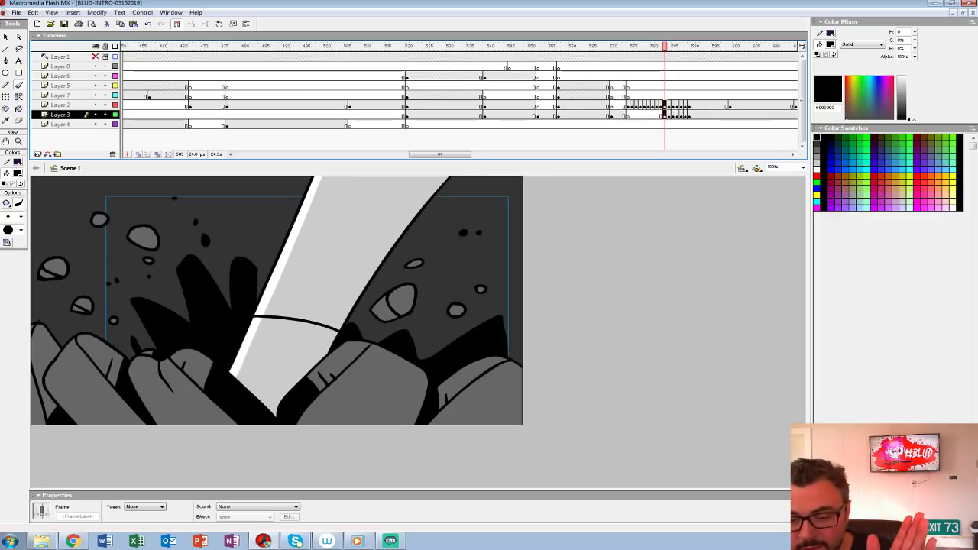
drag(644, 47, 665, 46)
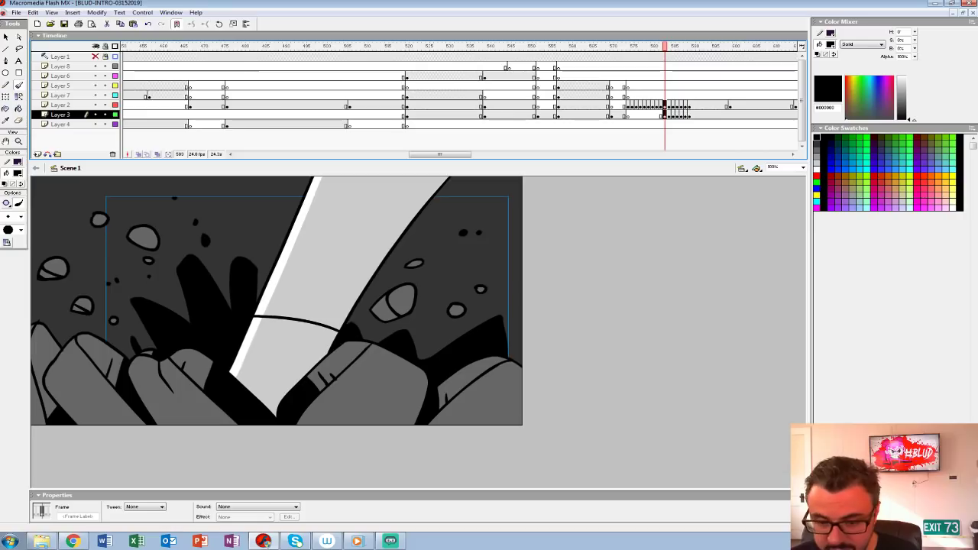
key(Down)
key(Down)
key(Down)
key(Down)
key(Down)
key(Down)
key(Down)
key(Down)
key(Down)
key(Down)
key(Down)
key(Down)
key(Down)
key(Down)
key(Down)
key(Down)
key(Down)
key(Down)
key(Down)
key(Down)
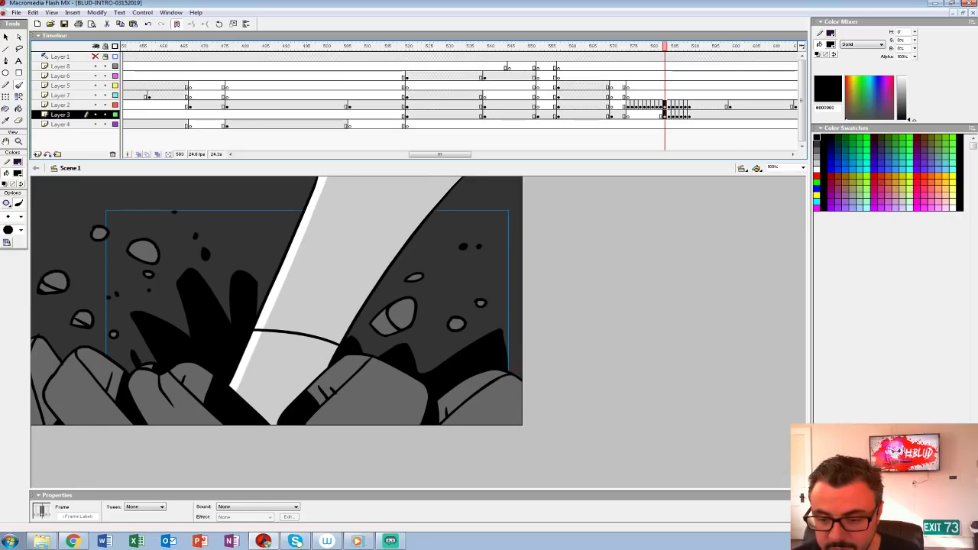
key(period)
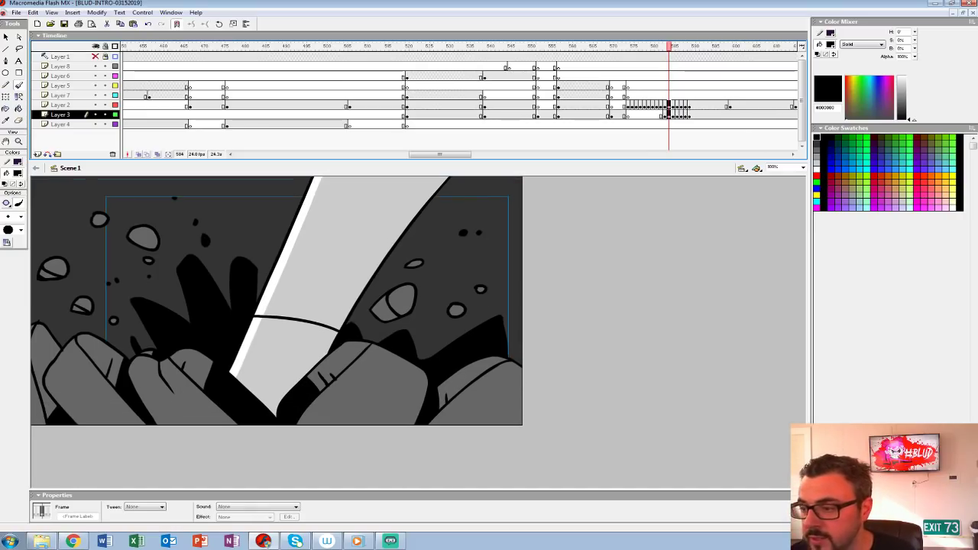
key(Up)
key(Up)
key(Up)
key(Up)
key(Up)
key(Up)
key(Up)
key(Up)
key(Up)
key(Up)
key(Up)
key(Up)
key(Up)
key(Up)
key(Up)
key(Up)
key(Up)
key(Up)
key(Up)
key(Up)
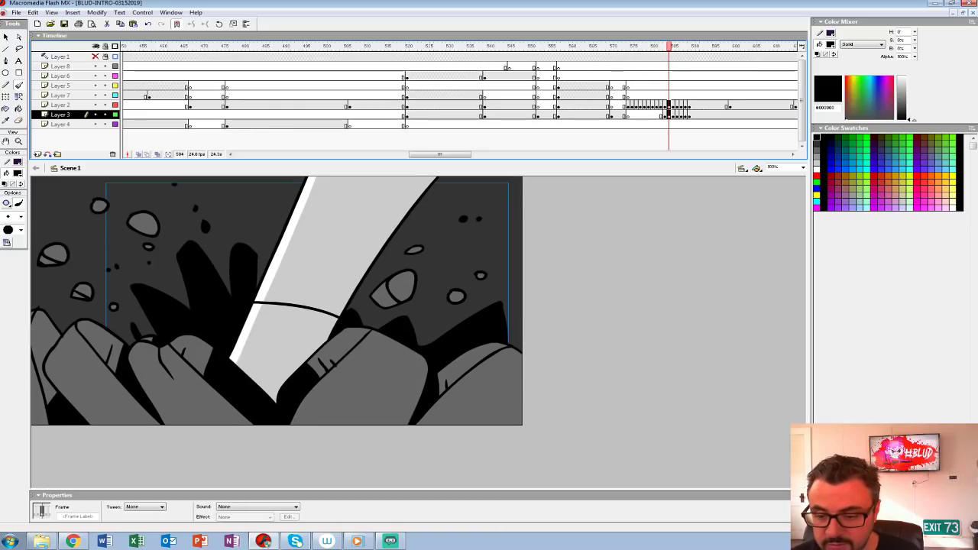
Step: Continue the shake with shrinking offsets, shifting the artwork down on frames 585 and 587 and up on frames 586 and 588
key(period)
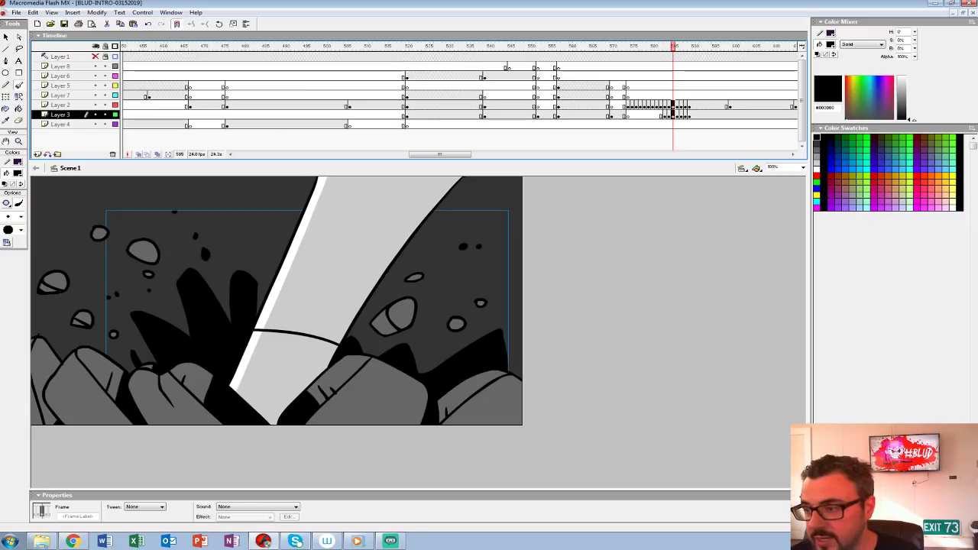
key(period)
key(Up)
key(Up)
key(Up)
key(Up)
key(Up)
key(Up)
key(Up)
key(Up)
key(Up)
key(Up)
key(Up)
key(Up)
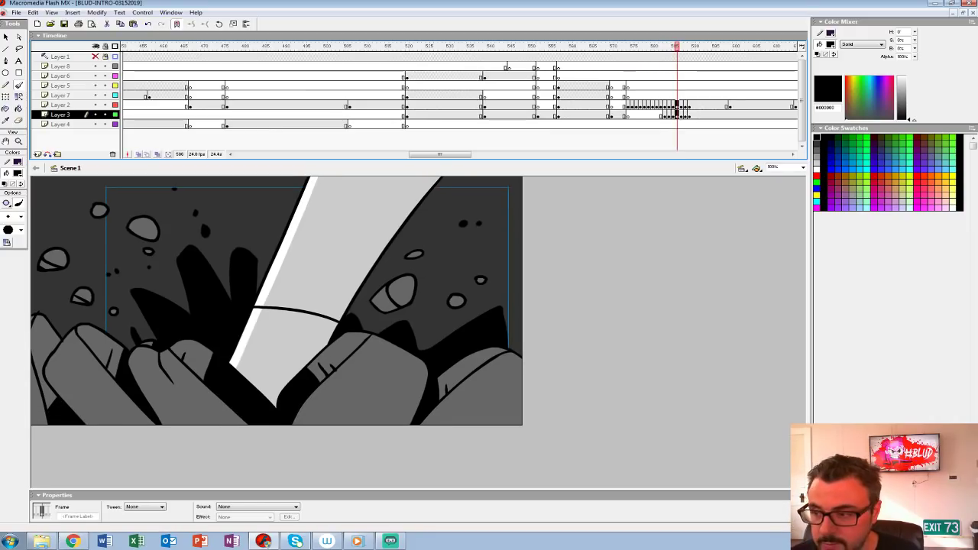
key(period)
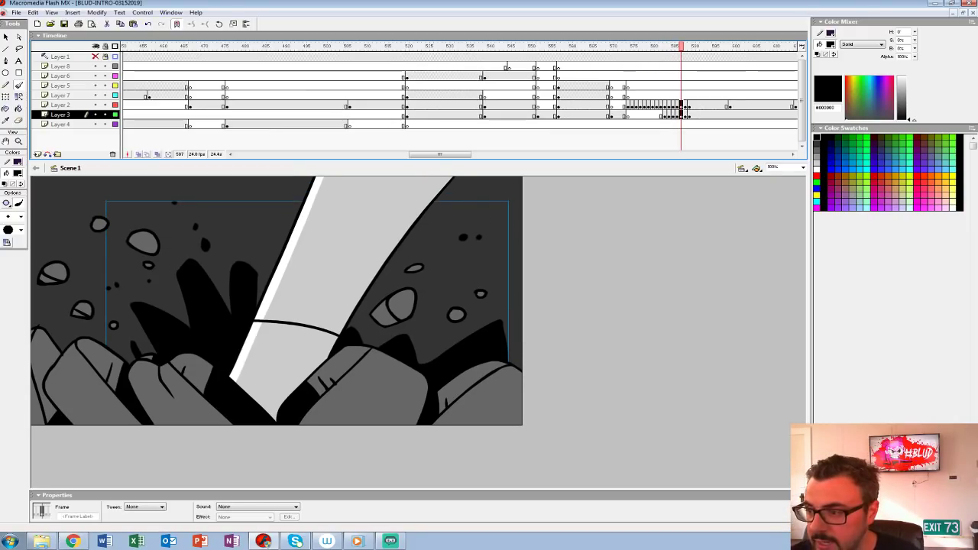
key(period)
key(ctrl+a)
key(shift+Up)
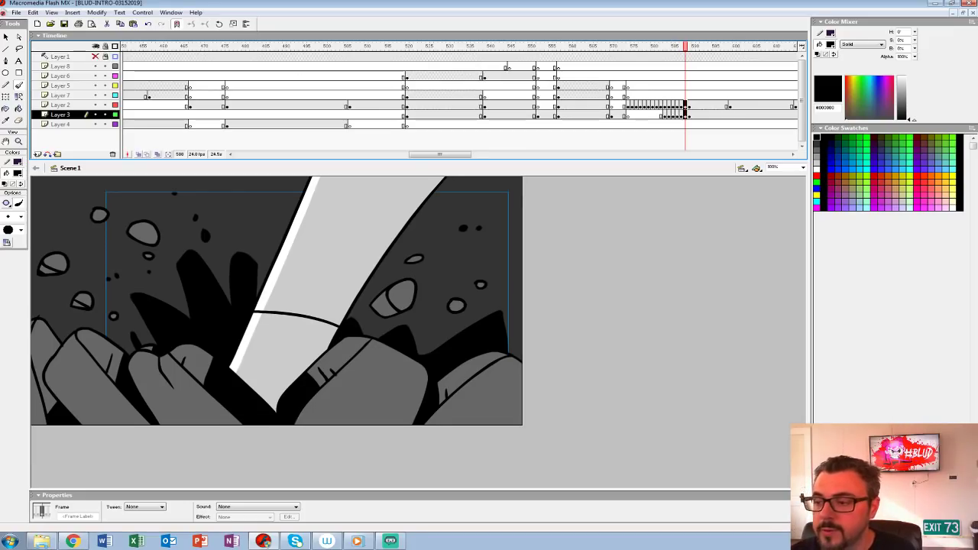
Step: Stretch the final shake keyframes on Layers 2 and 3 into two-frame holds and play back the smash
click(608, 86)
key(Return)
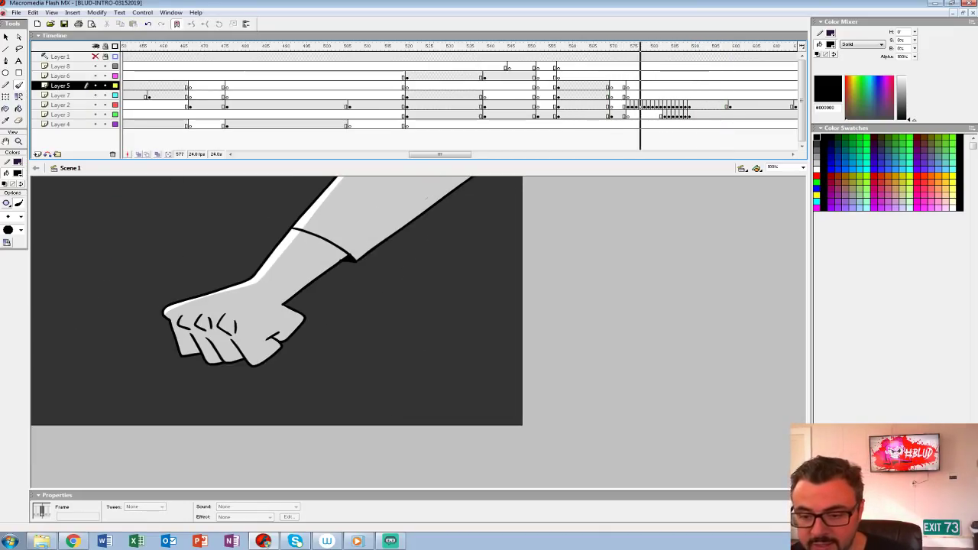
click(688, 113)
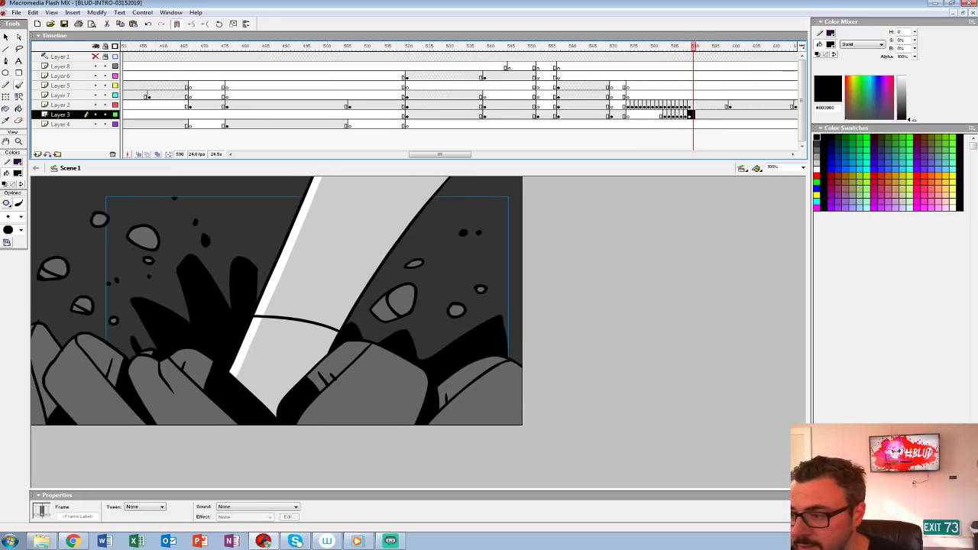
mouse_move(701, 106)
mouse_down()
mouse_move(693, 114)
mouse_move(682, 107)
mouse_move(701, 115)
mouse_up()
key(ctrl+alt+v)
click(628, 105)
key(Return)
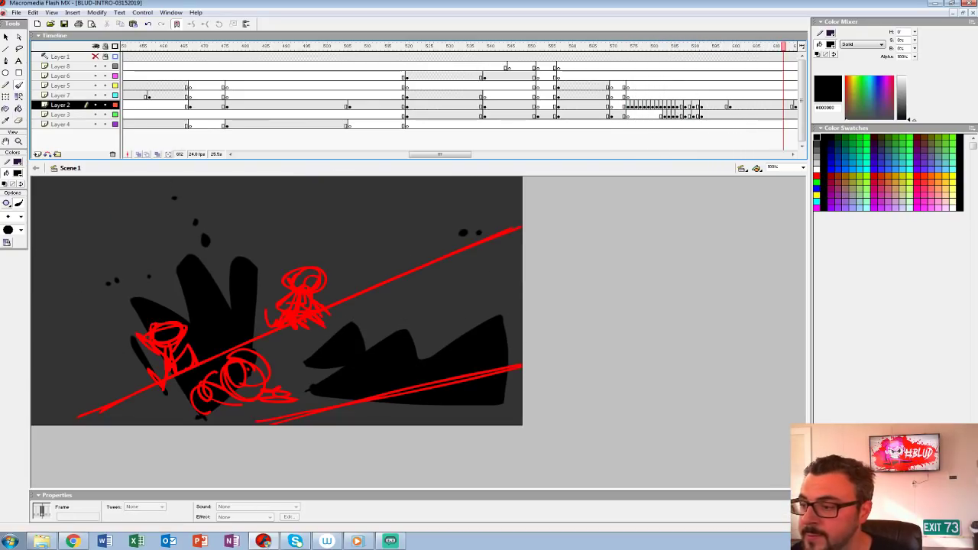
Step: Insert a blank keyframe at frame 599 of Layer 3 to end the spikes, and play back the intro shots
click(730, 114)
key(Delete)
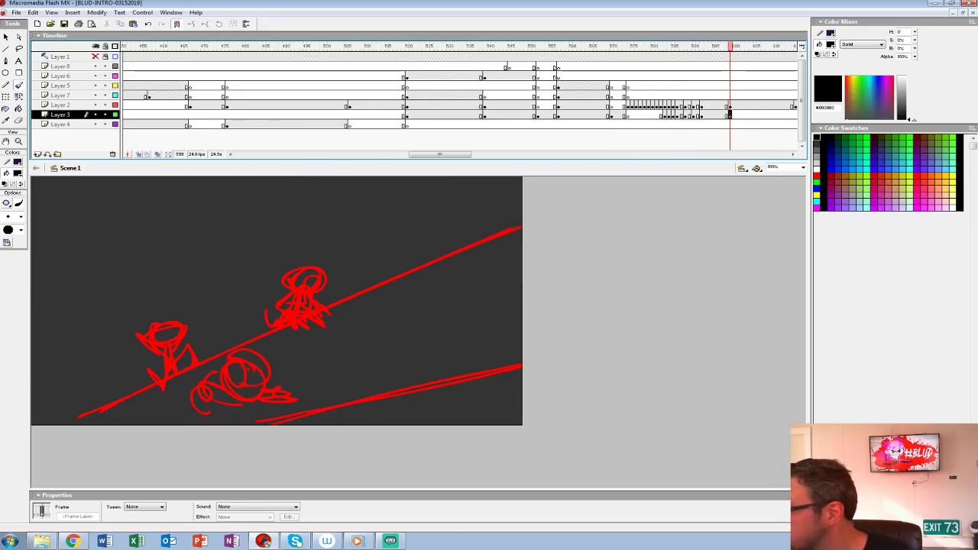
click(517, 95)
key(Return)
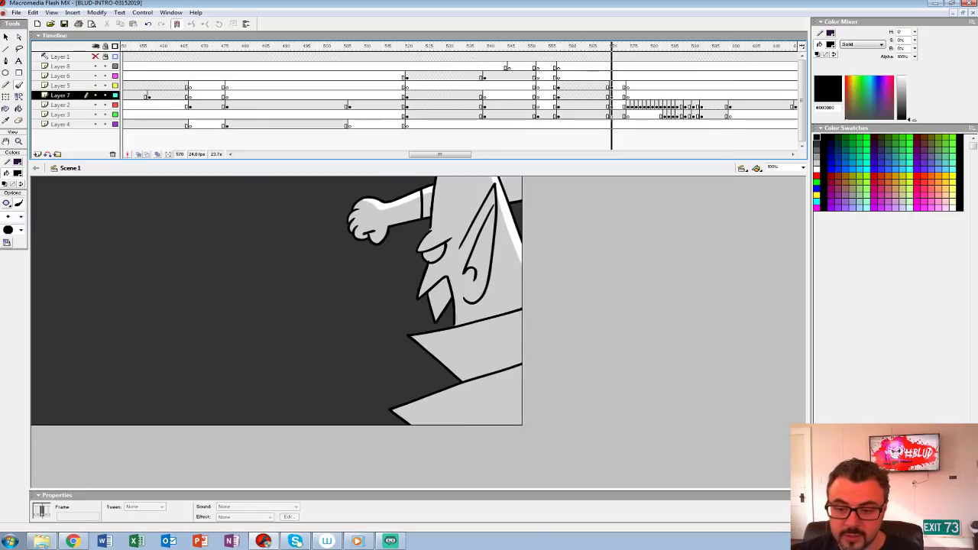
drag(440, 155, 469, 155)
click(215, 85)
key(Return)
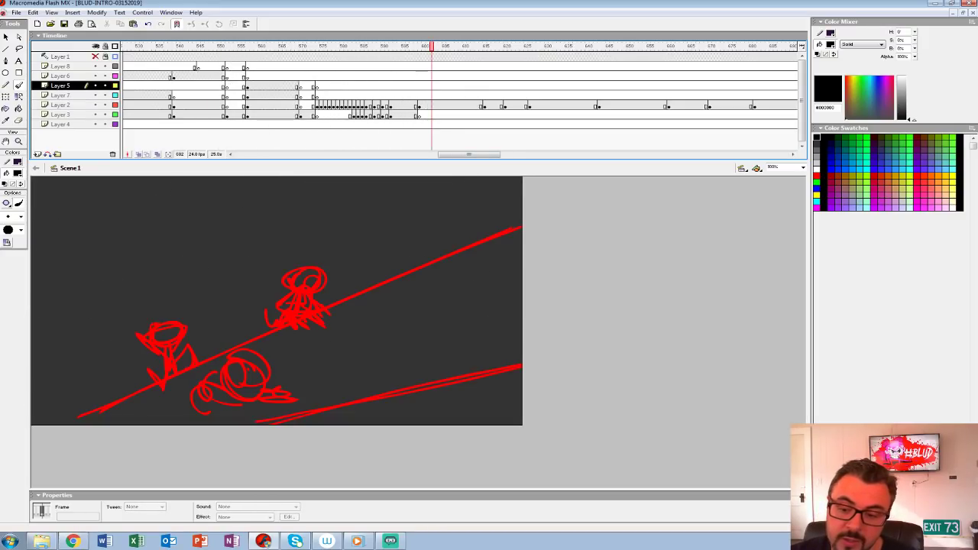
Step: Insert a blank keyframe at frame 601 of Layer 2 and play through the following rough sketches
click(427, 105)
key(F7)
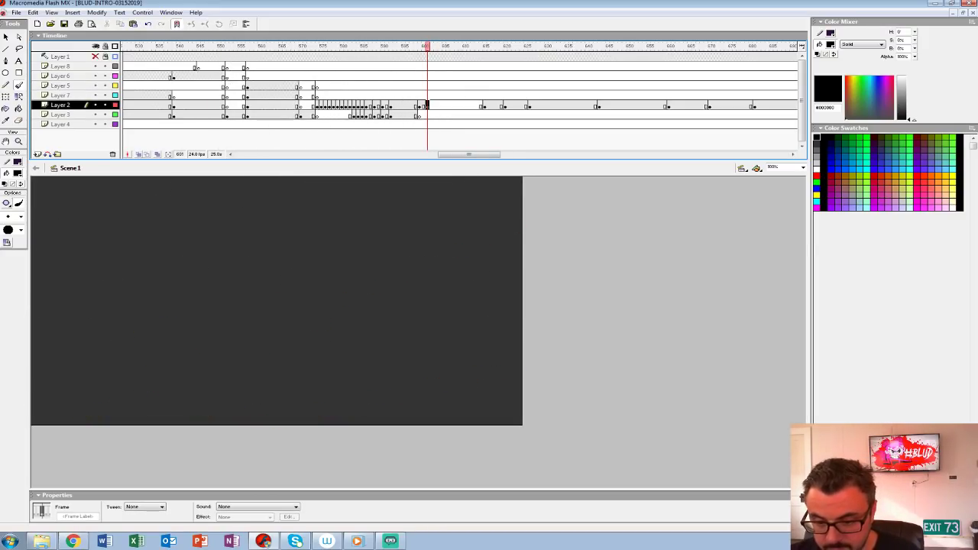
key(Return)
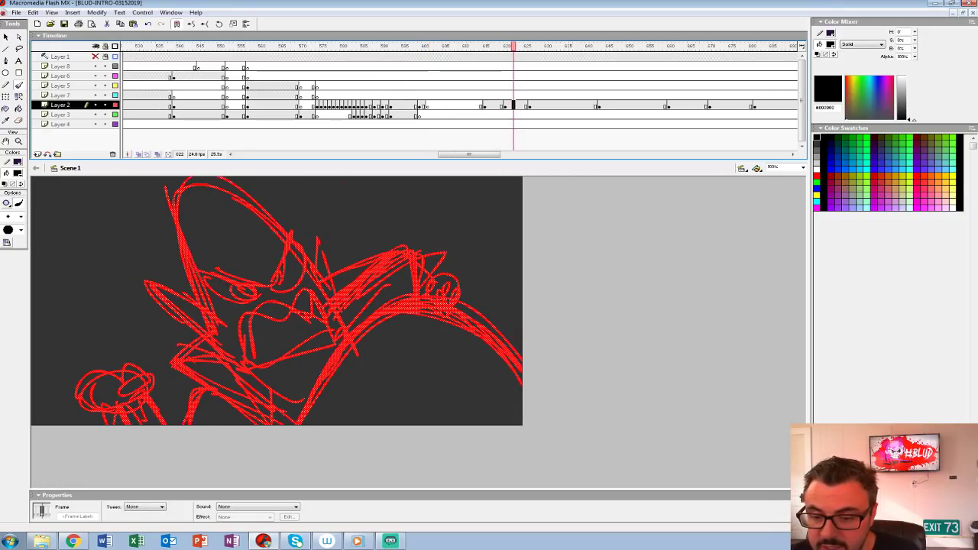
Step: Insert a blank keyframe at frame 616 of Layer 2, fit the full stage in view and onion-skin the preceding rough sketch
click(542, 106)
click(489, 106)
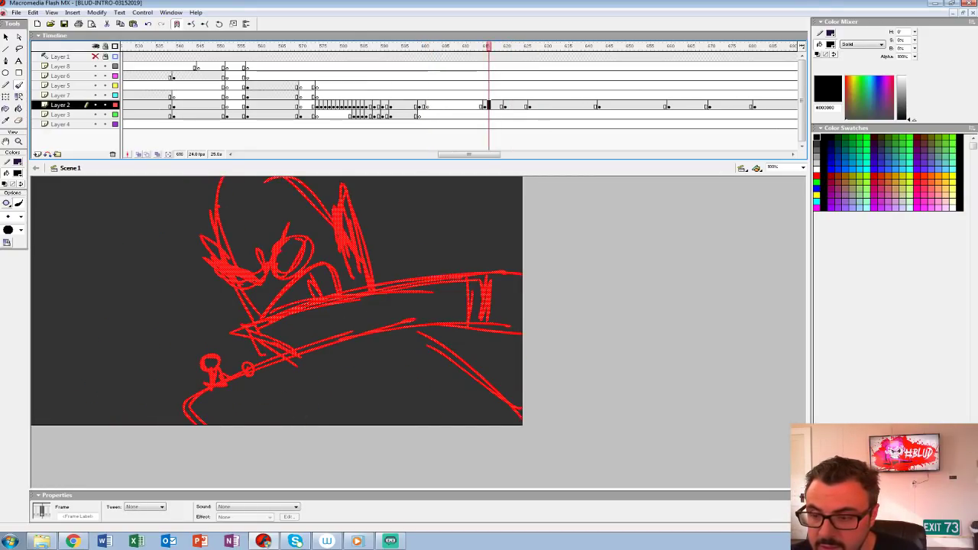
key(Delete)
key(ctrl+2)
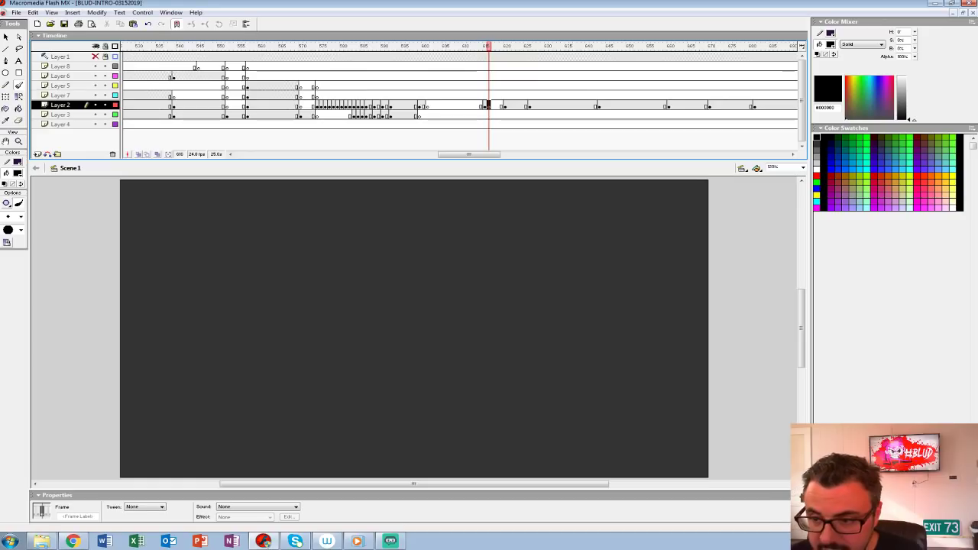
key(ctrl+z)
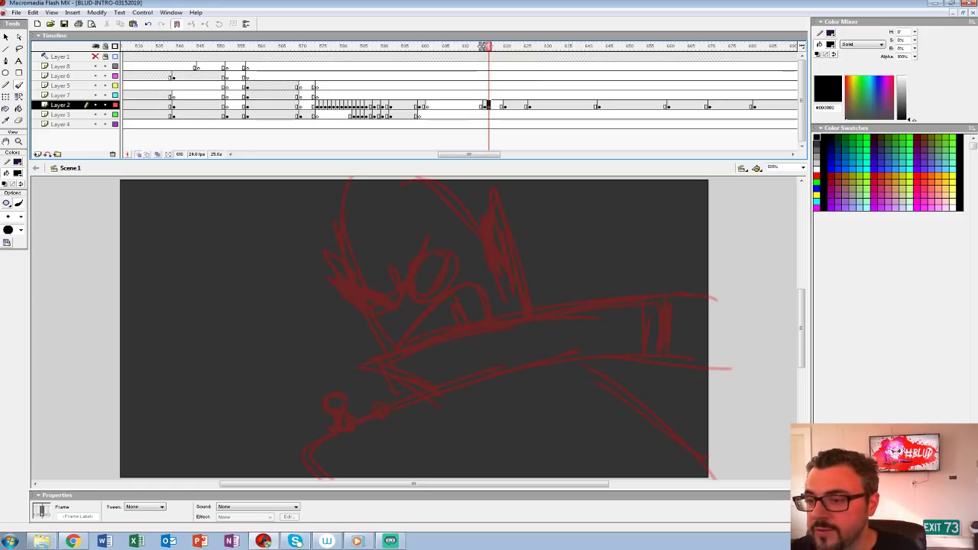
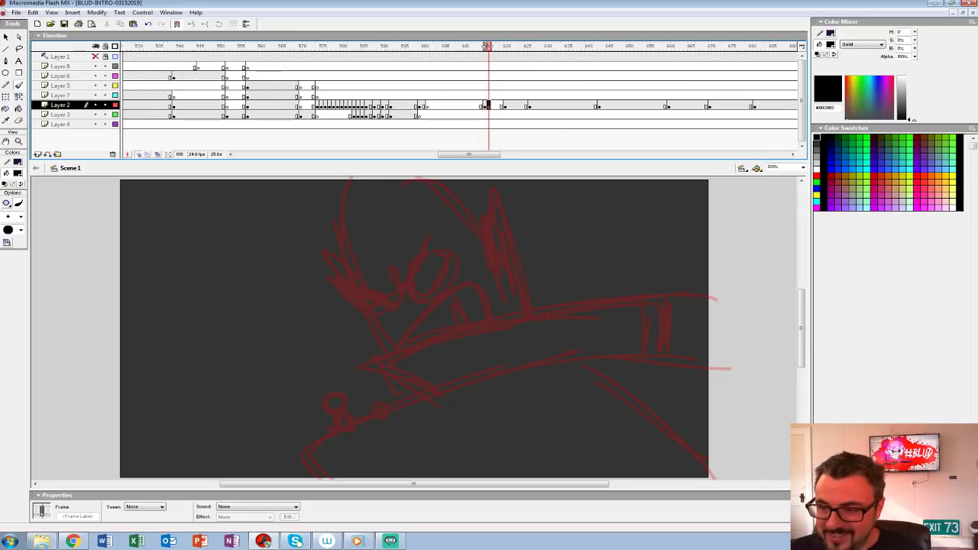
Step: Set a black fill and a brush size, and ink both scowling eyes and the brow creases over the rough sketch at frame 616
scroll(412, 328, down, 2)
scroll(412, 328, right, 3)
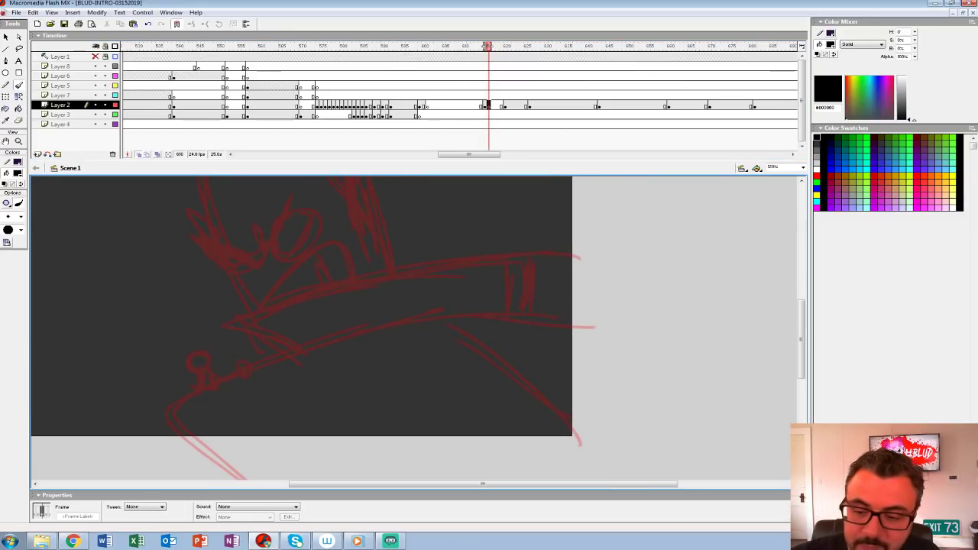
drag(412, 328, 395, 334)
click(18, 173)
click(5, 197)
click(19, 142)
click(305, 309)
mouse_move(305, 308)
mouse_down()
mouse_move(305, 367)
mouse_move(261, 458)
mouse_up()
key(b)
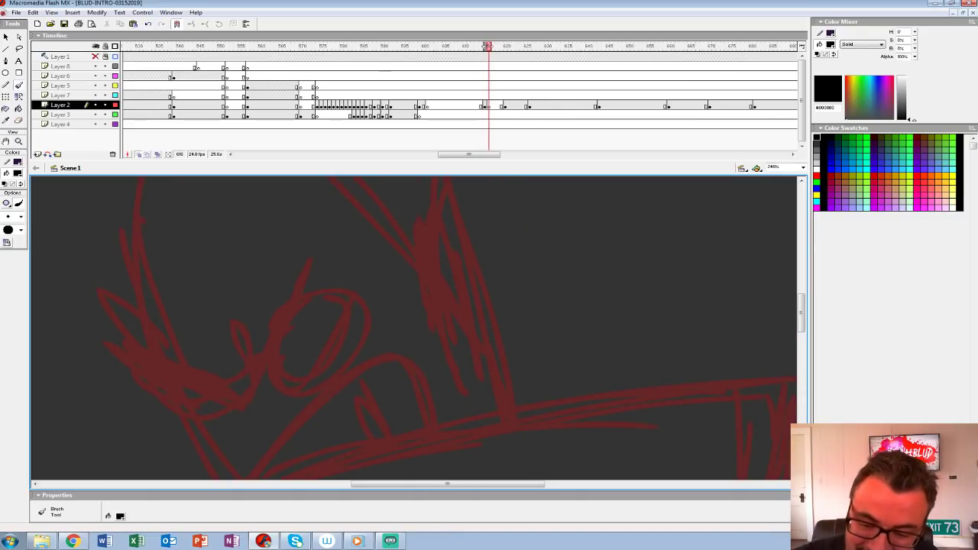
drag(276, 367, 310, 265)
key(ctrl+z)
click(21, 217)
click(9, 265)
mouse_move(236, 328)
mouse_down()
mouse_move(293, 316)
mouse_move(316, 249)
mouse_move(319, 260)
mouse_move(384, 273)
mouse_up()
mouse_move(320, 416)
mouse_down()
mouse_move(211, 361)
mouse_move(173, 391)
mouse_up()
mouse_move(306, 420)
mouse_down()
mouse_move(274, 336)
mouse_move(278, 348)
mouse_move(335, 249)
mouse_move(331, 336)
mouse_move(399, 285)
mouse_up()
drag(239, 276, 288, 327)
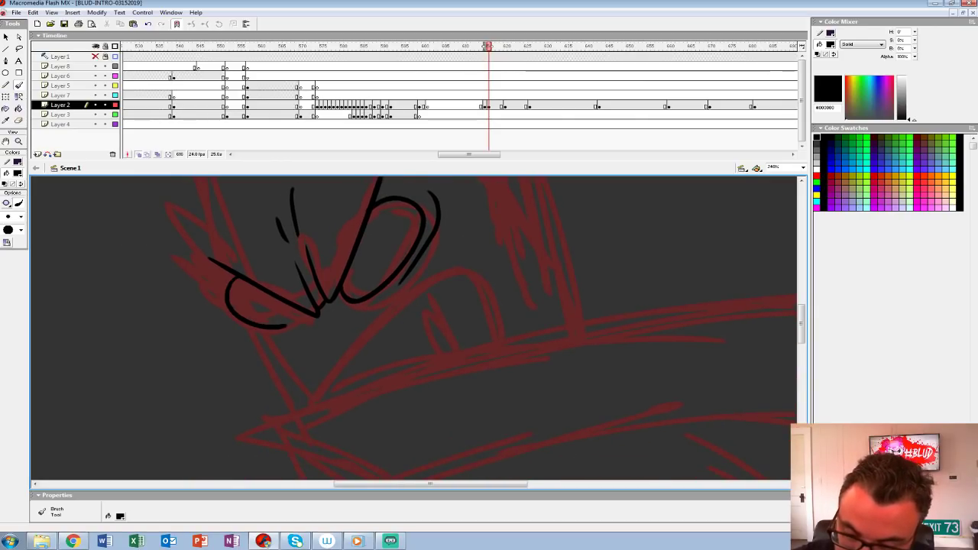
key(ctrl+z)
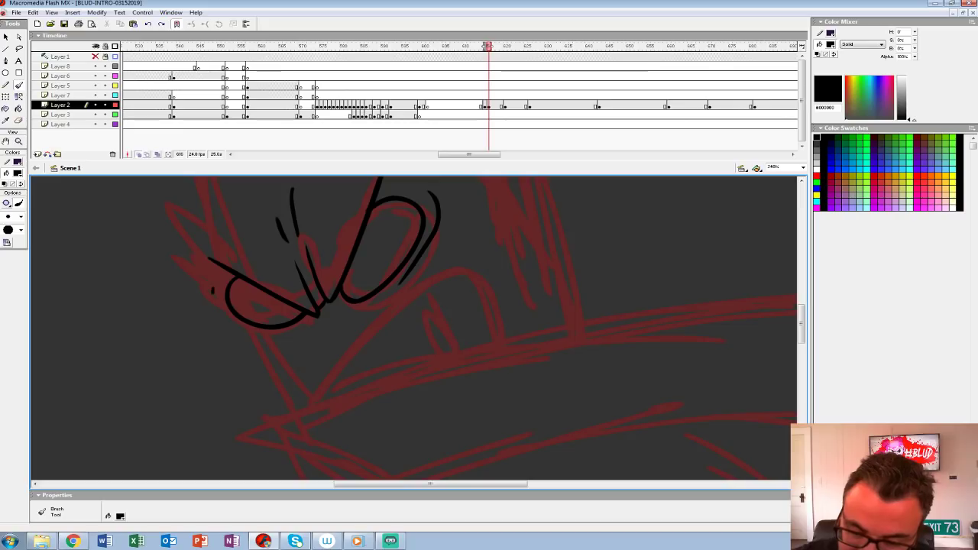
drag(252, 277, 313, 313)
Step: Ink the socket line under the far eye, the near pointed ear and the domed skull outline
mouse_move(218, 270)
mouse_down()
mouse_move(284, 352)
mouse_move(280, 419)
mouse_move(253, 295)
mouse_move(196, 382)
mouse_up()
mouse_move(397, 268)
mouse_down()
mouse_move(368, 358)
mouse_move(312, 387)
mouse_move(333, 220)
mouse_up()
mouse_move(398, 305)
mouse_down()
mouse_move(397, 262)
mouse_move(399, 285)
mouse_up()
key(ctrl+z)
mouse_move(319, 365)
mouse_down()
mouse_move(328, 206)
mouse_move(410, 446)
mouse_up()
drag(340, 233, 356, 409)
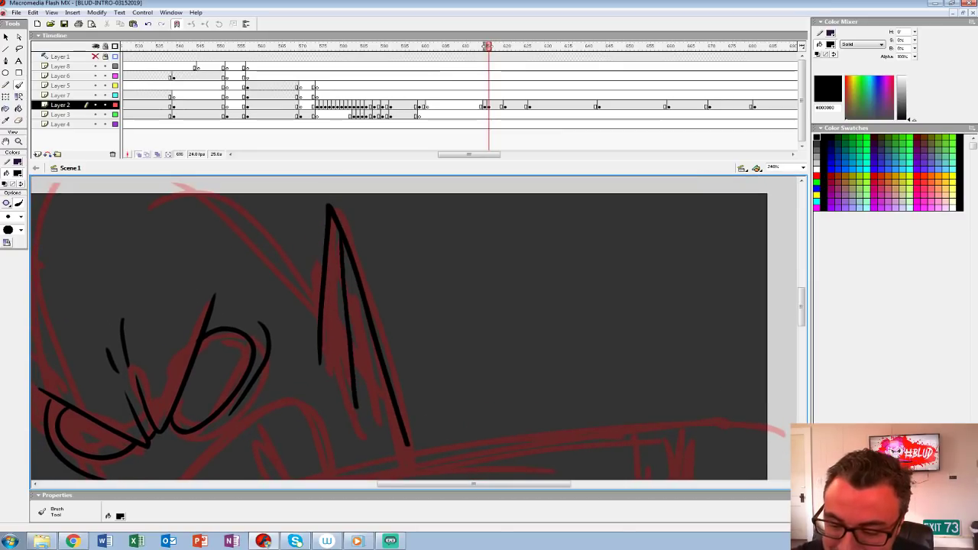
mouse_move(320, 306)
mouse_down()
mouse_move(534, 335)
mouse_move(323, 191)
mouse_move(229, 317)
mouse_move(260, 428)
mouse_up()
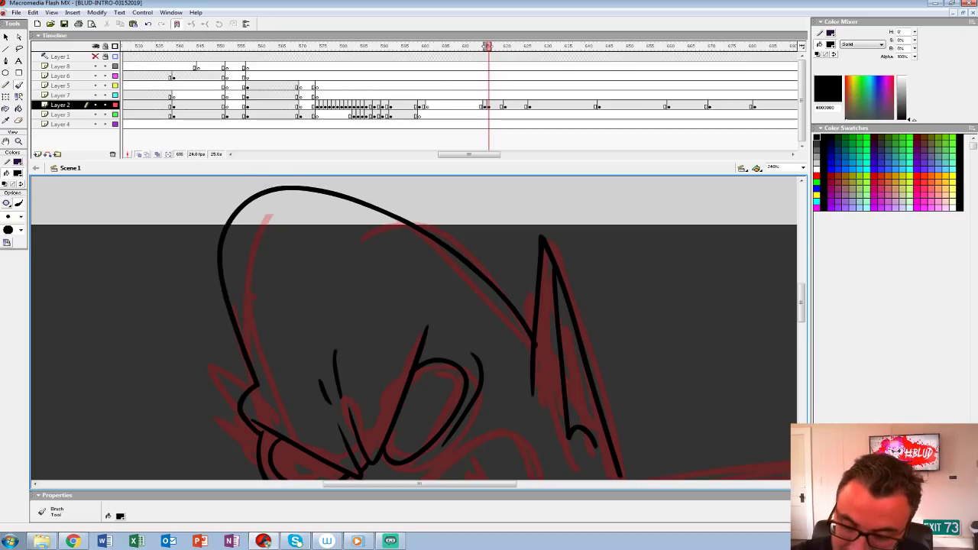
Step: Ink the jaw, snarling mouth and cheek folds, and add the far pointed ear
drag(398, 397, 377, 255)
mouse_move(313, 424)
mouse_down()
mouse_move(374, 366)
mouse_move(489, 284)
mouse_move(535, 364)
mouse_up()
drag(474, 291, 487, 379)
mouse_move(474, 336)
mouse_down()
mouse_move(472, 393)
mouse_move(445, 418)
mouse_up()
mouse_move(510, 404)
mouse_down()
mouse_move(427, 365)
mouse_move(506, 424)
mouse_up()
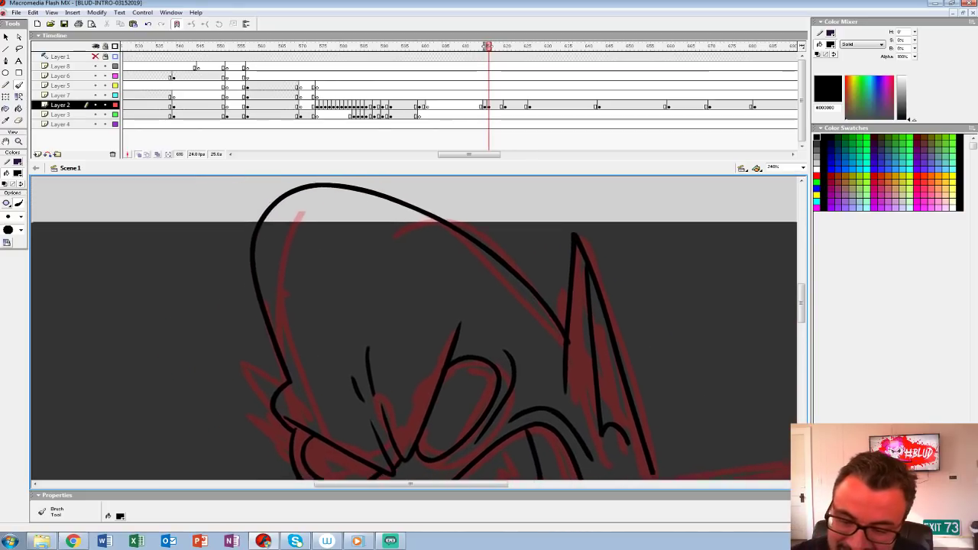
drag(412, 329, 455, 259)
drag(293, 304, 312, 362)
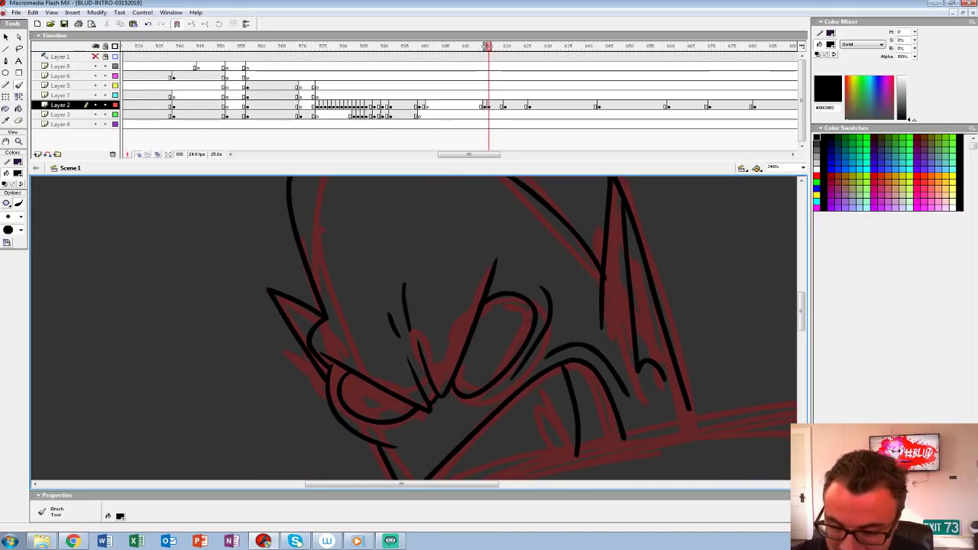
Step: Ink the coat collar's upper edge, back edge and pointed front, draw the teeth, and erase the stroke spilling over the collar
mouse_move(566, 405)
mouse_down()
mouse_move(434, 297)
mouse_move(377, 194)
mouse_move(298, 231)
mouse_move(348, 237)
mouse_up()
mouse_move(701, 347)
mouse_down()
mouse_move(700, 236)
mouse_move(622, 233)
mouse_move(430, 256)
mouse_move(134, 357)
mouse_up()
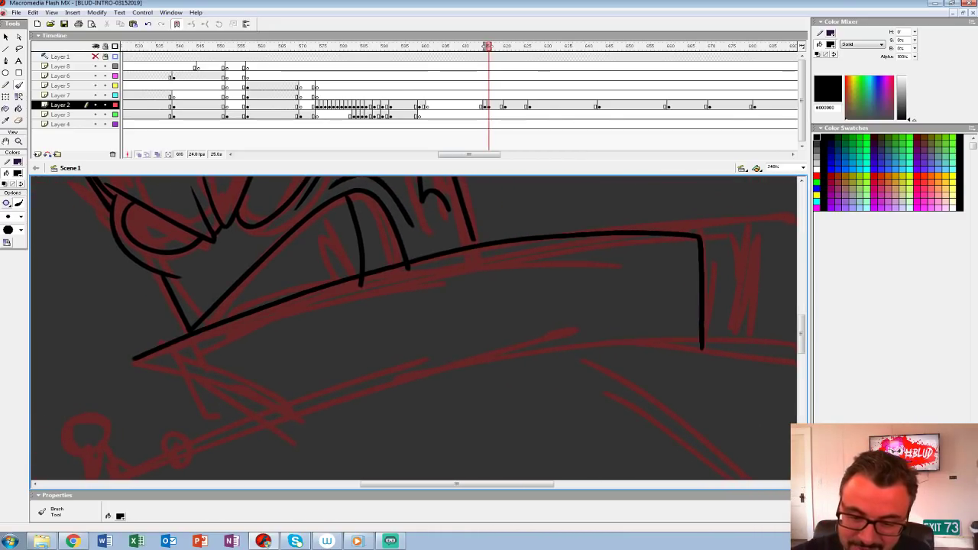
key(ctrl+z)
mouse_move(690, 338)
mouse_down()
mouse_move(712, 233)
mouse_move(572, 235)
mouse_move(237, 313)
mouse_move(127, 357)
mouse_move(246, 425)
mouse_up()
drag(336, 305, 273, 415)
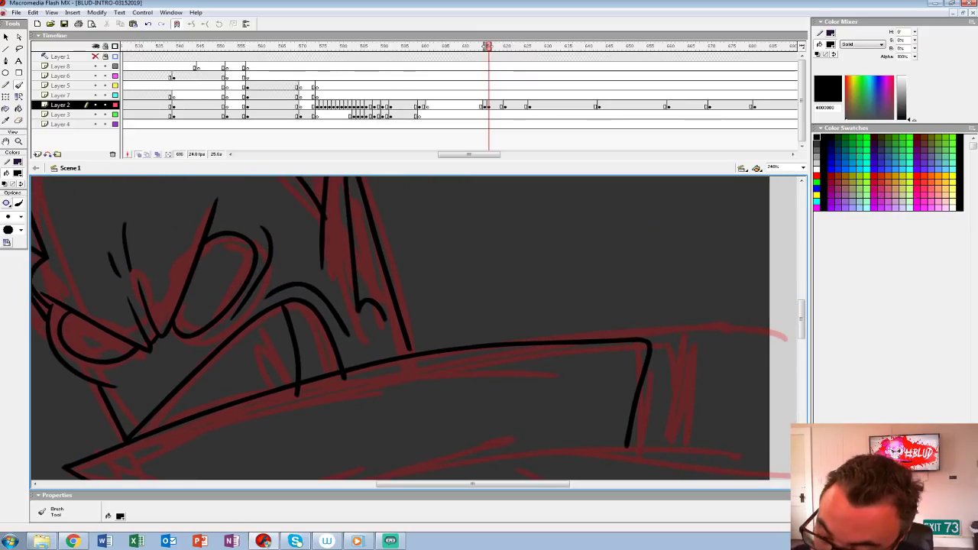
mouse_move(220, 385)
mouse_down()
mouse_move(349, 251)
mouse_move(341, 307)
mouse_move(364, 320)
mouse_up()
drag(344, 382, 343, 303)
key(e)
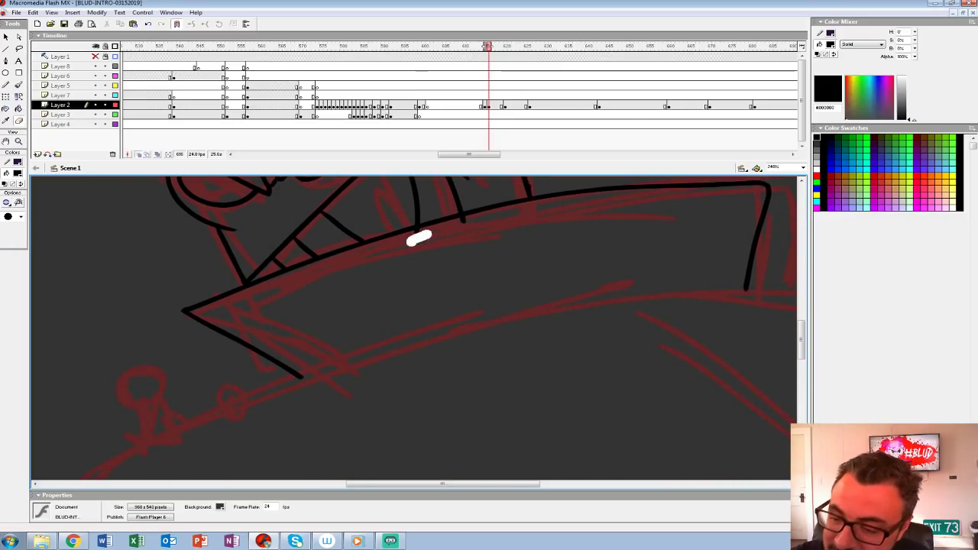
Step: Ink the coat's shoulder contours, its front edge and the arm fold, continuing the lines past the stage edges
key(z)
alt+click(413, 330)
mouse_move(413, 329)
mouse_down()
mouse_move(371, 295)
mouse_move(382, 252)
mouse_up()
click(379, 336)
key(b)
mouse_move(653, 188)
mouse_down()
mouse_move(448, 238)
mouse_move(282, 296)
mouse_move(168, 353)
mouse_move(211, 434)
mouse_move(285, 481)
mouse_up()
mouse_move(550, 245)
mouse_down()
mouse_move(320, 421)
mouse_move(101, 288)
mouse_up()
mouse_move(290, 252)
mouse_down()
mouse_move(316, 262)
mouse_move(527, 460)
mouse_up()
drag(459, 306, 372, 389)
mouse_move(241, 304)
mouse_down()
mouse_move(353, 315)
mouse_move(560, 396)
mouse_up()
key(ctrl+z)
mouse_move(219, 308)
mouse_down()
mouse_move(507, 368)
mouse_move(525, 389)
mouse_up()
mouse_move(382, 290)
mouse_down()
mouse_move(410, 400)
mouse_move(633, 325)
mouse_move(464, 316)
mouse_up()
mouse_move(434, 269)
mouse_down()
mouse_move(471, 340)
mouse_move(558, 324)
mouse_up()
key(ctrl+z)
drag(476, 276, 664, 370)
key(ctrl+z)
mouse_move(305, 367)
mouse_down()
mouse_move(409, 330)
mouse_move(676, 267)
mouse_move(676, 257)
mouse_up()
Step: With onion skinning off, close the coat with straight pencil lines outside the stage and set the fill to white
key(z)
alt+click(374, 269)
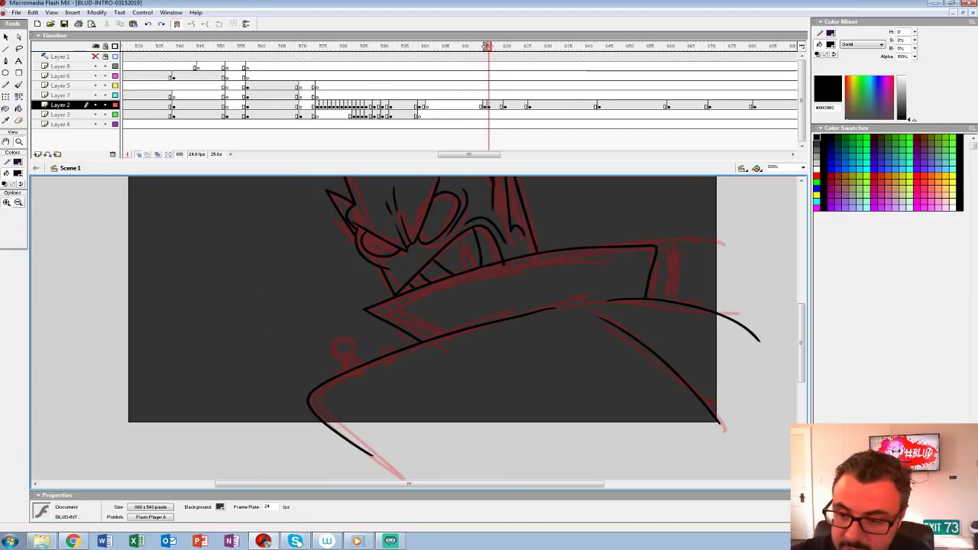
drag(374, 269, 255, 300)
click(139, 155)
drag(382, 336, 365, 299)
key(y)
drag(173, 433, 674, 434)
drag(603, 254, 603, 481)
drag(489, 328, 490, 370)
click(17, 161)
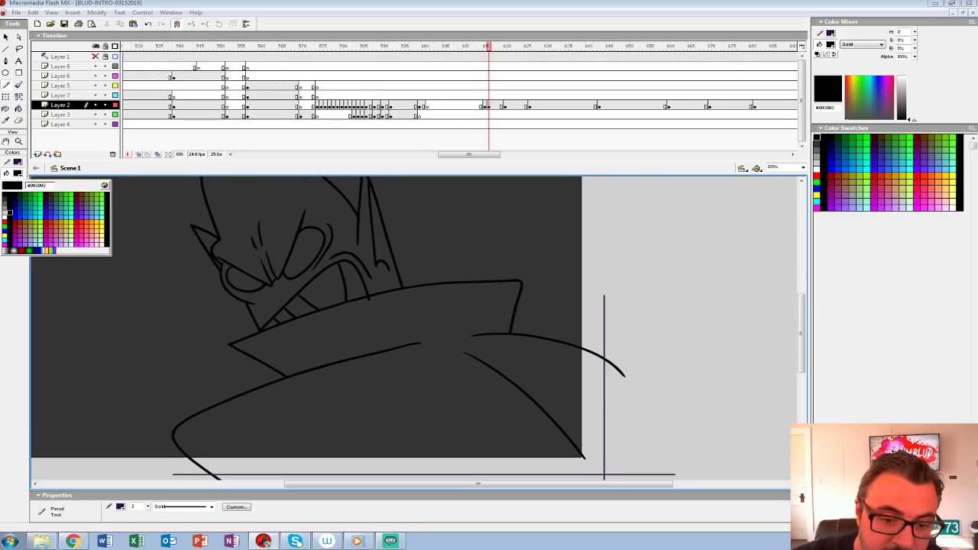
click(4, 217)
key(k)
click(366, 405)
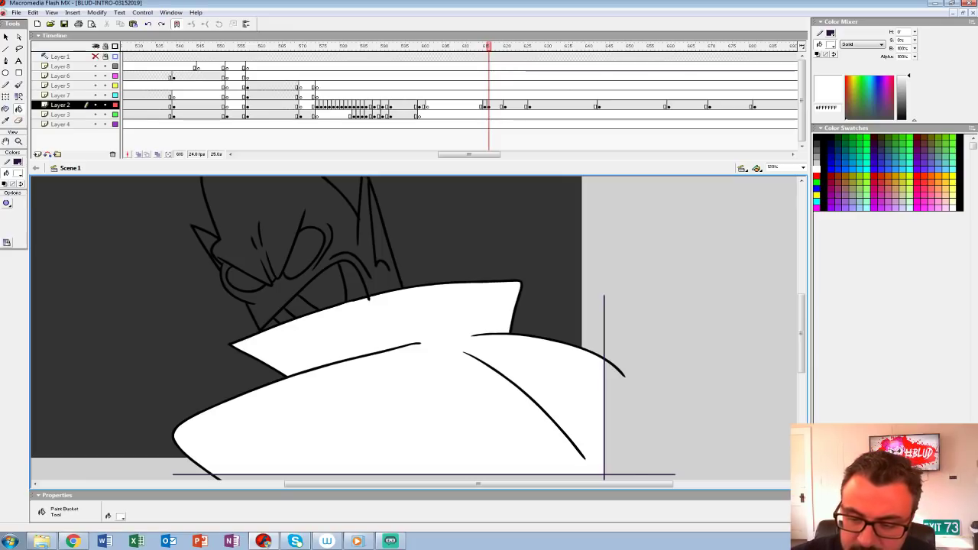
key(ctrl+z)
Step: Brush white rim-light edges along the back of the skull, the near ear, the collar's end and the shoulder
key(b)
scroll(412, 329, up, 3)
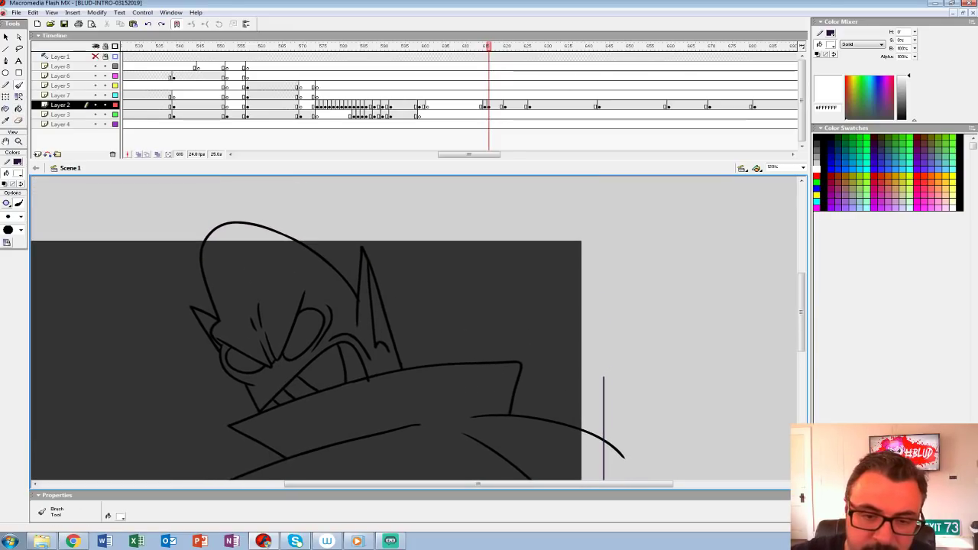
mouse_move(239, 224)
mouse_down()
mouse_move(317, 266)
mouse_move(356, 309)
mouse_up()
mouse_move(361, 249)
mouse_down()
mouse_move(393, 374)
mouse_move(257, 275)
mouse_move(272, 322)
mouse_up()
key(space)
key(ctrl+z)
key(space)
drag(240, 200, 272, 319)
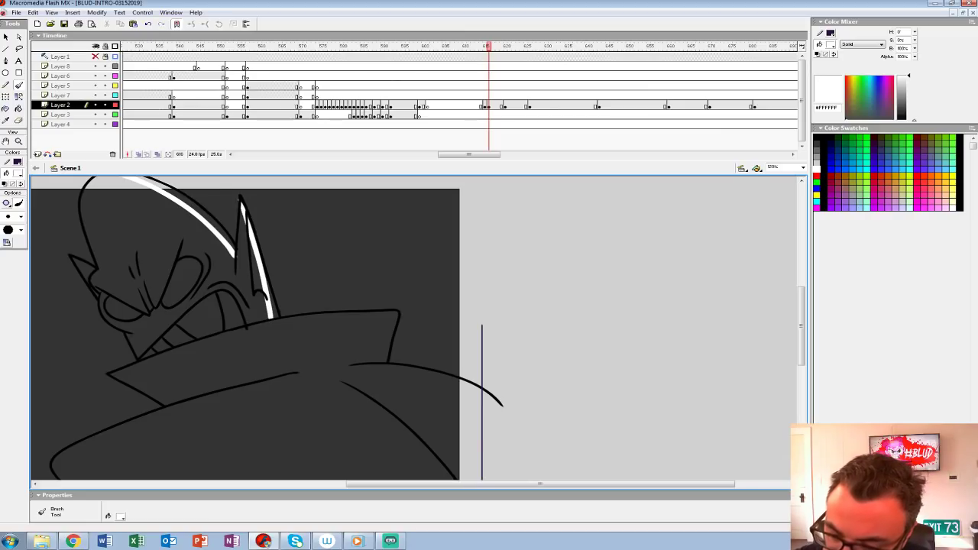
mouse_move(381, 363)
mouse_down()
mouse_move(443, 386)
mouse_move(486, 425)
mouse_move(547, 364)
mouse_up()
key(space)
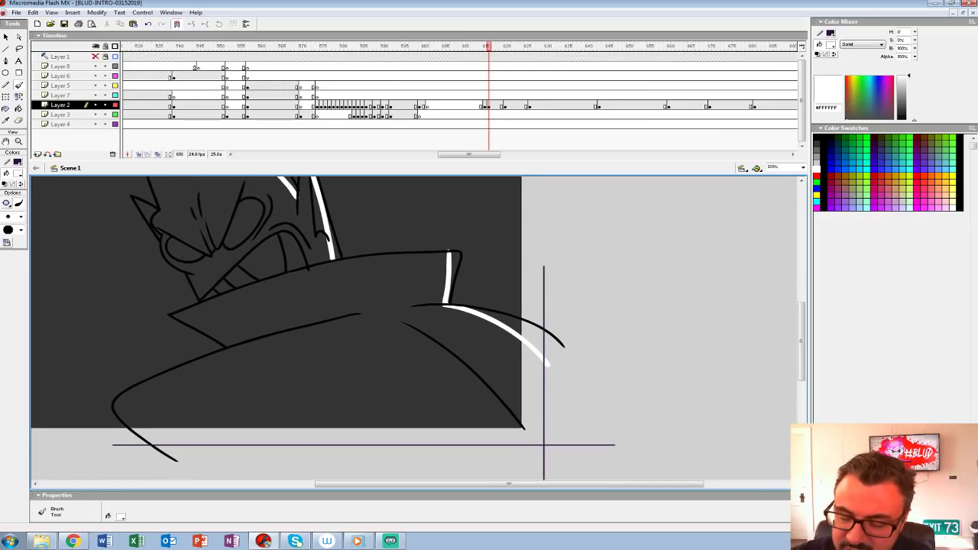
Step: Fill the gaps between the rim-light strokes and the outlines with white on the shoulder, collar and head
key(k)
click(511, 316)
key(ctrl+z)
click(515, 324)
click(454, 271)
key(space)
drag(454, 271, 448, 372)
click(244, 251)
drag(260, 306, 346, 240)
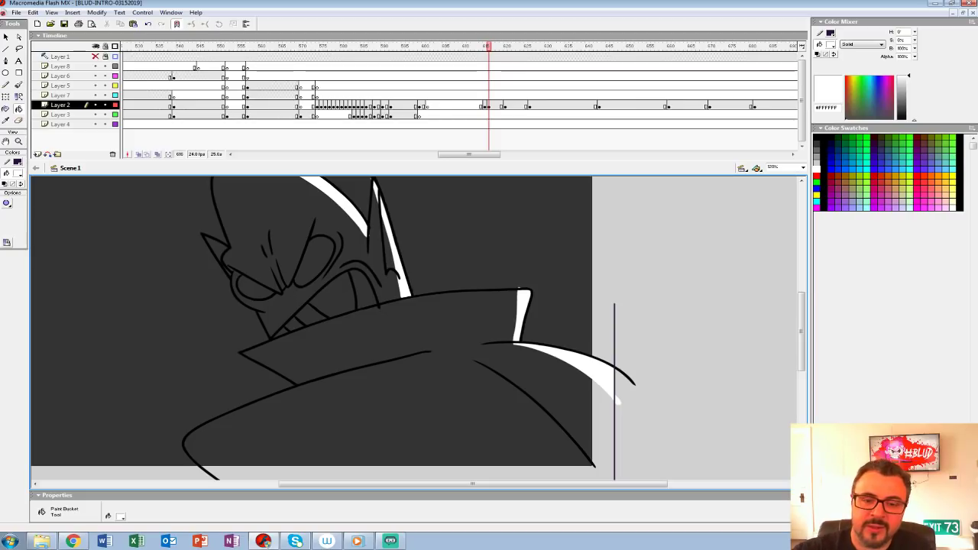
Step: Fill the coat, collar, face, teeth, eyes and ears with light grey #CCCCCC
click(18, 173)
click(9, 209)
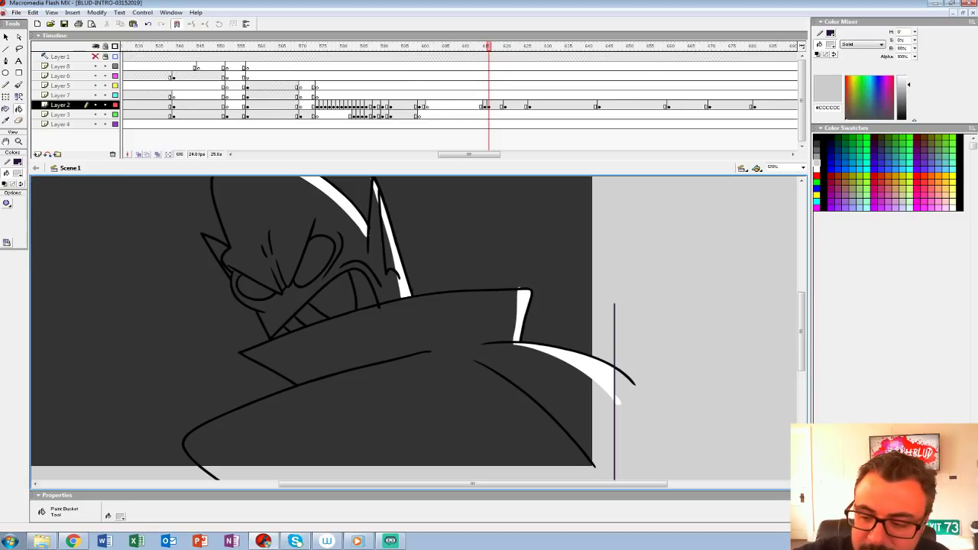
click(397, 333)
click(335, 296)
click(365, 290)
click(311, 315)
click(295, 324)
click(294, 301)
click(315, 262)
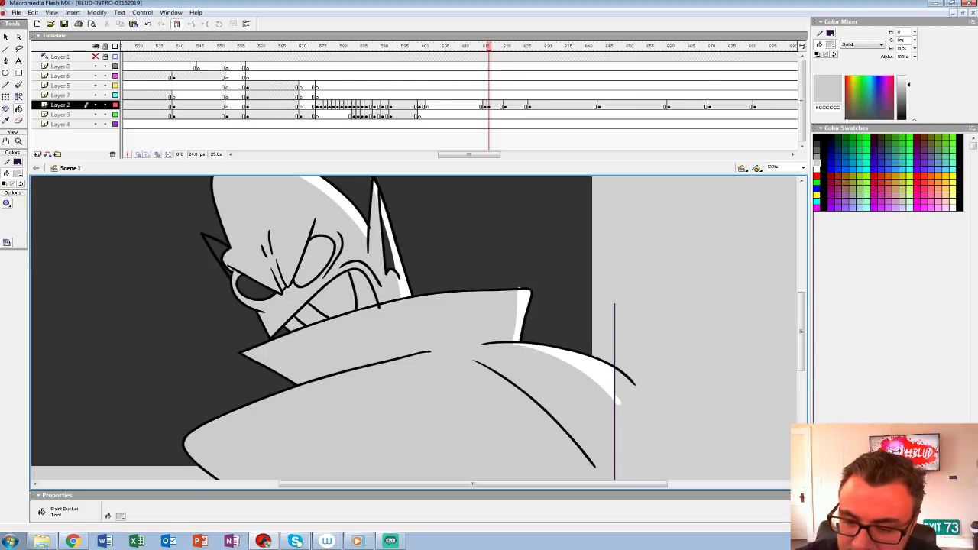
click(246, 289)
click(216, 249)
click(388, 252)
Step: Delete the vertical pencil line that closed off the coat beside the stage
mouse_move(389, 260)
mouse_down()
mouse_move(374, 298)
mouse_move(374, 286)
mouse_up()
click(18, 141)
alt+click(374, 292)
key(v)
double_click(557, 406)
key(Delete)
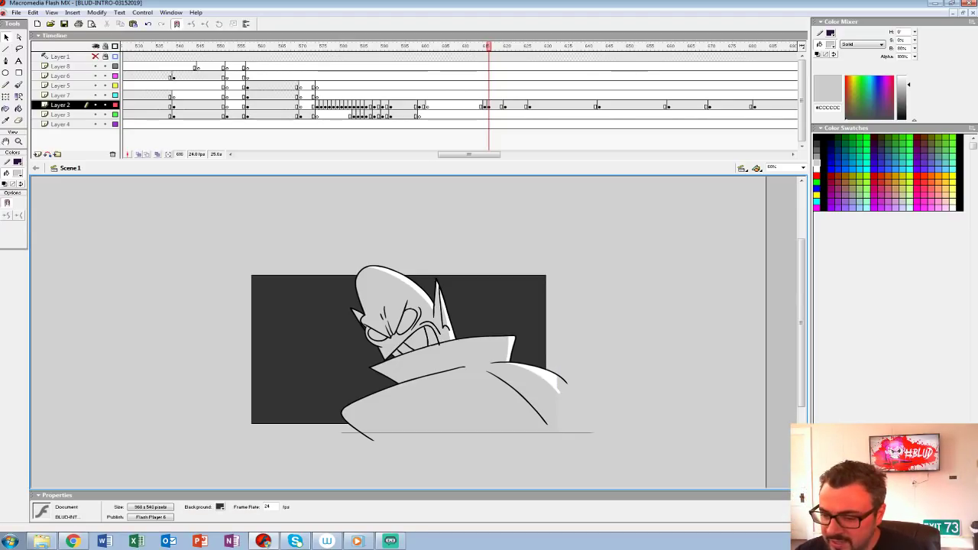
click(19, 141)
click(423, 326)
drag(423, 325, 389, 320)
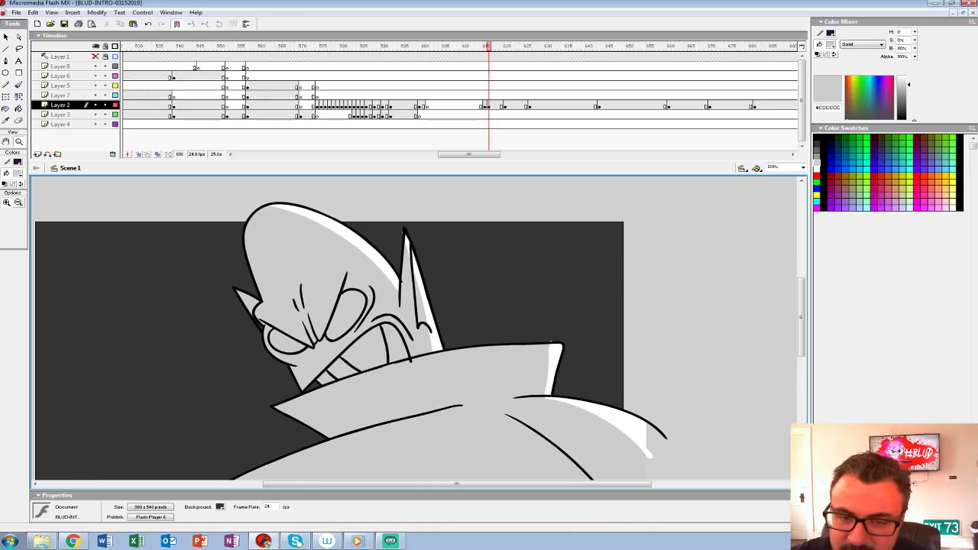
key(b)
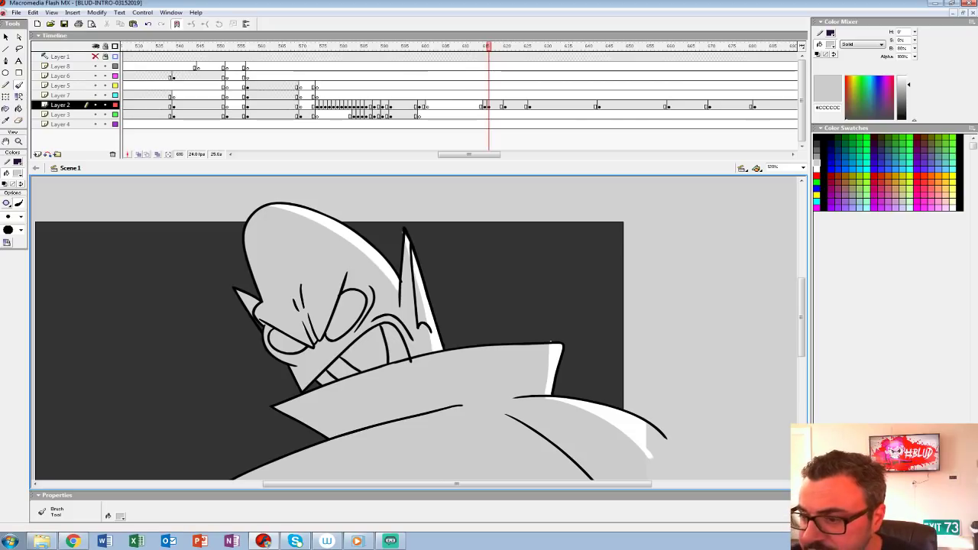
Step: Move Layer 2's inked keyframe to frame 615 over the rough sketch, and insert a blank keyframe at frame 627
click(489, 105)
click(485, 105)
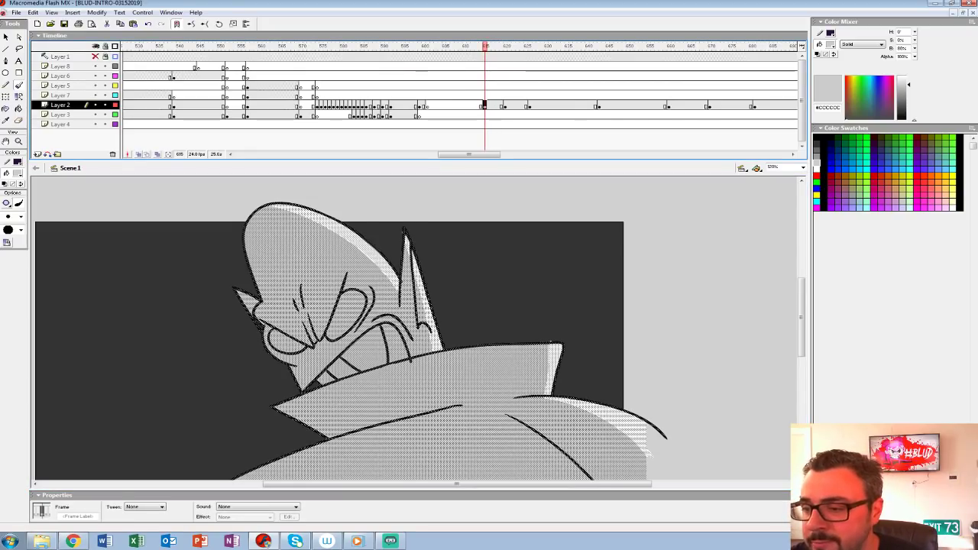
click(510, 105)
click(534, 106)
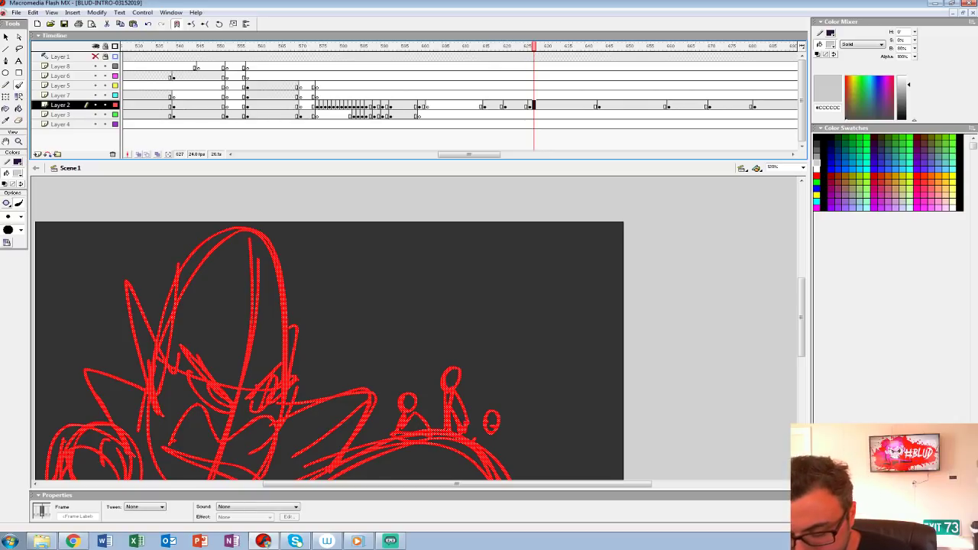
key(F7)
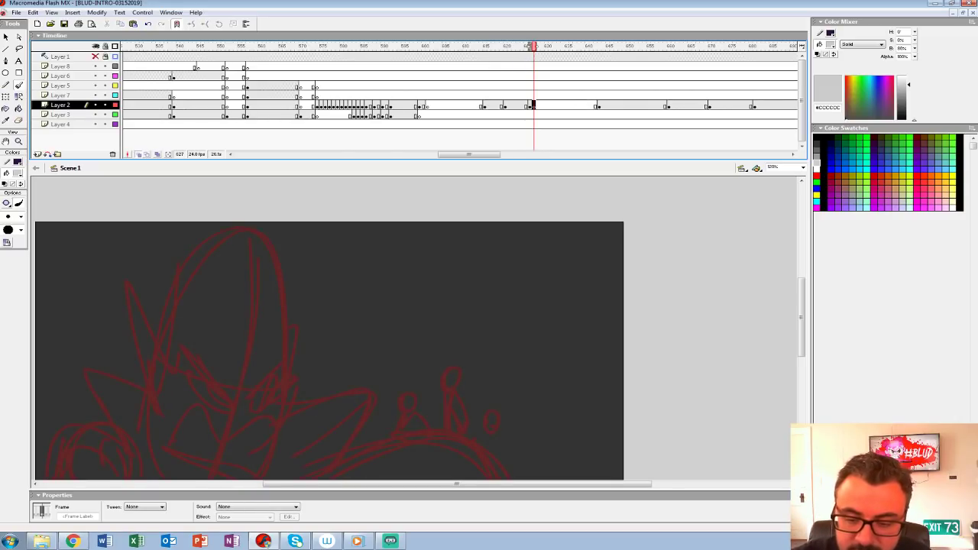
Step: Set the fill to black and ink the first slanted brow and nose bridge over the rough at frame 627
drag(328, 367, 396, 281)
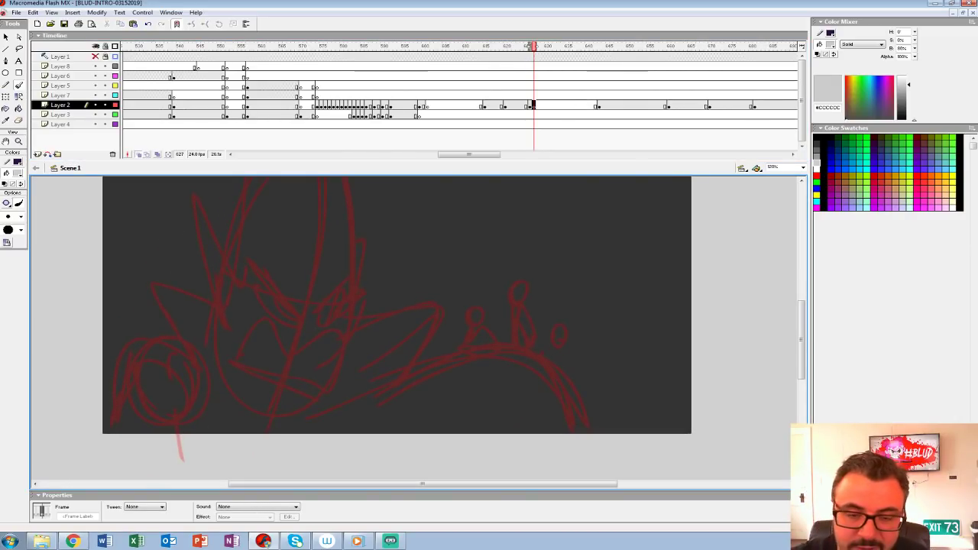
key(z)
click(338, 295)
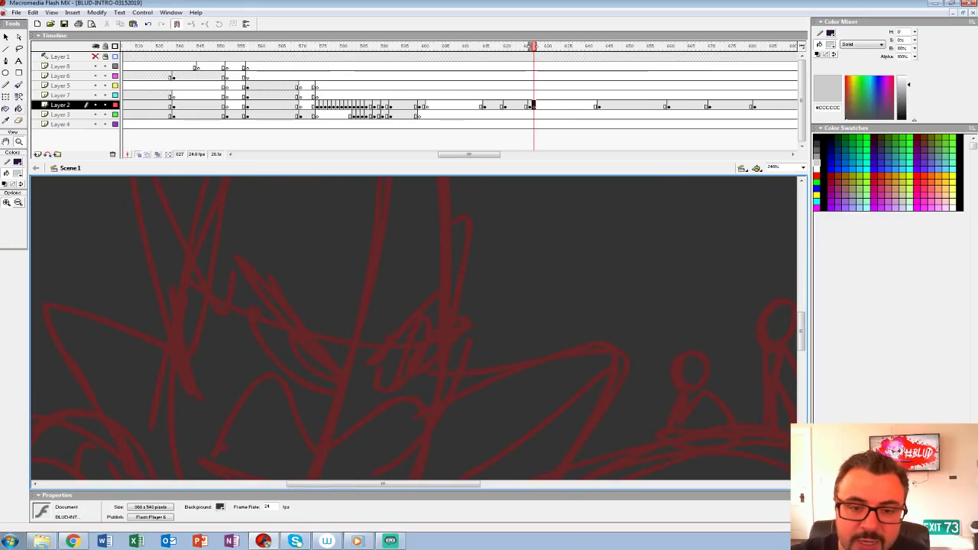
click(18, 173)
click(5, 194)
key(b)
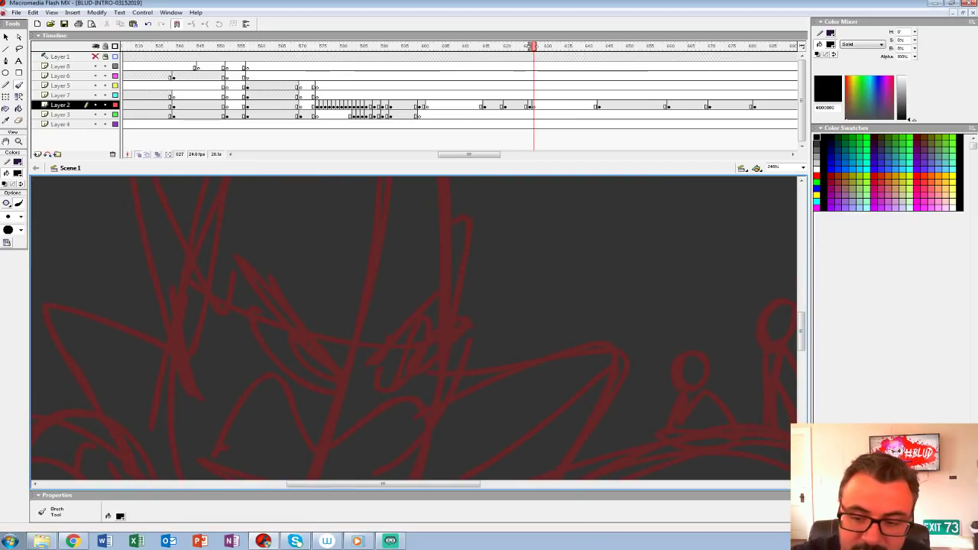
mouse_move(251, 266)
mouse_down()
mouse_move(306, 332)
mouse_move(357, 281)
mouse_up()
scroll(358, 281, up, 2)
key(ctrl+z)
mouse_move(239, 317)
mouse_down()
mouse_move(324, 411)
mouse_move(351, 359)
mouse_up()
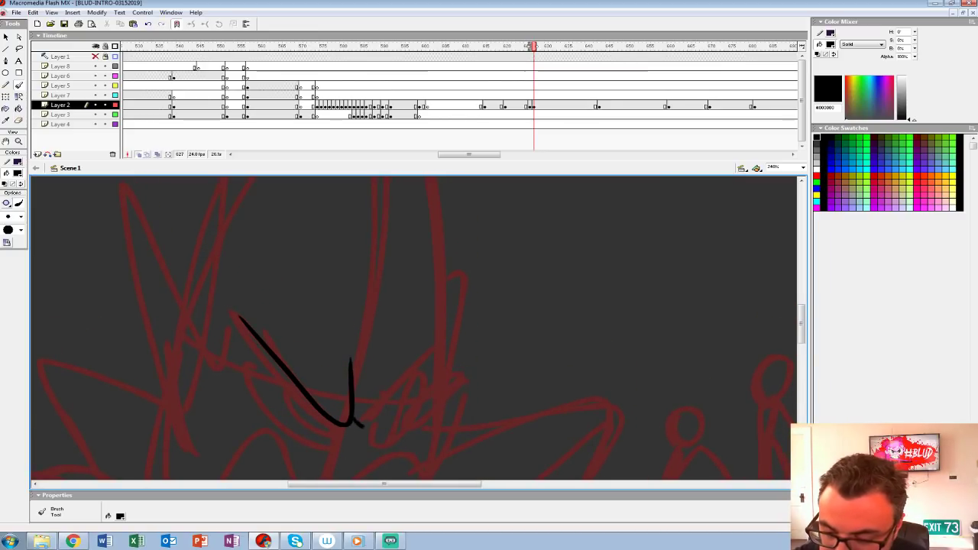
Step: Ink the opposite brow, the forehead creases and the outline of the larger eye
mouse_move(359, 424)
mouse_down()
mouse_move(394, 399)
mouse_move(451, 325)
mouse_up()
drag(382, 349, 366, 398)
drag(368, 322, 361, 375)
drag(348, 299, 354, 341)
drag(359, 359, 388, 282)
mouse_move(274, 278)
mouse_down()
mouse_move(331, 359)
mouse_move(362, 345)
mouse_up()
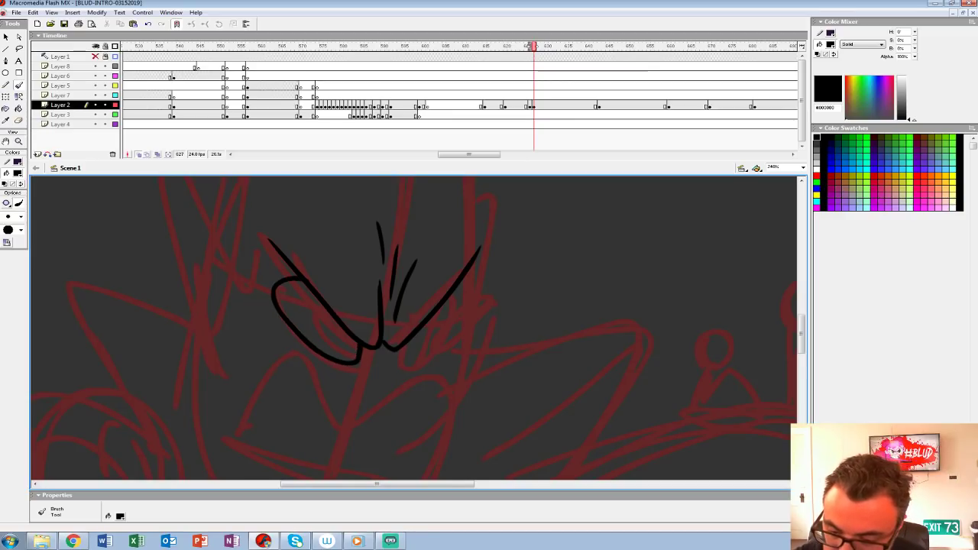
Step: Ink the wide snarling mouth with its jagged teeth and the chin creases below it
scroll(412, 329, down, 5)
drag(344, 252, 303, 335)
mouse_move(174, 355)
mouse_down()
mouse_move(207, 283)
mouse_move(311, 327)
mouse_move(393, 318)
mouse_move(347, 437)
mouse_move(203, 358)
mouse_up()
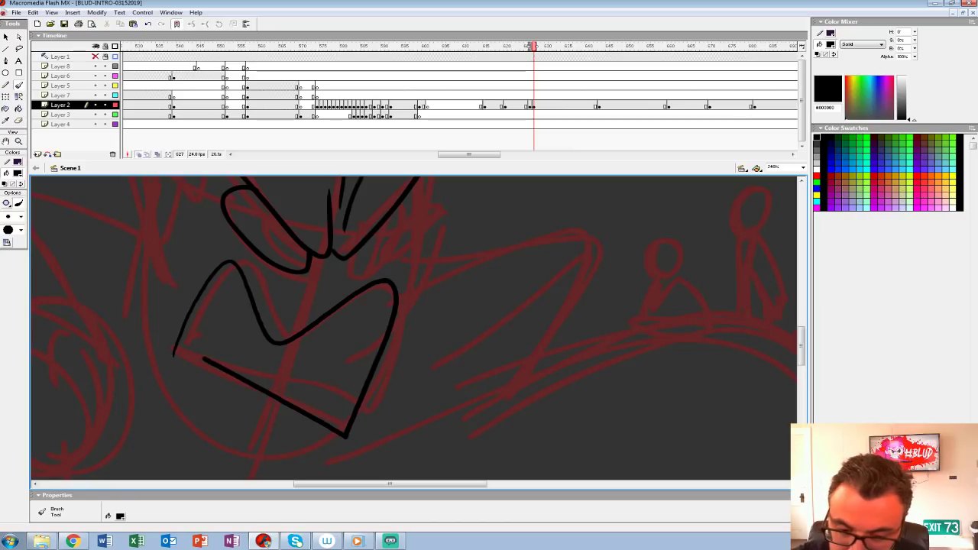
mouse_move(262, 331)
mouse_down()
mouse_move(301, 369)
mouse_move(331, 366)
mouse_up()
mouse_move(385, 285)
mouse_down()
mouse_move(371, 358)
mouse_move(323, 377)
mouse_up()
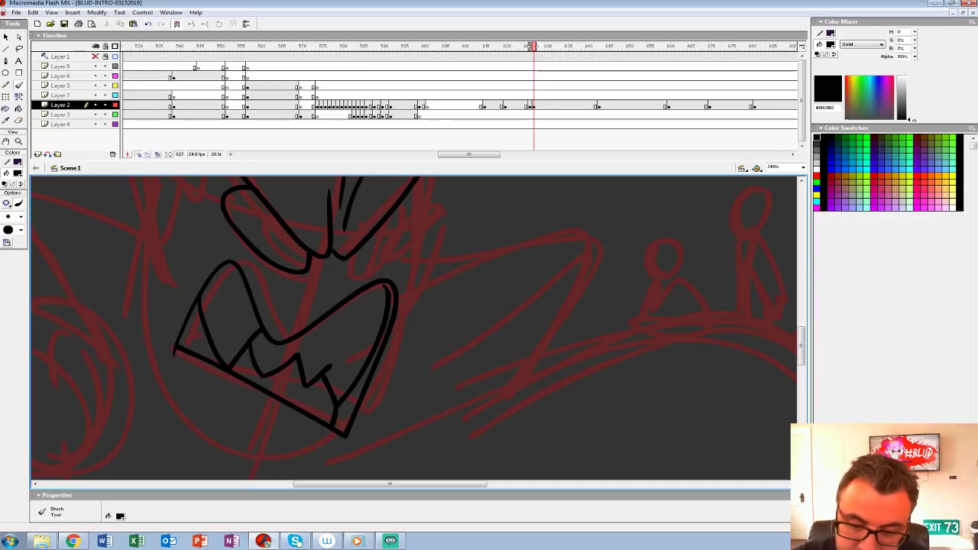
drag(225, 396, 277, 419)
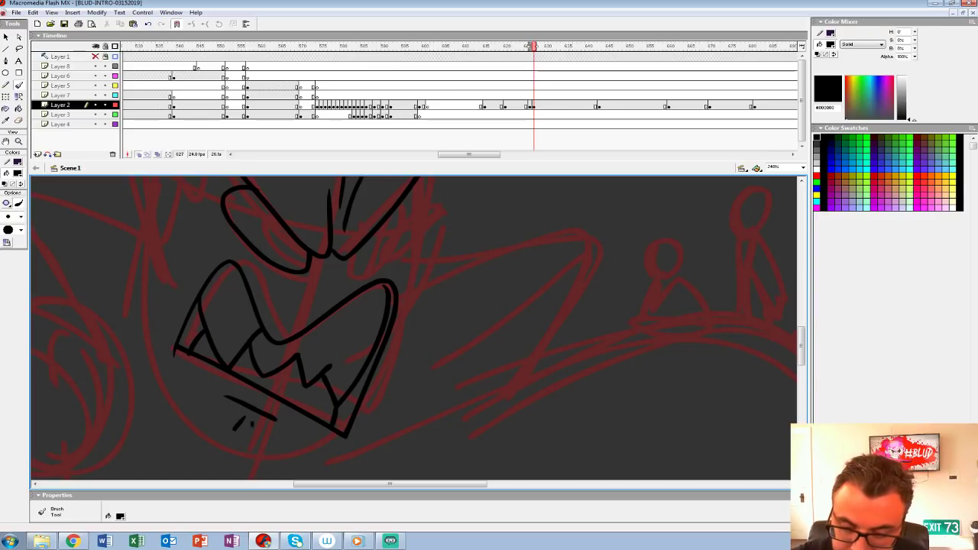
Step: Ink the tall domed head, the jaw and the long pointed ear over the rough at frame 627
mouse_move(343, 258)
mouse_down()
mouse_move(337, 374)
mouse_move(377, 382)
mouse_move(402, 307)
mouse_move(487, 381)
mouse_move(523, 397)
mouse_up()
drag(330, 410, 240, 211)
mouse_move(306, 320)
mouse_down()
mouse_move(316, 295)
mouse_move(329, 297)
mouse_up()
mouse_move(265, 184)
mouse_down()
mouse_move(264, 238)
mouse_move(323, 437)
mouse_up()
mouse_move(278, 236)
mouse_down()
mouse_move(323, 408)
mouse_move(308, 420)
mouse_up()
mouse_move(321, 366)
mouse_down()
mouse_move(322, 389)
mouse_move(237, 499)
mouse_up()
Step: Ink the figure's pointed collar and the cloak edge beside the jaw over the rough
mouse_move(231, 422)
mouse_down()
mouse_move(452, 242)
mouse_move(482, 456)
mouse_move(427, 260)
mouse_move(434, 325)
mouse_move(412, 451)
mouse_up()
mouse_move(413, 451)
mouse_down()
mouse_move(466, 262)
mouse_move(365, 450)
mouse_up()
mouse_move(306, 306)
mouse_down()
mouse_move(353, 366)
mouse_move(353, 308)
mouse_up()
drag(245, 210, 316, 456)
mouse_move(321, 366)
mouse_down()
mouse_move(386, 388)
mouse_move(392, 364)
mouse_up()
mouse_move(241, 474)
mouse_down()
mouse_move(236, 381)
mouse_move(170, 353)
mouse_move(139, 282)
mouse_move(139, 254)
mouse_up()
key(ctrl+z)
Step: Ink the raised fist with its curled fingers, thumb, wrist and forearm in front of the cloak
mouse_move(239, 384)
mouse_down()
mouse_move(219, 336)
mouse_move(243, 344)
mouse_up()
drag(185, 307, 240, 314)
drag(191, 284, 242, 309)
drag(194, 259, 235, 293)
mouse_move(167, 373)
mouse_down()
mouse_move(156, 243)
mouse_move(191, 219)
mouse_move(252, 339)
mouse_up()
drag(169, 380, 144, 479)
drag(165, 408, 232, 424)
drag(412, 260, 438, 402)
mouse_move(329, 287)
mouse_down()
mouse_move(226, 266)
mouse_move(350, 452)
mouse_up()
key(ctrl+z)
Step: Ink the opposite collar point, the humped shoulder with its arm crease, and the closing lines below the stage
drag(413, 382, 385, 256)
mouse_move(267, 243)
mouse_down()
mouse_move(166, 202)
mouse_move(87, 481)
mouse_move(43, 405)
mouse_move(623, 405)
mouse_move(736, 456)
mouse_up()
mouse_move(725, 443)
mouse_down()
mouse_move(551, 464)
mouse_move(329, 454)
mouse_up()
mouse_move(279, 414)
mouse_down()
mouse_move(637, 412)
mouse_move(655, 459)
mouse_up()
mouse_move(459, 336)
mouse_down()
mouse_move(514, 429)
mouse_move(621, 429)
mouse_up()
drag(382, 305, 385, 290)
mouse_move(289, 431)
mouse_down()
mouse_move(345, 399)
mouse_move(760, 439)
mouse_move(770, 469)
mouse_up()
mouse_move(458, 344)
mouse_down()
mouse_move(397, 287)
mouse_move(282, 210)
mouse_move(394, 367)
mouse_move(499, 378)
mouse_move(492, 339)
mouse_move(529, 227)
mouse_move(369, 245)
mouse_move(436, 287)
mouse_move(608, 336)
mouse_move(368, 440)
mouse_up()
mouse_move(368, 382)
mouse_down()
mouse_move(405, 359)
mouse_move(357, 386)
mouse_up()
mouse_move(350, 300)
mouse_down()
mouse_move(402, 275)
mouse_move(360, 422)
mouse_up()
drag(428, 473, 252, 220)
drag(441, 263, 319, 414)
Step: Turn off onion skinning and fill the dark gaps around the teeth inside the mouth with black
key(z)
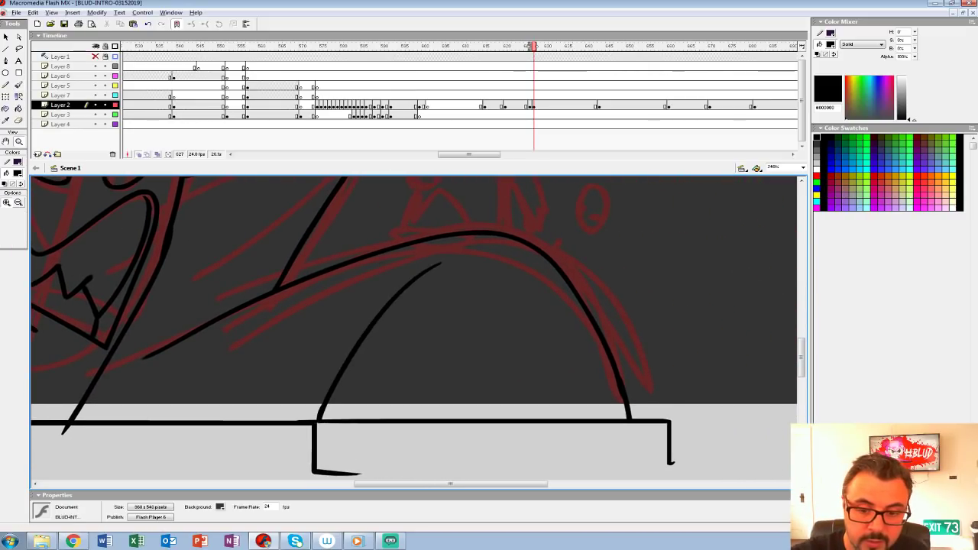
alt+click(335, 287)
alt+click(409, 271)
click(138, 155)
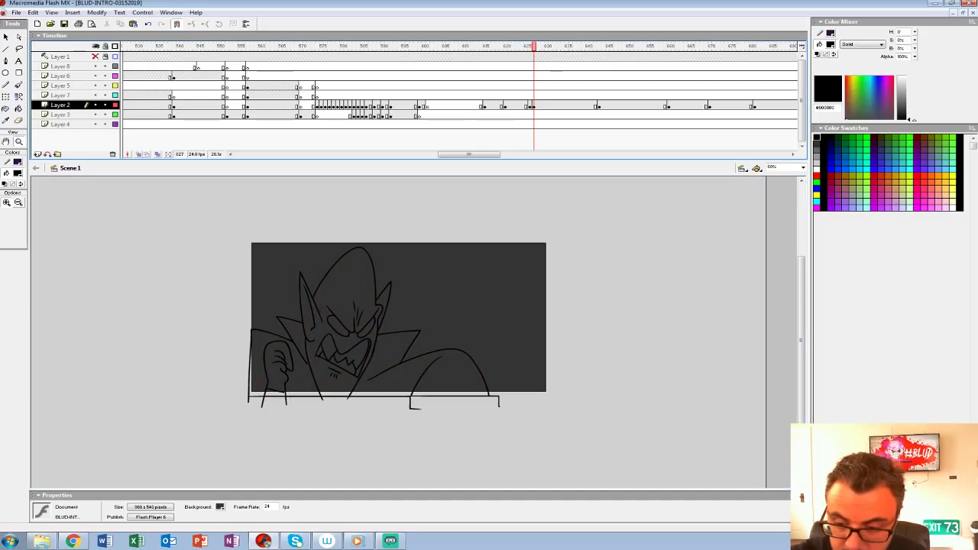
click(384, 333)
drag(384, 332, 375, 307)
key(k)
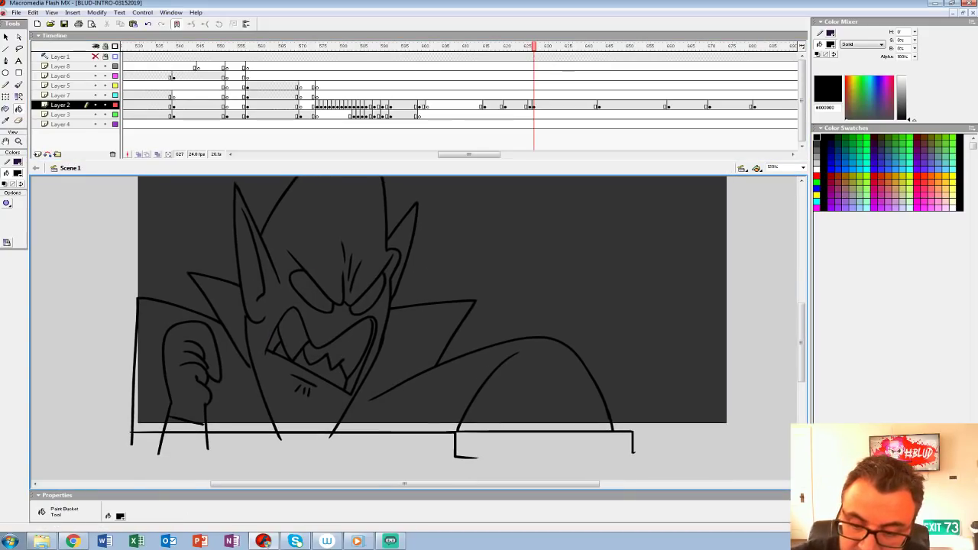
click(336, 358)
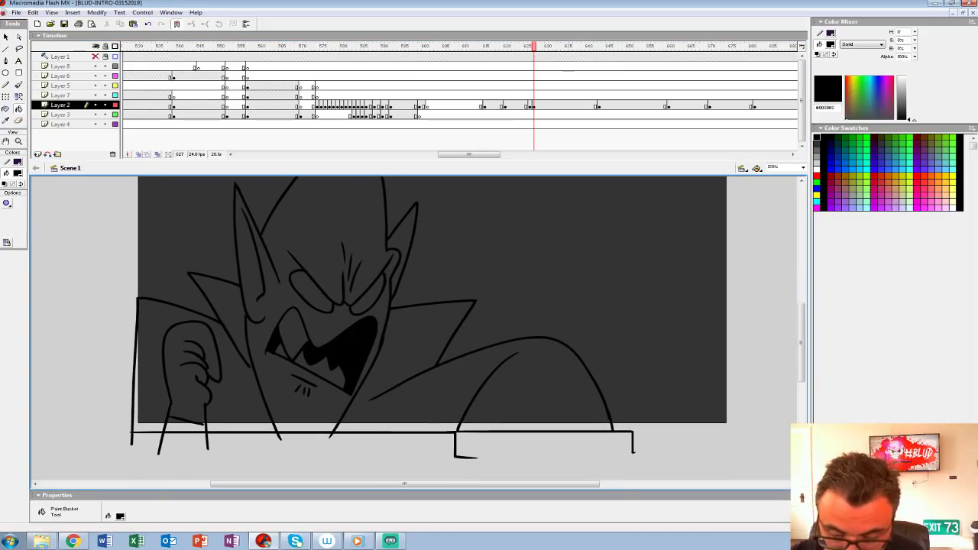
key(b)
key(ctrl+z)
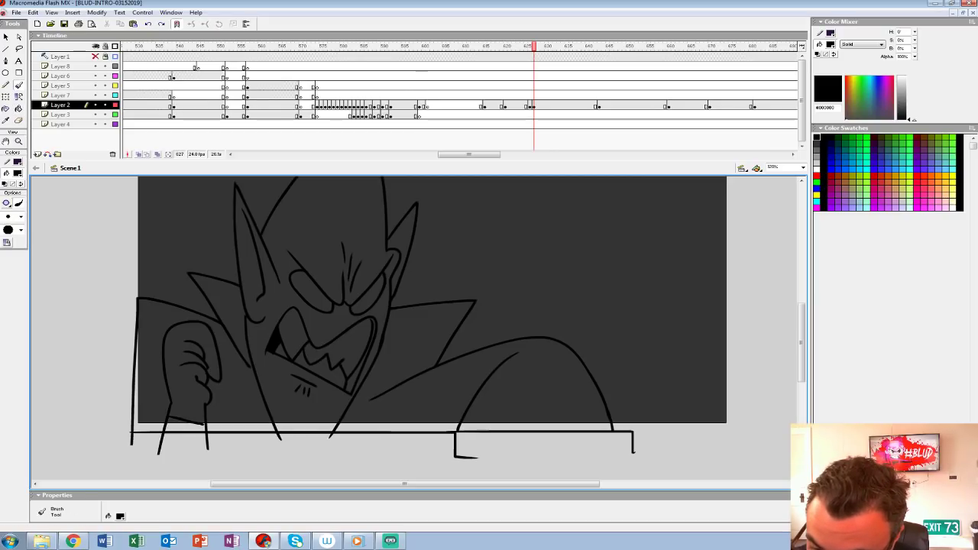
key(k)
click(357, 374)
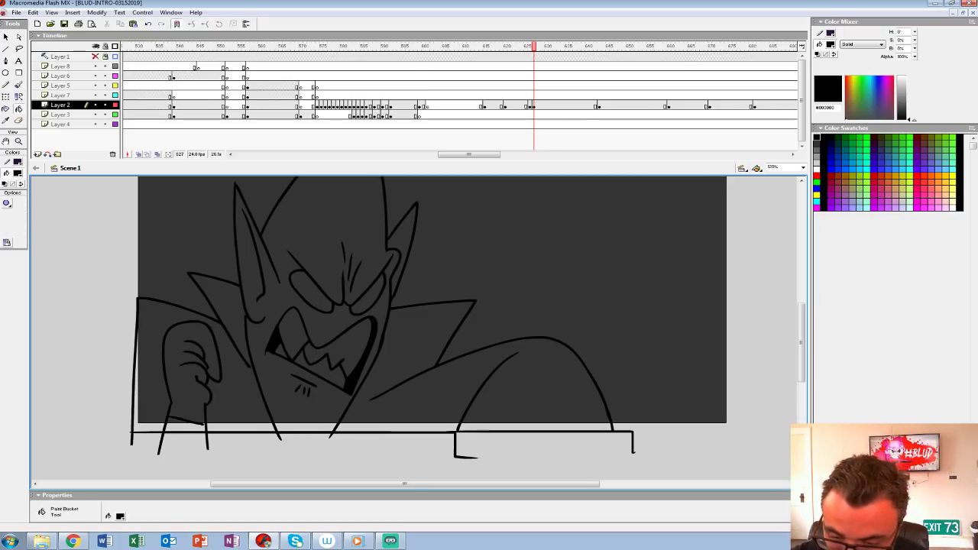
drag(357, 374, 349, 403)
Step: Move Layer 2's inked keyframe to frame 626, over the rough sketch keyframe
drag(533, 105, 527, 106)
click(18, 172)
click(6, 197)
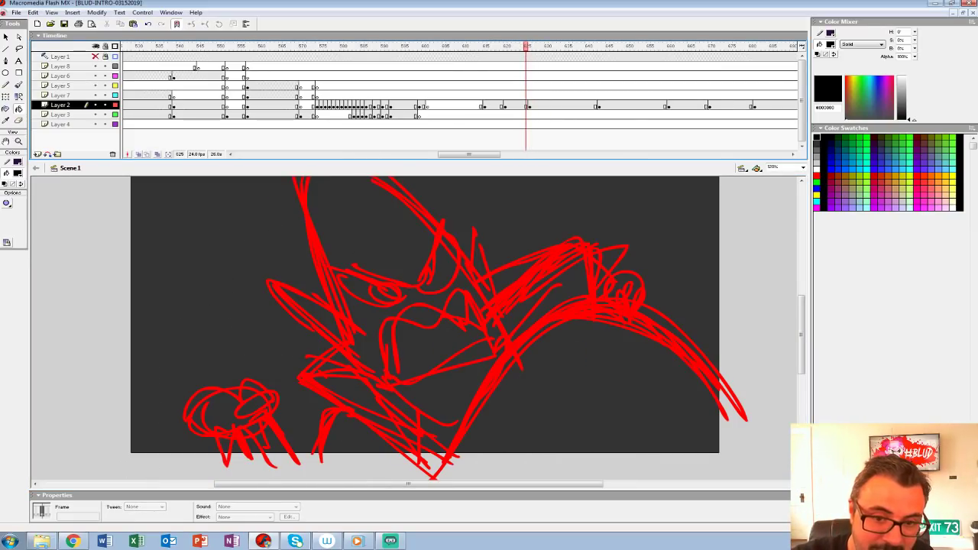
key(period)
click(228, 389)
click(18, 172)
click(10, 215)
key(ctrl+z)
Step: Brush white rim highlights along the head, far ear, jaw, collar point and shoulder at frame 626
click(18, 85)
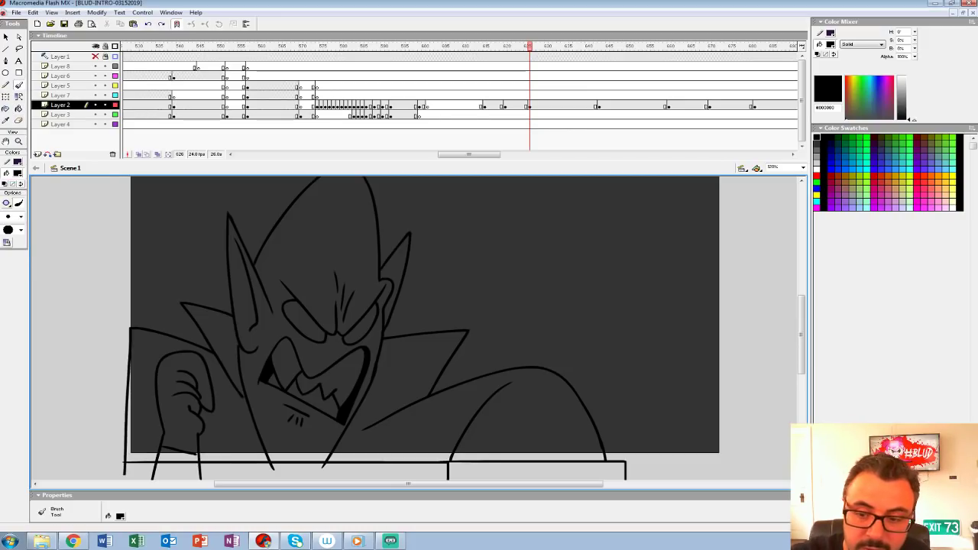
scroll(459, 328, up, 1)
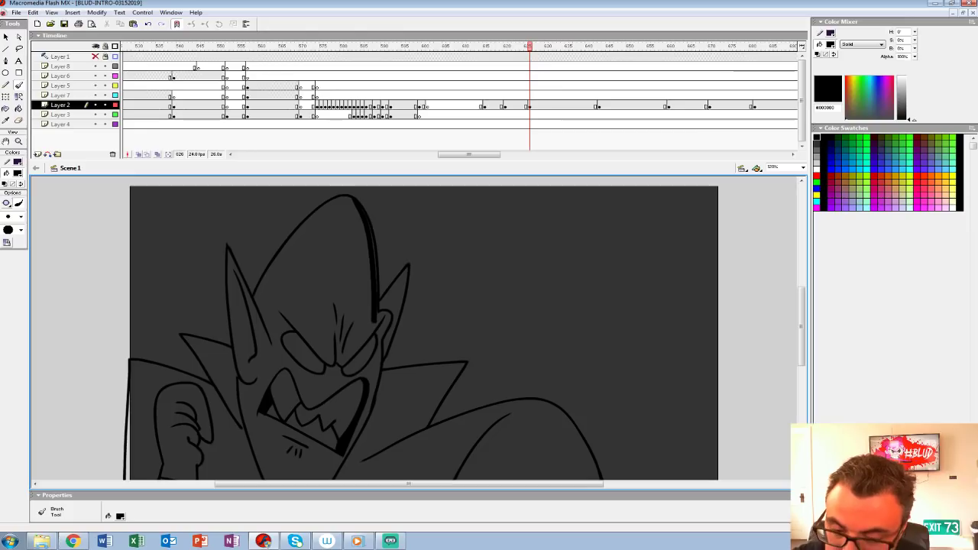
click(17, 172)
click(5, 217)
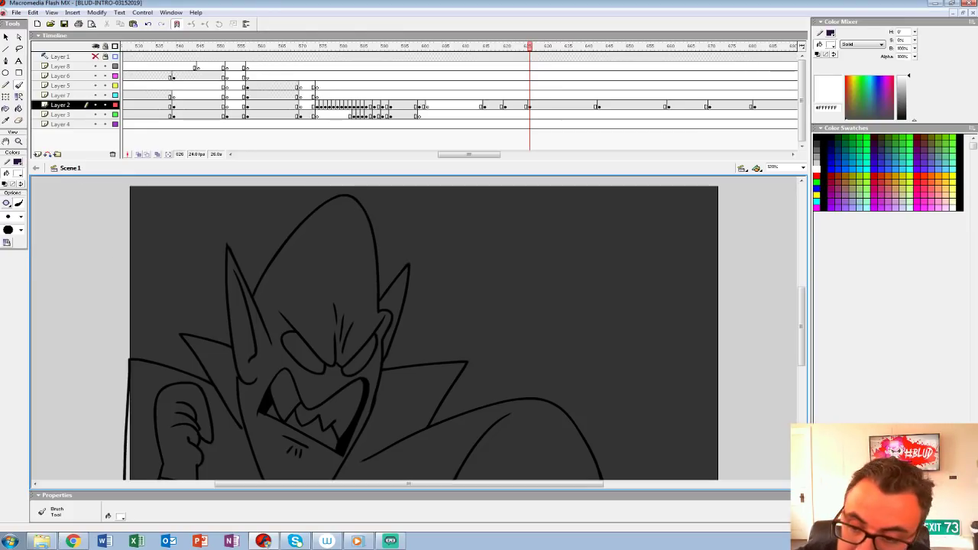
mouse_move(354, 200)
mouse_down()
mouse_move(371, 321)
mouse_move(366, 416)
mouse_up()
drag(408, 266, 382, 356)
mouse_move(458, 366)
mouse_down()
mouse_move(430, 284)
mouse_move(399, 335)
mouse_move(533, 341)
mouse_move(561, 413)
mouse_up()
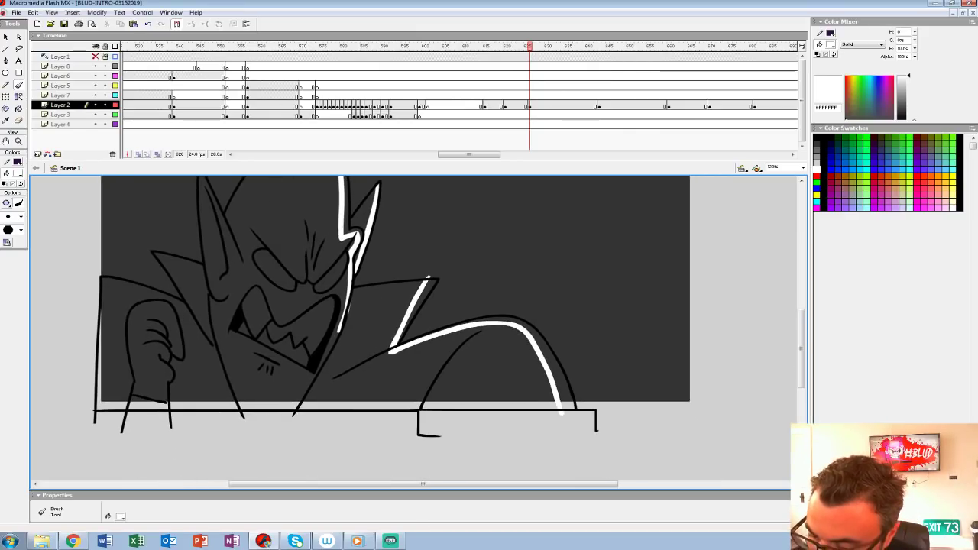
Step: Fill the gaps between the white strokes and the outline with white on the collar point and shoulder
drag(473, 321, 444, 362)
key(k)
click(396, 333)
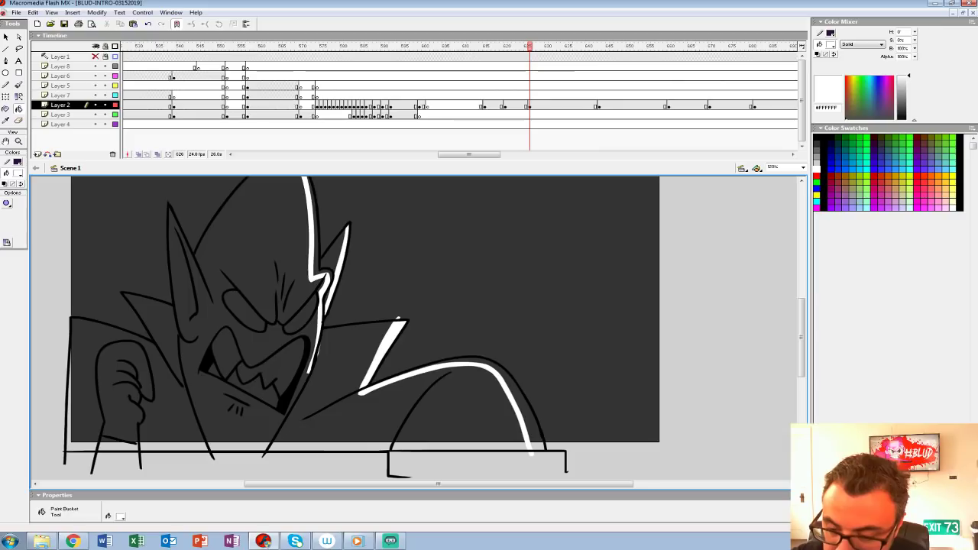
click(526, 401)
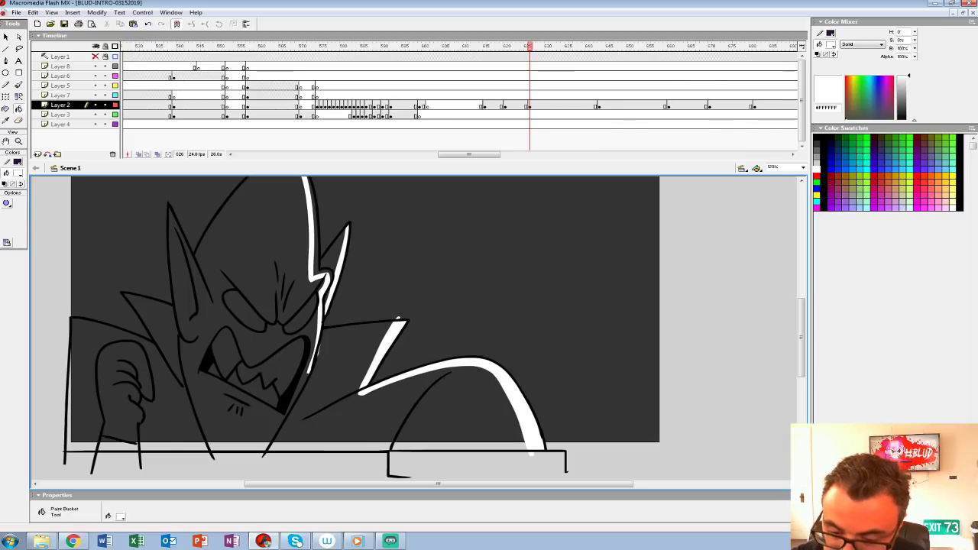
Step: Delete the stray bits around the white rim highlights at the jaw and the collar tip
key(v)
click(319, 354)
key(Delete)
drag(397, 321, 420, 339)
click(420, 336)
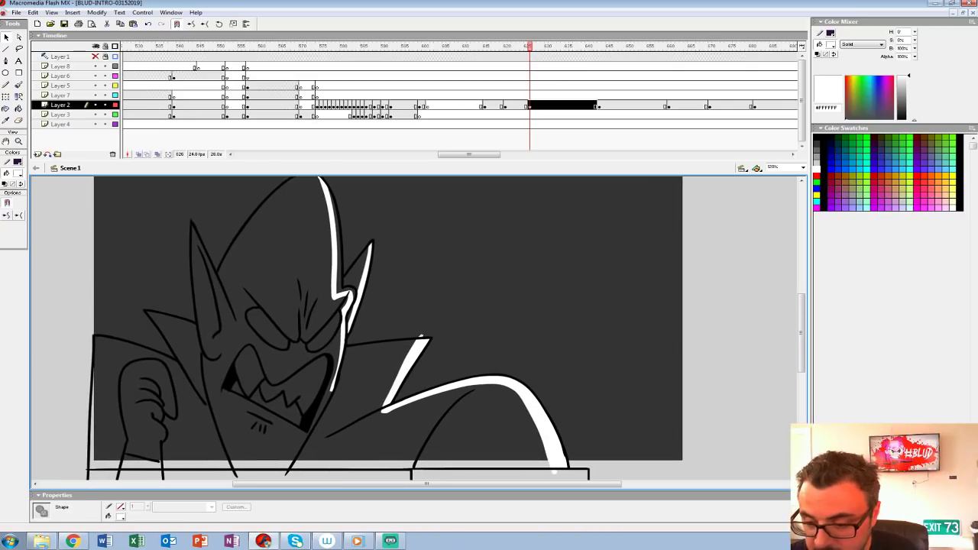
key(Delete)
drag(420, 337, 445, 311)
Step: Set the fill to #999999 grey and fill the cloak, the raised fist and the head
click(18, 174)
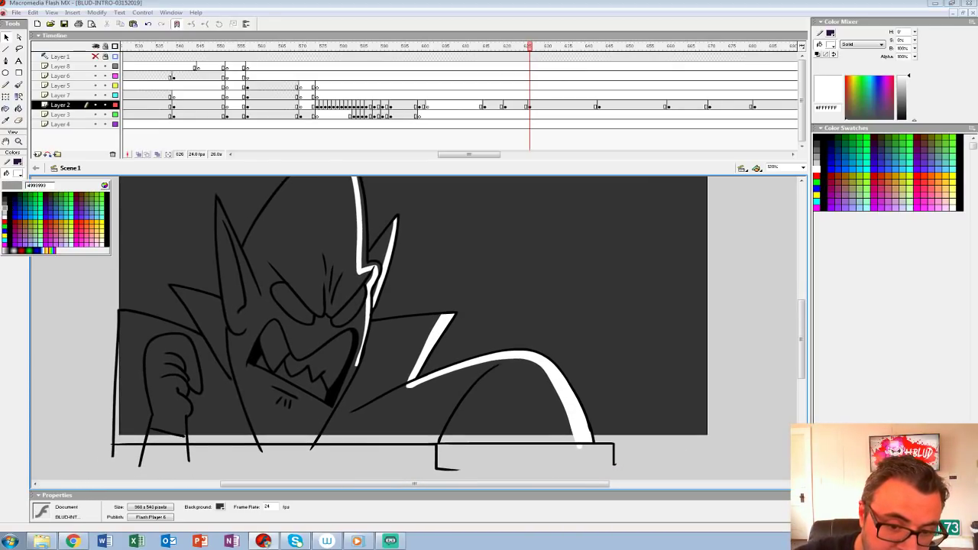
click(9, 208)
key(k)
click(137, 397)
click(172, 382)
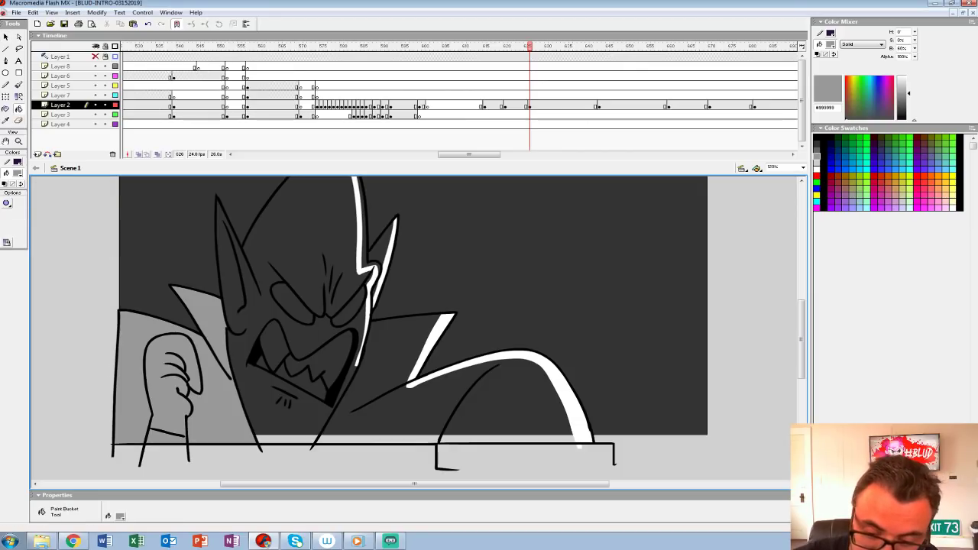
click(290, 229)
Step: Fill the figure's teeth, mouth areas and both eyes with the same grey
mouse_move(529, 46)
mouse_down()
mouse_move(489, 47)
mouse_move(542, 46)
mouse_up()
click(542, 105)
click(333, 354)
click(300, 379)
click(273, 348)
click(349, 308)
click(293, 304)
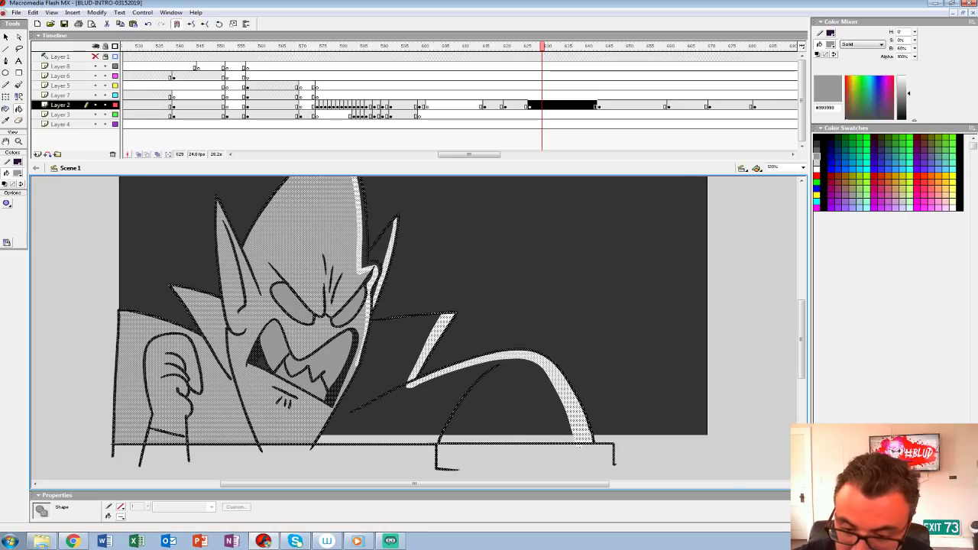
Step: Fill the far ear, the opposite collar and the shoulder with the same grey
click(381, 248)
click(372, 267)
key(ctrl+z)
click(405, 348)
drag(412, 359, 361, 400)
key(comma)
key(comma)
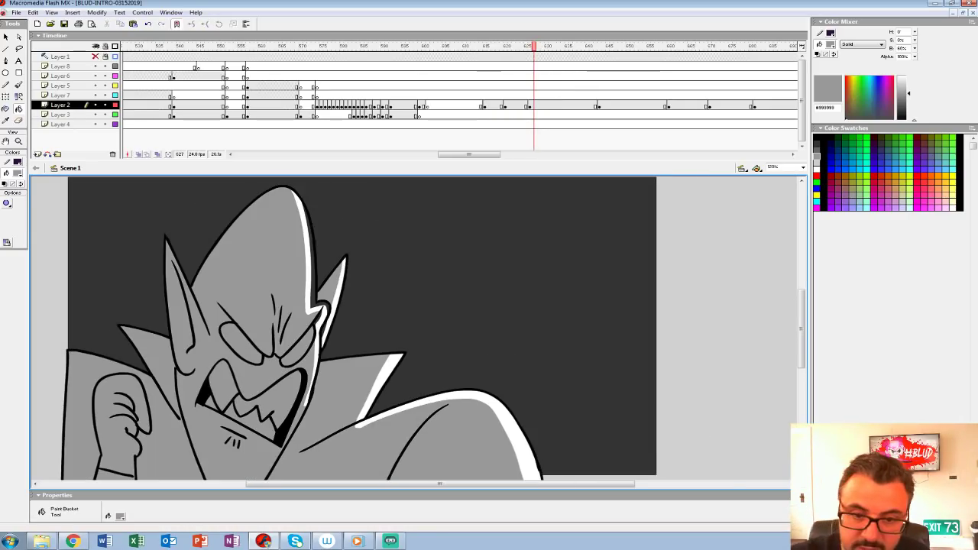
Step: Fill the remaining gap in the head's rim highlight with white, and set the fill back to #999999
click(18, 173)
click(4, 217)
click(312, 292)
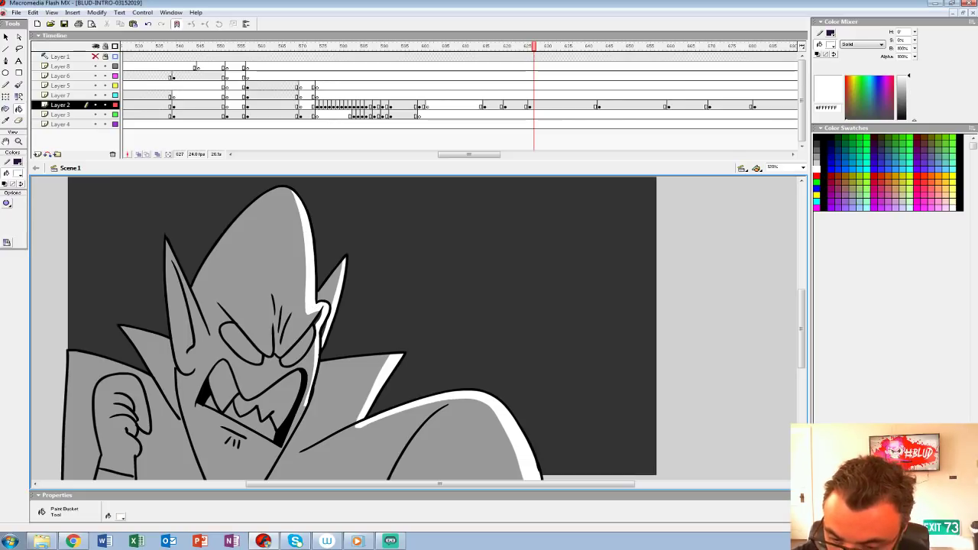
click(18, 172)
click(5, 206)
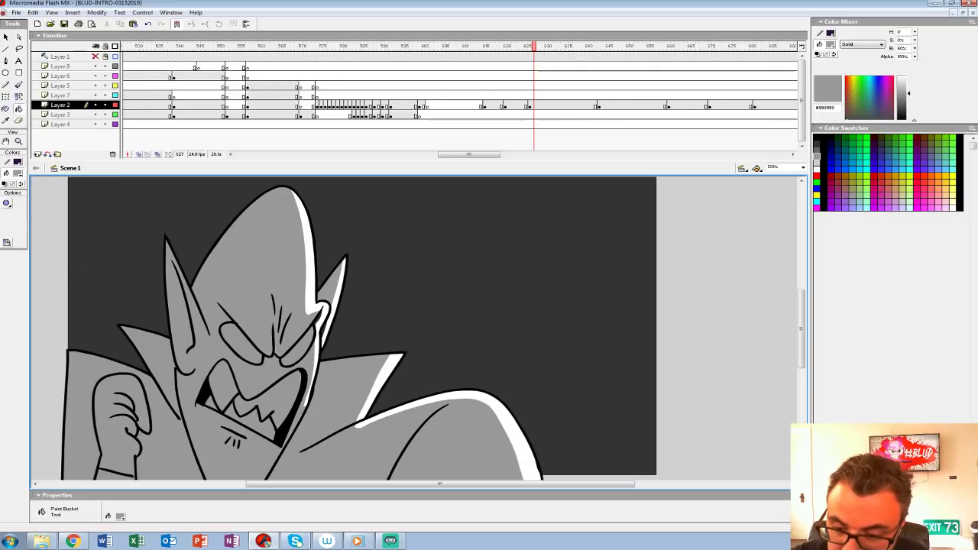
Step: Clear Layer 2's blank keyframe at frame 601 and view the stage at 100%
click(529, 105)
drag(473, 95, 558, 96)
click(427, 95)
click(427, 106)
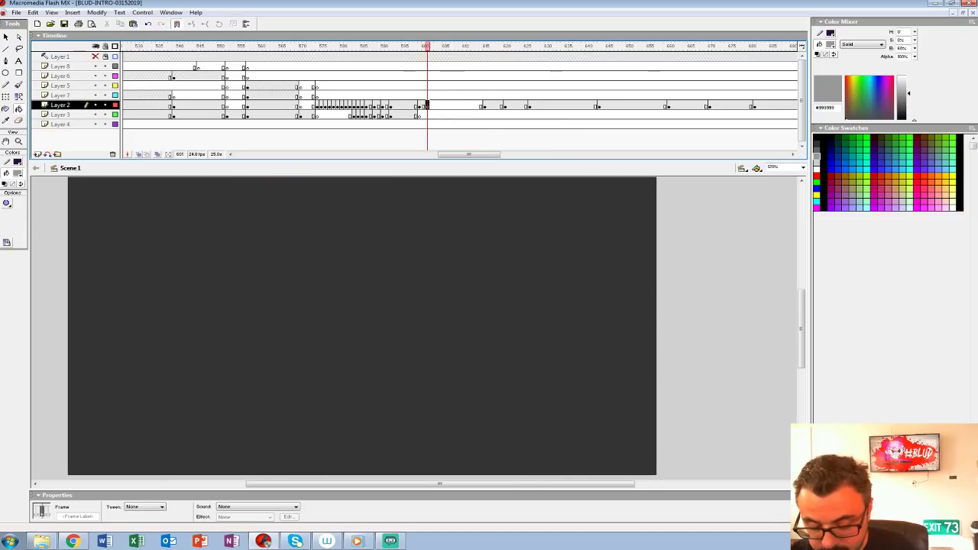
key(ctrl+shift+v)
key(ctrl+1)
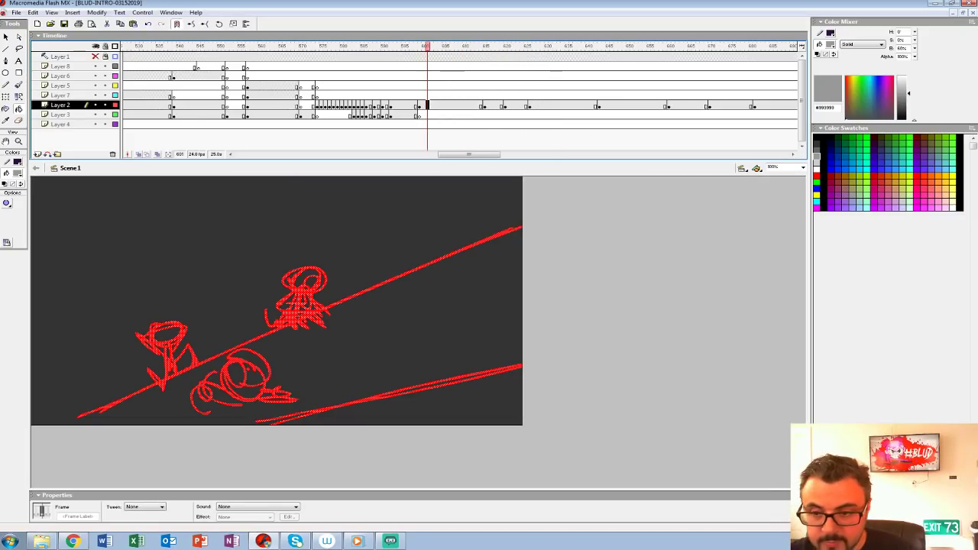
Step: Play back the rough shot and the close-up, and clear Layer 2's extra keyframe just after frame 619
click(298, 76)
key(Return)
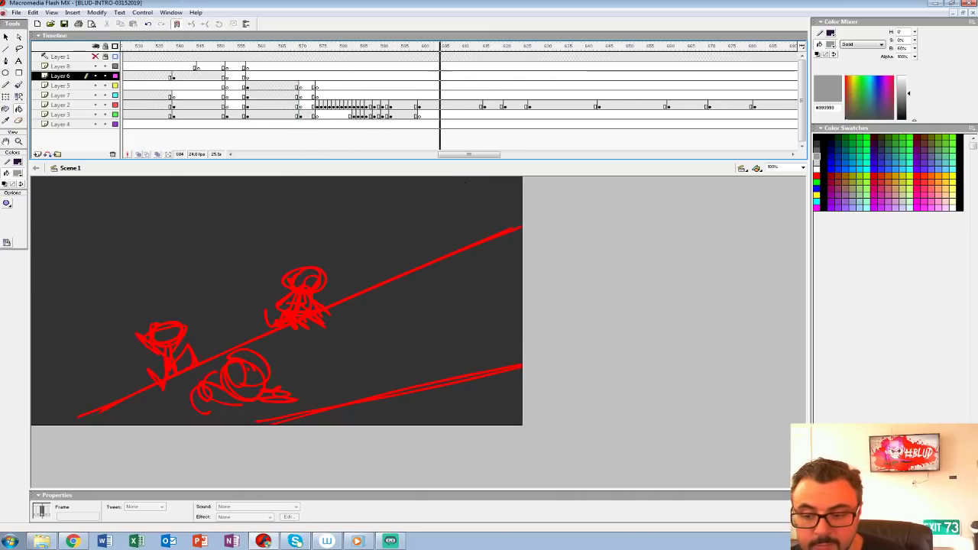
click(484, 96)
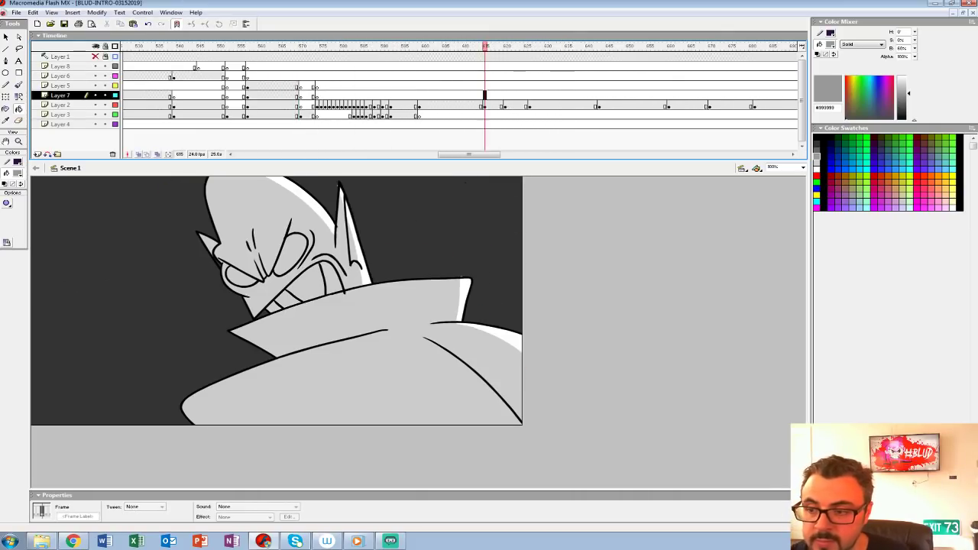
key(Return)
click(485, 96)
key(Return)
click(503, 105)
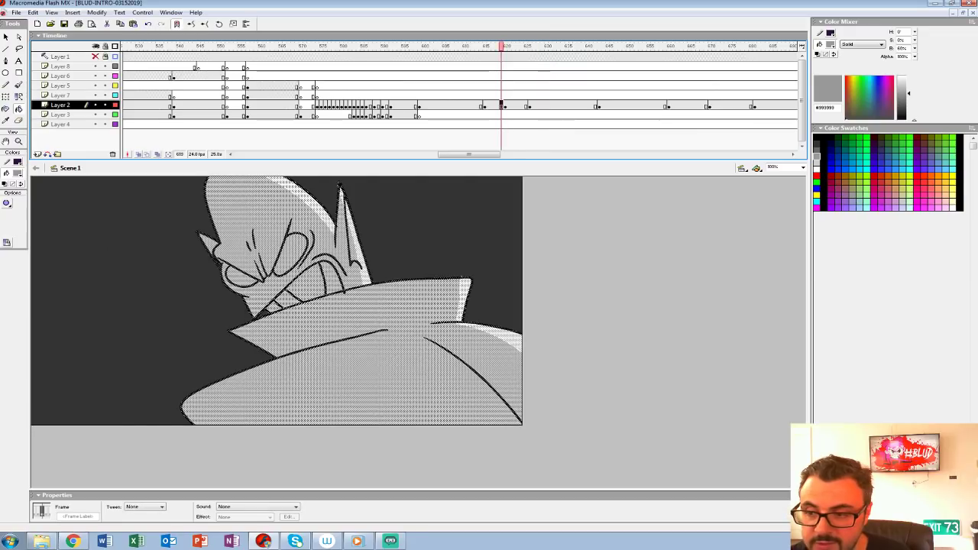
key(shift+F6)
Step: Play back the close-up into the snarling shot, and the sequence from the fist shot, to check the timing
click(473, 95)
key(Return)
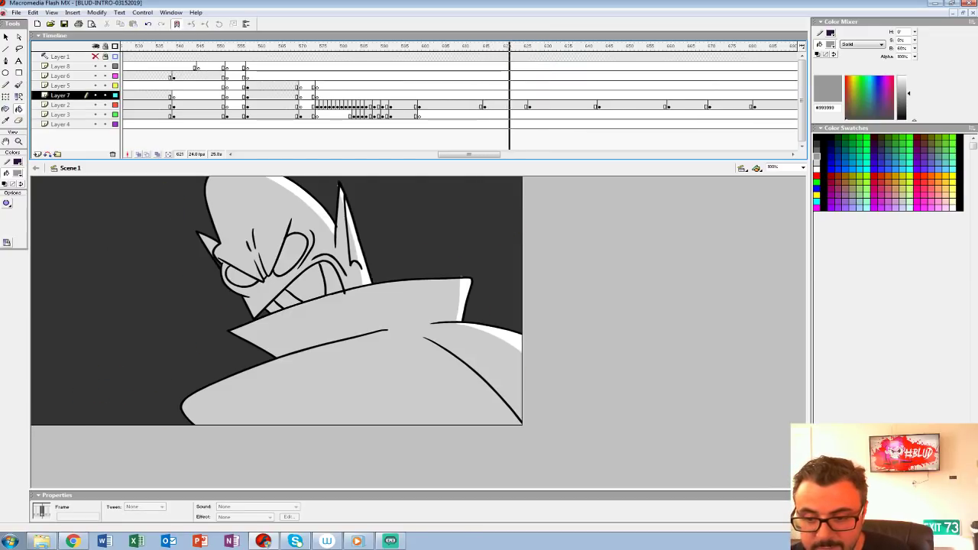
click(490, 96)
key(Return)
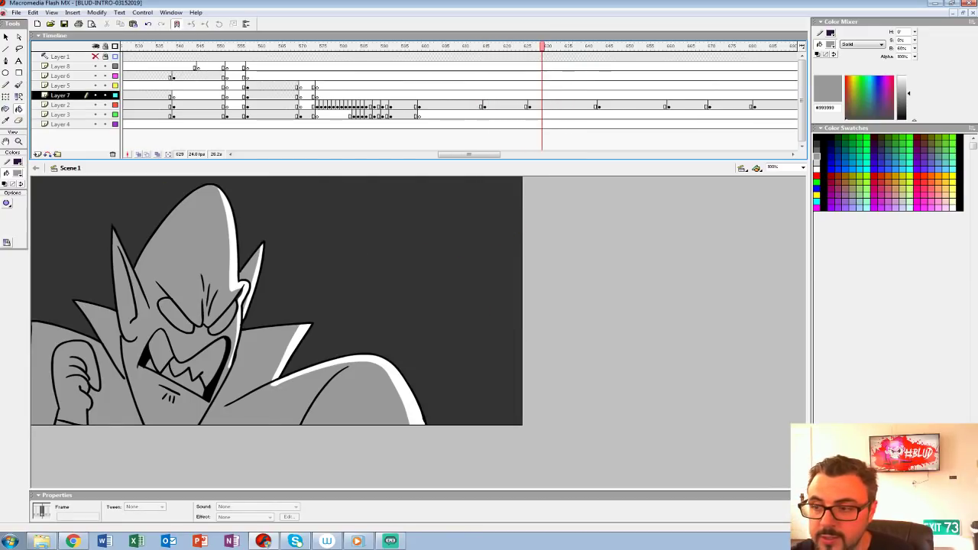
click(167, 96)
key(Return)
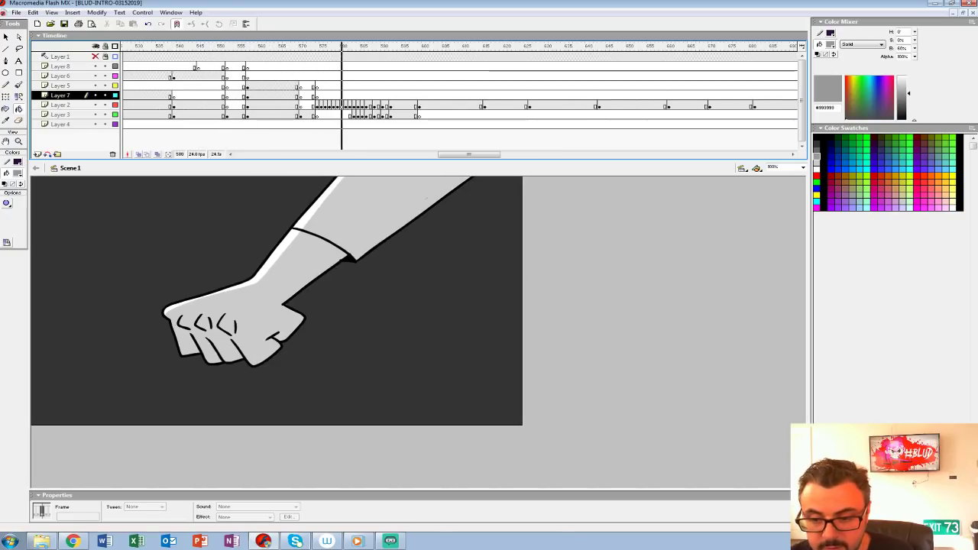
key(Return)
Step: Insert a blank keyframe at frame 600 on Layer 2 and turn on onion skinning to show the rough
click(424, 106)
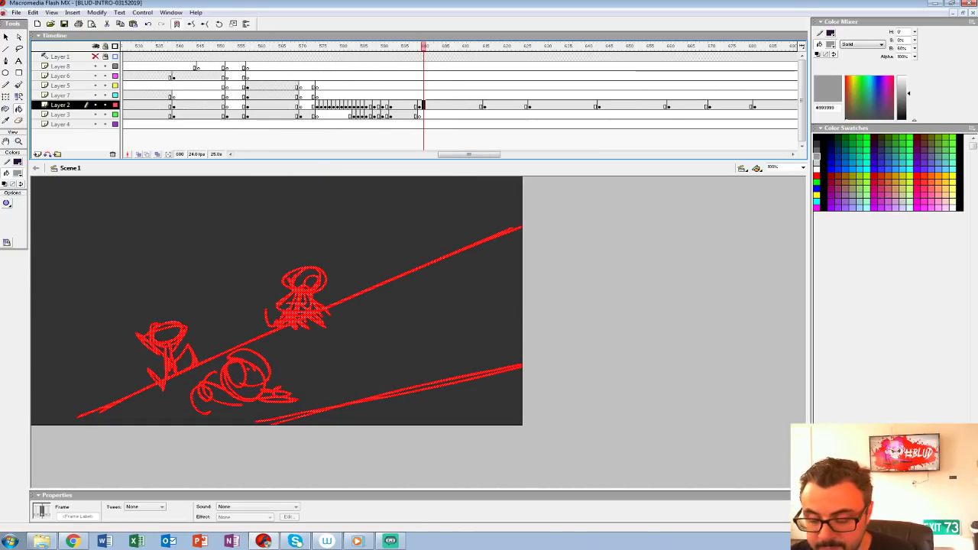
key(F7)
mouse_move(424, 46)
mouse_down()
mouse_move(403, 47)
mouse_move(424, 47)
mouse_up()
key(ctrl+2)
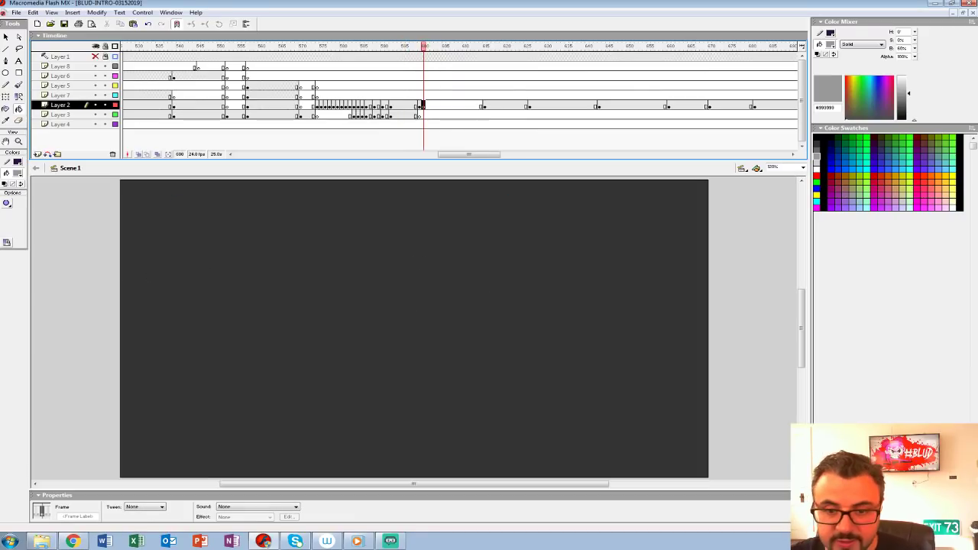
click(138, 155)
drag(458, 344, 404, 295)
Step: Set the Brush fill to black and ink the long slanted ledge edge over the rough at frame 600, zoomed to 150%
key(b)
click(17, 173)
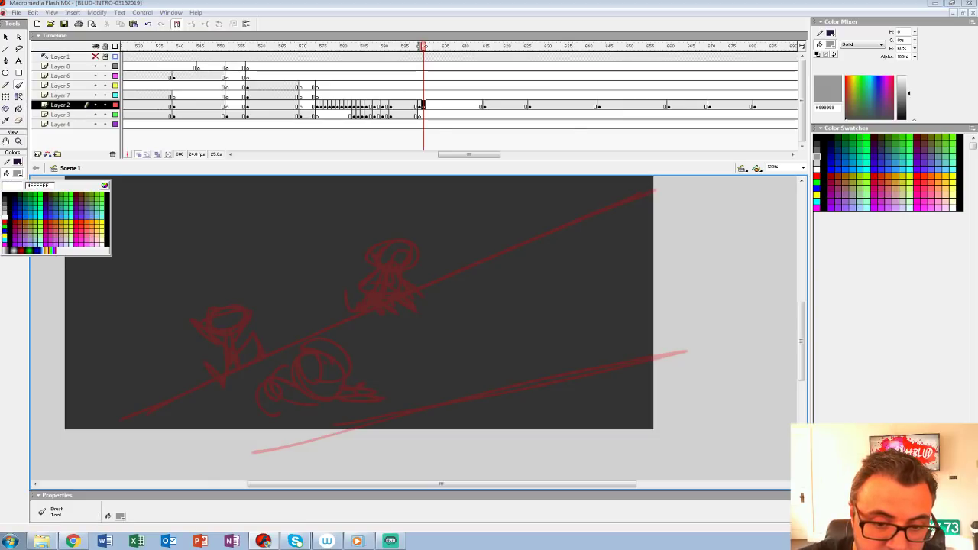
click(5, 217)
click(17, 173)
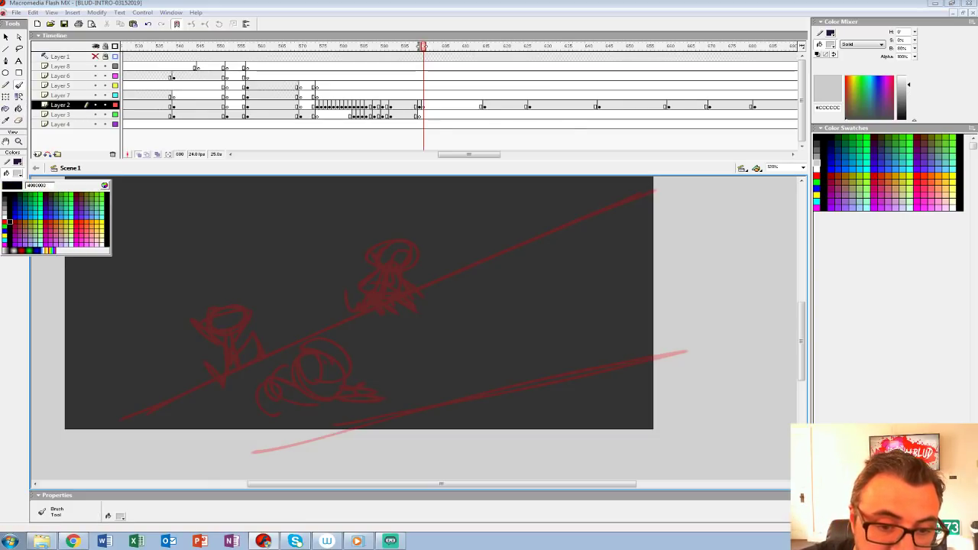
click(5, 194)
click(775, 166)
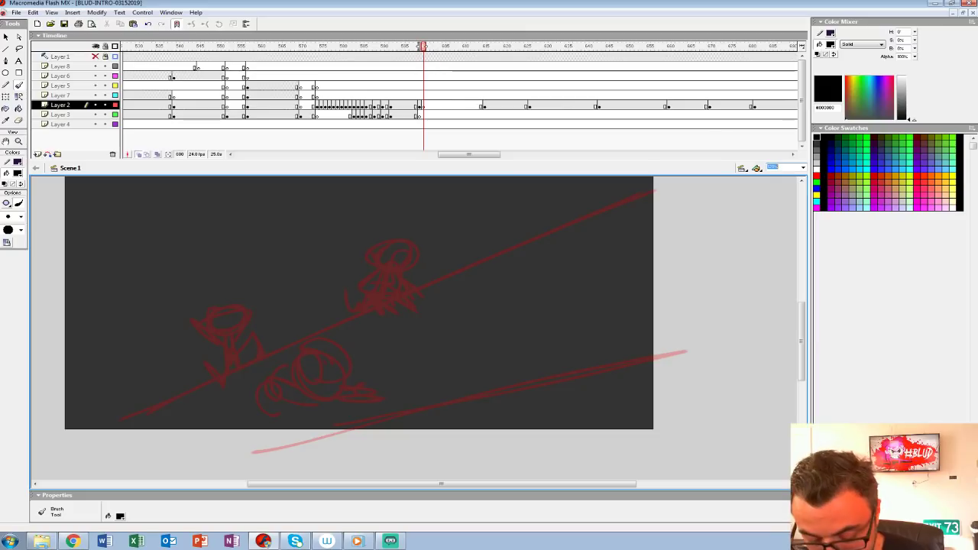
text(150)
key(Return)
key(space)
drag(534, 259, 454, 321)
drag(723, 205, 479, 307)
mouse_move(718, 215)
mouse_down()
mouse_move(174, 438)
mouse_move(495, 437)
mouse_up()
drag(550, 366, 254, 369)
Step: Ink the ledge's curved dividing line, its lower edge and the closing end beyond the stage
mouse_move(246, 296)
mouse_down()
mouse_move(282, 418)
mouse_move(264, 443)
mouse_move(231, 437)
mouse_move(269, 431)
mouse_up()
key(ctrl+z)
drag(191, 437, 726, 382)
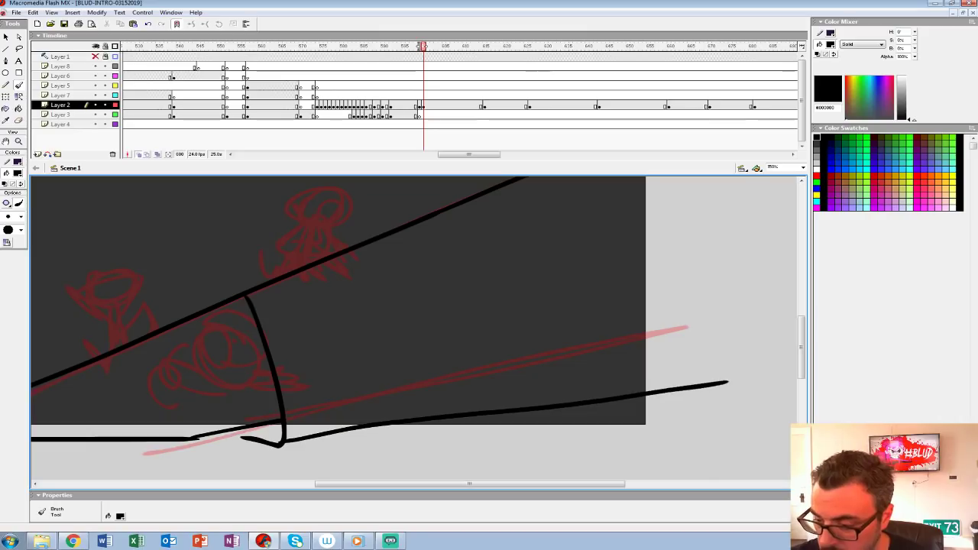
mouse_move(657, 298)
mouse_down()
mouse_move(487, 403)
mouse_move(427, 385)
mouse_up()
drag(439, 204, 485, 467)
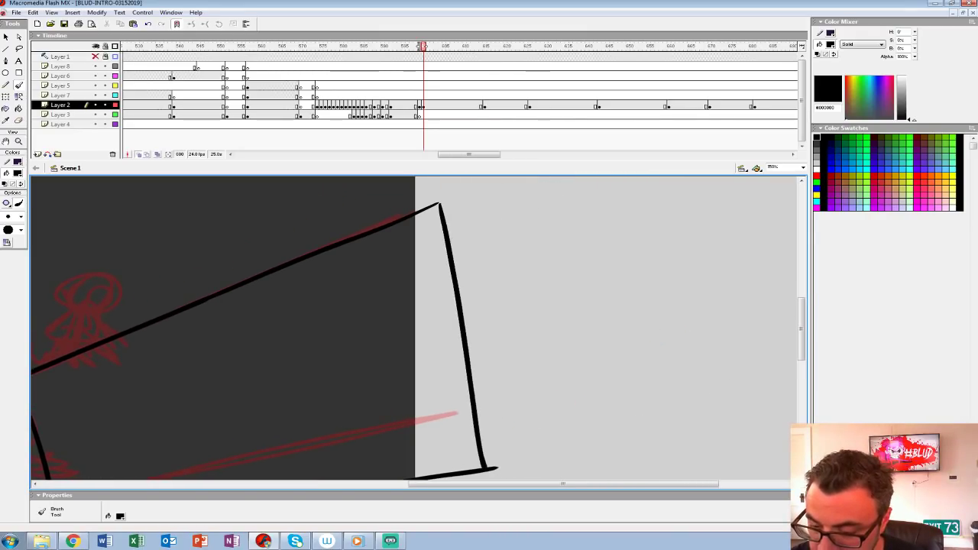
Step: Set the Brush fill to white and paint a highlight along the underside of the ledge's slanted edge
drag(382, 413, 629, 285)
drag(382, 305, 449, 354)
click(16, 174)
click(4, 217)
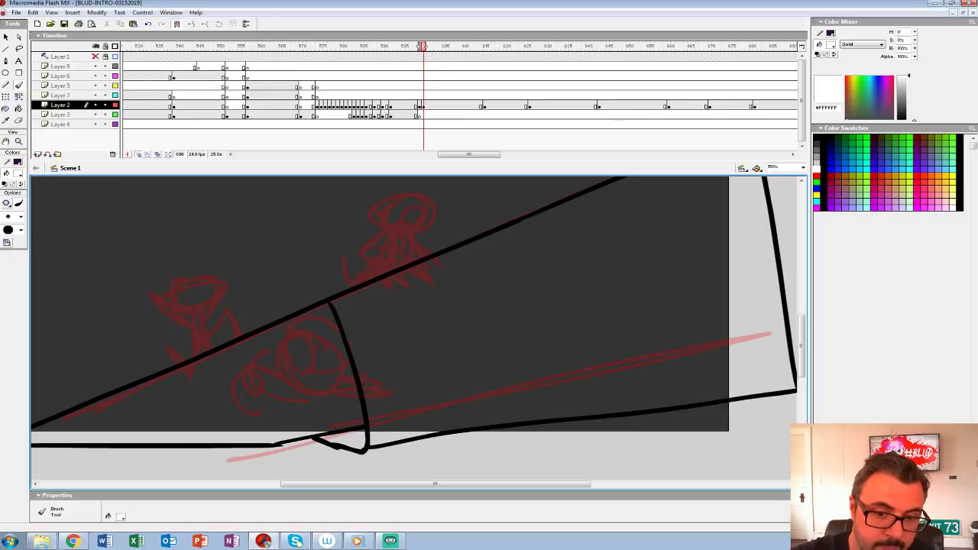
click(19, 142)
click(482, 328)
key(b)
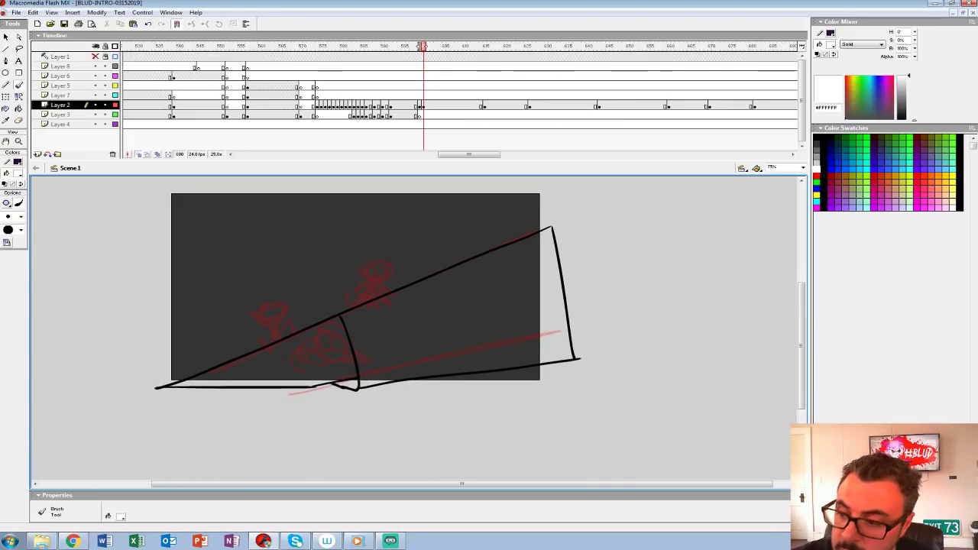
drag(551, 232, 173, 386)
key(F6)
key(k)
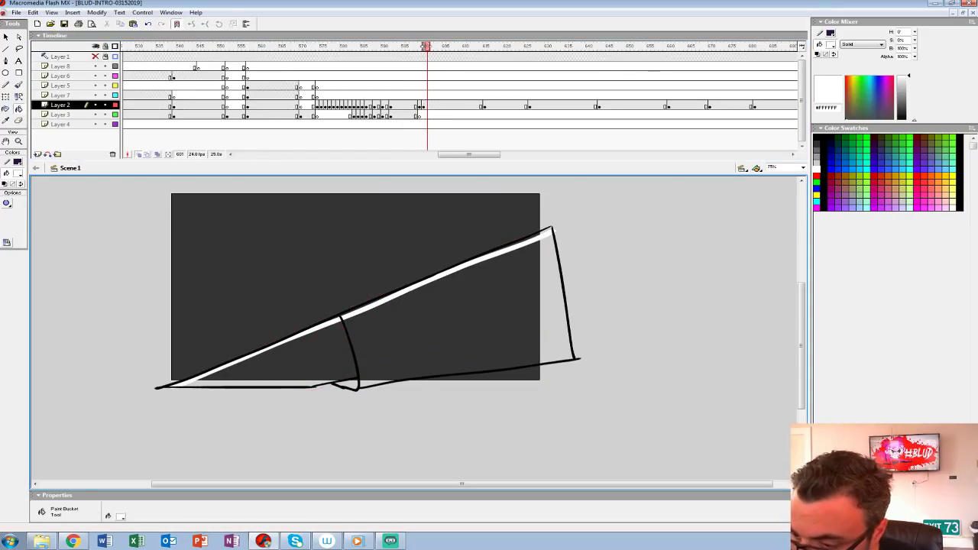
click(354, 352)
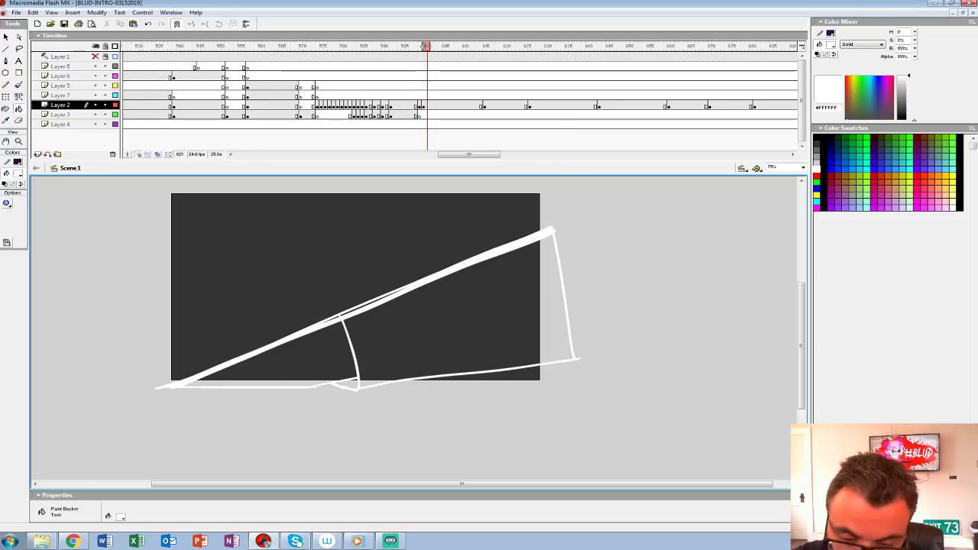
key(ctrl+z)
click(18, 174)
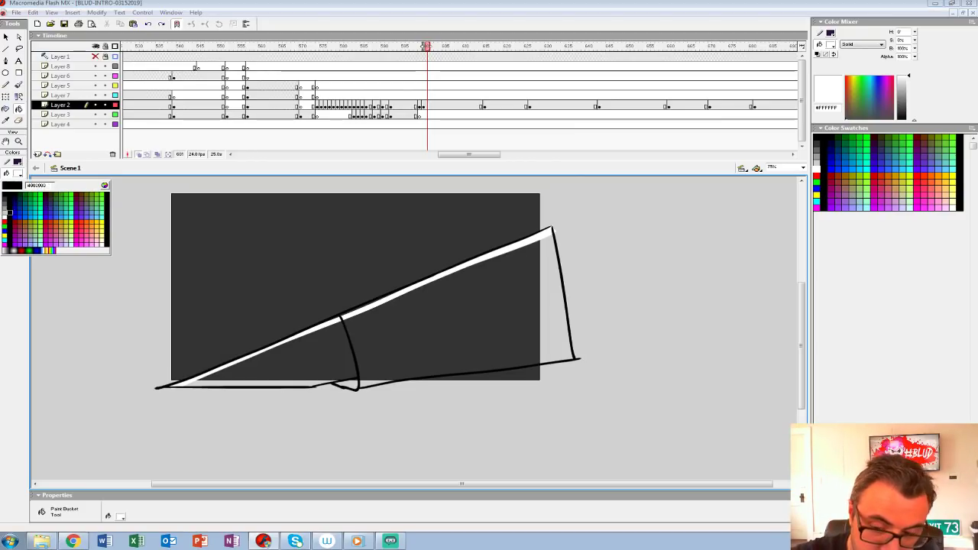
click(4, 196)
click(319, 359)
click(428, 335)
key(ctrl+z)
key(ctrl+z)
click(17, 174)
click(4, 195)
click(318, 359)
key(ctrl+z)
Step: Fill both sections of the ledge with light grey #CCCCCC
click(18, 173)
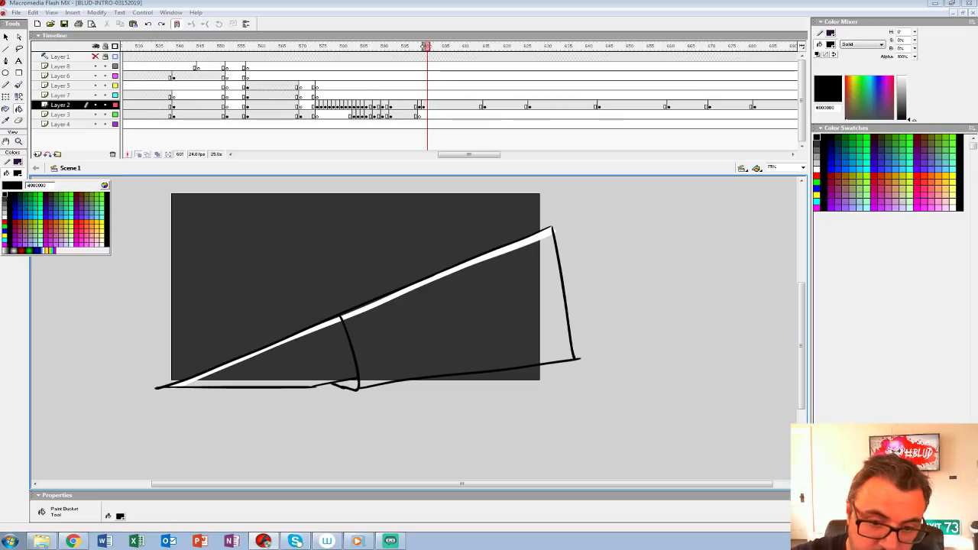
click(5, 213)
click(317, 359)
click(428, 334)
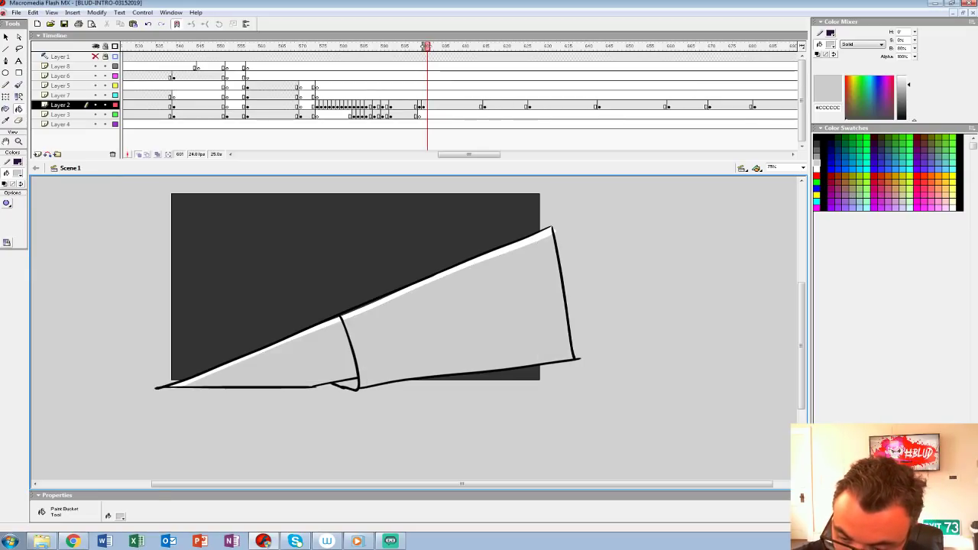
Step: Move the ledge drawing on Layer 2 from frame 600 to frame 599, group it, and compare it with frame 598
drag(428, 334, 409, 361)
click(423, 105)
drag(423, 106, 419, 105)
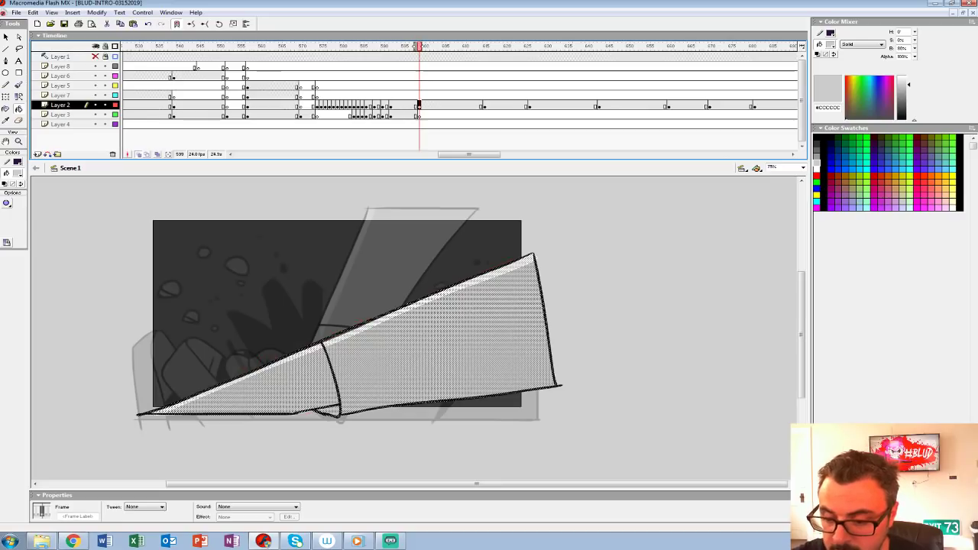
key(ctrl+g)
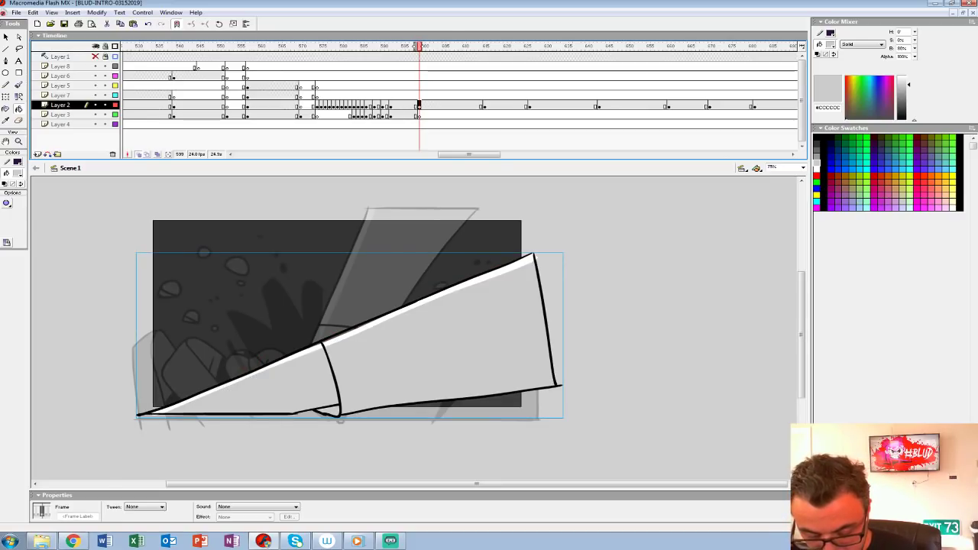
key(ctrl+1)
key(comma)
key(period)
key(comma)
key(period)
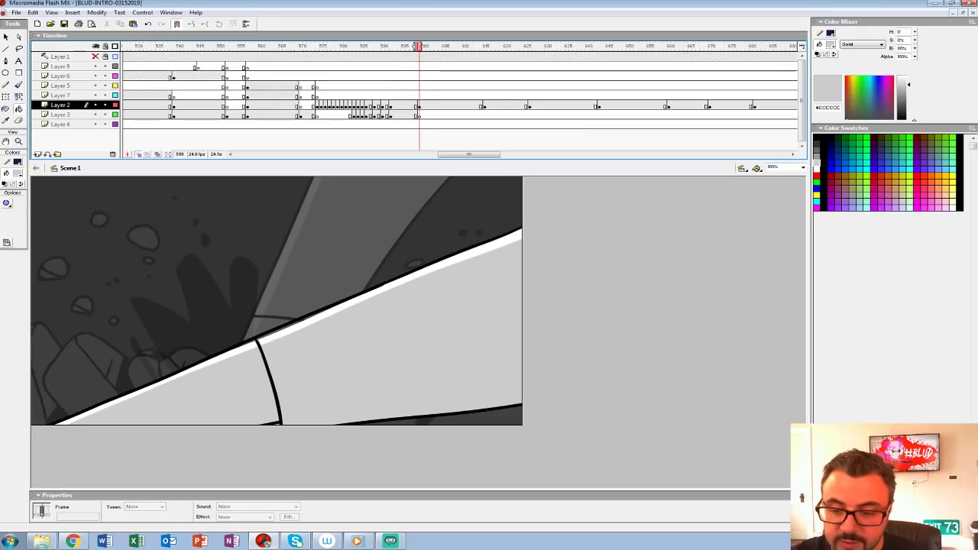
click(16, 174)
click(5, 219)
key(v)
double_click(366, 336)
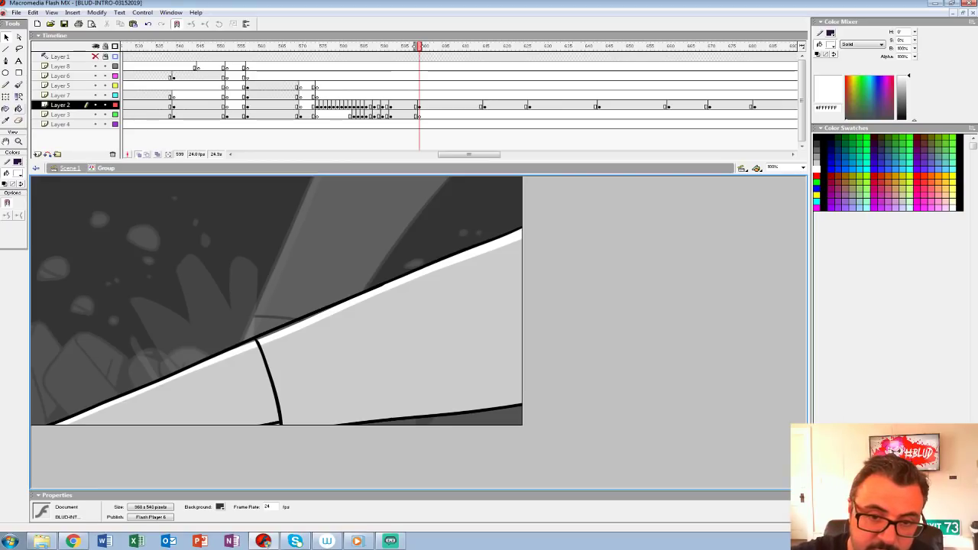
click(19, 110)
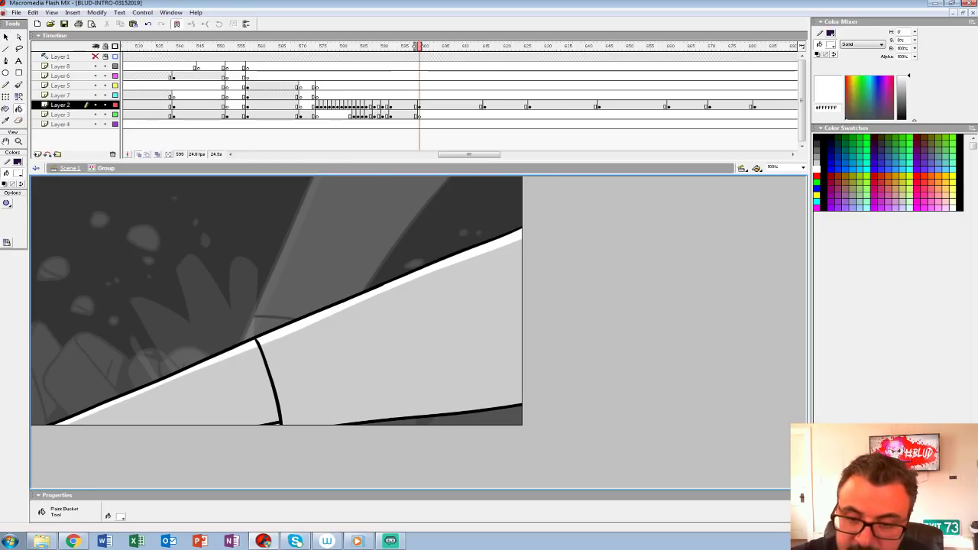
Step: Turn off onion skinning and set the Brush fill to red #FF0000 for roughing
click(139, 154)
mouse_move(418, 47)
mouse_down()
mouse_move(402, 46)
mouse_move(424, 47)
mouse_up()
click(423, 105)
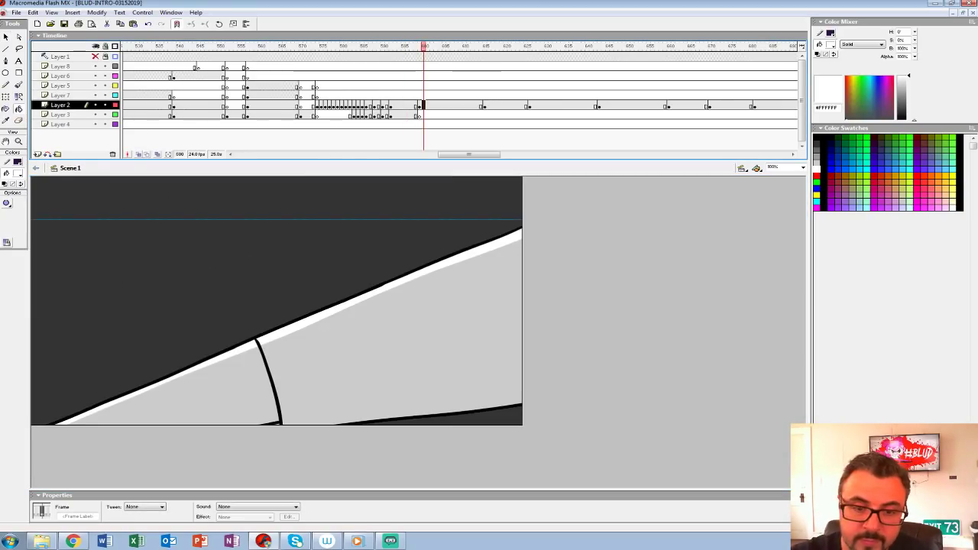
click(17, 174)
click(4, 226)
key(b)
mouse_move(214, 411)
mouse_down()
mouse_move(299, 294)
mouse_move(343, 417)
mouse_up()
key(ctrl+z)
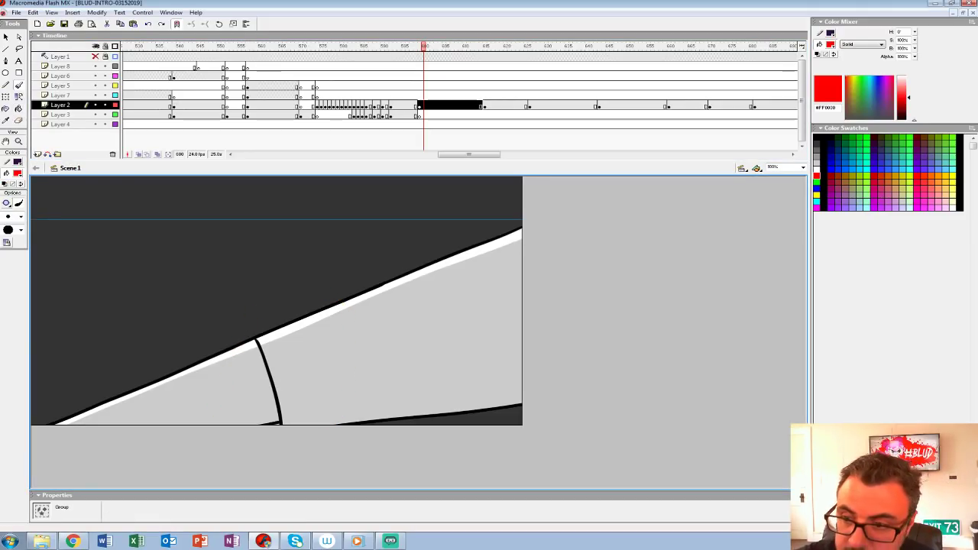
Step: Insert a blank keyframe at frame 599 on Layer 7 and rough in the large central boulder and the round rock above it in red
click(419, 95)
key(F7)
mouse_move(273, 401)
mouse_down()
mouse_move(354, 319)
mouse_move(407, 333)
mouse_move(392, 422)
mouse_up()
drag(370, 324, 306, 422)
mouse_move(304, 336)
mouse_down()
mouse_move(254, 340)
mouse_move(306, 319)
mouse_up()
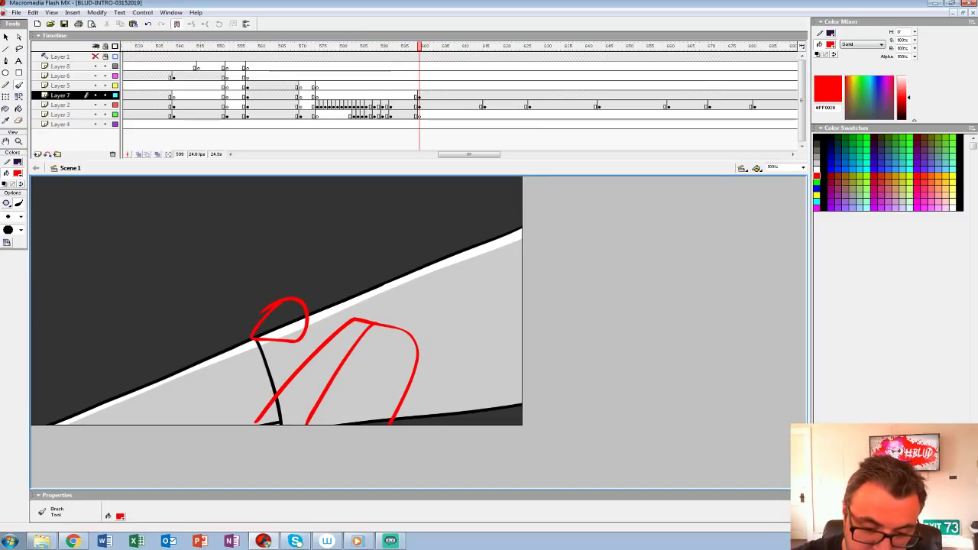
Step: Rough in the large and small boulders at the stage's lower left and two flying rocks above them
mouse_move(74, 386)
mouse_down()
mouse_move(165, 374)
mouse_move(122, 424)
mouse_up()
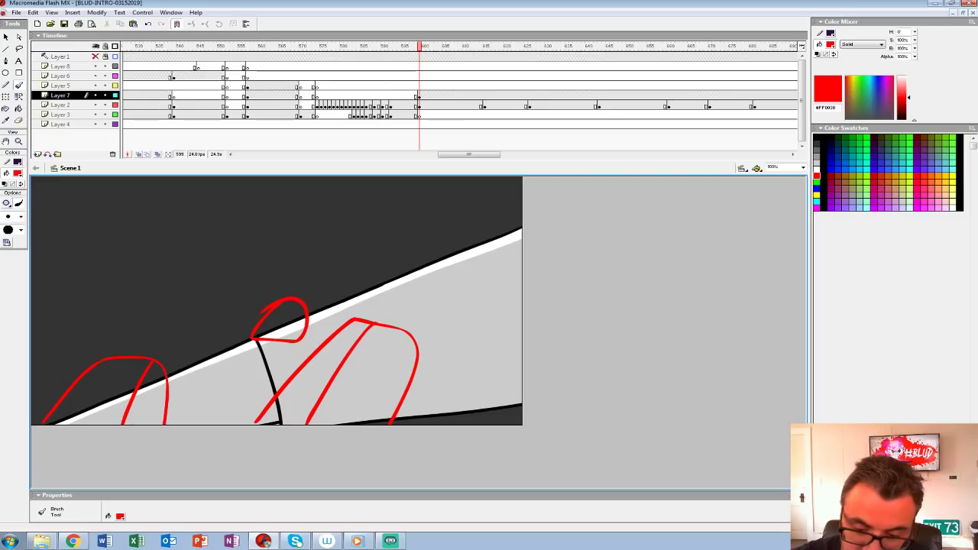
mouse_move(192, 391)
mouse_down()
mouse_move(169, 422)
mouse_move(223, 394)
mouse_move(224, 421)
mouse_up()
drag(77, 310, 93, 302)
drag(158, 295, 175, 292)
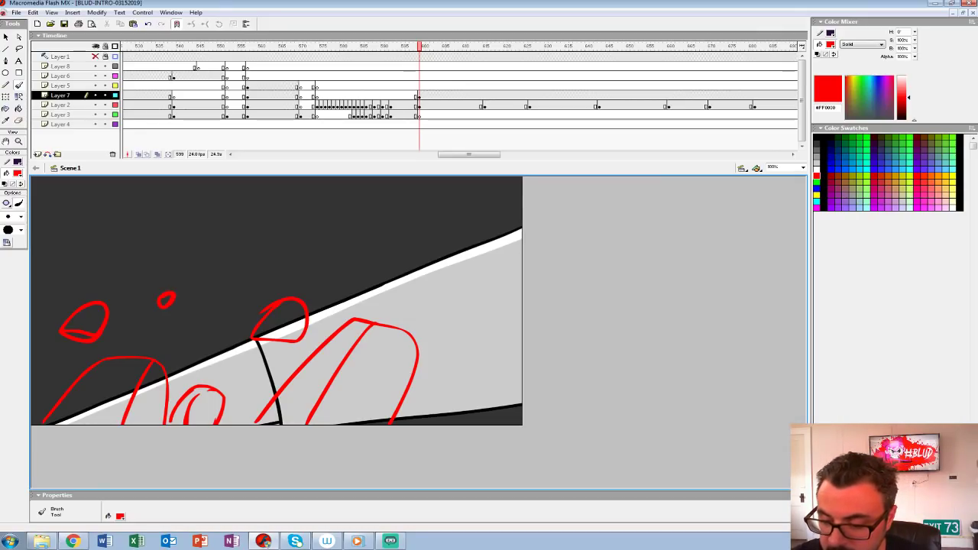
Step: Rough in the lower-right boulder with its centre line, the slab on the ledge's edge and the upper-left flying rock
mouse_move(476, 376)
mouse_down()
mouse_move(507, 363)
mouse_move(521, 403)
mouse_up()
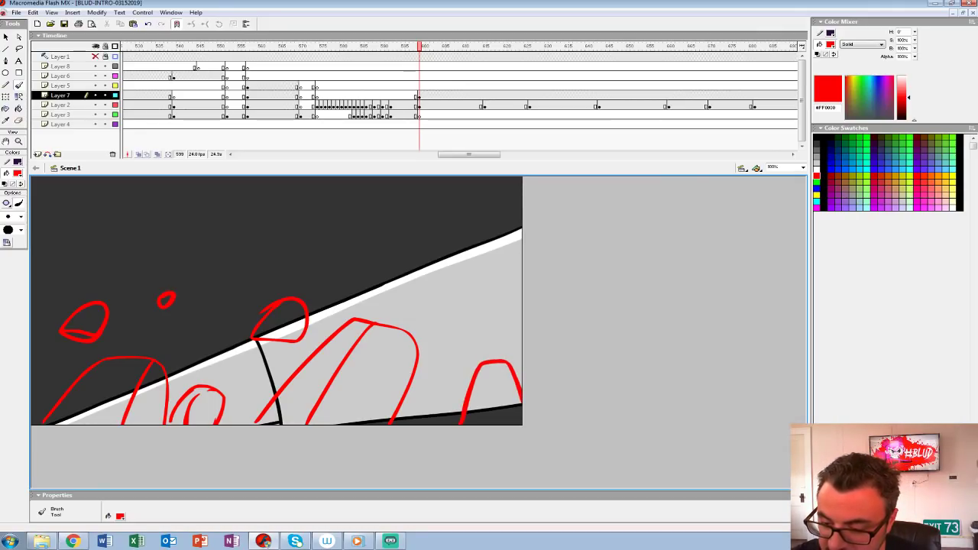
drag(495, 363, 493, 425)
mouse_move(423, 244)
mouse_down()
mouse_move(370, 263)
mouse_move(376, 286)
mouse_up()
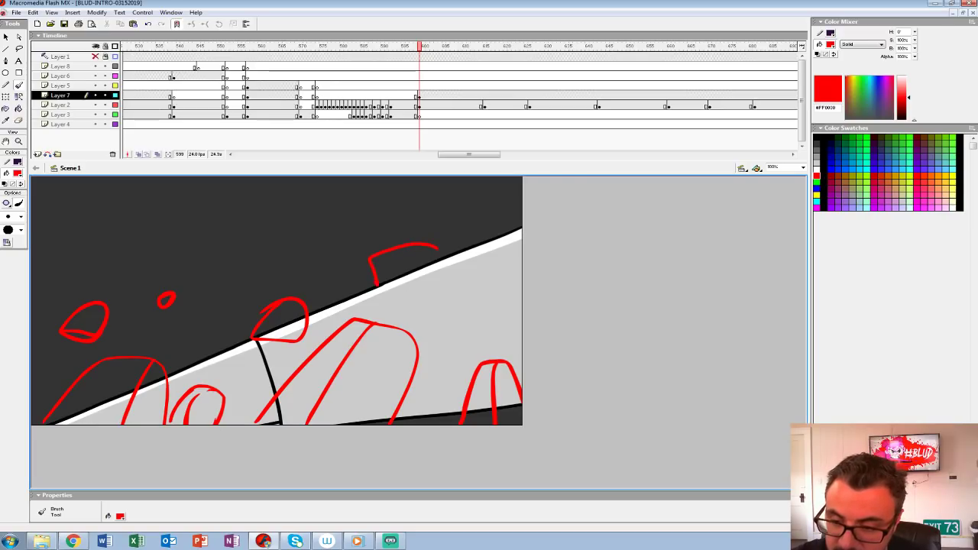
drag(455, 260, 370, 286)
drag(84, 244, 119, 241)
Step: Insert a blank keyframe at frame 600 on Layer 7 and turn on onion skinning to show the red rock rough
click(423, 95)
key(F7)
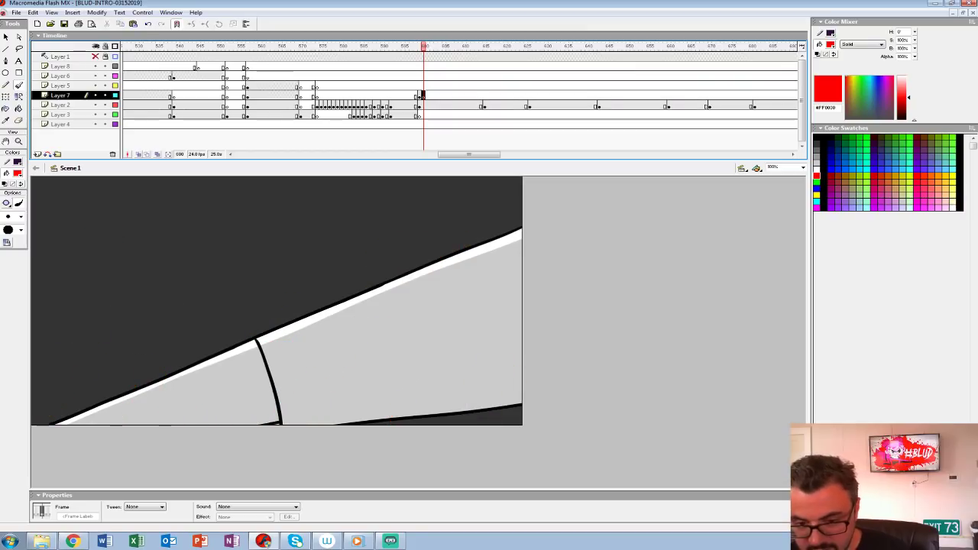
key(ctrl+2)
click(139, 154)
drag(416, 359, 448, 251)
key(z)
click(337, 338)
drag(337, 338, 338, 332)
Step: Show Layers 2, 3 and 4 as outlines and set the Brush fill to black for inking
click(17, 174)
click(5, 194)
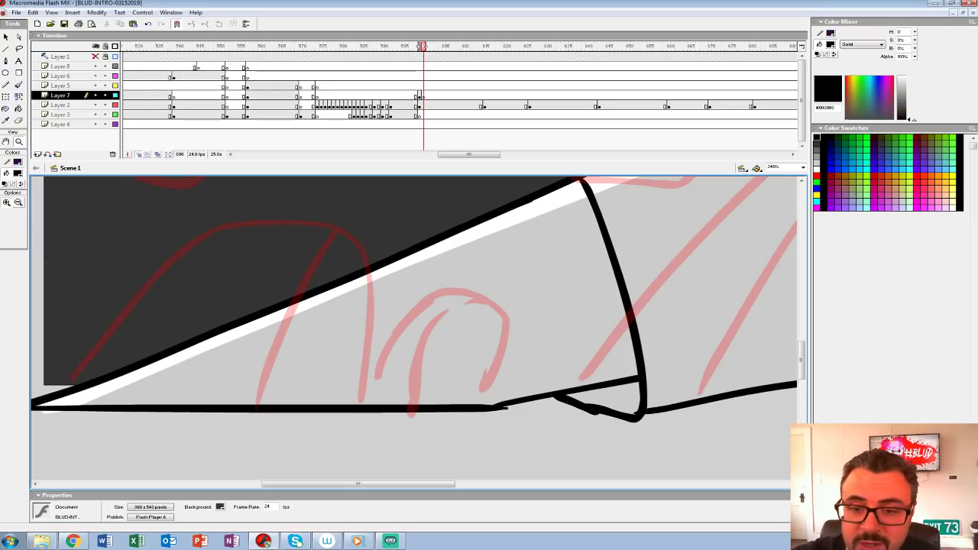
drag(115, 105, 116, 123)
click(19, 85)
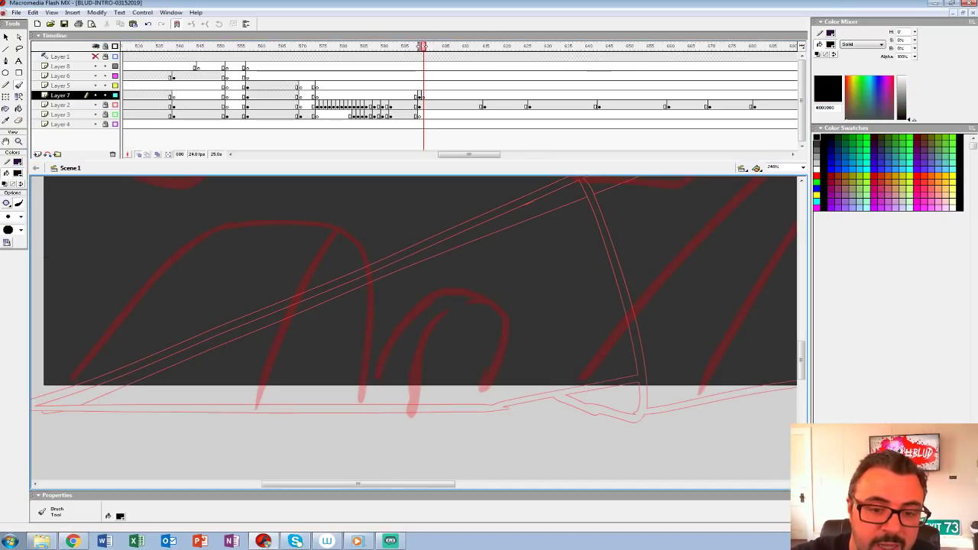
click(17, 174)
click(8, 194)
mouse_move(56, 417)
mouse_down()
mouse_move(75, 381)
mouse_move(280, 216)
mouse_move(349, 437)
mouse_up()
drag(340, 225, 242, 422)
drag(47, 408, 353, 404)
key(ctrl+z)
key(ctrl+z)
key(ctrl+z)
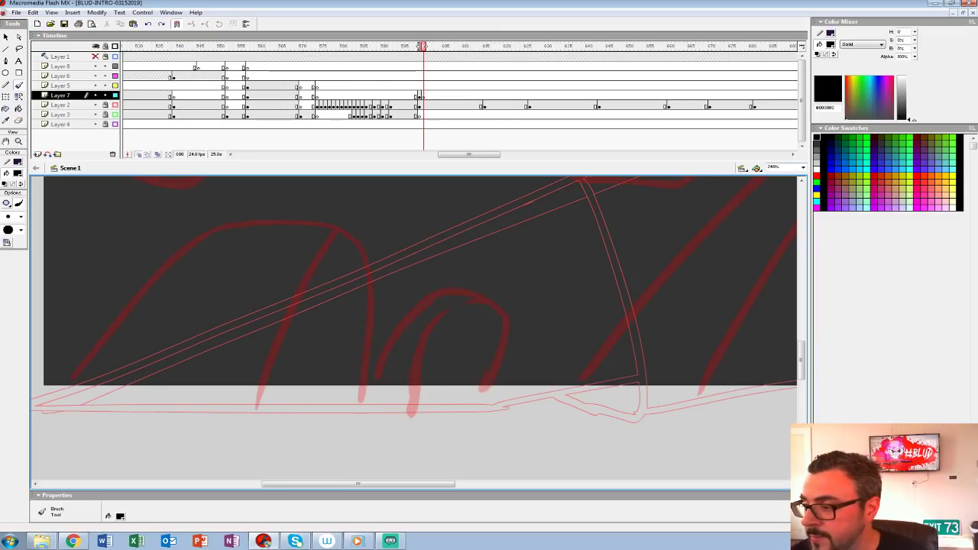
Step: Zoom to 150% and ink the two lower-left boulders, their dividing lines and the base line beneath them
text(150)
key(Return)
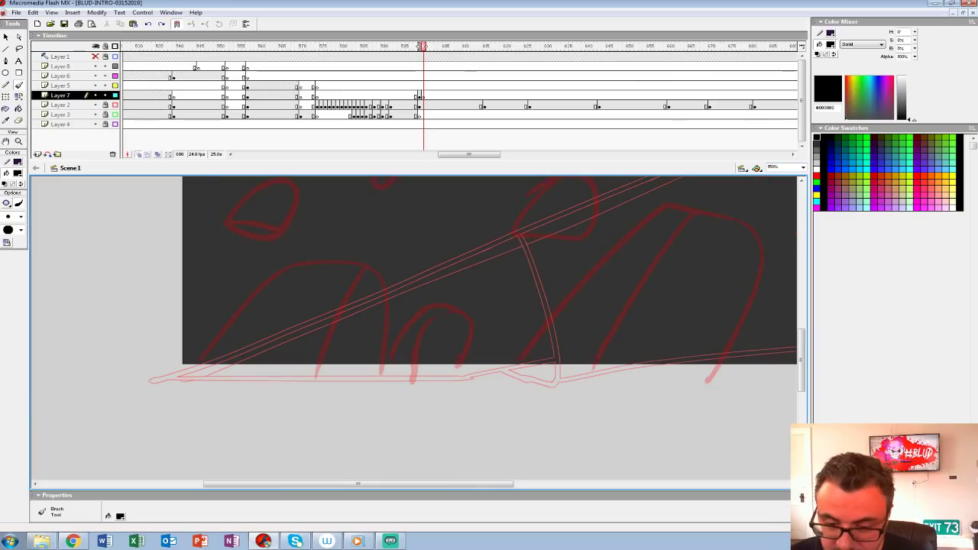
mouse_move(179, 388)
mouse_down()
mouse_move(300, 262)
mouse_move(386, 332)
mouse_move(377, 397)
mouse_up()
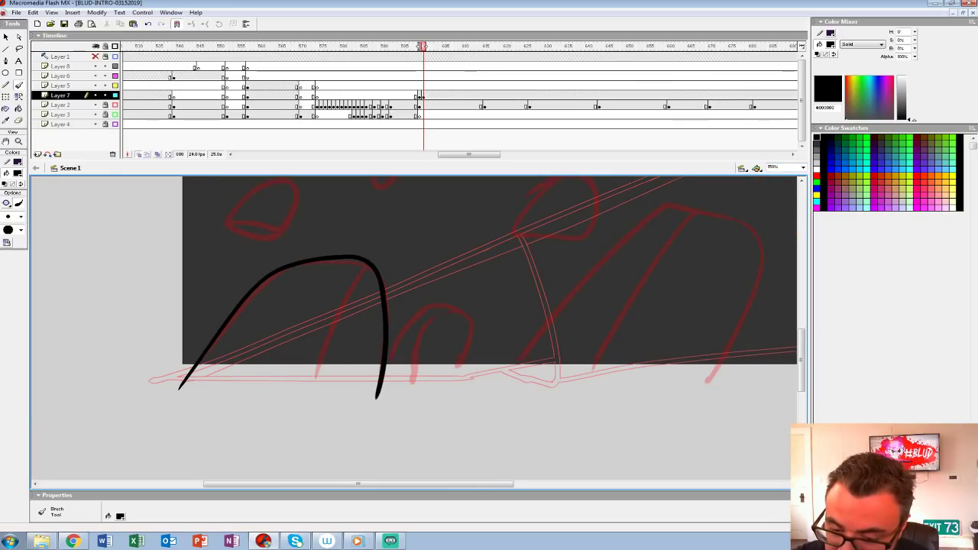
drag(360, 268, 317, 396)
drag(177, 379, 481, 379)
mouse_move(377, 377)
mouse_down()
mouse_move(228, 409)
mouse_move(307, 345)
mouse_move(313, 410)
mouse_up()
drag(283, 348, 259, 408)
Step: Ink the round rock and the large central boulder over the rough, each with its dividing line
key(ctrl+=)
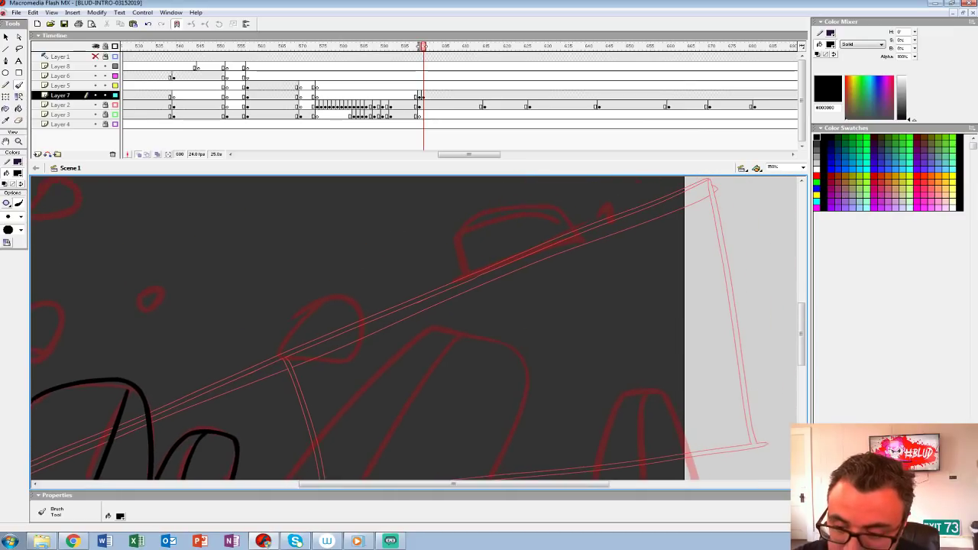
mouse_move(283, 342)
mouse_down()
mouse_move(369, 330)
mouse_move(312, 302)
mouse_move(309, 359)
mouse_move(321, 310)
mouse_up()
mouse_move(208, 406)
mouse_down()
mouse_move(655, 407)
mouse_move(333, 279)
mouse_move(483, 275)
mouse_move(442, 413)
mouse_up()
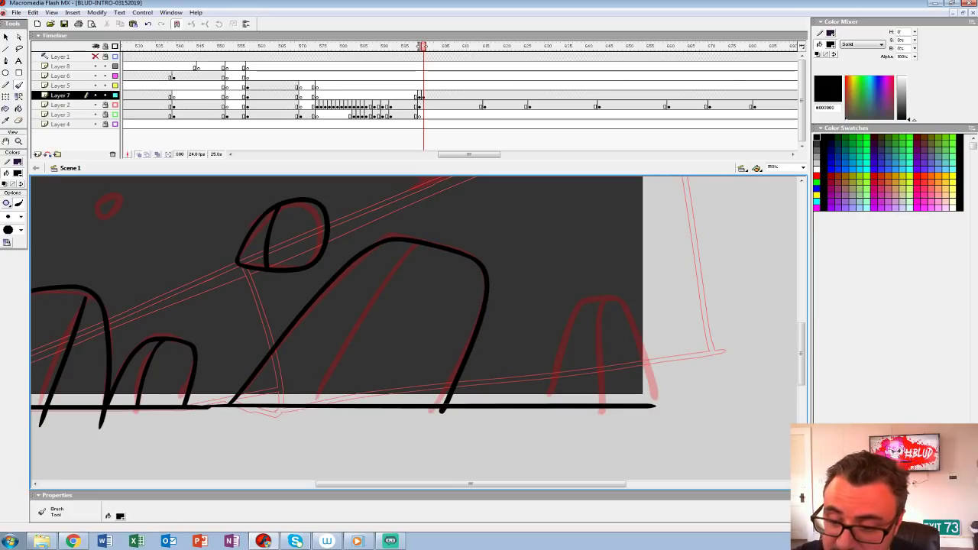
drag(417, 243, 323, 402)
Step: Ink the lower-right boulder over the rough with its centre line
drag(537, 305, 305, 368)
mouse_move(315, 464)
mouse_down()
mouse_move(353, 362)
mouse_move(395, 385)
mouse_move(417, 467)
mouse_up()
drag(368, 362, 372, 467)
drag(367, 367, 565, 425)
Step: Ink the slab on the ledge's edge and the flying rocks at the stage's left over the rough
mouse_move(386, 304)
mouse_down()
mouse_move(501, 256)
mouse_move(460, 229)
mouse_move(387, 304)
mouse_move(661, 256)
mouse_up()
mouse_move(336, 283)
mouse_down()
mouse_move(340, 268)
mouse_move(401, 311)
mouse_up()
mouse_move(248, 371)
mouse_down()
mouse_move(270, 385)
mouse_move(313, 368)
mouse_move(272, 346)
mouse_up()
mouse_move(304, 205)
mouse_down()
mouse_move(336, 231)
mouse_move(299, 205)
mouse_up()
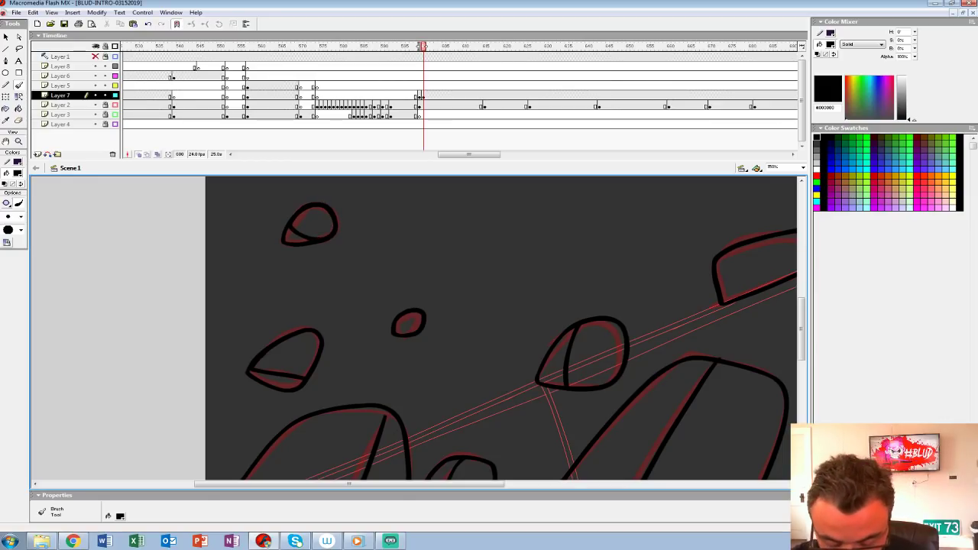
Step: Move the inked rocks on Layer 7 from frame 600 to frame 599 and turn off outline display for Layer 2
key(ctrl+1)
click(423, 96)
drag(423, 96, 419, 96)
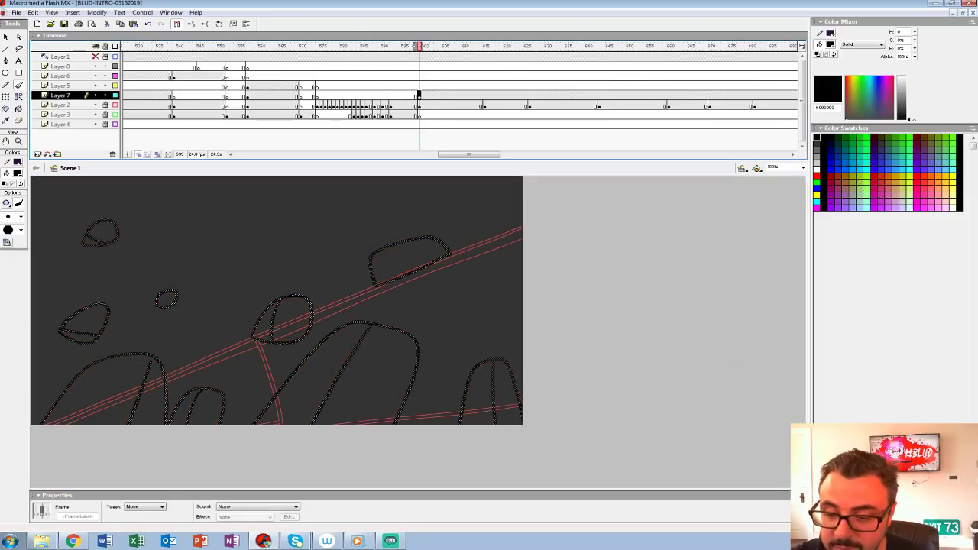
key(comma)
key(period)
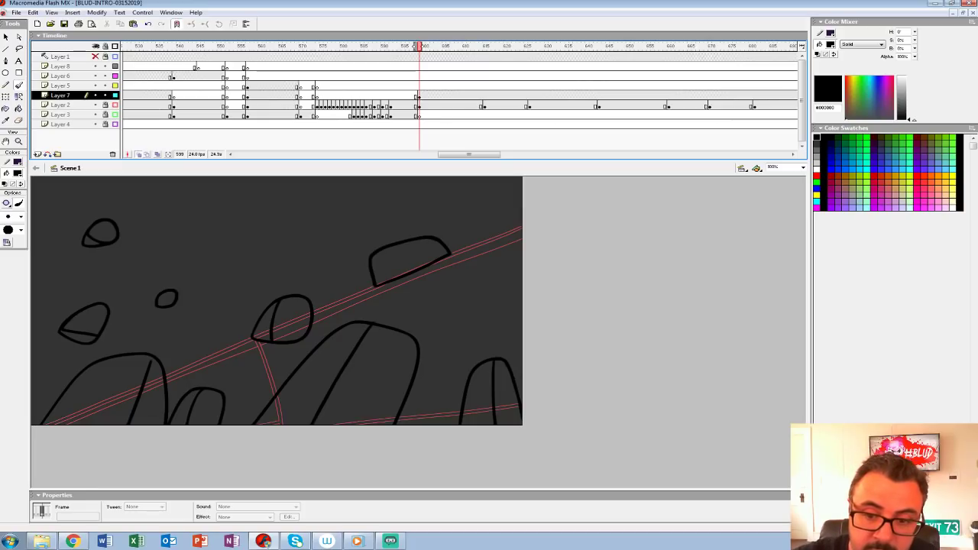
key(comma)
key(period)
click(116, 104)
key(comma)
key(period)
click(18, 173)
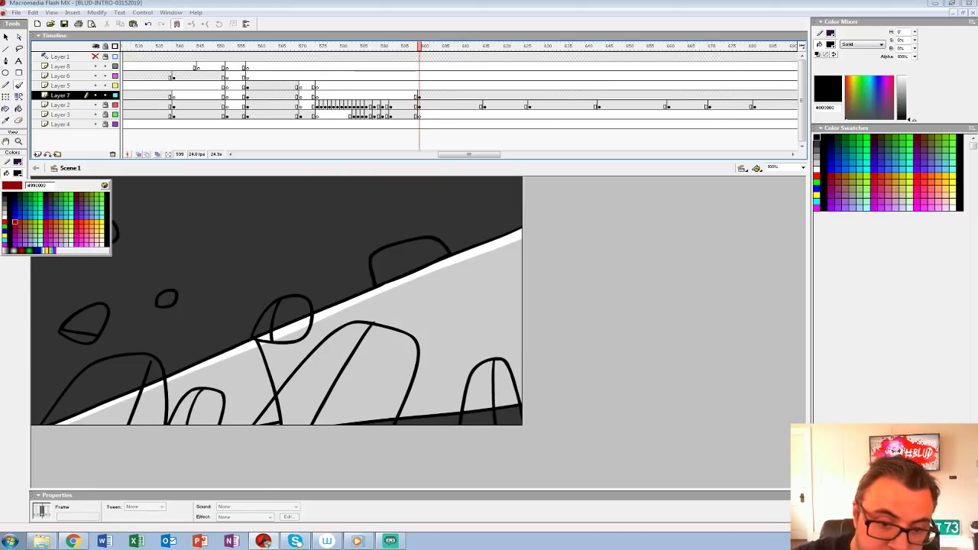
click(5, 213)
click(19, 109)
key(comma)
key(period)
click(112, 381)
Step: Sample the dark grey from the boulders at frame 598 and fill the large lower-left boulder with it at frame 599
key(comma)
click(18, 173)
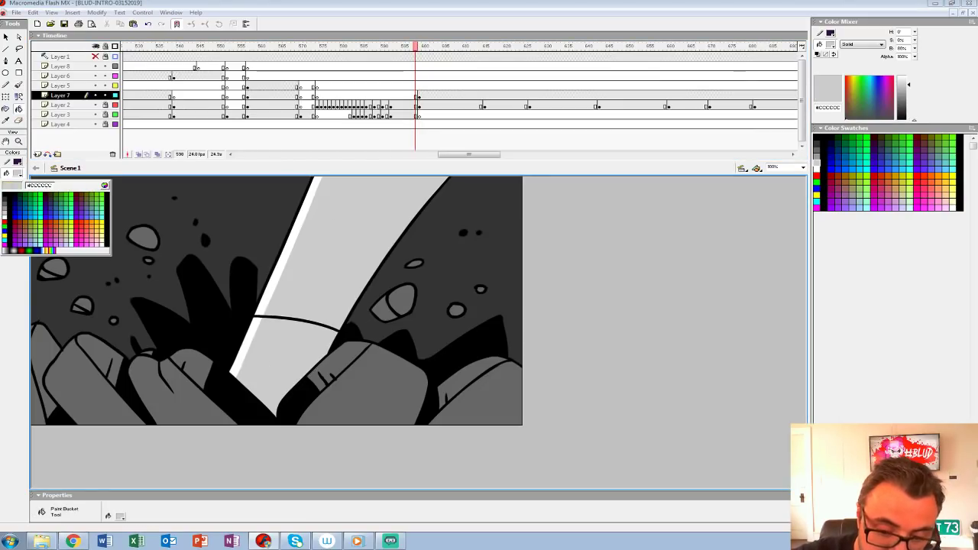
click(99, 382)
key(period)
click(107, 385)
Step: Fill both parts of the two larger flying rocks and the small flying rock with the dark grey
click(83, 333)
click(88, 321)
key(ctrl+z)
key(ctrl+z)
click(89, 320)
click(93, 239)
click(103, 230)
key(ctrl+z)
key(ctrl+z)
click(90, 240)
click(103, 230)
click(166, 299)
Step: Fill the small boulder, round rock, central boulder, lower-right boulder and the slab on the ledge with the dark grey
click(208, 407)
click(185, 410)
click(292, 320)
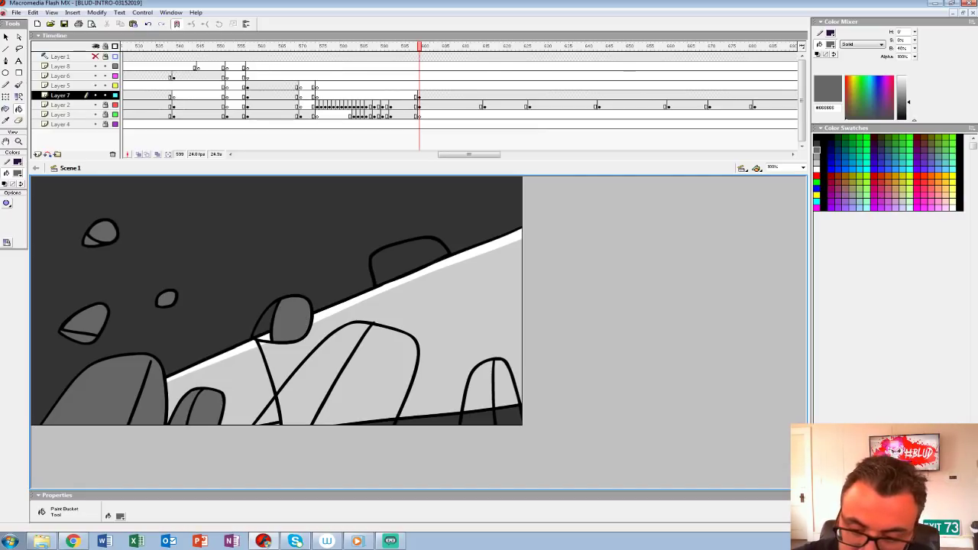
click(265, 324)
click(320, 371)
click(372, 374)
click(479, 394)
click(505, 391)
click(411, 262)
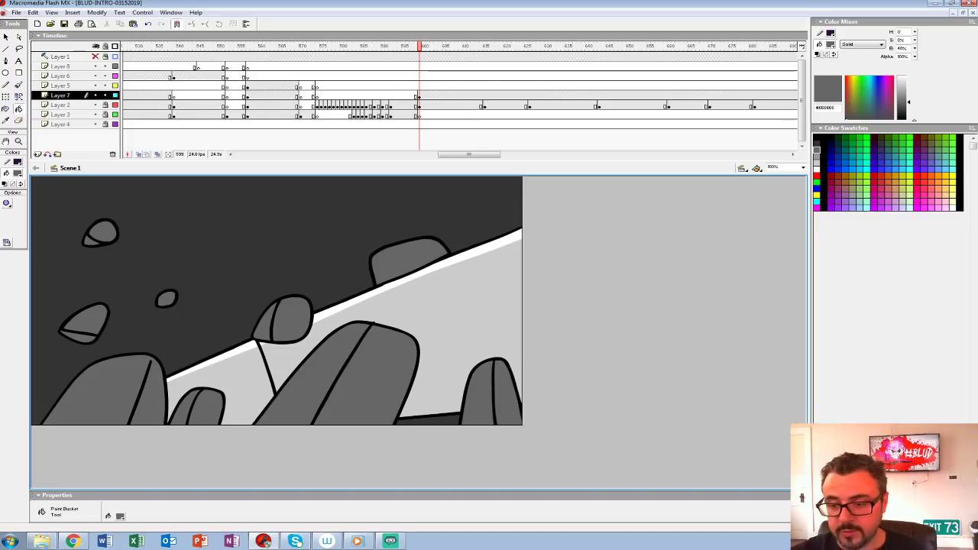
Step: Paint black debris specks of varying sizes with the Brush around the flying rocks at frame 599 on Layer 7
click(17, 173)
click(5, 195)
key(b)
key(.)
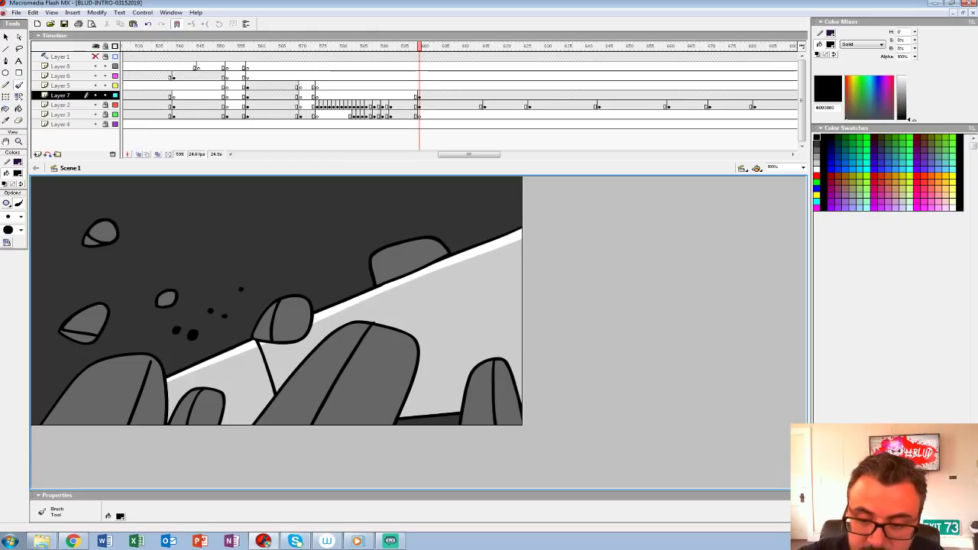
click(284, 267)
key(.)
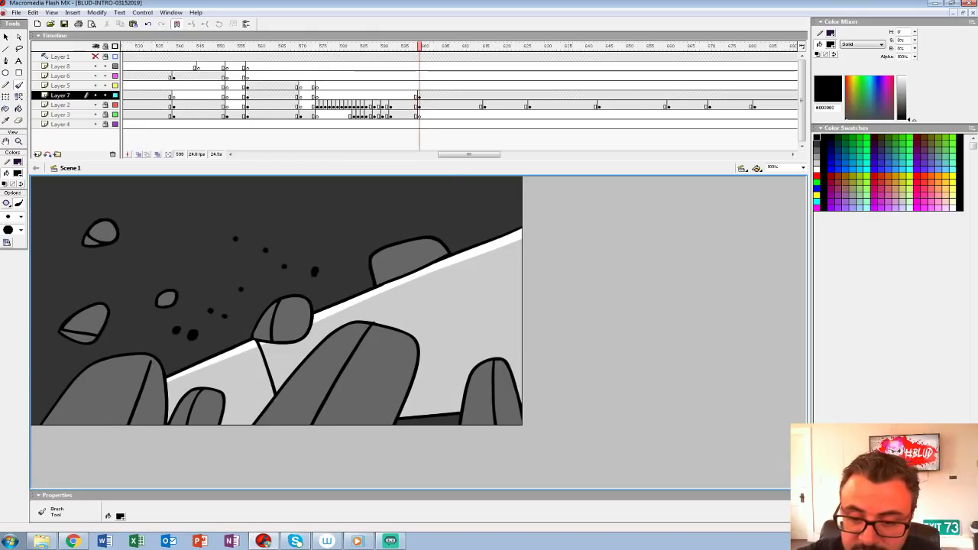
click(136, 329)
key(.)
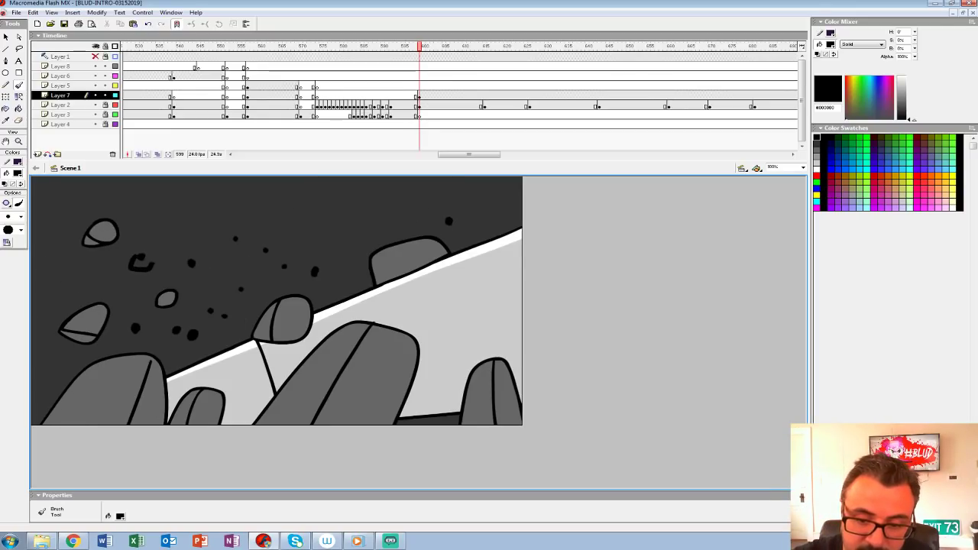
click(85, 272)
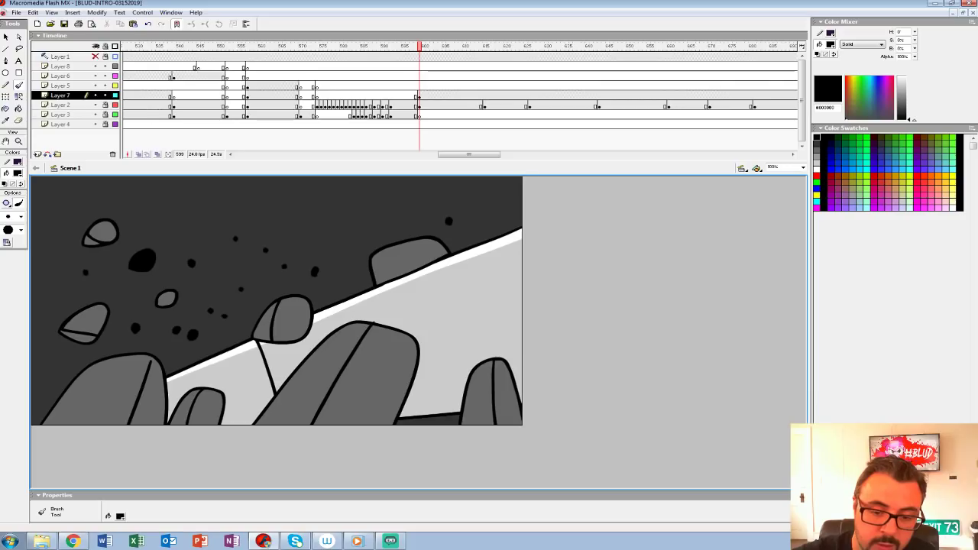
Step: Play back the ledge shot and end the rocks on Layer 7 with a blank keyframe at frame 615
click(307, 86)
key(Return)
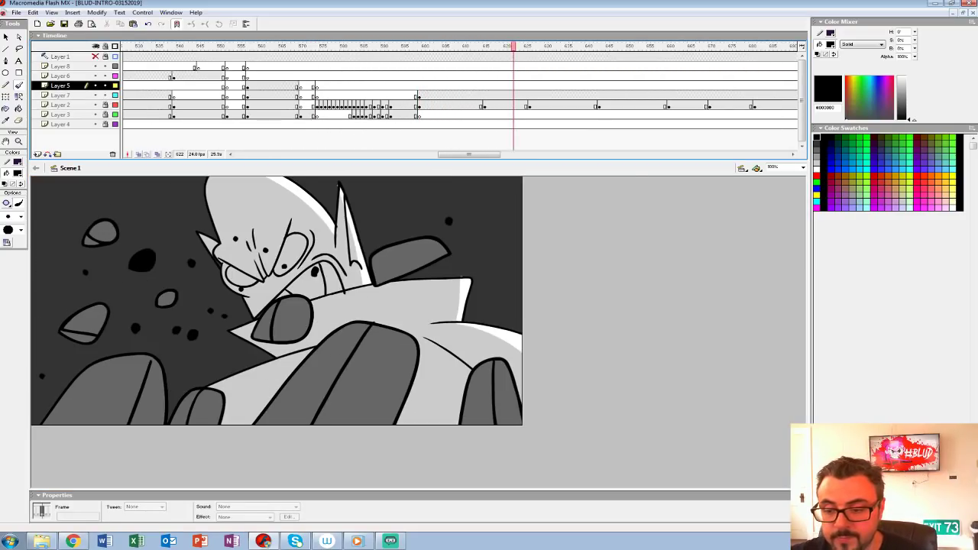
click(484, 95)
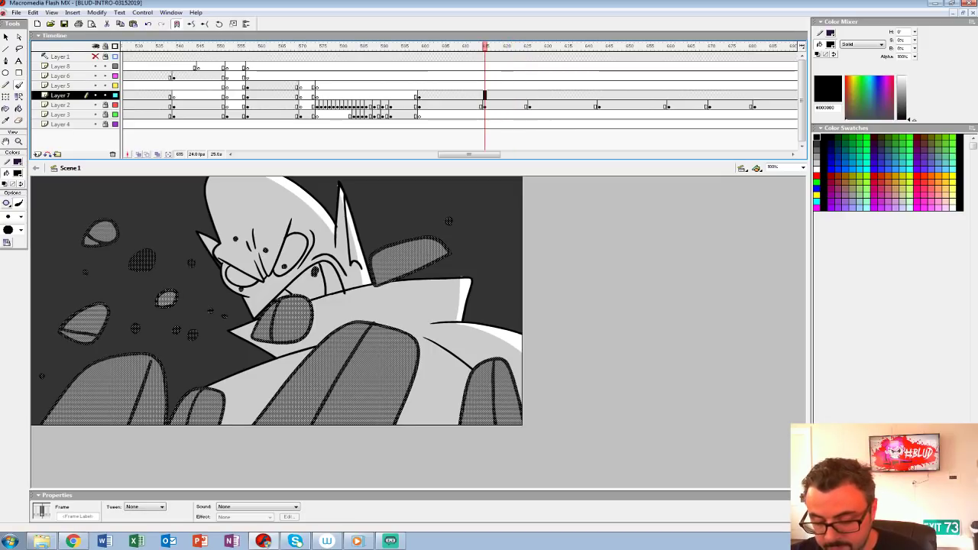
key(F7)
Step: Play back the impact and ledge shots repeatedly to check the timing of the rocks and debris
click(249, 95)
key(Return)
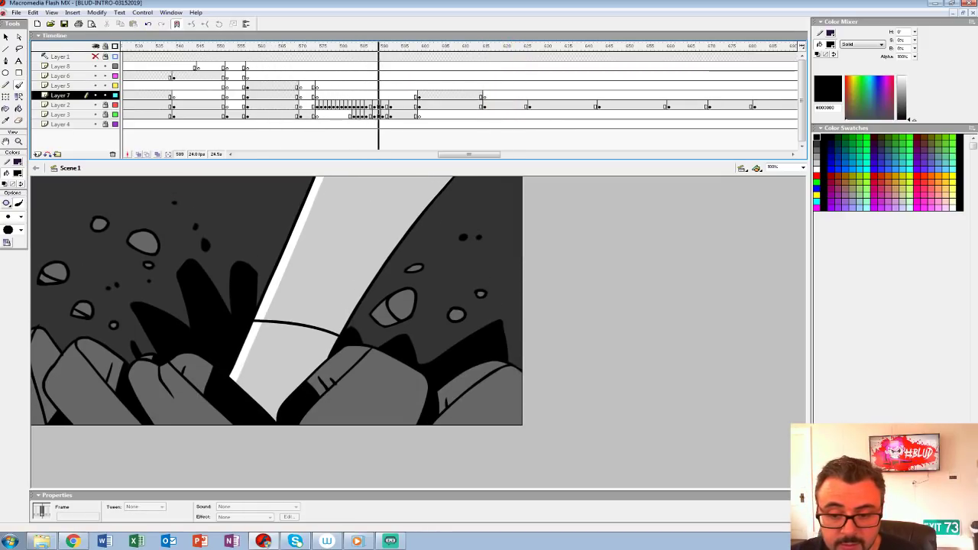
key(Return)
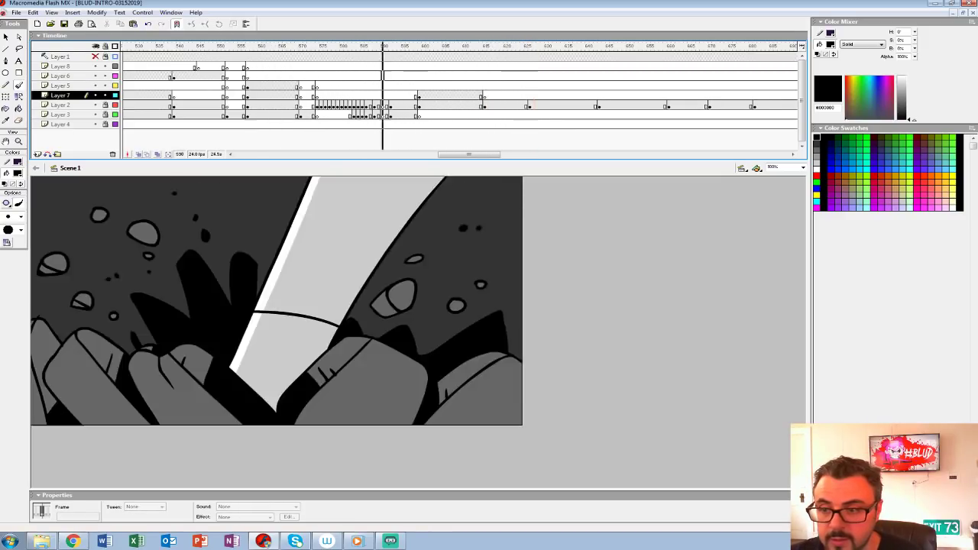
click(389, 76)
key(Return)
key(Return)
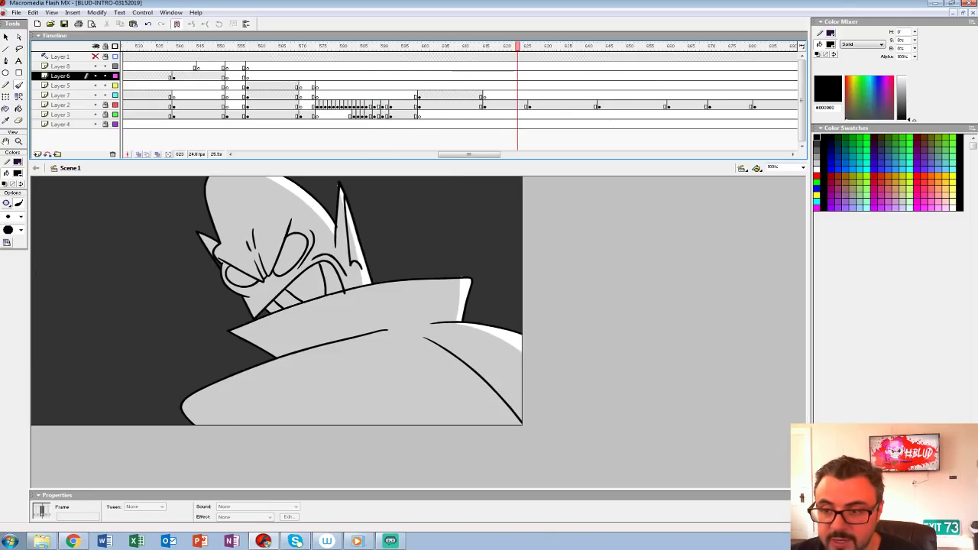
click(321, 86)
key(Return)
key(Return)
click(321, 86)
key(Return)
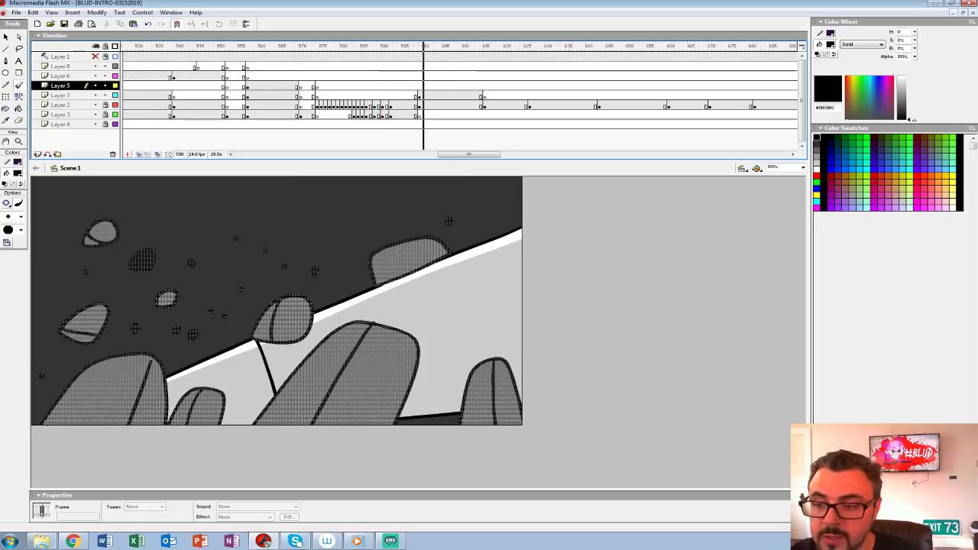
Step: Insert a blank keyframe at frame 644 of Layer 2 and show the red mouth sketch through onion skin
click(604, 47)
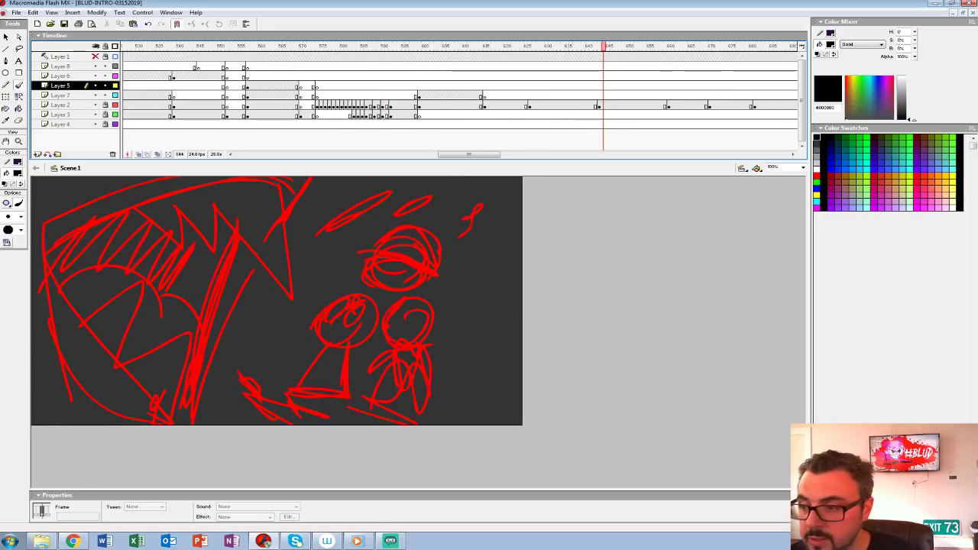
click(607, 105)
key(F7)
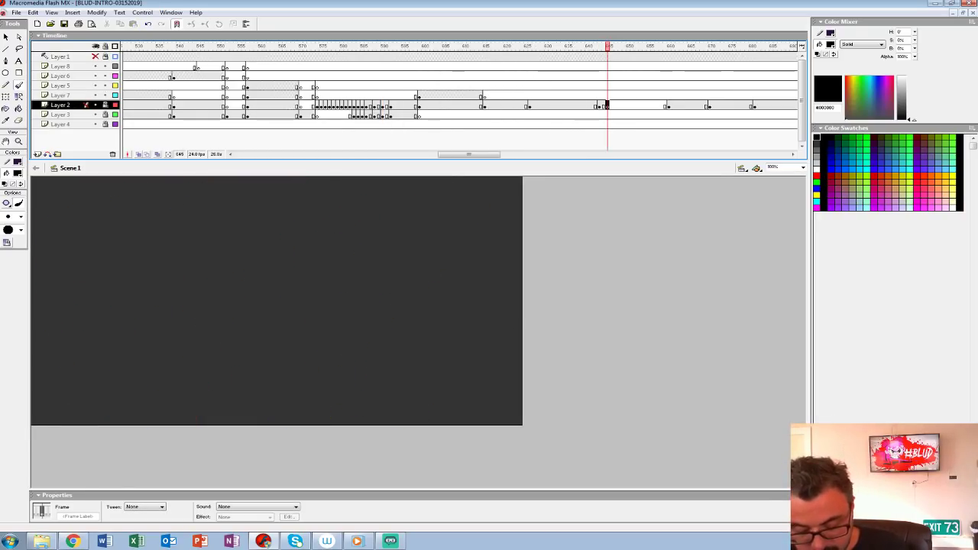
key(ctrl+2)
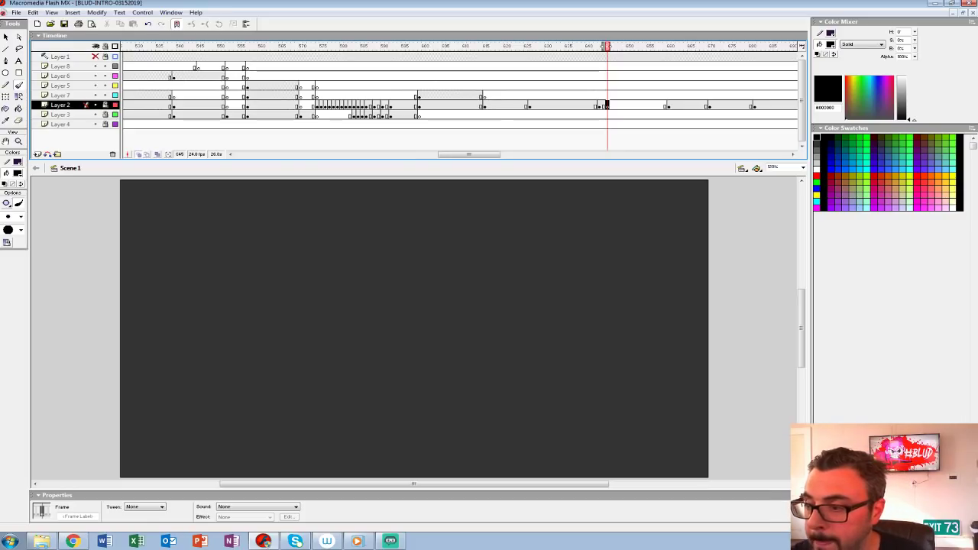
key(ctrl+z)
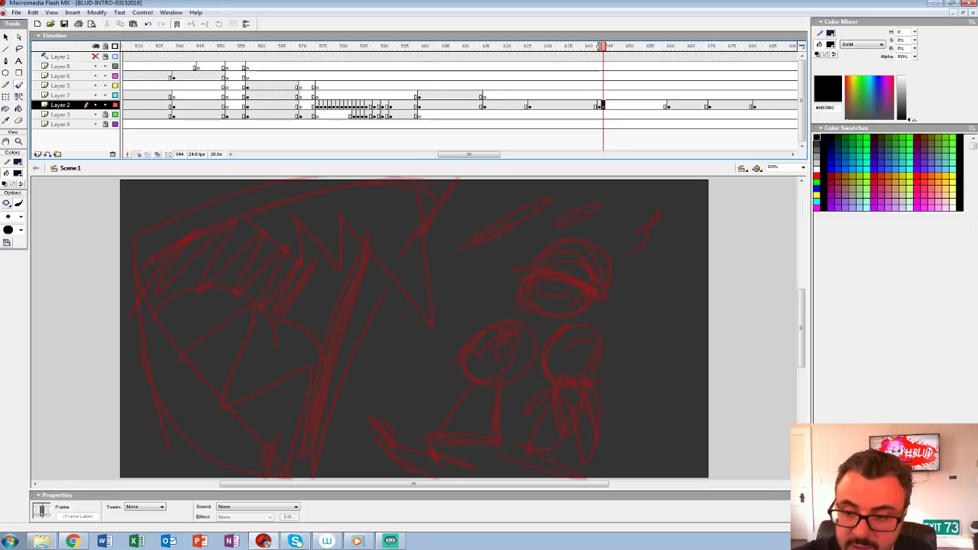
Step: Ink the open jaw's outline, large curved fang, jagged upper teeth and lower teeth in black with the Brush, following the red sketch
drag(458, 306, 425, 356)
click(17, 173)
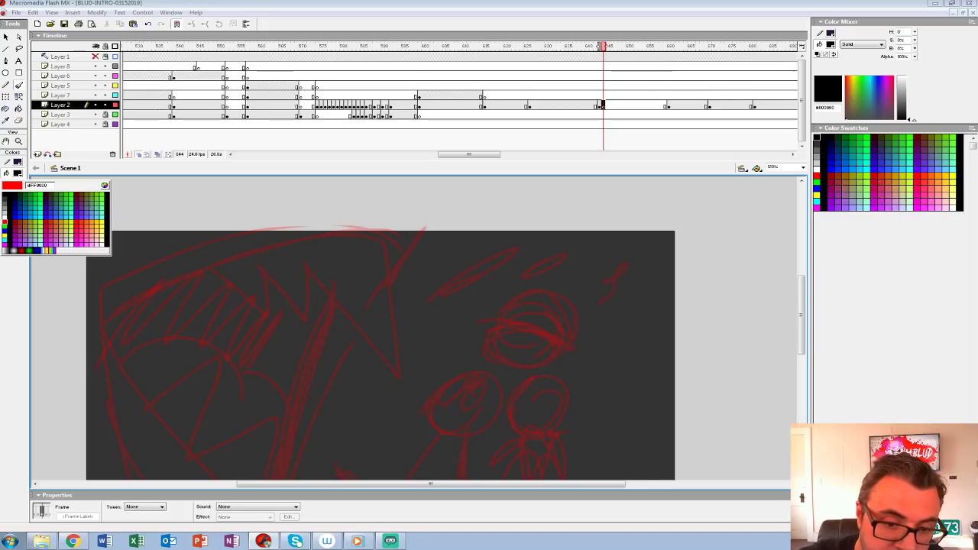
click(9, 227)
click(17, 172)
click(7, 196)
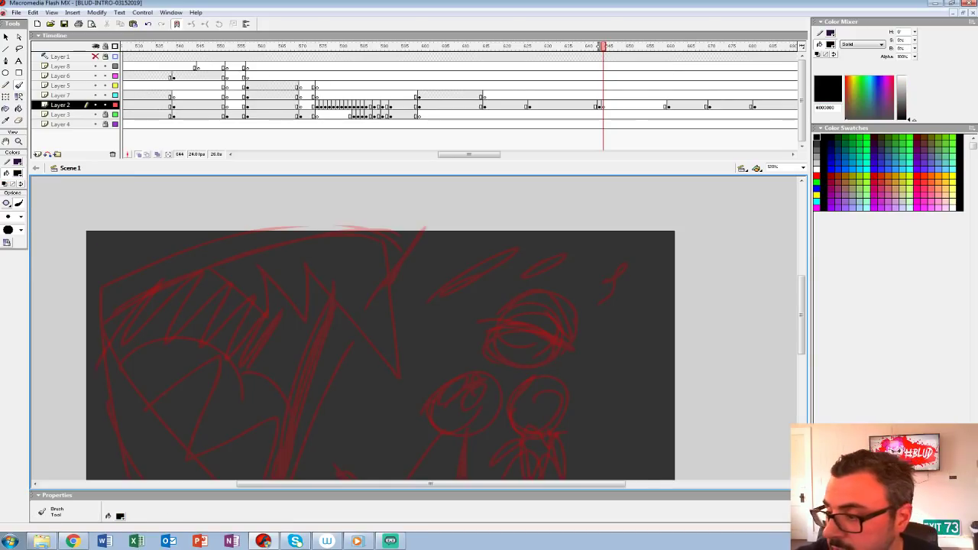
text(15)
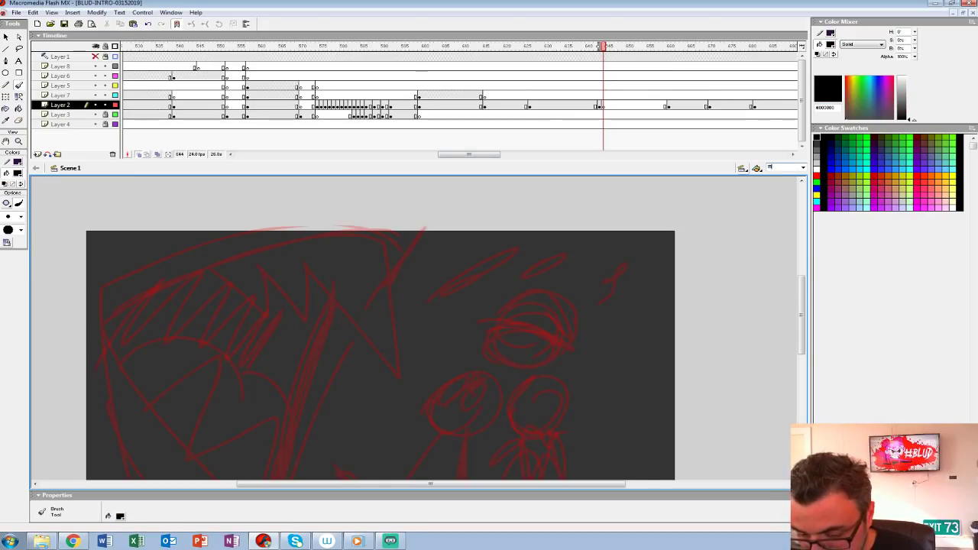
text(0)
key(Return)
drag(412, 321, 408, 345)
mouse_move(300, 246)
mouse_down()
mouse_move(391, 425)
mouse_move(427, 326)
mouse_move(355, 235)
mouse_move(300, 243)
mouse_move(313, 349)
mouse_move(260, 339)
mouse_move(195, 278)
mouse_up()
drag(351, 337, 491, 345)
drag(441, 250, 208, 348)
mouse_move(336, 404)
mouse_down()
mouse_move(358, 383)
mouse_move(356, 247)
mouse_move(343, 260)
mouse_up()
mouse_move(212, 263)
mouse_down()
mouse_move(287, 242)
mouse_move(230, 339)
mouse_move(324, 292)
mouse_move(258, 396)
mouse_move(467, 325)
mouse_move(378, 467)
mouse_move(292, 441)
mouse_move(230, 351)
mouse_move(210, 201)
mouse_up()
key(space)
mouse_move(459, 252)
mouse_down()
mouse_move(462, 313)
mouse_move(376, 413)
mouse_move(340, 390)
mouse_up()
drag(405, 269, 424, 359)
drag(440, 295, 442, 356)
drag(329, 281, 335, 301)
key(space)
drag(337, 321, 415, 221)
mouse_move(169, 286)
mouse_down()
mouse_move(292, 267)
mouse_move(321, 344)
mouse_up()
drag(310, 281, 365, 370)
key(space)
drag(413, 291, 463, 356)
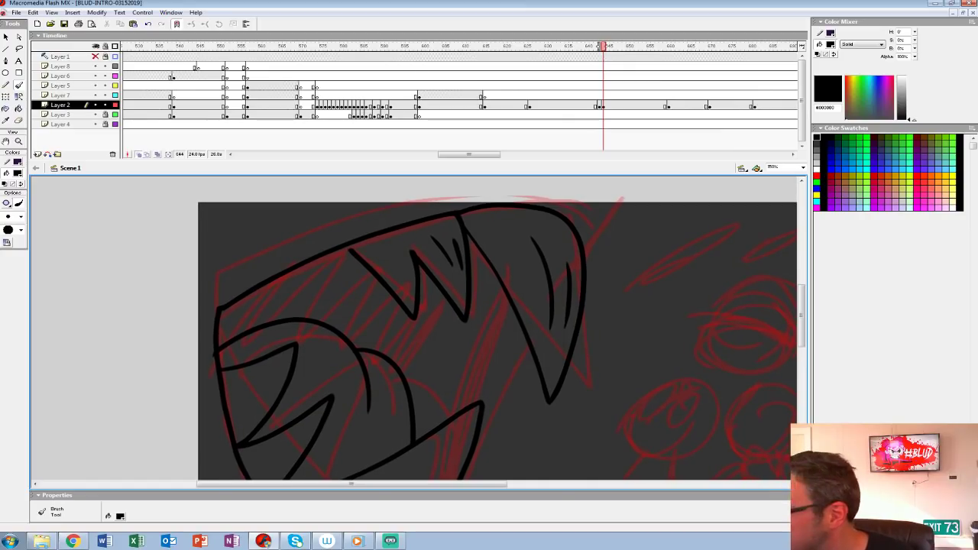
Step: Ink the pair of tapering lines linking the large upper fang to the lower fang inside the mouth
drag(393, 358, 506, 297)
key(ctrl+z)
mouse_move(474, 398)
mouse_down()
mouse_move(421, 236)
mouse_move(392, 331)
mouse_up()
drag(428, 232, 355, 349)
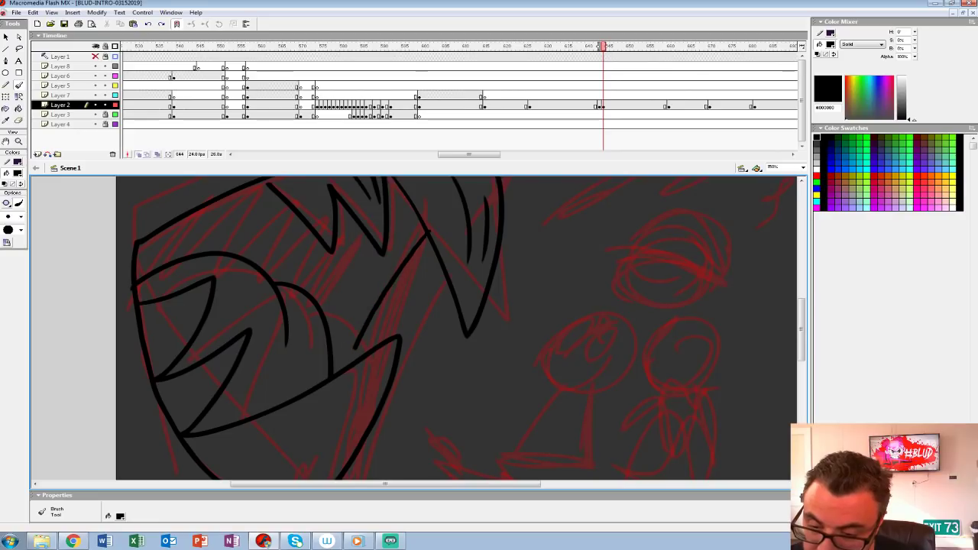
drag(430, 242, 368, 350)
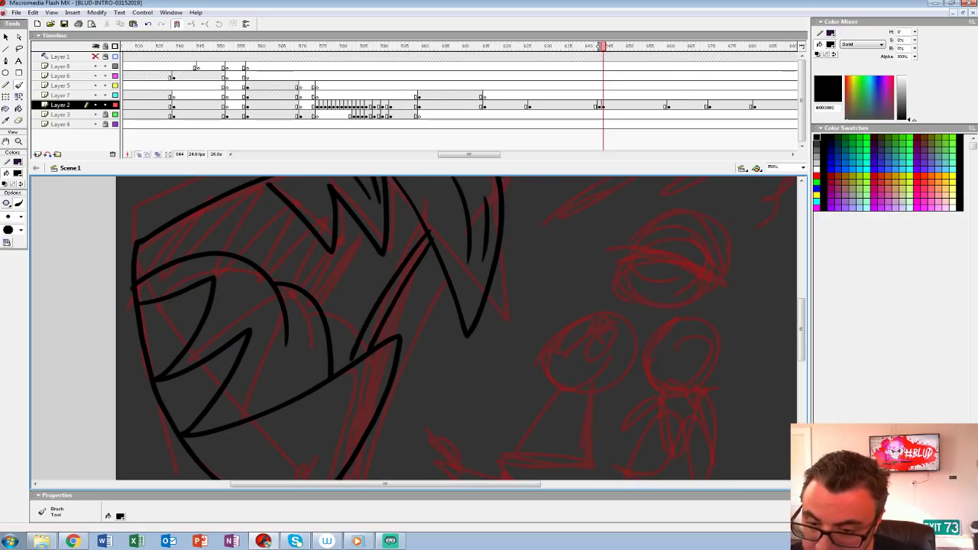
drag(390, 306, 412, 343)
Step: Ink the skin creases outside the upper and lower jaw and the curved lip edge beyond the large fang
drag(382, 305, 473, 391)
drag(455, 234, 211, 380)
mouse_move(366, 241)
mouse_down()
mouse_move(267, 311)
mouse_move(192, 391)
mouse_up()
drag(382, 413, 394, 211)
mouse_move(231, 246)
mouse_down()
mouse_move(356, 460)
mouse_move(477, 414)
mouse_move(470, 405)
mouse_up()
drag(219, 292, 291, 445)
drag(209, 349, 278, 459)
drag(367, 306, 351, 396)
mouse_move(458, 305)
mouse_down()
mouse_move(324, 423)
mouse_move(284, 433)
mouse_up()
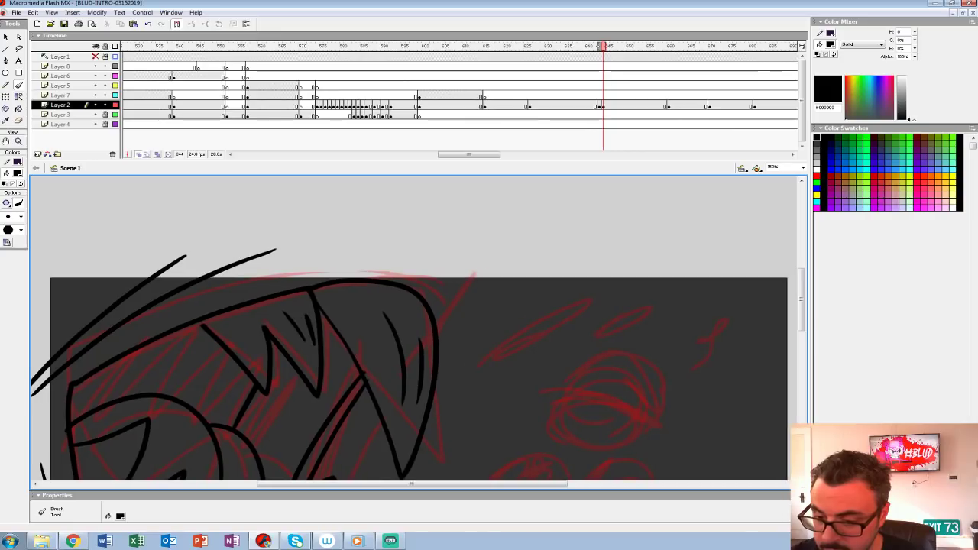
drag(439, 365, 464, 224)
mouse_move(458, 343)
mouse_down()
mouse_move(536, 291)
mouse_move(536, 303)
mouse_up()
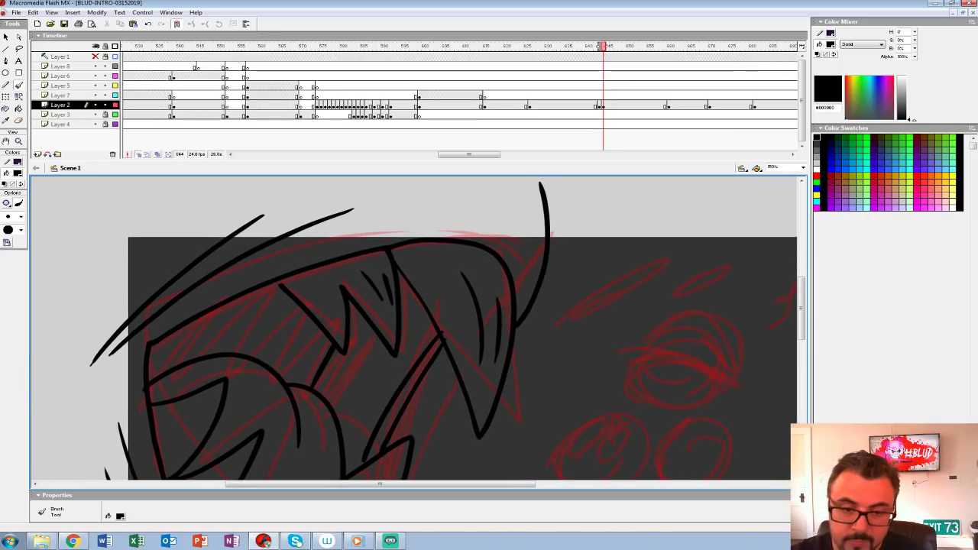
Step: Draw straight Pencil lines outside the stage to close off the skin around the jaw, and turn off onion skinning
key(z)
alt+click(340, 289)
drag(428, 344, 401, 283)
key(y)
mouse_move(501, 221)
mouse_down()
mouse_move(229, 222)
mouse_move(261, 441)
mouse_move(369, 436)
mouse_up()
click(18, 173)
click(9, 195)
click(139, 154)
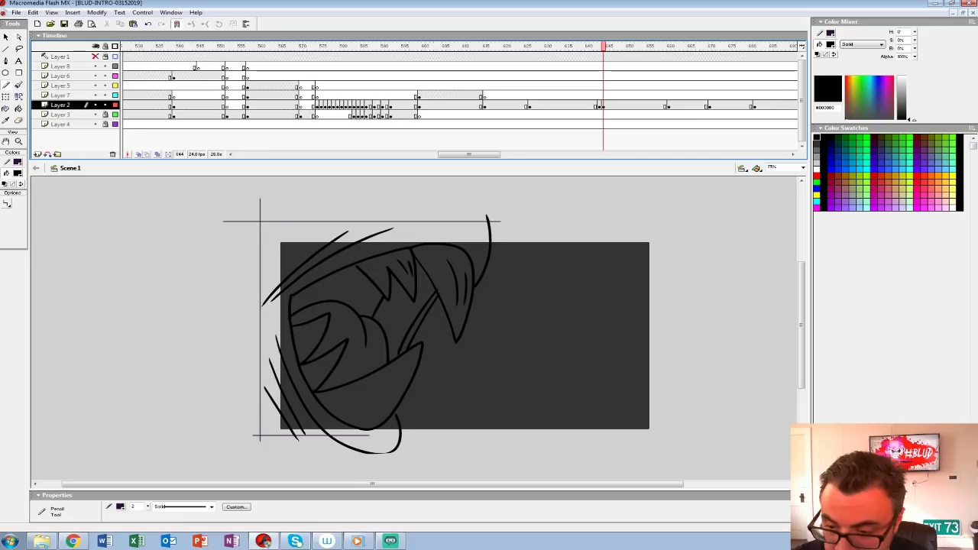
Step: Paint white Brush highlights along the large fang, upper and lower teeth, inner mouth curves and upper lip edge
click(18, 85)
click(18, 173)
click(10, 212)
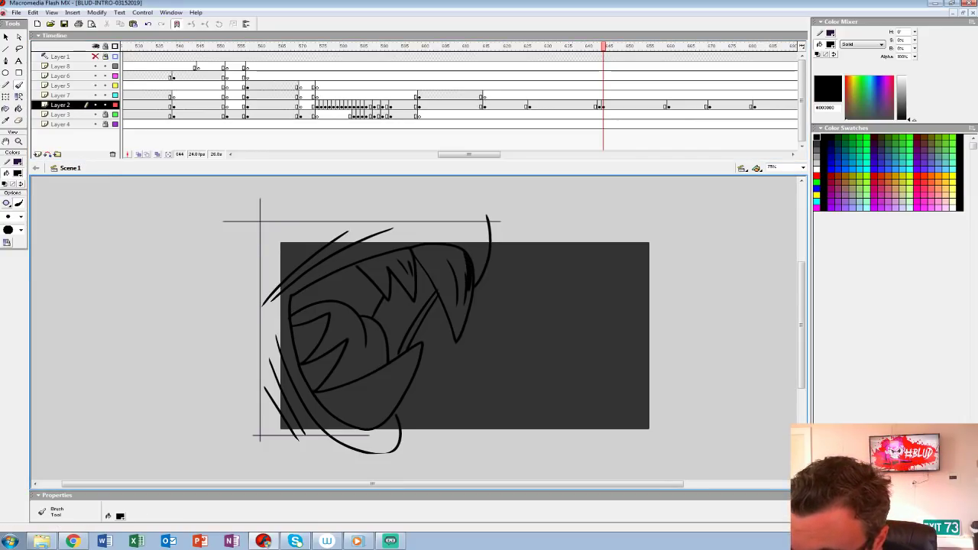
click(17, 174)
click(5, 222)
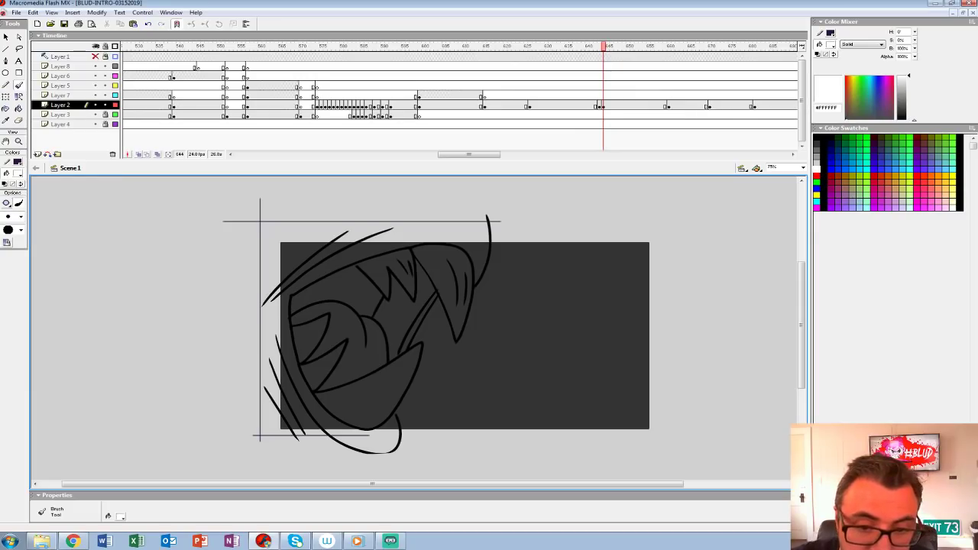
mouse_move(466, 254)
mouse_down()
mouse_move(463, 303)
mouse_move(487, 223)
mouse_up()
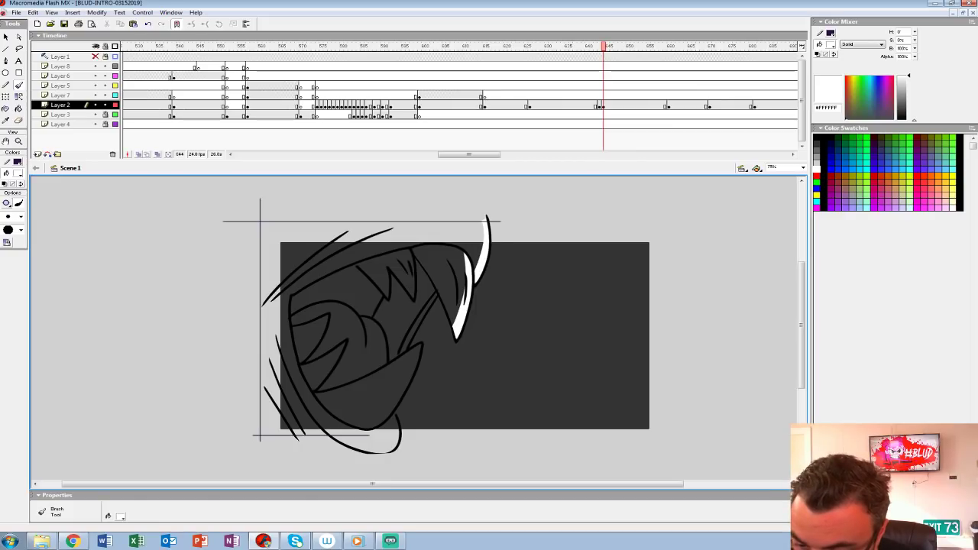
drag(416, 345, 382, 410)
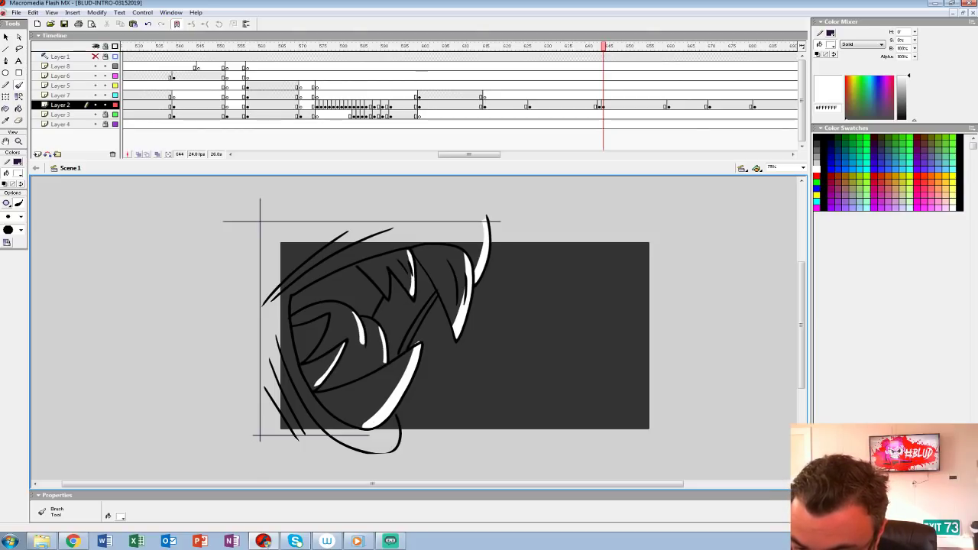
drag(417, 344, 419, 352)
Step: Fill the skin around the open jaw with light grey #CCCCCC, using Close Medium Gaps for the Paint Bucket
click(18, 172)
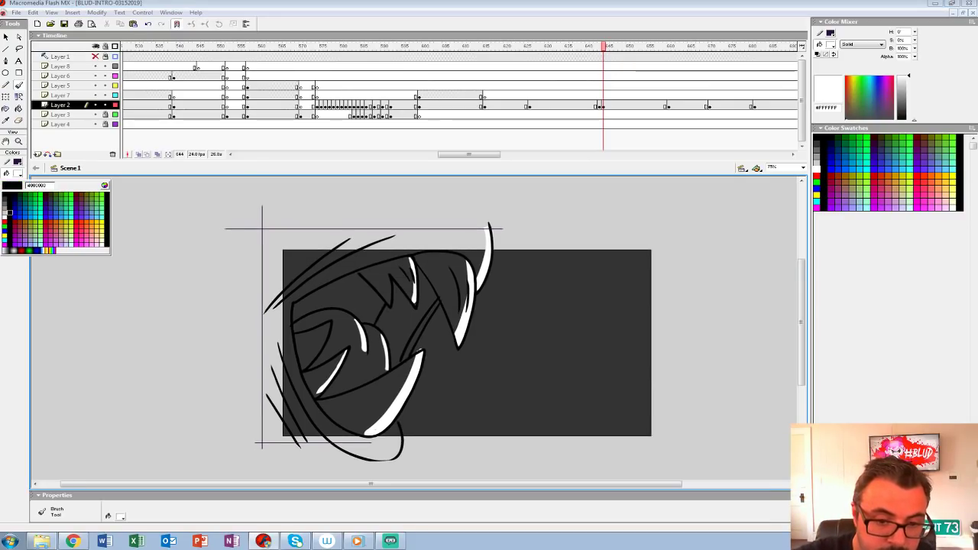
click(5, 217)
key(k)
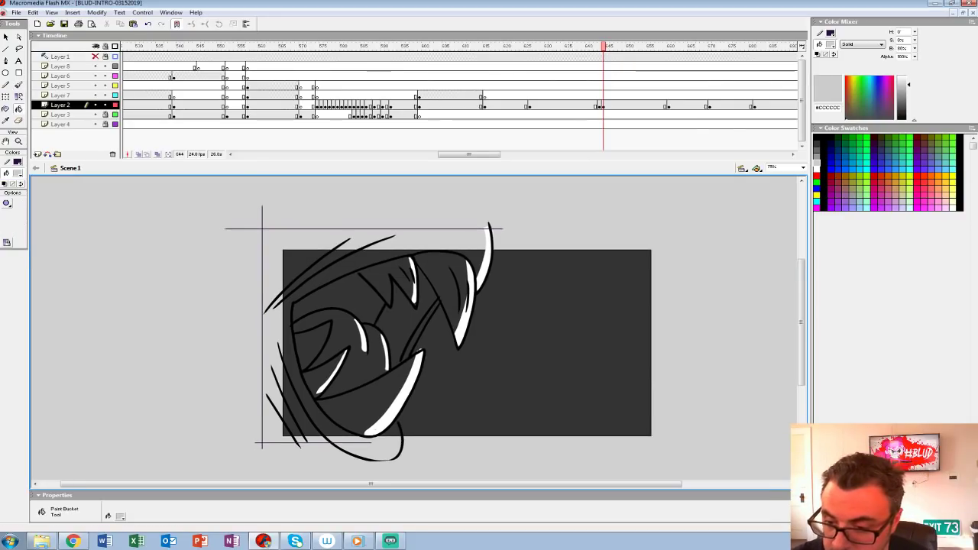
key(ctrl+a)
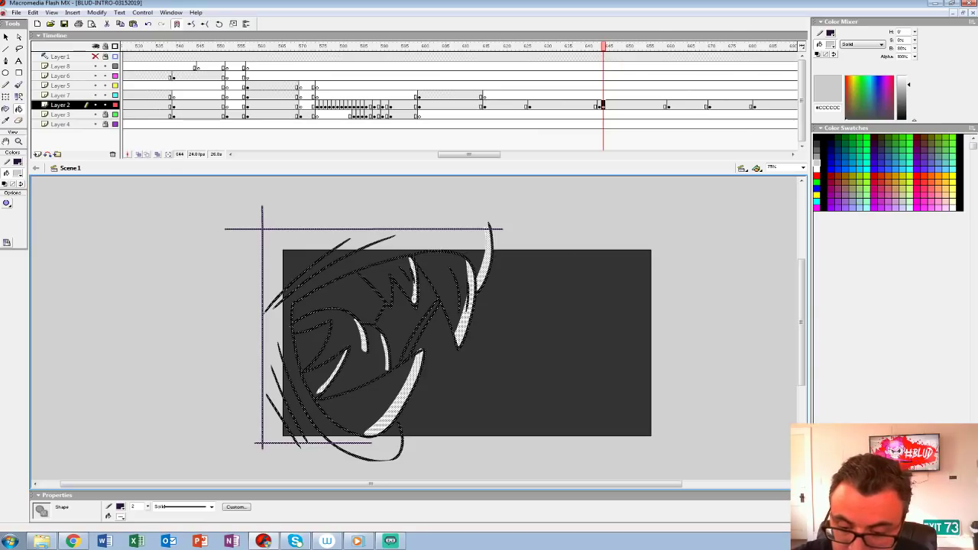
click(18, 173)
click(5, 217)
click(6, 204)
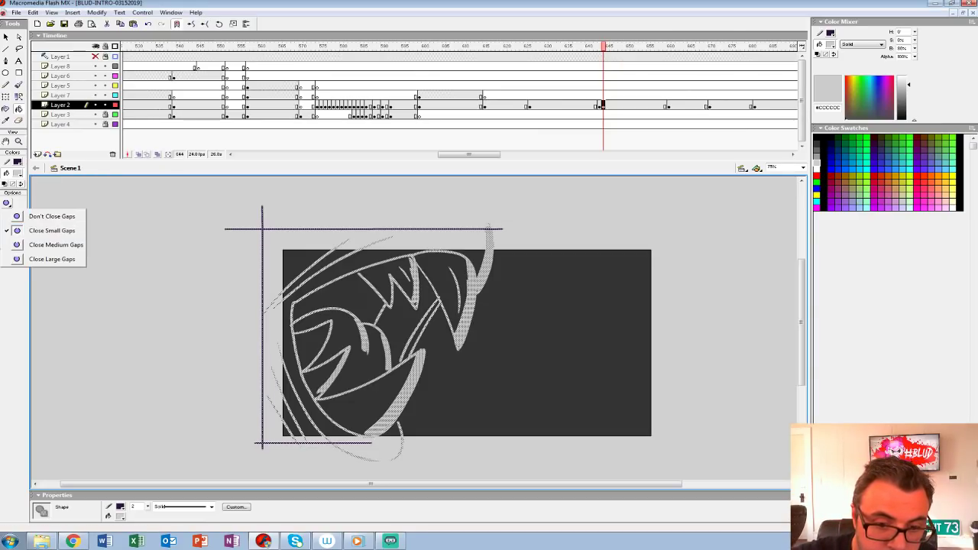
click(56, 244)
key(ctrl+z)
click(382, 251)
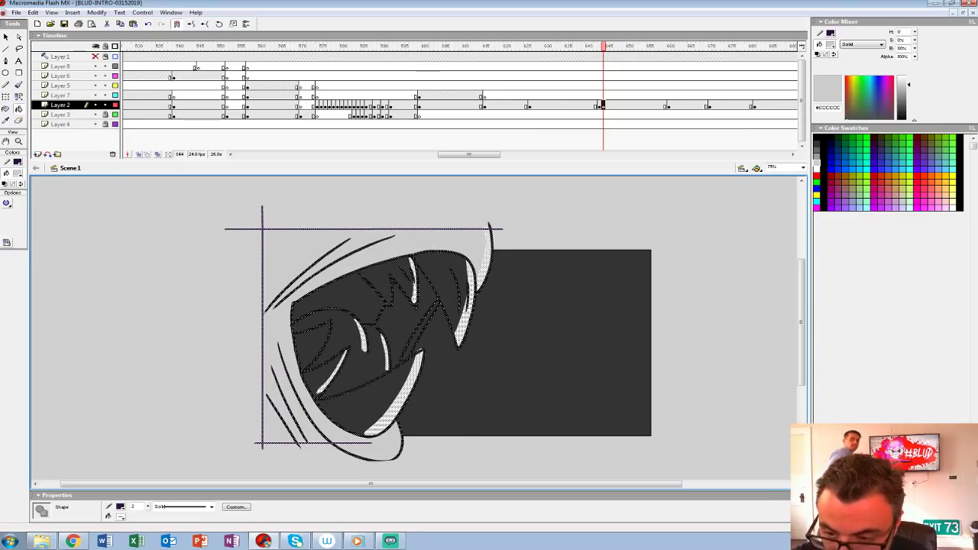
key(comma)
key(period)
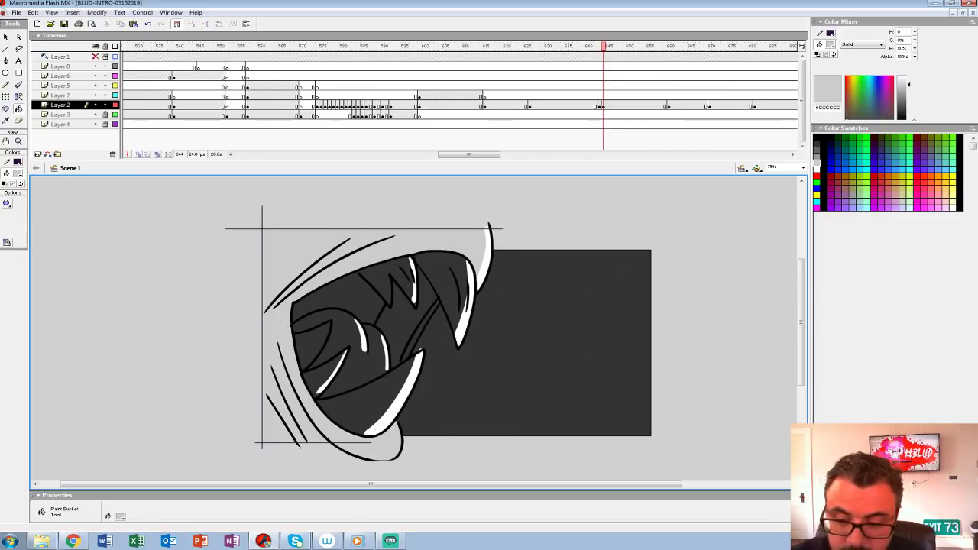
click(18, 173)
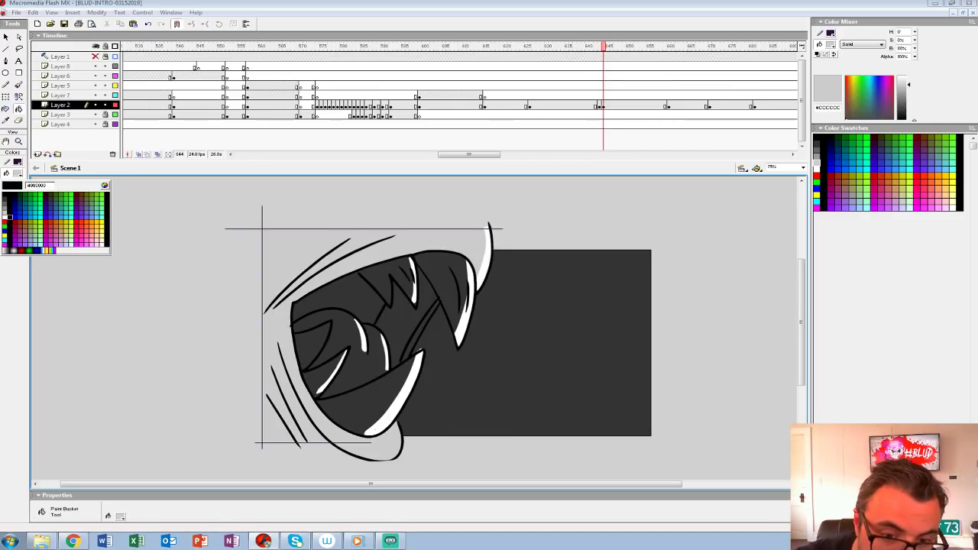
click(10, 217)
click(367, 405)
click(320, 374)
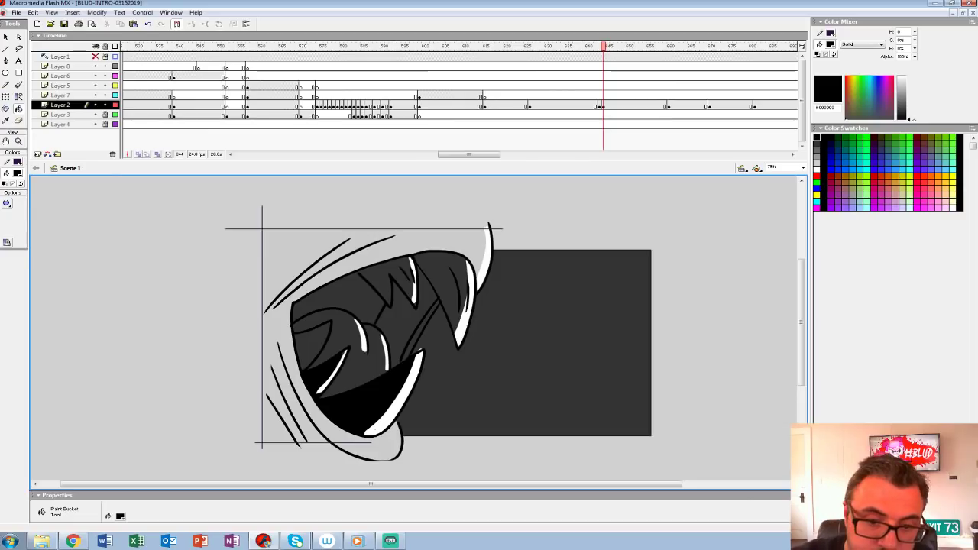
click(18, 172)
click(5, 213)
key(ctrl+z)
key(ctrl+z)
Step: Fill the lower fang, the side teeth, the upper teeth, the large upper fang and the cheek strand with light grey #CCCCCC
click(367, 405)
click(317, 374)
click(310, 344)
click(386, 283)
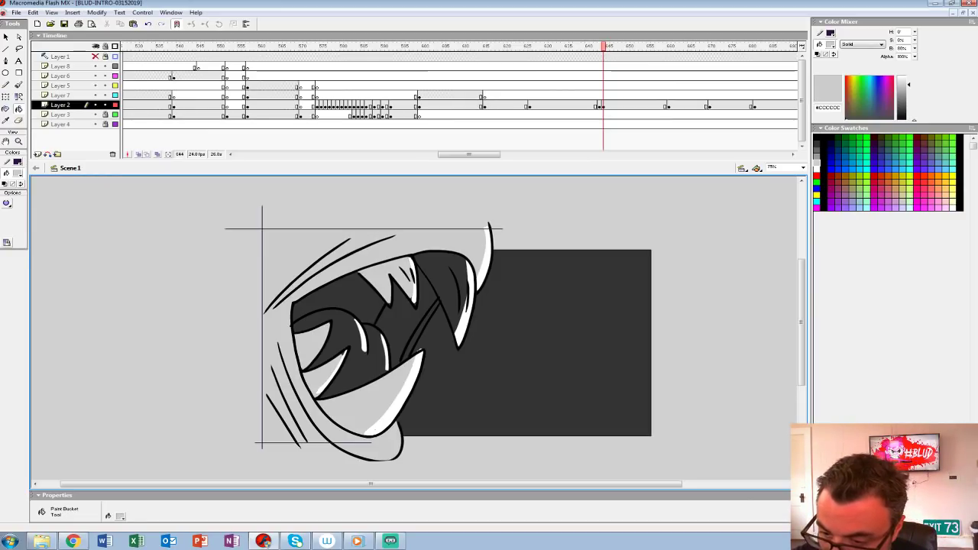
click(456, 294)
click(424, 321)
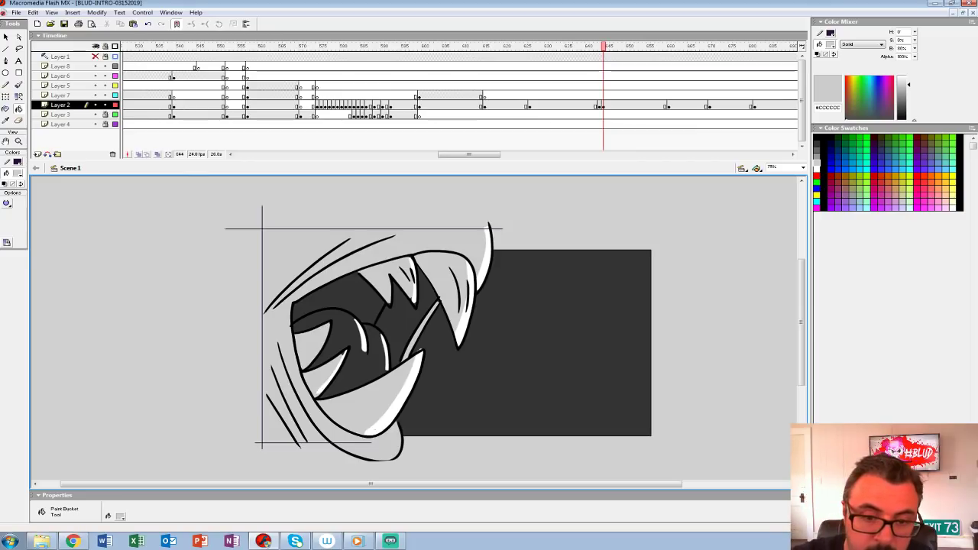
Step: Fill the throat area at the back of the open mouth with black #000000
click(18, 173)
click(5, 196)
click(344, 296)
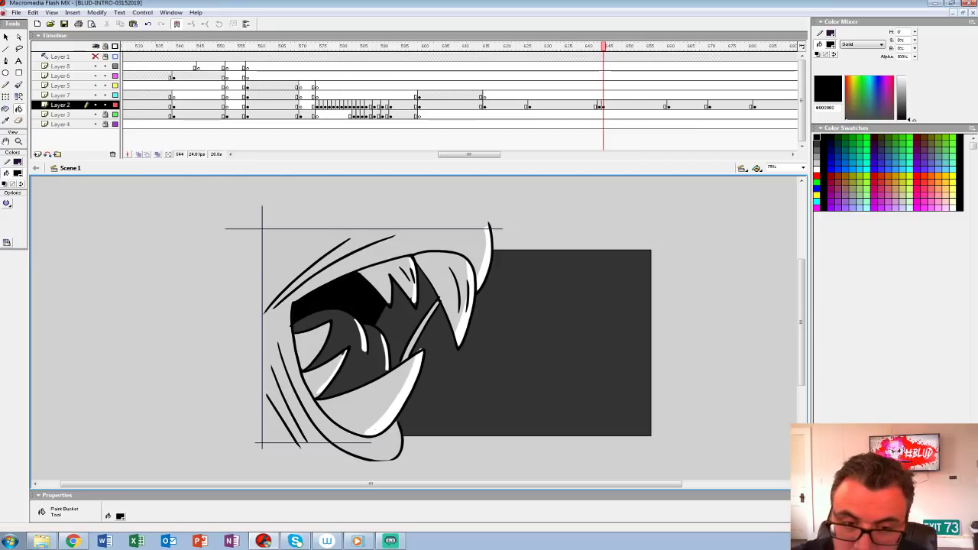
click(18, 173)
click(5, 195)
click(346, 335)
key(ctrl+z)
Step: Fill the tongue and the inner cheek behind the fangs with mid grey #999999
click(18, 173)
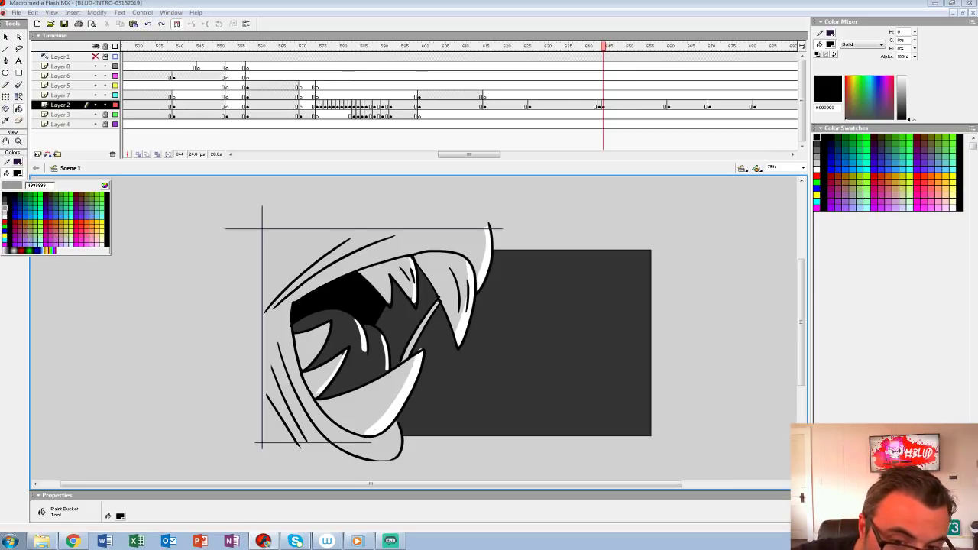
click(5, 209)
click(348, 336)
click(401, 317)
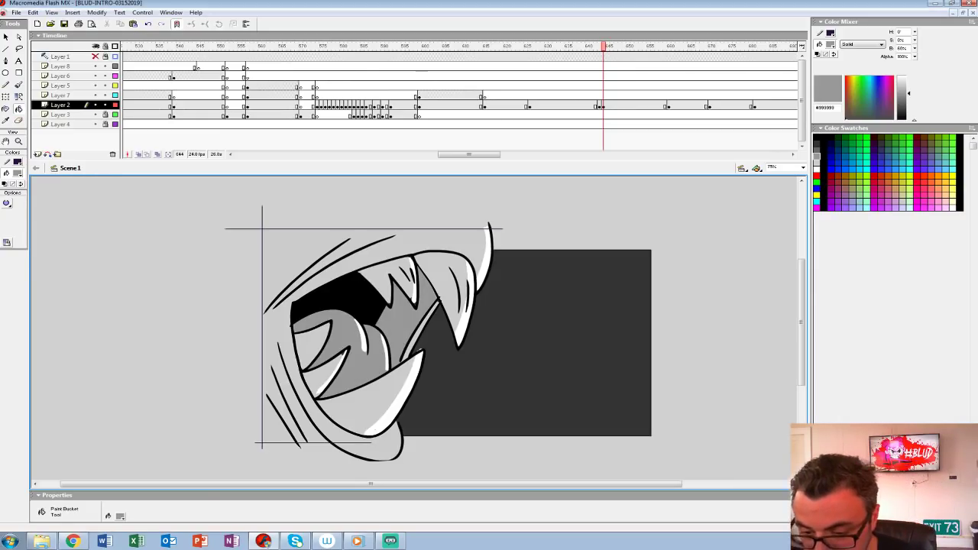
Step: Step back and forth through the Layer 2 frames around frame 644 to check the mouth close-up in motion
key(ctrl+shift+w)
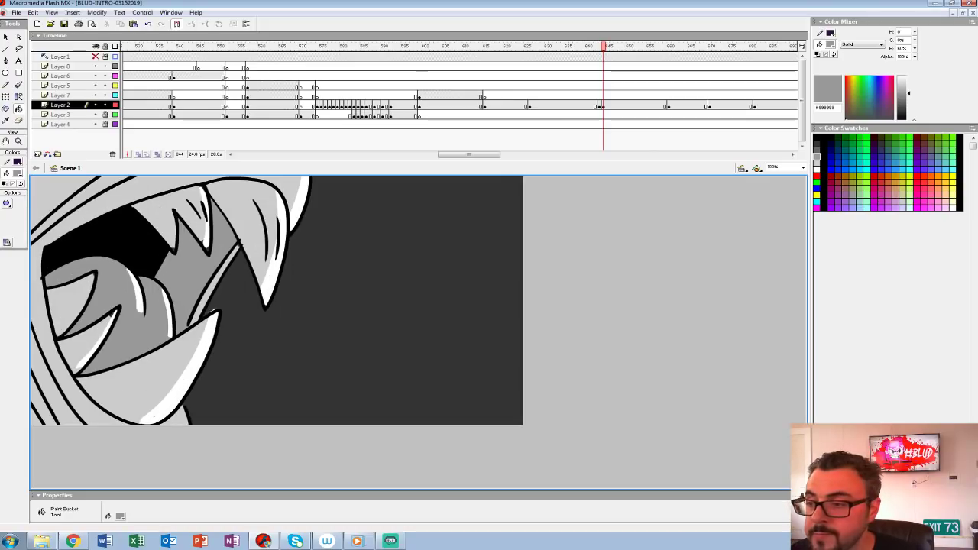
click(601, 106)
key(comma)
key(comma)
key(comma)
key(period)
key(period)
key(period)
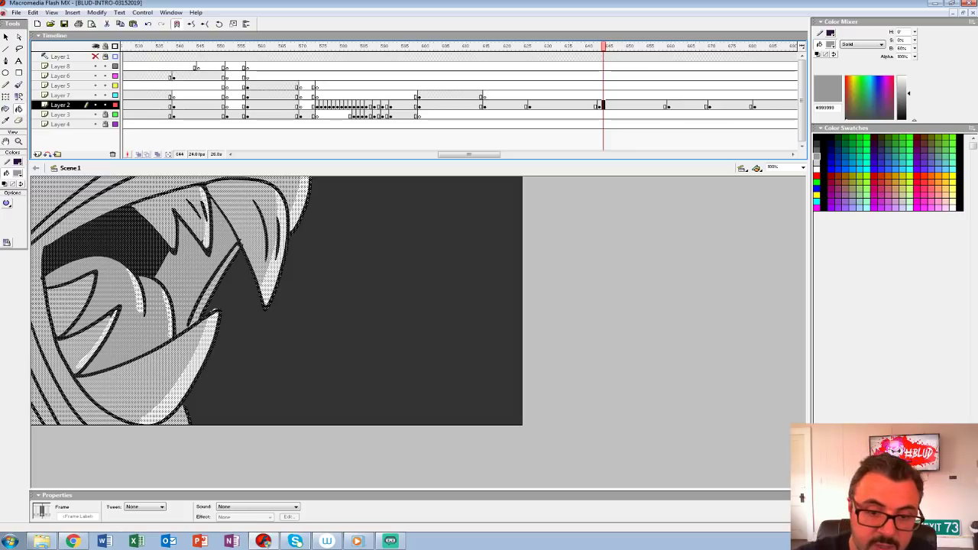
Step: Ink the black shoulder and arm outline beside the jaw with the Brush and close it with a straight line below the stage
click(17, 173)
click(4, 197)
key(ctrl+z)
key(b)
mouse_move(188, 414)
mouse_down()
mouse_move(487, 312)
mouse_move(482, 424)
mouse_up()
key(ctrl+z)
mouse_move(188, 413)
mouse_down()
mouse_move(502, 274)
mouse_move(518, 341)
mouse_move(450, 425)
mouse_up()
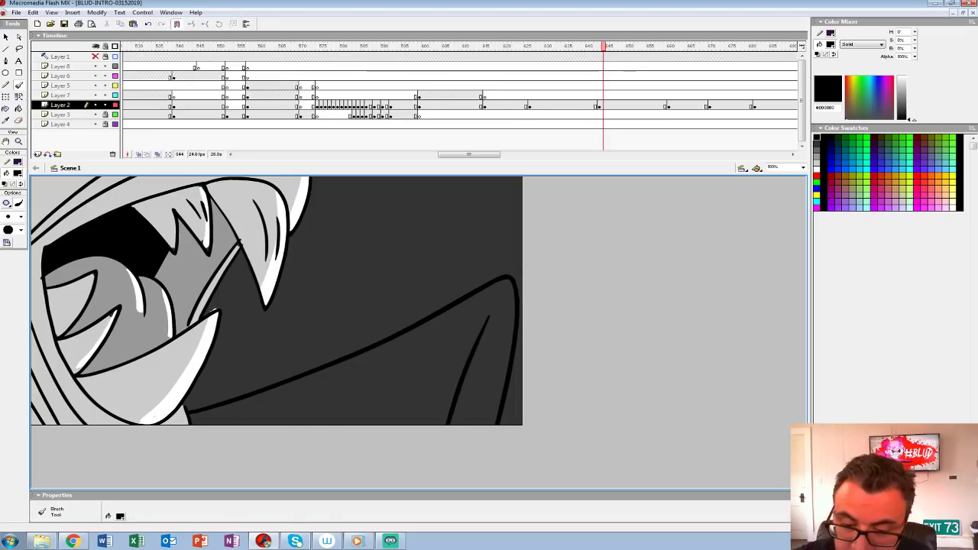
key(ctrl+shift+w)
drag(603, 458, 538, 356)
mouse_move(607, 398)
mouse_down()
mouse_move(232, 398)
mouse_move(165, 431)
mouse_up()
Step: Add a white #FFFFFF highlight along the shoulder's upper edge and fill the rest of the shoulder with light grey #CCCCCC
click(17, 173)
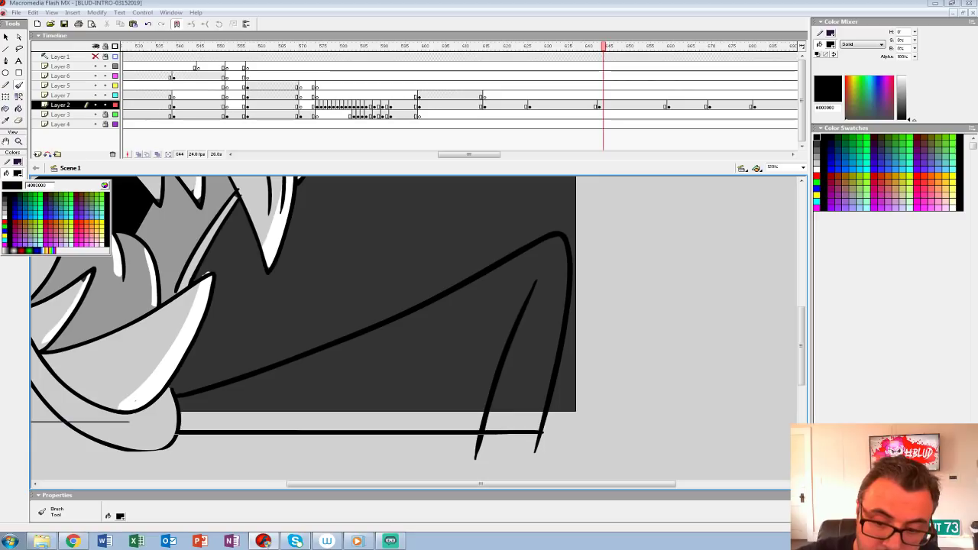
click(4, 221)
mouse_move(532, 262)
mouse_down()
mouse_move(329, 367)
mouse_move(174, 402)
mouse_up()
key(k)
click(367, 325)
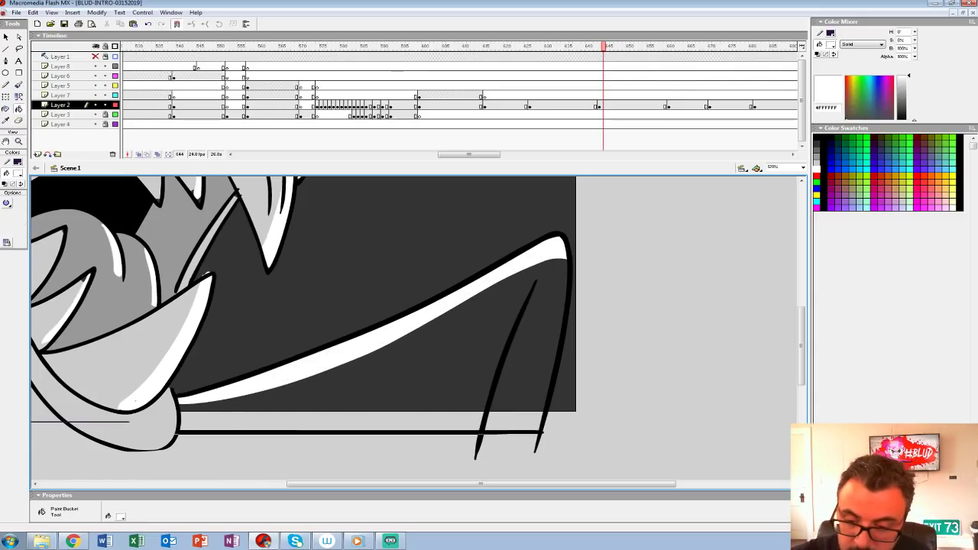
click(18, 173)
click(4, 216)
click(382, 375)
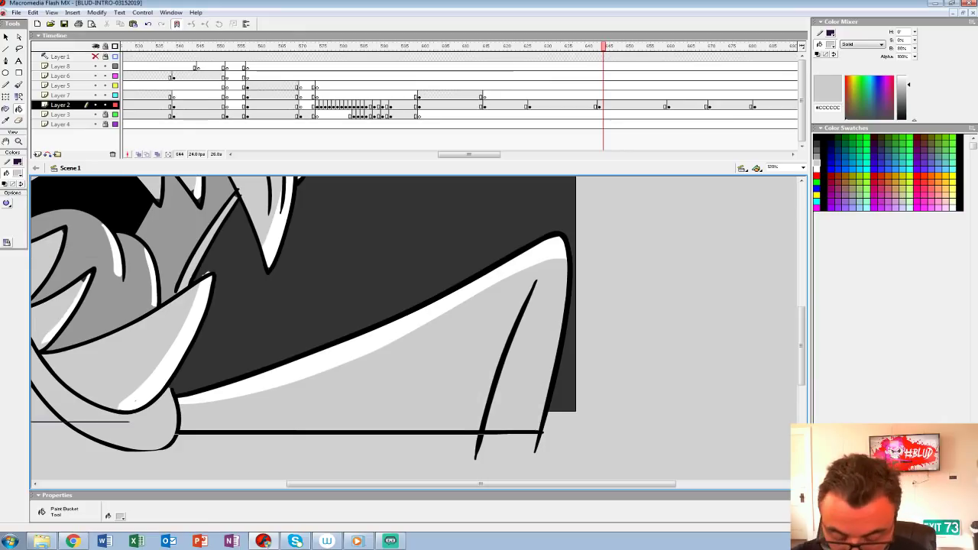
key(ctrl+shift+w)
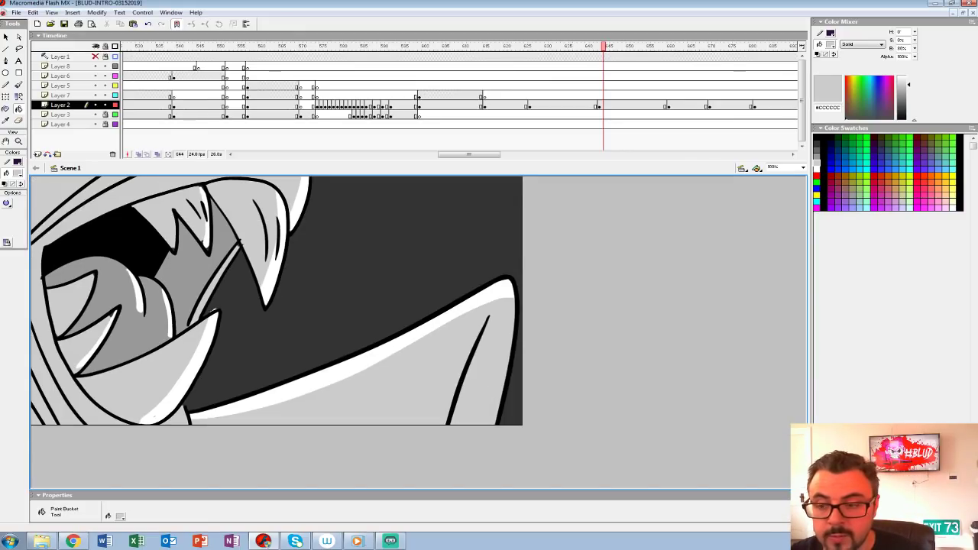
Step: Play the sequence onward and set up blank frame 661 on Layer 2, with the red rough sketch onion-skinned
click(438, 76)
key(Return)
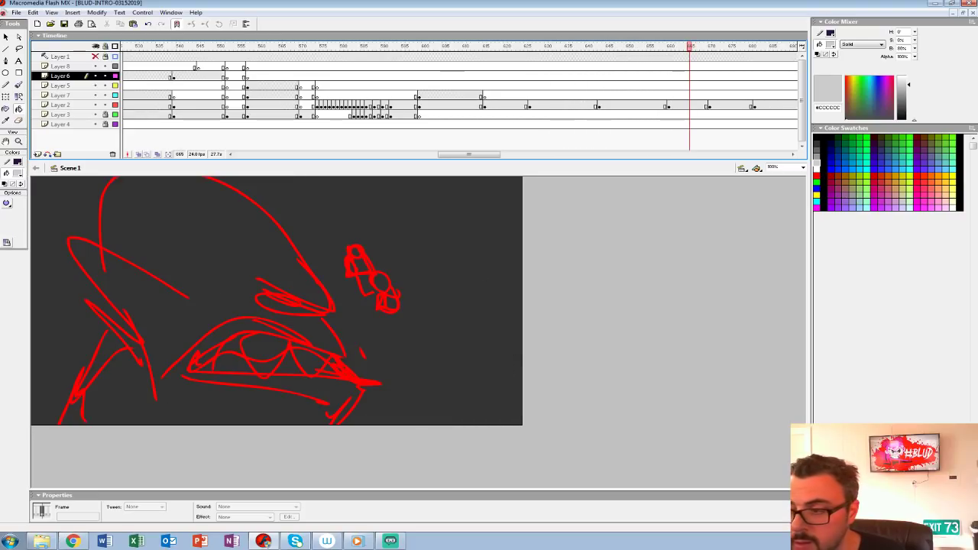
click(675, 105)
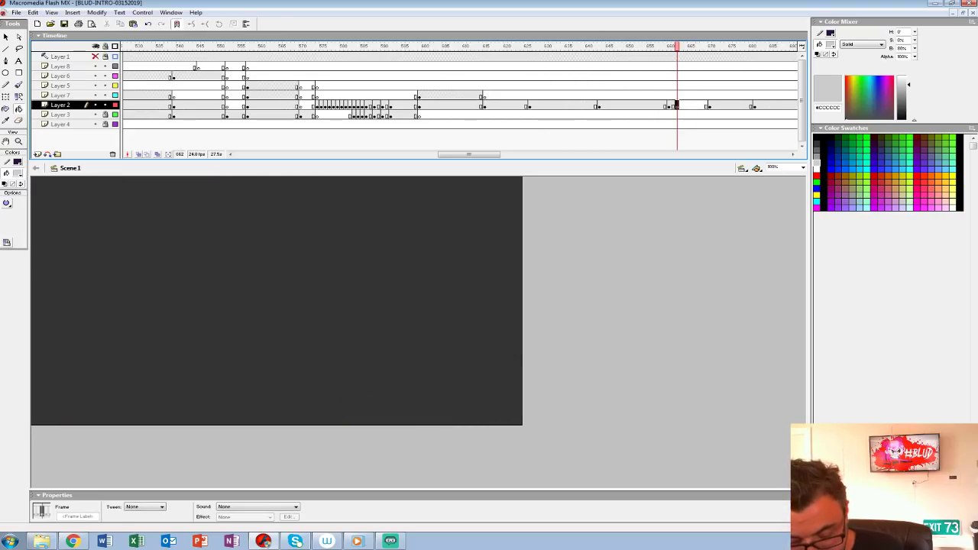
key(ctrl+2)
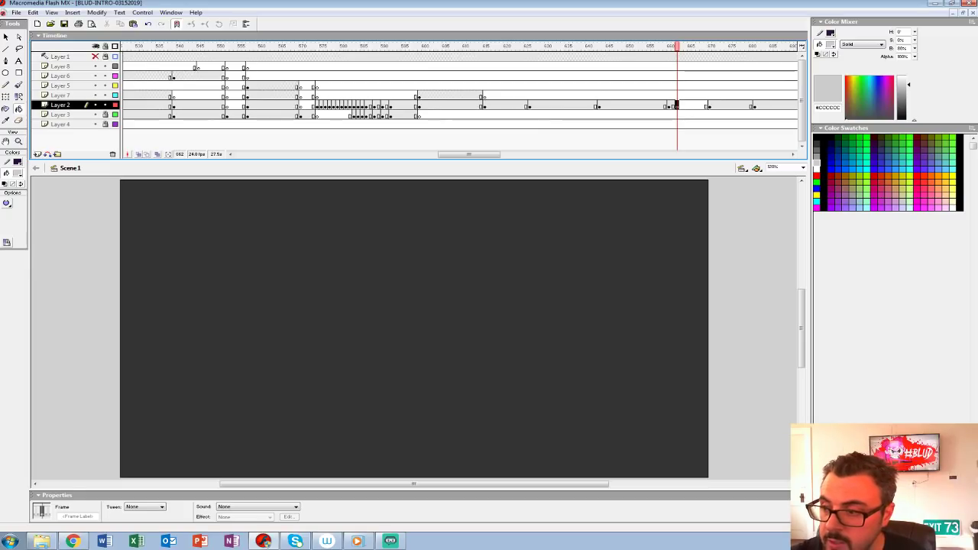
key(comma)
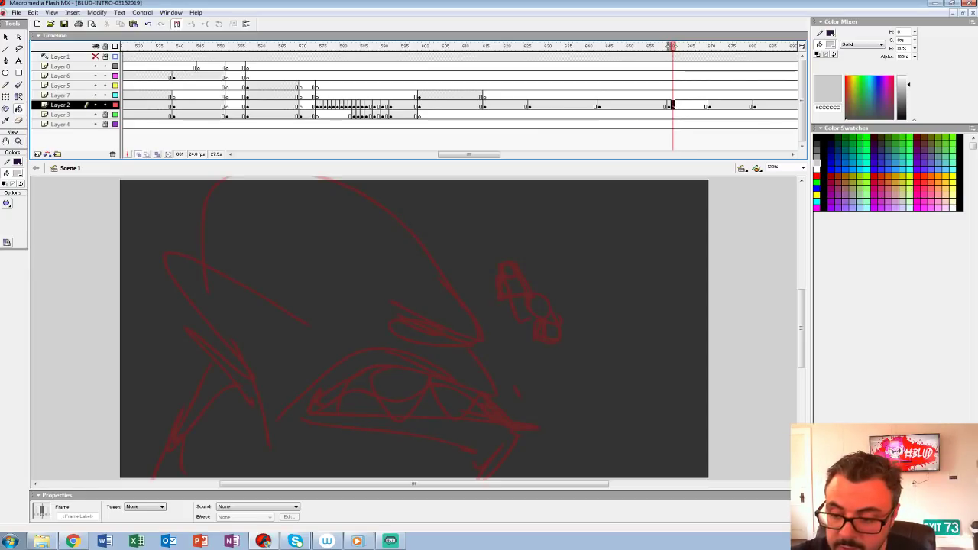
drag(412, 328, 404, 288)
Step: Ink the pointed ear's upper edge, front edge and lobe over the rough sketch with a black Brush
click(18, 173)
click(5, 195)
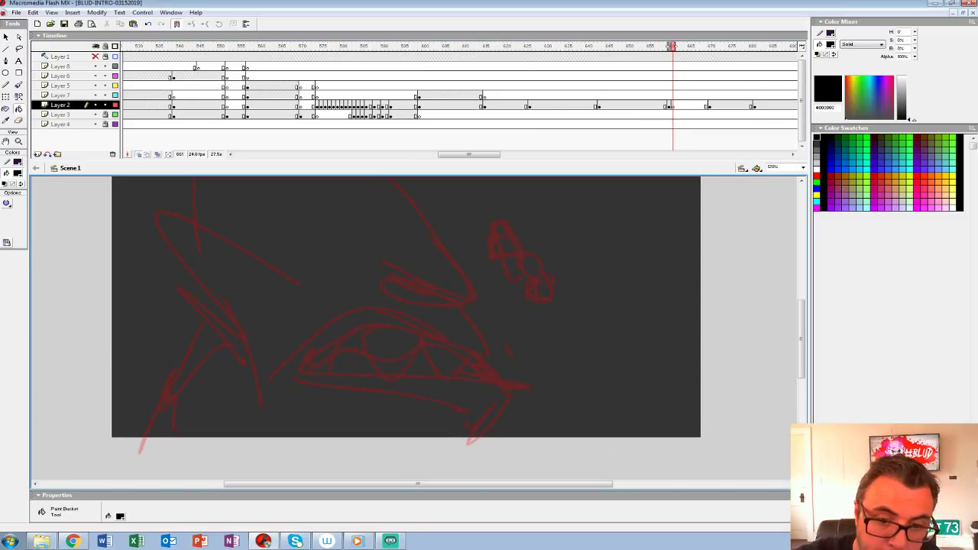
click(18, 141)
click(290, 310)
drag(290, 310, 267, 396)
click(18, 85)
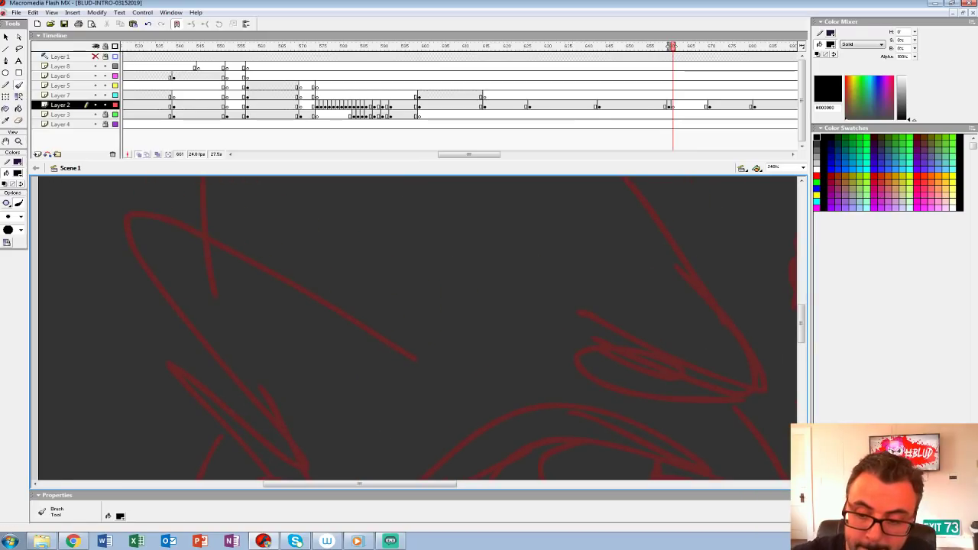
mouse_move(396, 366)
mouse_down()
mouse_move(304, 304)
mouse_move(107, 215)
mouse_up()
mouse_move(306, 306)
mouse_down()
mouse_move(384, 285)
mouse_move(396, 297)
mouse_up()
key(ctrl+z)
drag(484, 353, 207, 204)
drag(260, 260, 240, 229)
mouse_move(191, 179)
mouse_down()
mouse_move(332, 393)
mouse_move(343, 458)
mouse_move(443, 413)
mouse_up()
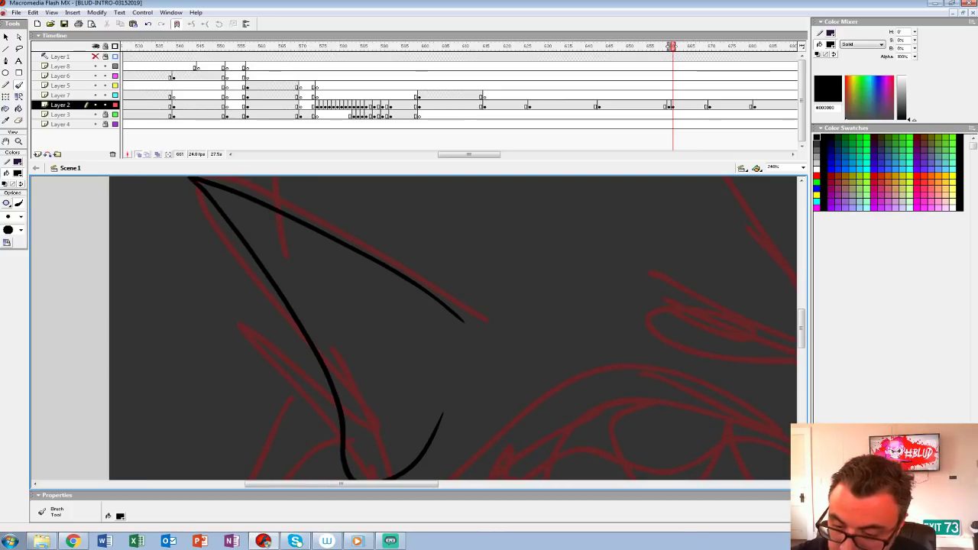
Step: Ink the inner ear folds and the domed skull outline extending above the stage
mouse_move(267, 229)
mouse_down()
mouse_move(440, 371)
mouse_move(397, 400)
mouse_up()
mouse_move(458, 344)
mouse_down()
mouse_move(121, 295)
mouse_move(106, 387)
mouse_up()
mouse_move(345, 341)
mouse_down()
mouse_move(442, 382)
mouse_move(484, 379)
mouse_move(410, 285)
mouse_up()
drag(413, 290, 687, 451)
mouse_move(199, 394)
mouse_down()
mouse_move(173, 205)
mouse_move(191, 276)
mouse_up()
key(ctrl+z)
mouse_move(220, 465)
mouse_down()
mouse_move(170, 312)
mouse_move(344, 229)
mouse_move(578, 371)
mouse_move(329, 242)
mouse_move(432, 347)
mouse_up()
Step: Ink the heavy brow with its creases, the narrowed eye and the curved lines beneath the eye
drag(287, 282, 418, 359)
mouse_move(382, 329)
mouse_down()
mouse_move(580, 259)
mouse_move(655, 264)
mouse_up()
mouse_move(596, 367)
mouse_down()
mouse_move(364, 232)
mouse_move(256, 239)
mouse_up()
mouse_move(417, 271)
mouse_down()
mouse_move(300, 263)
mouse_move(292, 220)
mouse_move(298, 214)
mouse_move(383, 298)
mouse_up()
drag(231, 232, 306, 293)
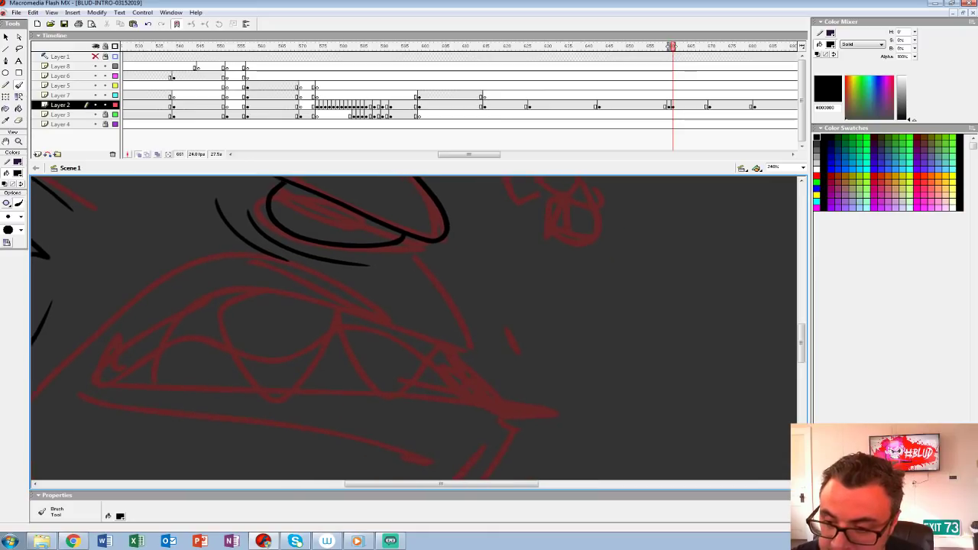
Step: Ink the nose and upper lip, the mouth opening, the pointed teeth and the lower jaw line
mouse_move(412, 243)
mouse_down()
mouse_move(441, 284)
mouse_move(435, 335)
mouse_move(146, 330)
mouse_move(218, 382)
mouse_move(559, 398)
mouse_move(664, 260)
mouse_move(611, 321)
mouse_move(455, 426)
mouse_up()
key(ctrl+z)
drag(661, 261, 524, 396)
mouse_move(520, 306)
mouse_down()
mouse_move(536, 430)
mouse_move(563, 394)
mouse_up()
mouse_move(385, 198)
mouse_down()
mouse_move(277, 253)
mouse_move(187, 349)
mouse_up()
drag(186, 349, 502, 387)
mouse_move(504, 352)
mouse_down()
mouse_move(367, 398)
mouse_move(340, 349)
mouse_move(246, 339)
mouse_move(208, 341)
mouse_move(155, 378)
mouse_up()
mouse_move(229, 343)
mouse_down()
mouse_move(337, 367)
mouse_move(490, 335)
mouse_move(593, 257)
mouse_move(612, 306)
mouse_up()
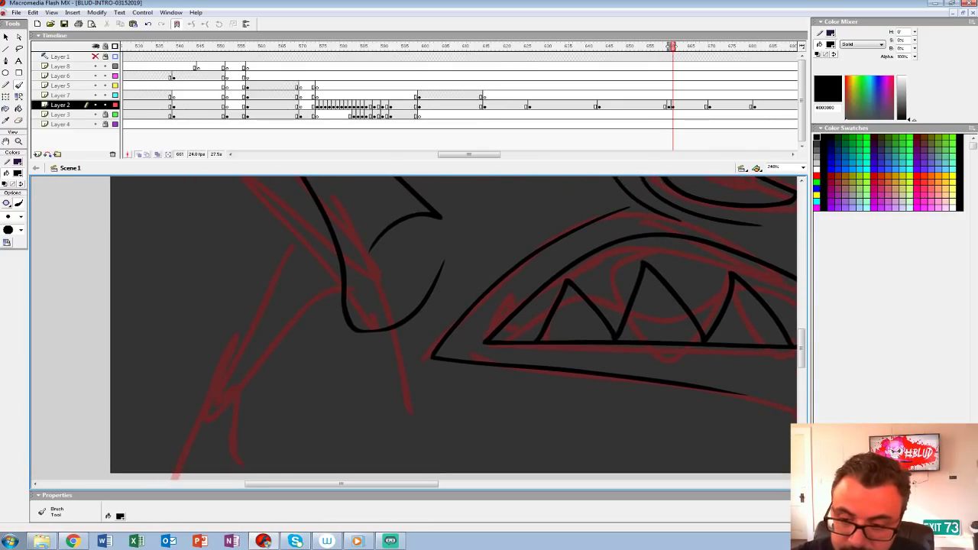
Step: Ink the neck line below the ear and the back shoulder outline extending past the stage edge
drag(474, 344, 496, 288)
drag(344, 256, 203, 440)
mouse_move(222, 413)
mouse_down()
mouse_move(246, 411)
mouse_move(252, 429)
mouse_up()
mouse_move(335, 321)
mouse_down()
mouse_move(171, 203)
mouse_move(83, 444)
mouse_up()
Step: Ink the jutting chin and the raised front shoulder and arm, and turn off onion skinning
mouse_move(650, 305)
mouse_down()
mouse_move(209, 342)
mouse_move(115, 326)
mouse_up()
mouse_move(458, 344)
mouse_down()
mouse_move(348, 309)
mouse_move(507, 284)
mouse_move(485, 449)
mouse_up()
drag(489, 344, 541, 309)
drag(542, 268, 428, 426)
drag(435, 359, 608, 383)
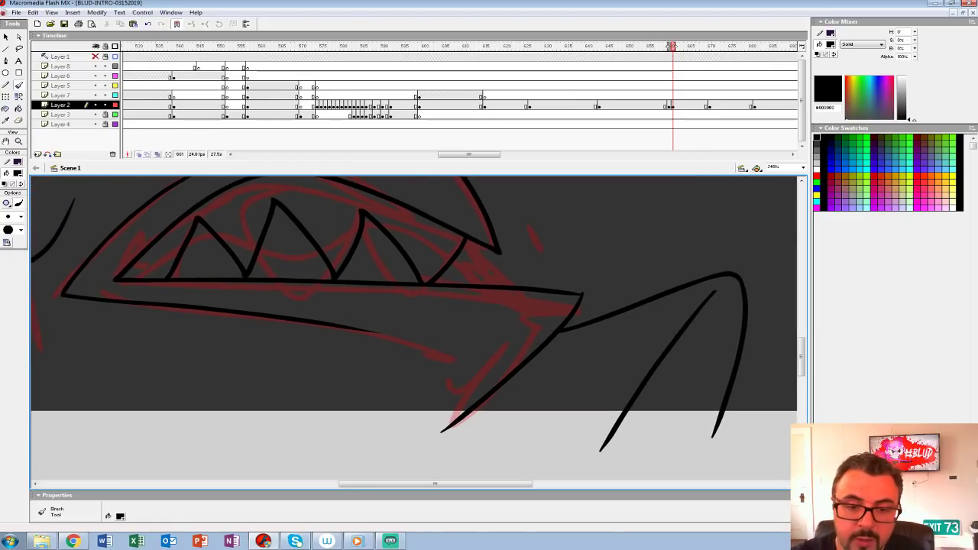
click(138, 155)
Step: Draw a straight Pencil line along the stage's lower edge to close off the neck, shoulders and arm
click(18, 141)
alt+click(378, 289)
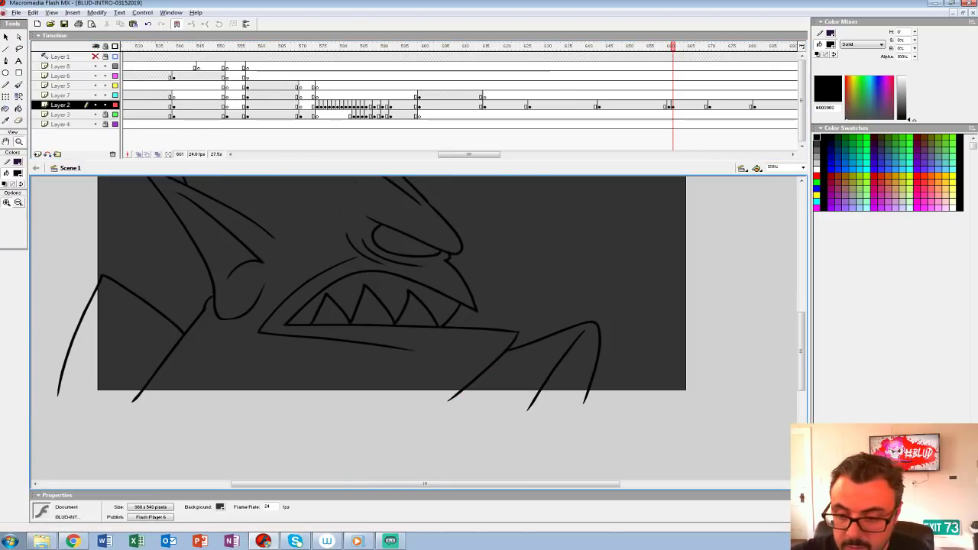
alt+click(382, 281)
key(y)
drag(213, 386, 407, 386)
Step: Ink curved and small round droplets flying out in front of the figure's mouth, and add the small front tooth
key(z)
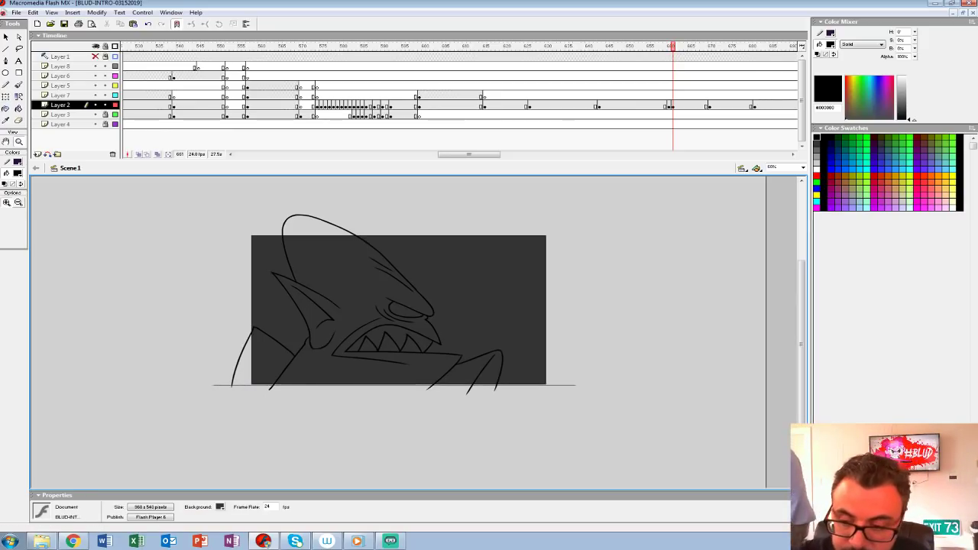
double_click(440, 328)
drag(440, 329, 422, 346)
key(b)
mouse_move(378, 403)
mouse_down()
mouse_move(432, 353)
mouse_move(384, 404)
mouse_up()
drag(368, 358, 348, 352)
drag(413, 390, 297, 299)
mouse_move(314, 338)
mouse_down()
mouse_move(344, 325)
mouse_move(313, 338)
mouse_up()
drag(371, 286, 300, 376)
mouse_move(358, 327)
mouse_down()
mouse_move(396, 339)
mouse_move(366, 304)
mouse_up()
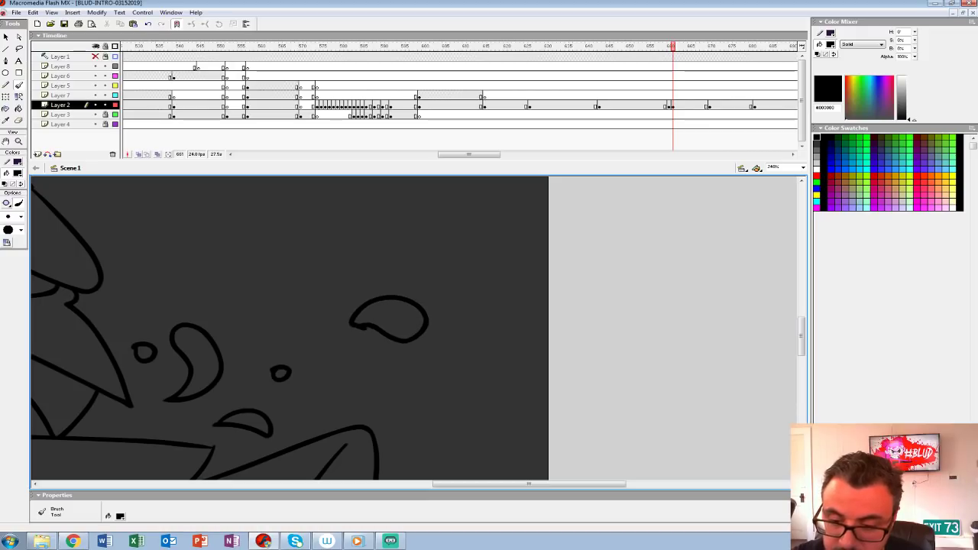
mouse_move(364, 259)
mouse_down()
mouse_move(448, 282)
mouse_move(362, 247)
mouse_up()
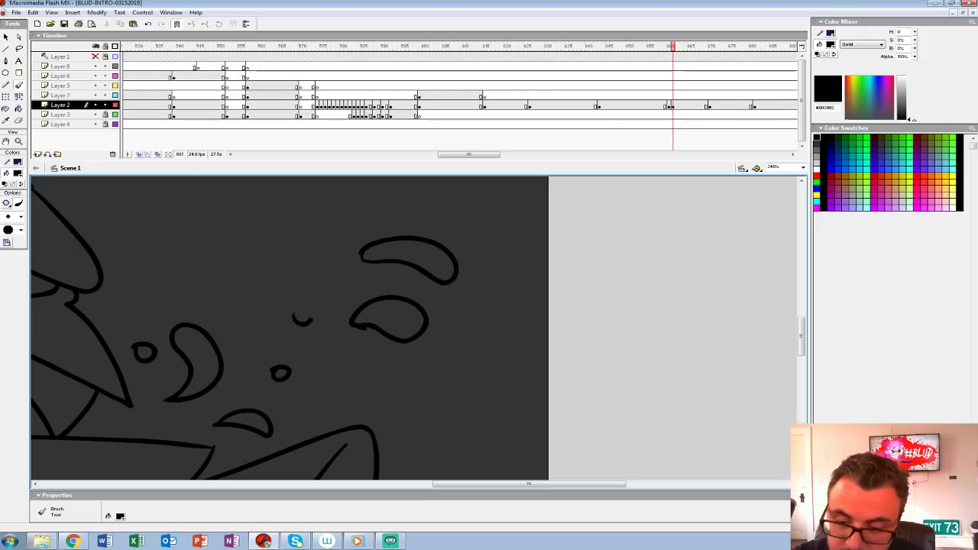
drag(343, 380, 345, 381)
mouse_move(321, 343)
mouse_down()
mouse_move(681, 346)
mouse_move(673, 254)
mouse_move(601, 255)
mouse_move(663, 278)
mouse_up()
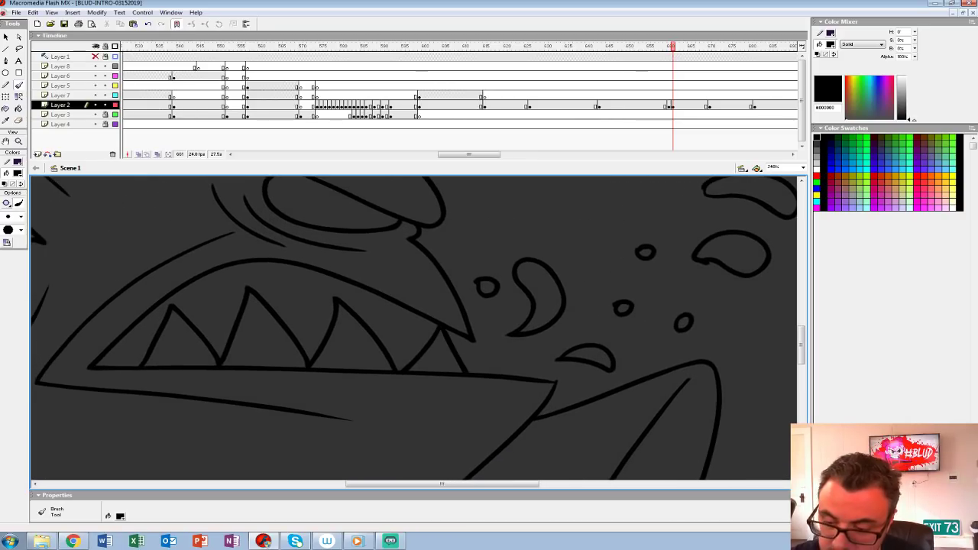
Step: Paint a white #FFFFFF Brush highlight along the skull's front edge down to the brow
key(z)
alt+click(397, 267)
alt+click(398, 267)
drag(428, 343, 433, 313)
click(431, 337)
click(17, 173)
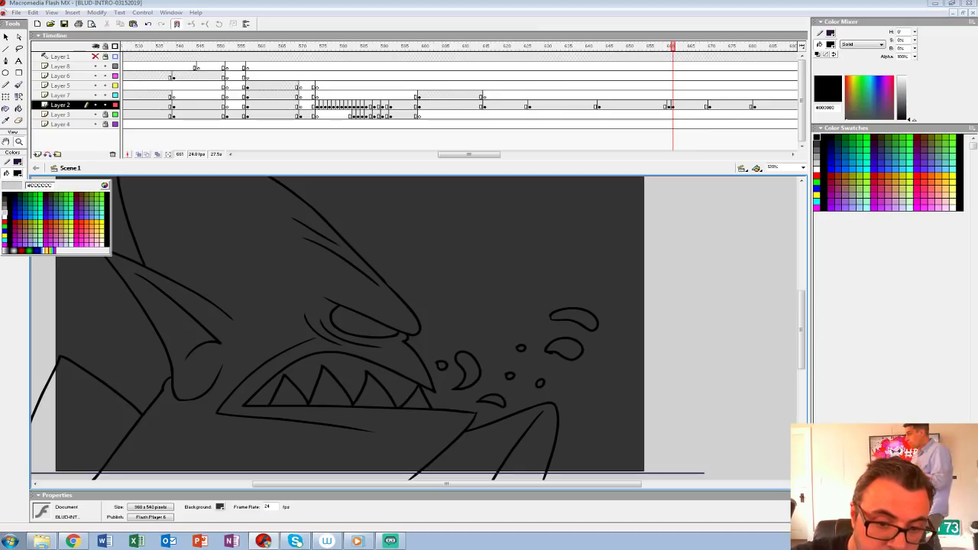
click(4, 215)
key(b)
drag(397, 306, 430, 356)
click(17, 173)
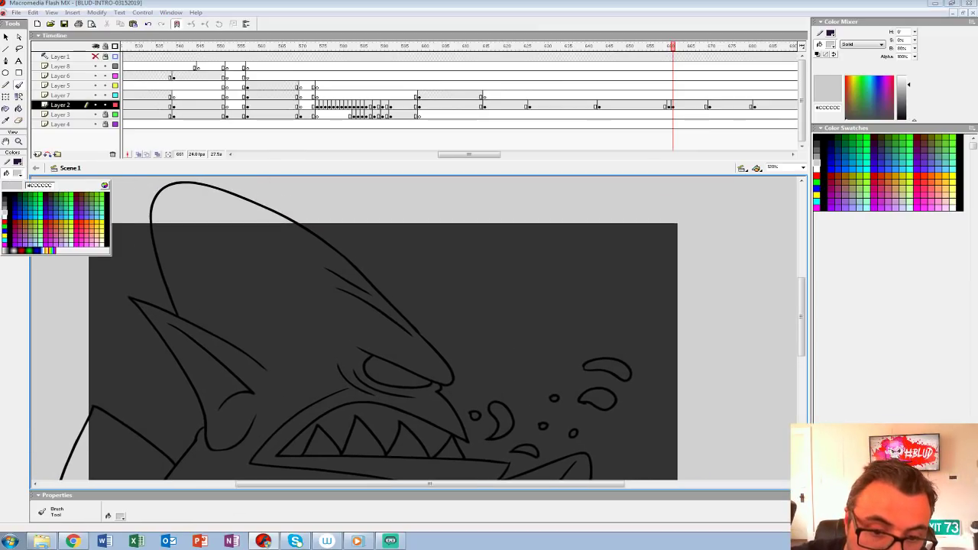
click(3, 220)
mouse_move(225, 193)
mouse_down()
mouse_move(347, 267)
mouse_move(436, 372)
mouse_up()
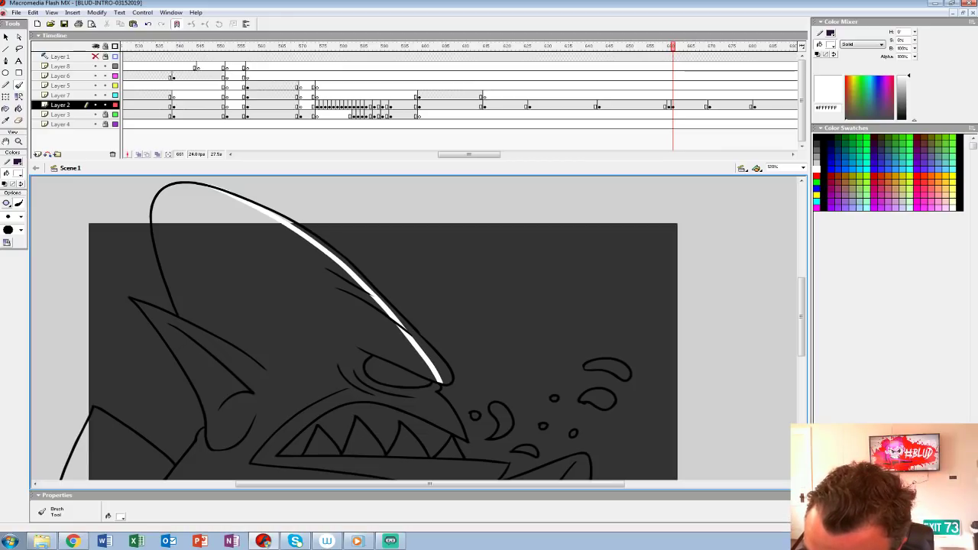
Step: Paint white Brush highlights along the nose and upper lip, the chin edge and the front arm
mouse_move(455, 458)
mouse_down()
mouse_move(417, 291)
mouse_move(398, 360)
mouse_up()
mouse_move(489, 306)
mouse_down()
mouse_move(423, 353)
mouse_move(446, 424)
mouse_up()
mouse_move(428, 329)
mouse_down()
mouse_move(538, 350)
mouse_move(540, 392)
mouse_up()
Step: Fill the gaps between the highlights and outlines along the skull, nose, chin and front arm, plus all the droplets, with white #FFFFFF
key(k)
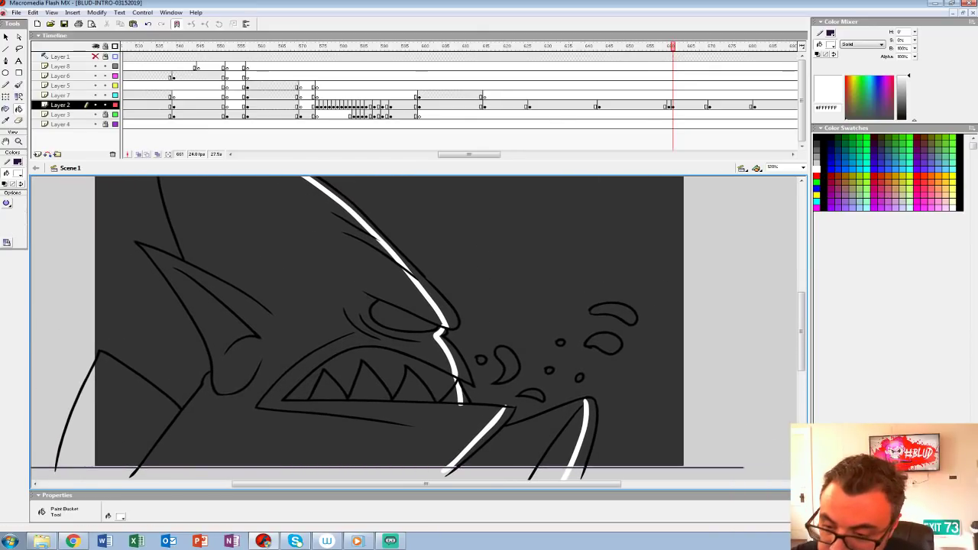
click(448, 310)
click(457, 356)
click(367, 219)
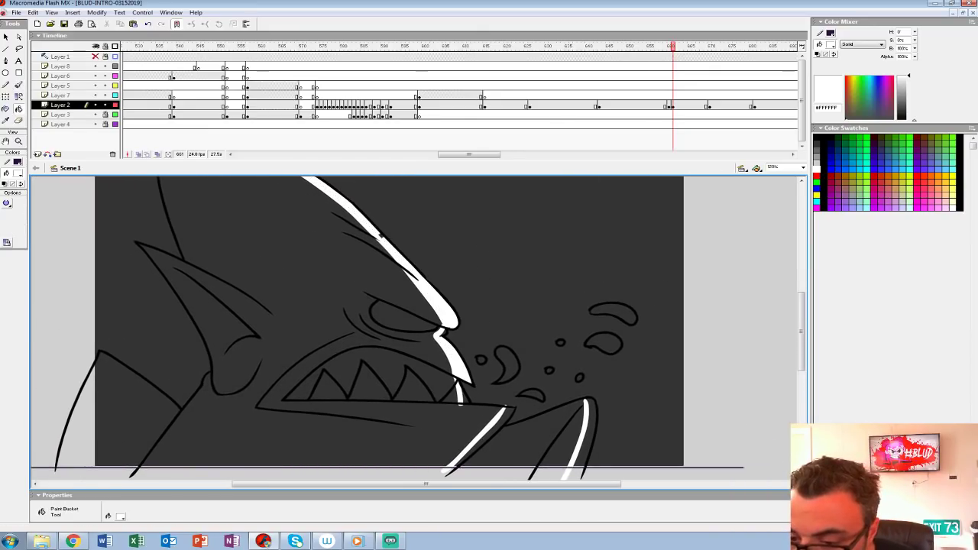
click(7, 202)
click(38, 229)
click(365, 218)
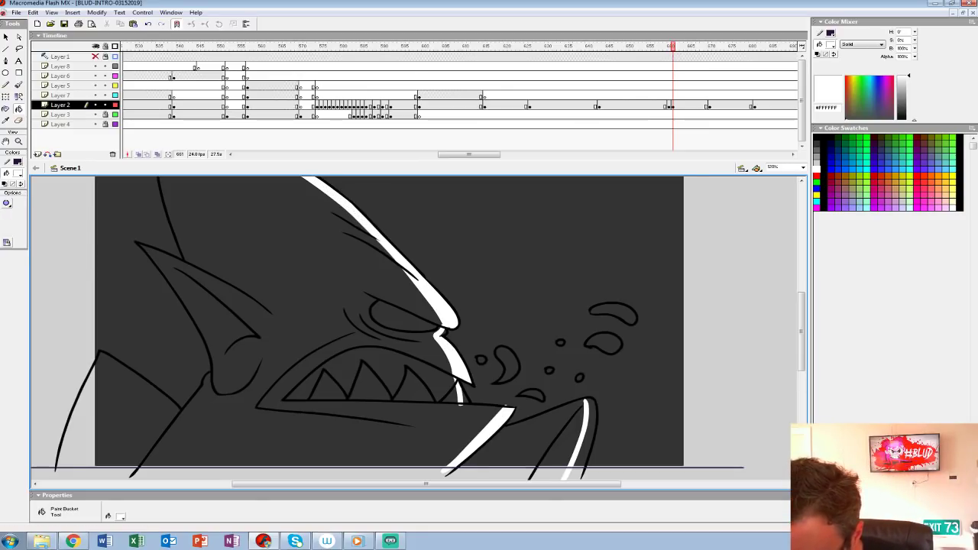
click(532, 395)
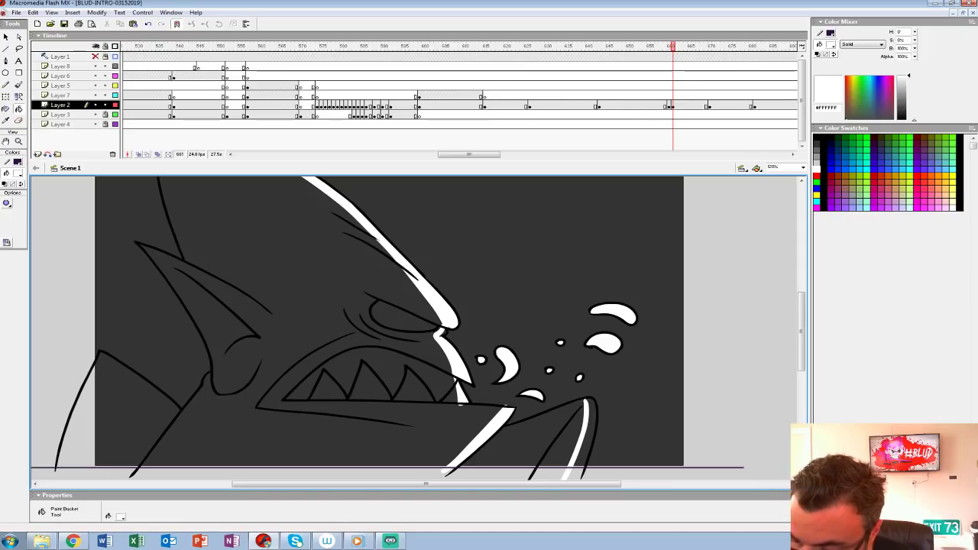
Step: Paint two small white Brush dots inside the figure's eye
key(b)
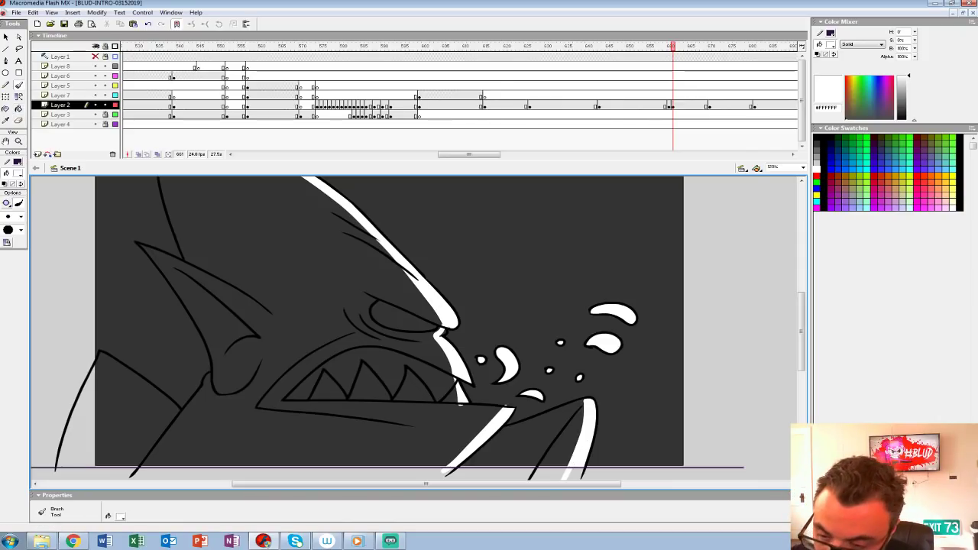
click(396, 318)
drag(396, 318, 394, 314)
Step: Fill the figure's head, neck, shoulder and eye with light grey #CCCCCC
click(19, 174)
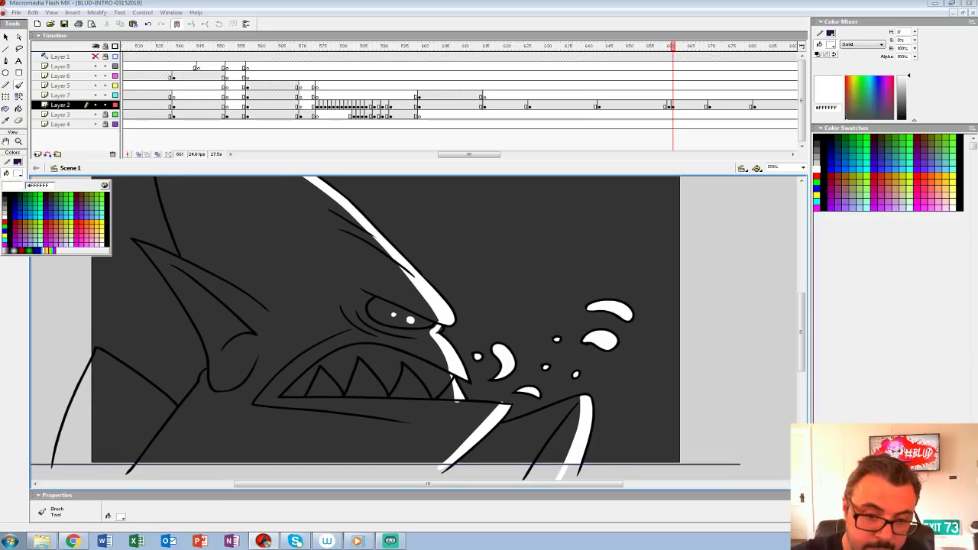
click(5, 213)
key(k)
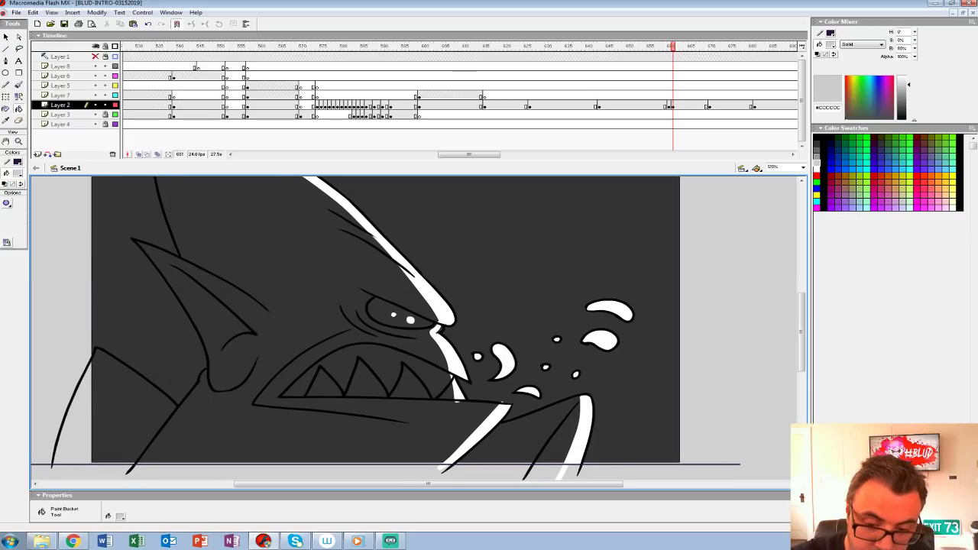
click(127, 403)
click(218, 416)
click(380, 313)
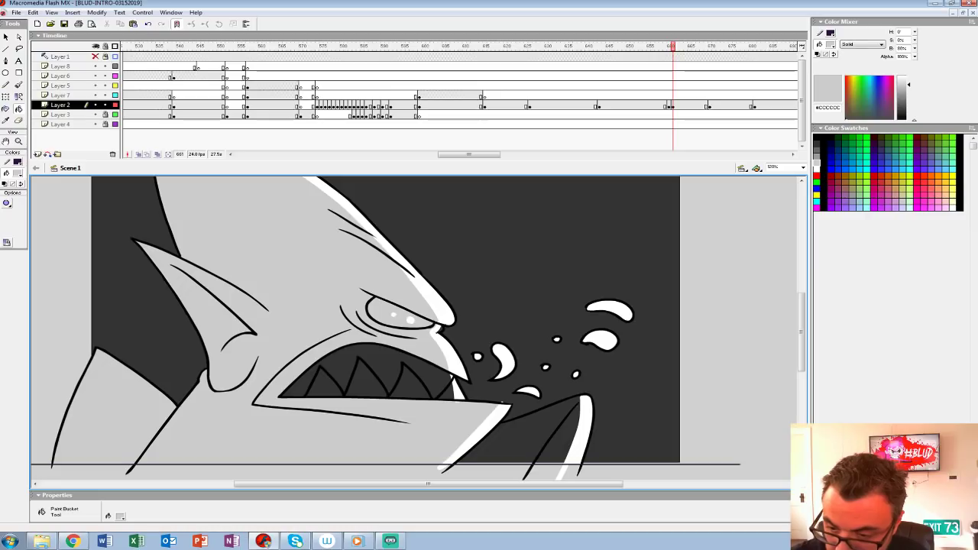
Step: Fill the inside of the mouth, the teeth and the front arm with the same light grey #CCCCCC
click(380, 359)
click(447, 391)
click(407, 386)
click(364, 384)
click(320, 387)
drag(504, 435, 496, 429)
click(518, 434)
key(ctrl+shift+w)
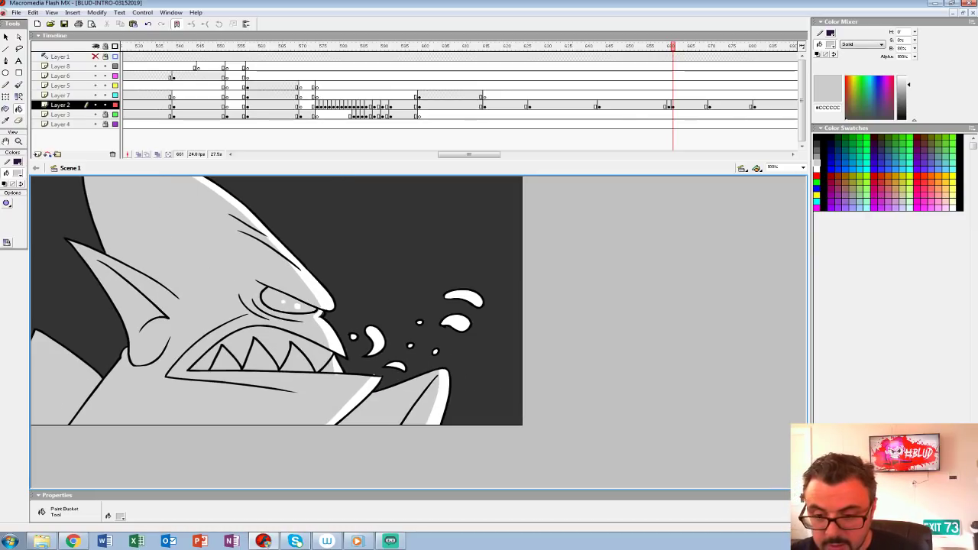
Step: Play back the side-profile head shot and continue to the rough sketch shot at frame 670
click(644, 97)
key(Return)
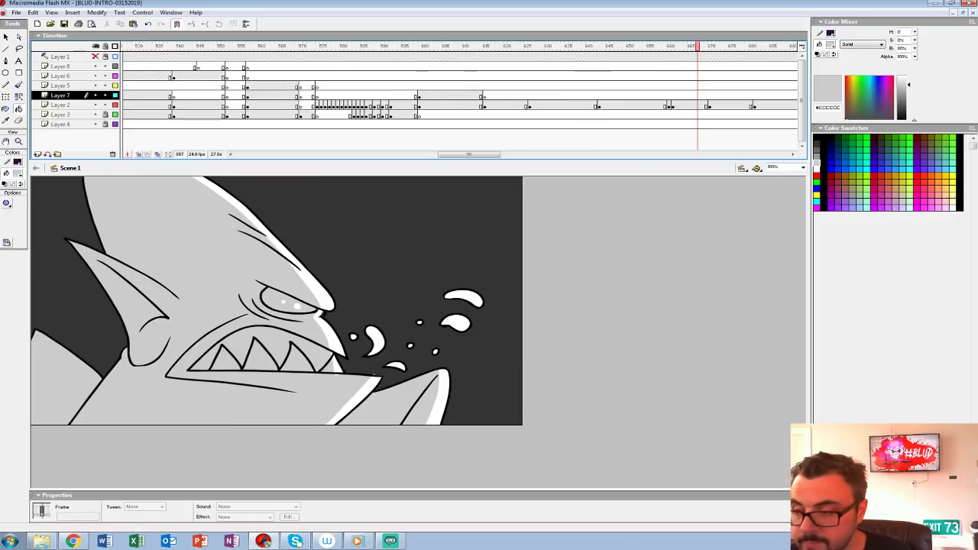
click(670, 105)
click(317, 86)
key(Return)
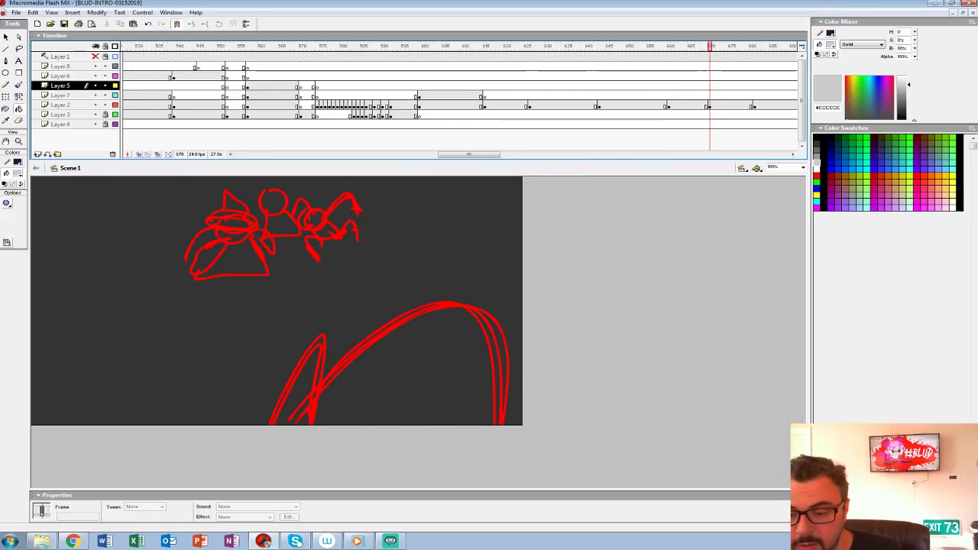
drag(470, 155, 501, 154)
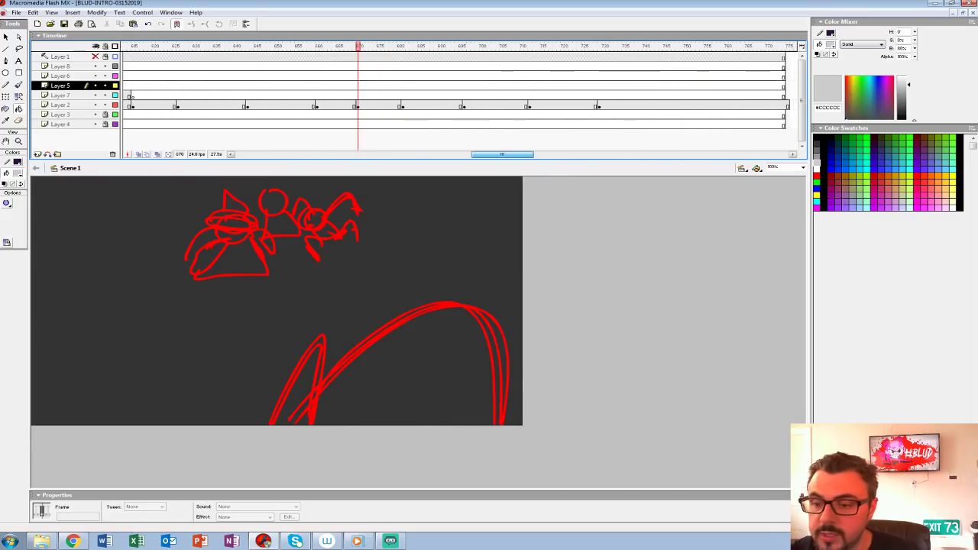
Step: Scrub back through the earlier shots and play the section with the grabbed figure and the leaping vampires
drag(358, 47, 123, 47)
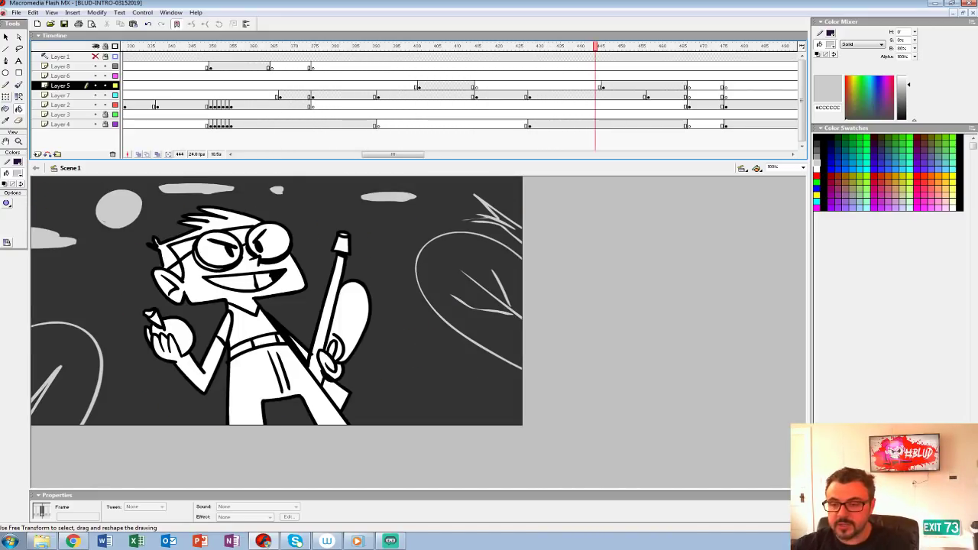
drag(595, 47, 136, 46)
key(Return)
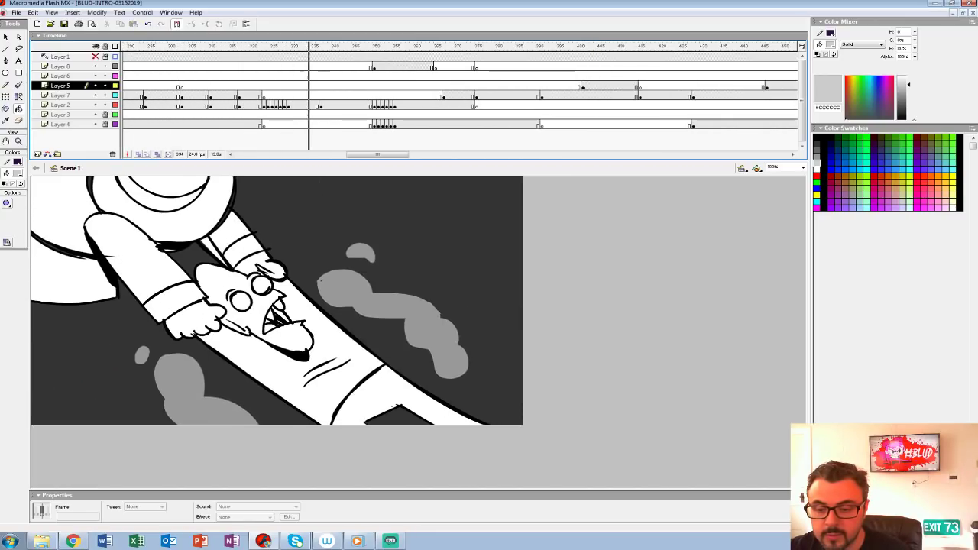
key(Return)
click(413, 76)
key(Return)
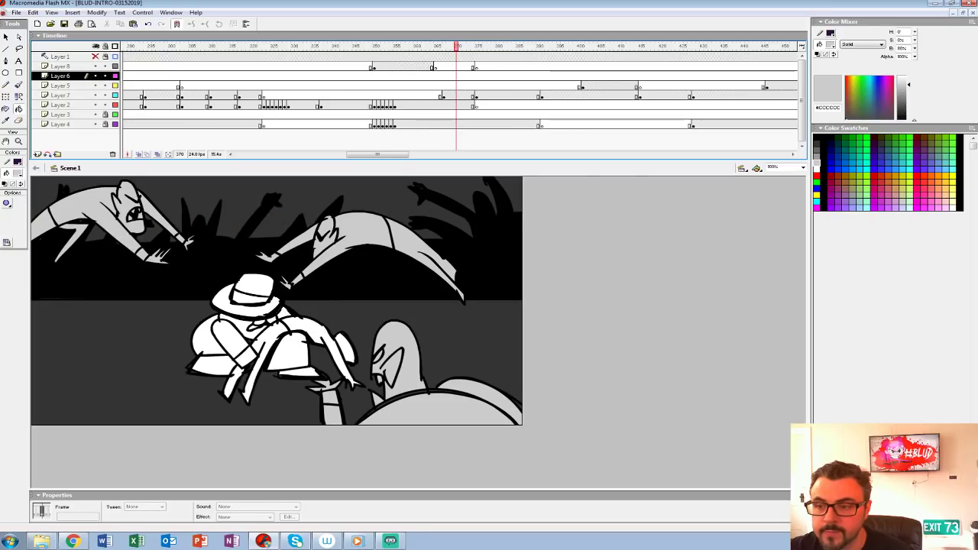
Step: Remove three frames across the layers shortly before frame 370 to tighten the leaping vampires shot, and play it back
drag(456, 46, 421, 124)
key(shift+F5)
click(246, 66)
key(Return)
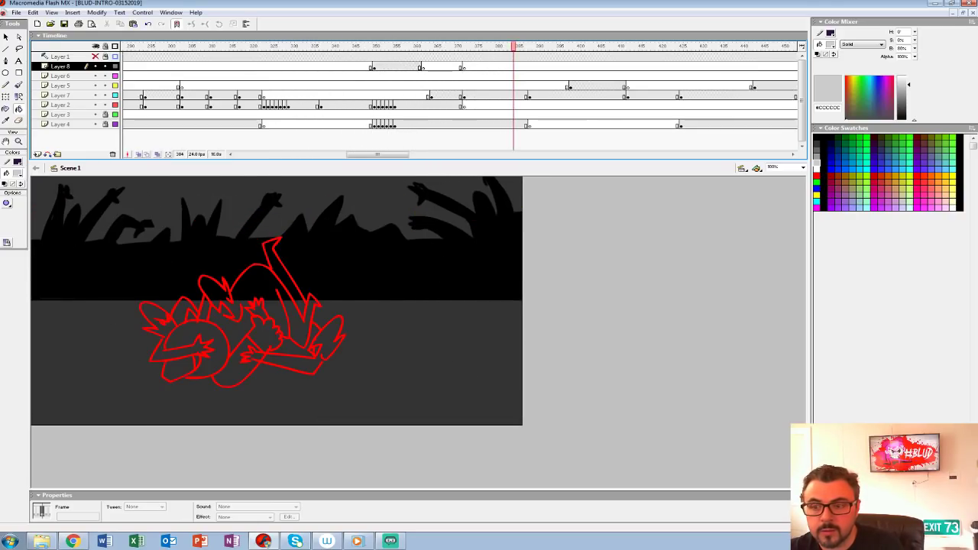
Step: Move Layer 8's blank keyframe to frame 372 to extend its artwork, and replay the shot
click(423, 67)
drag(424, 66, 463, 67)
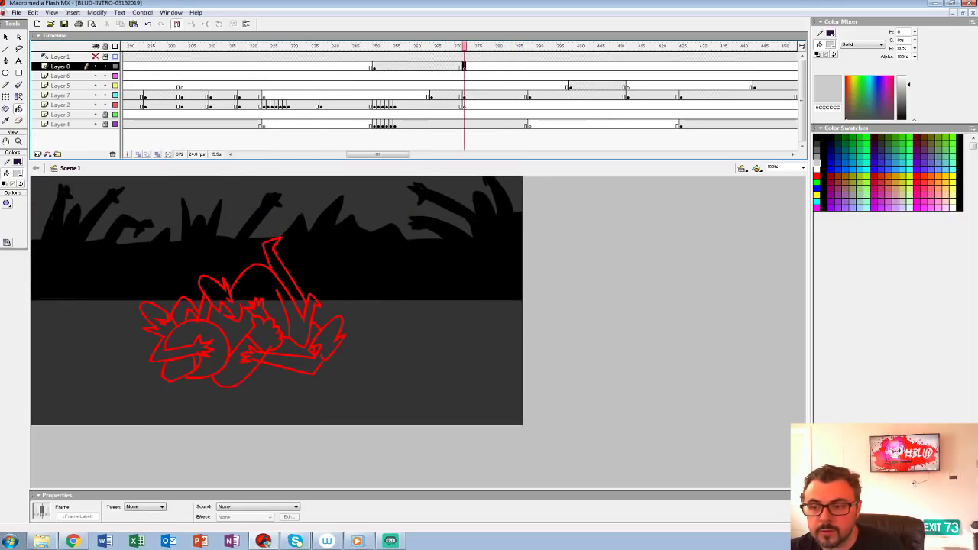
click(378, 56)
key(Return)
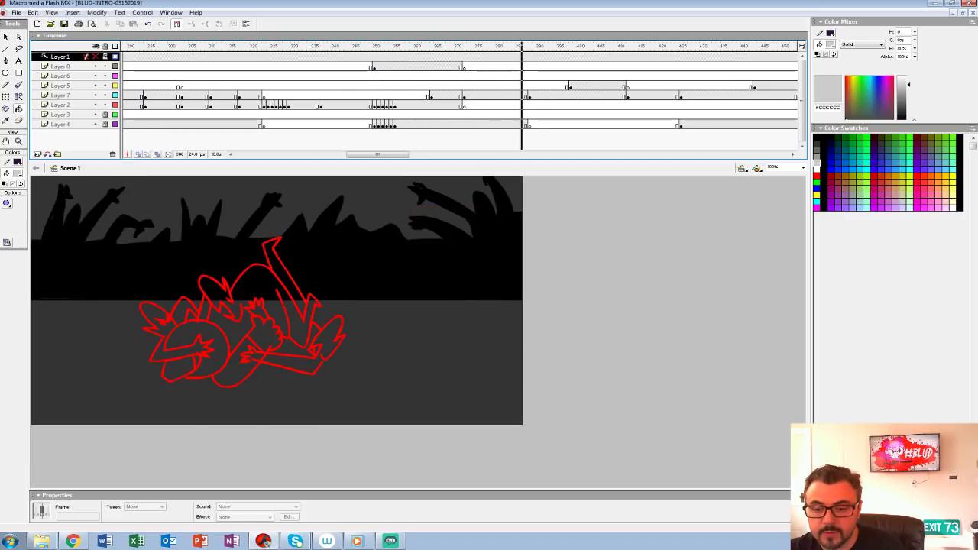
Step: Play on to the BLUD title sketch and remove the surplus frames at the end of the timeline
click(502, 66)
key(Return)
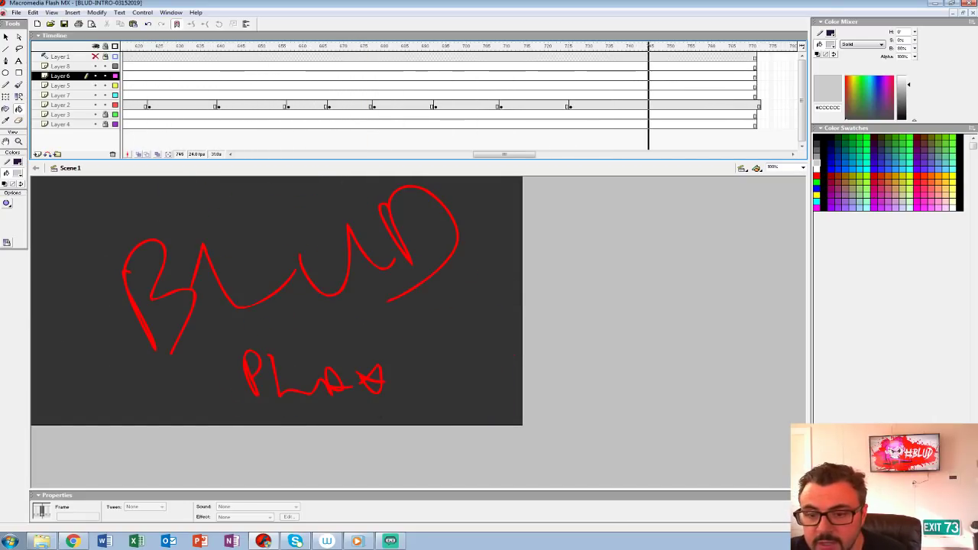
drag(759, 58, 797, 125)
key(shift+F5)
Step: Scrub back through the rough and inked vampire shots, and play the intro from the opening moon shot
drag(755, 46, 538, 46)
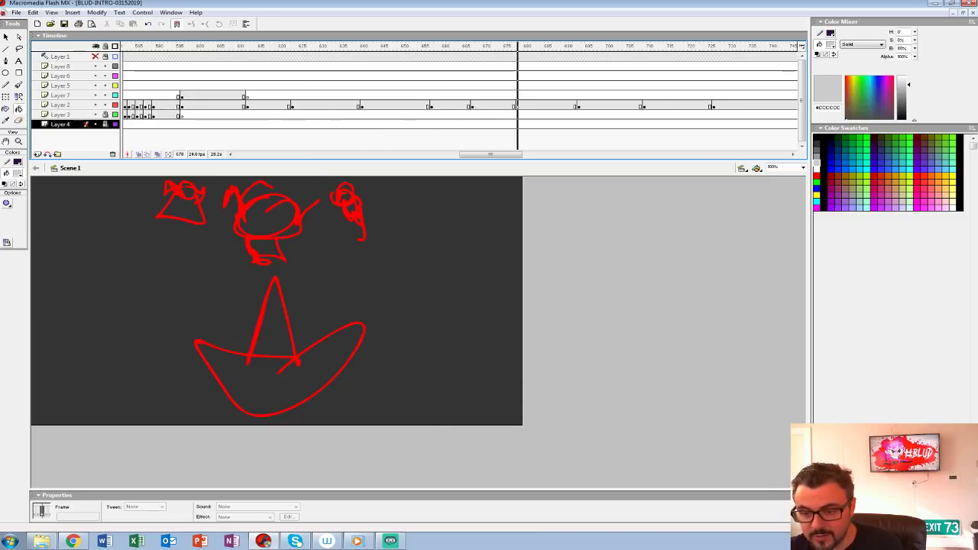
click(375, 84)
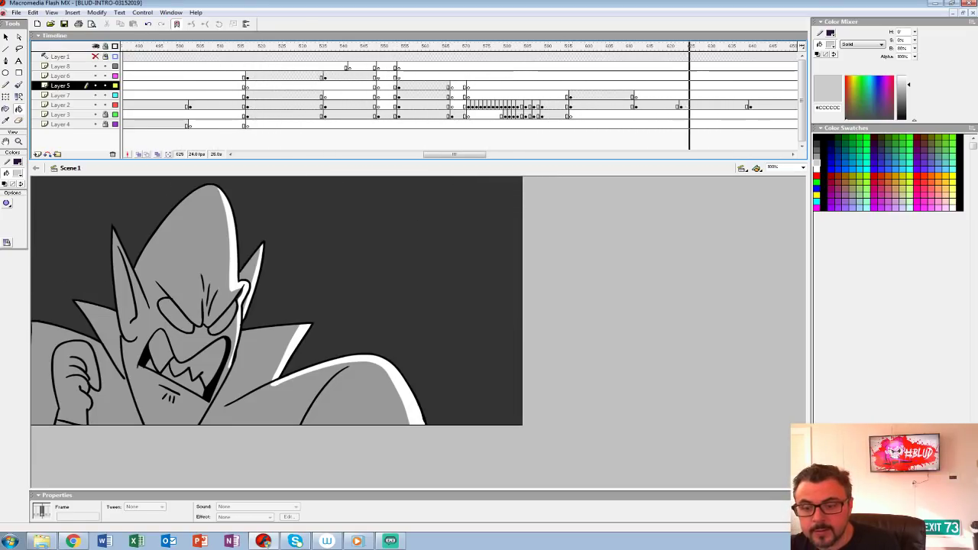
drag(518, 155, 267, 154)
click(227, 105)
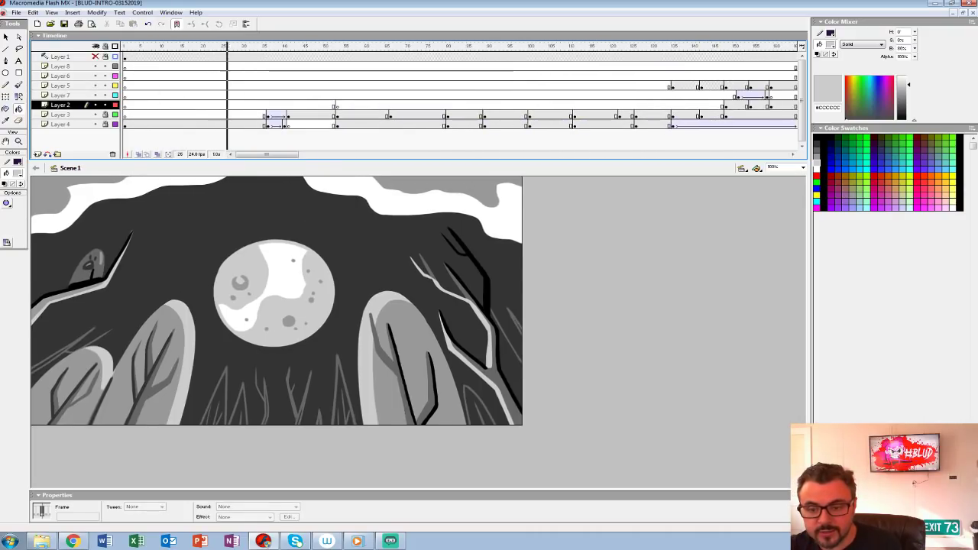
key(Return)
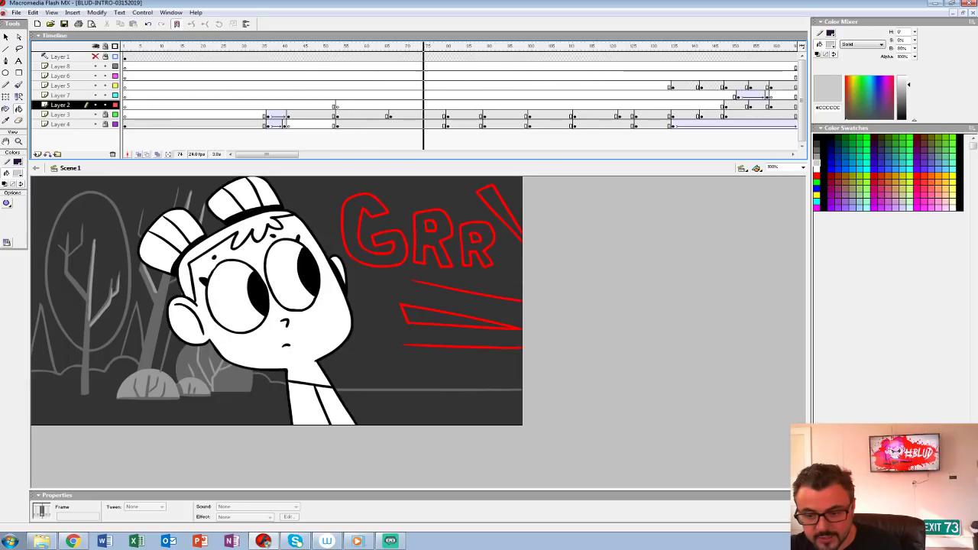
Step: Play the middle section from around frame 370 and examine the chase shot at frame 488
drag(266, 154, 388, 154)
click(350, 125)
key(Return)
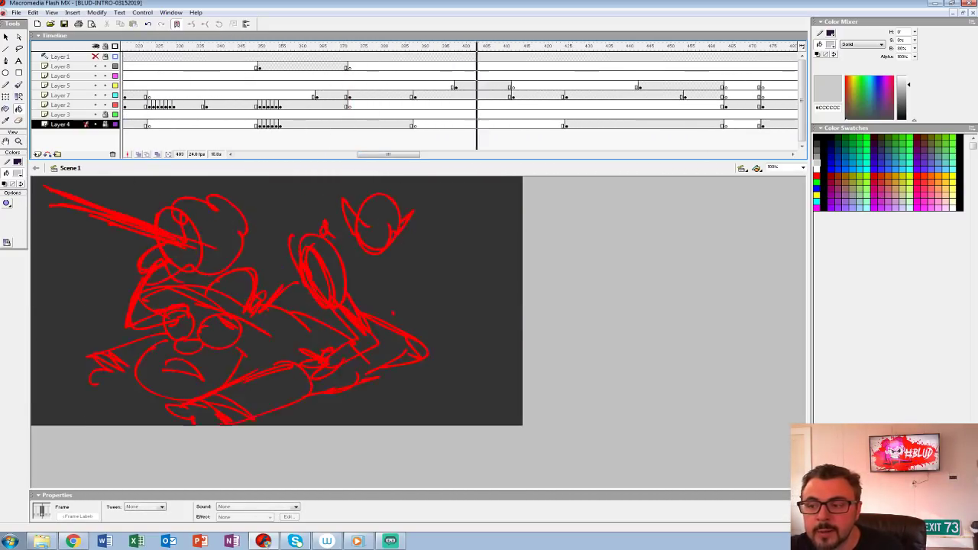
drag(616, 47, 559, 47)
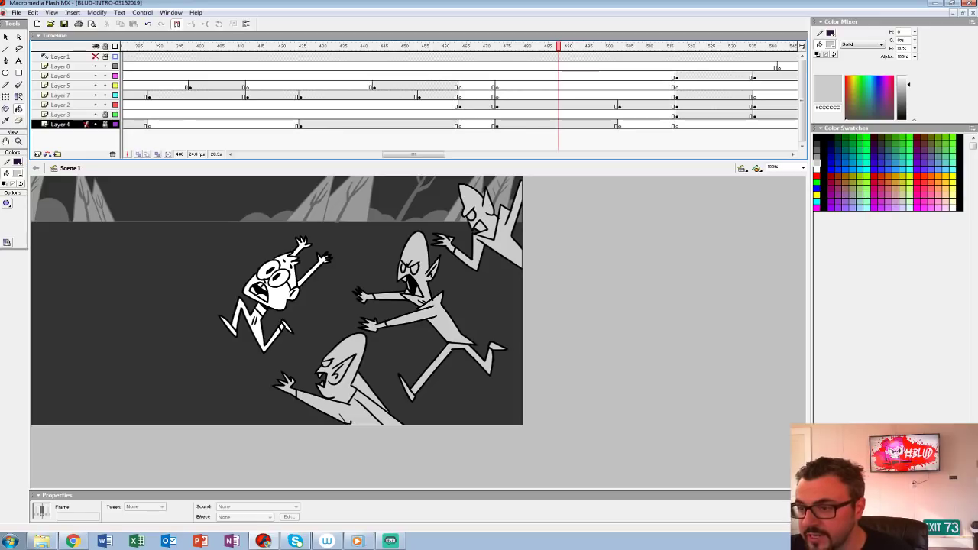
Step: Scrub back to the early fight shot at frame 174 and to the girl's GRR close-up at frame 71
mouse_move(554, 47)
mouse_down()
mouse_move(153, 47)
mouse_move(799, 46)
mouse_move(123, 47)
mouse_move(399, 47)
mouse_move(124, 46)
mouse_move(162, 47)
mouse_up()
click(18, 141)
alt+click(191, 260)
key(ctrl+=)
key(Return)
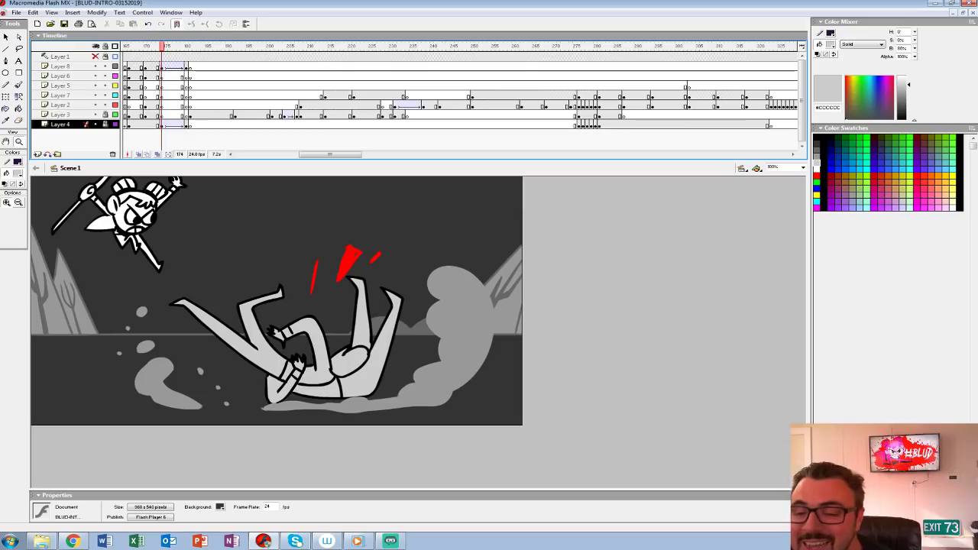
drag(161, 47, 313, 47)
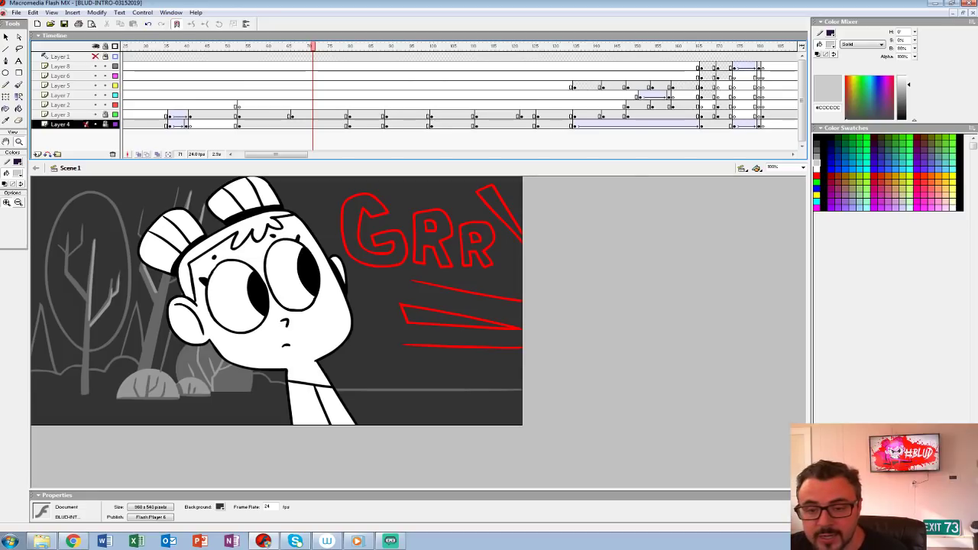